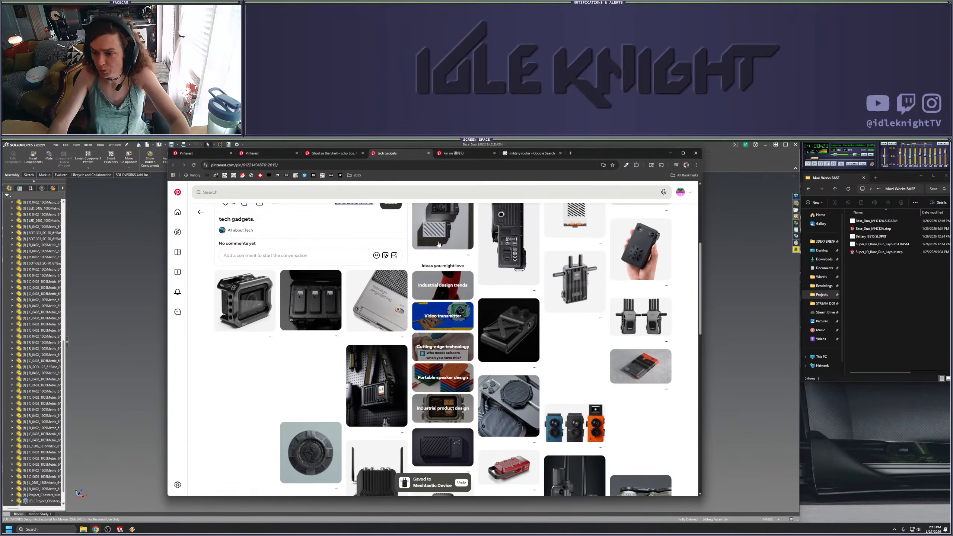
Close the tech gadgets pin and save the finned metal housing pin to the Meshtastic Device board
click(428, 153)
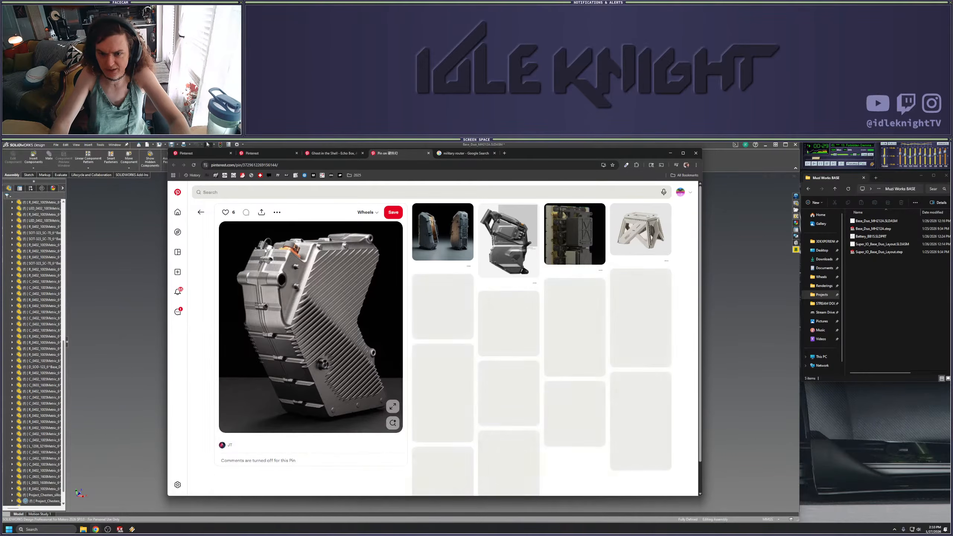
click(374, 213)
click(399, 274)
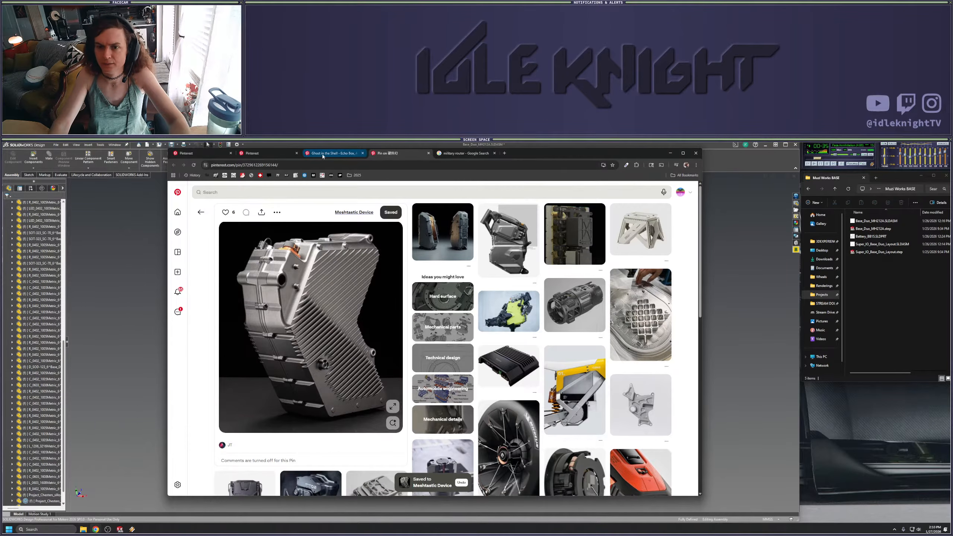
Close the Ghost in the Shell pin and the saved housing pin, and bring up the Meshtastic Device board
click(343, 153)
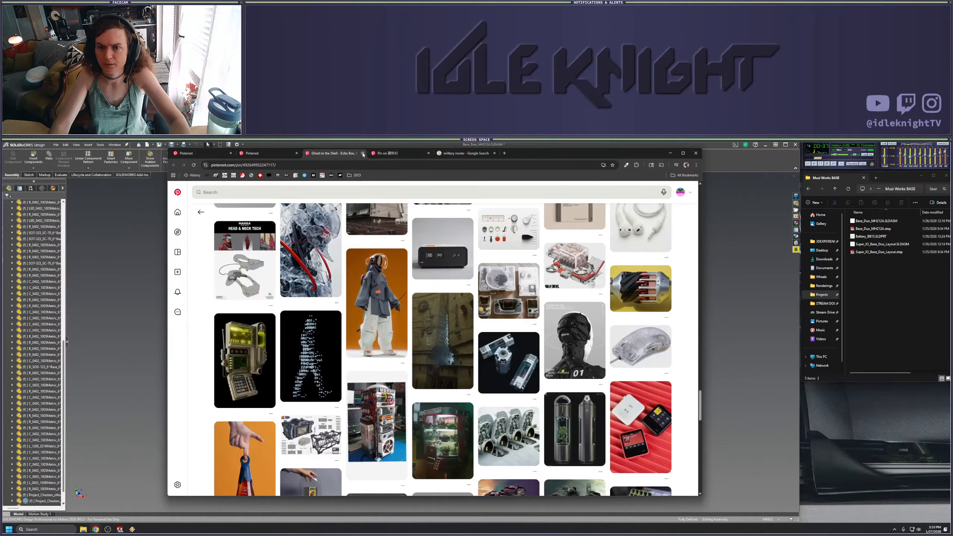
click(362, 153)
click(362, 153)
click(263, 153)
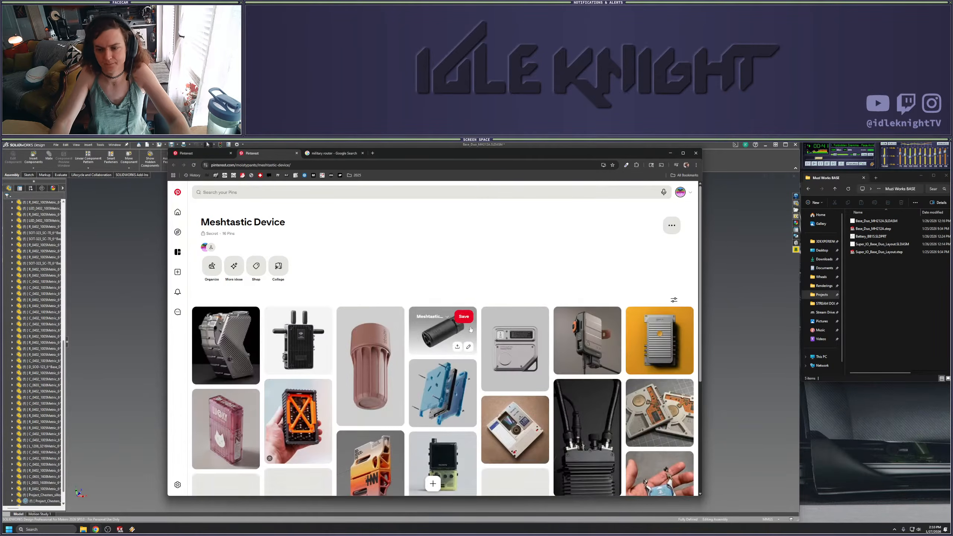
scroll(487, 316, down, 4)
scroll(496, 323, down, 1)
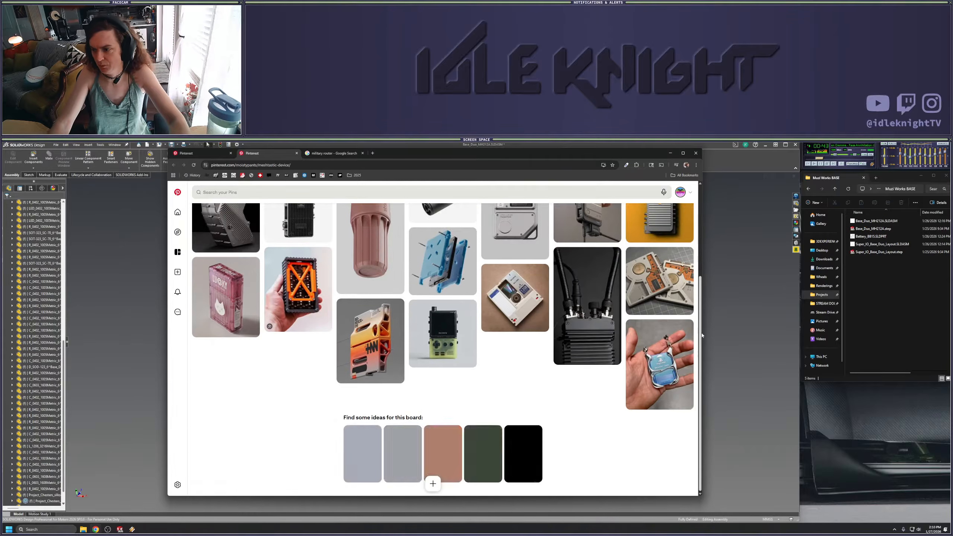
Close all browser pages except the Meshtastic Device board and fit its narrowed window beside the CAD window as a reference
drag(701, 333, 393, 355)
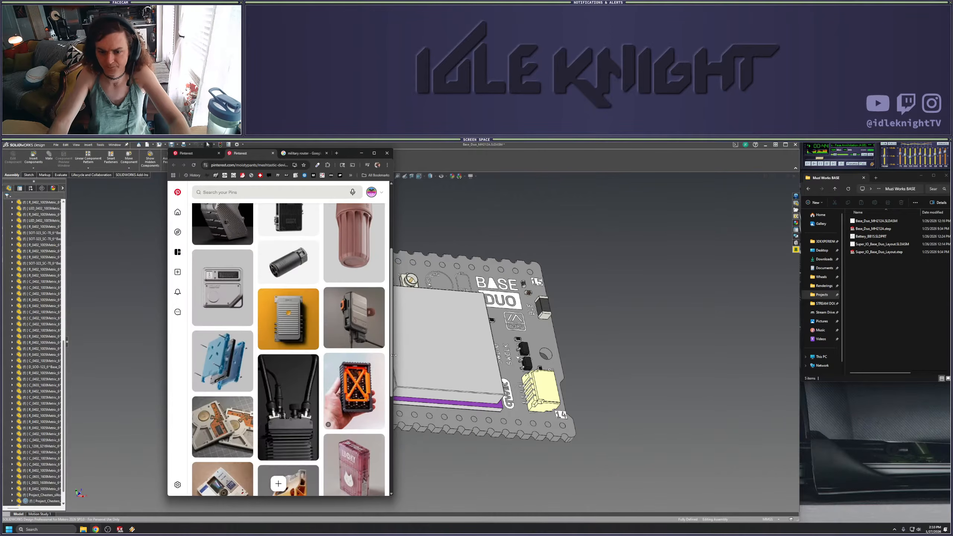
middle_click(308, 153)
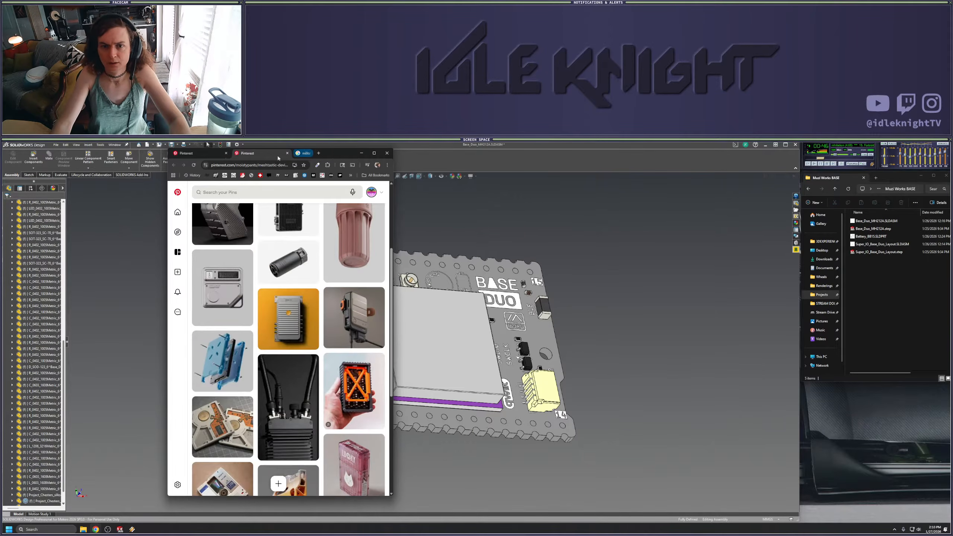
click(231, 153)
drag(285, 154, 845, 182)
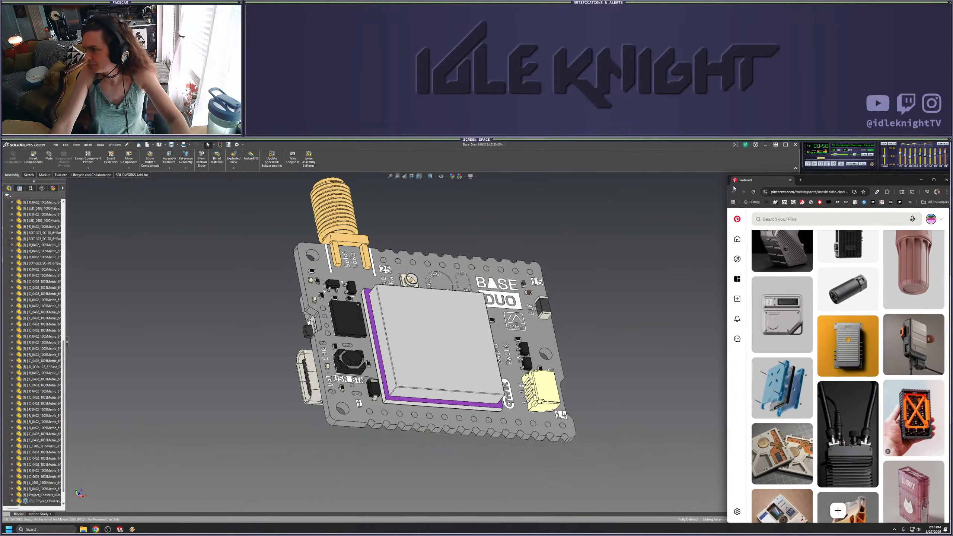
drag(726, 198, 800, 203)
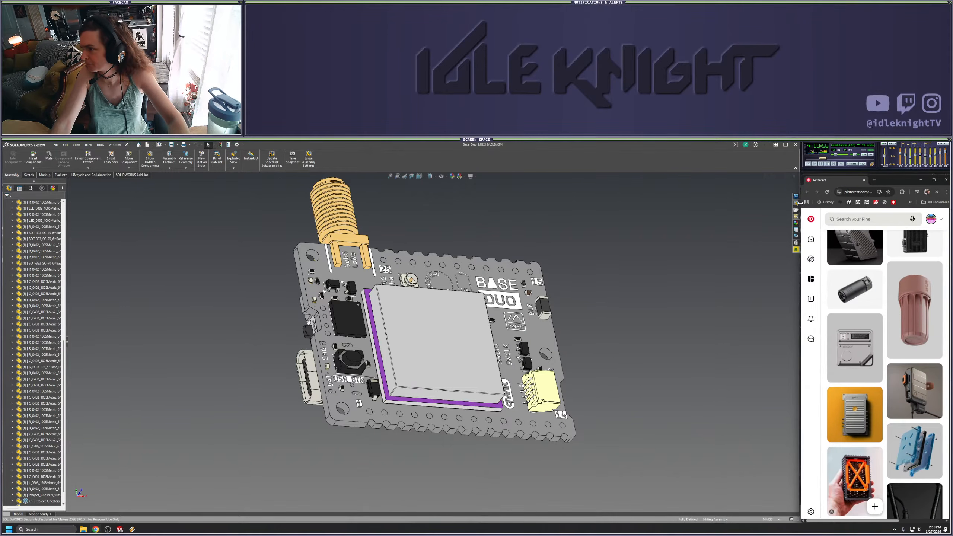
drag(884, 171, 884, 166)
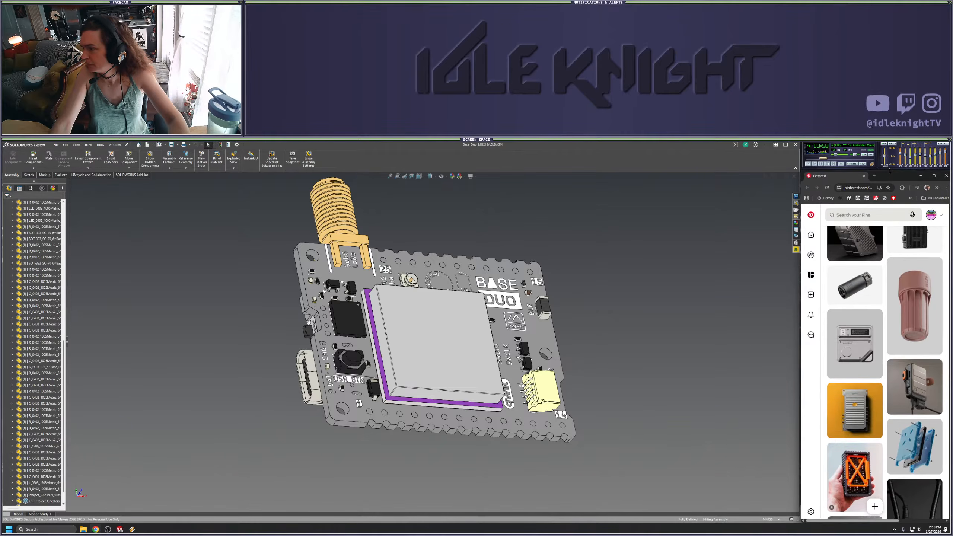
scroll(893, 255, down, 6)
scroll(893, 372, up, 10)
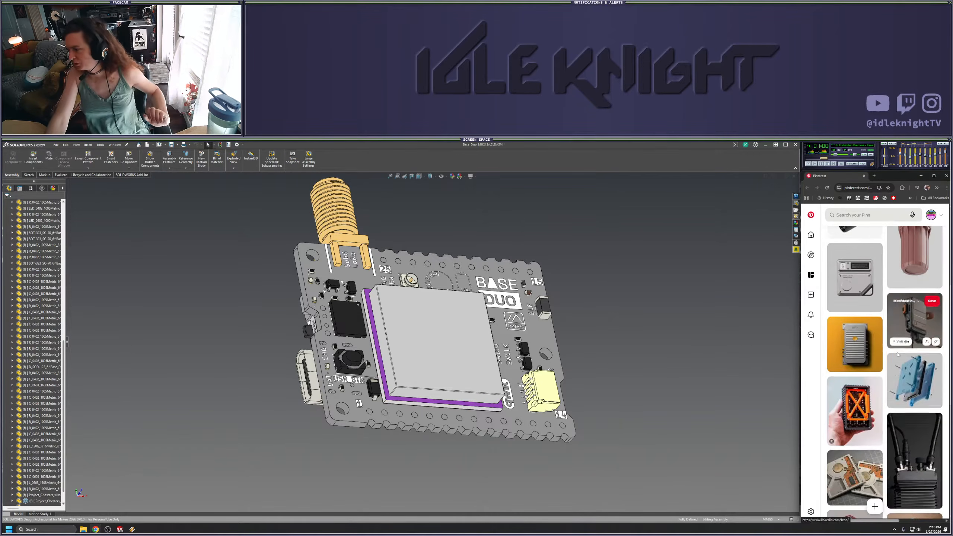
scroll(893, 372, down, 3)
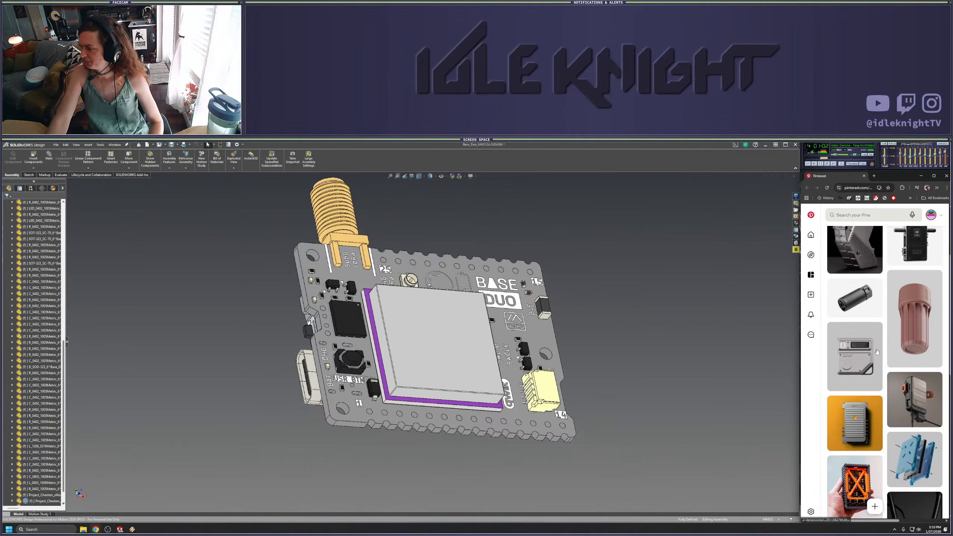
click(741, 289)
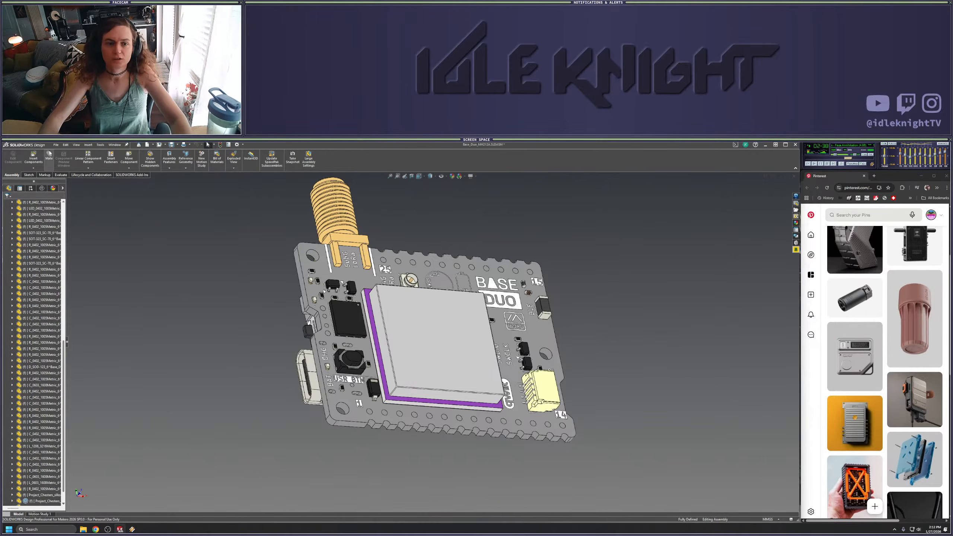
click(54, 145)
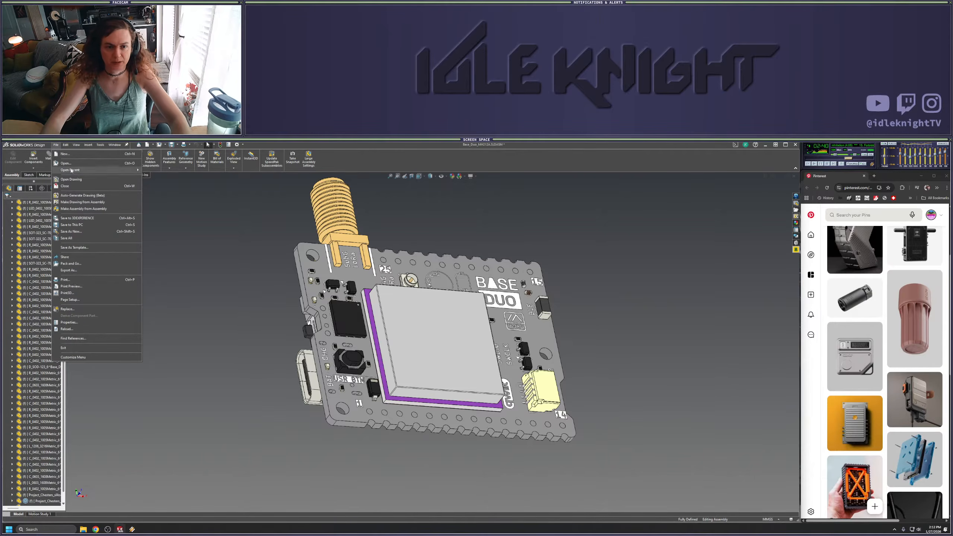
click(91, 208)
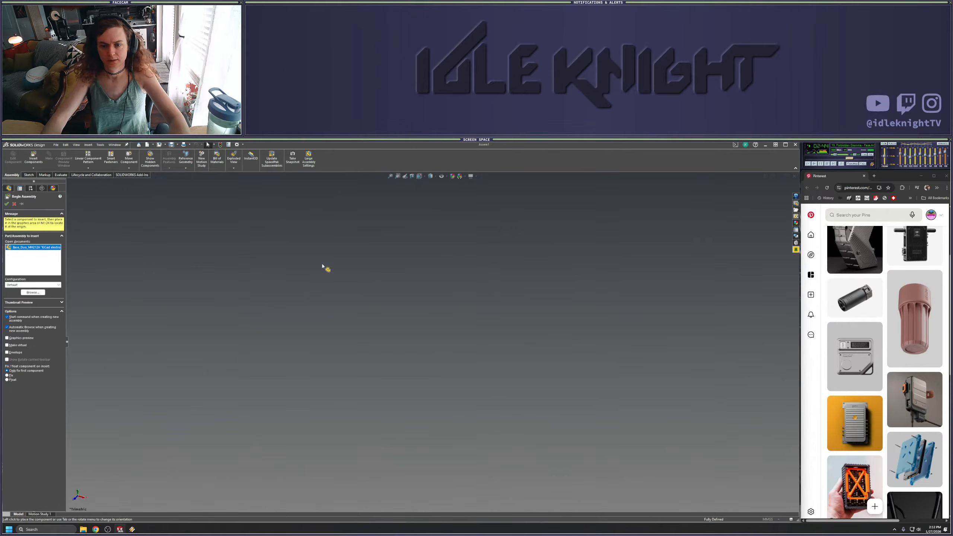
click(14, 203)
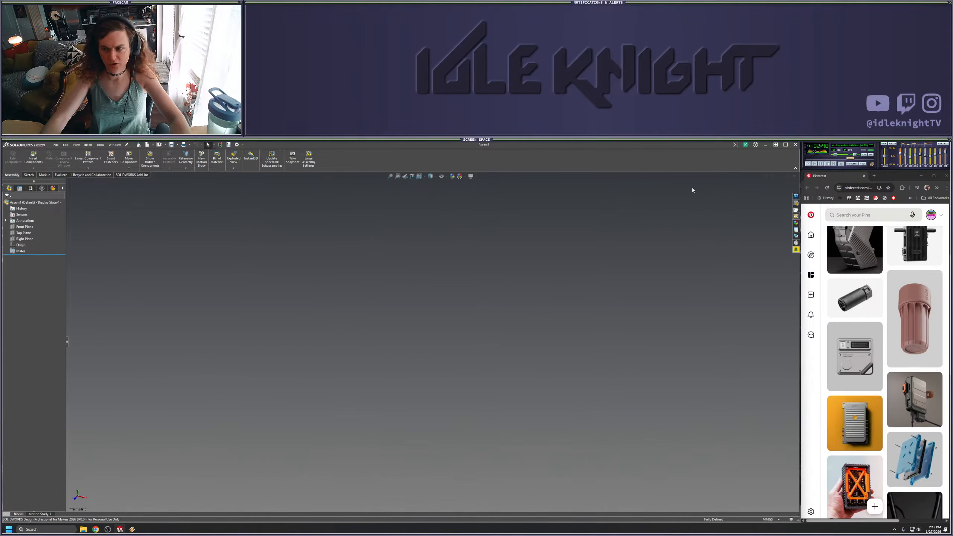
click(793, 176)
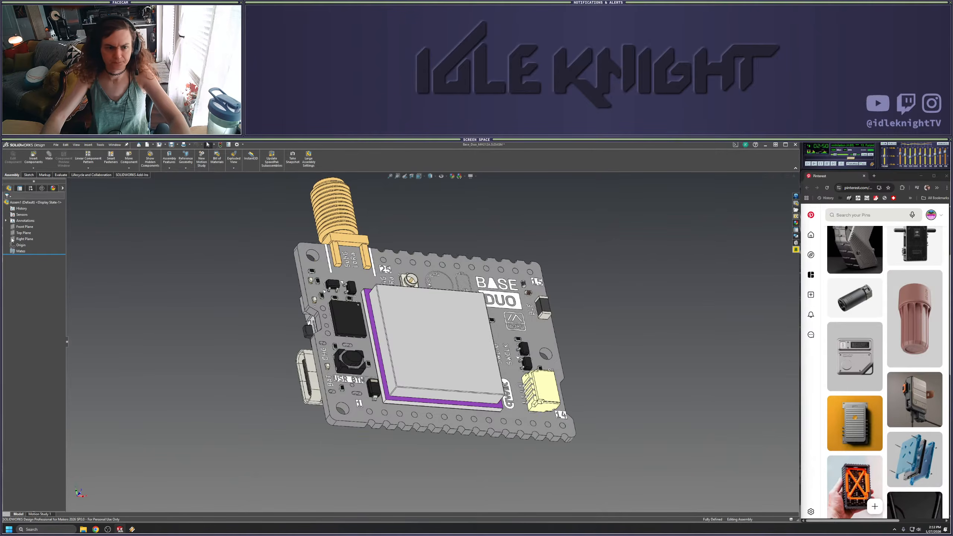
scroll(32, 228, up, 10)
scroll(32, 229, up, 1)
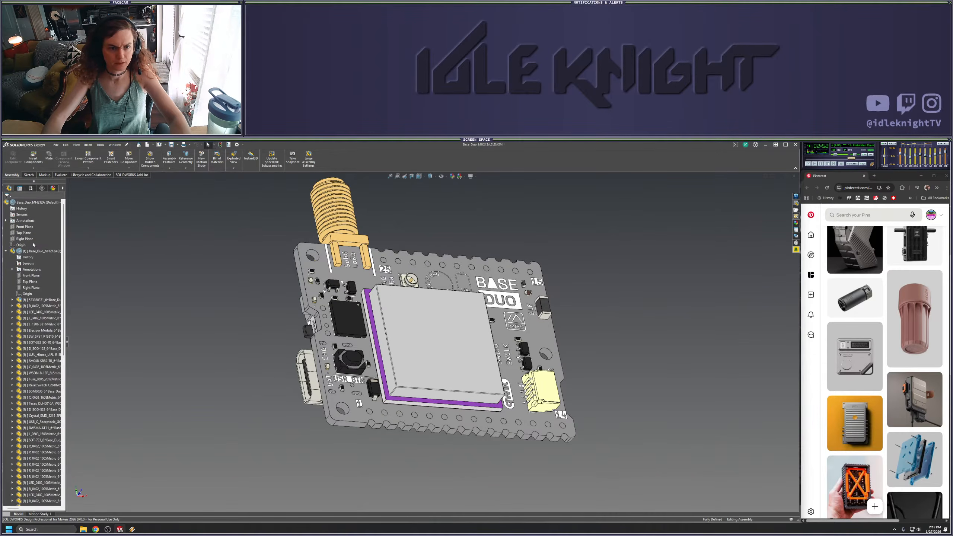
right_click(34, 251)
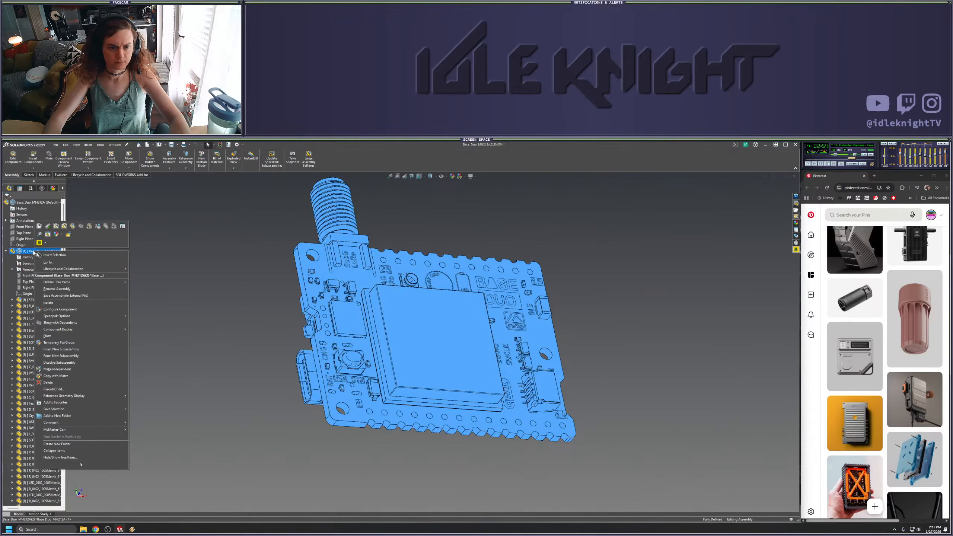
click(231, 206)
Make a new assembly from the Base_Duo board assembly and place the board at the origin
click(56, 144)
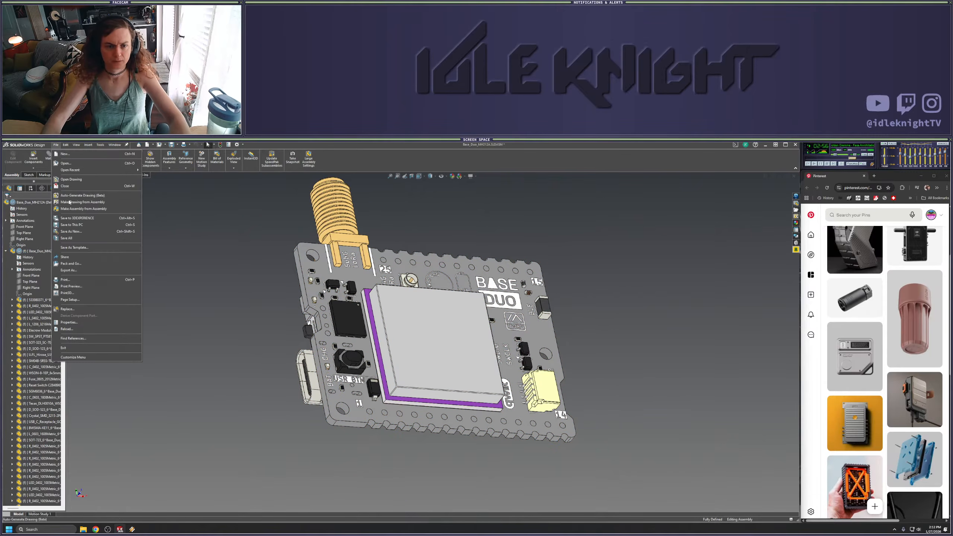
click(249, 239)
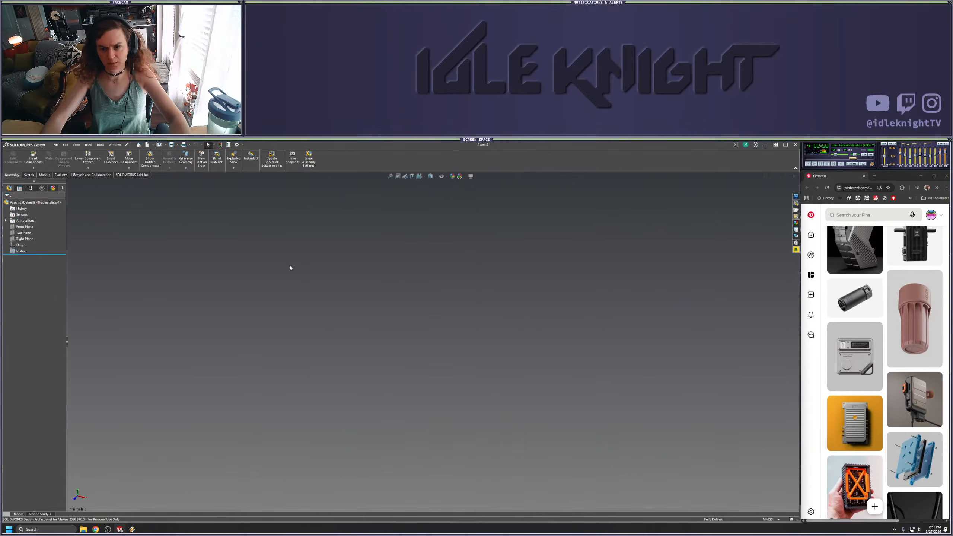
click(6, 204)
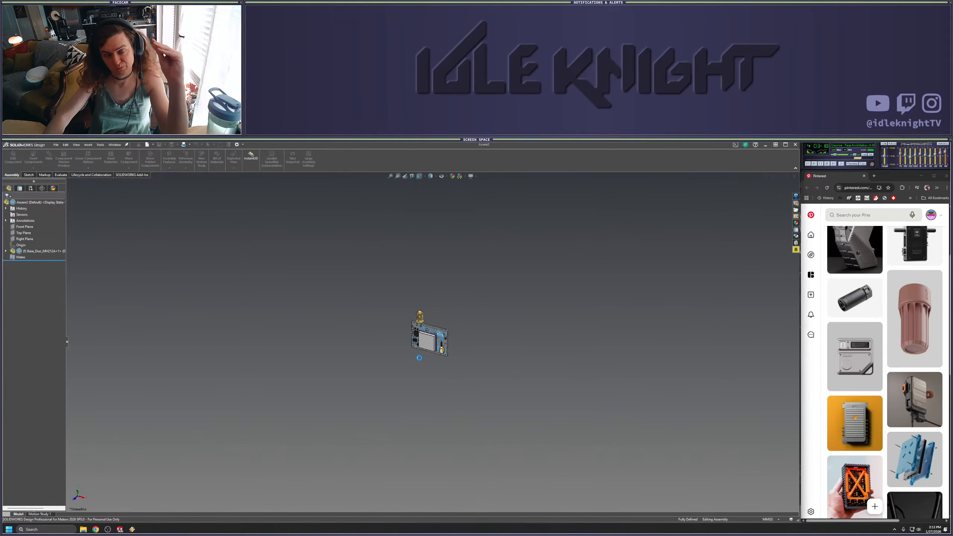
scroll(429, 341, down, 8)
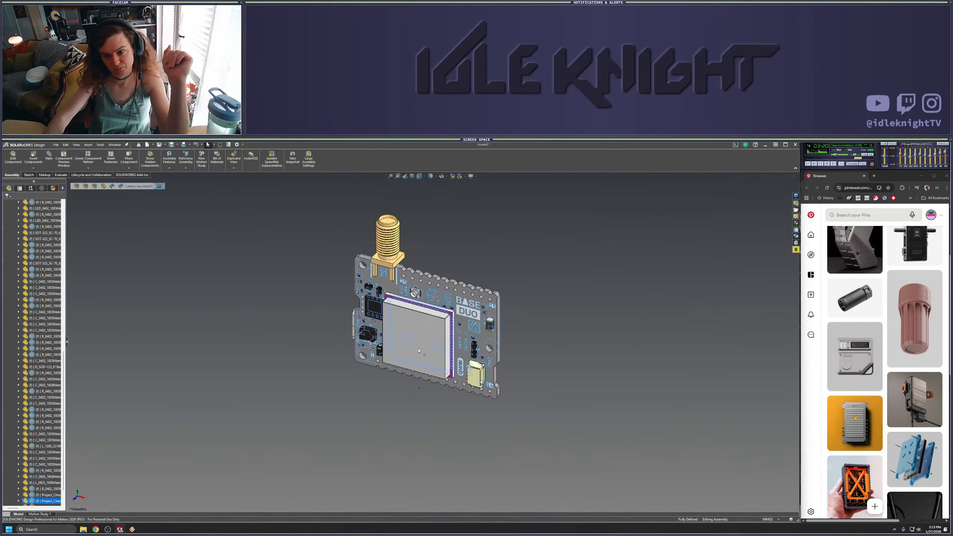
scroll(455, 249, up, 2)
scroll(446, 253, down, 3)
scroll(446, 253, up, 2)
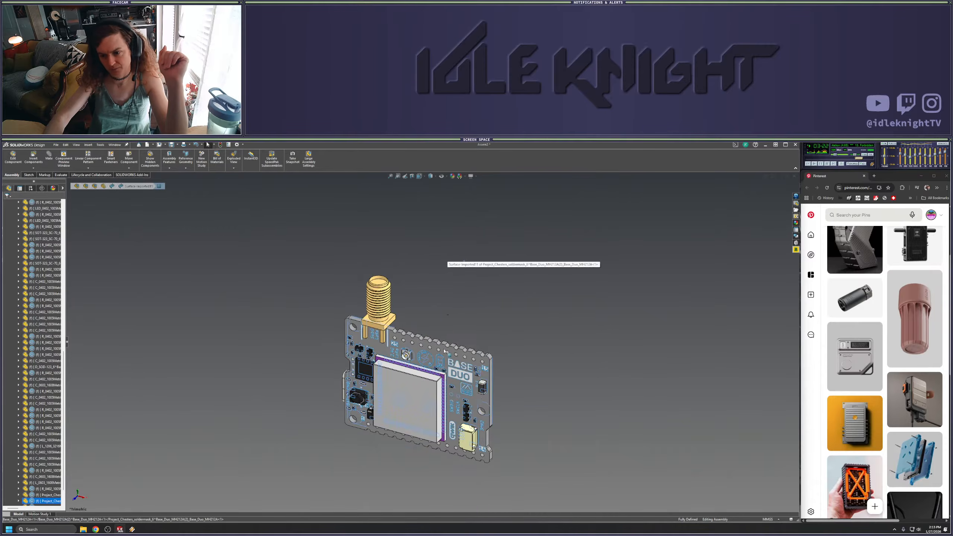
click(548, 445)
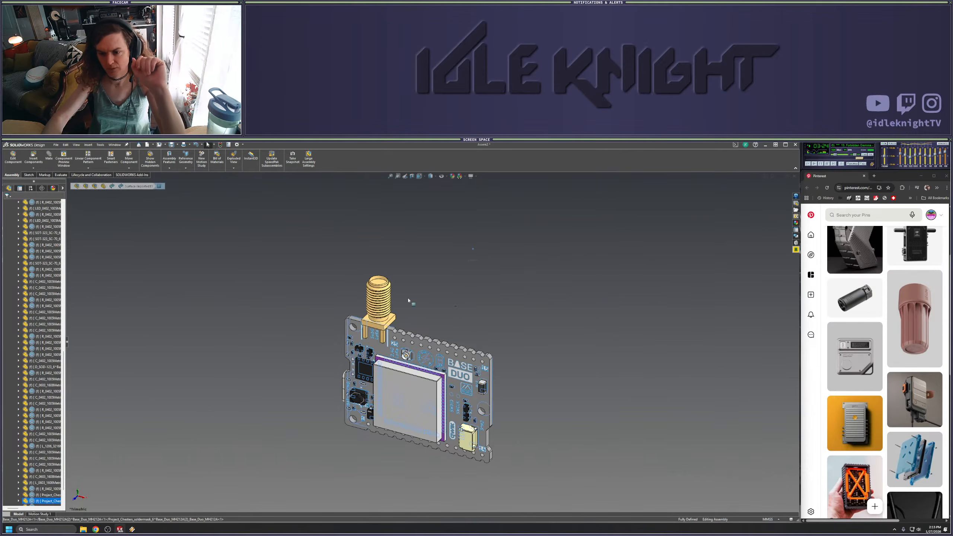
scroll(34, 338, up, 10)
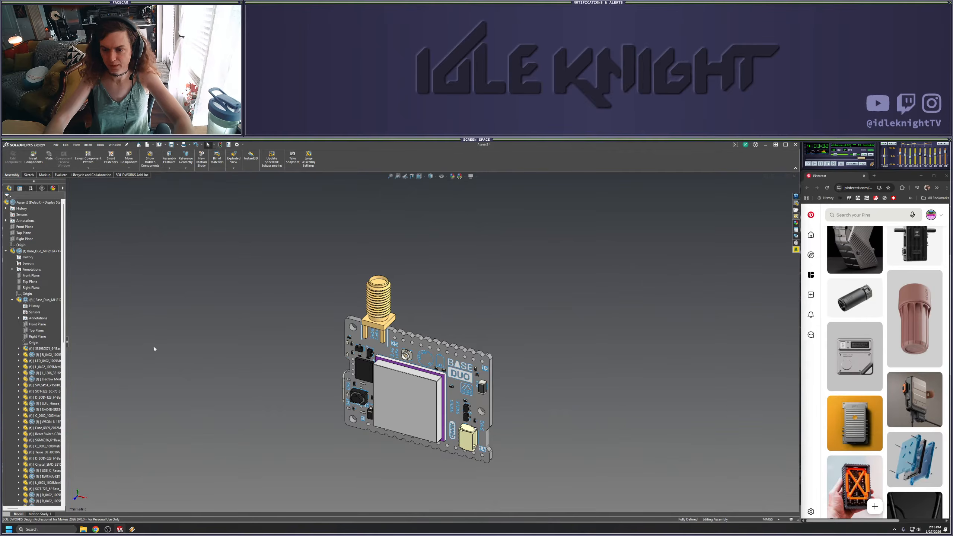
click(352, 331)
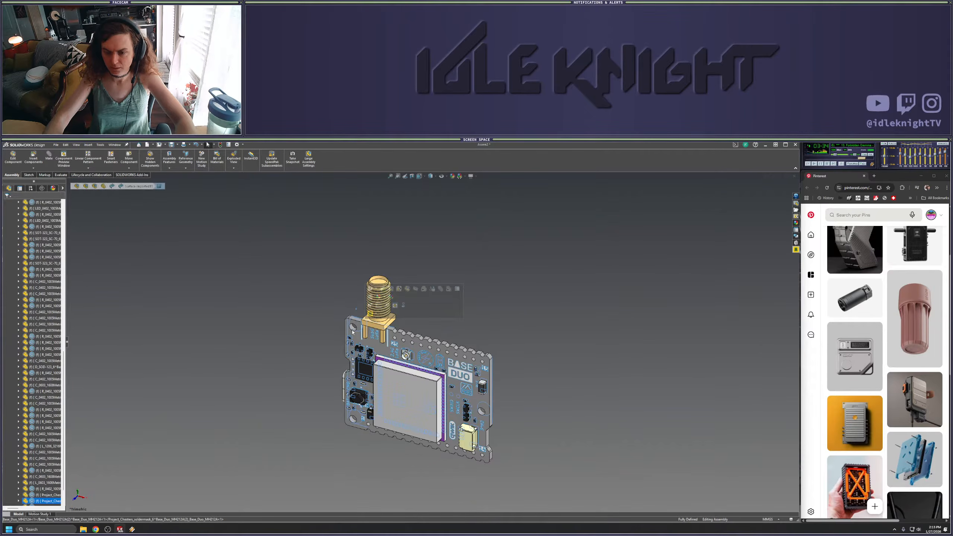
right_click(34, 501)
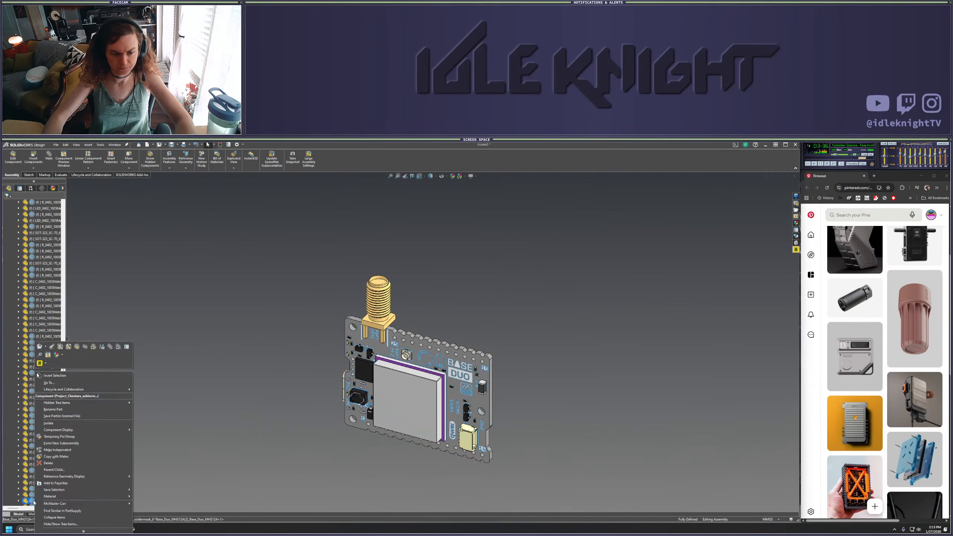
click(177, 435)
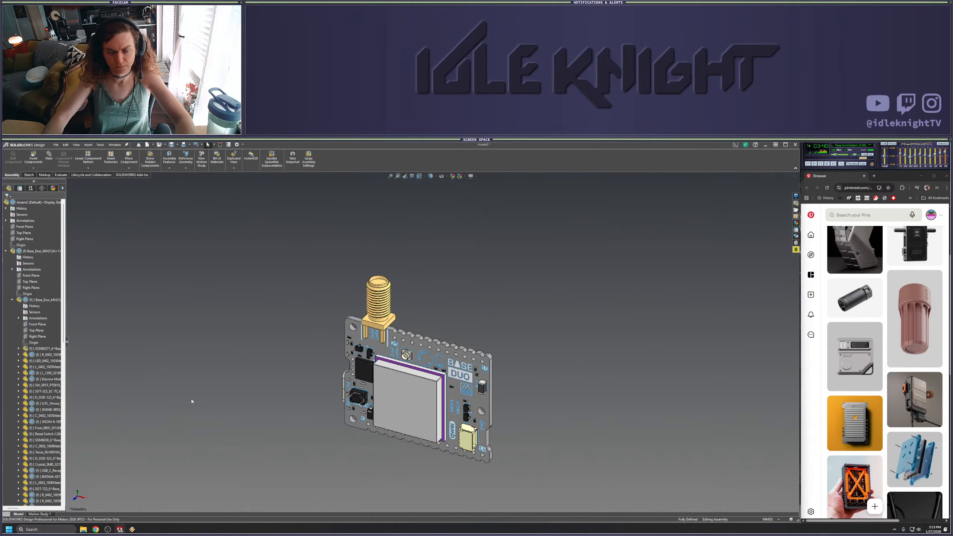
key(z)
scroll(485, 366, down, 3)
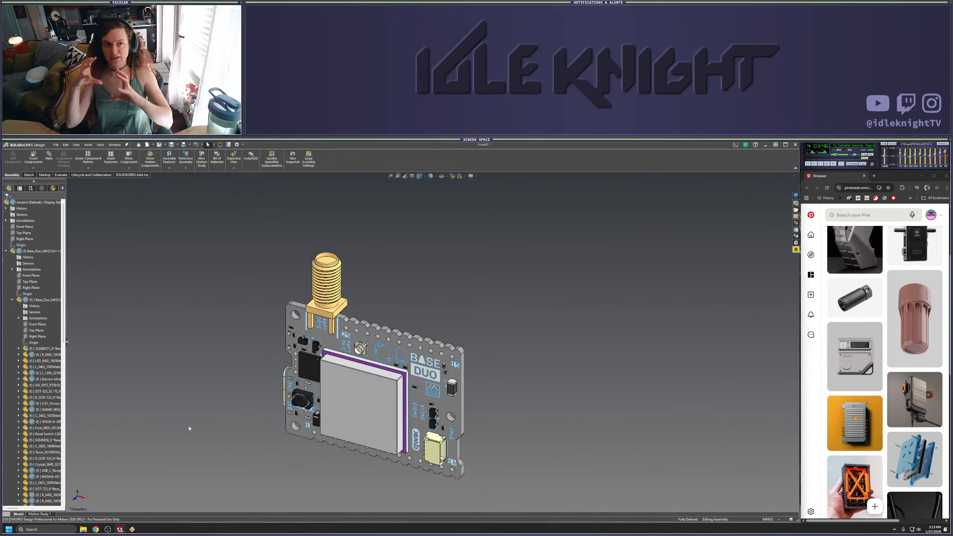
Insert the Battery_BB15 part from the project folder above the board in the new assembly and clear the folder window away
click(83, 529)
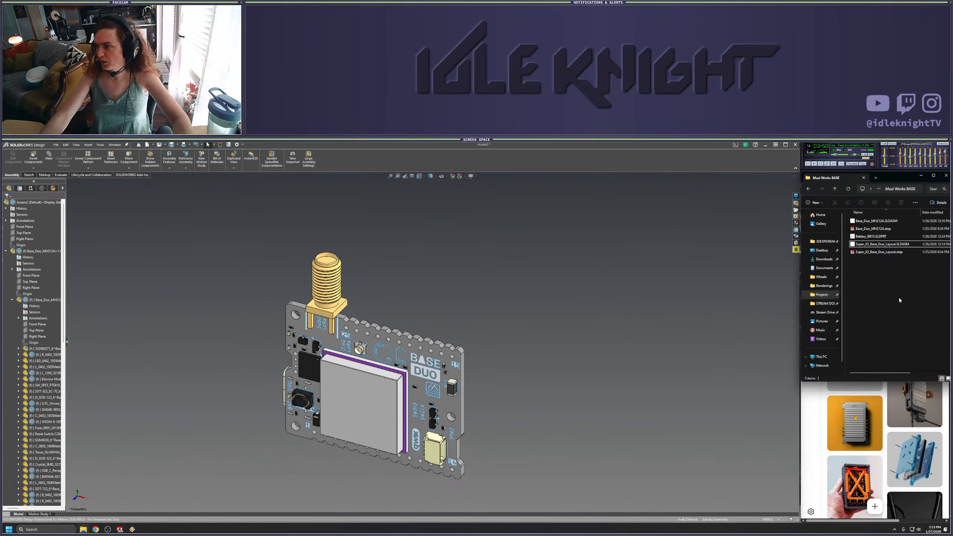
drag(870, 236, 493, 283)
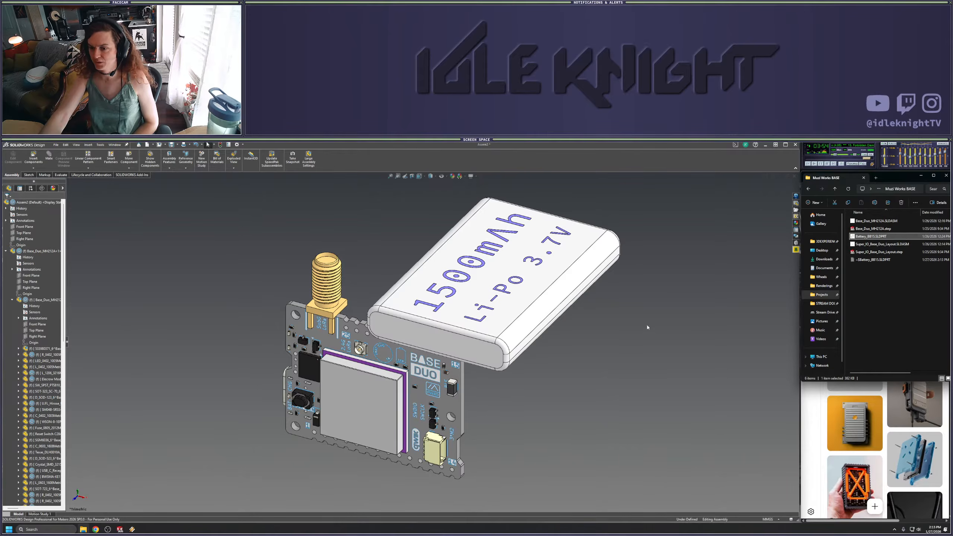
click(862, 284)
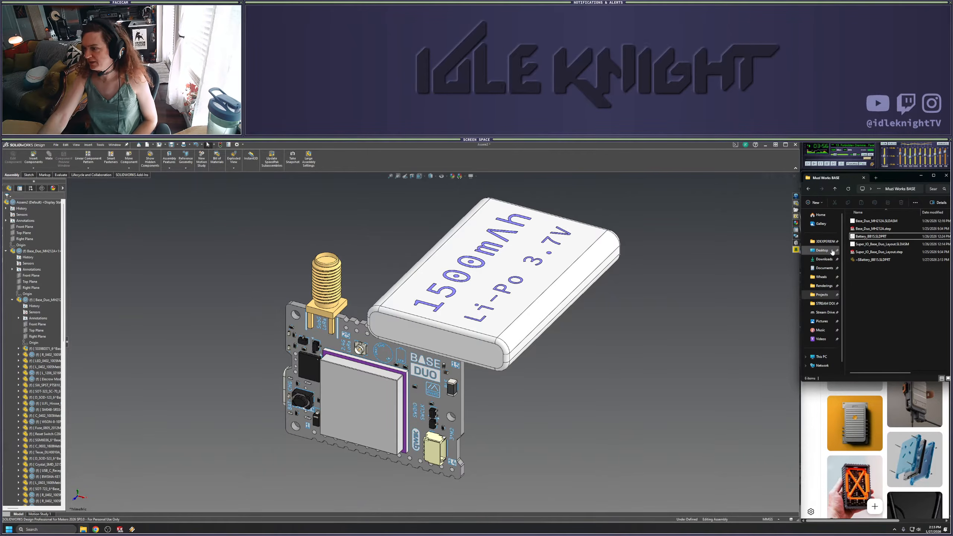
drag(892, 177, 0, 176)
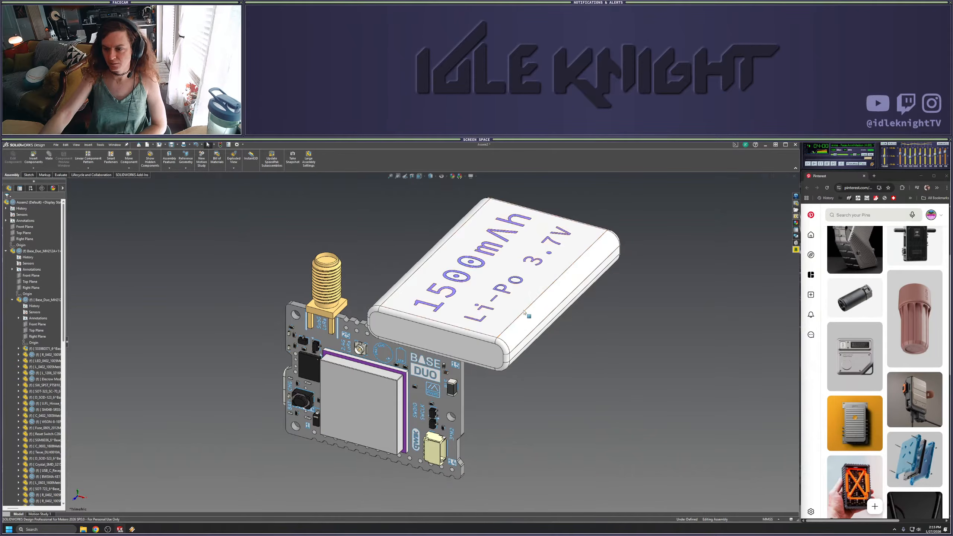
mouse_move(557, 343)
middle_down()
mouse_move(508, 325)
mouse_move(442, 322)
mouse_move(550, 330)
middle_up()
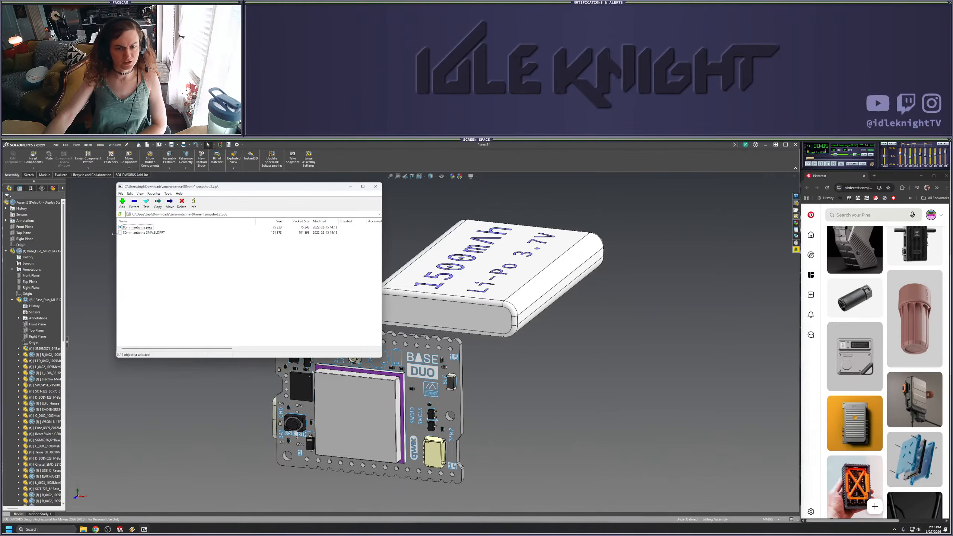
Open the SMA antenna part from the downloaded archive and save it in the current file version
double_click(138, 233)
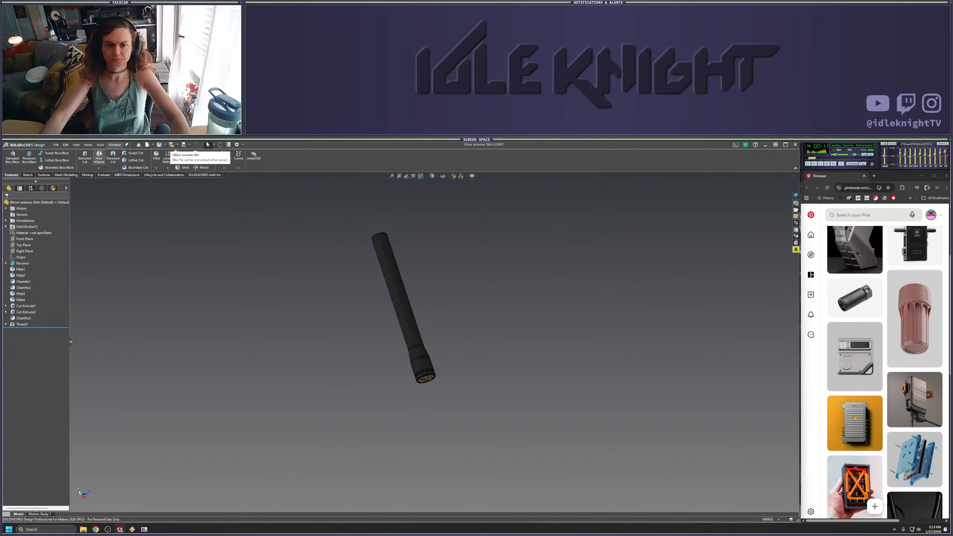
click(56, 145)
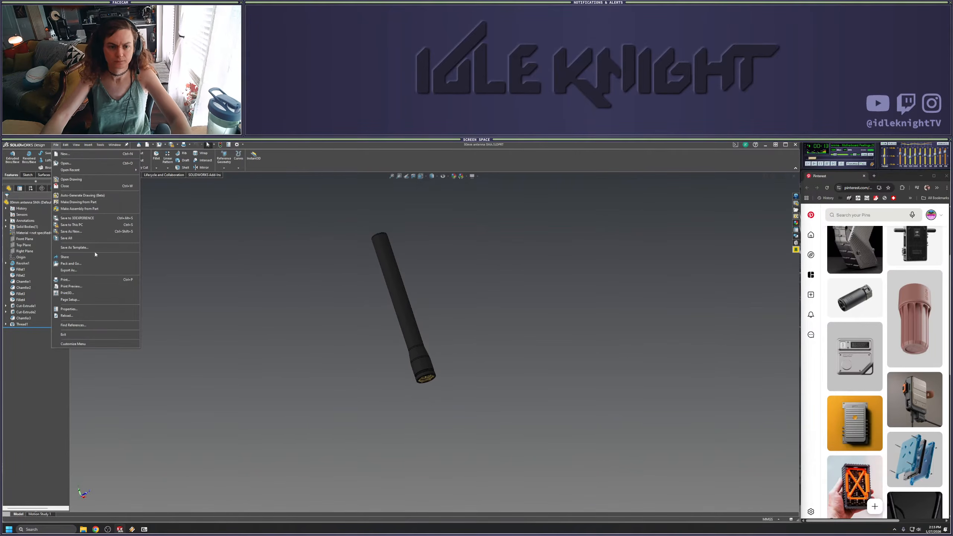
click(82, 225)
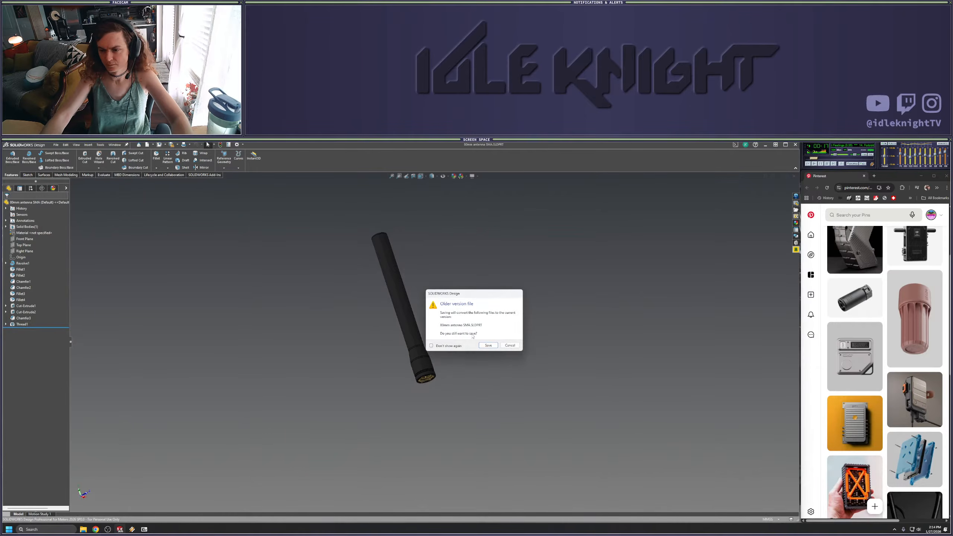
click(488, 345)
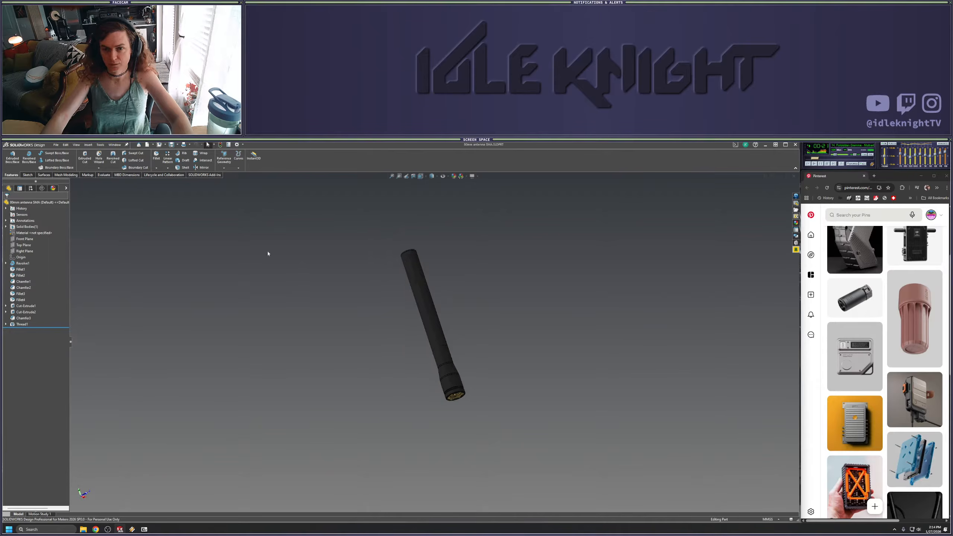
Save the antenna part under its existing name in the meshtastic project's Muzi Works BASE folder, and return to the assembly
click(56, 145)
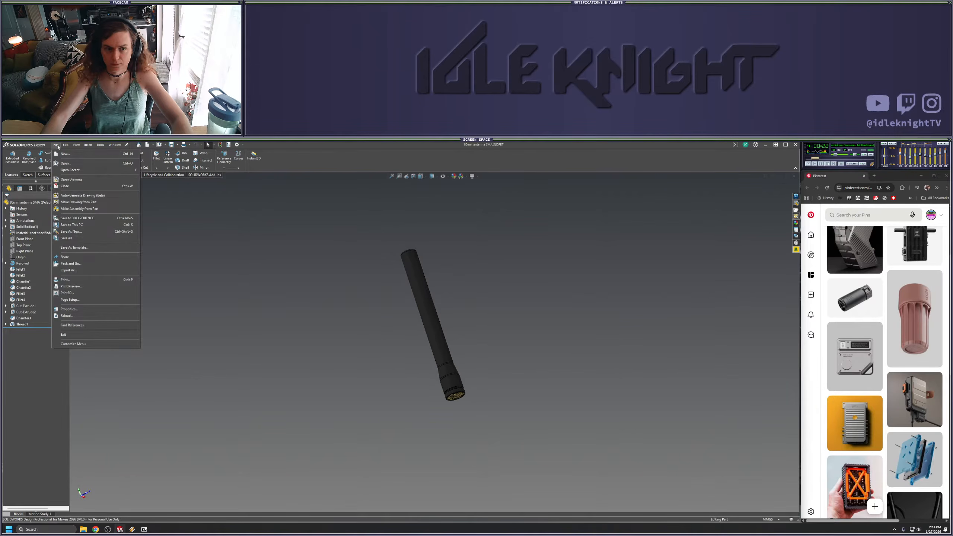
click(84, 231)
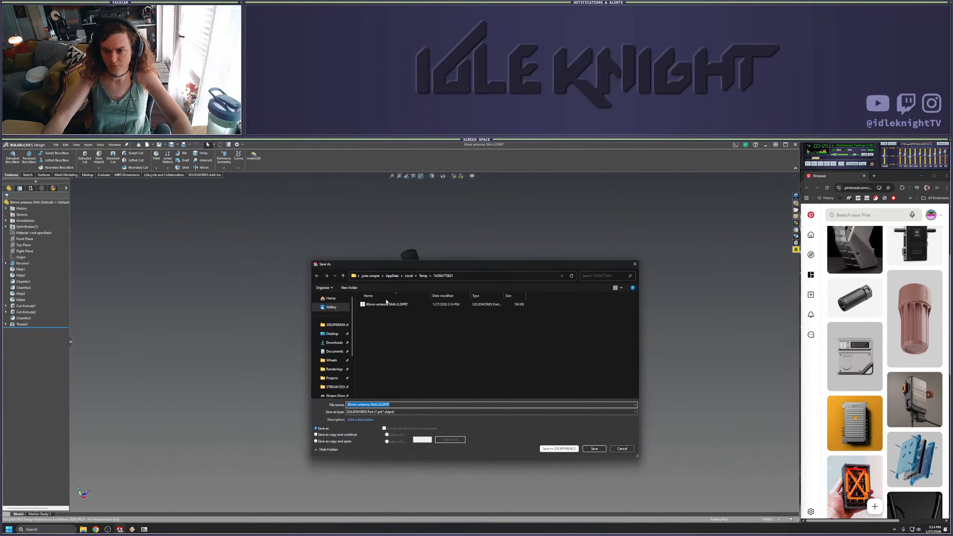
click(332, 377)
double_click(374, 319)
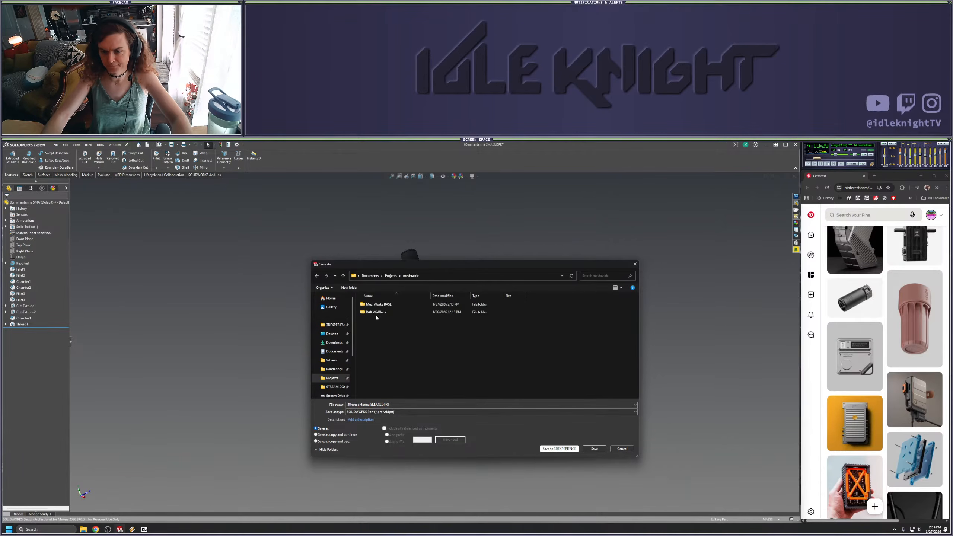
double_click(375, 318)
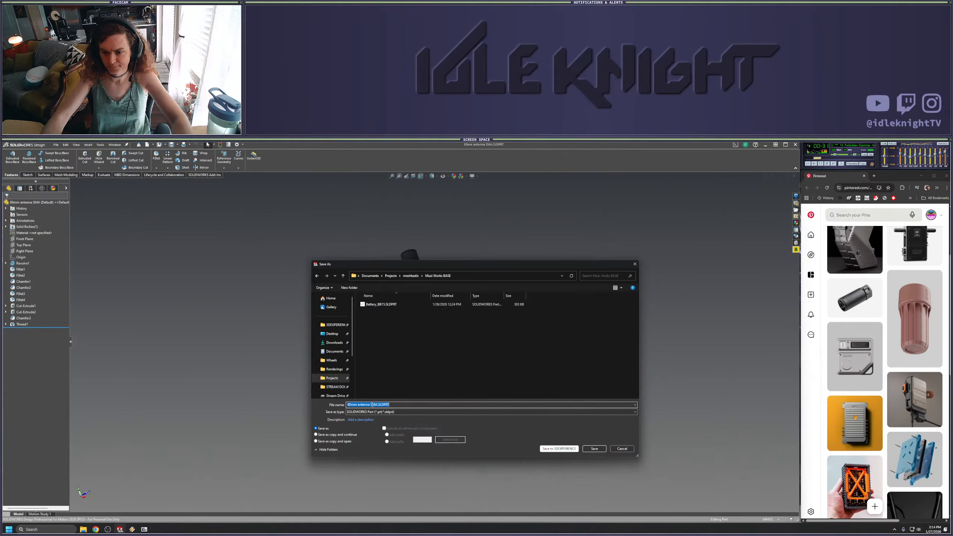
click(594, 449)
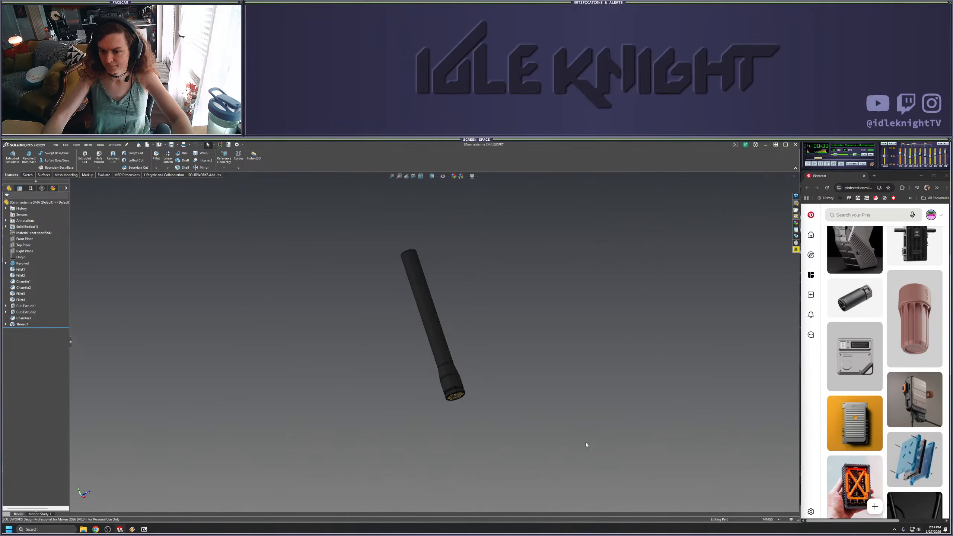
click(793, 176)
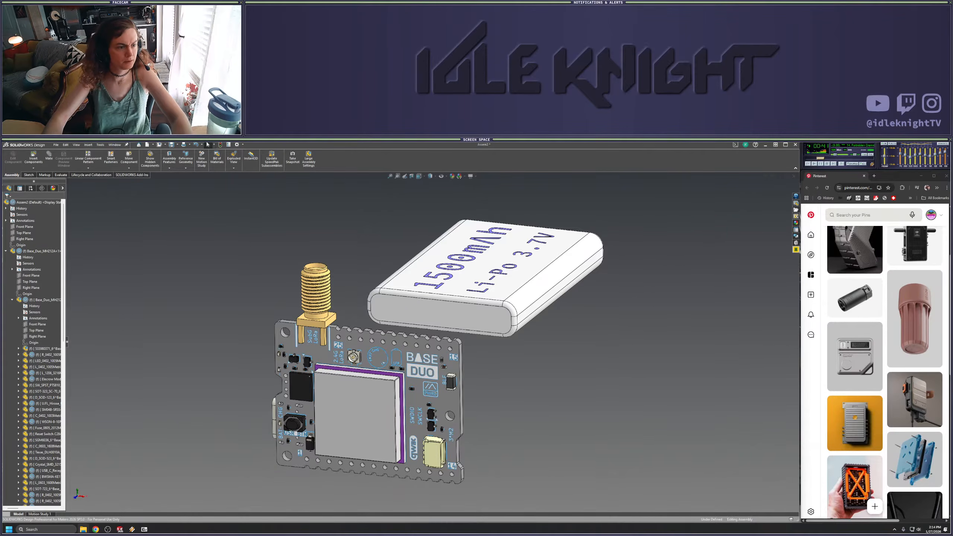
Insert the SMA antenna part from the Muzi Works BASE folder into the assembly beside the battery and close the folder window
drag(398, 274, 723, 274)
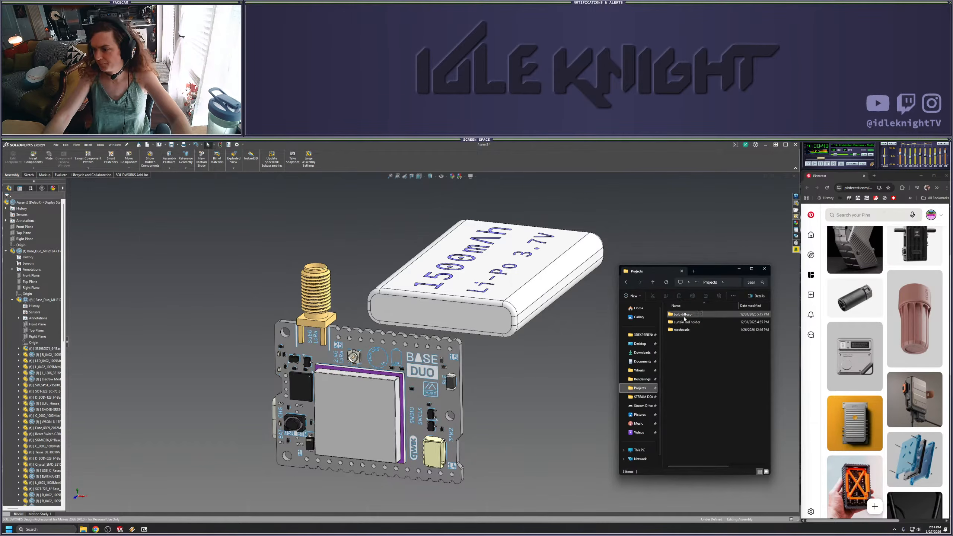
click(681, 332)
double_click(681, 330)
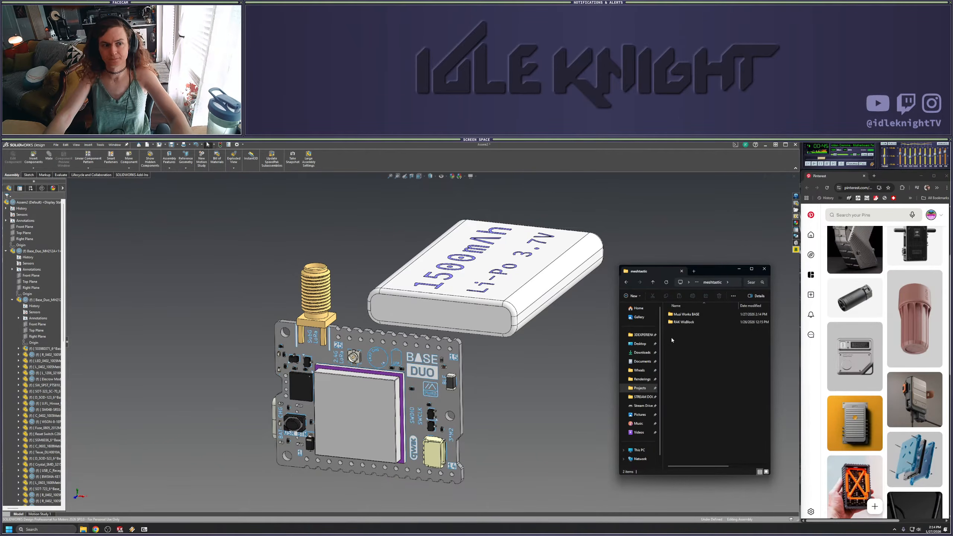
double_click(686, 314)
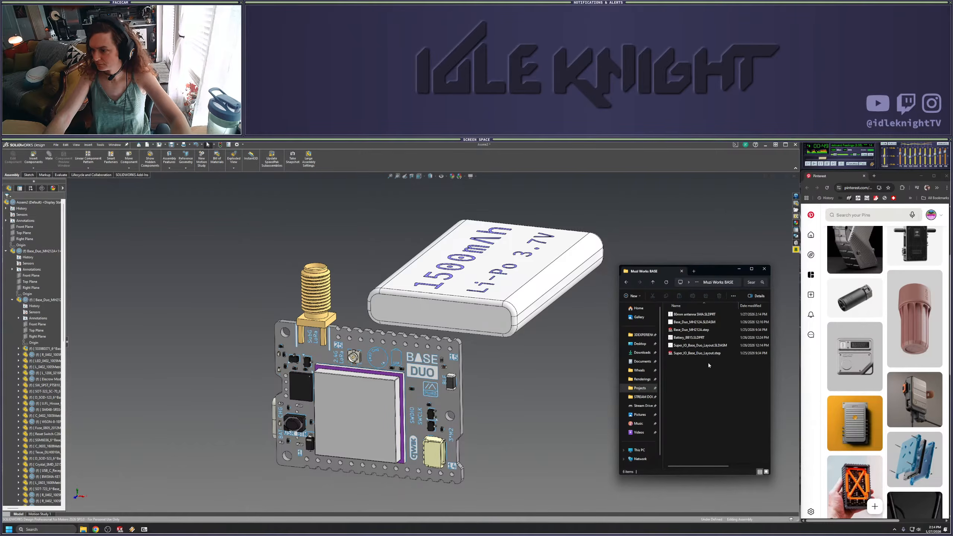
click(832, 163)
drag(694, 314, 514, 333)
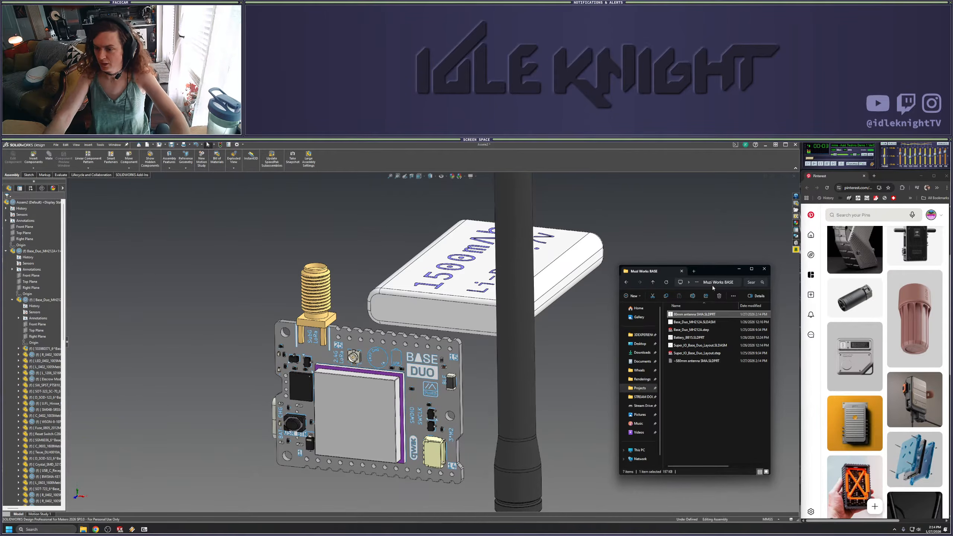
click(764, 268)
Move the antenna to the opposite side of the board, next to the gold SMA connector
scroll(536, 366, up, 5)
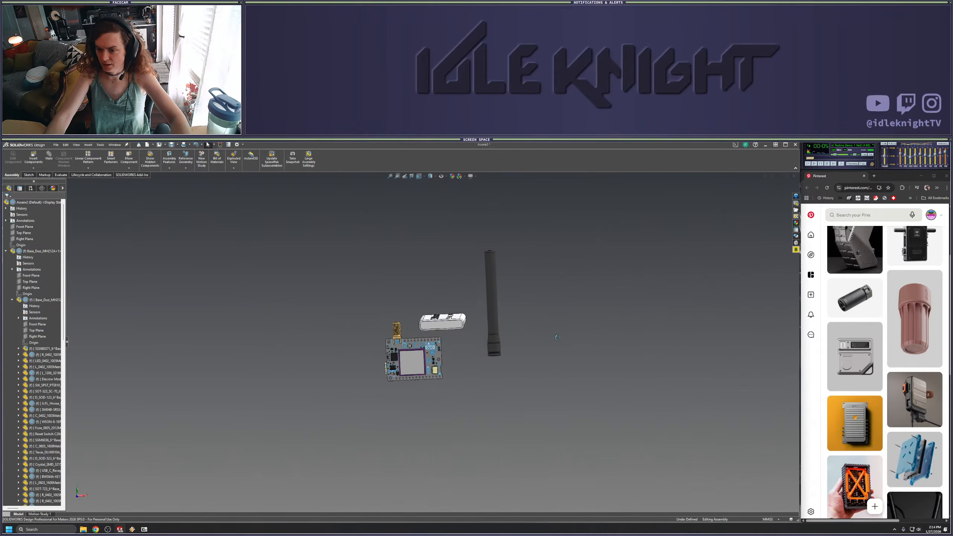
middle_drag(559, 353, 554, 361)
drag(495, 348, 349, 326)
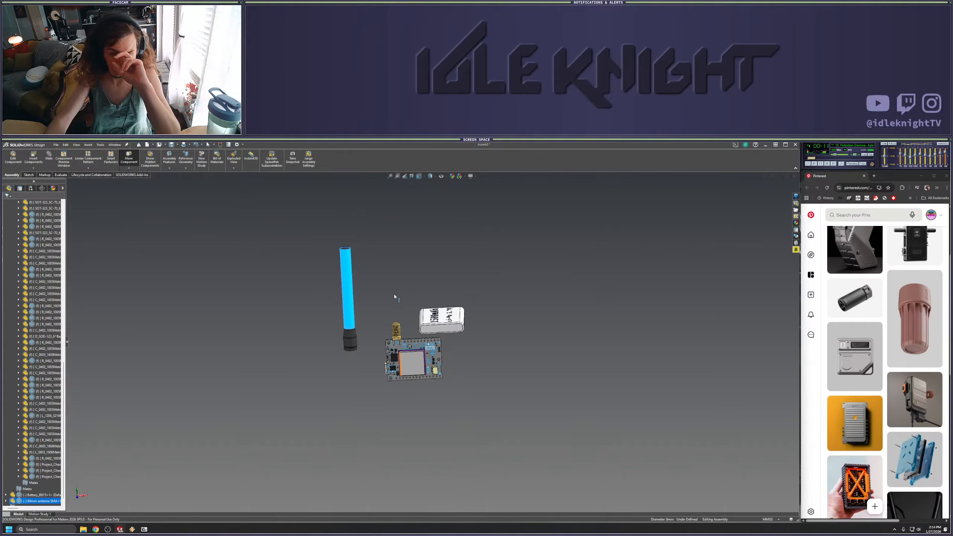
click(373, 263)
Mate the small cylindrical face inside the antenna's base concentric with the center pin of the board's SMA connector
scroll(422, 326, up, 5)
middle_drag(373, 263, 423, 288)
scroll(428, 350, down, 10)
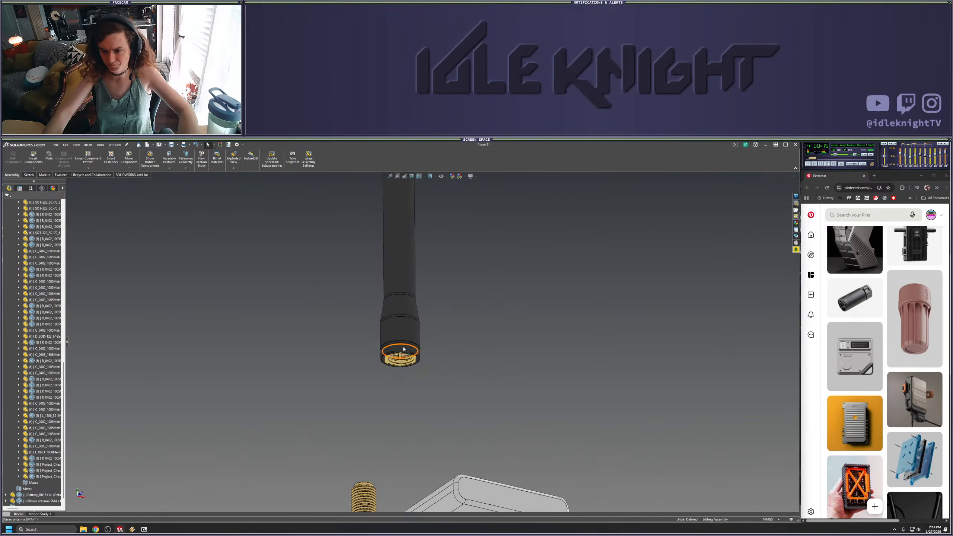
scroll(432, 330, down, 10)
click(433, 329)
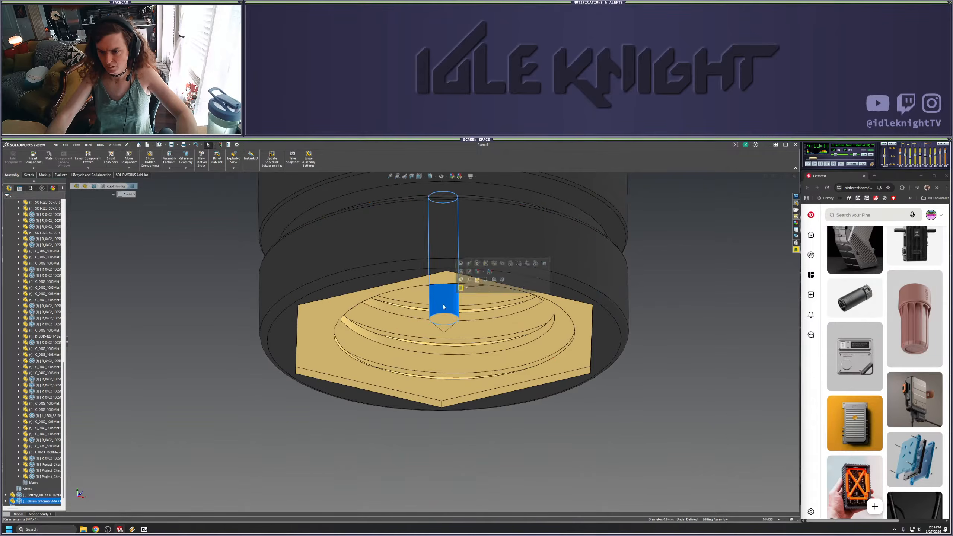
scroll(417, 395, up, 10)
middle_drag(432, 460, 419, 465)
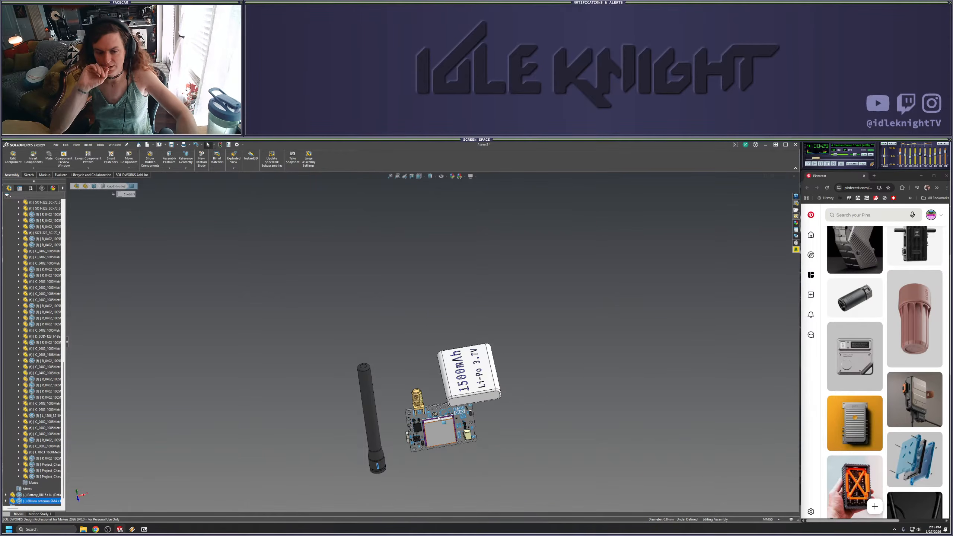
scroll(440, 419, down, 3)
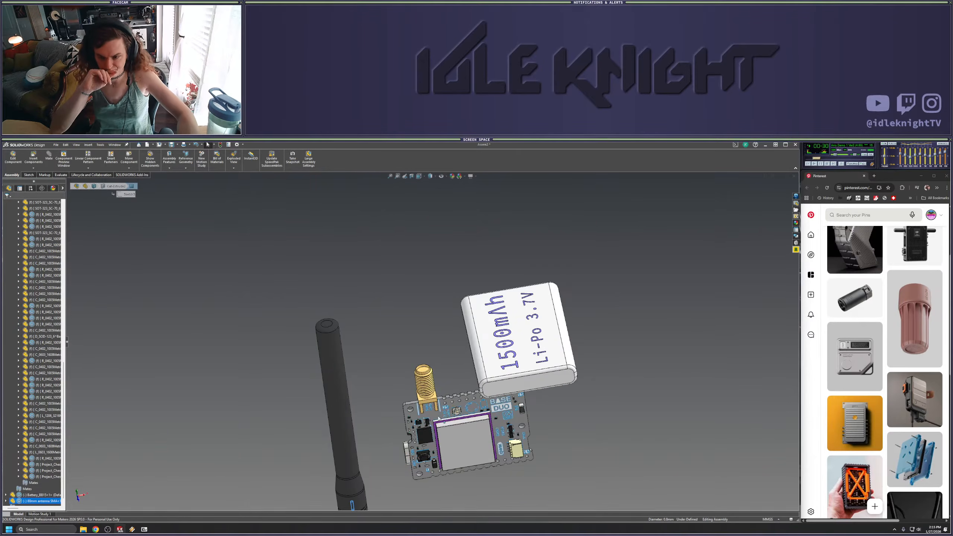
scroll(423, 367, down, 5)
click(426, 357)
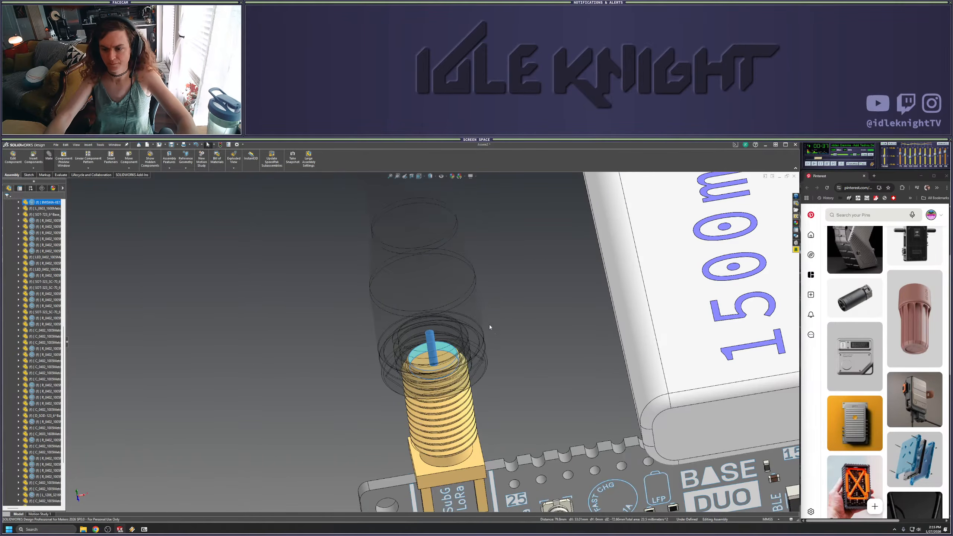
right_click(492, 396)
Slide the antenna down along the connector axis until its base covers the connector's threads
scroll(492, 395, up, 4)
middle_drag(489, 395, 478, 258)
drag(449, 341, 448, 384)
click(449, 391)
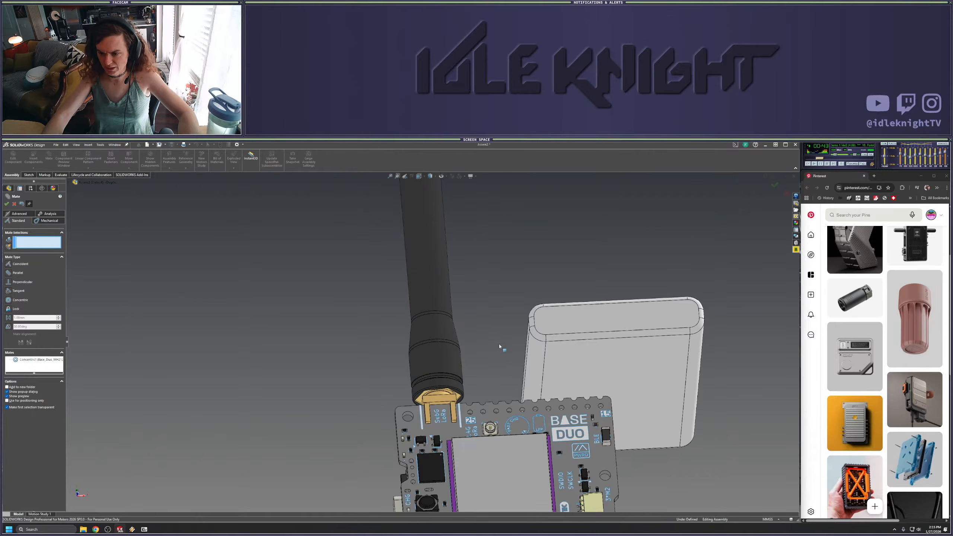
Try to mate a face of the battery coincident with a face of the Base Duo board
scroll(492, 315, up, 4)
middle_drag(480, 326, 539, 318)
click(518, 352)
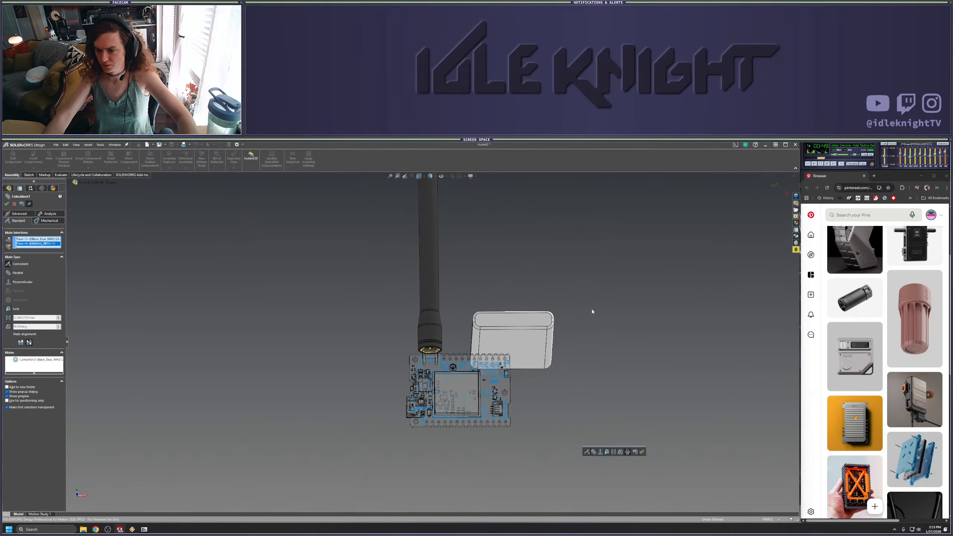
key(Return)
Mate the battery's large flat face parallel to the back face of the Base Duo board
middle_drag(572, 334, 623, 374)
scroll(526, 383, down, 4)
middle_drag(507, 380, 458, 357)
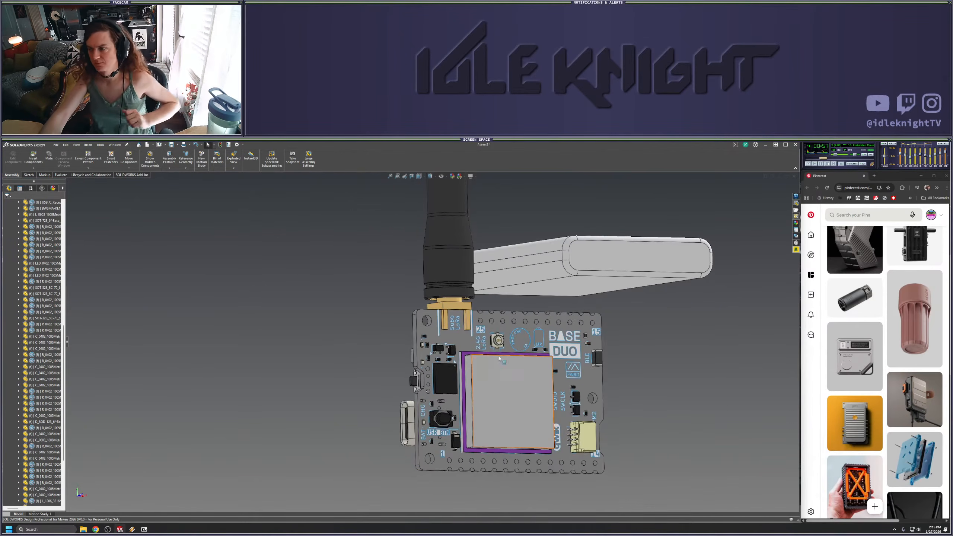
middle_drag(613, 392, 687, 318)
click(556, 292)
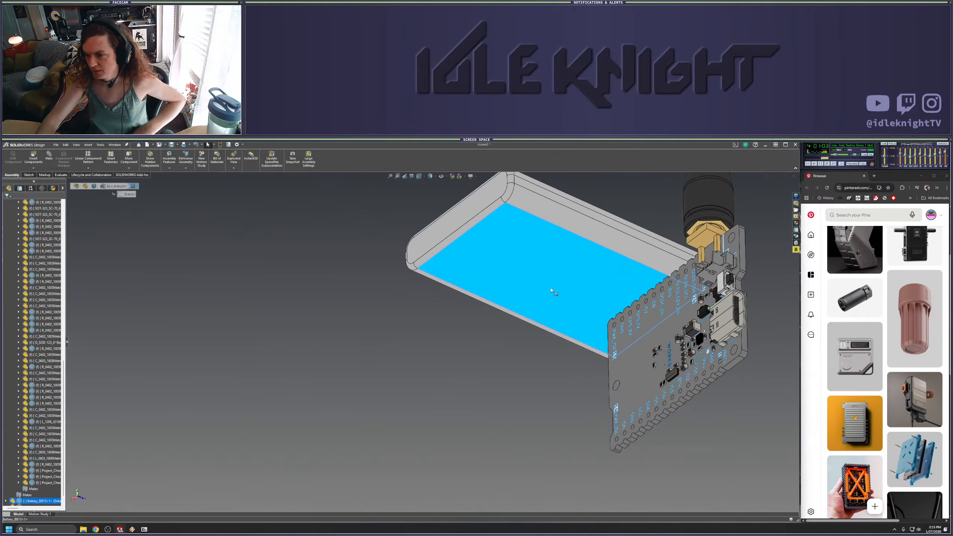
ctrl+click(638, 380)
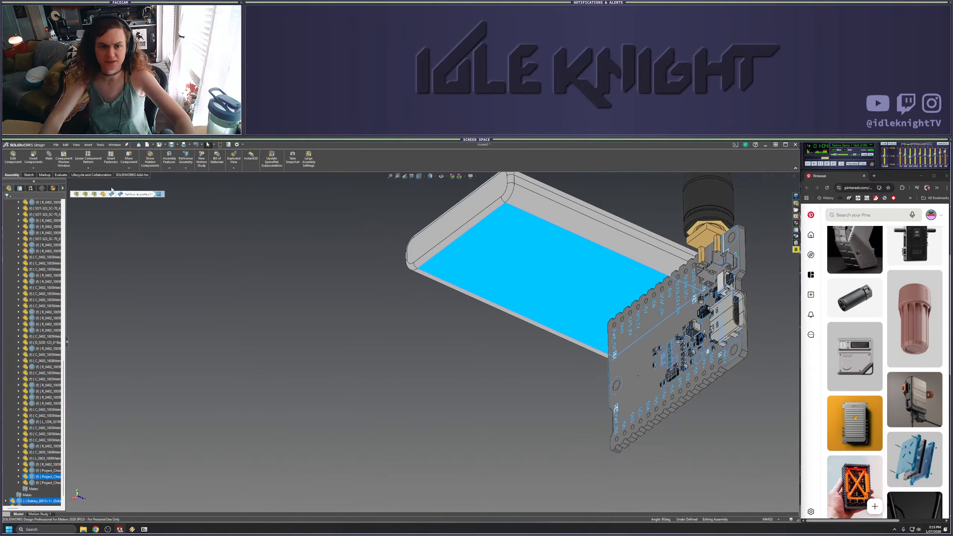
click(49, 158)
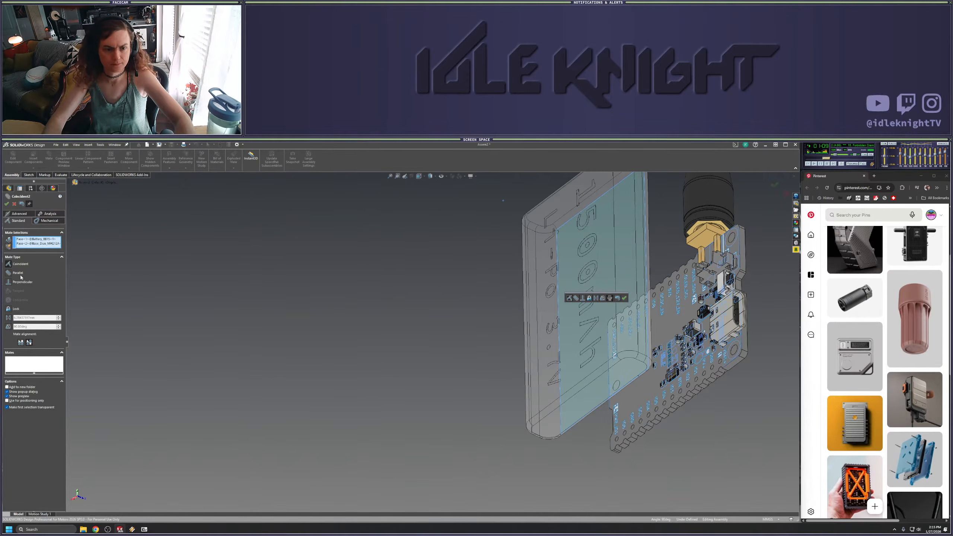
click(17, 272)
click(623, 299)
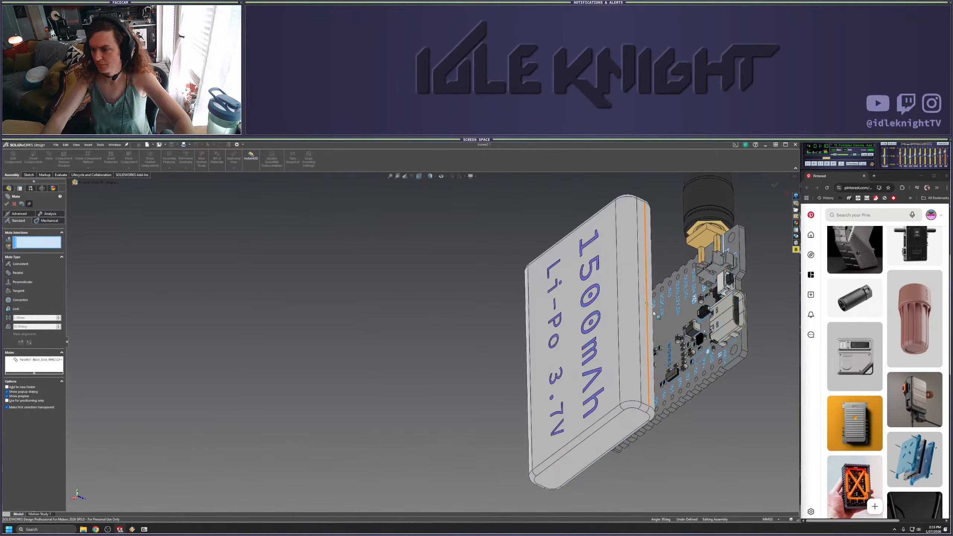
Move the battery closer to the back of the board in the right side view and finish mating
scroll(634, 334, up, 7)
middle_drag(495, 330, 589, 321)
key(space)
click(353, 404)
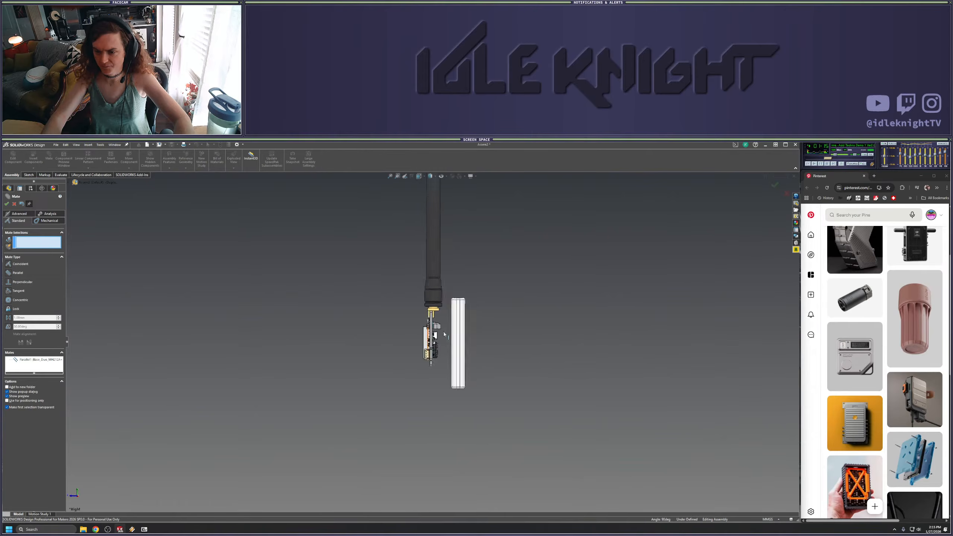
scroll(445, 332, down, 3)
drag(468, 336, 433, 336)
middle_drag(503, 355, 400, 266)
key(Escape)
scroll(507, 320, up, 3)
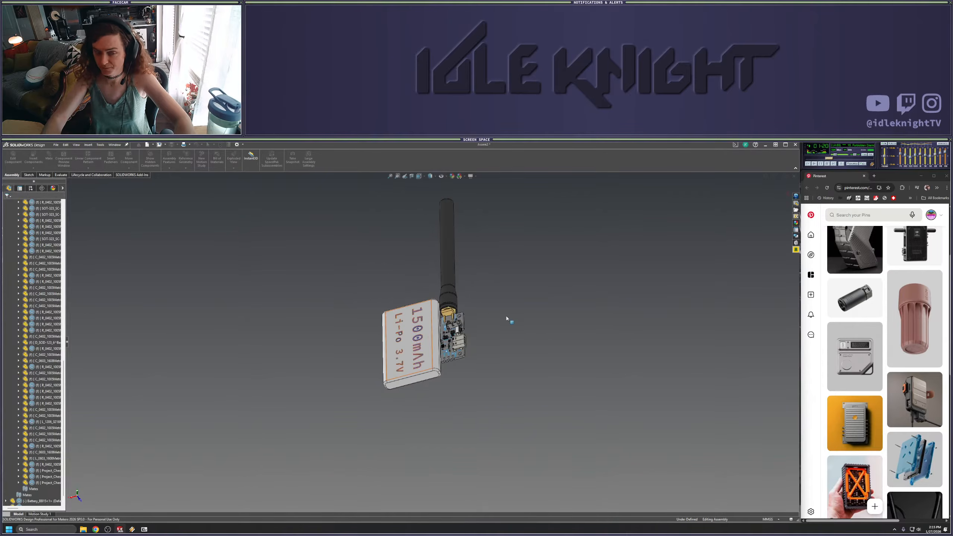
Slide the battery behind the board in the back view, lining up their side edges and leaving its lower end protruding
middle_drag(505, 280, 420, 315)
click(414, 318)
drag(414, 317, 409, 319)
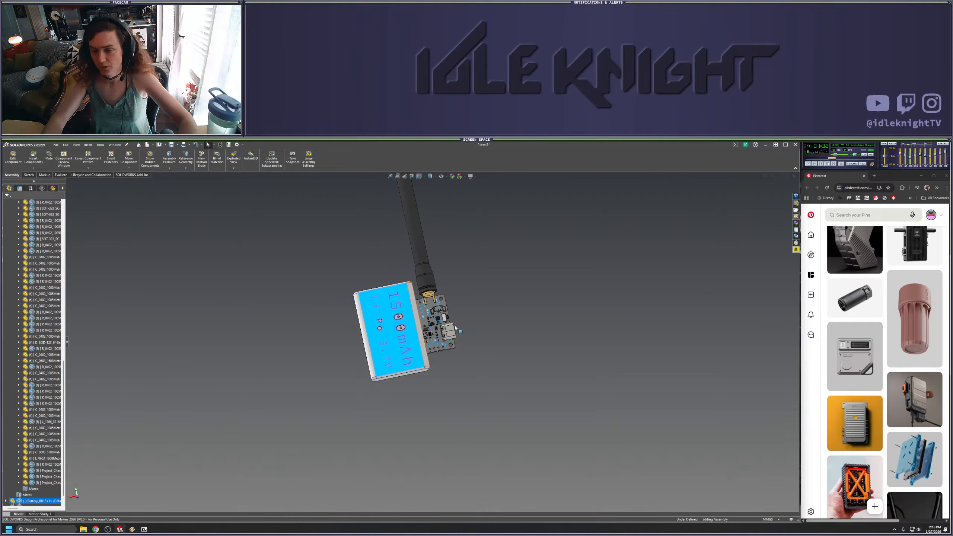
click(453, 370)
scroll(454, 369, up, 3)
middle_drag(453, 370, 465, 379)
key(space)
click(347, 402)
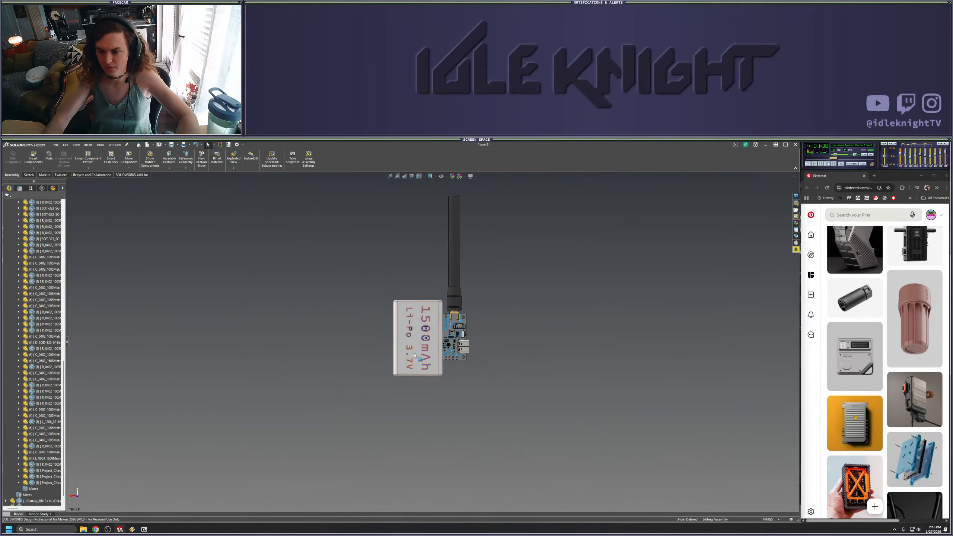
drag(398, 344, 411, 360)
click(481, 372)
Examine the arrangement of board, battery and antenna up close and from the front with the whole assembly in view
middle_drag(481, 372, 433, 219)
scroll(456, 326, down, 5)
middle_drag(456, 334, 413, 382)
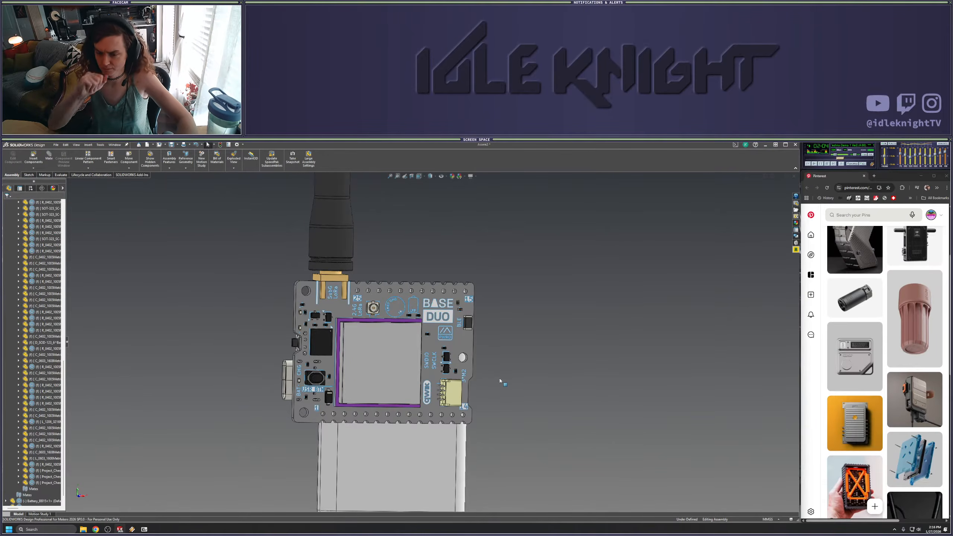
key(z)
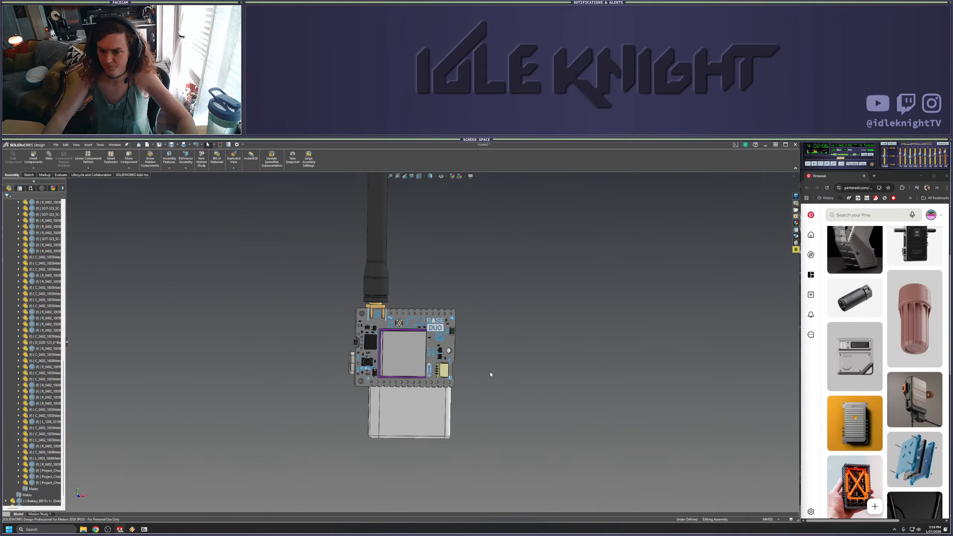
key(f)
key(space)
click(324, 414)
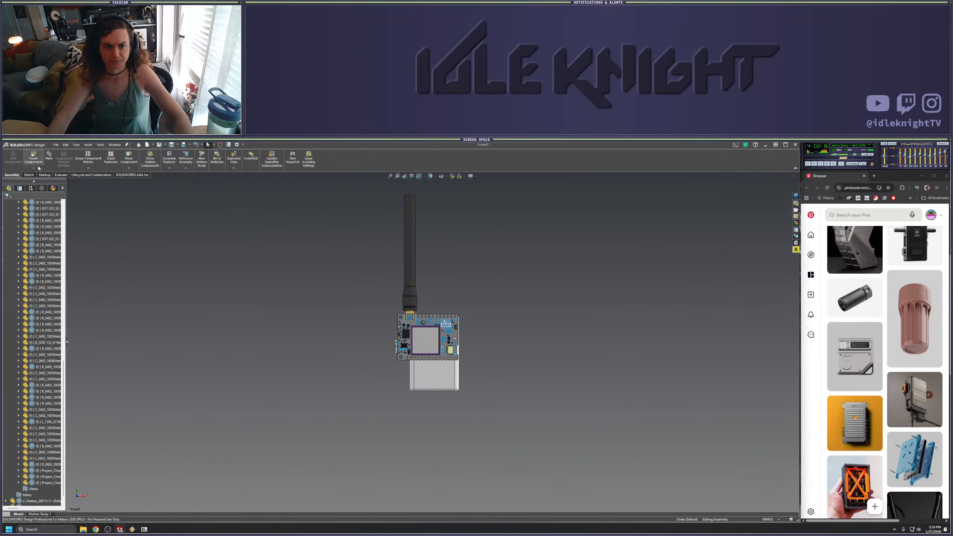
Sketch a corner rectangle on the Front Plane enclosing the Base Duo board and the battery protruding below it
scroll(33, 264, up, 15)
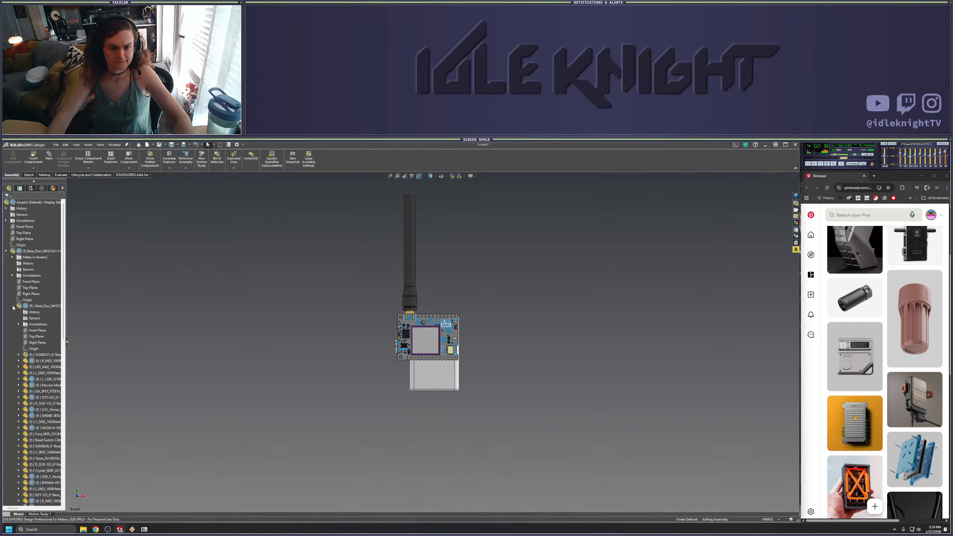
click(12, 306)
click(6, 251)
right_click(23, 226)
click(27, 218)
click(38, 160)
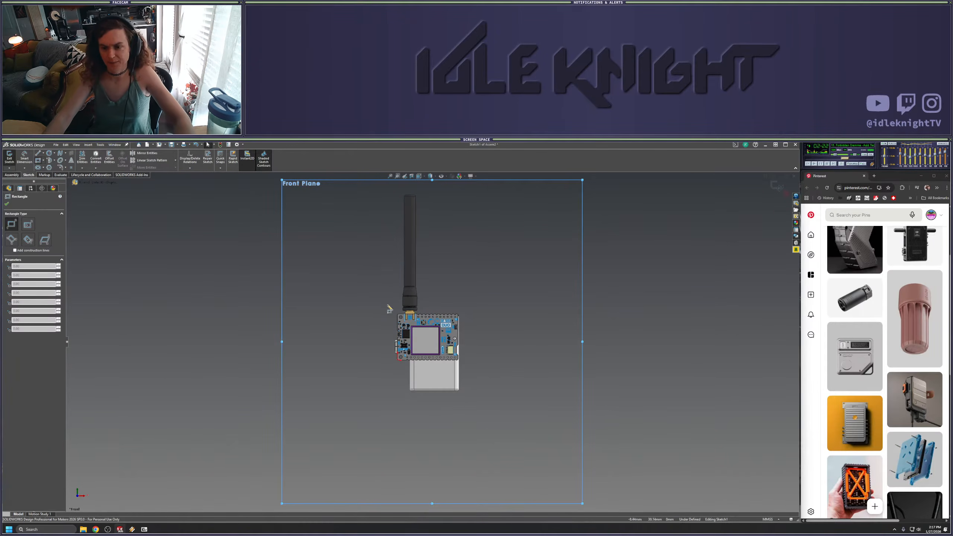
scroll(401, 323, down, 5)
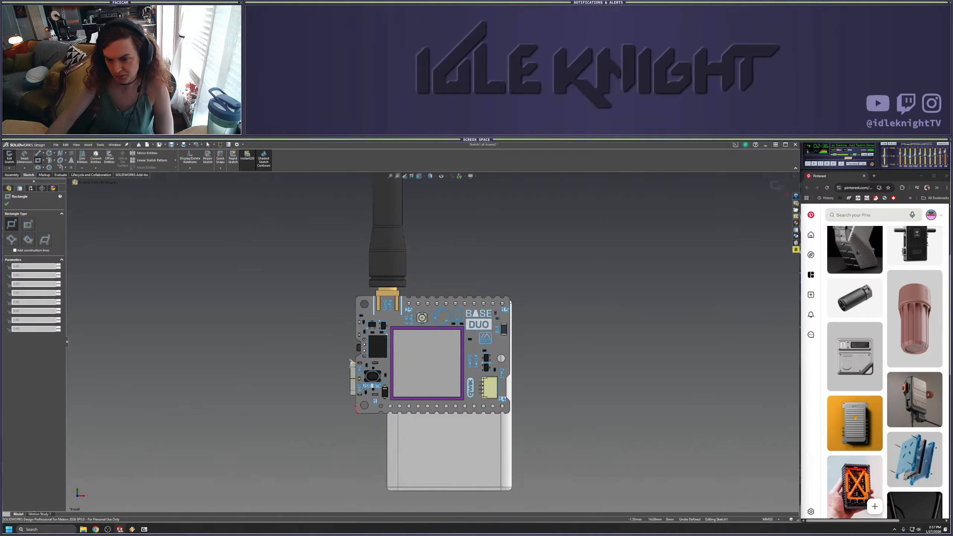
click(350, 360)
click(520, 495)
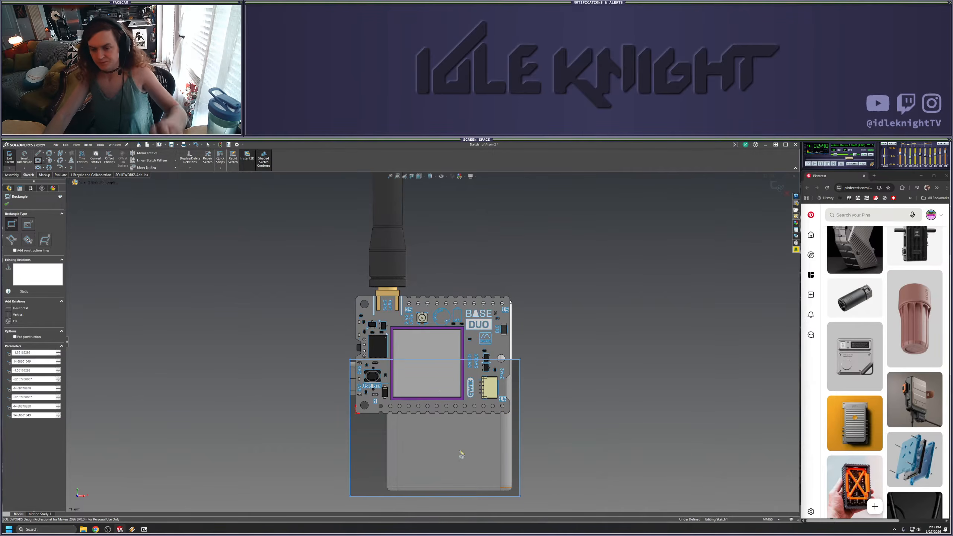
key(Escape)
drag(401, 359, 403, 289)
Add an Equal relation between the rectangle's top and side edges to make it a square
ctrl+click(520, 324)
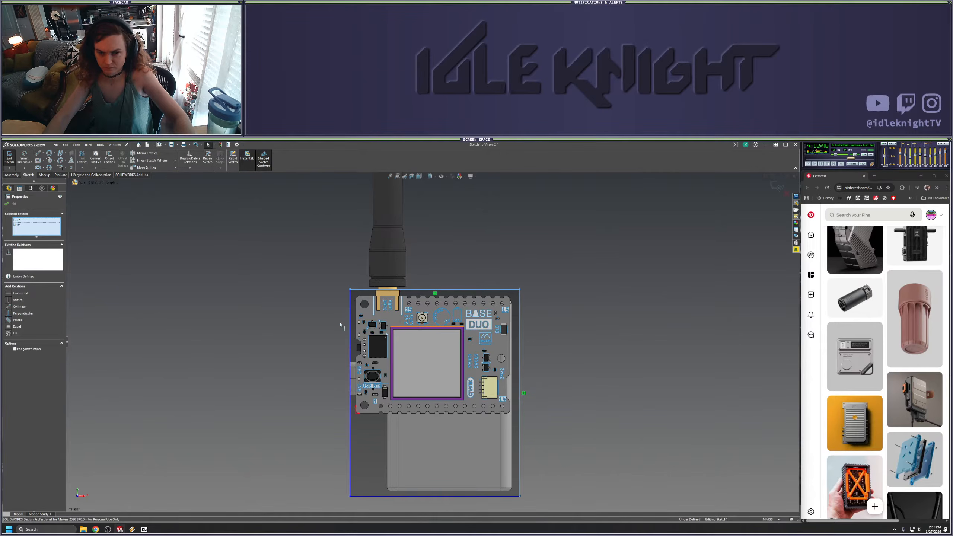
click(63, 325)
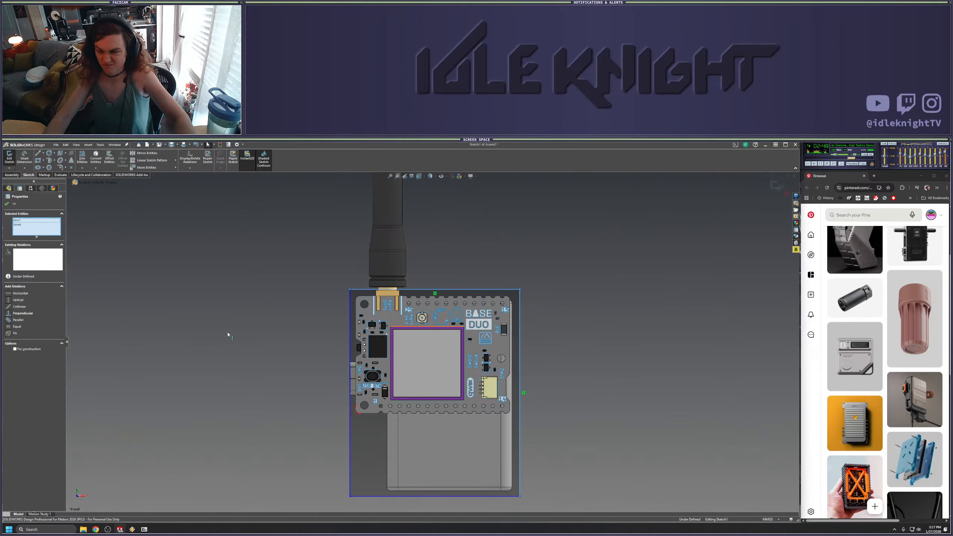
click(228, 334)
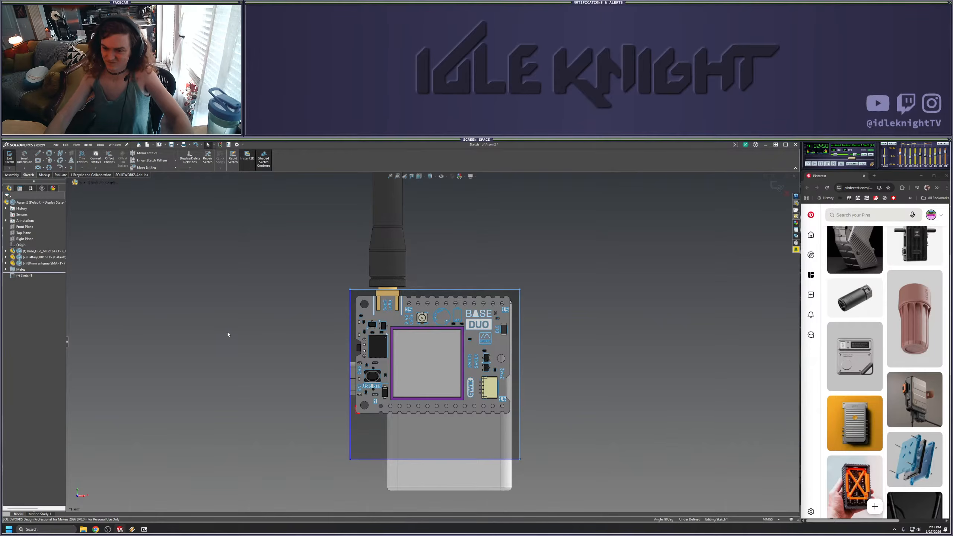
Enlarge the square by moving its corners and edges until it surrounds the board and battery with clearance on all sides
scroll(431, 343, up, 3)
click(458, 409)
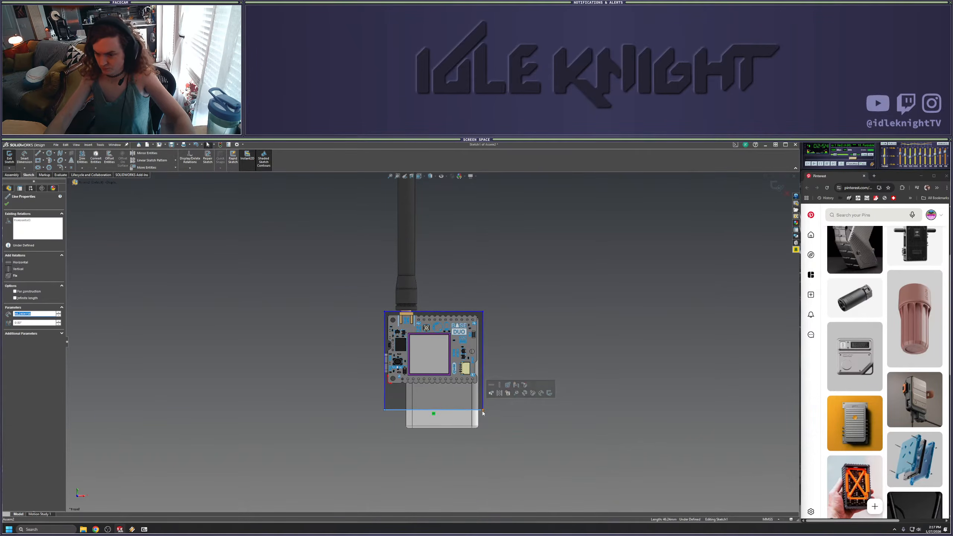
key(Escape)
mouse_move(384, 409)
mouse_down()
mouse_move(377, 426)
mouse_move(383, 407)
mouse_up()
click(490, 421)
drag(481, 407, 489, 431)
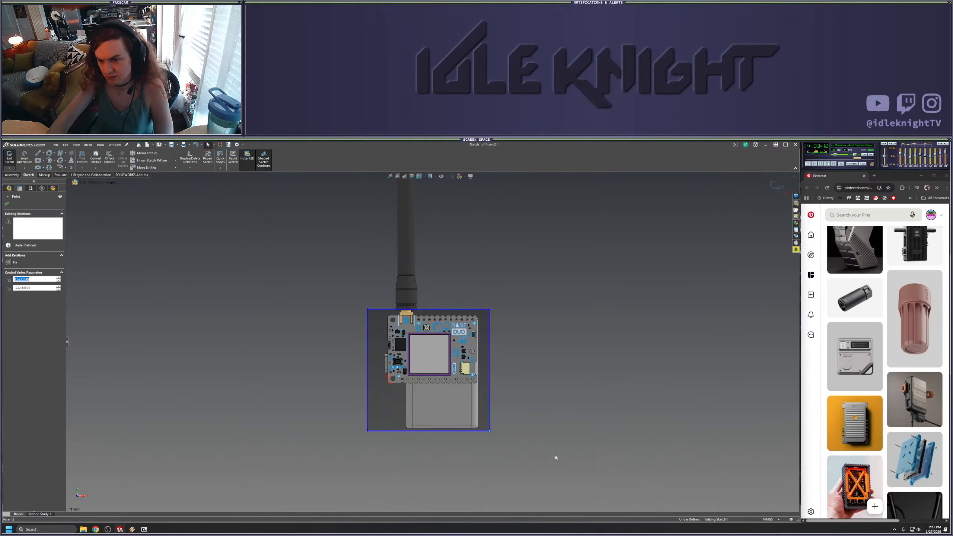
click(555, 453)
drag(369, 369, 363, 370)
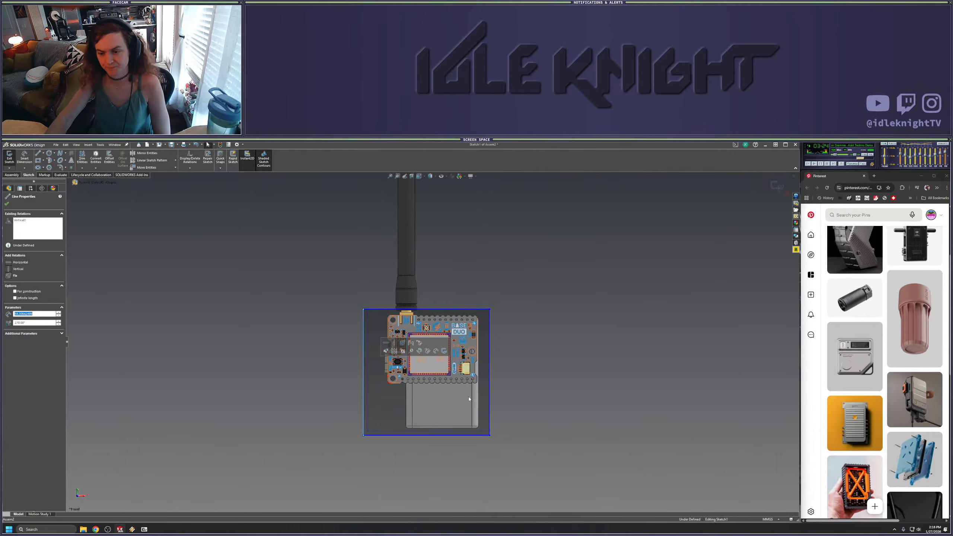
key(Escape)
scroll(469, 399, down, 3)
scroll(489, 399, up, 3)
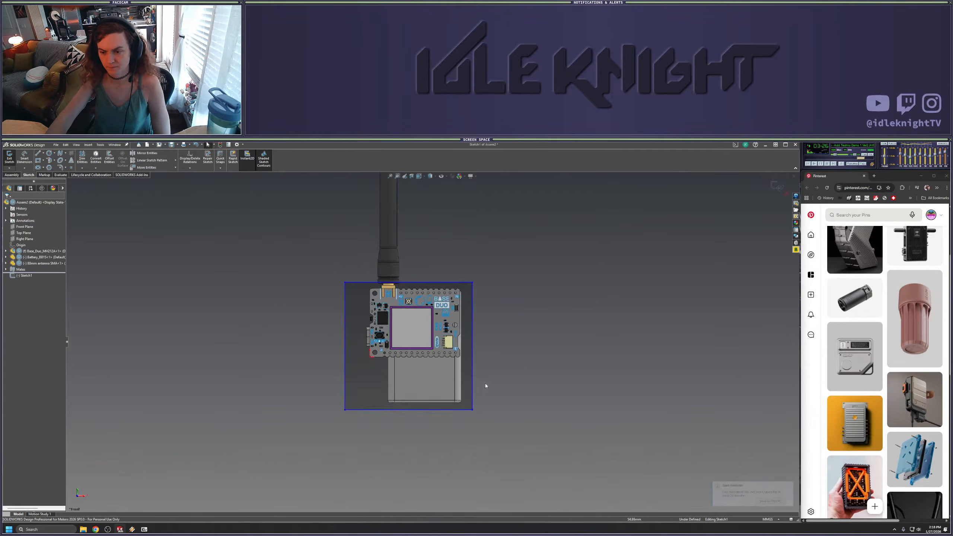
scroll(487, 393, down, 3)
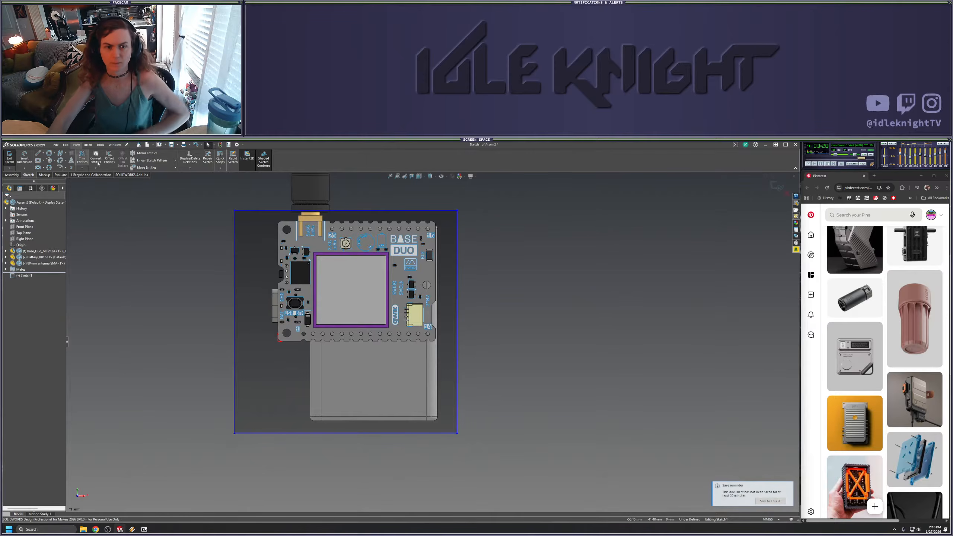
Set the assembly loading performance to manually manage resolved and lightweight modes, always resolving lightweight components, including out-of-date ones
click(236, 145)
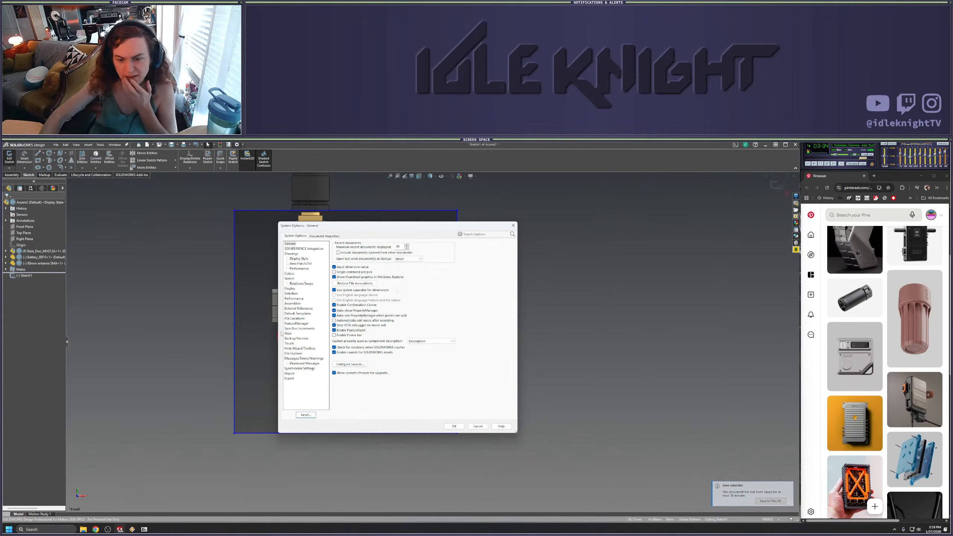
click(296, 304)
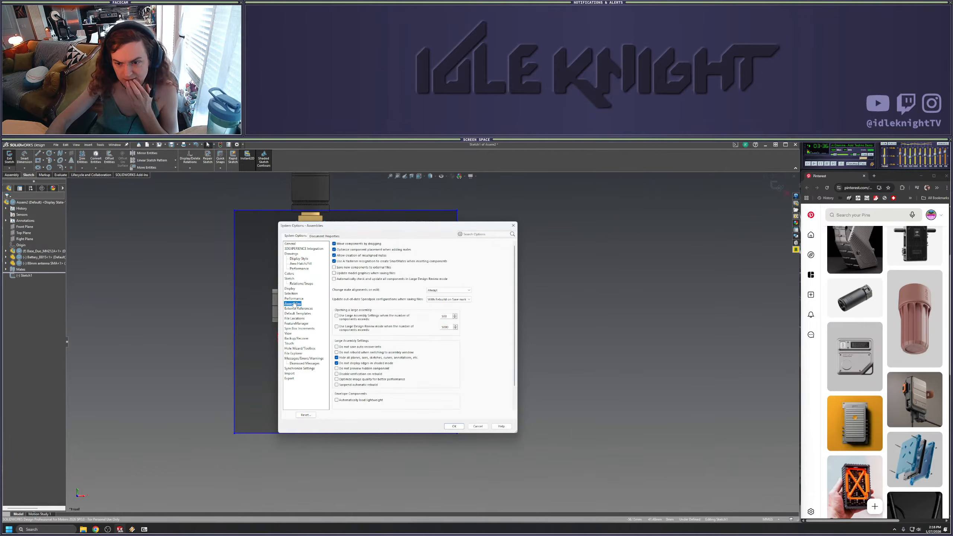
click(293, 299)
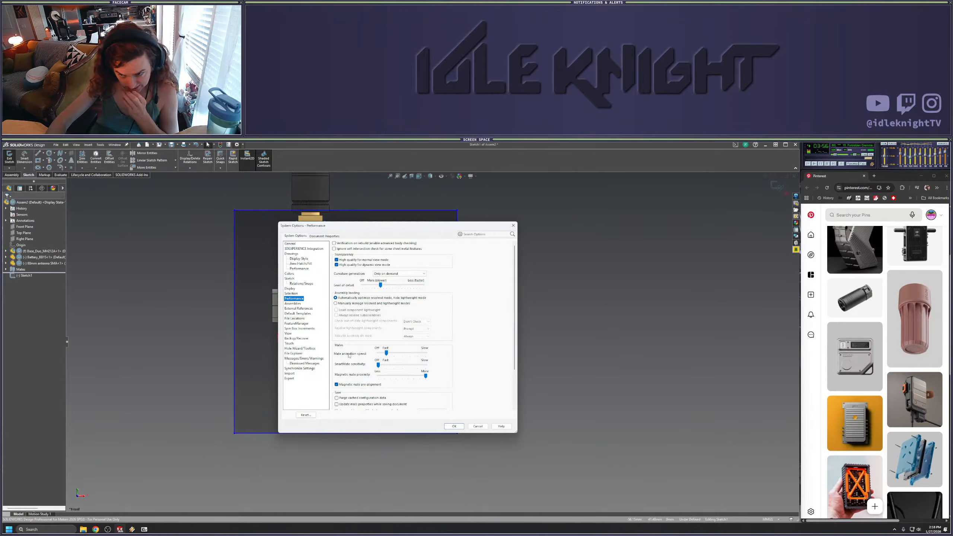
click(376, 304)
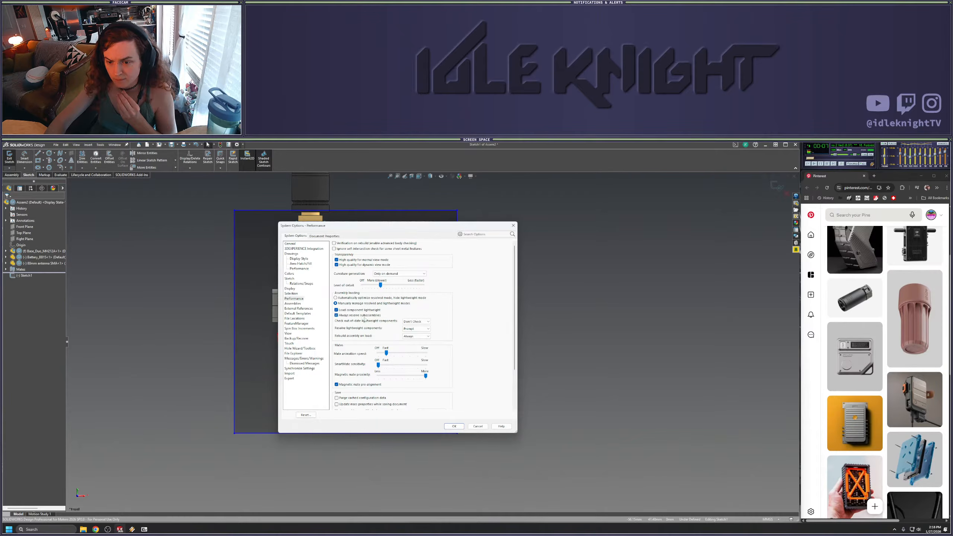
click(416, 329)
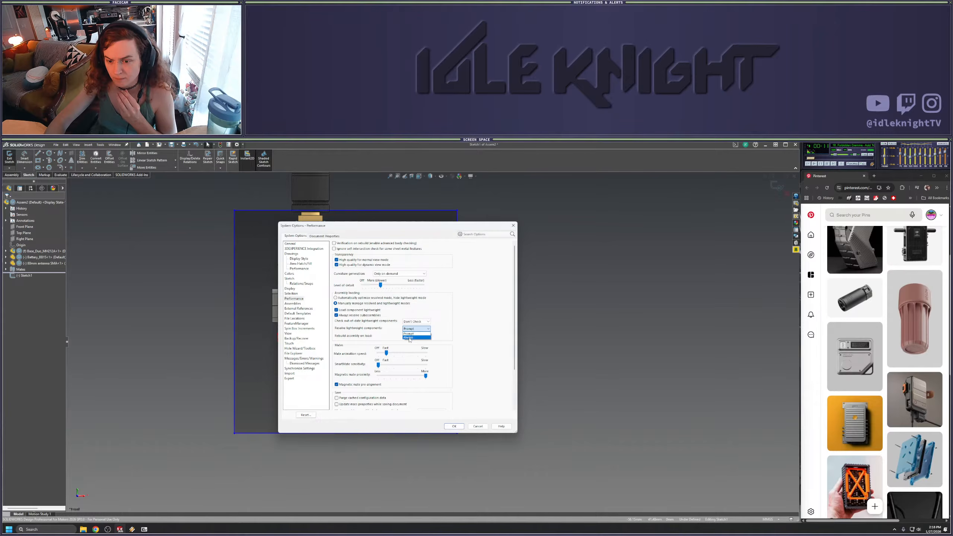
click(409, 337)
click(417, 321)
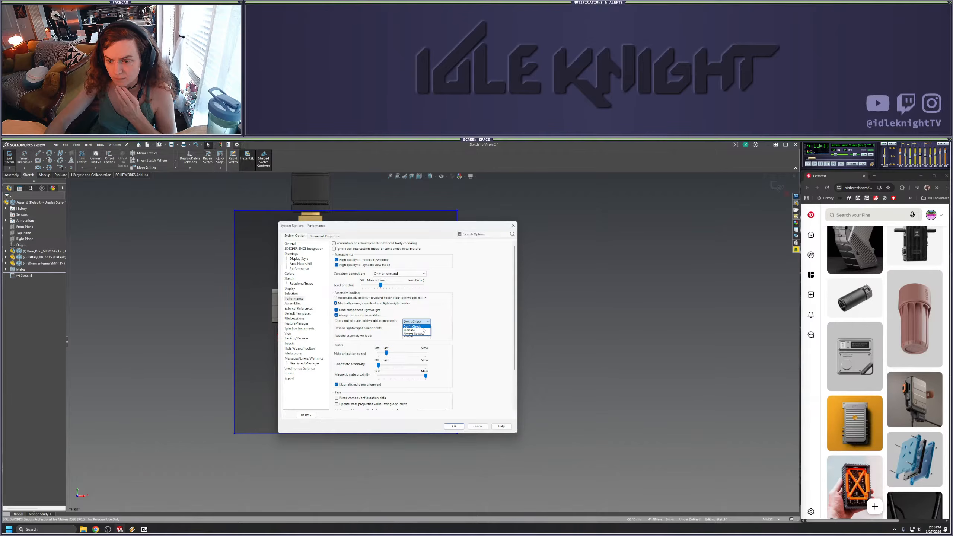
click(415, 334)
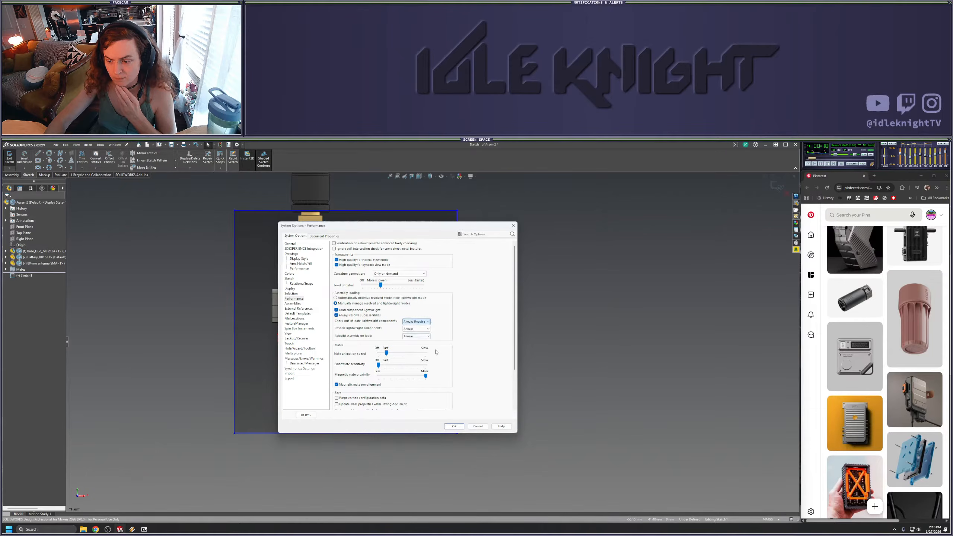
click(453, 426)
Leave the sketch and set the Base Duo board component from resolved to lightweight
scroll(463, 340, up, 4)
mouse_move(463, 341)
middle_down()
mouse_move(457, 286)
mouse_move(423, 258)
middle_up()
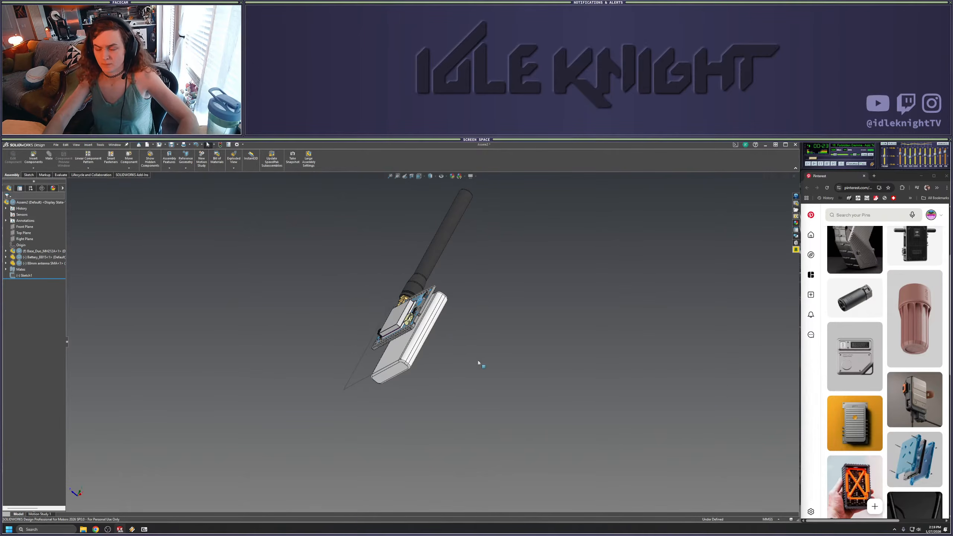
scroll(443, 329, up, 3)
middle_drag(443, 329, 419, 309)
key(space)
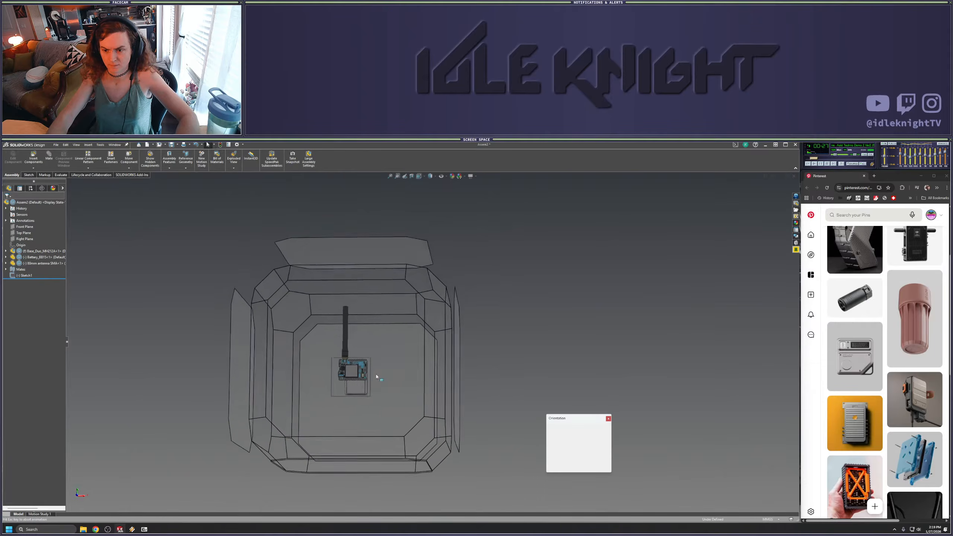
click(362, 388)
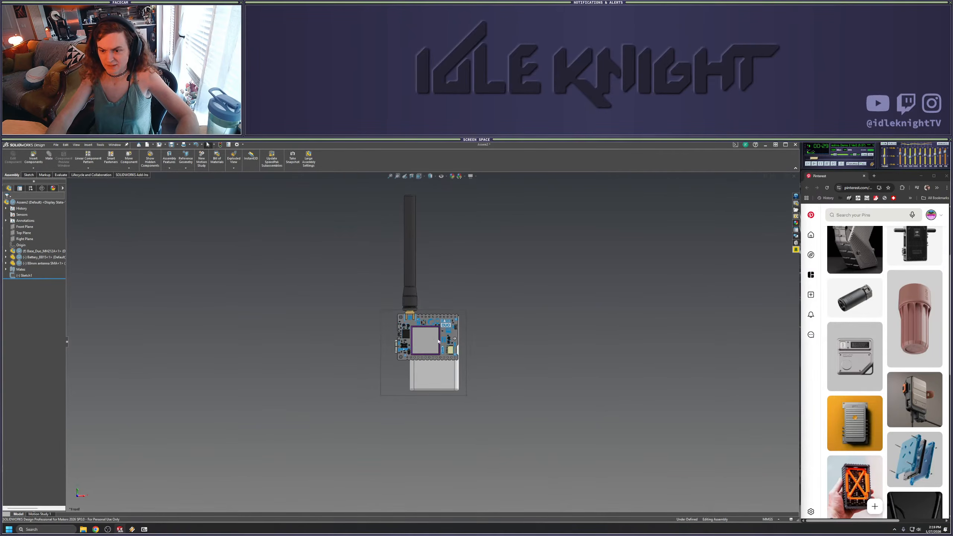
scroll(449, 349, down, 4)
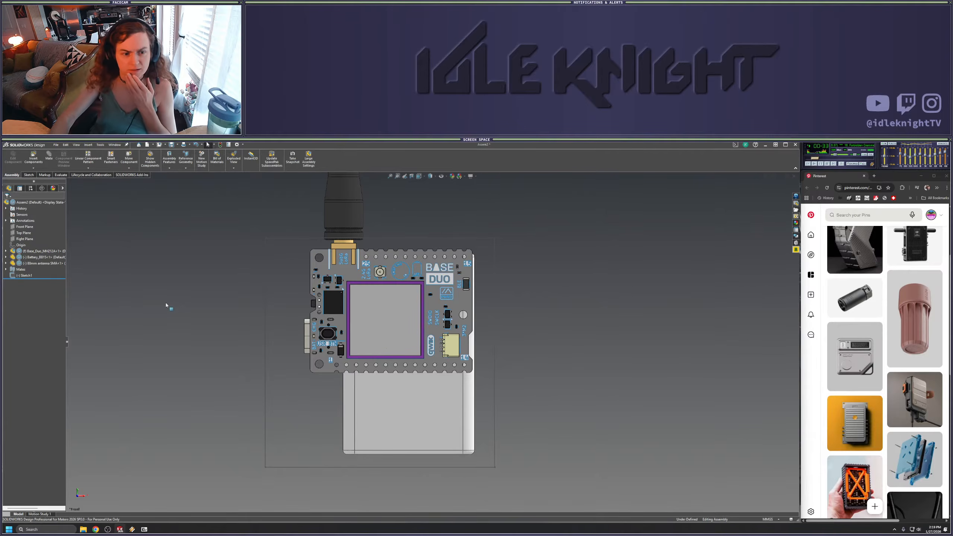
right_click(32, 251)
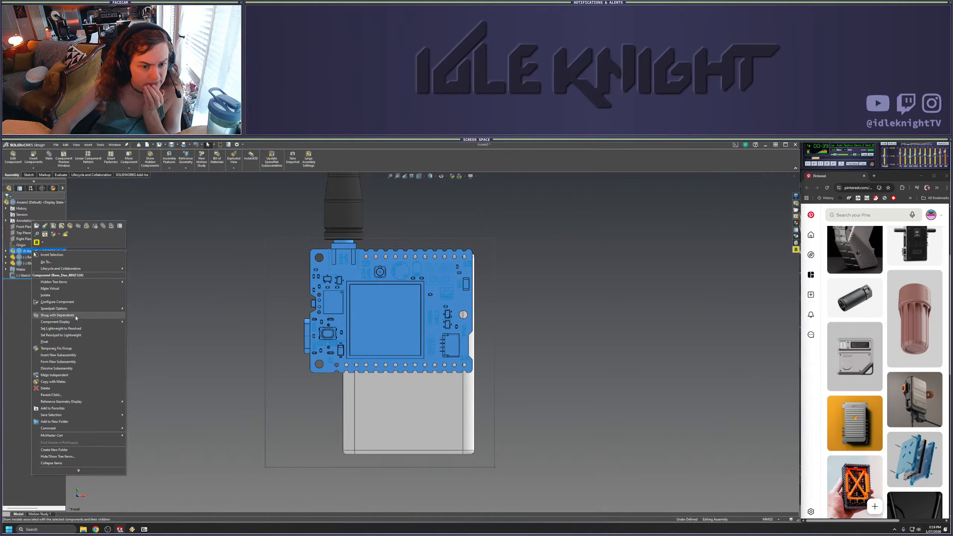
mouse_move(79, 324)
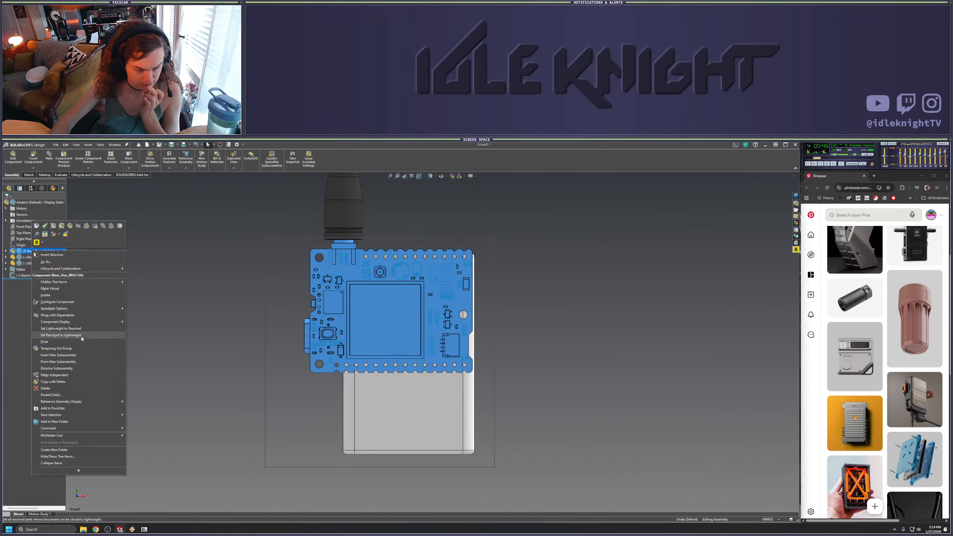
click(77, 336)
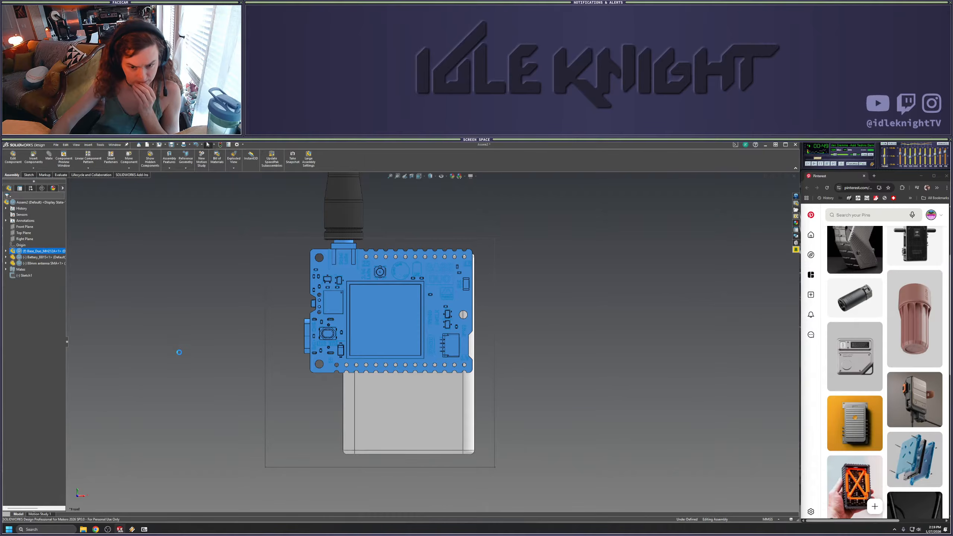
Return to the front view and reopen the square's sketch for editing
middle_drag(279, 361, 472, 307)
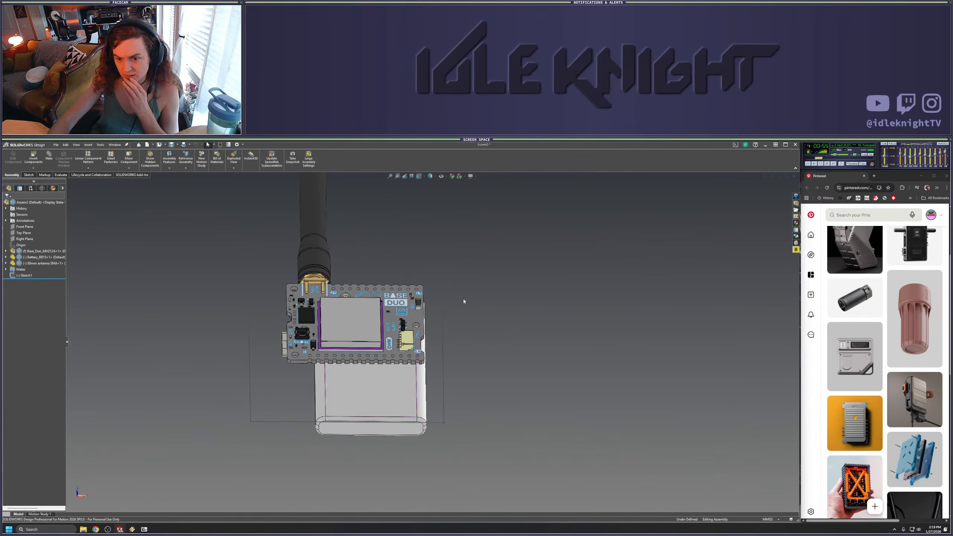
scroll(435, 302, down, 5)
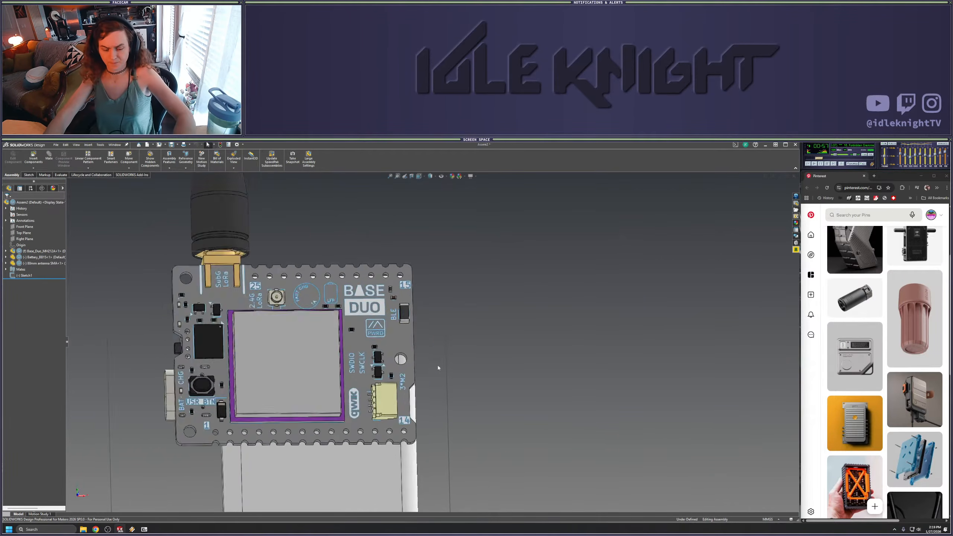
scroll(436, 372, up, 4)
key(space)
click(336, 380)
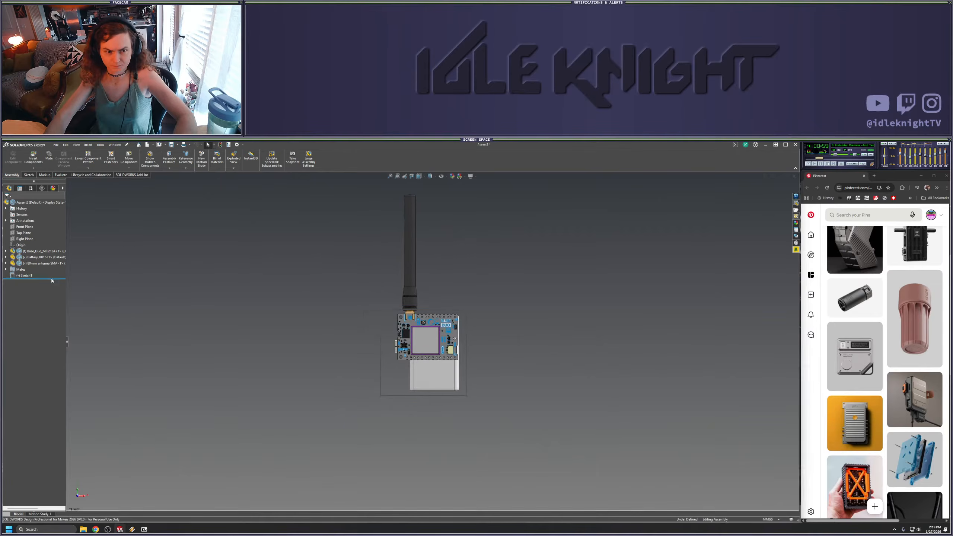
right_click(26, 275)
click(15, 258)
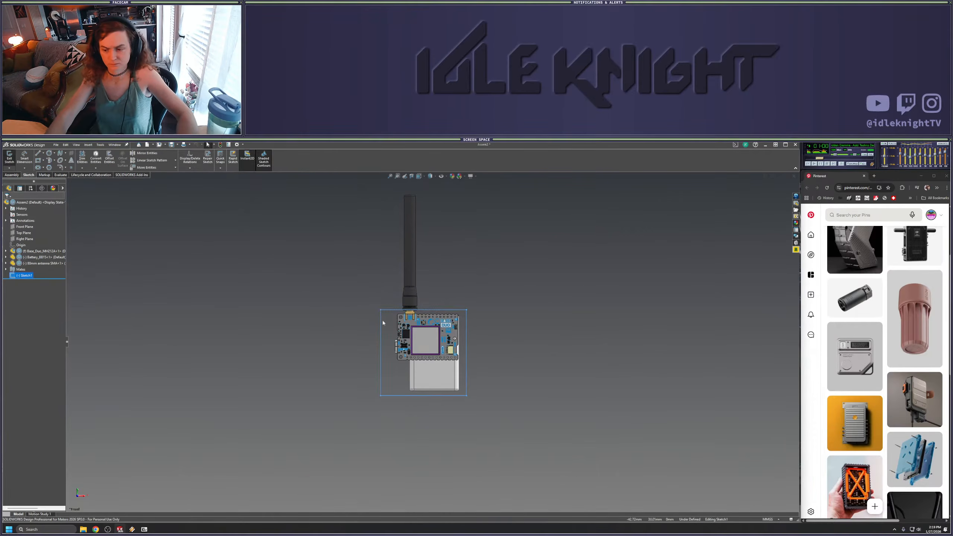
Dimension the square's vertical side to 60 mm
click(466, 359)
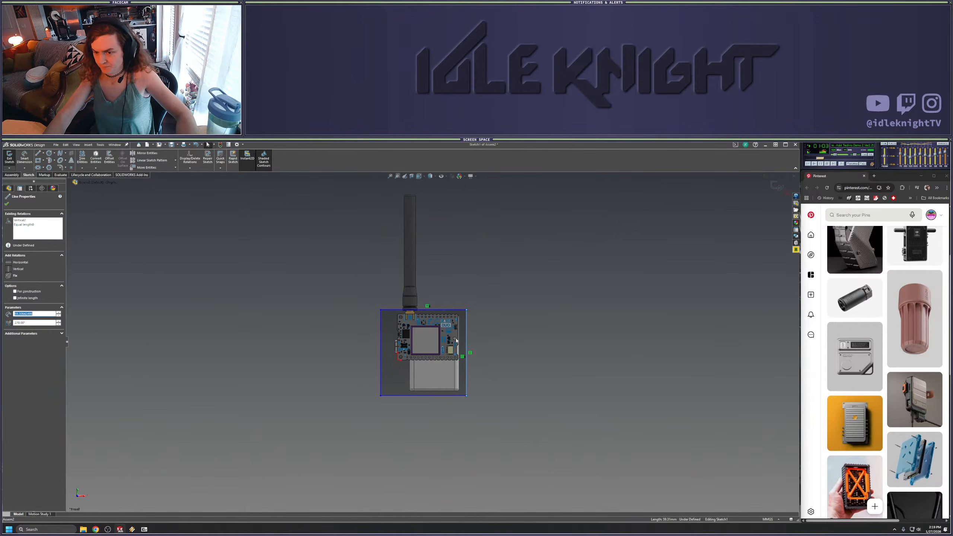
scroll(478, 366, down, 2)
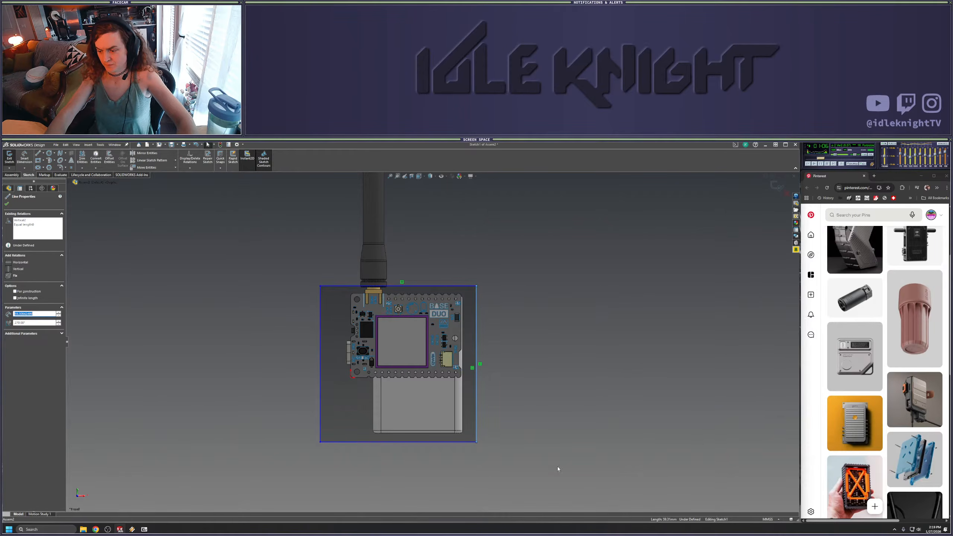
click(501, 382)
click(24, 158)
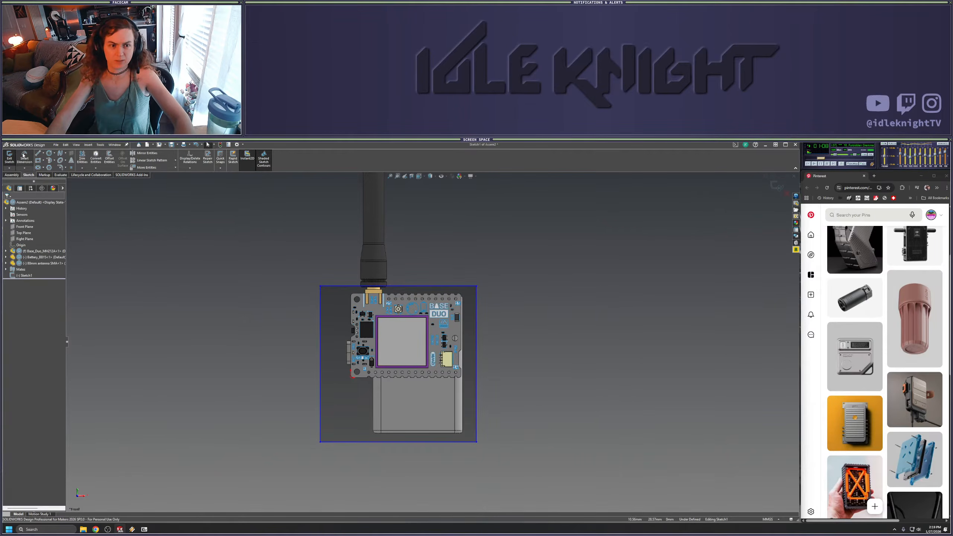
click(320, 376)
click(263, 366)
text(60)
key(Return)
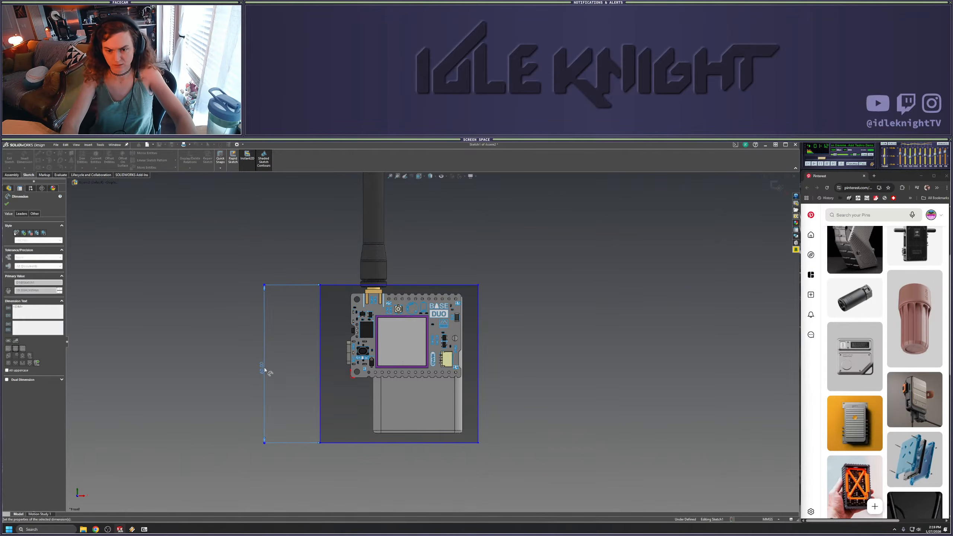
key(Escape)
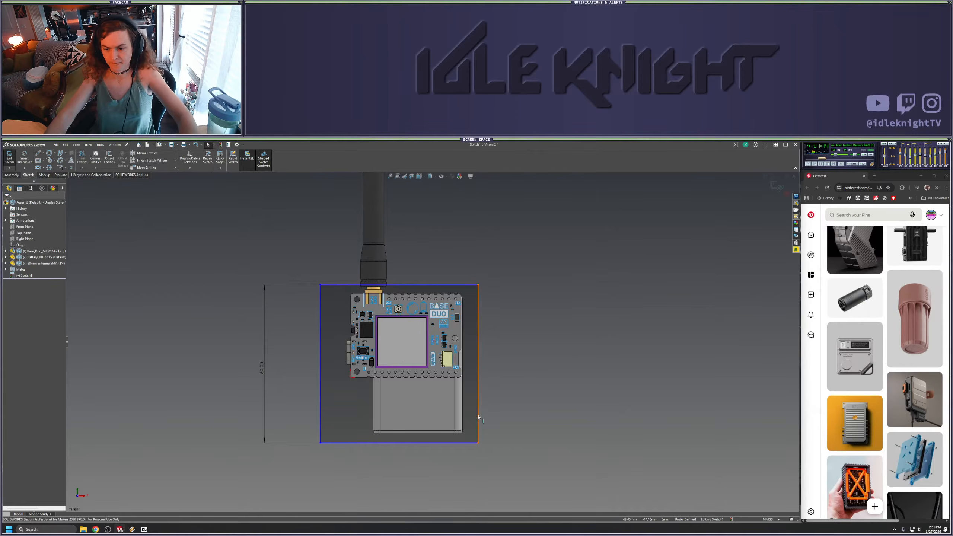
Offset all four sides of the 60 mm square 3 mm inward
click(329, 285)
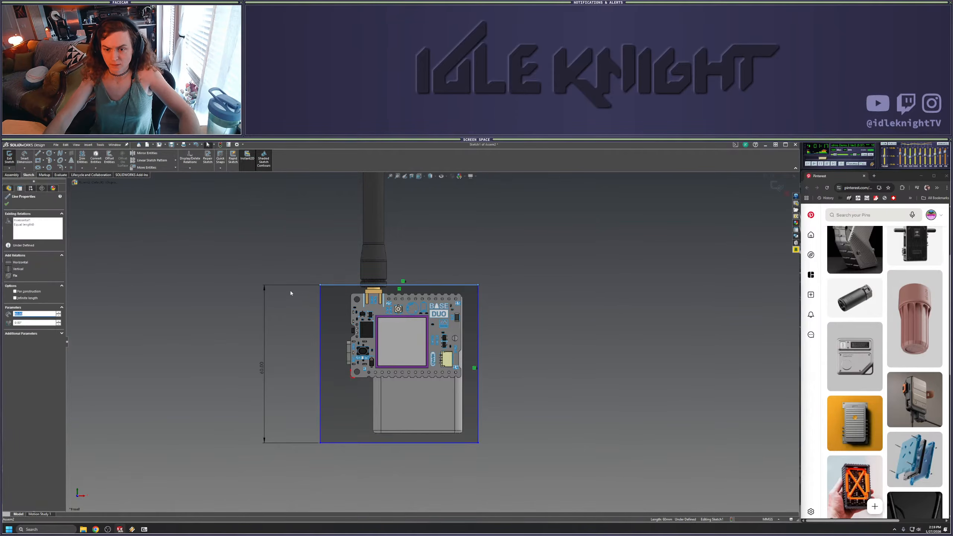
click(288, 257)
drag(288, 257, 544, 485)
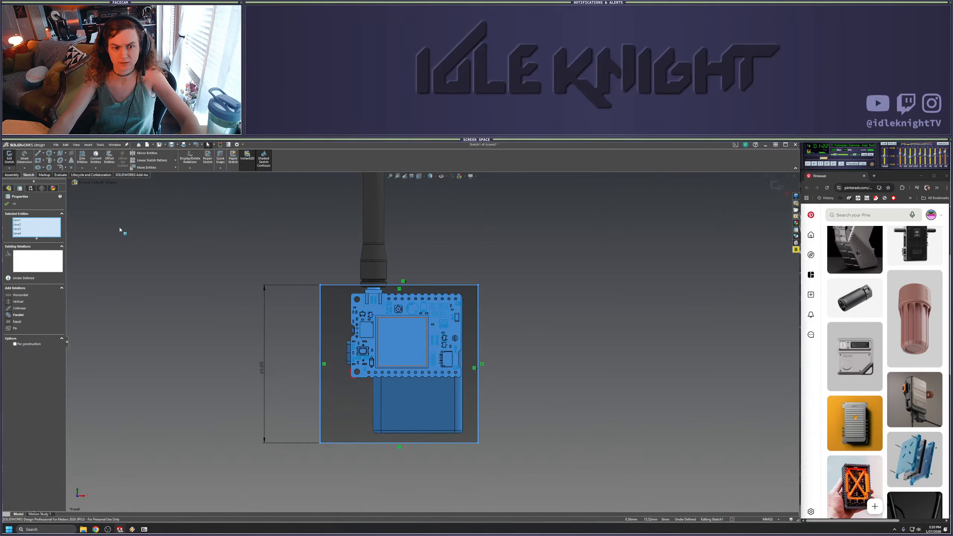
key(o)
scroll(180, 234, down, 2)
scroll(195, 253, up, 3)
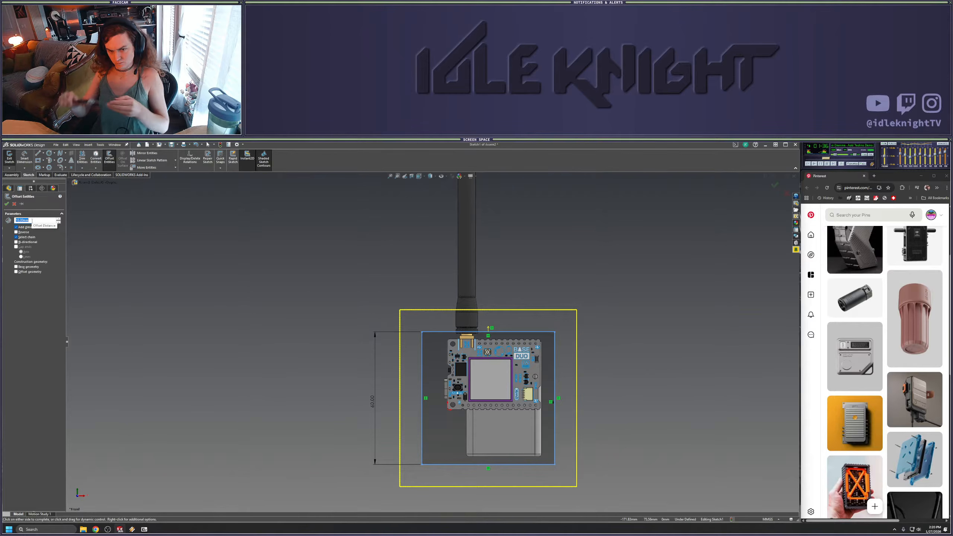
text(3)
key(Return)
click(16, 233)
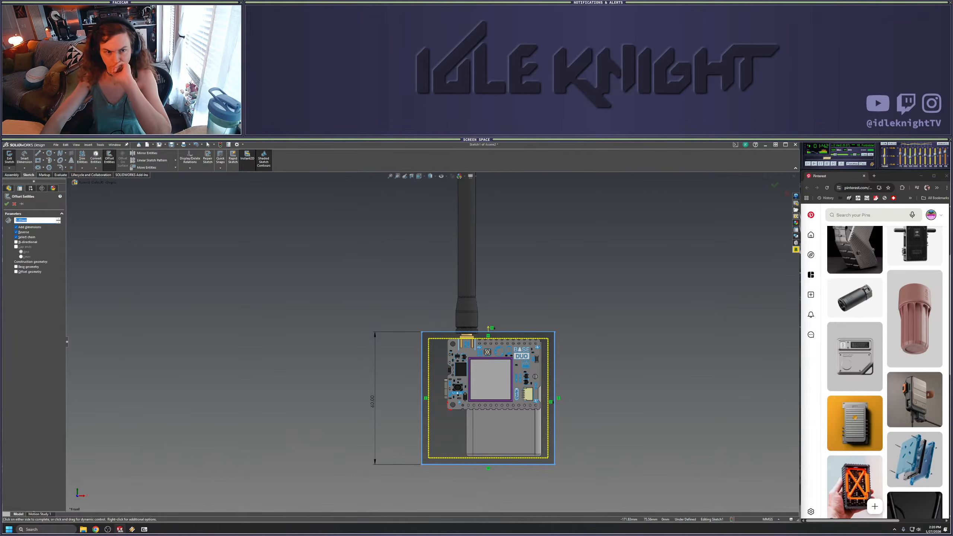
click(6, 205)
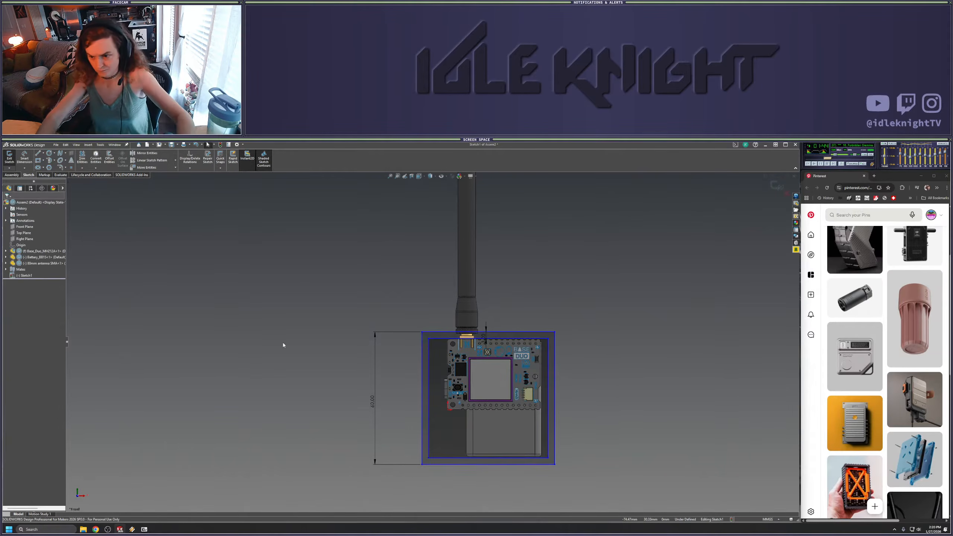
Reposition the nested squares so the inner outline meets the board's left edge and sits just below the battery, and exit the sketch
scroll(510, 417, up, 3)
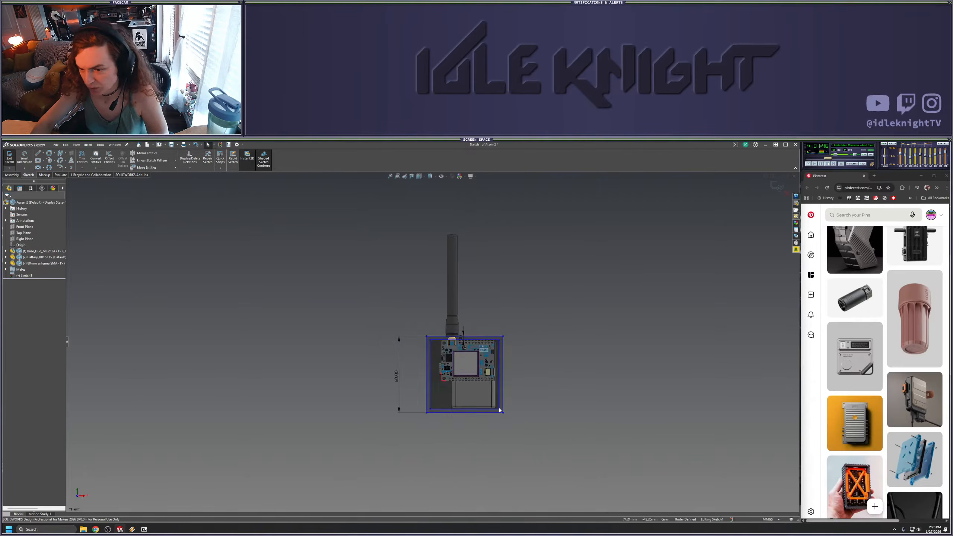
scroll(425, 351, down, 4)
scroll(318, 240, down, 3)
scroll(441, 338, up, 3)
scroll(469, 345, down, 3)
drag(308, 345, 342, 342)
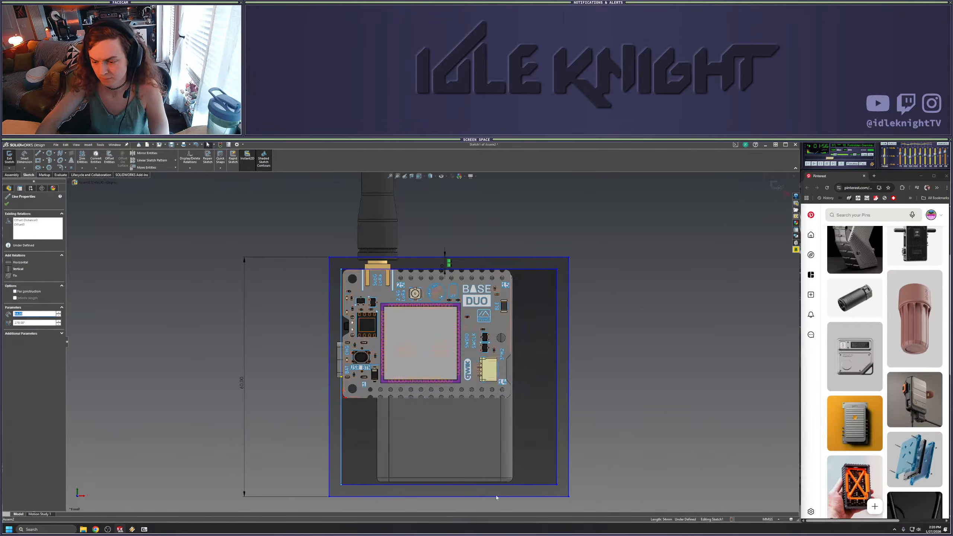
click(475, 486)
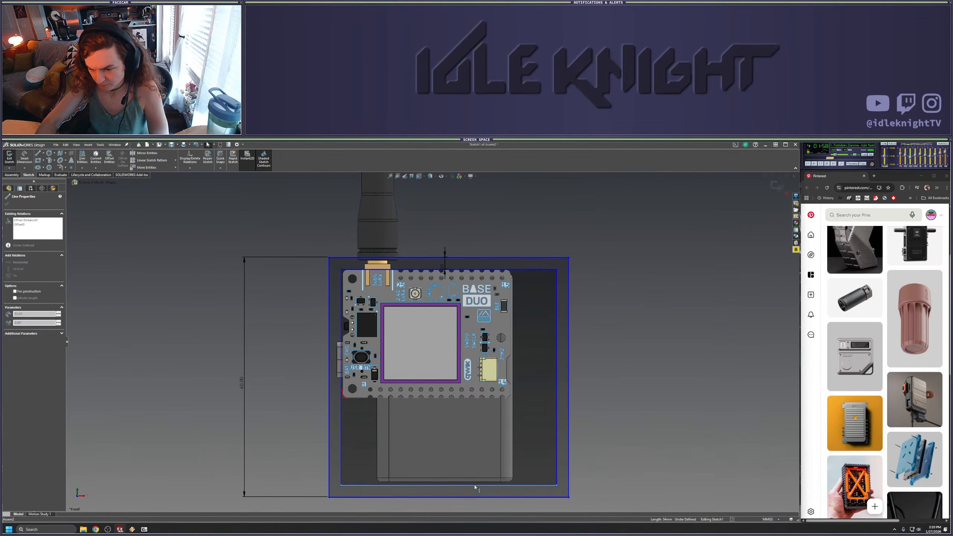
drag(475, 486, 475, 484)
click(653, 420)
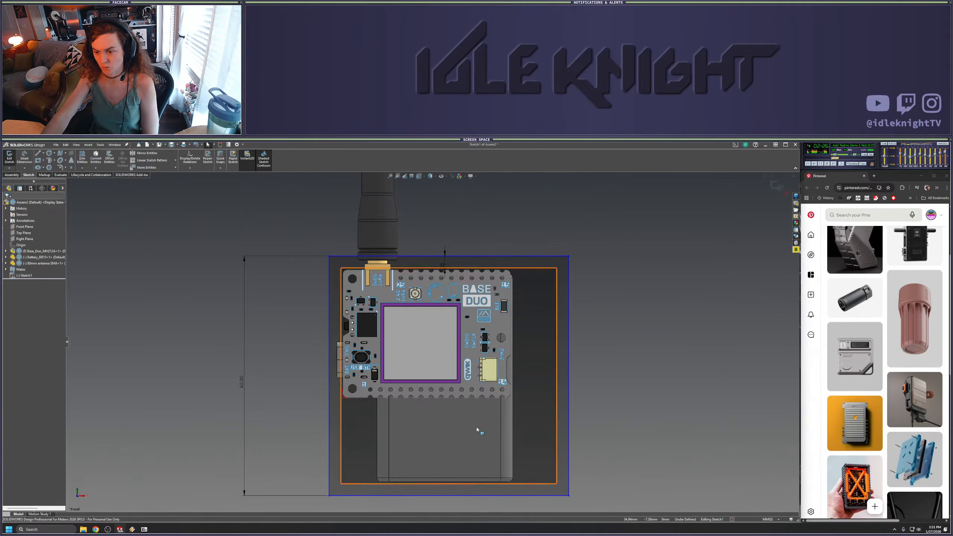
click(775, 186)
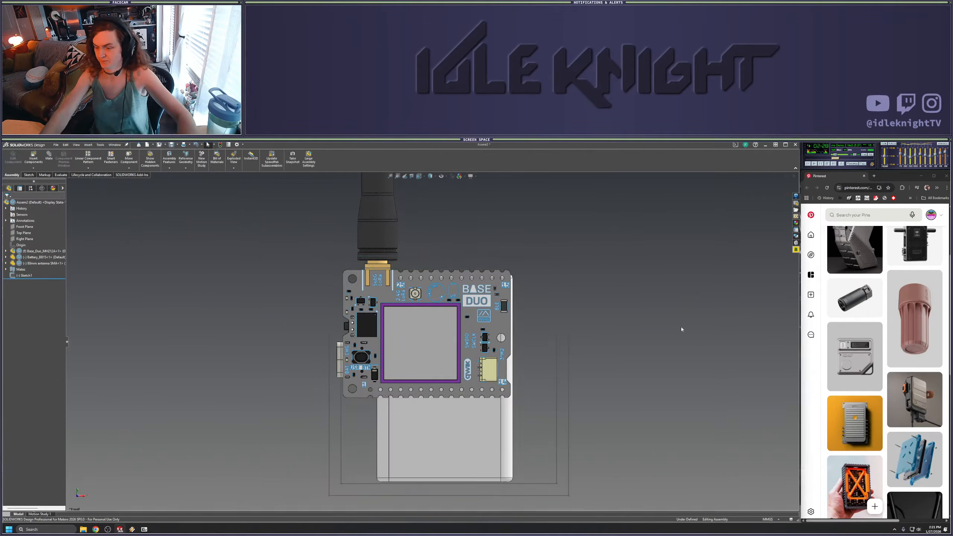
Try to rotate the battery freely in the back view, and undo the rotation
middle_drag(641, 368, 689, 381)
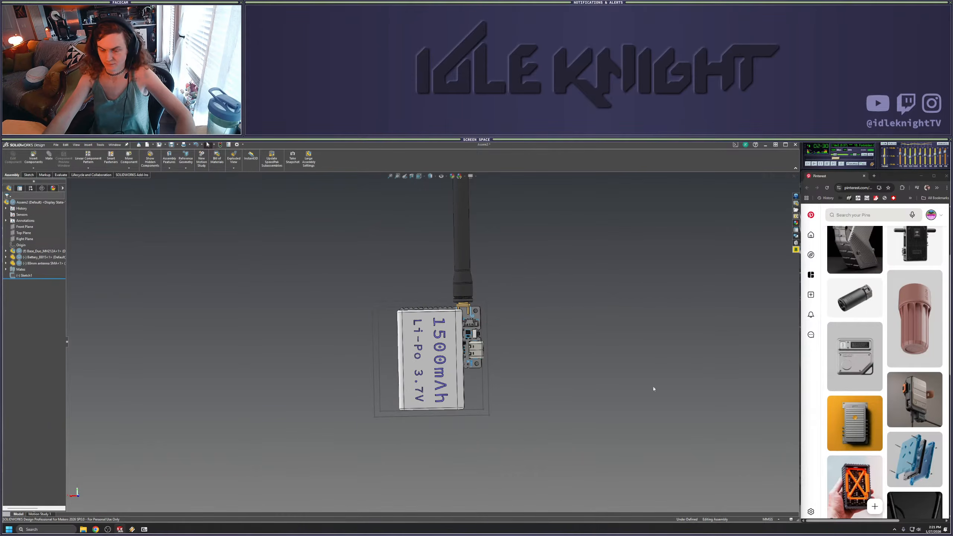
key(space)
click(359, 426)
scroll(459, 355, down, 5)
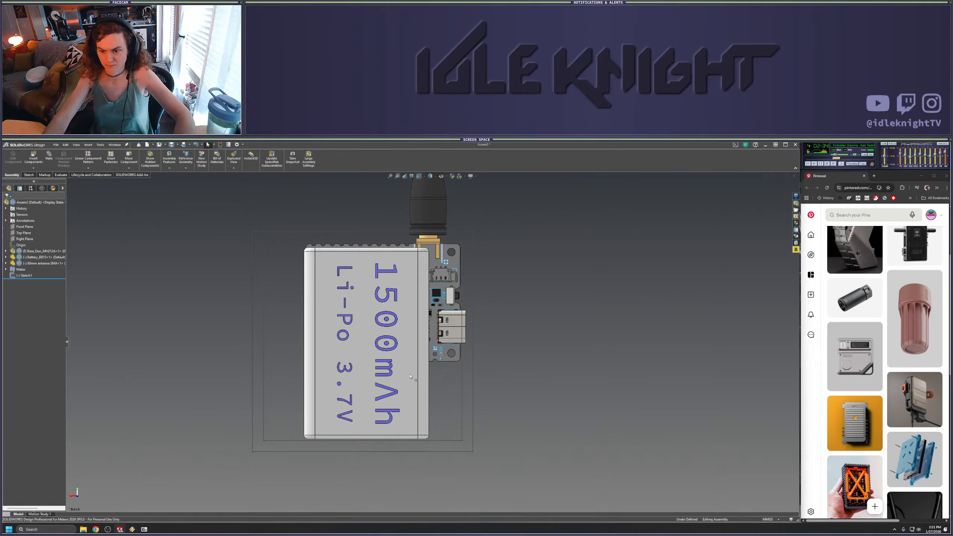
click(582, 420)
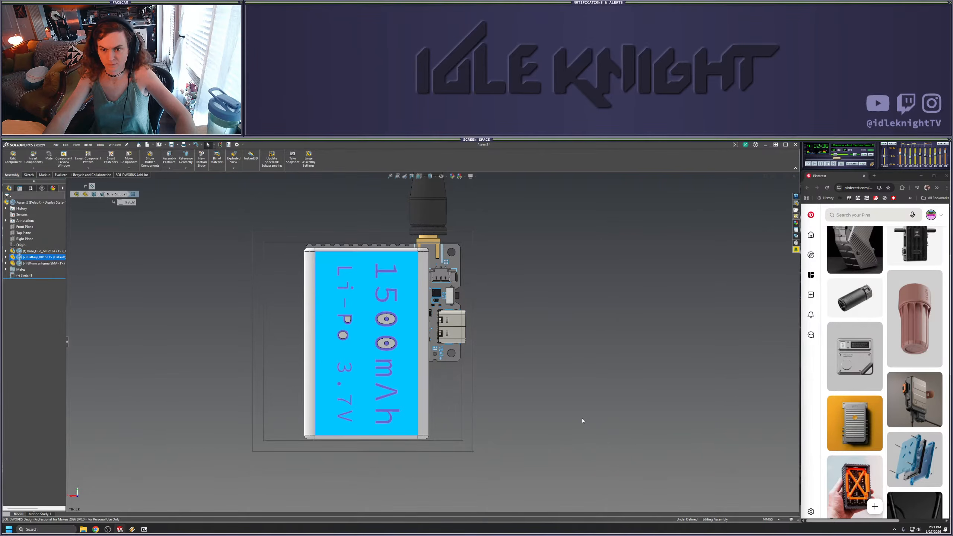
click(128, 168)
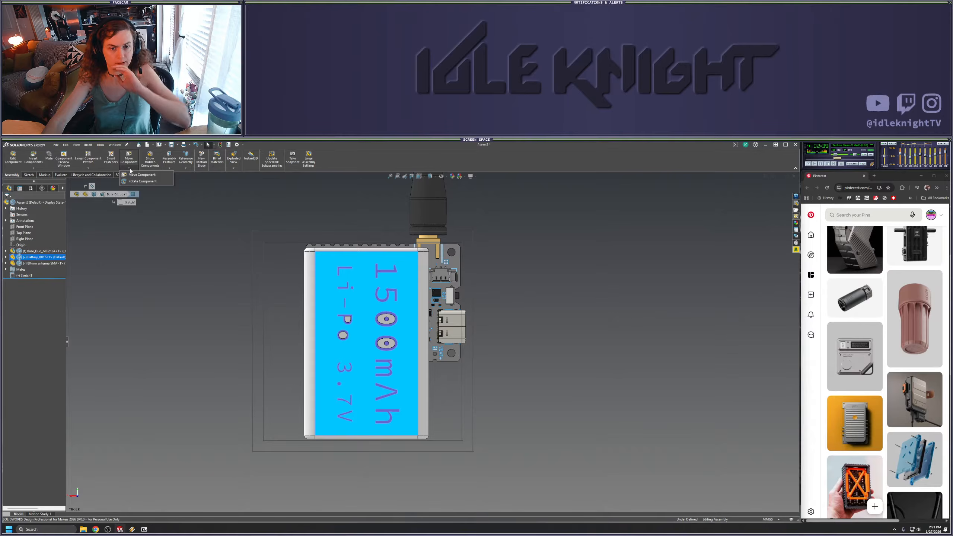
click(142, 182)
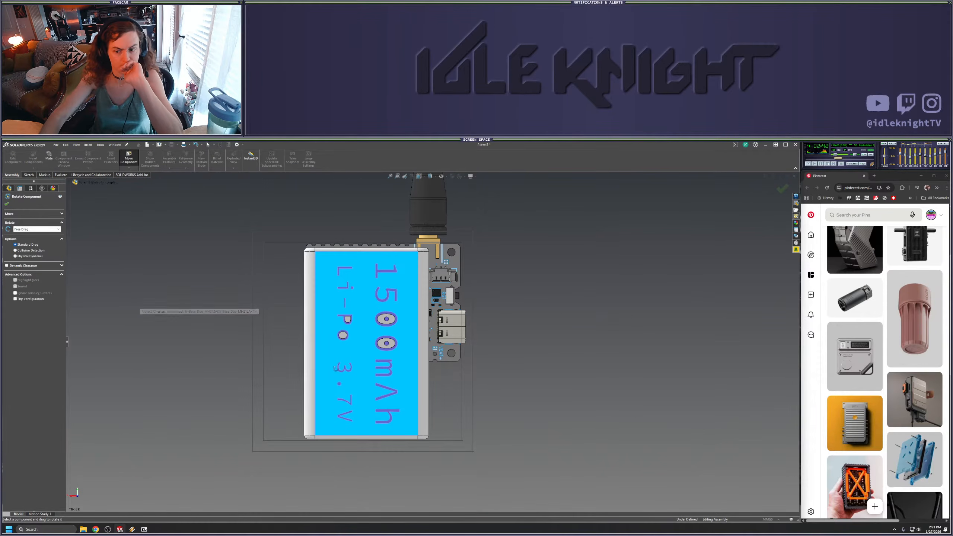
drag(422, 419, 410, 390)
scroll(410, 391, down, 2)
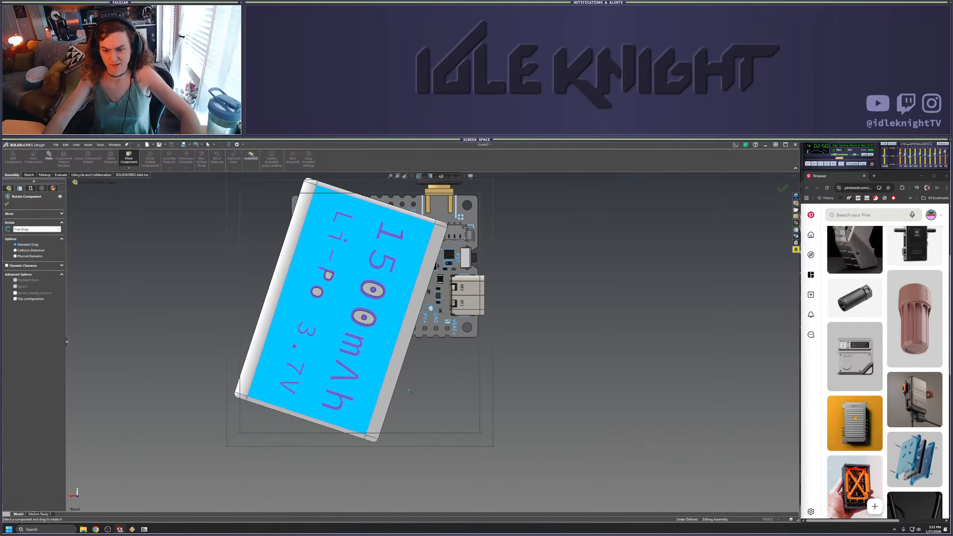
key(Escape)
scroll(371, 364, up, 2)
key(ctrl+z)
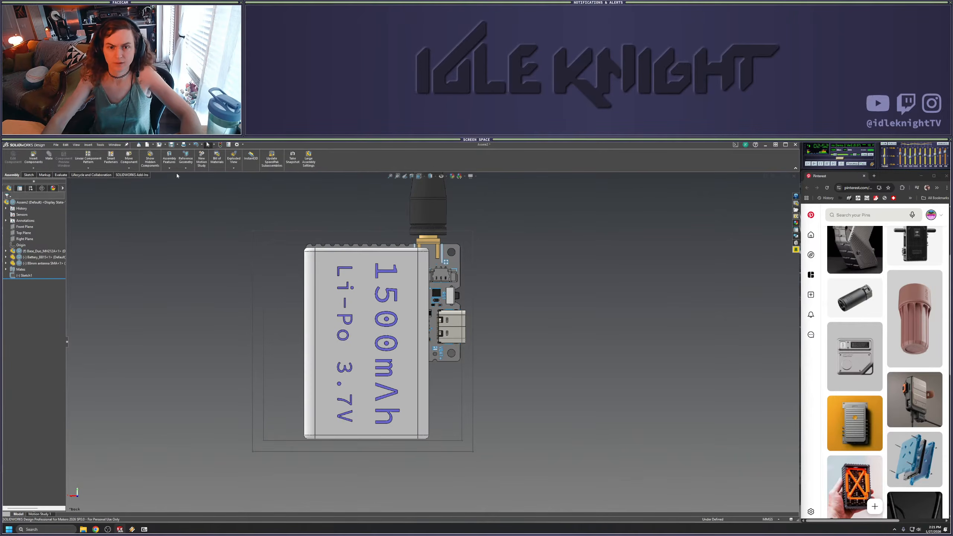
Rotate the battery component by Delta XYZ with 90° about Z
click(129, 167)
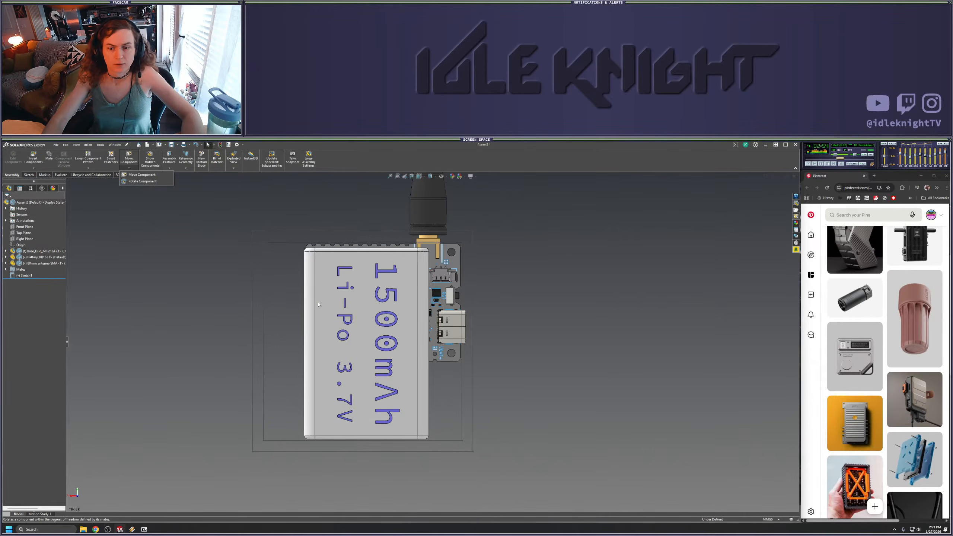
click(38, 257)
click(129, 167)
click(140, 182)
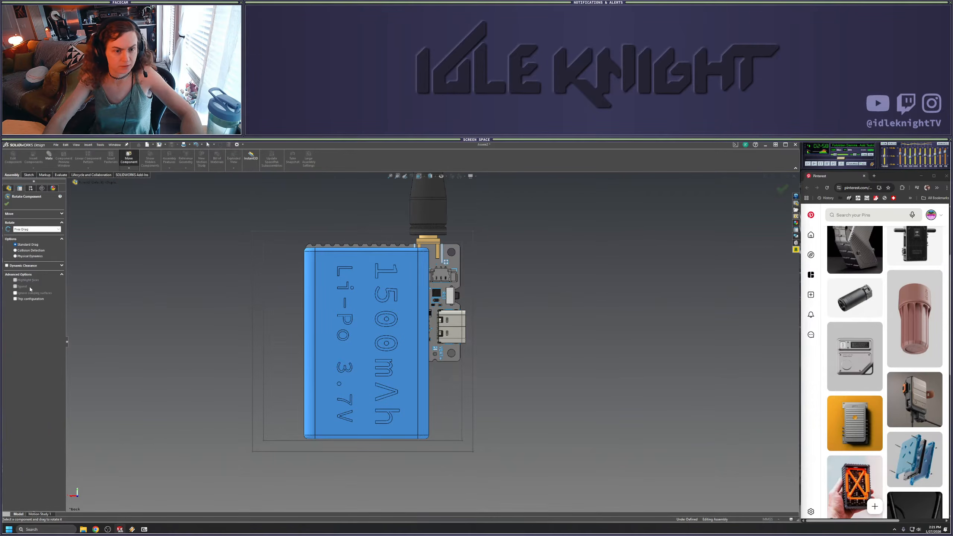
click(36, 229)
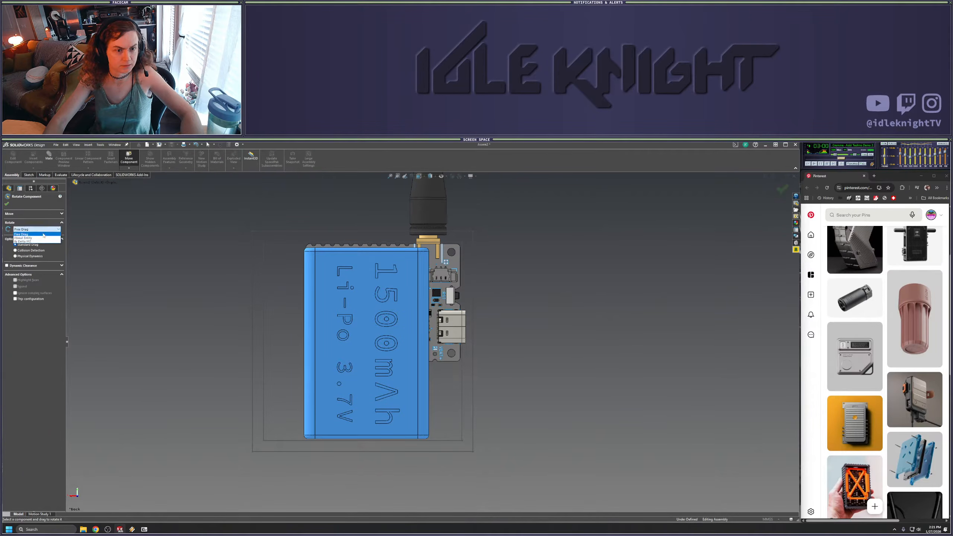
click(39, 241)
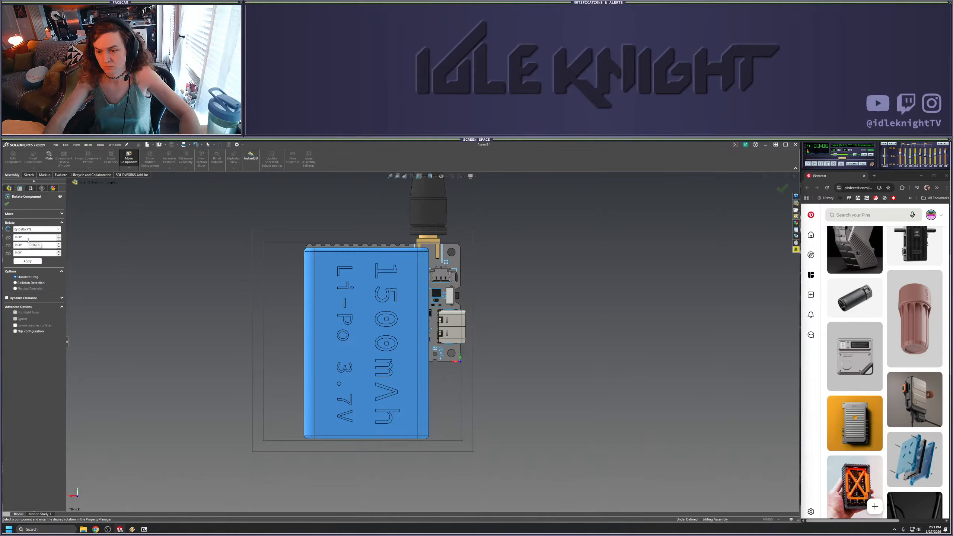
double_click(28, 253)
text(90)
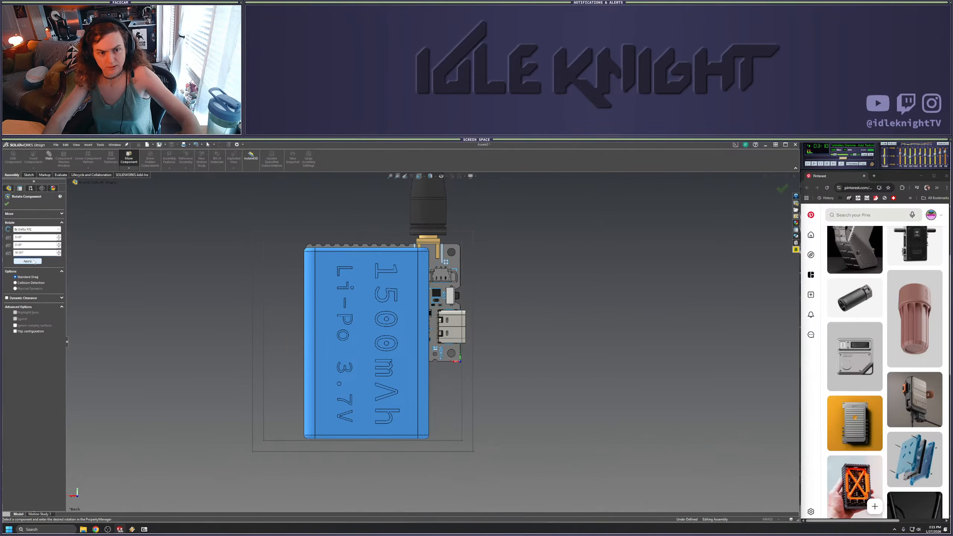
click(33, 261)
Rotate the battery by −90° about Z twice and finish the rotation
click(41, 254)
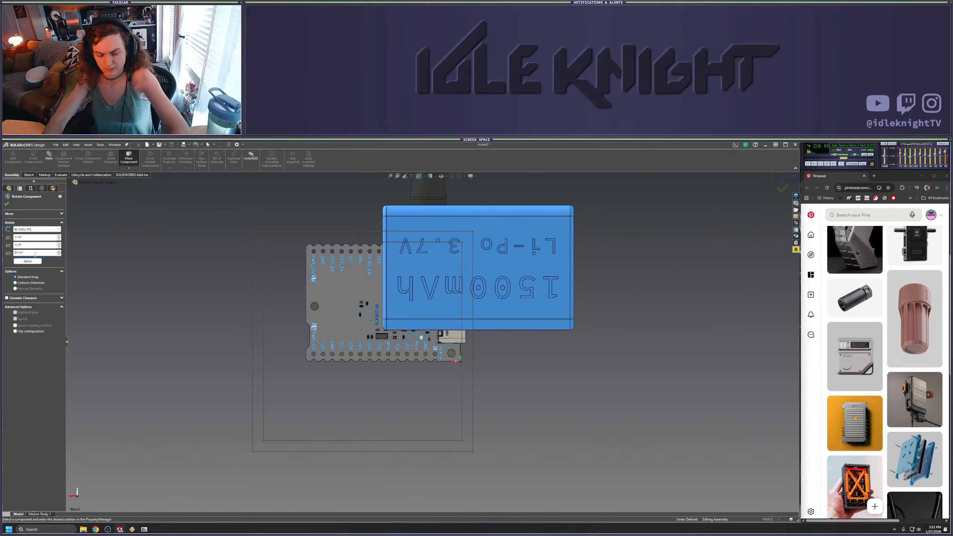
text(-)
click(28, 261)
click(28, 261)
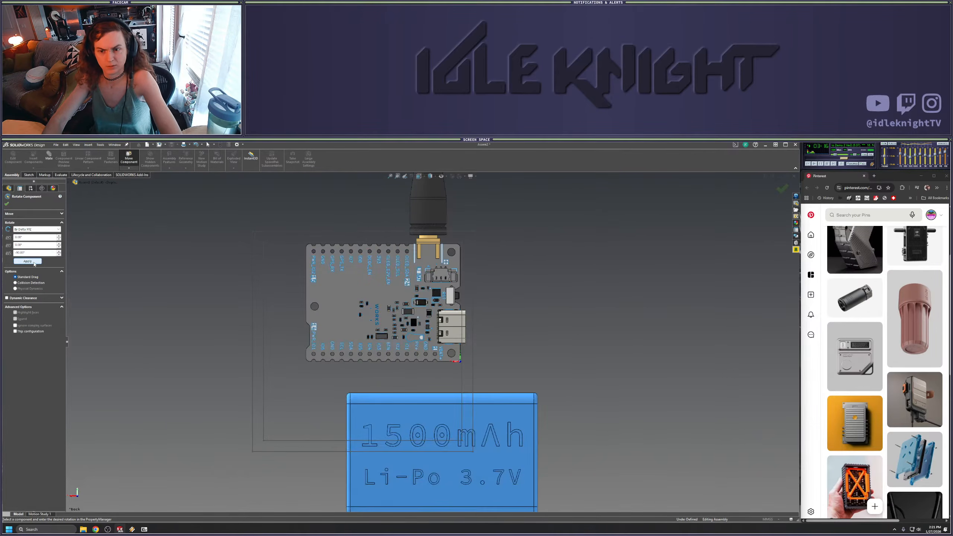
click(7, 205)
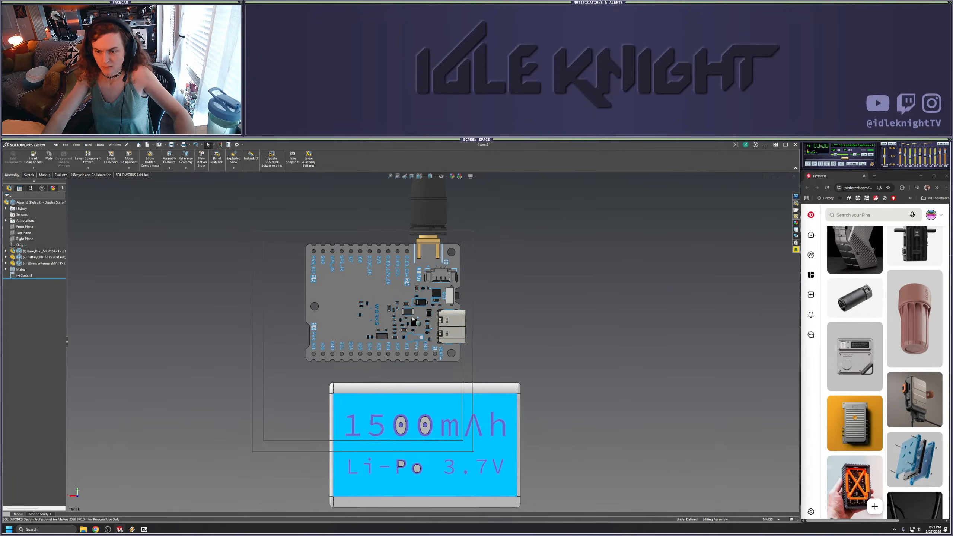
Move the sideways battery over the lower part of the board, inside the inner outline
drag(477, 389, 417, 319)
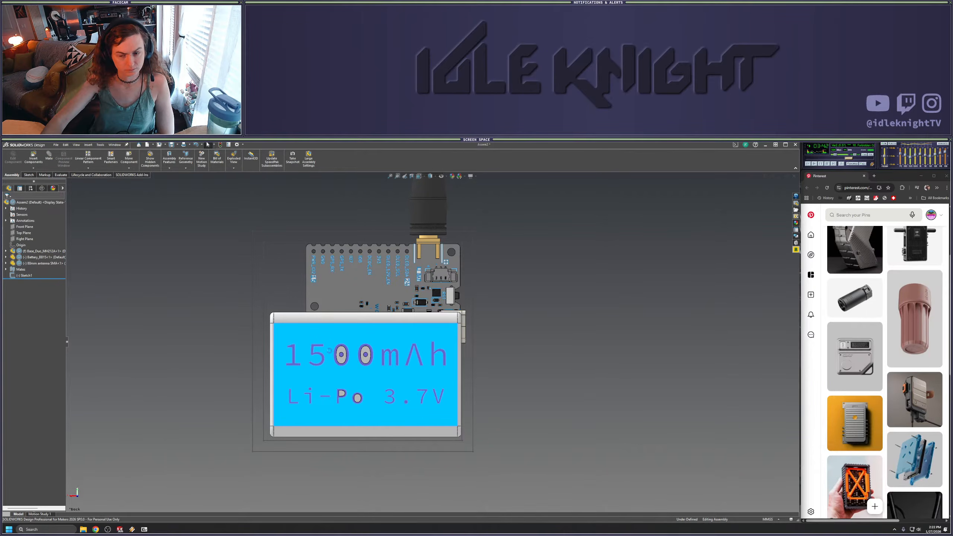
scroll(442, 346, up, 1)
drag(329, 350, 348, 332)
scroll(508, 334, down, 2)
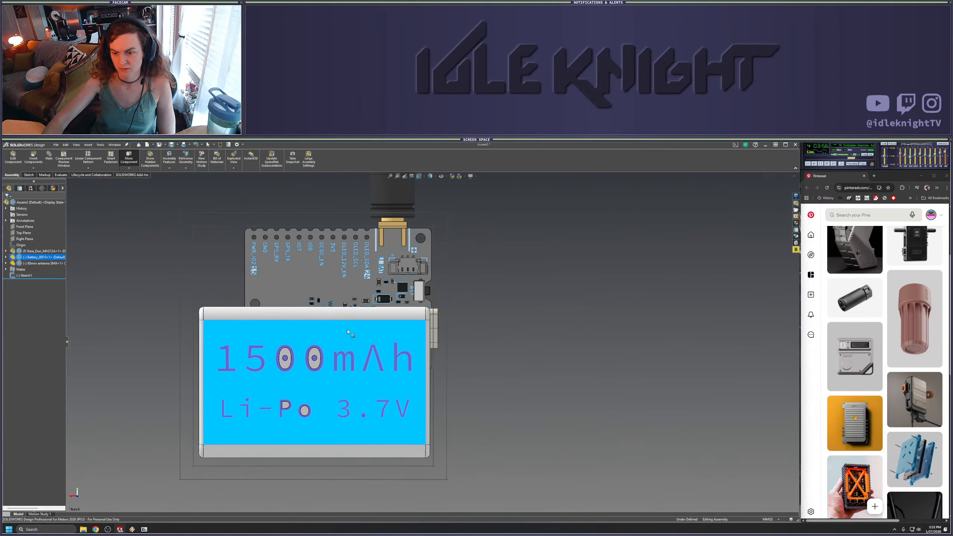
Undo the battery's move and rotations to restore its upright placement behind the board
scroll(477, 330, up, 4)
middle_drag(476, 330, 564, 374)
click(514, 380)
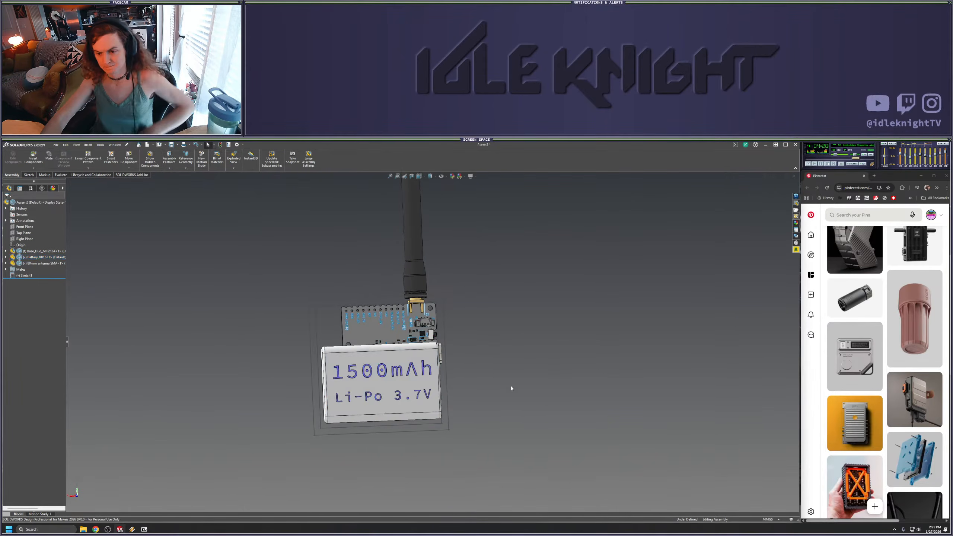
key(ctrl+2)
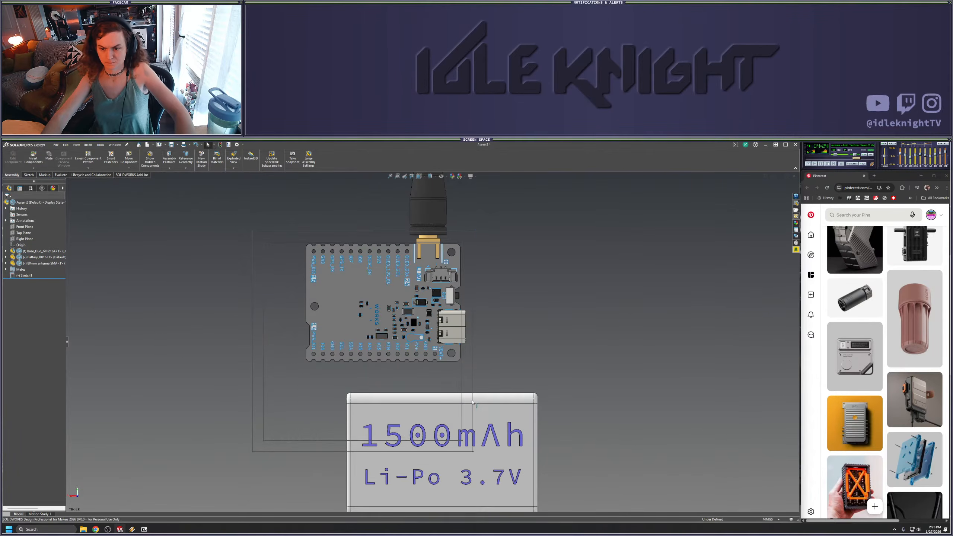
key(ctrl+z)
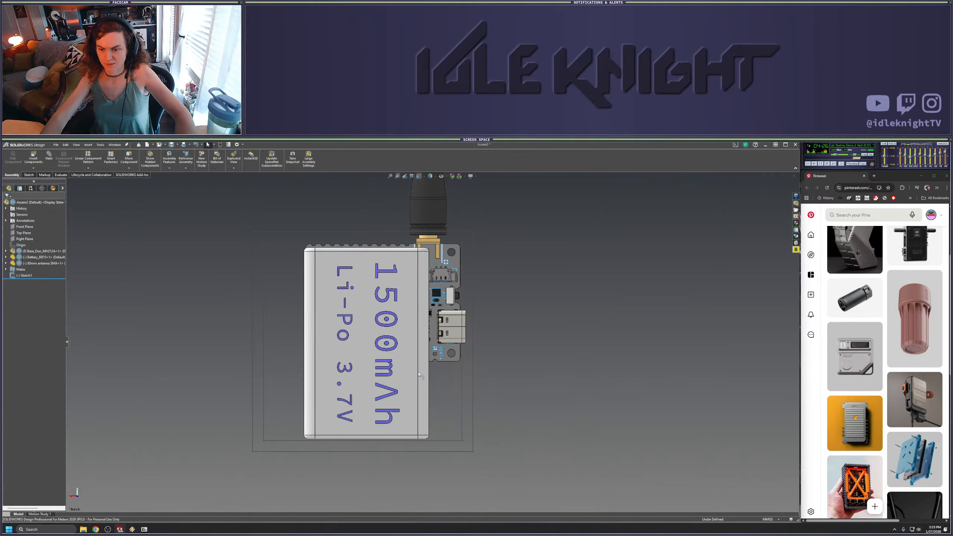
Examine from the back and front how the board and upright battery fit within the enclosure outline
mouse_move(524, 353)
middle_down()
mouse_move(497, 343)
mouse_move(517, 341)
middle_up()
key(space)
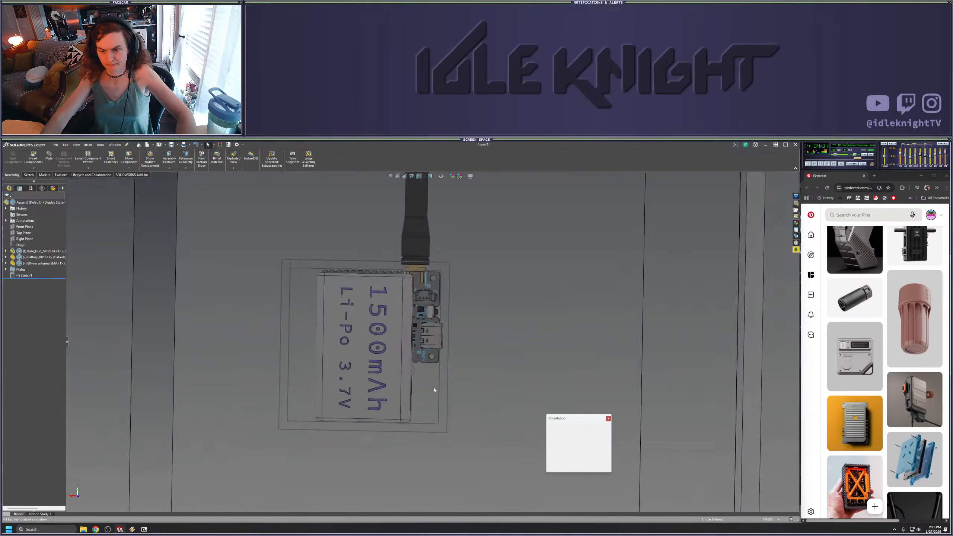
click(393, 383)
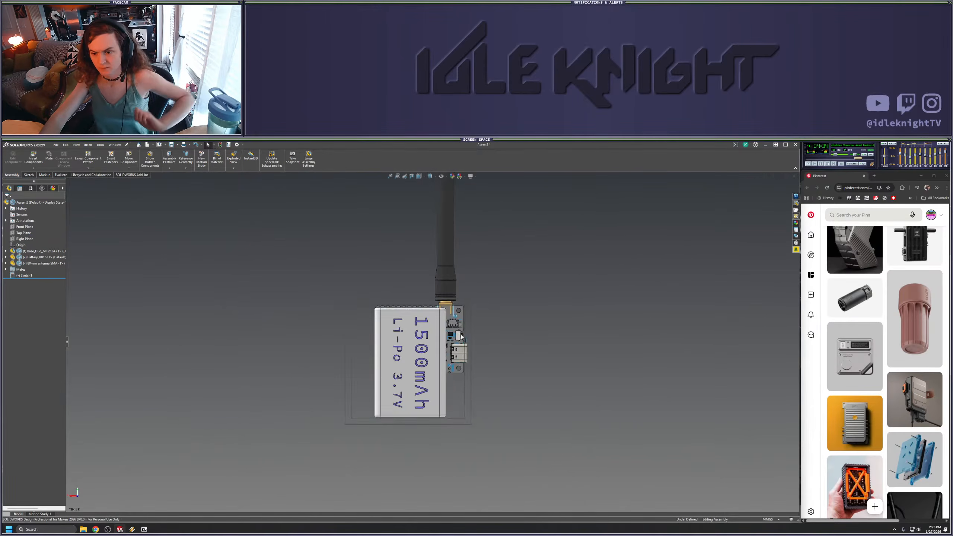
scroll(424, 439, down, 1)
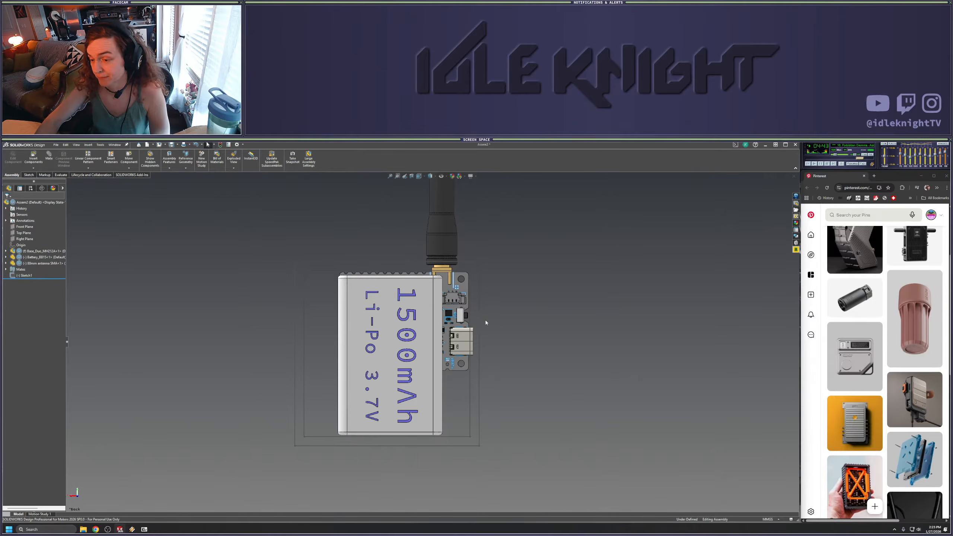
middle_drag(479, 321, 341, 318)
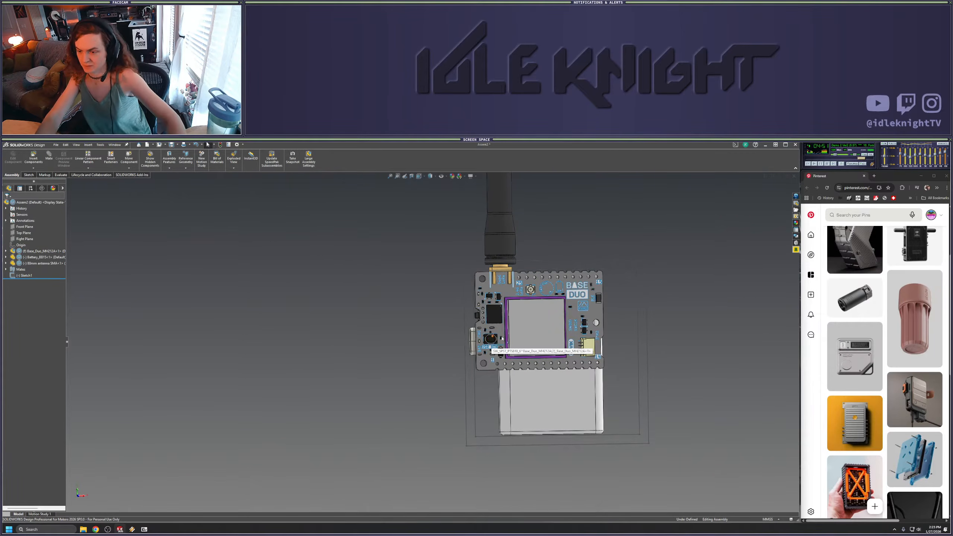
middle_drag(660, 353, 639, 381)
key(z)
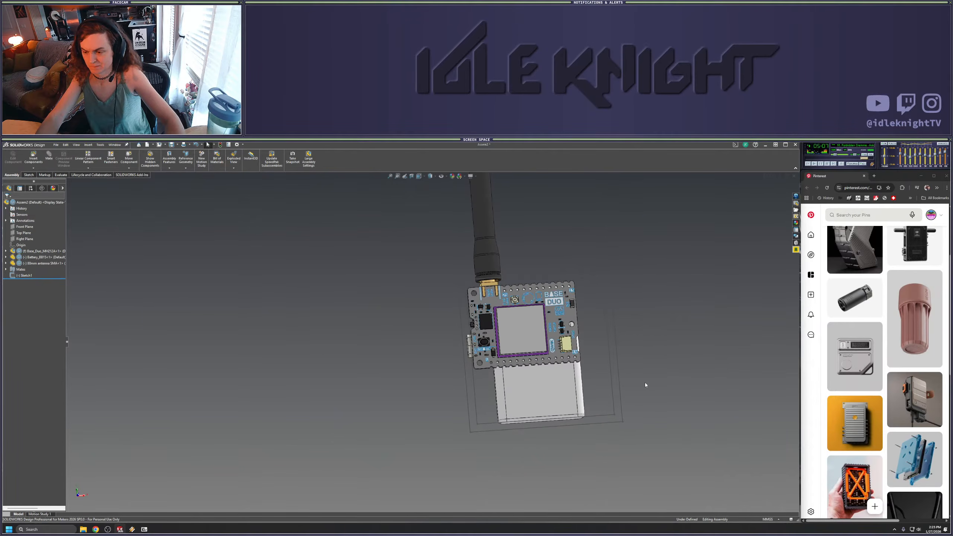
middle_drag(635, 347, 638, 388)
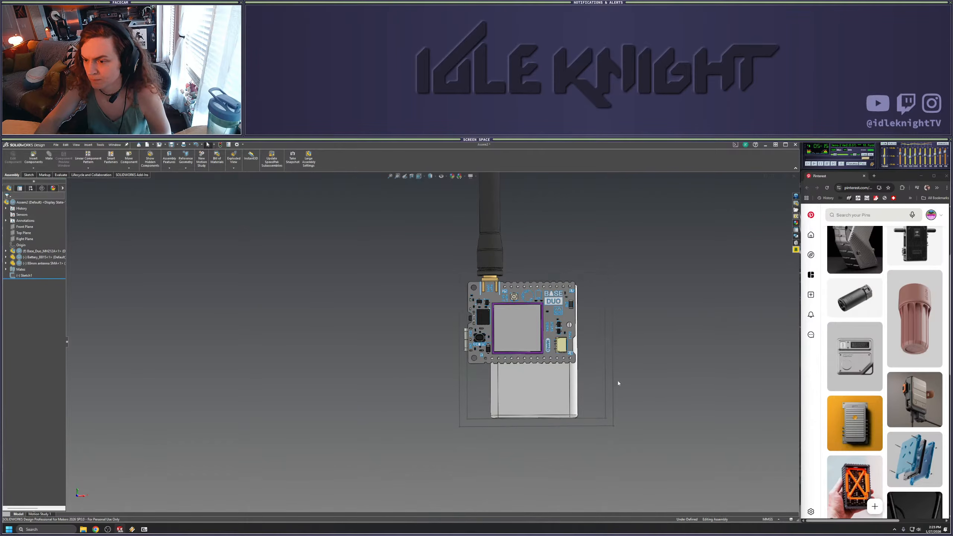
scroll(612, 348, up, 2)
scroll(538, 333, down, 3)
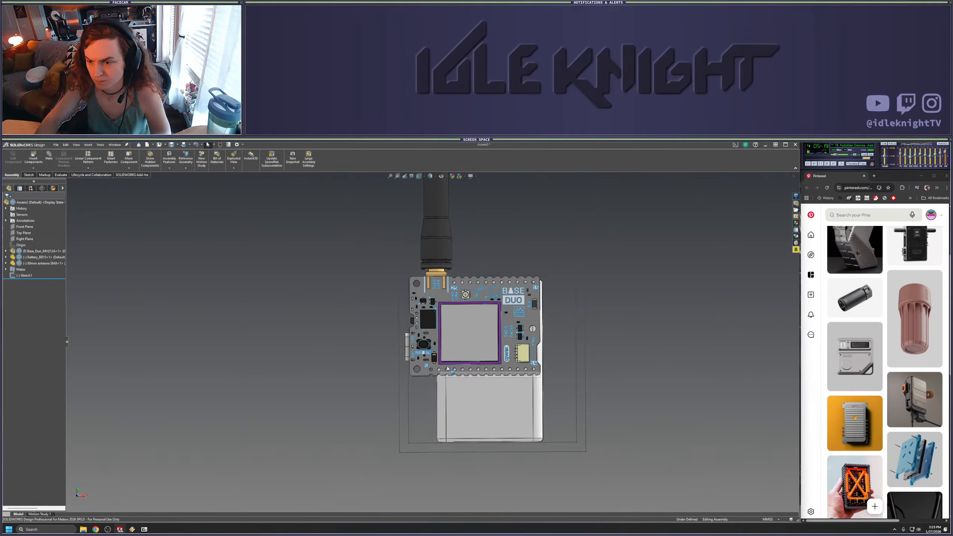
middle_drag(608, 357, 613, 367)
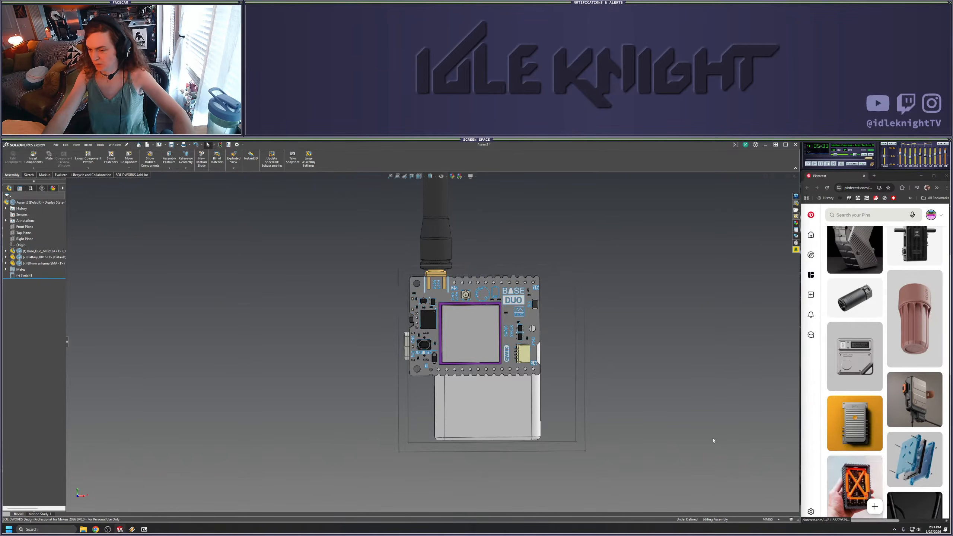
Open the orange-and-black Meshtastic case pin from Pinterest in its own enlarged window beside the board, study it and close the window
click(858, 480)
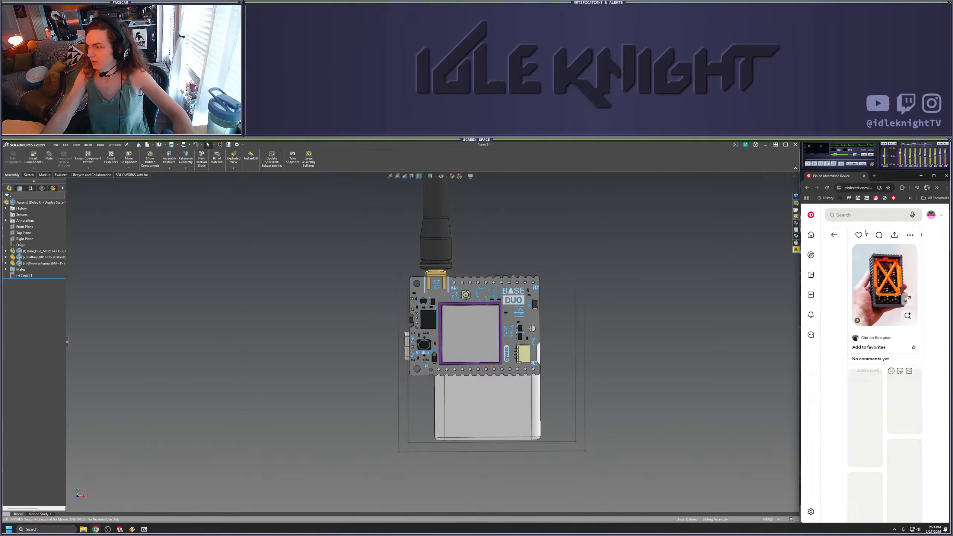
key(alt+Left)
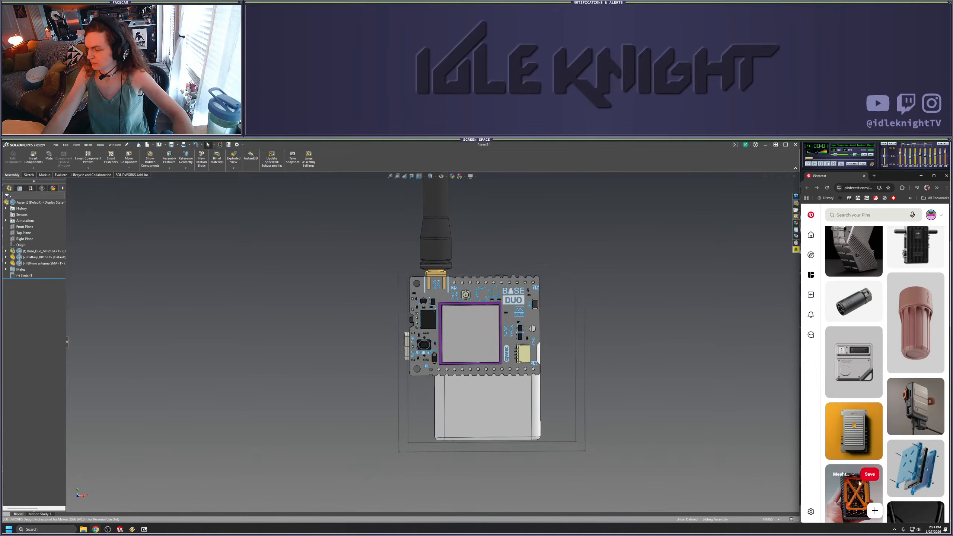
right_click(857, 496)
click(893, 418)
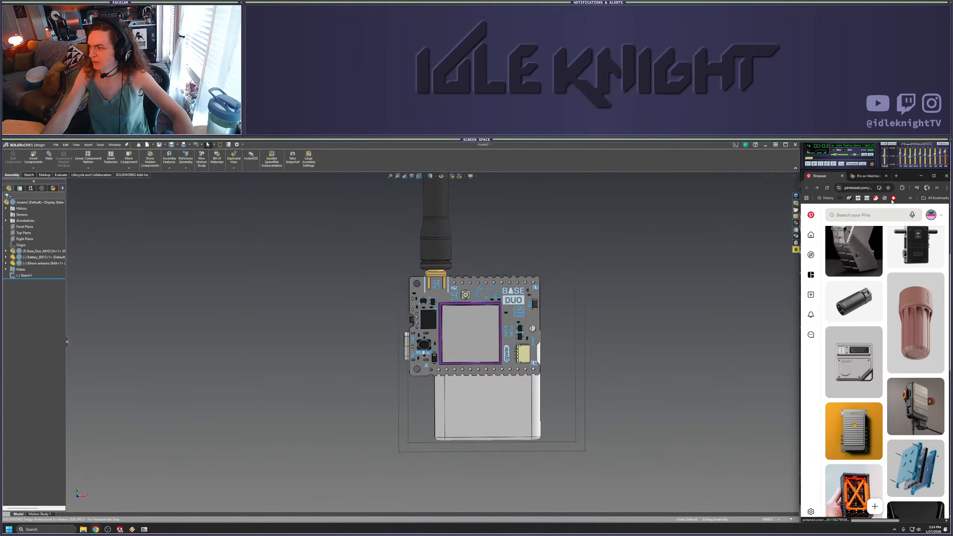
drag(872, 178, 147, 180)
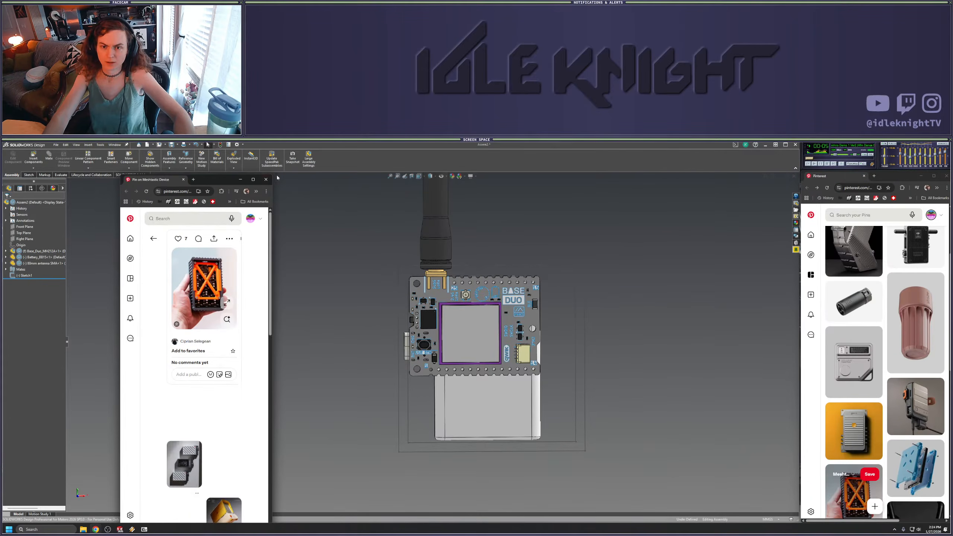
drag(273, 175, 355, 322)
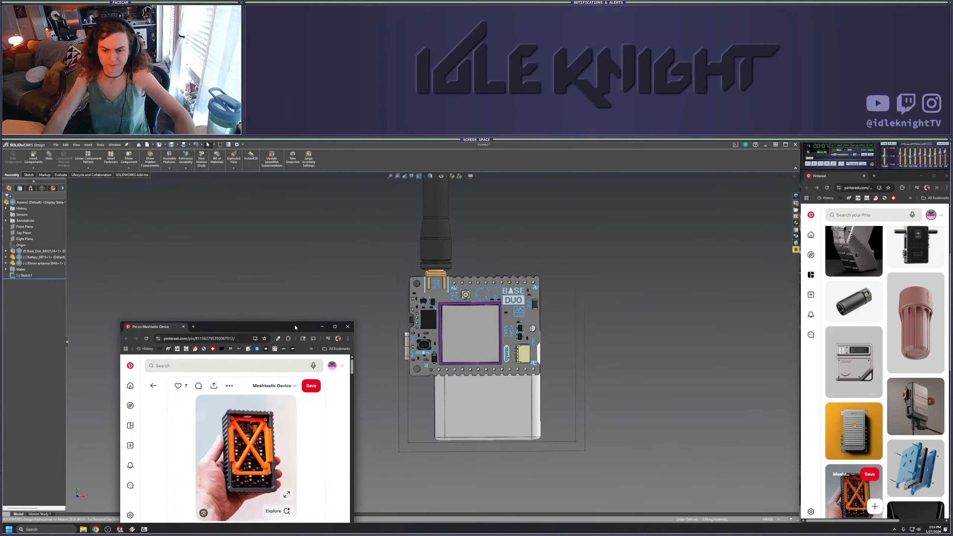
drag(297, 330, 254, 231)
drag(310, 383, 369, 382)
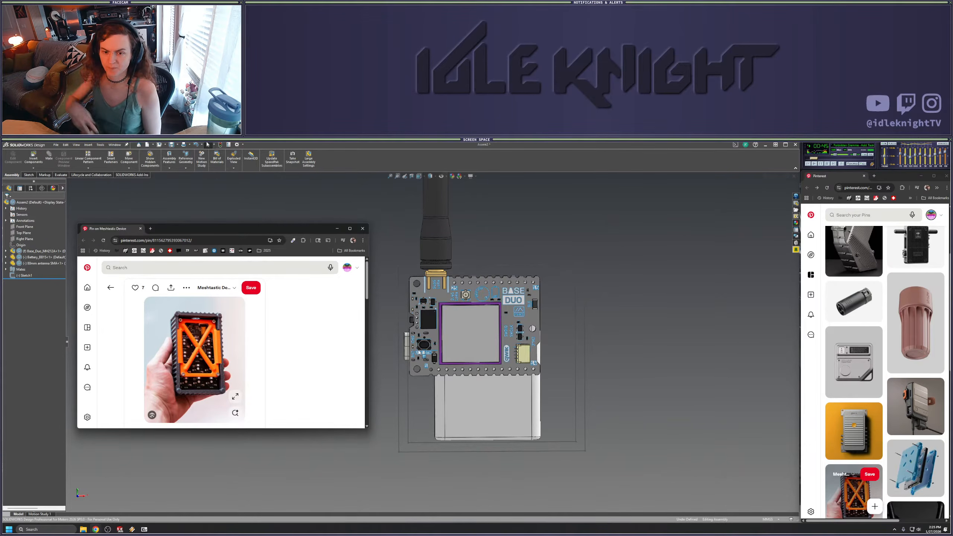
click(362, 228)
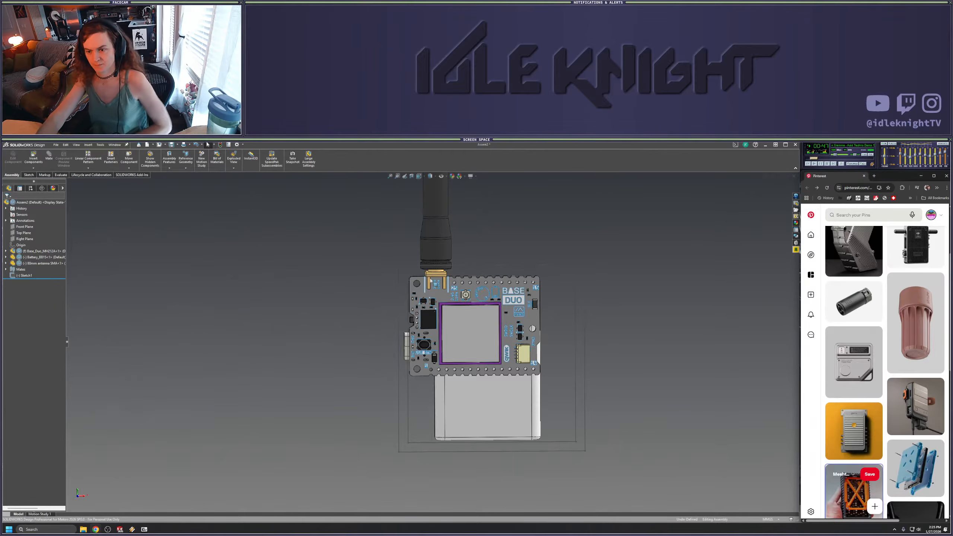
Browse the Meshtastic case pin's related designs on Pinterest and return to the pin board
scroll(624, 338, up, 1)
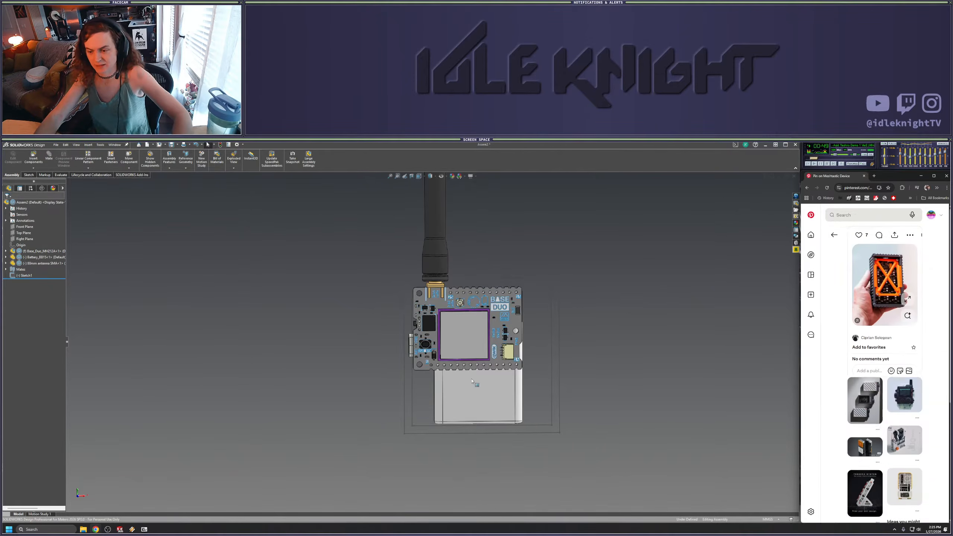
scroll(878, 342, down, 8)
scroll(878, 342, up, 8)
key(alt+Left)
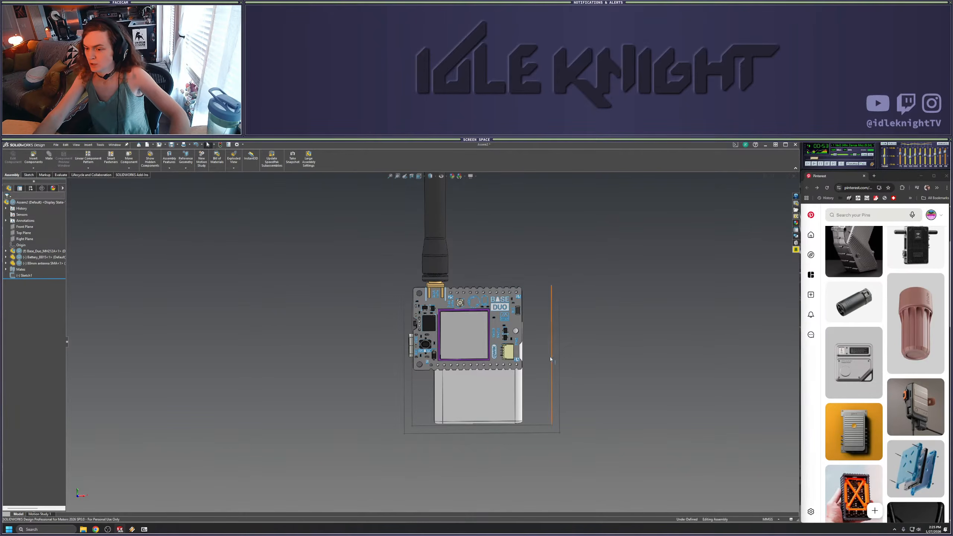
Examine from the front view how the board and battery sit within the enclosure outline sketch
scroll(296, 401, up, 5)
key(space)
click(296, 401)
scroll(395, 336, up, 2)
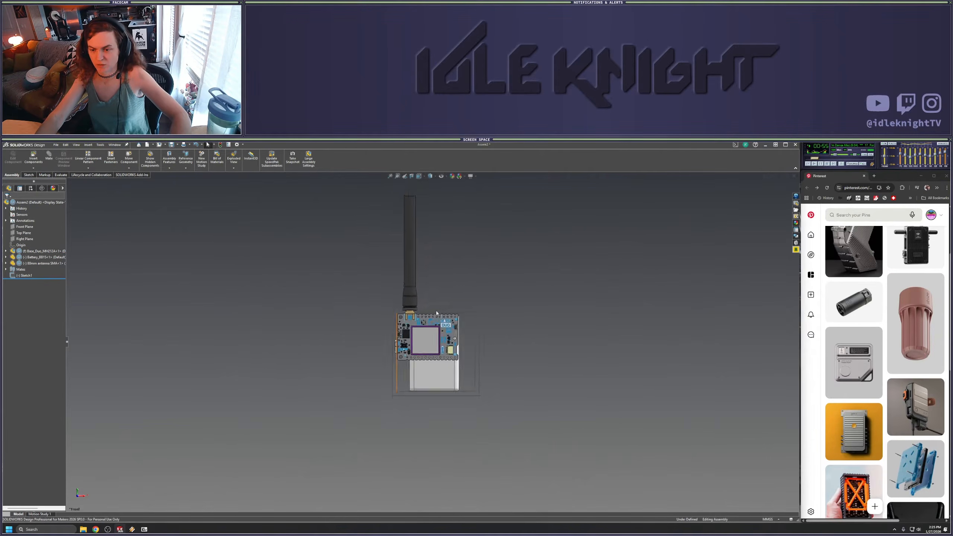
scroll(376, 318, down, 5)
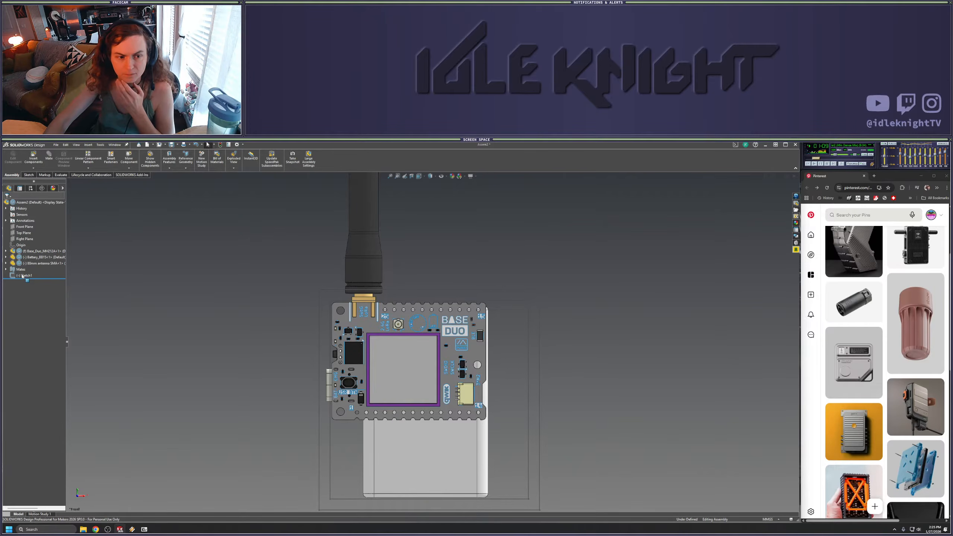
key(z)
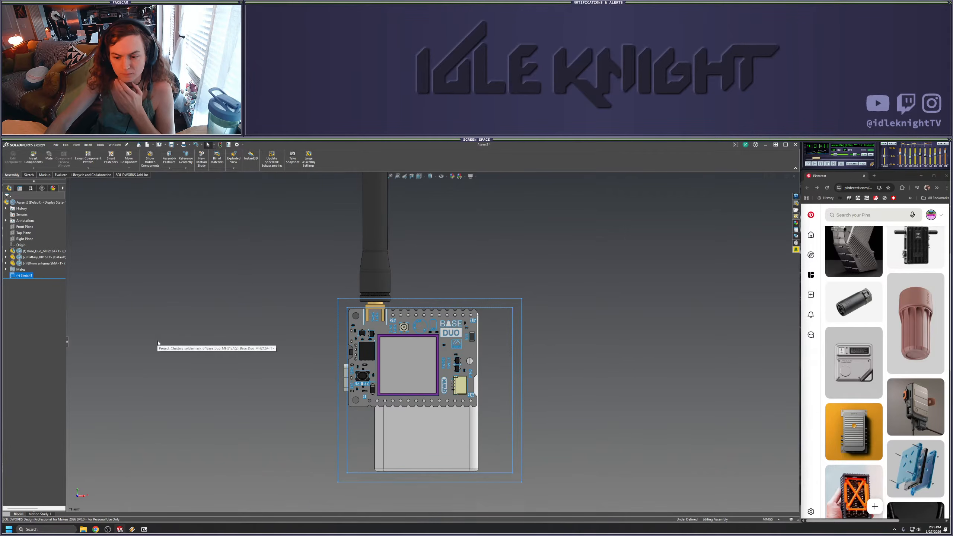
From the back view, move the upright battery upward and toward the outline's side wall opposite the USB-C connector
mouse_move(317, 347)
middle_down()
mouse_move(452, 337)
mouse_move(432, 331)
middle_up()
key(space)
click(352, 393)
scroll(435, 341, down, 5)
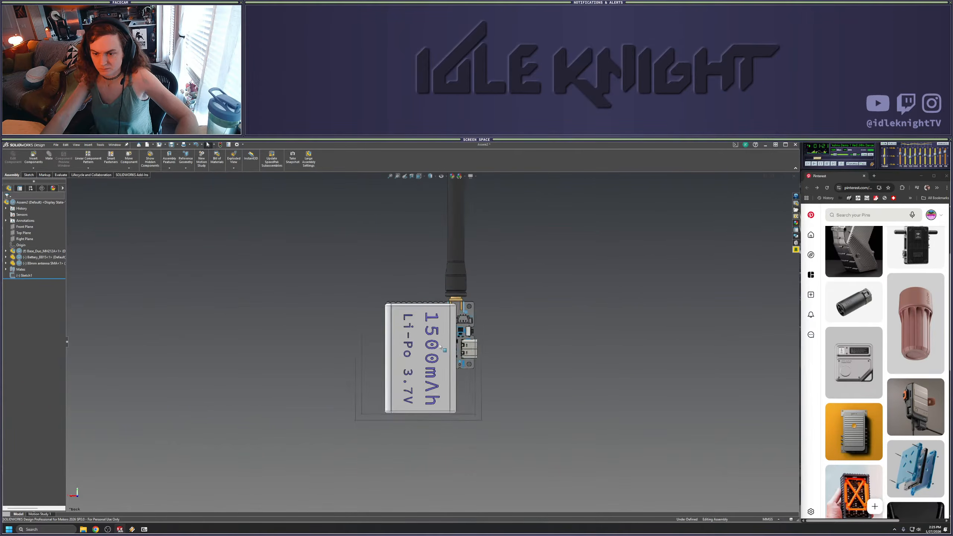
drag(417, 335, 397, 313)
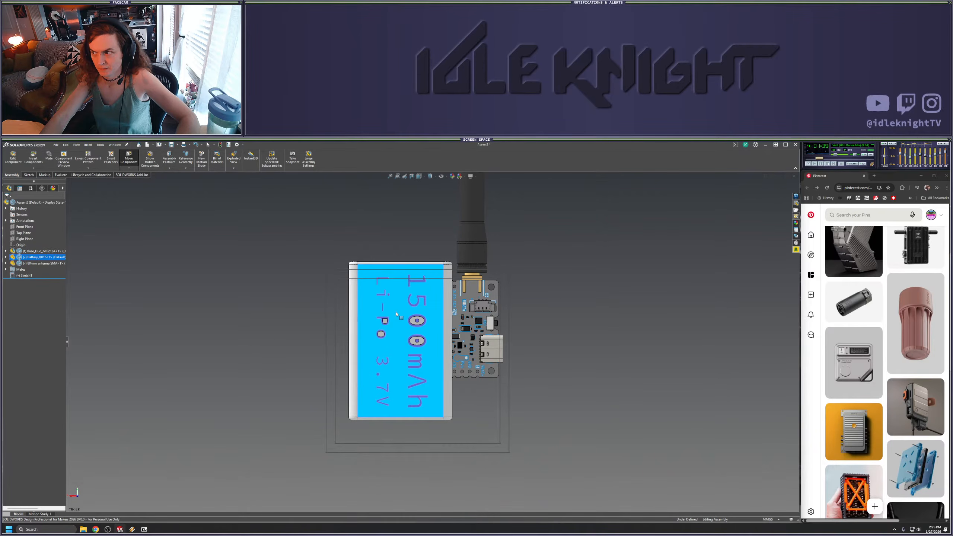
drag(396, 313, 396, 314)
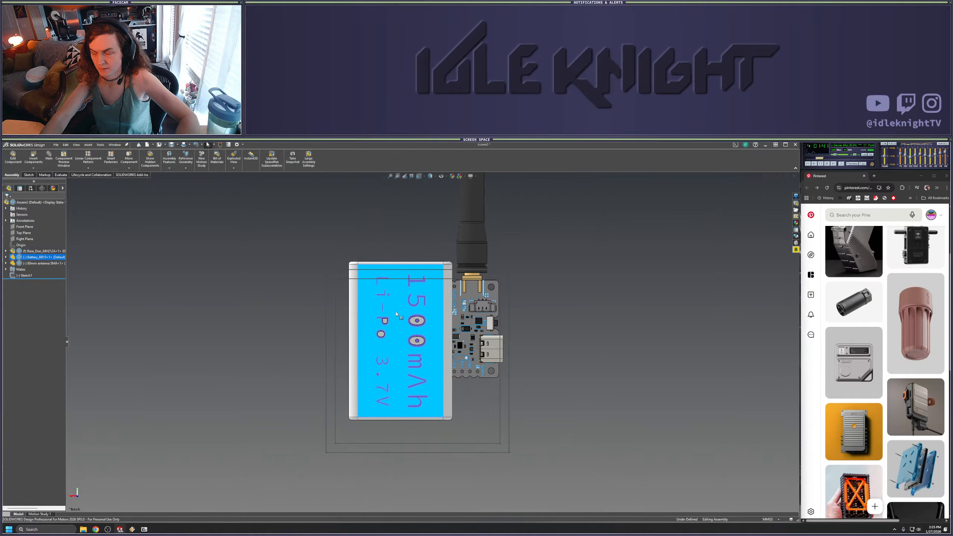
Edit the enclosure outline sketch and shift both nested squares upward so the inner one encloses the battery's full height
click(600, 298)
right_click(36, 276)
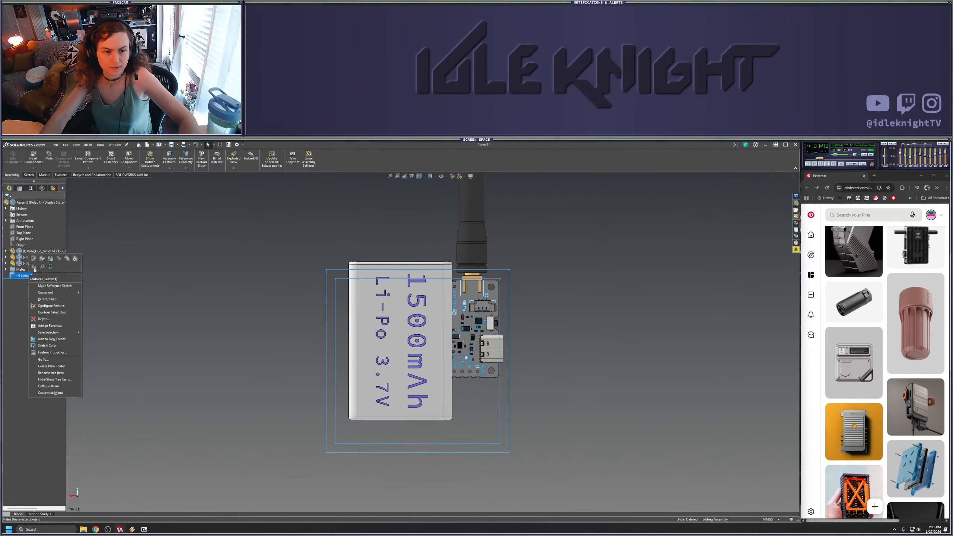
click(36, 260)
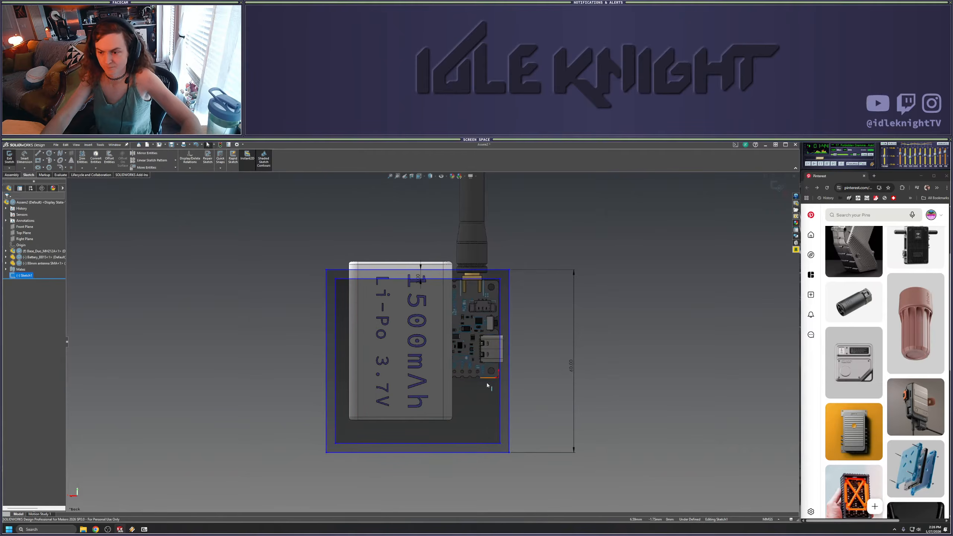
drag(499, 443, 504, 425)
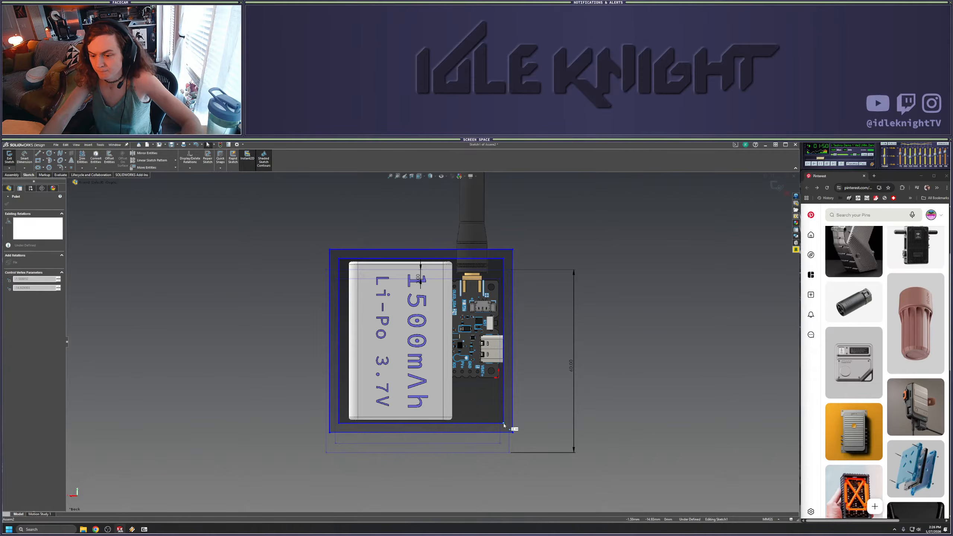
drag(504, 425, 504, 426)
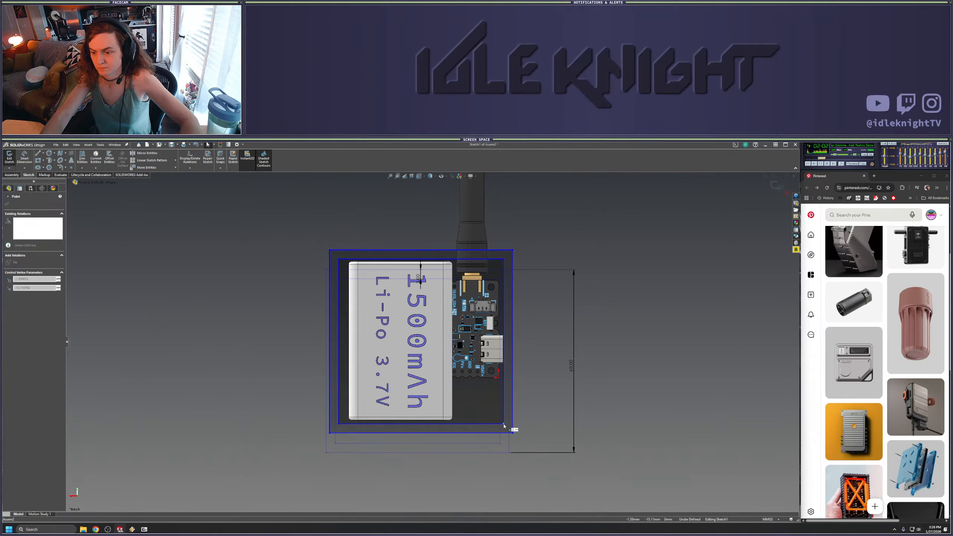
click(639, 377)
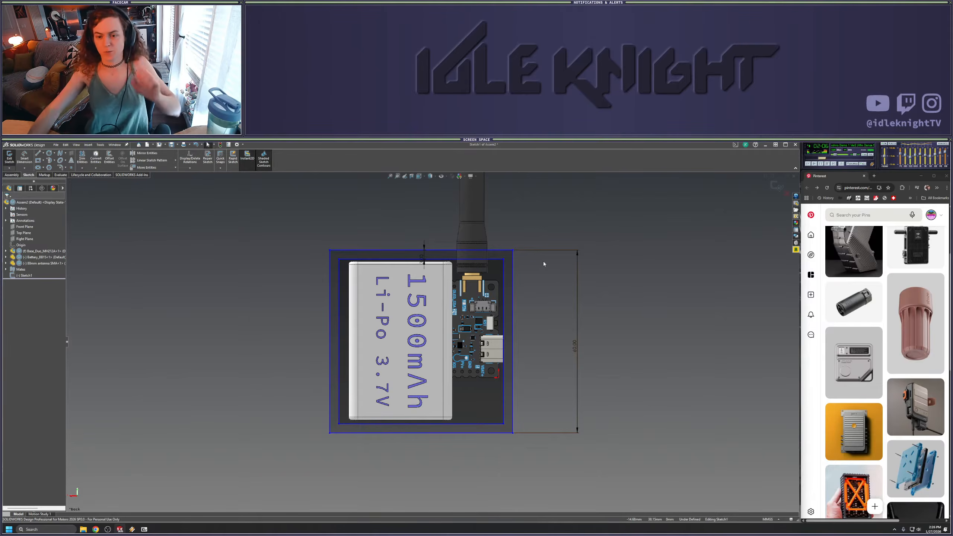
Shift the nested squares sideways until the inner edge lines up with the outer face of the board's USB-C connector
drag(339, 359, 341, 359)
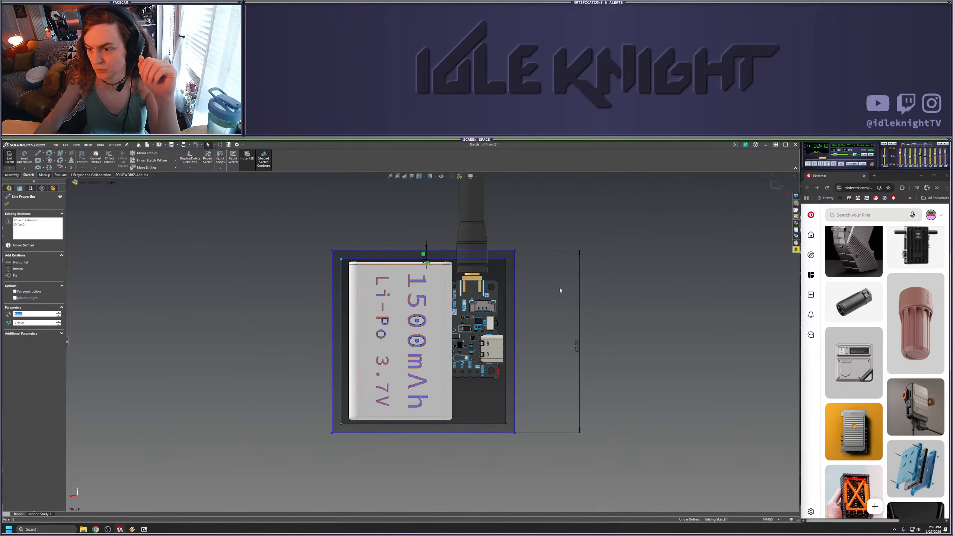
key(Escape)
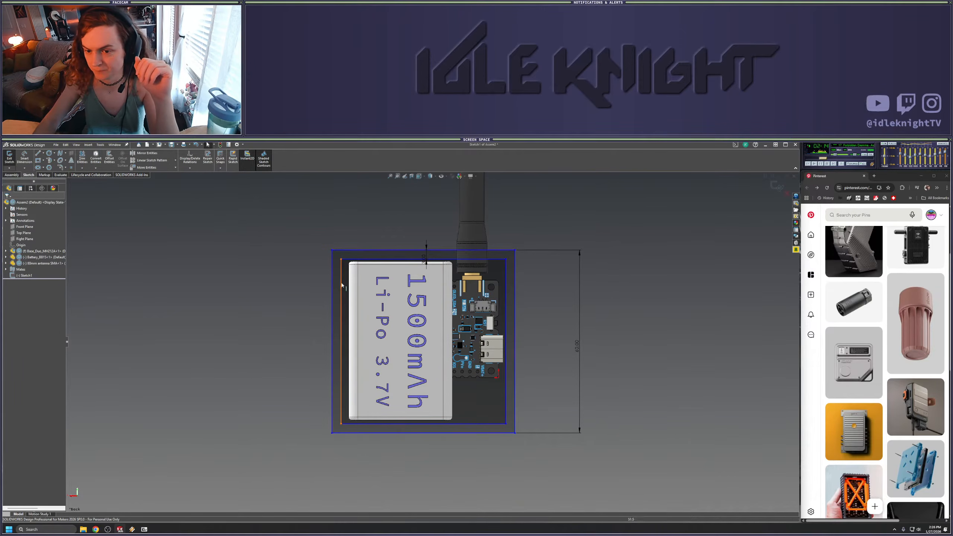
drag(332, 290, 327, 287)
key(Escape)
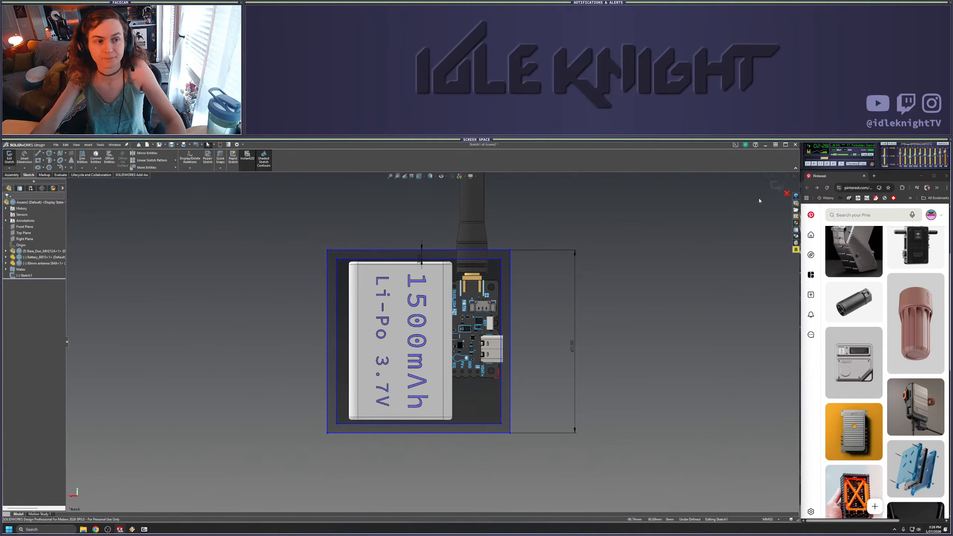
Switch to McMaster-Carr in a new browser tab, search for screws and filter them to metric with M2 thread size
click(874, 176)
text(mc)
key(Return)
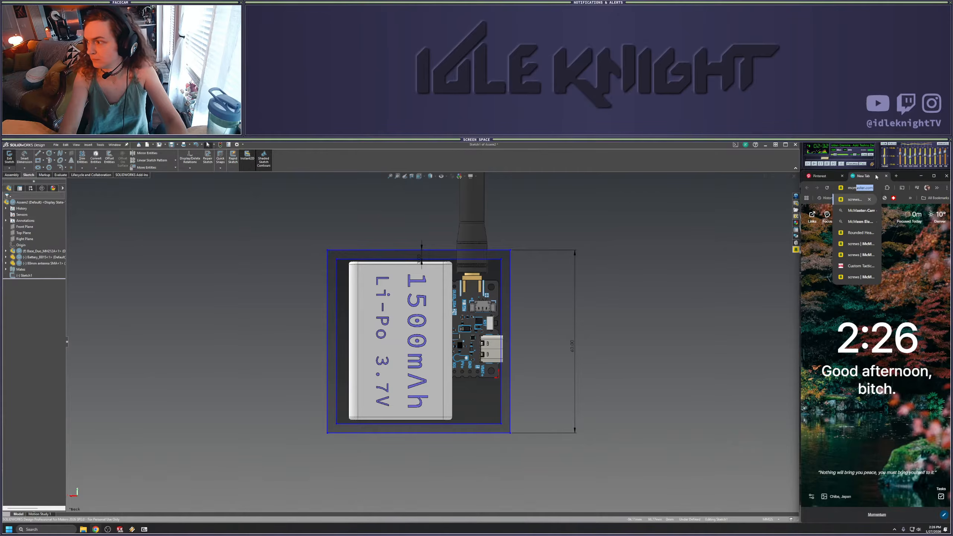
text(screws)
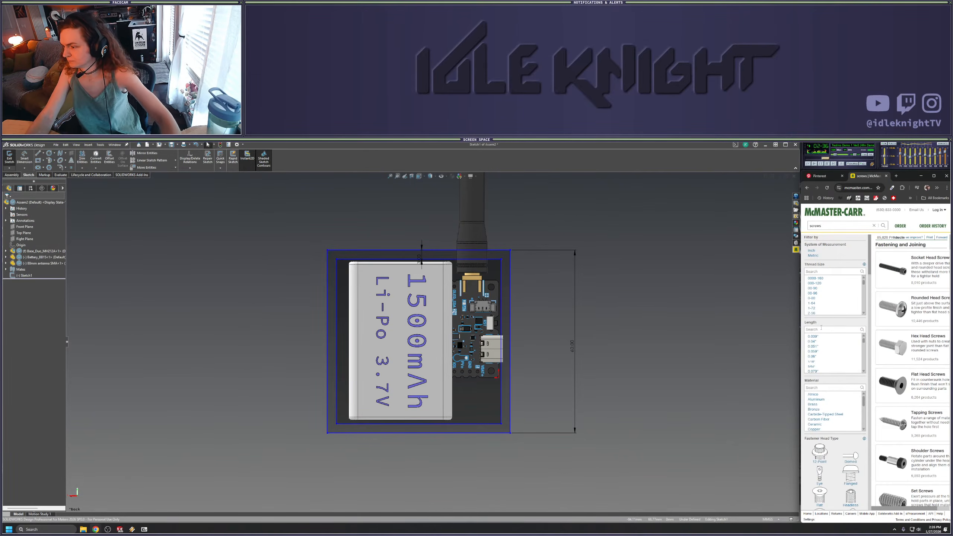
scroll(821, 307, down, 3)
click(812, 255)
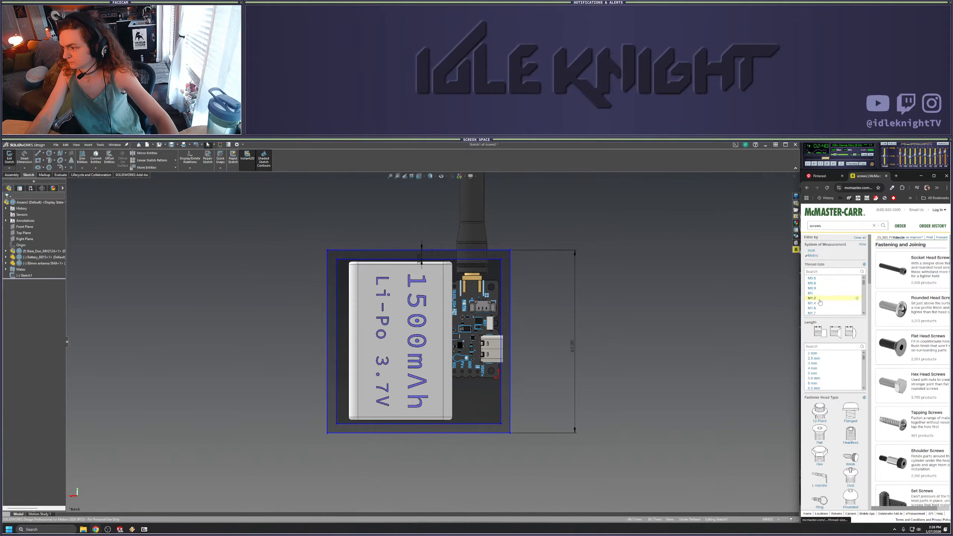
scroll(814, 297, down, 1)
click(812, 296)
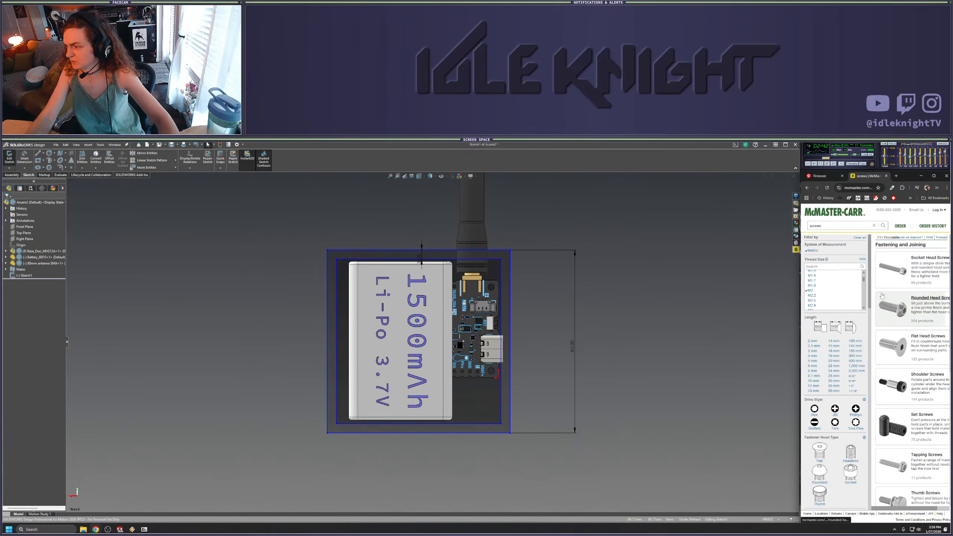
Open the 16 mm long M2 black-oxide alloy steel socket head screw, view its 2-D drawing and return to the outline sketch
click(916, 260)
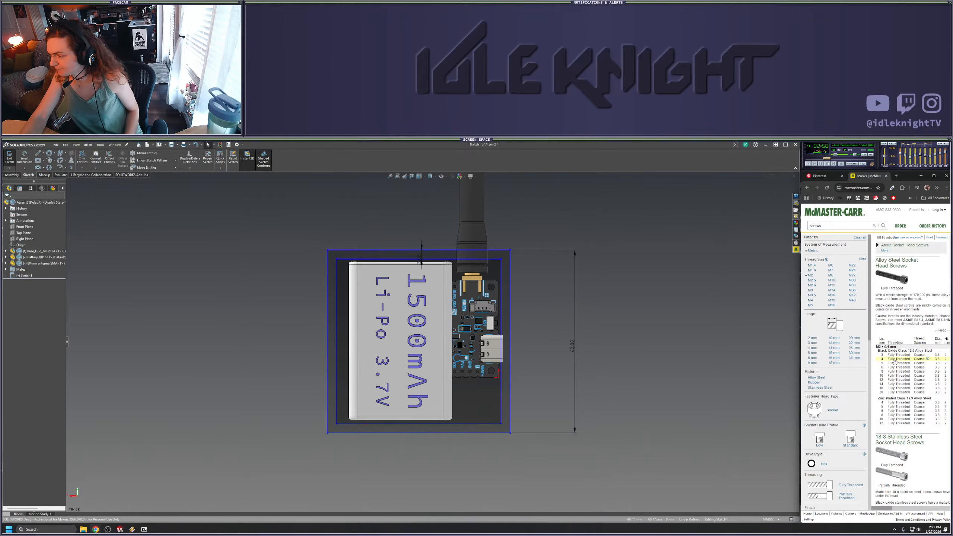
click(897, 390)
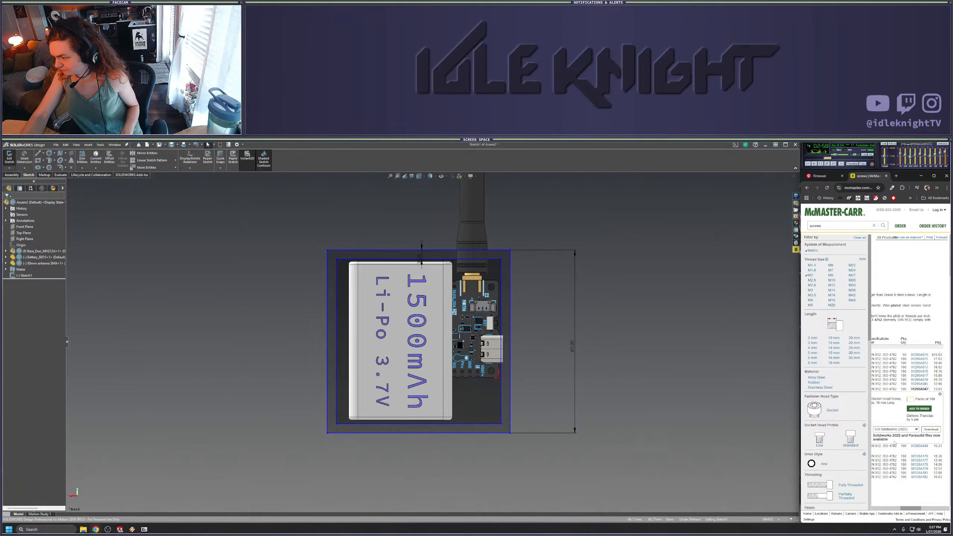
scroll(895, 443, left, 3)
click(901, 433)
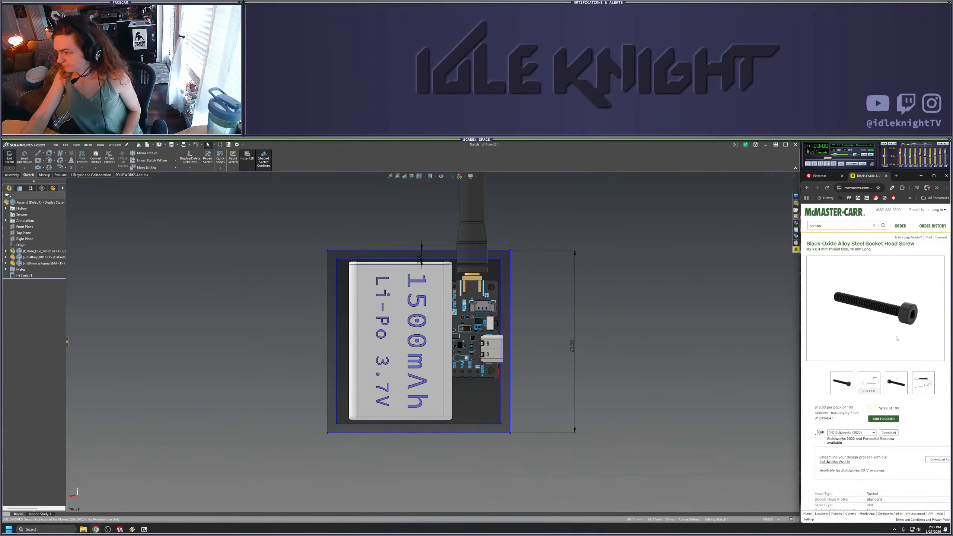
click(867, 383)
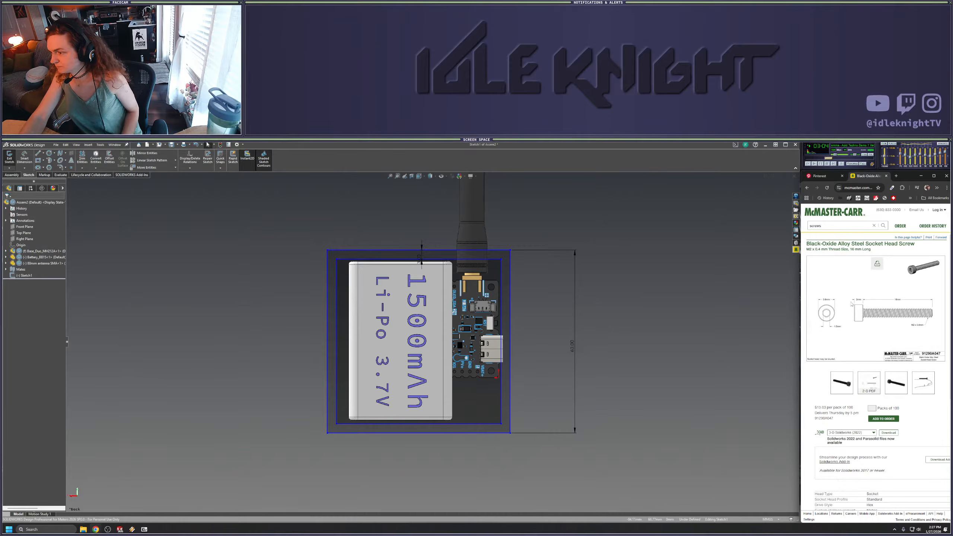
click(693, 285)
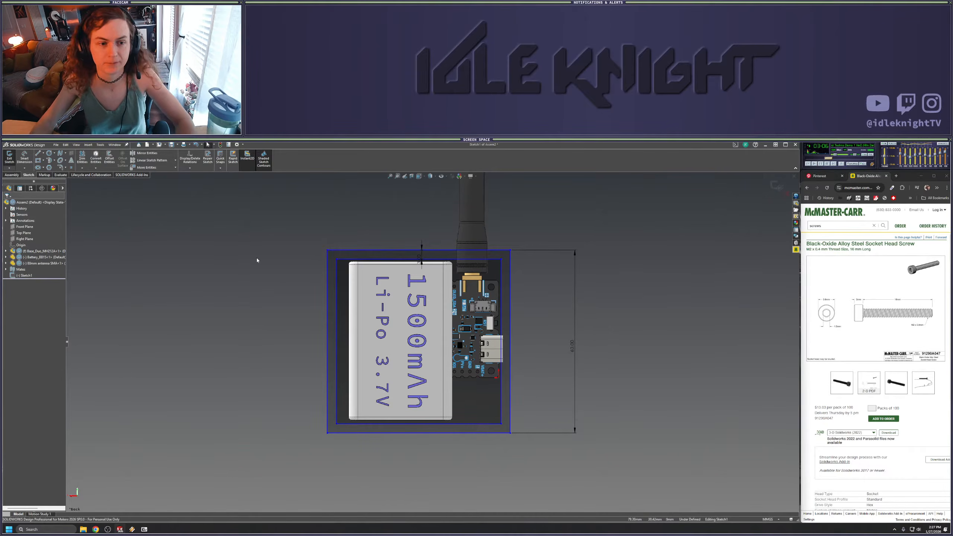
Sketch a screw-hole circle near the inner square's upper-left corner and set its diameter to 2 mm
click(48, 153)
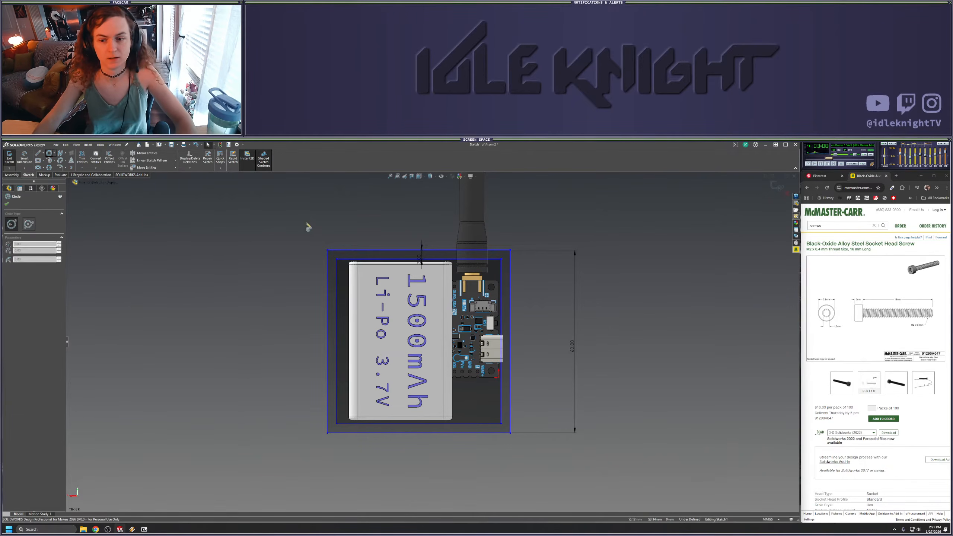
click(341, 267)
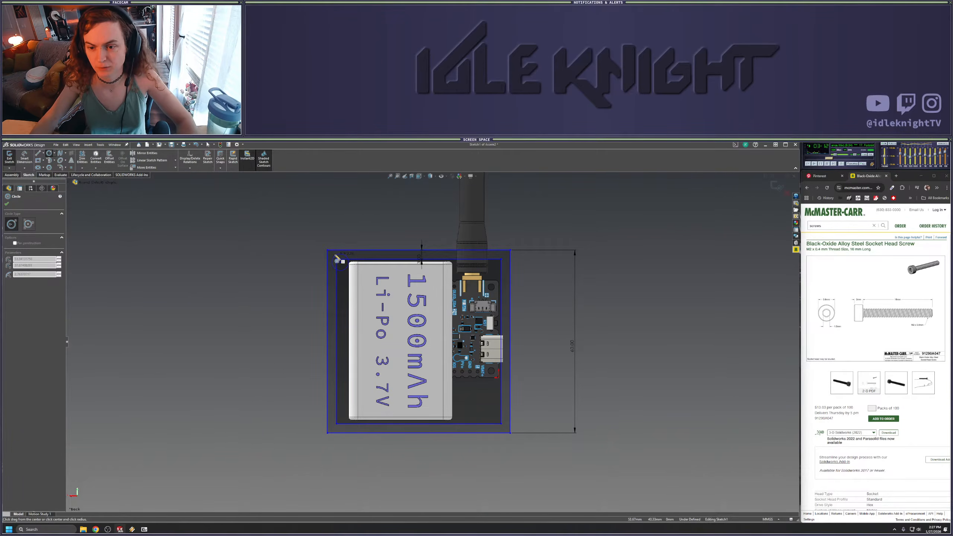
click(335, 258)
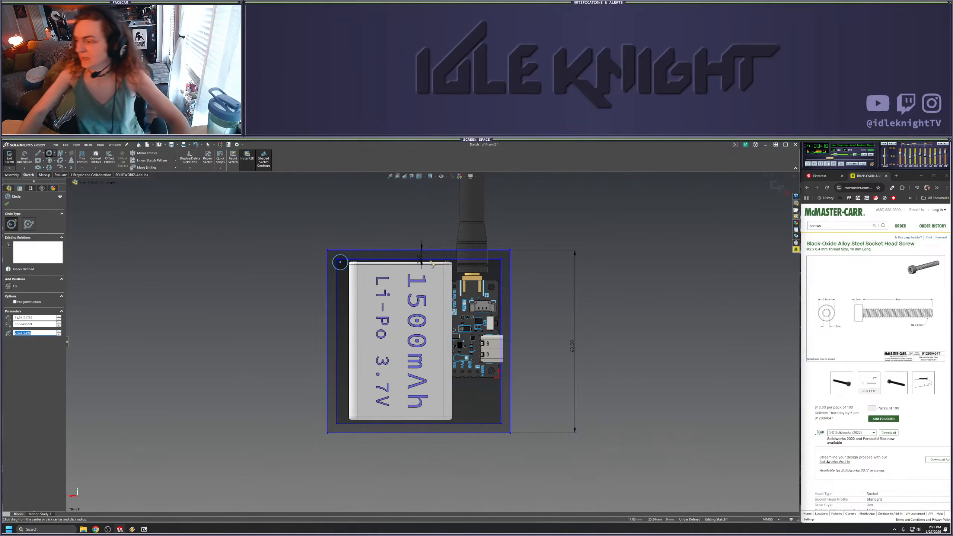
key(Escape)
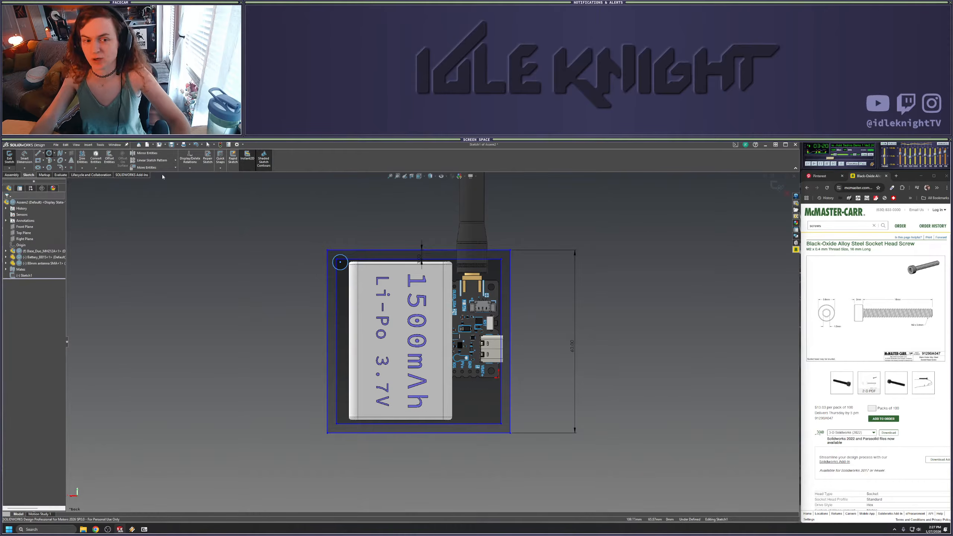
click(25, 158)
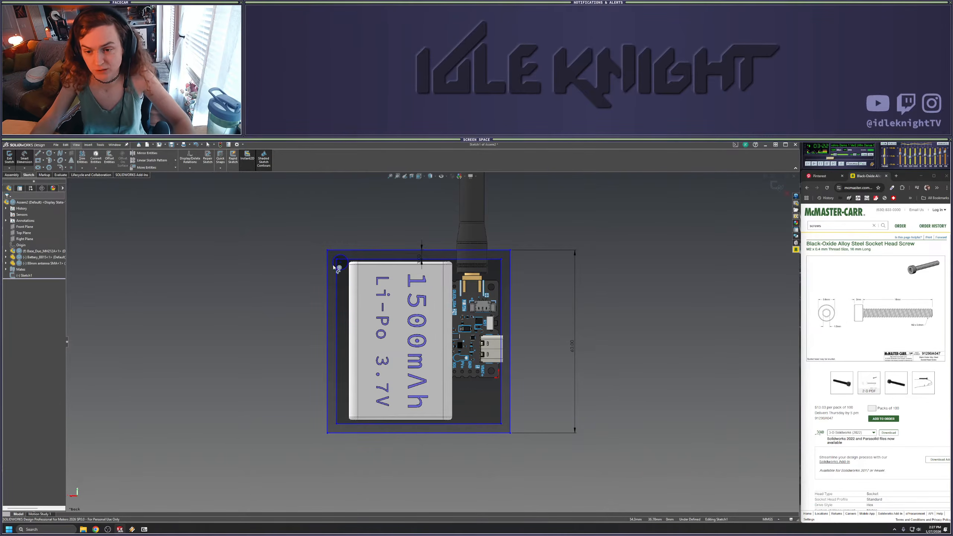
click(334, 268)
click(286, 267)
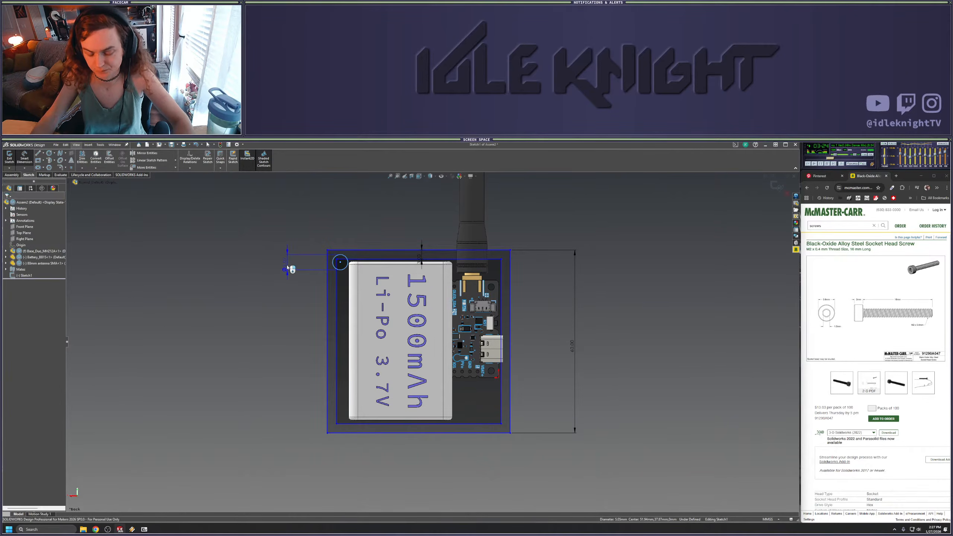
text(2)
key(Return)
key(Escape)
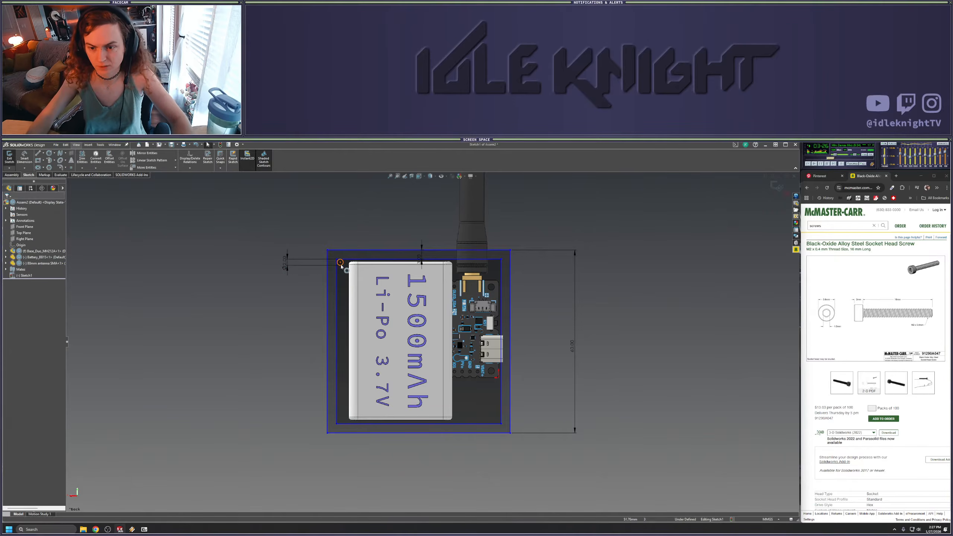
Add a concentric 3.8 mm diameter screw-head circle around the 2 mm circle and shift the pair slightly toward the enclosure corner
scroll(340, 264, down, 3)
scroll(342, 267, down, 1)
click(364, 282)
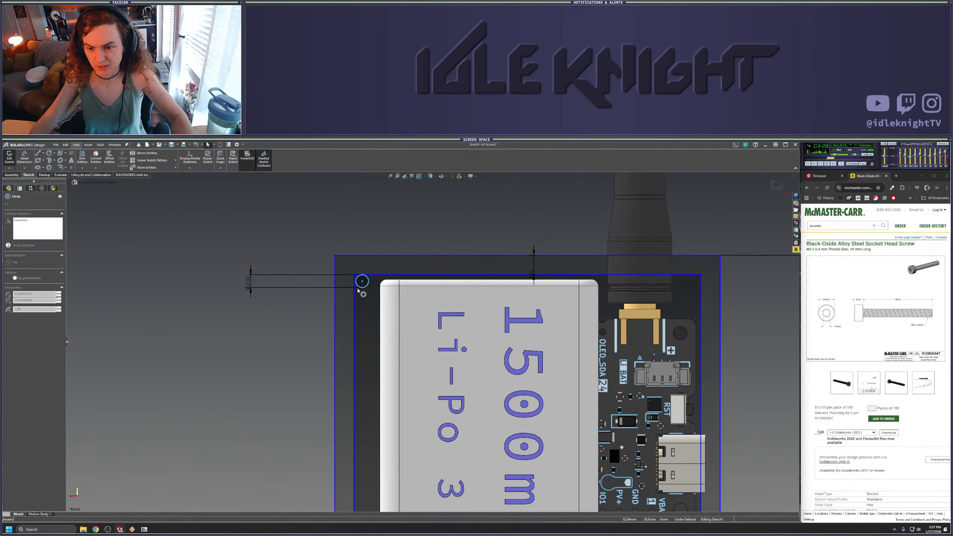
click(238, 336)
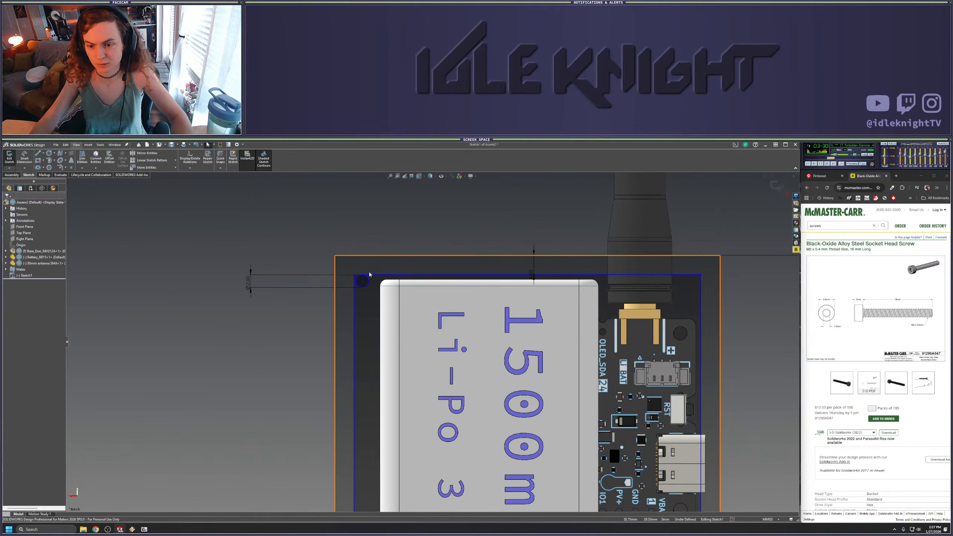
click(50, 154)
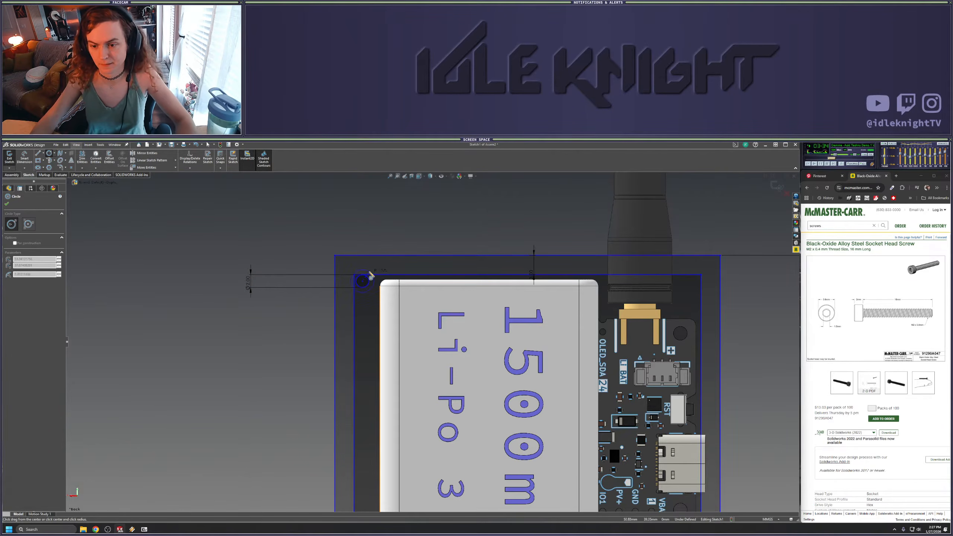
key(Escape)
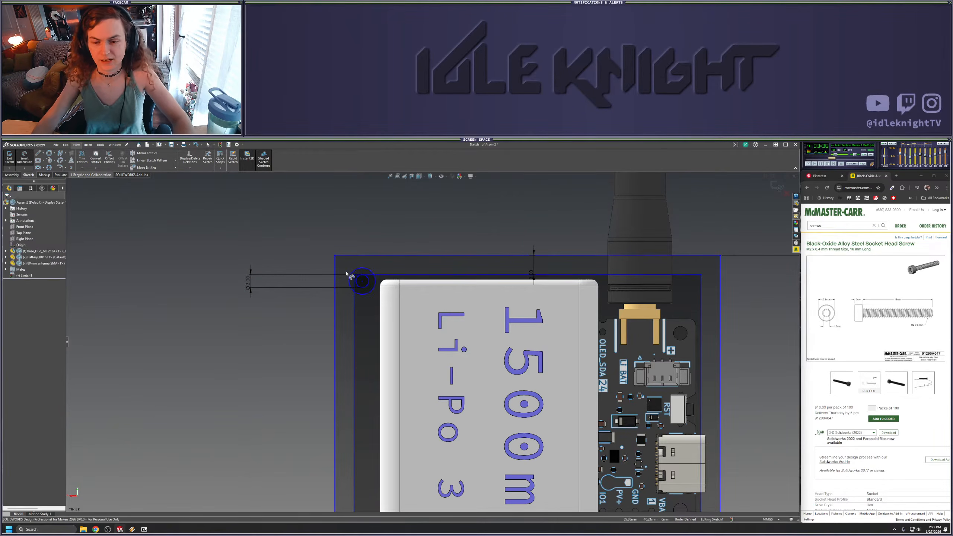
click(363, 294)
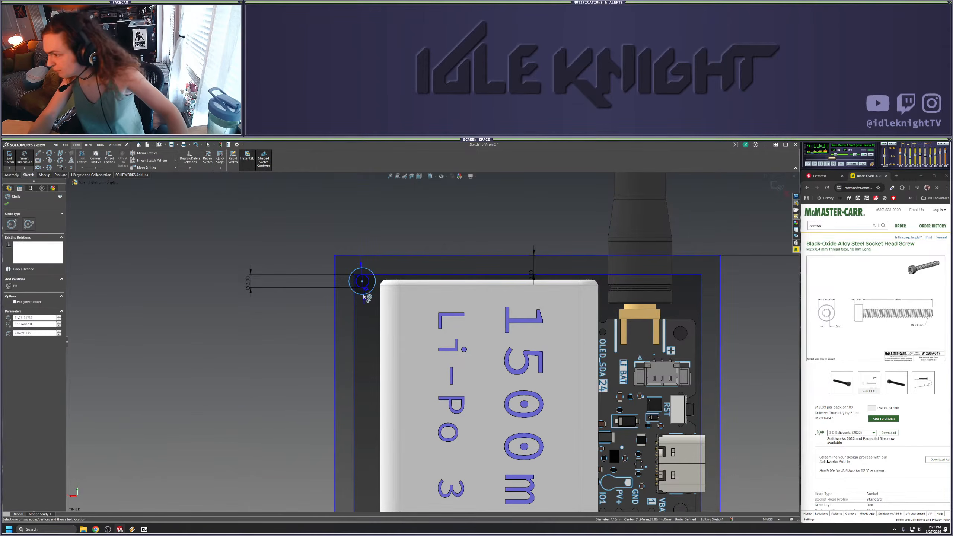
click(287, 324)
text(3.8)
key(Return)
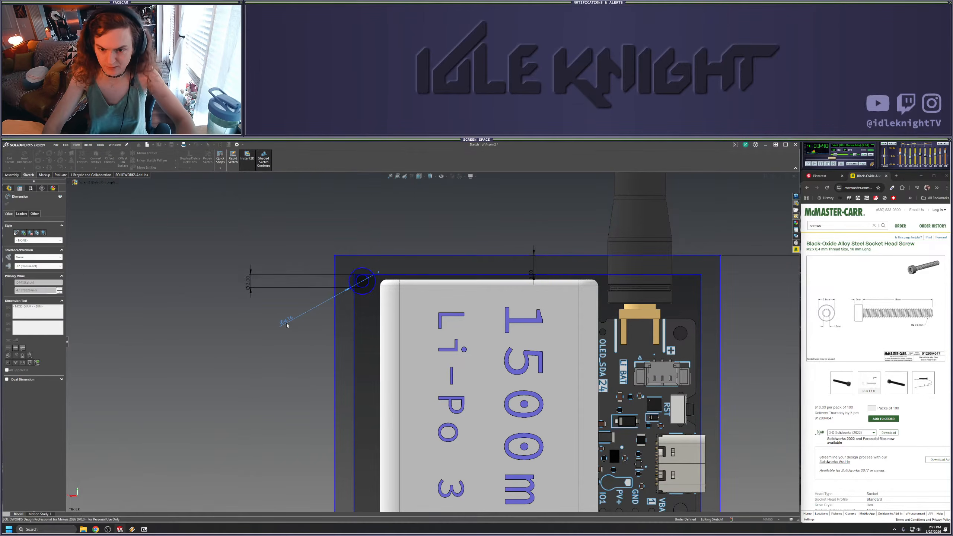
key(Escape)
mouse_move(362, 281)
mouse_down()
mouse_move(358, 248)
mouse_move(358, 280)
mouse_up()
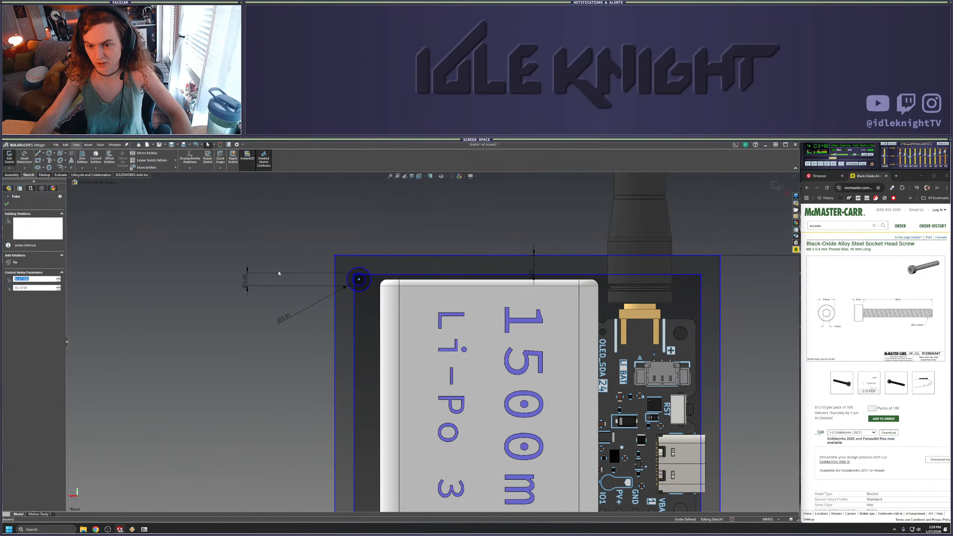
click(279, 271)
Draw a horizontal line across the middle of the inner square and a vertical line from its midpoint down to the lower inner edge
scroll(431, 341, up, 5)
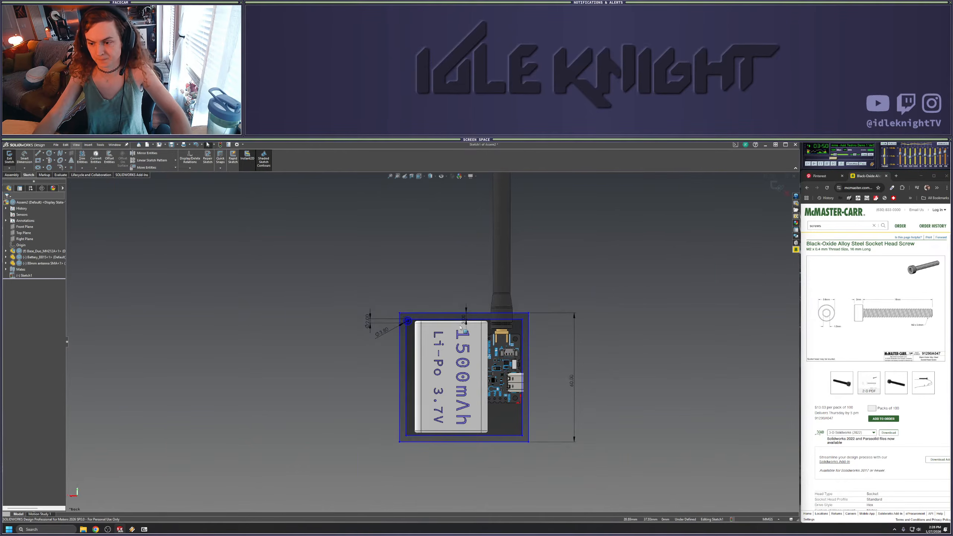
click(39, 154)
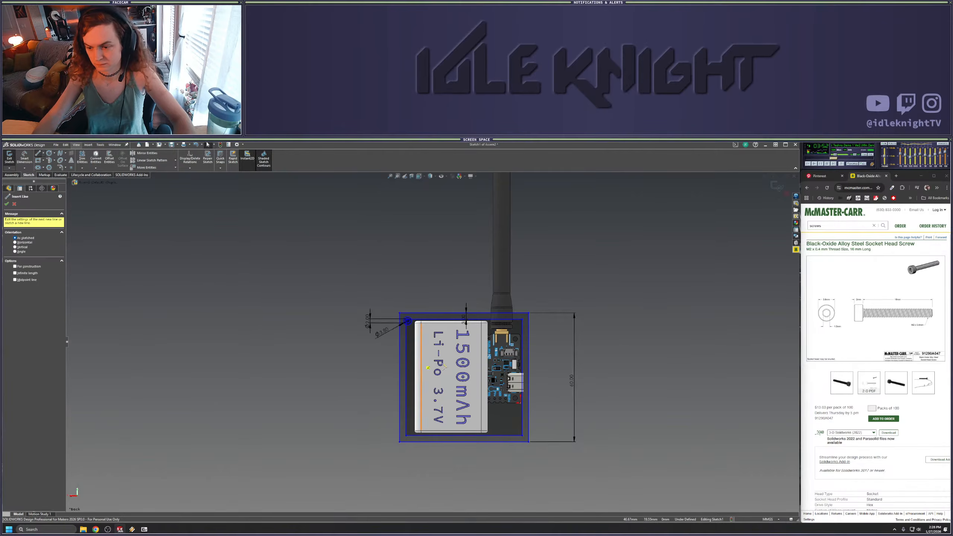
click(408, 377)
click(525, 377)
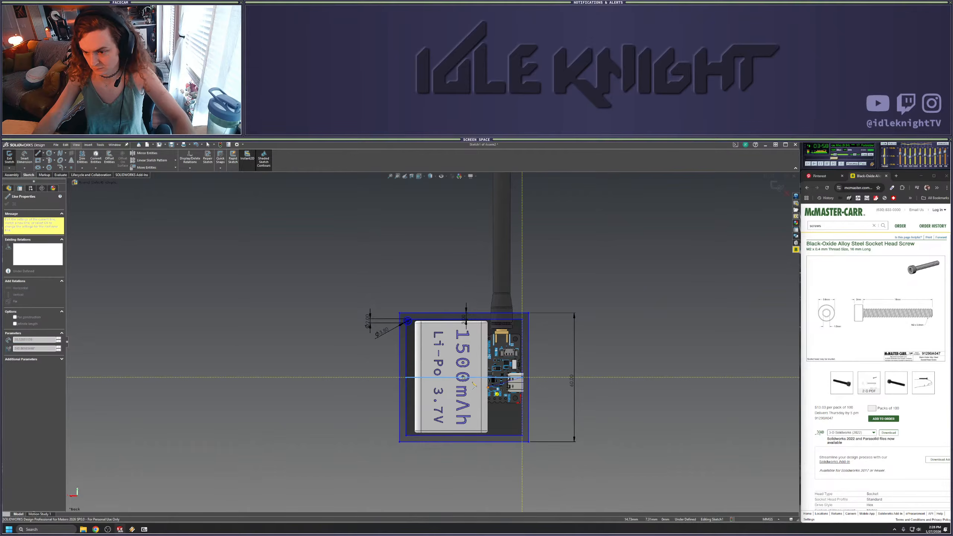
scroll(474, 385, down, 6)
key(Escape)
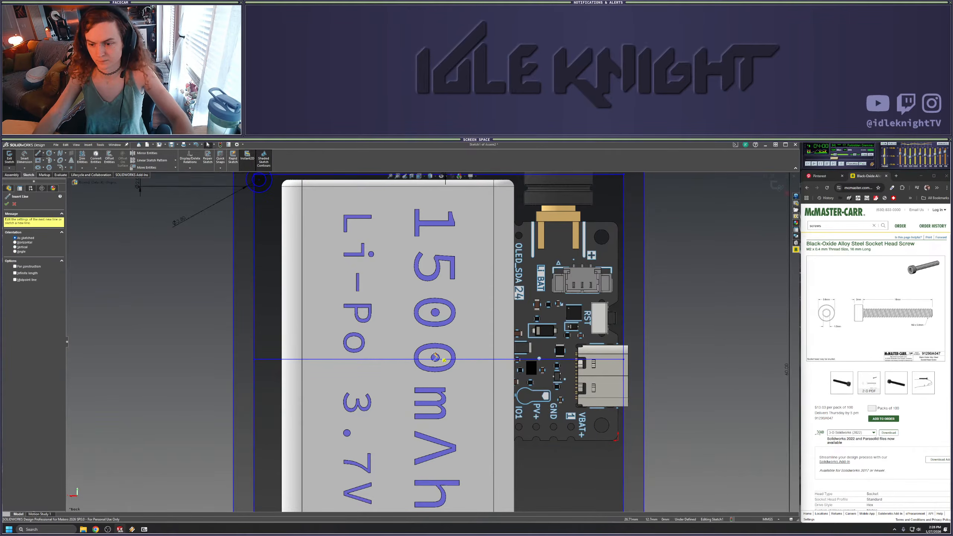
click(438, 358)
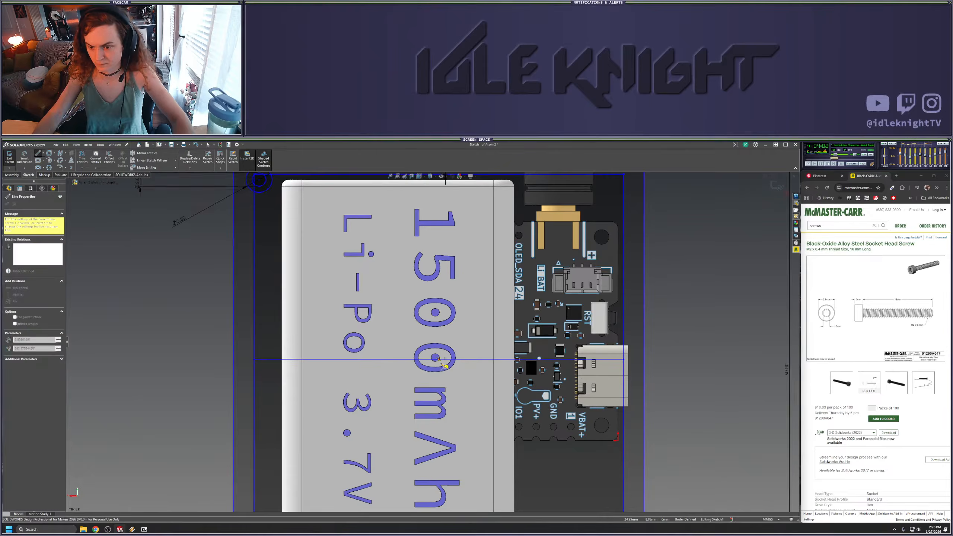
scroll(445, 364, up, 6)
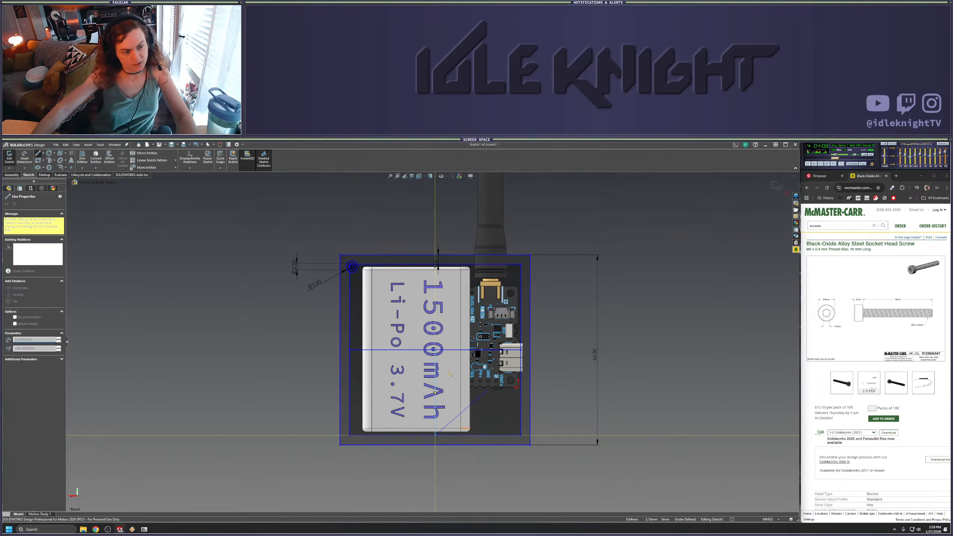
key(Escape)
scroll(449, 359, up, 1)
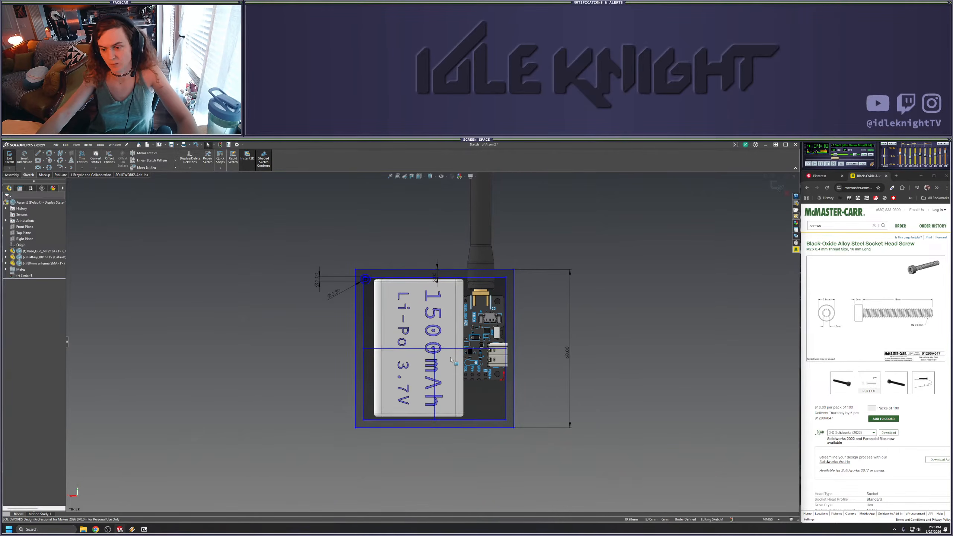
Convert the horizontal and vertical centre lines to construction geometry
click(441, 348)
ctrl+click(434, 388)
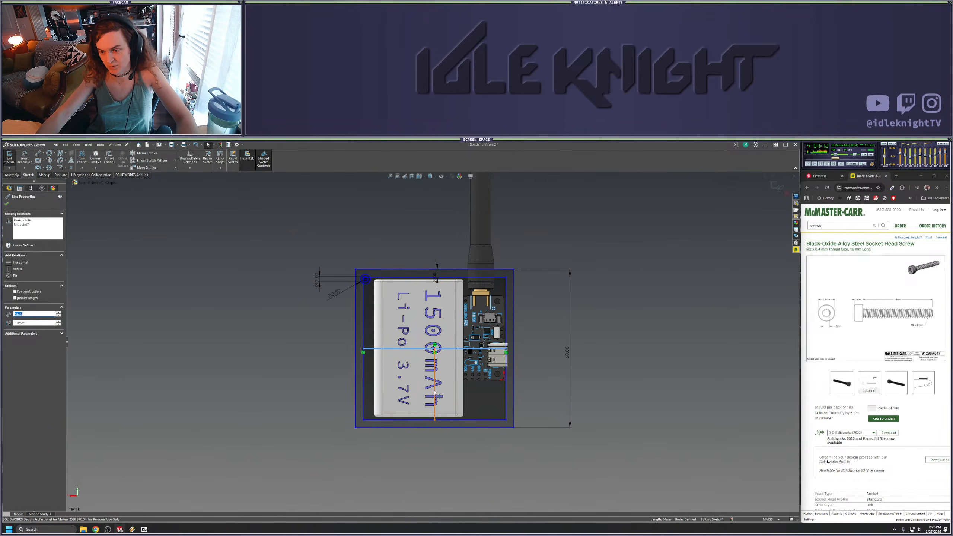
click(29, 349)
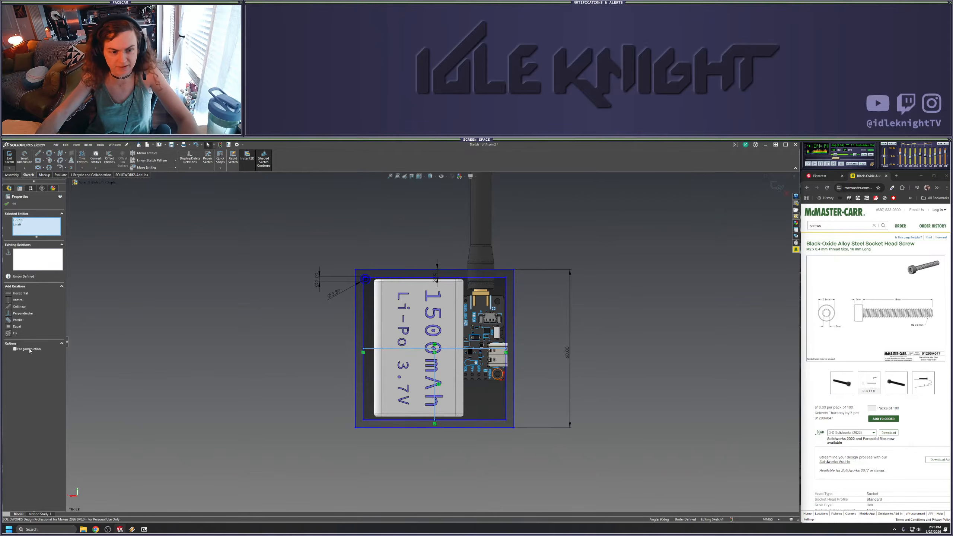
click(291, 374)
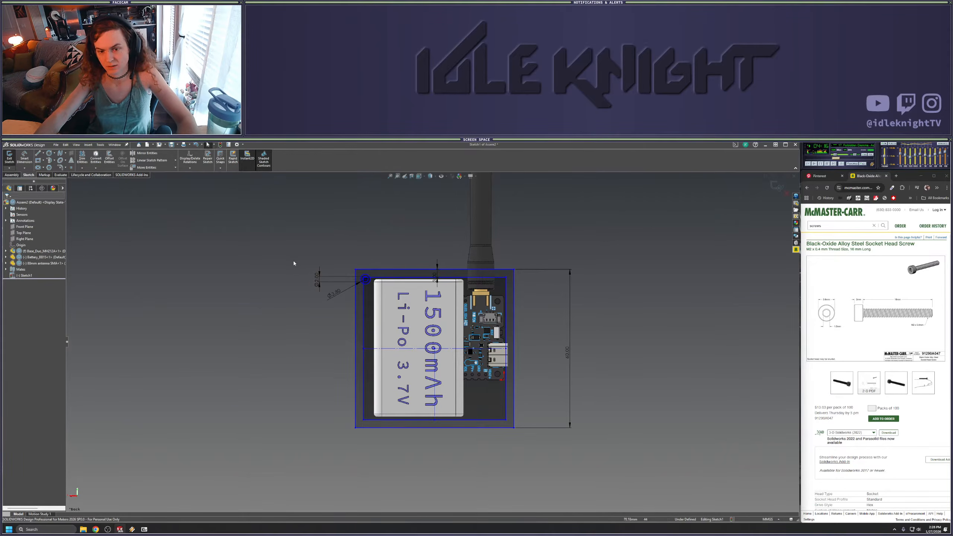
Mirror the two concentric screw circles about the vertical construction line to the opposite upper corner
click(365, 282)
ctrl+click(368, 281)
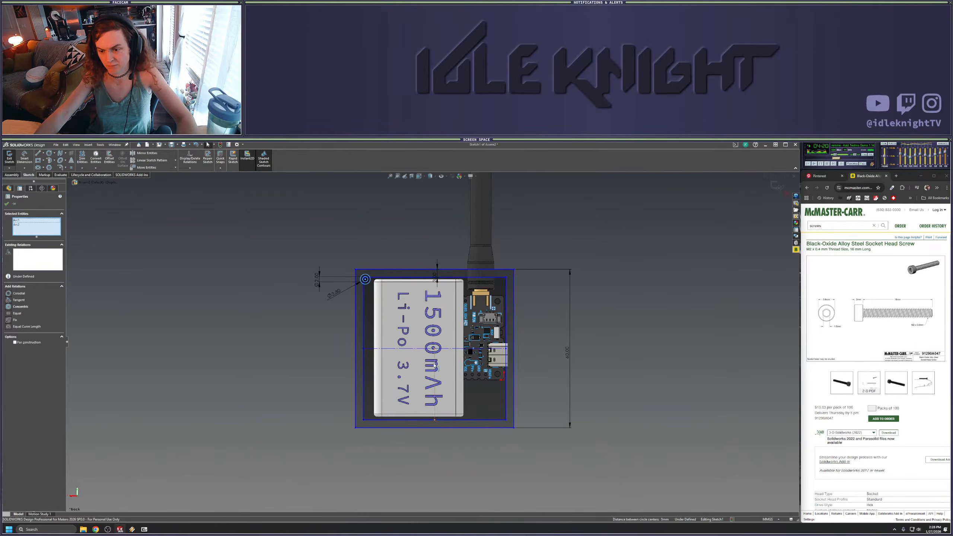
ctrl+click(435, 375)
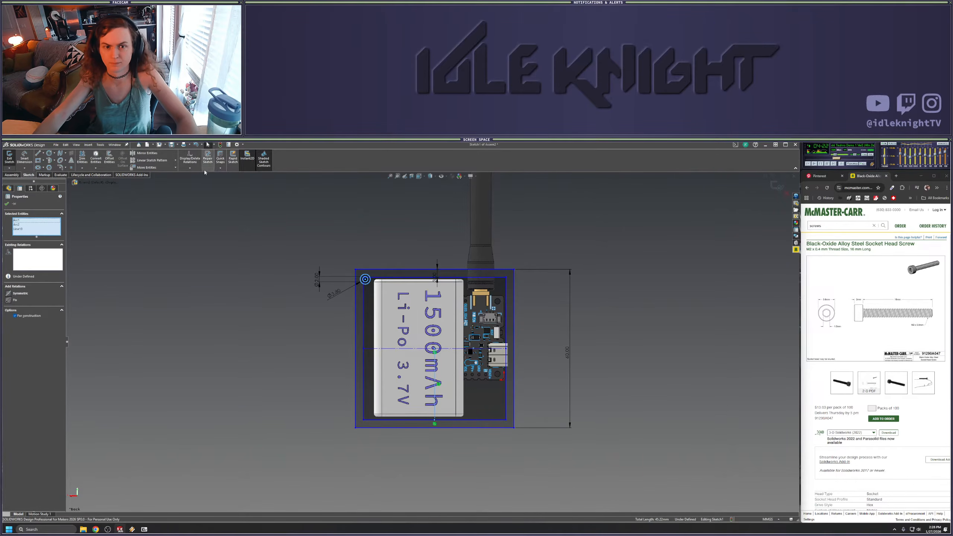
click(154, 153)
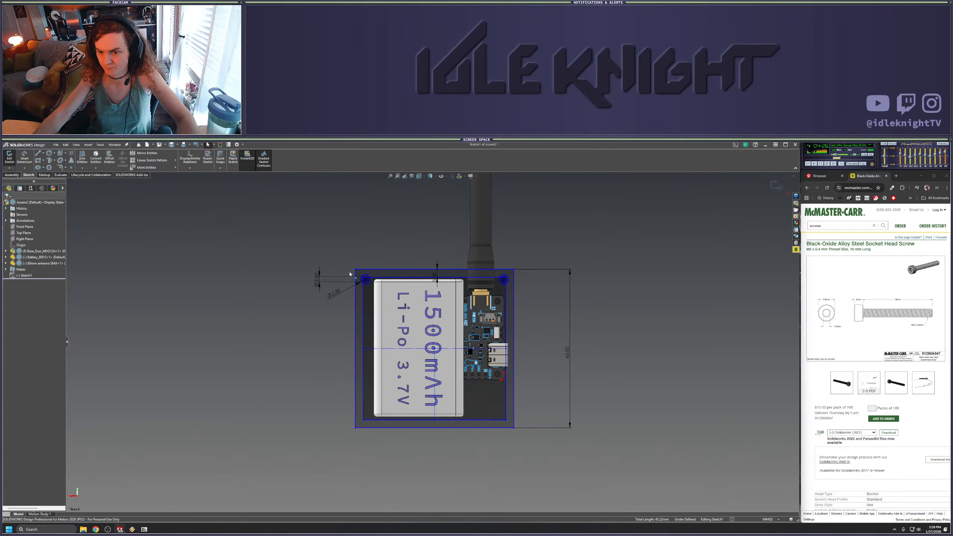
Mirror both upper pairs of screw circles about the horizontal construction line to the lower corners
drag(346, 271, 520, 287)
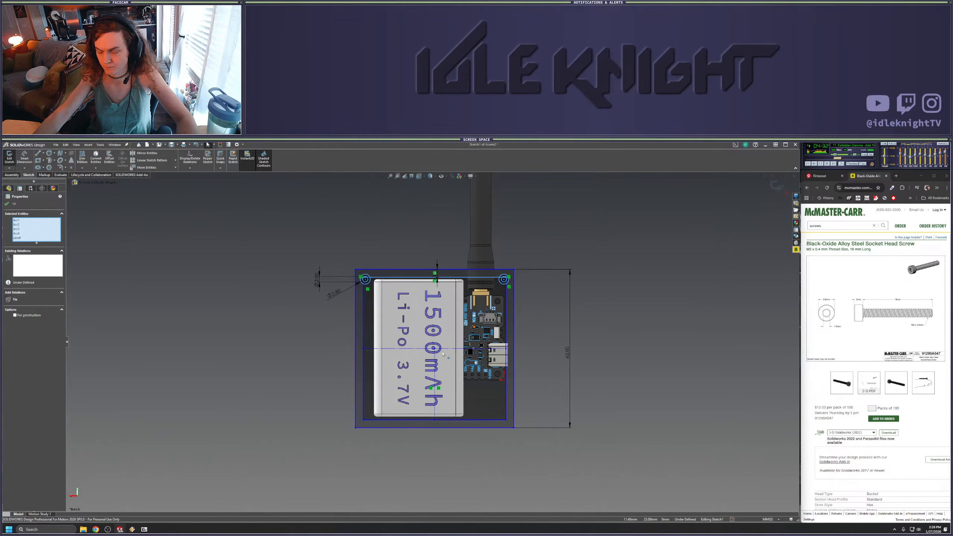
ctrl+click(434, 363)
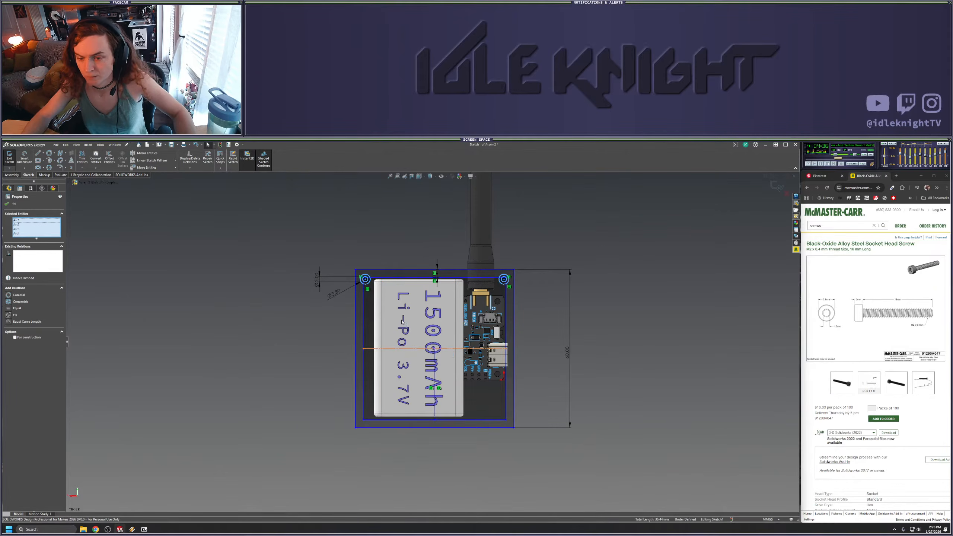
ctrl+click(437, 344)
click(147, 153)
Move the upper-left screw circles onto the inner square's corner and check the clearance around the battery and board
scroll(556, 383, up, 2)
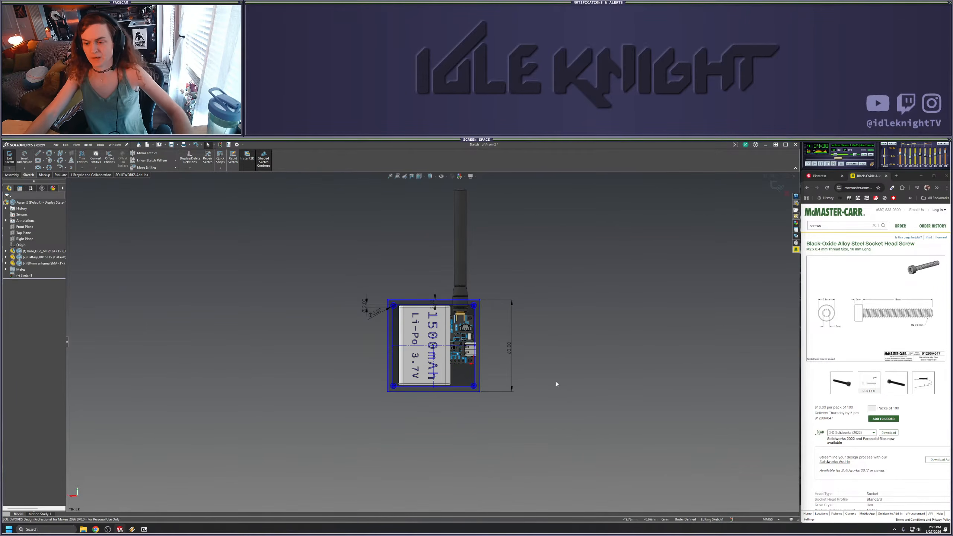
scroll(556, 383, down, 3)
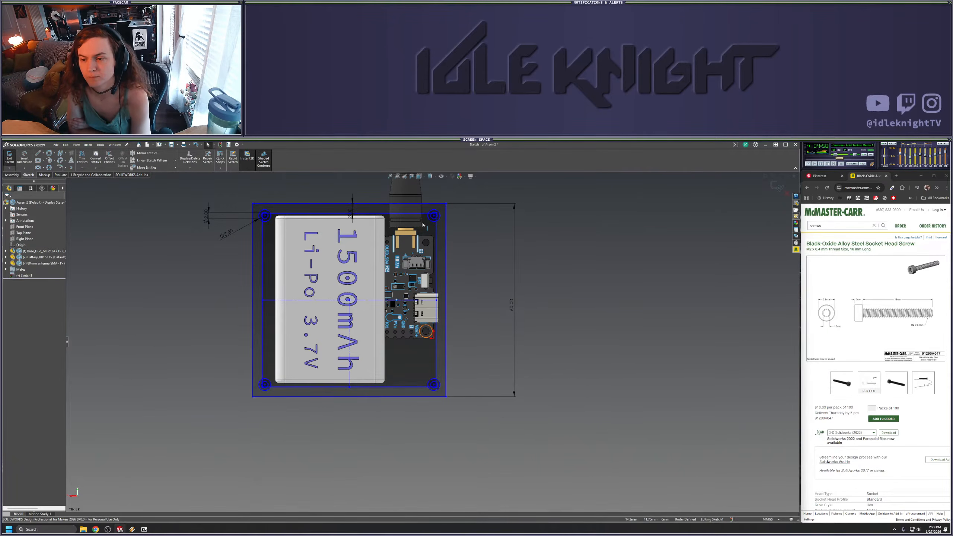
scroll(423, 224, up, 3)
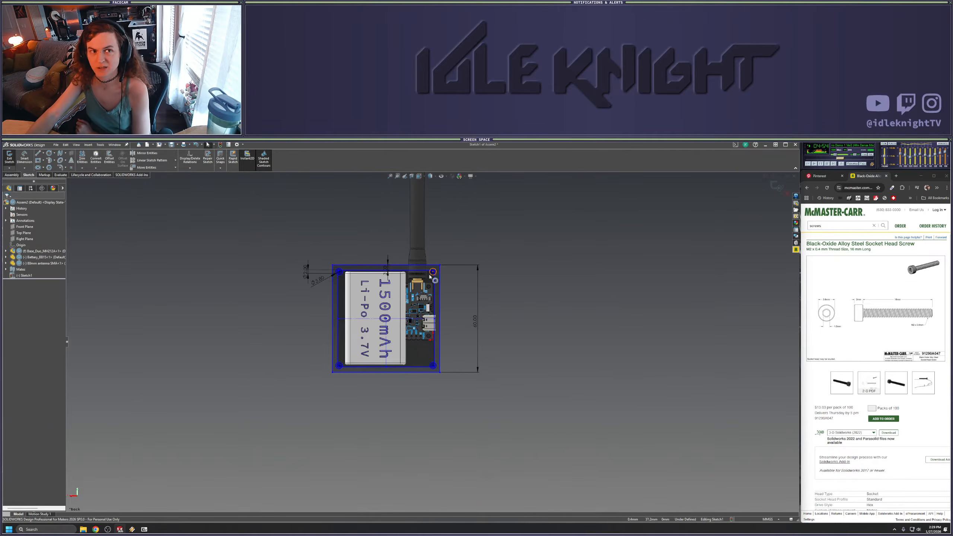
scroll(418, 274, down, 4)
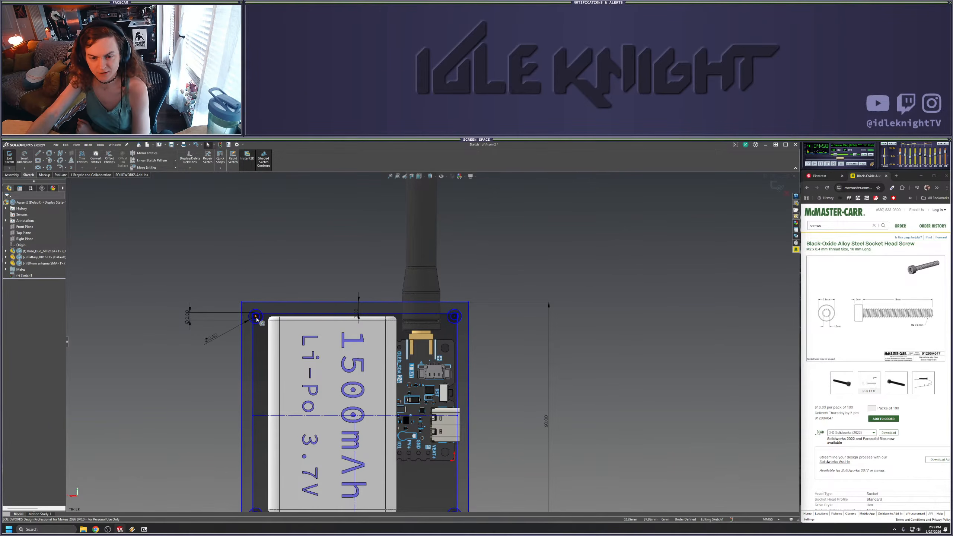
drag(255, 317, 253, 316)
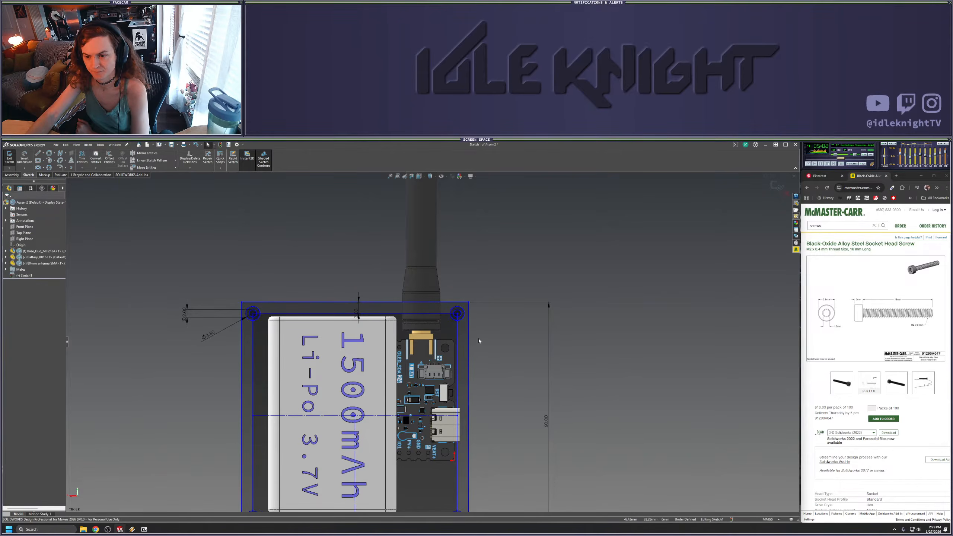
scroll(473, 326, down, 5)
scroll(458, 324, up, 5)
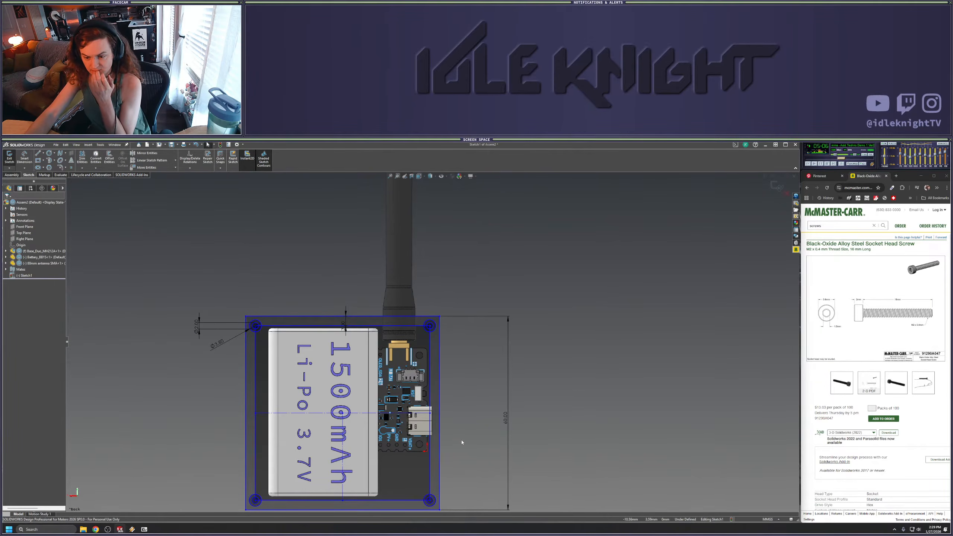
Inspect the component stack edge-on against the sketch plane and bring up the Pinterest enclosure references in the browser
scroll(459, 440, down, 5)
scroll(449, 441, up, 6)
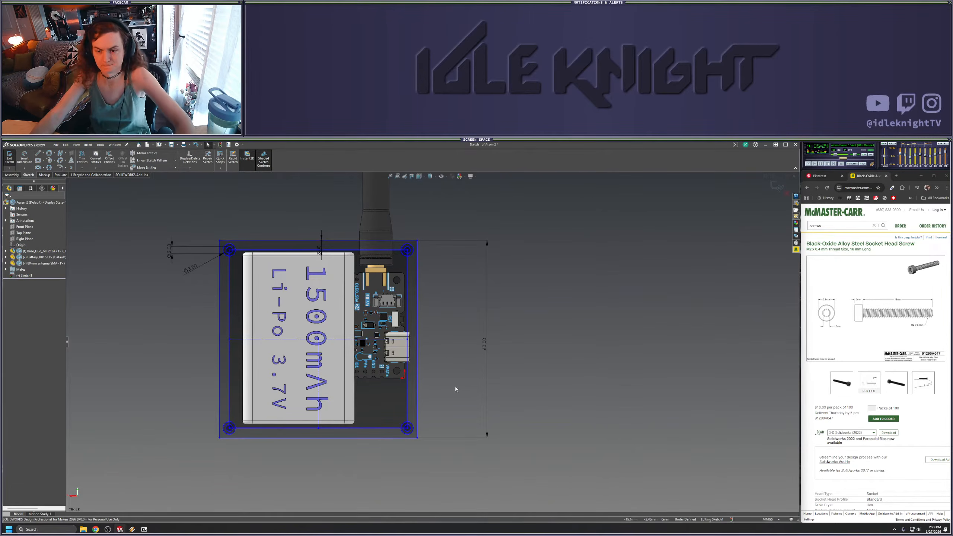
middle_drag(520, 413, 507, 216)
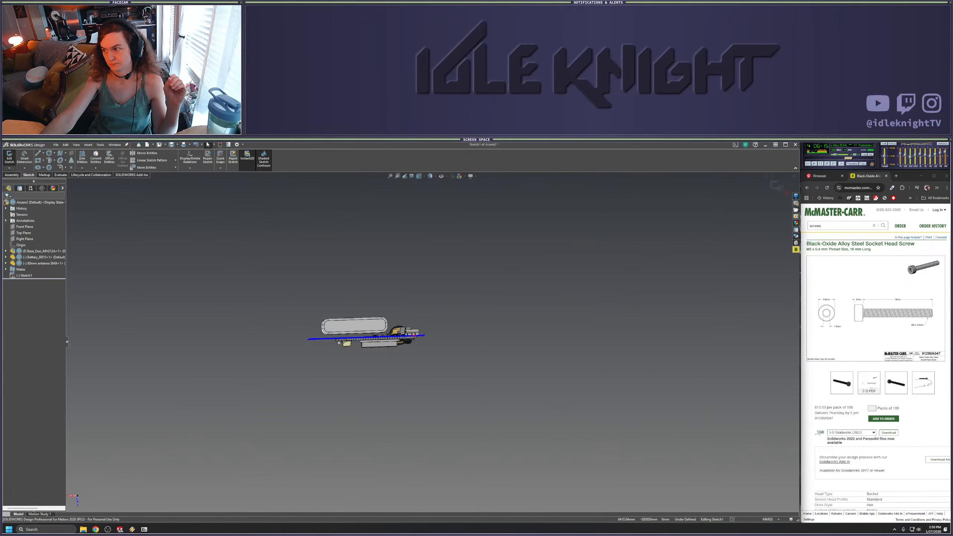
click(819, 176)
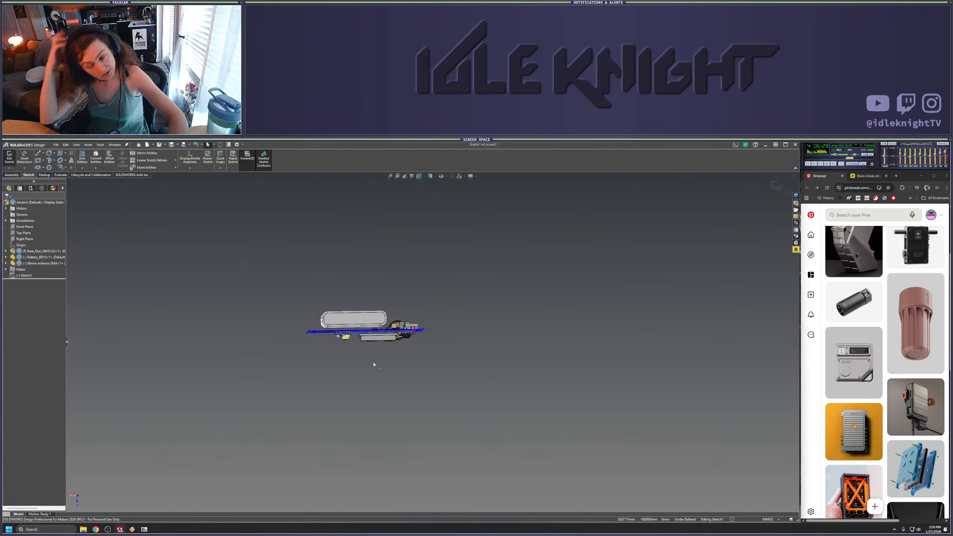
Measure the overall stack height from the battery's upper face to the underside of the board's module in an edge-on view
key(space)
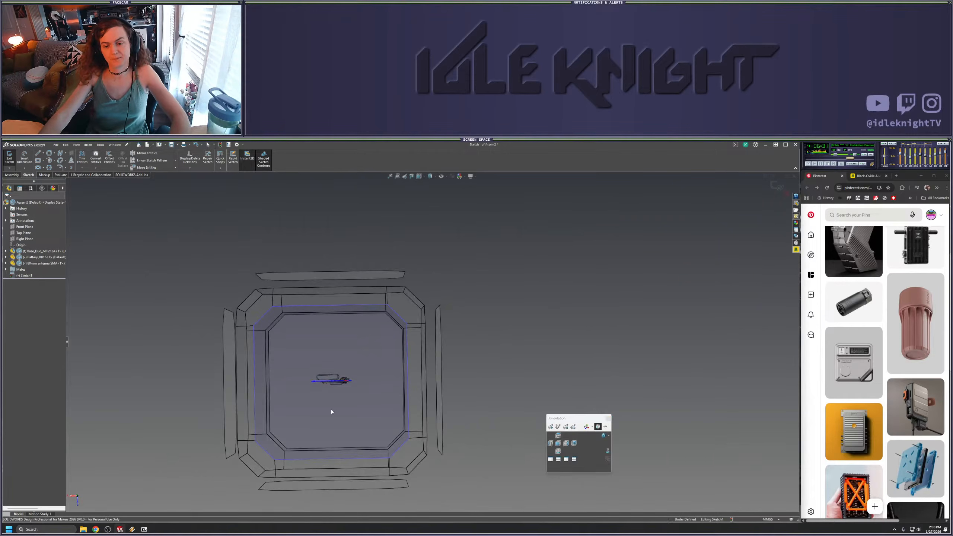
click(332, 412)
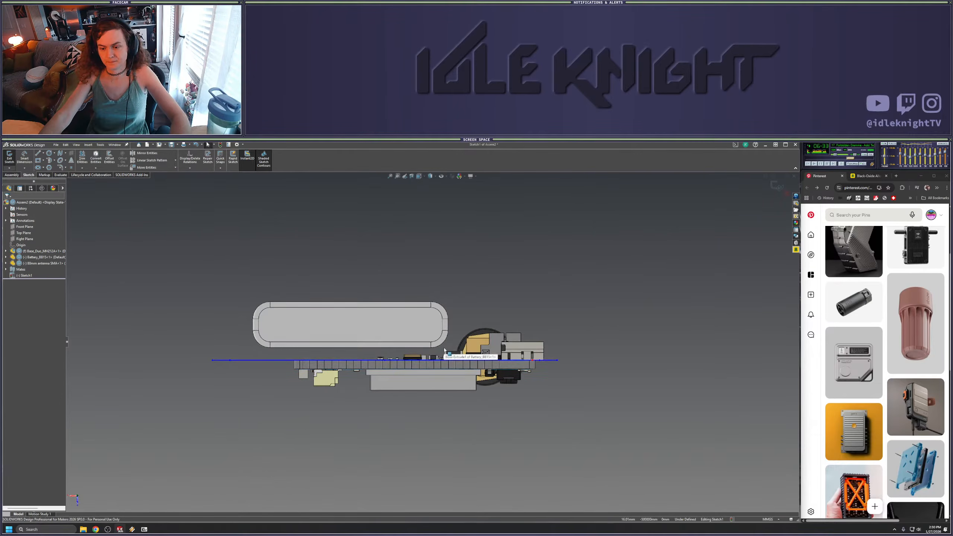
click(60, 175)
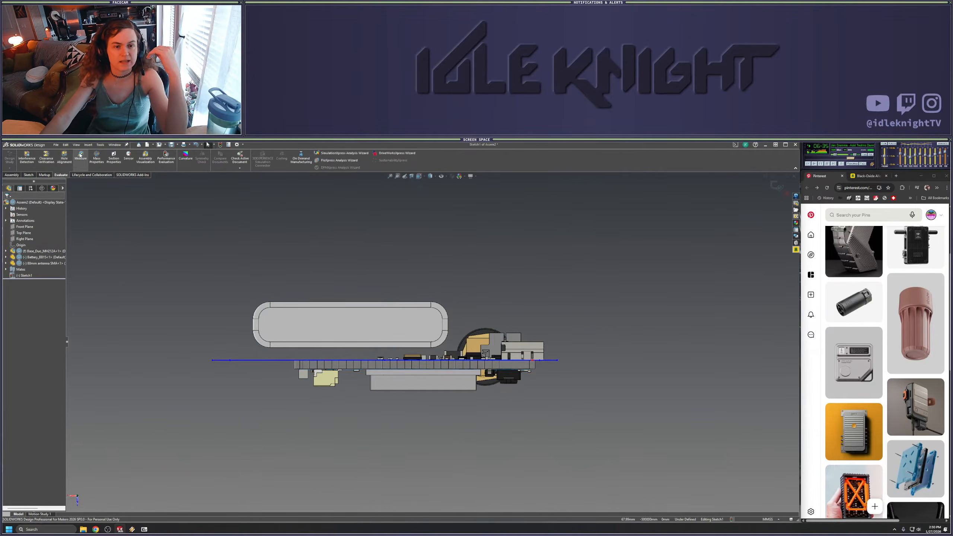
click(81, 155)
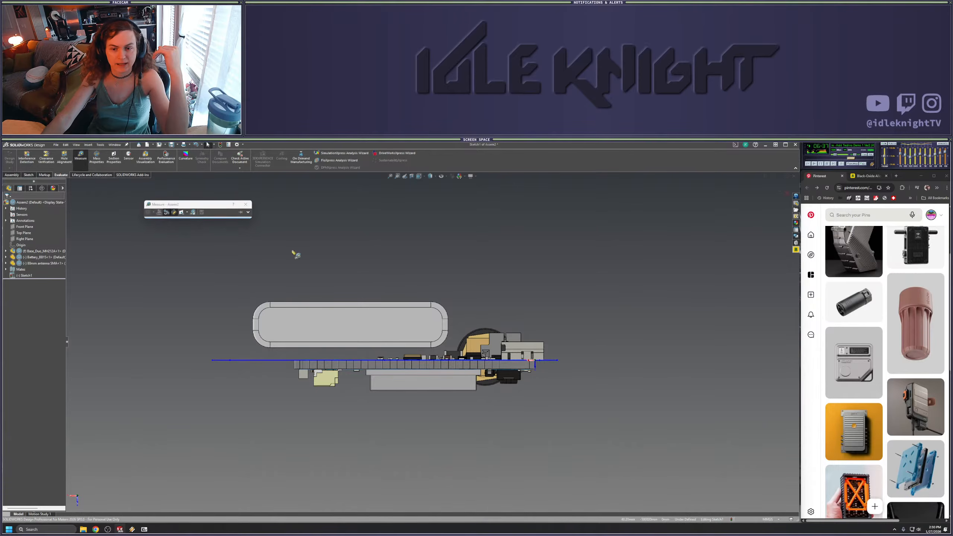
click(375, 302)
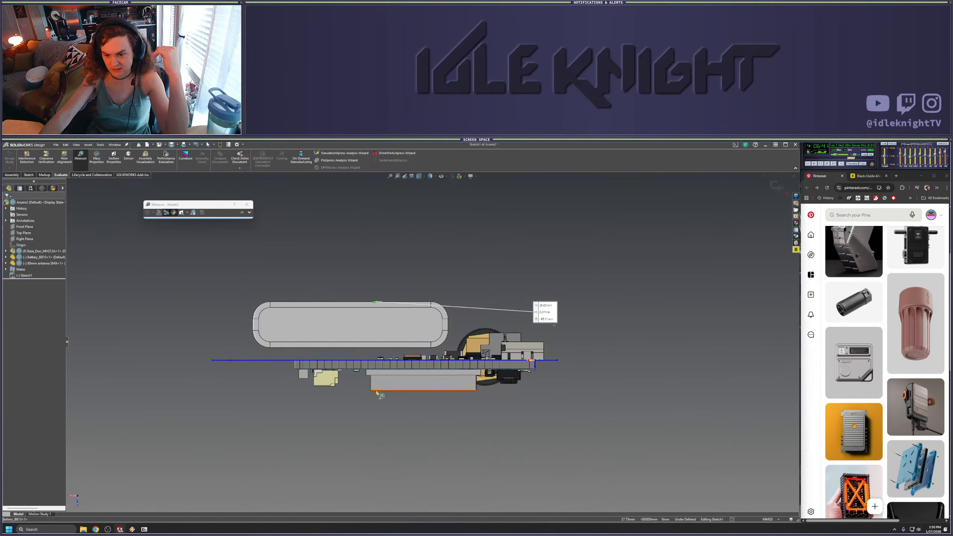
scroll(383, 387, down, 5)
click(396, 366)
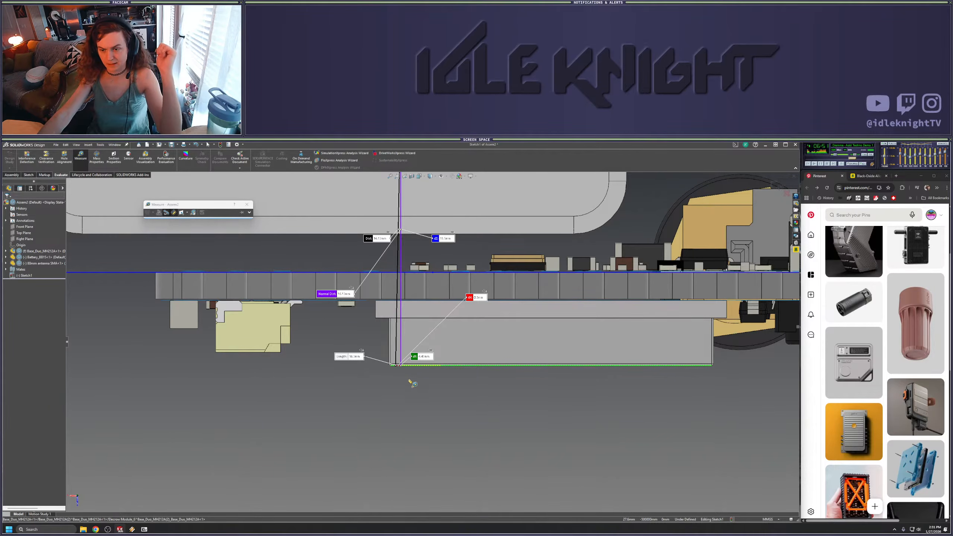
scroll(373, 388, up, 5)
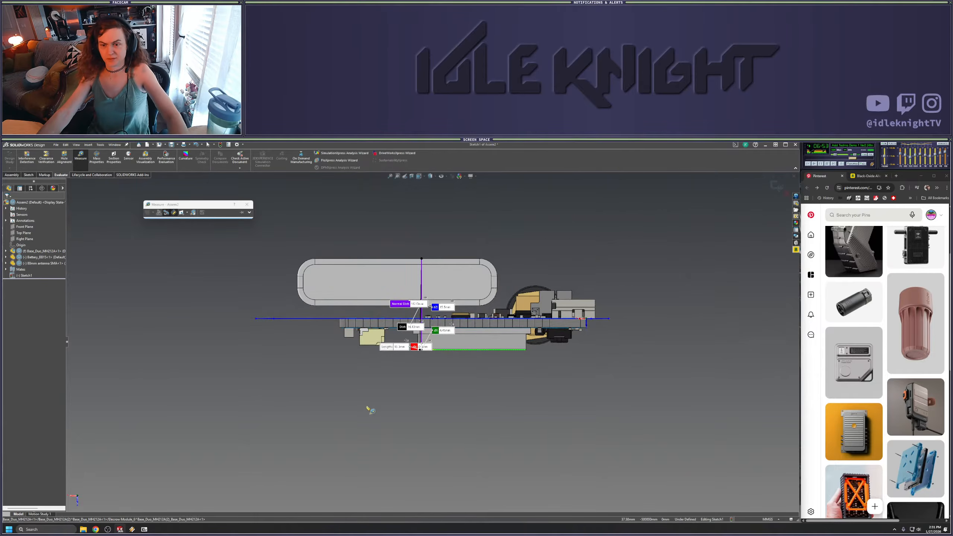
scroll(435, 299, down, 4)
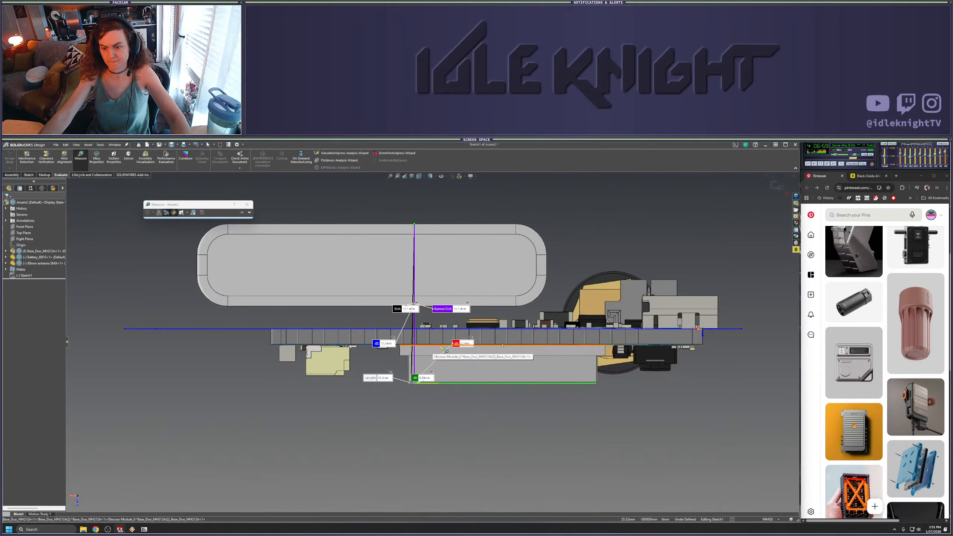
scroll(443, 354, up, 2)
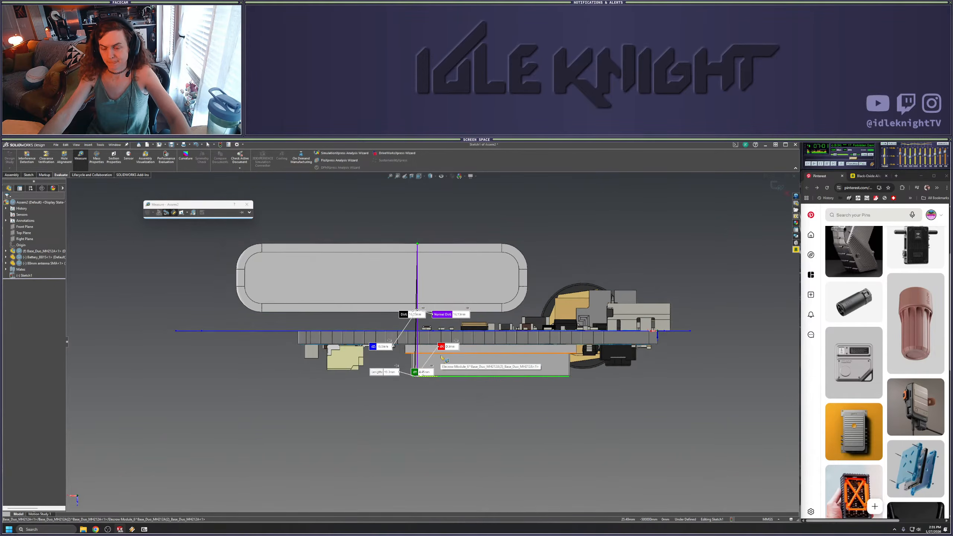
scroll(442, 357, up, 2)
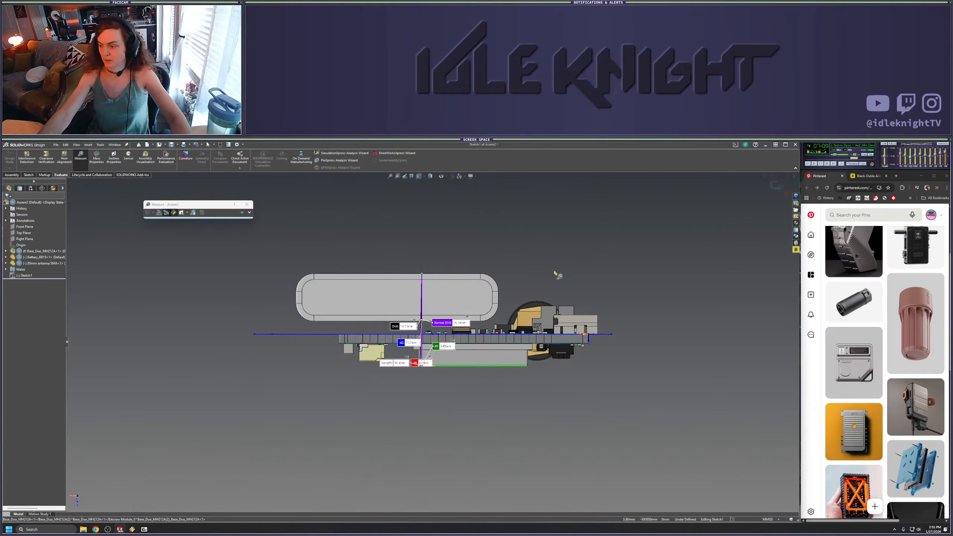
key(Escape)
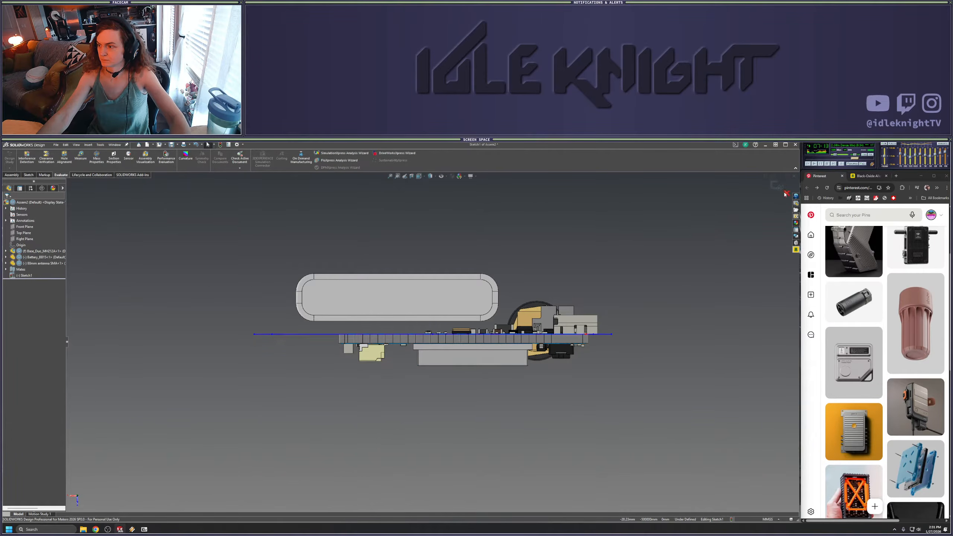
Exit the layout sketch, discarding its latest changes
click(787, 193)
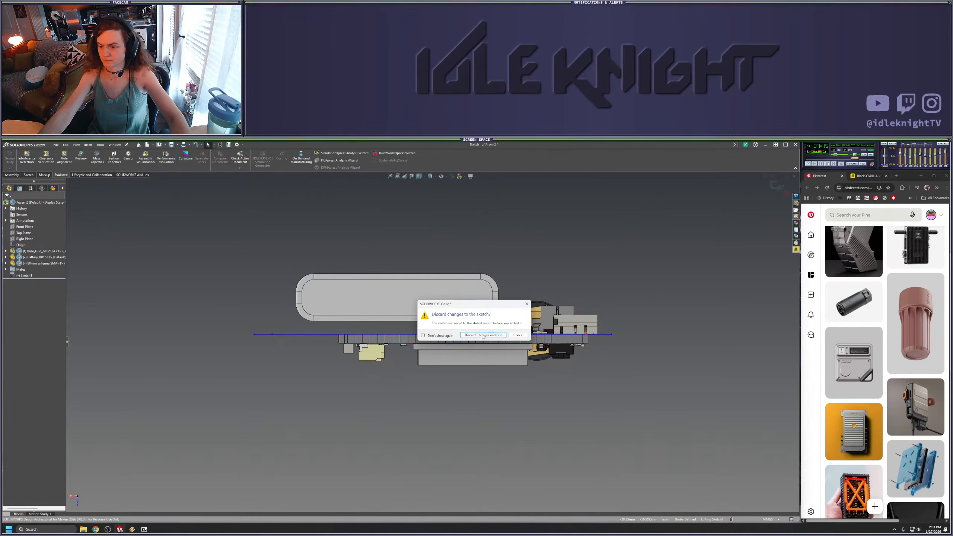
click(484, 335)
middle_drag(493, 320, 523, 330)
scroll(523, 330, up, 2)
scroll(539, 263, down, 2)
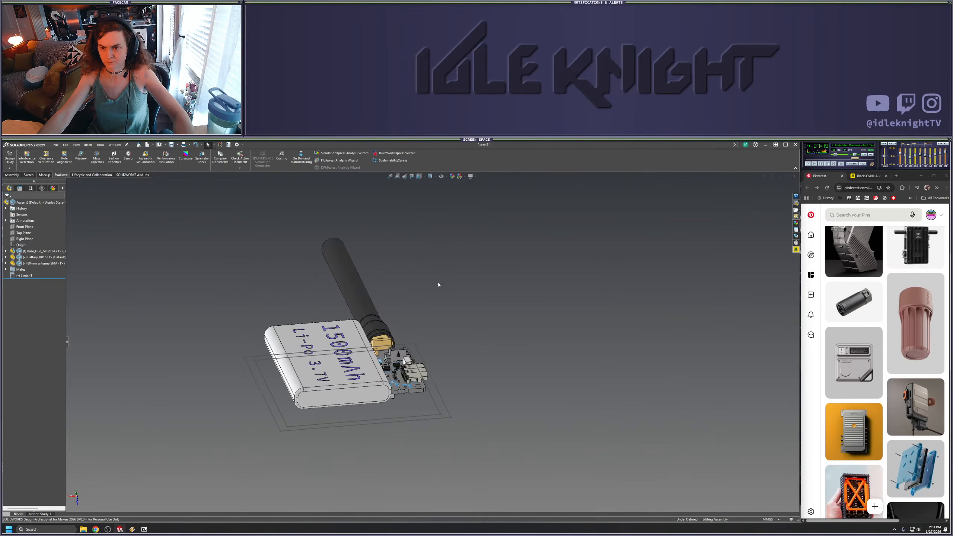
Save all modified documents, naming the assembly Mini_node, and put away the assembly and Base Duo board windows
key(ctrl+s)
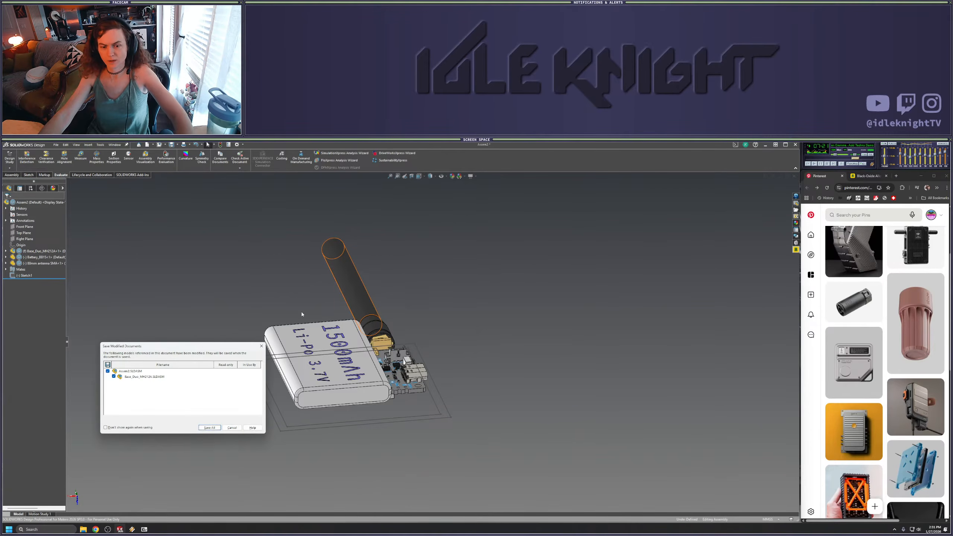
click(209, 429)
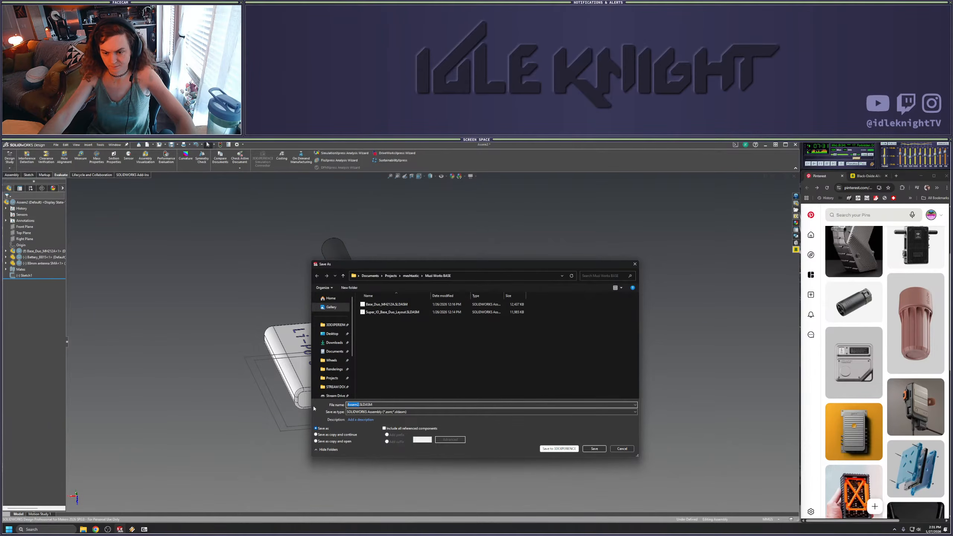
text(M)
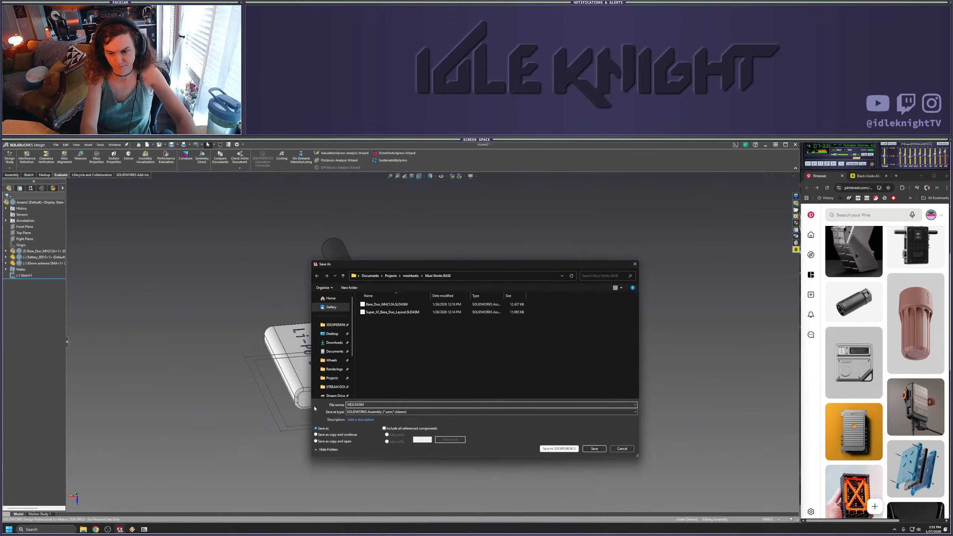
text(ini_IO)
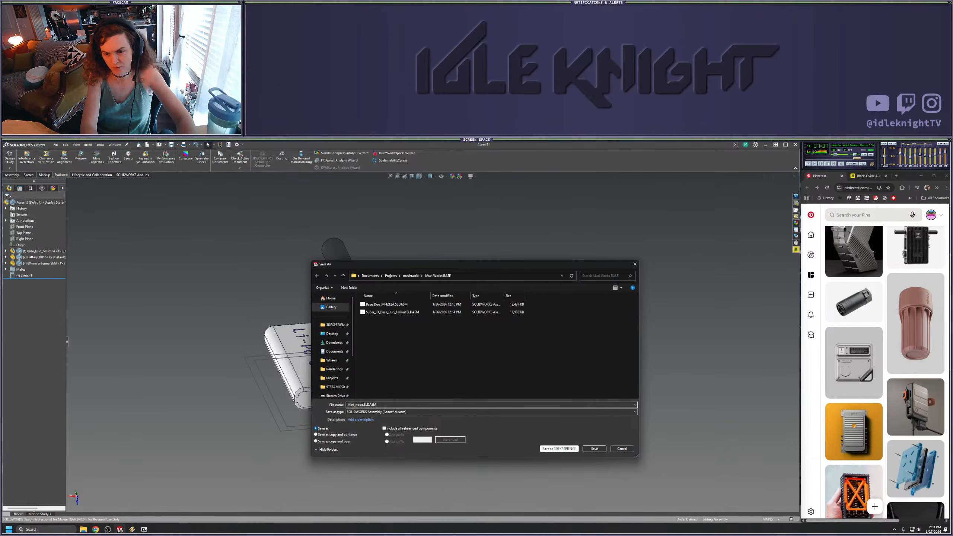
key(Return)
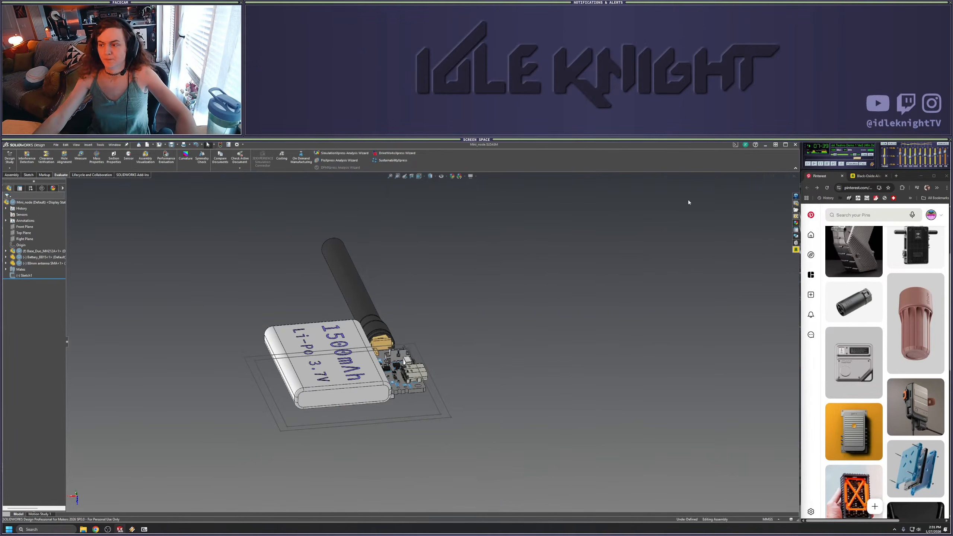
click(778, 176)
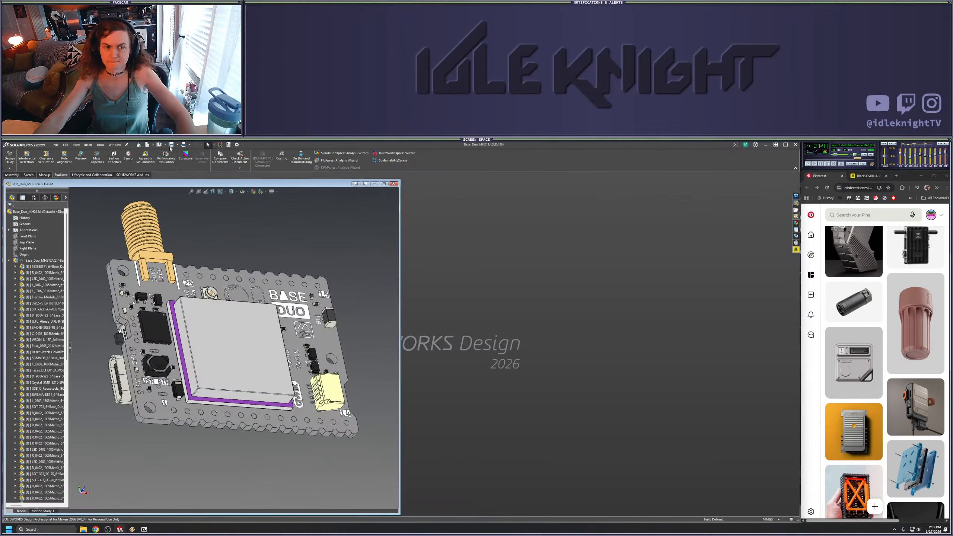
click(394, 184)
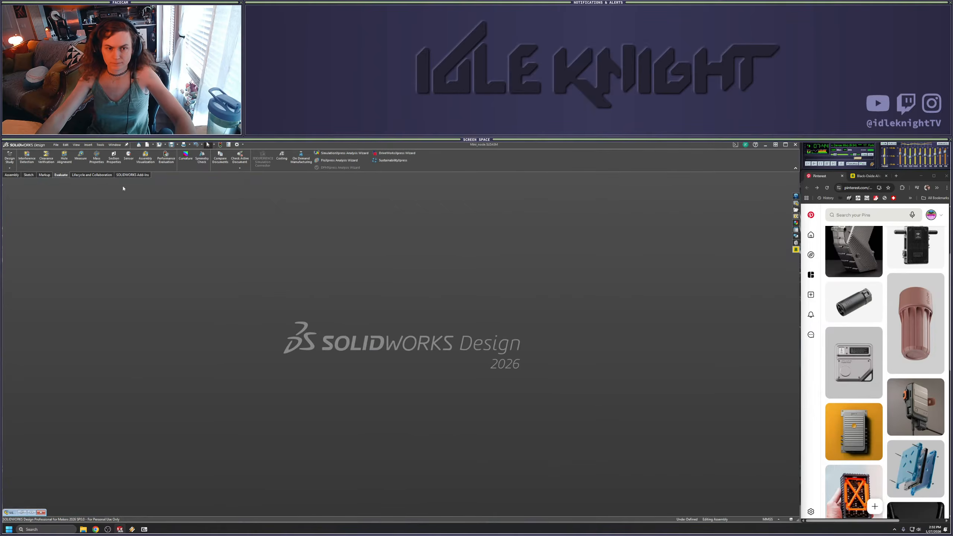
Create a new part document and start a sketch on its Top Plane
click(56, 145)
click(63, 153)
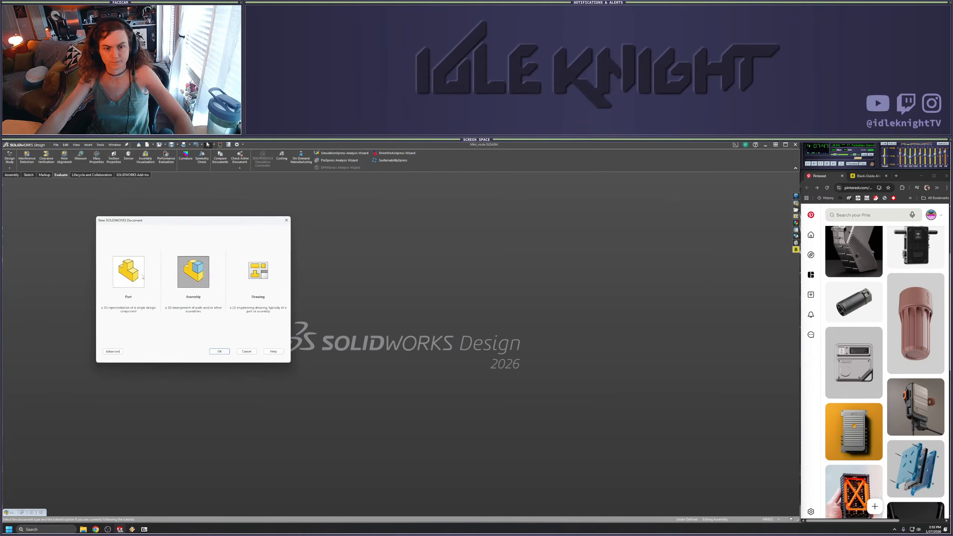
click(220, 353)
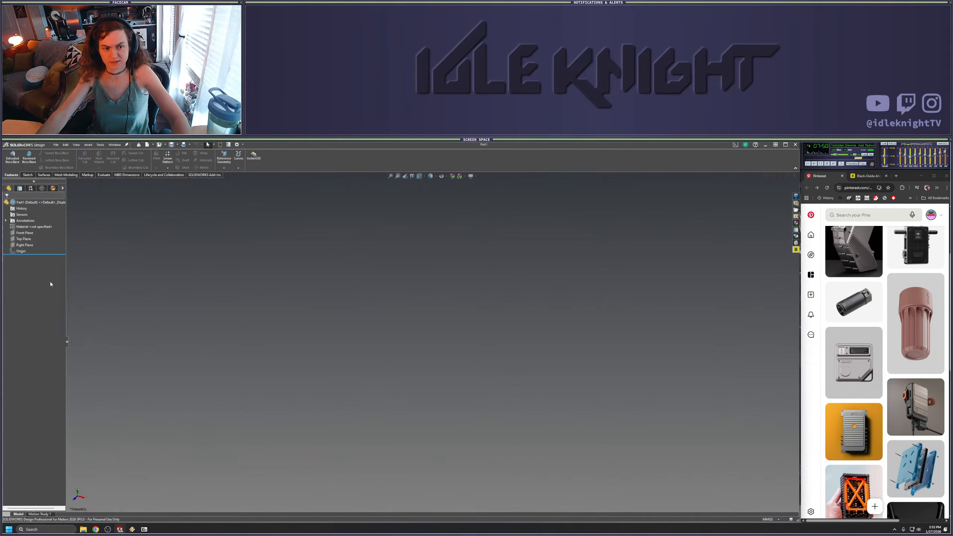
right_click(27, 239)
click(32, 229)
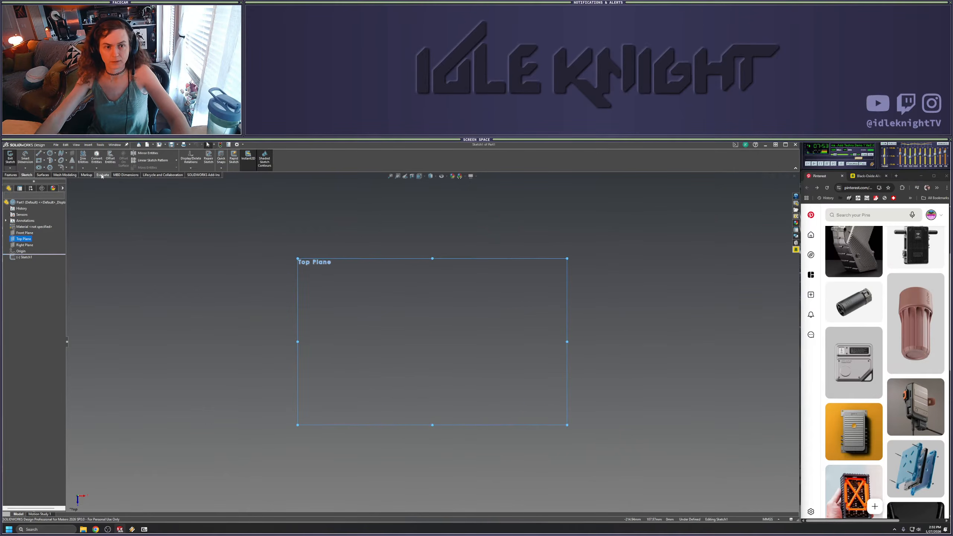
click(39, 161)
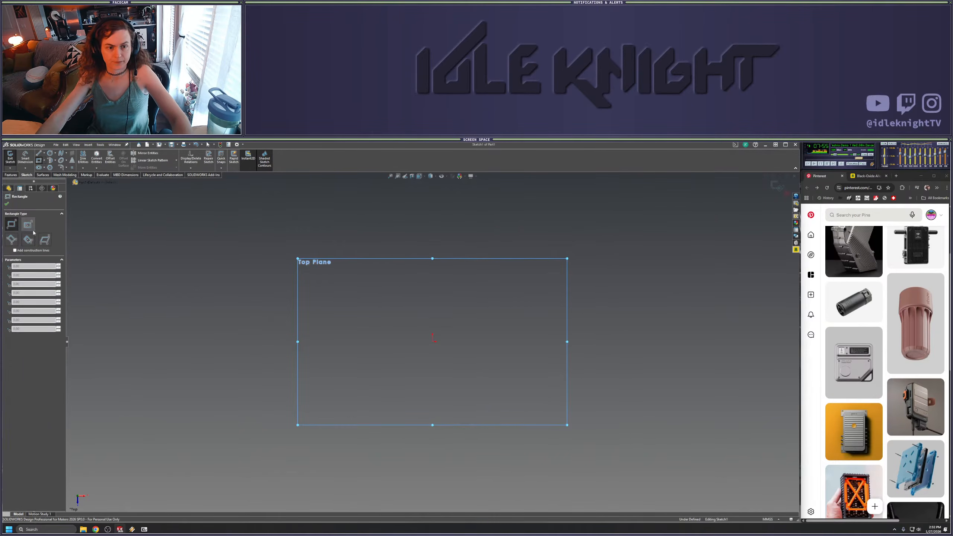
click(432, 342)
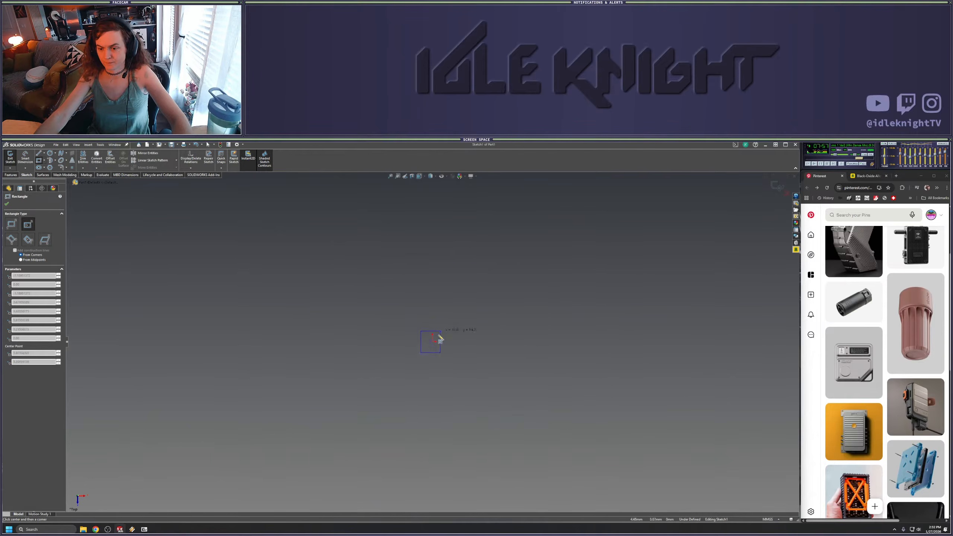
key(Escape)
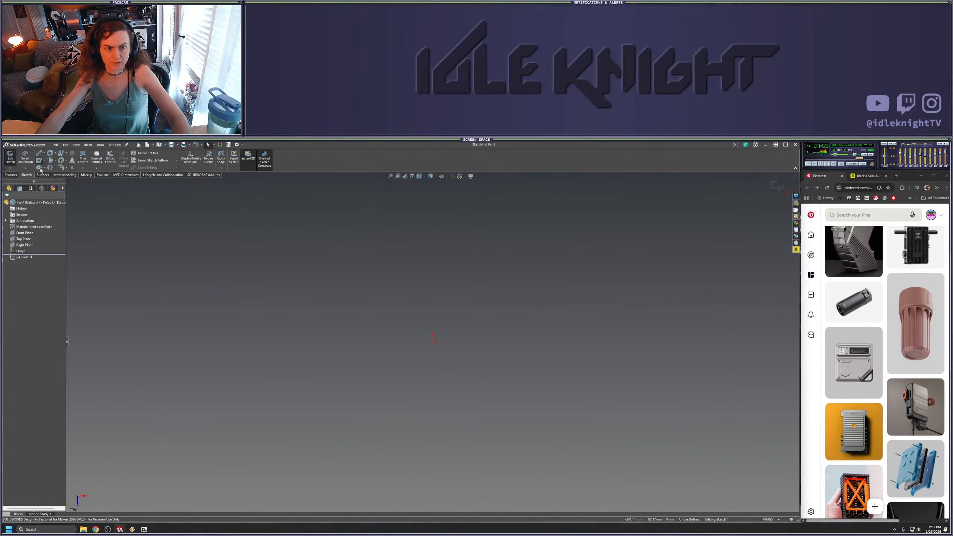
Sketch a center rectangle on the origin, with diagonal construction lines between its corners
click(40, 161)
click(432, 342)
click(503, 276)
key(Escape)
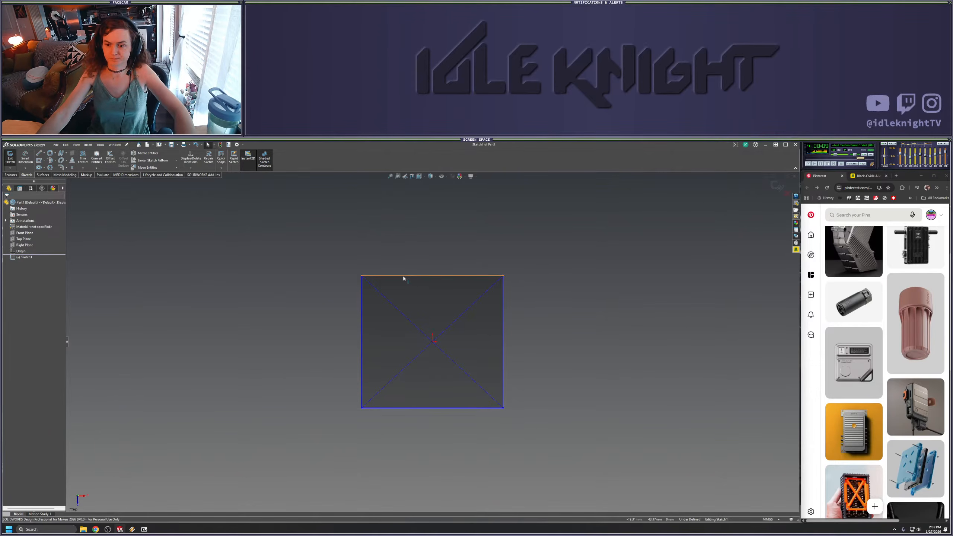
click(362, 337)
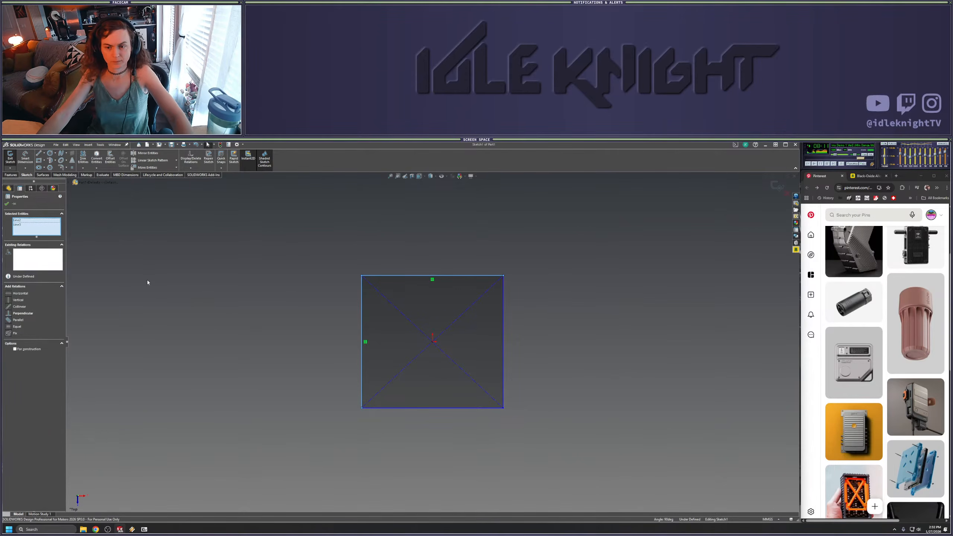
click(160, 289)
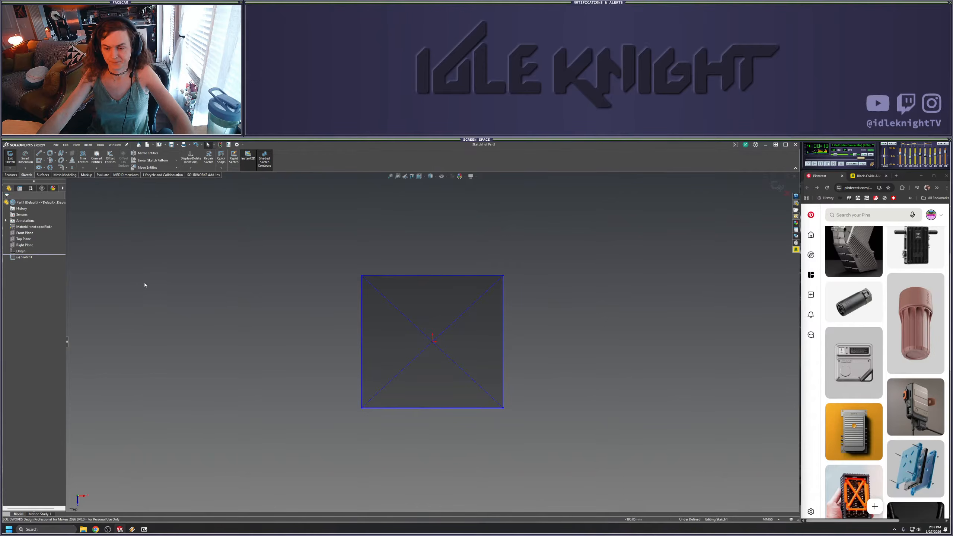
Dimension the distance between the rectangle's upper and lower edges to 60 mm
click(25, 160)
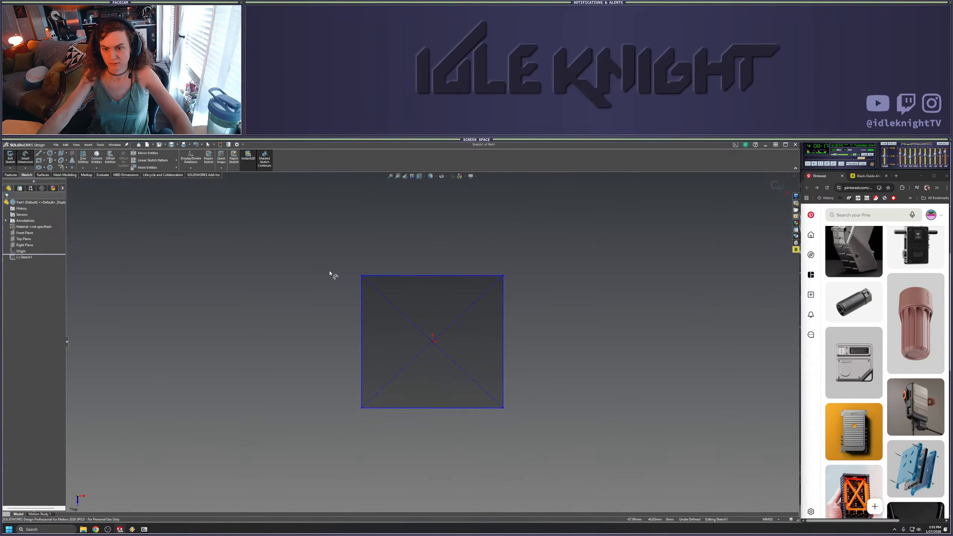
click(427, 276)
click(434, 408)
click(293, 353)
text(60)
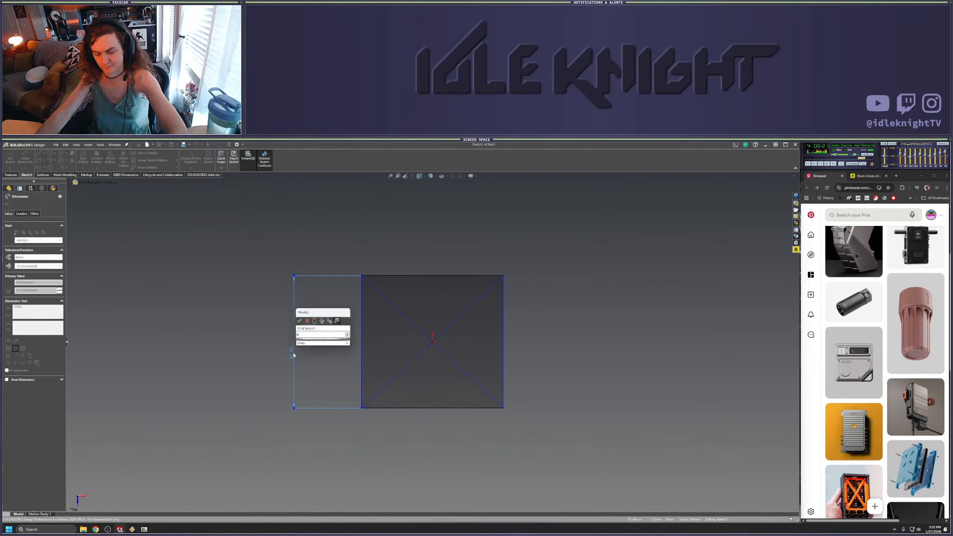
key(Return)
Dimension the distance between the rectangle's left and right edges to 60 mm
click(364, 369)
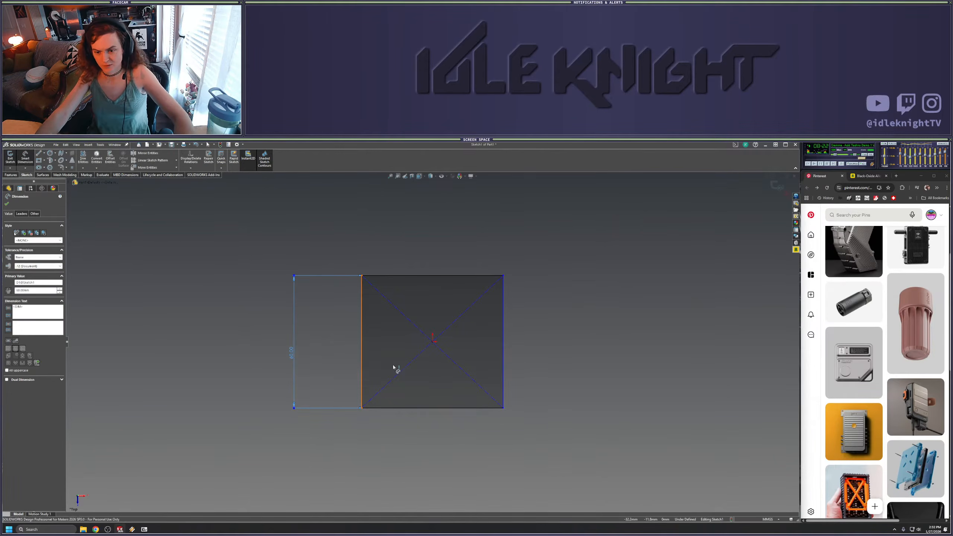
click(503, 365)
click(435, 446)
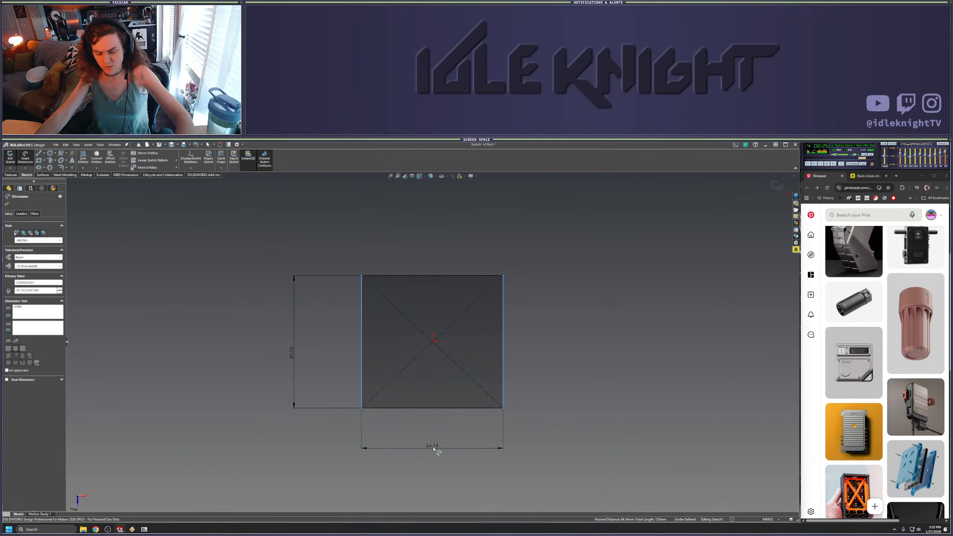
text(60)
click(444, 418)
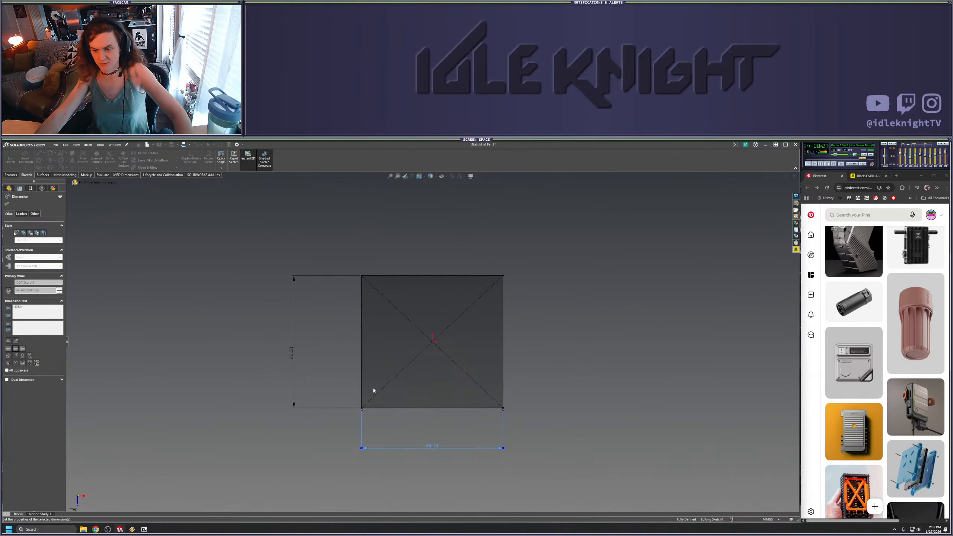
key(Escape)
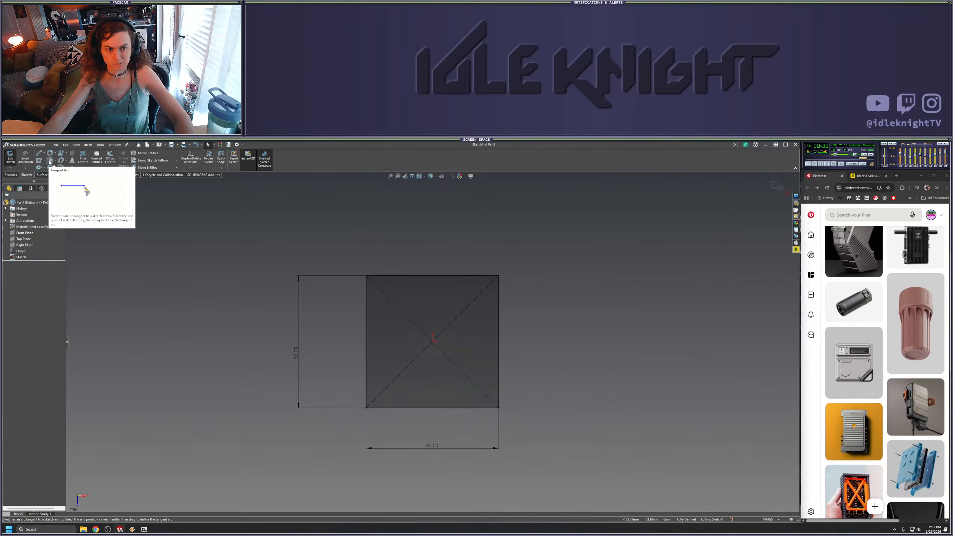
click(50, 162)
click(424, 316)
click(511, 332)
key(Escape)
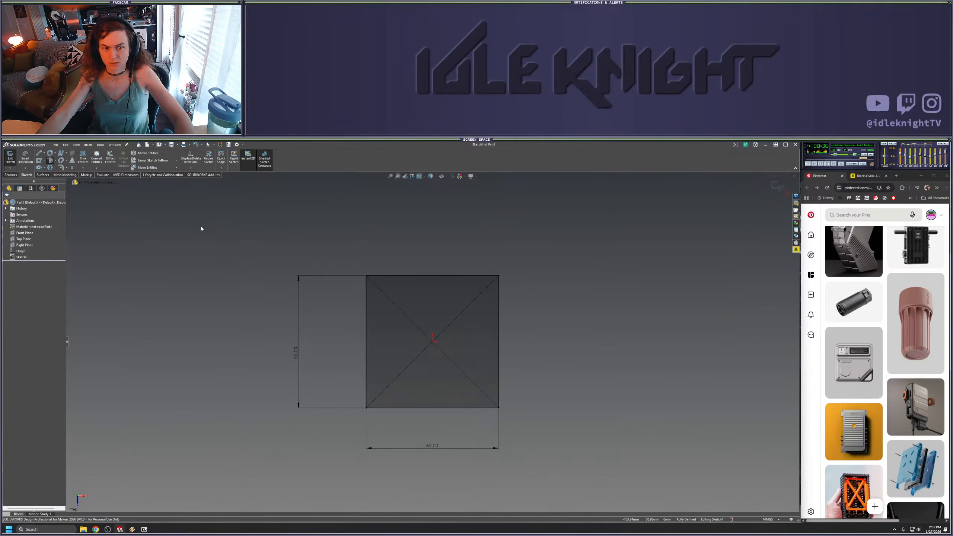
Add sketch fillets with a 5 mm radius to all four corners of the square
click(60, 168)
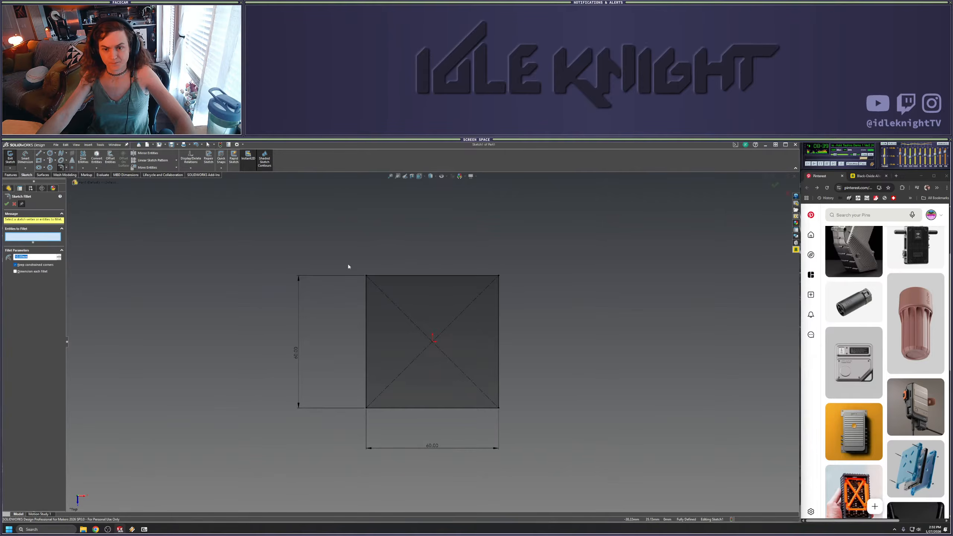
click(365, 276)
click(498, 275)
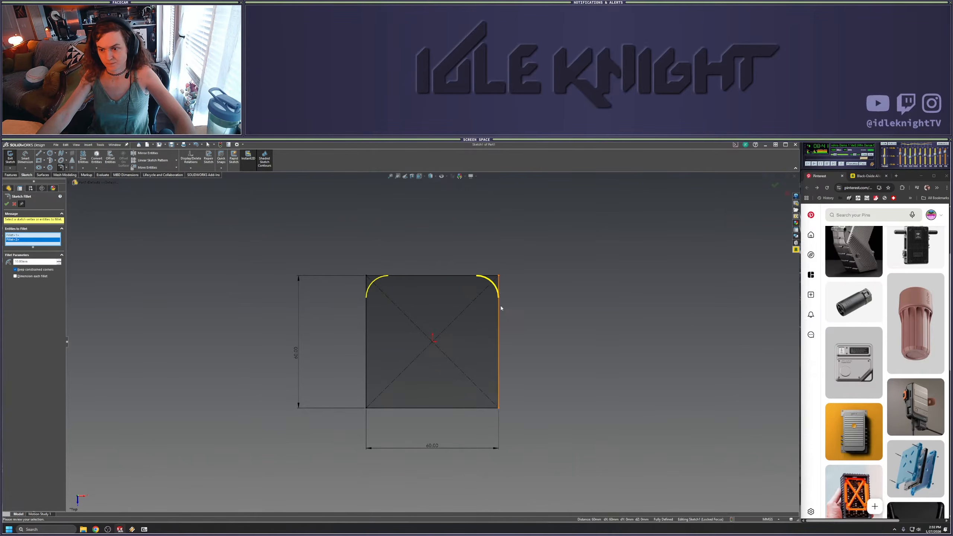
click(498, 407)
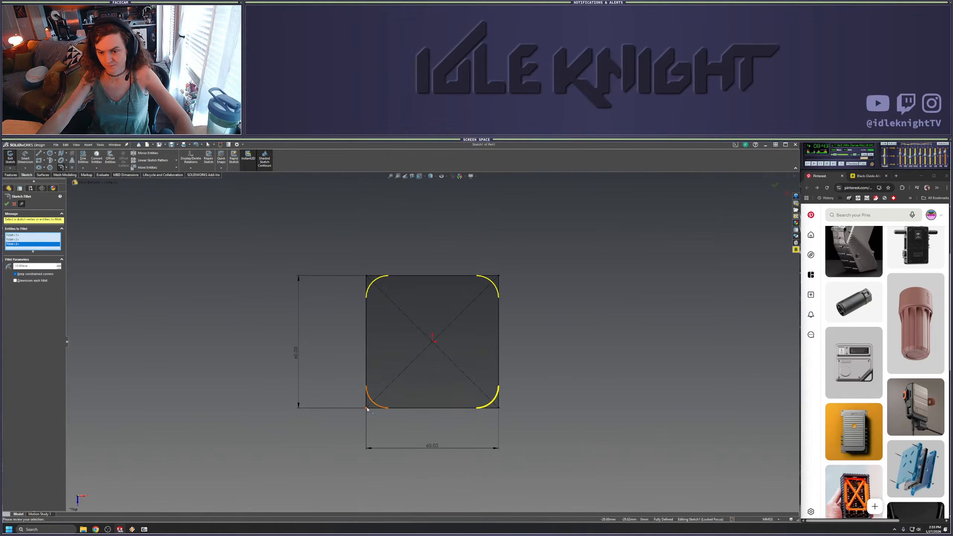
click(365, 407)
text(5)
key(Return)
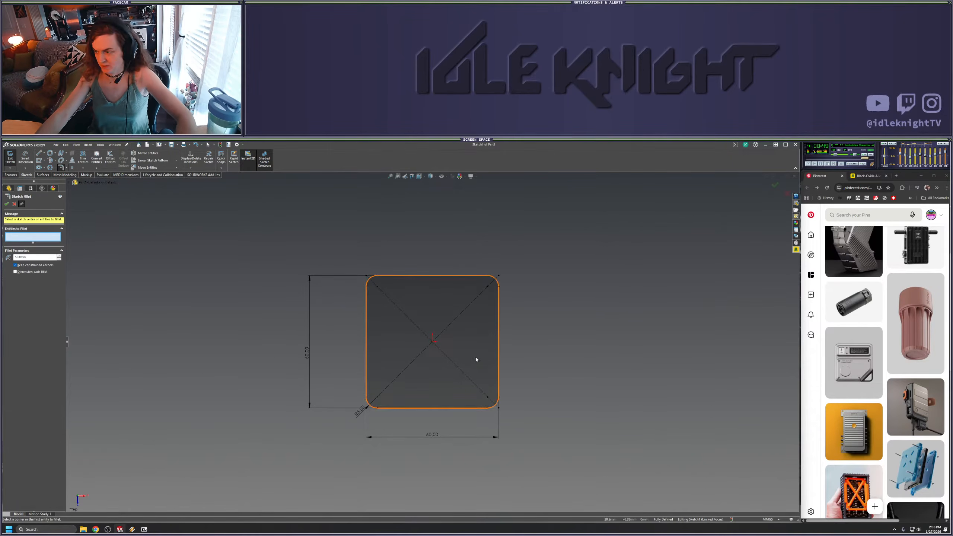
click(369, 280)
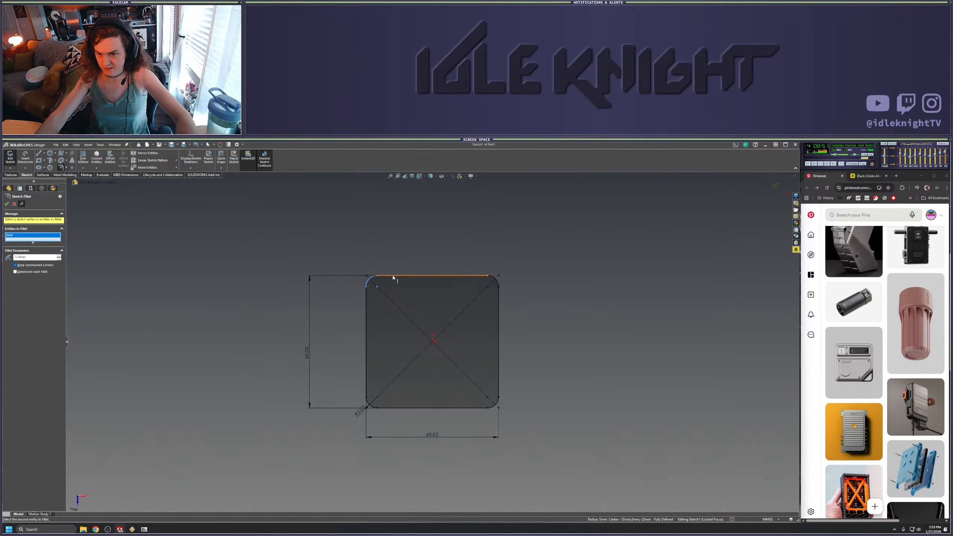
click(392, 277)
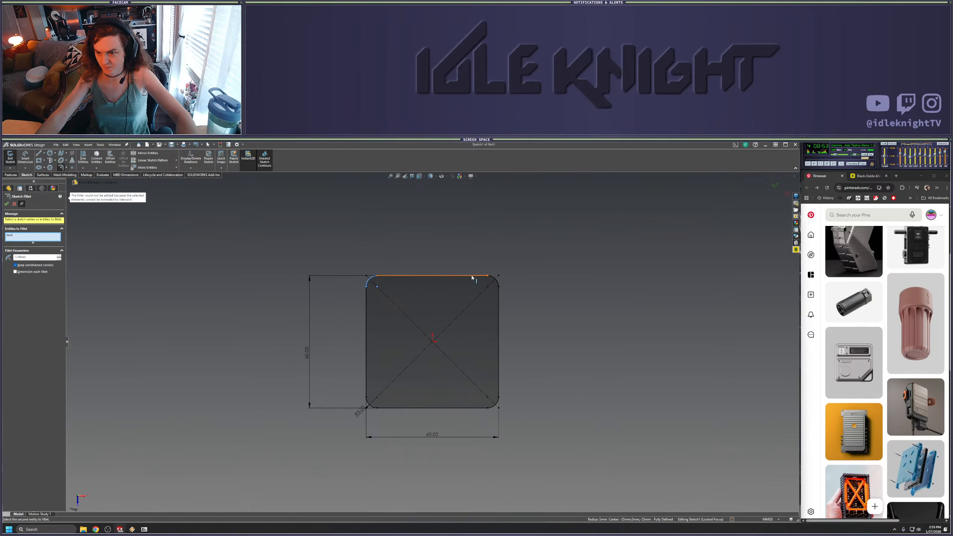
click(15, 205)
click(374, 283)
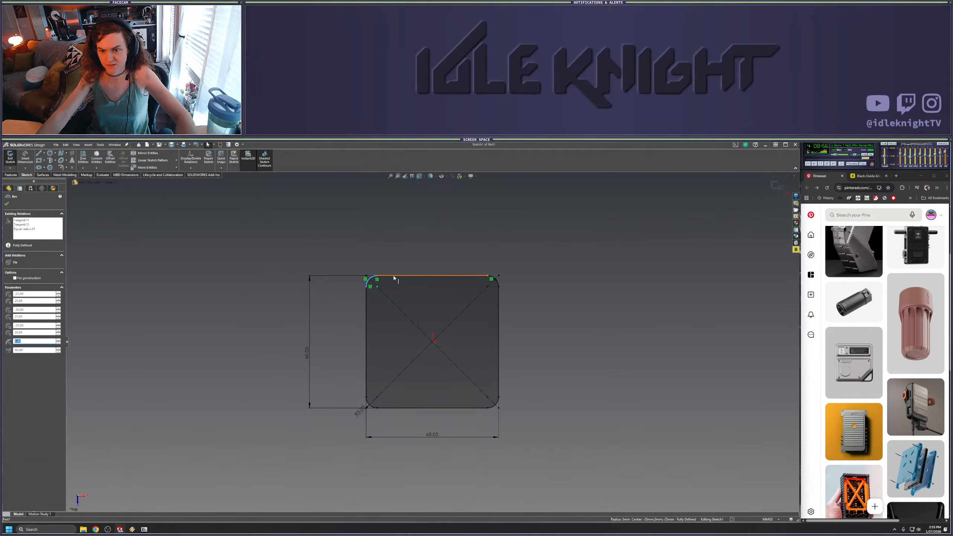
ctrl+click(396, 276)
ctrl+click(497, 283)
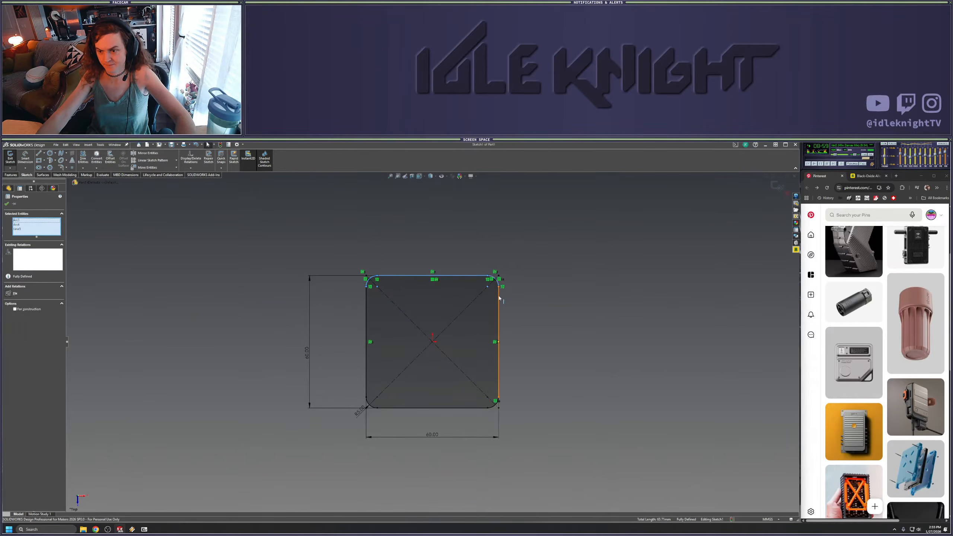
ctrl+click(498, 361)
ctrl+click(493, 405)
ctrl+click(401, 408)
double_click(371, 403)
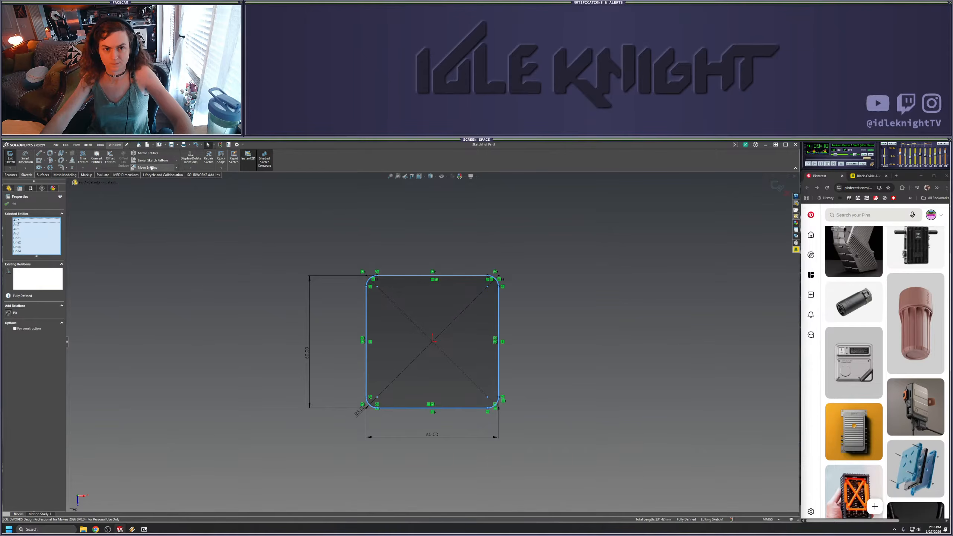
click(171, 255)
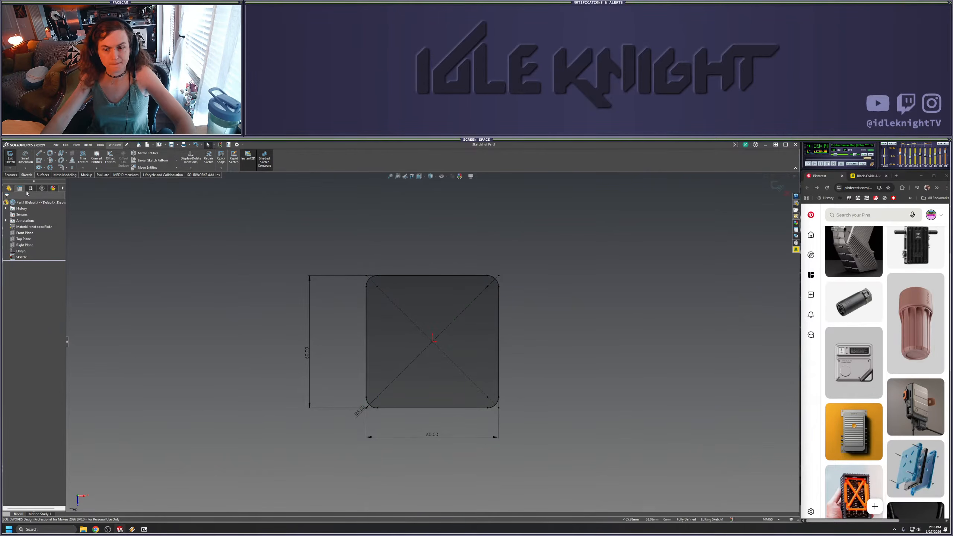
Undo the corner fillets in the square sketch
key(ctrl+z)
click(228, 257)
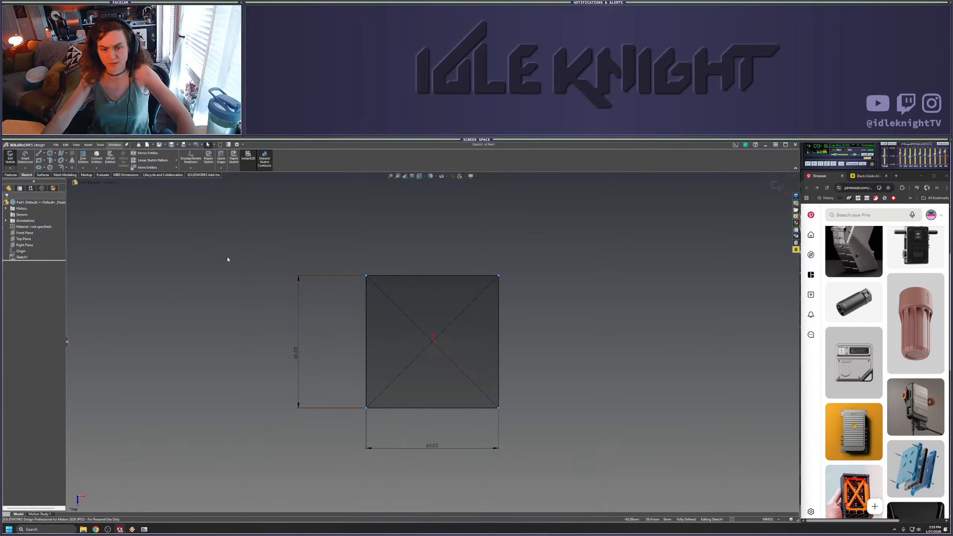
Start a blind Boss Extrude of the 60 mm square sketch from its sketch plane
click(10, 175)
click(13, 157)
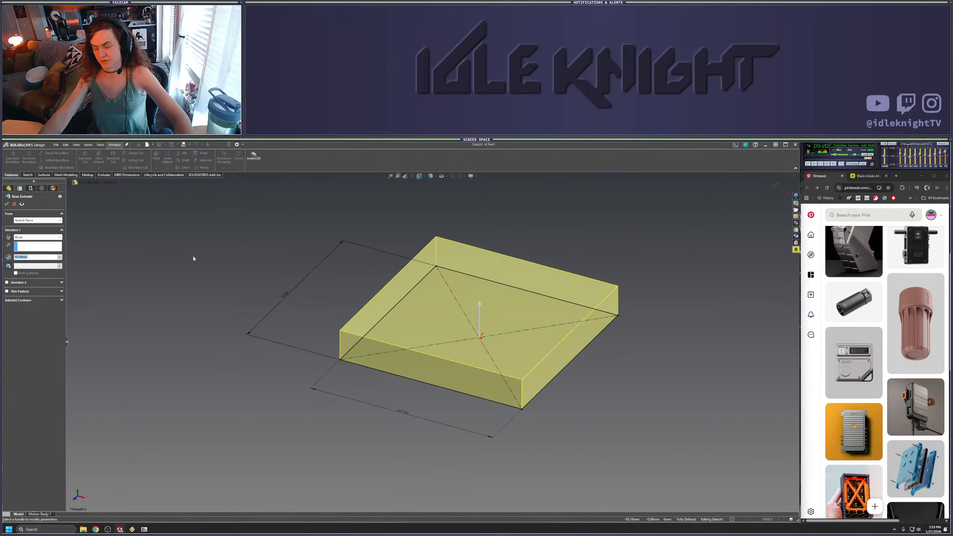
middle_drag(626, 340, 650, 286)
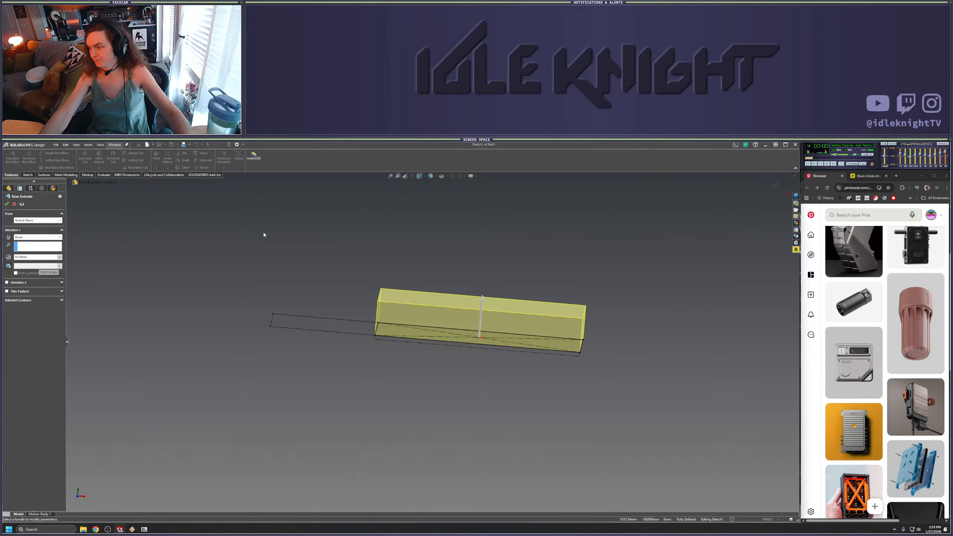
In the Pinterest browser window, open the gray device pin in its own window and view the related angled picture of the device
right_click(847, 365)
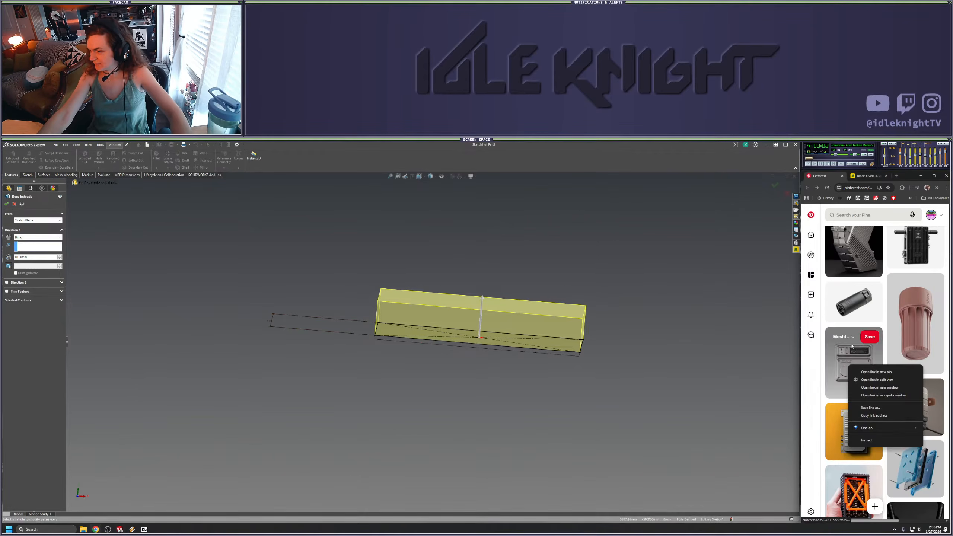
click(863, 372)
drag(846, 175, 366, 227)
drag(489, 222, 698, 344)
drag(617, 349, 580, 224)
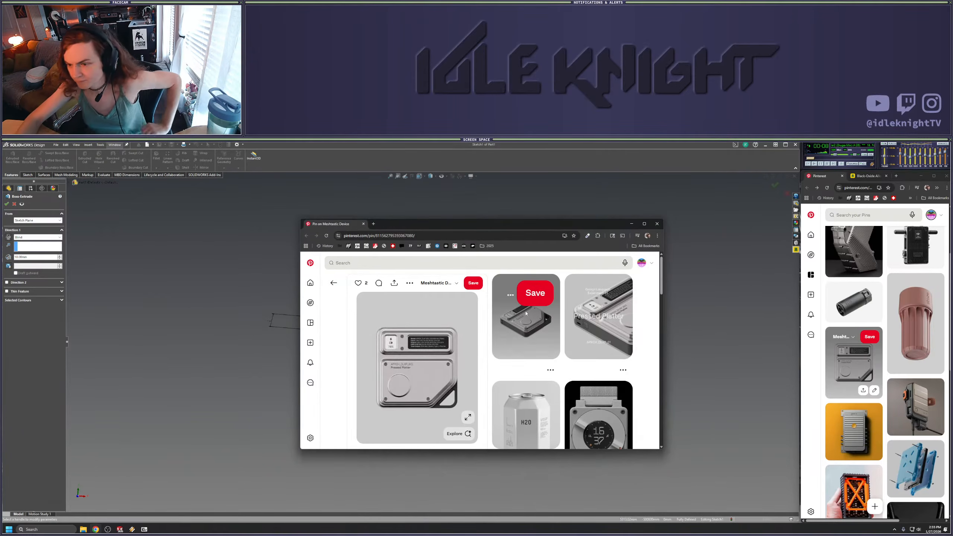
click(523, 342)
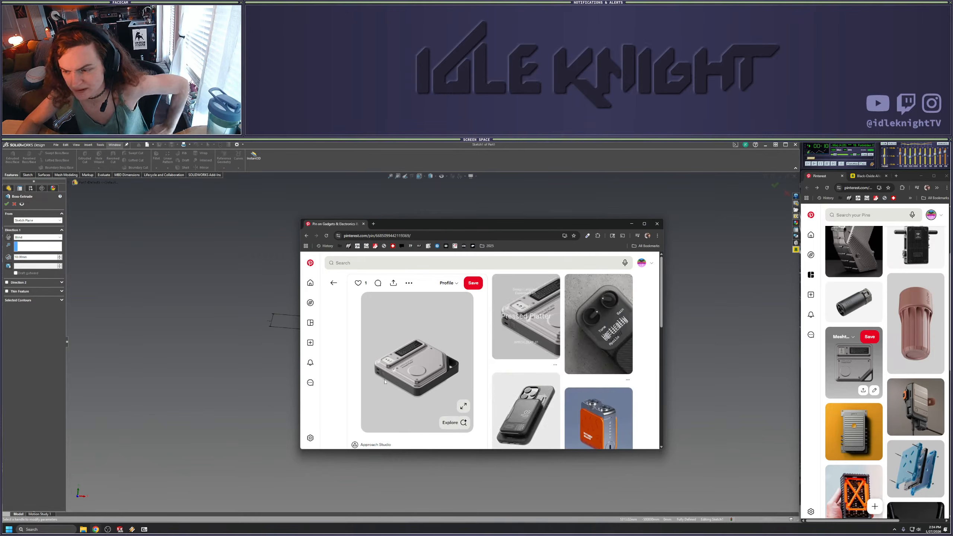
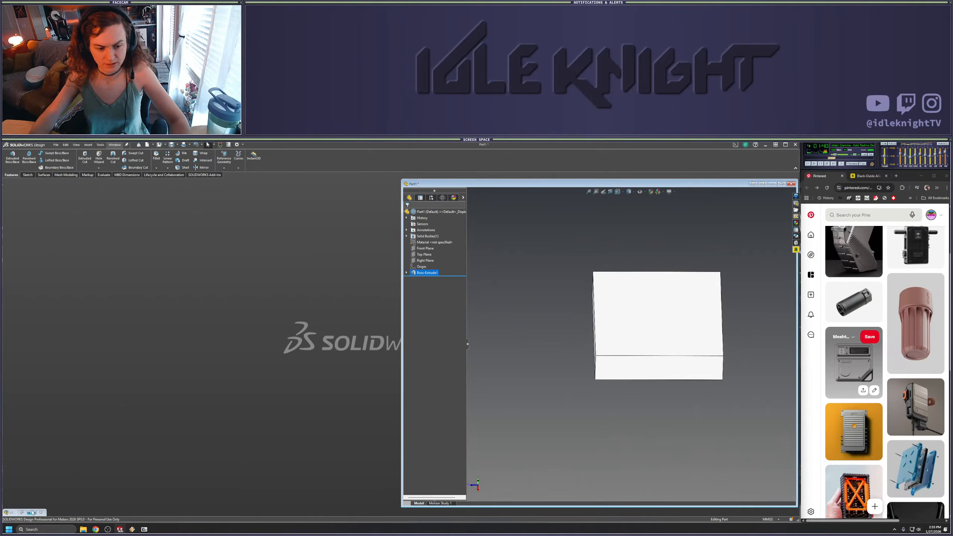
In the Mini_node assembly, edit the enclosure sketch and shift its square outline to surround the whole battery
click(32, 512)
middle_drag(506, 328, 494, 481)
key(space)
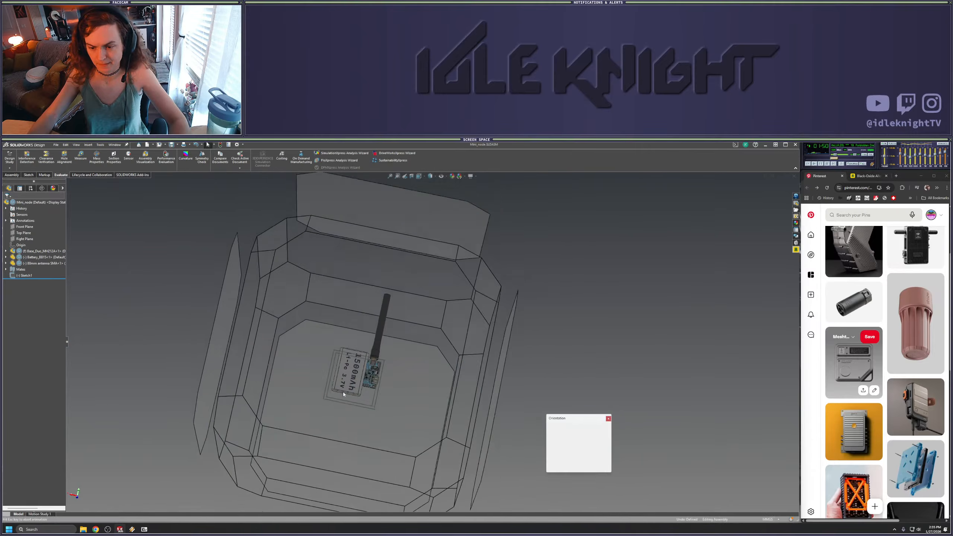
click(330, 392)
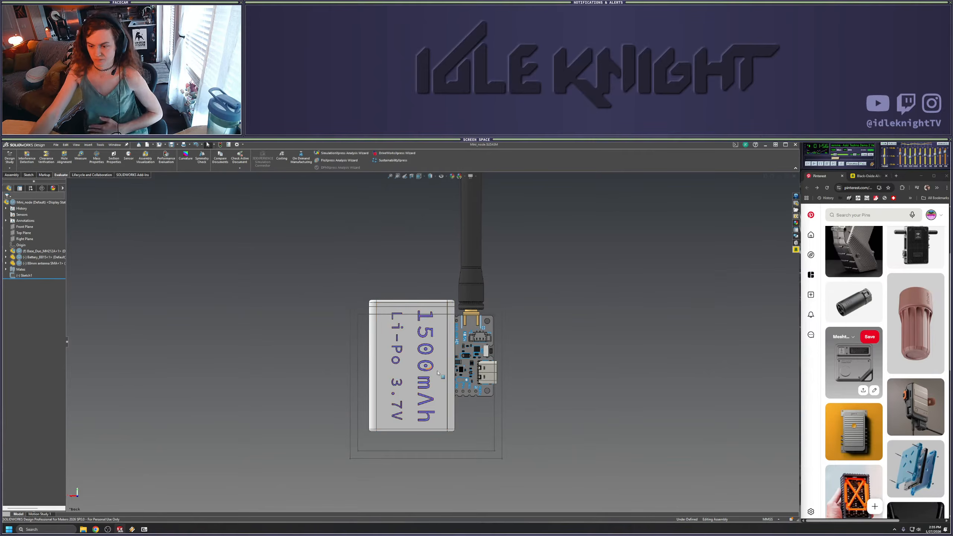
right_click(26, 275)
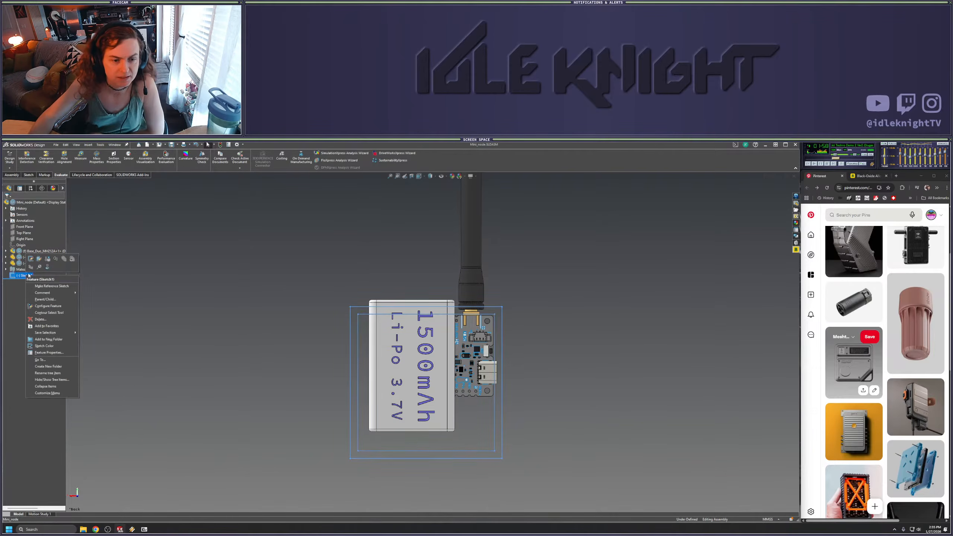
click(37, 268)
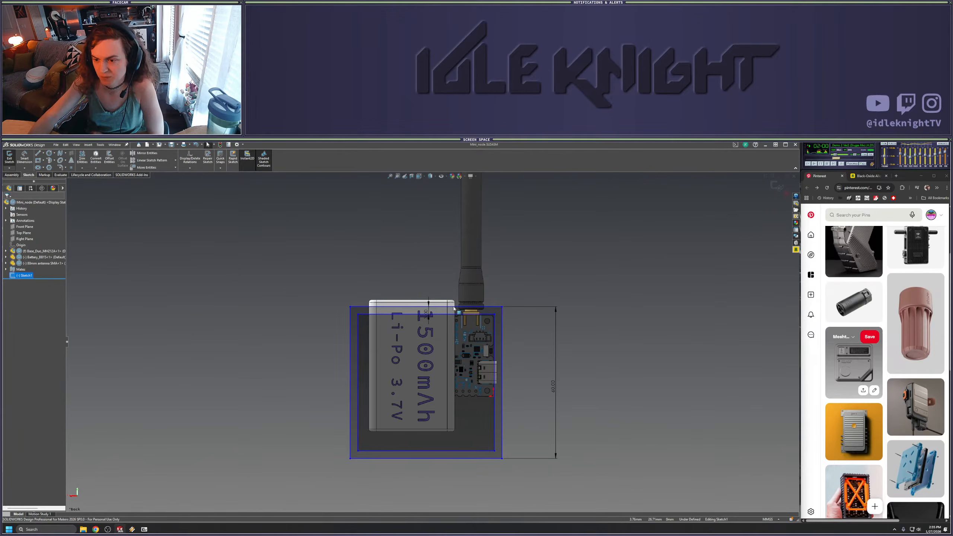
drag(502, 308, 501, 291)
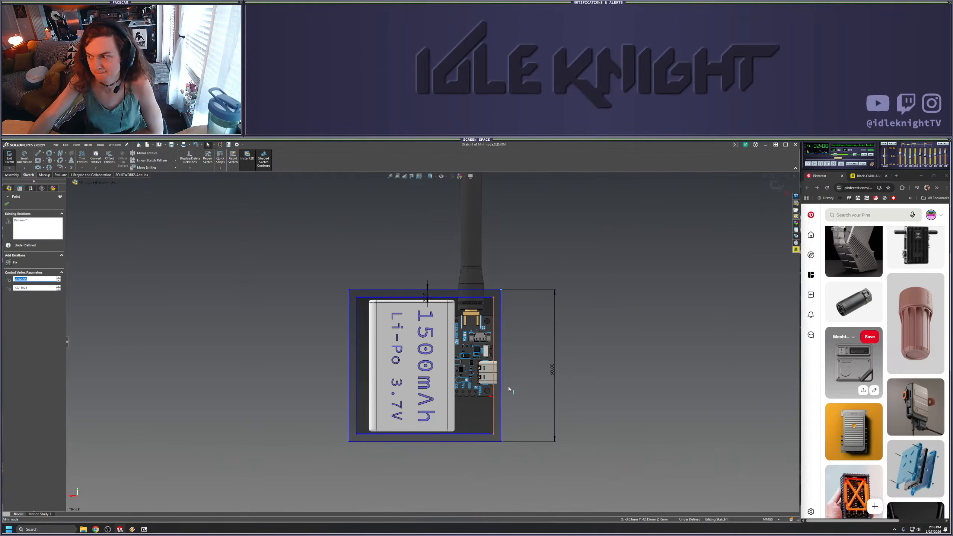
Exit the enclosure sketch and move the battery closer to the Base Duo board and its USB connector
mouse_move(636, 405)
middle_down()
mouse_move(637, 215)
mouse_move(591, 229)
mouse_move(484, 295)
mouse_move(468, 285)
mouse_move(457, 296)
middle_up()
key(space)
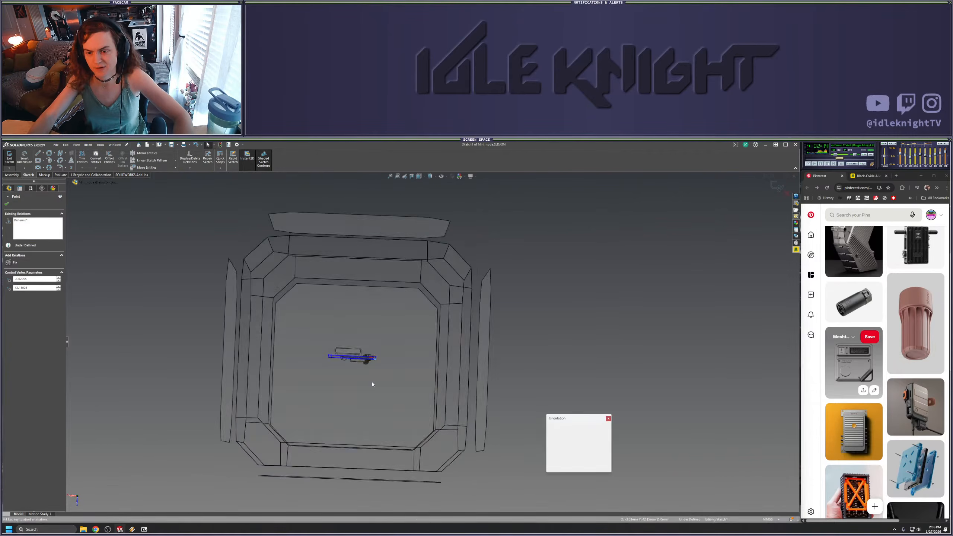
click(372, 381)
key(Escape)
scroll(468, 359, down, 5)
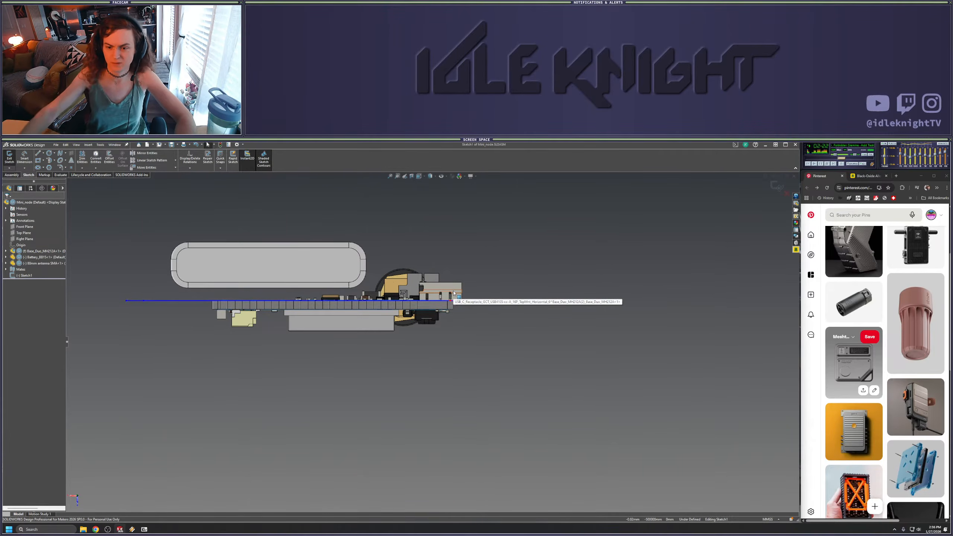
click(309, 278)
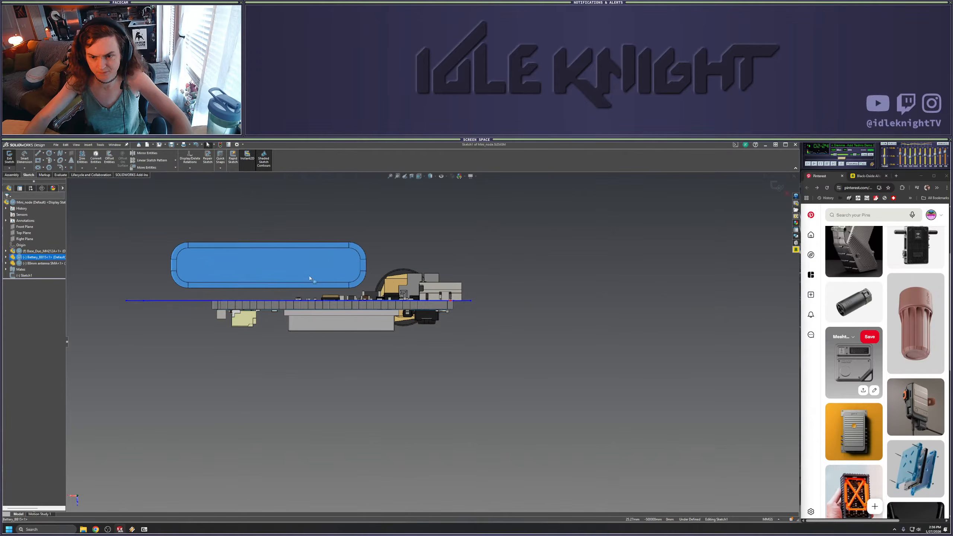
click(775, 185)
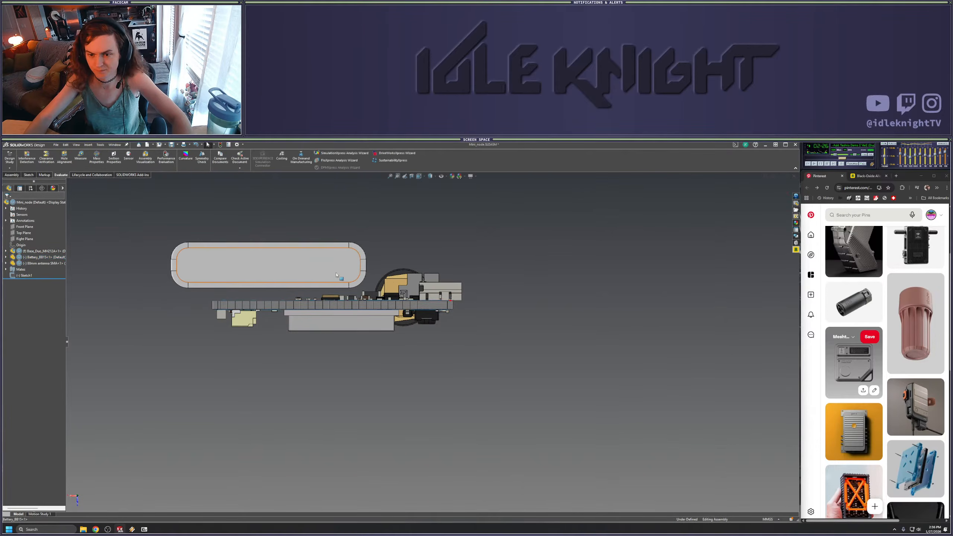
drag(334, 280, 342, 281)
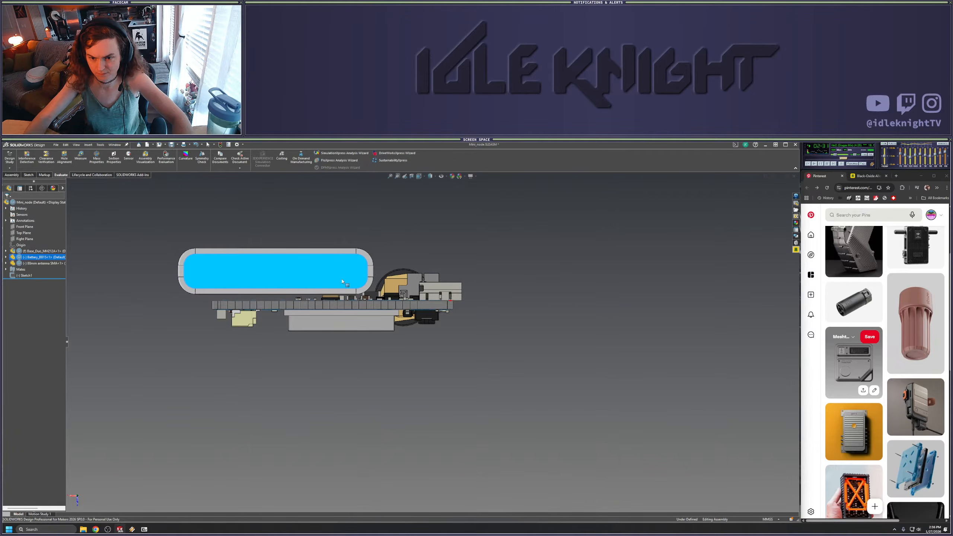
click(444, 220)
Fine-position the battery just above the components of the Base Duo board
mouse_move(436, 247)
middle_down()
mouse_move(382, 277)
mouse_move(438, 242)
middle_up()
key(space)
click(393, 349)
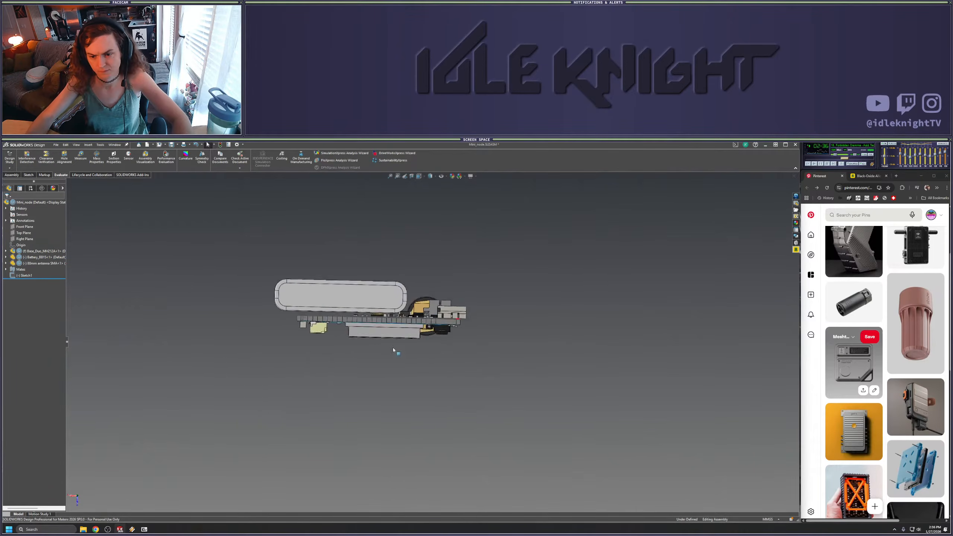
click(462, 337)
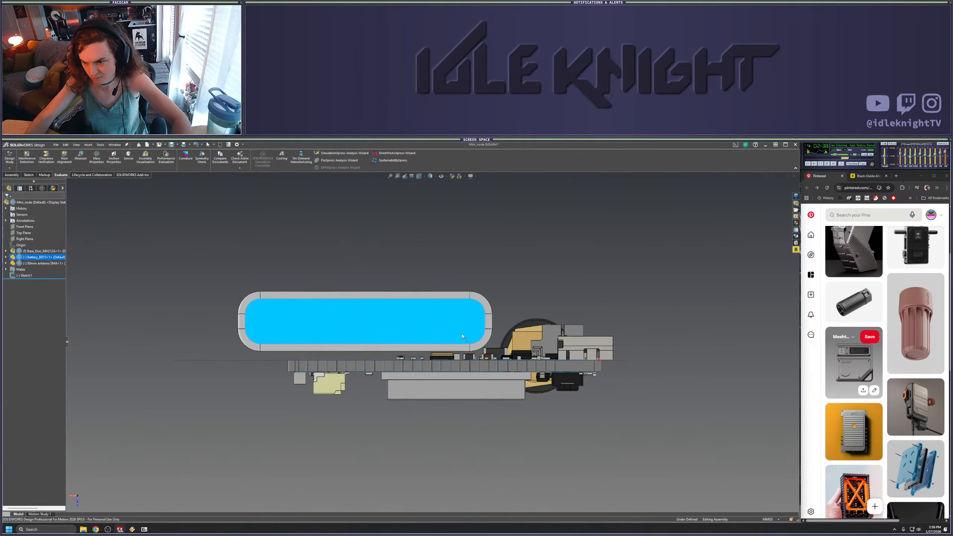
drag(462, 337, 466, 337)
click(511, 275)
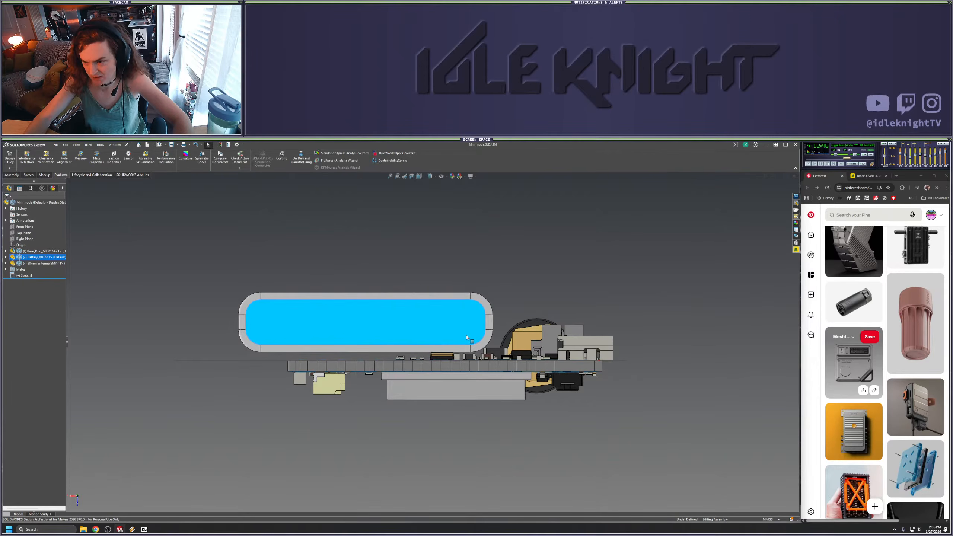
Measure the overall stack height from the battery's top edge to the bottom edge of the module under the Base Duo board
click(526, 280)
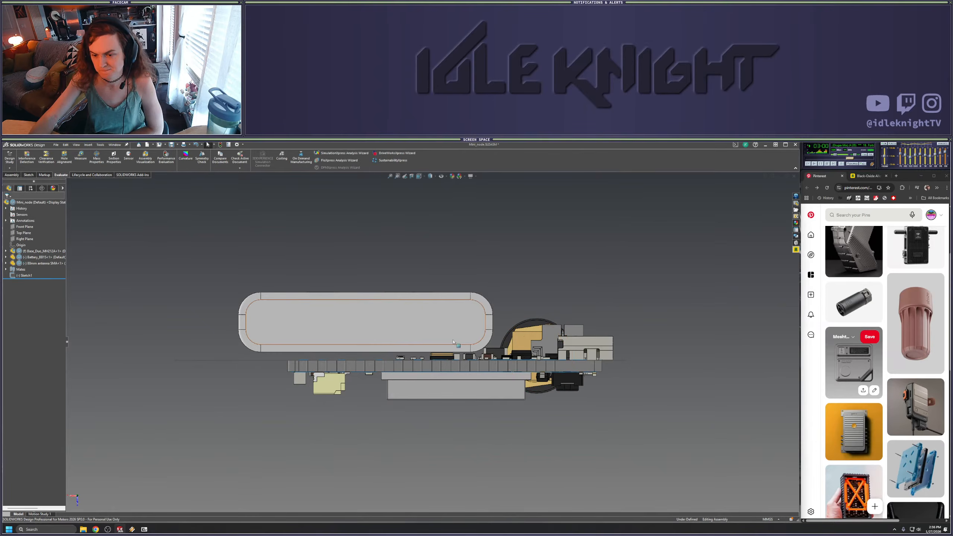
click(80, 155)
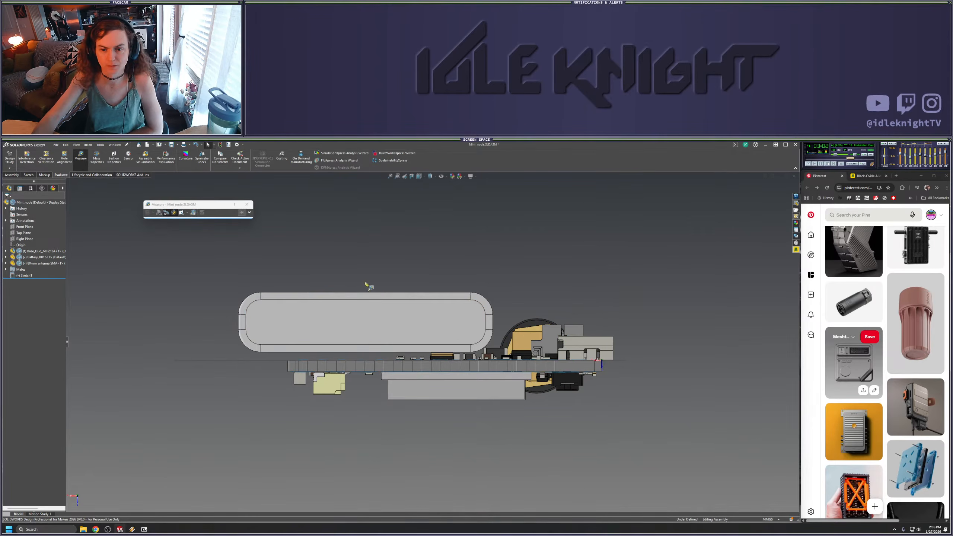
click(385, 297)
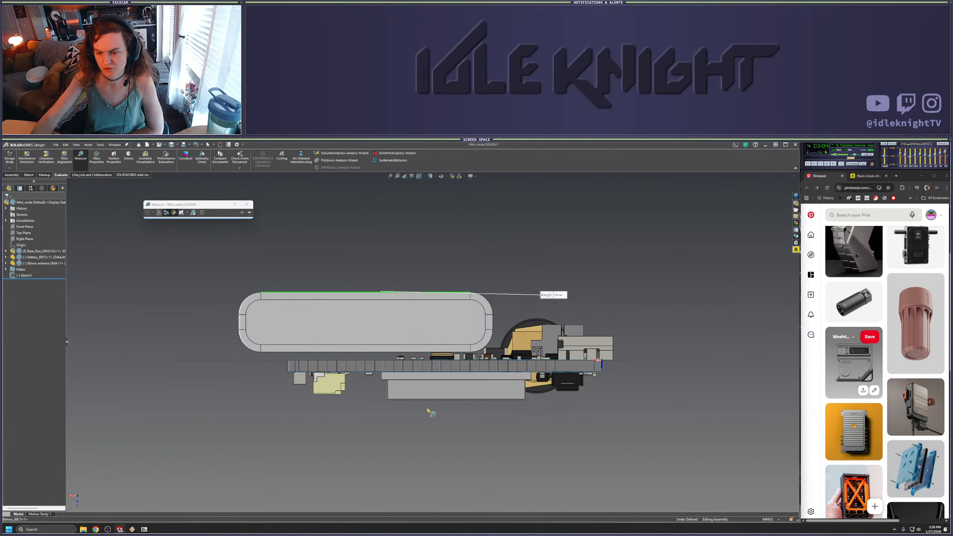
scroll(430, 404, down, 8)
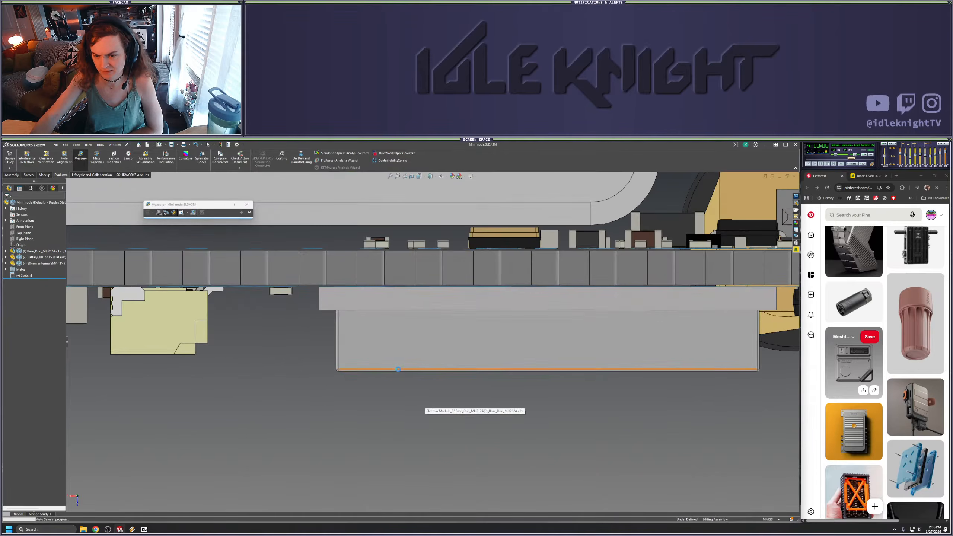
click(398, 372)
scroll(400, 375, up, 8)
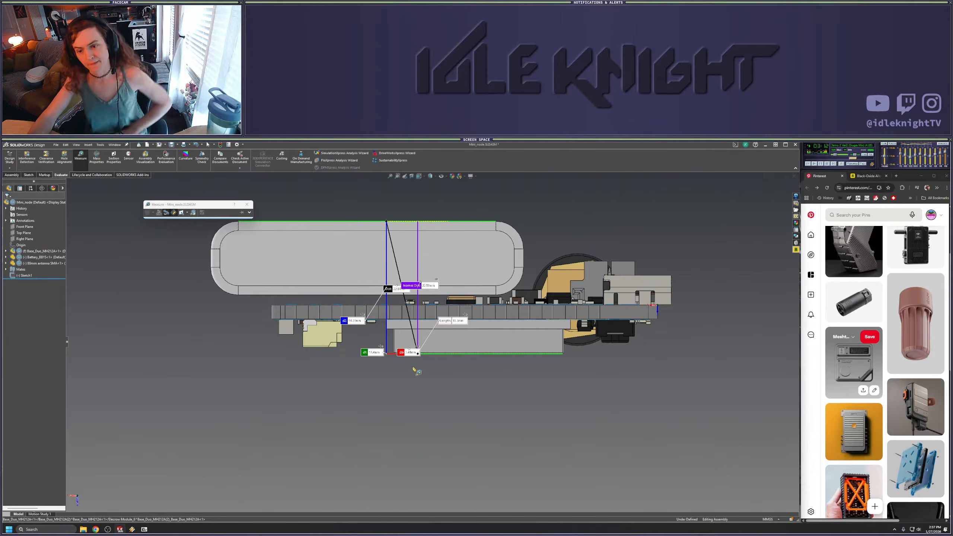
scroll(430, 340, up, 3)
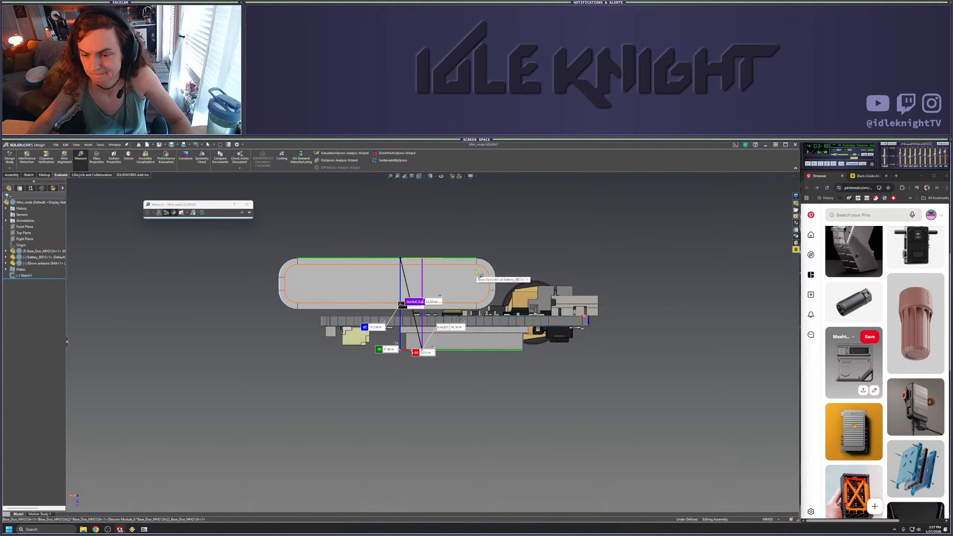
key(Escape)
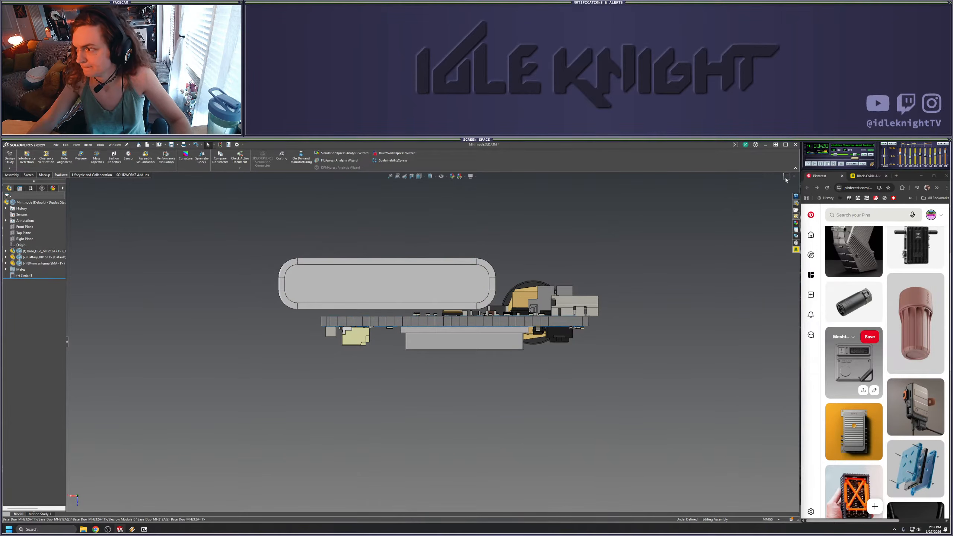
Switch to the Part1 block and change its base extrusion to Mid Plane with a depth of 12 mm
click(785, 179)
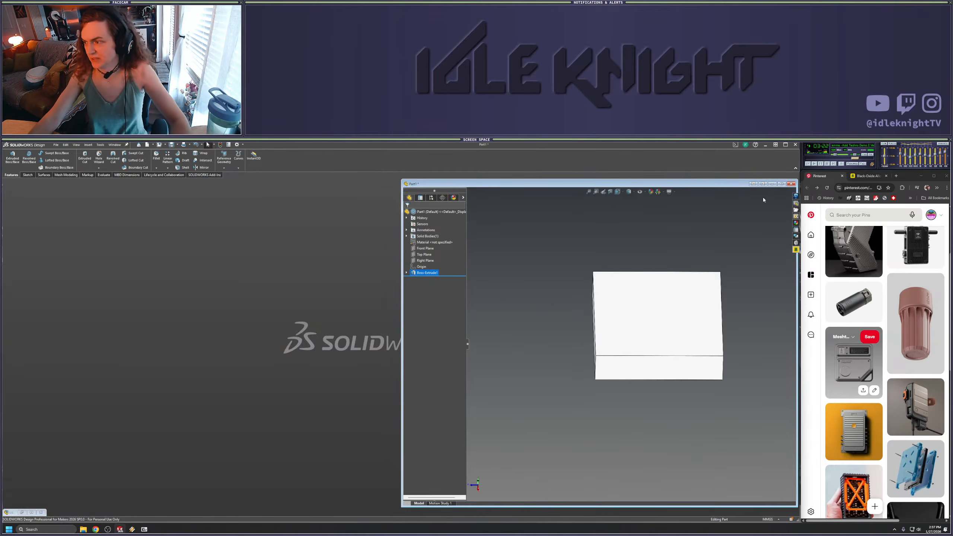
click(781, 184)
right_click(24, 264)
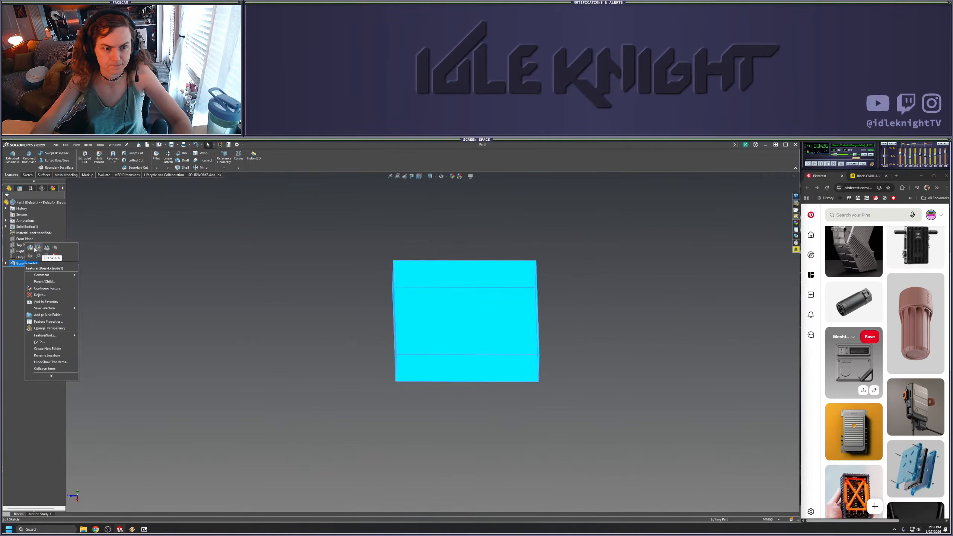
click(38, 248)
click(25, 238)
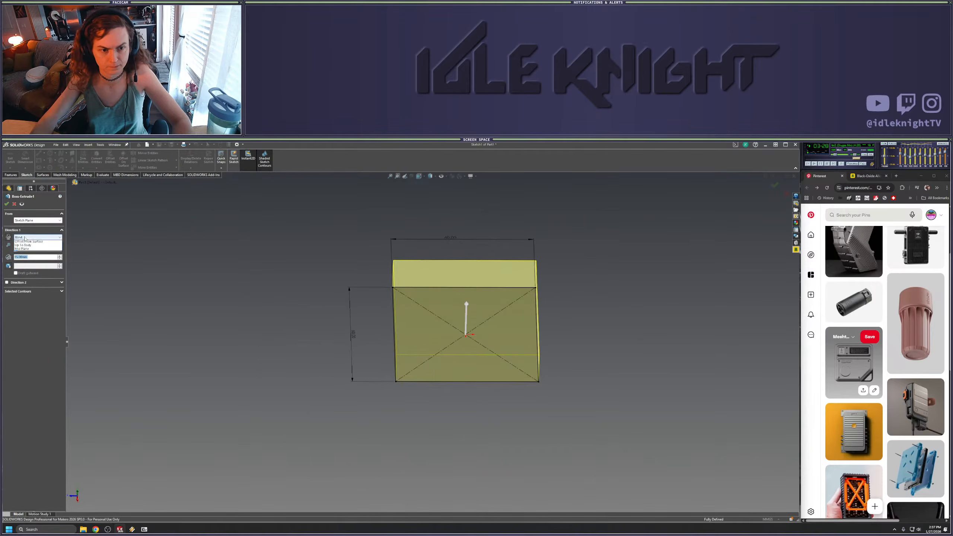
click(22, 249)
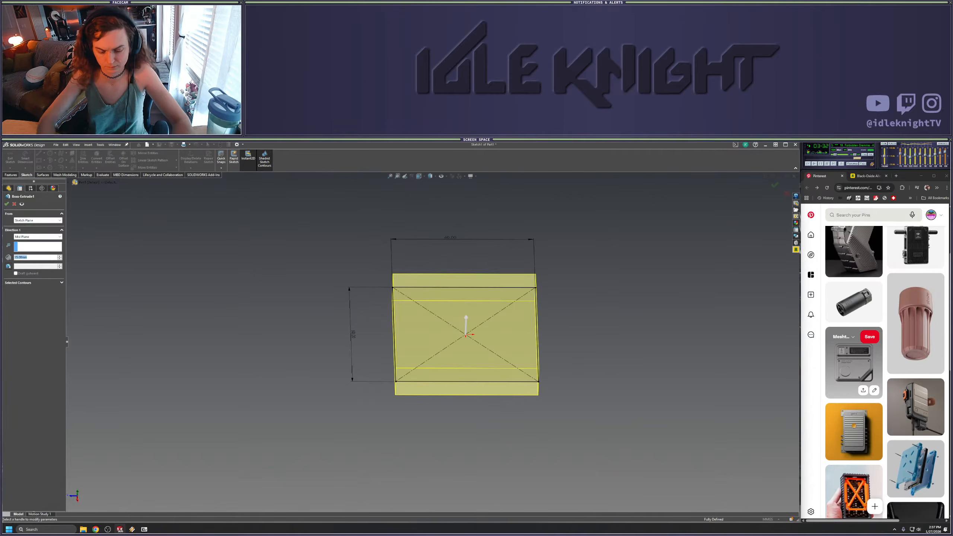
text(12)
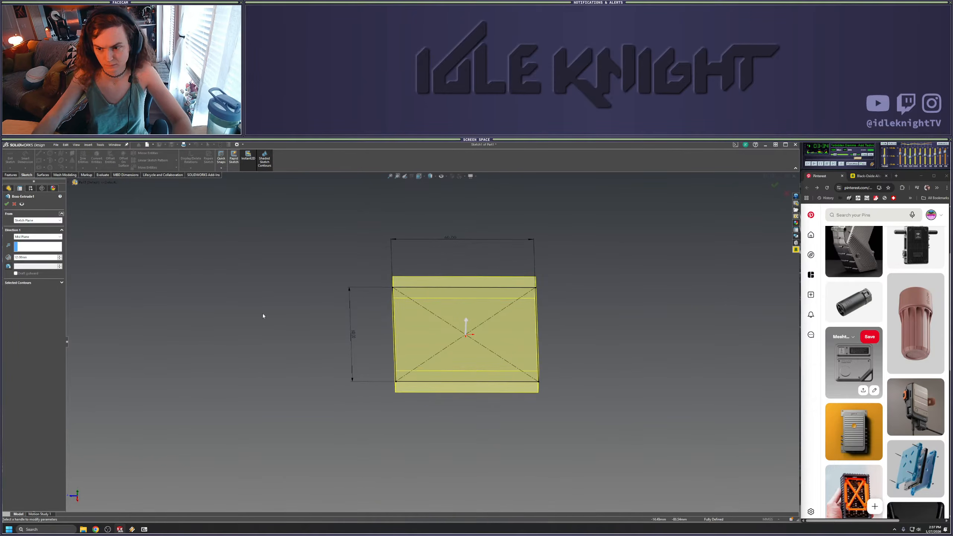
key(Return)
middle_drag(261, 312, 326, 284)
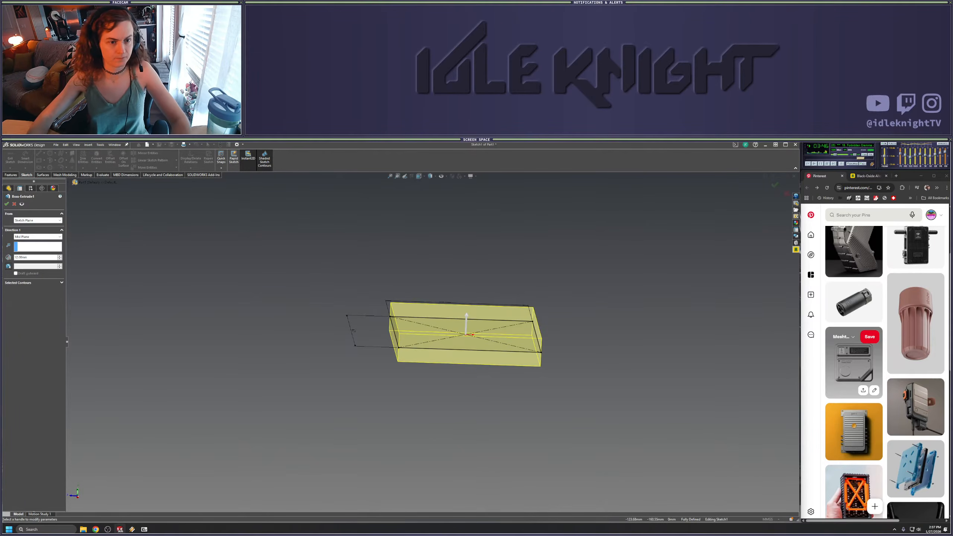
click(6, 203)
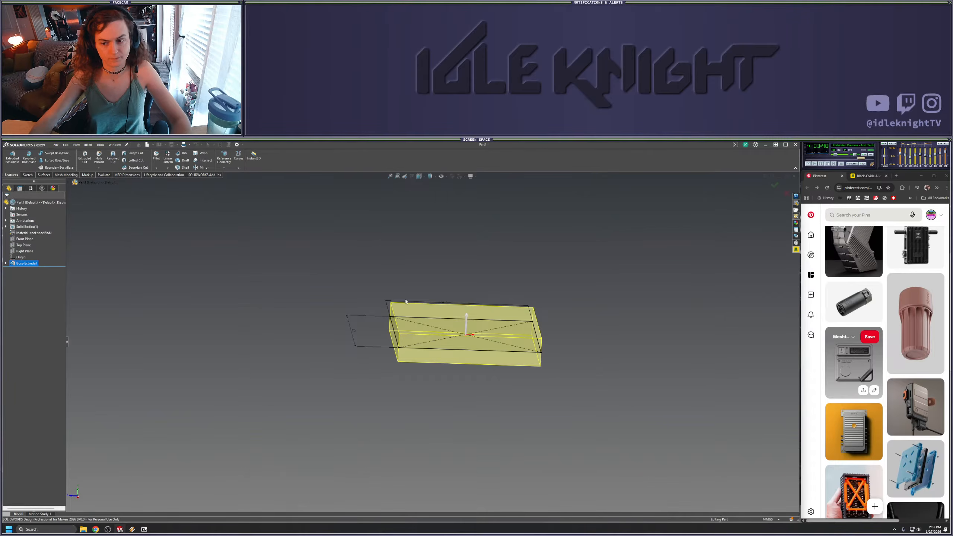
Fillet the block's four corner edges that run through its thickness with a 5 mm radius
mouse_move(453, 380)
middle_down()
mouse_move(542, 373)
mouse_move(576, 478)
middle_up()
key(space)
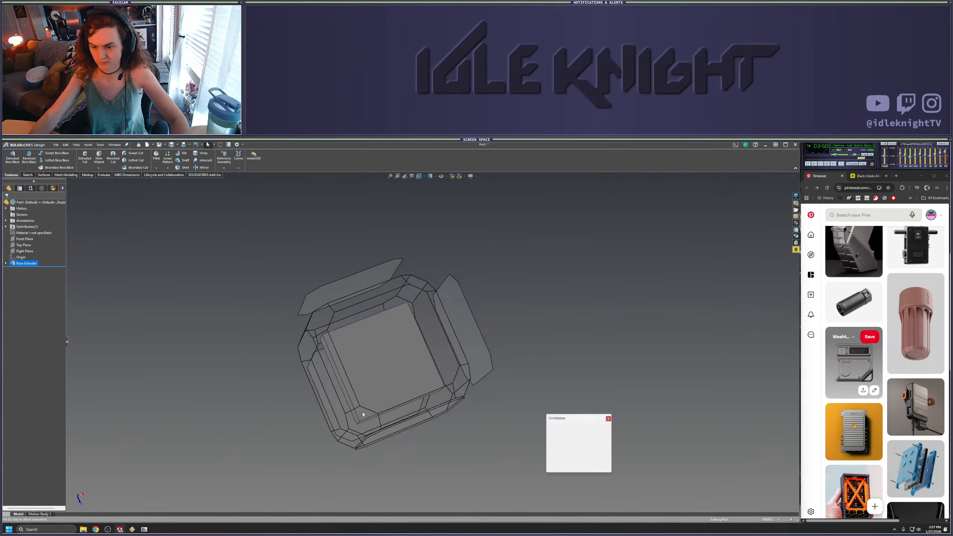
click(335, 394)
click(594, 375)
key(z)
key(z)
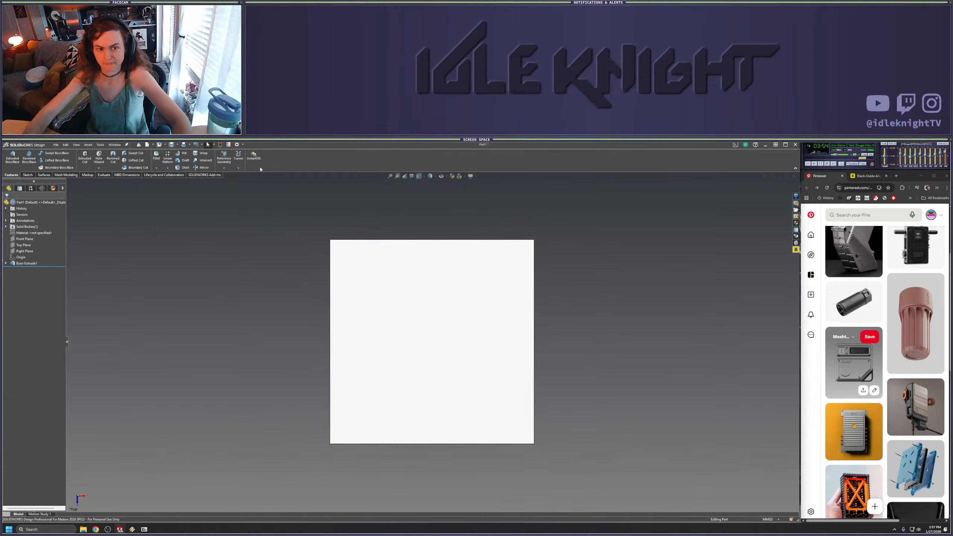
middle_drag(257, 264, 229, 208)
click(156, 157)
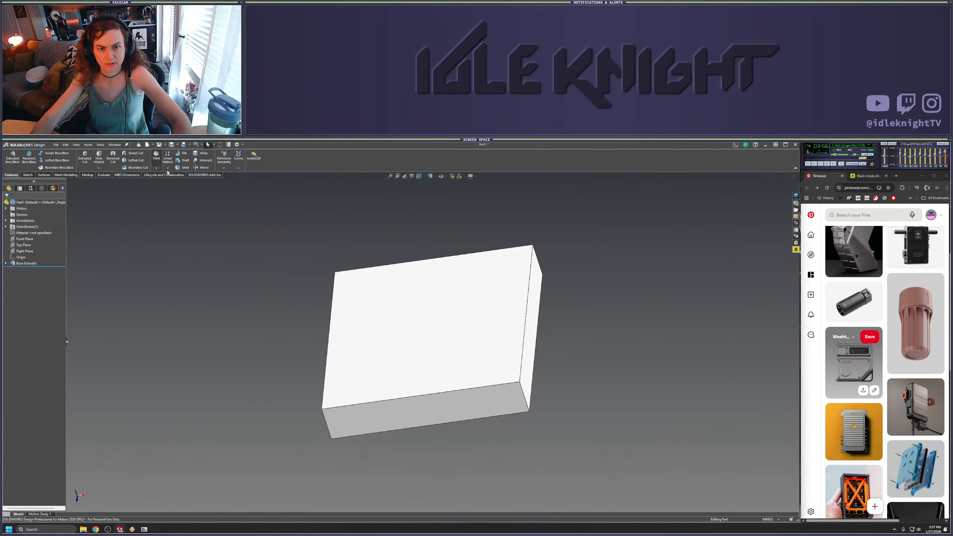
click(327, 427)
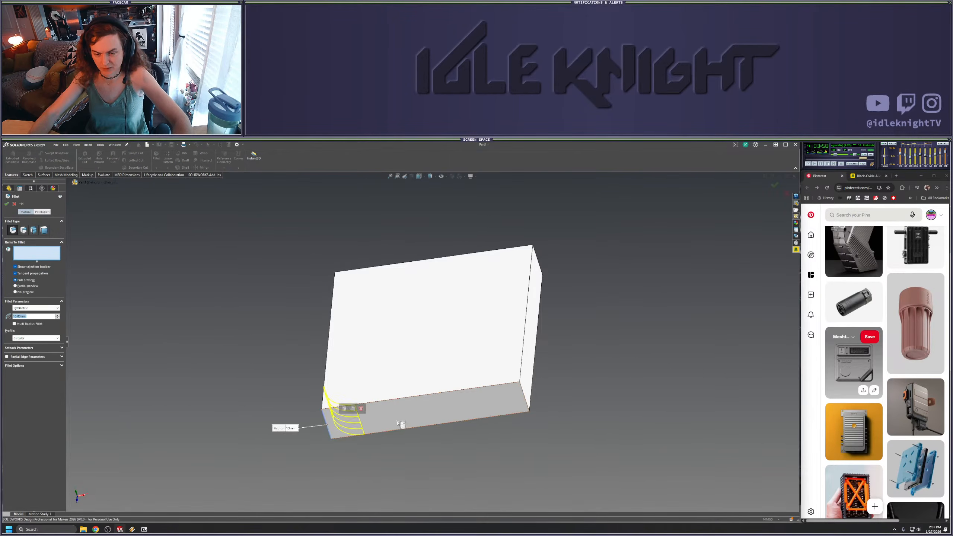
click(525, 398)
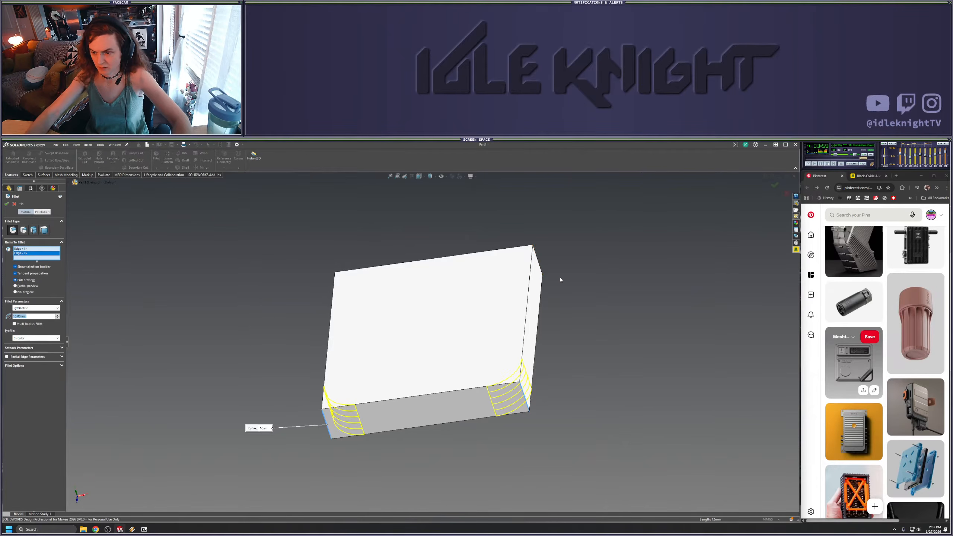
click(537, 263)
click(339, 282)
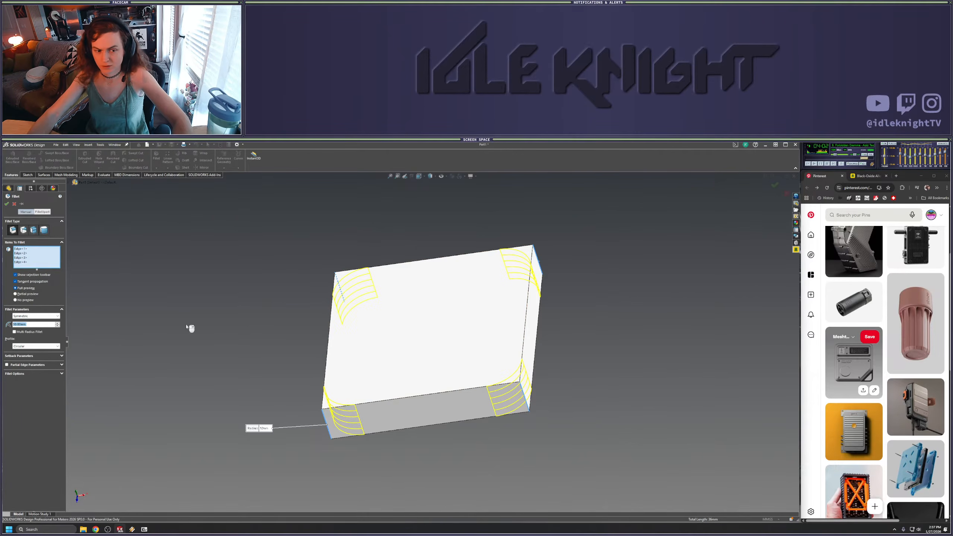
text(5)
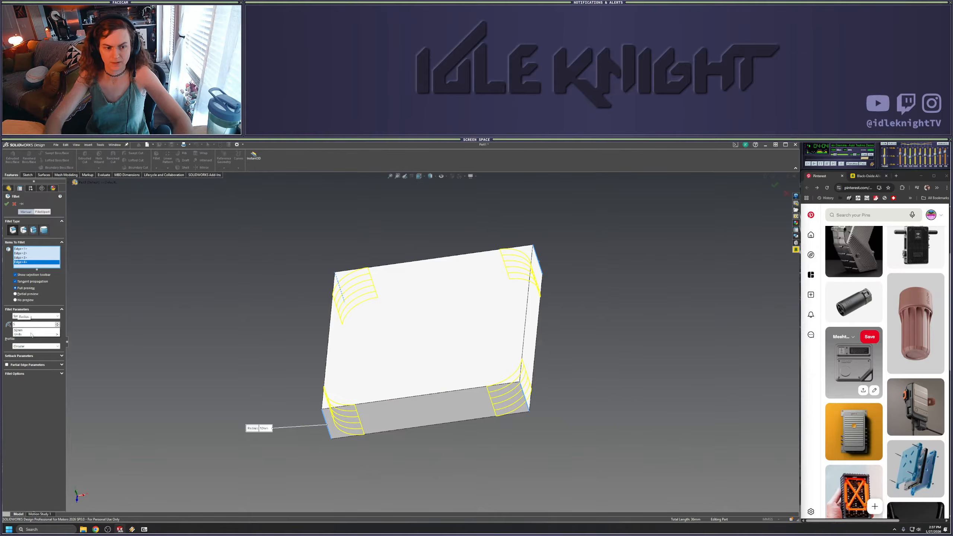
key(Return)
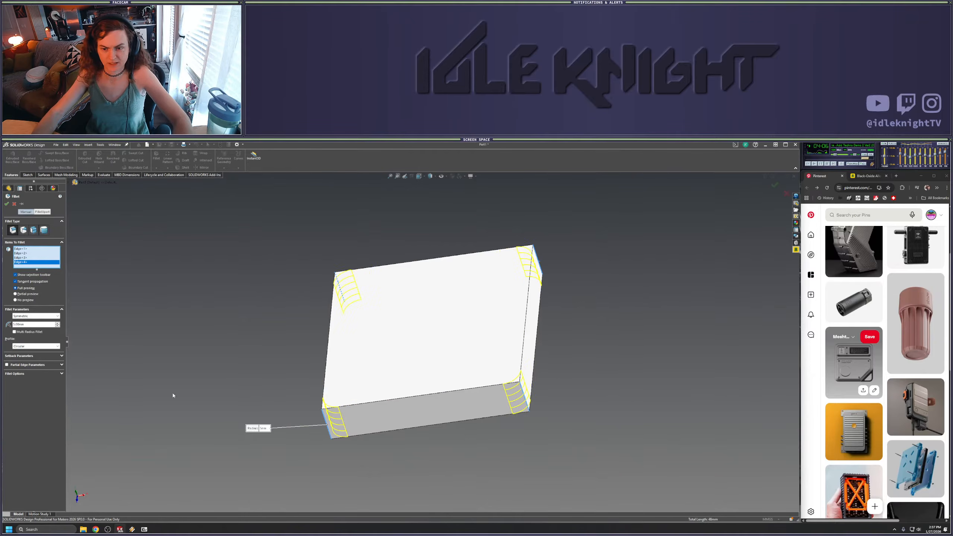
key(ctrl+5)
key(space)
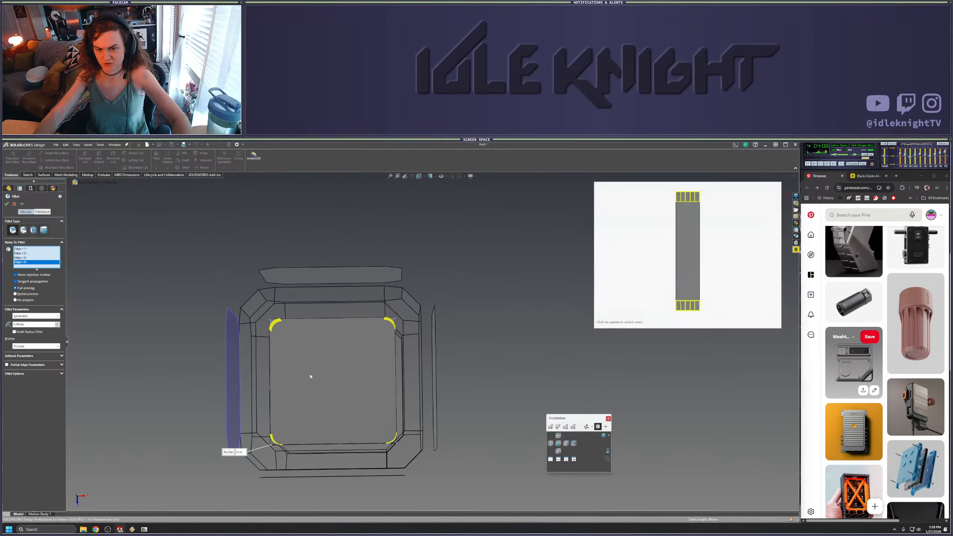
click(311, 376)
click(6, 204)
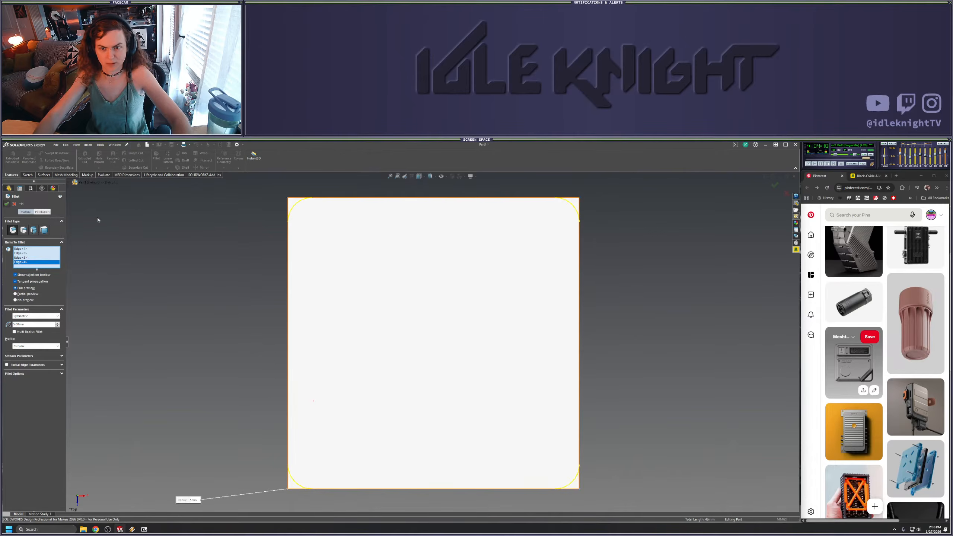
Start a sketch on the Top Plane and convert the block's rounded-square outline into sketch entities
scroll(432, 342, up, 2)
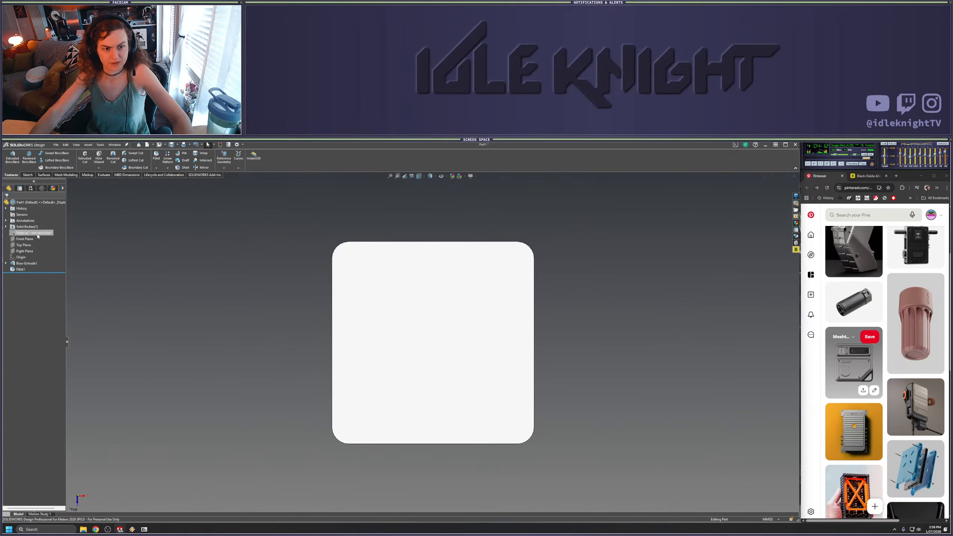
click(23, 245)
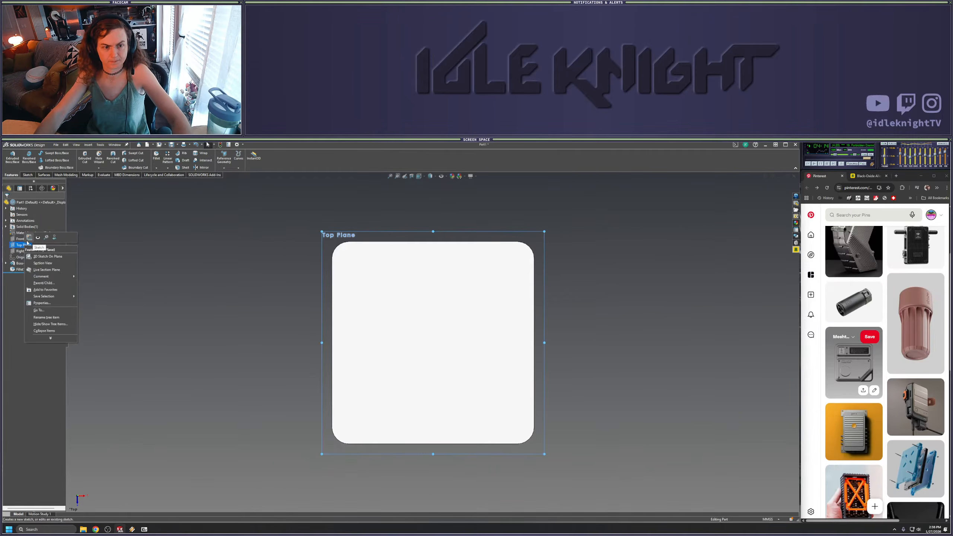
click(29, 242)
click(395, 347)
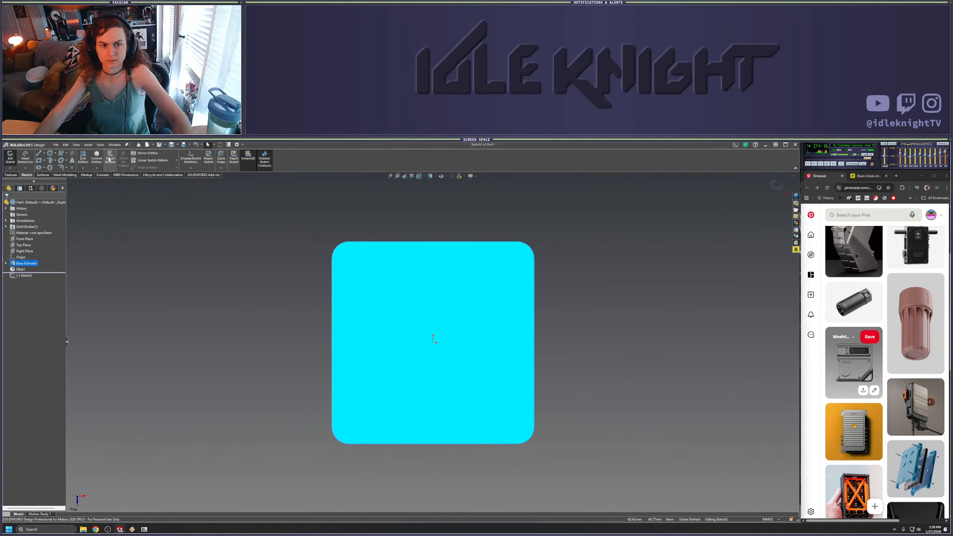
click(97, 156)
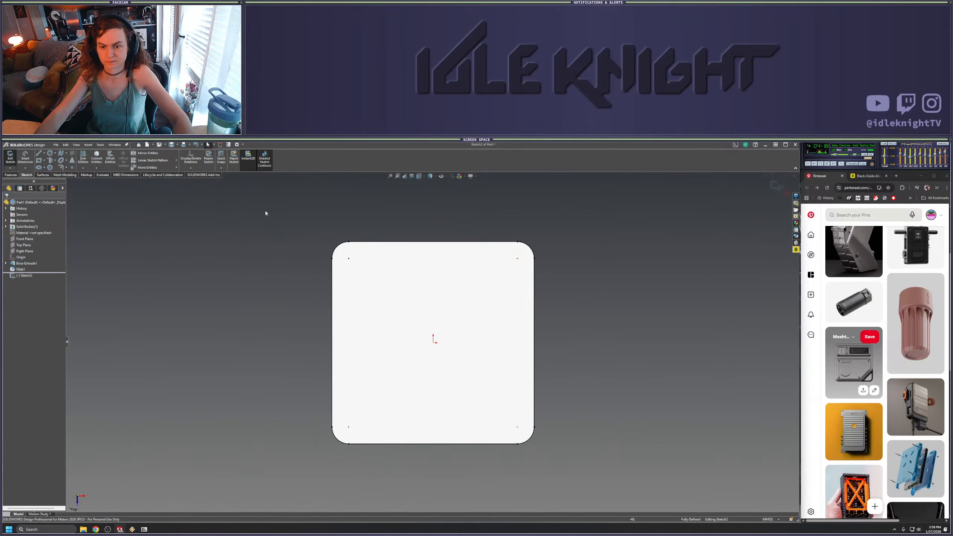
Set up an offset of the whole converted outline, 3 mm outward
drag(265, 213, 628, 490)
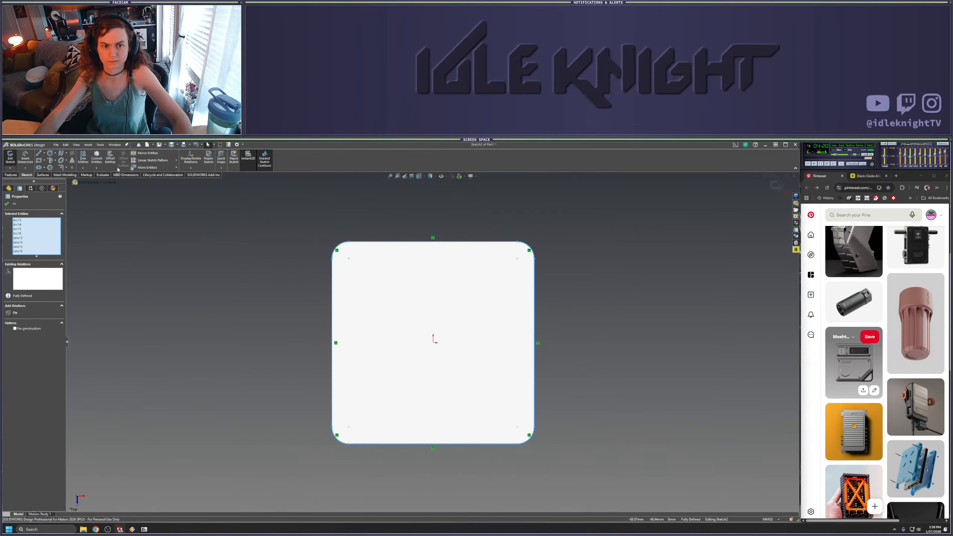
click(109, 158)
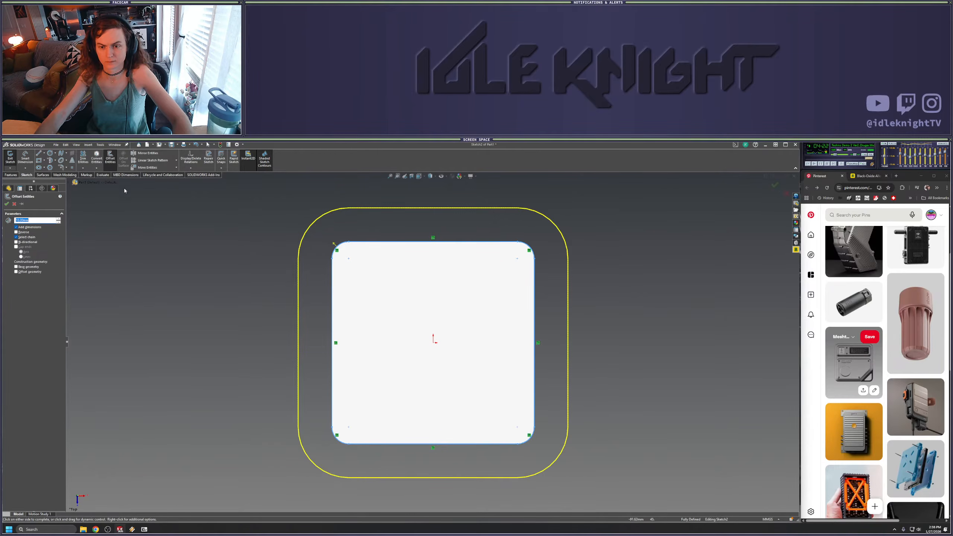
text(3)
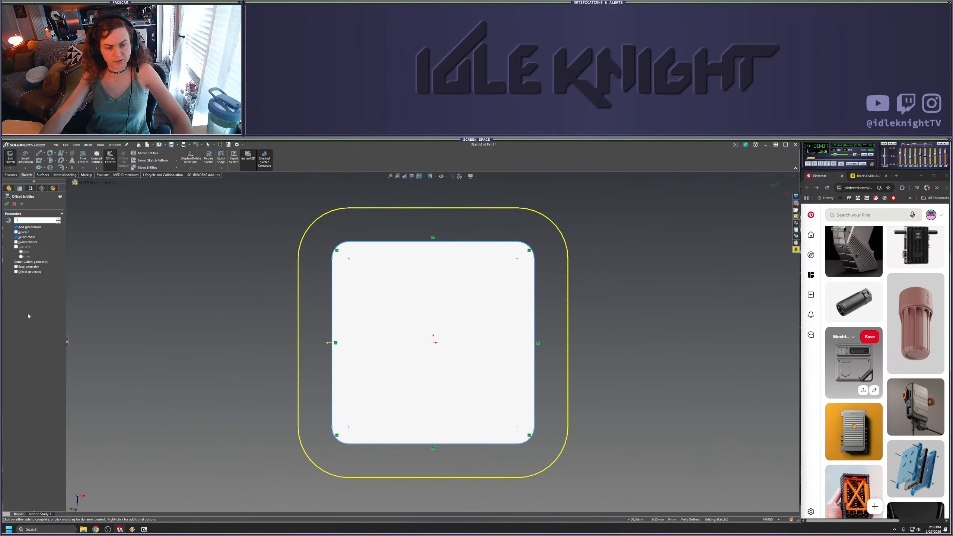
key(Return)
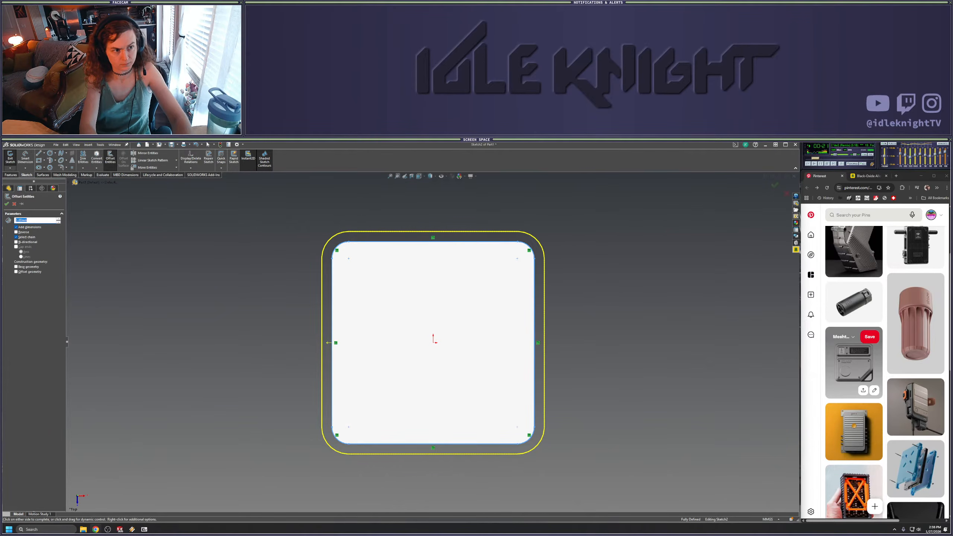
Switch to the Google search window on 3D-printed wall thickness and read the AI overview and the Reddit recommendations
drag(1, 205, 585, 225)
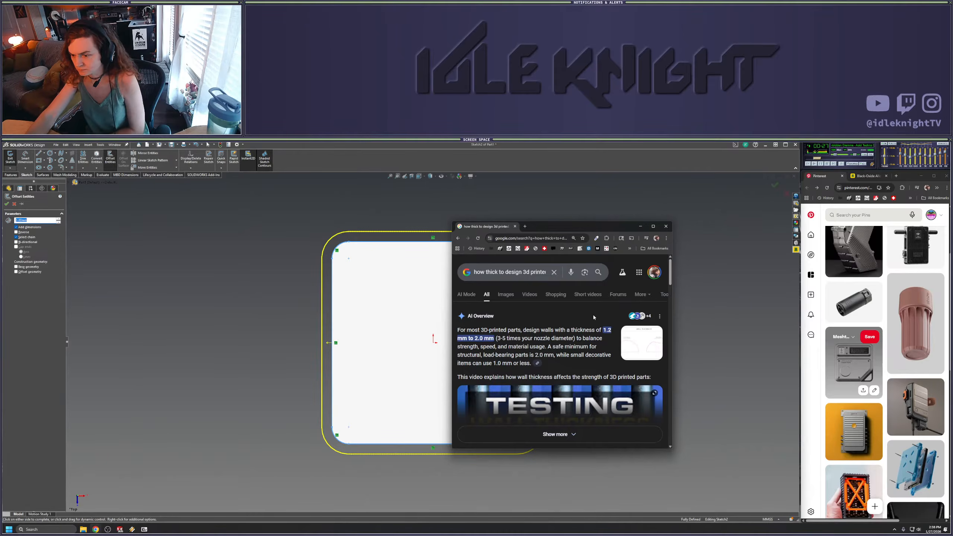
scroll(592, 316, down, 3)
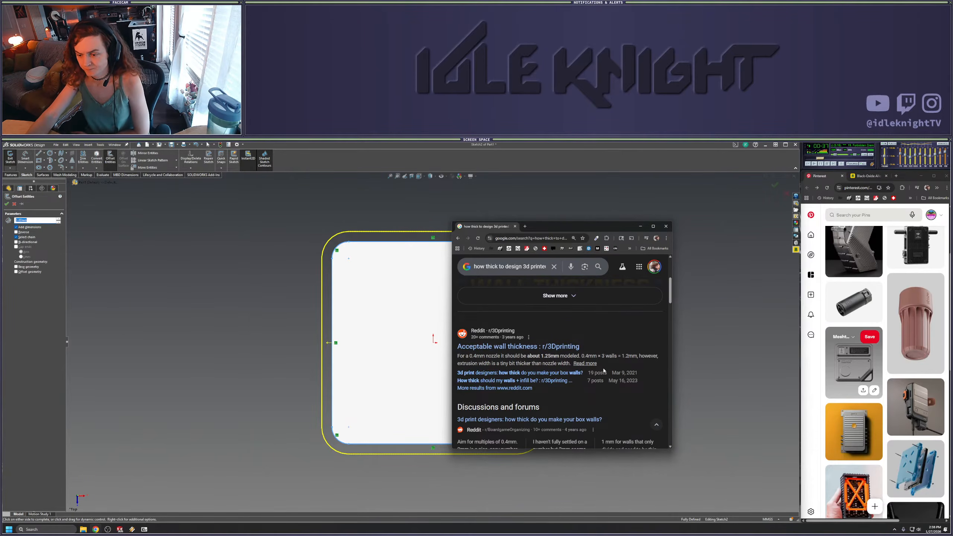
scroll(601, 362, down, 2)
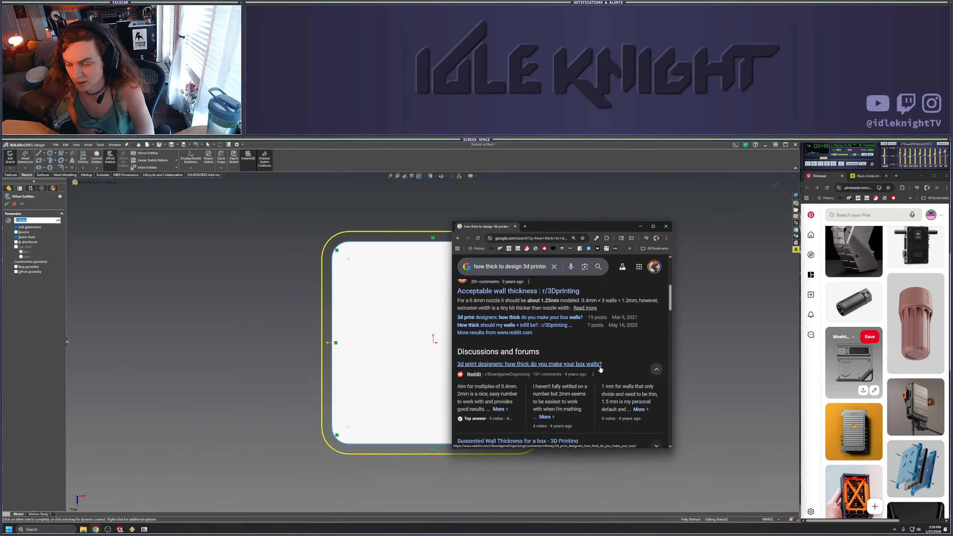
Read through the Google results on 3D-printed wall thickness, comparing the AI overview, the Reddit answers and the manufacturer guides
scroll(588, 376, up, 1)
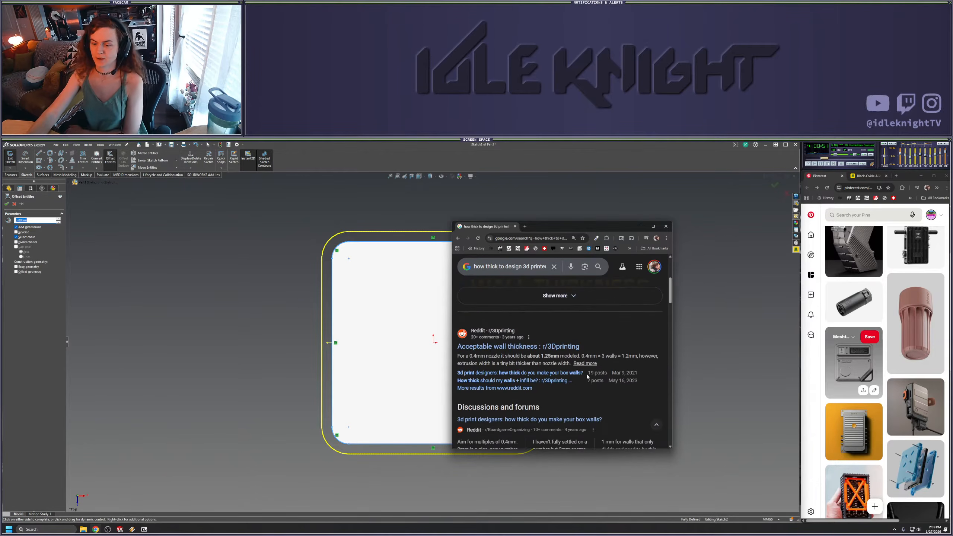
scroll(527, 353, up, 3)
scroll(565, 348, down, 4)
scroll(564, 348, up, 4)
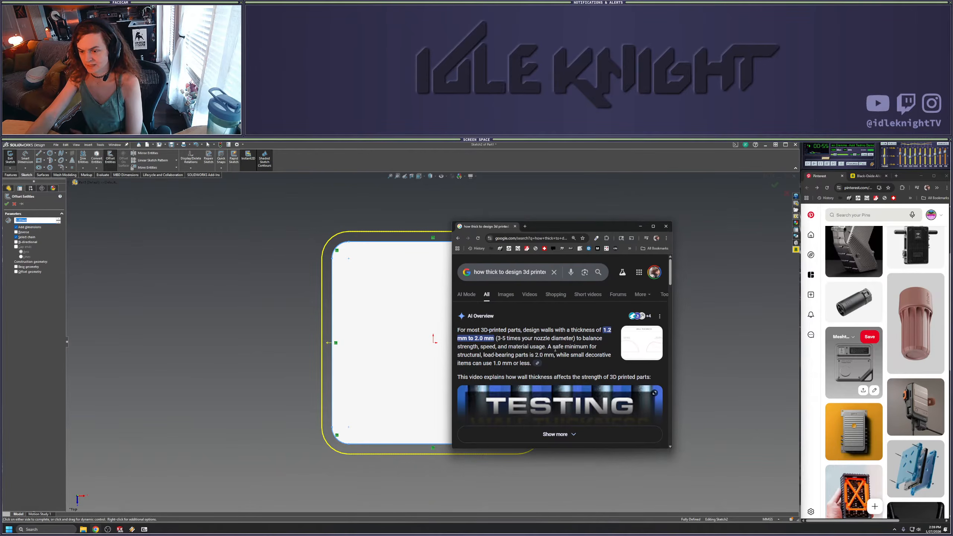
scroll(578, 354, down, 2)
scroll(563, 345, up, 2)
scroll(544, 334, down, 8)
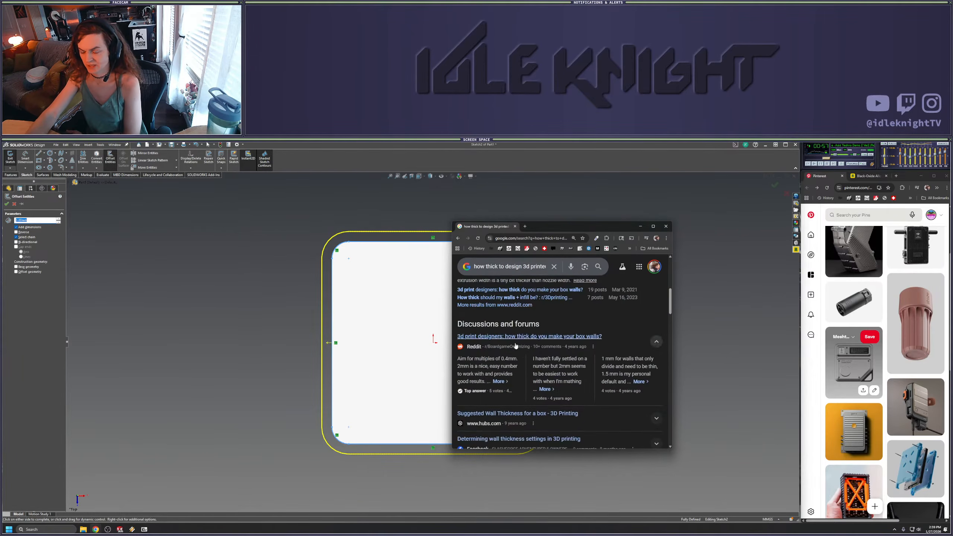
scroll(529, 342, up, 2)
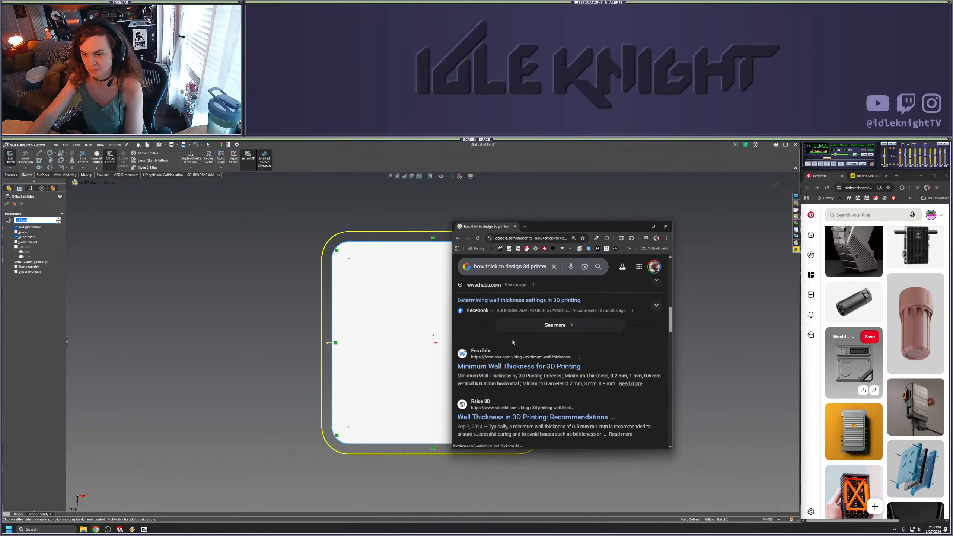
scroll(524, 358, up, 2)
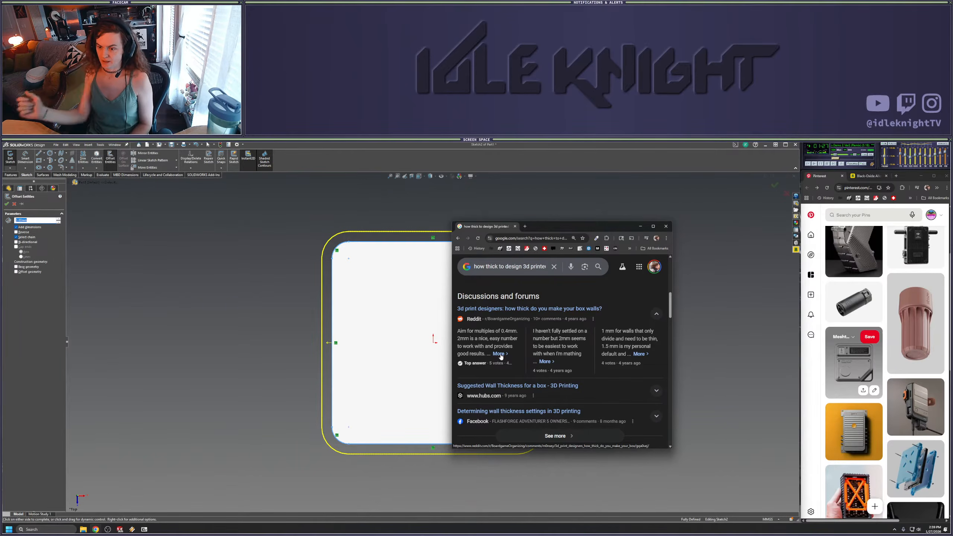
Open the Reddit thread about how thick to make box walls, read its answers and close the page
click(481, 363)
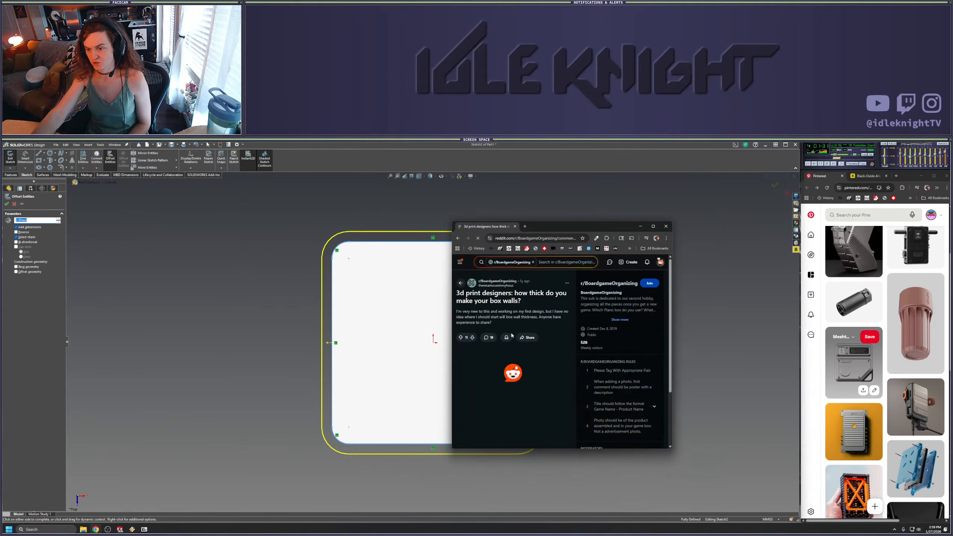
scroll(514, 330, down, 2)
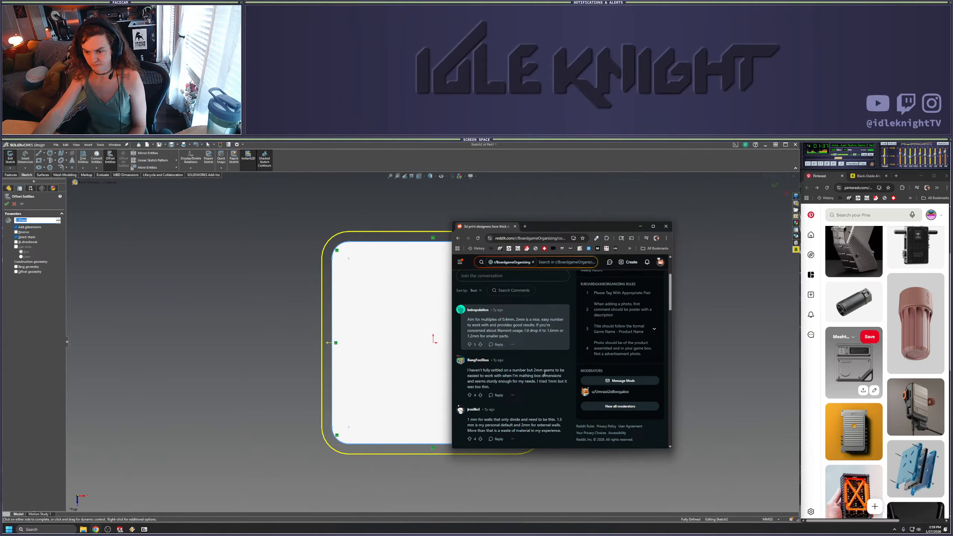
click(516, 227)
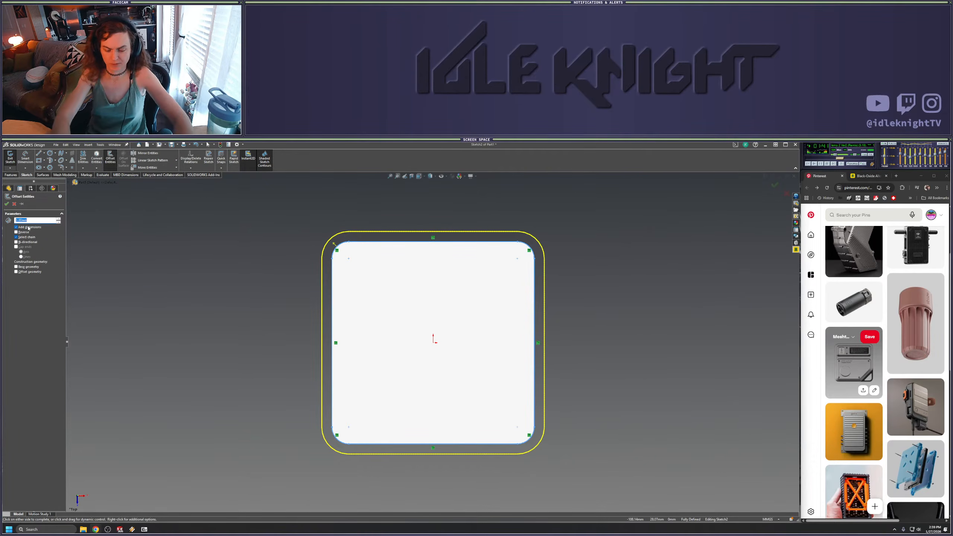
Set the outline offset to 2 mm, reverse it to the inside and accept it
text(2)
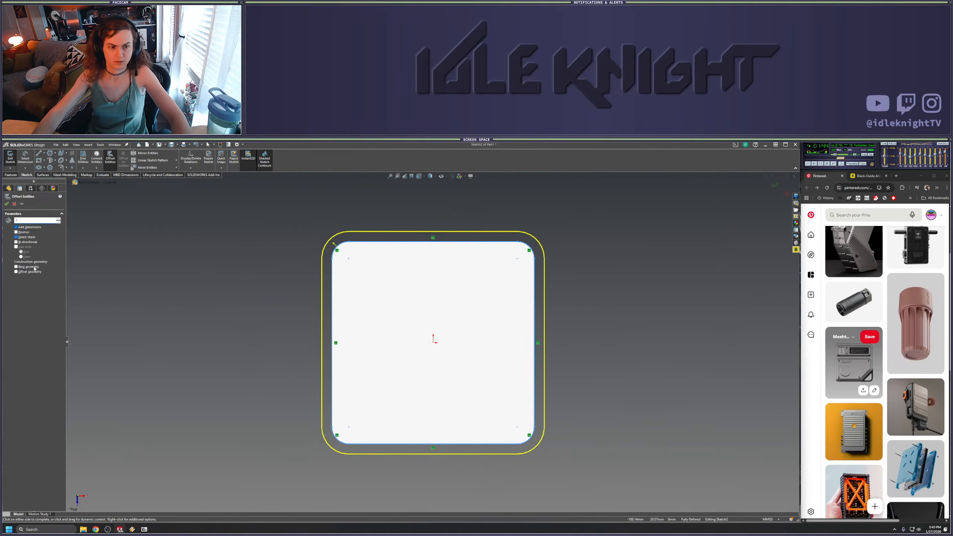
key(Return)
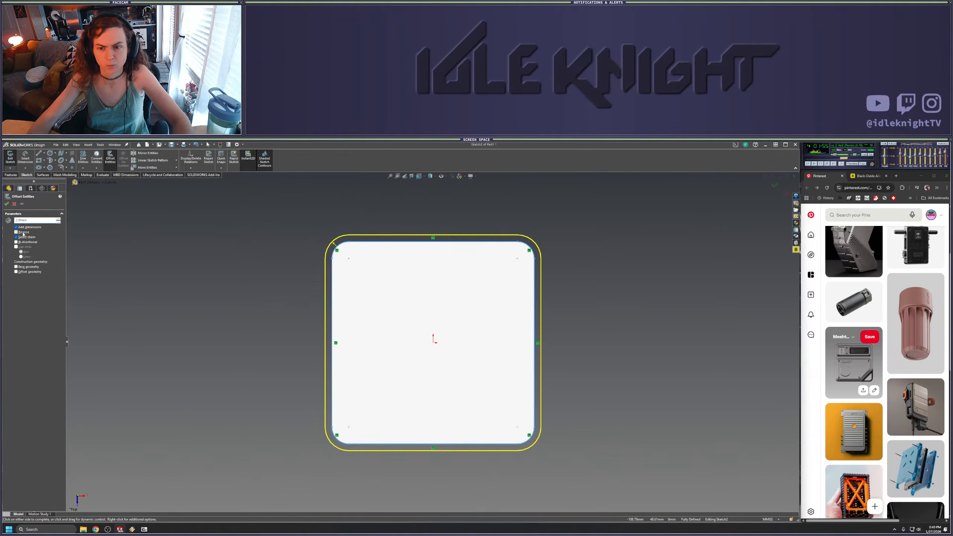
click(23, 233)
click(7, 205)
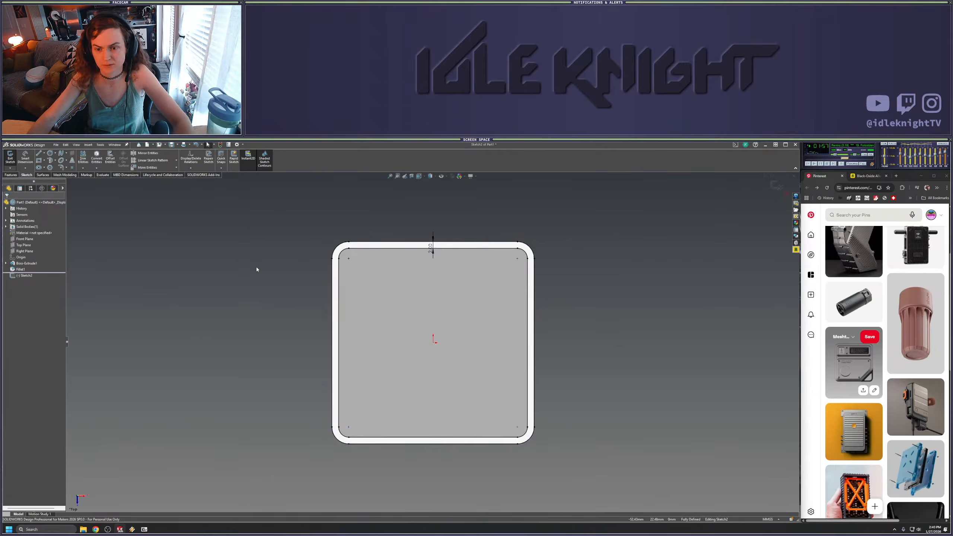
Sketch a circle about 5.5 mm in diameter centred on the upper-right corner arc's centre point
click(50, 153)
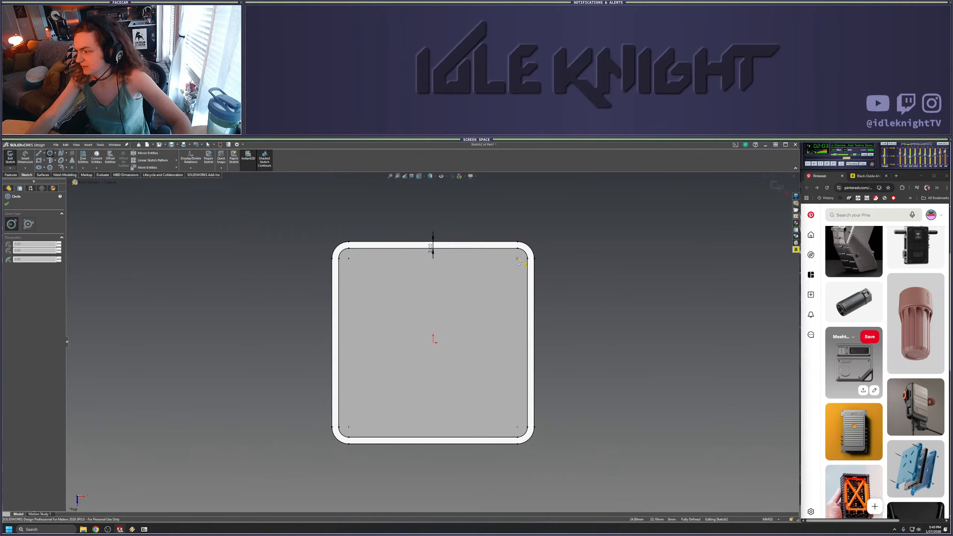
click(518, 259)
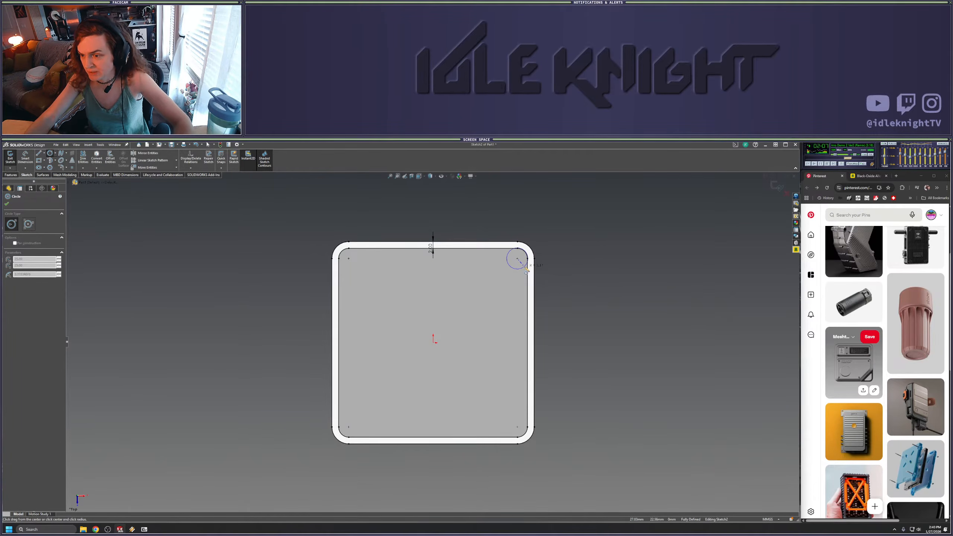
click(524, 269)
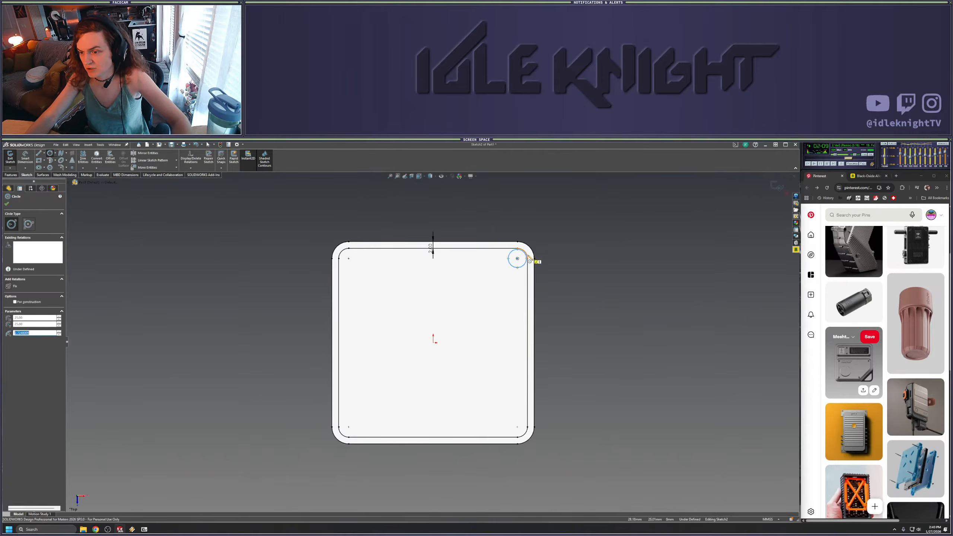
key(Escape)
Check the distance between the inner and outer arcs at the upper-right corner beside the circle
scroll(523, 263, down, 5)
click(455, 312)
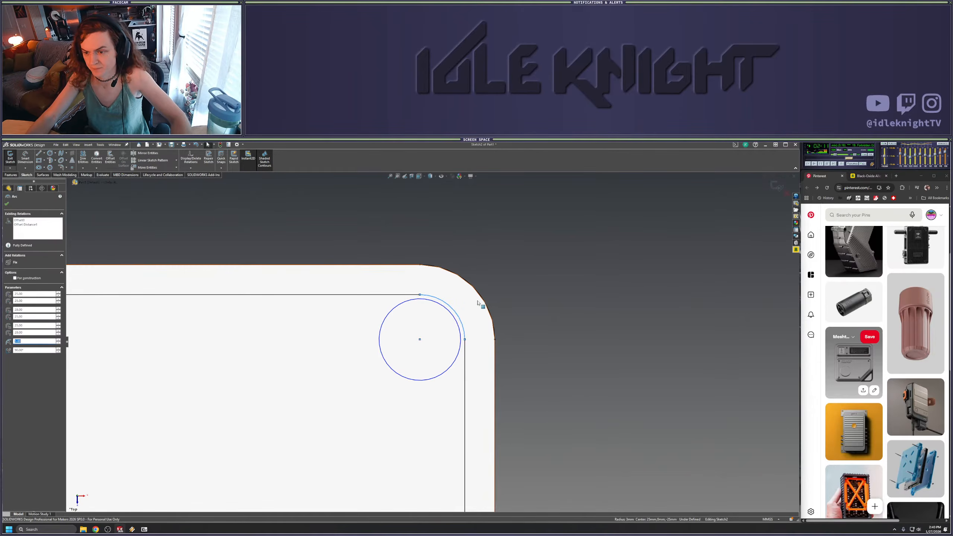
ctrl+click(487, 301)
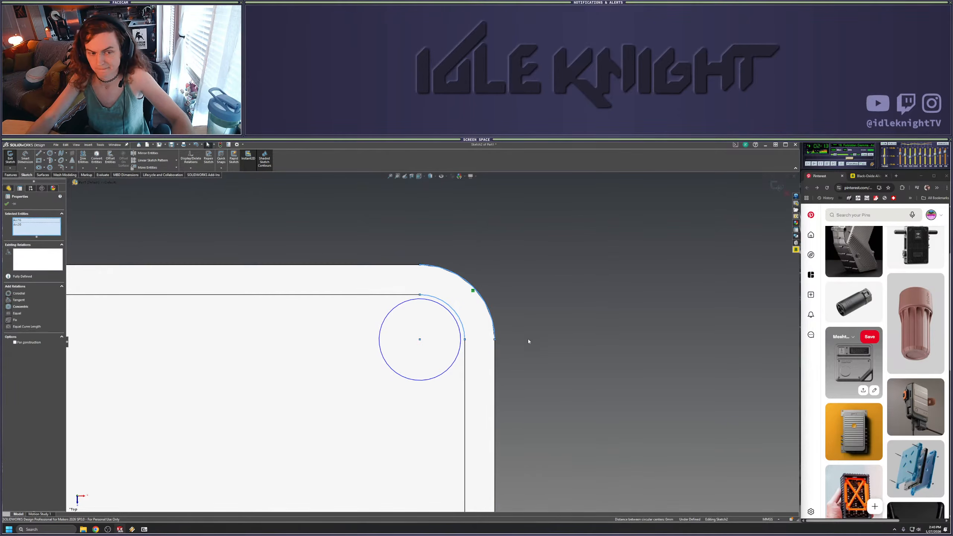
click(553, 340)
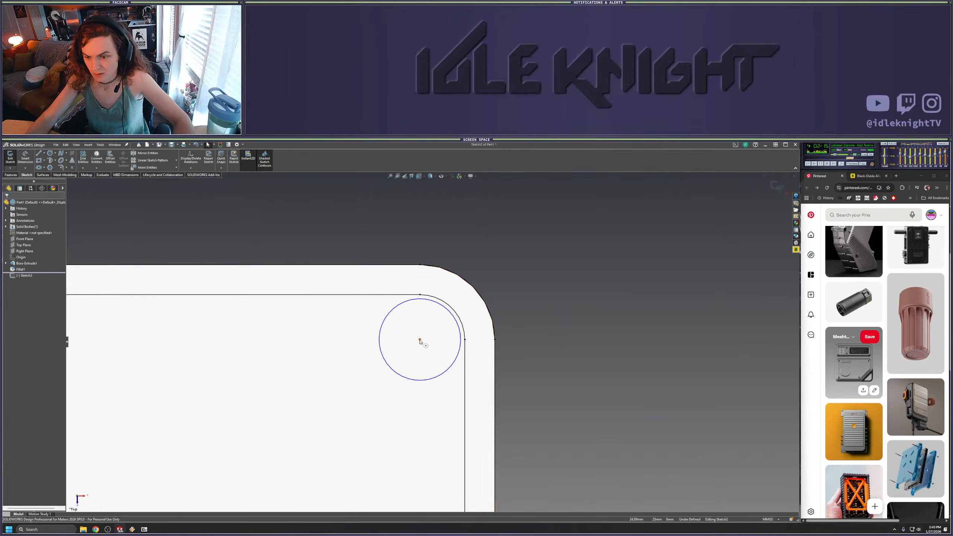
scroll(419, 341, up, 5)
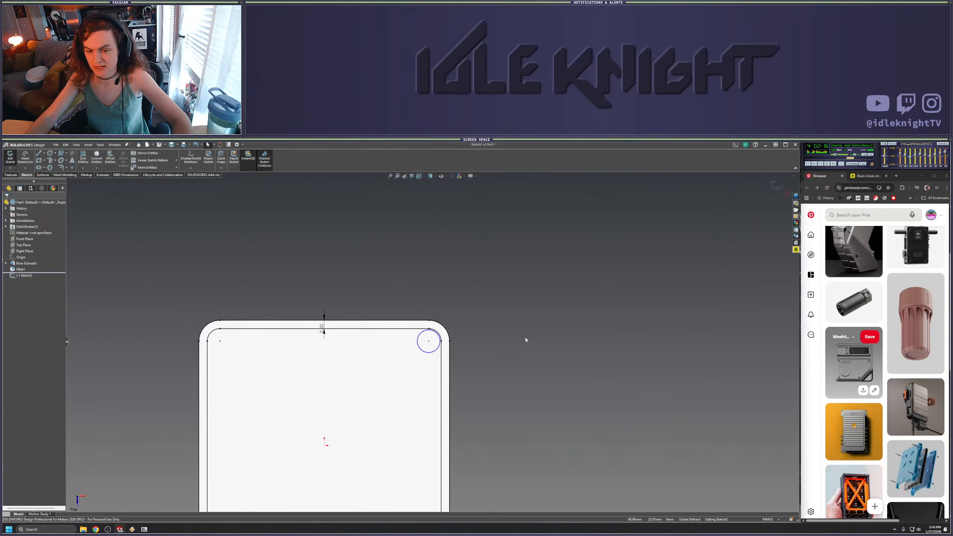
scroll(496, 363, up, 5)
scroll(435, 383, down, 4)
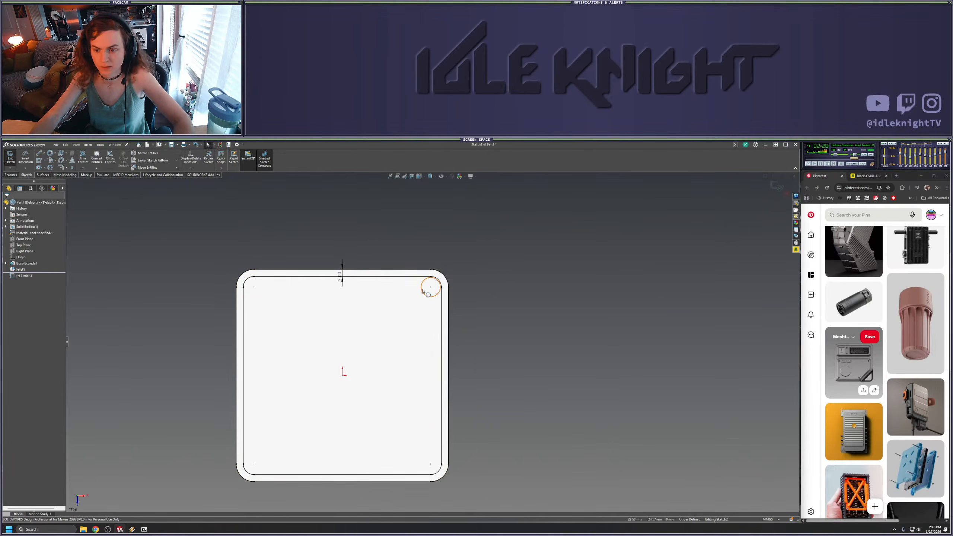
Dimension the corner circle's diameter at 2.2 mm
click(50, 154)
click(25, 157)
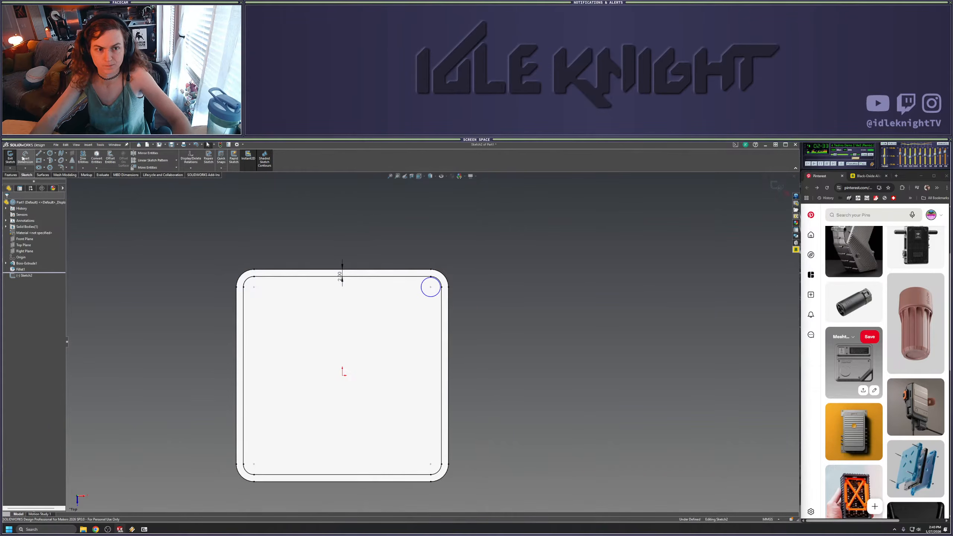
click(427, 296)
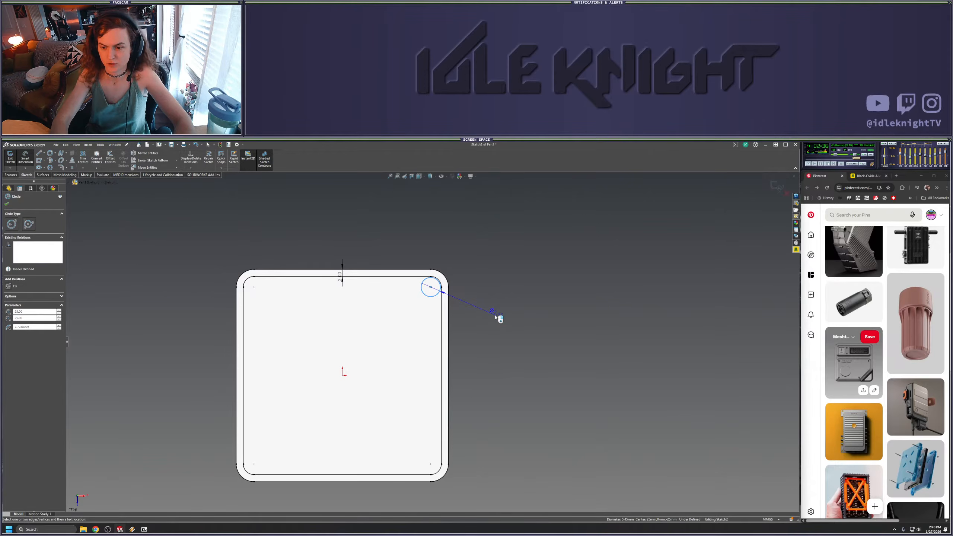
click(478, 310)
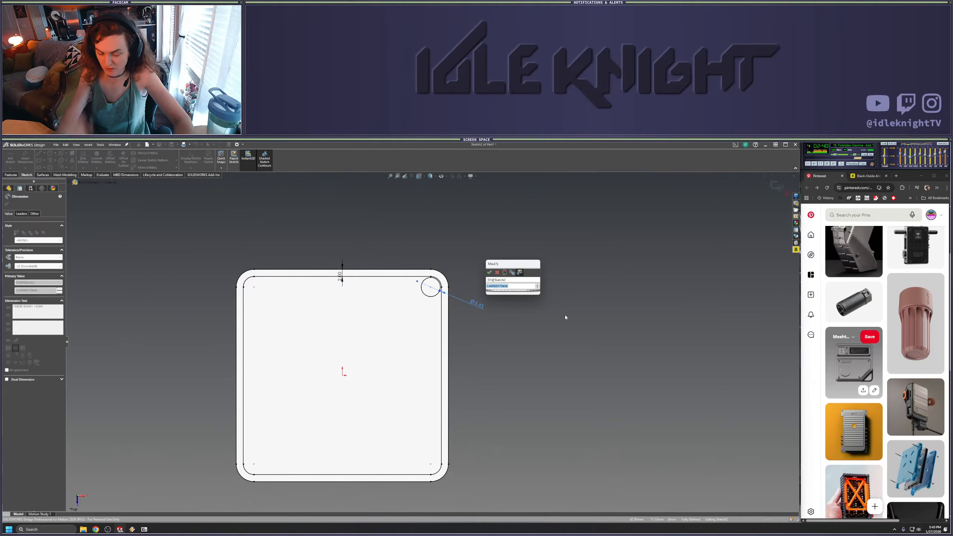
text(2)
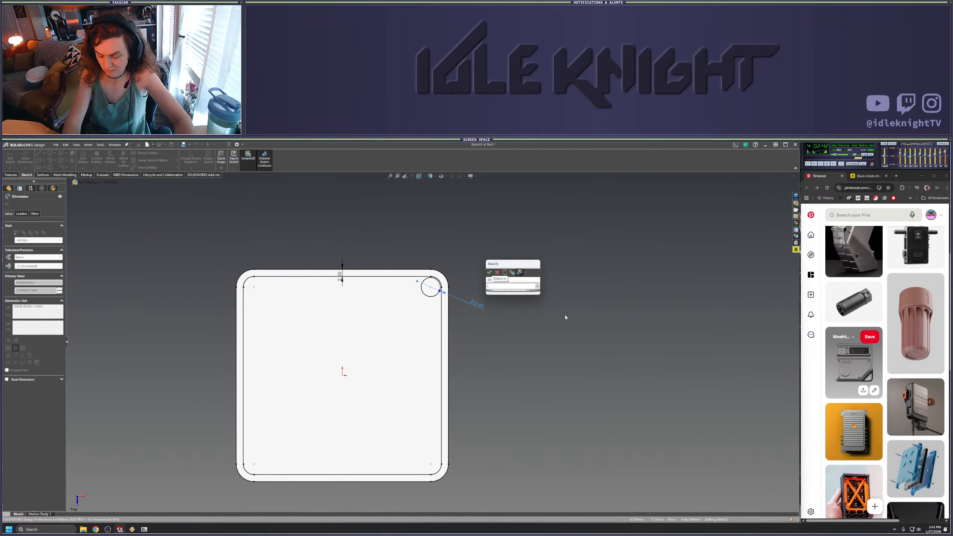
text(.1)
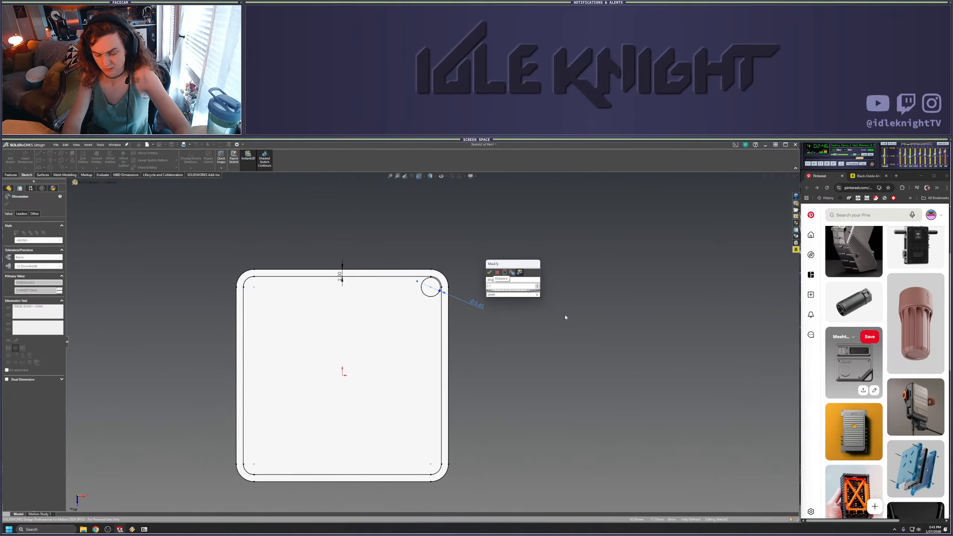
key(BackSpace)
text(2)
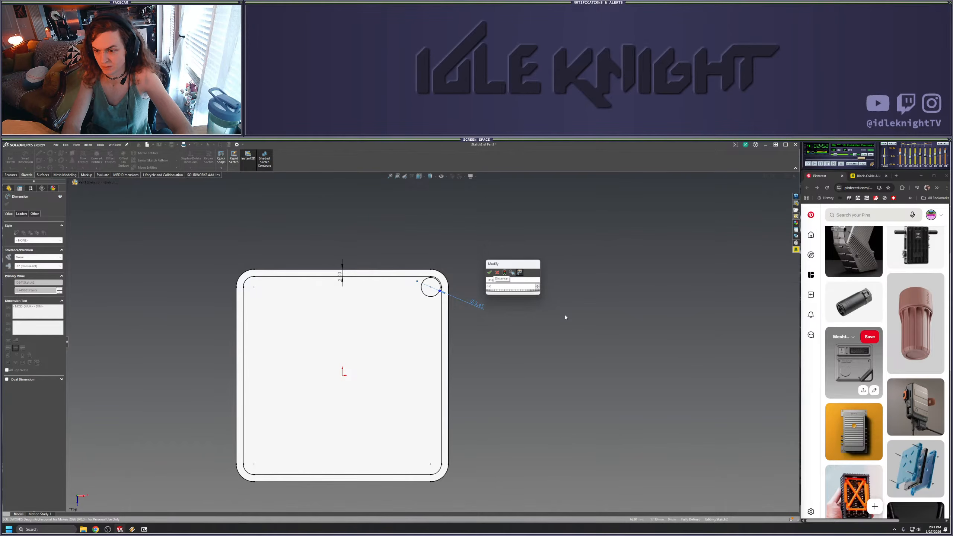
key(Return)
key(Escape)
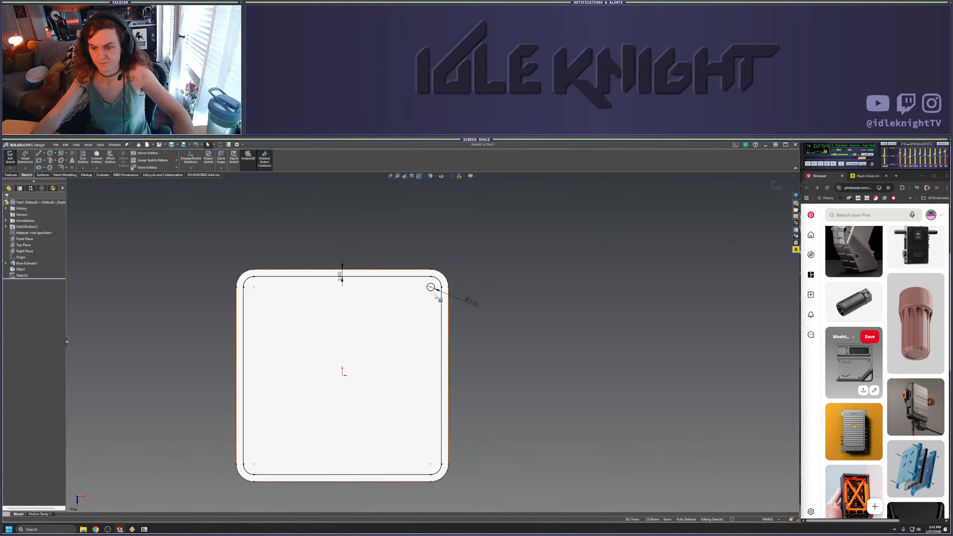
click(434, 289)
key(Escape)
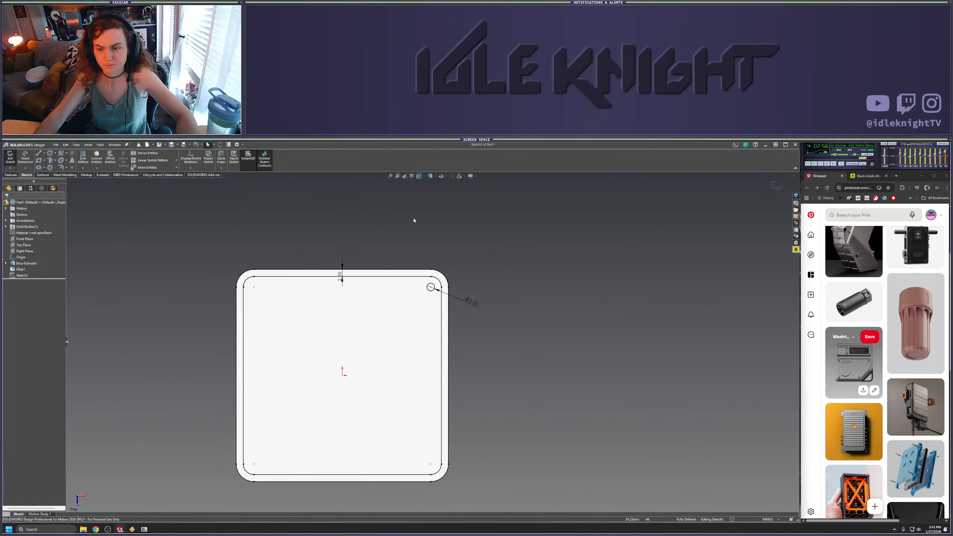
click(51, 153)
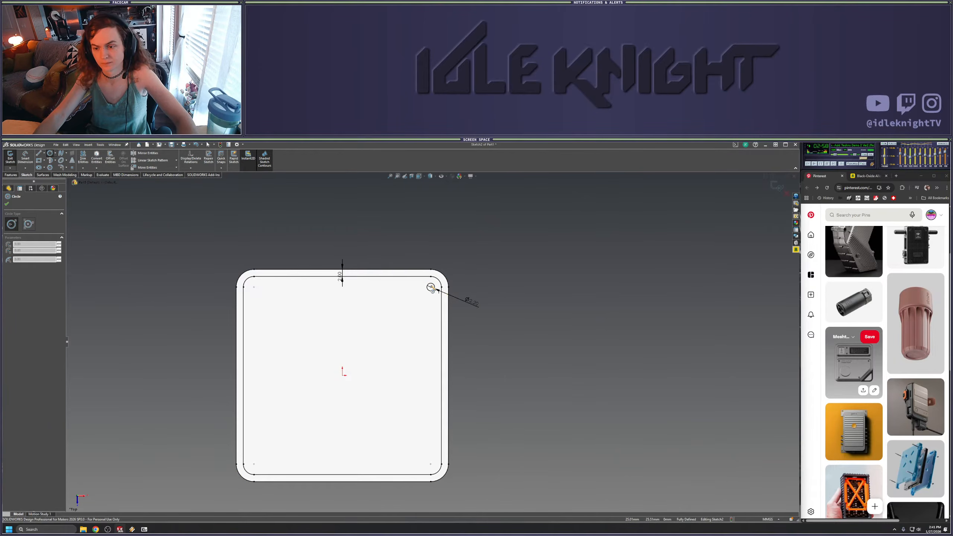
key(Escape)
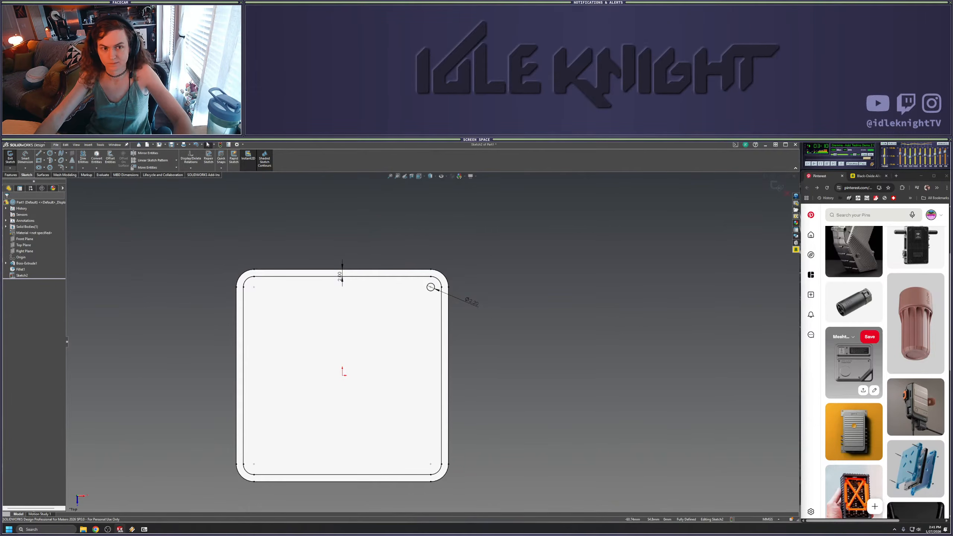
click(49, 153)
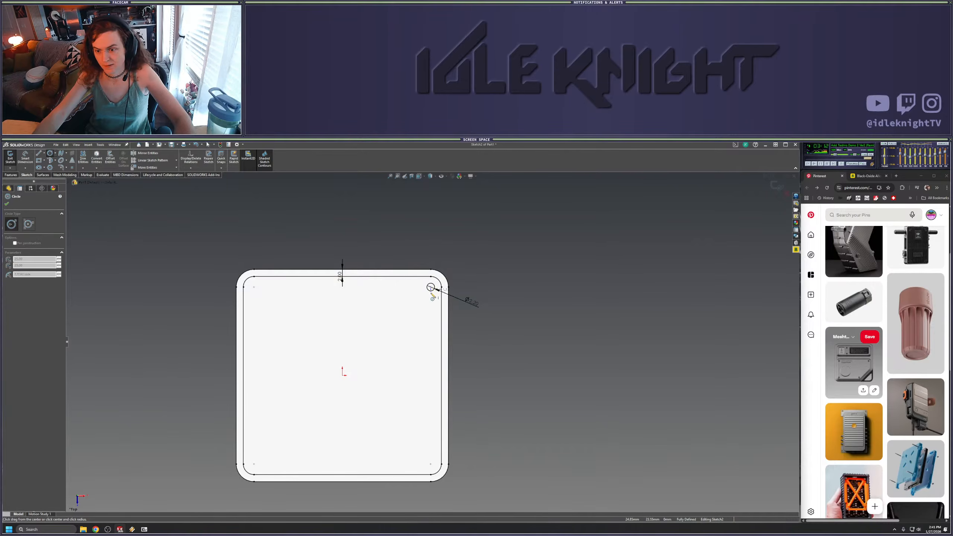
key(Escape)
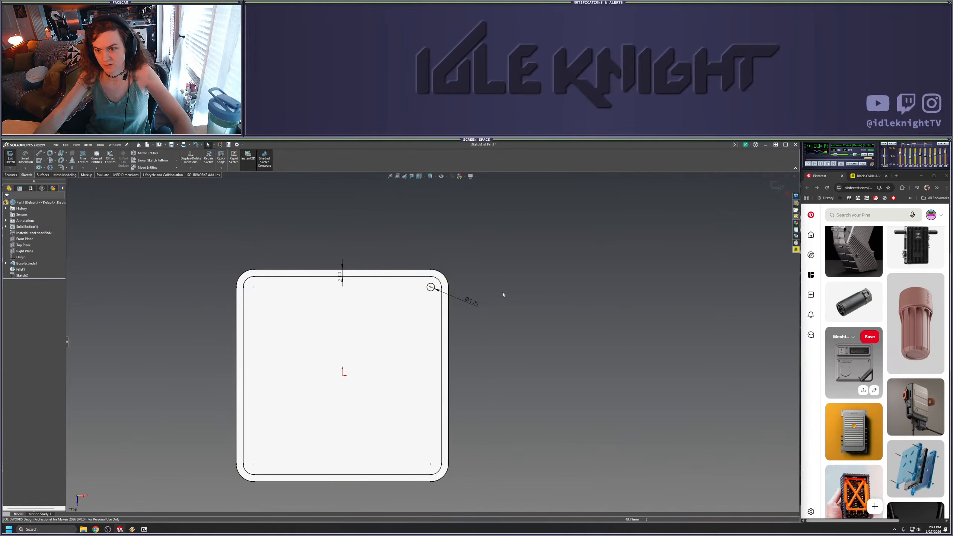
Offset the corner screw-hole circle 2 mm outward to form a concentric ring for the screw boss
click(433, 289)
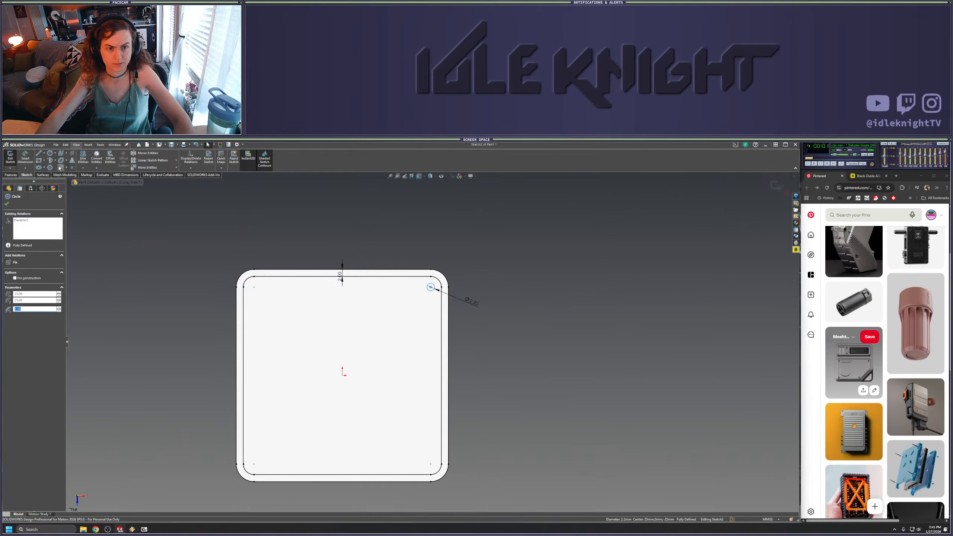
click(110, 162)
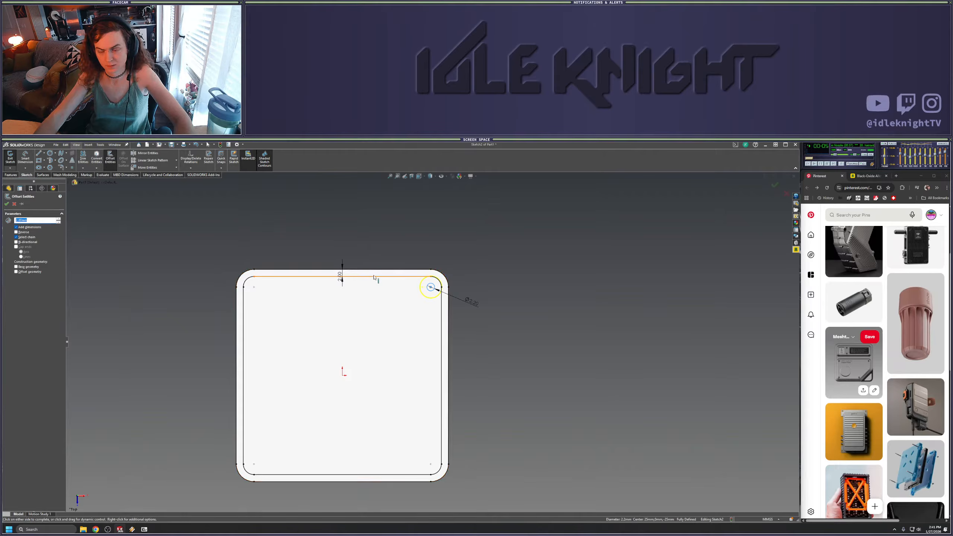
click(7, 204)
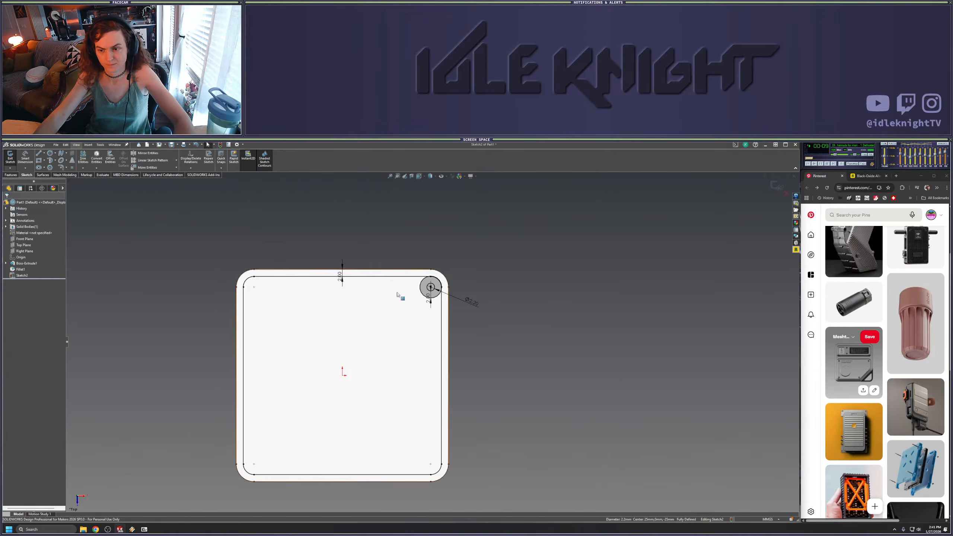
scroll(413, 288, down, 5)
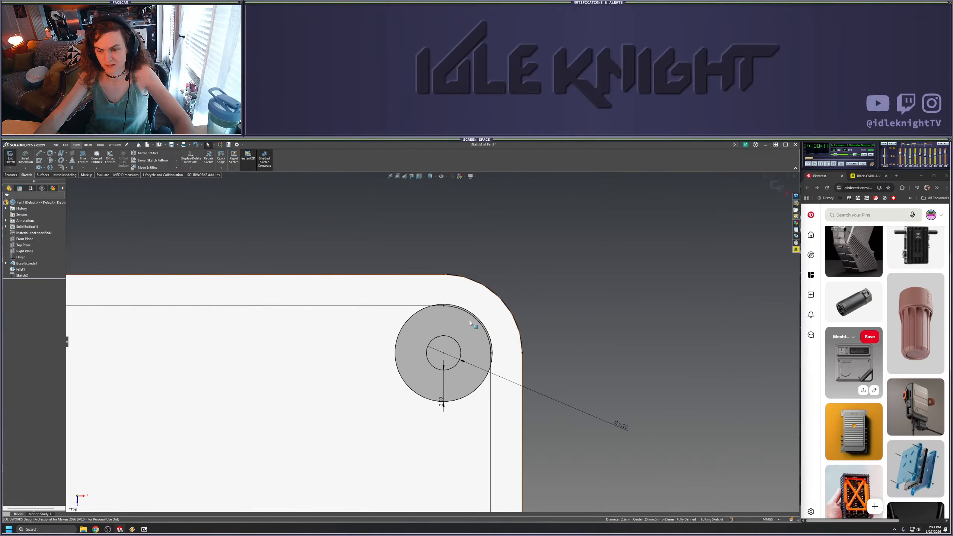
Create a circular sketch pattern of the corner screw-hole circle and boss ring, with four instances around the origin
scroll(433, 342, up, 4)
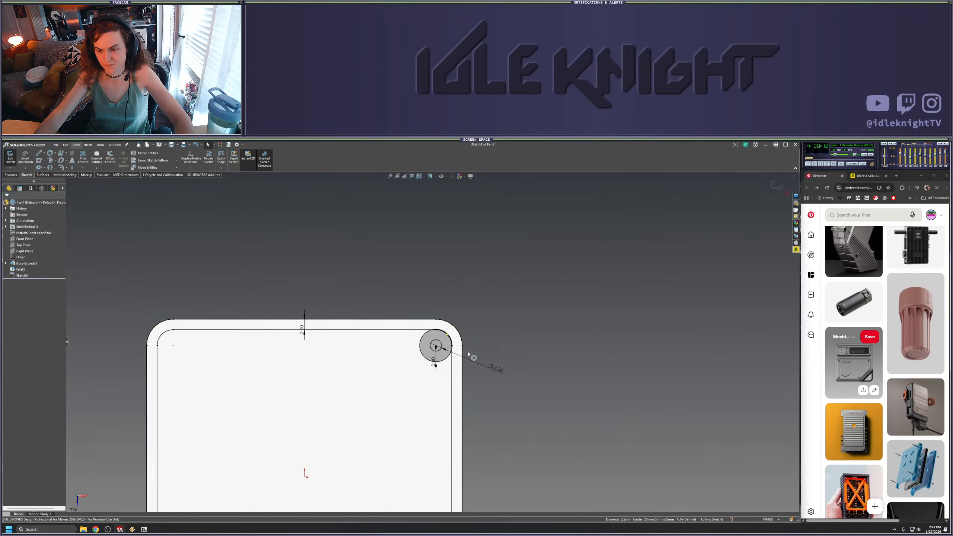
click(437, 353)
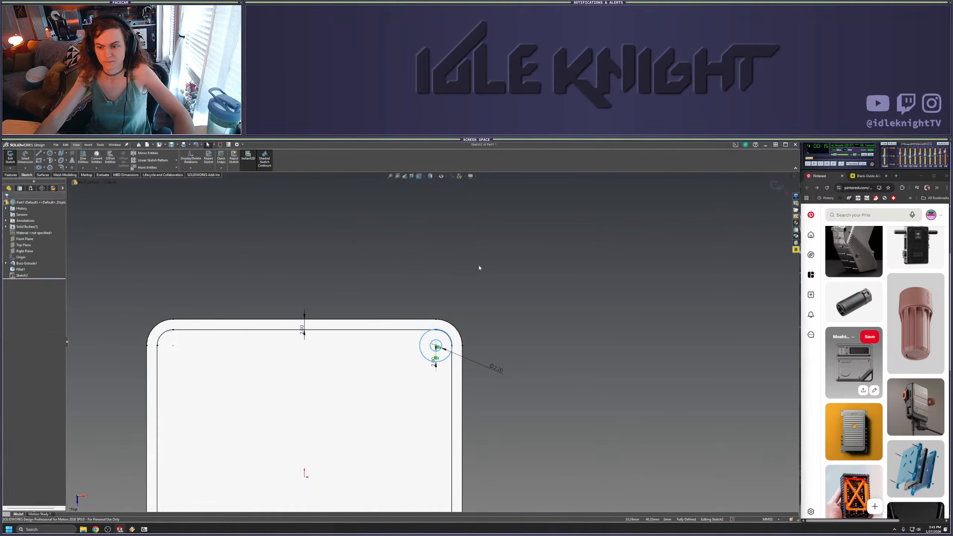
ctrl+click(440, 343)
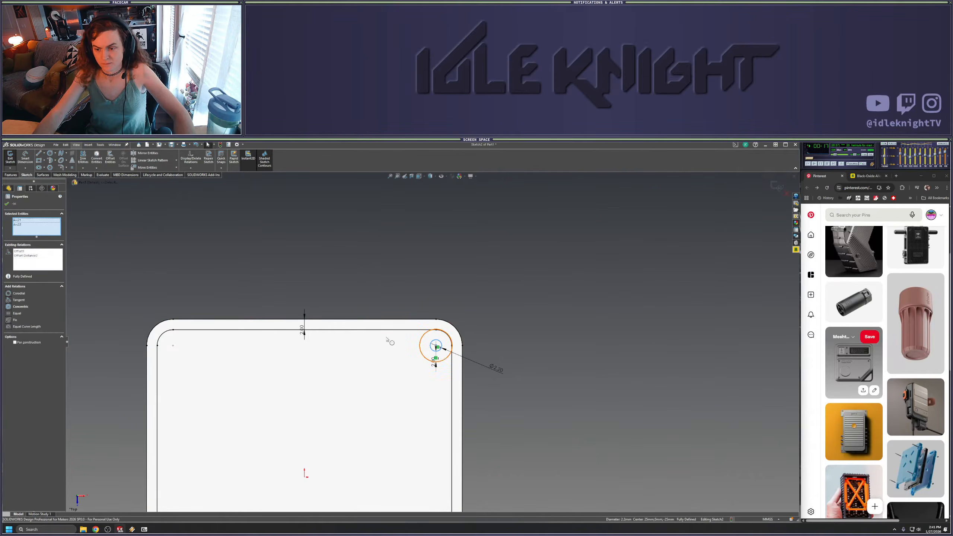
click(176, 160)
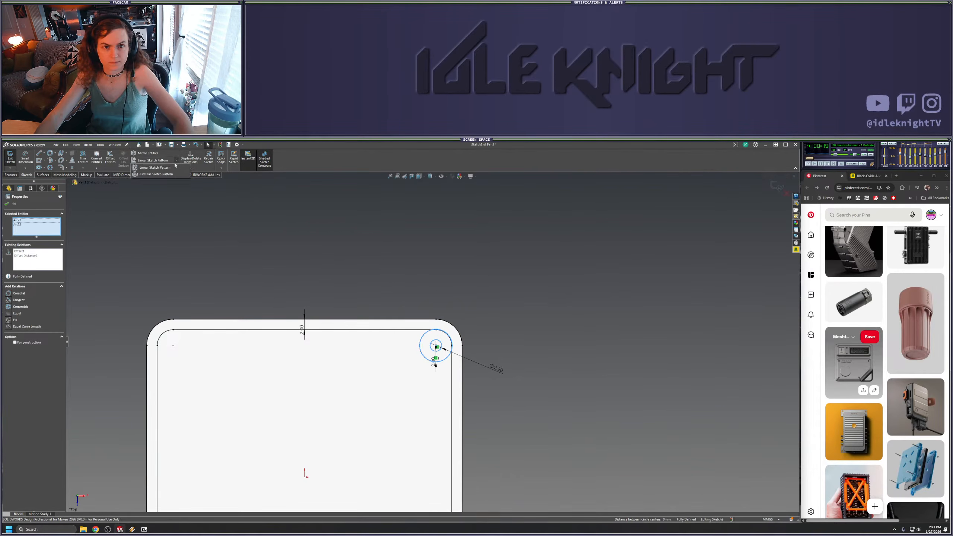
click(155, 174)
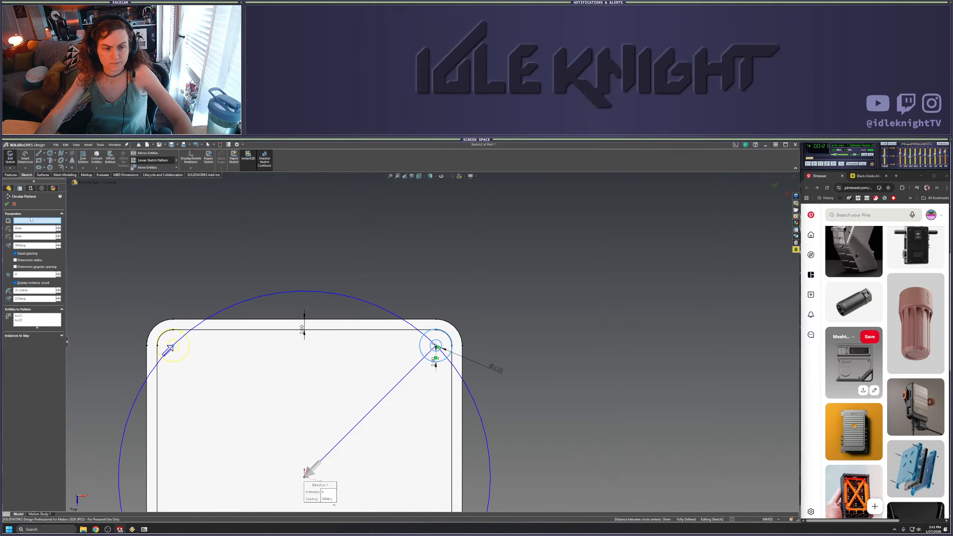
click(7, 204)
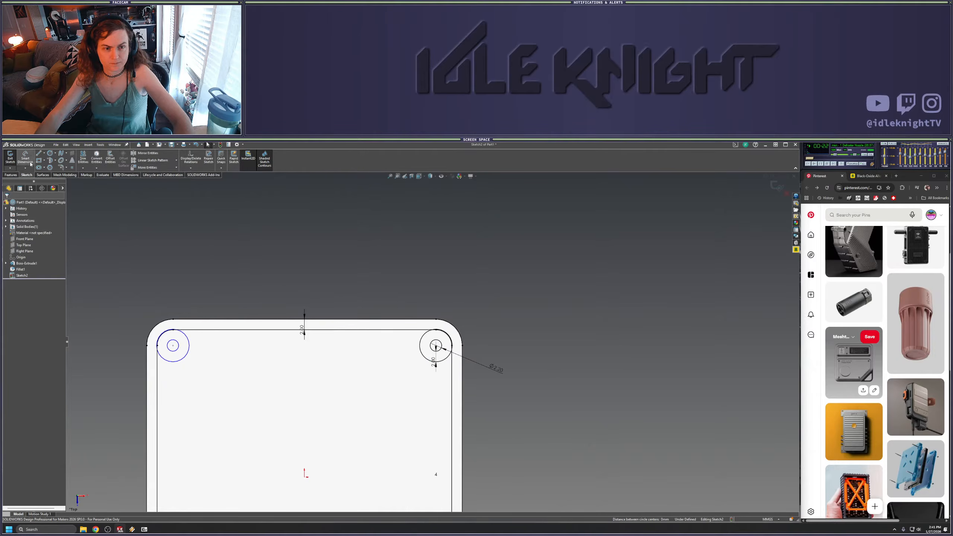
Trim the arc of the upper-right boss ring that extends beyond the inner wall outline
click(84, 159)
scroll(448, 331, down, 6)
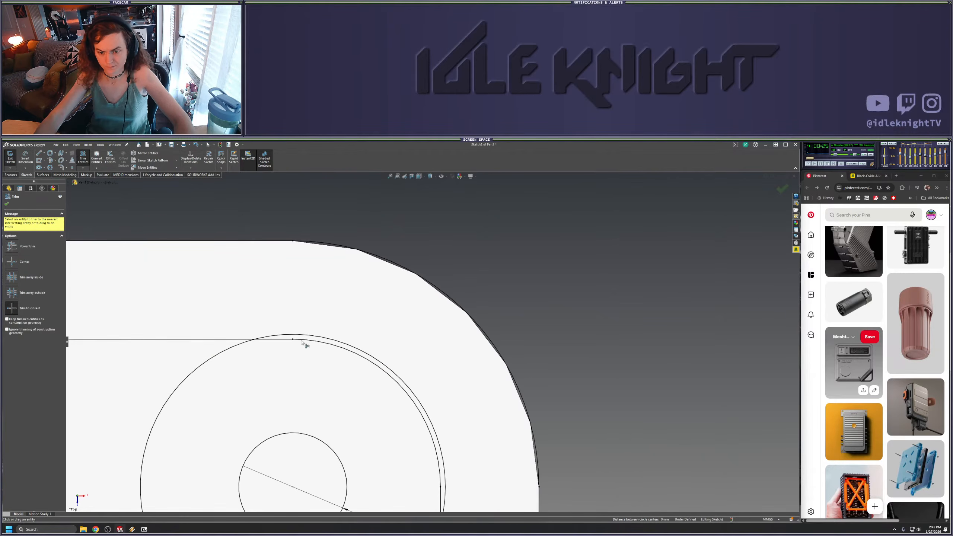
click(321, 337)
scroll(320, 341, up, 7)
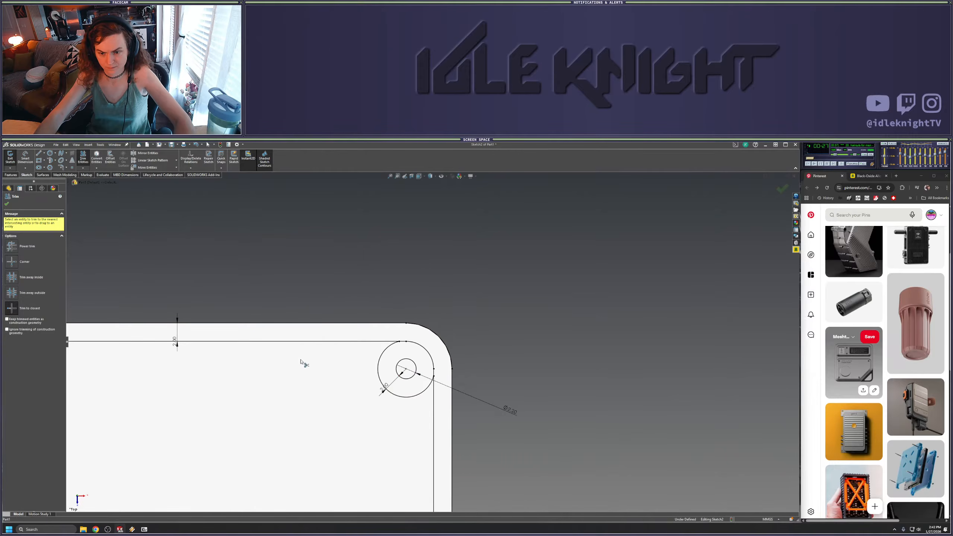
scroll(277, 373, up, 5)
scroll(229, 333, down, 5)
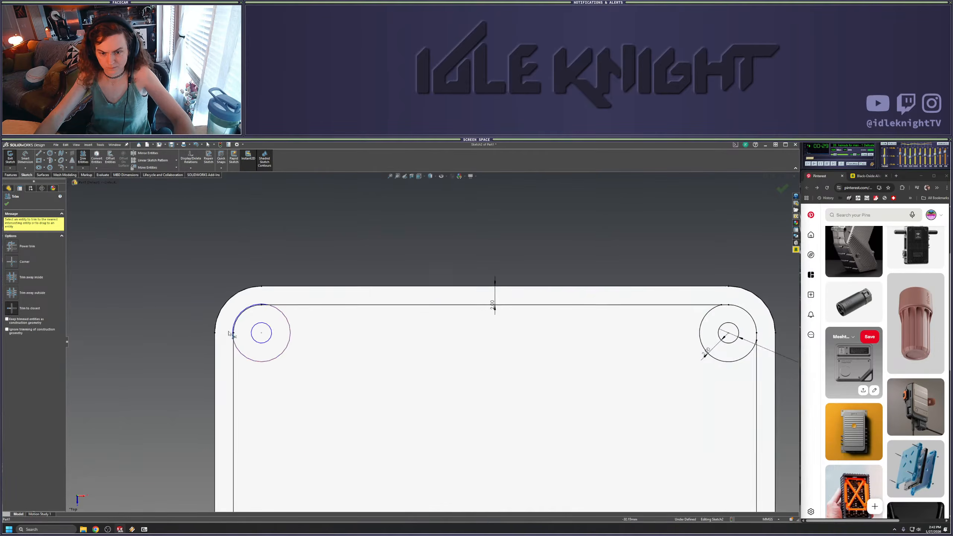
scroll(230, 333, down, 4)
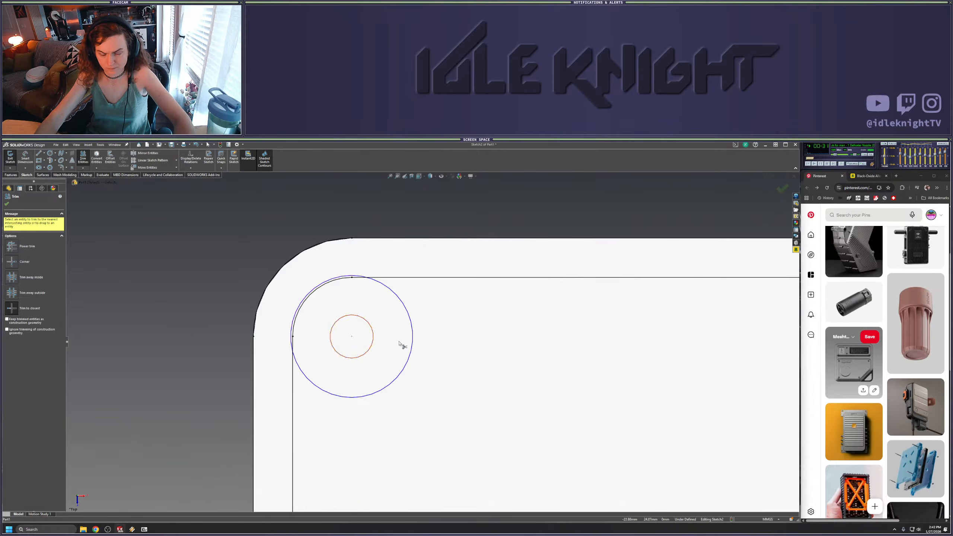
scroll(506, 378, up, 8)
key(Escape)
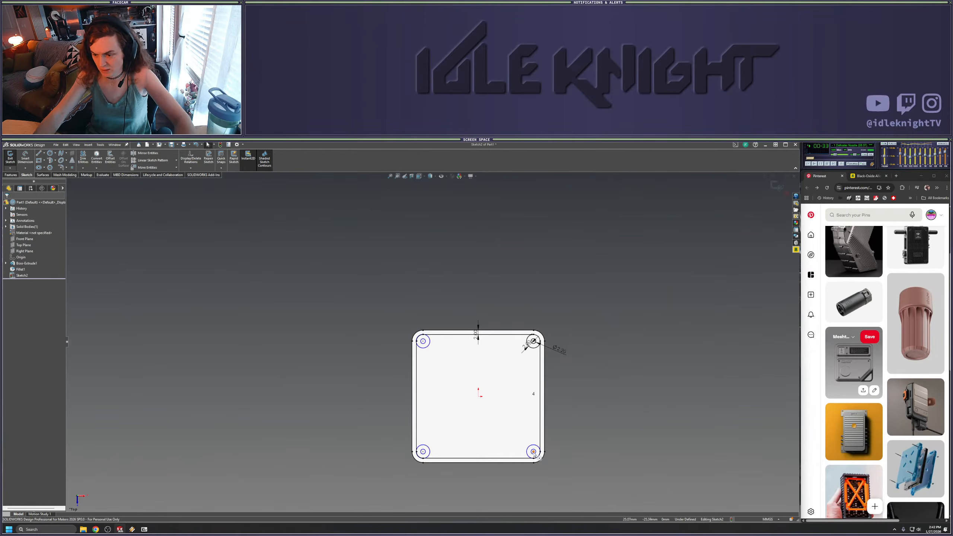
Fully define the circular pattern by anchoring the centre of the lower-right boss circles
mouse_move(533, 452)
mouse_down()
mouse_move(569, 443)
mouse_move(562, 435)
mouse_up()
scroll(473, 346, down, 6)
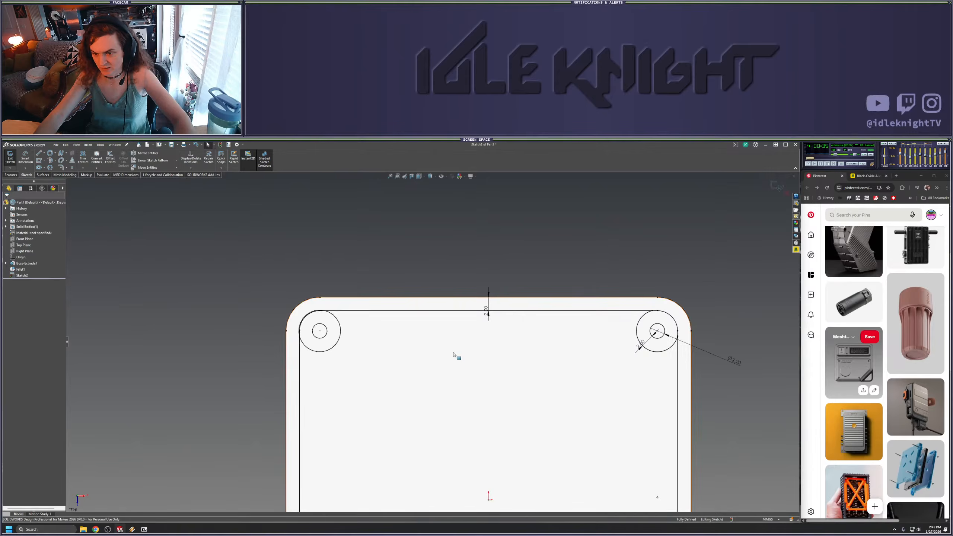
scroll(470, 356, down, 1)
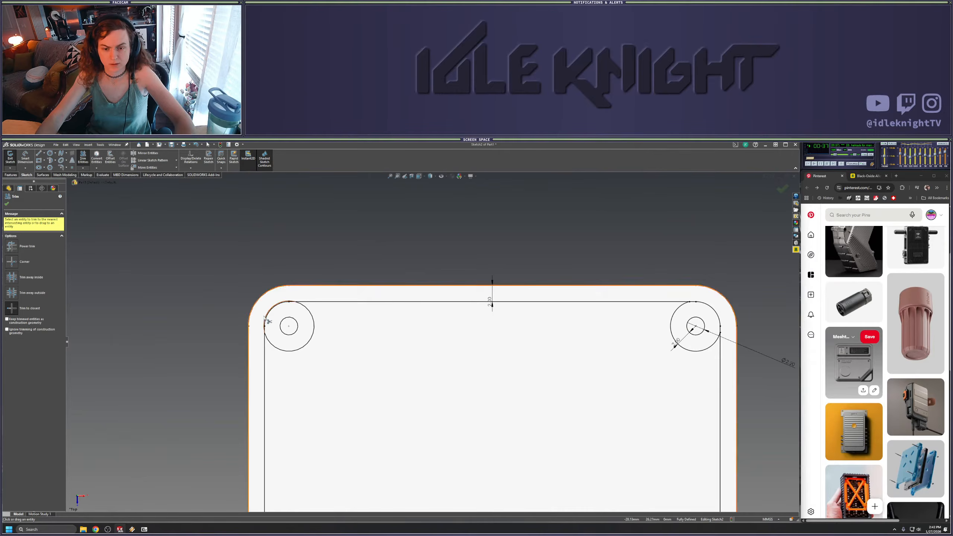
Trim the arcs of the other three boss rings that extend beyond the inner wall outline
scroll(273, 322, down, 5)
scroll(526, 350, up, 8)
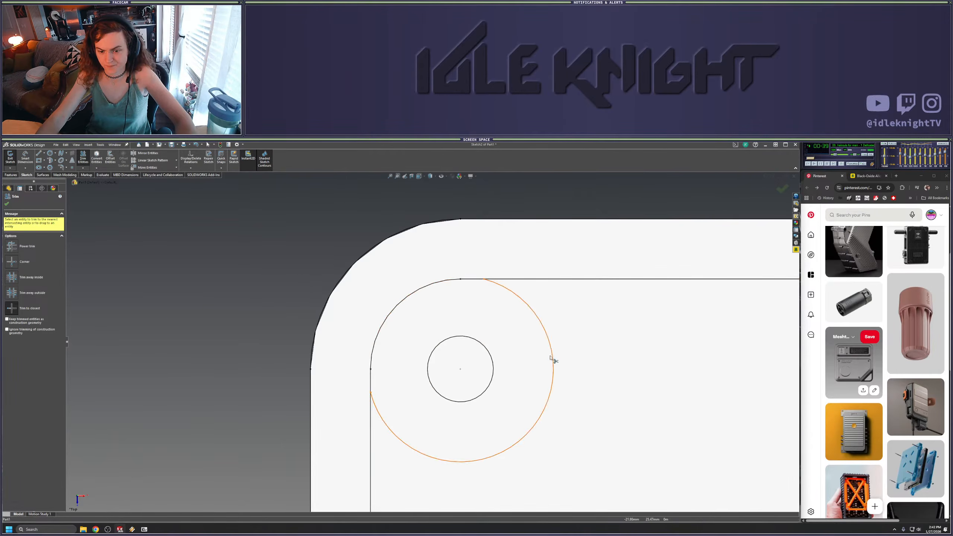
scroll(439, 394, down, 4)
scroll(361, 432, down, 5)
click(358, 429)
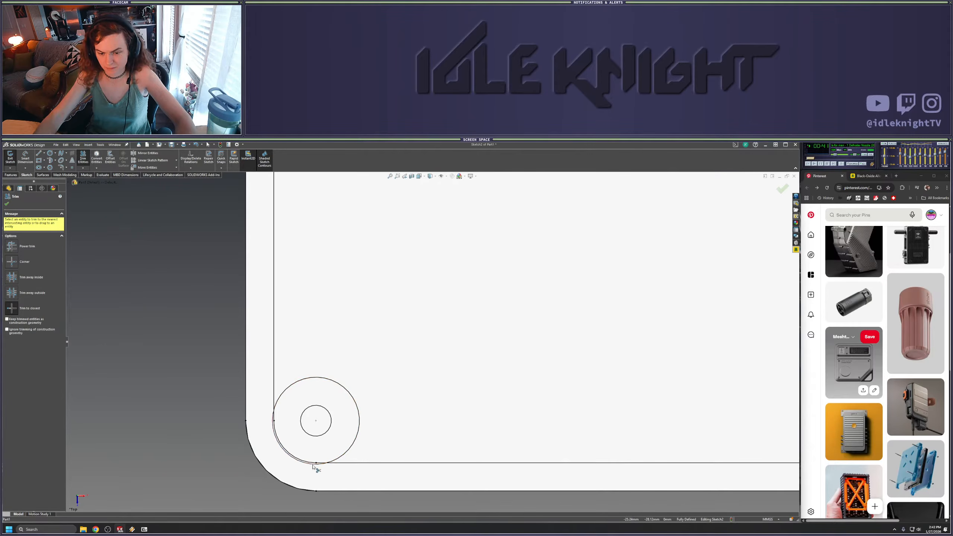
scroll(552, 398, up, 6)
scroll(657, 377, down, 8)
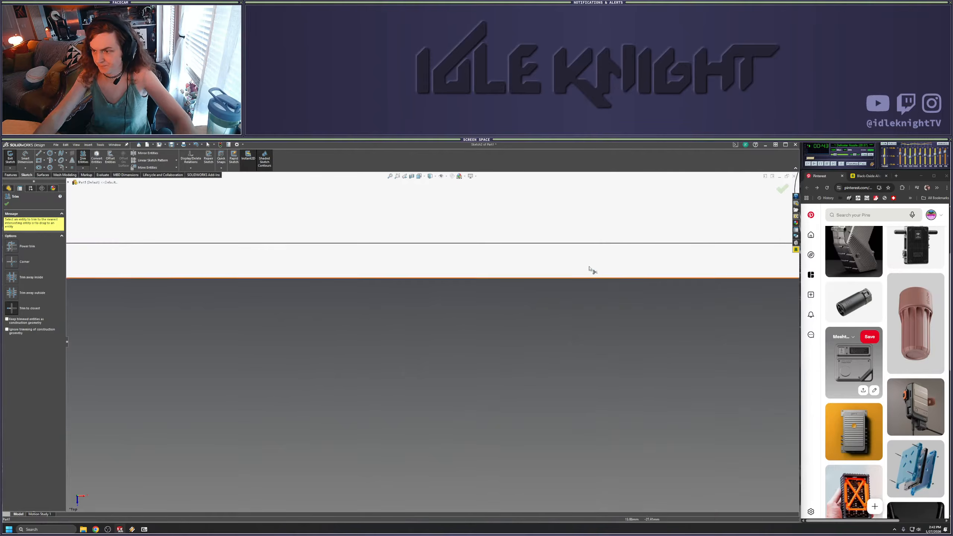
scroll(591, 272, up, 5)
scroll(626, 302, down, 6)
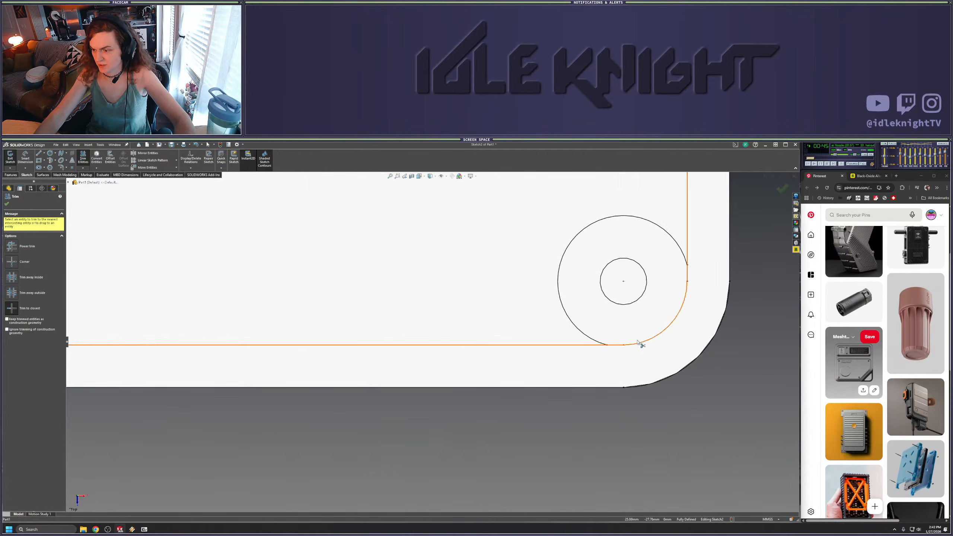
scroll(487, 319, up, 6)
scroll(429, 283, up, 3)
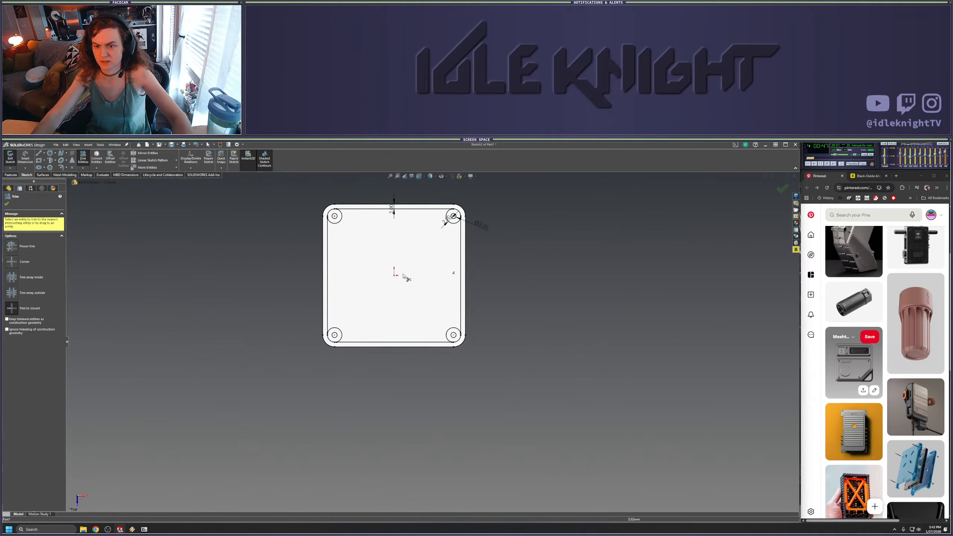
scroll(393, 210, down, 4)
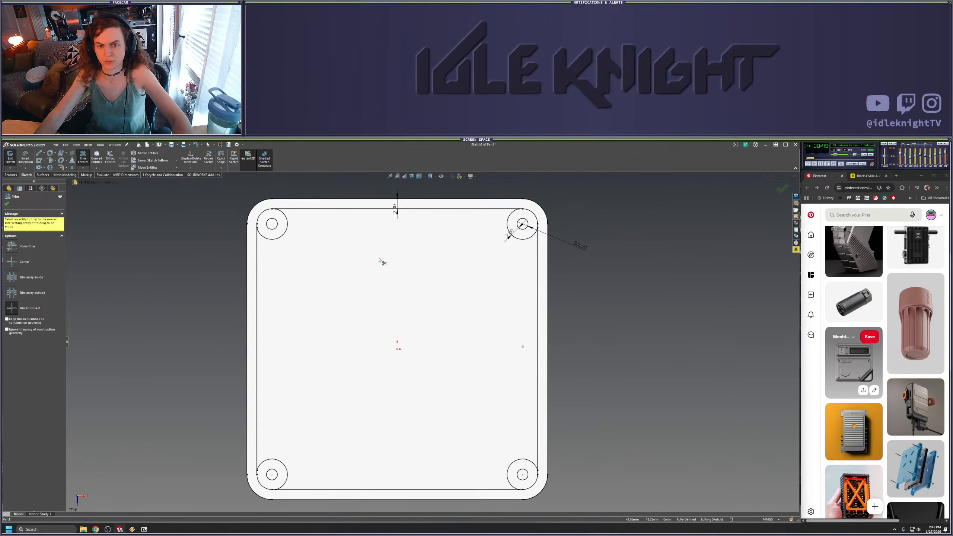
scroll(429, 323, up, 3)
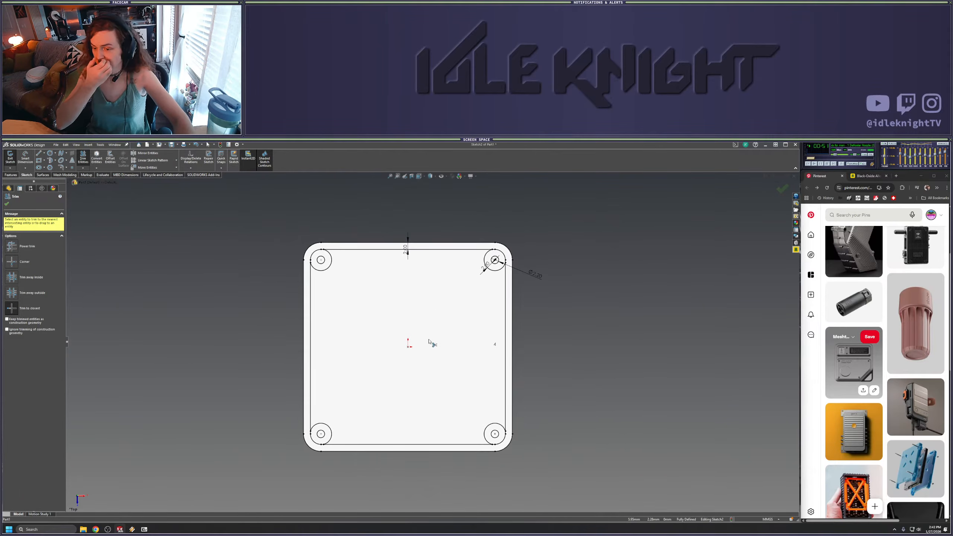
key(Escape)
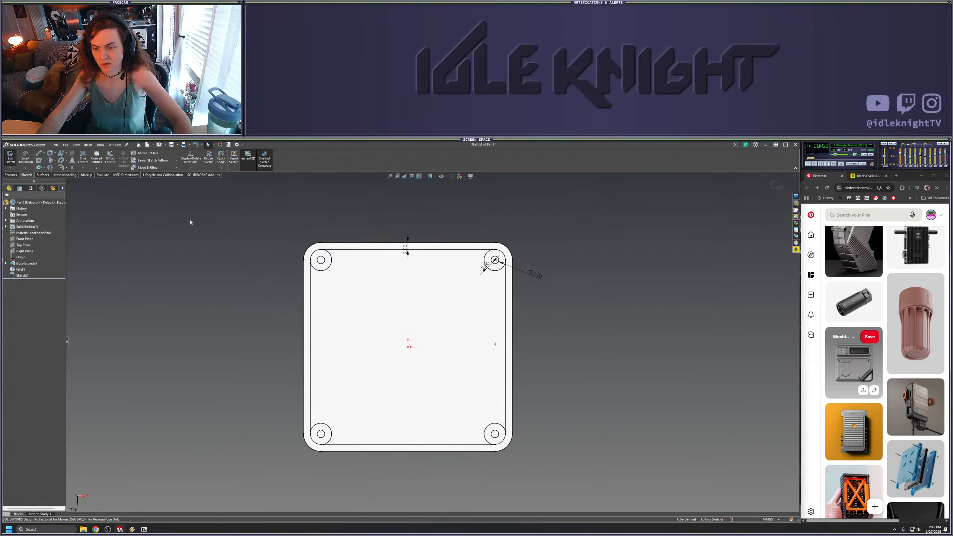
Set up an Extruded Cut of the enclosure's inner region, excluding the corner bosses, with the Through All - Both end condition
click(11, 174)
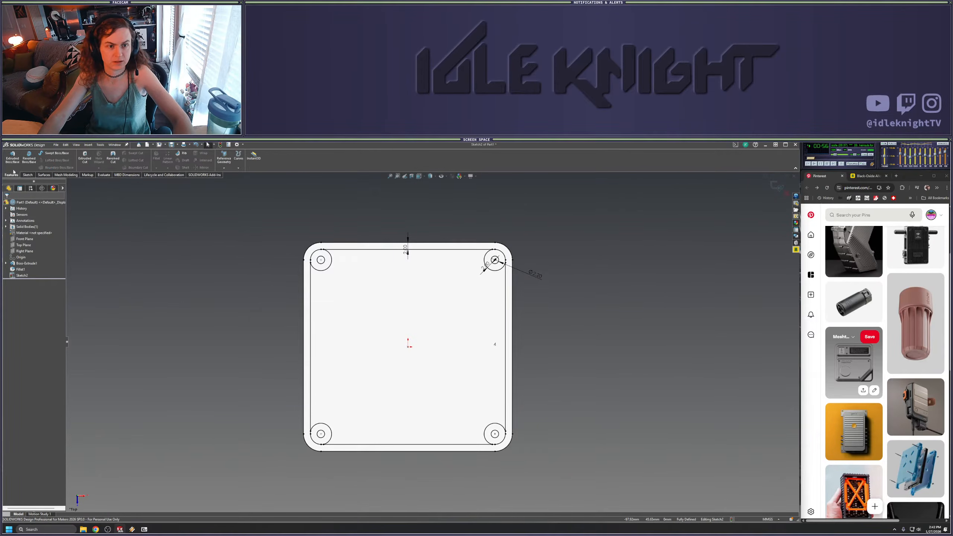
click(85, 158)
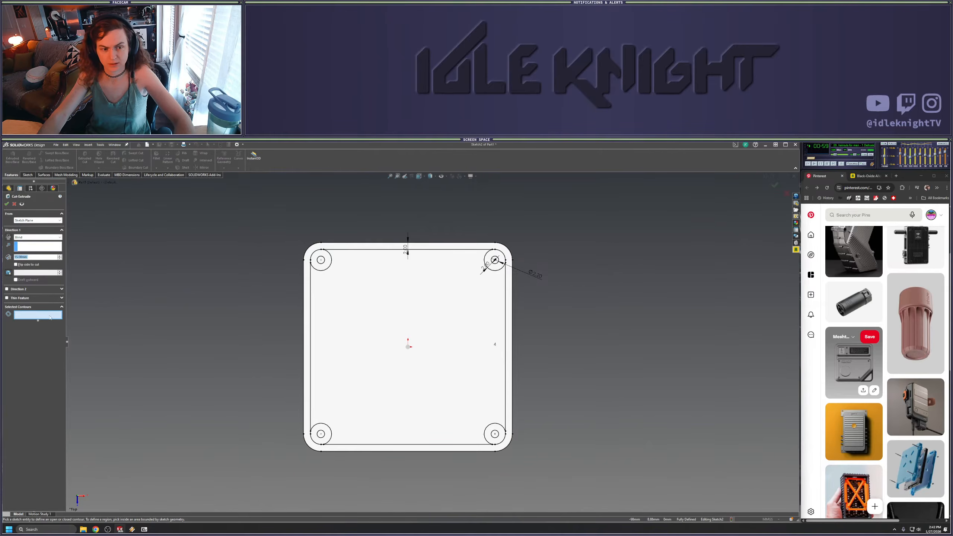
click(400, 314)
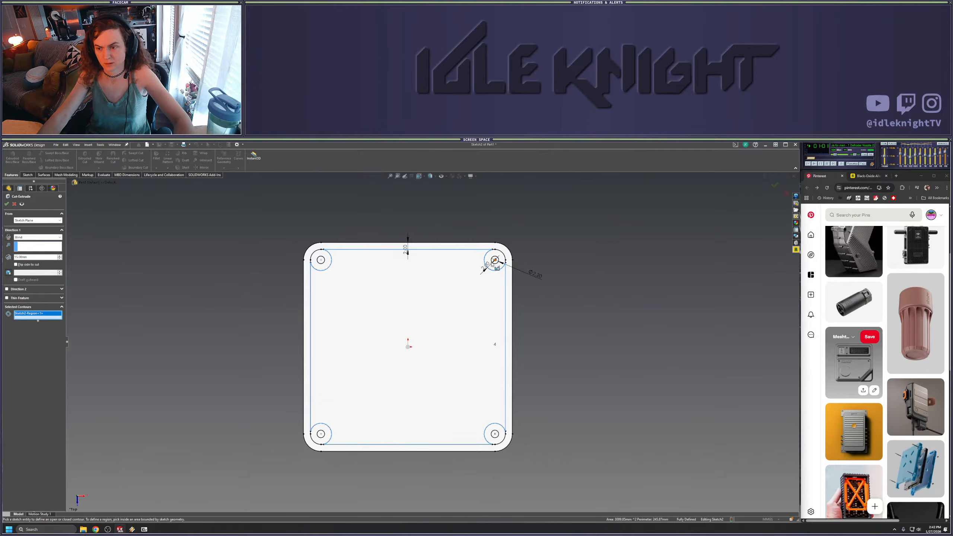
click(23, 237)
click(27, 251)
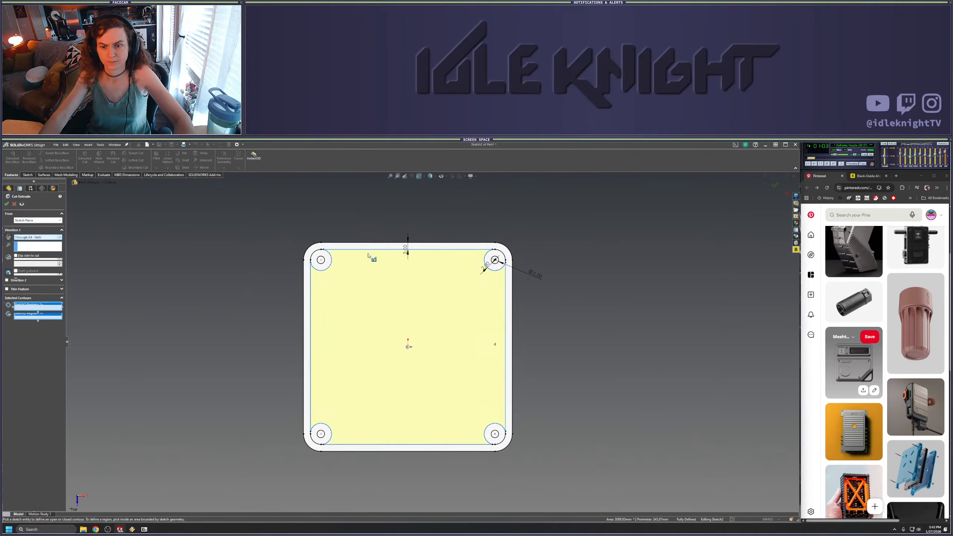
Add the four corner screw-hole circles to the cut's contours and complete the cut
scroll(303, 235, down, 5)
click(349, 302)
scroll(511, 316, up, 4)
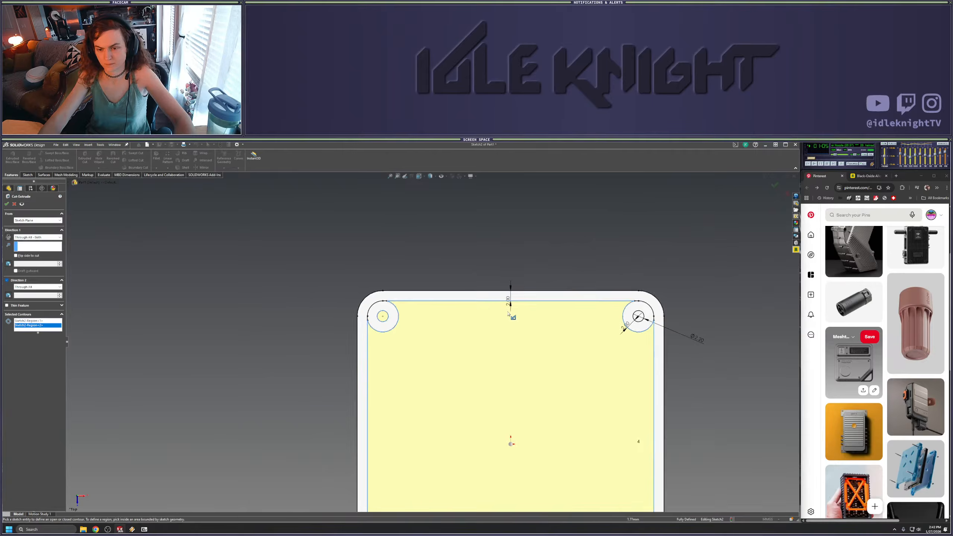
scroll(532, 327, down, 4)
click(671, 344)
scroll(658, 370, up, 4)
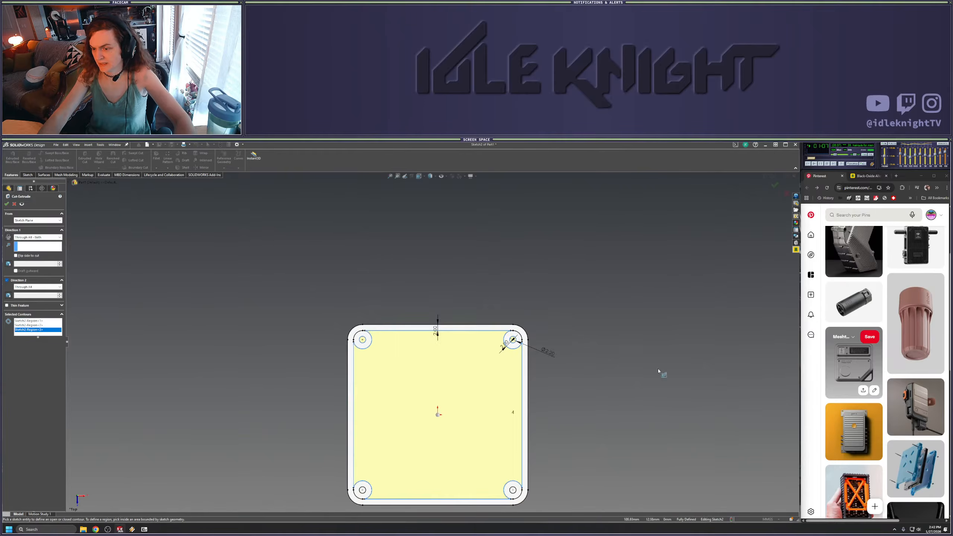
scroll(481, 447, down, 5)
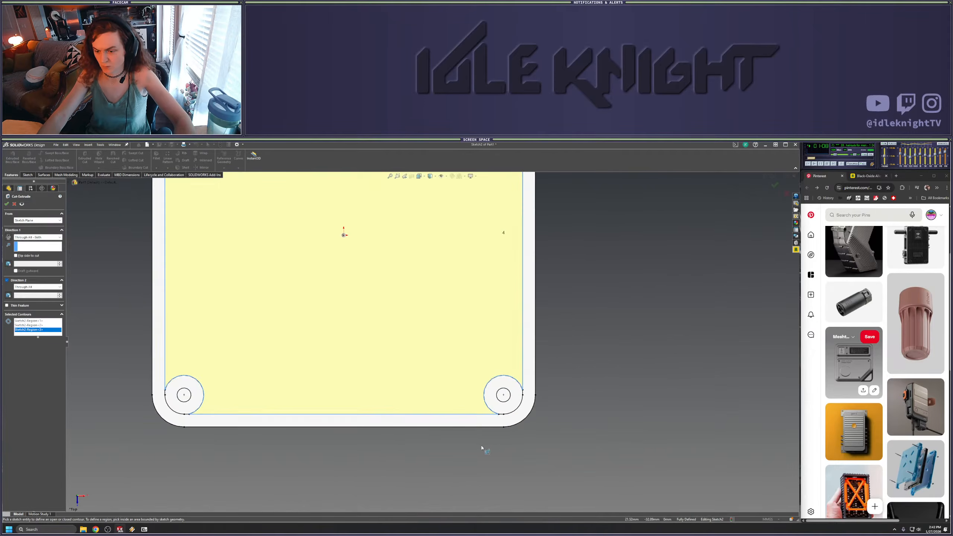
click(503, 397)
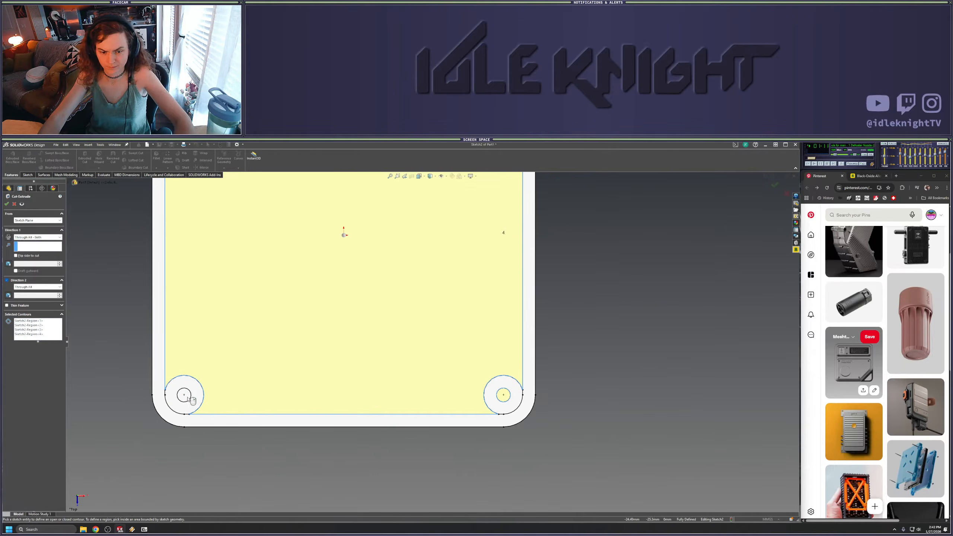
click(187, 398)
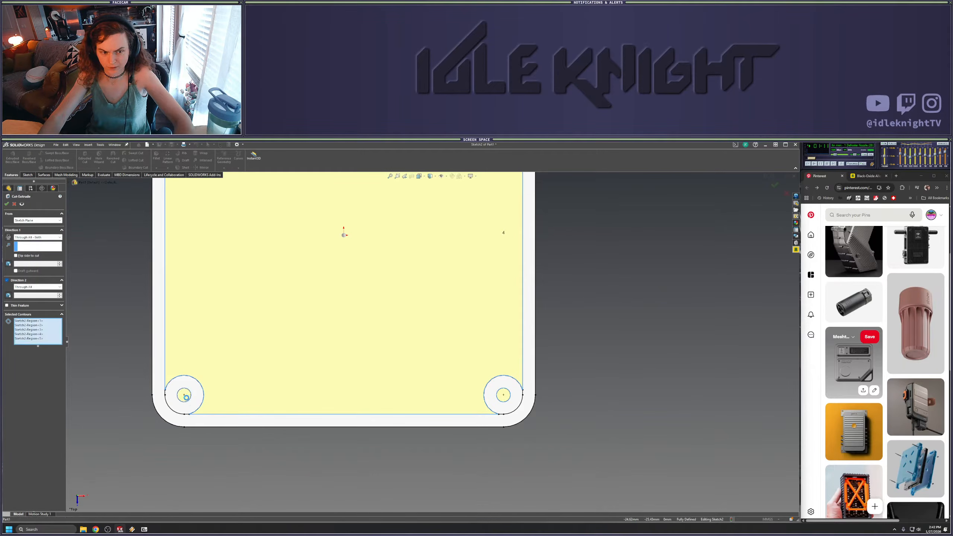
click(7, 204)
Fillet the eight vertical edges where the four screw bosses meet the inner walls with a 2 mm radius
scroll(412, 323, up, 4)
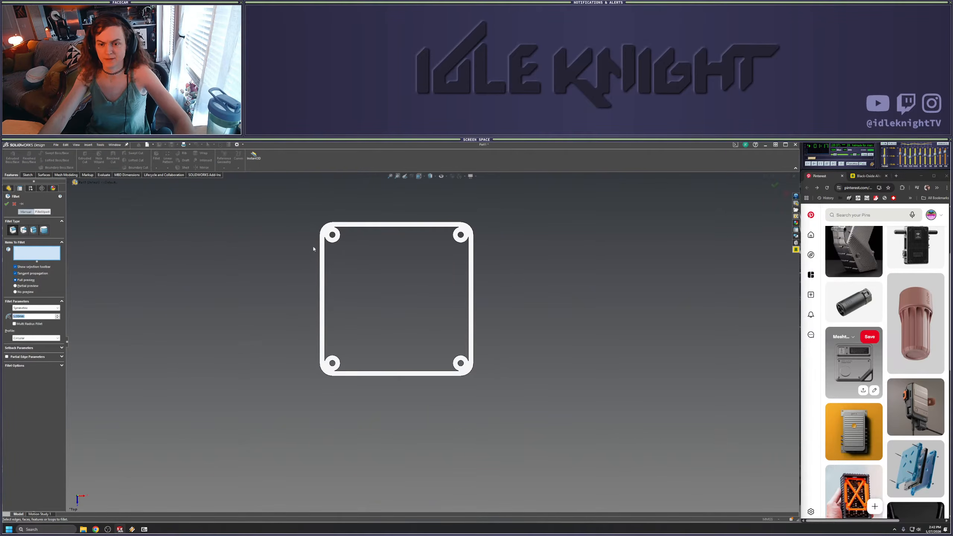
scroll(297, 227, down, 4)
middle_drag(365, 281, 358, 214)
scroll(383, 292, down, 3)
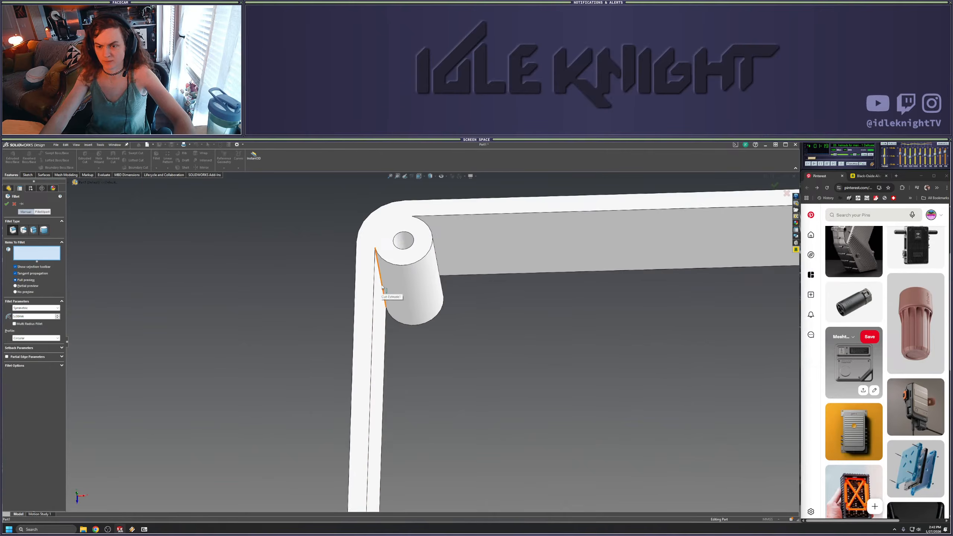
scroll(382, 287, up, 5)
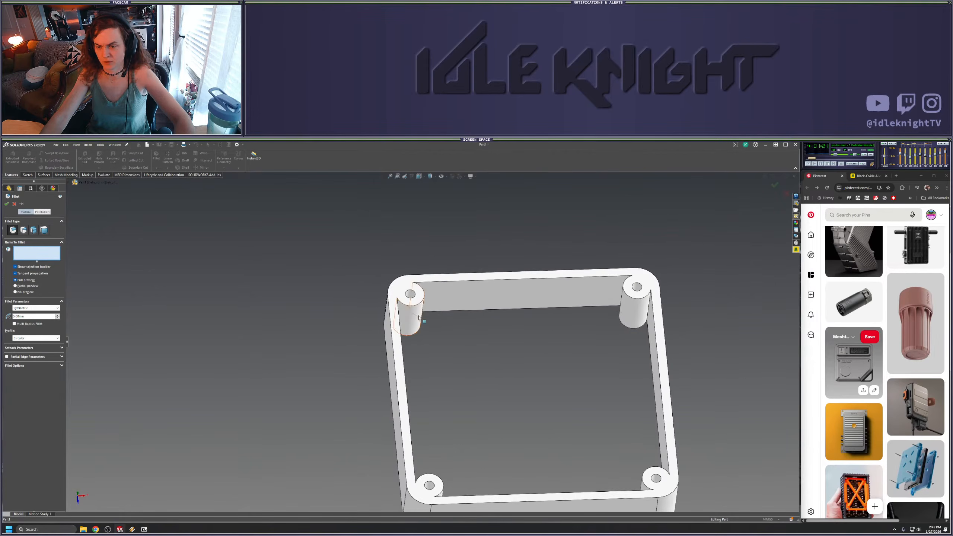
click(399, 315)
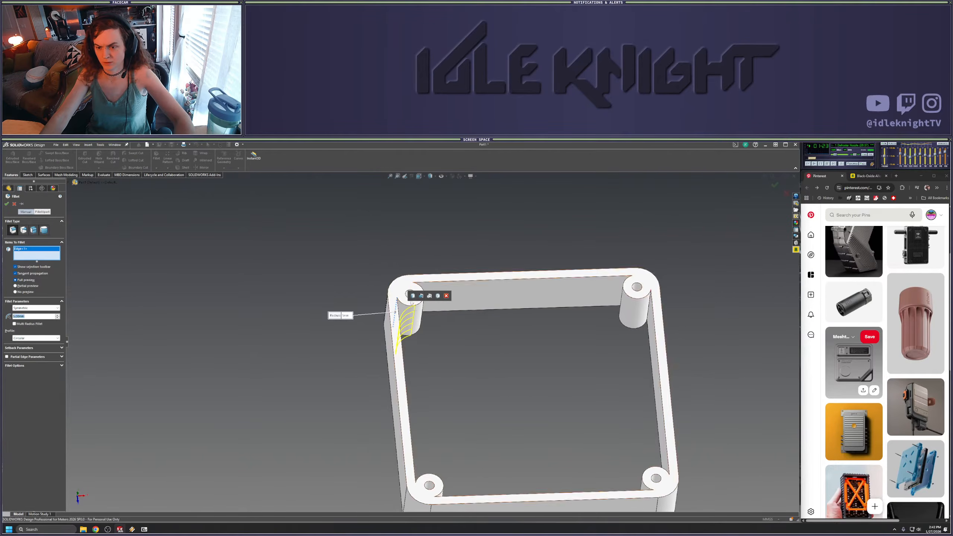
click(426, 296)
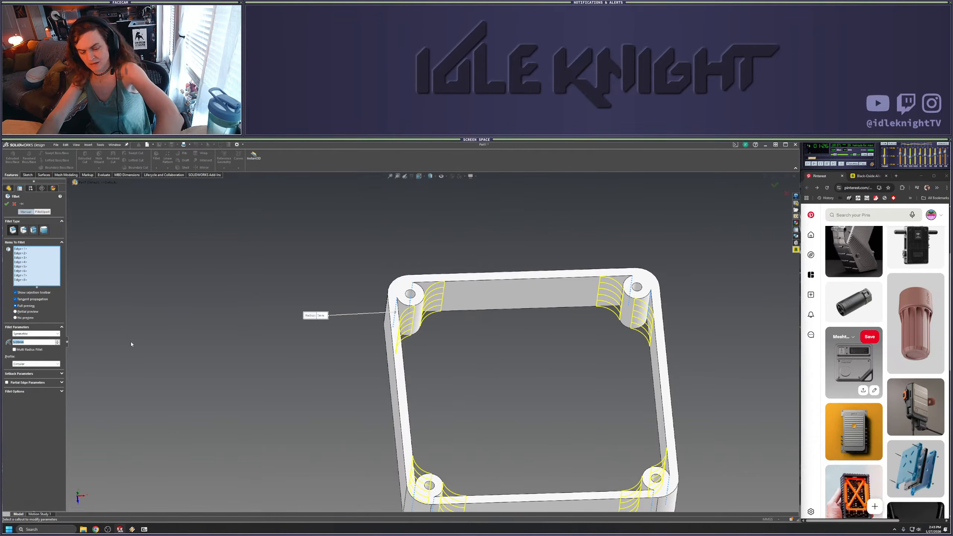
text(2)
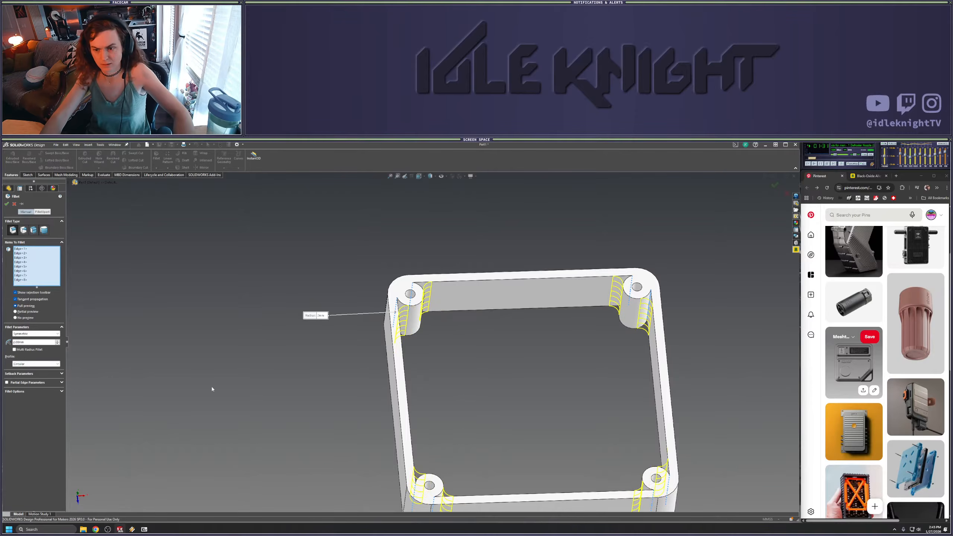
scroll(212, 385, up, 3)
middle_drag(255, 342, 265, 434)
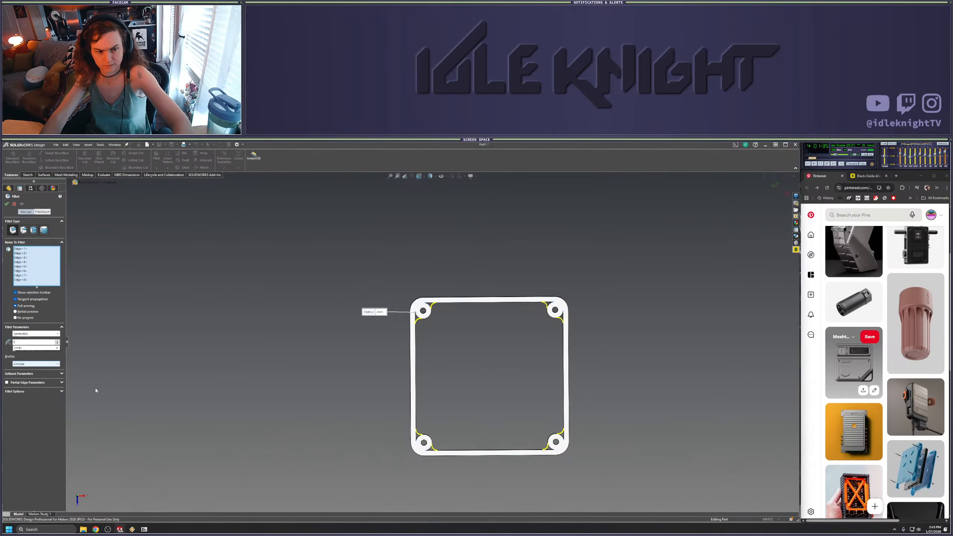
key(Return)
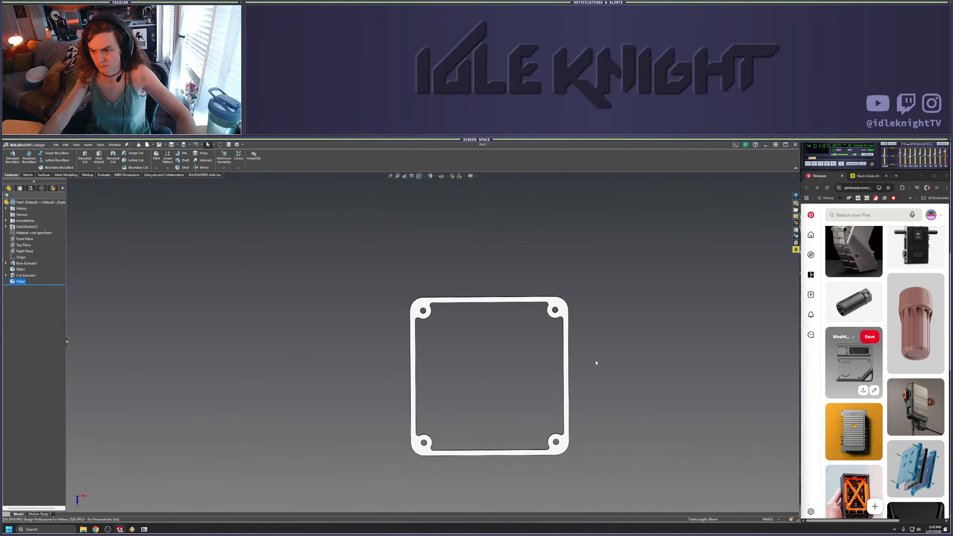
Check the filleted frame from an angled view and open the file commands for the part
middle_drag(583, 383, 484, 289)
scroll(441, 349, down, 5)
scroll(441, 349, up, 6)
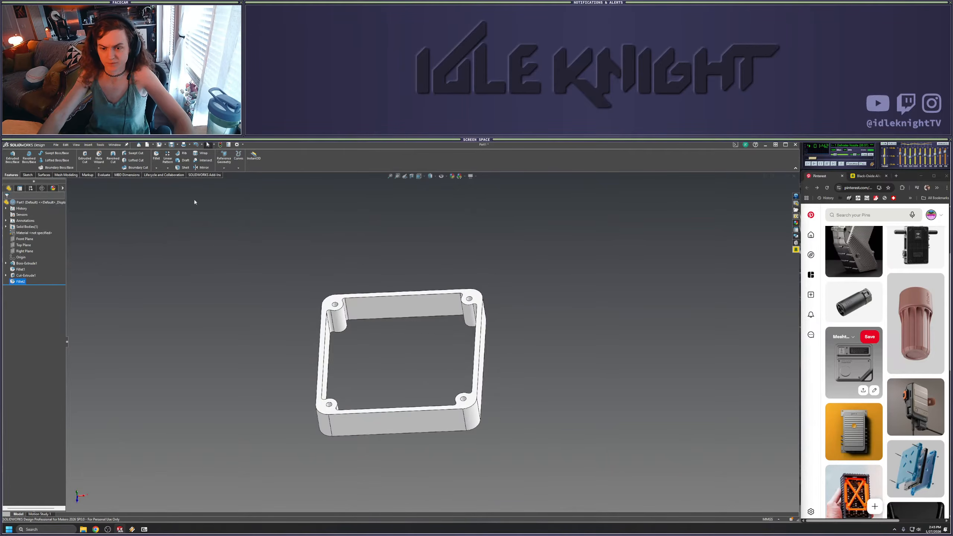
click(56, 145)
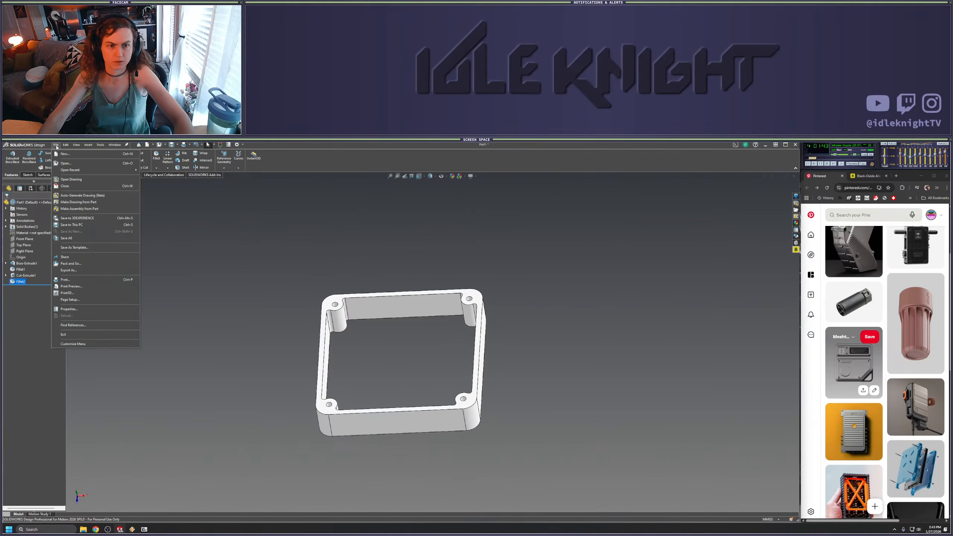
Save the frame part as case_middle
click(80, 225)
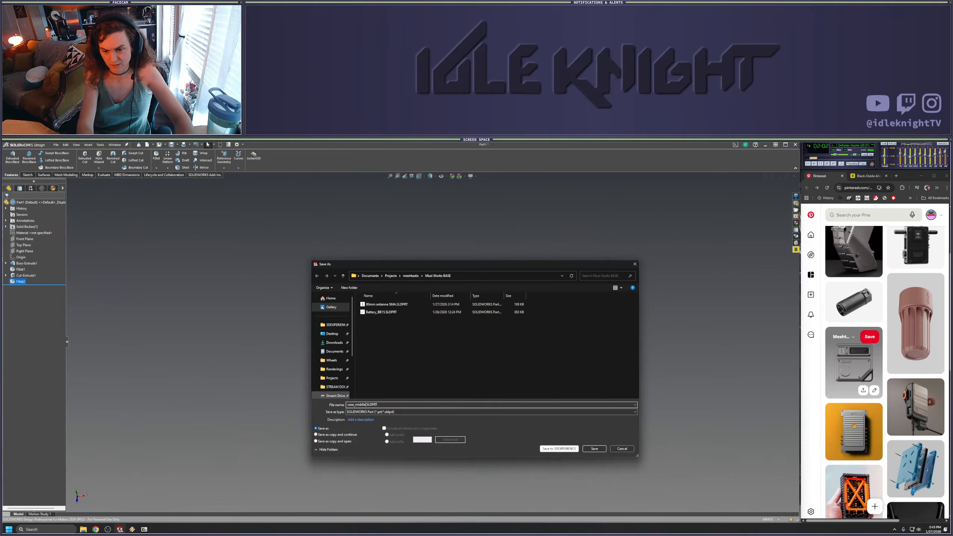
key(Return)
Arrange the Mini_node assembly and the case_middle part windows side by side
click(773, 176)
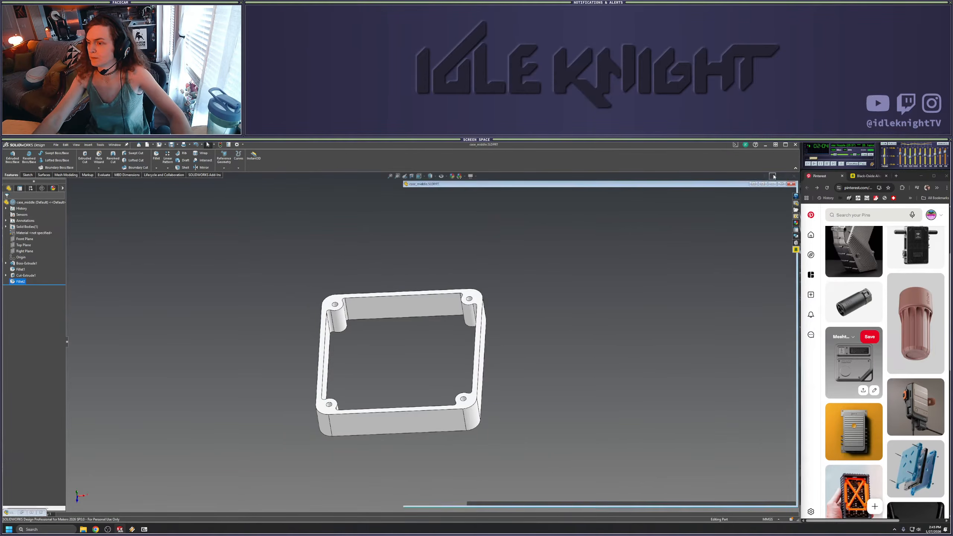
click(33, 511)
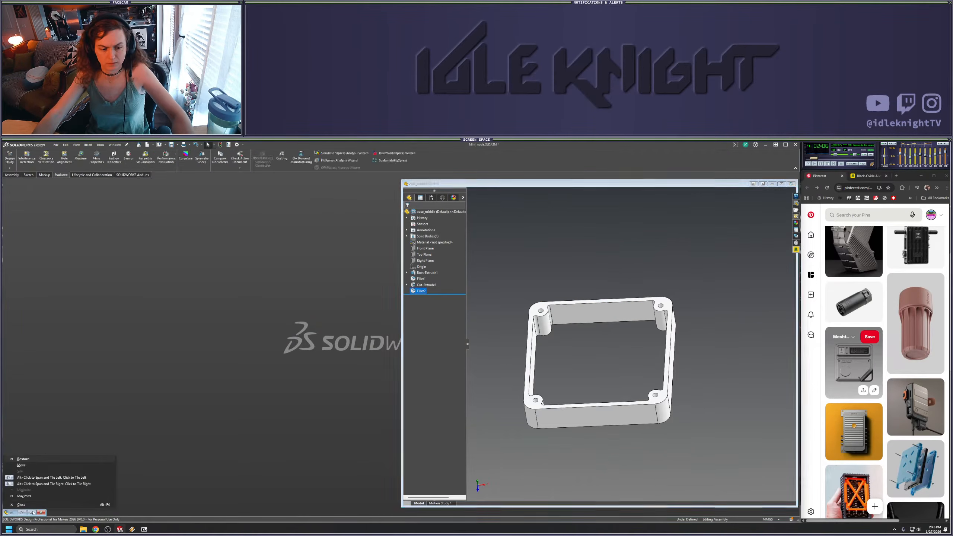
click(41, 510)
click(32, 511)
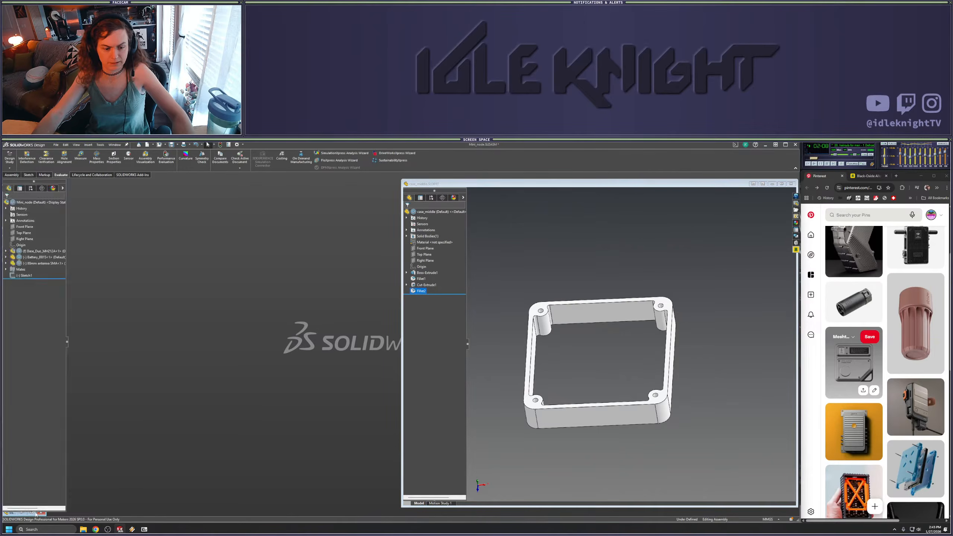
click(757, 176)
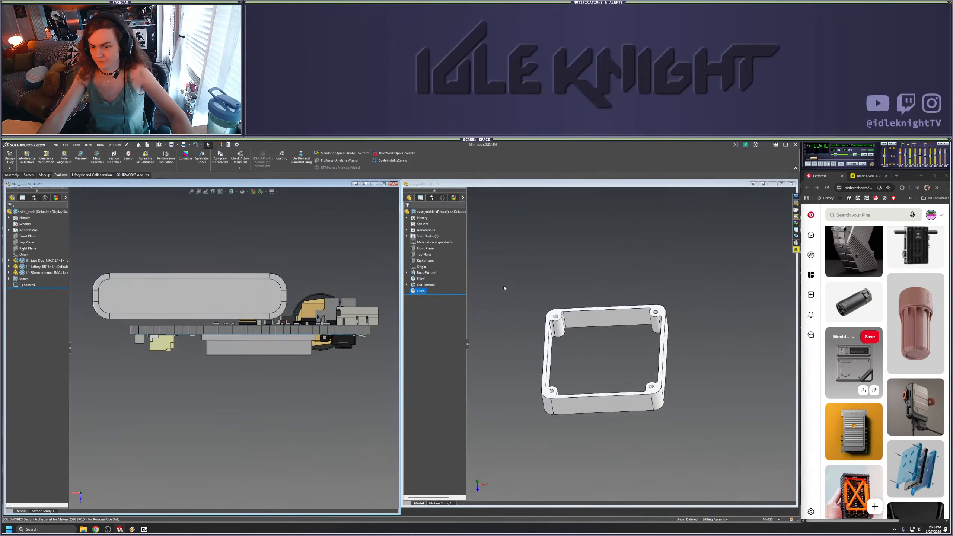
Insert the case_middle part into the Mini_node assembly below the battery, and enlarge the assembly window to full size
scroll(503, 285, up, 4)
scroll(317, 284, up, 5)
middle_drag(244, 290, 276, 320)
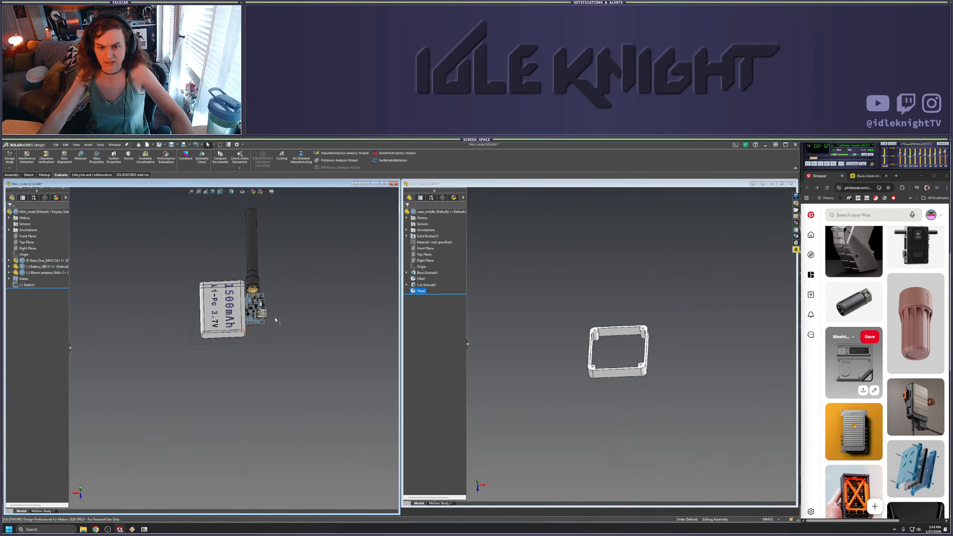
drag(616, 374, 291, 391)
click(384, 183)
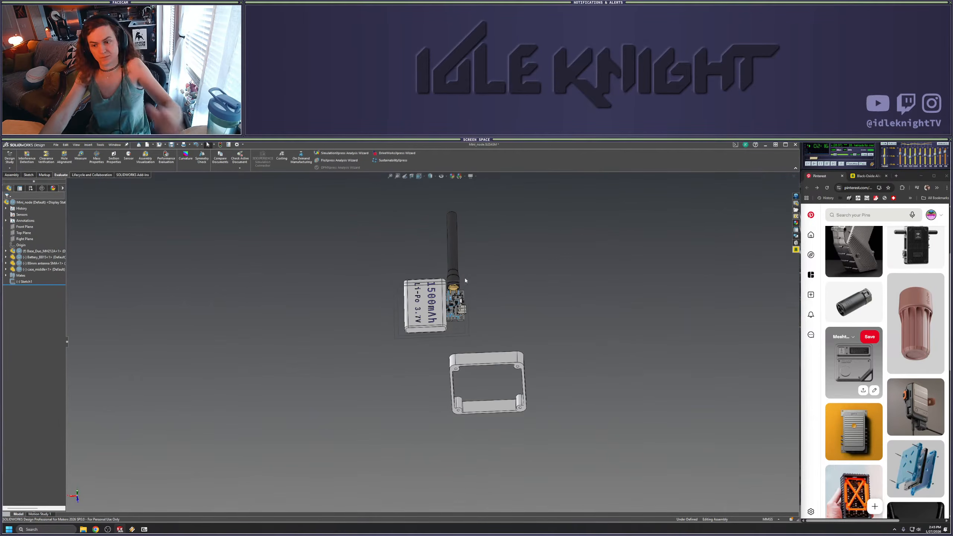
Delete the rectangular layout sketch around the battery and board from the Mini_node assembly
click(25, 281)
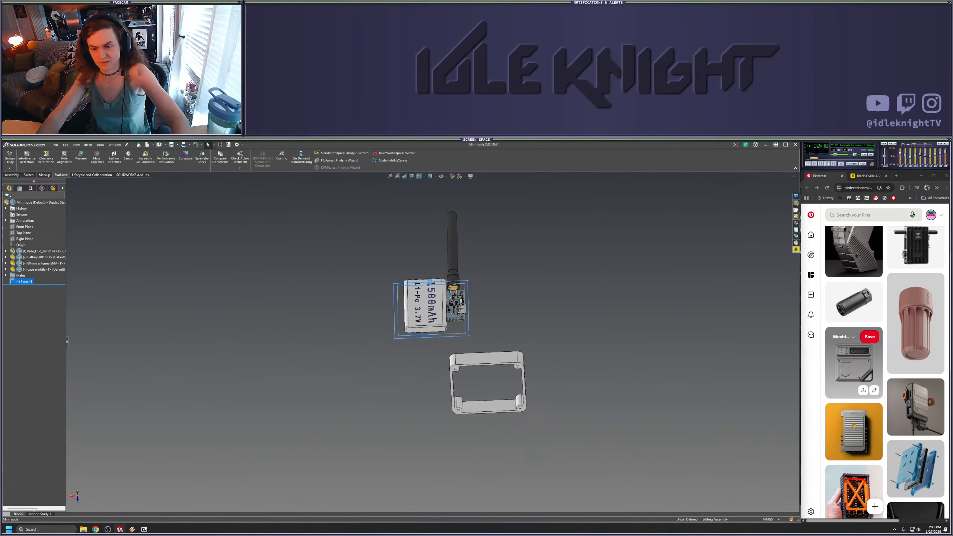
key(Delete)
click(511, 309)
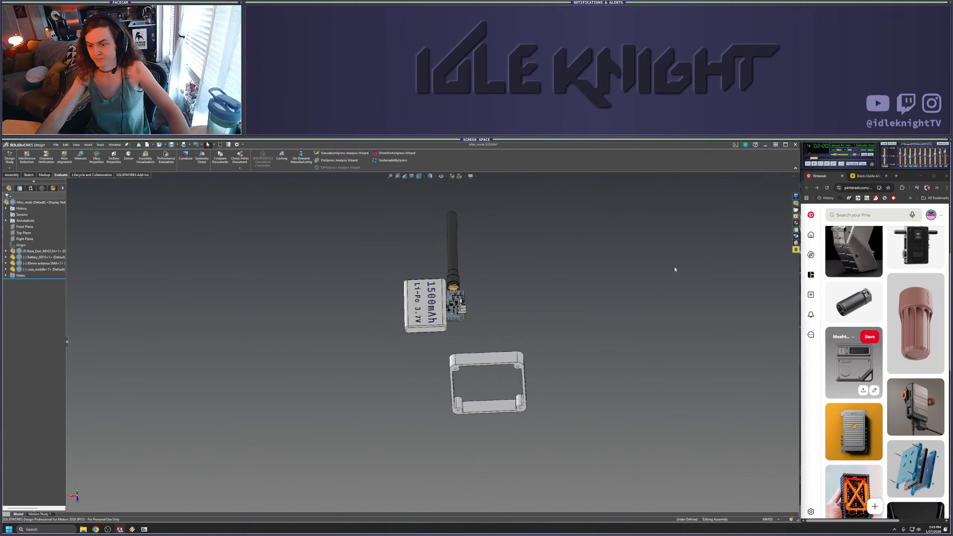
click(793, 176)
click(383, 184)
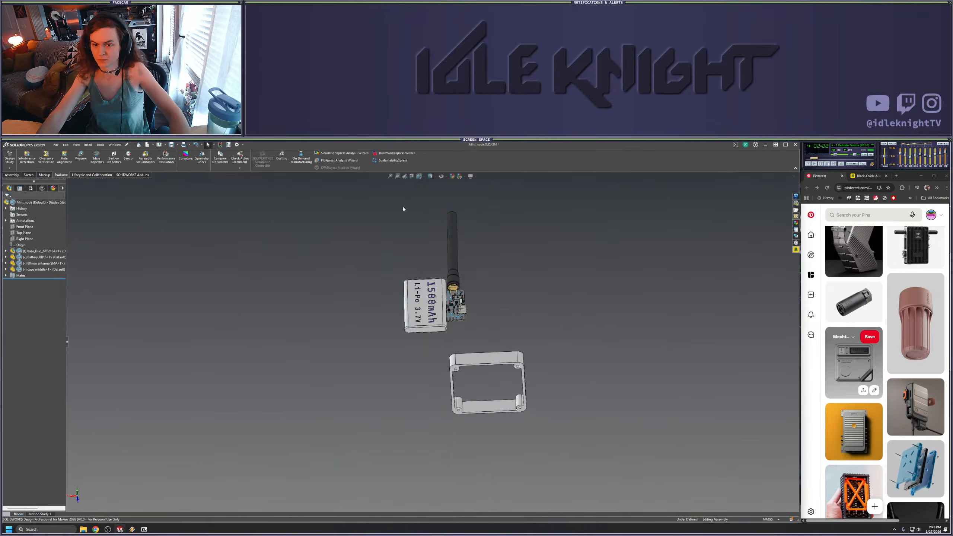
Add a parallel mate between the flat rim face of case_middle and the large labelled face of the battery
middle_drag(544, 328, 554, 357)
scroll(472, 414, down, 5)
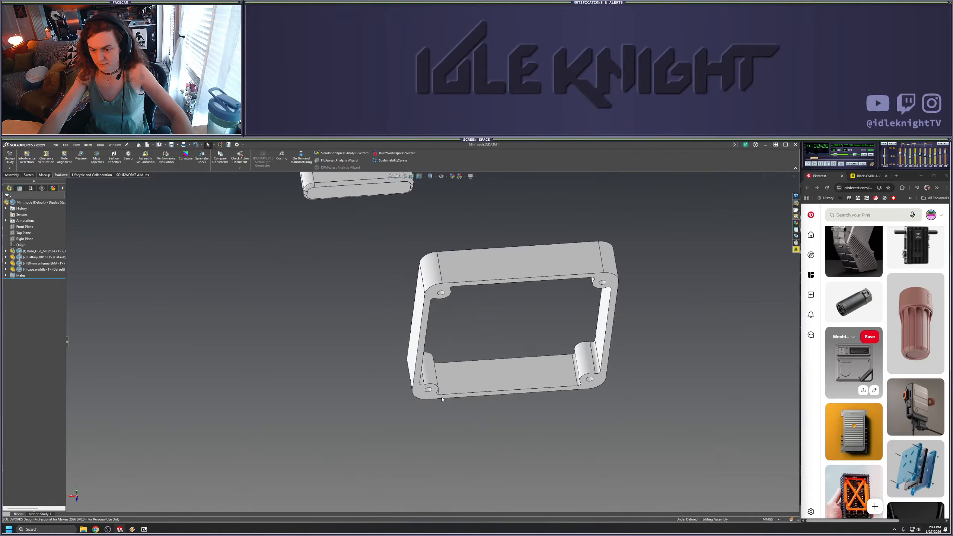
click(427, 388)
scroll(420, 345, up, 5)
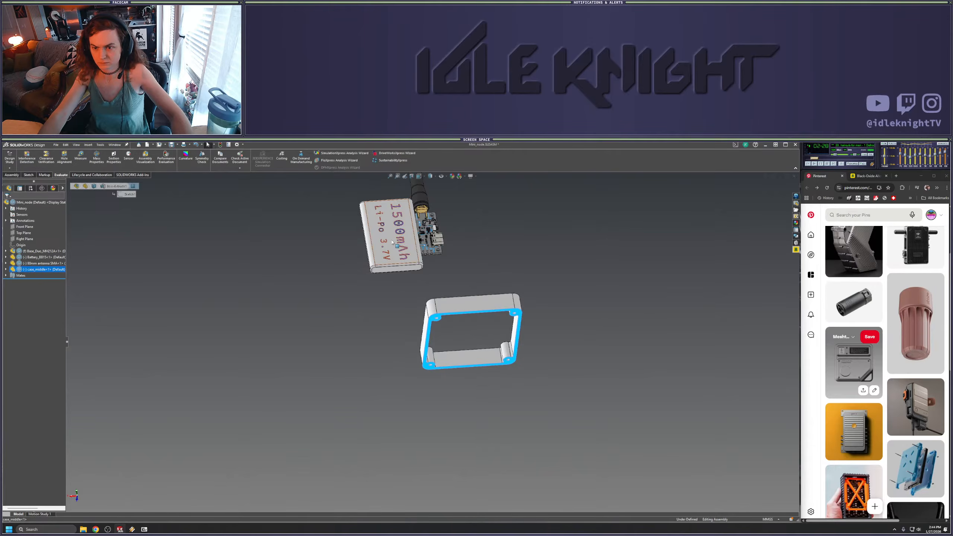
ctrl+click(369, 236)
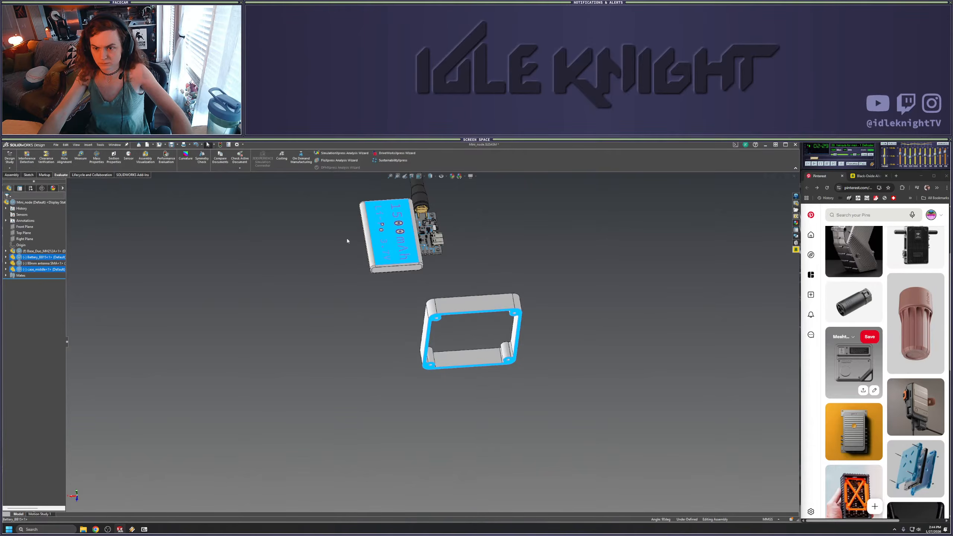
click(12, 174)
click(49, 158)
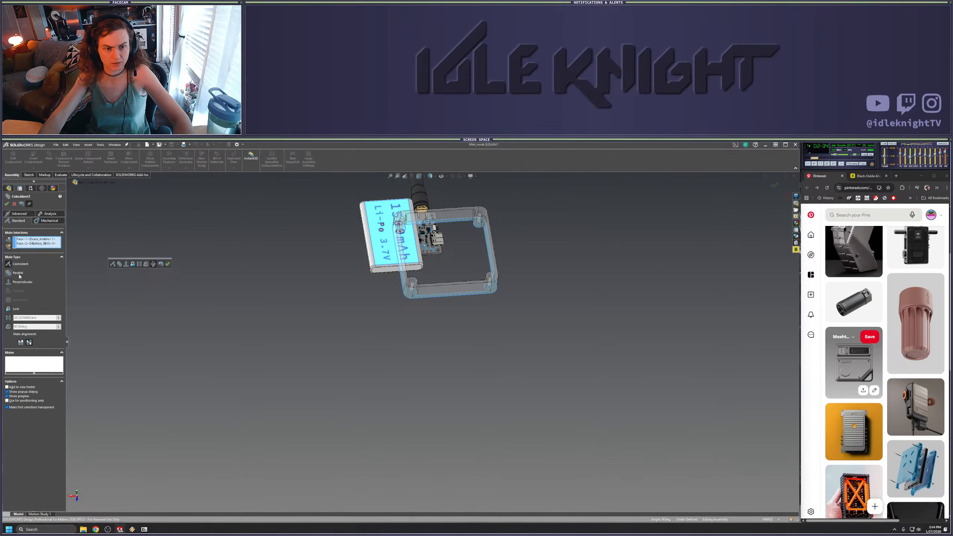
click(18, 273)
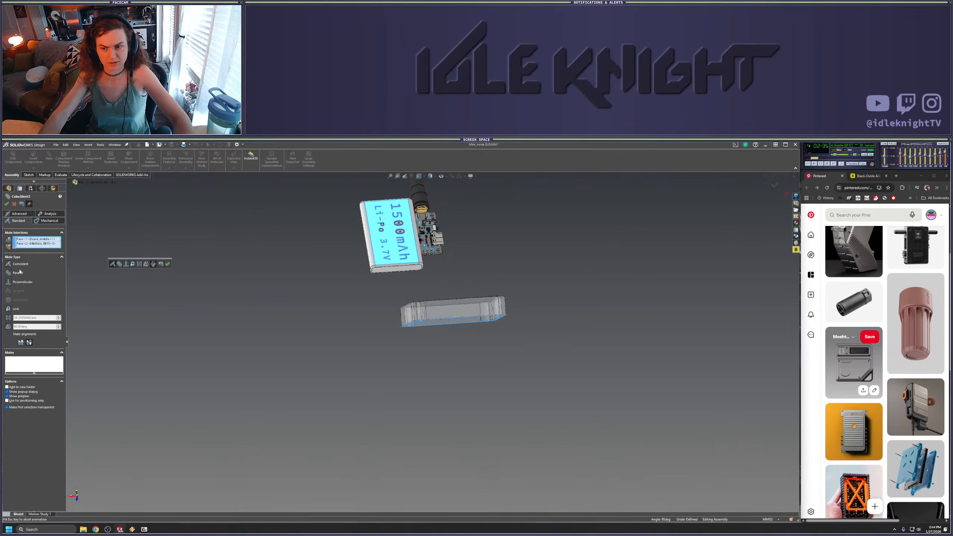
click(7, 204)
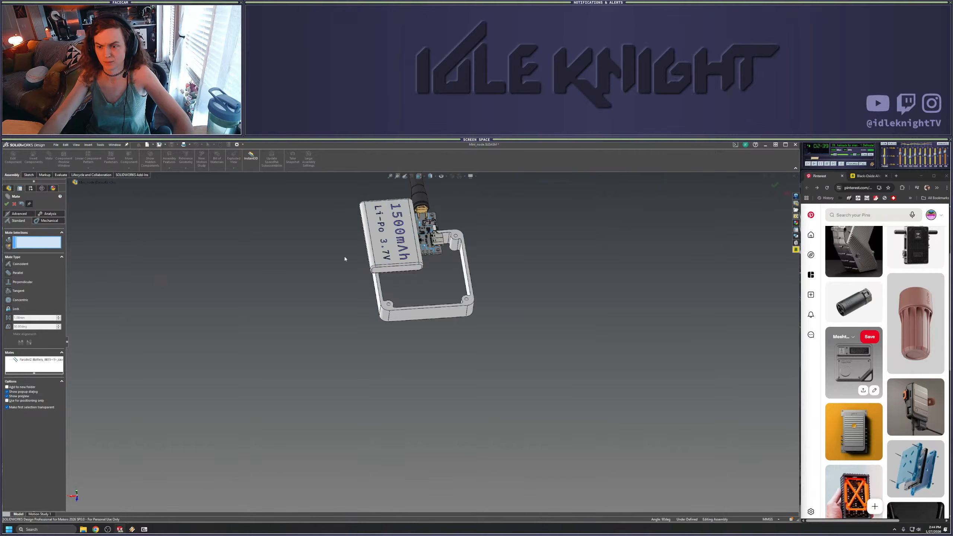
click(7, 204)
Examine how the Front, Top and Right planes of case_middle lie relative to the battery and board
middle_drag(511, 280, 431, 353)
key(space)
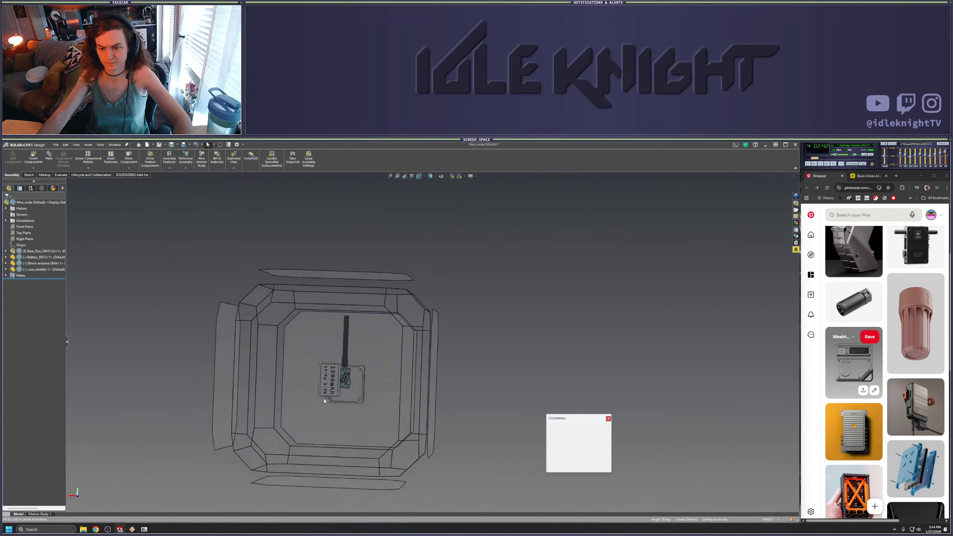
click(324, 401)
scroll(490, 391, down, 4)
click(489, 389)
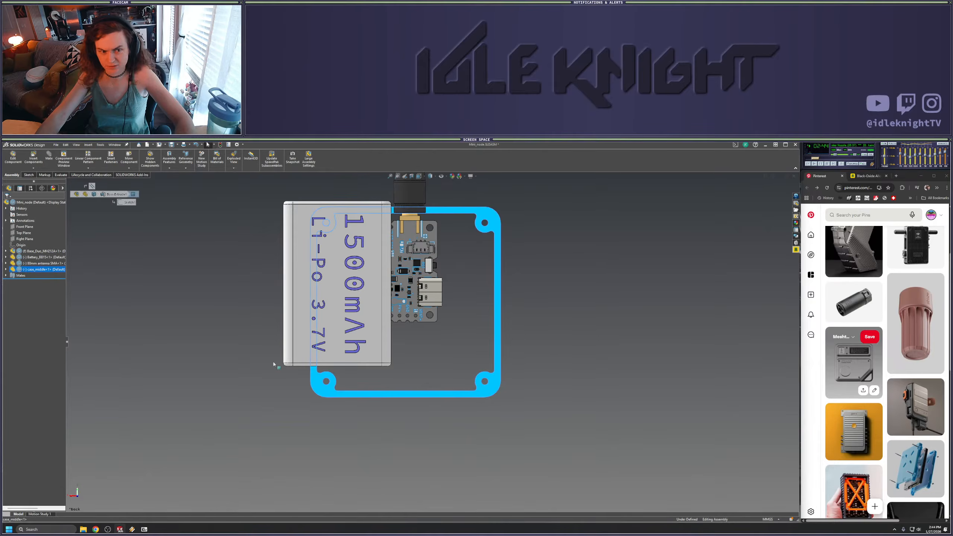
click(5, 269)
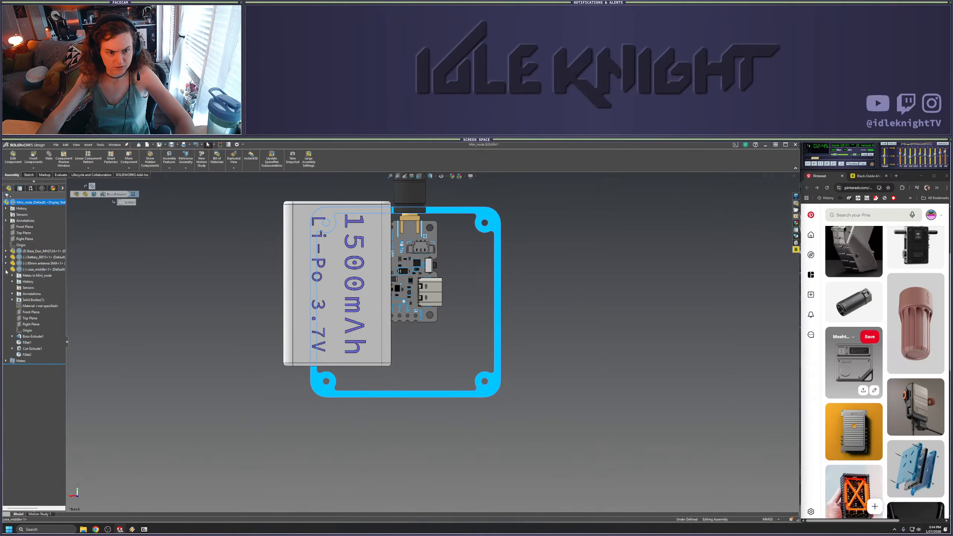
click(31, 312)
click(31, 318)
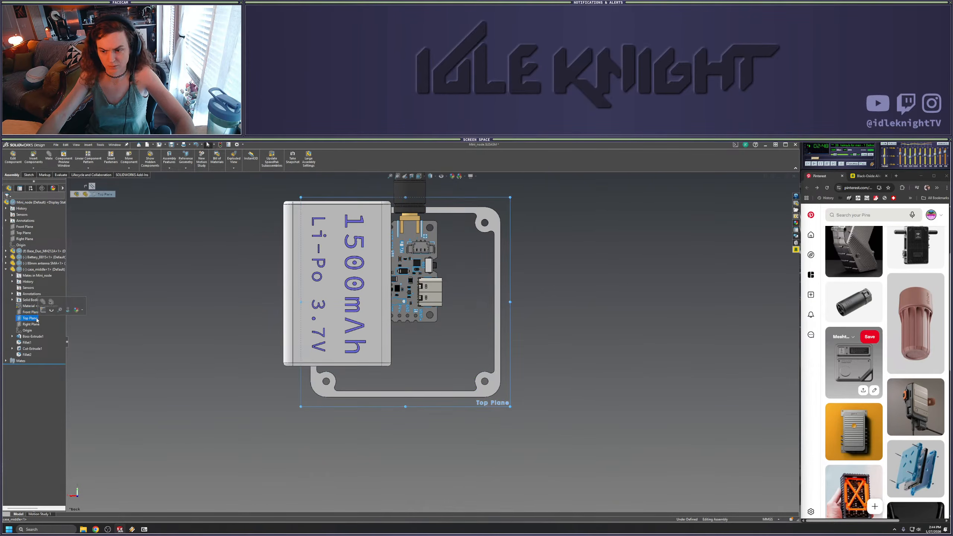
click(30, 323)
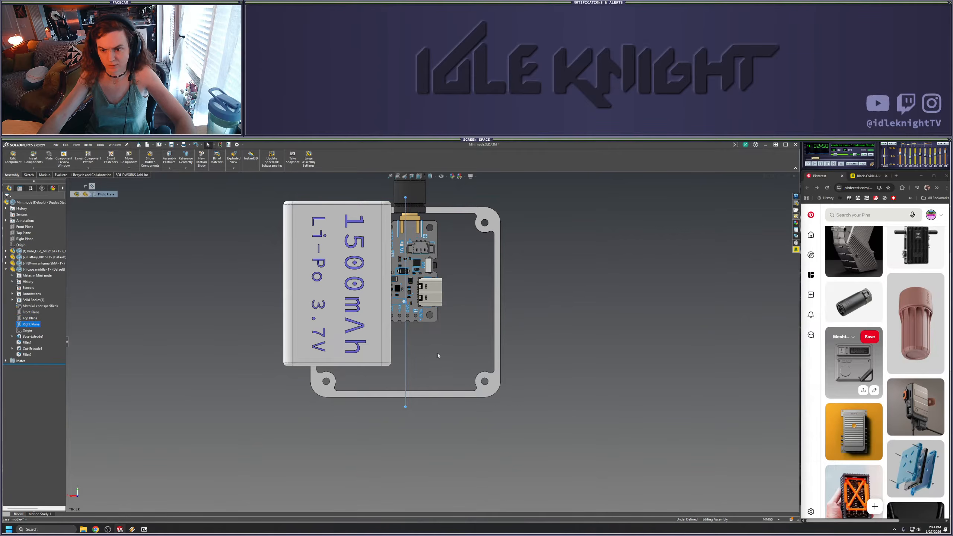
mouse_move(398, 357)
middle_down()
mouse_move(416, 359)
mouse_move(383, 358)
mouse_move(415, 359)
middle_up()
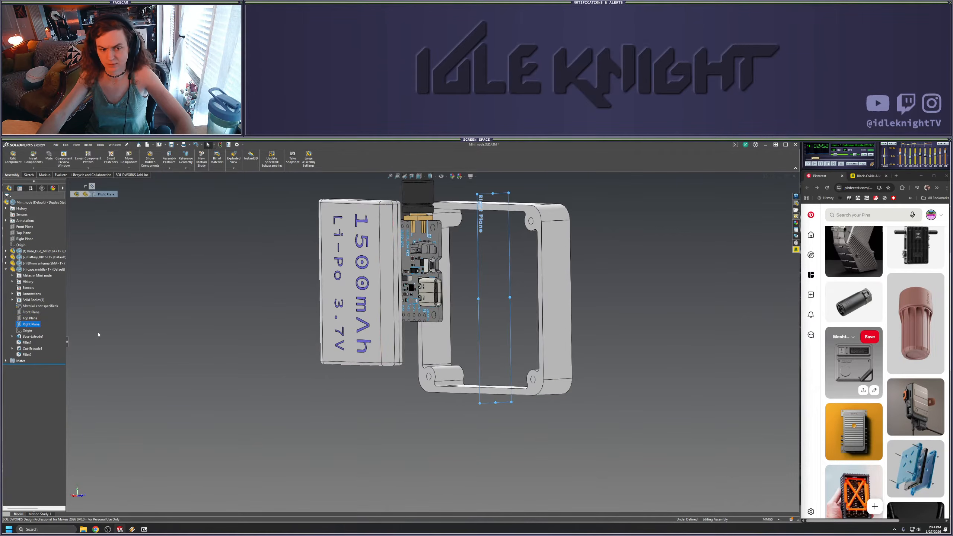
click(31, 318)
middle_drag(488, 351, 522, 338)
scroll(562, 339, up, 4)
click(534, 326)
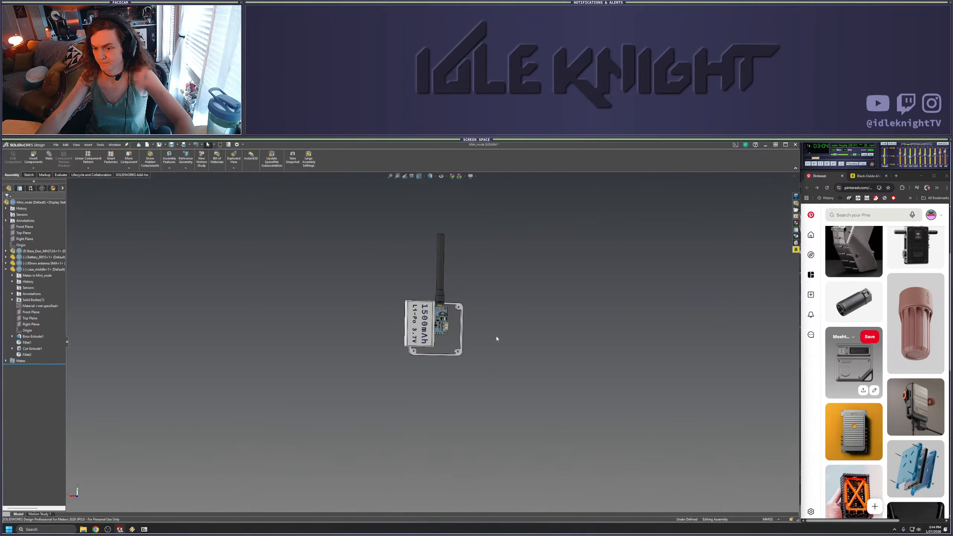
In the back view, move case_middle so it frames the battery and board, and nudge the battery slightly within it
key(space)
click(388, 396)
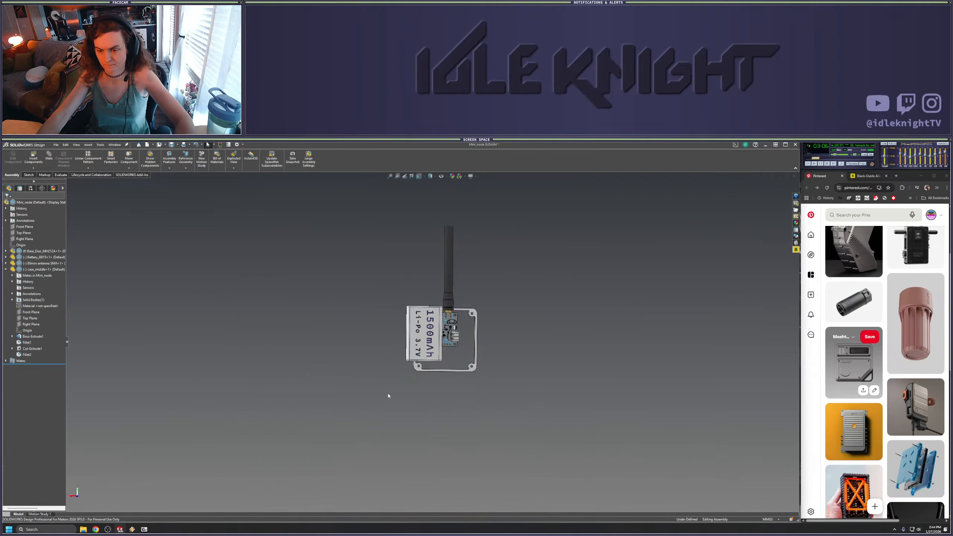
scroll(465, 369, down, 5)
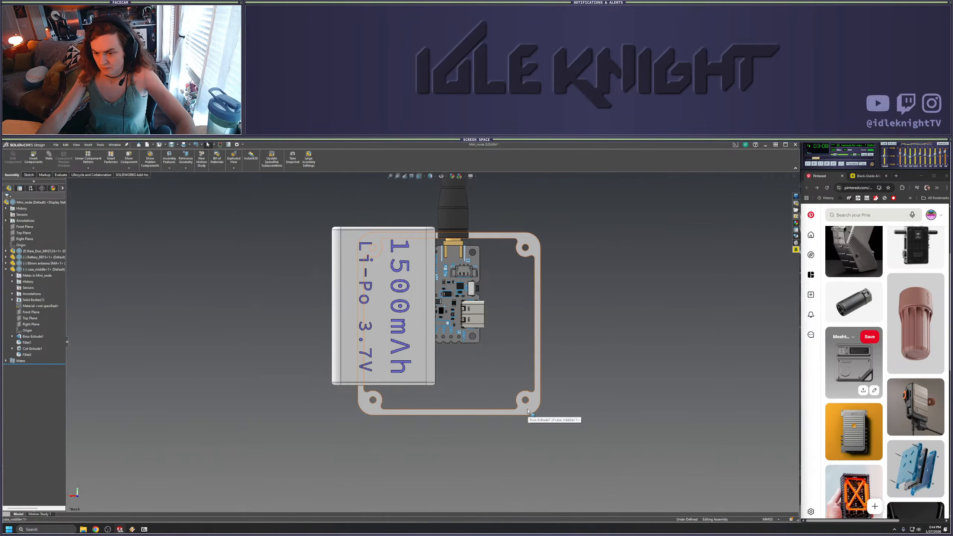
drag(527, 411, 480, 397)
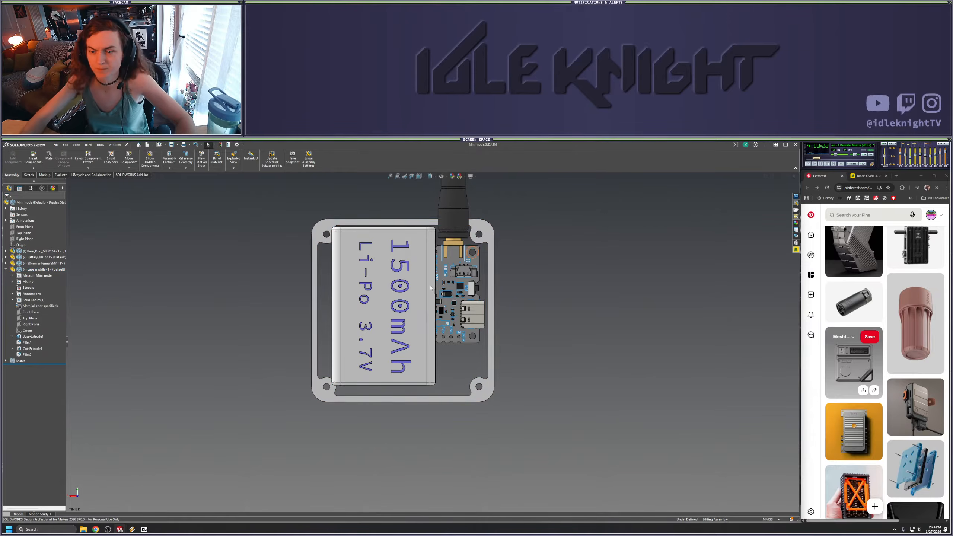
click(416, 274)
drag(416, 274, 417, 274)
click(592, 311)
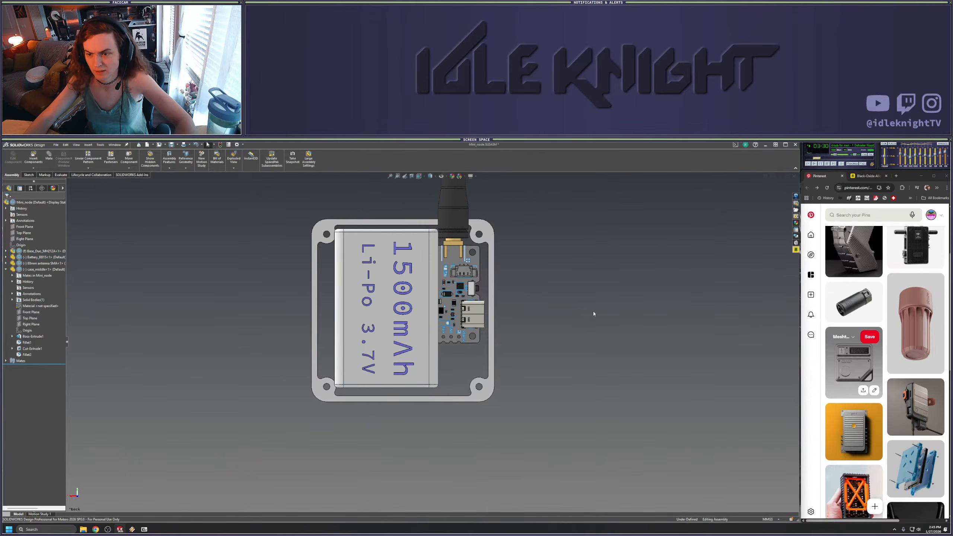
Rotate the battery behind the board with free-drag Rotate Component, and move it back inside the case_middle frame
click(419, 349)
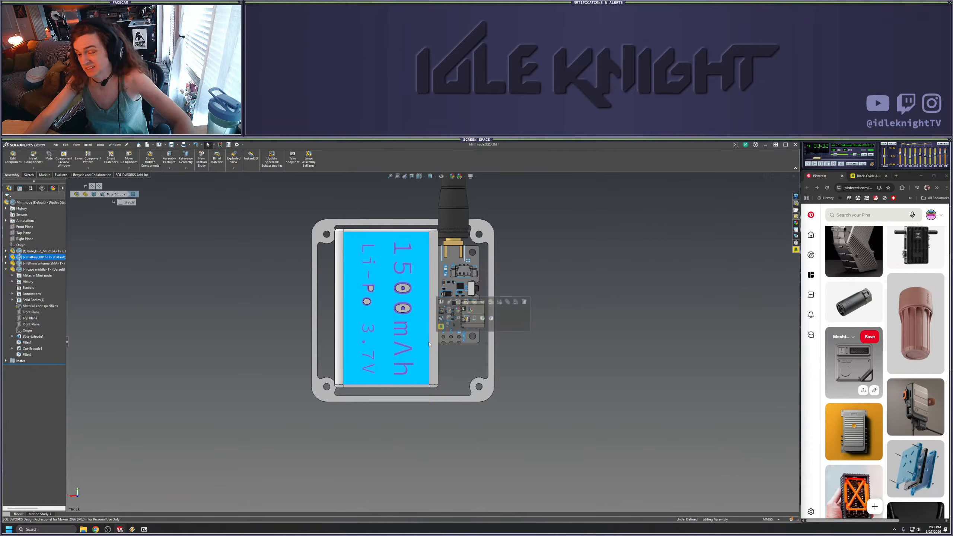
click(187, 293)
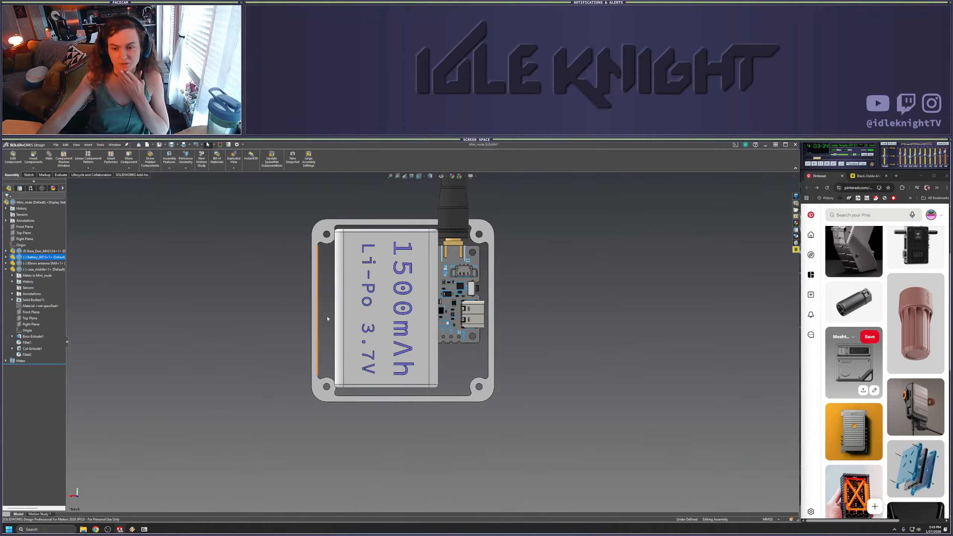
click(355, 318)
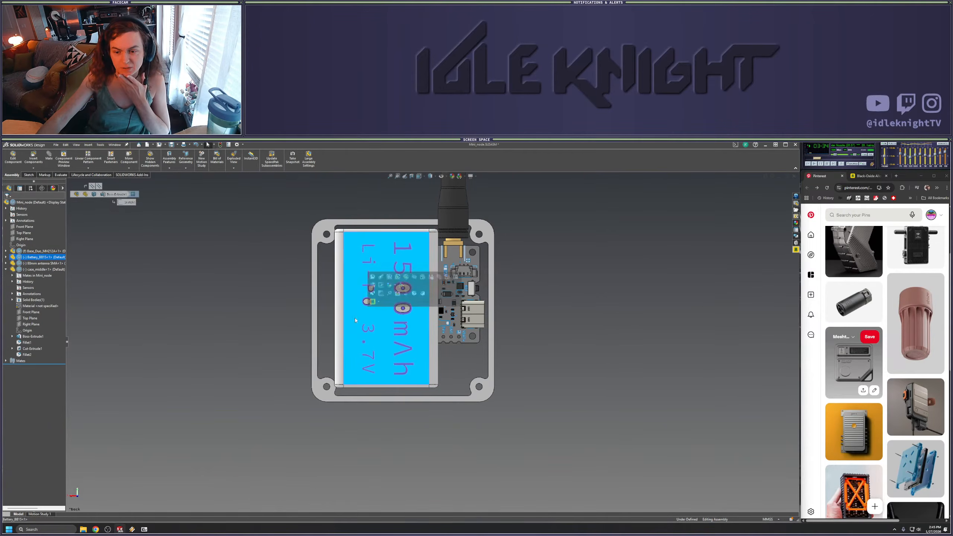
click(129, 168)
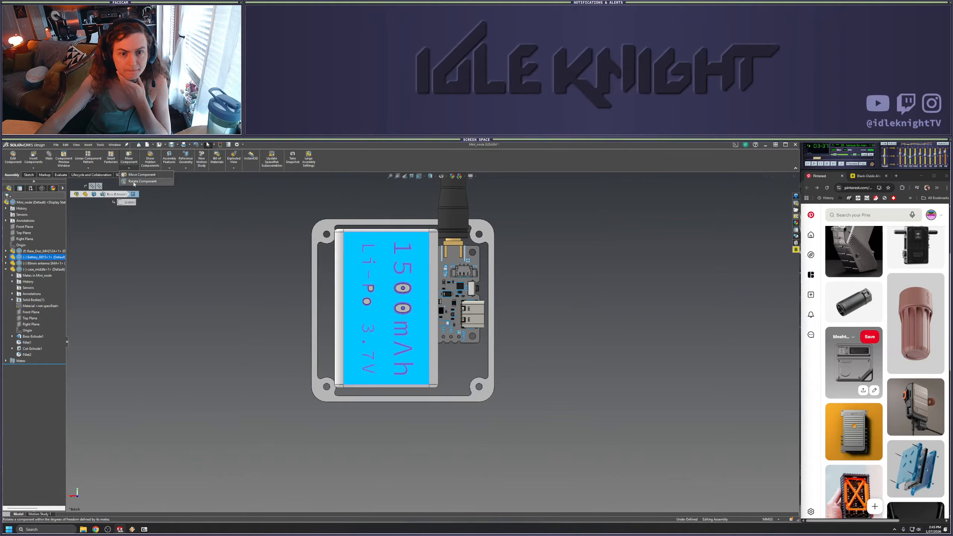
click(145, 182)
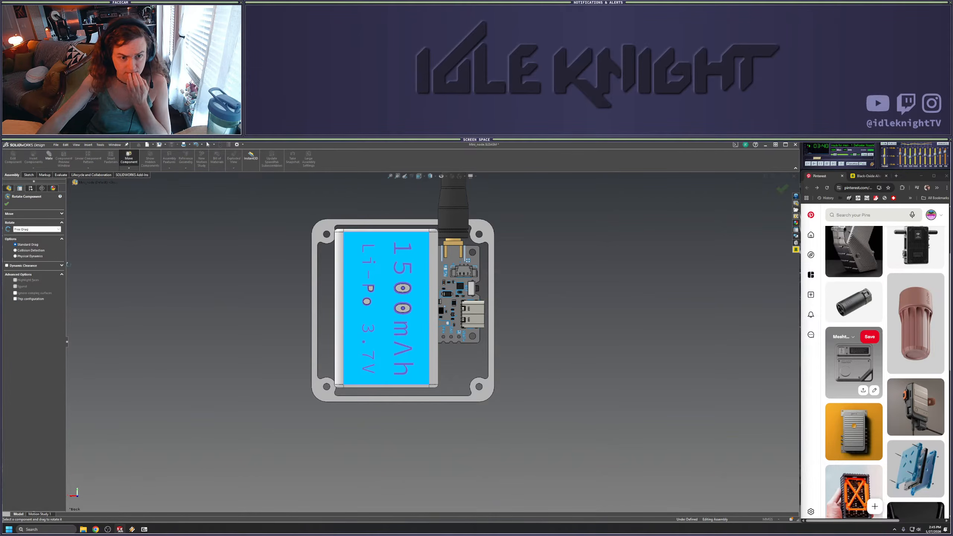
drag(358, 372, 596, 268)
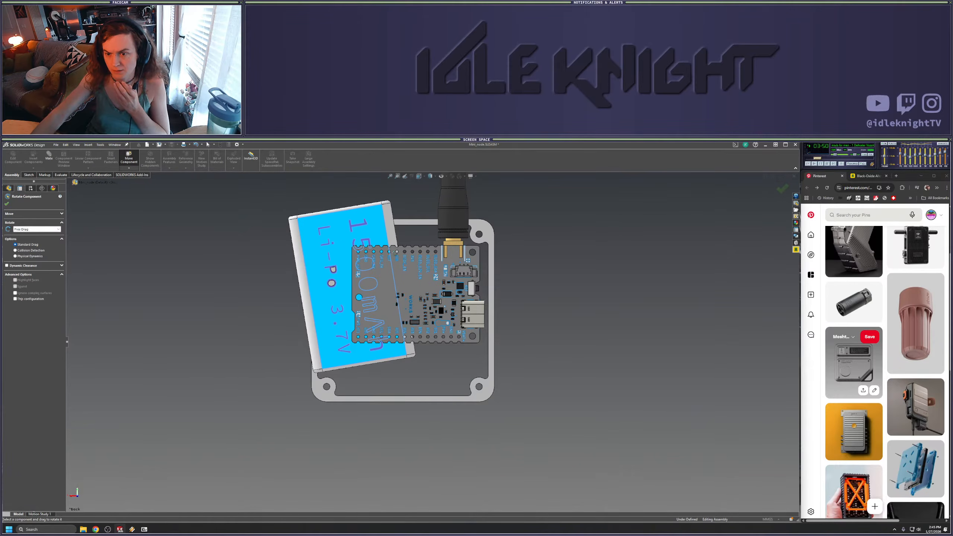
click(7, 204)
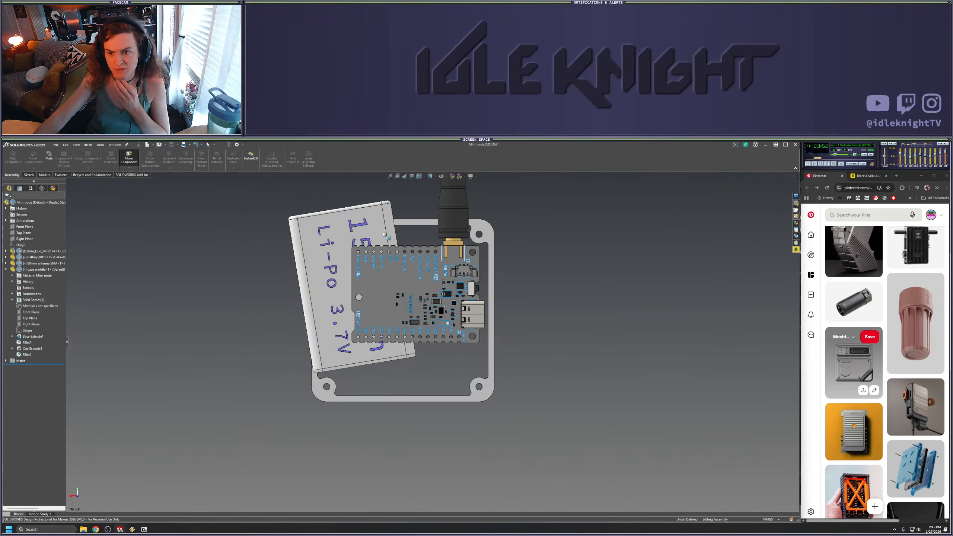
click(341, 250)
drag(341, 249, 358, 287)
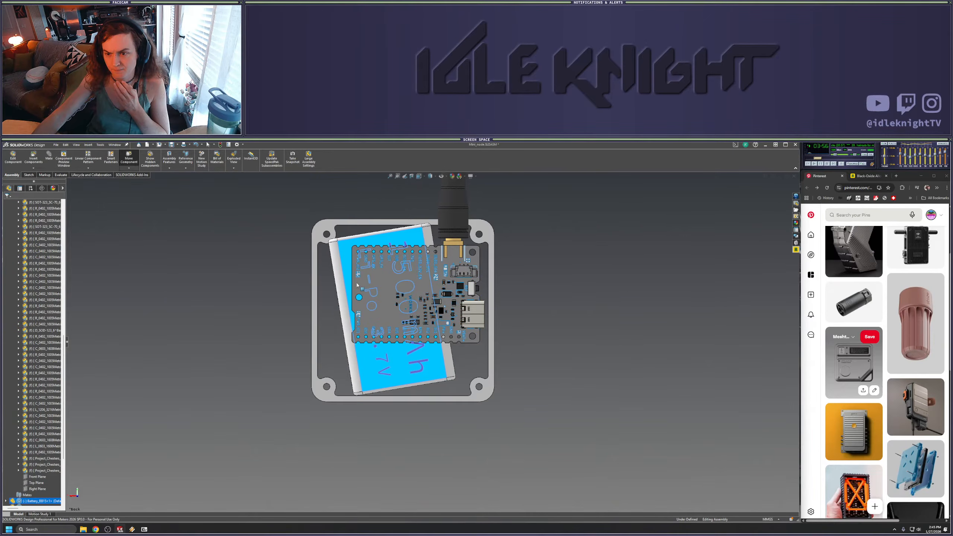
Undo the latest free rotation and moves of the battery behind the board
click(564, 298)
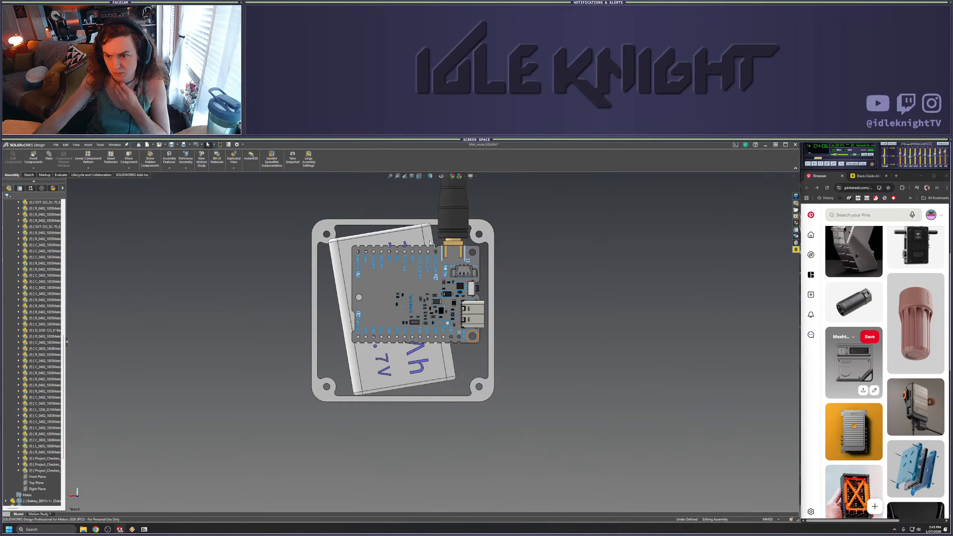
key(ctrl+8)
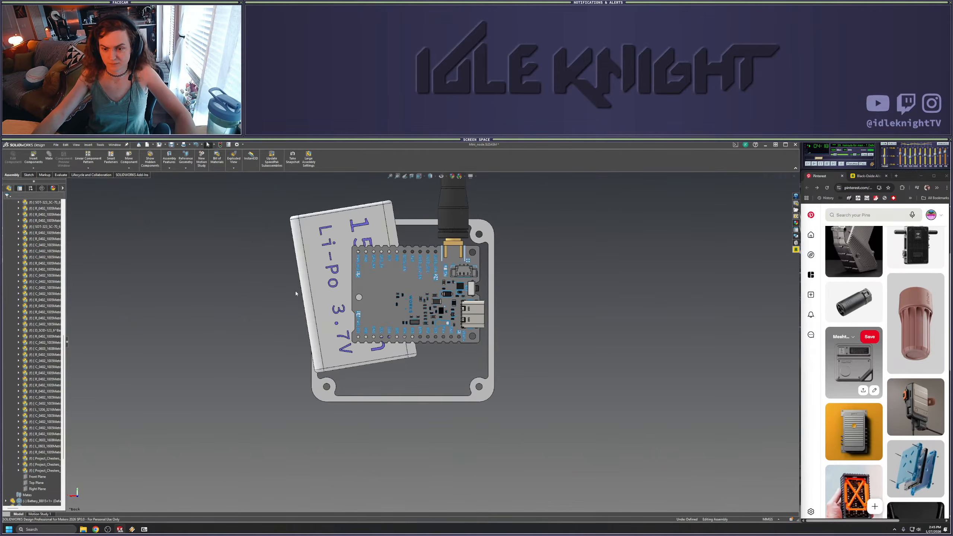
key(ctrl+z)
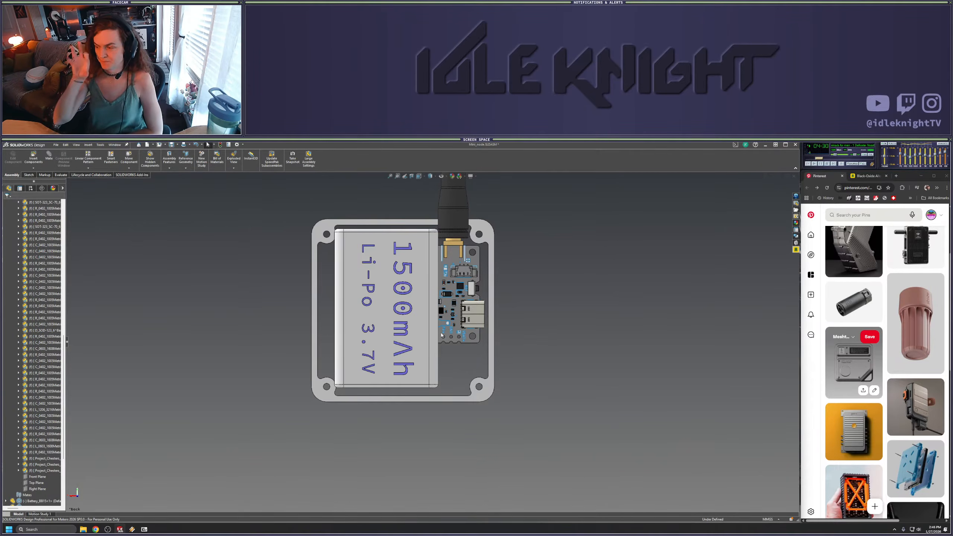
scroll(441, 335, up, 1)
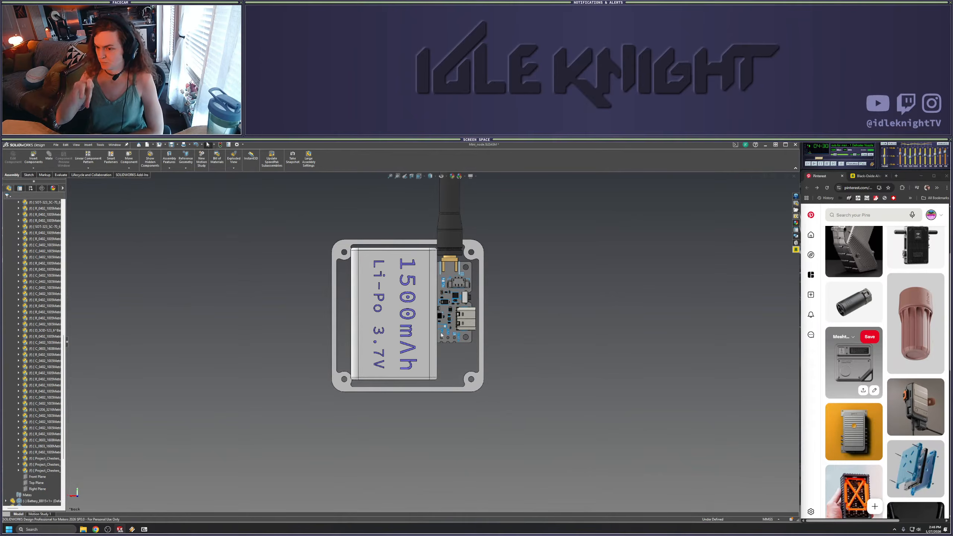
Nudge the battery slightly downward inside the case_middle frame
click(425, 342)
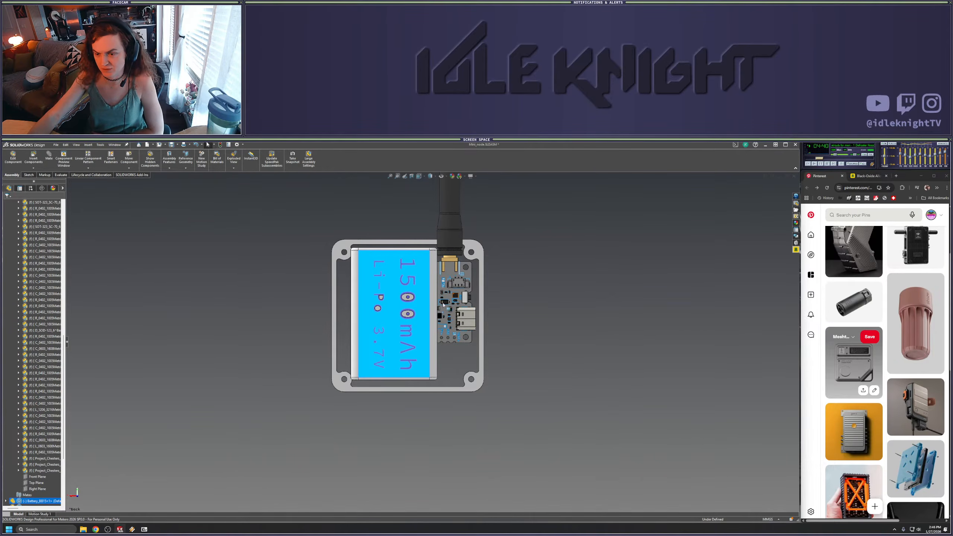
key(Escape)
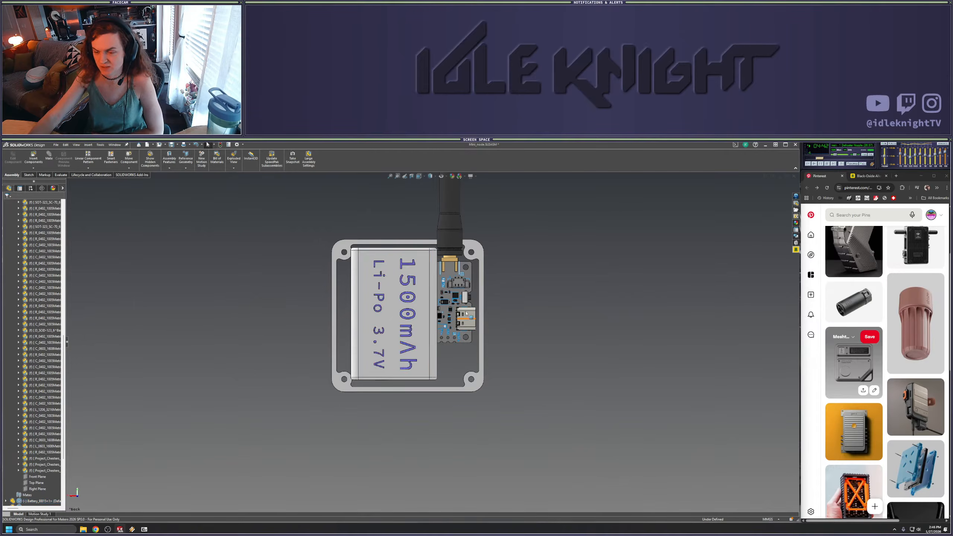
click(396, 304)
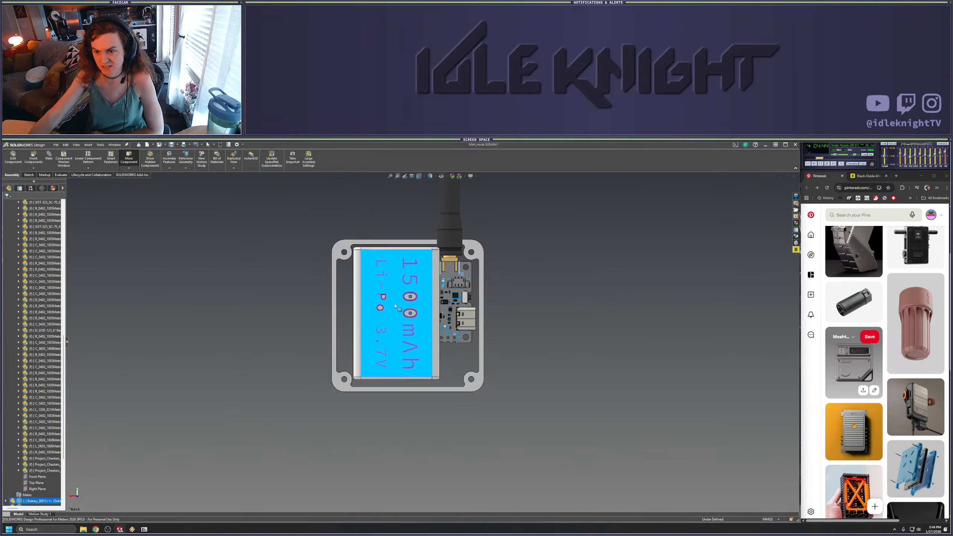
drag(395, 305, 393, 310)
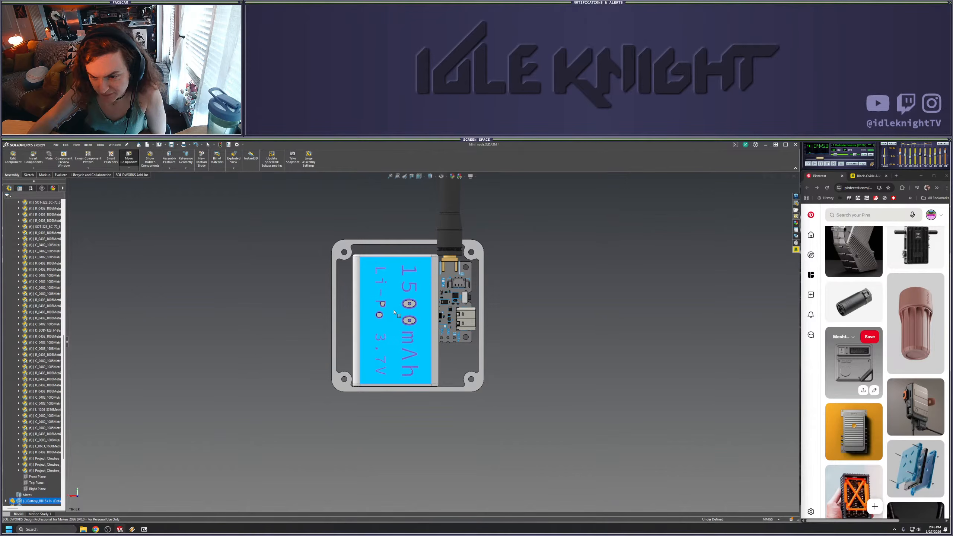
click(538, 341)
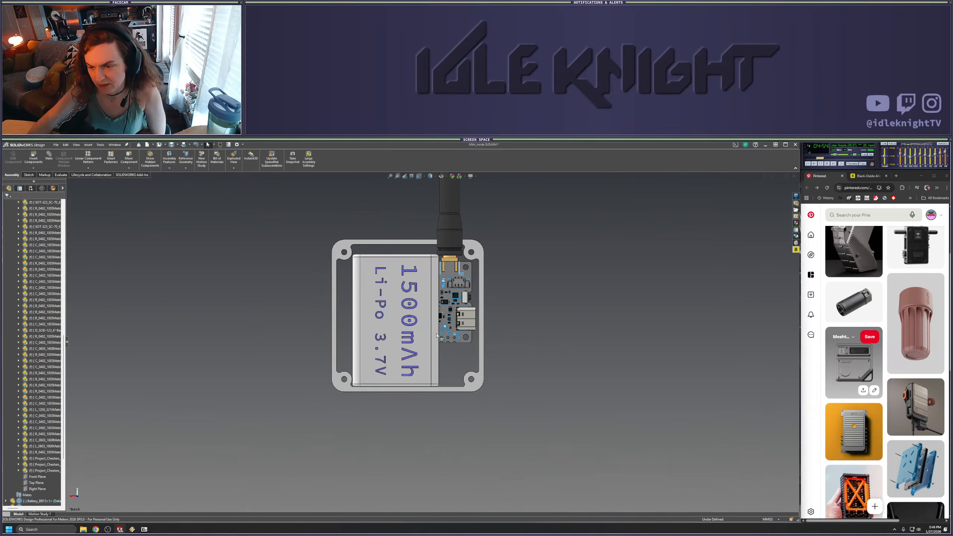
Shift the case_middle frame slightly sideways, closing the gap between its wall and the USB-C side of the board
click(465, 337)
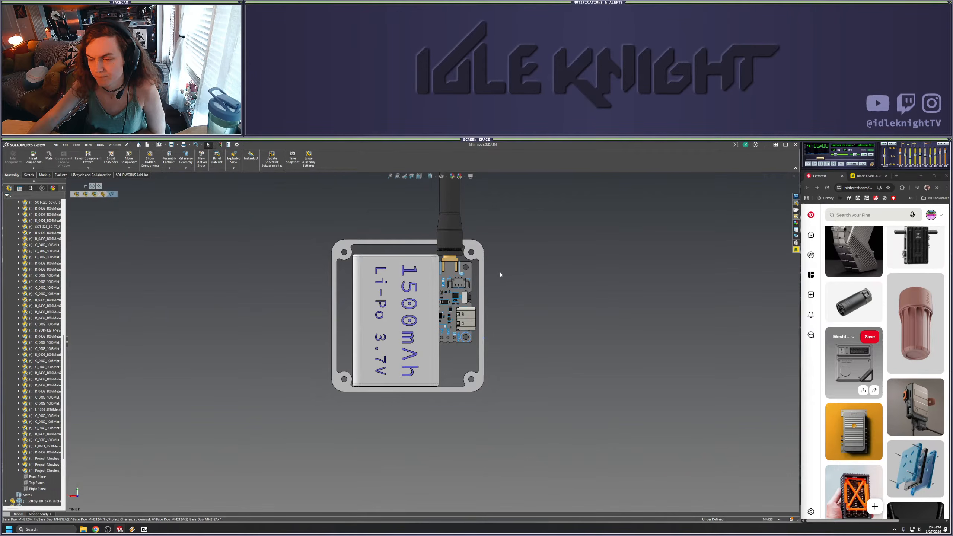
scroll(500, 274, up, 2)
click(446, 255)
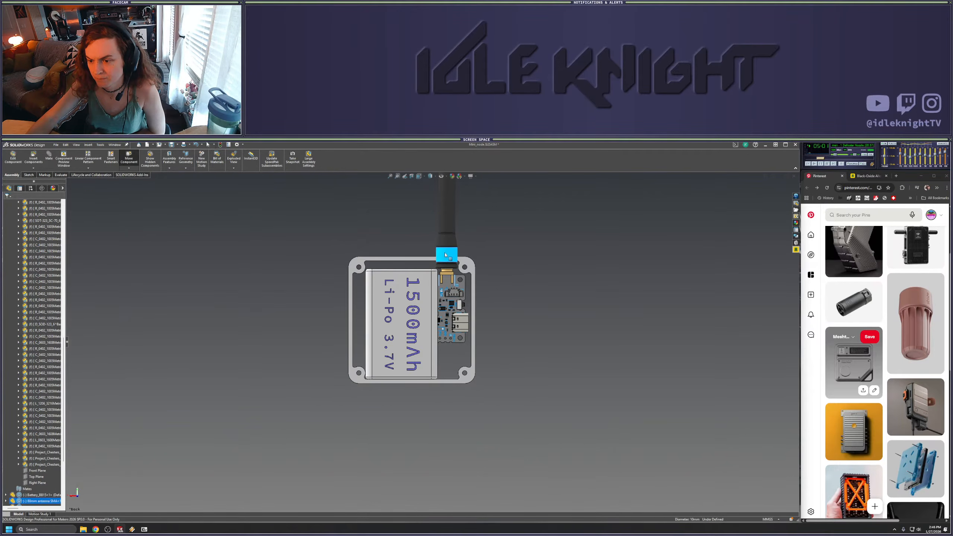
click(521, 279)
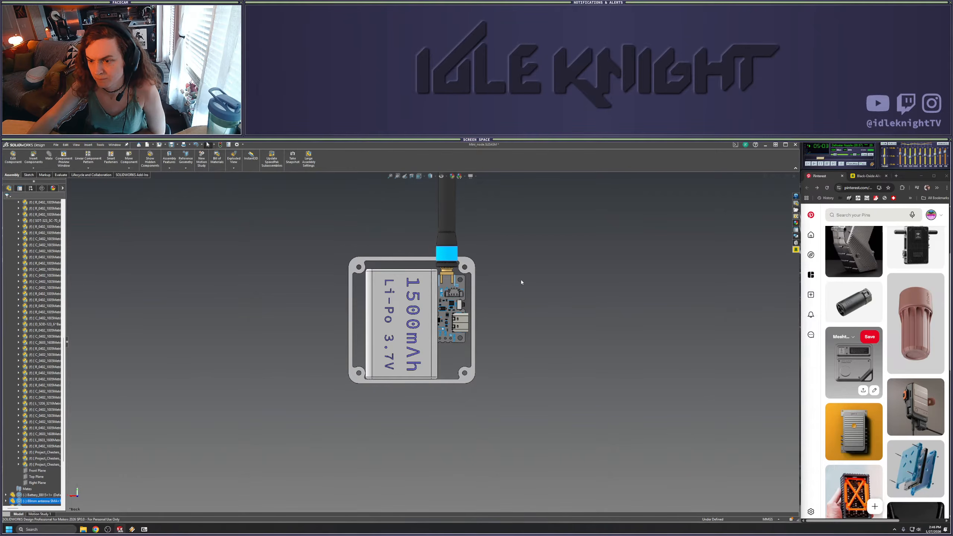
click(471, 275)
mouse_move(471, 275)
mouse_down()
mouse_move(481, 286)
mouse_move(468, 276)
mouse_up()
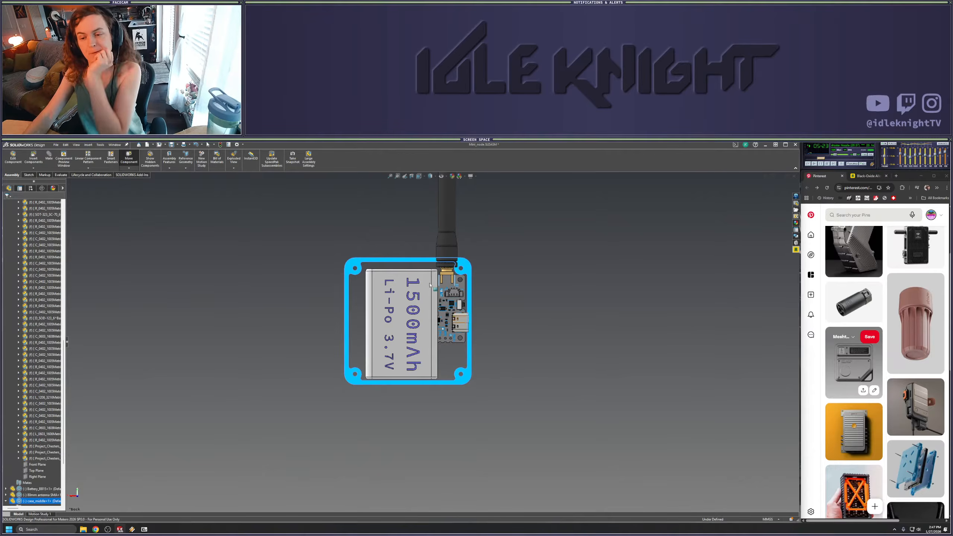
key(Escape)
Move case_middle down until its screw hole near the antenna lines up with the board's corner mounting hole
key(z)
scroll(438, 270, down, 5)
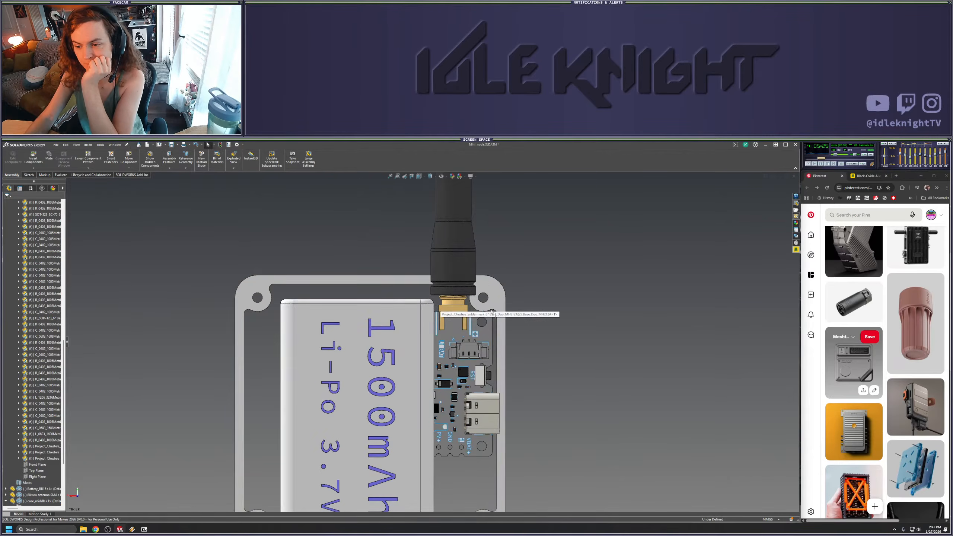
scroll(506, 335, up, 2)
scroll(488, 337, down, 2)
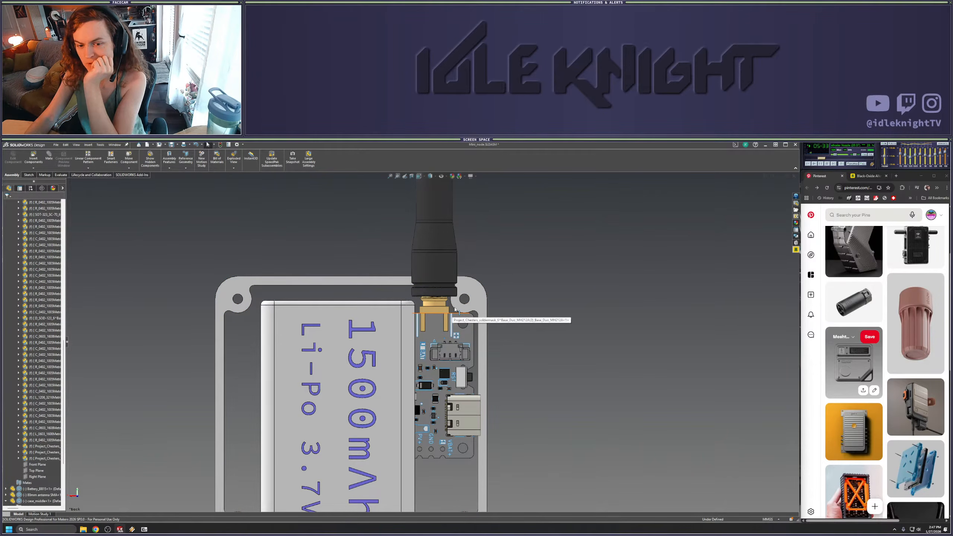
click(482, 299)
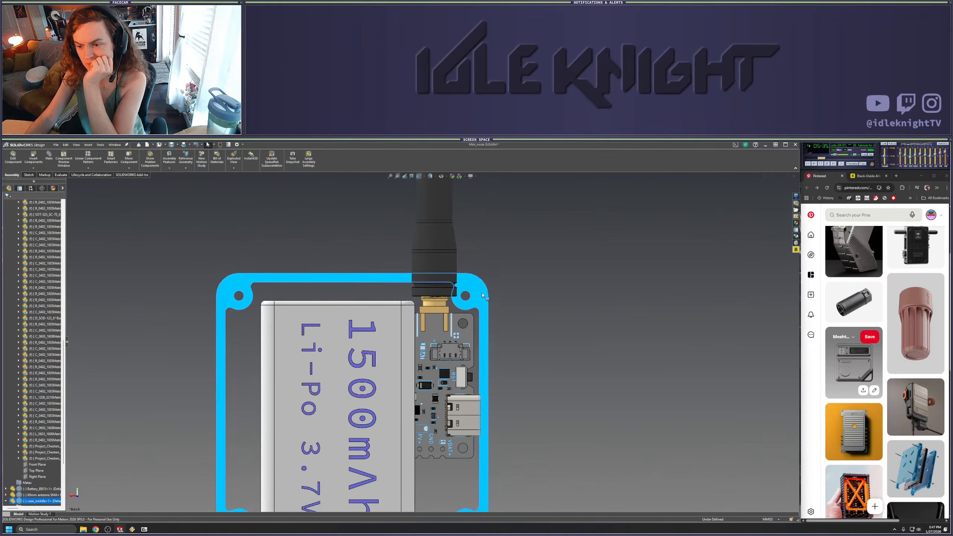
drag(482, 299, 480, 324)
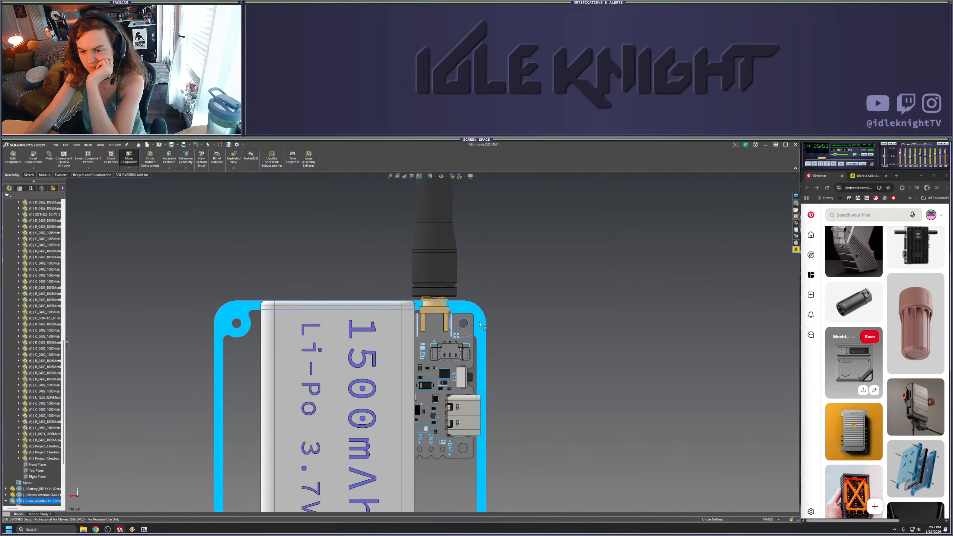
drag(479, 324, 479, 323)
click(540, 333)
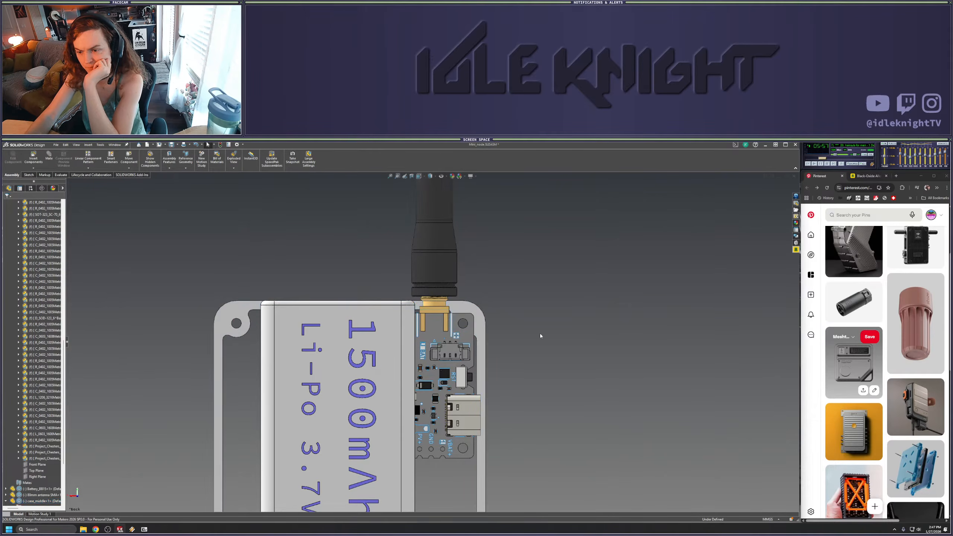
Measure the circular edge around the board's corner mounting hole beside the VBAT+ label
scroll(540, 333, up, 5)
scroll(442, 394, down, 1)
scroll(442, 395, down, 10)
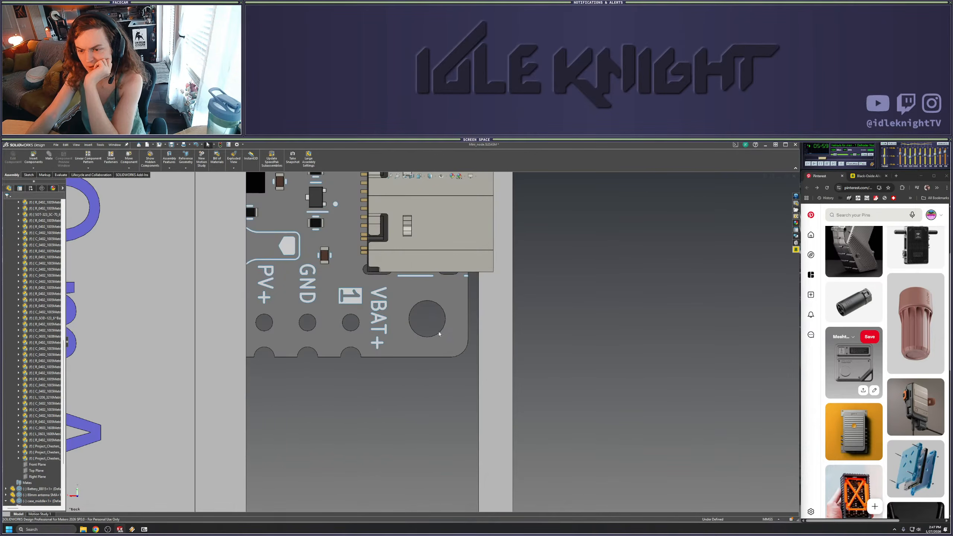
middle_drag(523, 355, 611, 365)
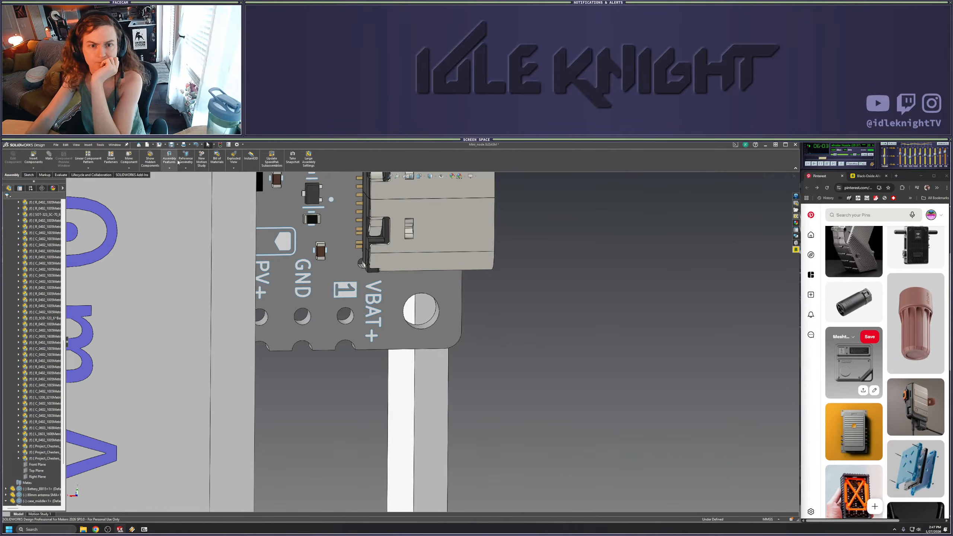
click(60, 175)
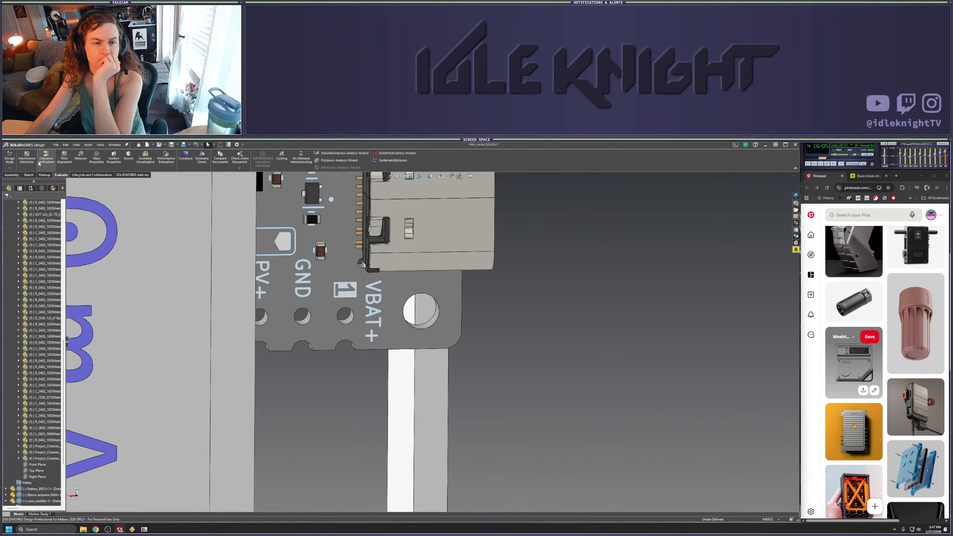
click(80, 156)
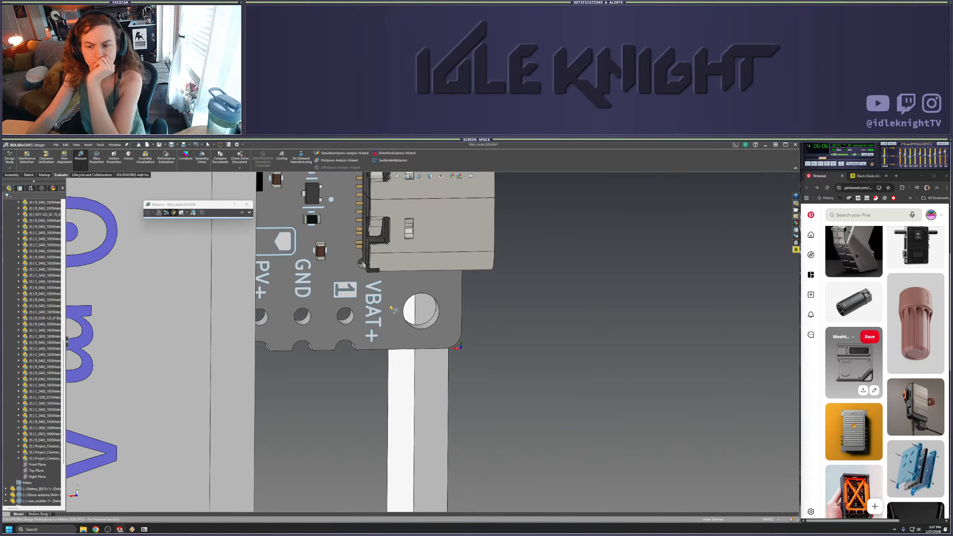
click(434, 328)
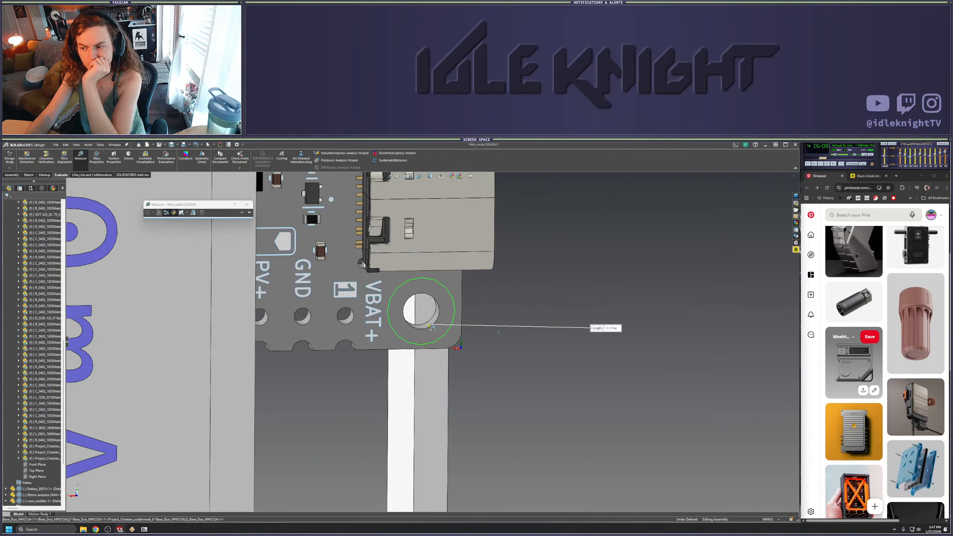
scroll(483, 332, up, 4)
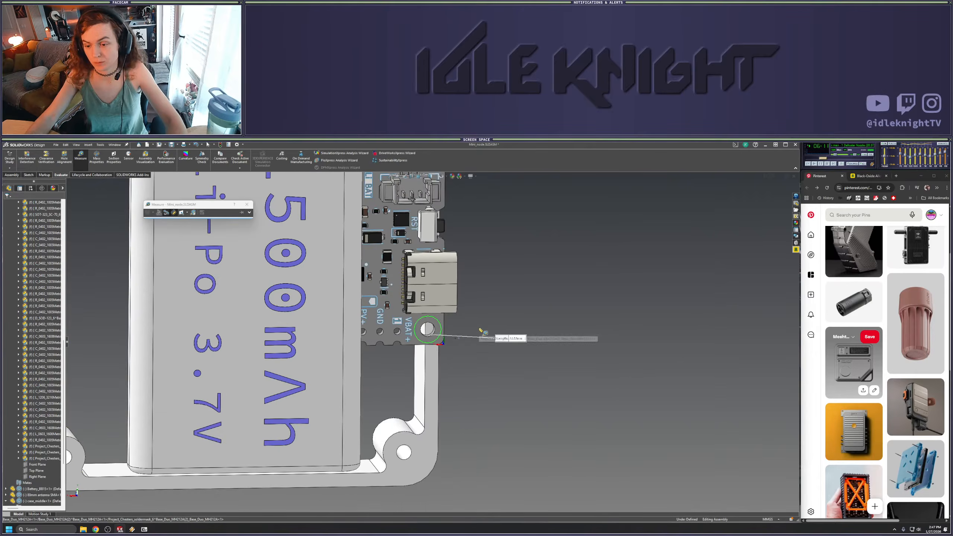
key(Escape)
Return to the back view and open the Base_Duo board subassembly from the Mini_node assembly in its own window
scroll(475, 367, up, 2)
middle_drag(475, 367, 451, 366)
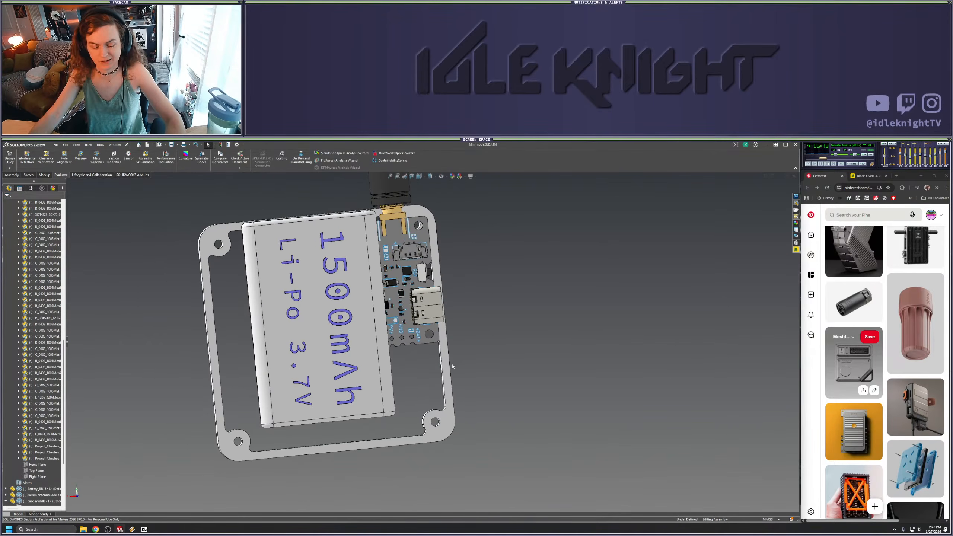
key(space)
click(311, 411)
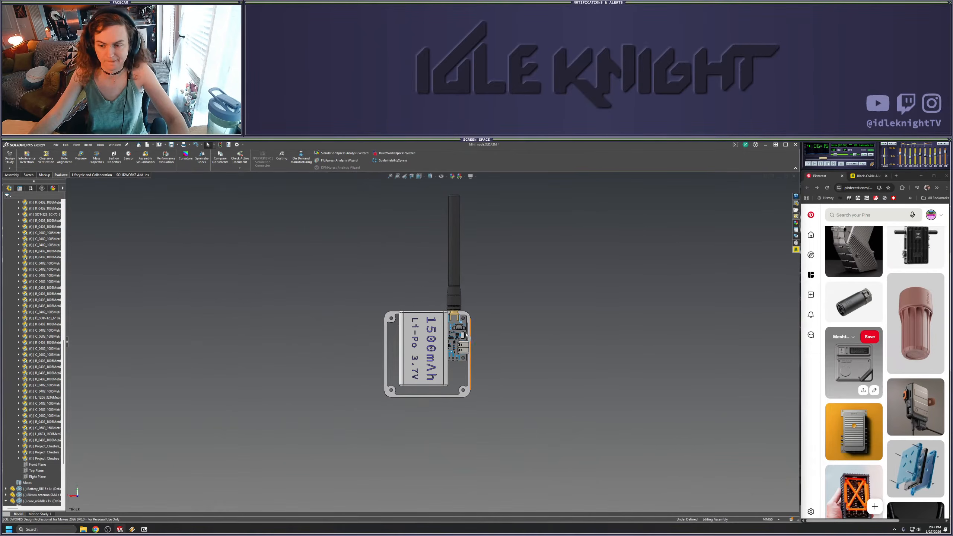
scroll(448, 343, down, 3)
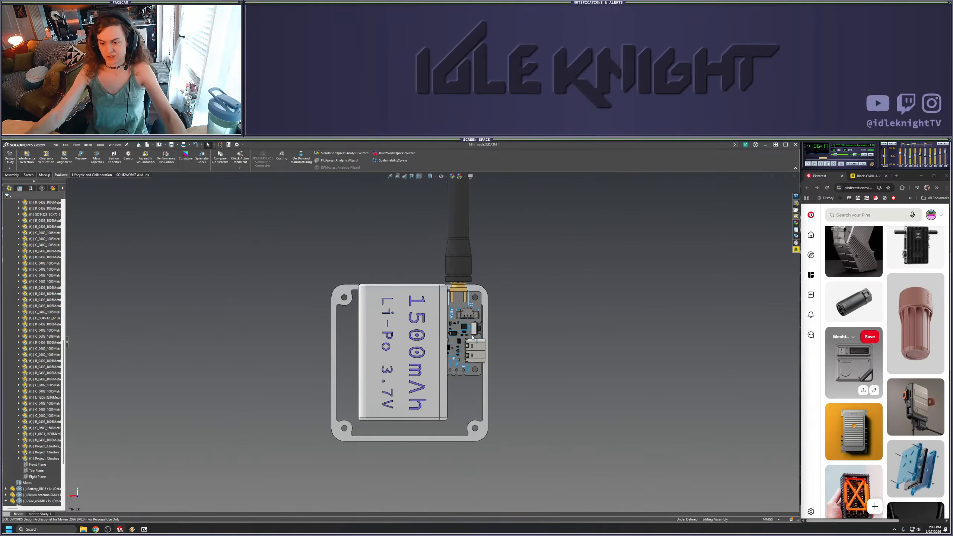
scroll(29, 257, up, 11)
scroll(29, 257, up, 7)
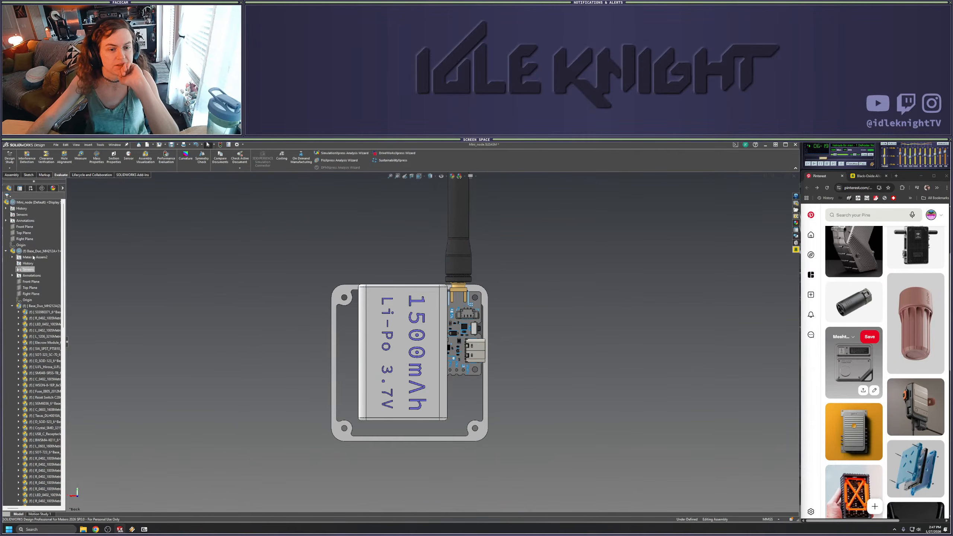
right_click(34, 251)
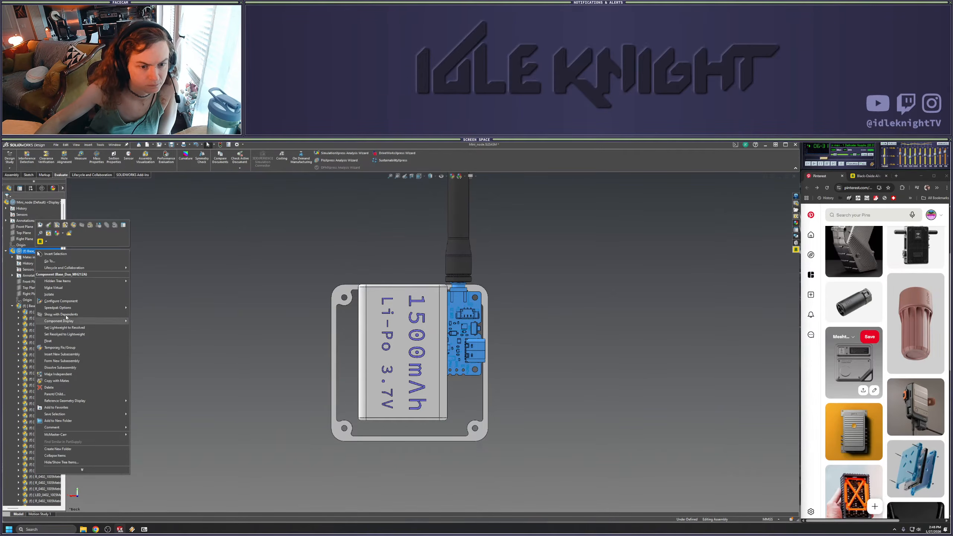
click(155, 231)
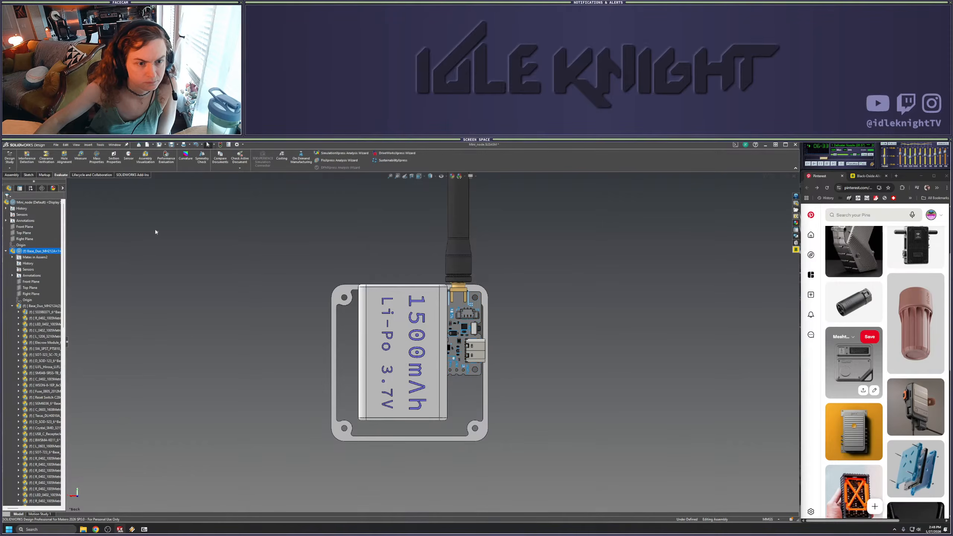
right_click(33, 252)
click(34, 227)
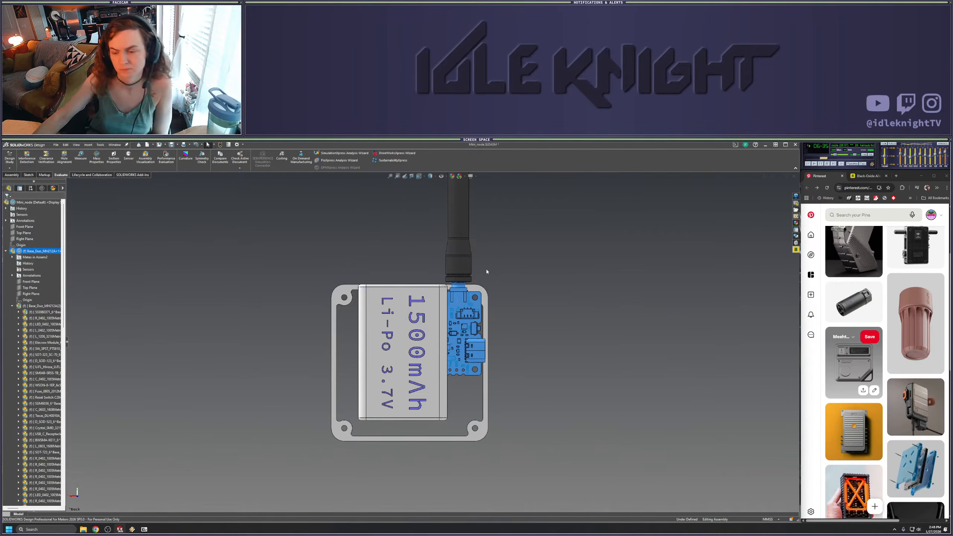
Inspect the Base_Duo board from other angles and restore its document window to a smaller size
right_click(27, 252)
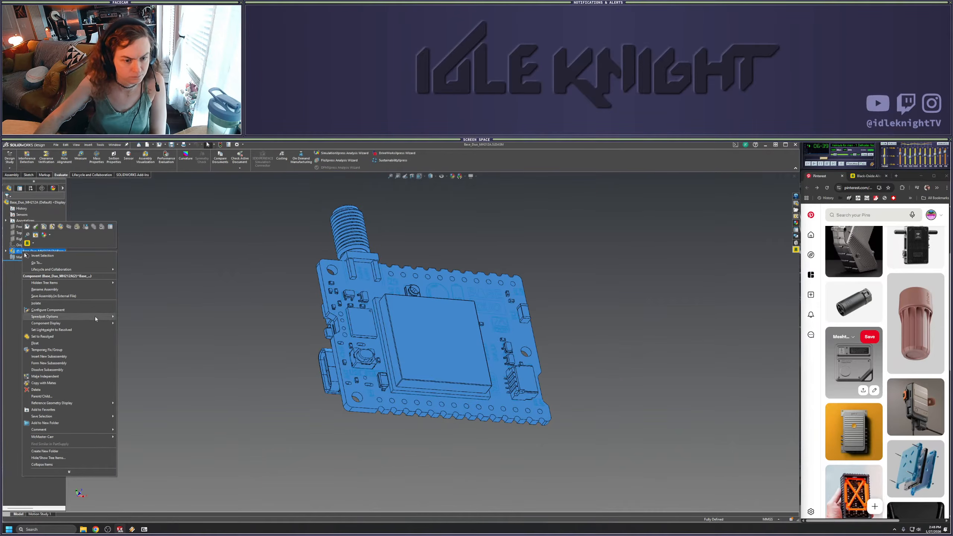
click(148, 330)
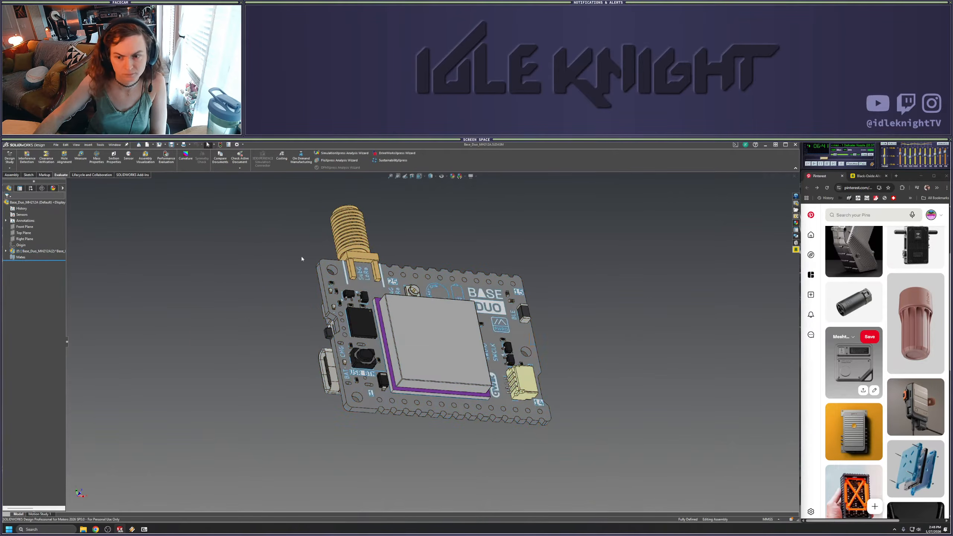
middle_drag(301, 256, 315, 338)
middle_drag(615, 341, 385, 255)
scroll(518, 322, up, 5)
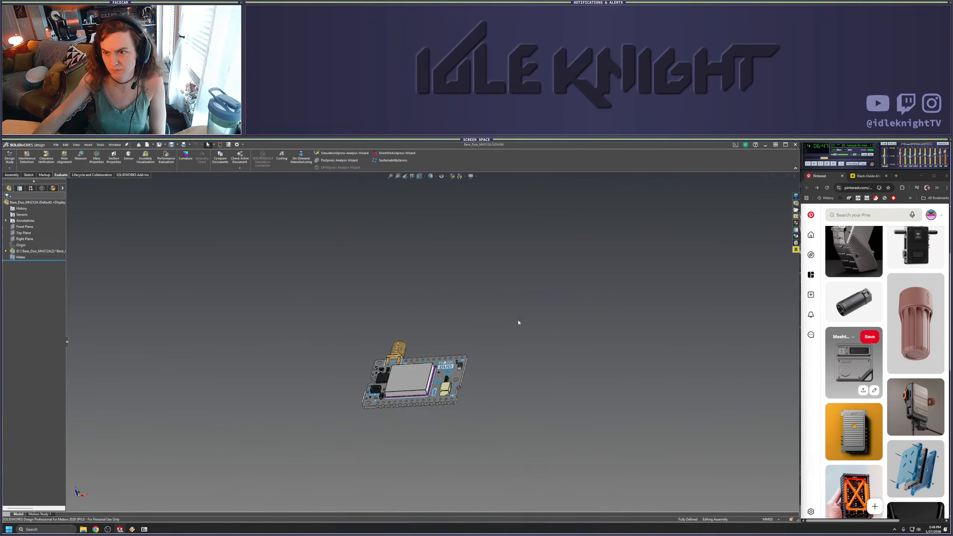
click(771, 176)
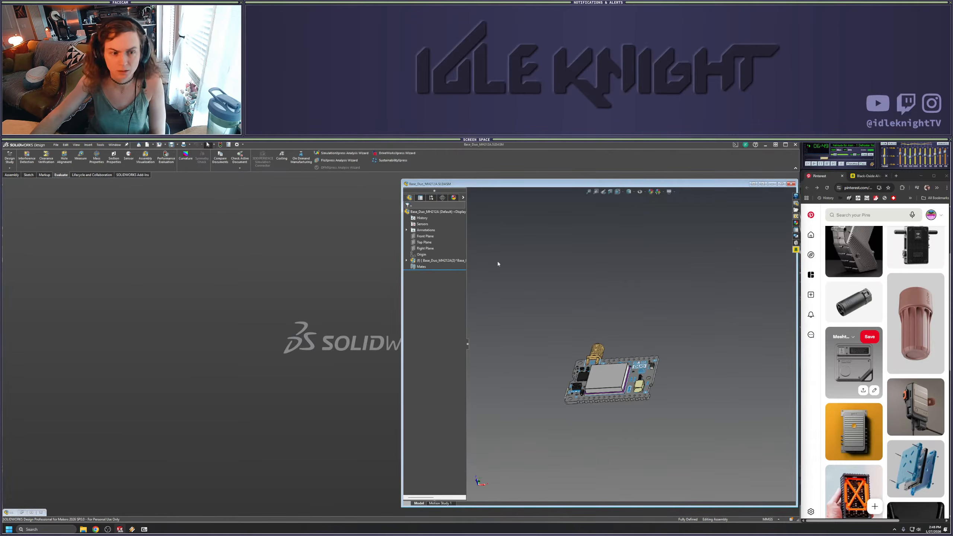
Close the Base_Duo board's own window, return to the Mini_node assembly and set the board subassembly from resolved to lightweight
click(791, 184)
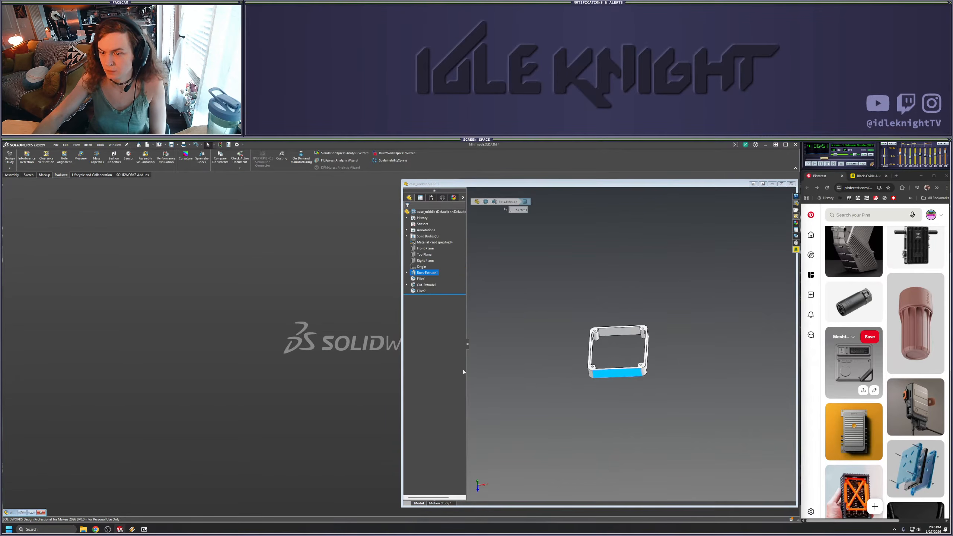
click(32, 511)
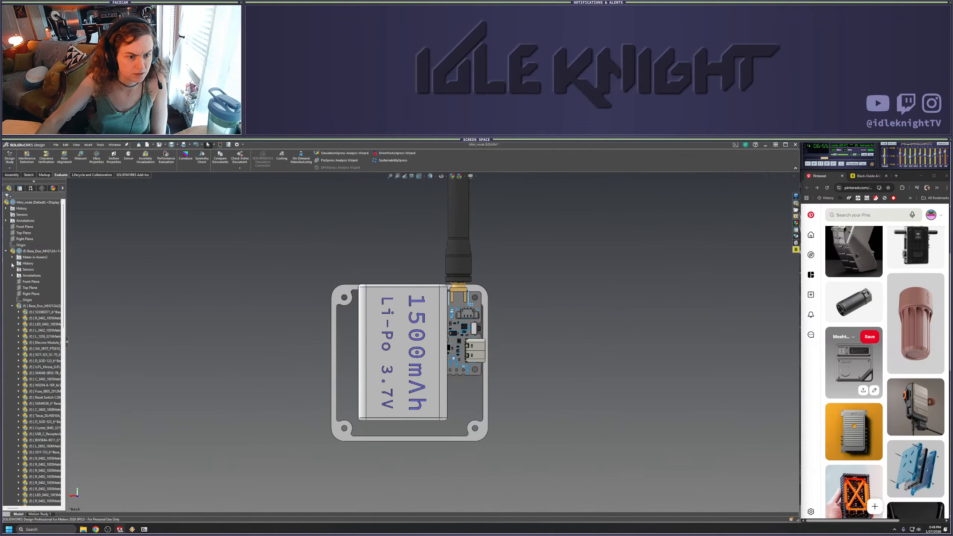
click(7, 251)
right_click(27, 252)
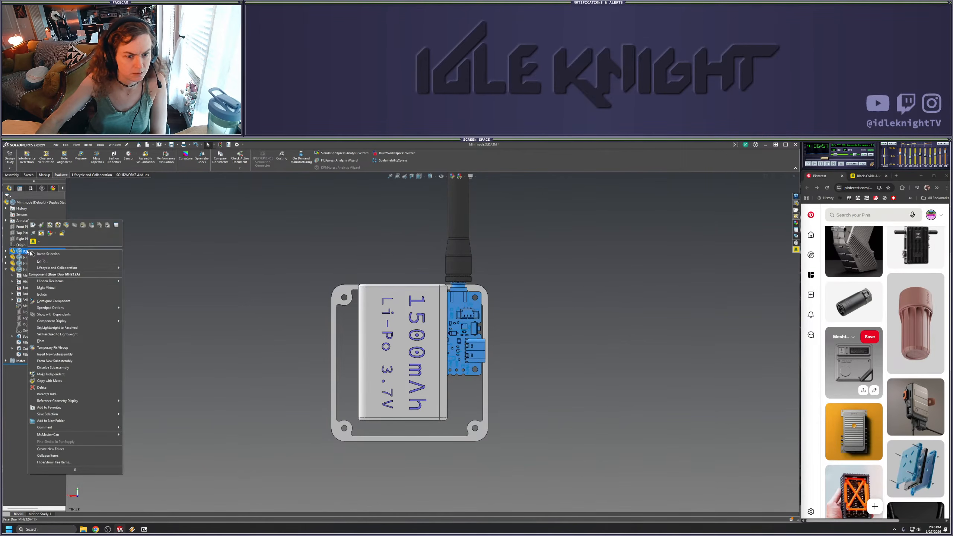
click(62, 336)
Inspect how the middle case sits around the battery and board from tilted angles, and return to the back view
middle_drag(287, 380, 291, 311)
middle_drag(576, 287, 628, 337)
scroll(628, 338, up, 2)
scroll(628, 338, down, 3)
scroll(516, 320, up, 3)
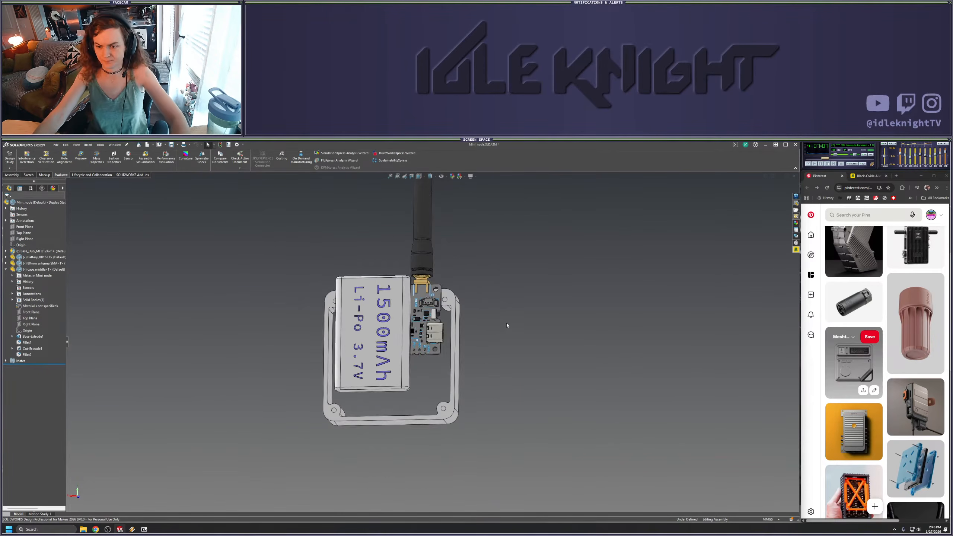
middle_drag(506, 323, 511, 311)
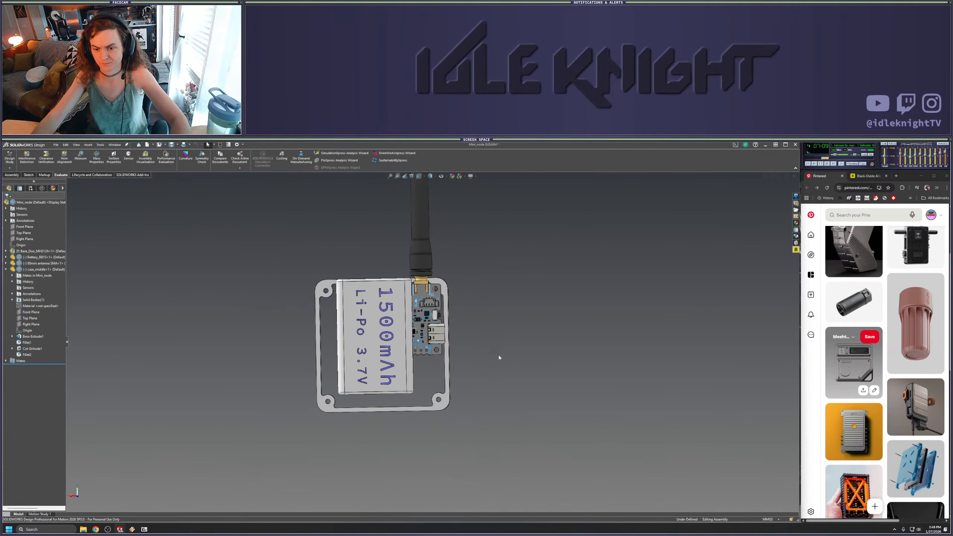
key(space)
click(343, 397)
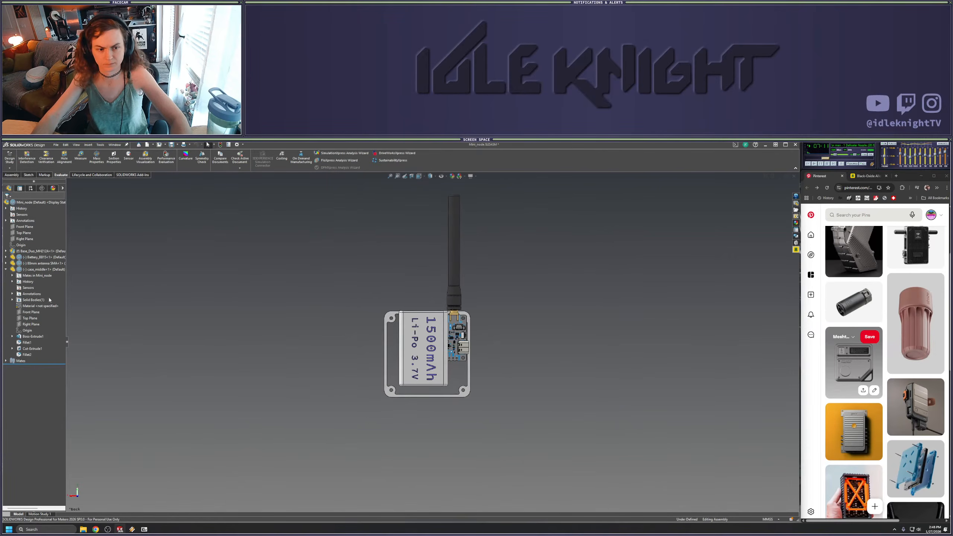
Start a sketch on the assembly's Front Plane and draw a circle over the board's corner mounting hole near the antenna
right_click(19, 227)
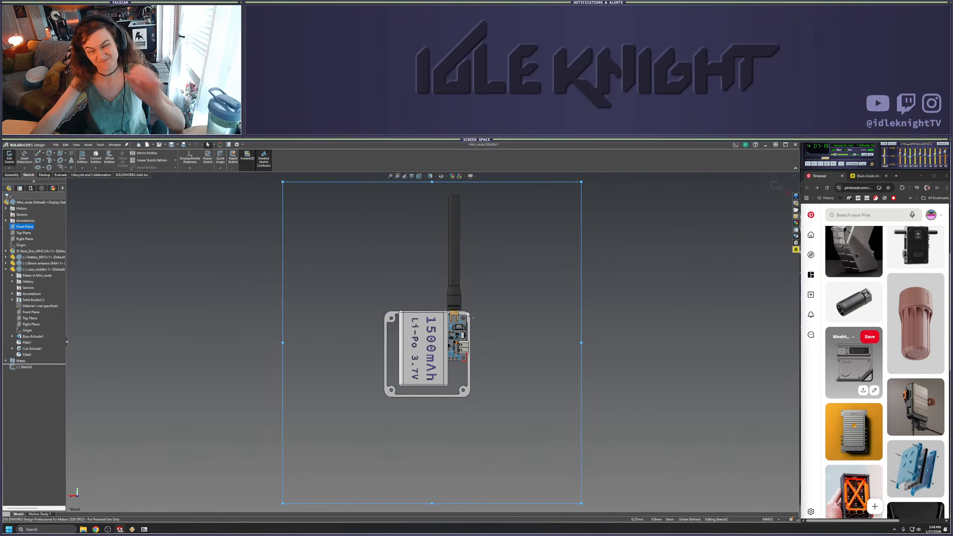
scroll(467, 313, down, 3)
scroll(465, 314, up, 3)
scroll(462, 315, down, 5)
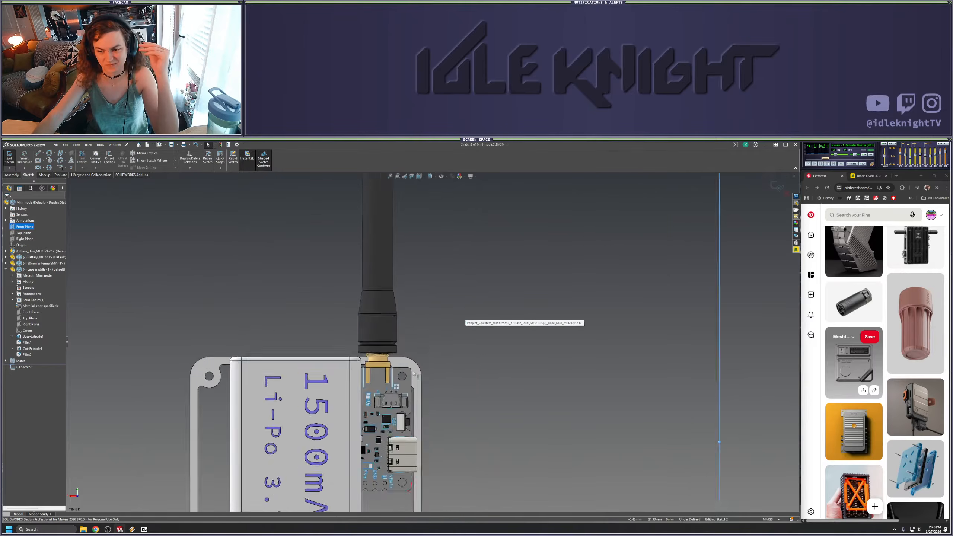
scroll(413, 373, down, 8)
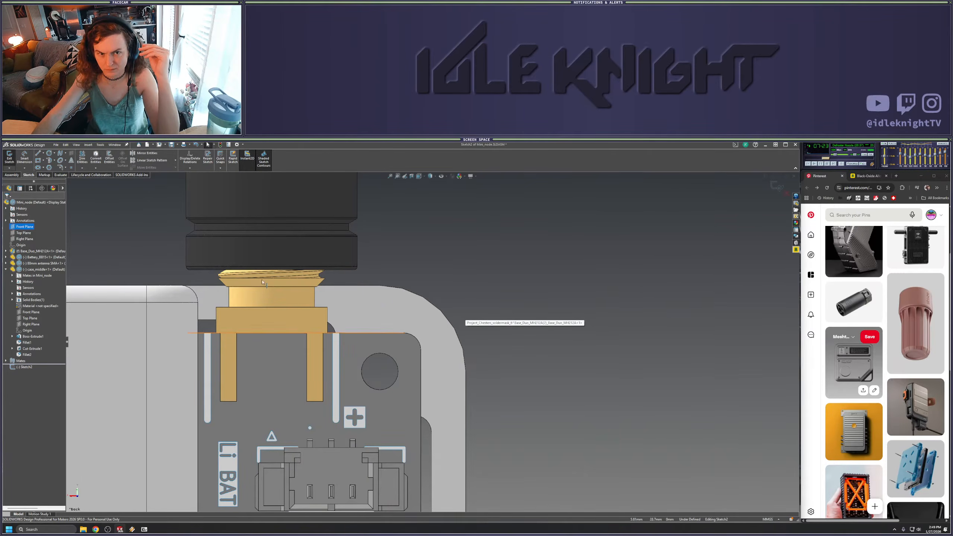
click(95, 158)
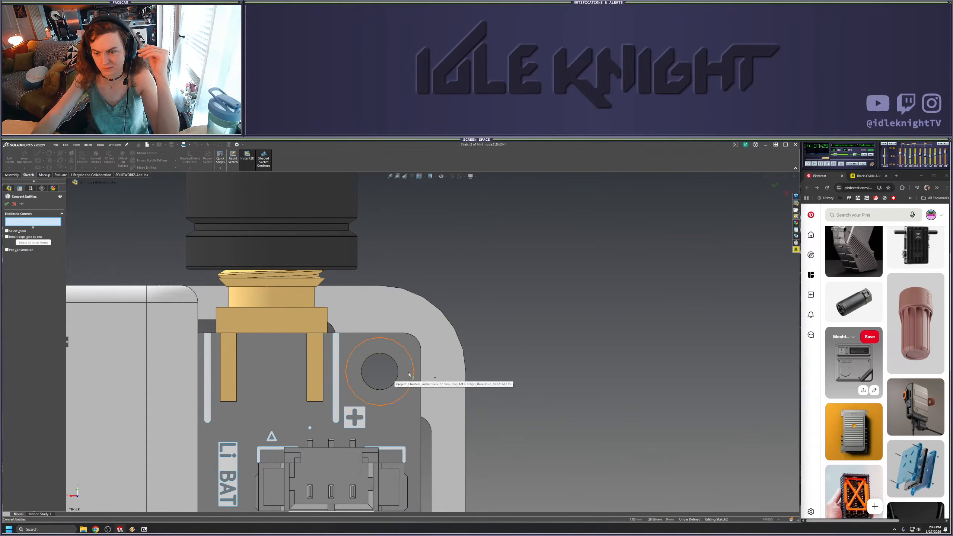
click(14, 204)
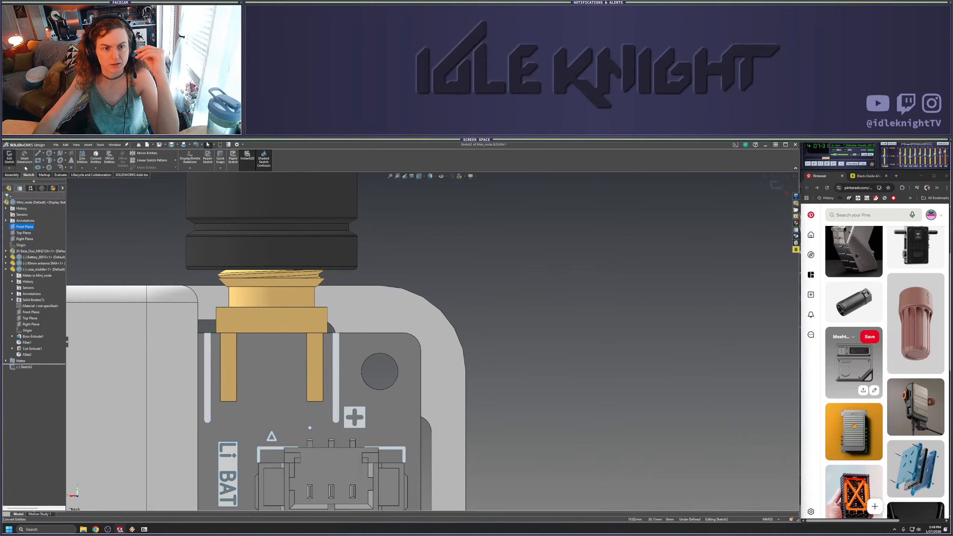
click(49, 153)
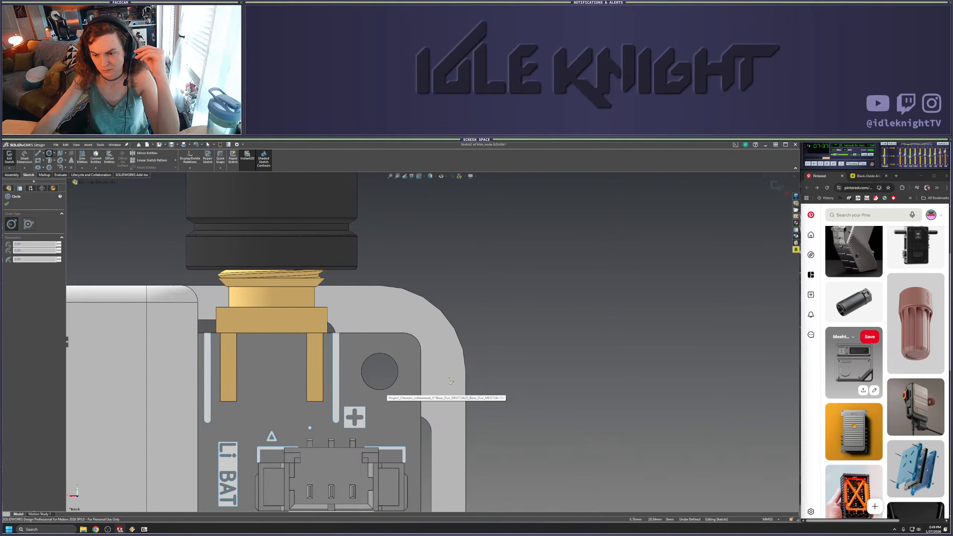
click(381, 375)
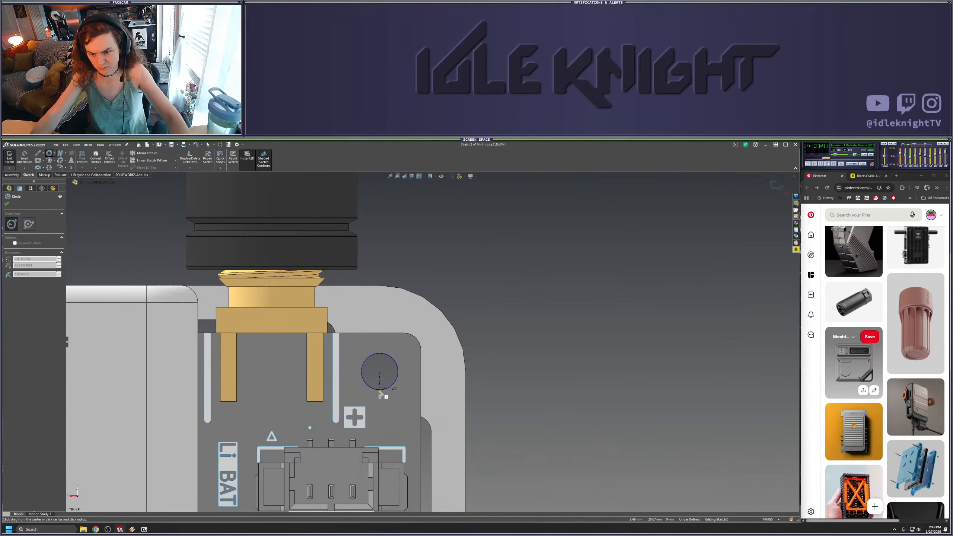
click(380, 392)
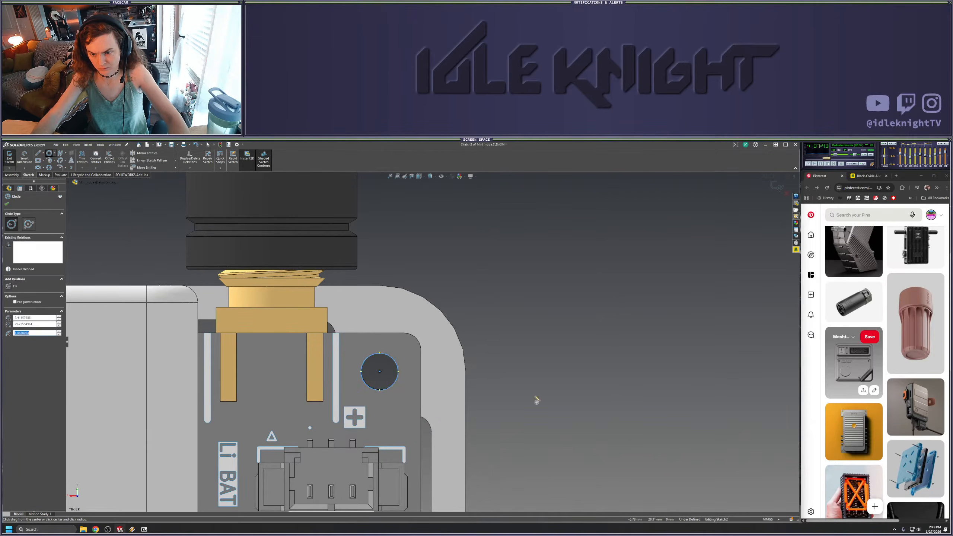
Shift the sketched circle's centre so the circle coincides with the board's mounting hole, and check its fit along the edge
scroll(379, 393, down, 5)
key(Escape)
click(383, 334)
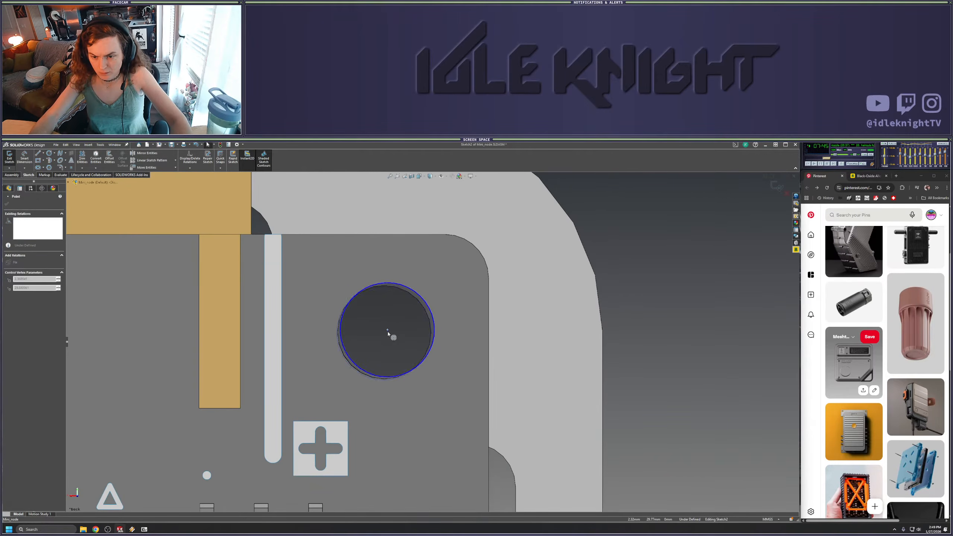
drag(384, 334, 385, 333)
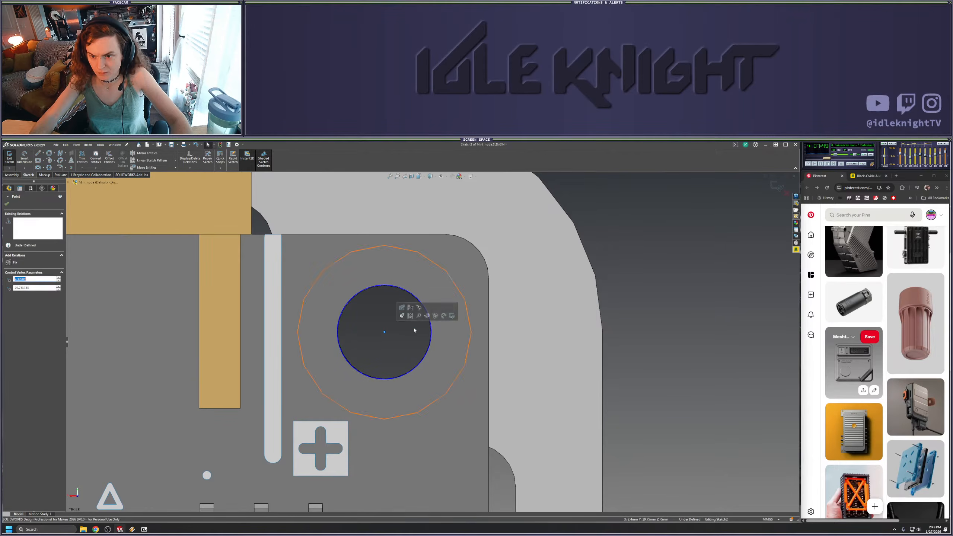
scroll(364, 344, down, 8)
click(346, 393)
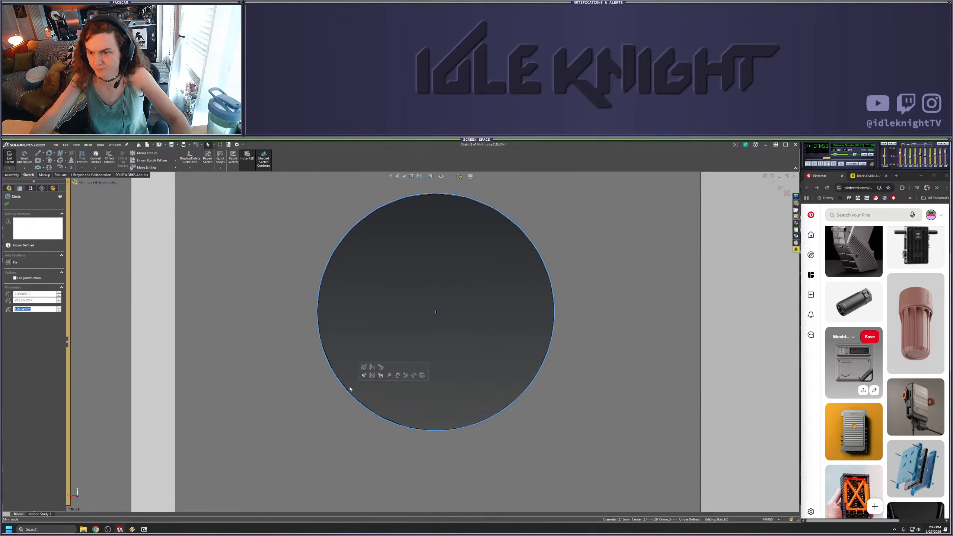
scroll(442, 322, up, 5)
key(Escape)
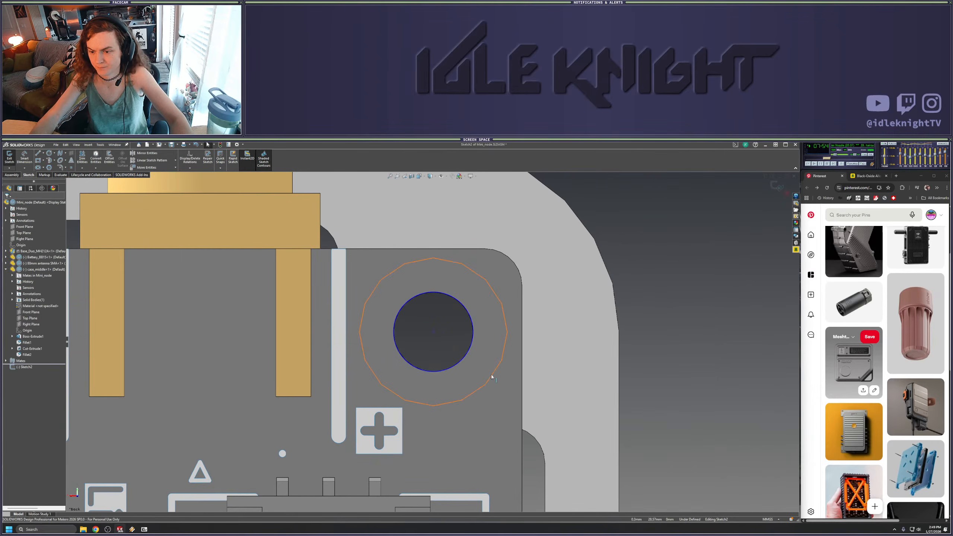
click(468, 359)
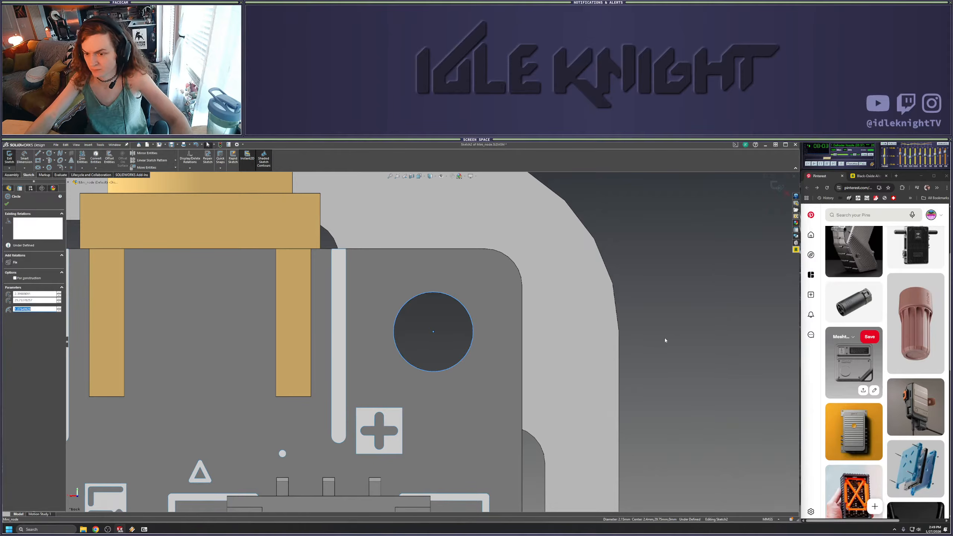
key(Escape)
Compare the sketched circle with the surrounding case, and exit the sketch discarding its changes
scroll(512, 361, up, 8)
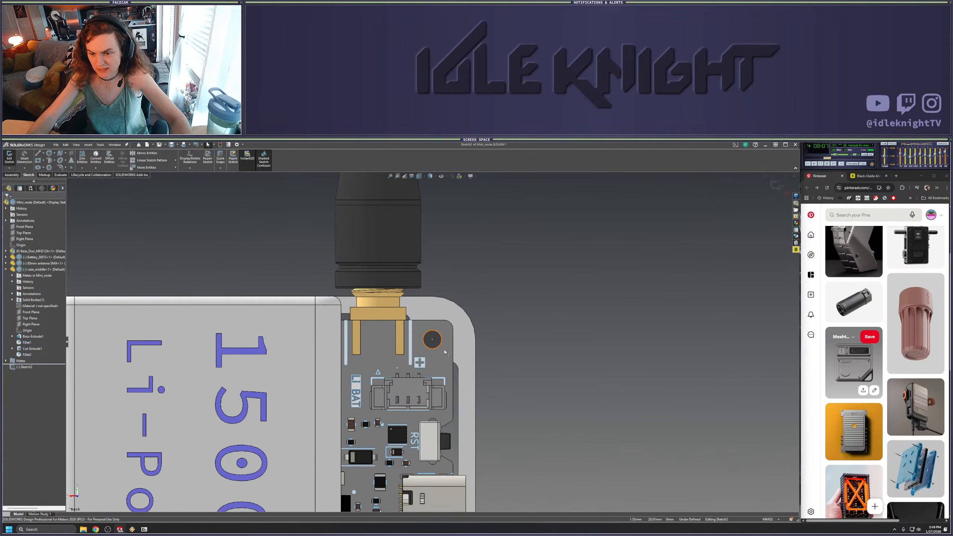
scroll(435, 355, up, 5)
scroll(434, 357, up, 3)
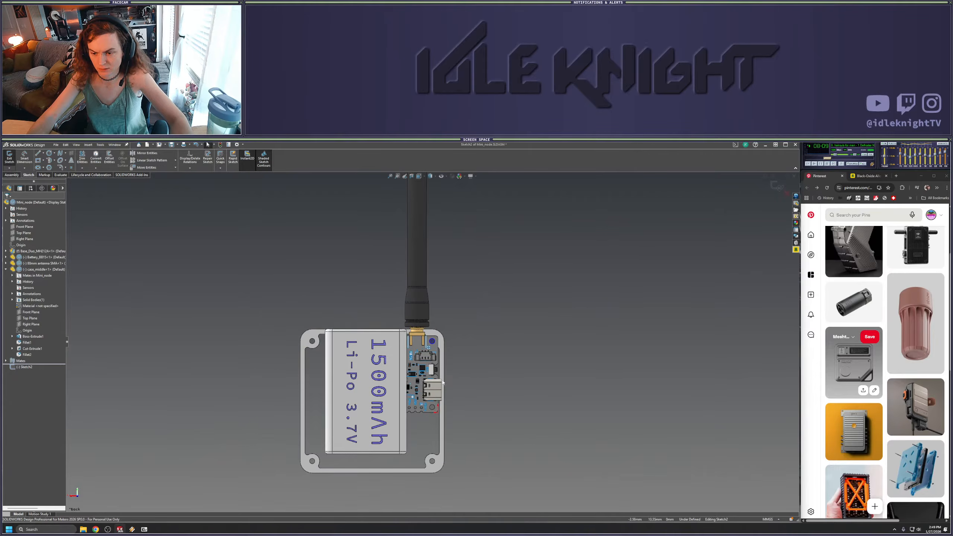
scroll(430, 356, down, 5)
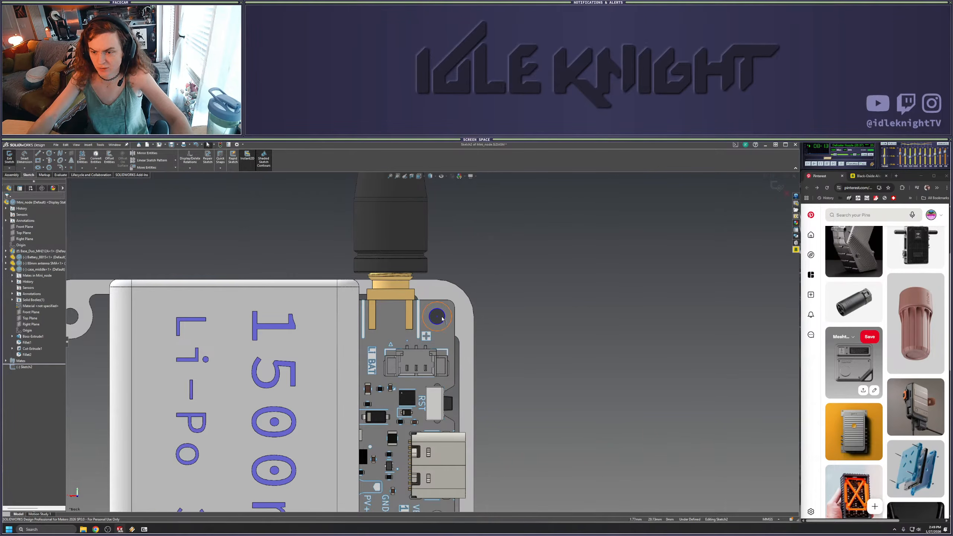
scroll(450, 314, up, 1)
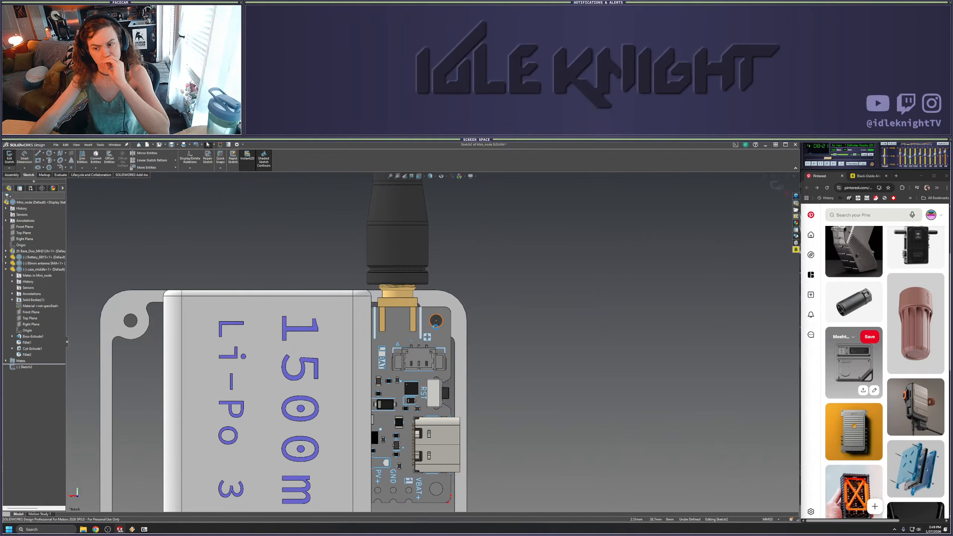
scroll(482, 355, up, 5)
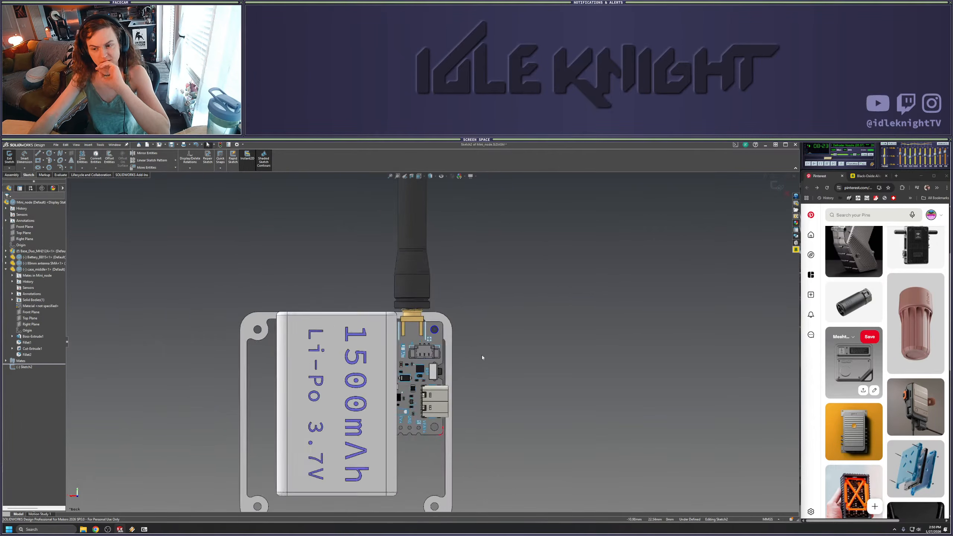
mouse_move(493, 353)
middle_down()
mouse_move(494, 259)
mouse_move(497, 360)
middle_up()
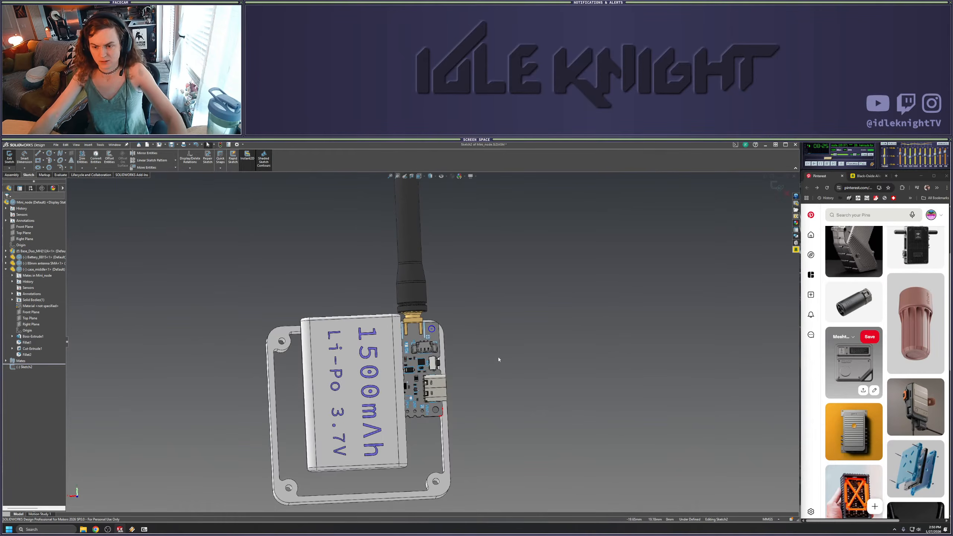
click(786, 193)
click(488, 334)
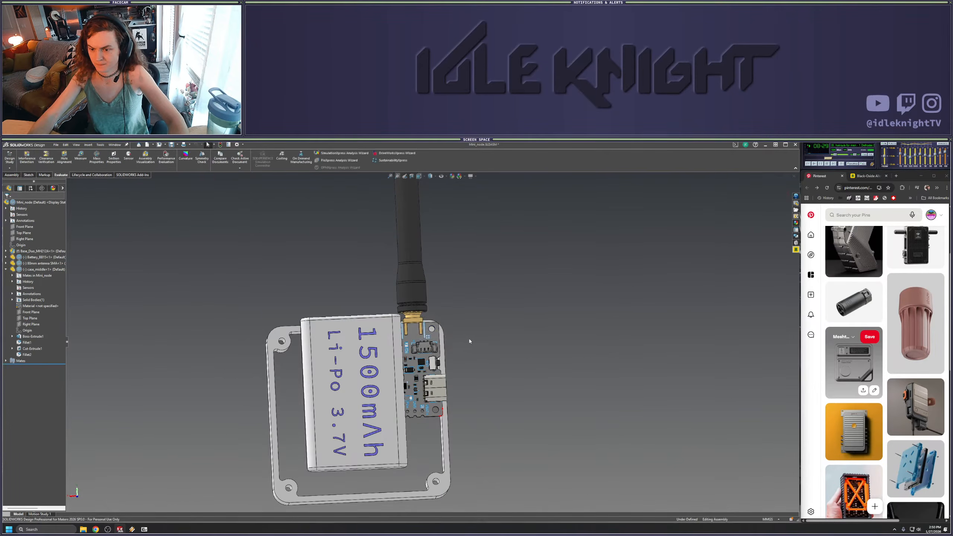
Restore the back view and examine how the board's mounting holes and USB port line up with the case's wall and screw holes
scroll(469, 338, up, 4)
key(space)
click(325, 413)
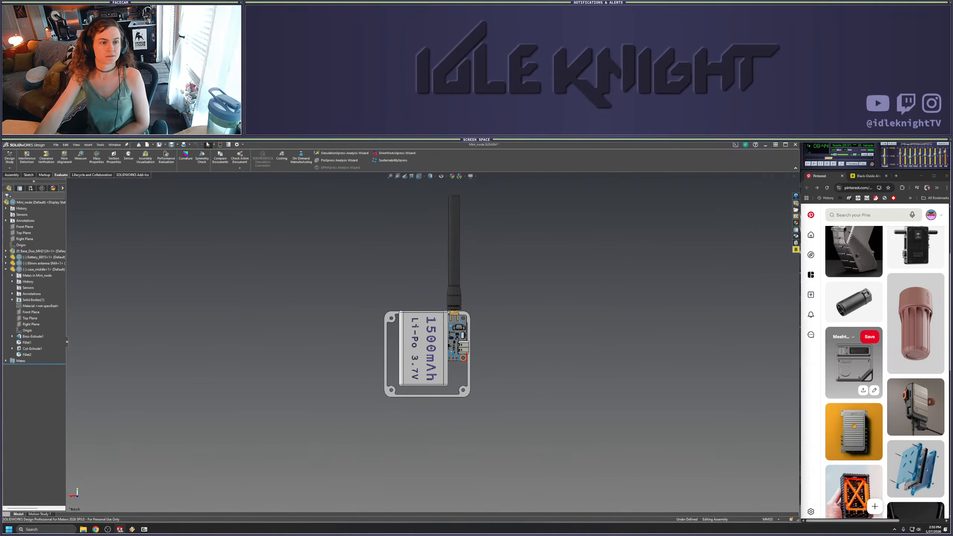
scroll(435, 351, down, 5)
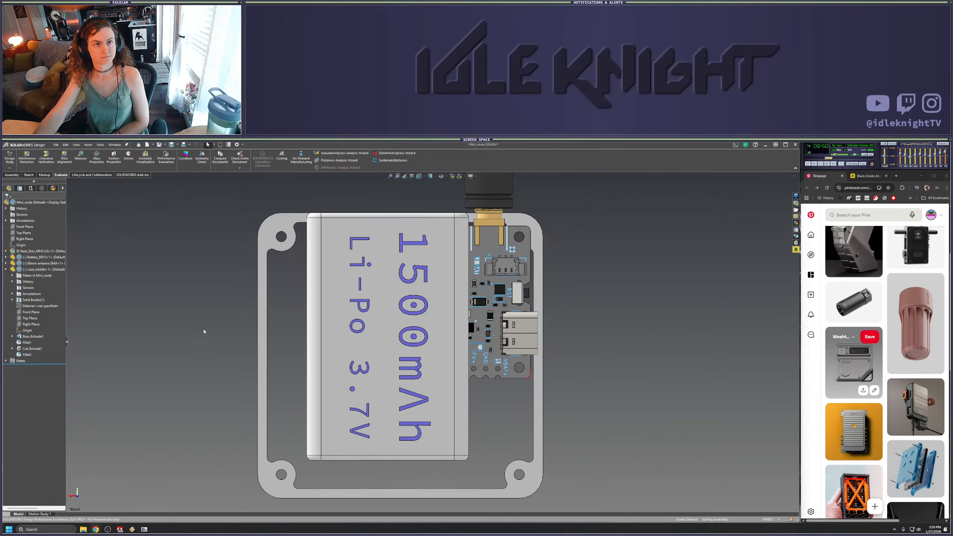
scroll(166, 327, up, 2)
scroll(166, 327, down, 1)
scroll(187, 334, up, 3)
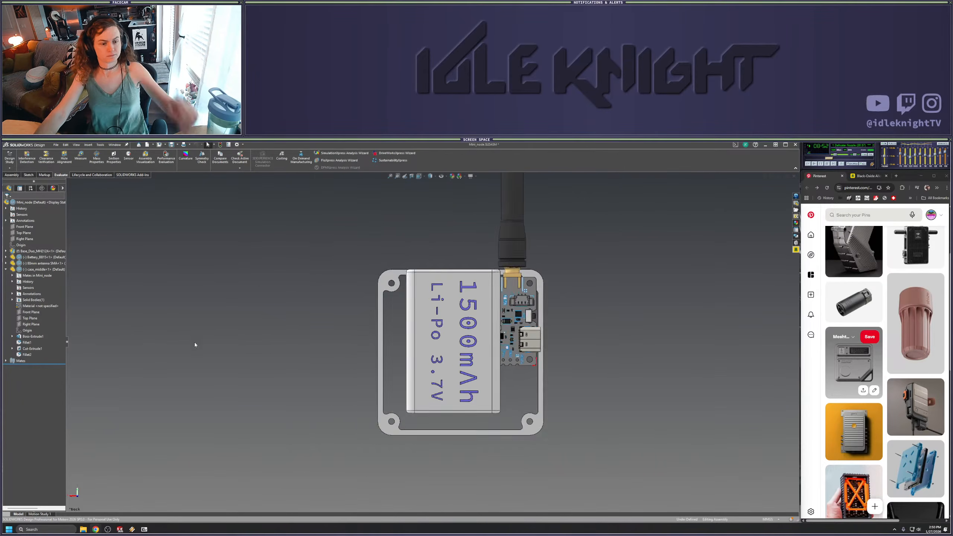
scroll(548, 338, down, 3)
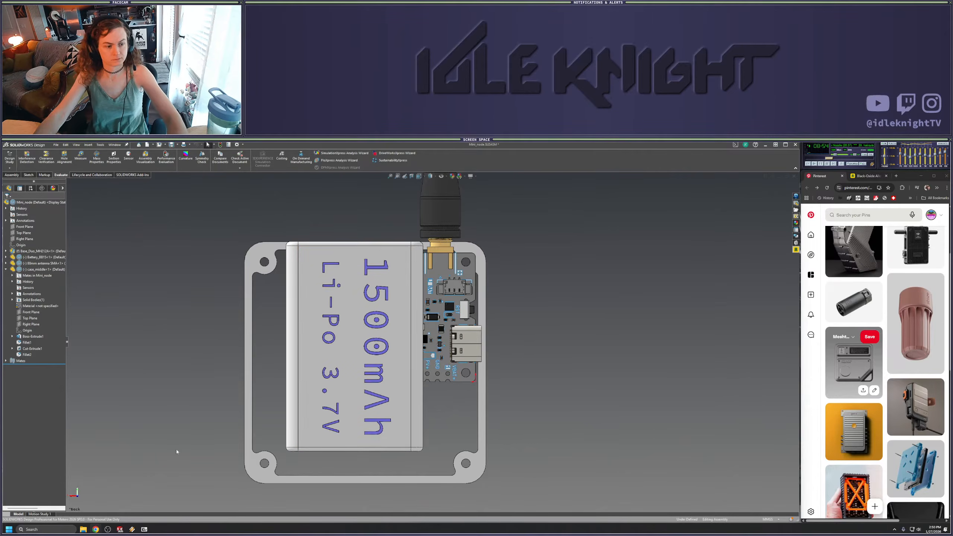
scroll(150, 436, up, 3)
scroll(305, 422, down, 3)
scroll(479, 347, up, 2)
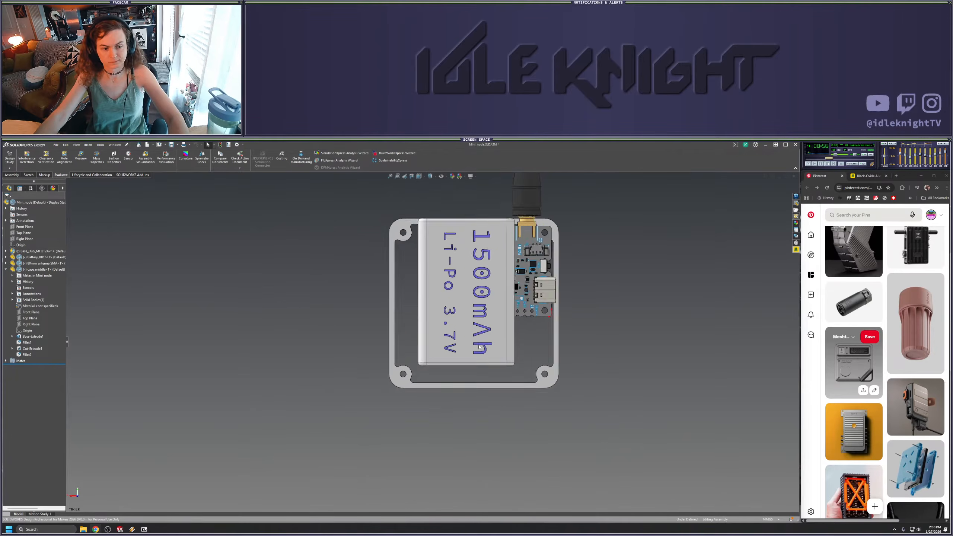
scroll(478, 347, down, 5)
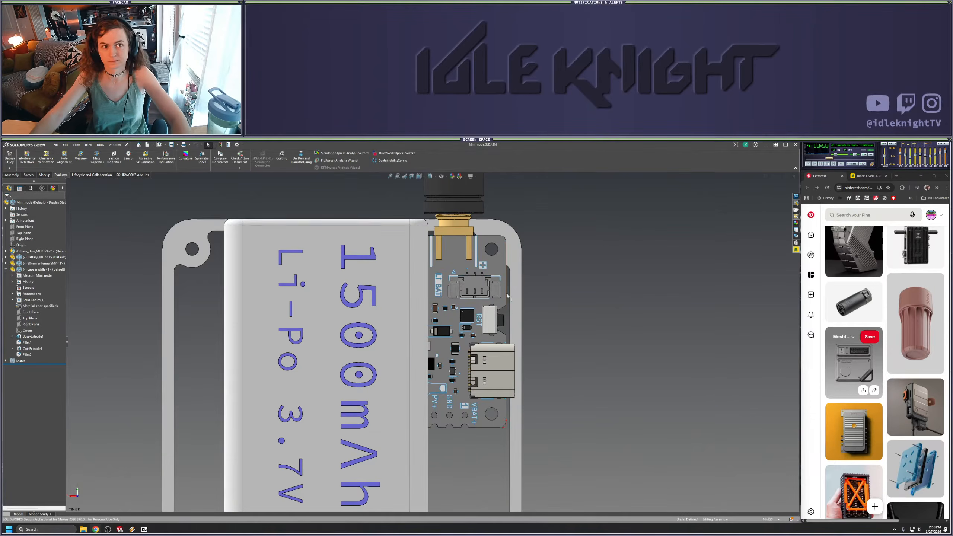
scroll(507, 297, down, 2)
scroll(499, 263, up, 2)
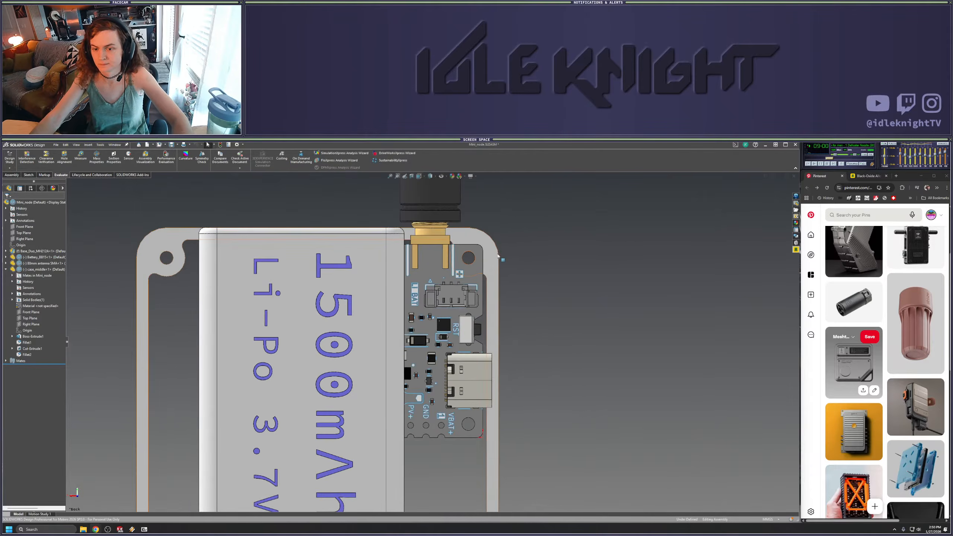
scroll(514, 282, up, 4)
middle_drag(513, 282, 447, 293)
key(space)
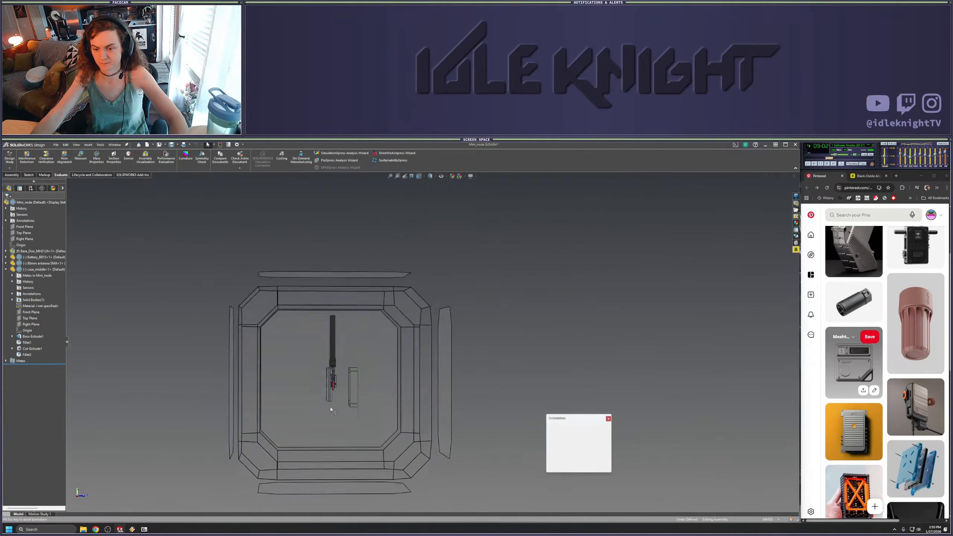
click(331, 409)
middle_drag(450, 357, 469, 366)
click(10, 175)
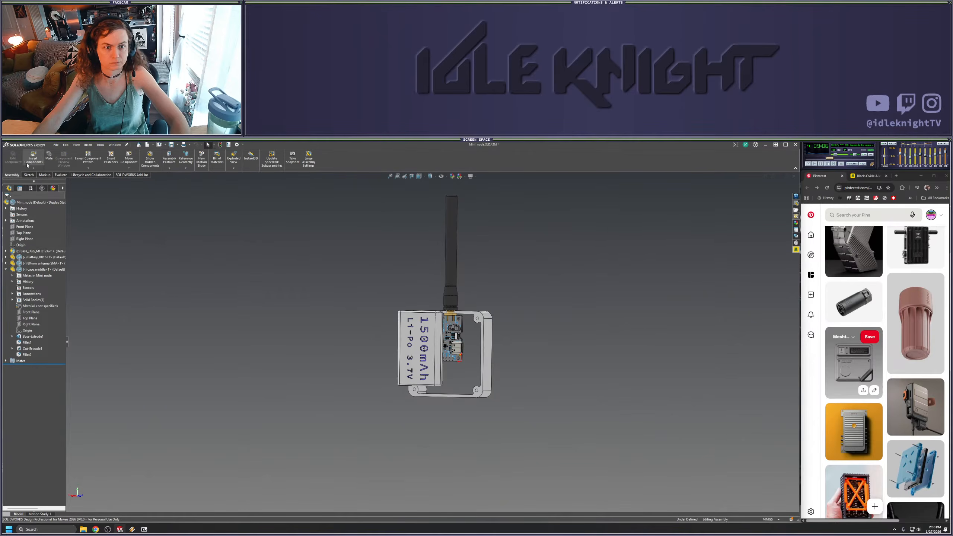
scroll(483, 316, down, 8)
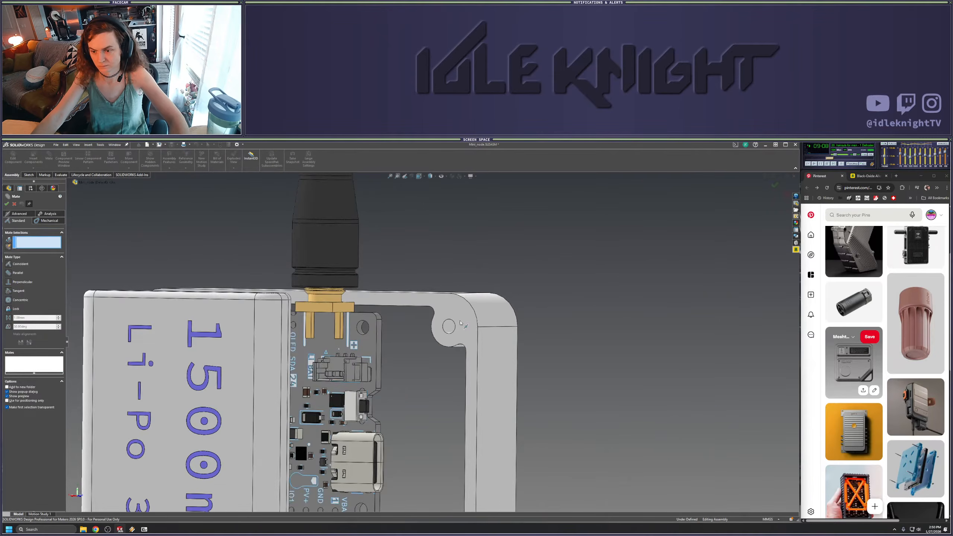
click(448, 328)
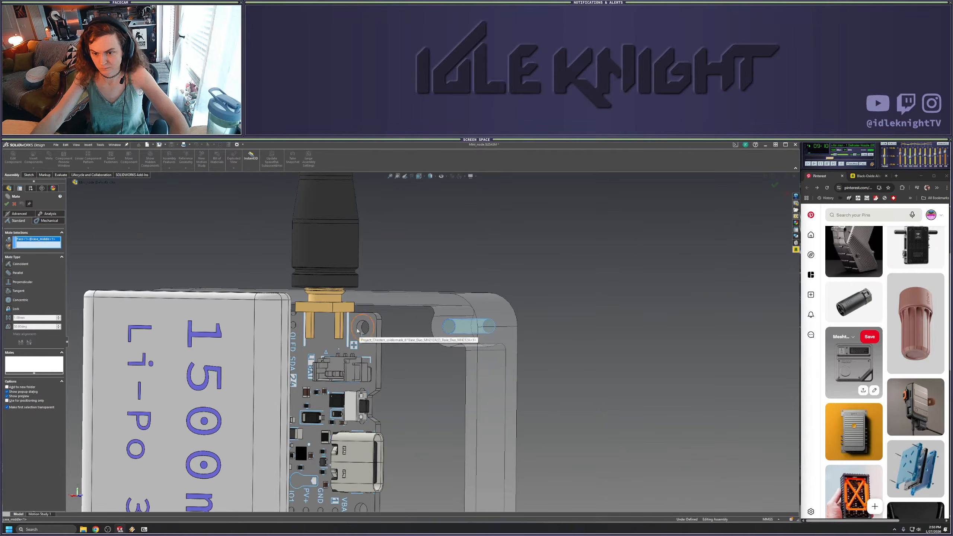
click(360, 330)
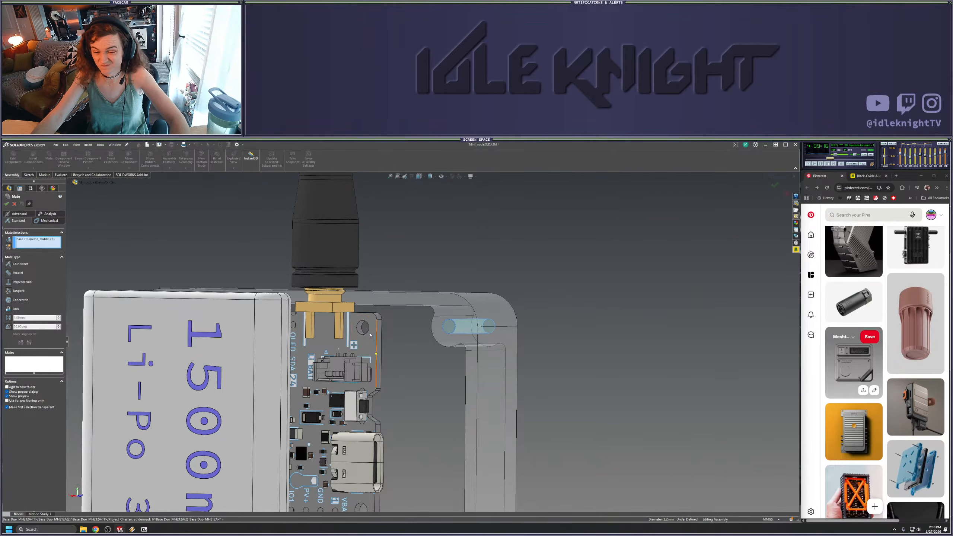
key(Escape)
In the side view, move the middle case part so its depth encloses the battery and board
scroll(421, 350, up, 6)
middle_drag(419, 355, 383, 375)
key(space)
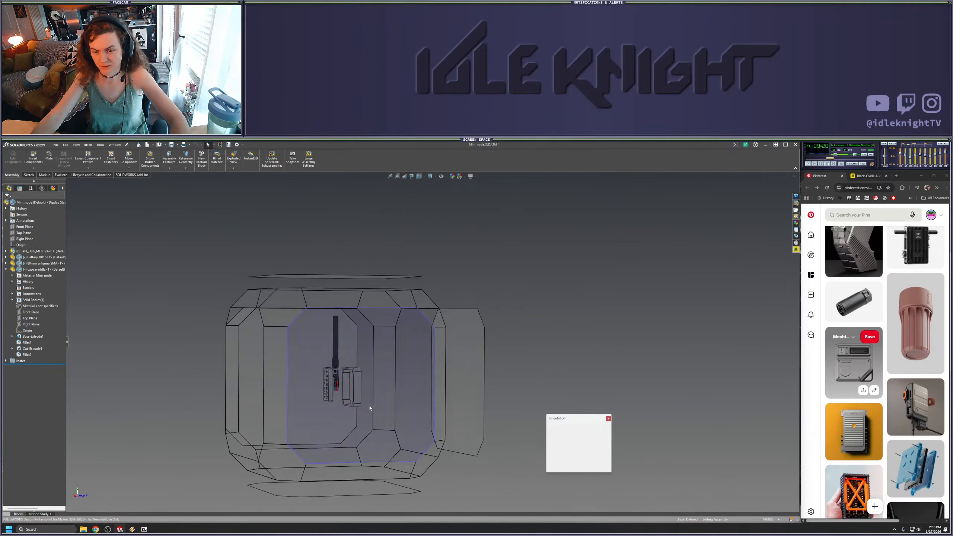
click(369, 407)
drag(469, 358, 416, 359)
scroll(470, 366, up, 2)
click(466, 366)
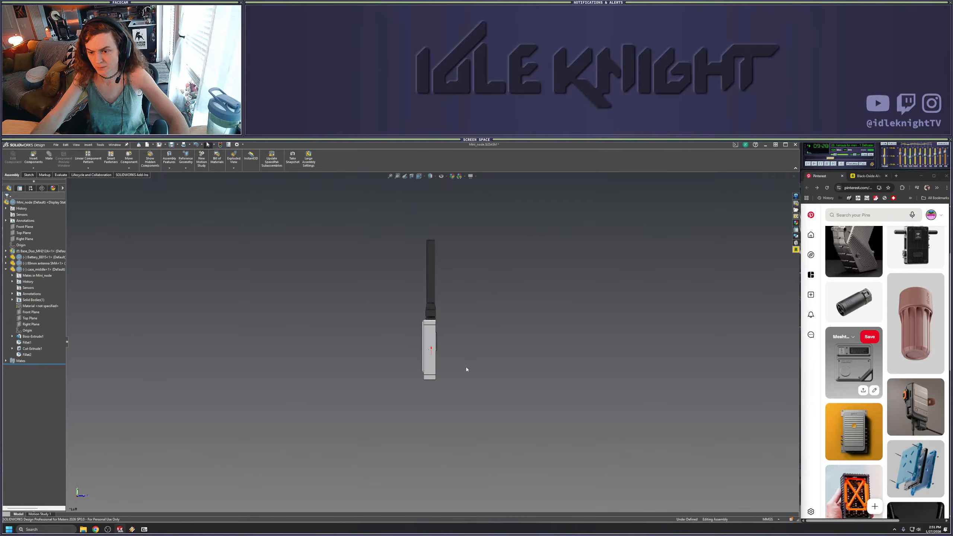
In the back view, shift the middle case part so its corner screw hole sits over the board's mounting hole near the antenna
middle_drag(466, 366, 543, 361)
key(space)
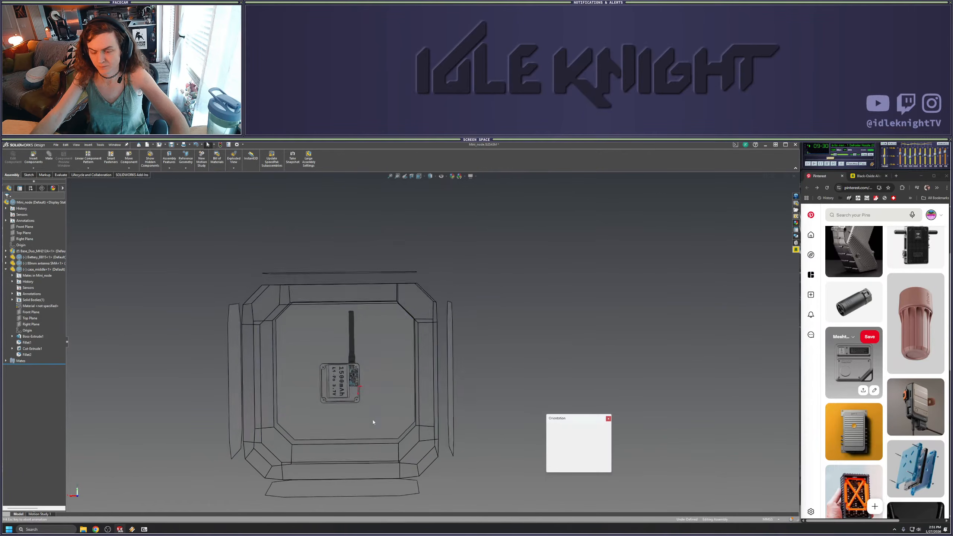
click(371, 418)
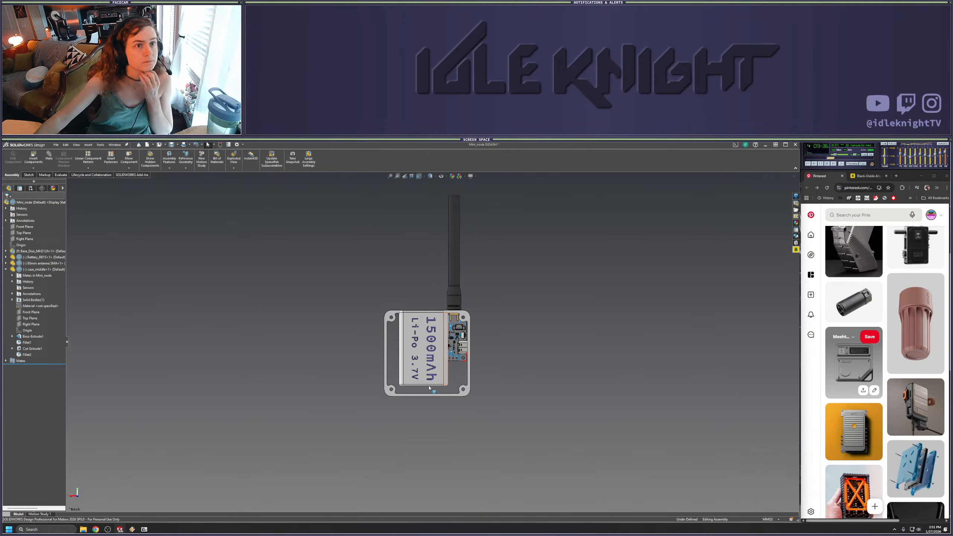
scroll(469, 333, down, 6)
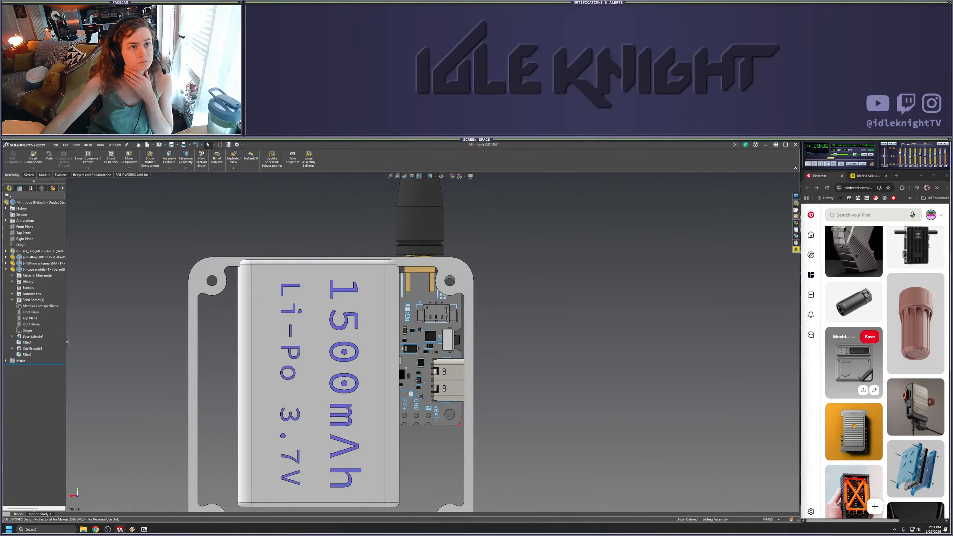
scroll(139, 370, up, 4)
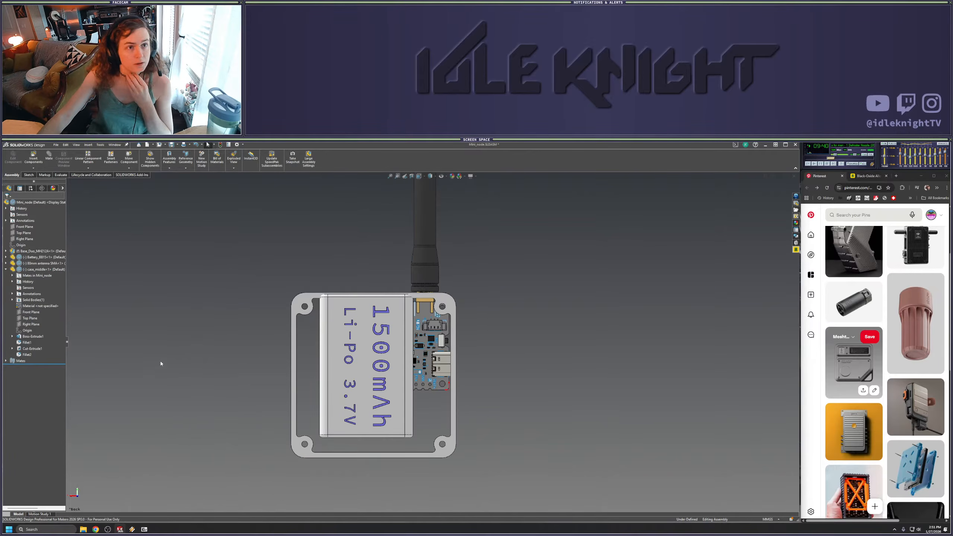
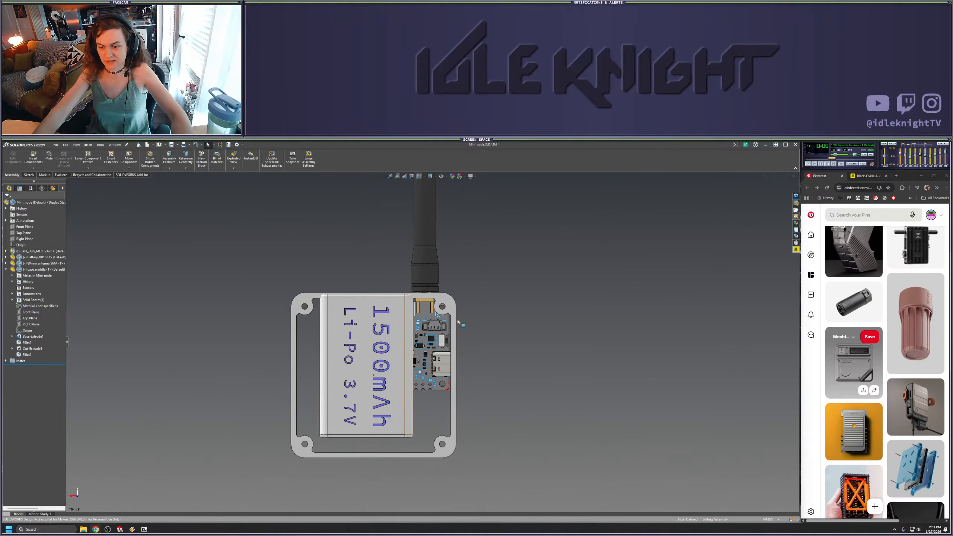
scroll(444, 315, down, 5)
drag(444, 315, 457, 323)
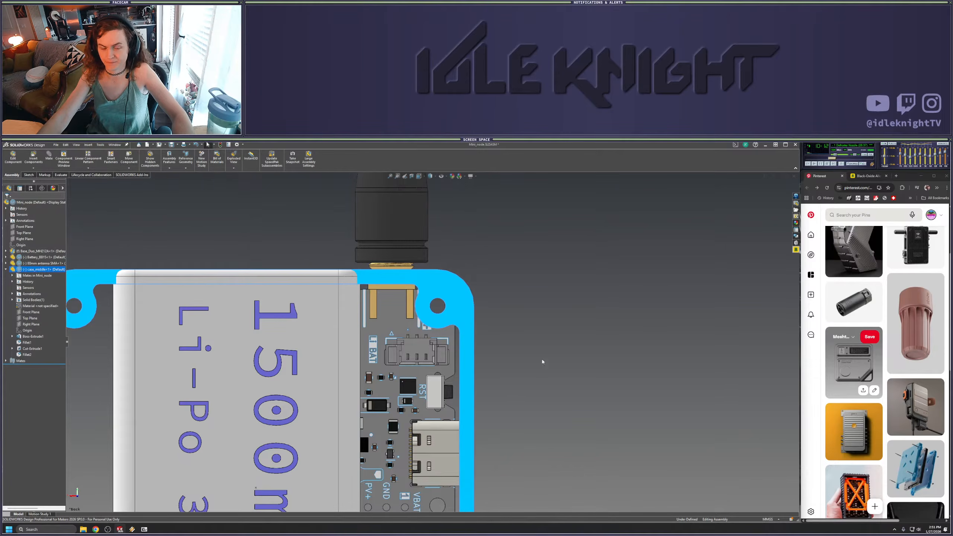
click(532, 373)
scroll(510, 406, up, 5)
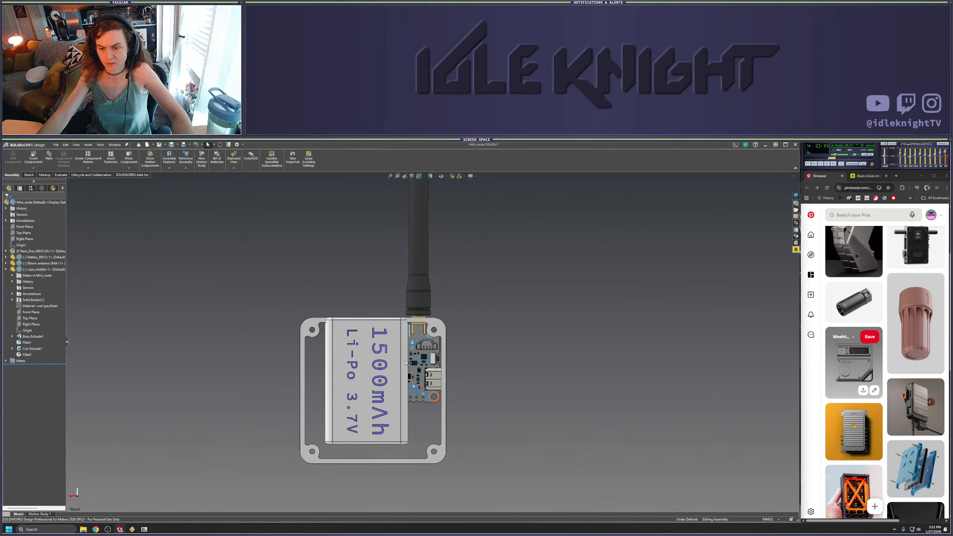
Try moving the battery diagonally away from the antenna to uncover the board, and undo the move
scroll(407, 363, down, 3)
click(368, 352)
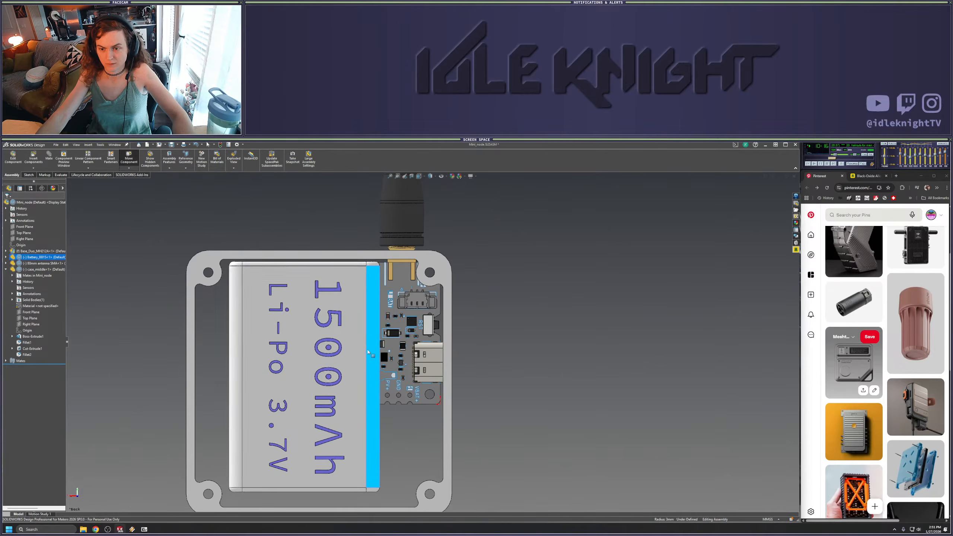
drag(369, 351, 325, 394)
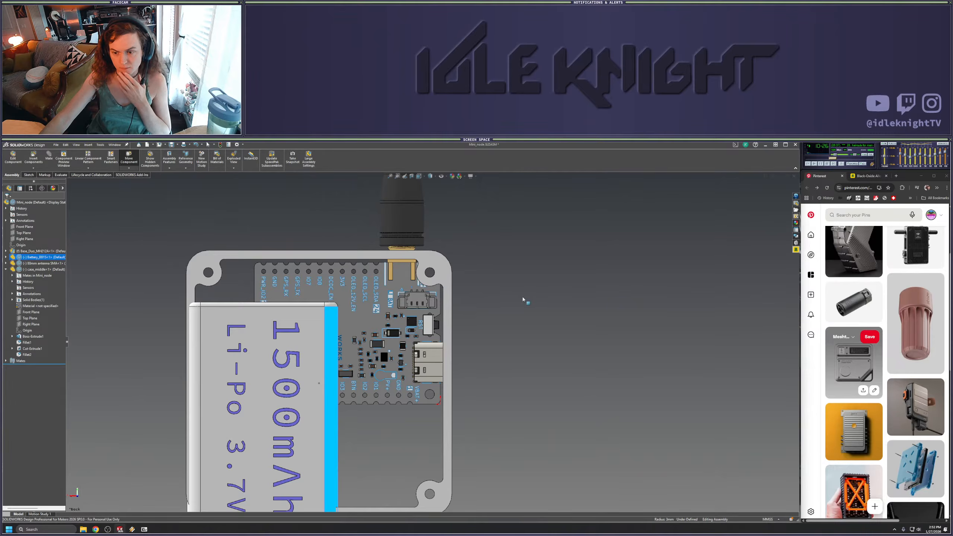
key(ctrl+z)
click(505, 300)
Nudge the battery slightly away from the board's USB port, keeping it inside the case walls beside the antenna connector
drag(329, 256, 349, 295)
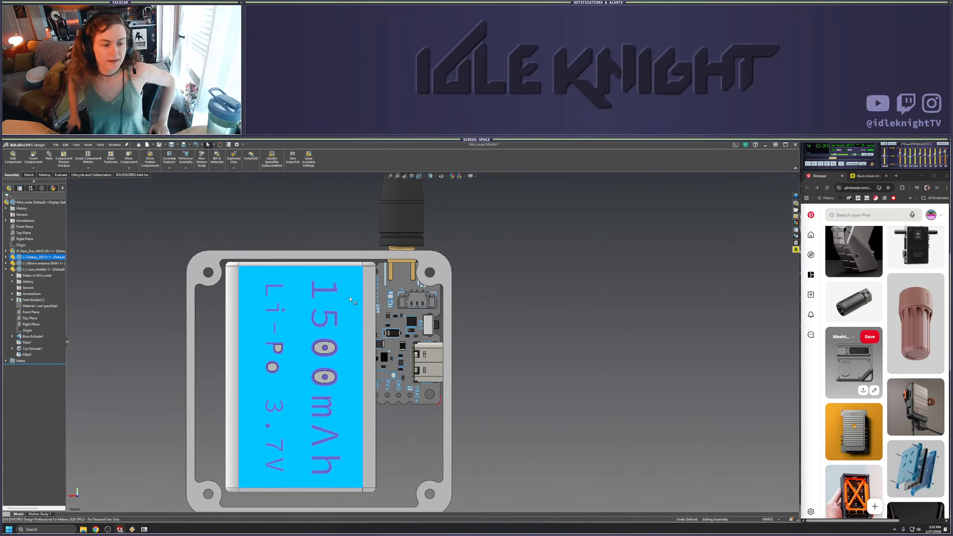
click(515, 323)
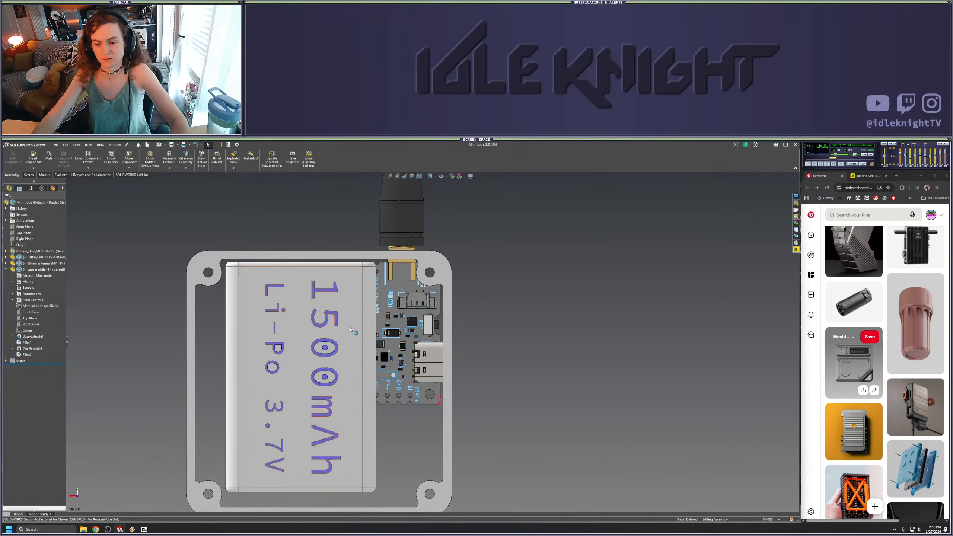
mouse_move(361, 334)
mouse_down()
mouse_move(366, 343)
mouse_move(360, 330)
mouse_up()
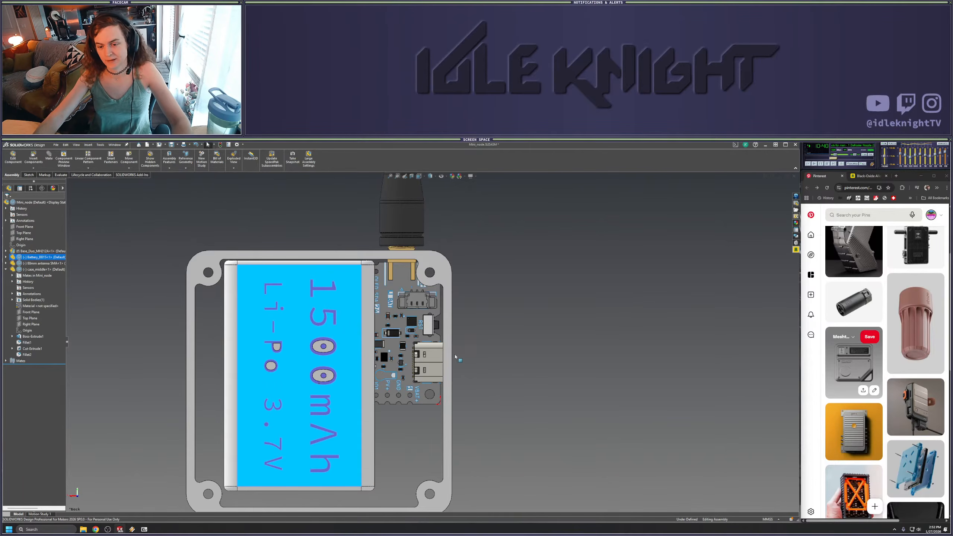
click(489, 355)
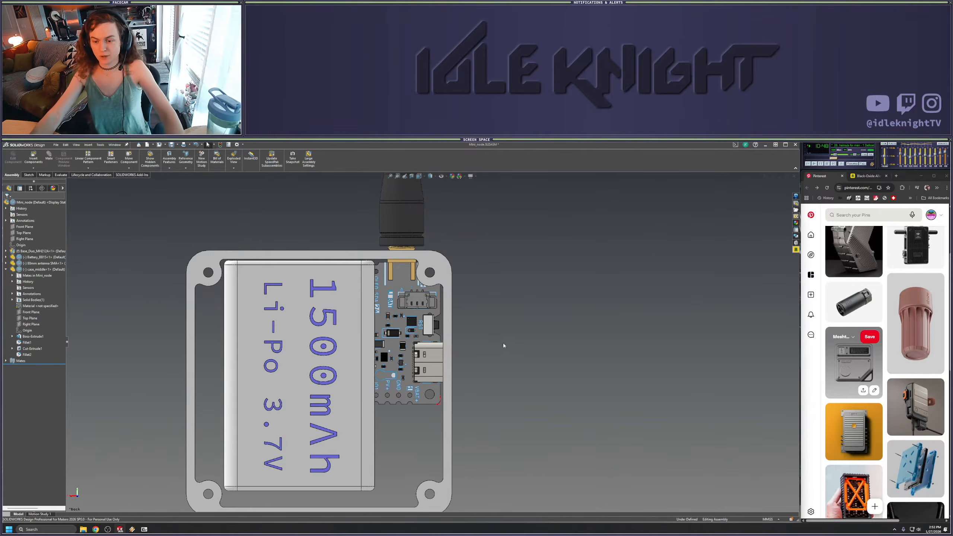
scroll(494, 354, up, 2)
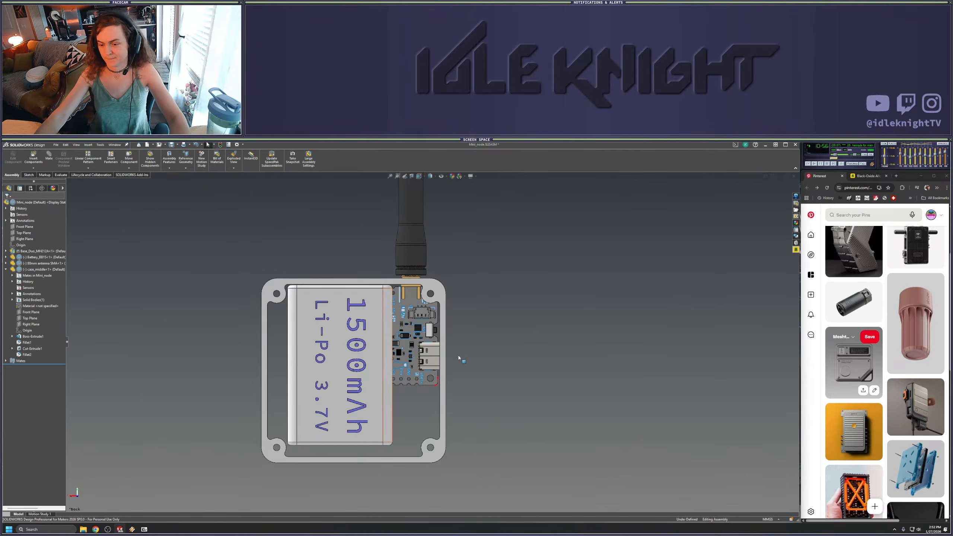
scroll(412, 302, up, 1)
middle_drag(431, 297, 518, 338)
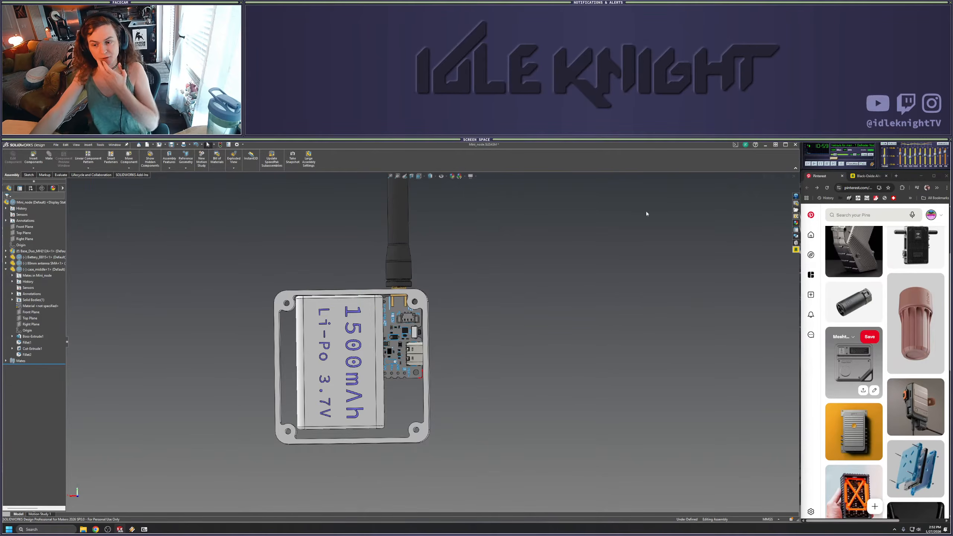
Switch from the assembly to the case_middle part, maximize its window and orient it to show the rim face
click(778, 176)
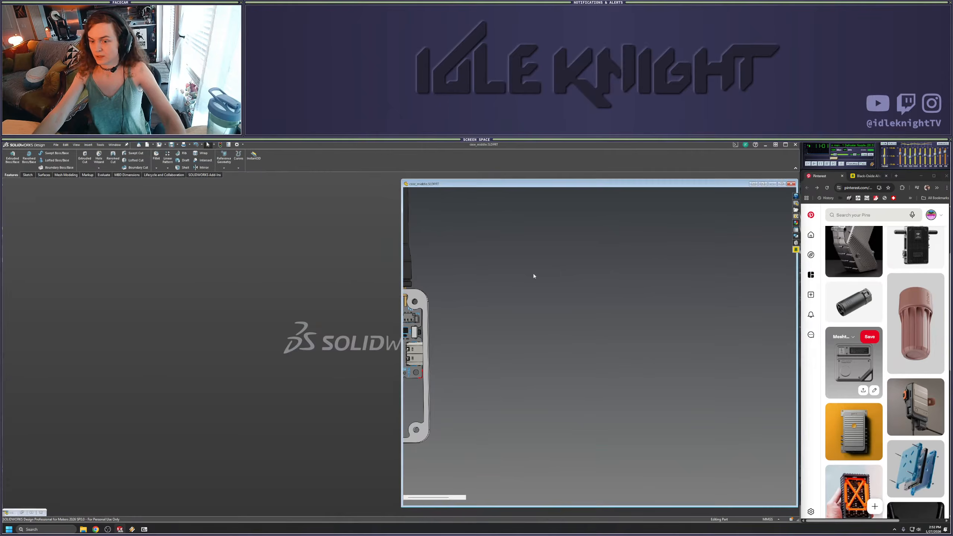
click(780, 183)
key(space)
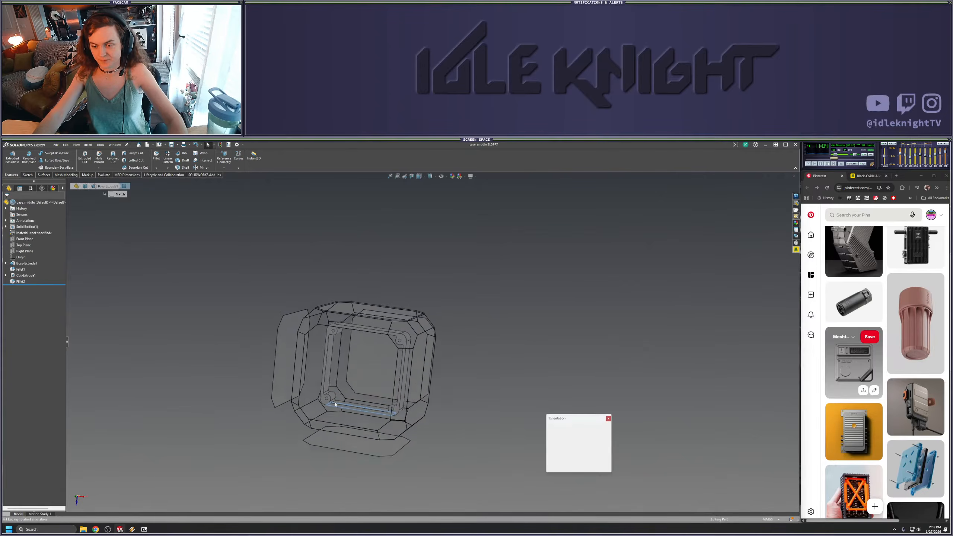
click(335, 404)
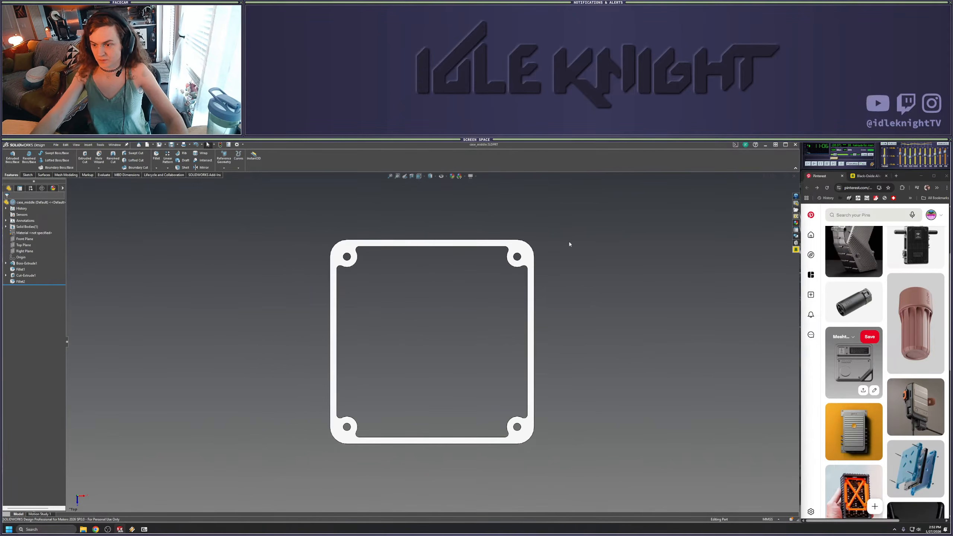
middle_drag(549, 286, 558, 341)
key(space)
click(378, 391)
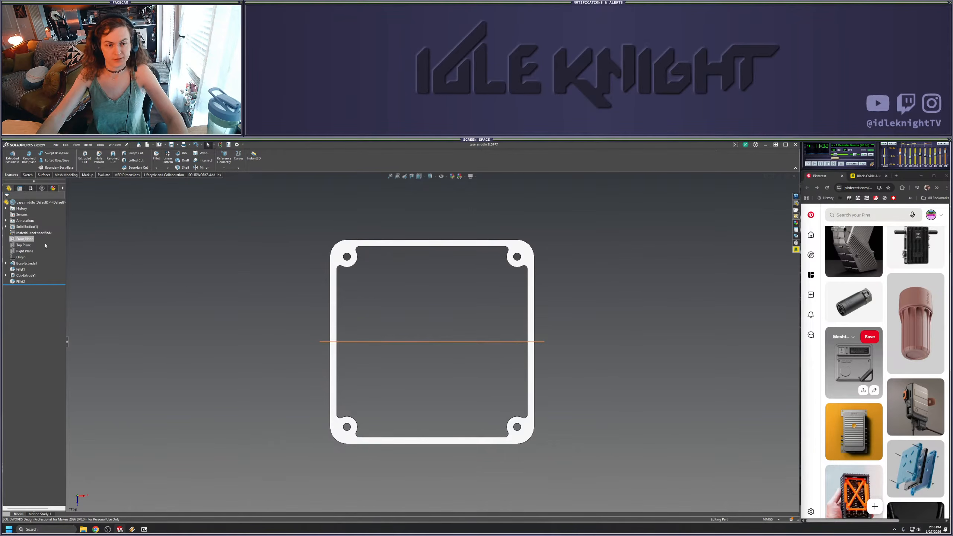
middle_drag(245, 292, 257, 242)
scroll(366, 274, up, 1)
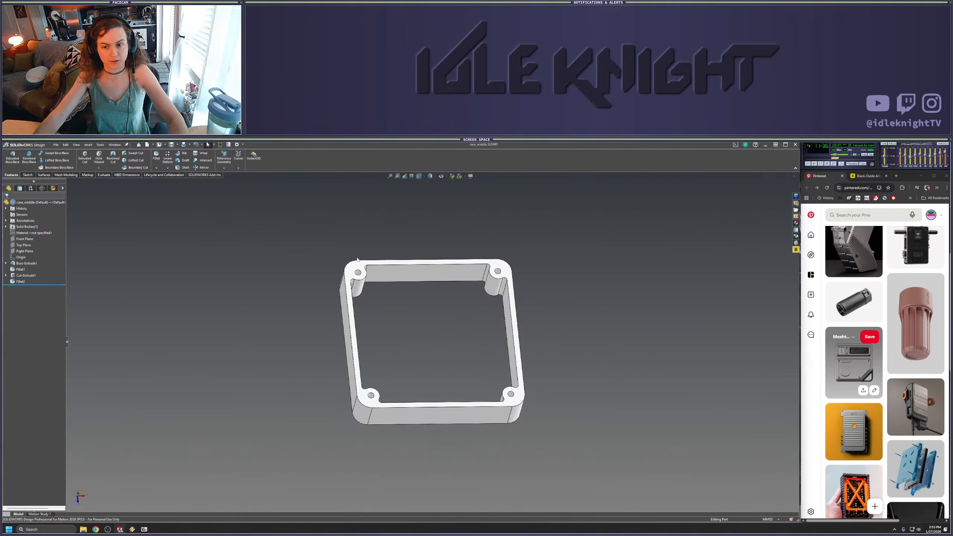
Start a sketch on the case frame's upper rim face and convert the face's outer outline into sketch entities
right_click(358, 262)
click(368, 253)
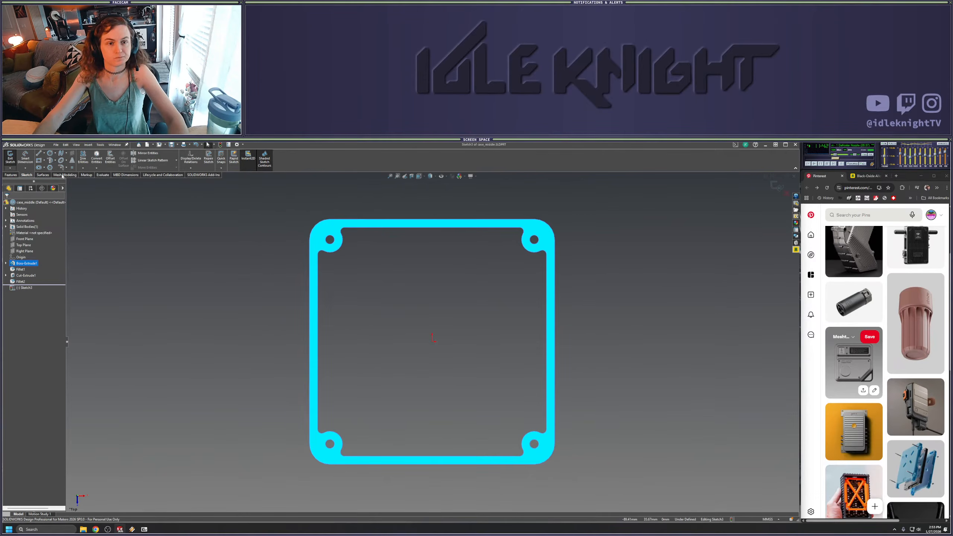
click(97, 158)
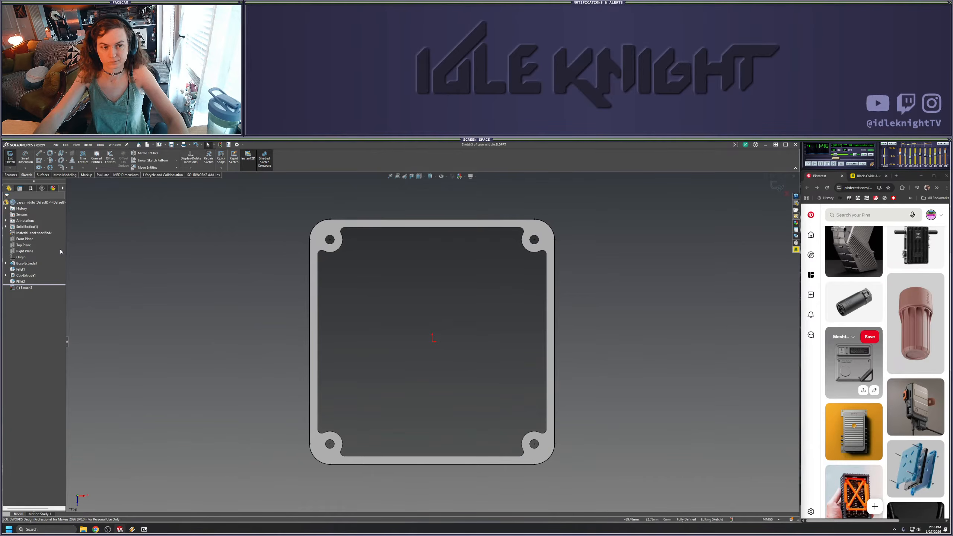
Extrude the converted outline 2 mm outward from the rim as a separate body, with Merge result turned off
click(11, 175)
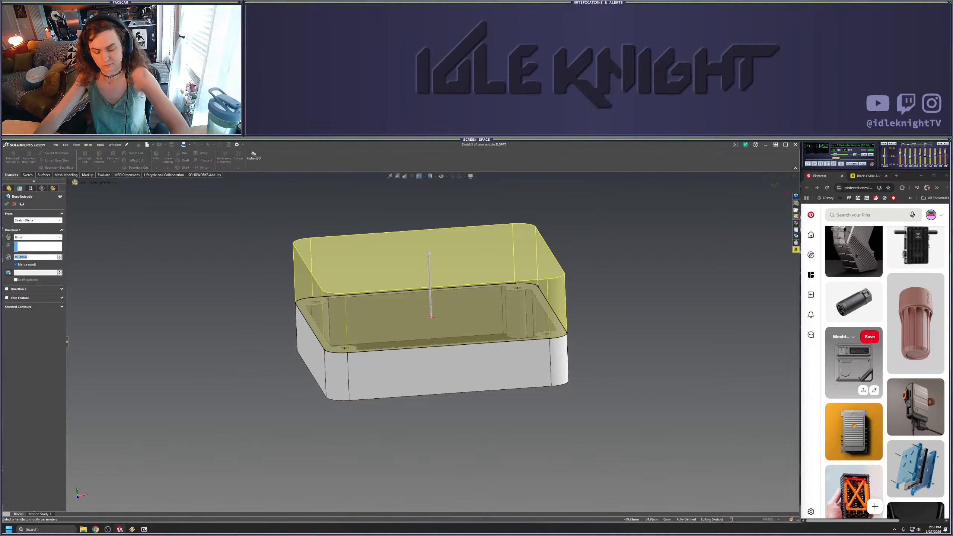
text(2)
key(Return)
middle_drag(206, 301, 207, 282)
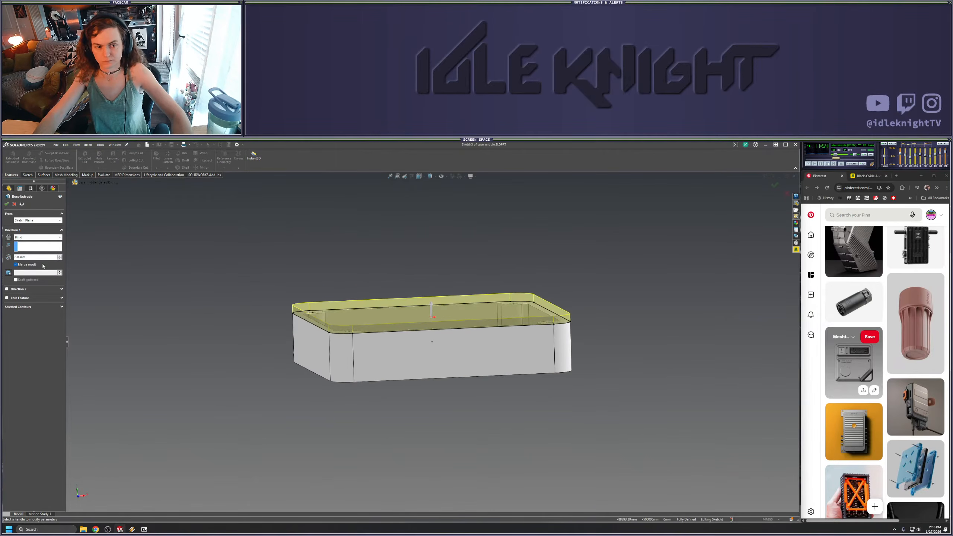
click(26, 264)
key(Return)
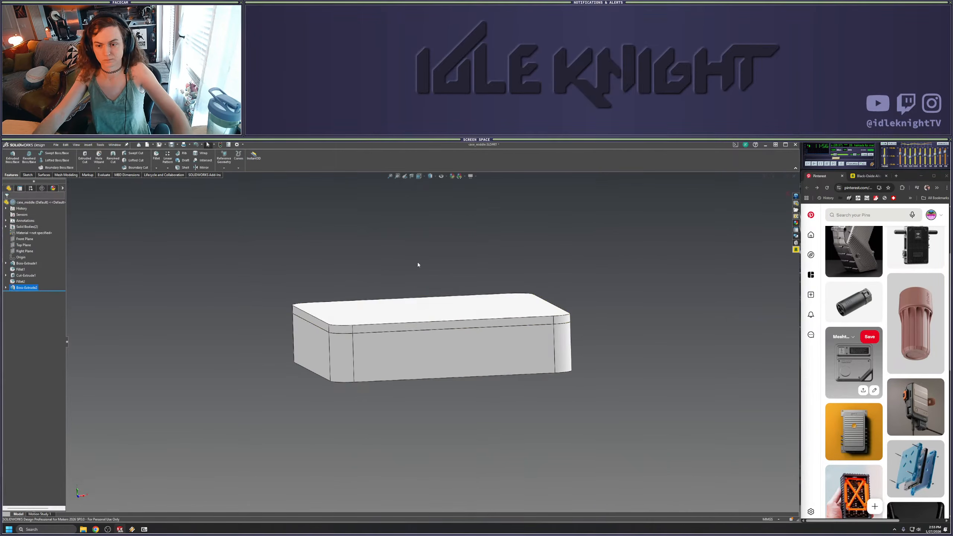
Orient the part to its top view and browse the Pinterest board for reference enclosure designs
middle_drag(417, 262, 451, 376)
scroll(465, 364, up, 2)
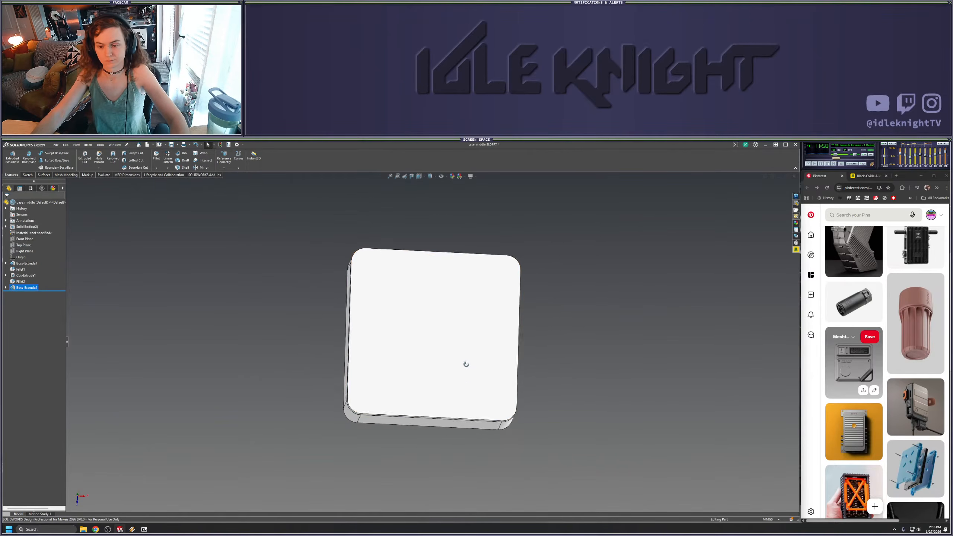
key(space)
click(324, 396)
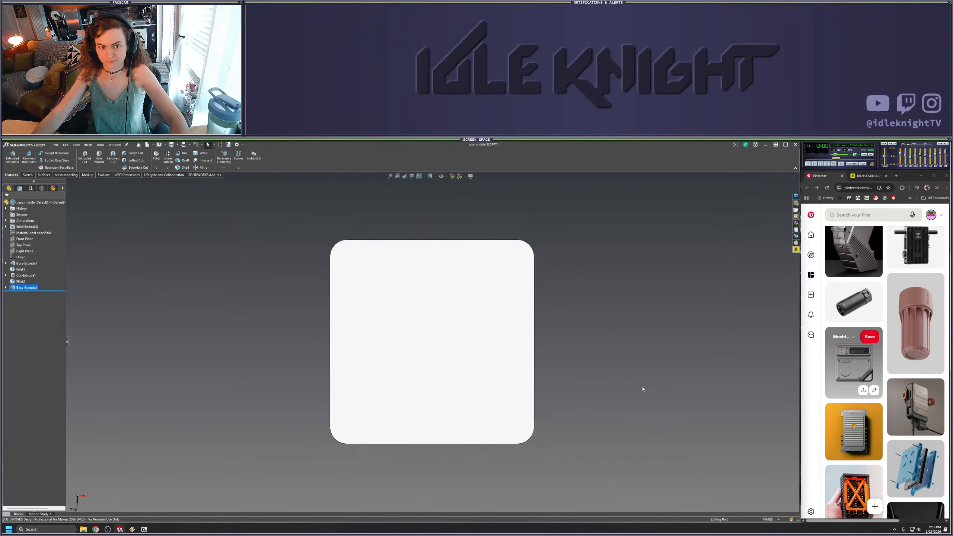
scroll(877, 358, down, 4)
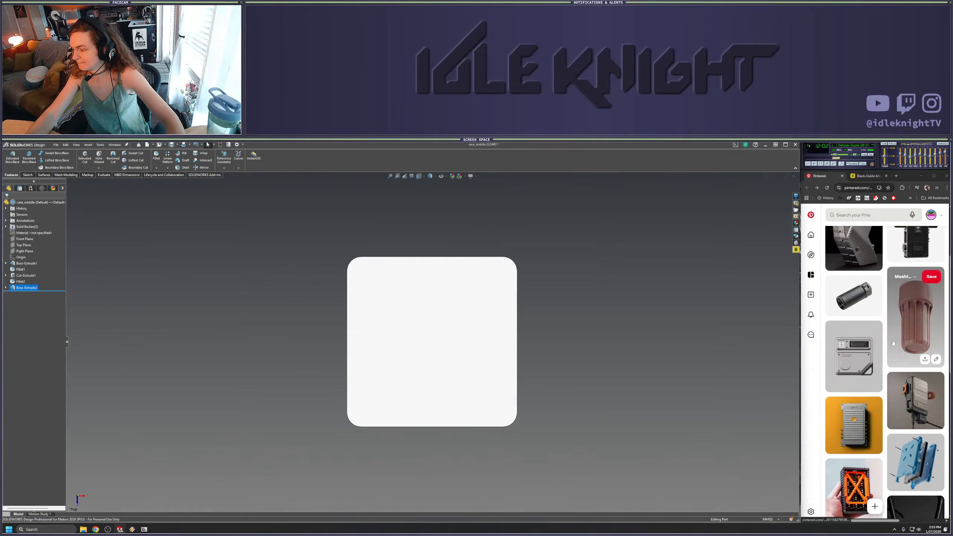
scroll(872, 357, down, 4)
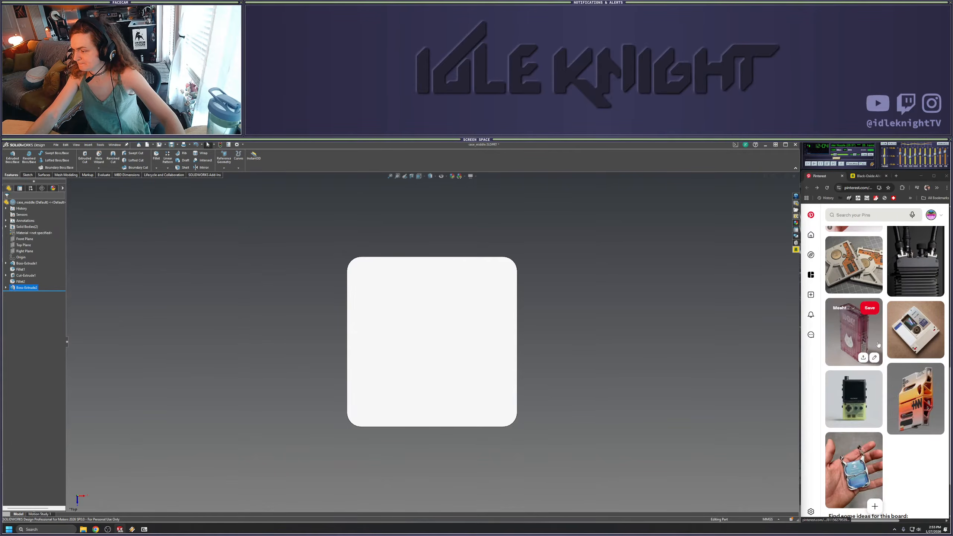
scroll(921, 436, up, 6)
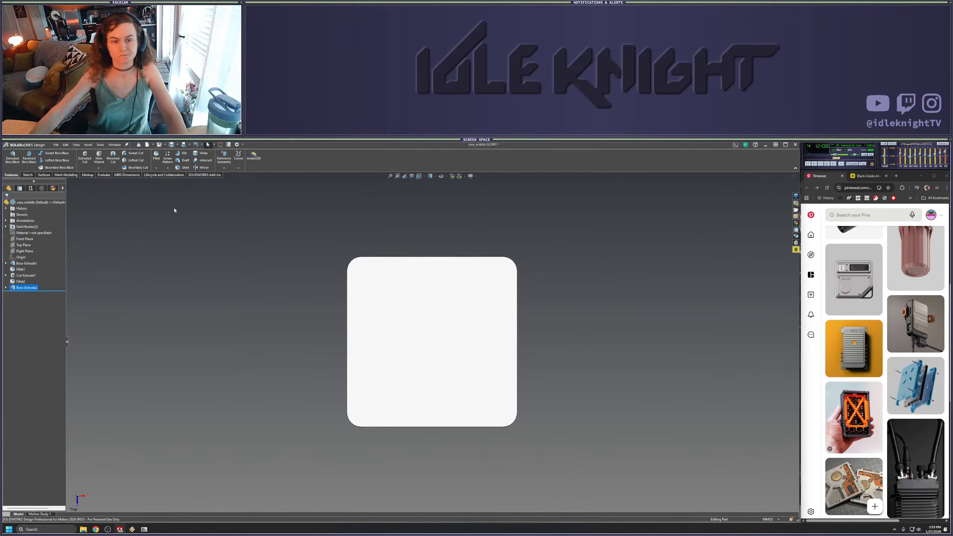
Start a sketch on the cover plate's outer face and offset the face outline inward as a rounded square
click(376, 329)
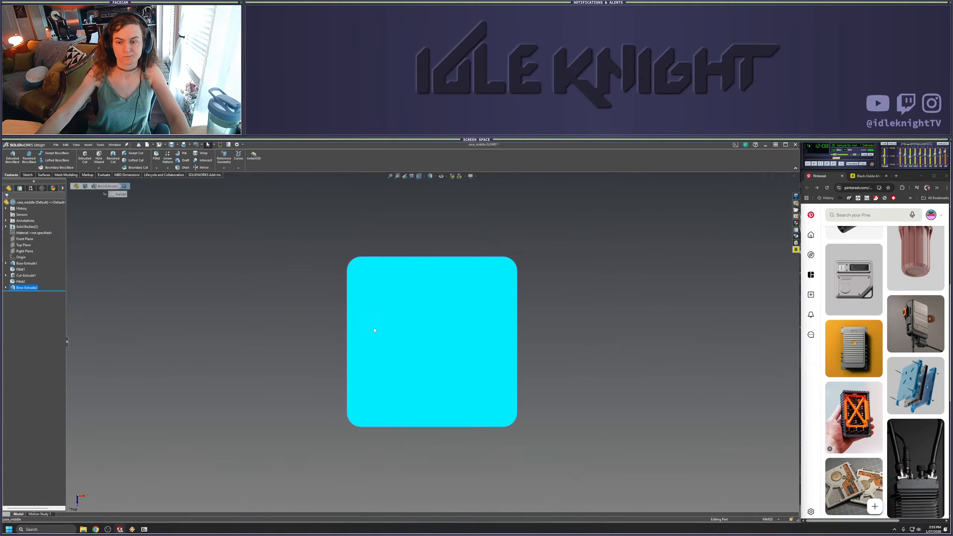
click(136, 242)
right_click(393, 304)
click(408, 294)
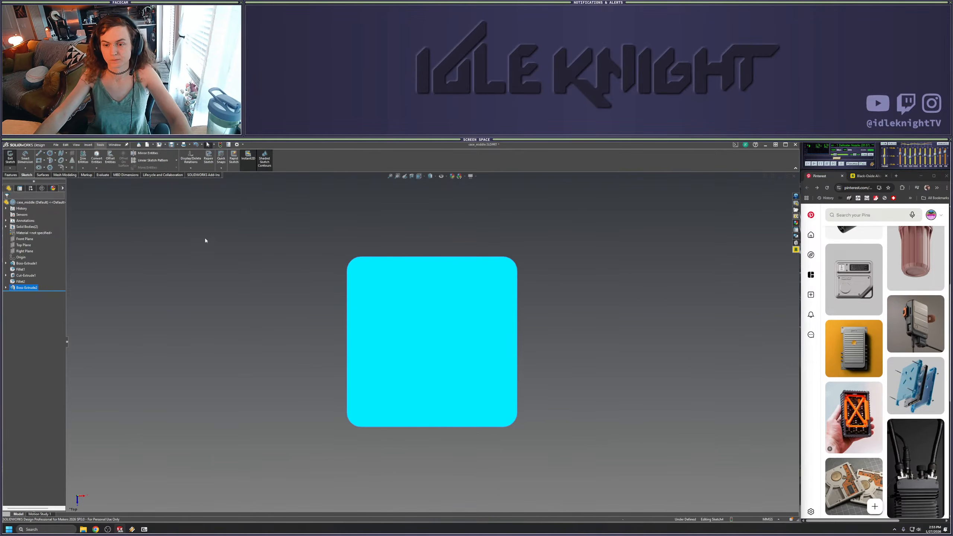
click(113, 161)
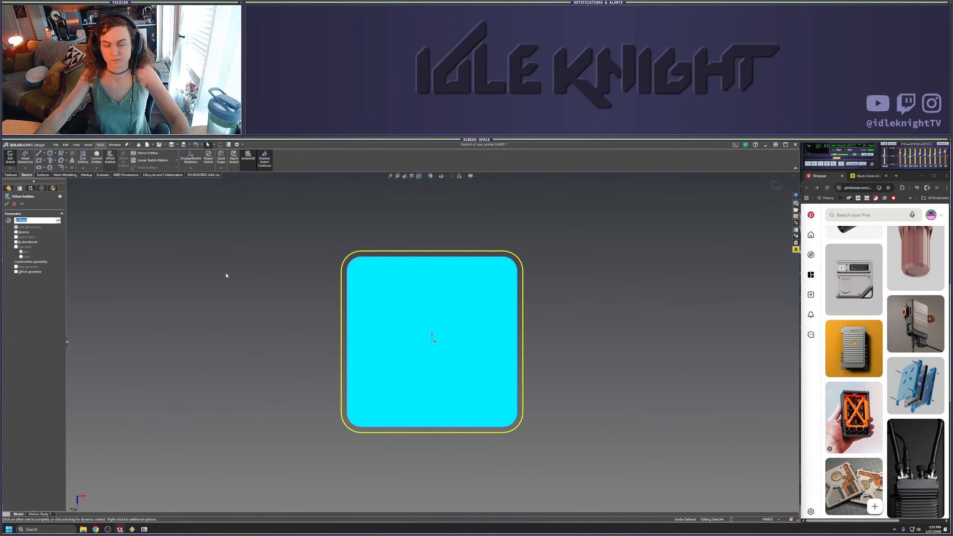
click(22, 234)
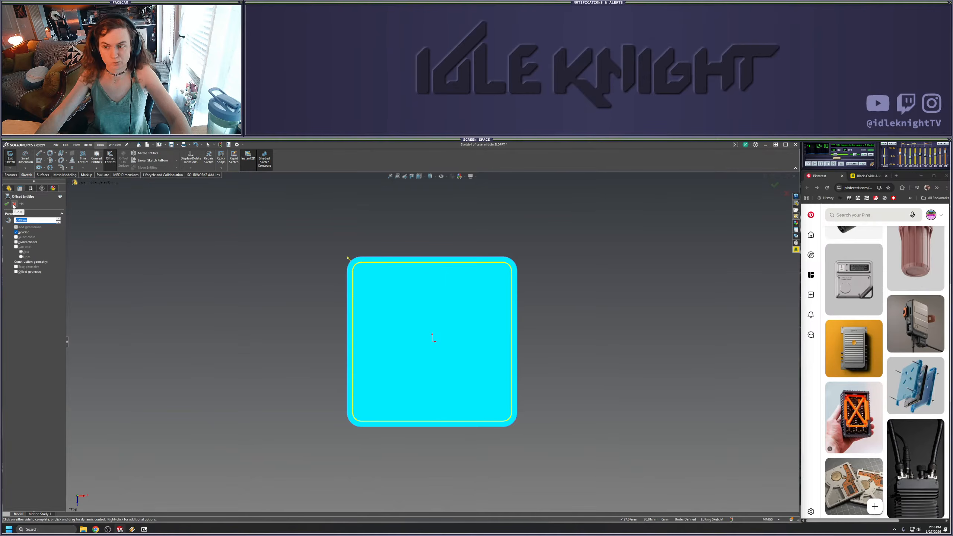
click(6, 205)
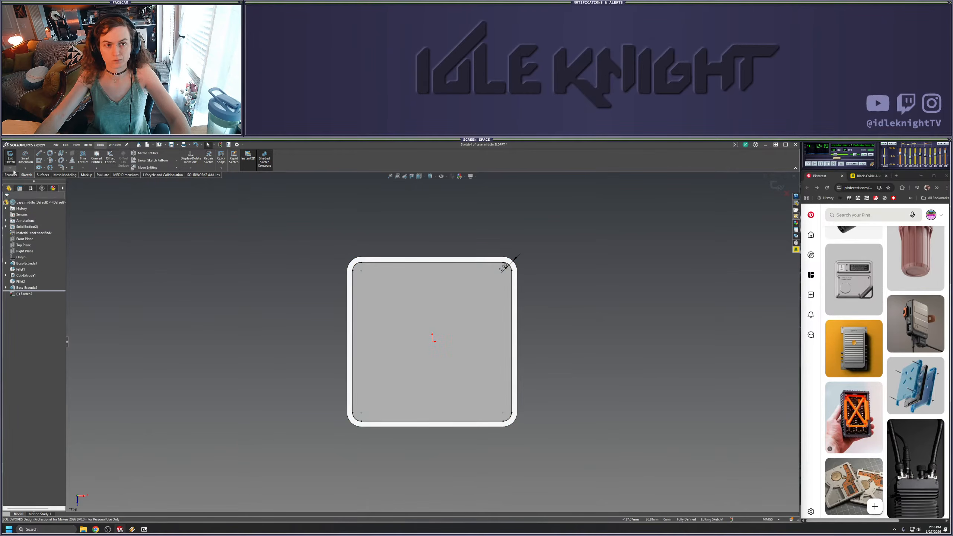
Start a boss extrusion of the inset outline away from the plate and set its inward draft angle to 45°
middle_drag(271, 324, 279, 166)
click(9, 273)
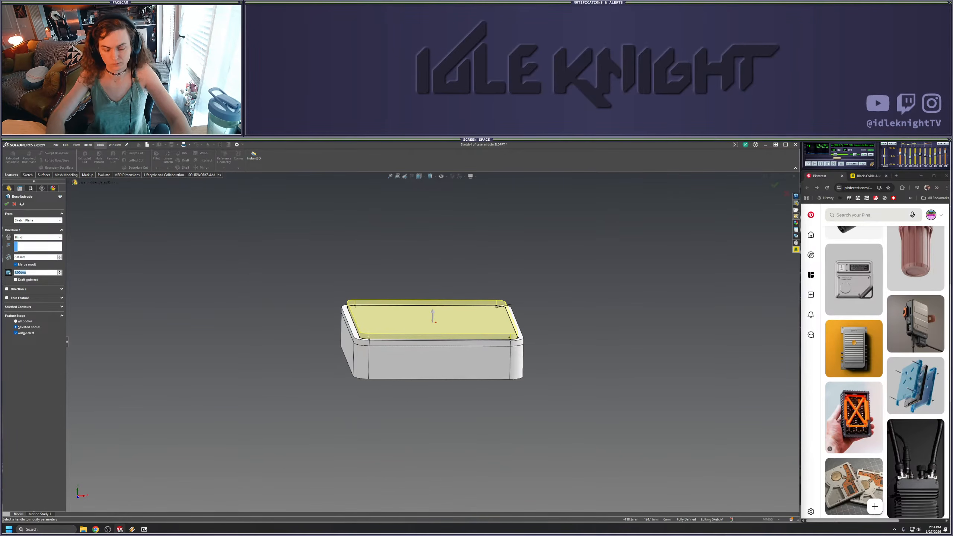
text(15)
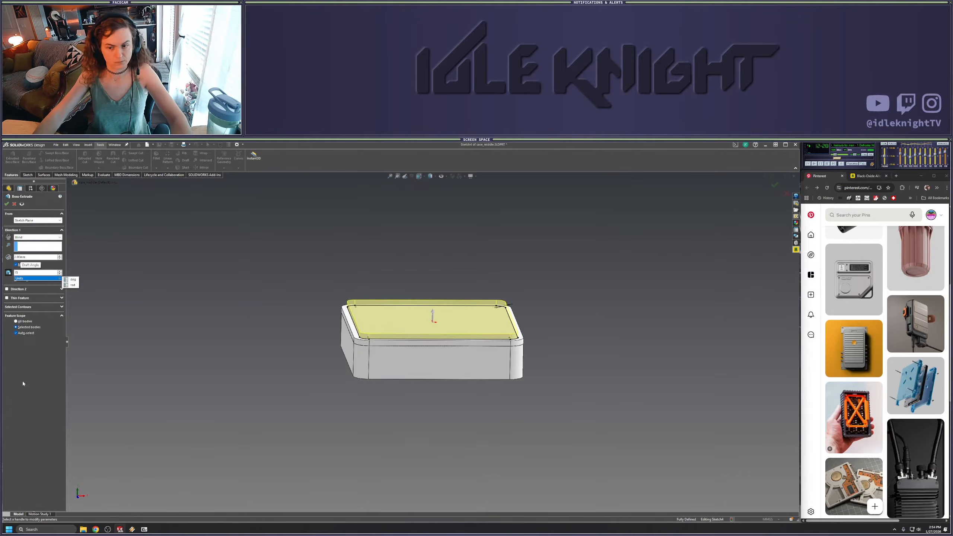
key(Return)
key(ctrl+1)
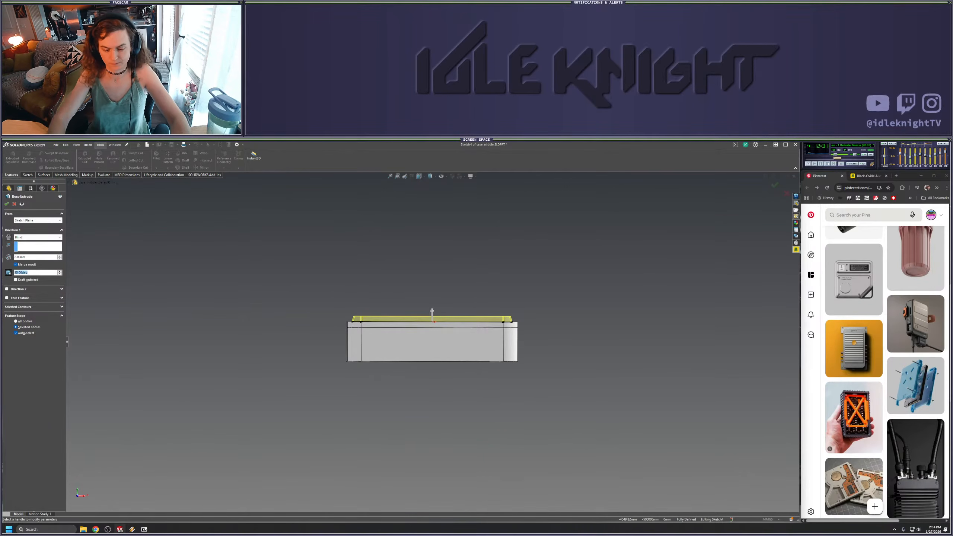
text(45)
key(Return)
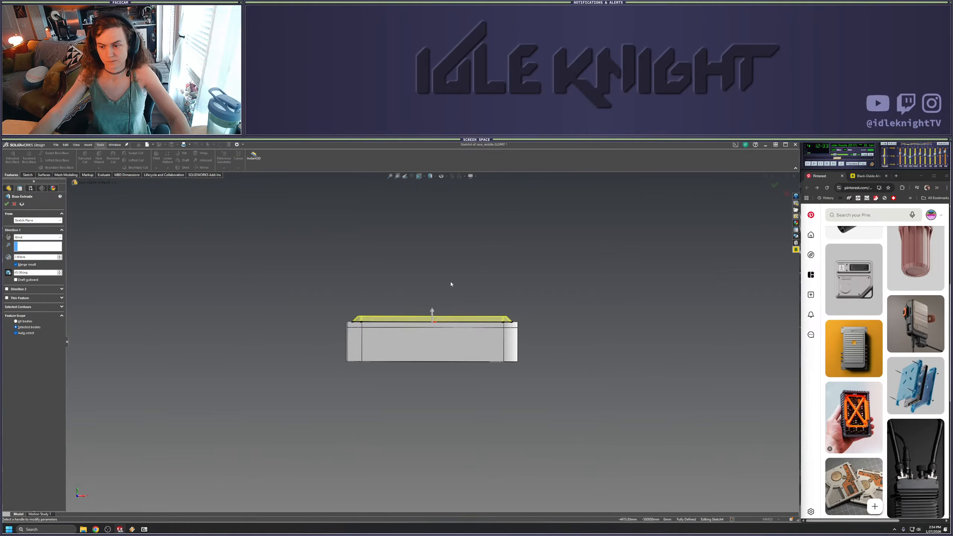
Increase the drafted extrusion's depth and create it merged with the cover plate
middle_drag(448, 283, 431, 301)
scroll(435, 311, down, 4)
scroll(423, 333, up, 2)
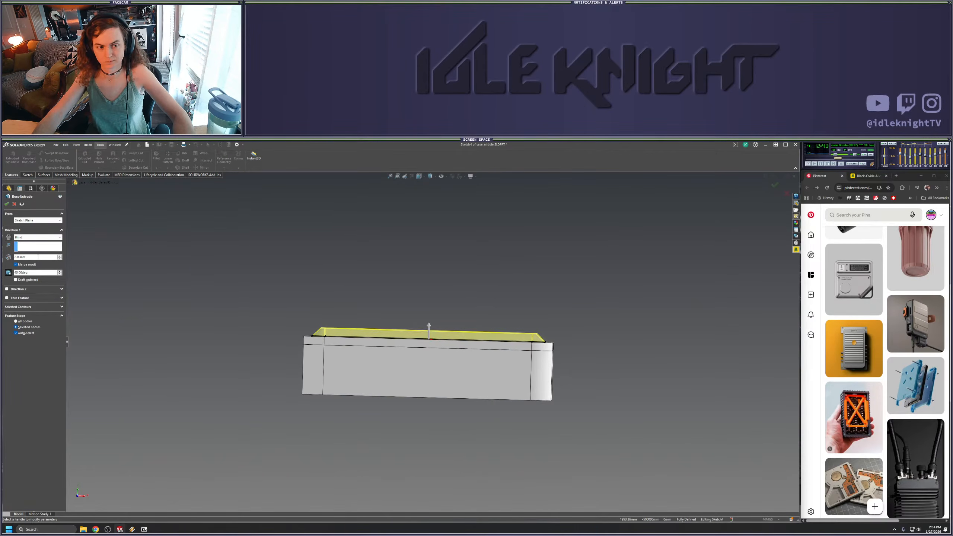
text(1)
key(Return)
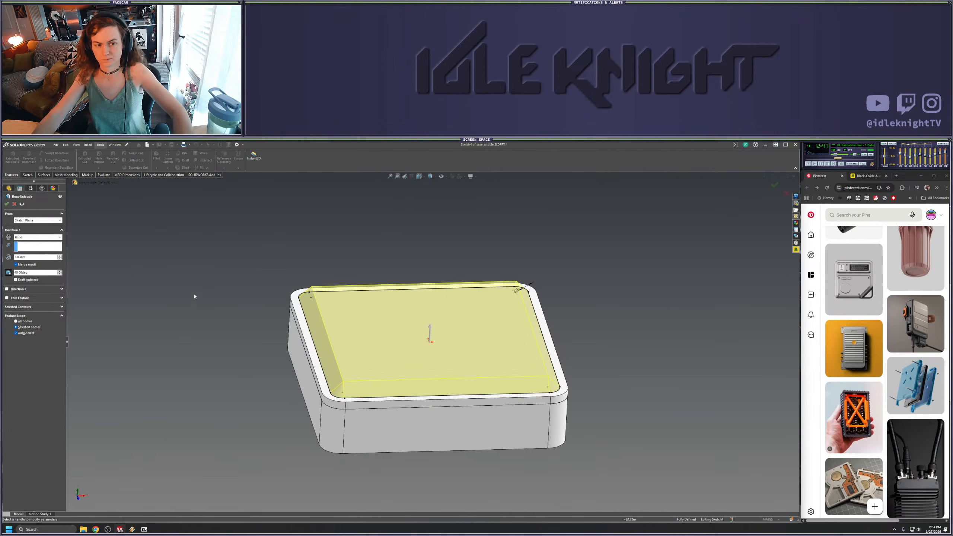
click(7, 204)
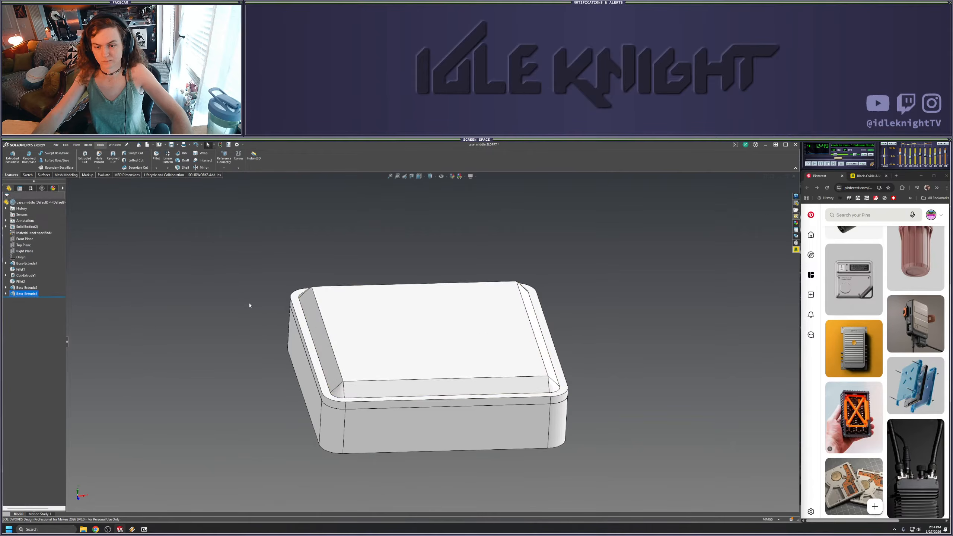
Apply a light blue-violet colour to the case frame body, leaving the cover plate body in its default colour
middle_drag(258, 296, 333, 409)
key(ctrl+5)
scroll(362, 403, up, 2)
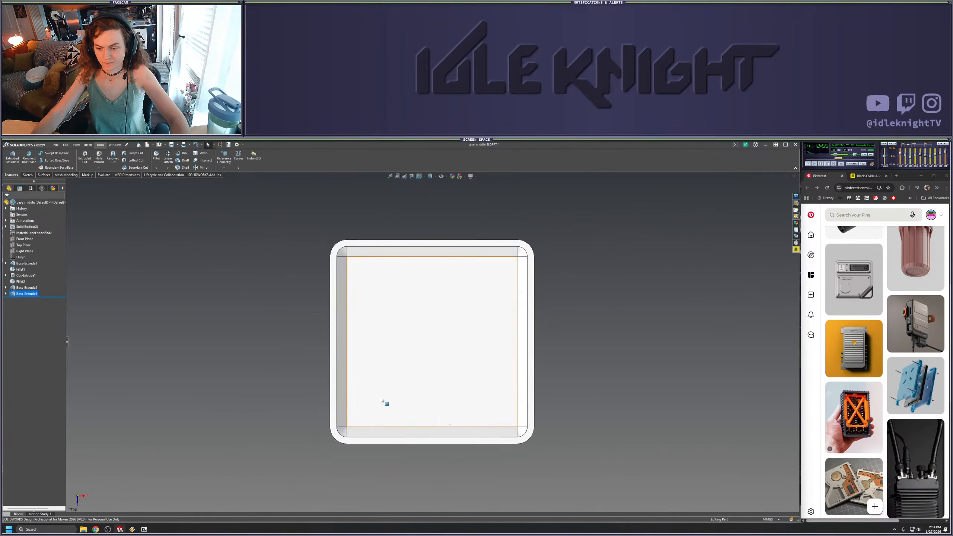
middle_drag(456, 351, 473, 318)
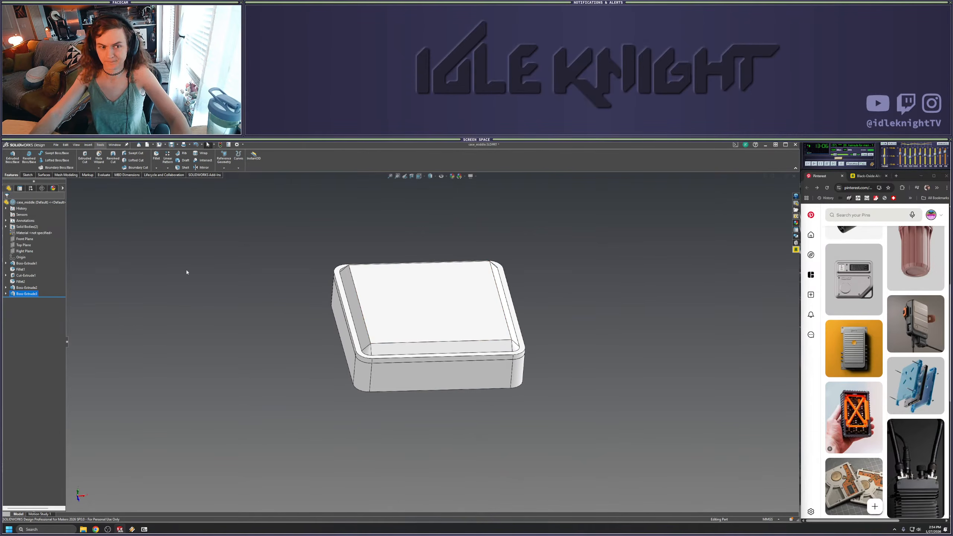
click(6, 226)
click(26, 233)
right_click(26, 233)
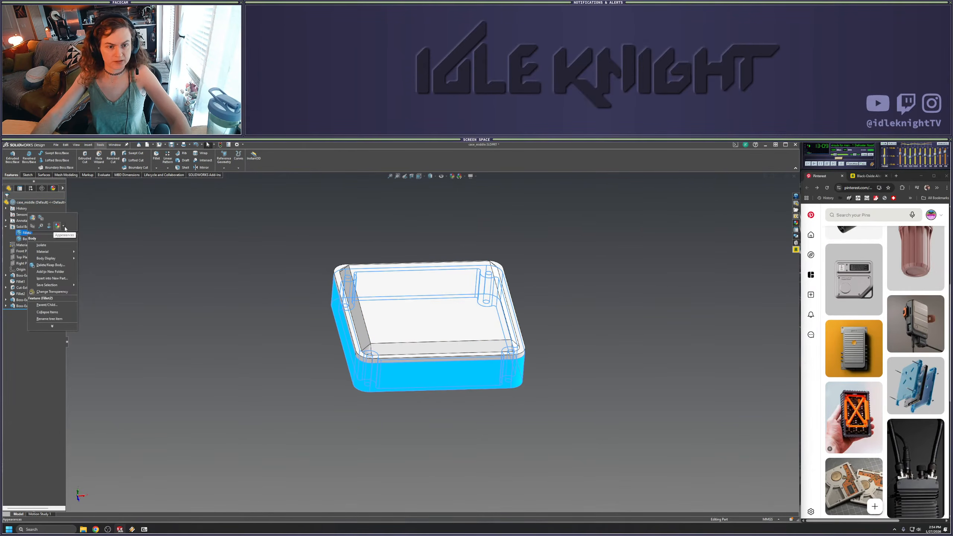
click(57, 225)
click(63, 239)
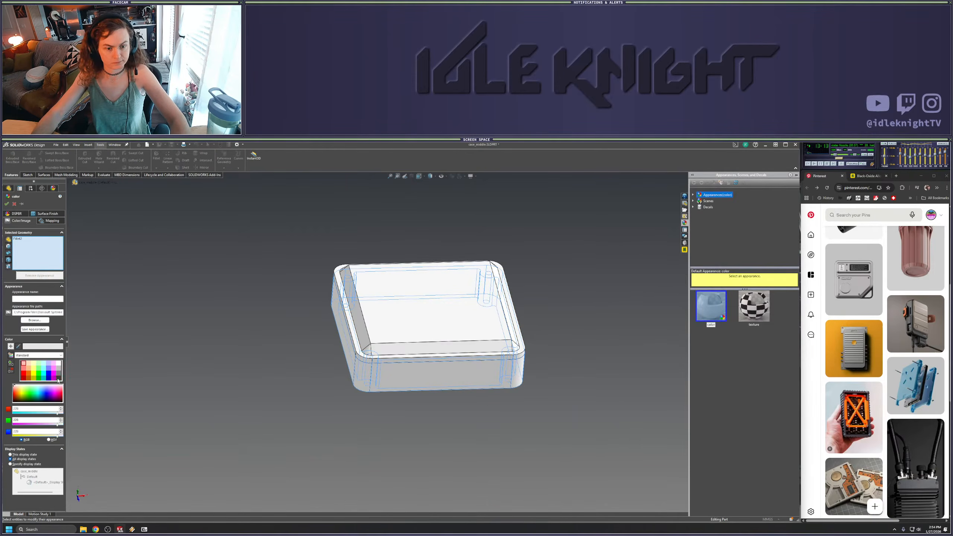
click(58, 380)
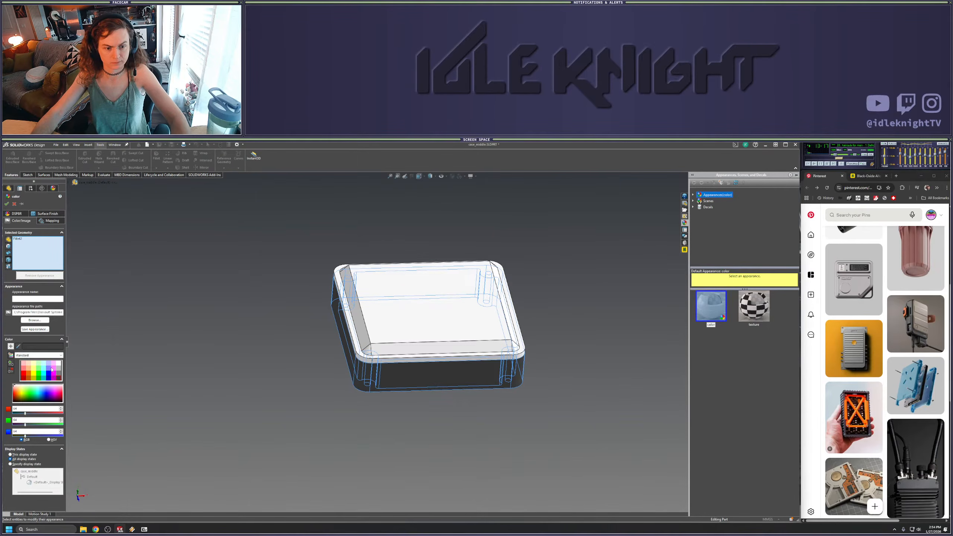
click(49, 369)
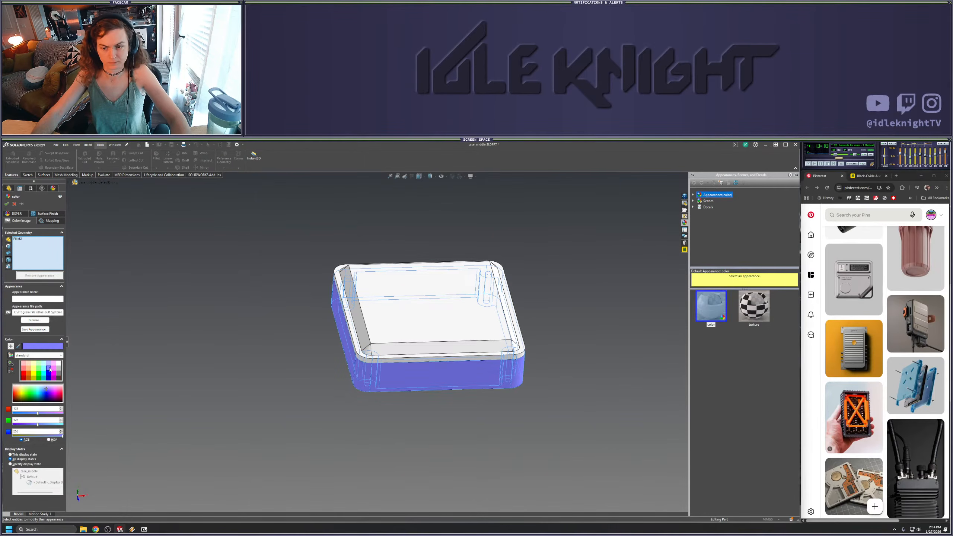
click(6, 204)
middle_drag(546, 266, 557, 332)
mouse_move(499, 356)
middle_down()
mouse_move(529, 294)
mouse_move(585, 247)
mouse_move(489, 343)
middle_up()
scroll(459, 329, down, 3)
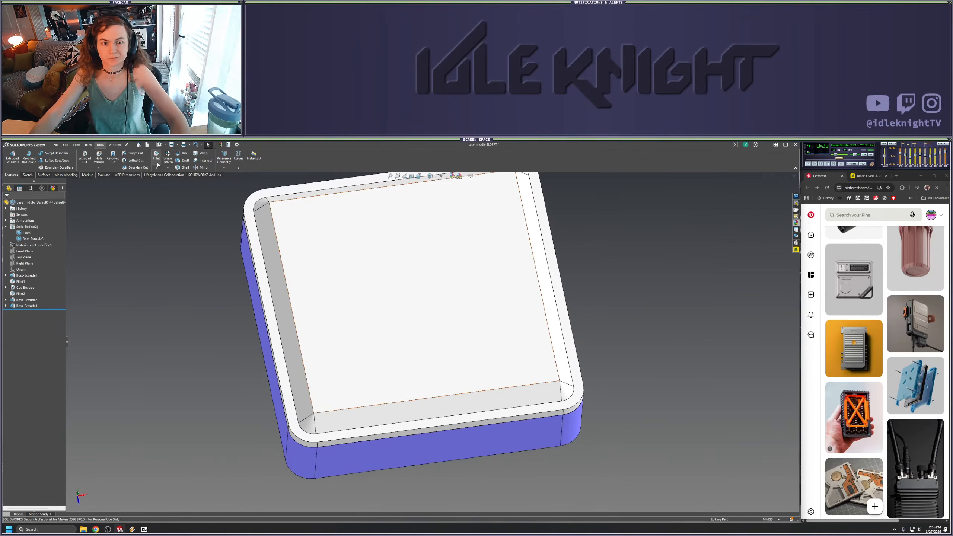
key(f)
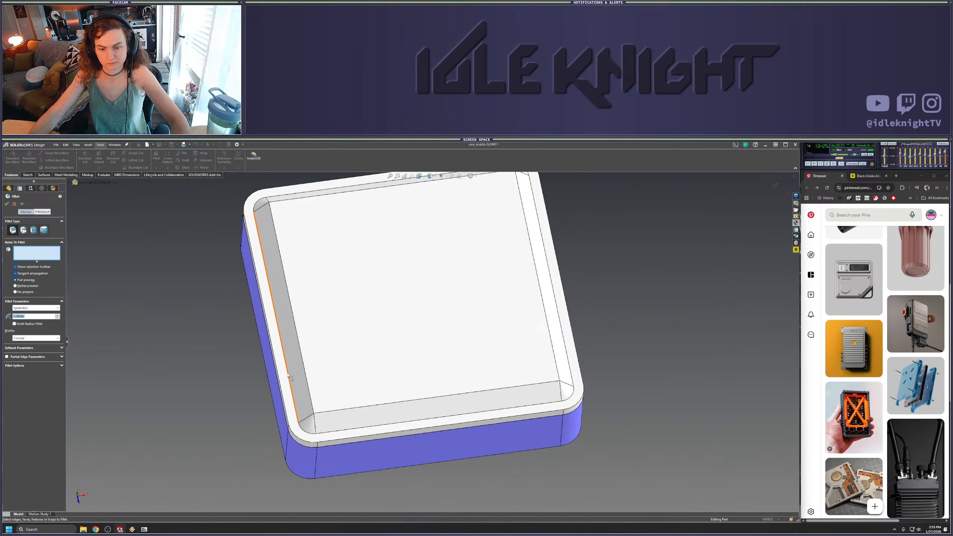
scroll(653, 311, up, 3)
middle_drag(653, 310, 608, 392)
key(space)
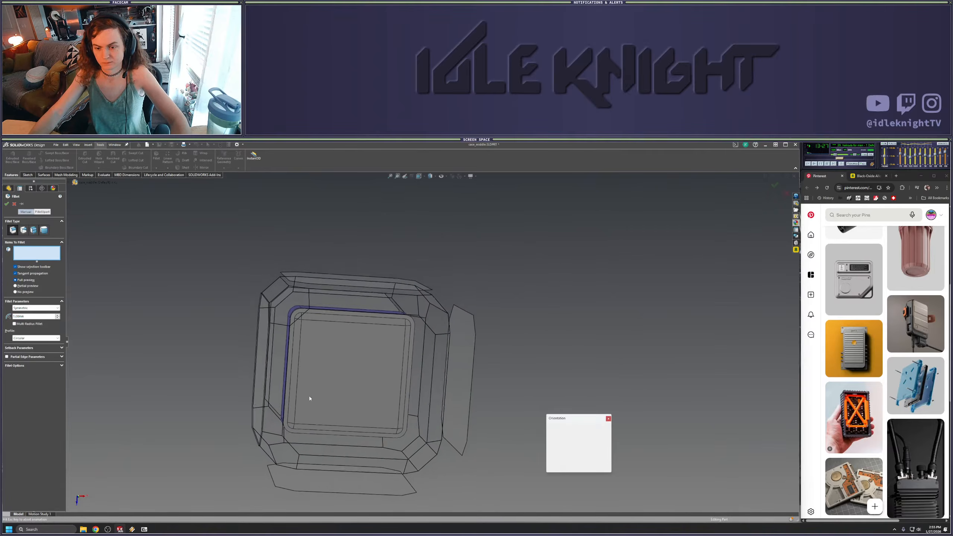
click(340, 395)
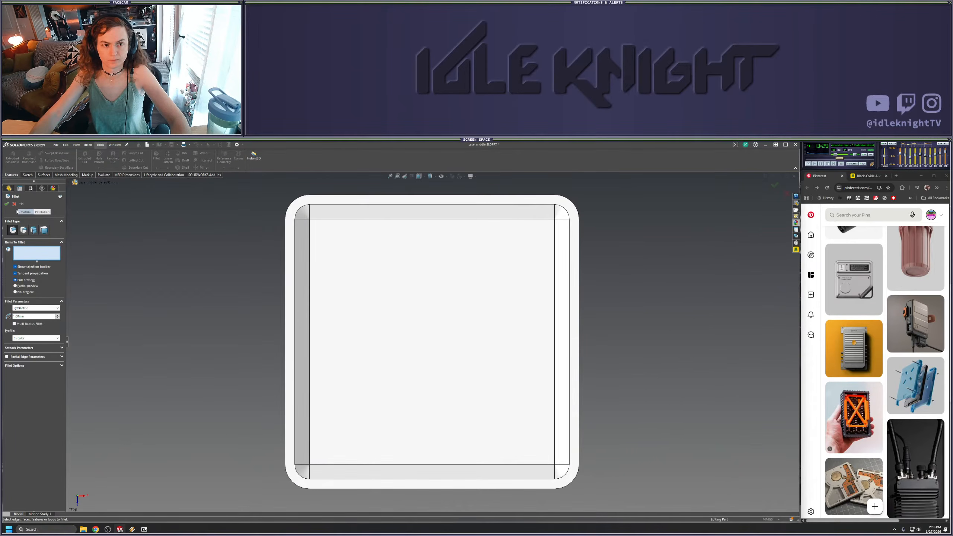
click(14, 204)
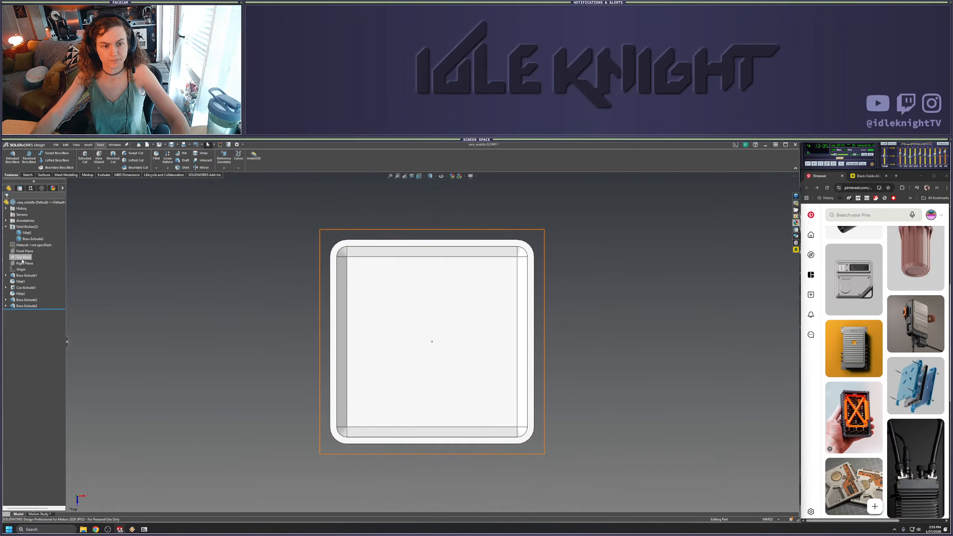
Start a new sketch on the Top Plane
right_click(22, 258)
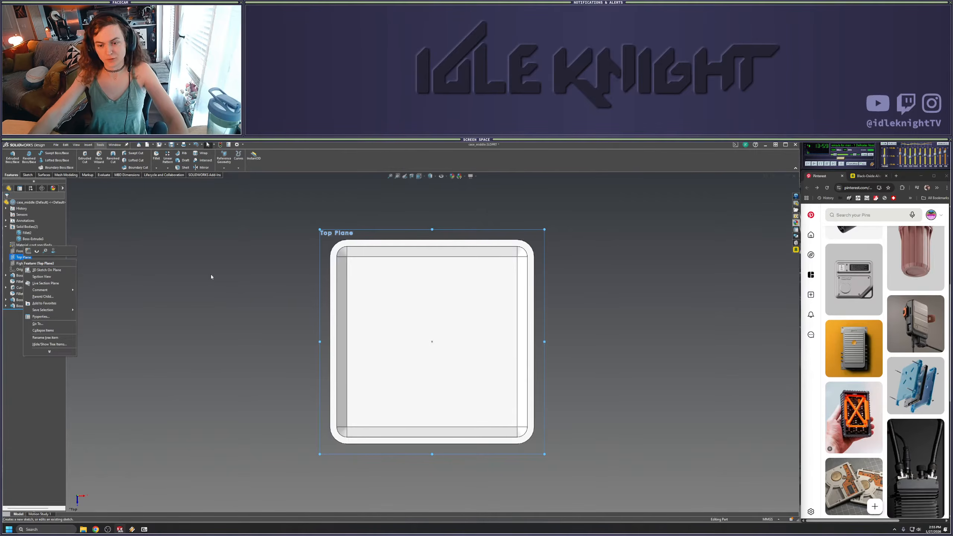
click(142, 247)
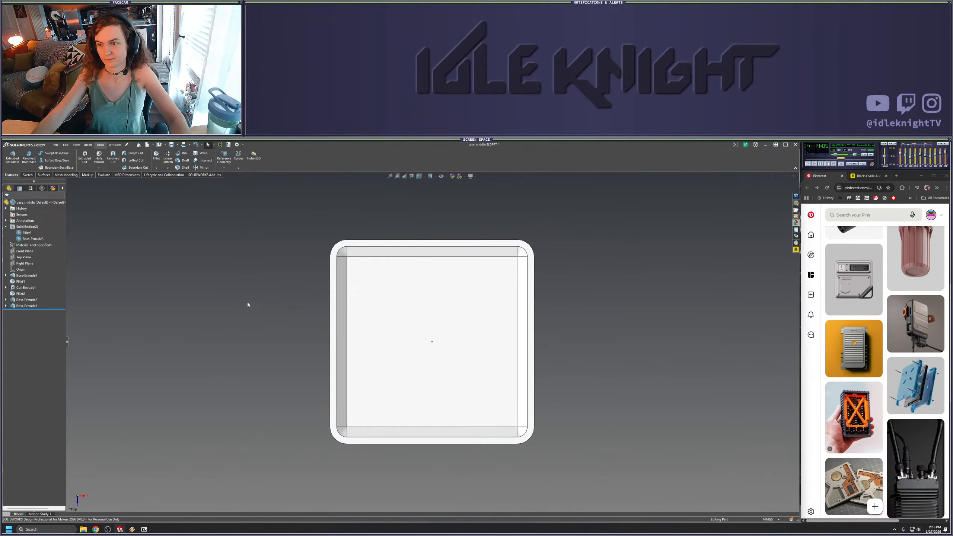
right_click(25, 258)
click(30, 250)
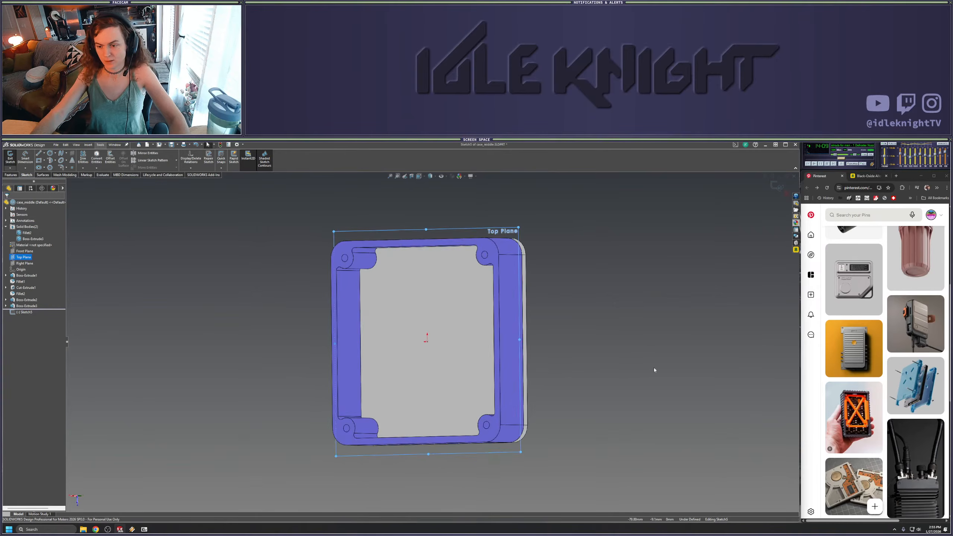
Try to convert the faces of the case's four corner screw holes into sketch entities
scroll(507, 423, down, 5)
scroll(469, 397, up, 8)
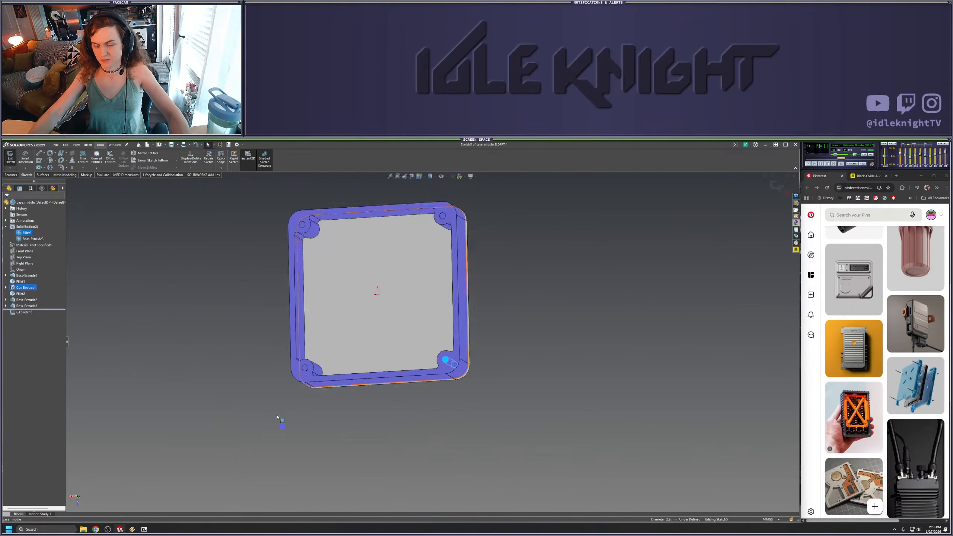
scroll(362, 321, down, 4)
scroll(364, 322, up, 5)
scroll(409, 255, down, 5)
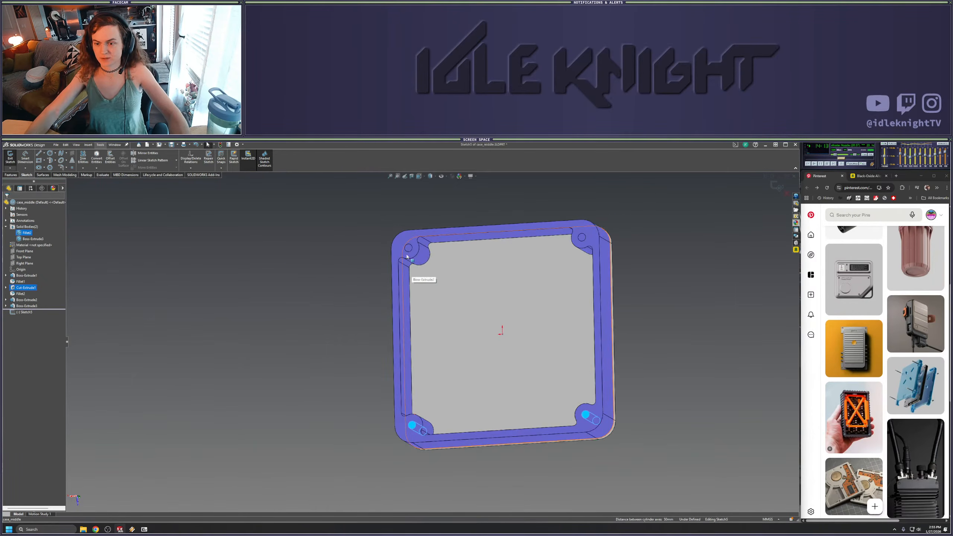
ctrl+click(718, 241)
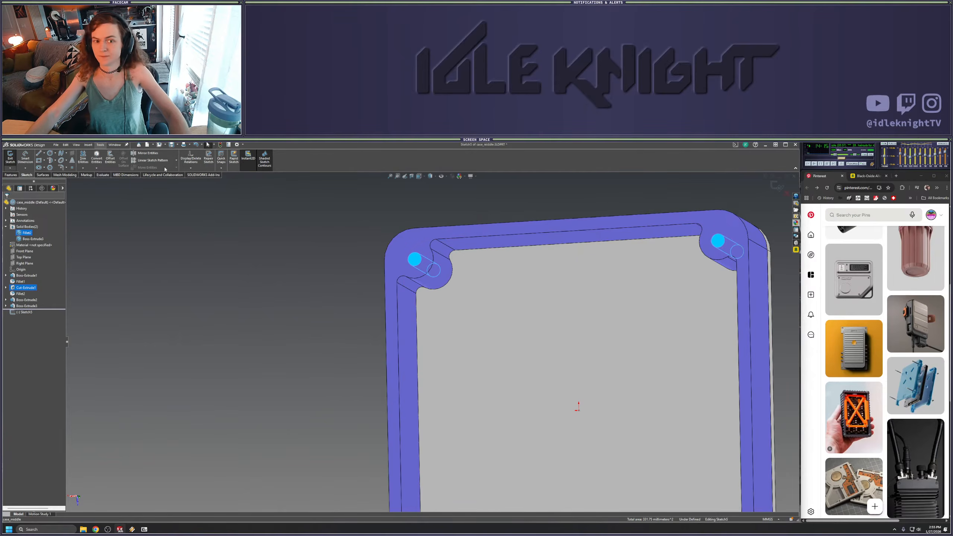
click(96, 159)
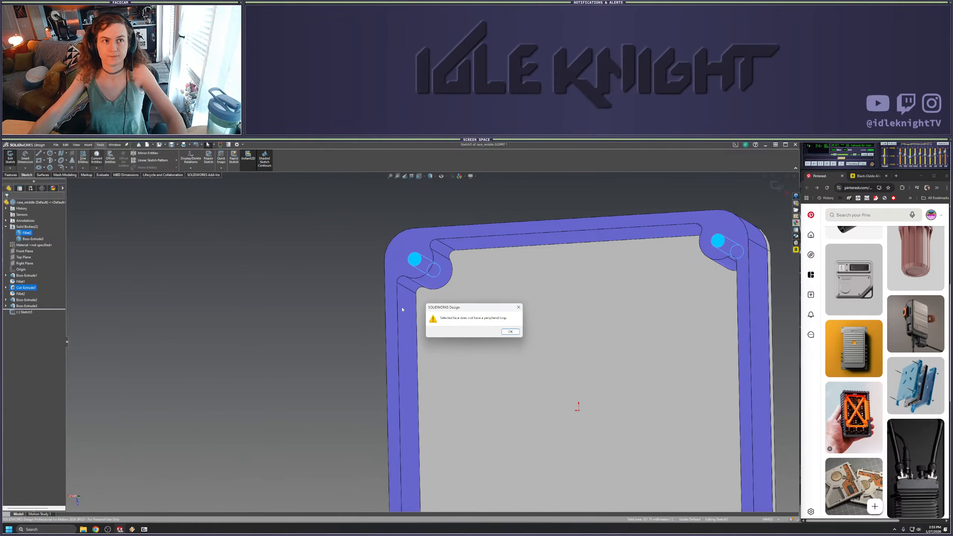
click(511, 332)
Convert the circular edges of the case's four corner screw holes into the Top Plane sketch
scroll(514, 340, up, 5)
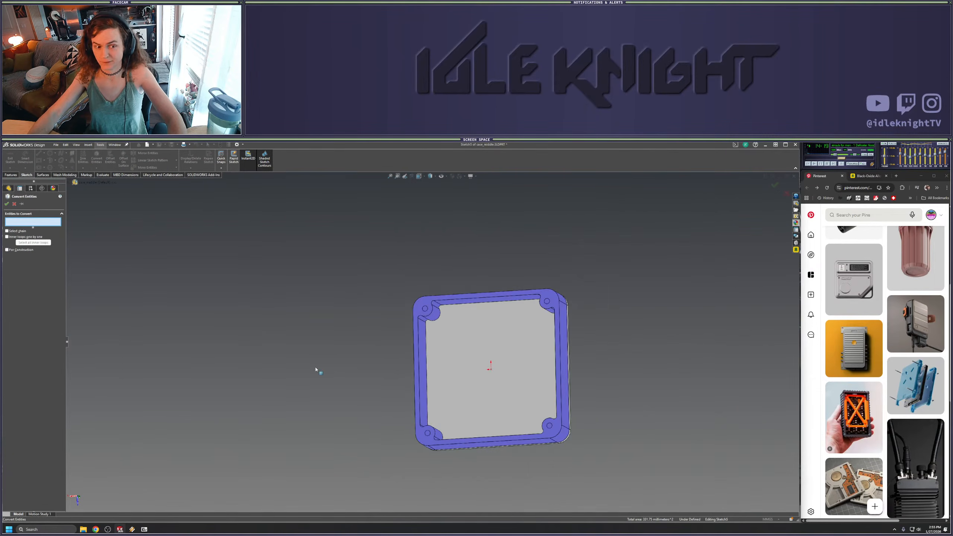
scroll(426, 305, down, 3)
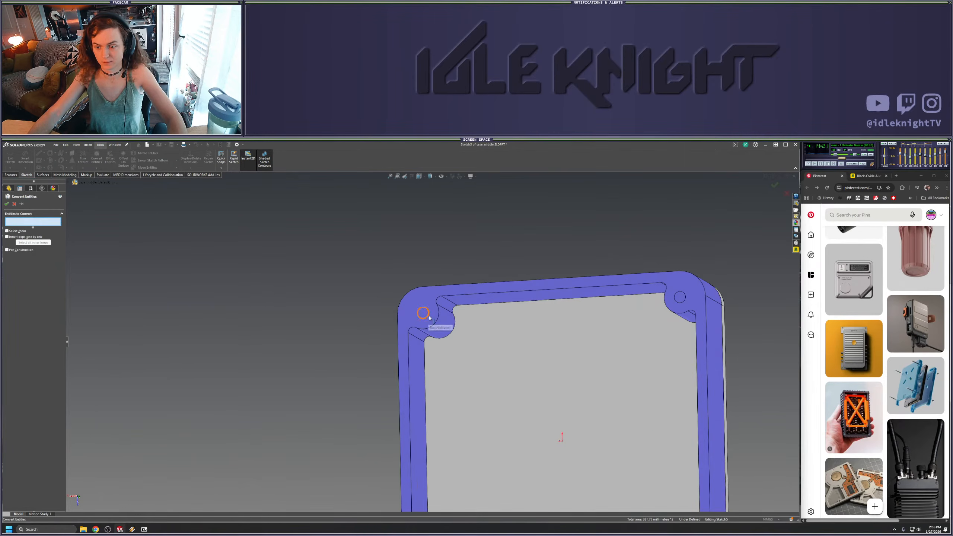
click(428, 315)
click(684, 298)
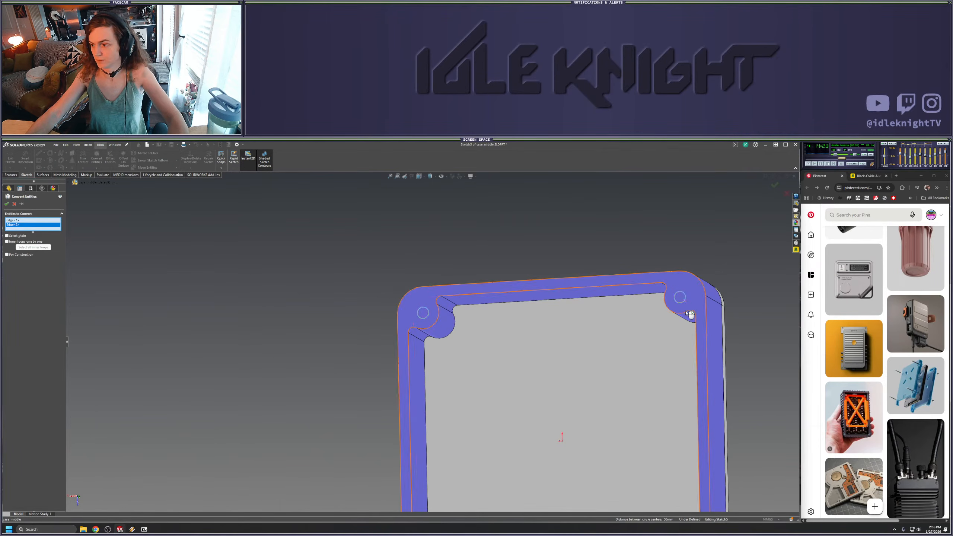
scroll(682, 330, up, 4)
click(558, 449)
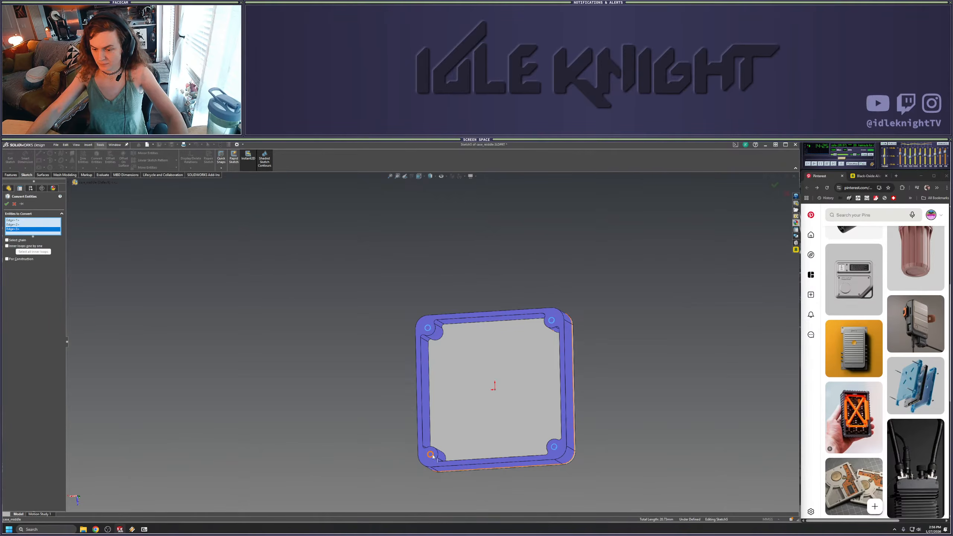
click(433, 457)
click(7, 204)
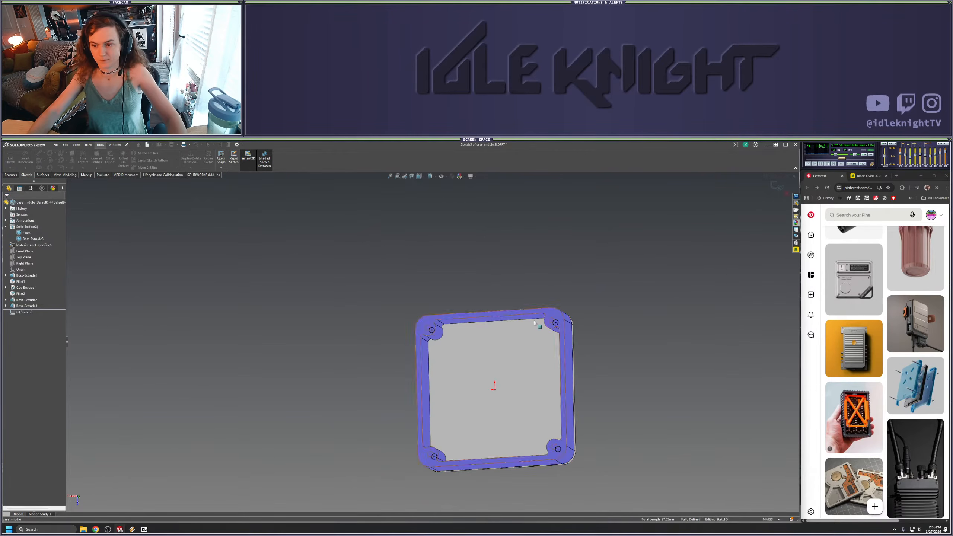
Cut the four converted circles through the cover plate with an extruded cut set to Through All - Both
middle_drag(539, 326, 483, 344)
key(space)
click(364, 434)
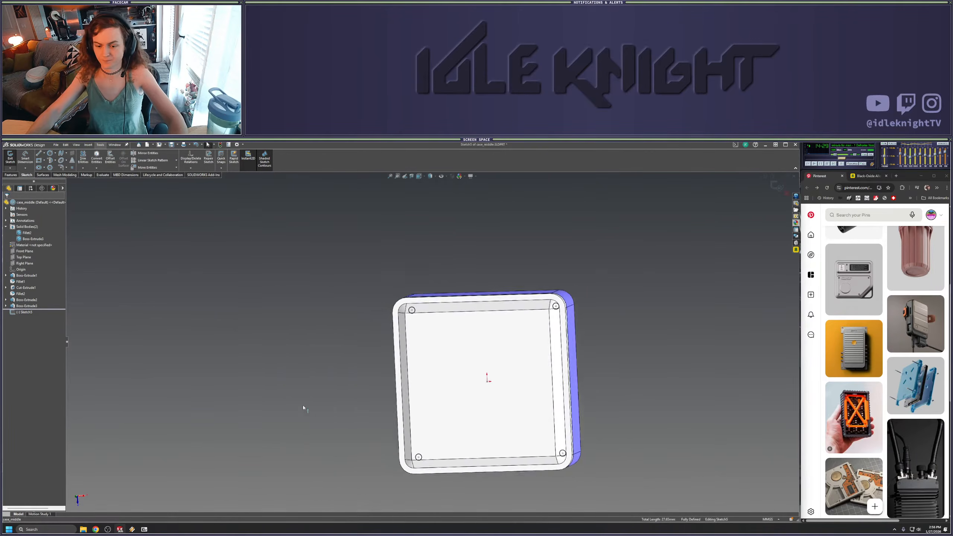
click(12, 174)
click(85, 157)
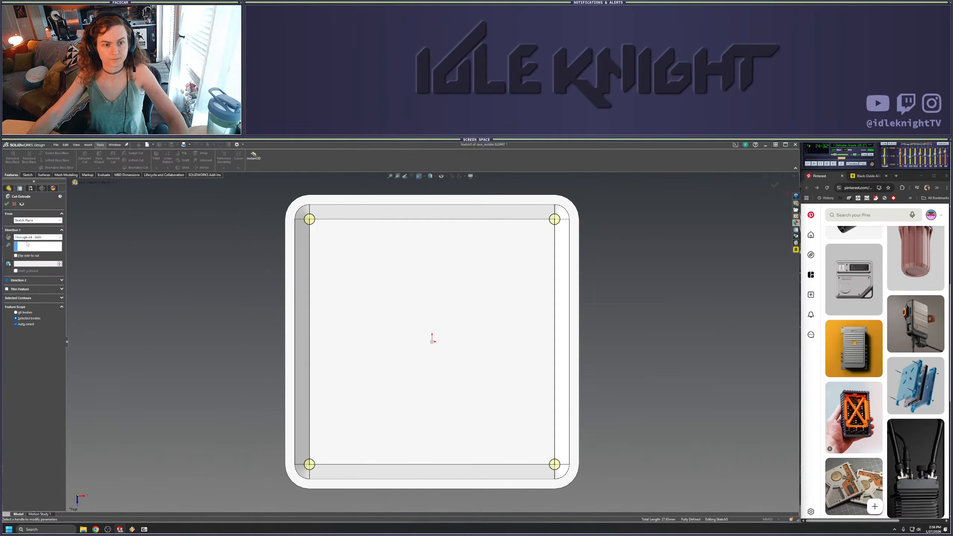
click(6, 203)
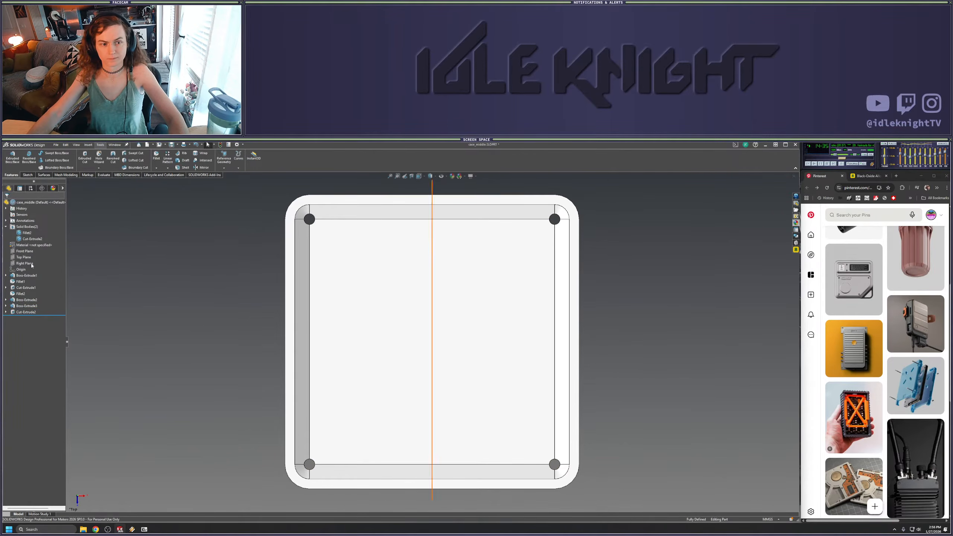
Start a sketch on the cover's raised face and draw a circle about 7.7 mm in diameter centred on the upper-left screw hole
right_click(393, 274)
click(395, 267)
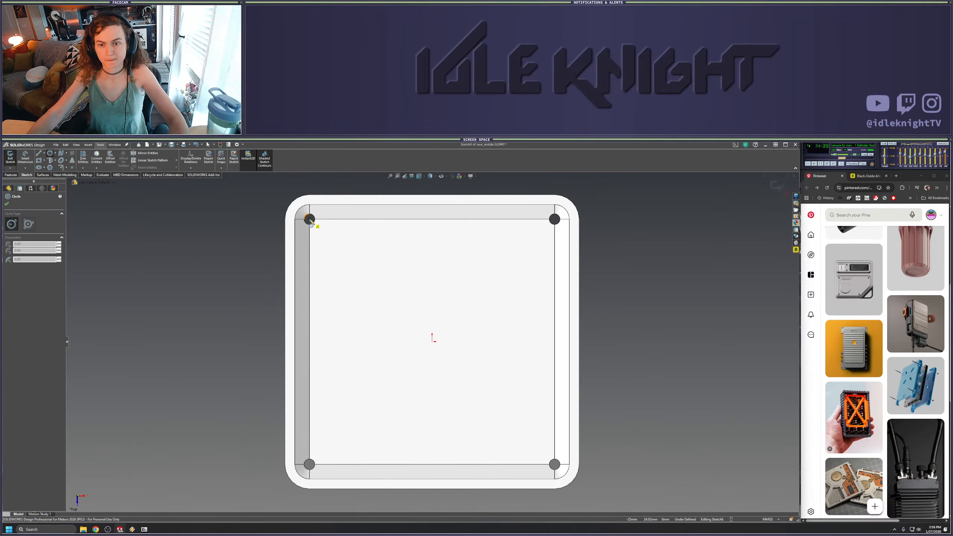
click(309, 219)
click(323, 232)
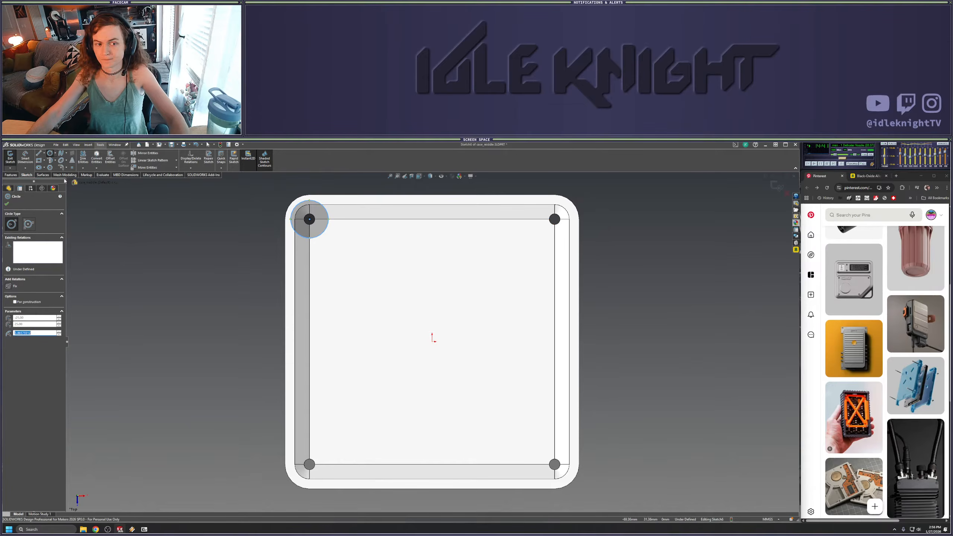
key(Escape)
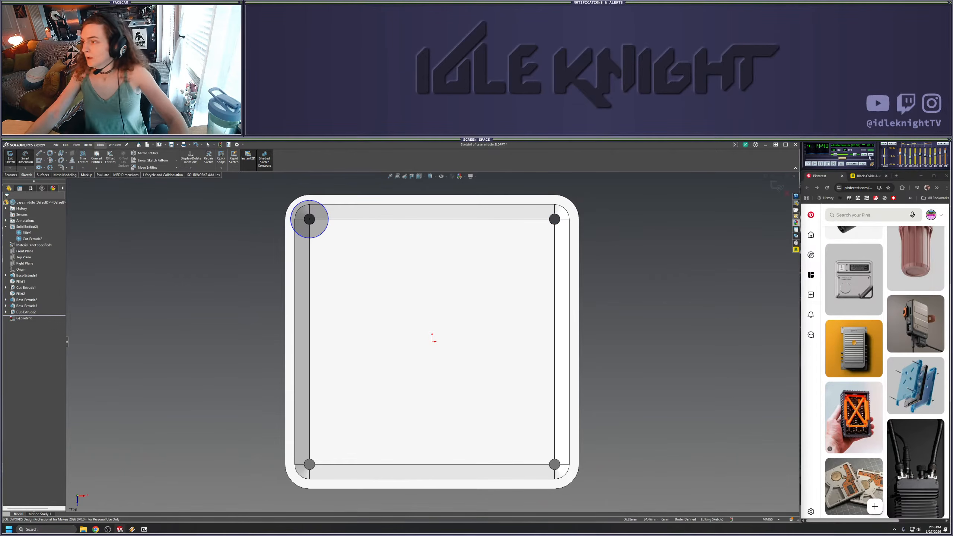
Bring up the McMaster-Carr page of the M2 x 0.4 mm socket head screw and dimension the diameter of the circle around the upper-left hole
click(862, 176)
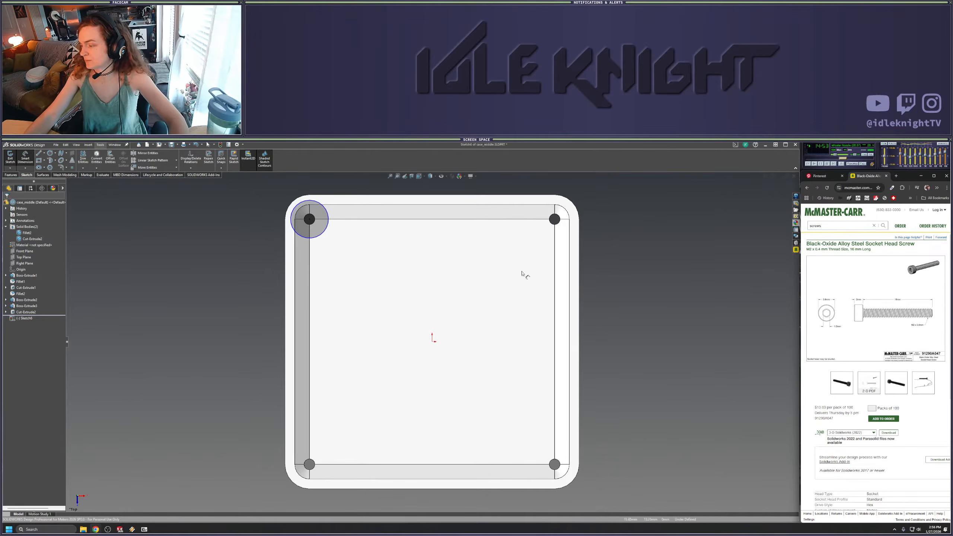
click(25, 158)
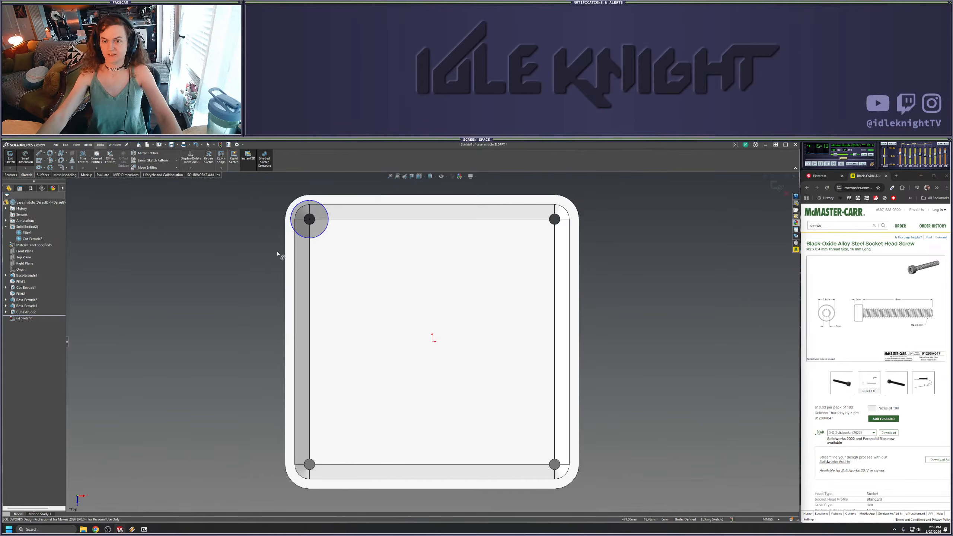
click(301, 236)
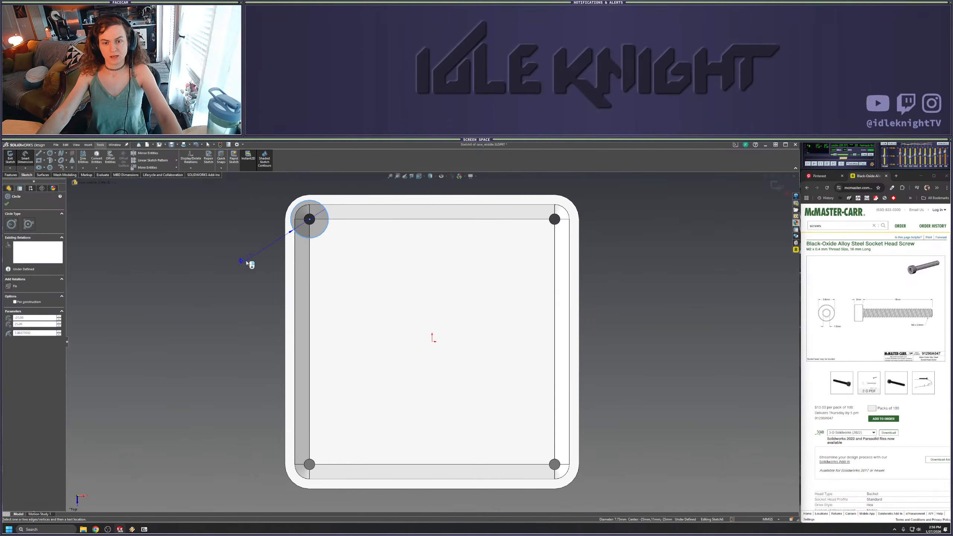
click(246, 260)
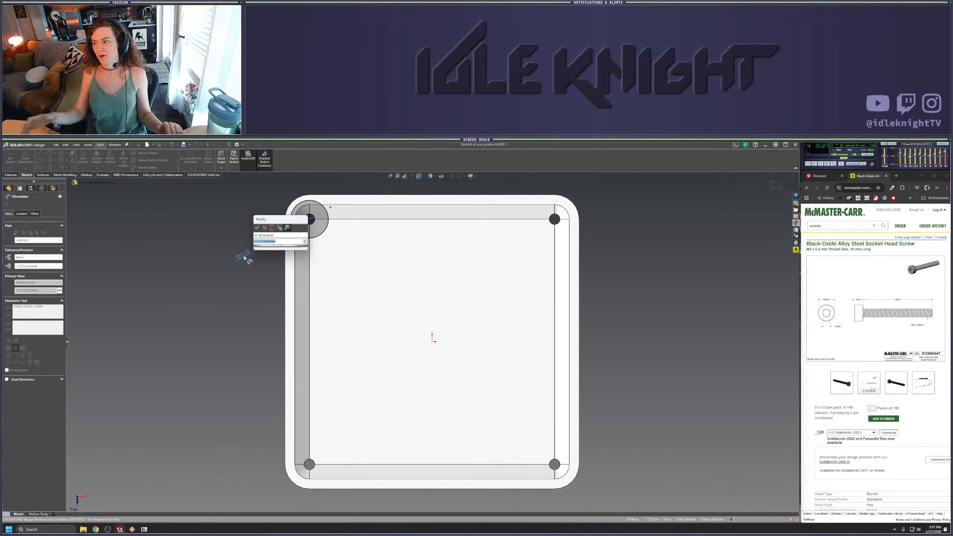
In Chrome, load the muzi works products page, detach it into its own window and open the Base Uno product
mouse_move(101, 531)
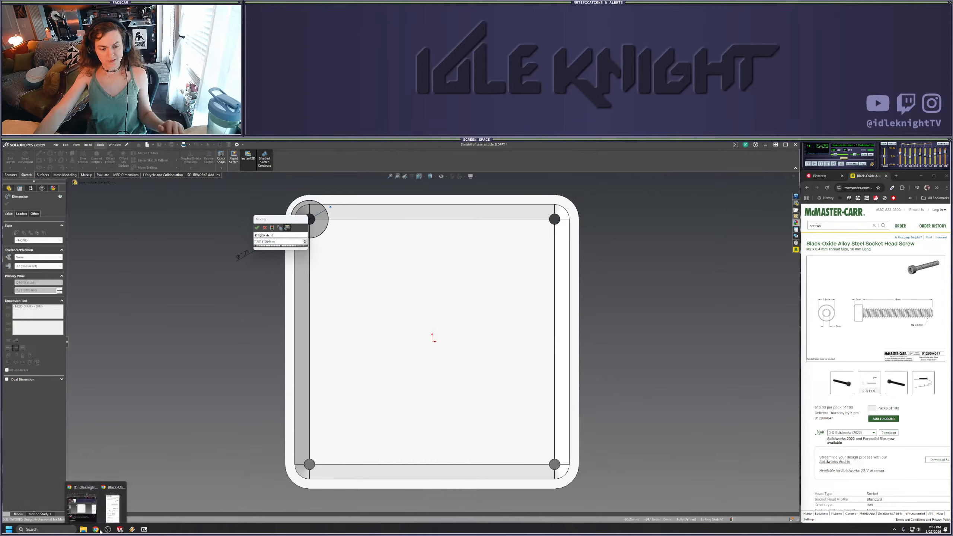
click(896, 176)
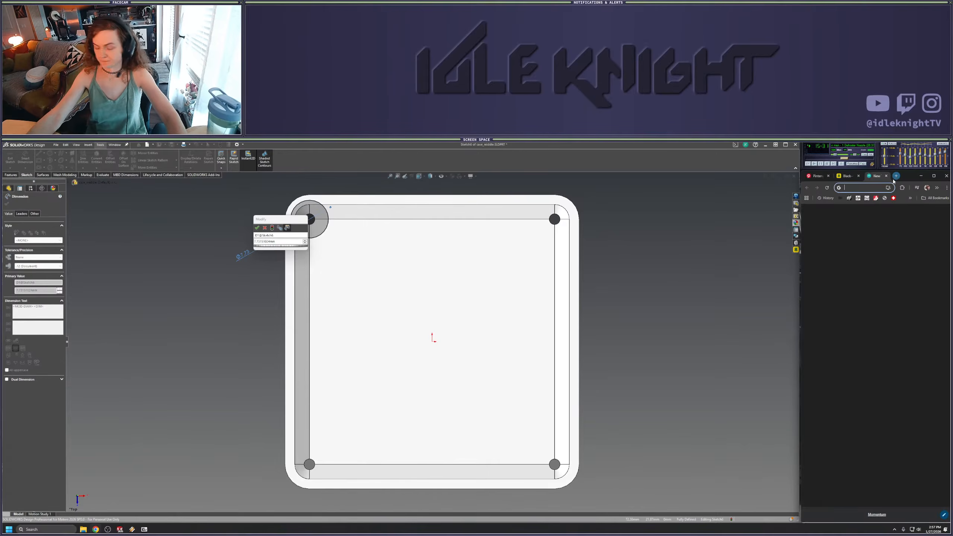
text(m)
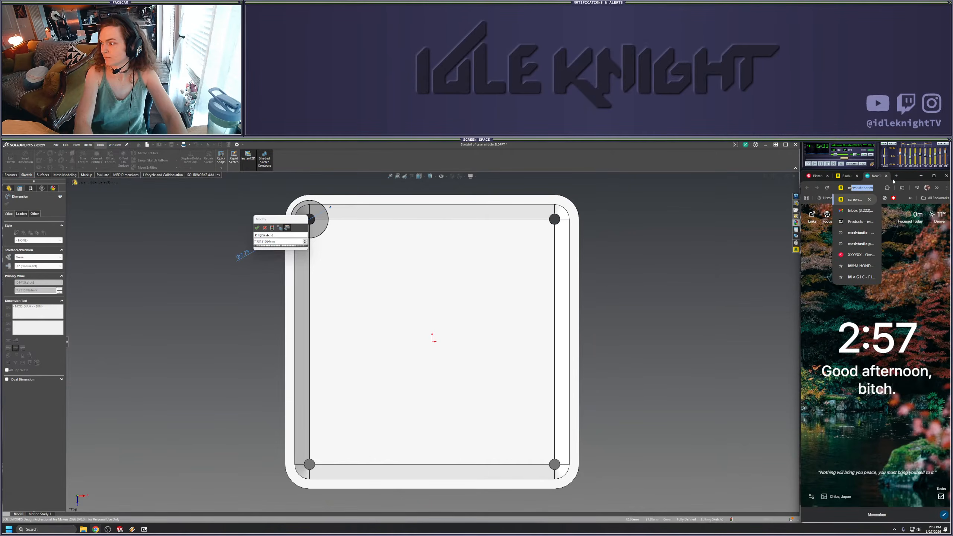
click(858, 222)
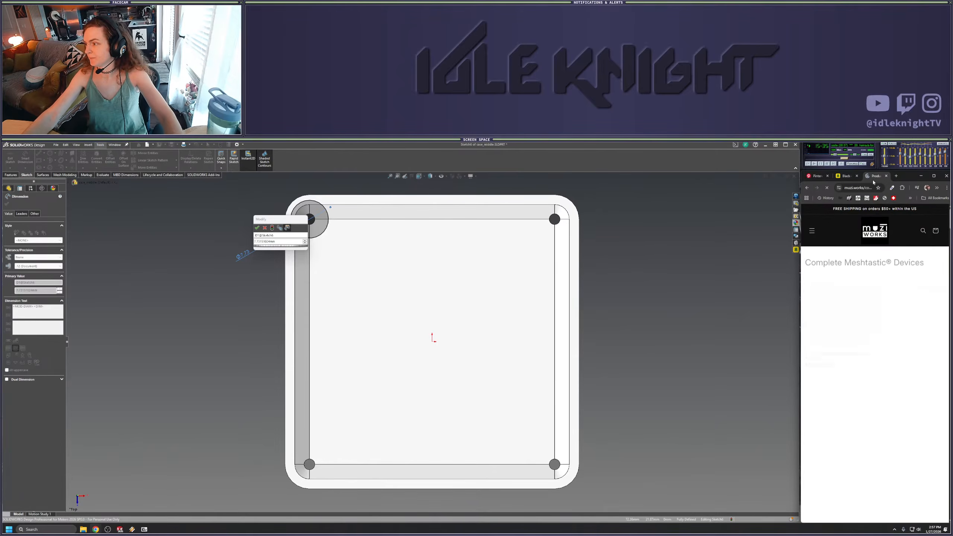
drag(873, 176, 513, 168)
scroll(544, 369, down, 10)
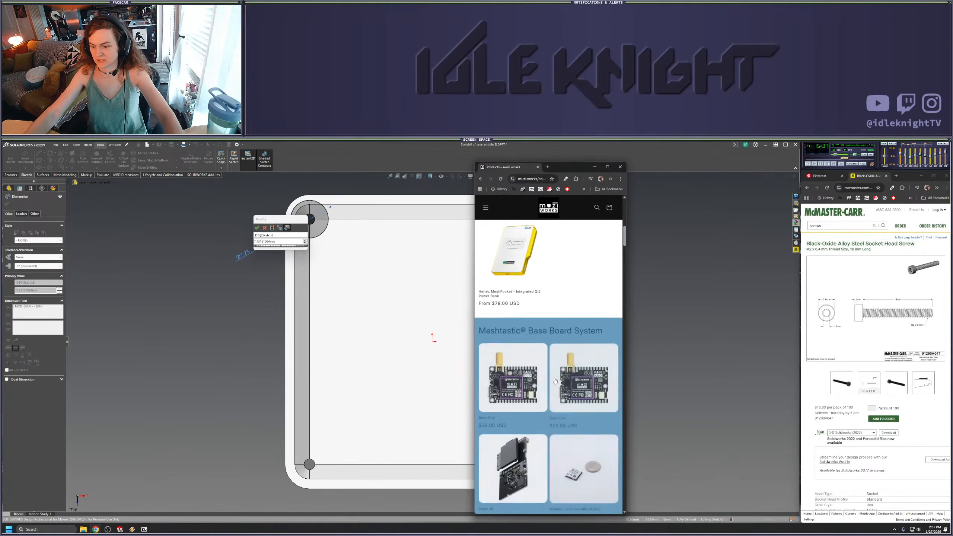
click(571, 331)
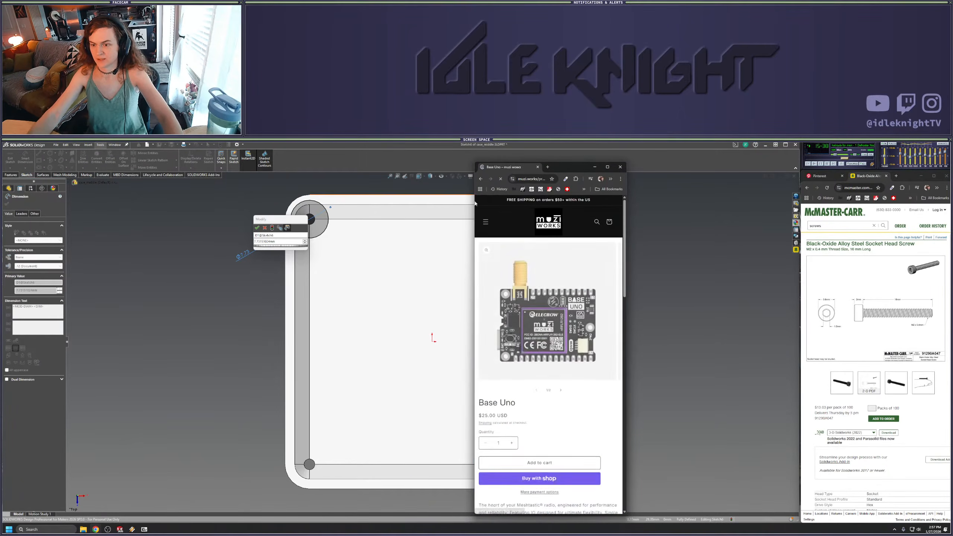
Widen the browser window and examine the Base Uno board's pictures, features and related products
drag(474, 217, 311, 217)
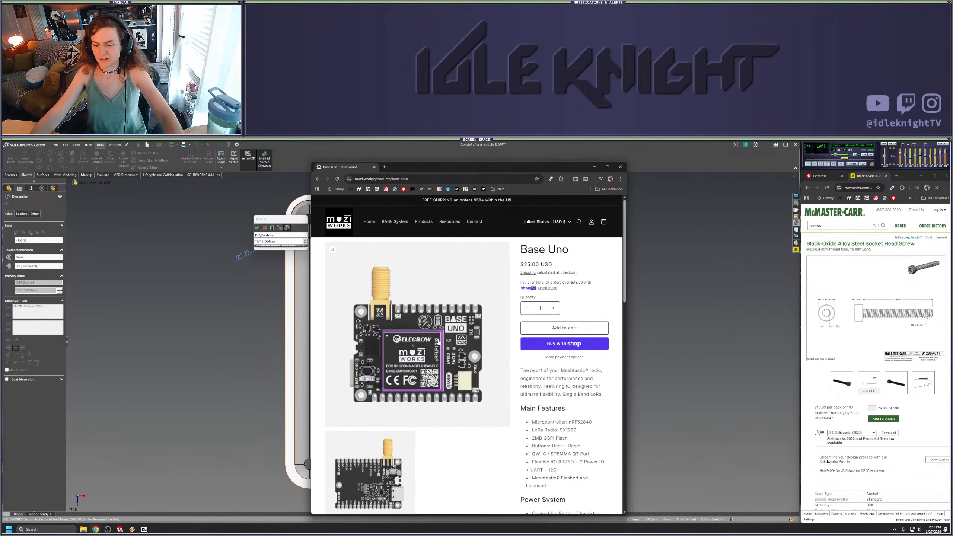
scroll(471, 355, down, 6)
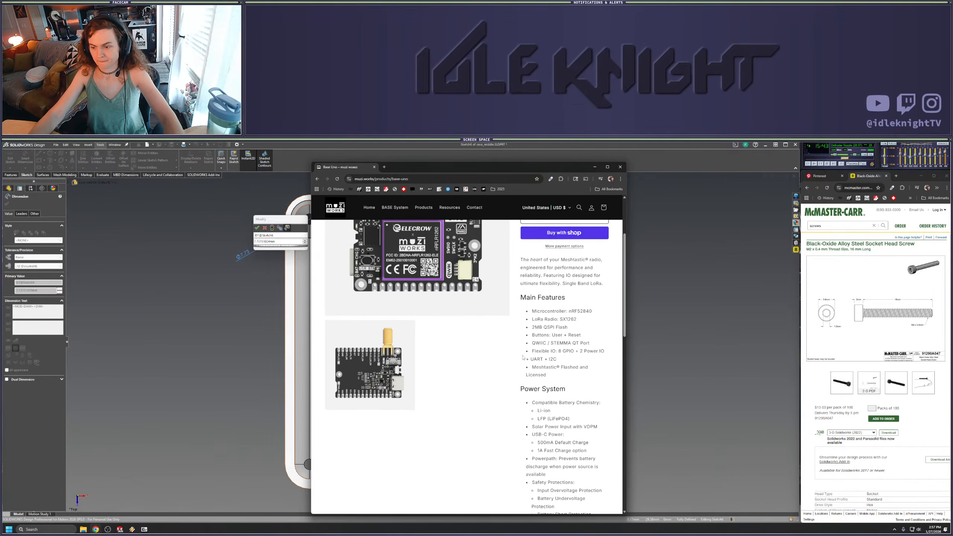
scroll(532, 361, down, 10)
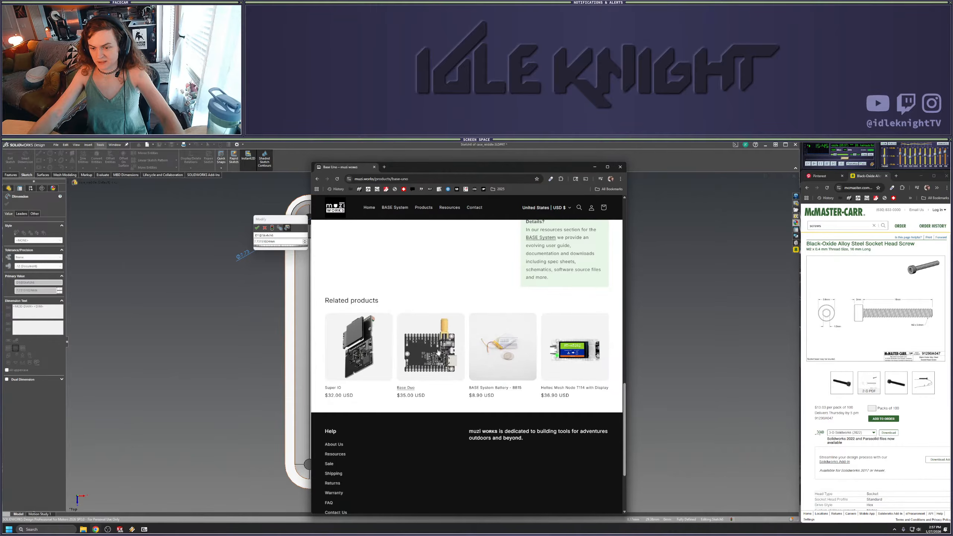
scroll(443, 386, up, 12)
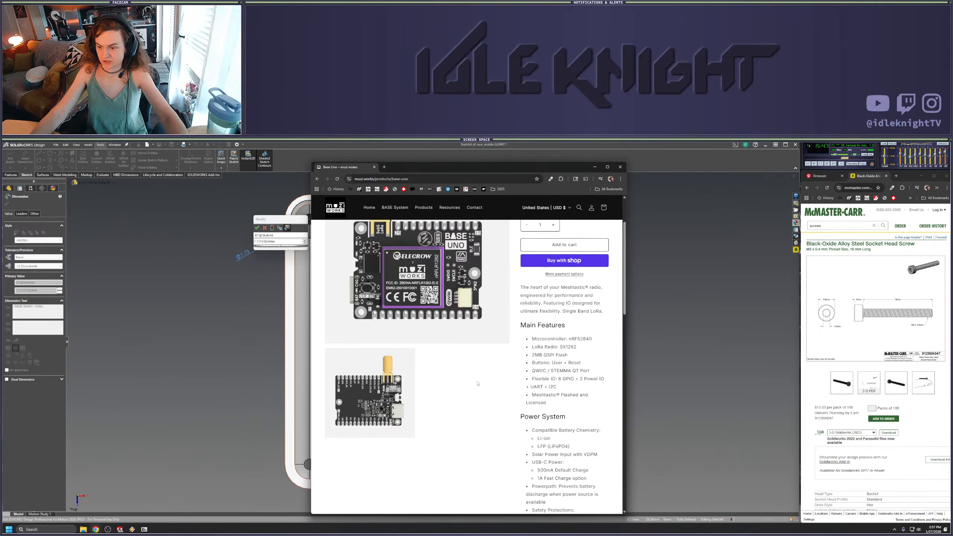
scroll(471, 402, up, 3)
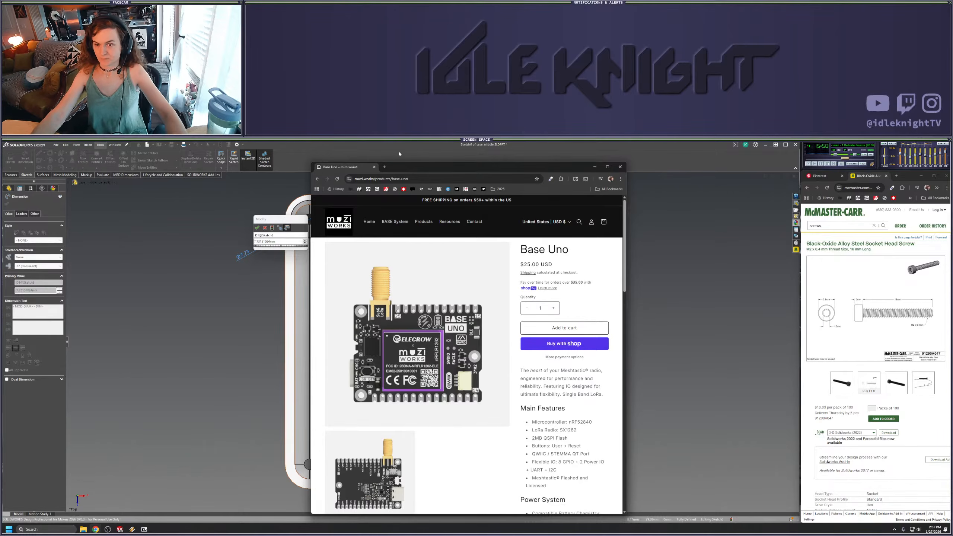
mouse_move(409, 168)
mouse_down()
mouse_move(436, 160)
mouse_move(450, 210)
mouse_move(465, 194)
mouse_up()
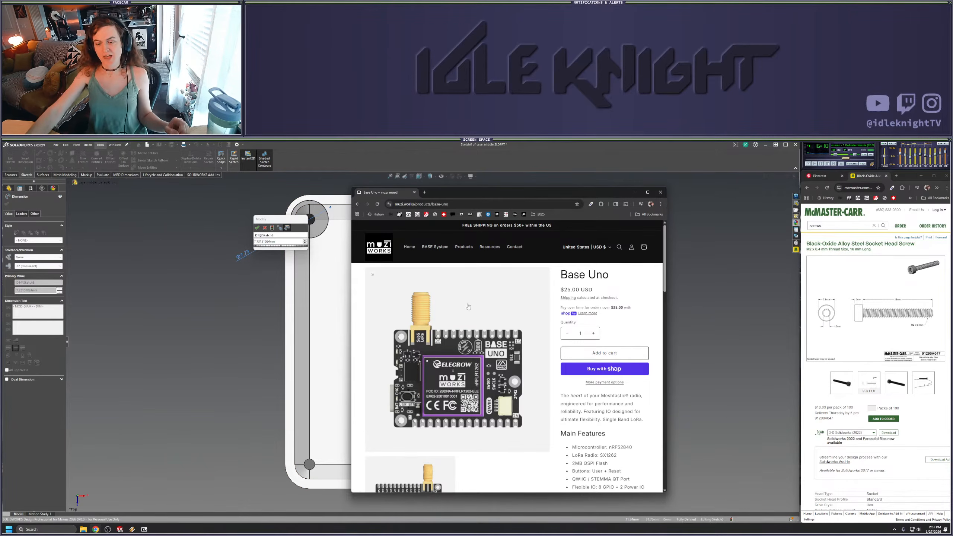
scroll(548, 281, down, 2)
scroll(461, 300, up, 2)
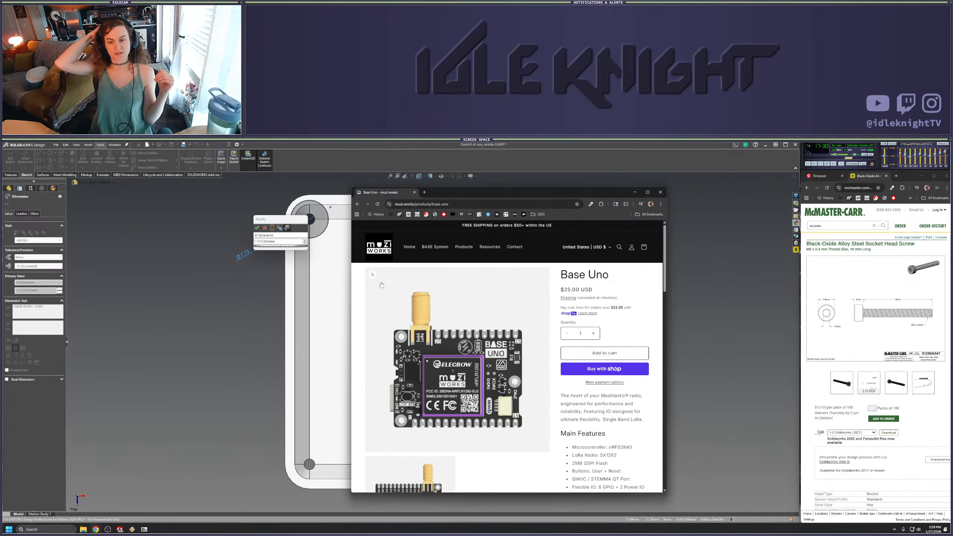
Search Google for "meshtastic" in a new tab and look through the image results
click(424, 191)
text(meshtastic)
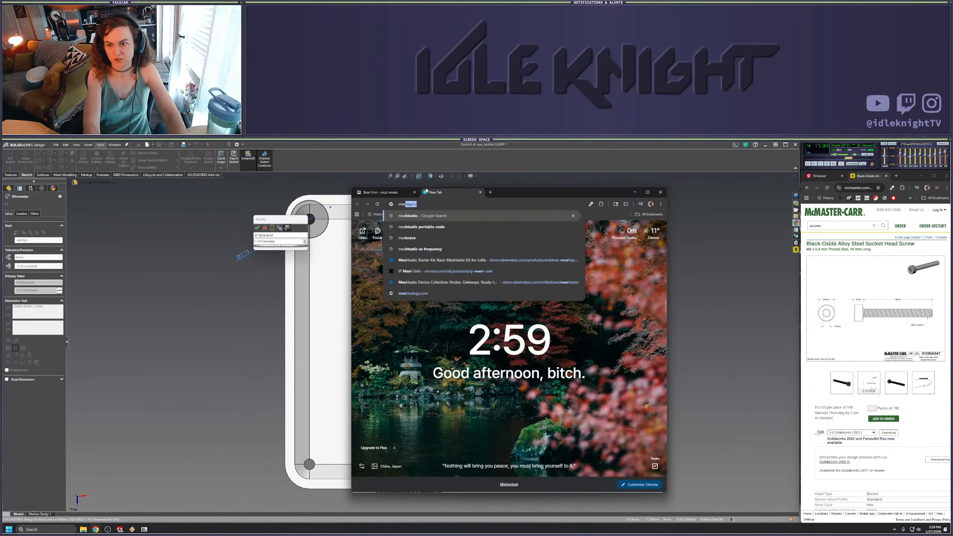
key(Return)
click(424, 261)
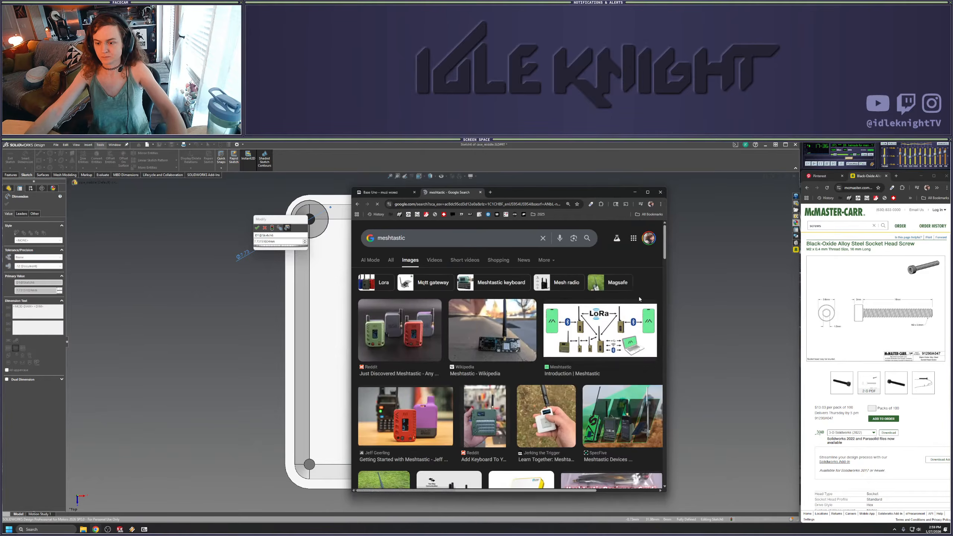
scroll(641, 340, down, 3)
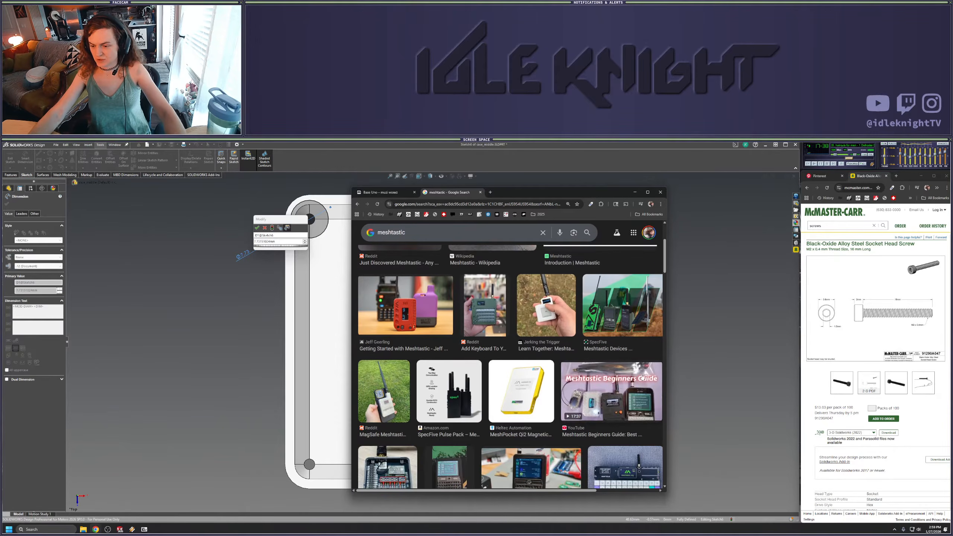
Preview the "Introduction | Meshtastic" image result in a wider browser window and open its LoRa topology image in a new tab
scroll(643, 392, up, 2)
click(639, 312)
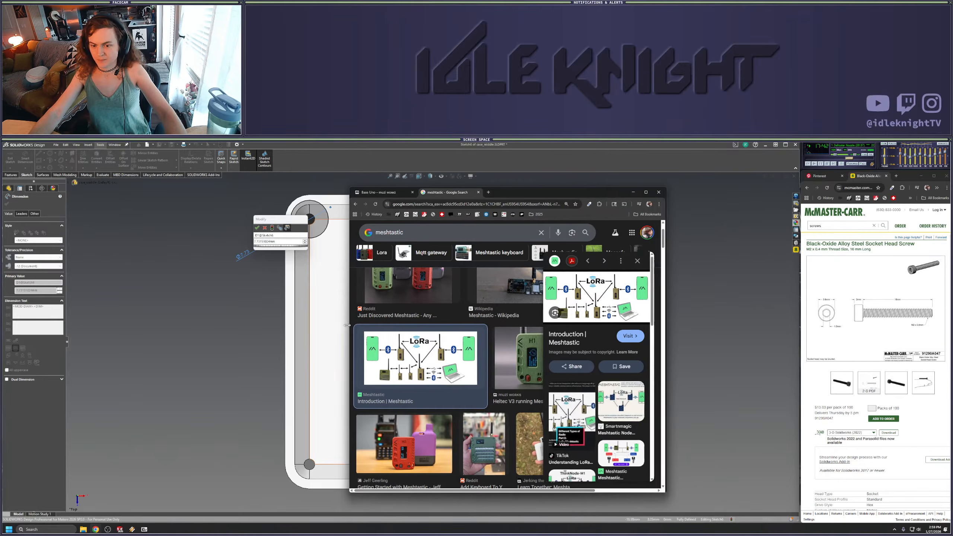
drag(352, 330, 129, 316)
scroll(555, 372, down, 3)
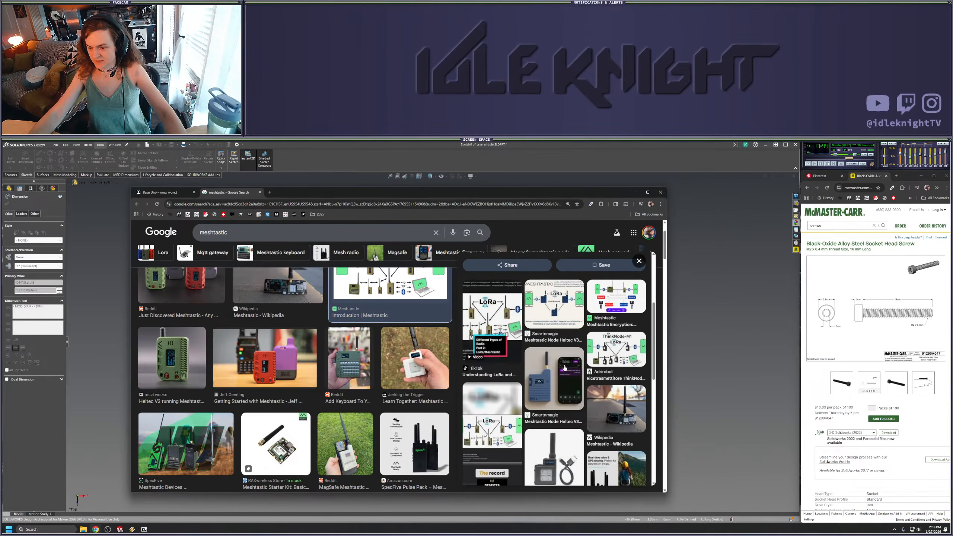
scroll(554, 372, down, 3)
scroll(554, 372, up, 6)
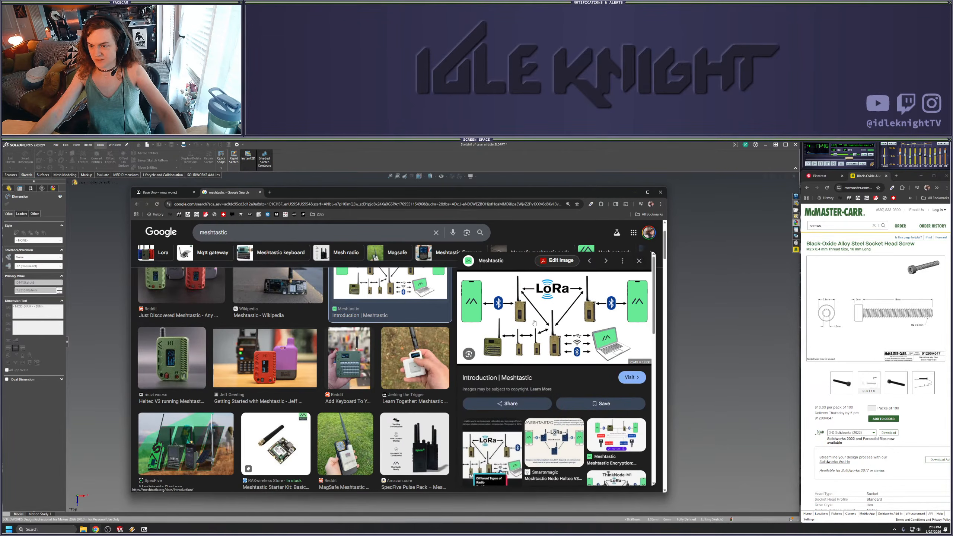
right_click(565, 327)
click(565, 396)
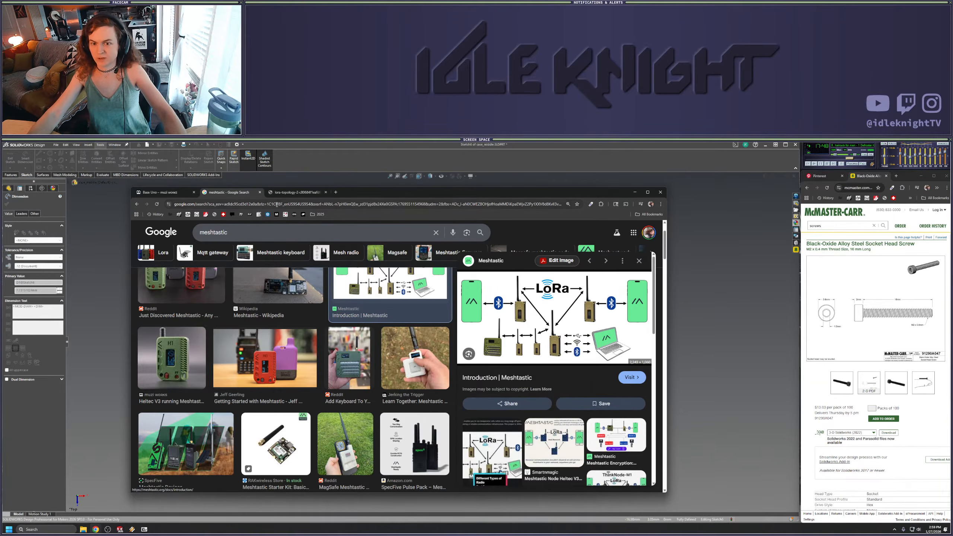
click(284, 192)
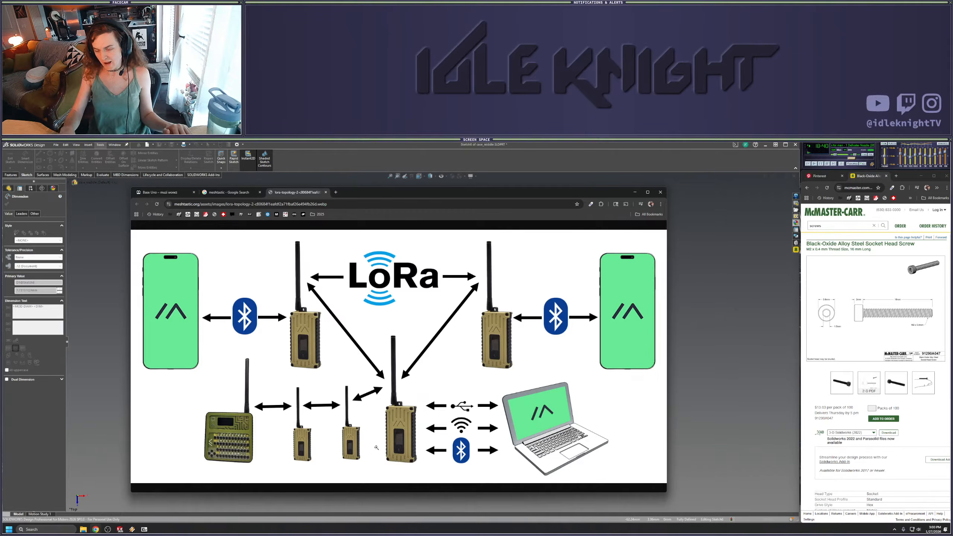
Close the topology image and review the Base Uno product's power system, included items, specs and related products
click(326, 192)
click(169, 194)
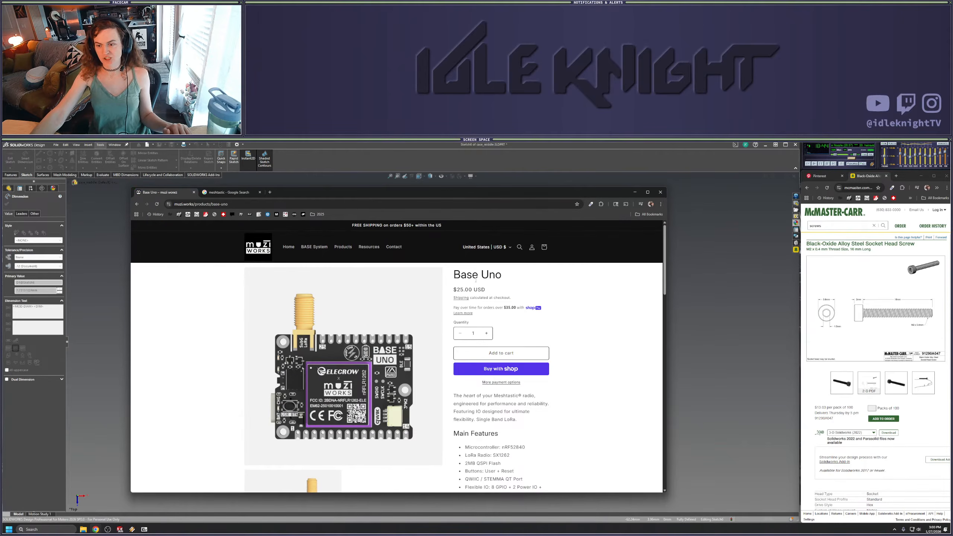
scroll(524, 401, down, 10)
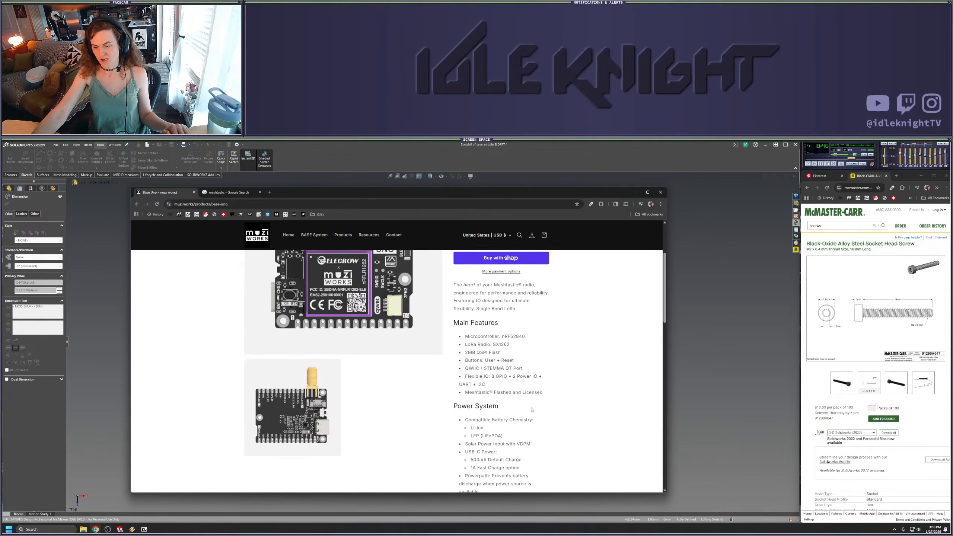
scroll(514, 395, up, 2)
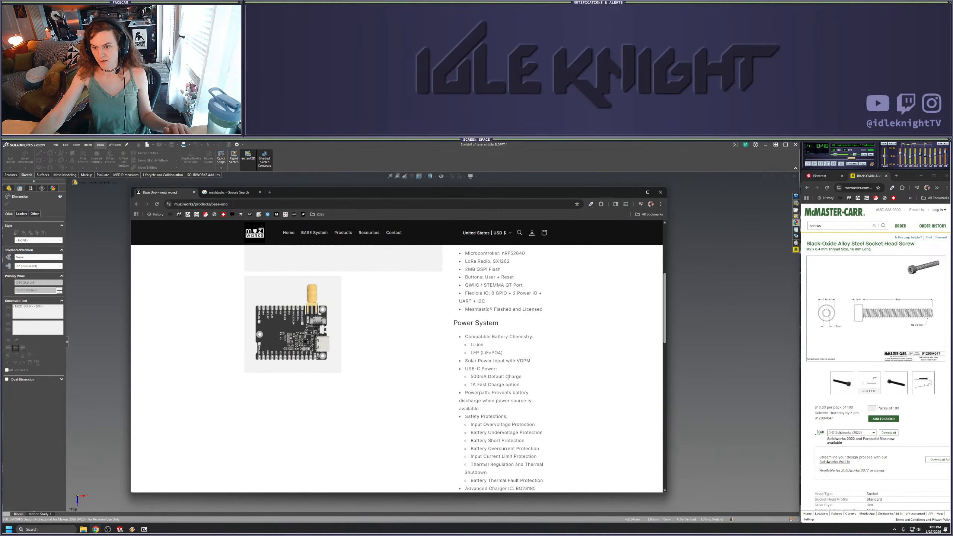
scroll(507, 382, down, 2)
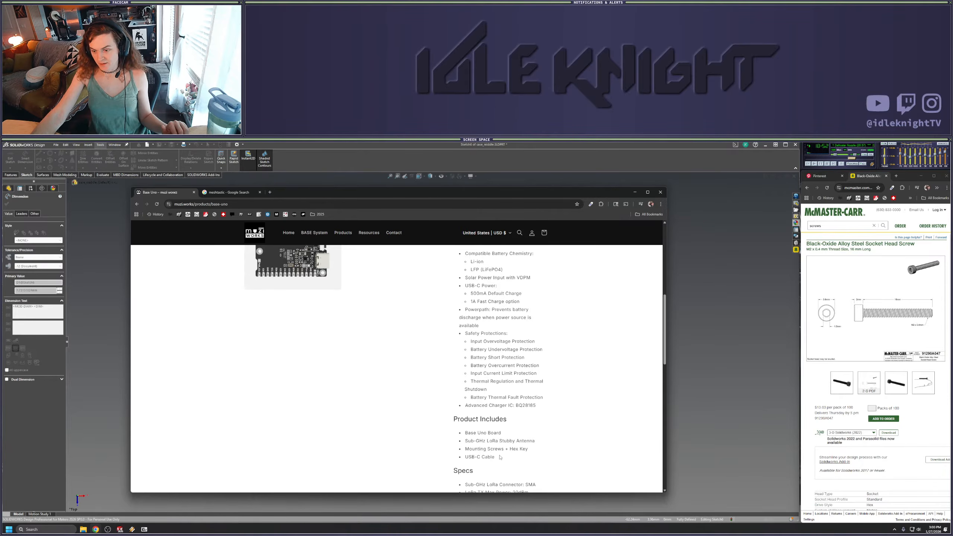
scroll(430, 375, up, 2)
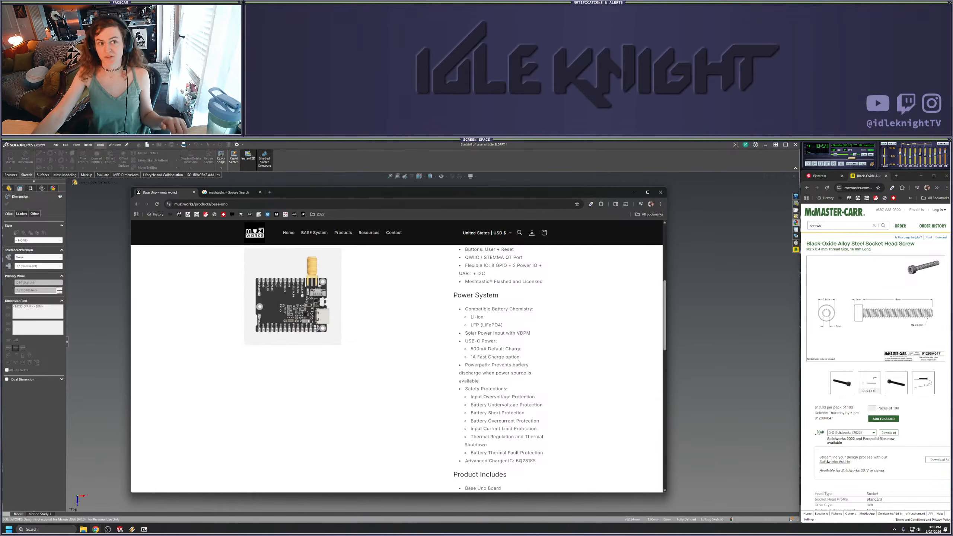
scroll(518, 361, down, 10)
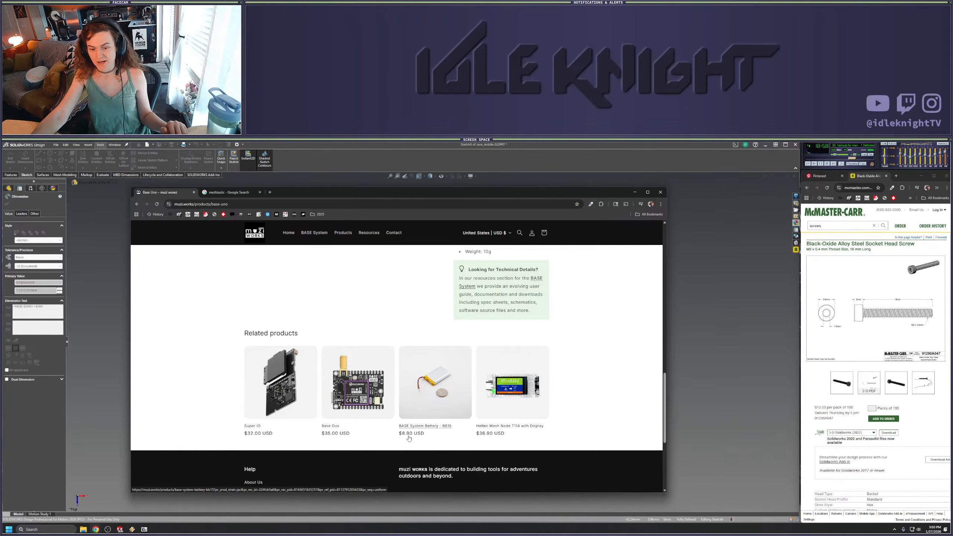
scroll(443, 399, up, 12)
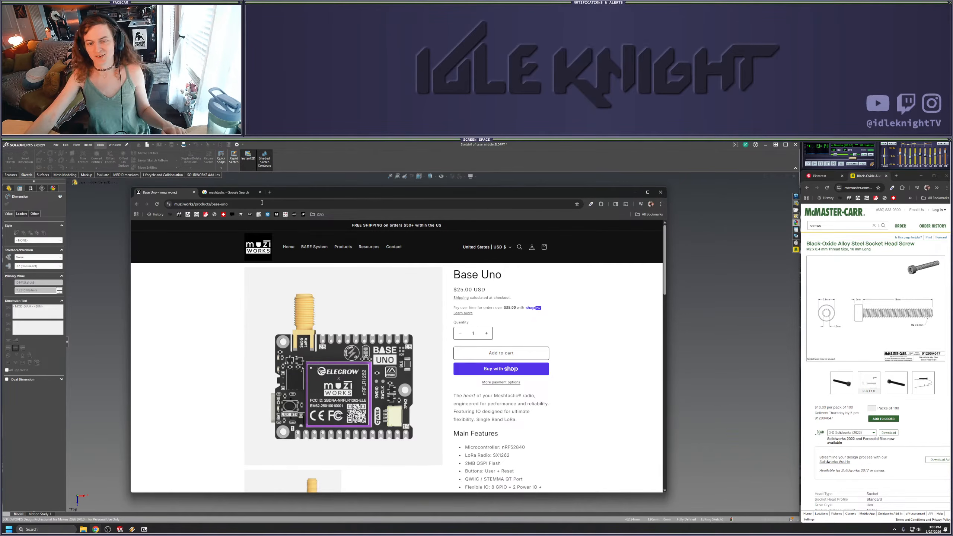
Close the browser window holding the Base Uno and meshtastic pages and return to the SOLIDWORKS sketch
mouse_move(213, 194)
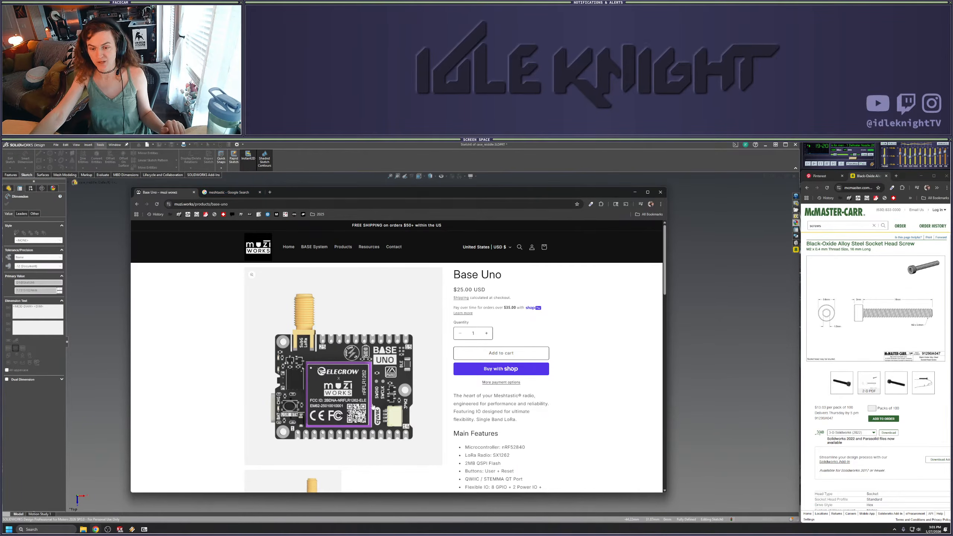
click(217, 194)
click(175, 193)
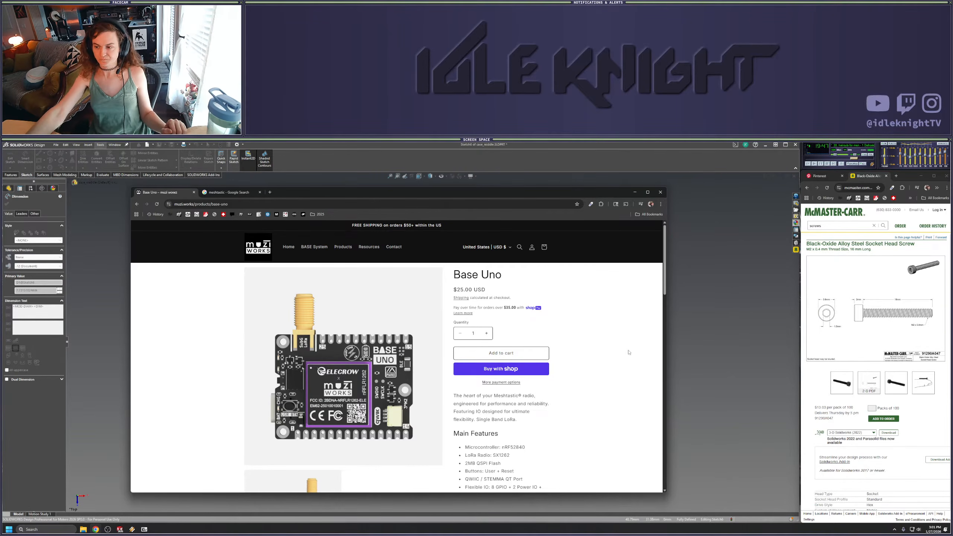
mouse_move(516, 193)
mouse_down()
mouse_move(539, 196)
mouse_move(521, 192)
mouse_up()
drag(672, 257, 534, 285)
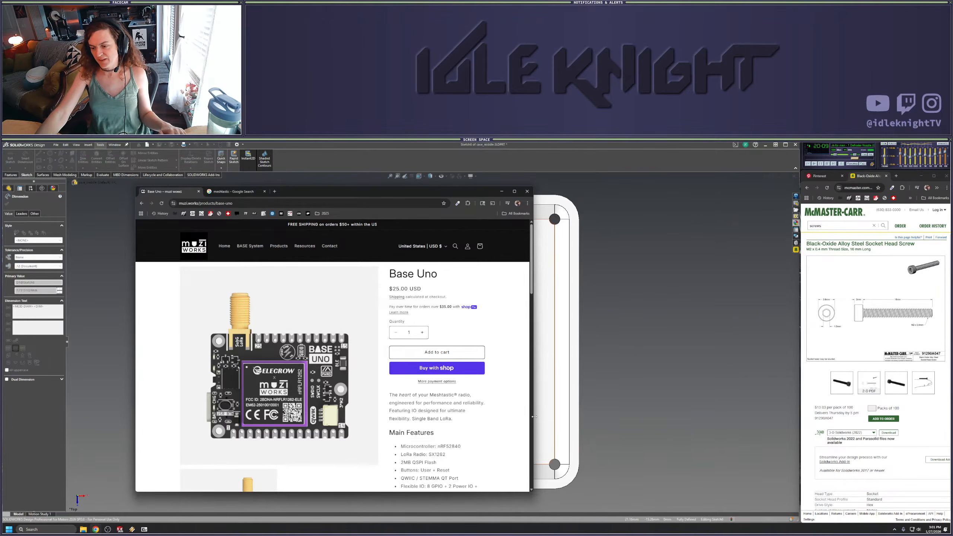
drag(535, 416, 480, 422)
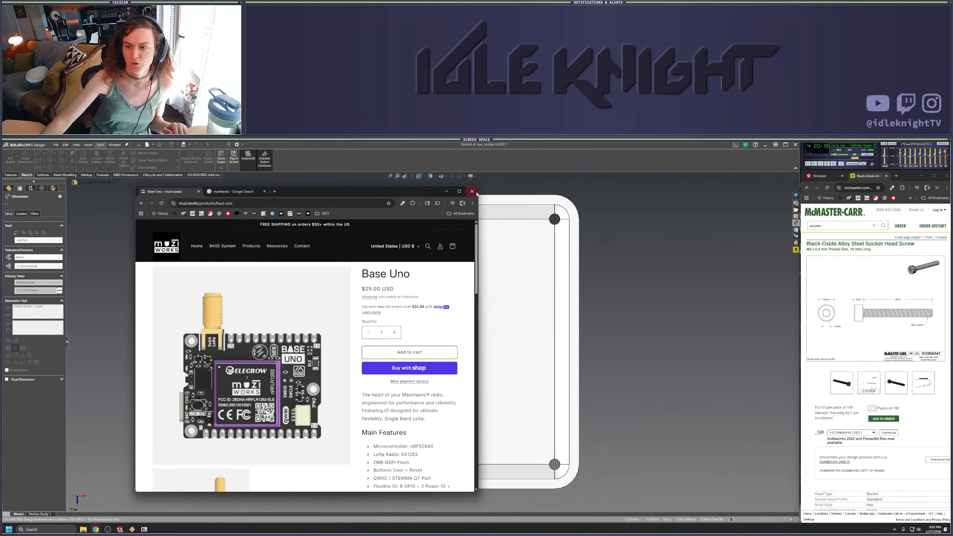
click(472, 193)
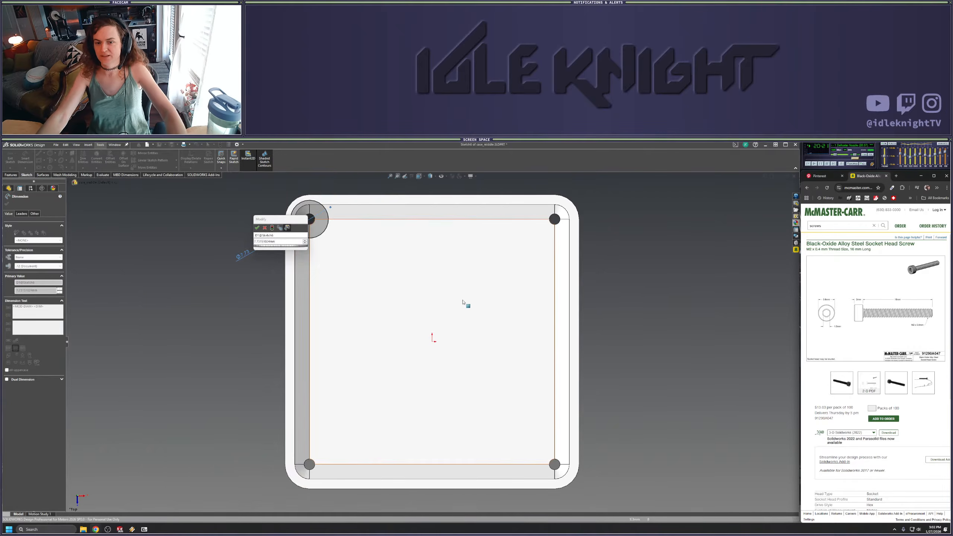
Set the diameter of the circle around the upper-left screw hole to 4.5 mm
click(281, 242)
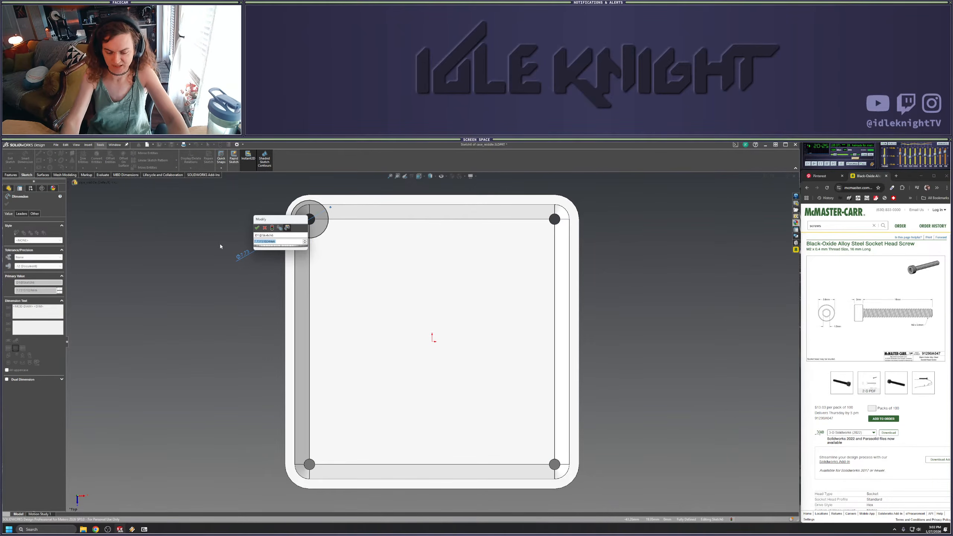
key(Return)
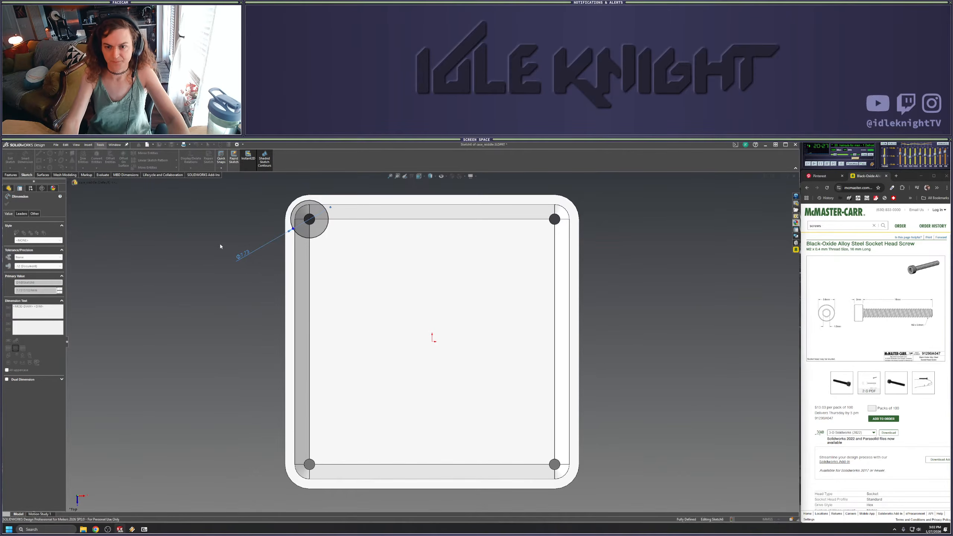
key(Escape)
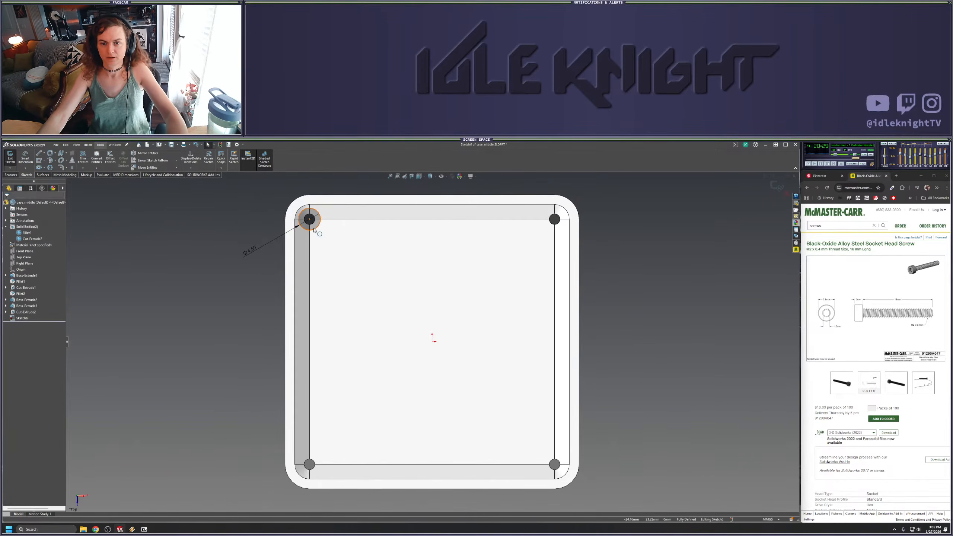
Circular-pattern the recess circle around the origin with 4 instances and anchor the lower-right copy's centre on its screw hole
click(314, 229)
click(176, 160)
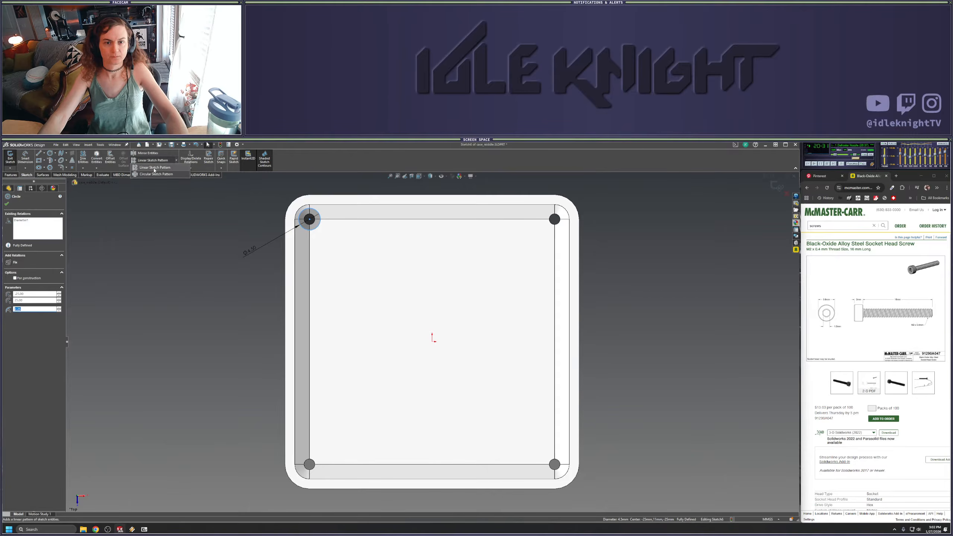
click(161, 175)
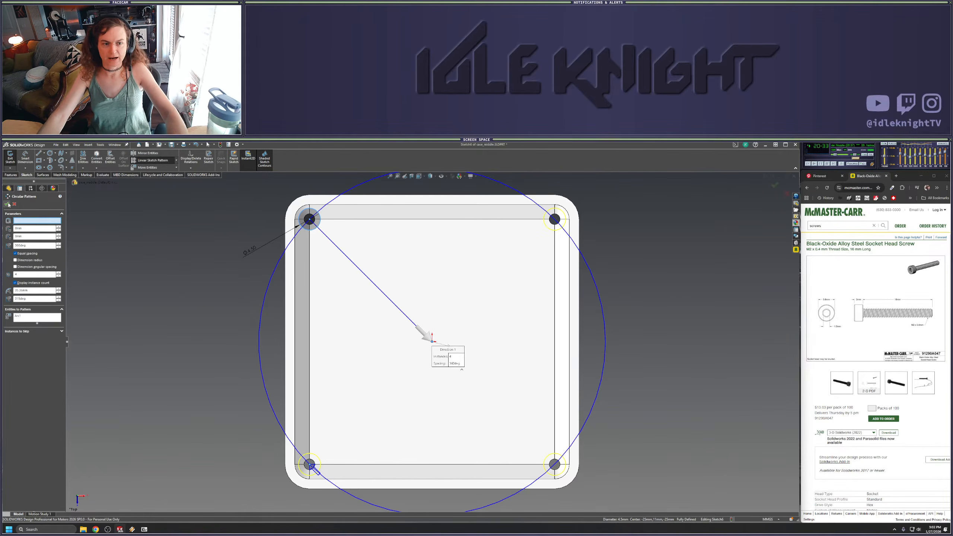
click(10, 205)
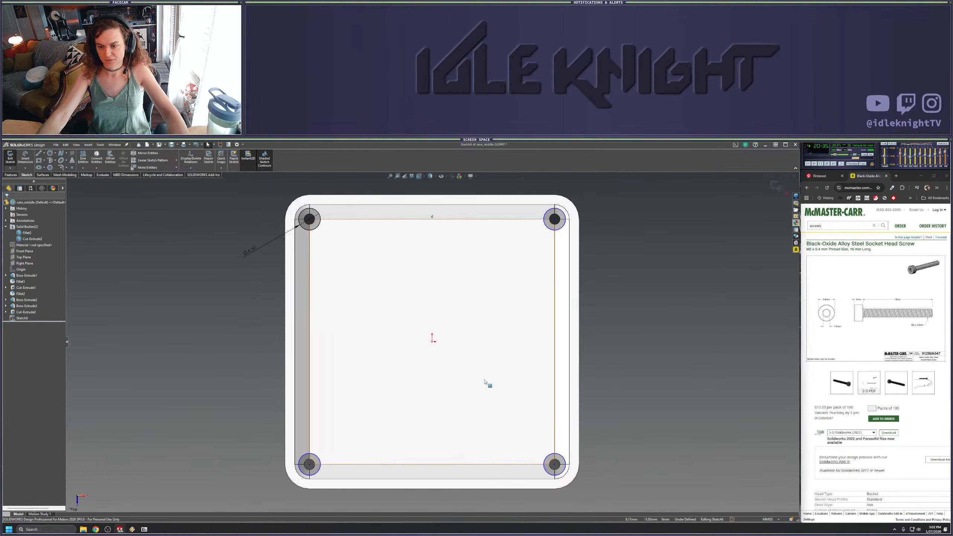
click(570, 492)
drag(570, 491, 554, 464)
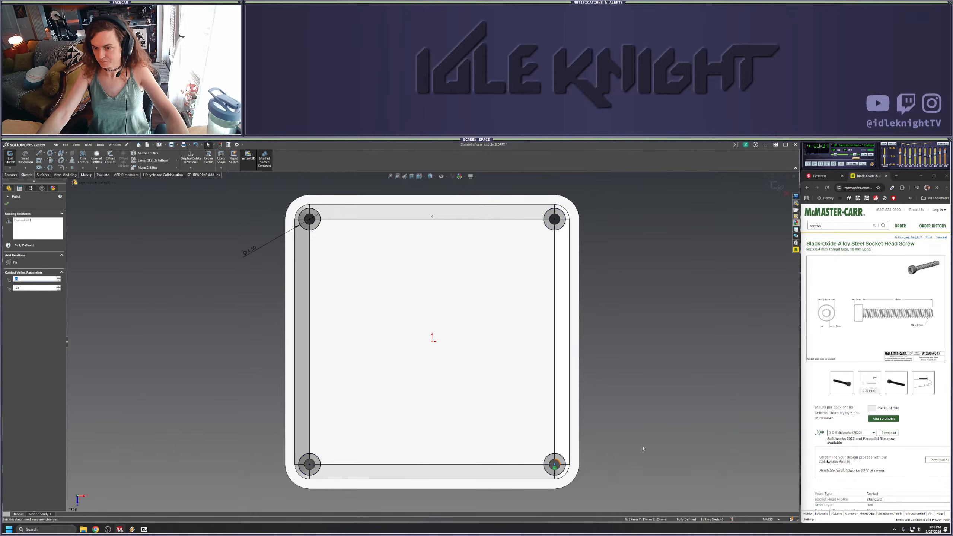
click(641, 448)
Extrude-cut the four recess circles up to the cover's flat rim surface, with the second direction turned off
scroll(627, 409, up, 3)
mouse_move(627, 409)
middle_down()
mouse_move(596, 302)
mouse_move(573, 280)
middle_up()
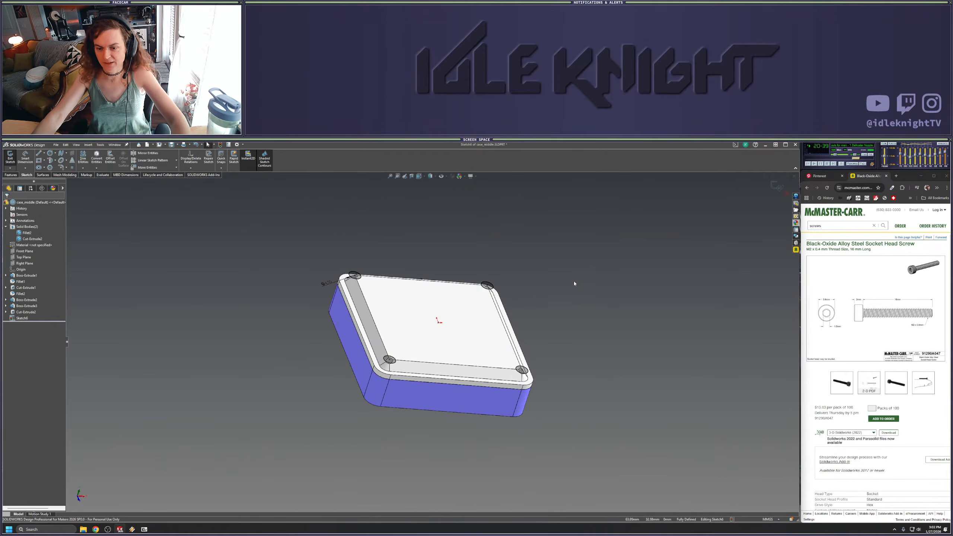
key(space)
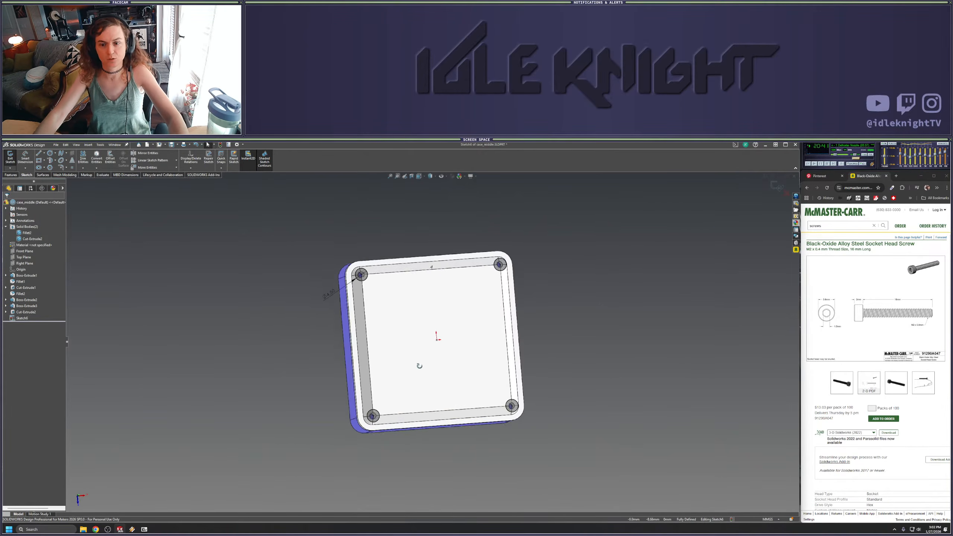
click(394, 361)
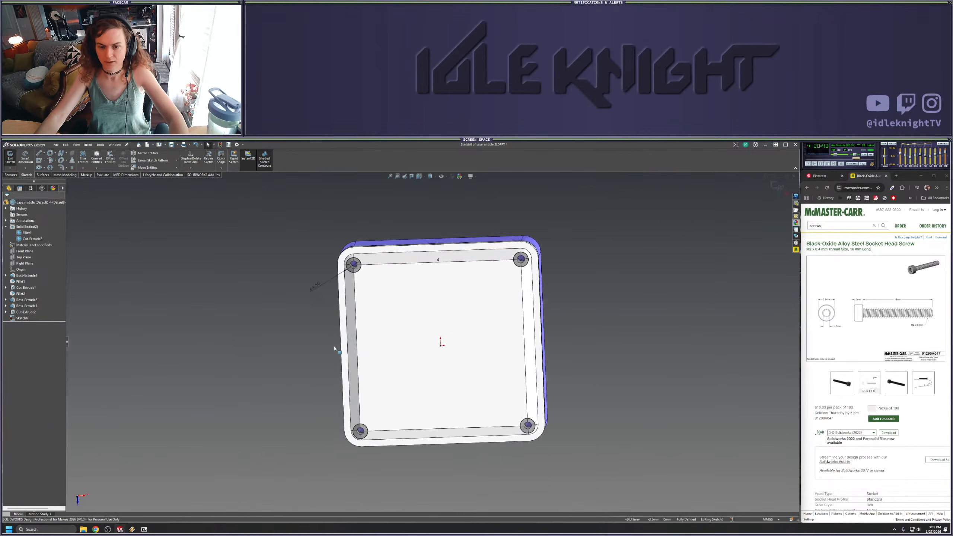
click(10, 174)
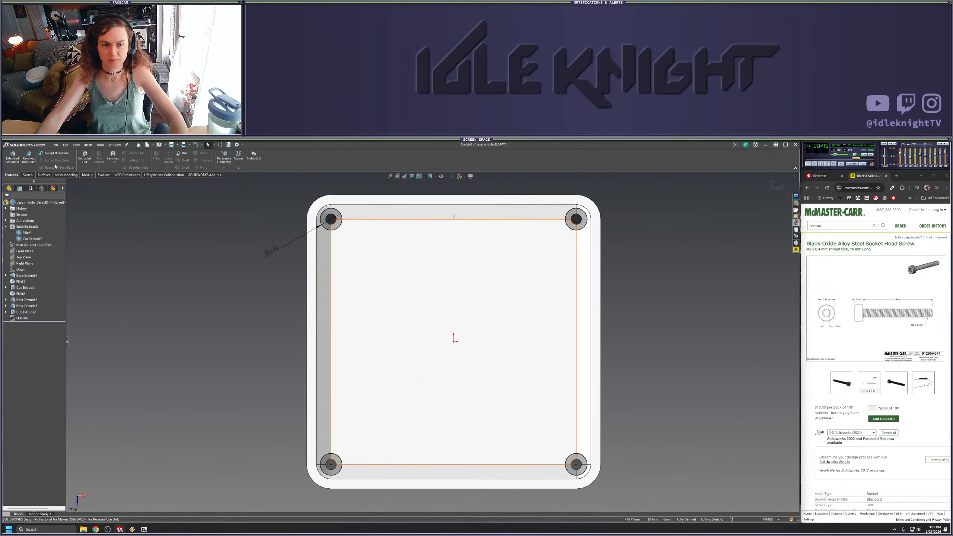
click(85, 157)
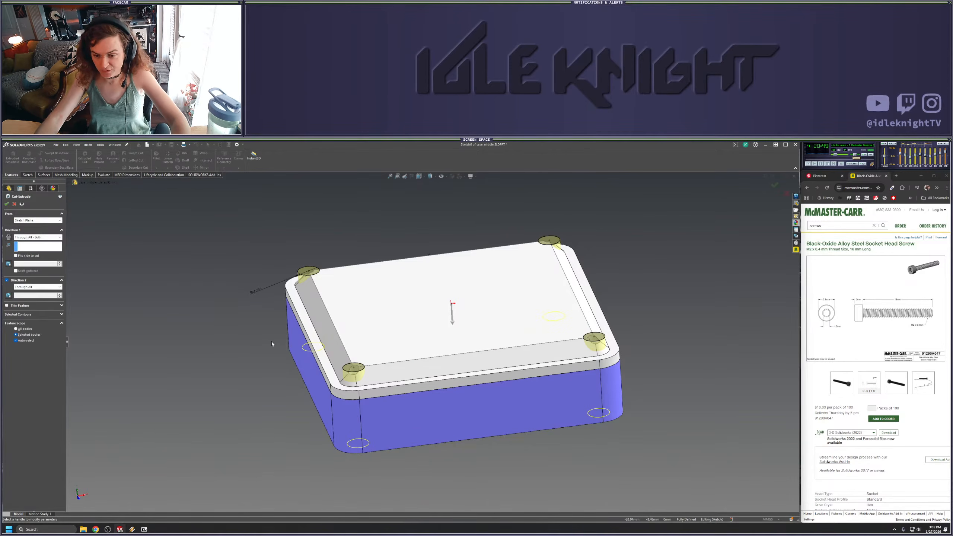
middle_drag(133, 299, 195, 282)
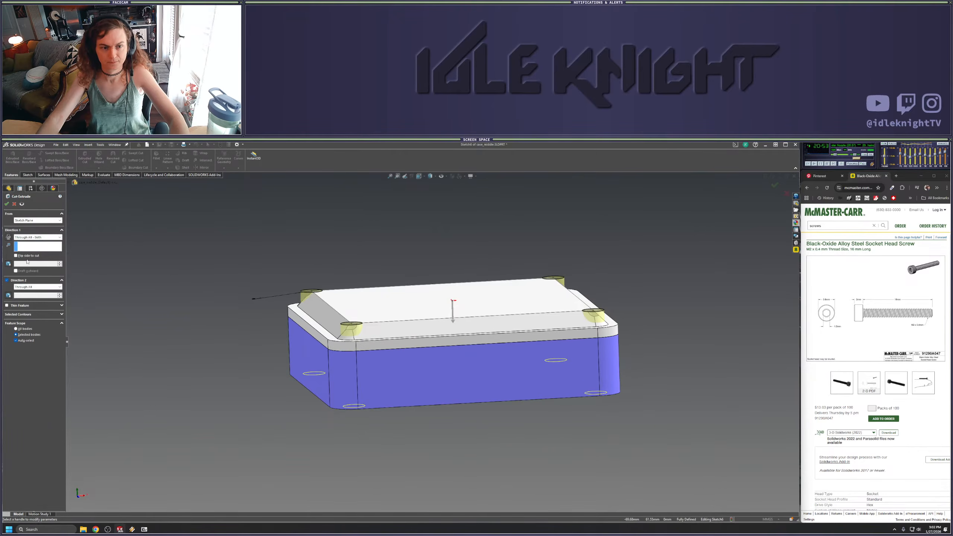
click(30, 239)
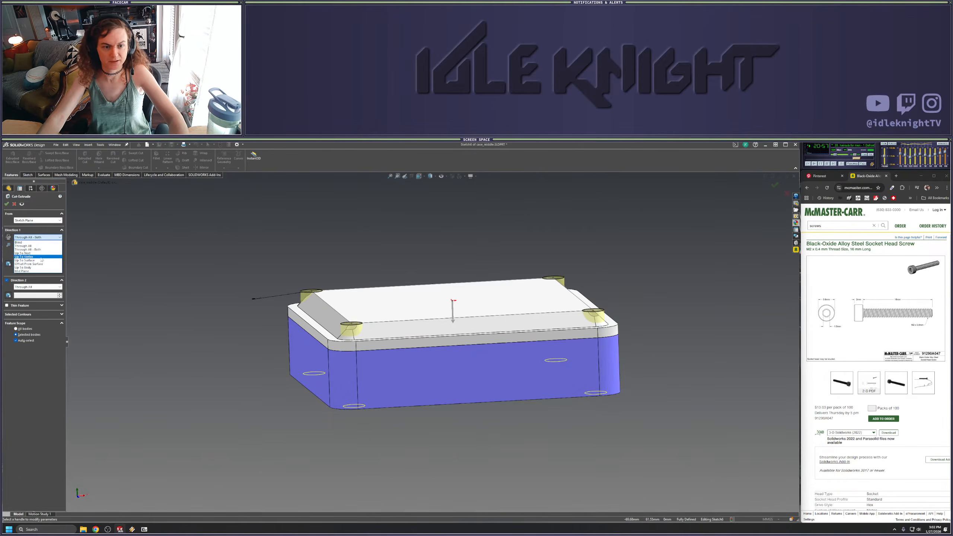
click(25, 260)
middle_drag(206, 318, 212, 339)
click(324, 346)
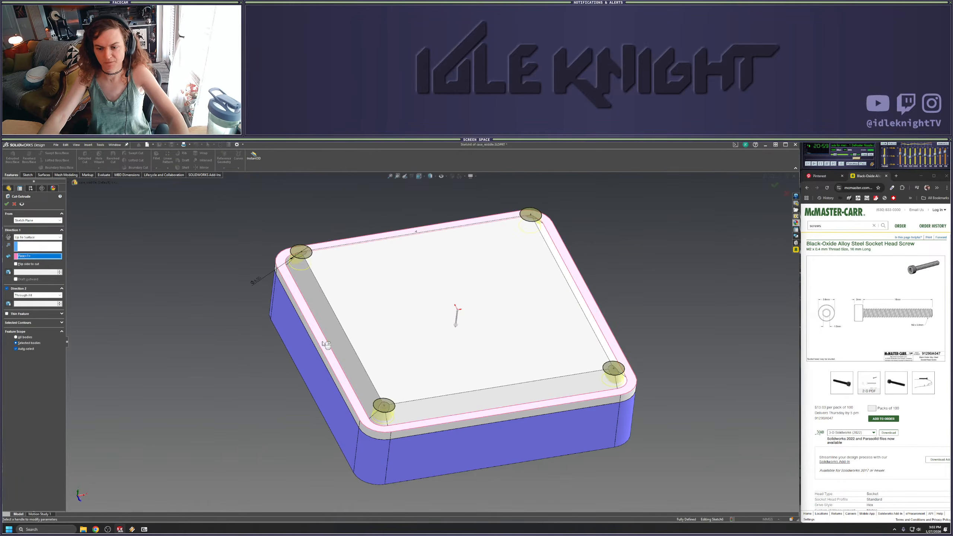
click(6, 288)
key(Return)
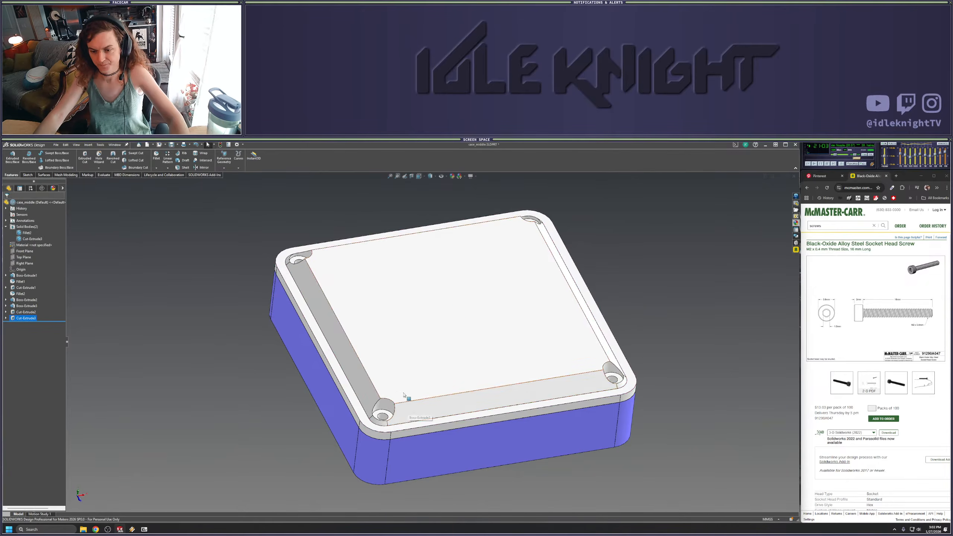
middle_drag(403, 394, 372, 391)
scroll(422, 455, up, 3)
scroll(390, 389, down, 4)
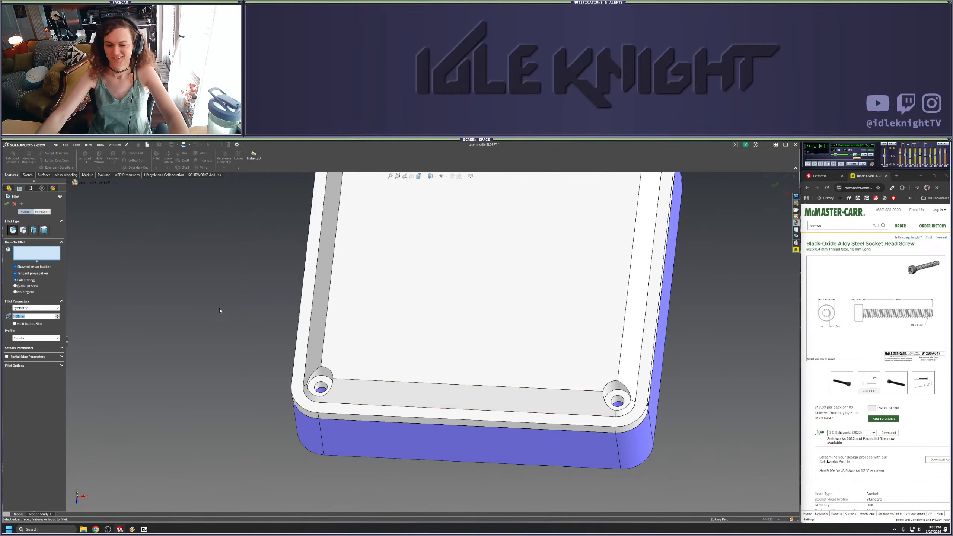
click(368, 404)
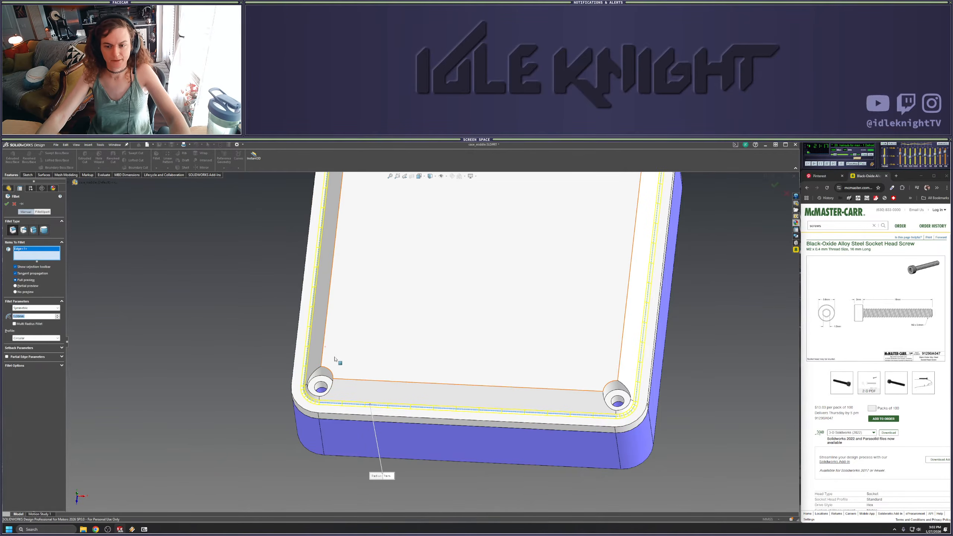
text(2)
key(Return)
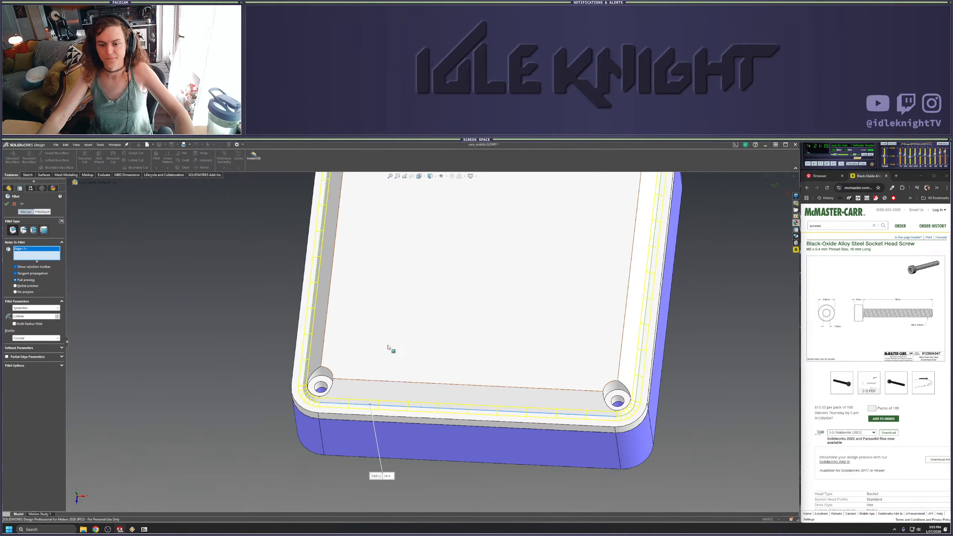
click(377, 345)
click(389, 332)
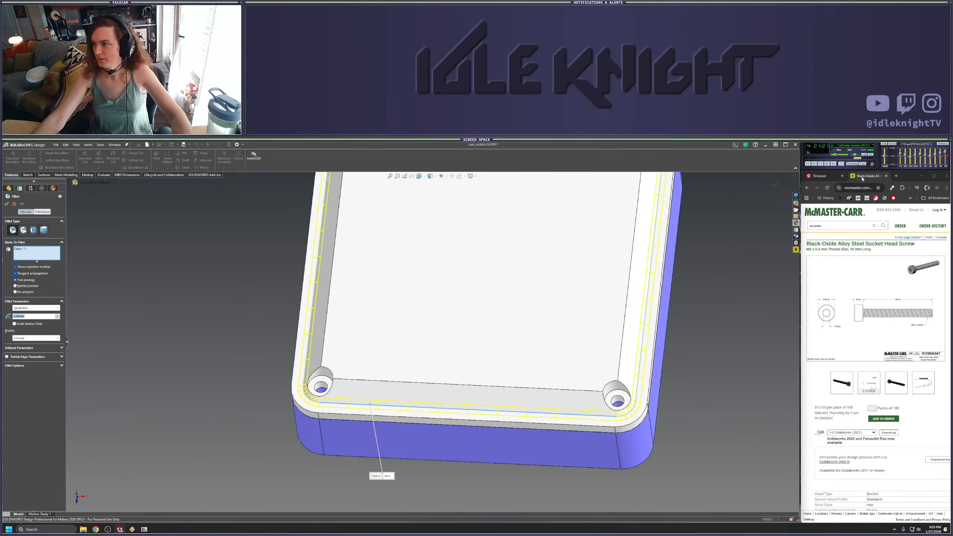
click(833, 164)
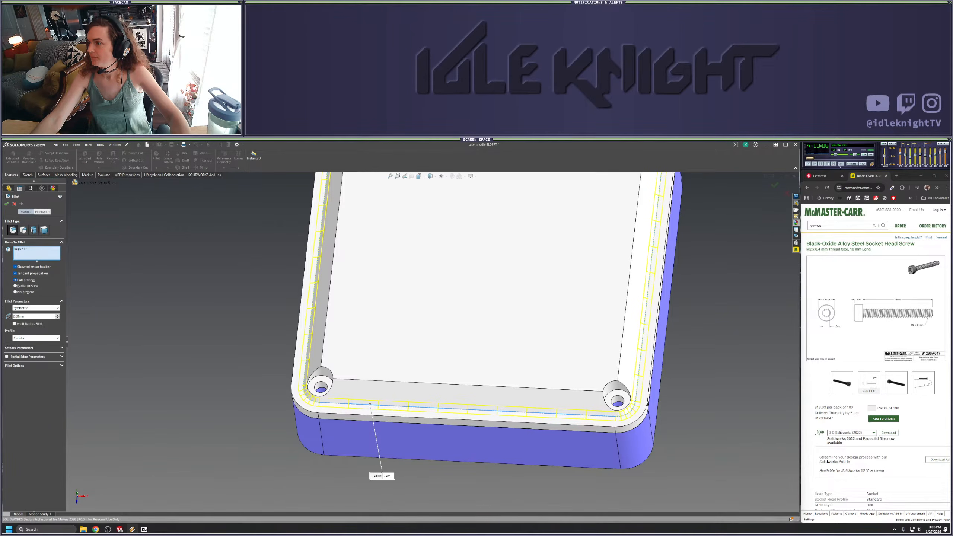
click(833, 165)
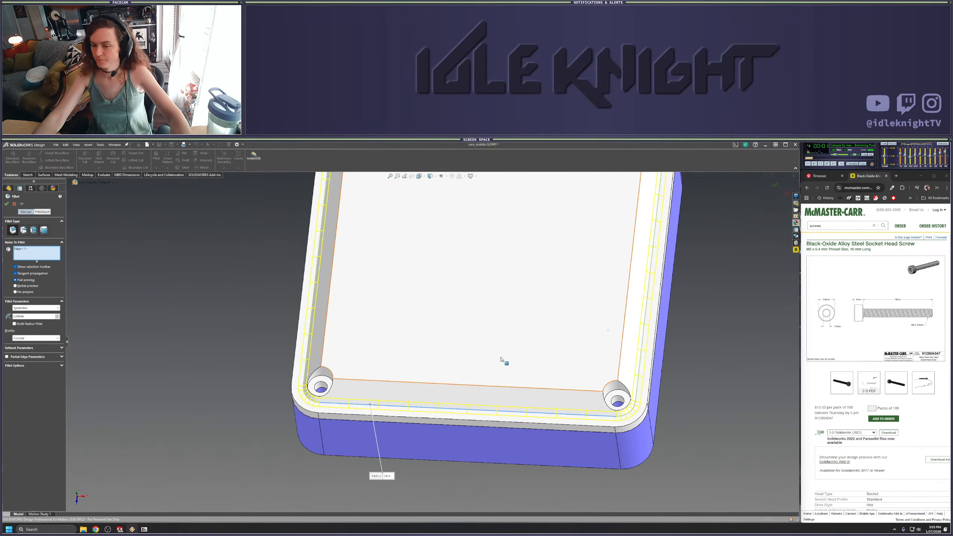
middle_drag(500, 360, 371, 383)
scroll(371, 383, up, 1)
scroll(374, 386, down, 3)
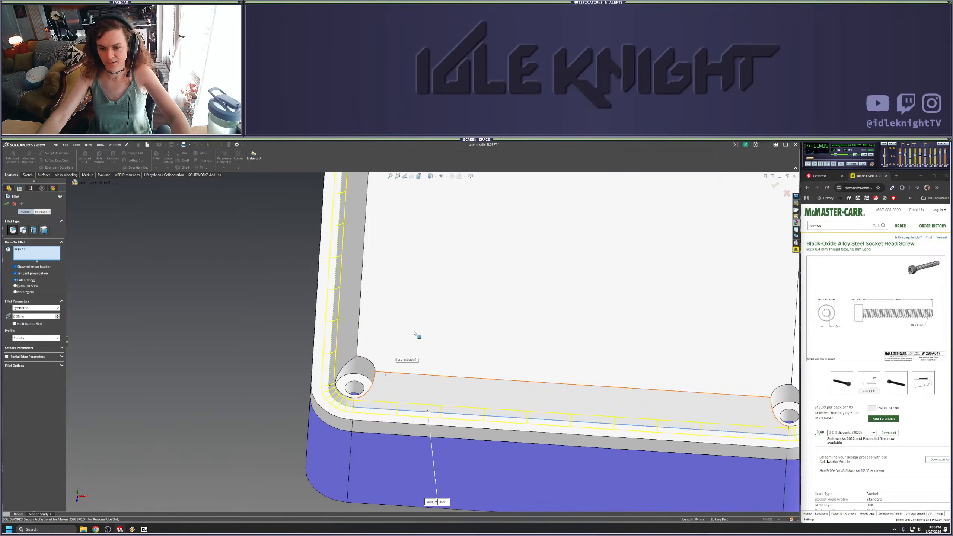
click(403, 355)
click(367, 372)
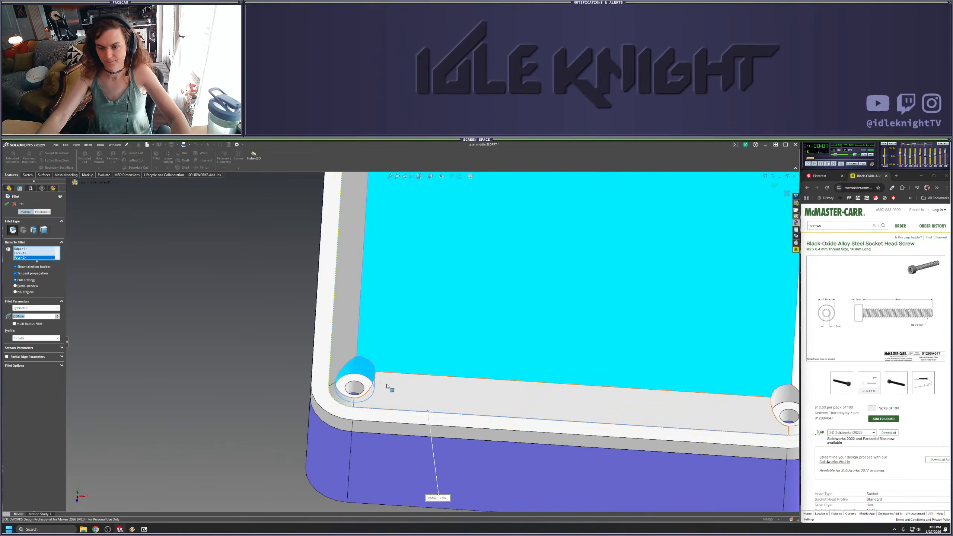
click(367, 373)
text(1)
key(Return)
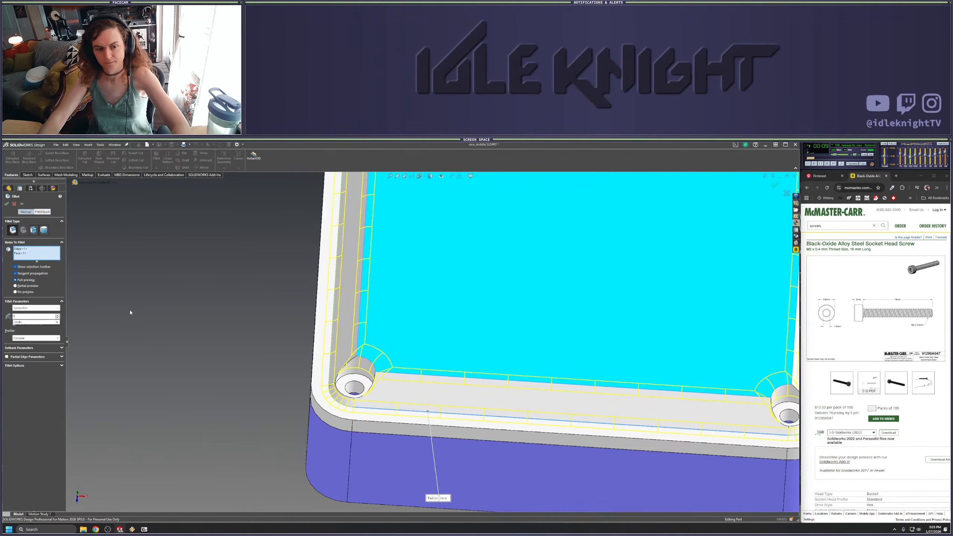
click(356, 371)
click(353, 369)
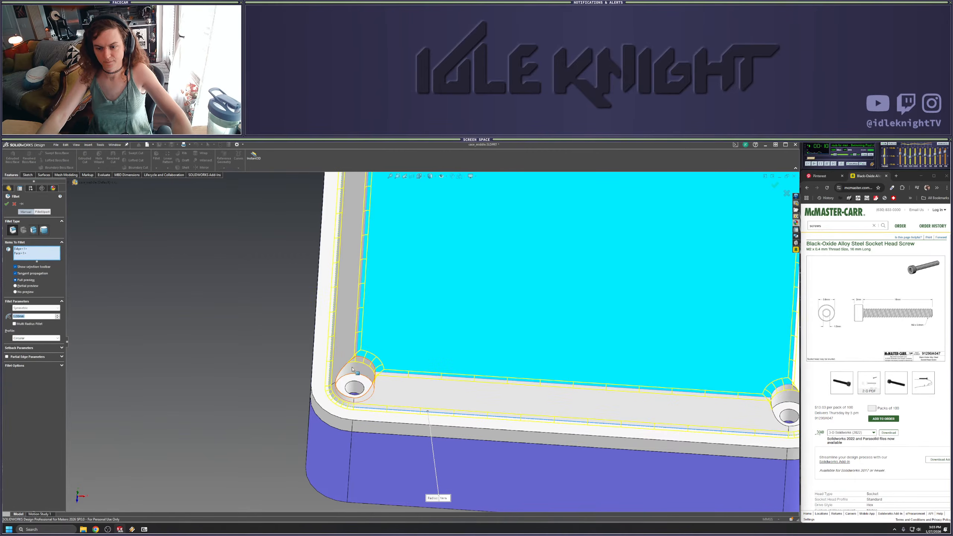
click(344, 371)
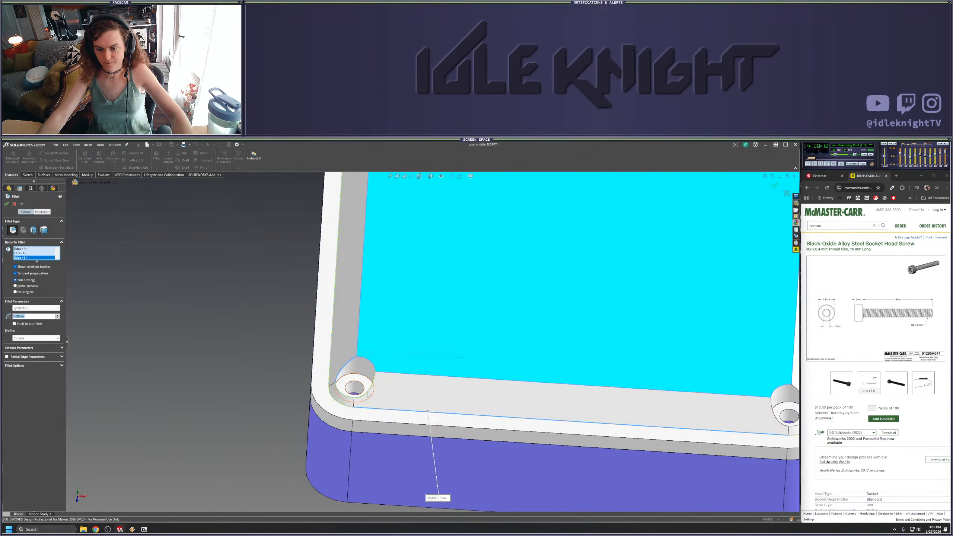
key(Escape)
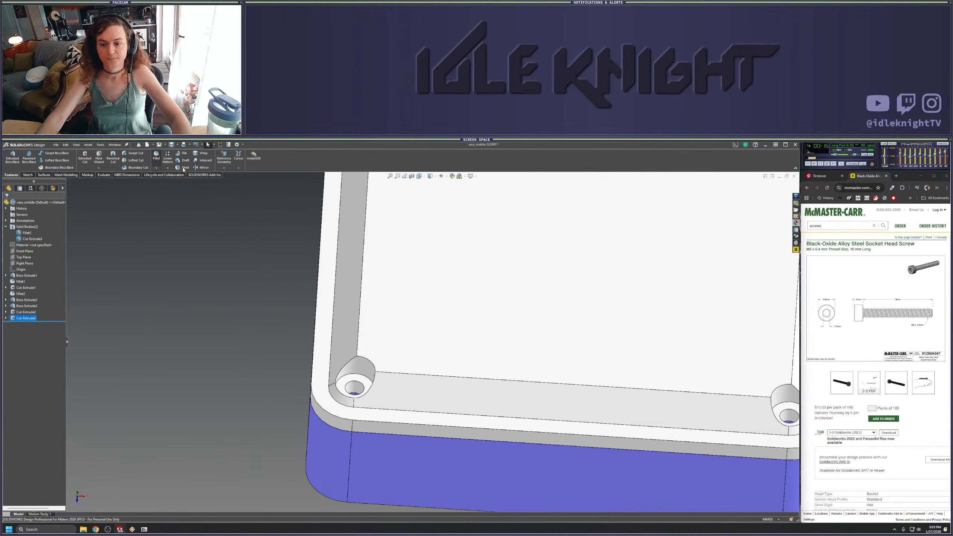
key(Escape)
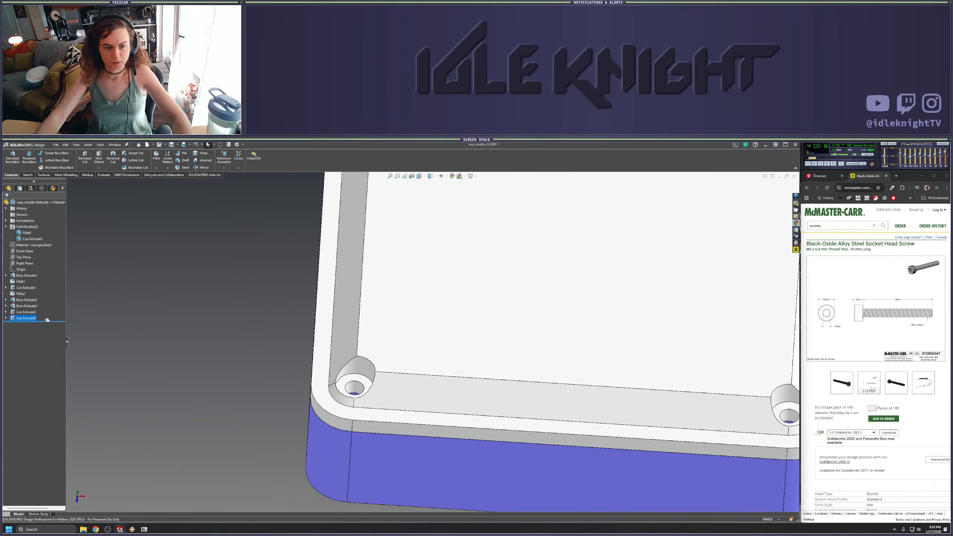
Roll the model back to before the two screw cuts and fillet the raised plate's base edge and top face with a 2 mm radius
drag(47, 320, 49, 308)
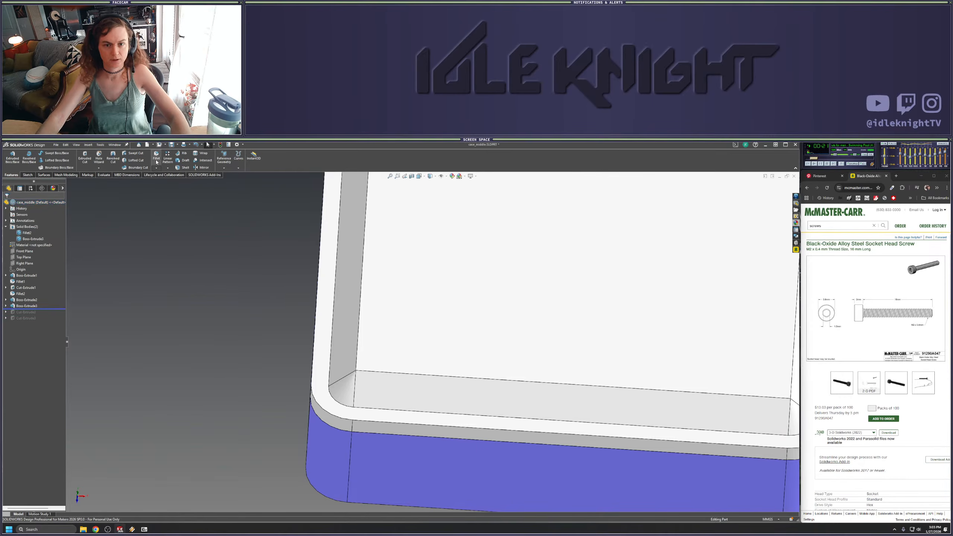
key(Return)
click(348, 409)
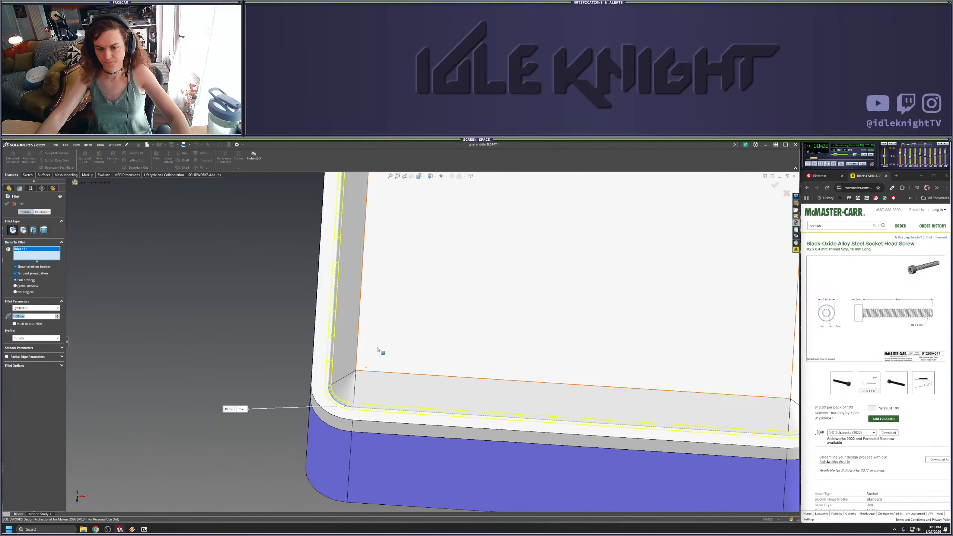
text(2)
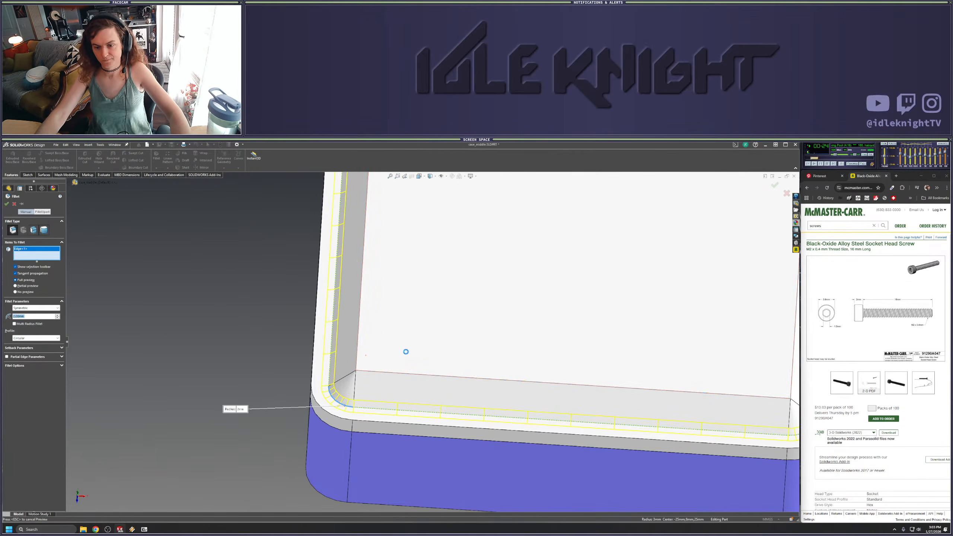
click(404, 351)
scroll(448, 334, up, 5)
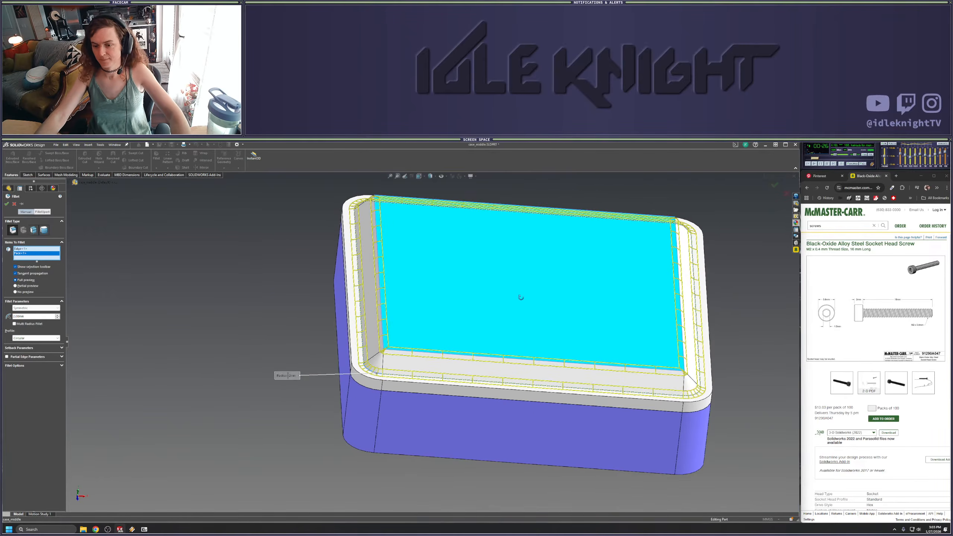
key(Return)
mouse_move(486, 318)
middle_down()
mouse_move(485, 242)
mouse_move(483, 332)
middle_up()
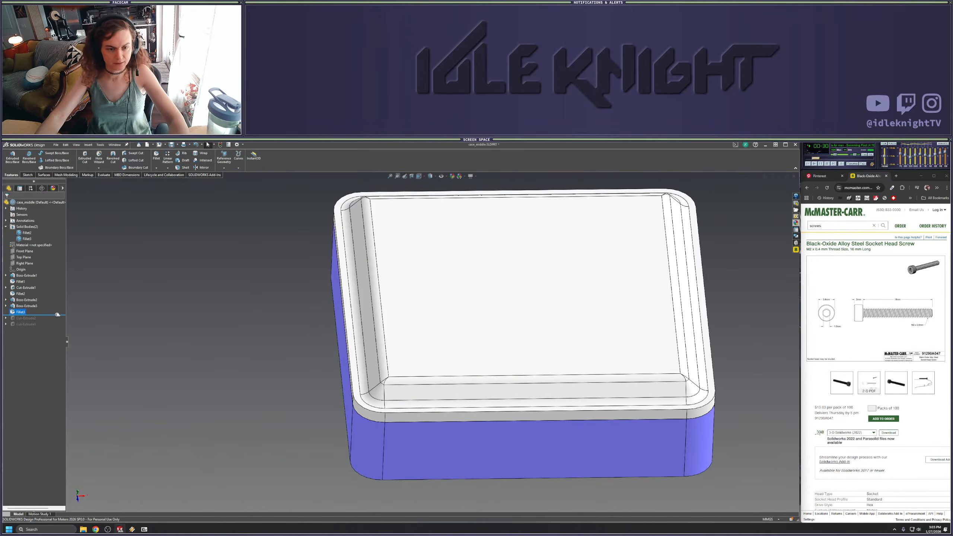
Roll the model forward past both screw cut features
drag(57, 314, 56, 327)
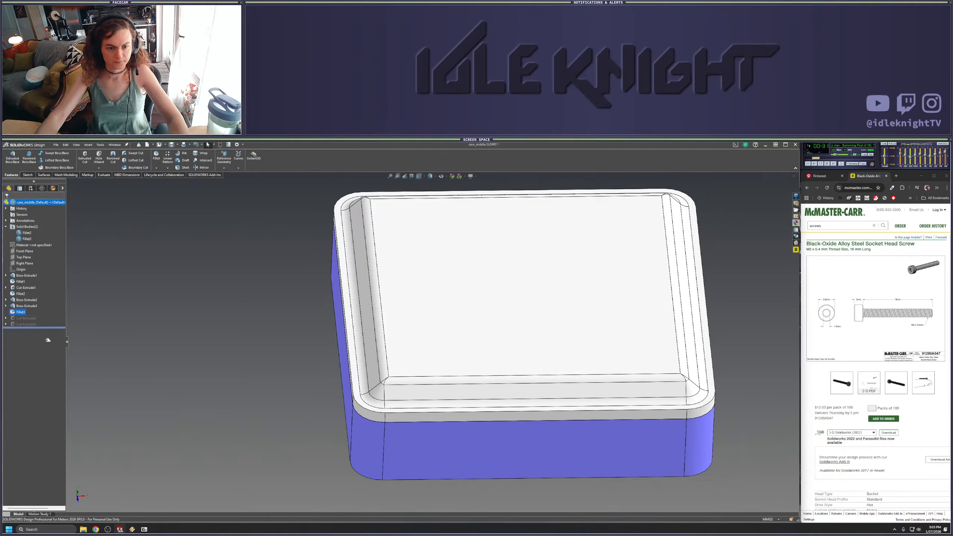
click(30, 324)
click(30, 317)
click(103, 327)
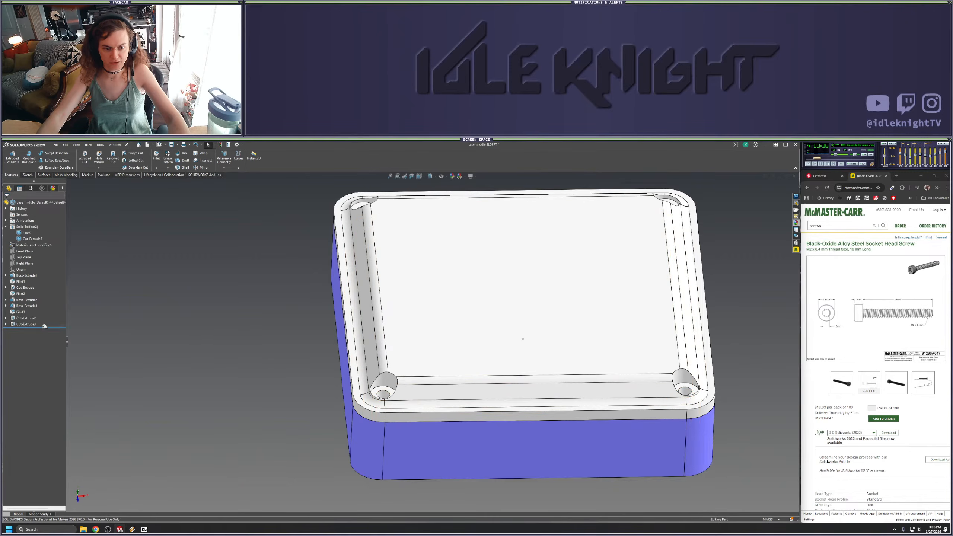
Examine the lower-left screw recess where its cut meets the filleted edge of the raised plate
click(26, 324)
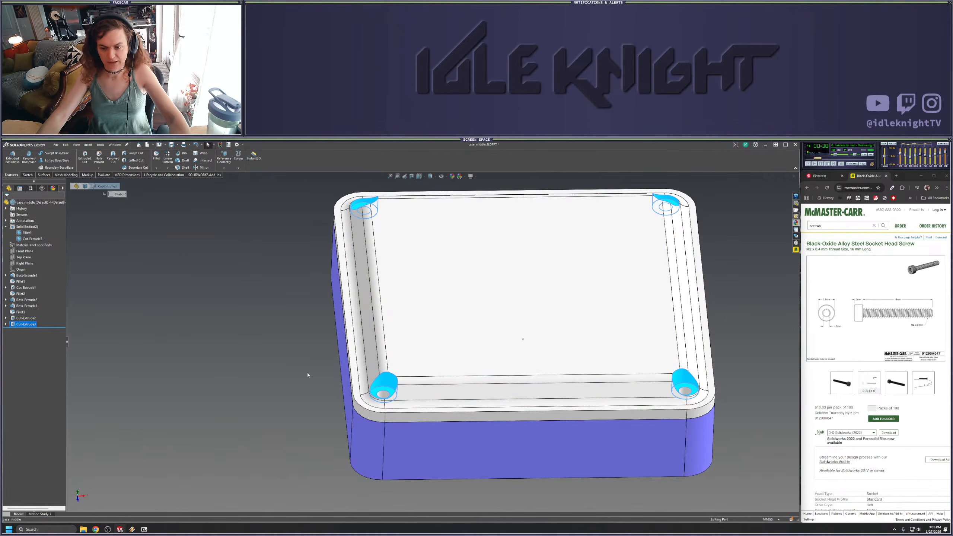
click(321, 374)
middle_drag(386, 375, 393, 404)
scroll(395, 435, down, 6)
click(394, 382)
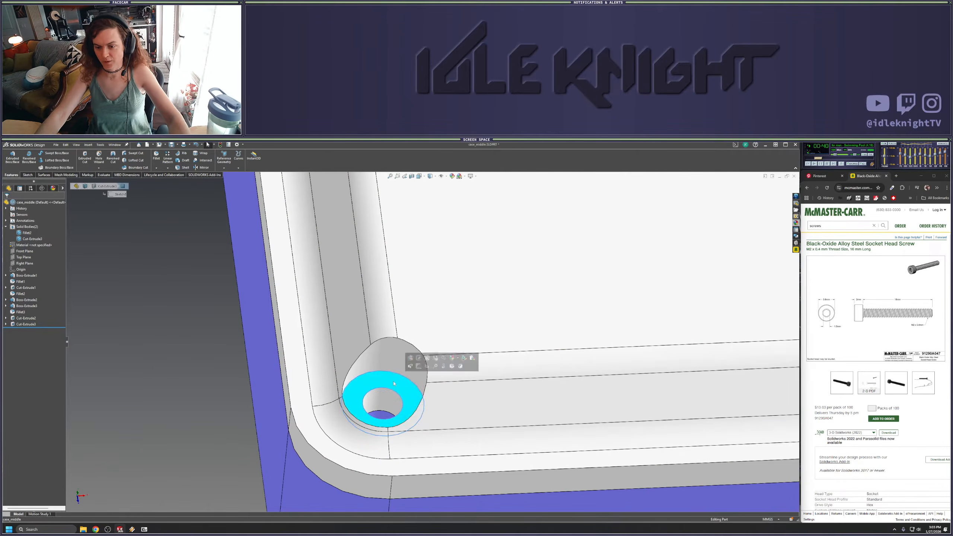
click(183, 354)
scroll(426, 349, up, 3)
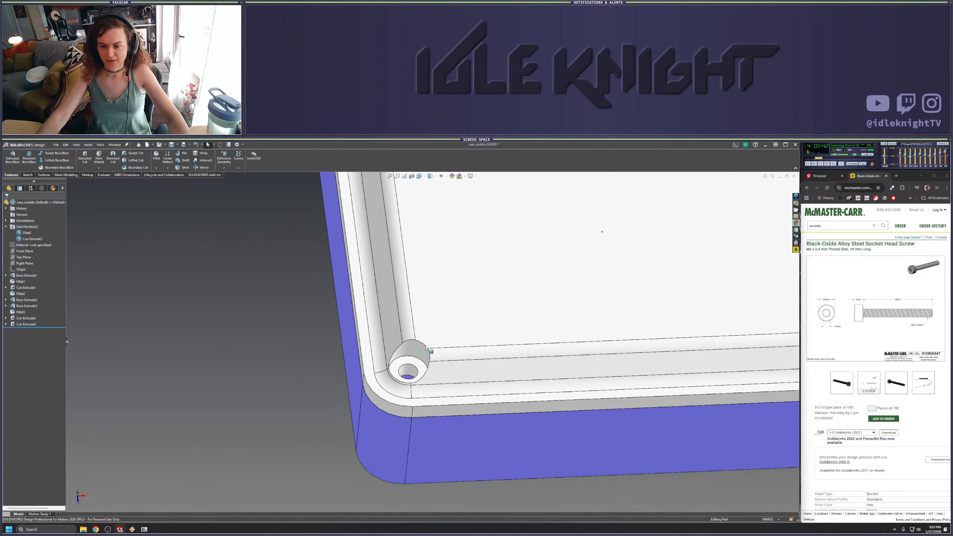
click(398, 391)
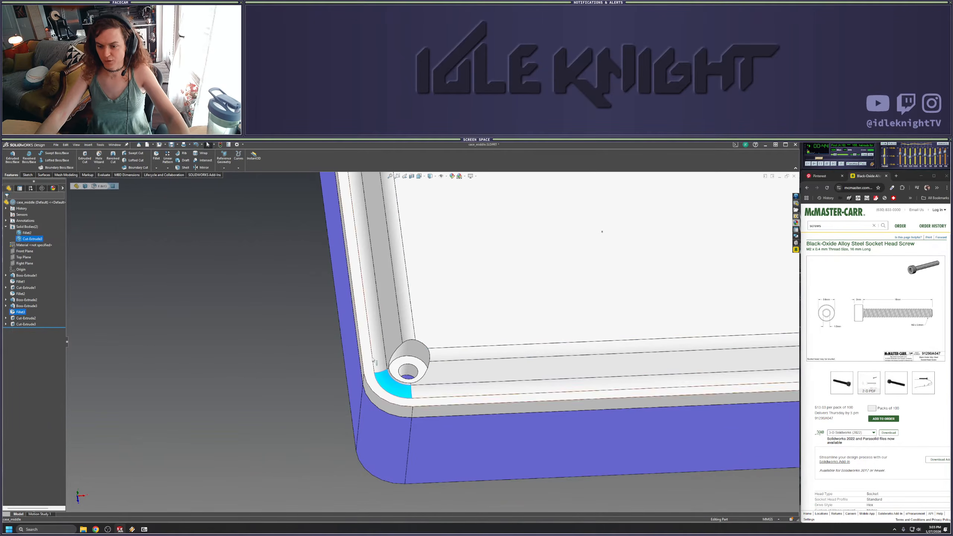
click(151, 353)
Examine the filleted corner with the screw cuts rolled back, restore the cuts and inspect the whole cover
drag(59, 327, 24, 316)
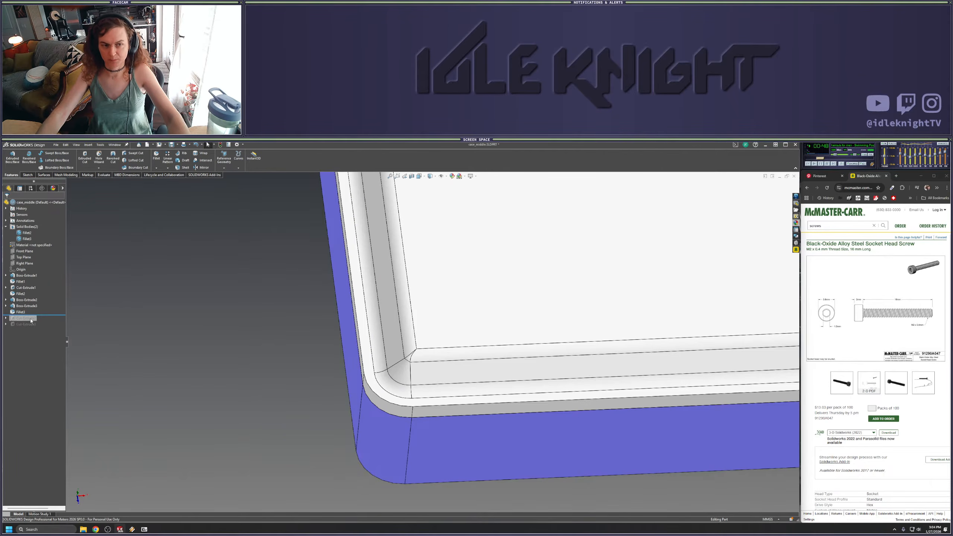
click(44, 313)
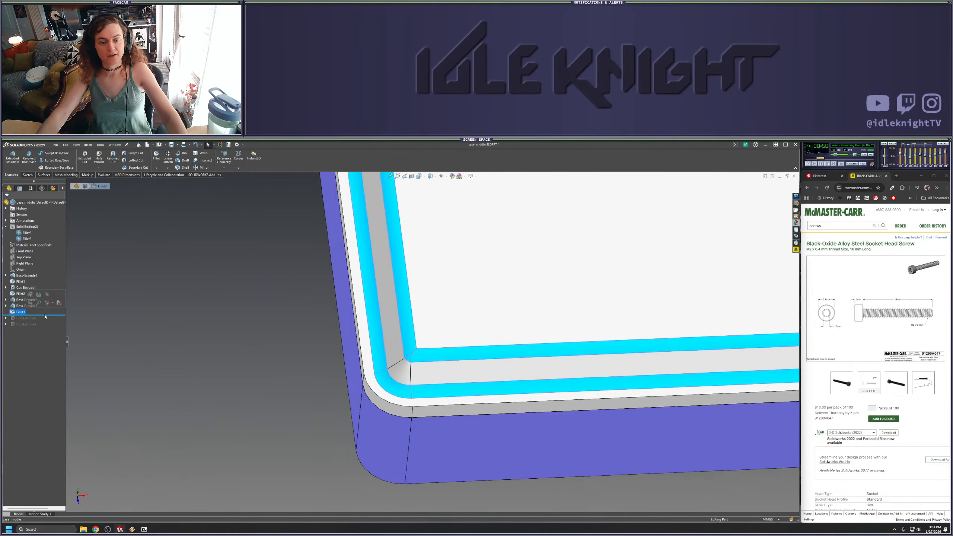
click(49, 326)
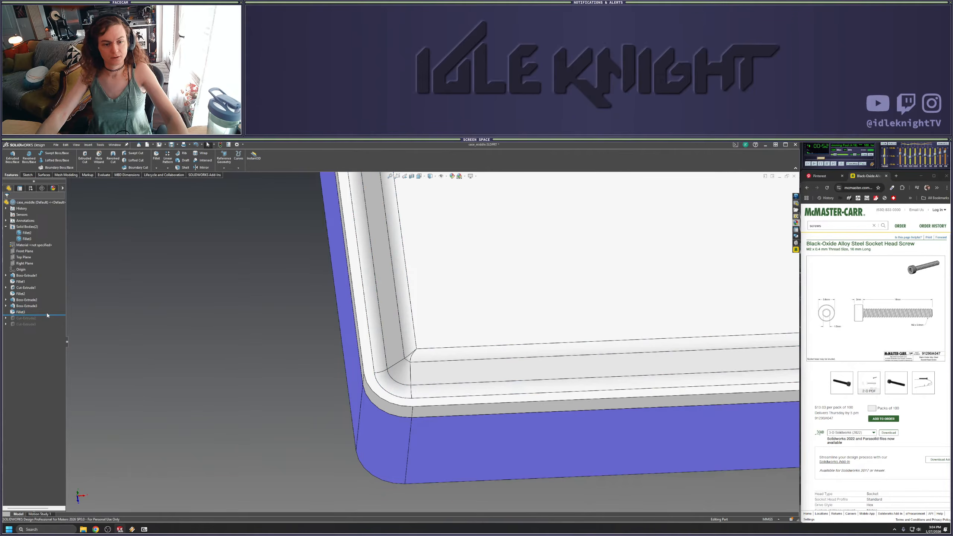
drag(50, 315, 38, 327)
scroll(506, 383, up, 5)
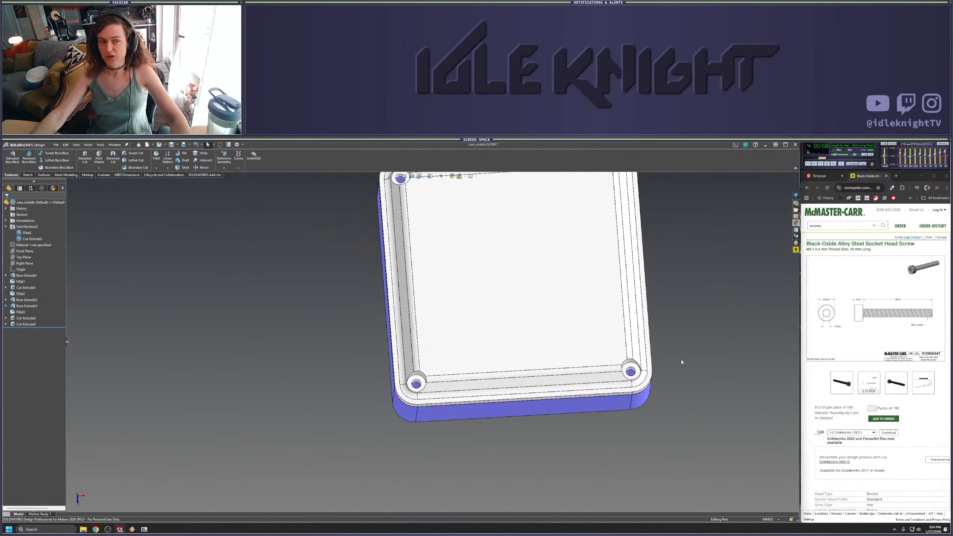
scroll(481, 344, up, 2)
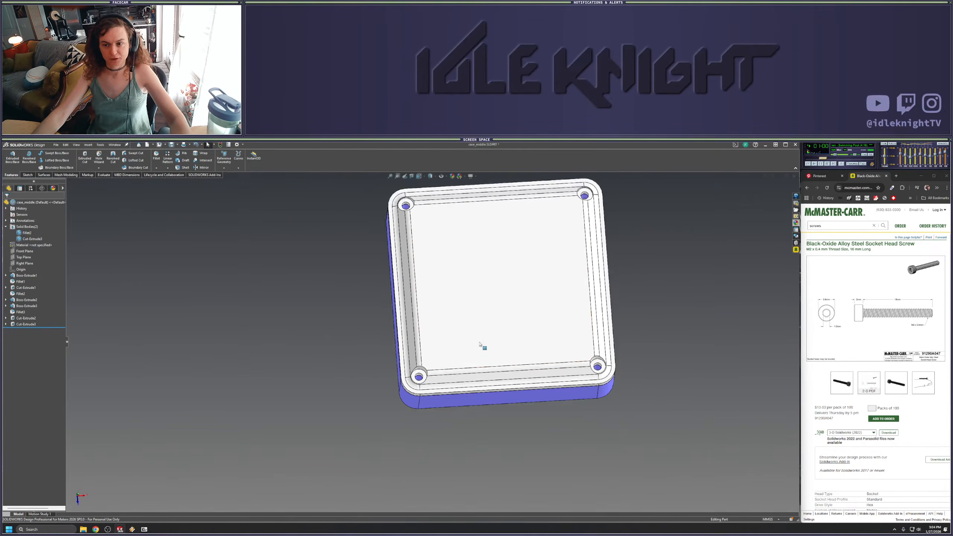
middle_drag(468, 344, 466, 295)
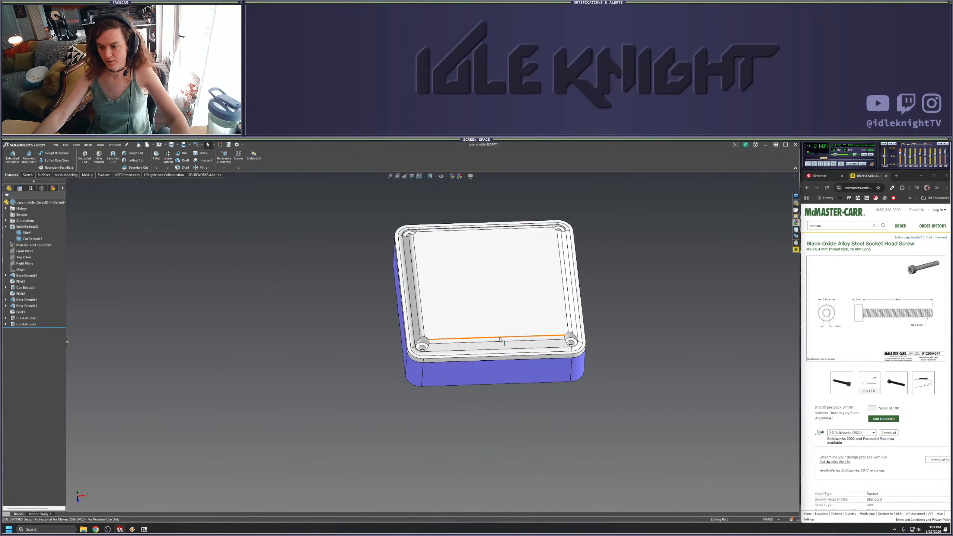
scroll(445, 349, down, 2)
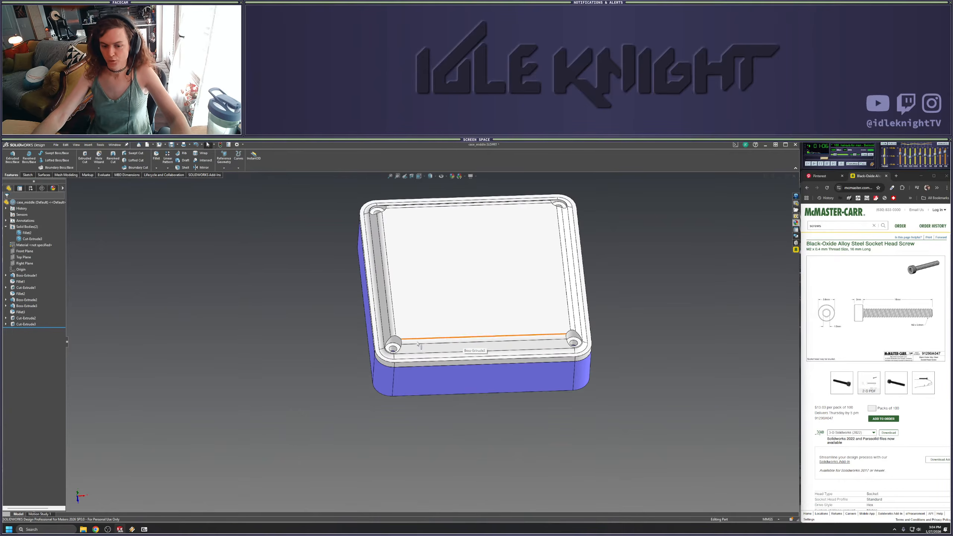
Switch to File Explorer, open the three-spoke wheel render and the photo of the blue-rimmed wheel, and examine their spokes and bolts
click(83, 529)
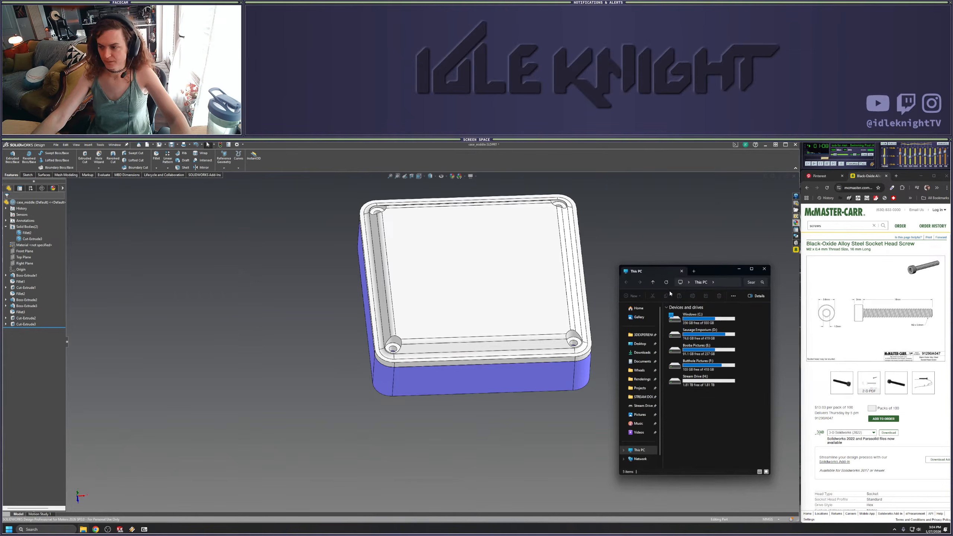
drag(715, 270, 1, 255)
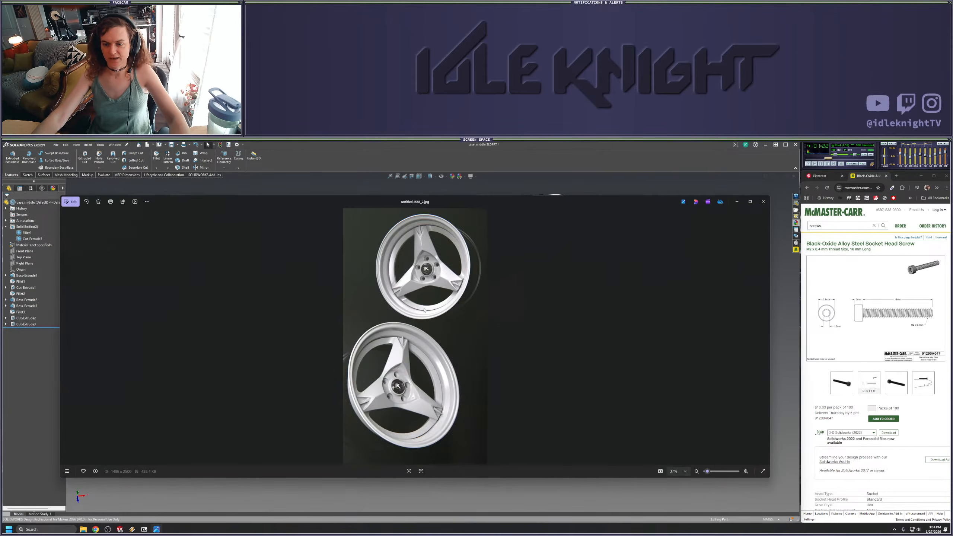
scroll(420, 375, up, 4)
scroll(420, 375, down, 2)
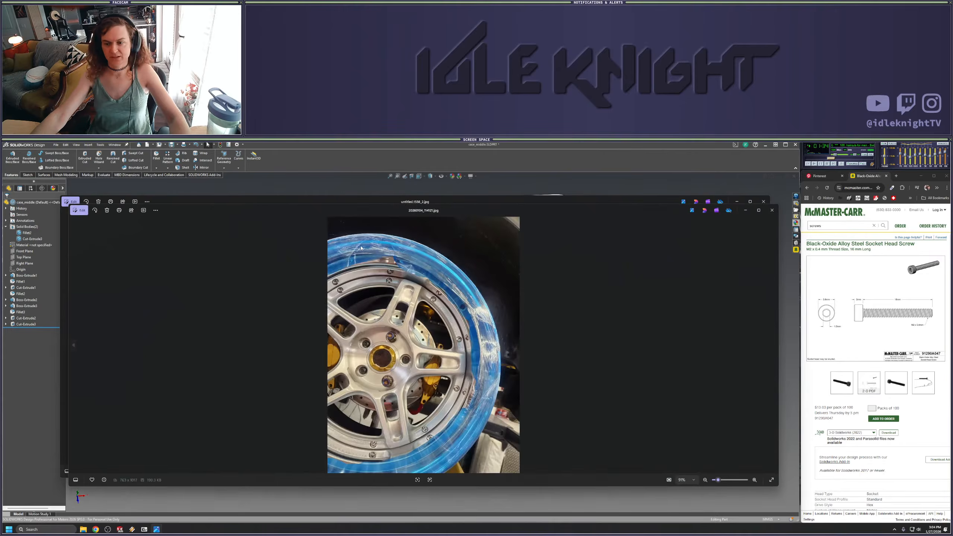
scroll(426, 319, up, 2)
scroll(433, 347, up, 2)
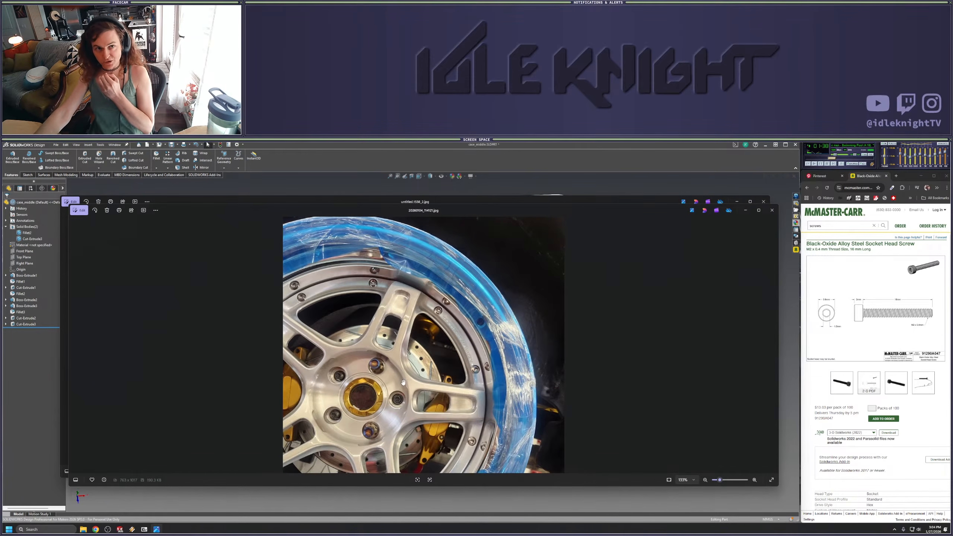
Examine the spokes and bolts in the blue-rimmed wheel photo, and close both wheel reference images
scroll(441, 361, down, 2)
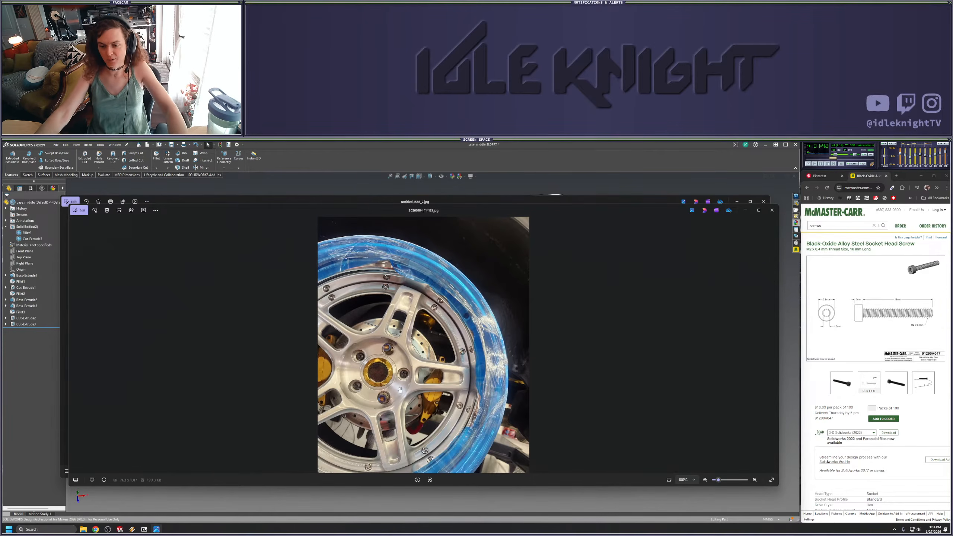
scroll(399, 390, up, 1)
scroll(397, 348, down, 2)
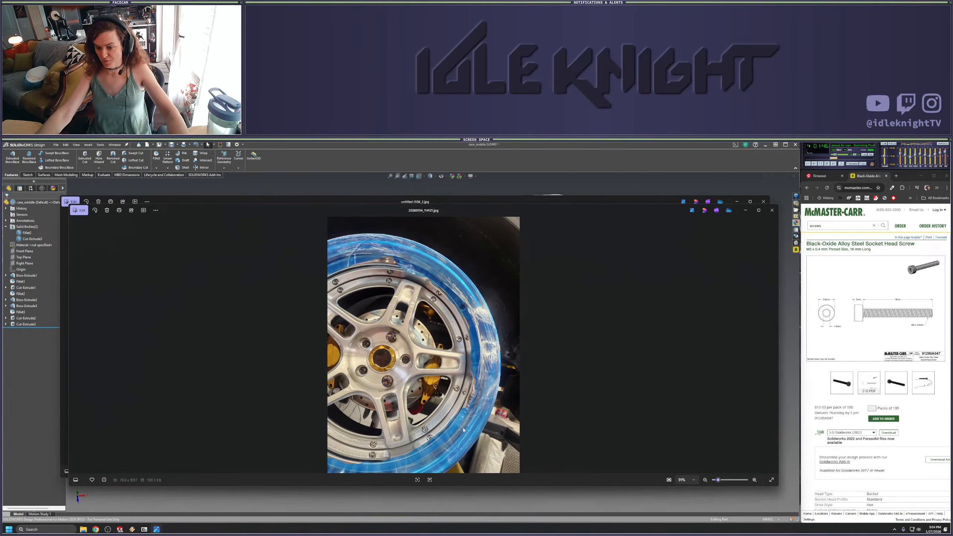
scroll(405, 359, up, 2)
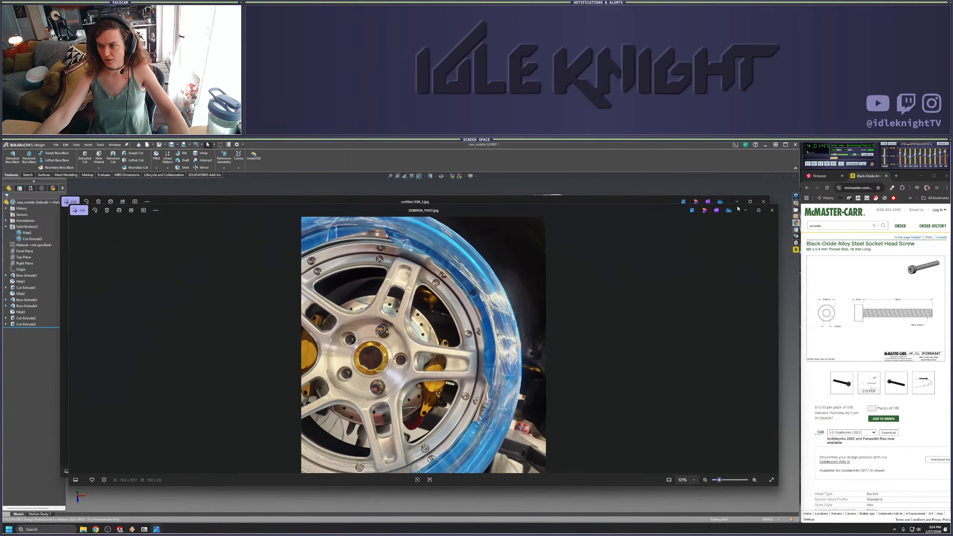
click(771, 212)
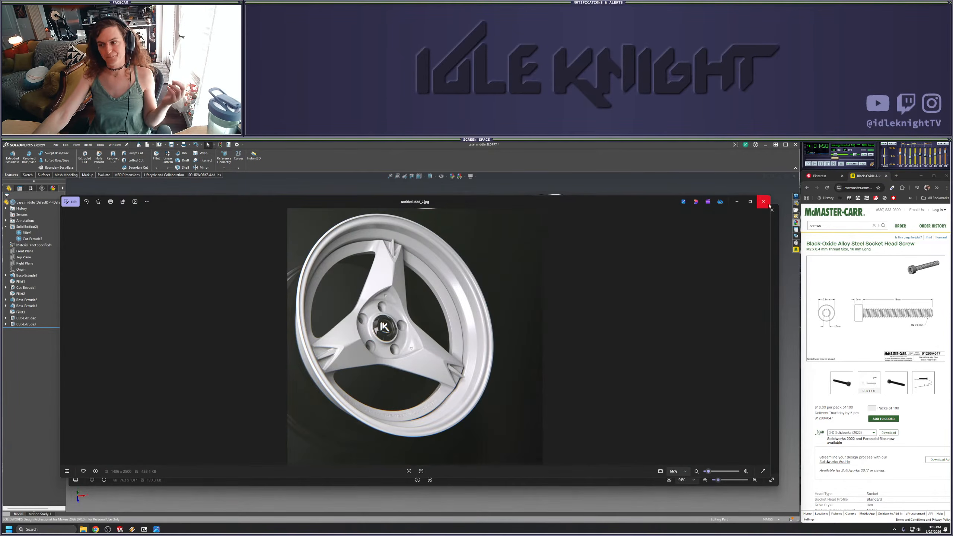
click(763, 203)
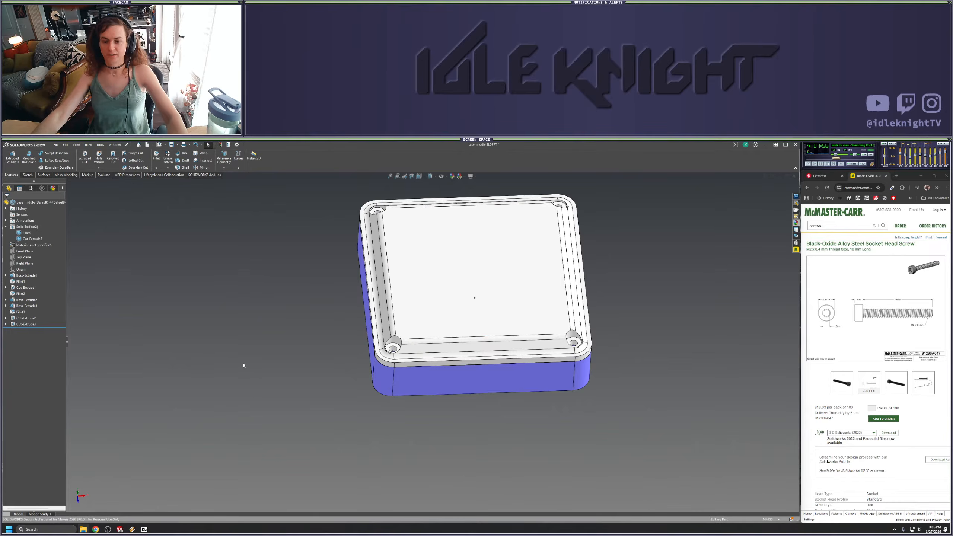
Inspect the cover plate, its corner screw recesses and its outer rim from several angles
middle_drag(467, 332, 506, 411)
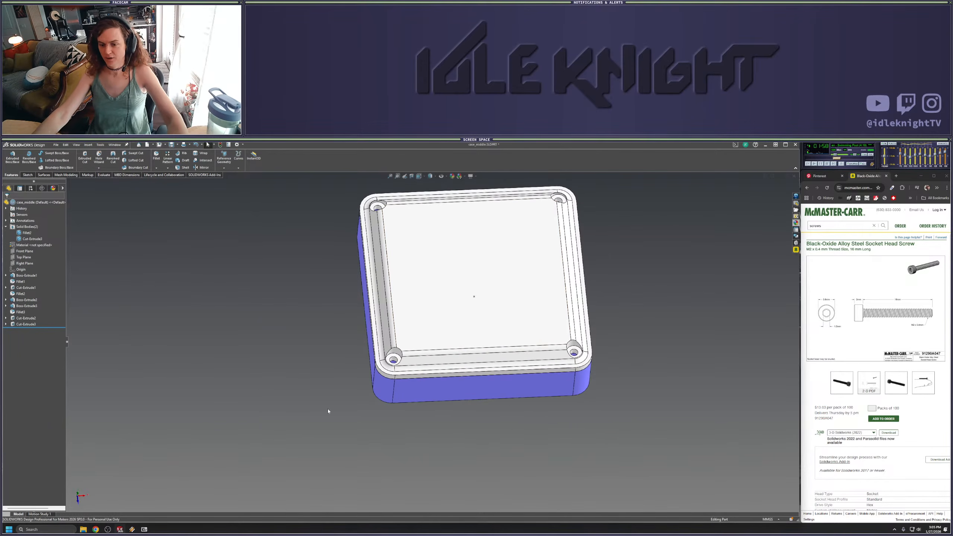
scroll(429, 361, down, 3)
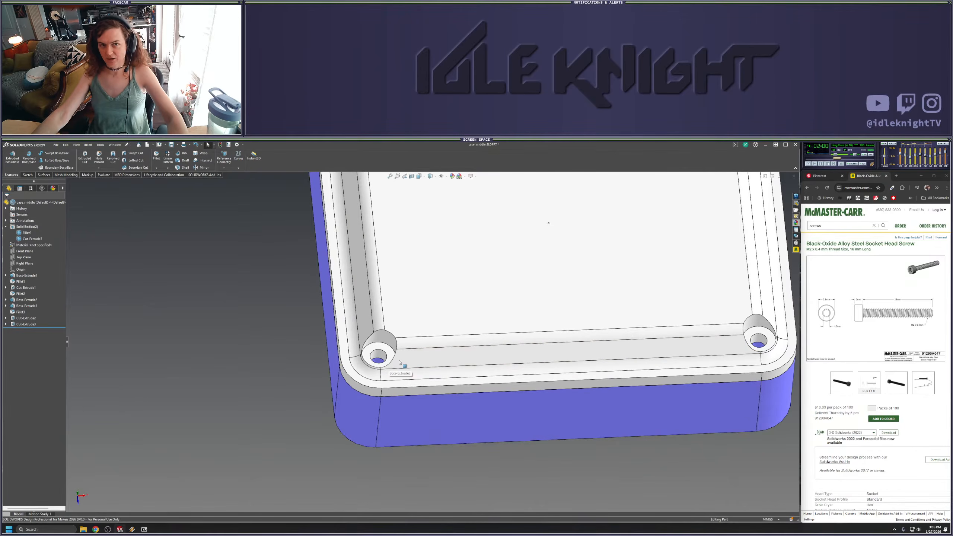
scroll(437, 365, up, 3)
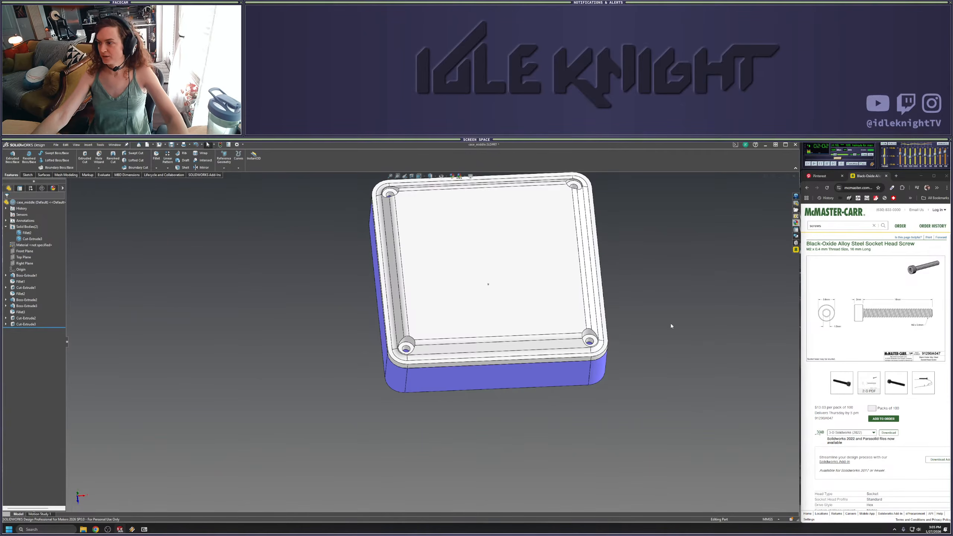
middle_drag(642, 283, 634, 234)
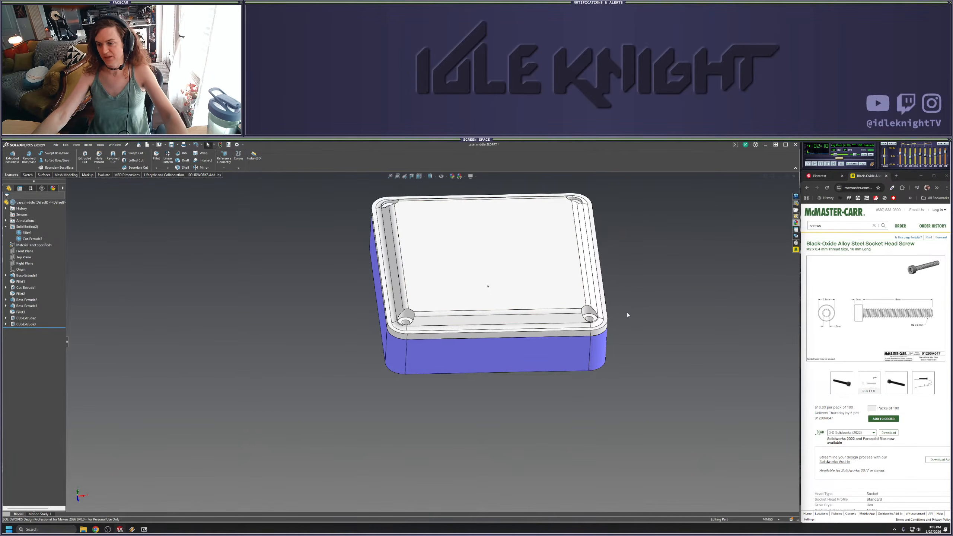
middle_drag(626, 317, 623, 341)
scroll(623, 340, down, 3)
scroll(497, 350, down, 1)
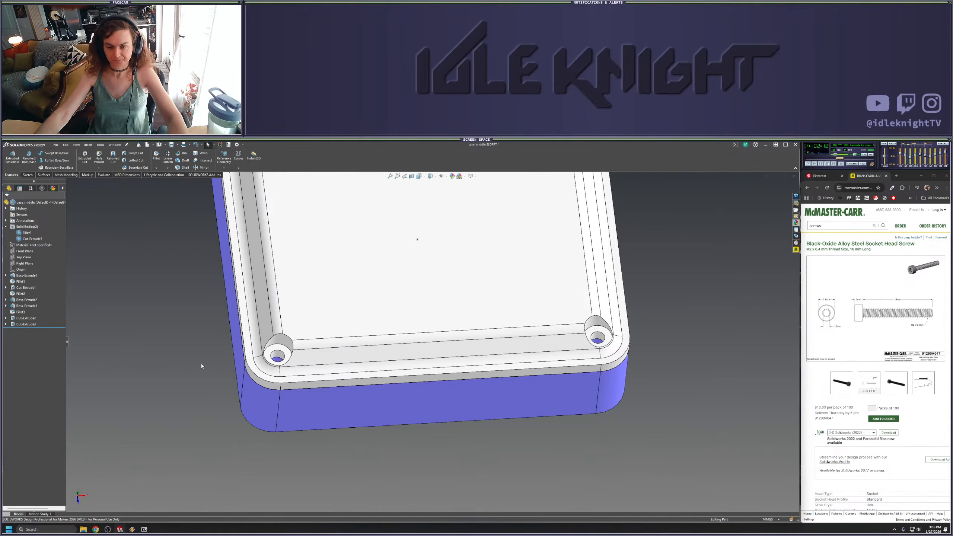
middle_drag(201, 363, 216, 387)
scroll(361, 330, up, 3)
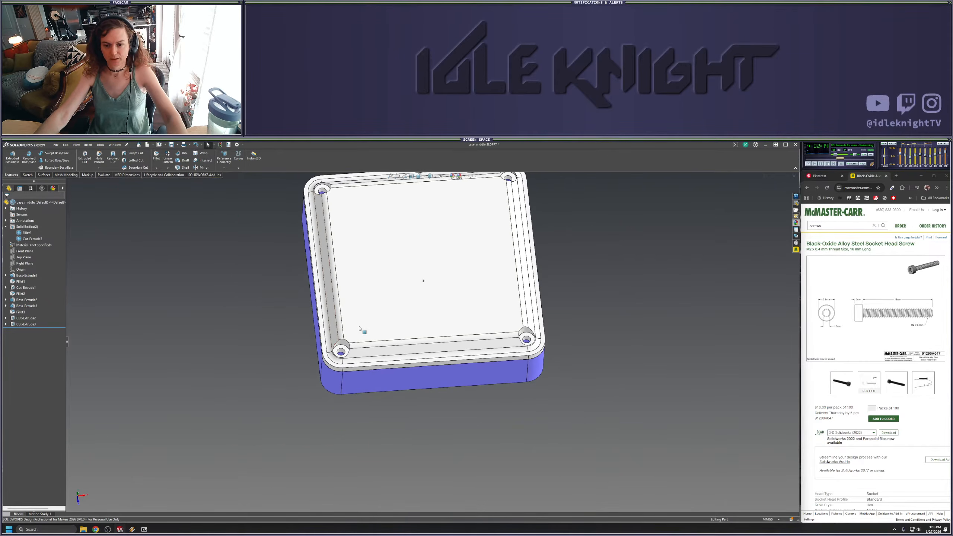
scroll(366, 325, down, 3)
middle_drag(365, 325, 374, 300)
scroll(375, 300, up, 1)
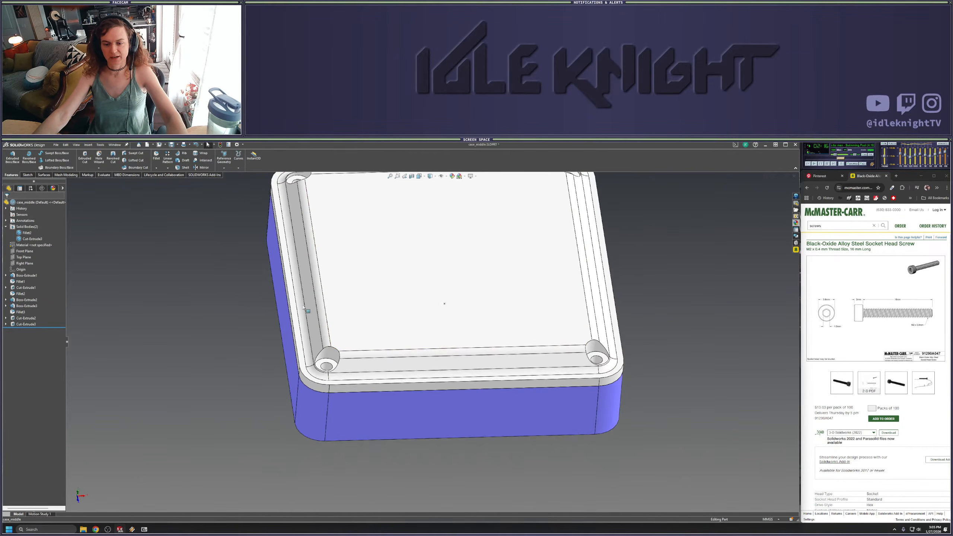
Fillet the cover plate's outer upper edge around its whole perimeter, keeping the preset radius
middle_drag(235, 313, 236, 328)
click(156, 156)
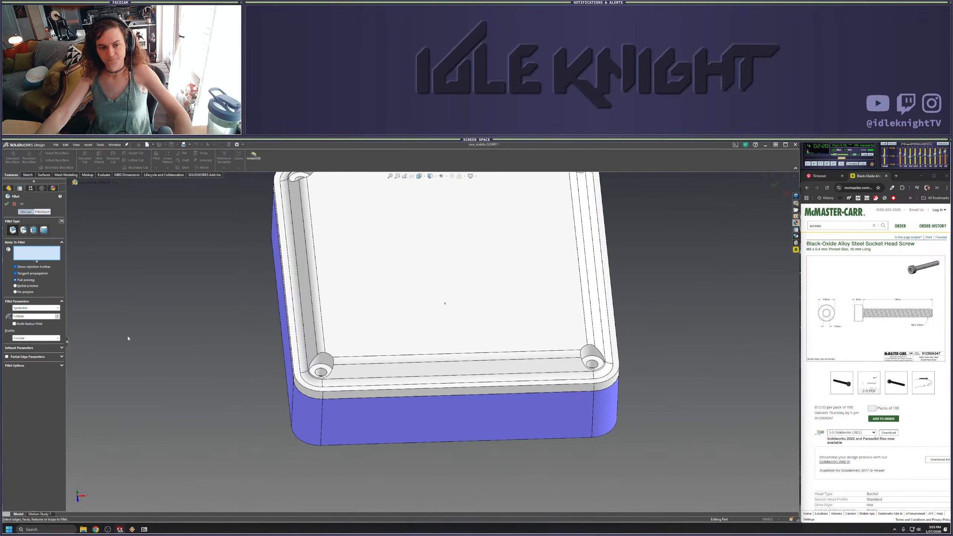
click(329, 393)
key(Return)
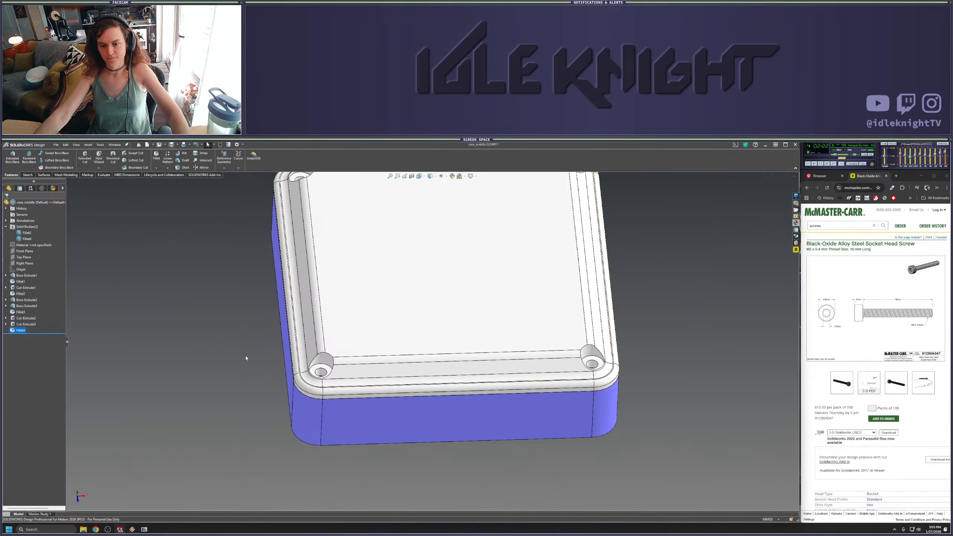
mouse_move(246, 355)
middle_down()
mouse_move(239, 260)
mouse_move(255, 351)
middle_up()
key(f)
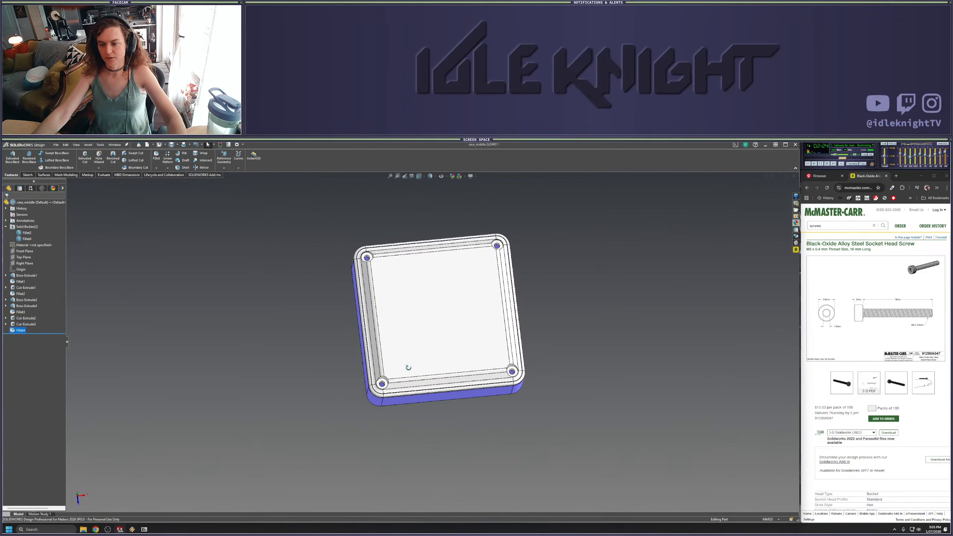
Try to fillet the circular edge of the screw recess at the cover's lower-left corner
key(Return)
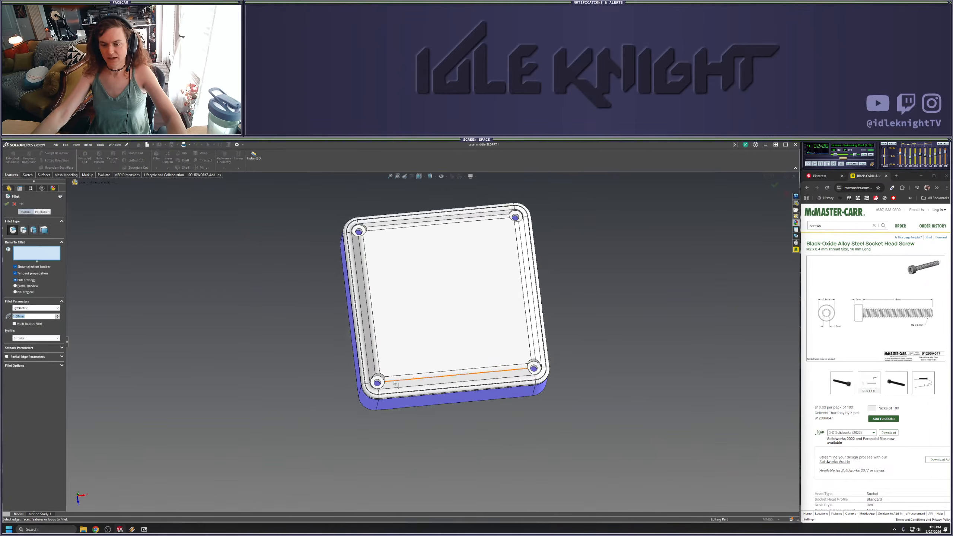
scroll(406, 370, down, 5)
click(407, 367)
scroll(408, 367, up, 5)
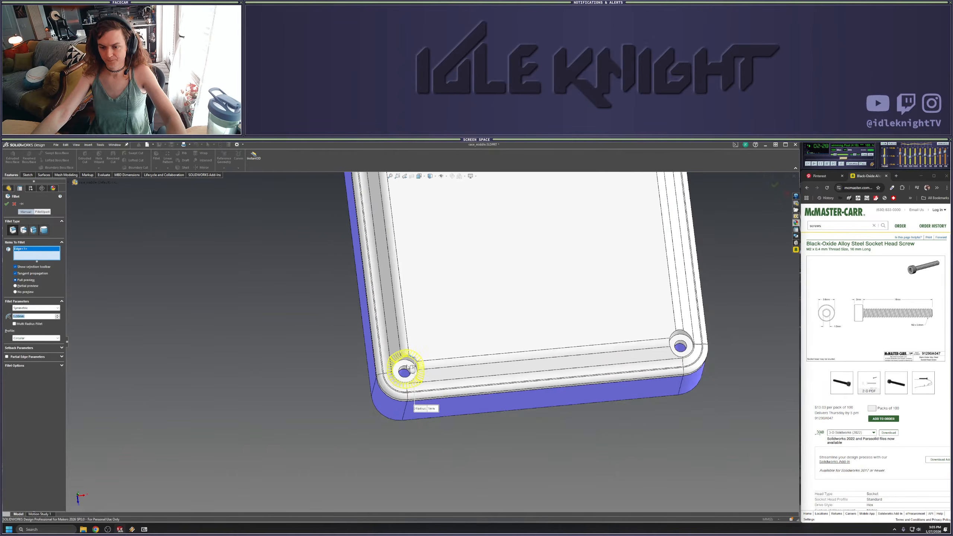
middle_drag(408, 368, 426, 271)
key(Return)
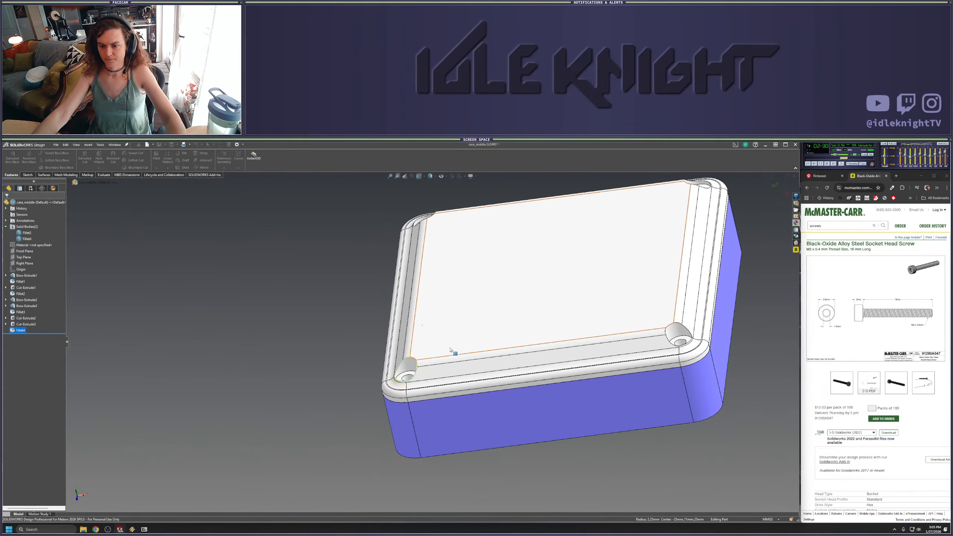
scroll(450, 351, up, 4)
middle_drag(489, 328, 495, 383)
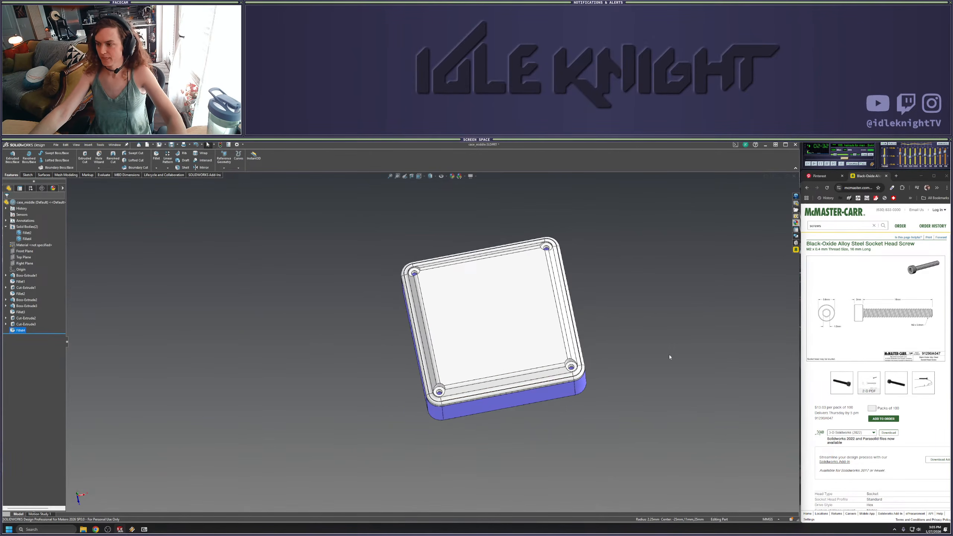
View the cover from above, and switch to the Pinterest board in the browser to browse the enclosure design references
middle_drag(669, 355, 581, 416)
key(space)
click(348, 392)
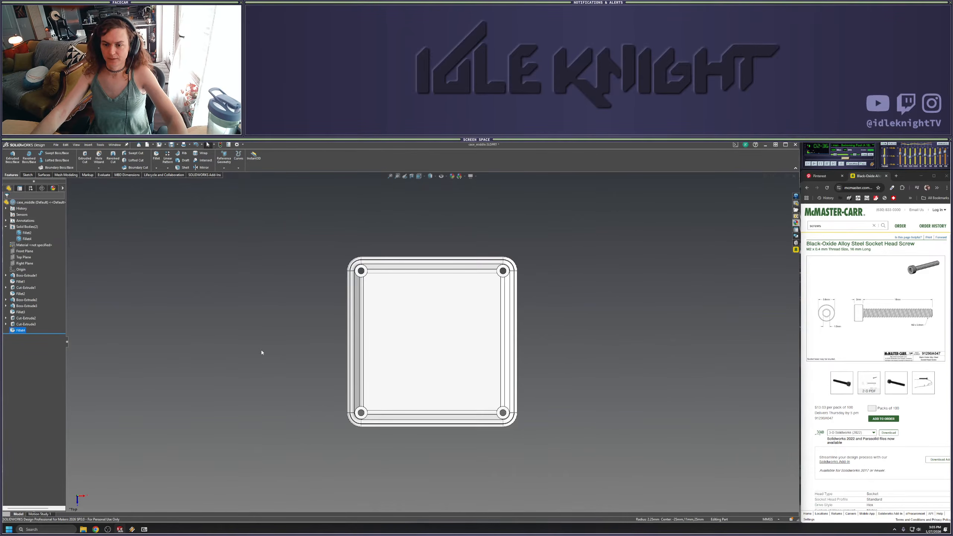
click(836, 176)
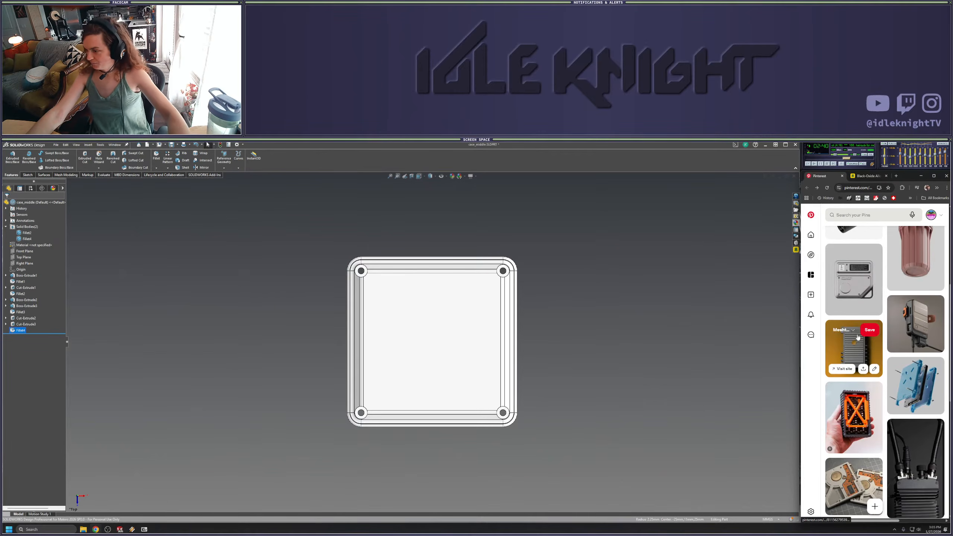
middle_drag(539, 398, 542, 340)
scroll(864, 389, up, 2)
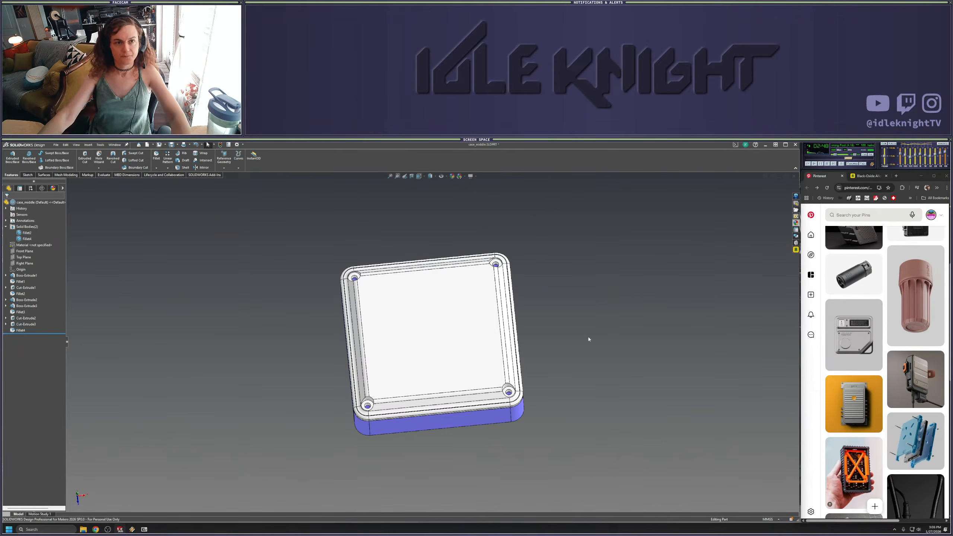
scroll(914, 371, down, 3)
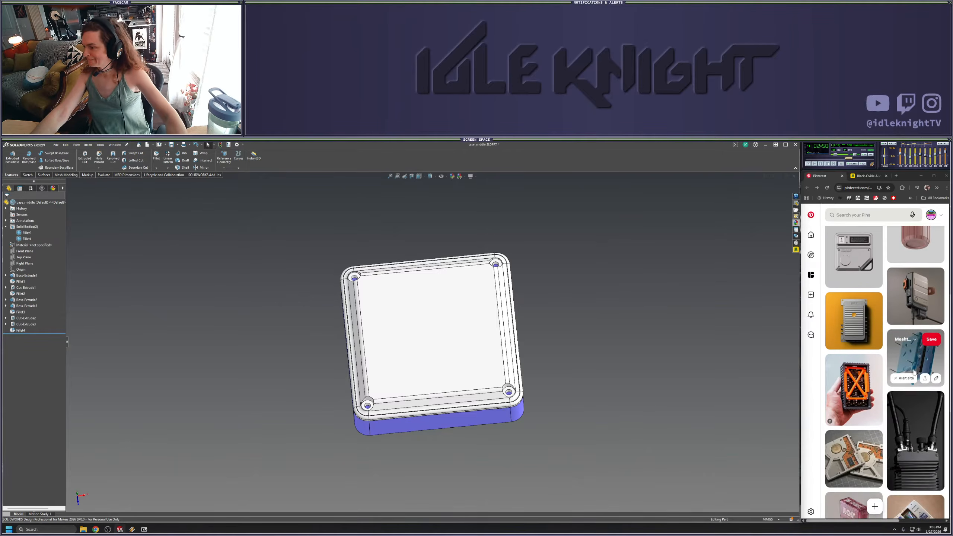
scroll(919, 381, down, 2)
scroll(927, 391, down, 2)
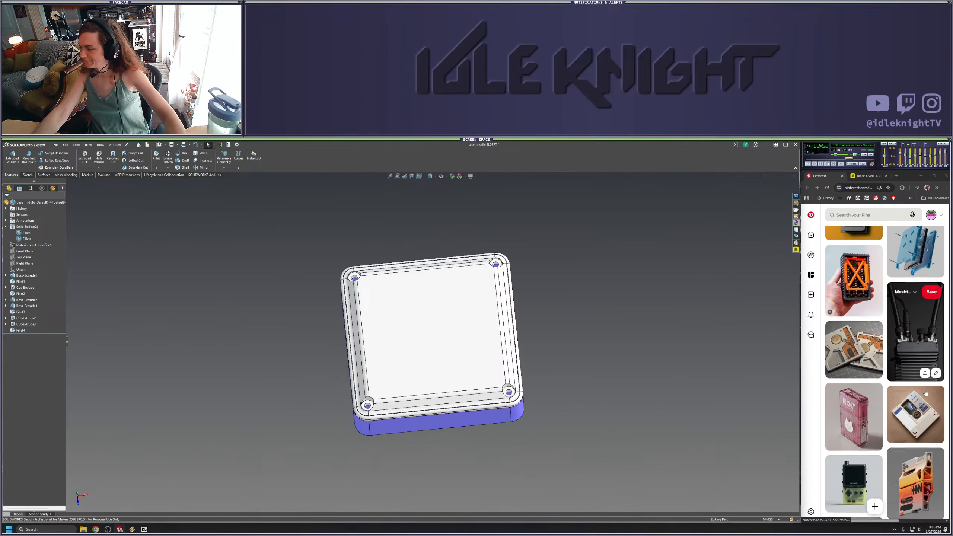
Start a sketch on the cover's flat top face and draw a diagonal construction line from the origin to the upper-left rounded corner
middle_drag(583, 380, 226, 359)
key(ctrl+5)
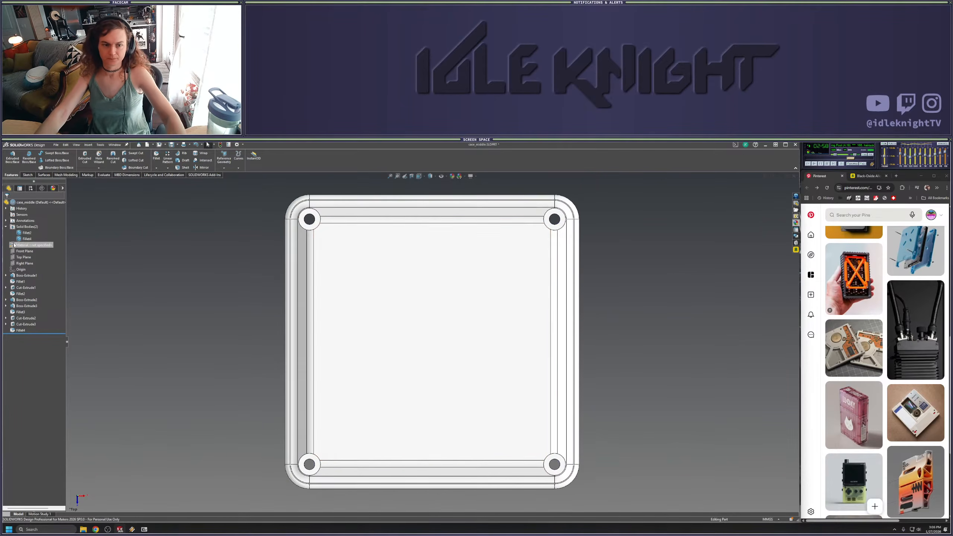
right_click(412, 293)
click(426, 278)
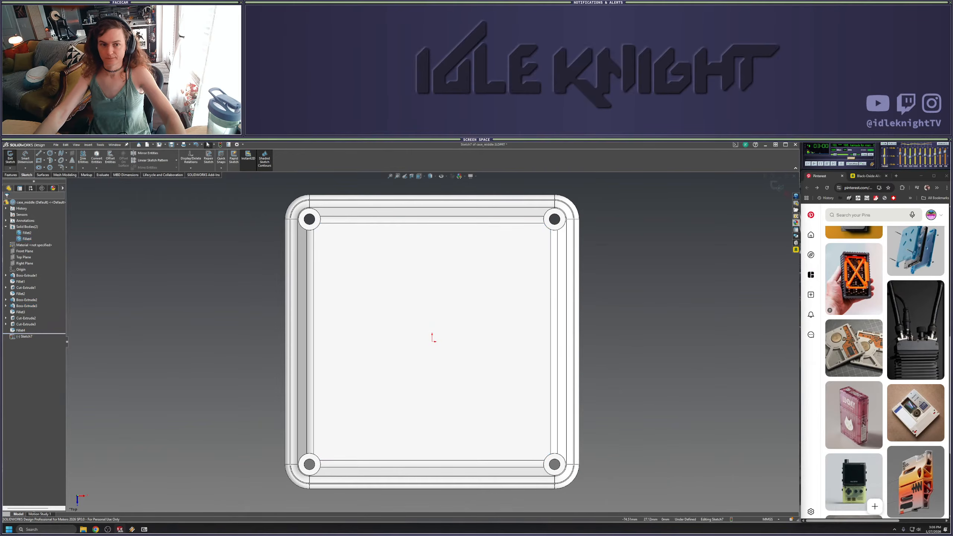
click(39, 153)
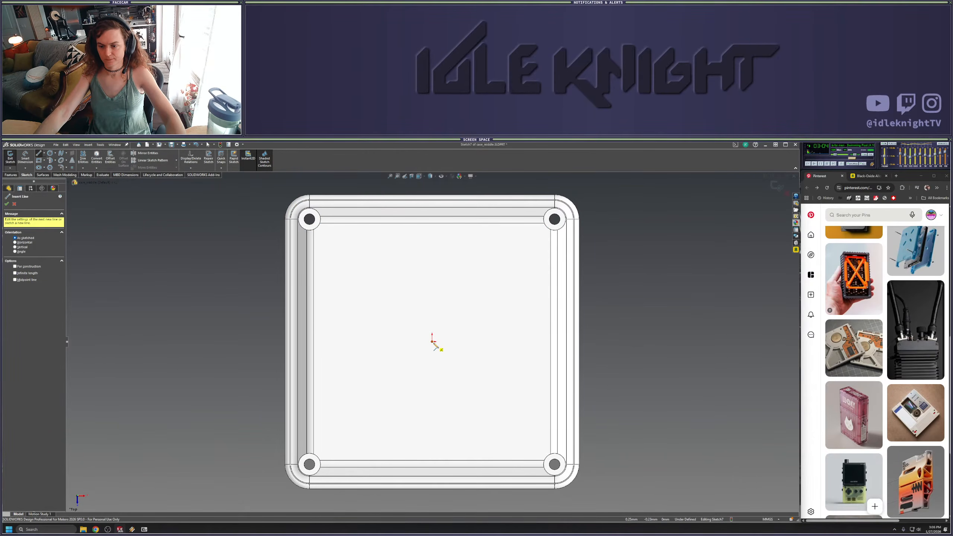
click(432, 342)
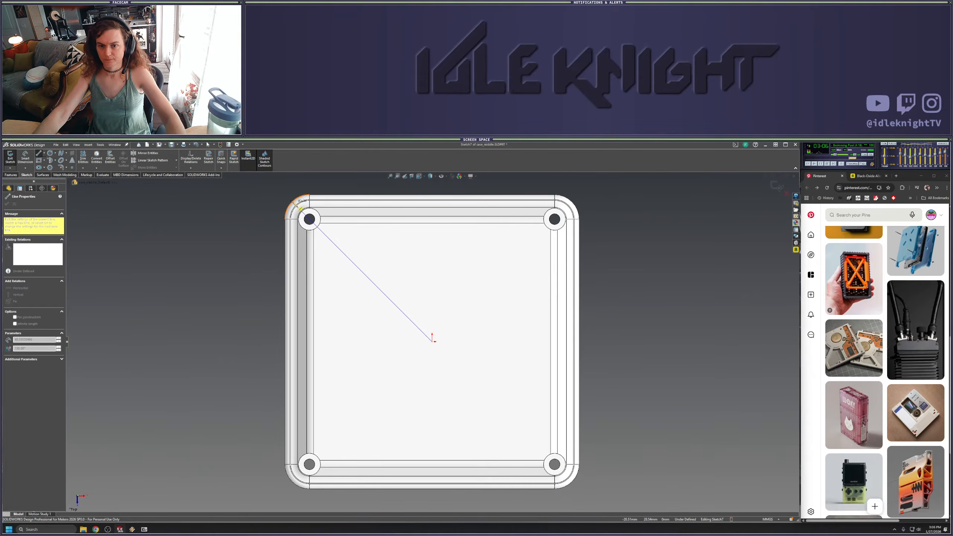
click(292, 202)
key(Escape)
click(360, 268)
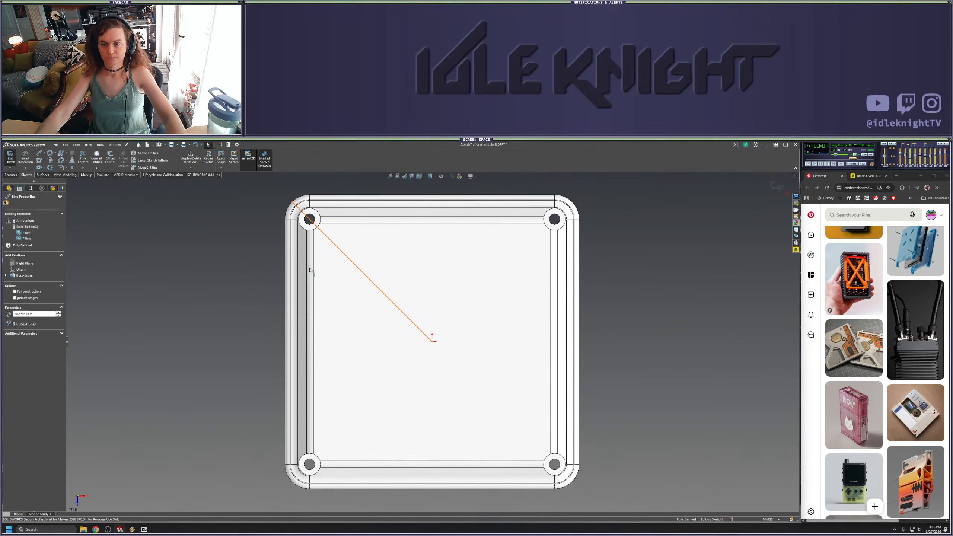
click(25, 292)
key(Escape)
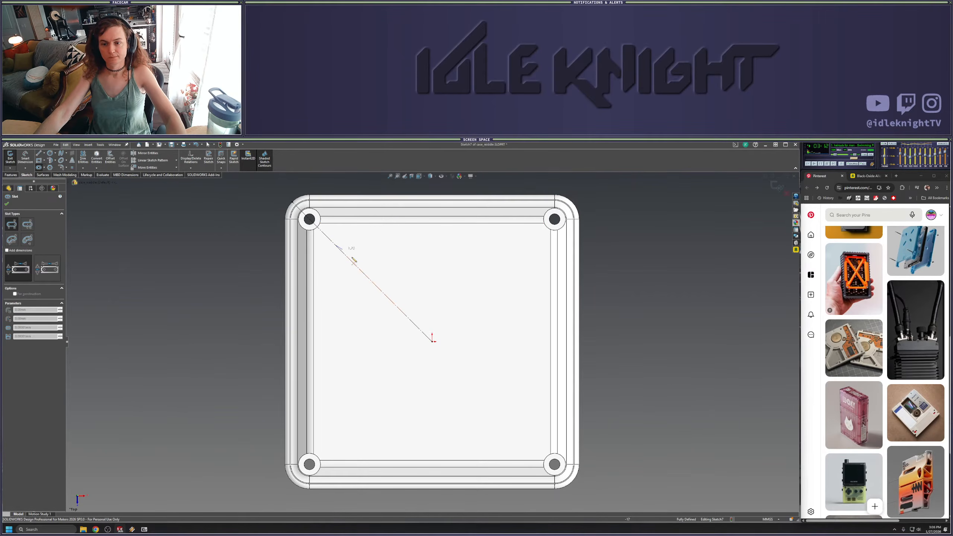
Sketch a straight slot along the diagonal construction line, between the upper-left screw recess and the origin
click(397, 307)
click(386, 314)
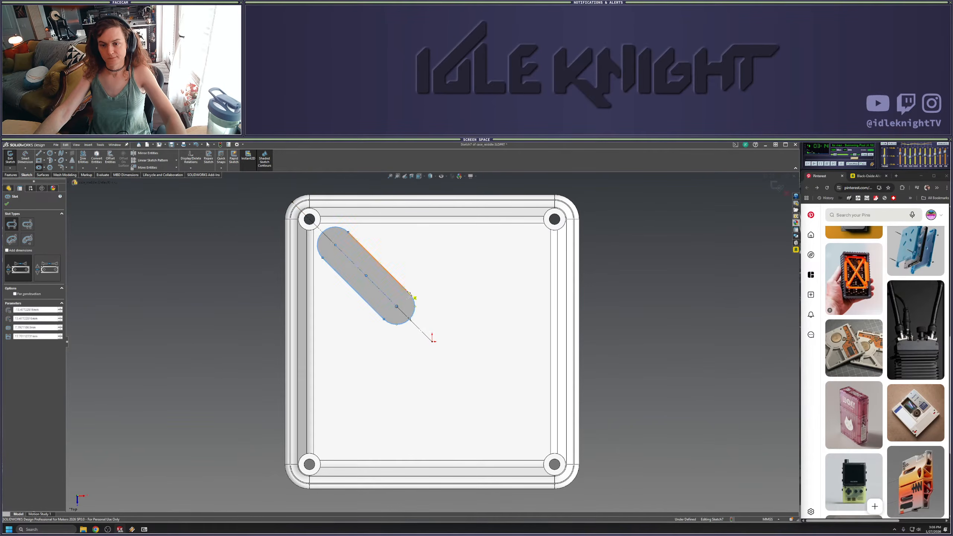
key(Escape)
Adjust both slot end points along the diagonal, shifting the upper end away from the screw recess and keeping the lower end short of the origin
drag(397, 307, 408, 318)
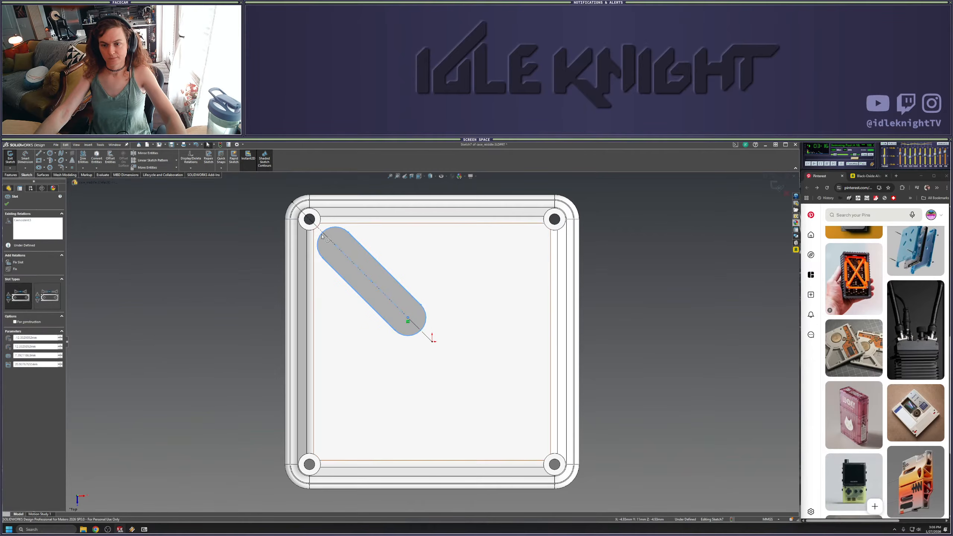
mouse_move(335, 244)
mouse_down()
mouse_move(354, 264)
mouse_move(344, 254)
mouse_up()
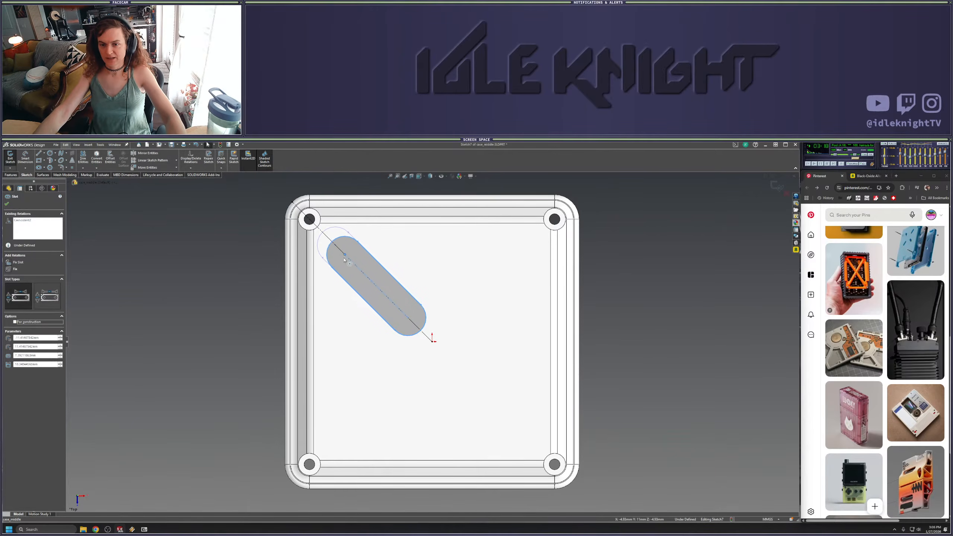
click(215, 273)
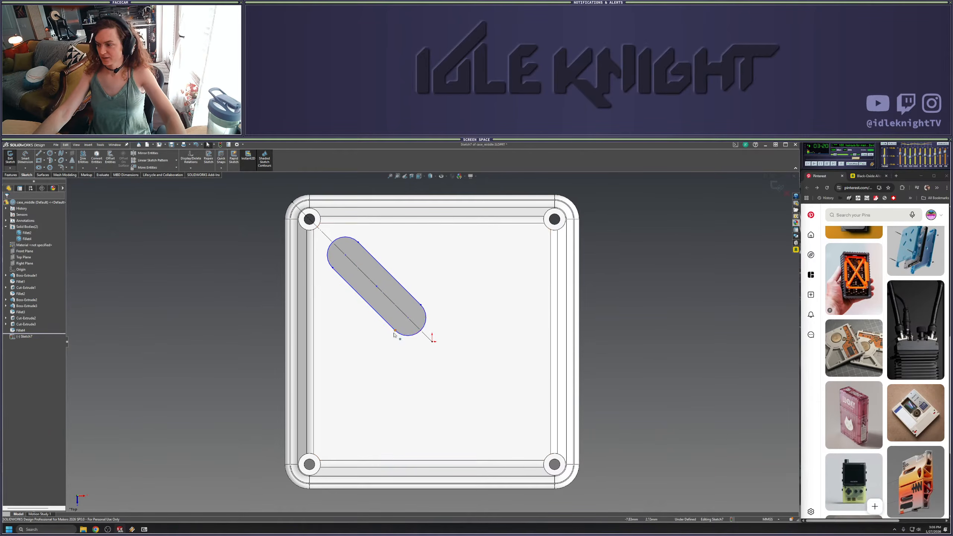
drag(414, 322, 395, 307)
click(154, 295)
click(672, 319)
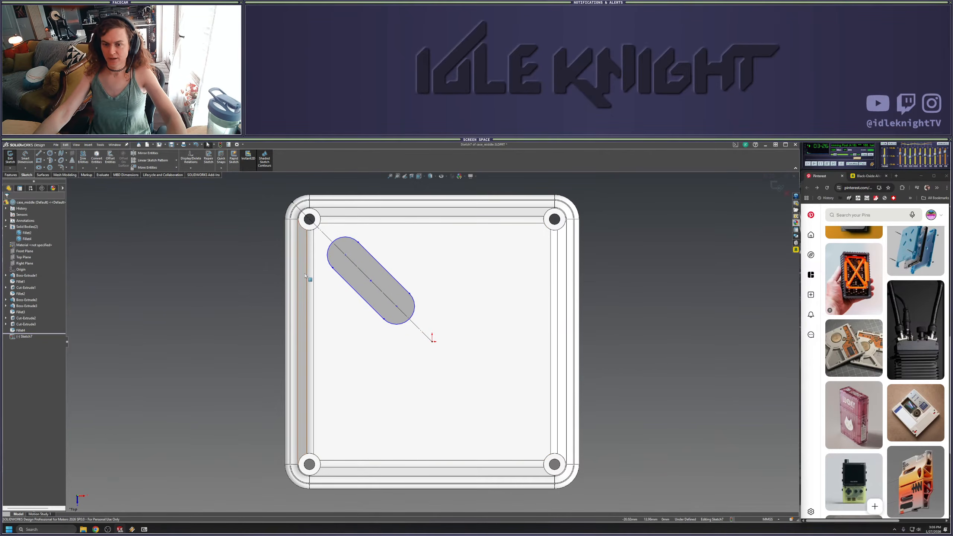
Dimension the upper-left slot's rounded end with a radius of 4 mm
click(26, 158)
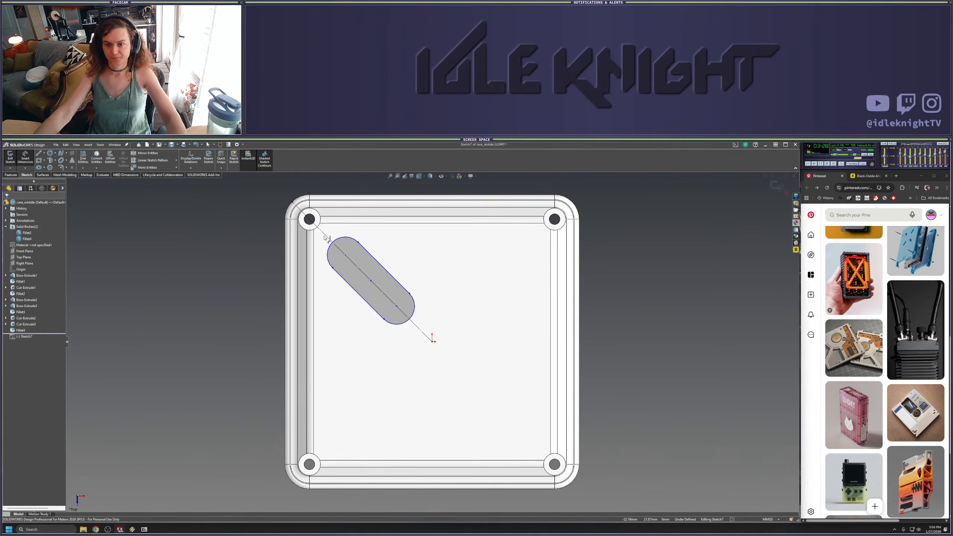
click(331, 251)
click(208, 249)
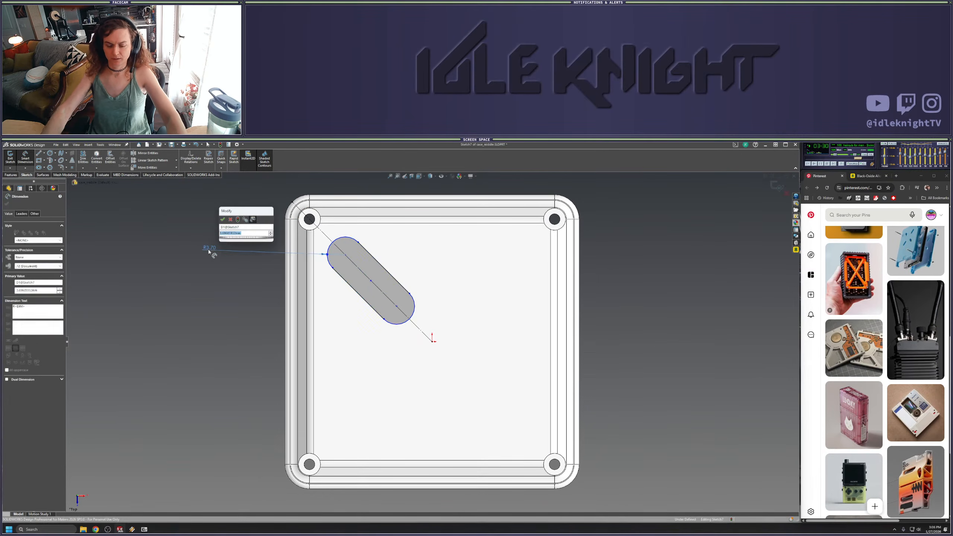
text(4)
key(Return)
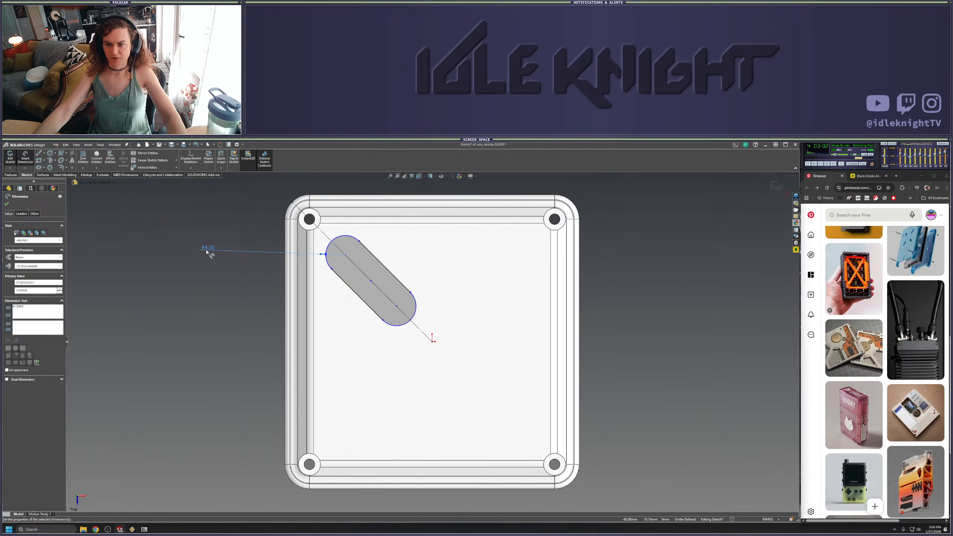
key(Escape)
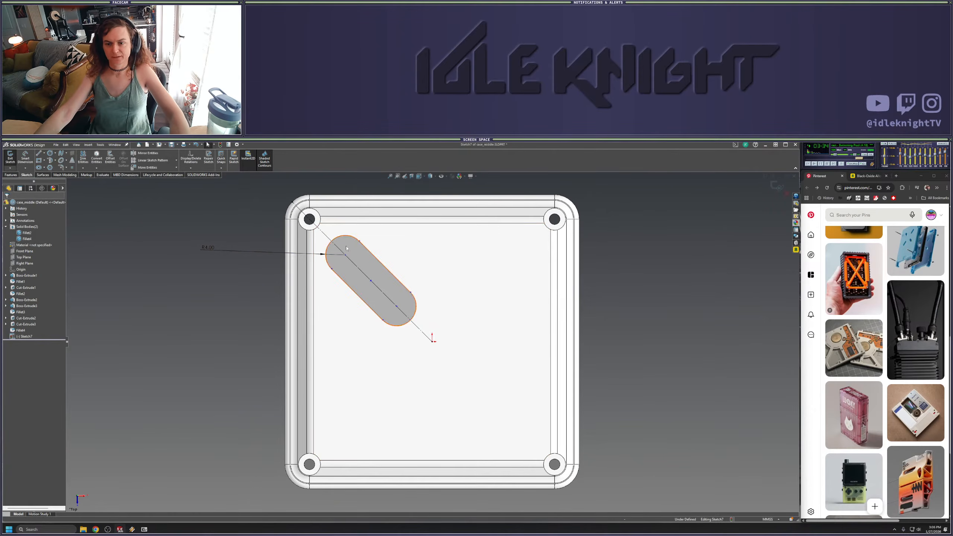
Repeat the slot in a circular sketch pattern of 4 equally spaced instances around the origin
drag(264, 219, 447, 336)
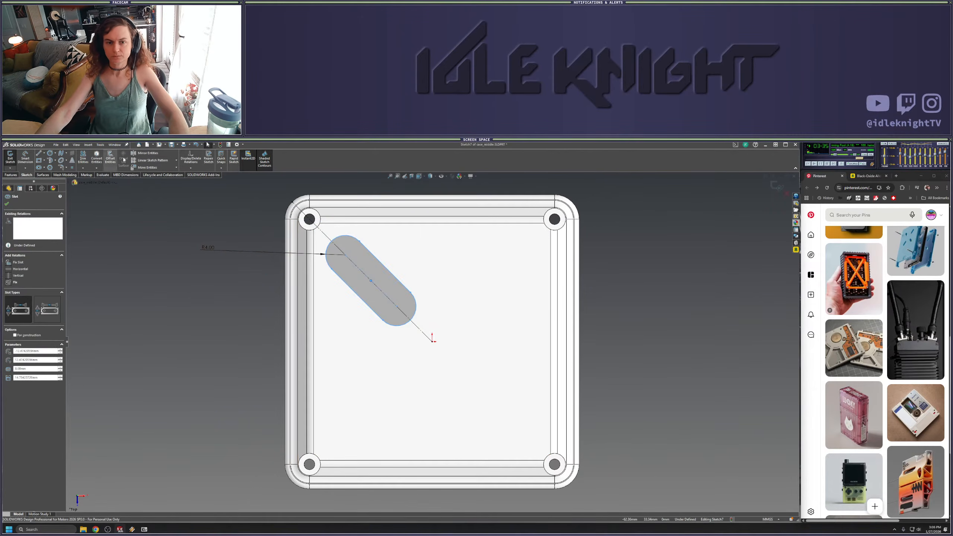
click(176, 161)
click(164, 174)
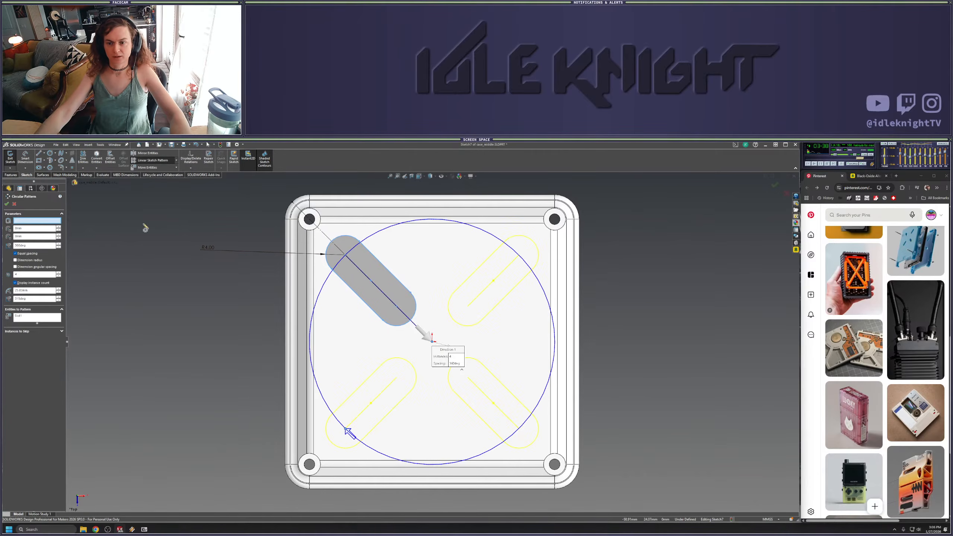
click(7, 205)
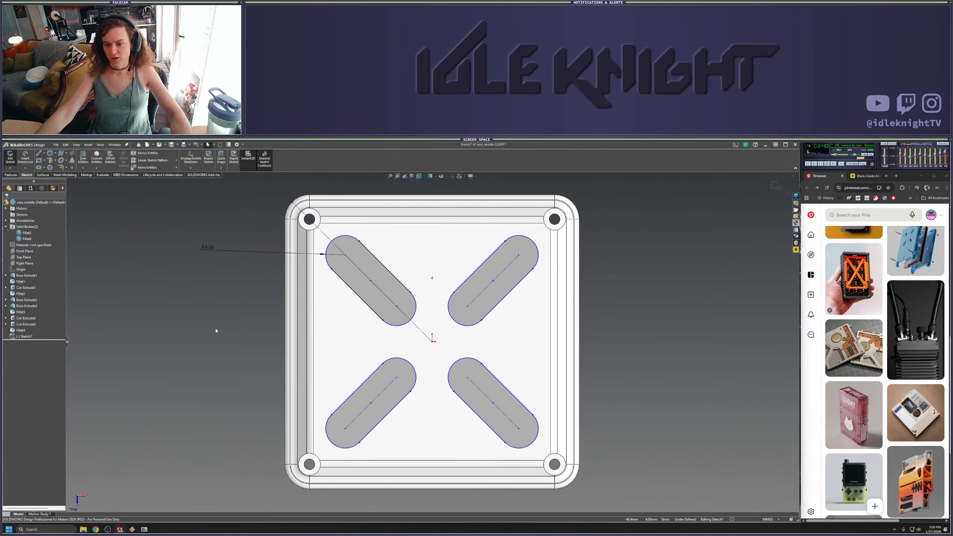
Extend the upper-left slot's inner end slightly along the diagonal toward the origin, and fine-tune its outer end near the screw recess
mouse_move(398, 308)
mouse_down()
mouse_move(432, 333)
mouse_move(401, 312)
mouse_up()
click(503, 311)
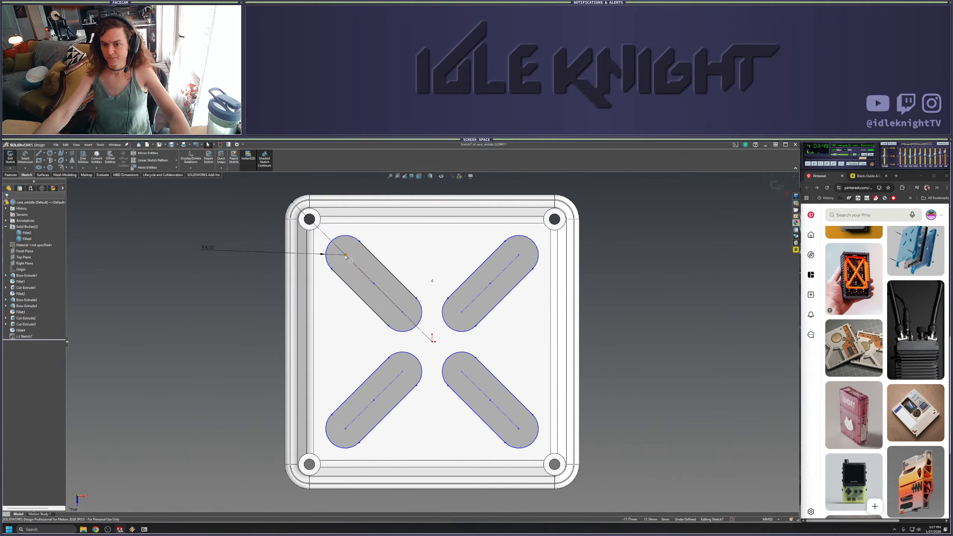
drag(345, 255, 346, 256)
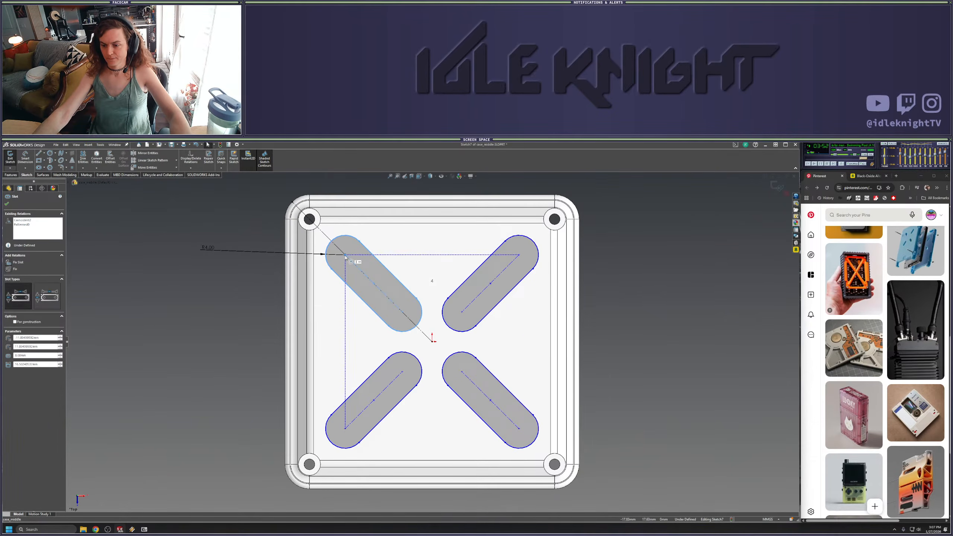
click(616, 336)
Cut-extrude the four slots into the cover's top face as a Blind cut 2 mm deep with draft turned on
click(11, 174)
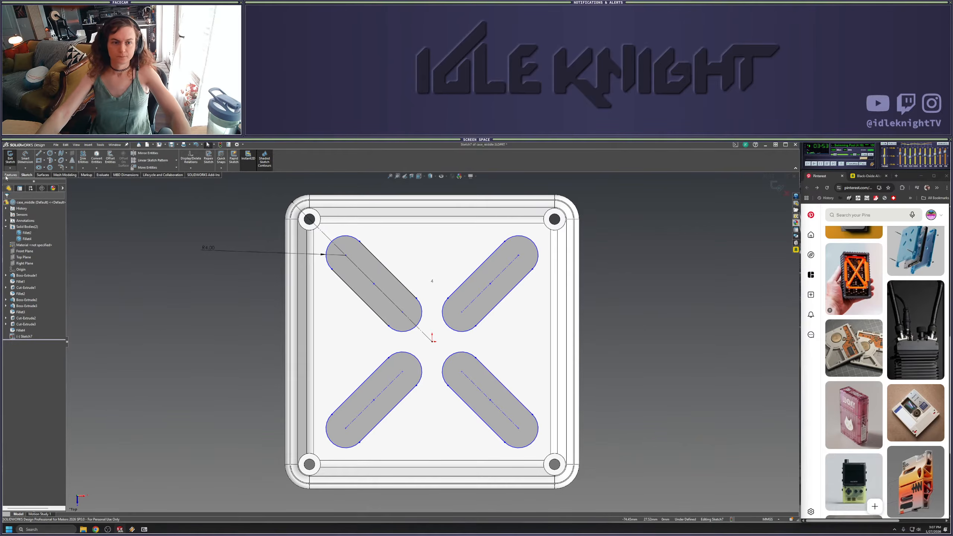
click(85, 158)
middle_drag(198, 362, 216, 191)
click(26, 237)
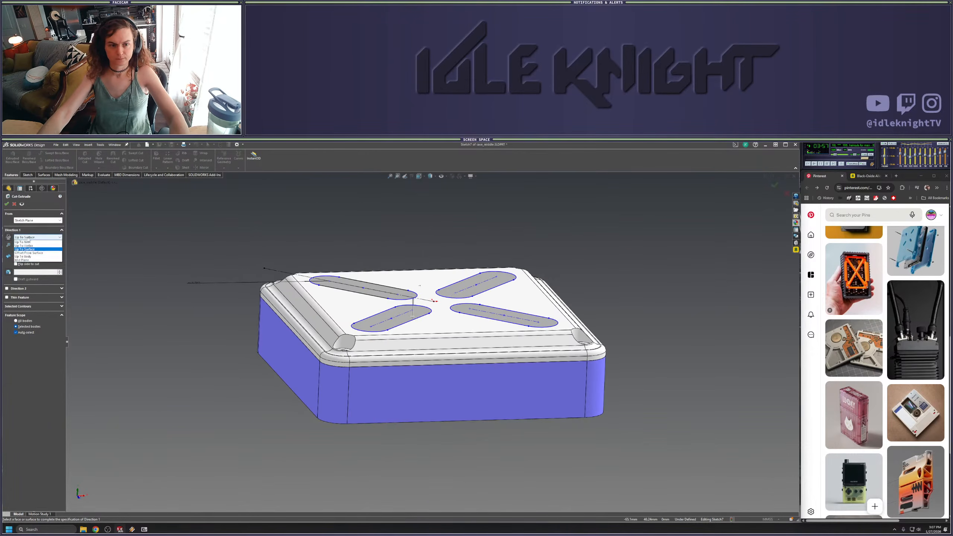
click(26, 238)
click(26, 237)
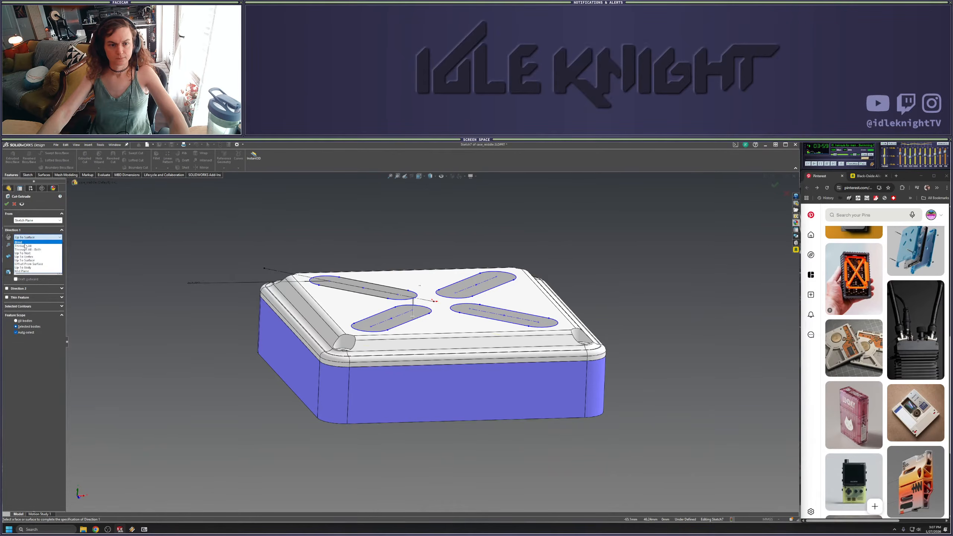
click(25, 243)
middle_drag(116, 292, 85, 258)
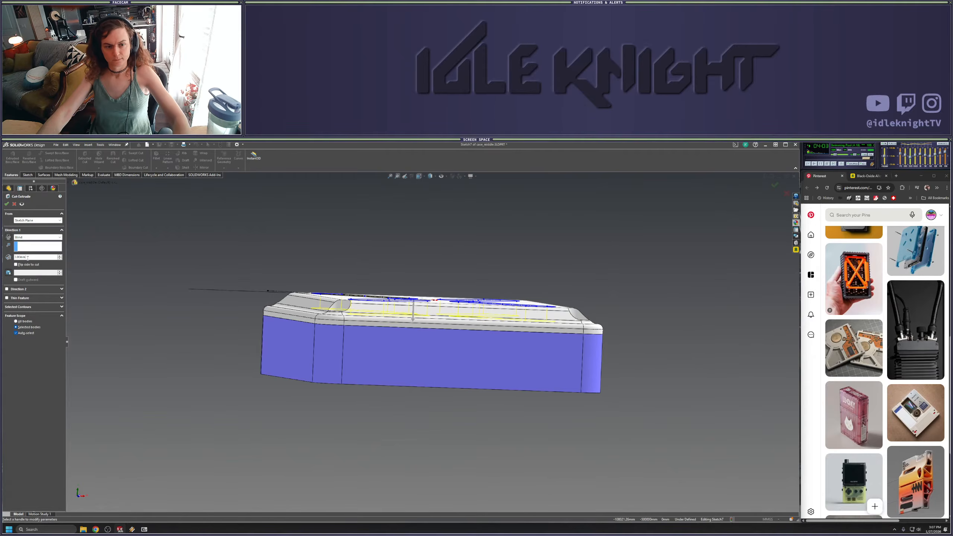
text(2)
key(Return)
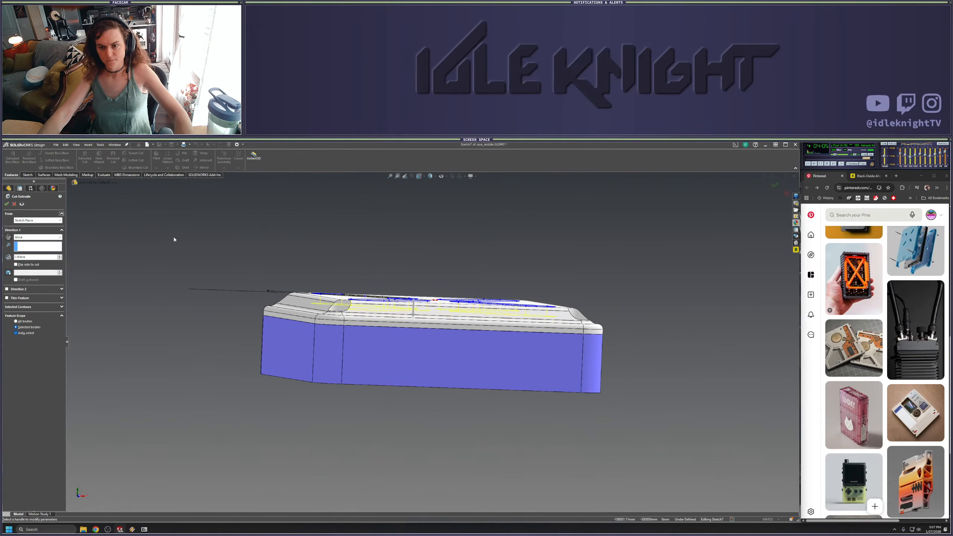
middle_drag(174, 236, 168, 296)
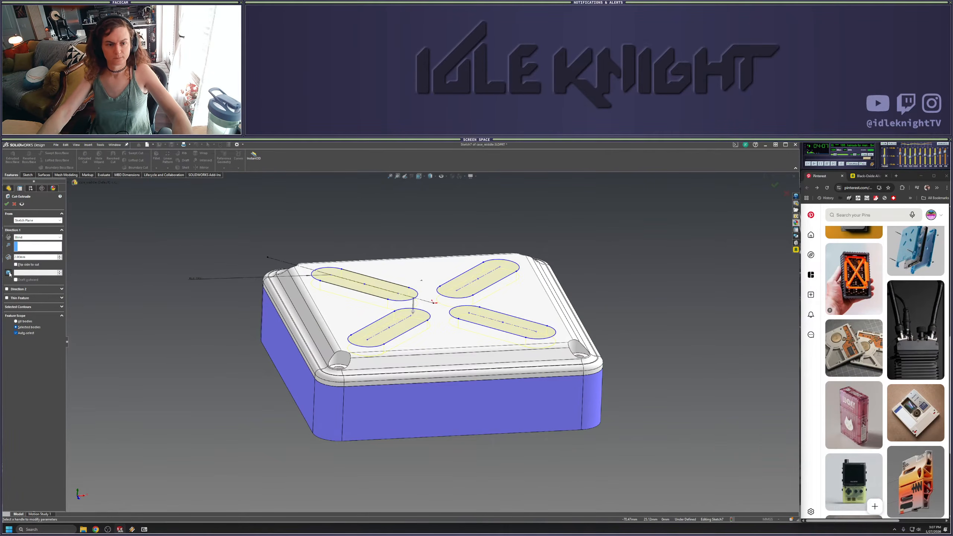
middle_drag(75, 286, 142, 332)
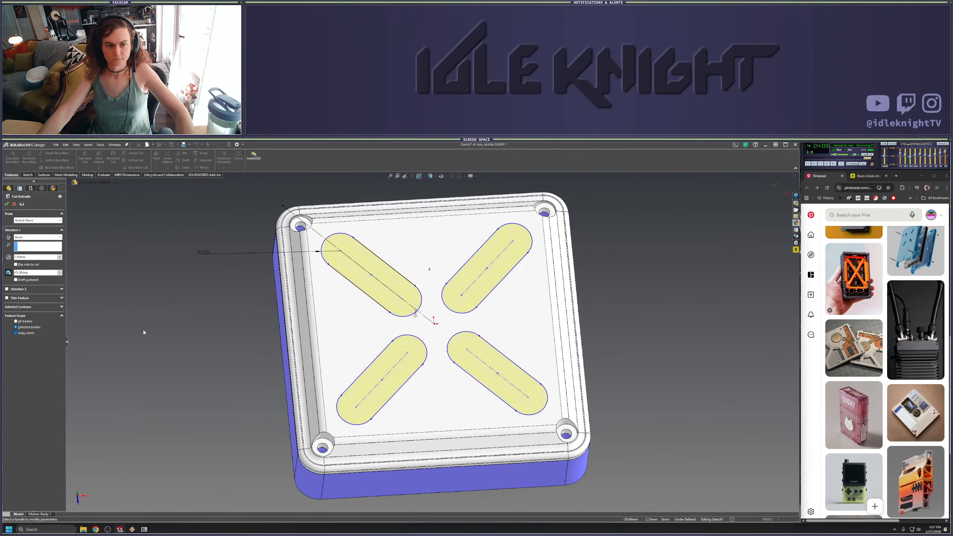
key(Return)
Try a 2 mm fillet on the side-wall faces of the four slot pockets
scroll(572, 319, up, 5)
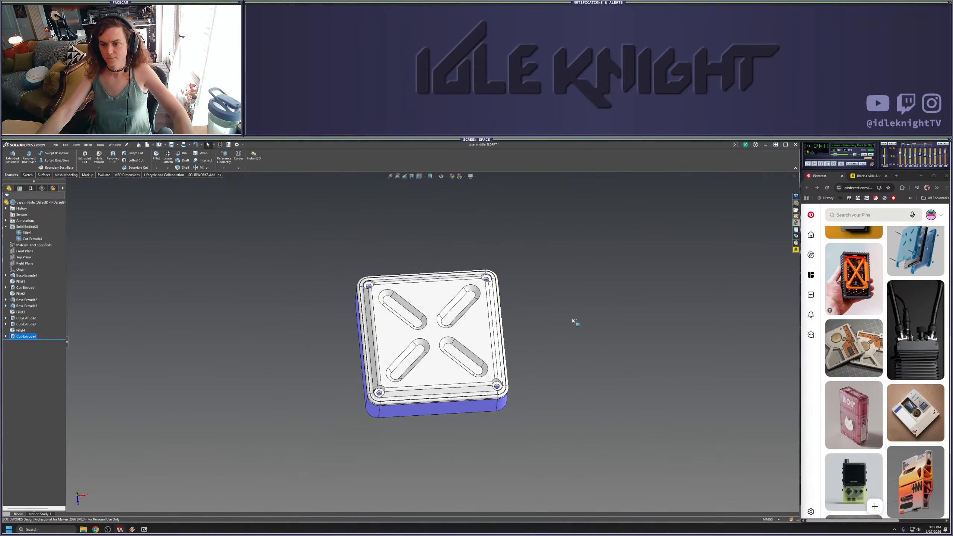
middle_drag(572, 319, 427, 222)
scroll(489, 355, down, 4)
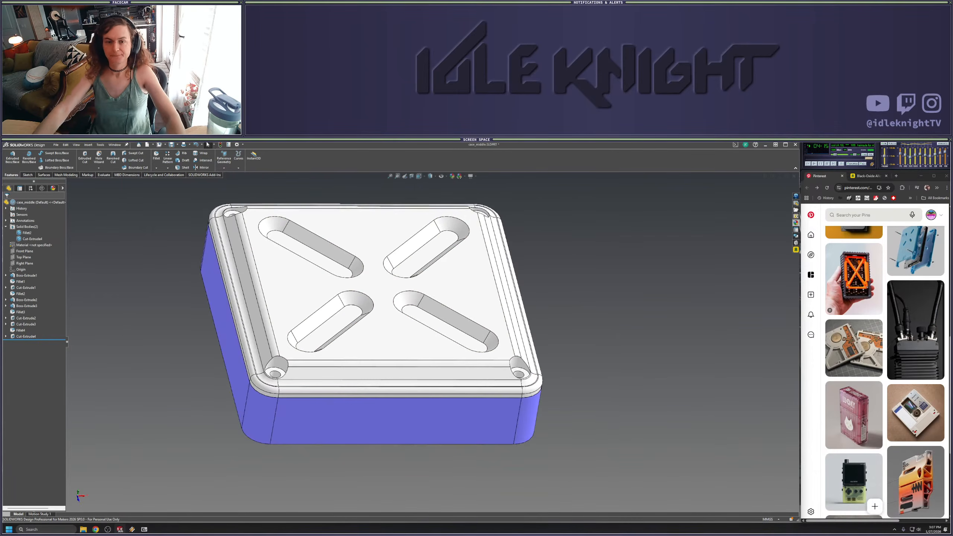
click(155, 160)
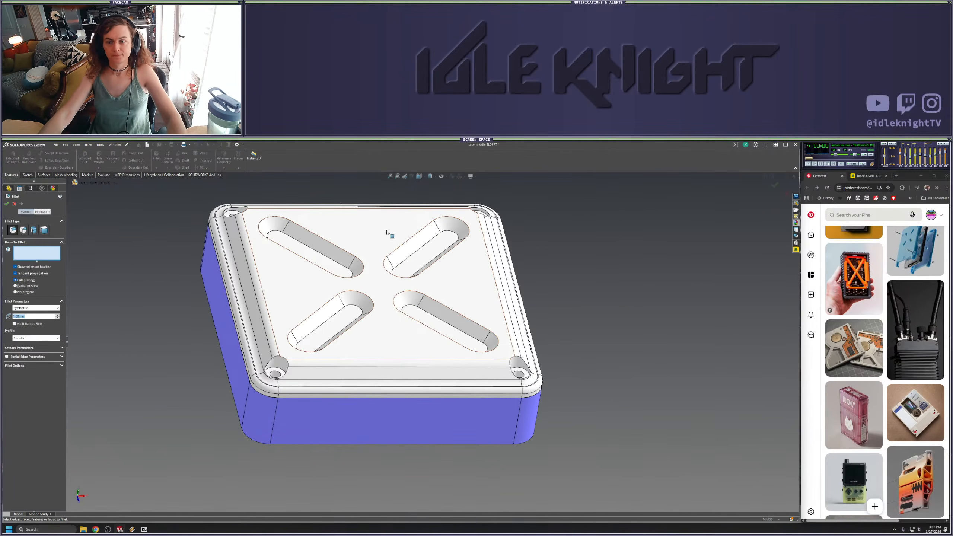
click(407, 250)
click(319, 248)
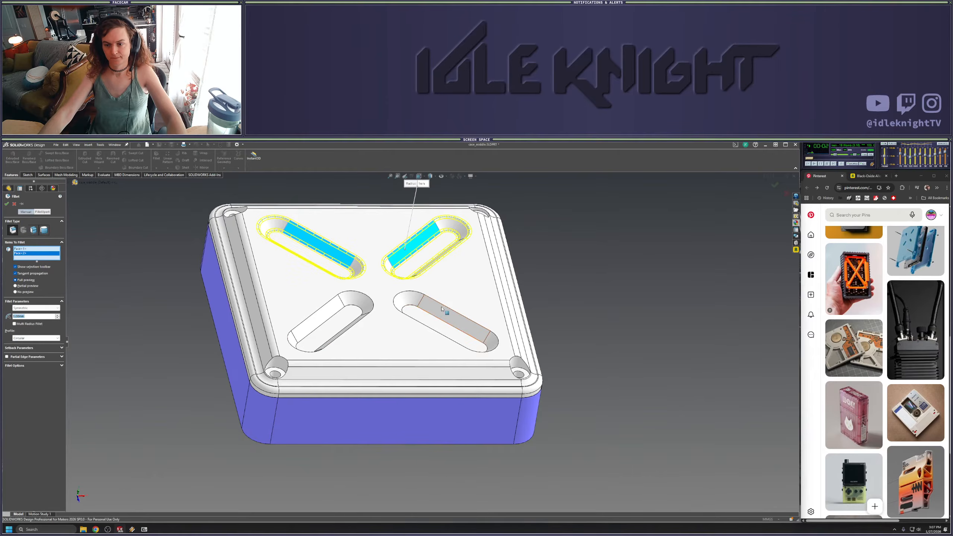
click(445, 312)
click(317, 319)
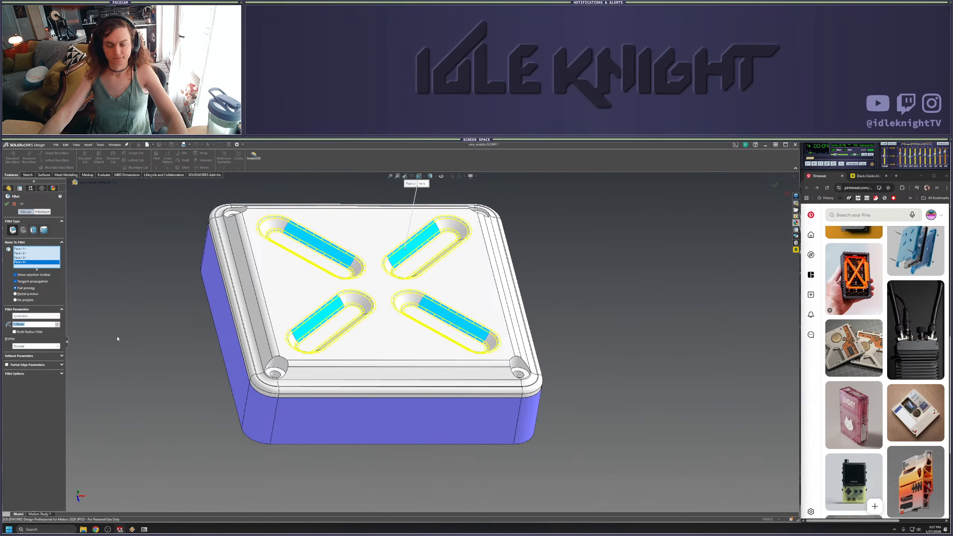
text(2)
key(Return)
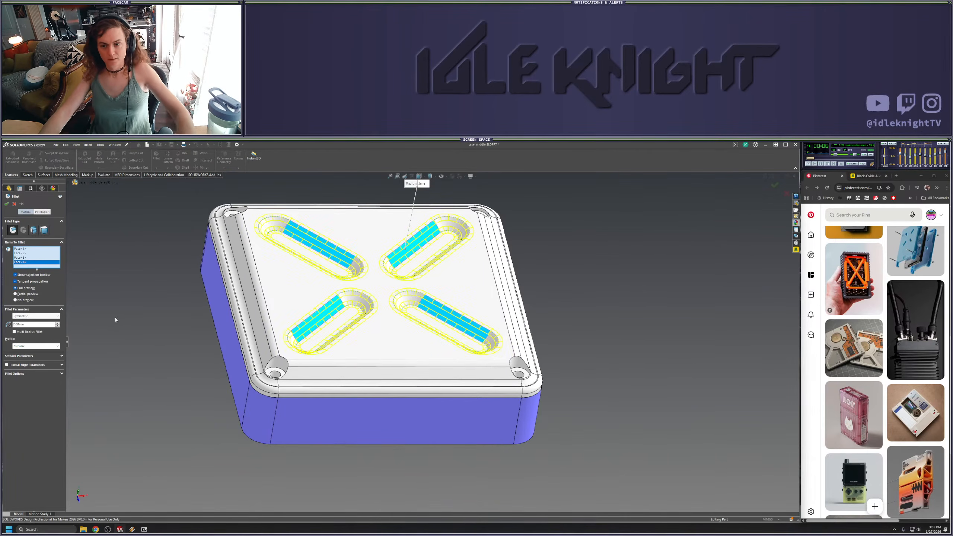
middle_drag(543, 255, 503, 317)
key(Return)
Inspect the filleted slot pockets and undo the fillet on their side walls
scroll(554, 329, up, 3)
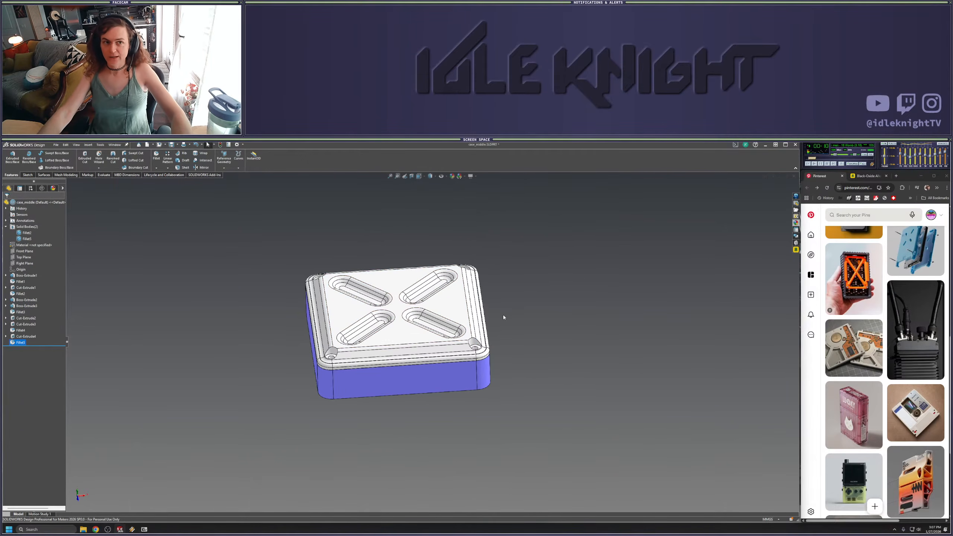
scroll(429, 333, down, 3)
middle_drag(337, 336, 330, 364)
key(ctrl+z)
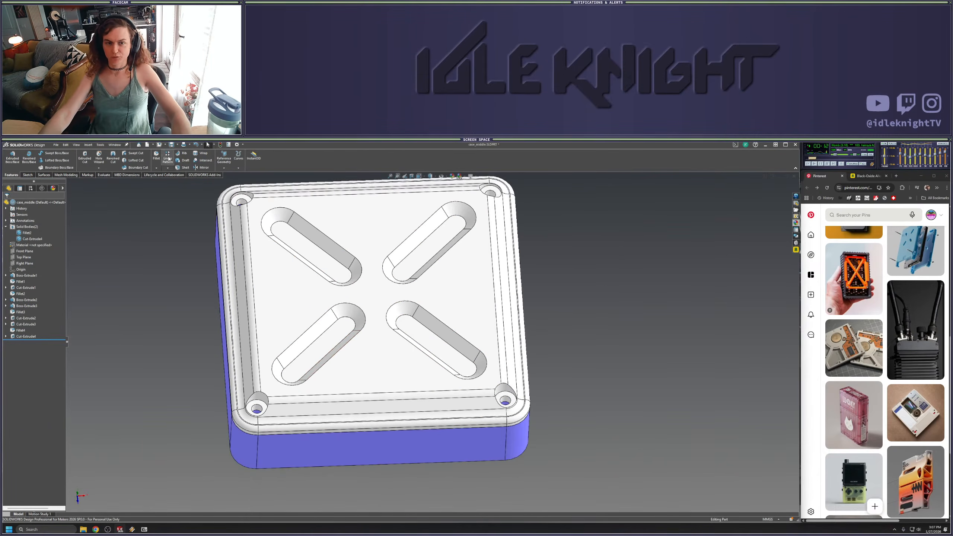
Fillet the edges around the floor faces of all four slot pockets
key(Return)
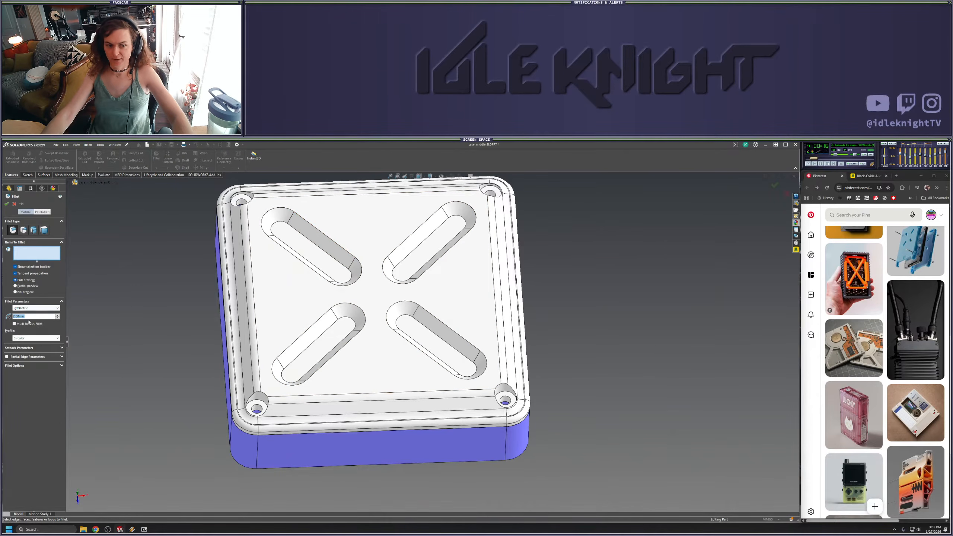
click(335, 269)
click(421, 263)
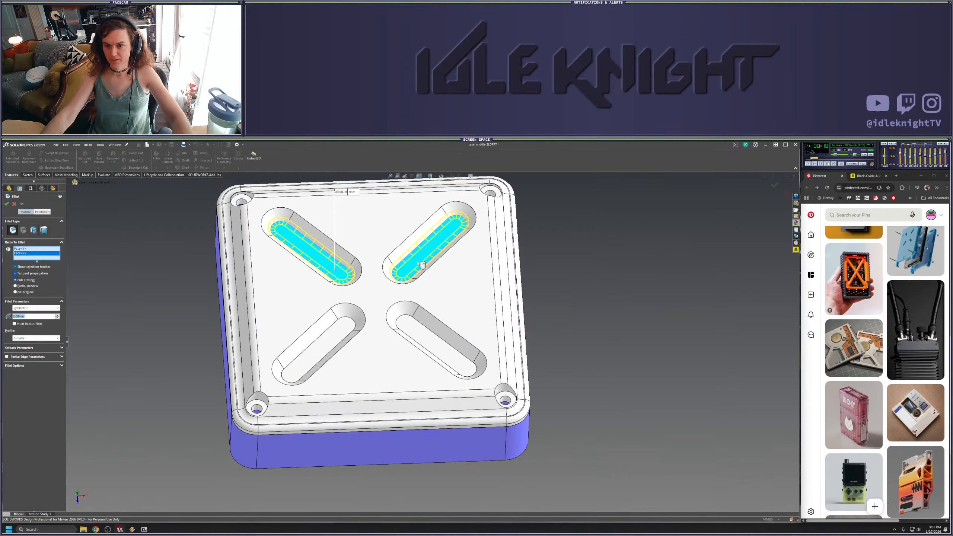
click(433, 342)
click(318, 351)
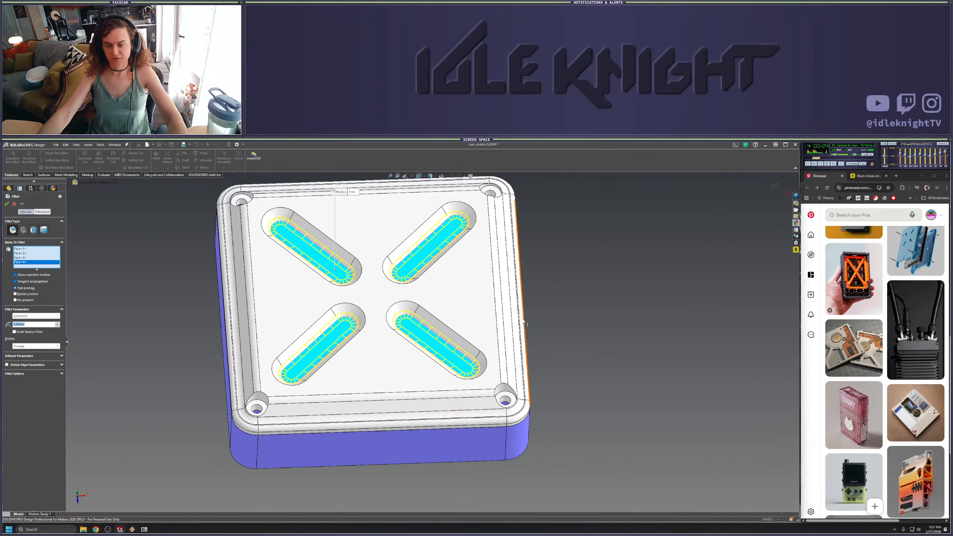
middle_drag(550, 324, 559, 286)
scroll(367, 297, up, 2)
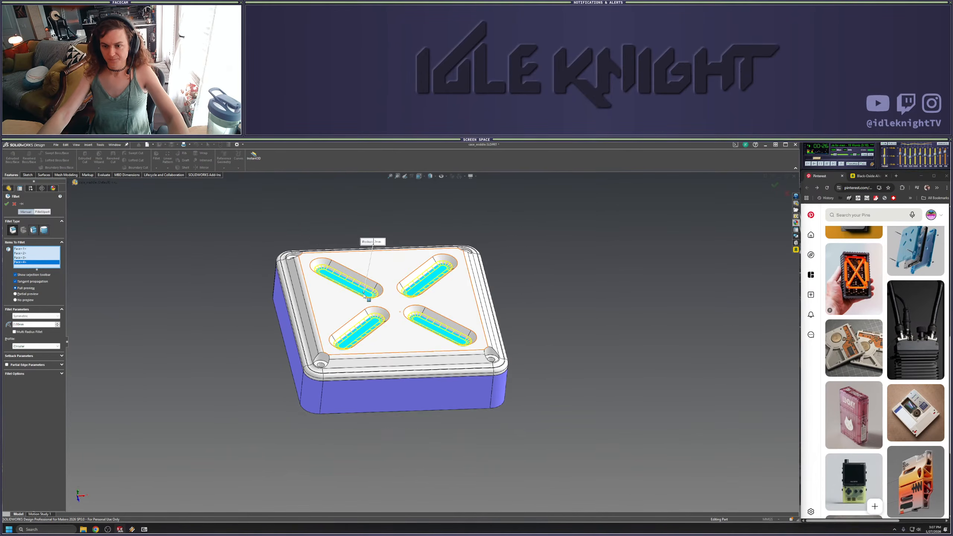
middle_drag(401, 288, 401, 326)
key(Return)
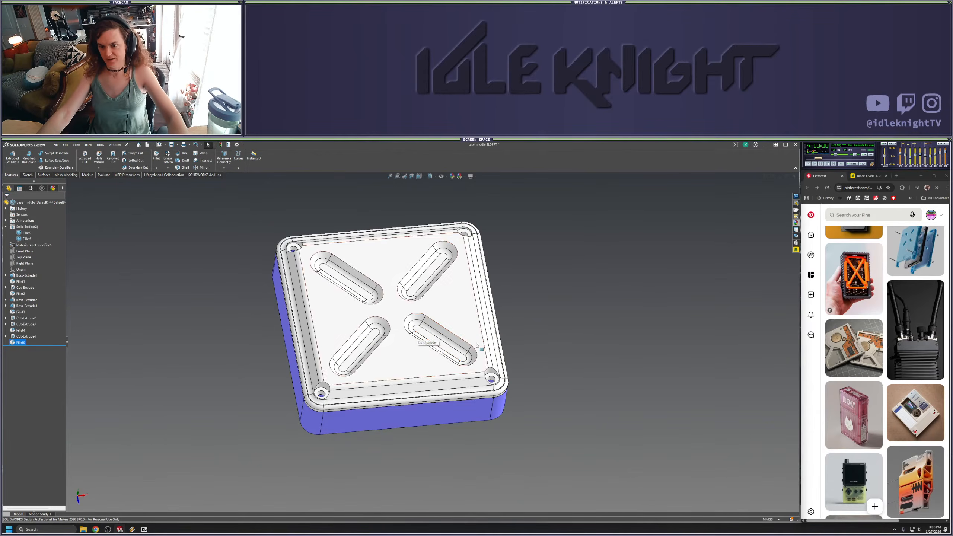
Fillet the rim edges of the four slot pockets by selecting a wall face in each pocket
middle_drag(477, 346, 527, 239)
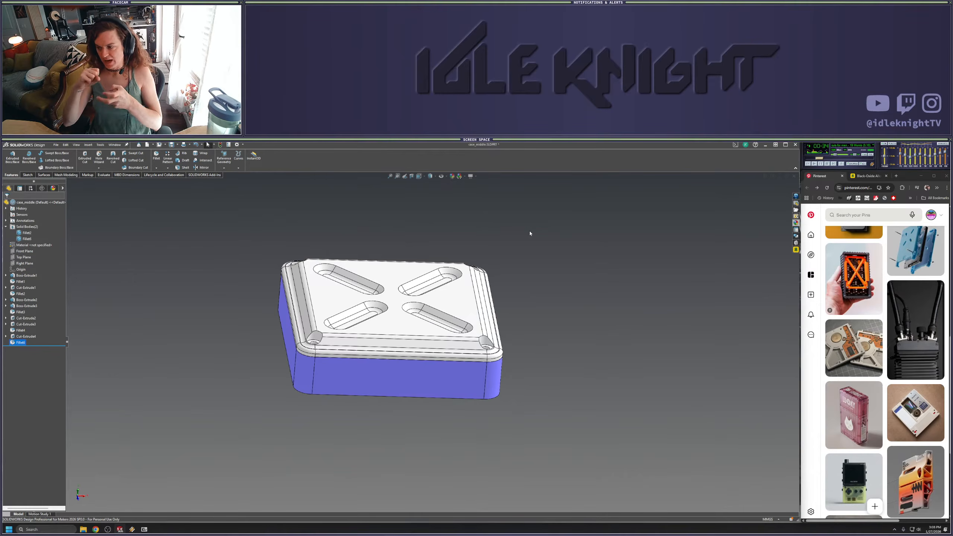
middle_drag(528, 265, 535, 331)
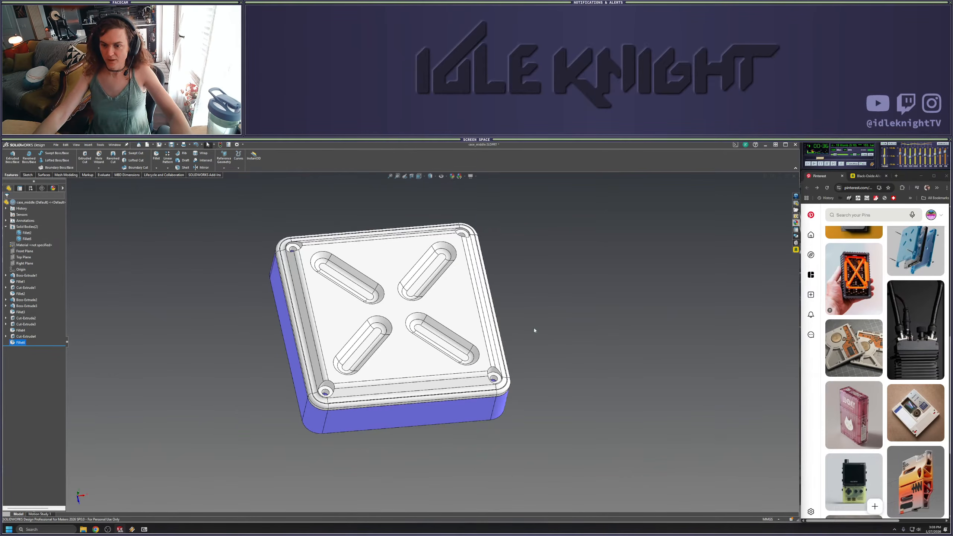
middle_drag(394, 325, 360, 295)
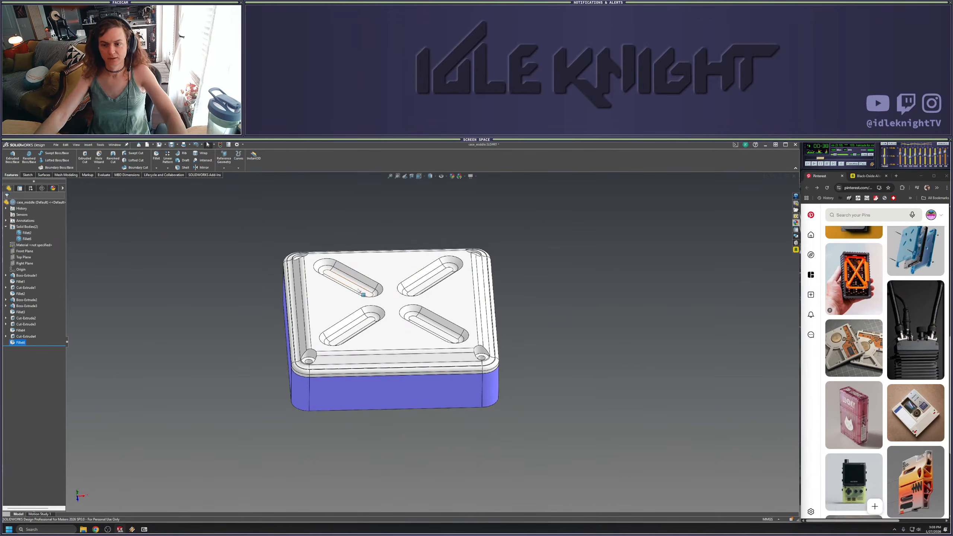
scroll(360, 295, down, 1)
scroll(383, 302, up, 1)
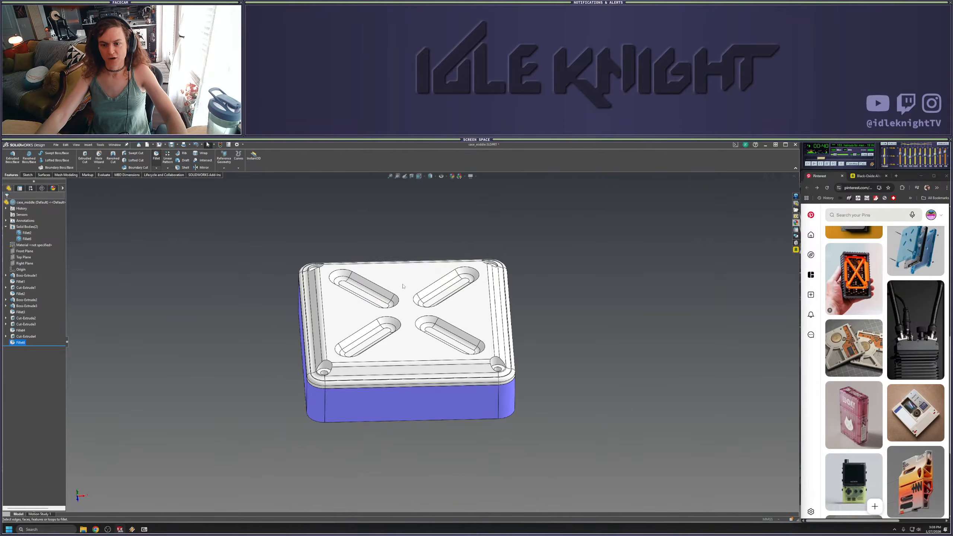
scroll(399, 329, down, 1)
click(398, 328)
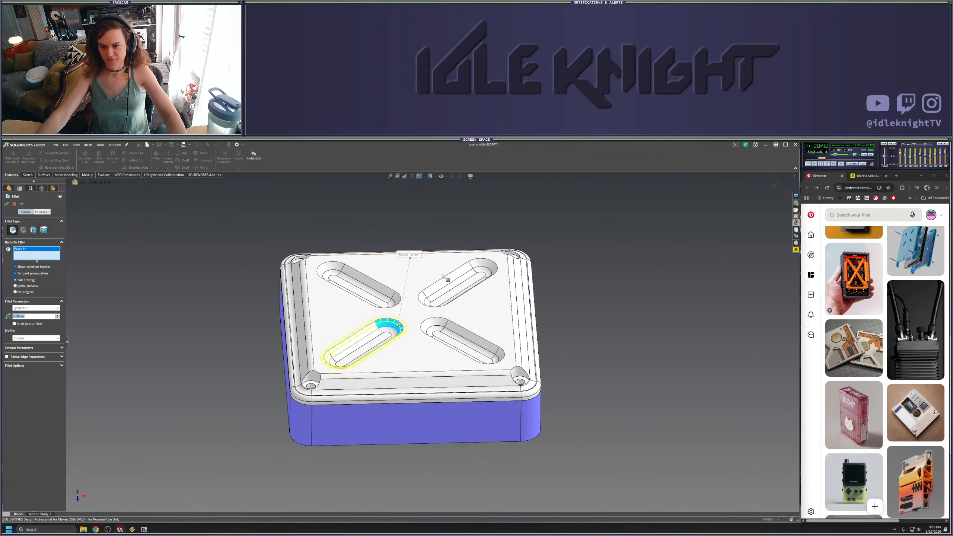
click(486, 265)
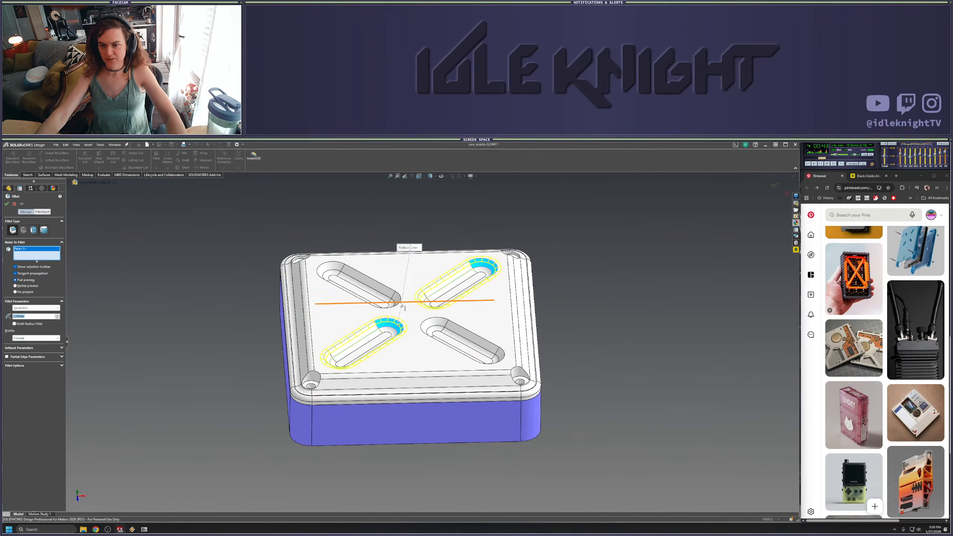
click(334, 270)
click(438, 330)
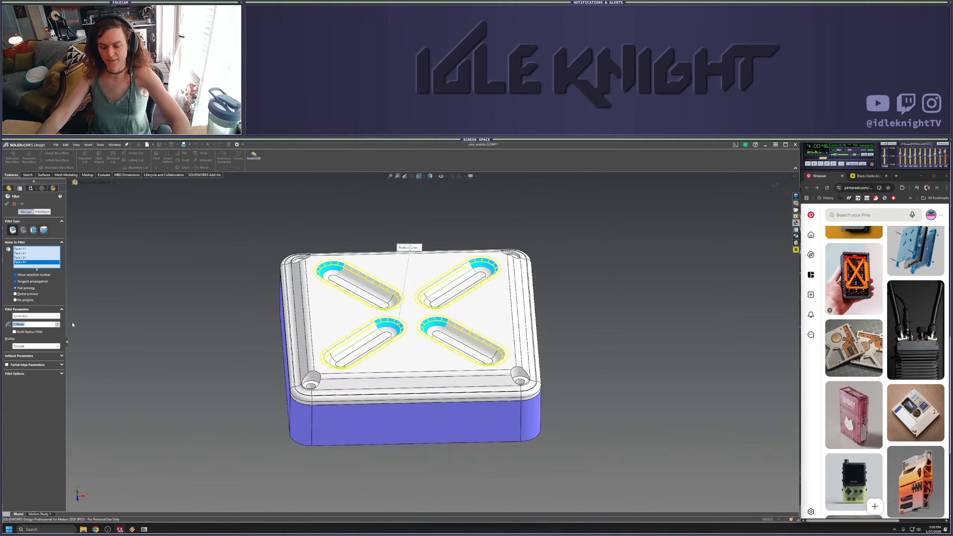
key(Return)
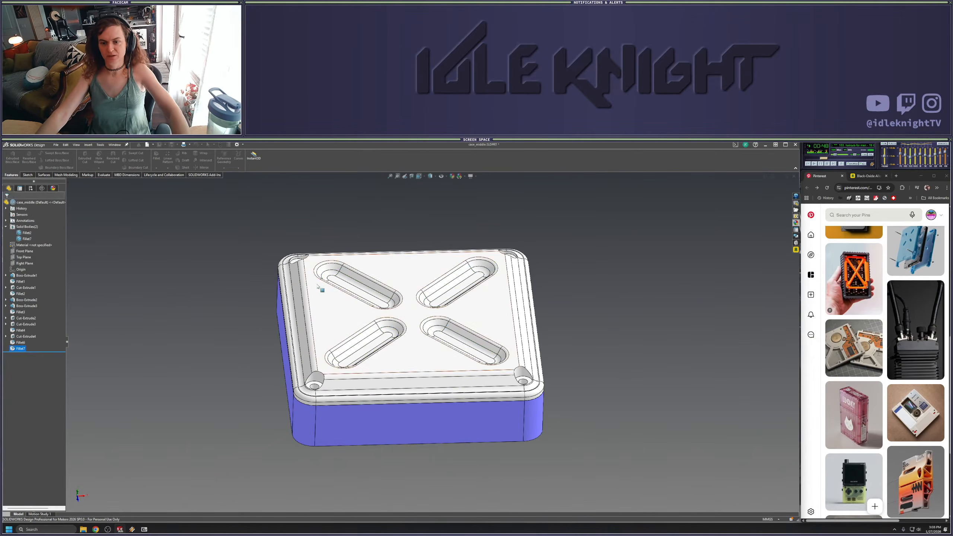
Try to shell the cover to a 2 mm wall thickness, removing its underside face
middle_drag(318, 286, 584, 279)
scroll(436, 361, down, 3)
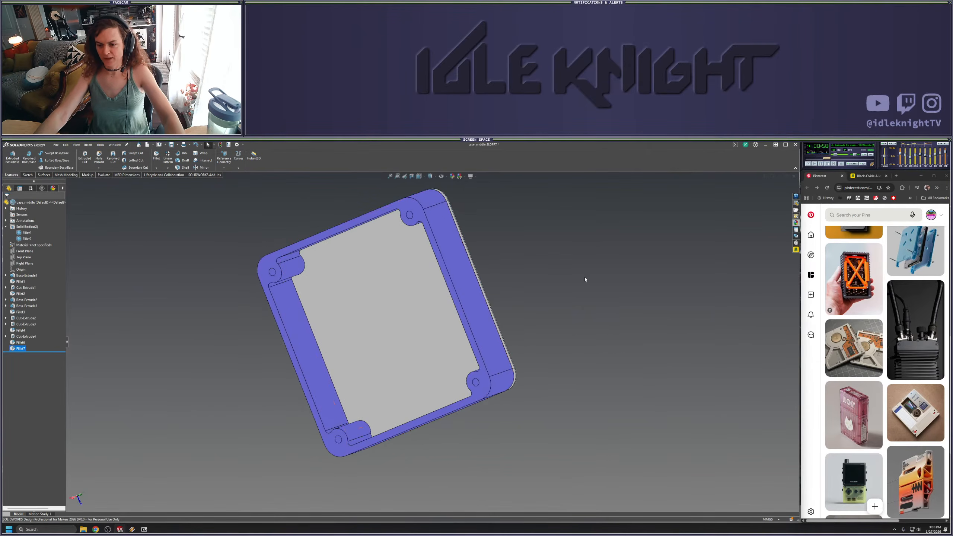
click(186, 167)
click(364, 307)
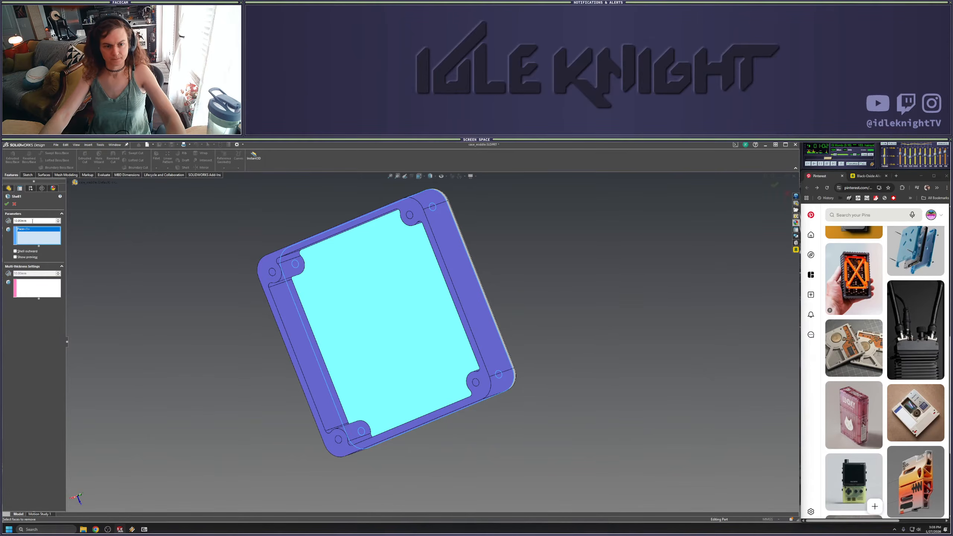
text(2)
key(Return)
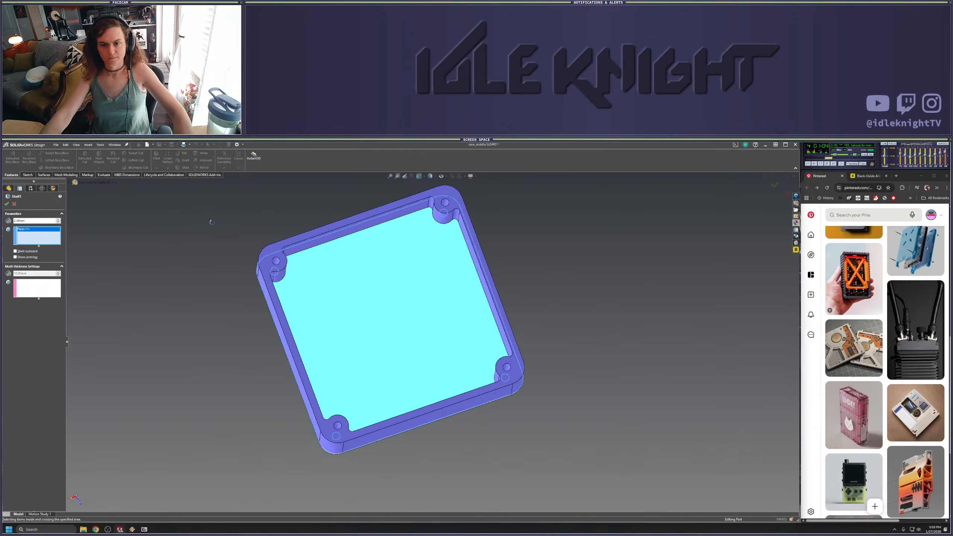
key(Return)
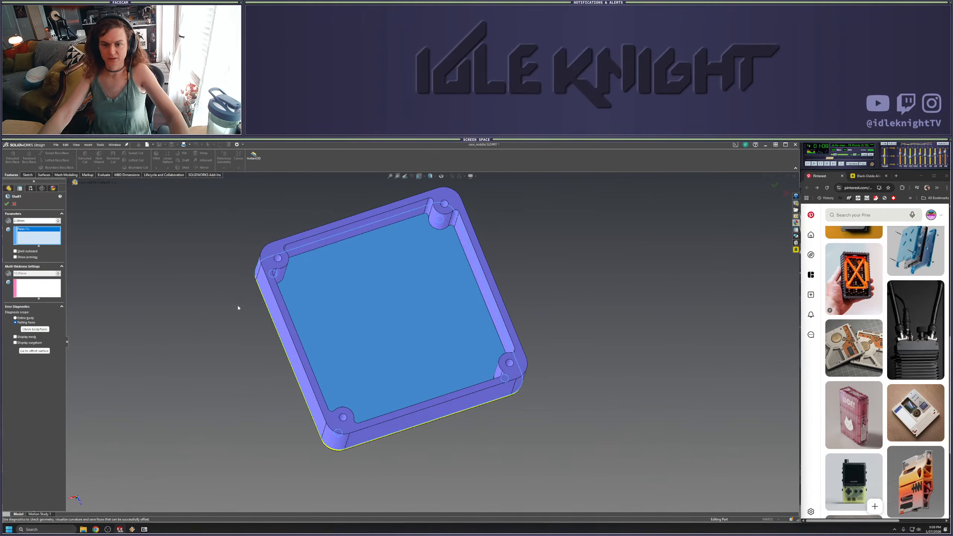
click(14, 203)
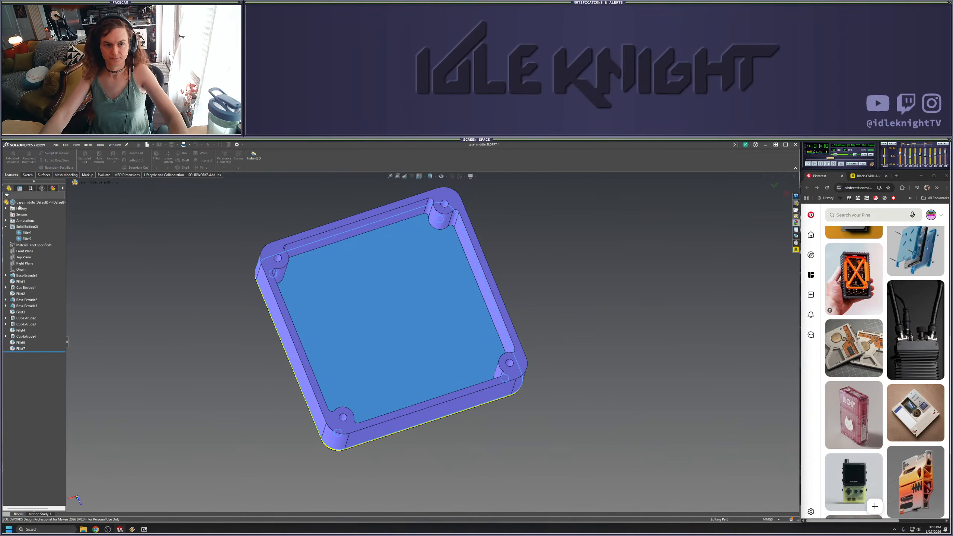
Roll the feature history back to just before Cut-Extrude2, ahead of the screw recesses and slot cuts
scroll(190, 282, up, 2)
middle_drag(191, 282, 387, 223)
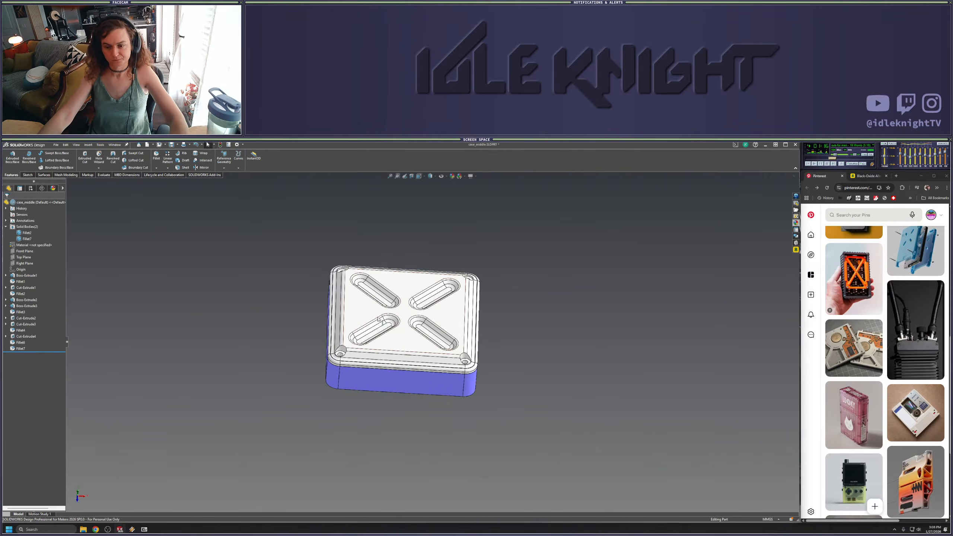
middle_drag(379, 319, 361, 364)
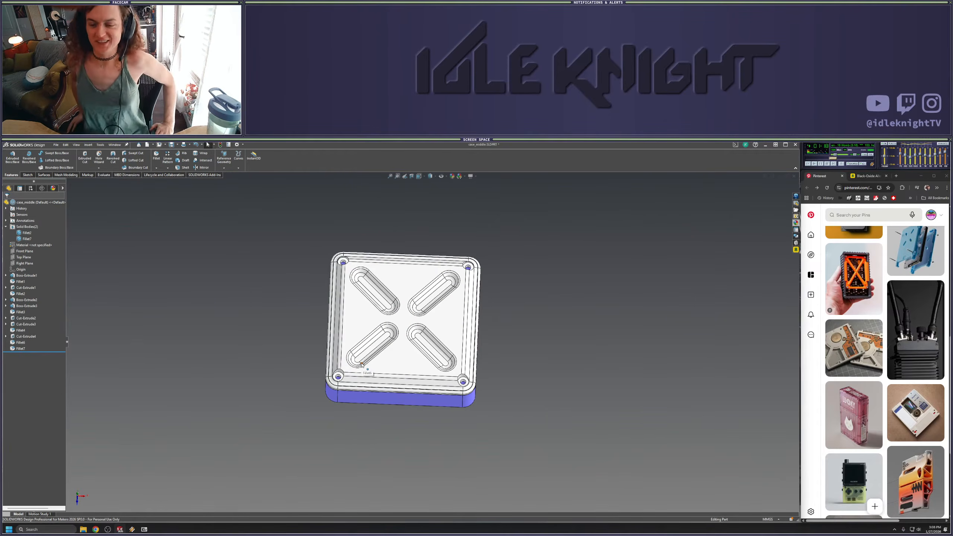
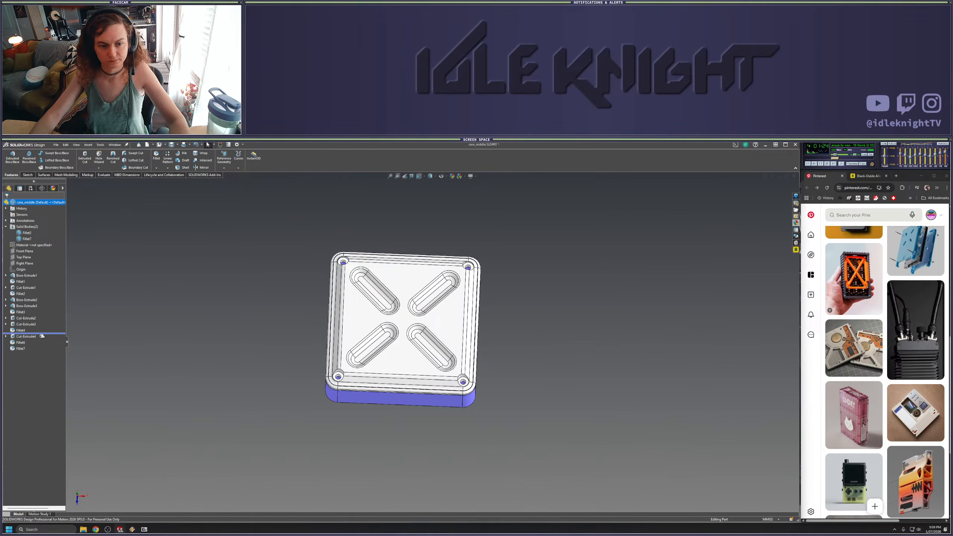
drag(43, 336, 42, 333)
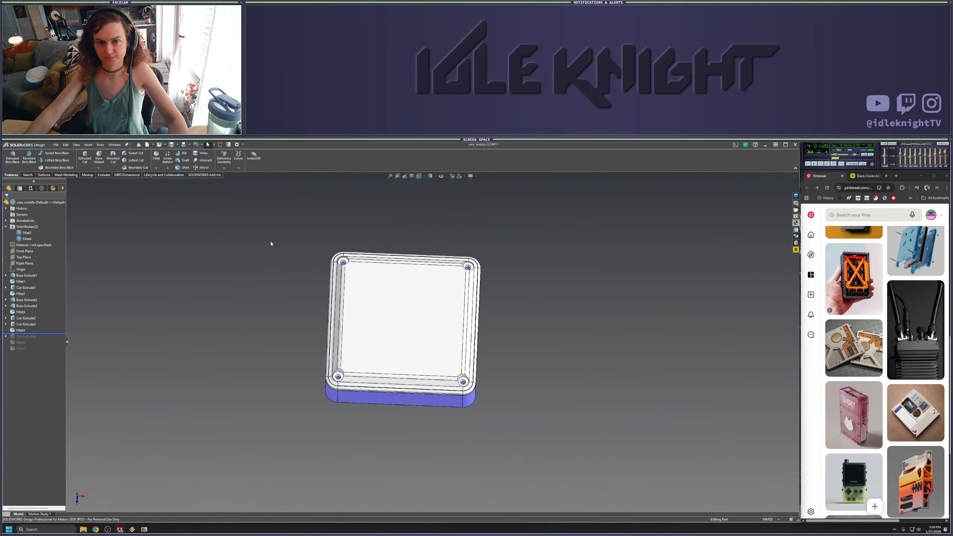
middle_drag(308, 301, 385, 373)
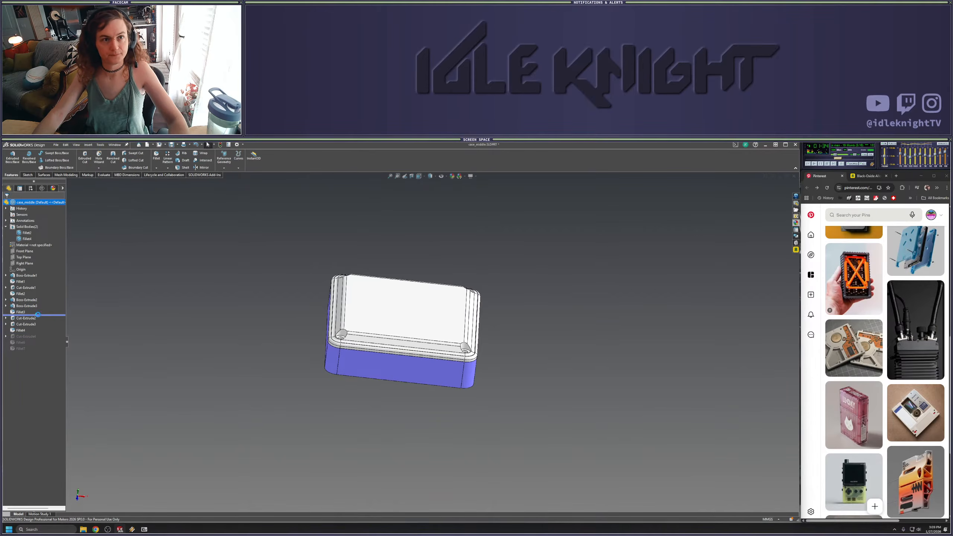
drag(38, 314, 40, 314)
Shell the plain cover to a 2 mm wall thickness, removing its underside face inside the frame
middle_drag(308, 322, 370, 151)
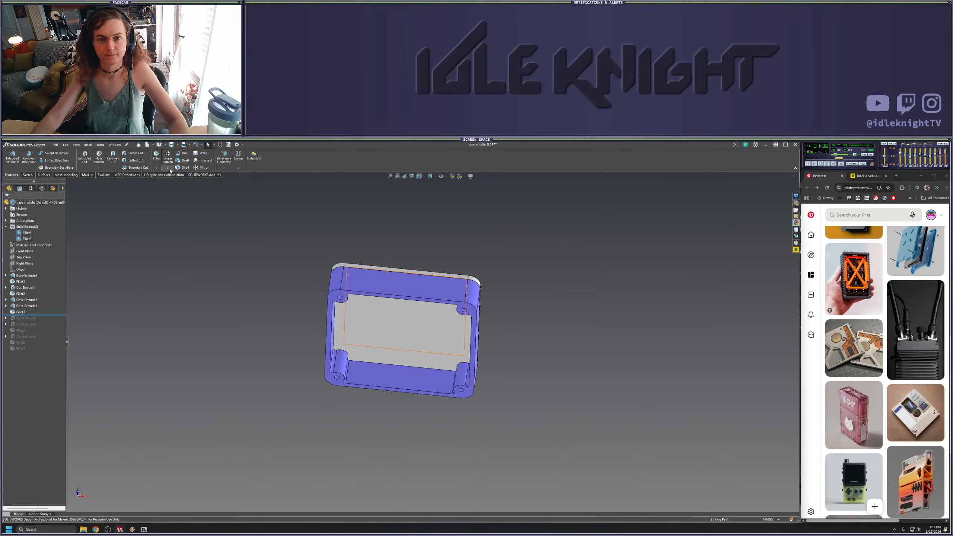
click(382, 319)
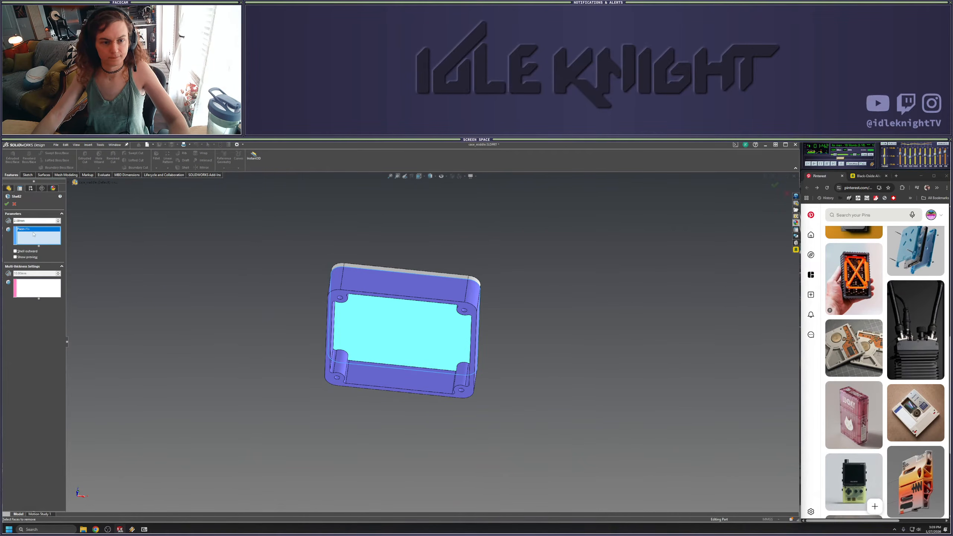
middle_drag(429, 250, 370, 260)
scroll(376, 366, down, 4)
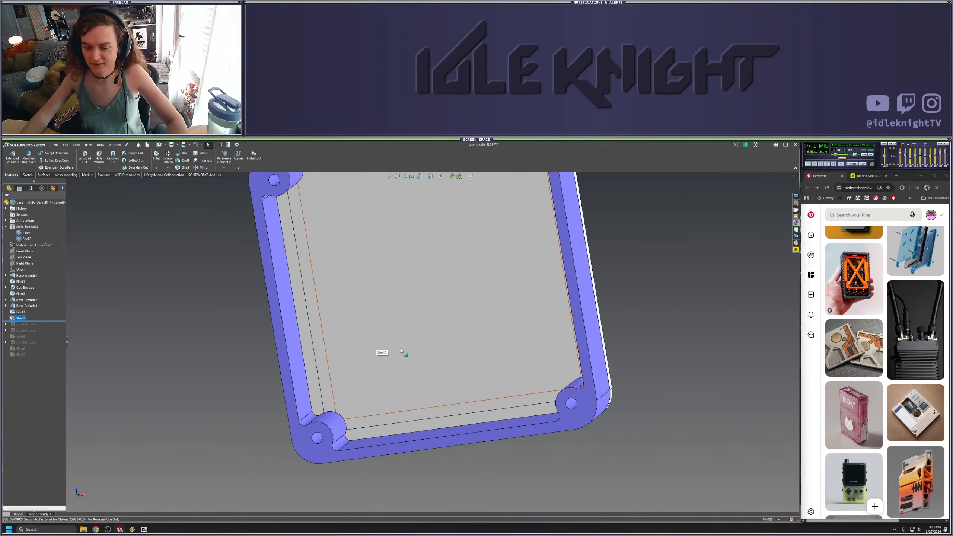
Examine the hollowed underside of the cover and the corner screw bosses of the frame
scroll(400, 351, up, 4)
middle_drag(420, 338, 554, 277)
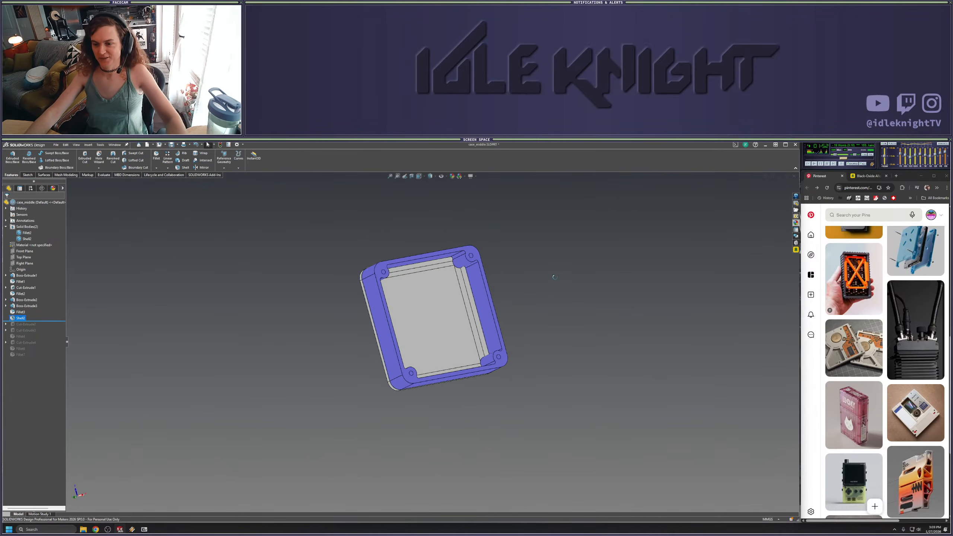
scroll(474, 277, down, 2)
middle_drag(472, 279, 409, 263)
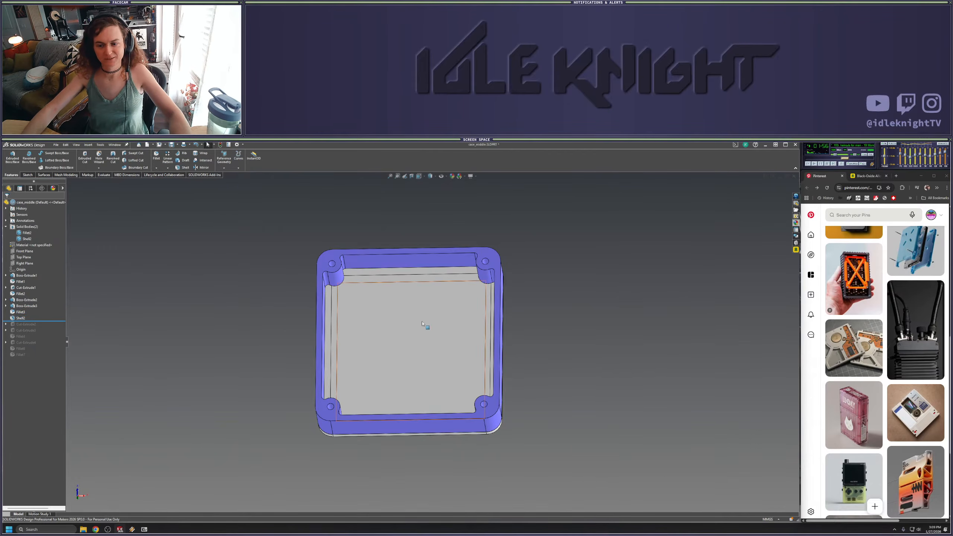
mouse_move(340, 279)
middle_down()
mouse_move(323, 282)
mouse_move(343, 284)
middle_up()
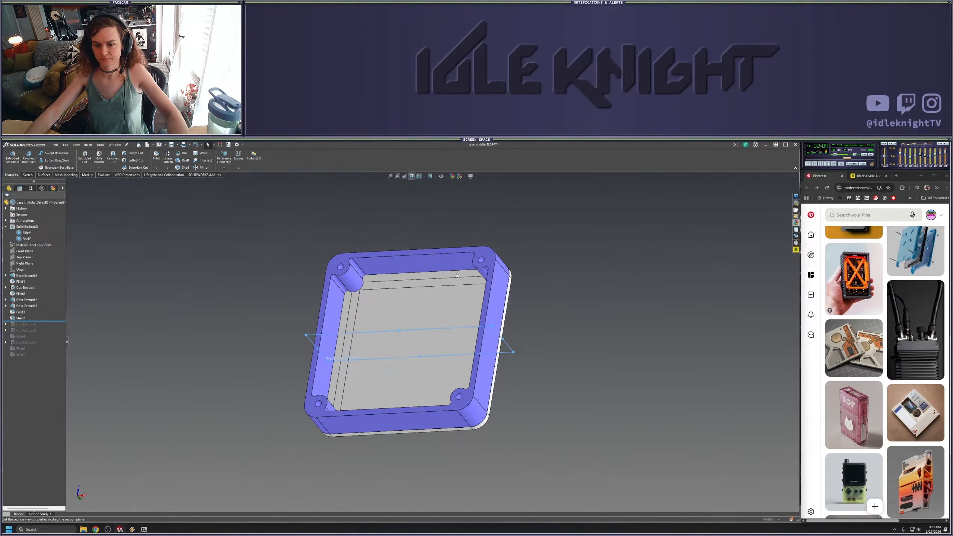
key(Escape)
Orient the part to the bottom view and start a sketch on the Top Plane
scroll(519, 303, up, 1)
middle_drag(519, 303, 551, 334)
key(space)
click(323, 376)
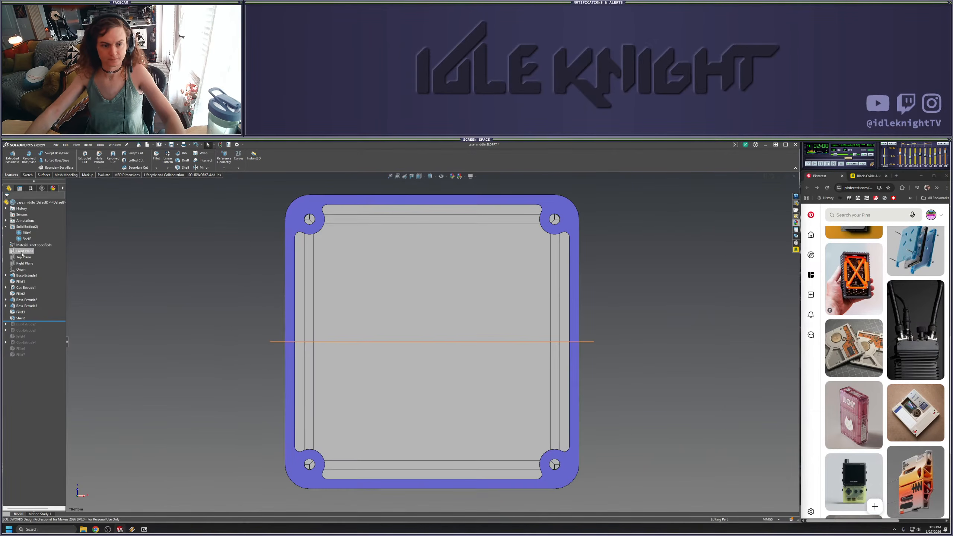
right_click(25, 257)
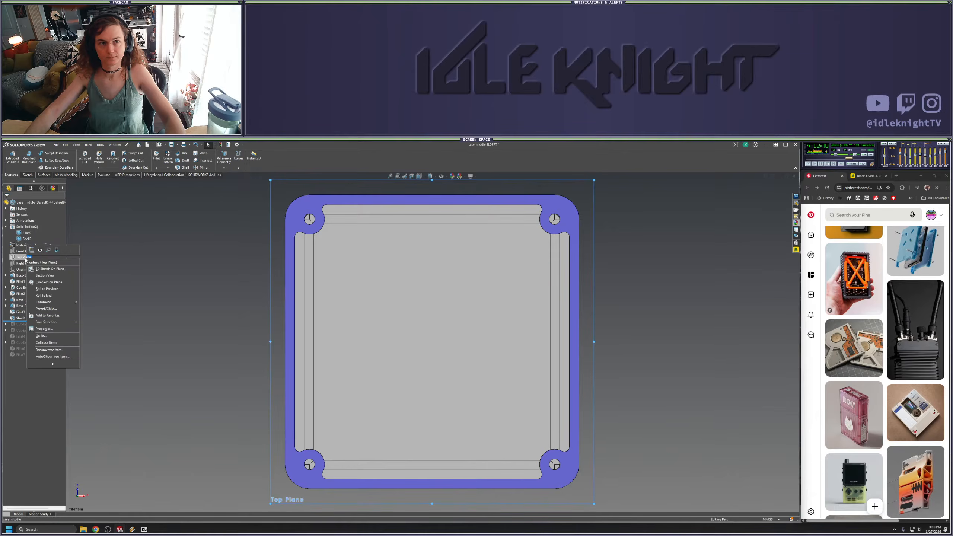
click(33, 249)
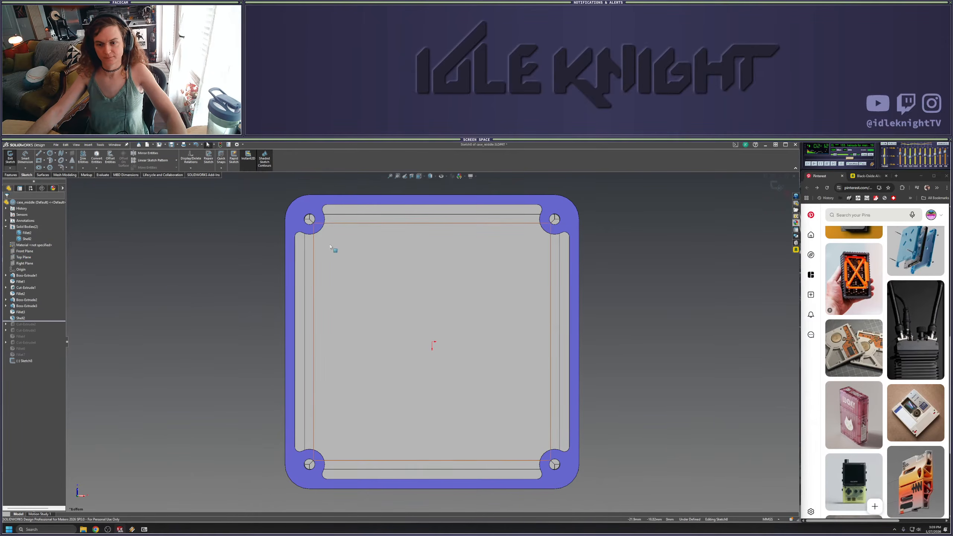
Derive the cavity outline in the sketch from the frame's inner wall faces and its four rounded corner boss faces
middle_drag(411, 310, 480, 237)
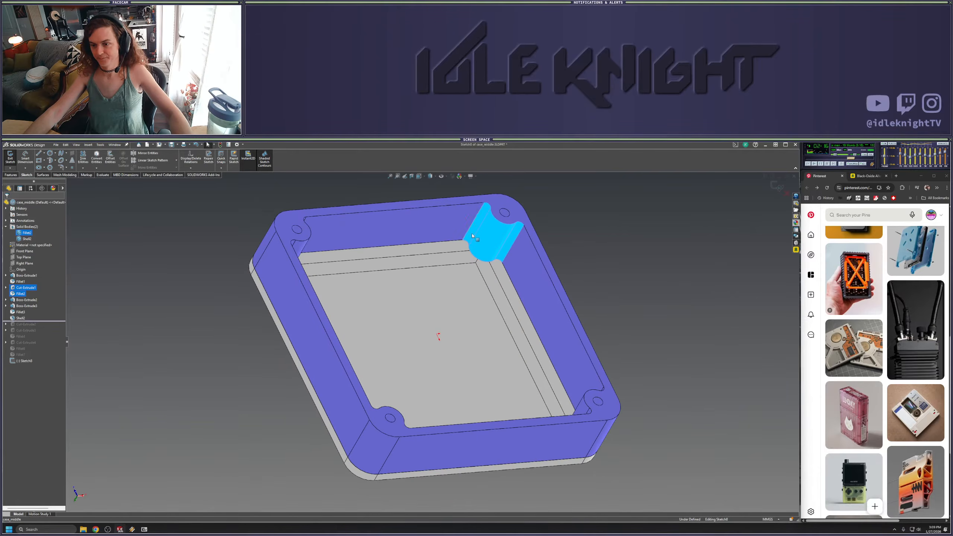
ctrl+click(450, 232)
ctrl+click(533, 311)
middle_drag(497, 313, 518, 404)
scroll(536, 338, down, 4)
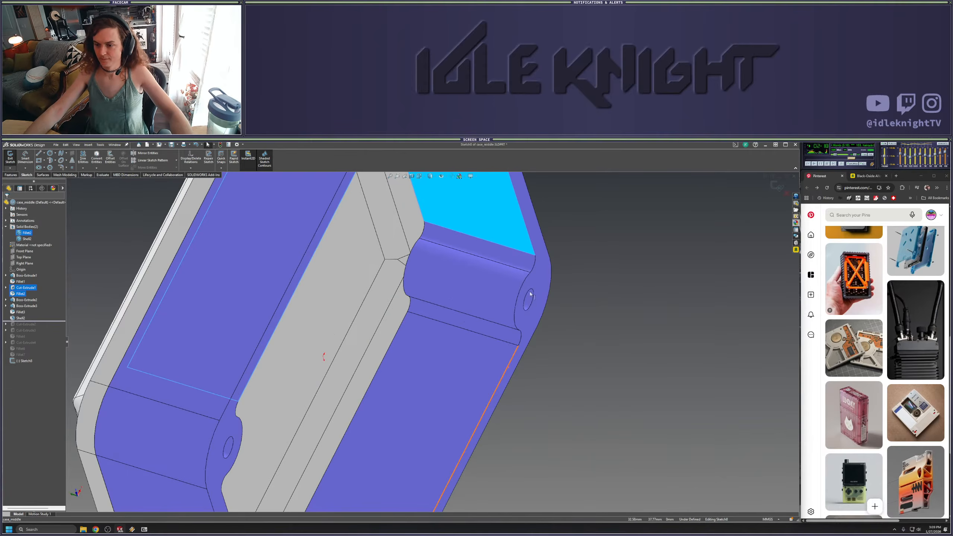
ctrl+click(521, 261)
ctrl+click(504, 284)
ctrl+click(492, 332)
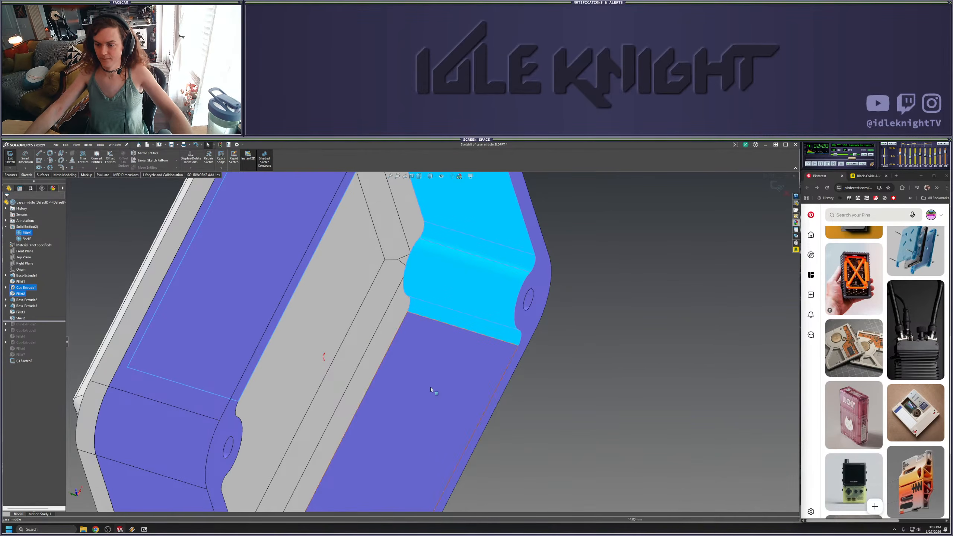
ctrl+click(430, 388)
scroll(497, 391, up, 5)
middle_drag(497, 392, 431, 399)
scroll(365, 406, down, 5)
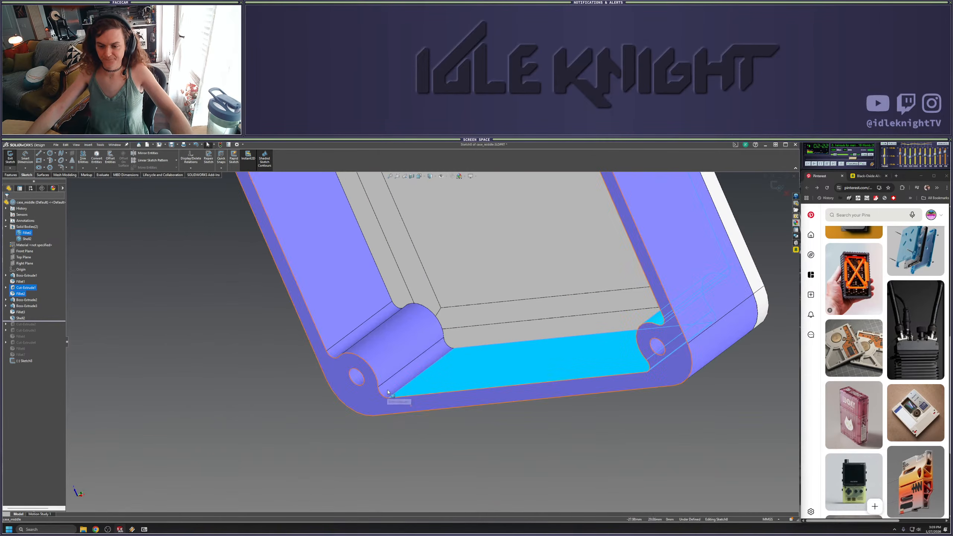
ctrl+click(413, 330)
ctrl+click(326, 259)
scroll(329, 251, up, 1)
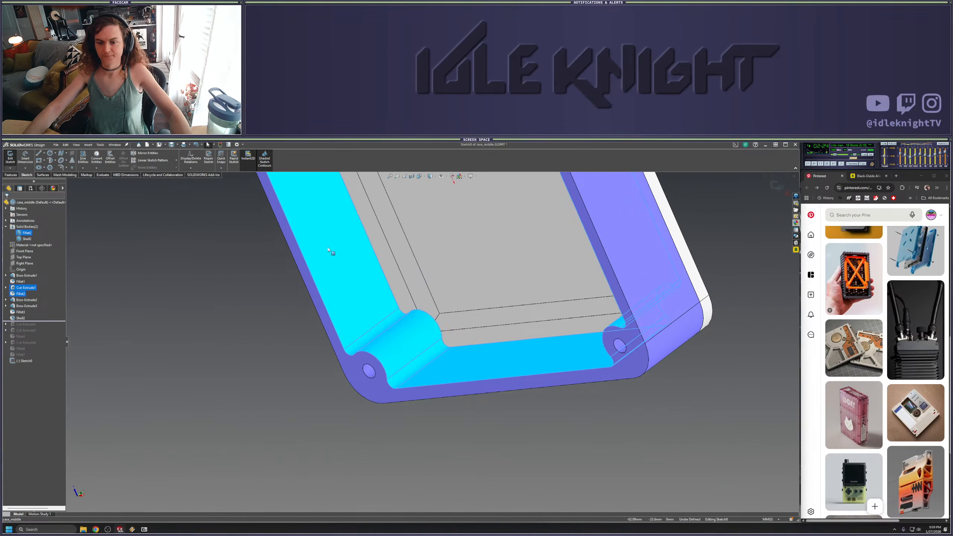
scroll(338, 249, up, 3)
scroll(423, 235, down, 5)
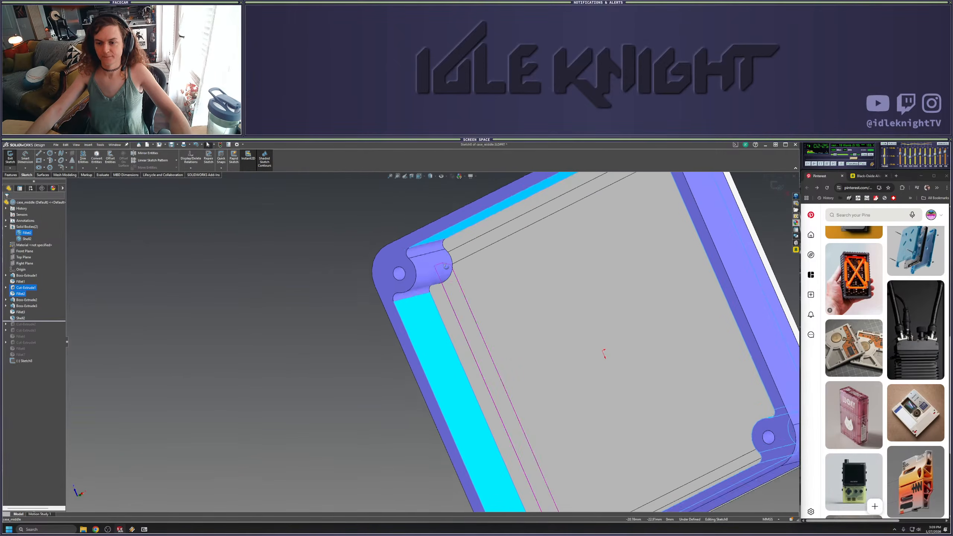
ctrl+click(422, 255)
click(96, 169)
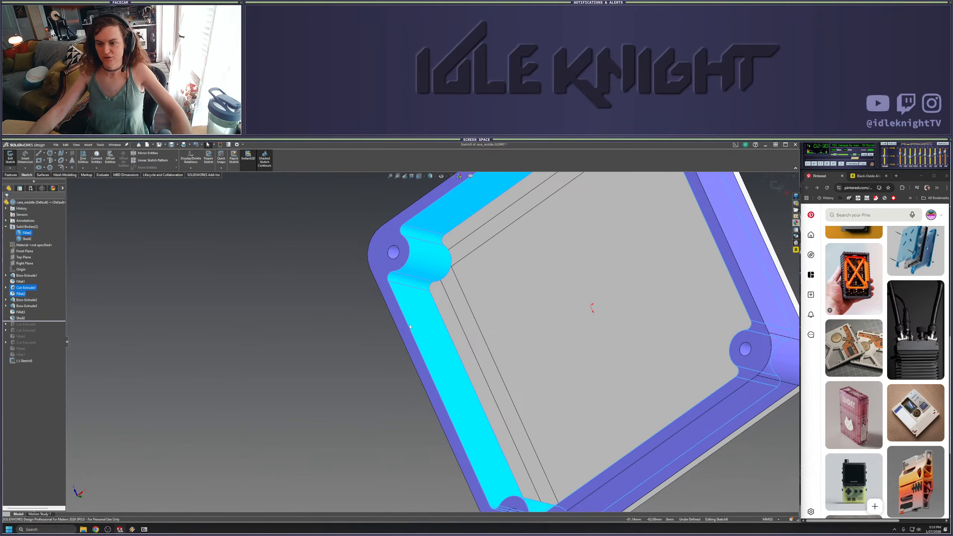
scroll(472, 317, up, 3)
mouse_move(573, 319)
middle_down()
mouse_move(634, 320)
mouse_move(595, 336)
mouse_move(634, 352)
mouse_move(568, 212)
mouse_move(577, 300)
middle_up()
scroll(637, 326, down, 1)
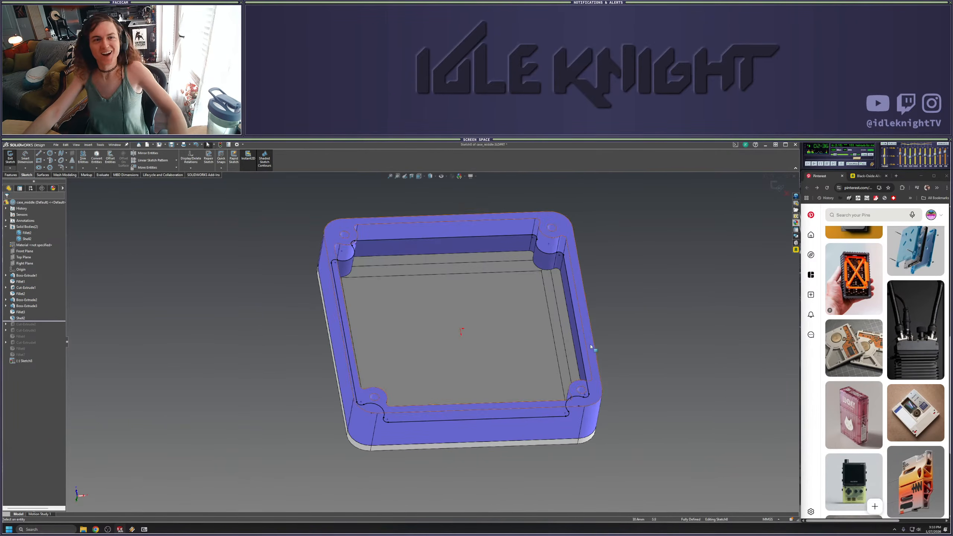
Add the outlines of the frame's four corner screw holes to the sketch as intersection curves from their cylindrical faces
middle_drag(652, 223, 641, 240)
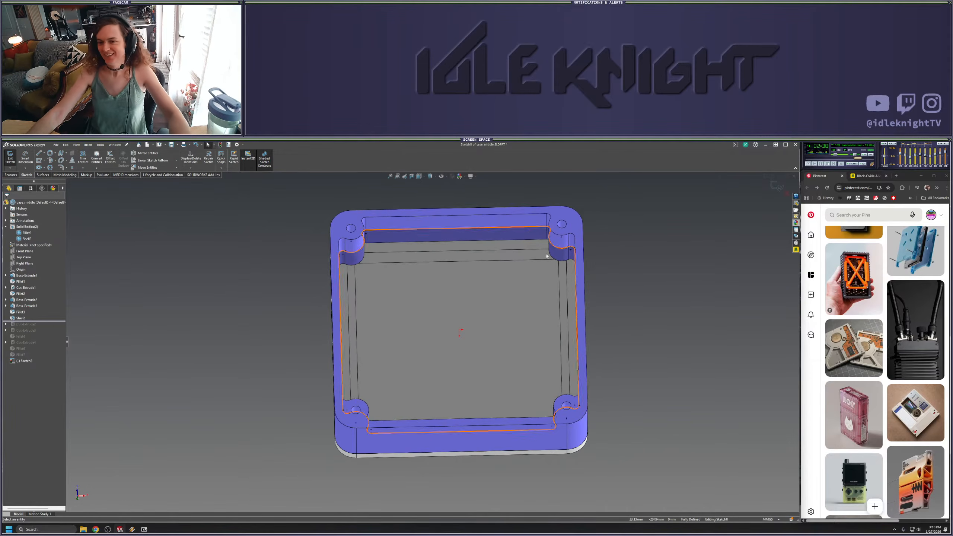
scroll(532, 263, down, 3)
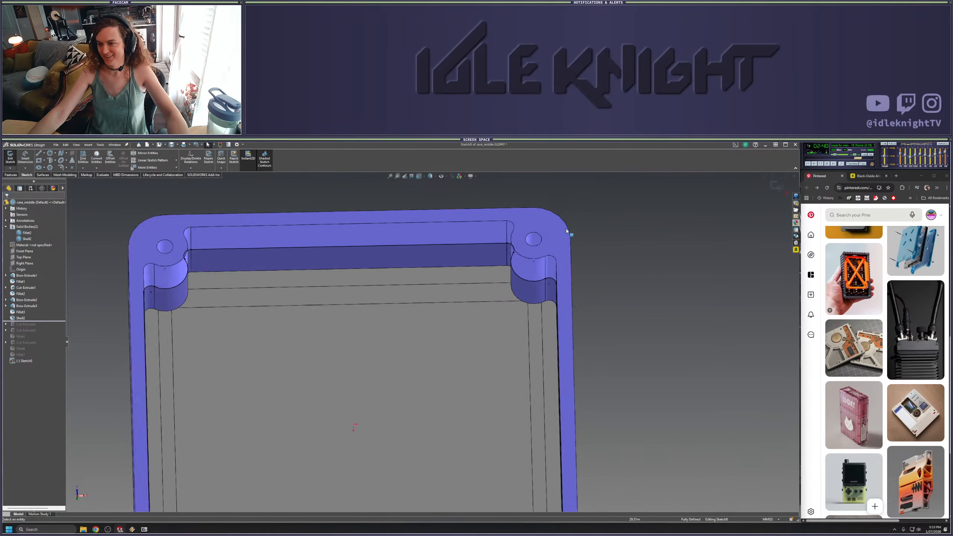
click(520, 252)
scroll(521, 263, up, 3)
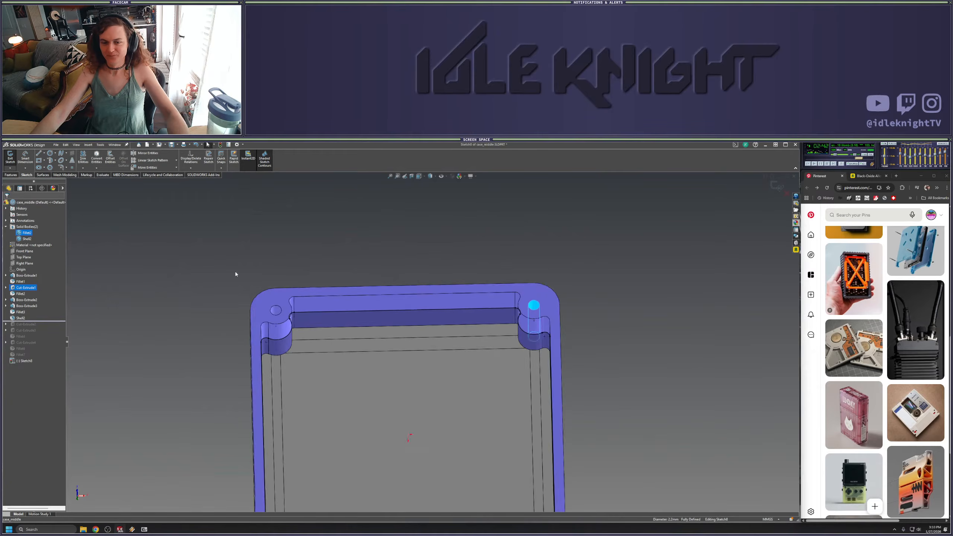
scroll(285, 301, down, 2)
ctrl+click(323, 347)
scroll(325, 349, up, 6)
scroll(412, 406, down, 6)
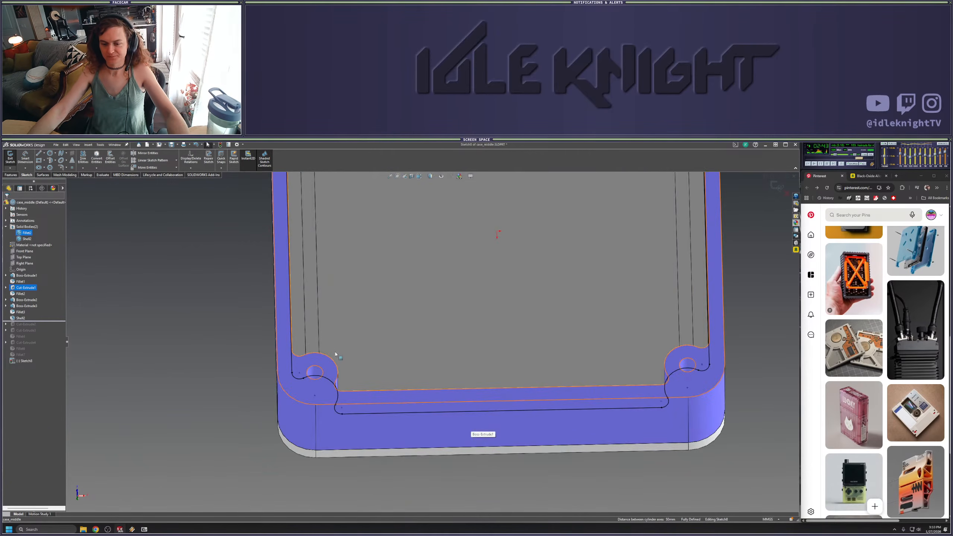
ctrl+click(313, 372)
ctrl+click(687, 365)
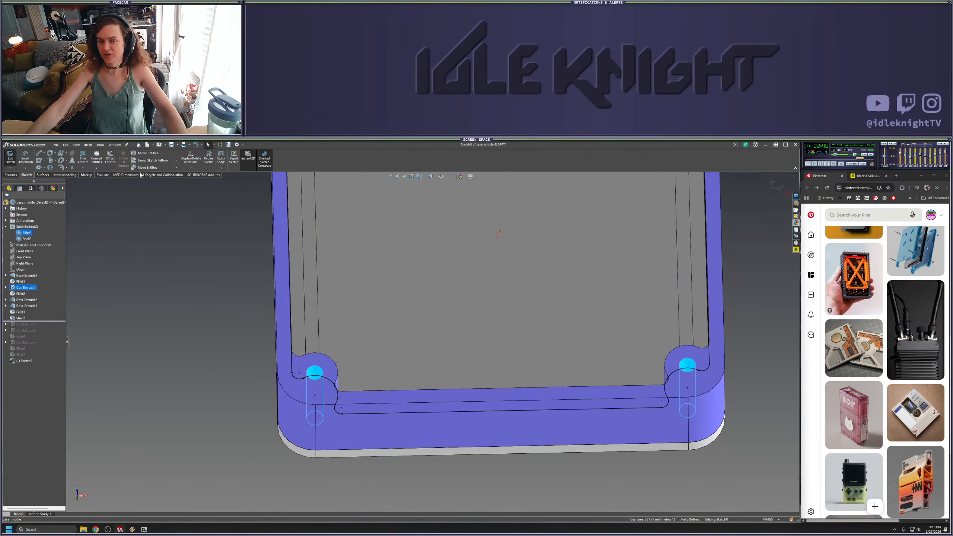
click(97, 167)
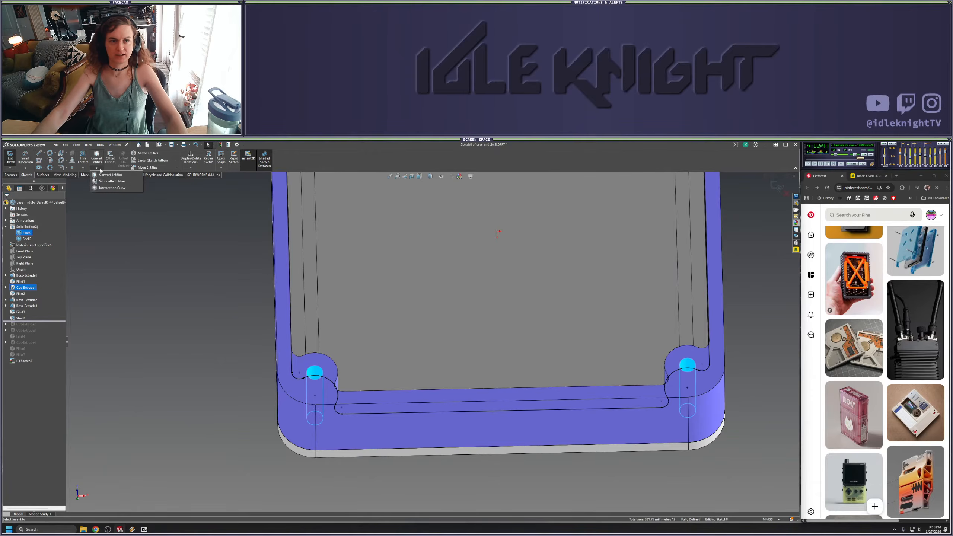
click(117, 190)
key(Escape)
Hide the frame body so only the cover and the sketch outline are shown
scroll(222, 341, up, 5)
middle_drag(222, 341, 154, 332)
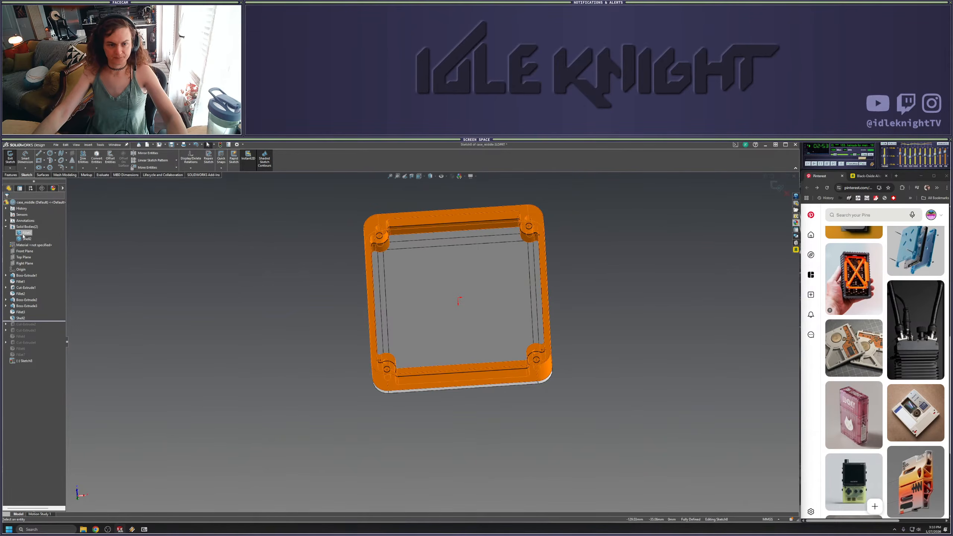
right_click(33, 234)
click(29, 227)
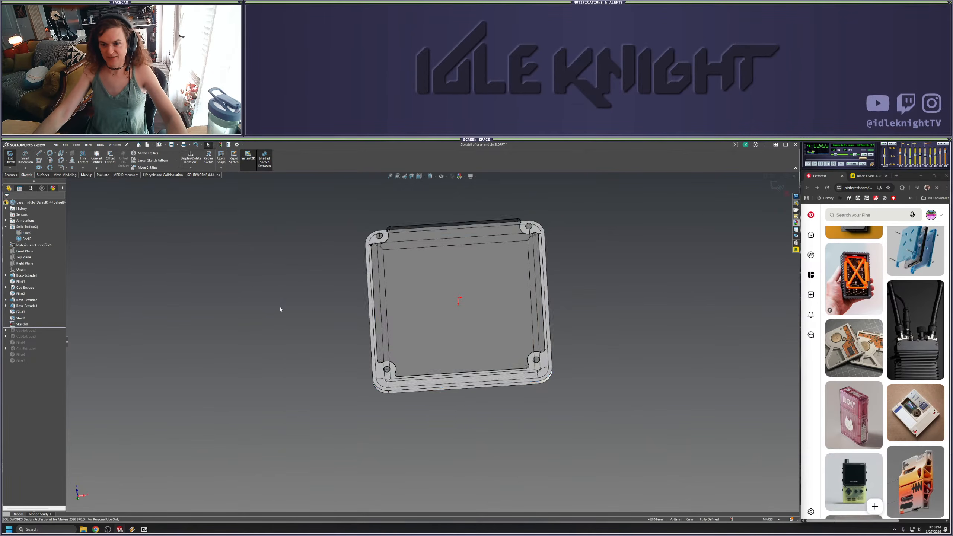
Examine how the cavity and screw hole outlines line up with the hollowed underside and rim of the cover
middle_drag(280, 307, 300, 244)
scroll(388, 303, down, 4)
scroll(390, 340, down, 3)
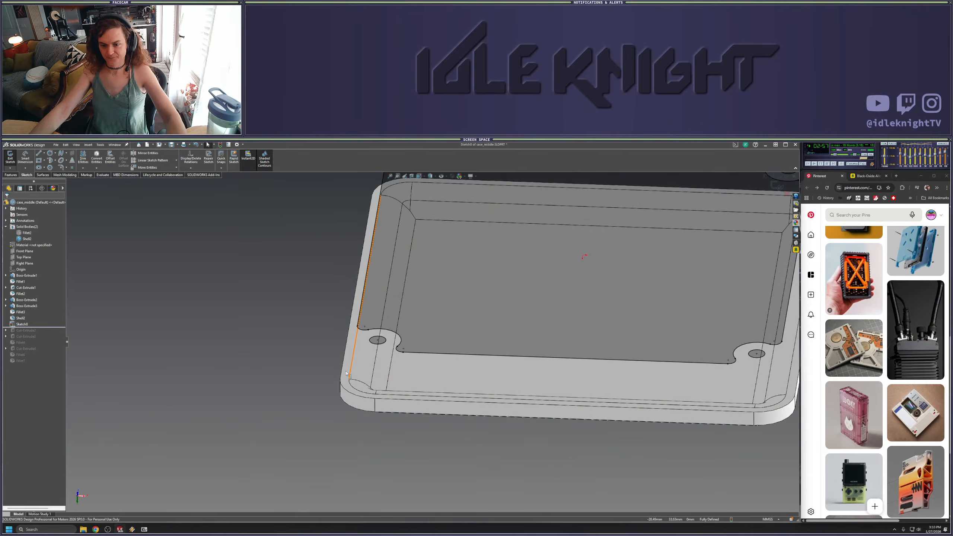
right_click(348, 363)
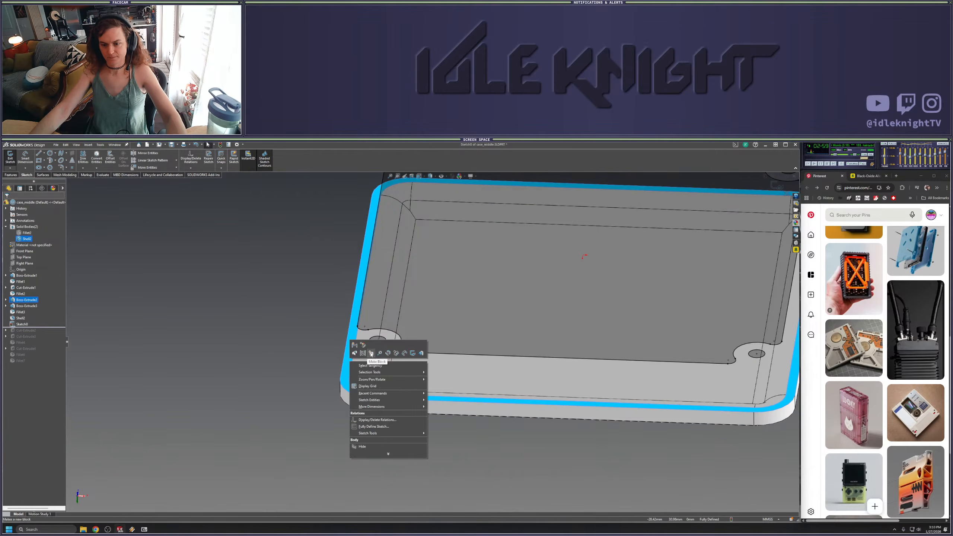
click(178, 319)
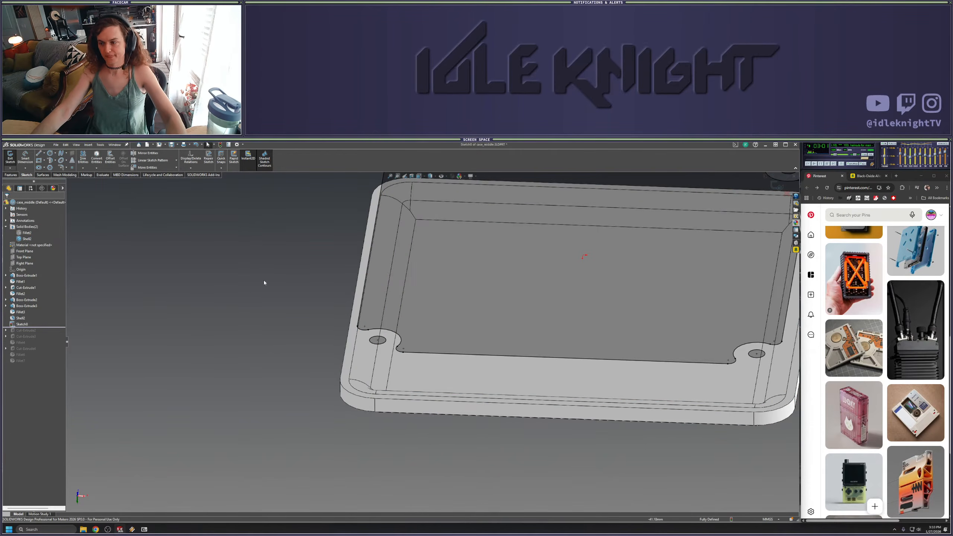
middle_drag(264, 282, 296, 336)
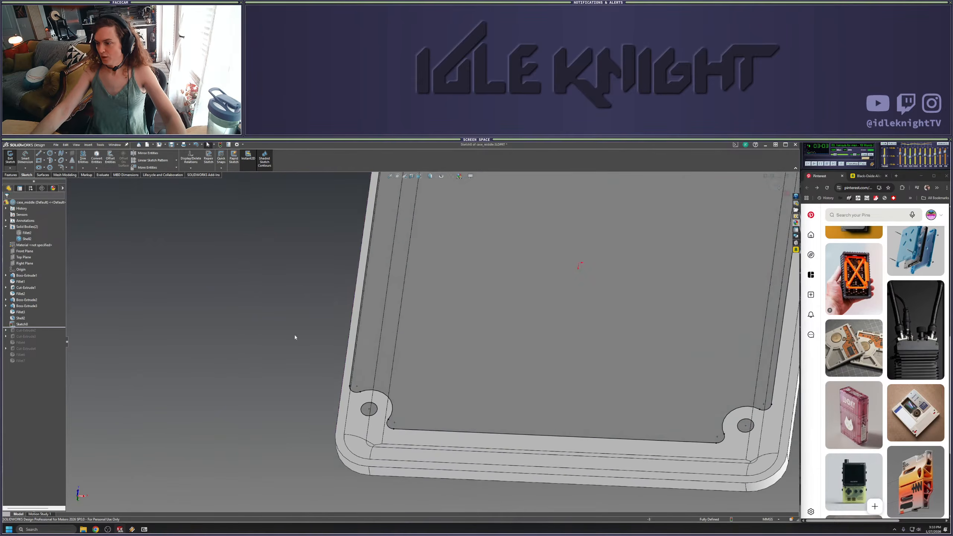
scroll(459, 352, up, 4)
mouse_move(390, 300)
middle_down()
mouse_move(379, 330)
mouse_move(381, 269)
mouse_move(513, 338)
middle_up()
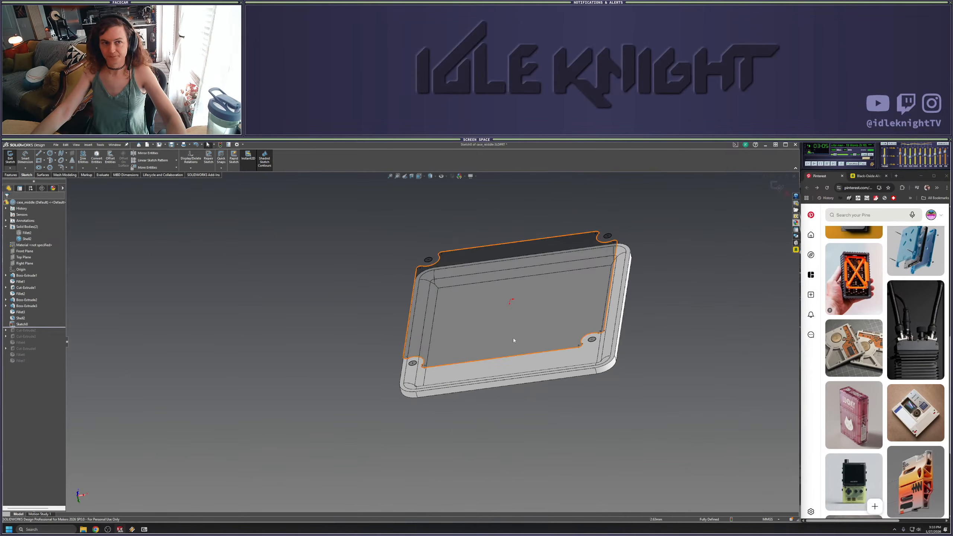
middle_drag(473, 311, 120, 269)
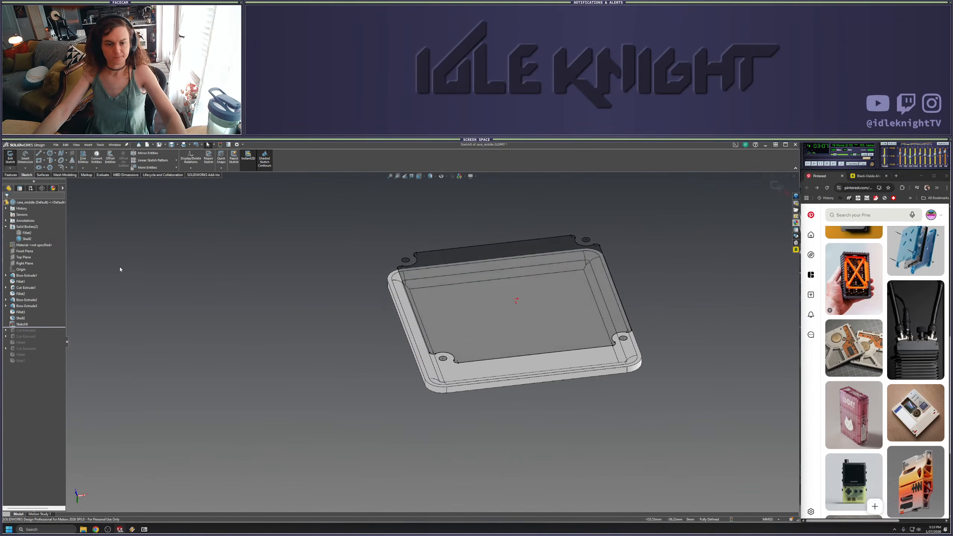
key(ctrl+8)
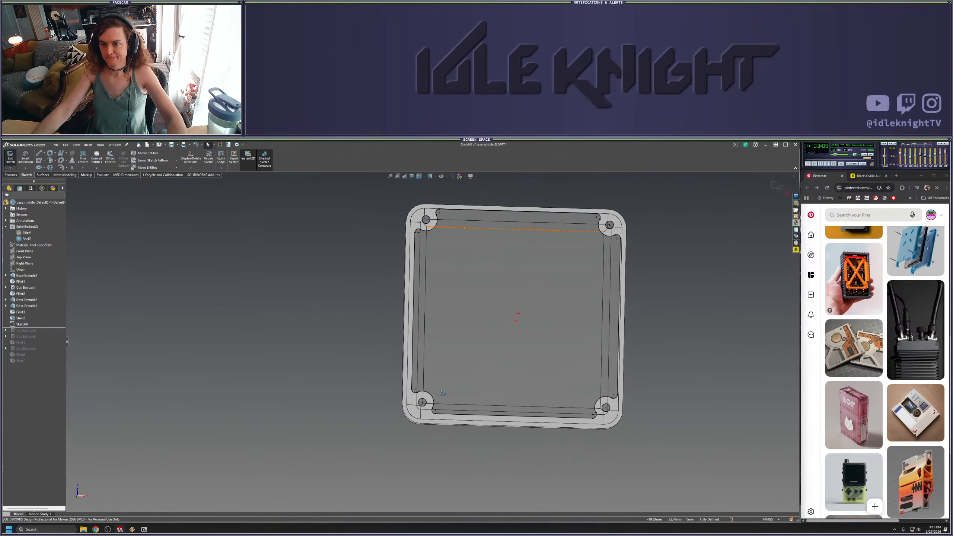
mouse_move(443, 394)
middle_down()
mouse_move(454, 184)
mouse_move(443, 324)
middle_up()
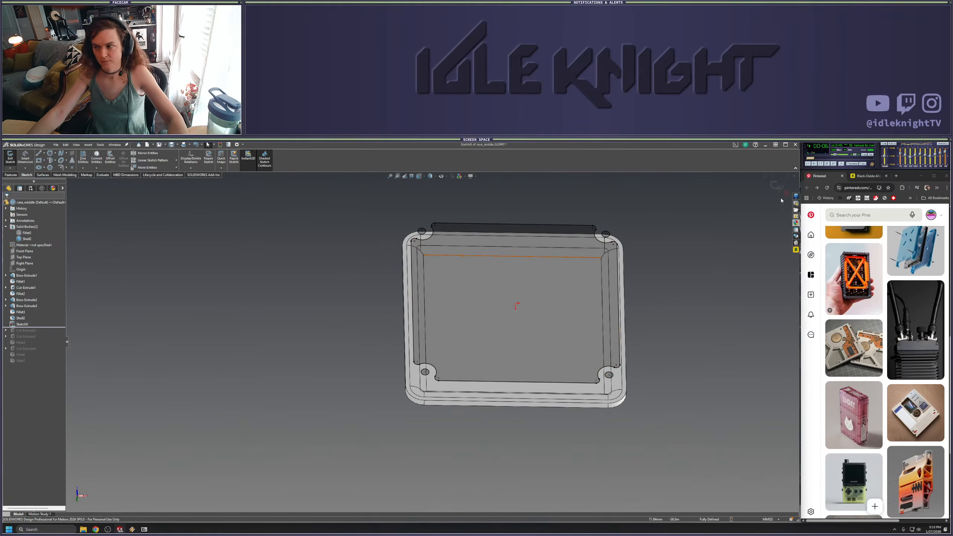
Exit the outline sketch and delete the cover's shell feature
click(776, 186)
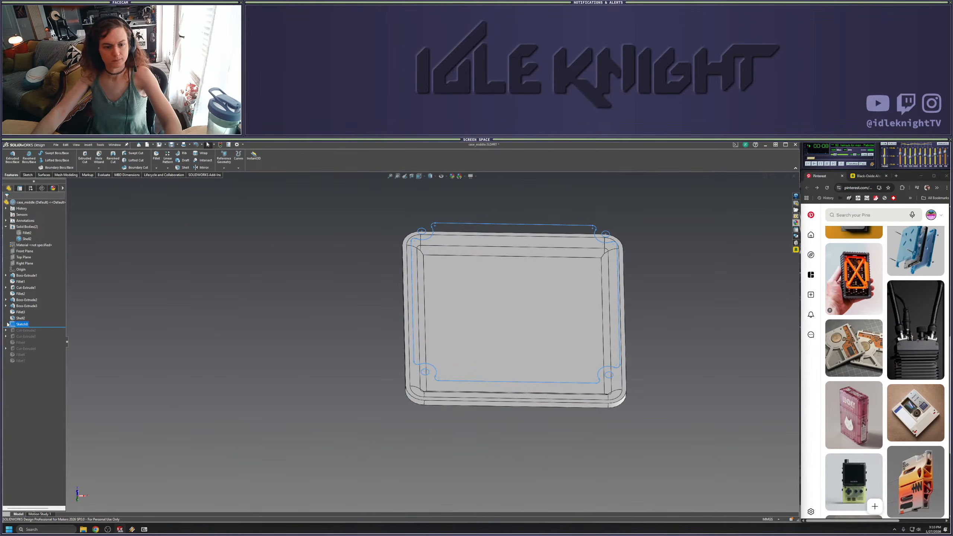
click(21, 318)
key(Delete)
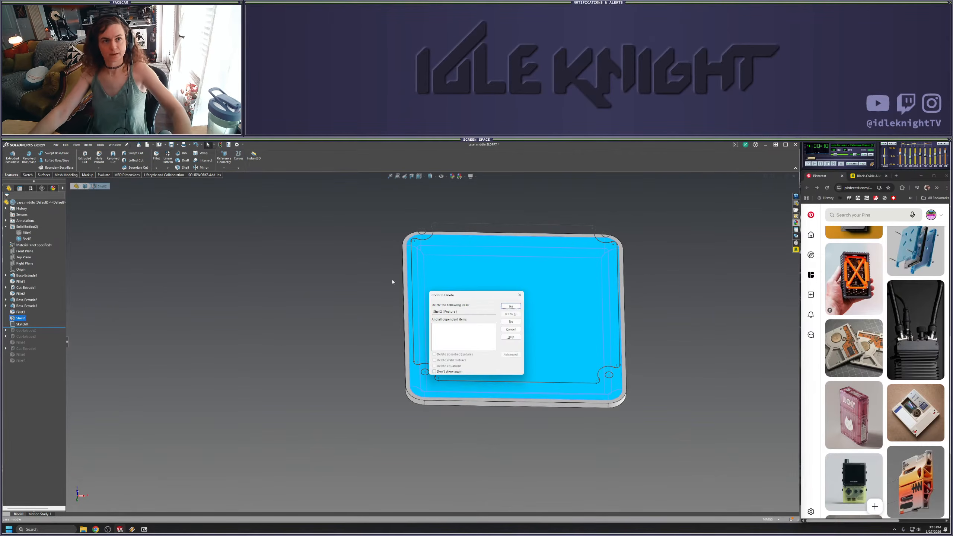
click(510, 306)
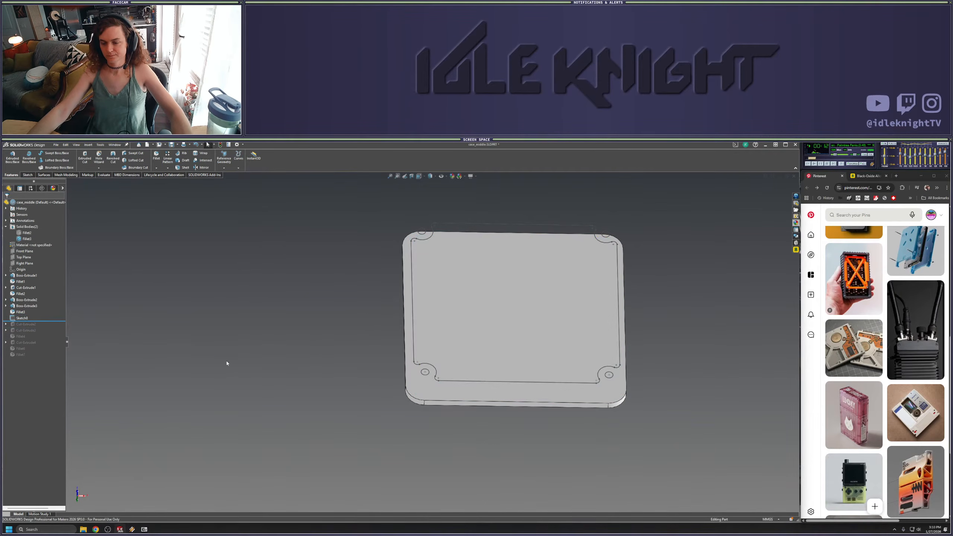
Roll the feature history forward to the end, restoring the cover's suppressed cuts and fillets after the outline sketch
mouse_move(227, 361)
middle_down()
mouse_move(285, 315)
mouse_move(311, 258)
mouse_move(299, 279)
middle_up()
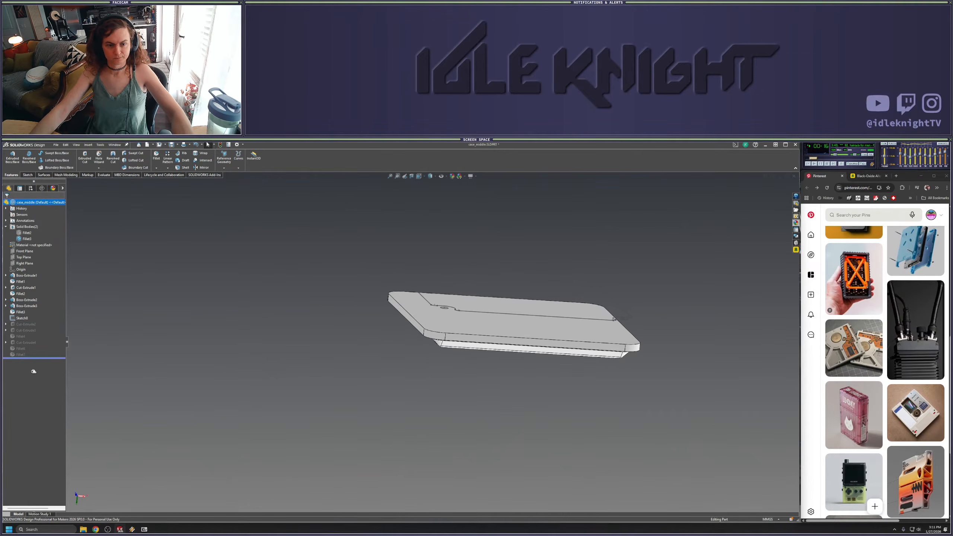
drag(34, 371, 34, 371)
middle_drag(394, 312, 463, 449)
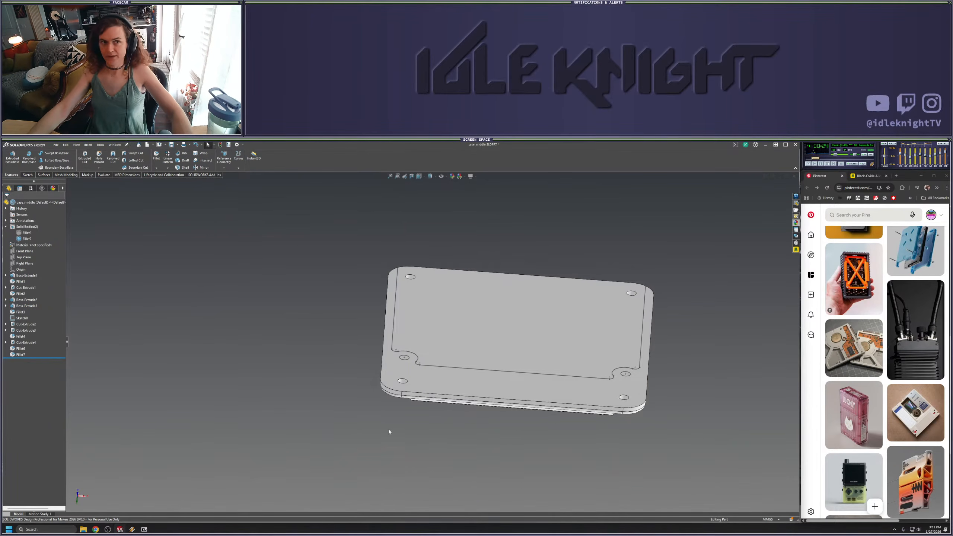
Set up an extruded cut from the existing corner-notched outline sketch, ending at an offset from the plate's flat face
middle_drag(389, 431, 425, 497)
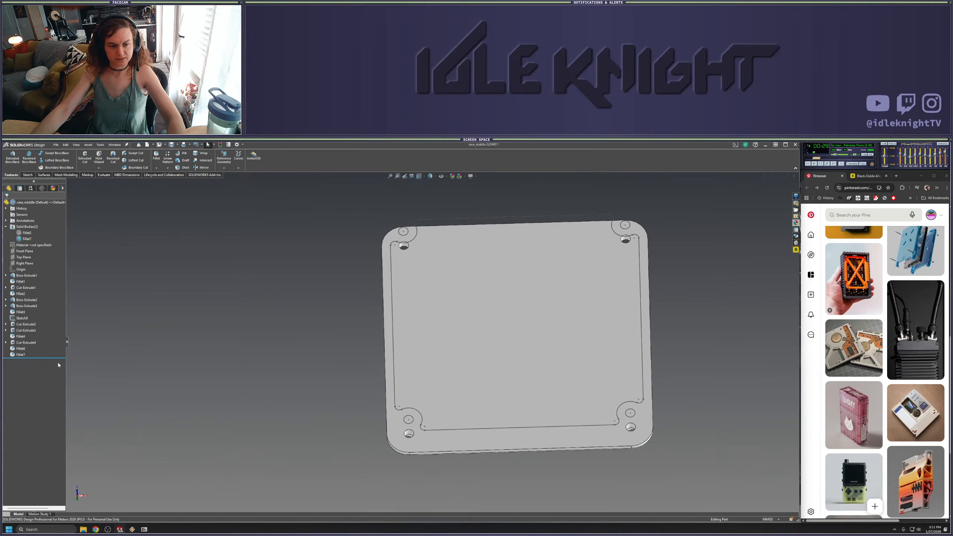
click(22, 319)
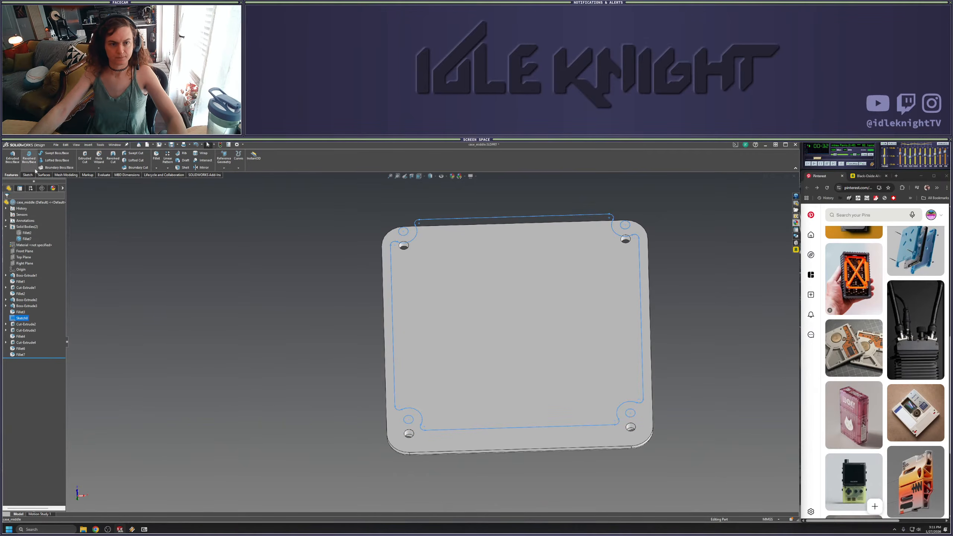
click(85, 157)
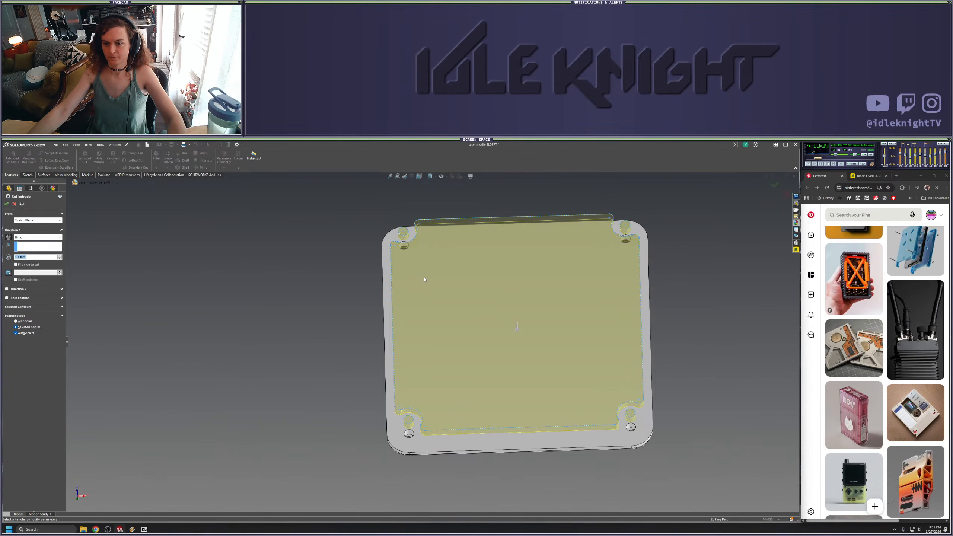
middle_drag(131, 286, 259, 195)
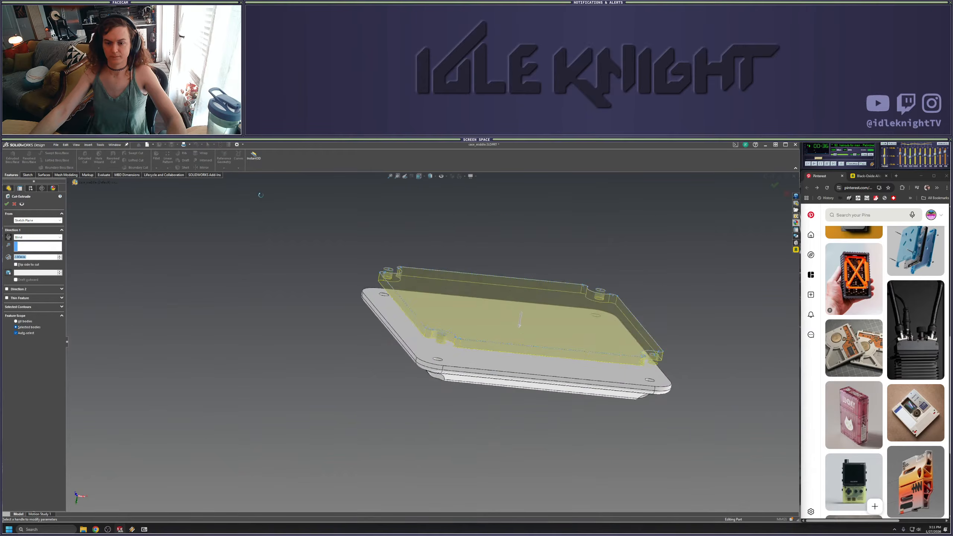
scroll(259, 195, down, 1)
click(19, 236)
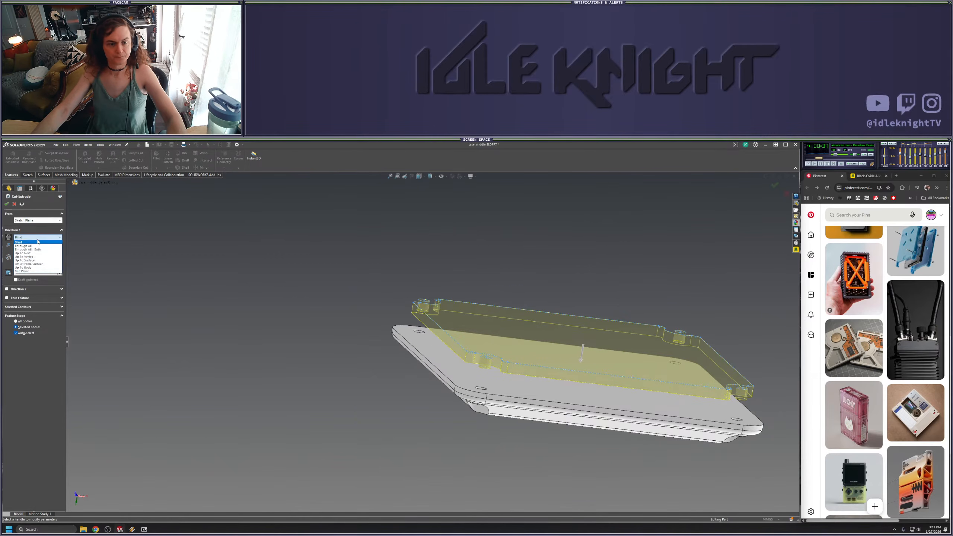
click(40, 263)
click(403, 331)
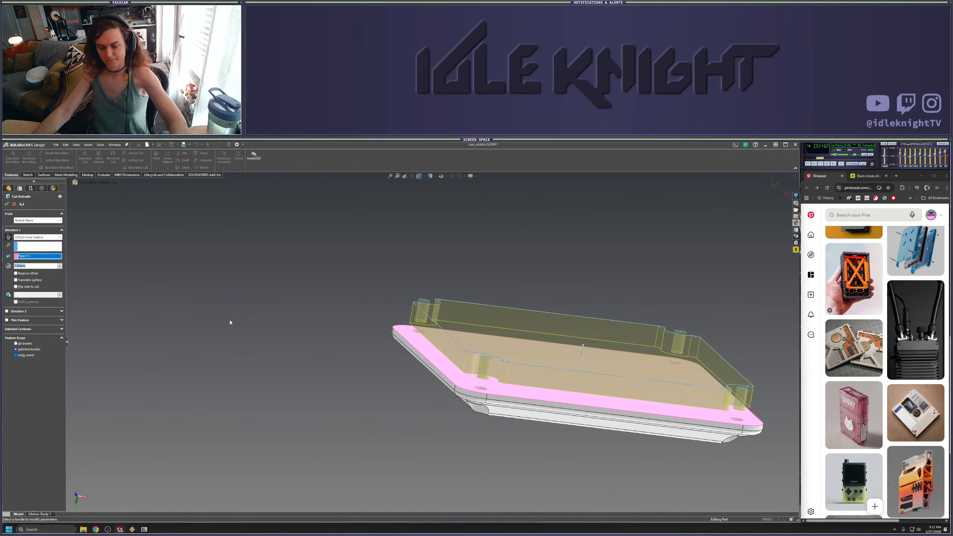
Set the cut's surface offset to 1 mm with the offset direction reversed, and complete the recess
middle_drag(296, 348, 294, 323)
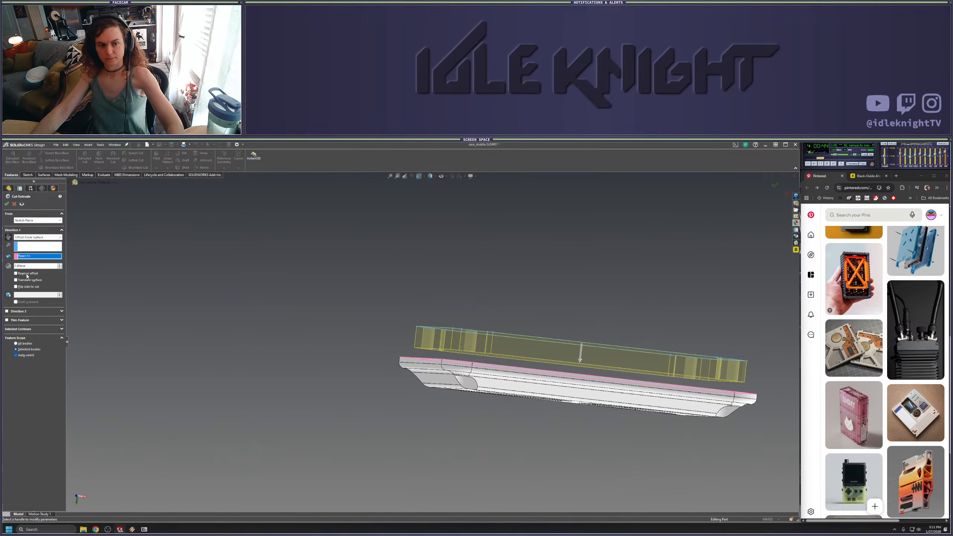
text(1)
key(Return)
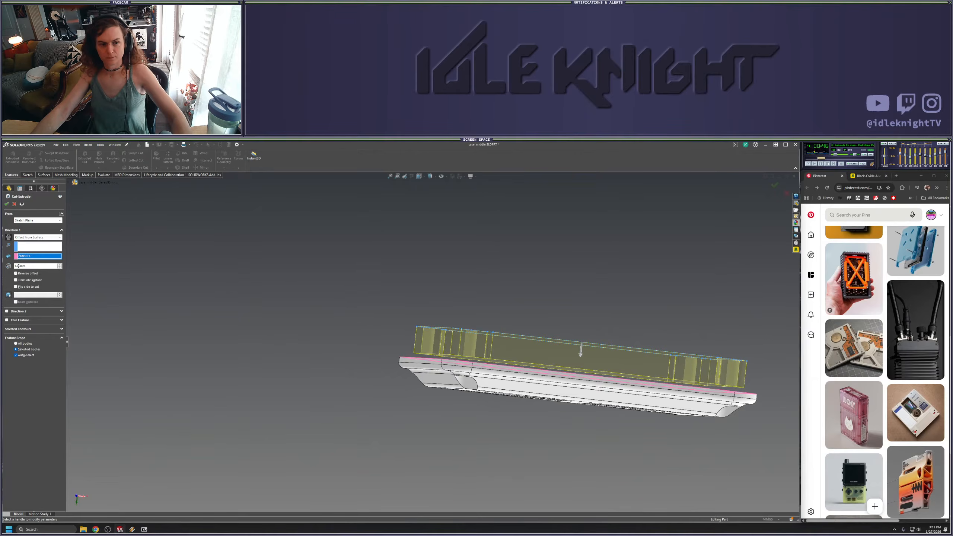
click(20, 273)
middle_drag(205, 339, 215, 387)
key(Return)
scroll(423, 396, up, 3)
middle_drag(493, 376, 646, 370)
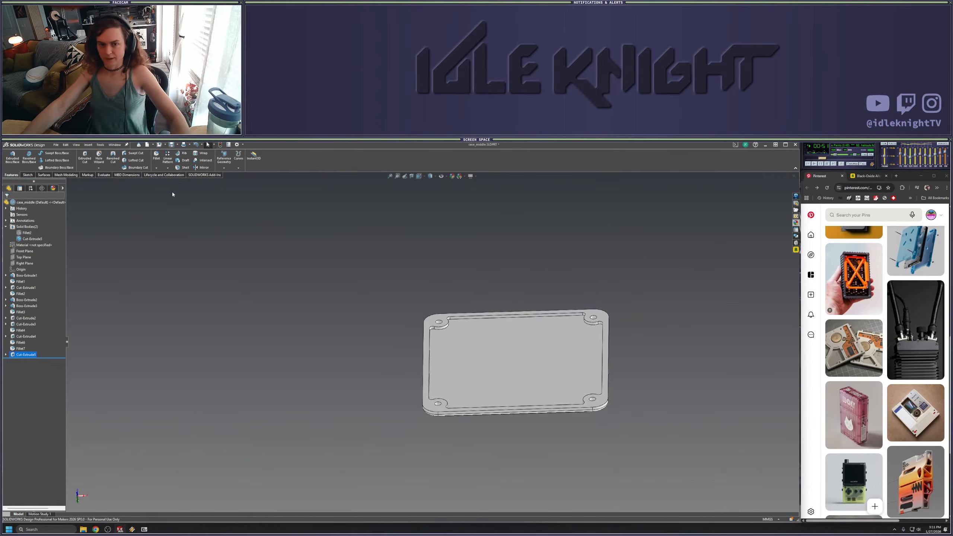
Try to shell the body with the recess floor as the removed face
click(185, 167)
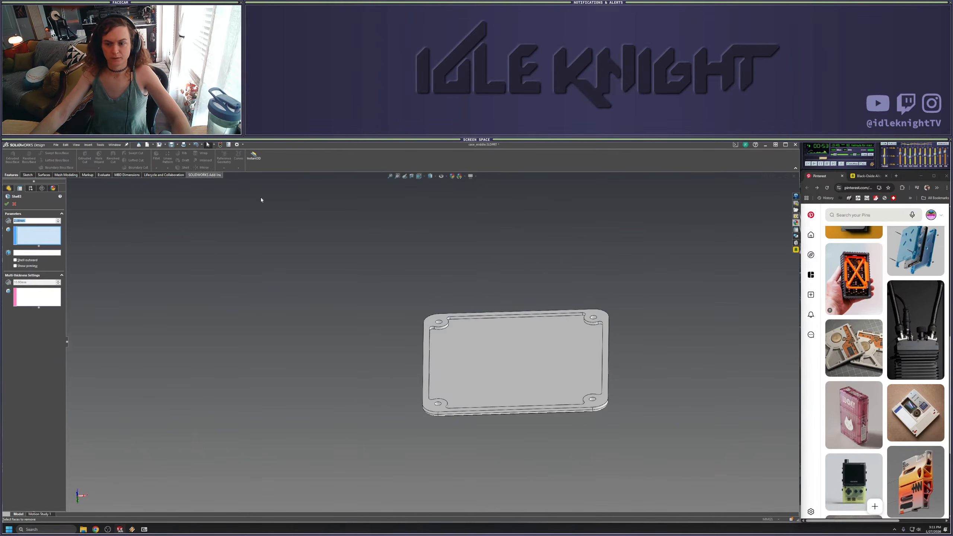
click(476, 364)
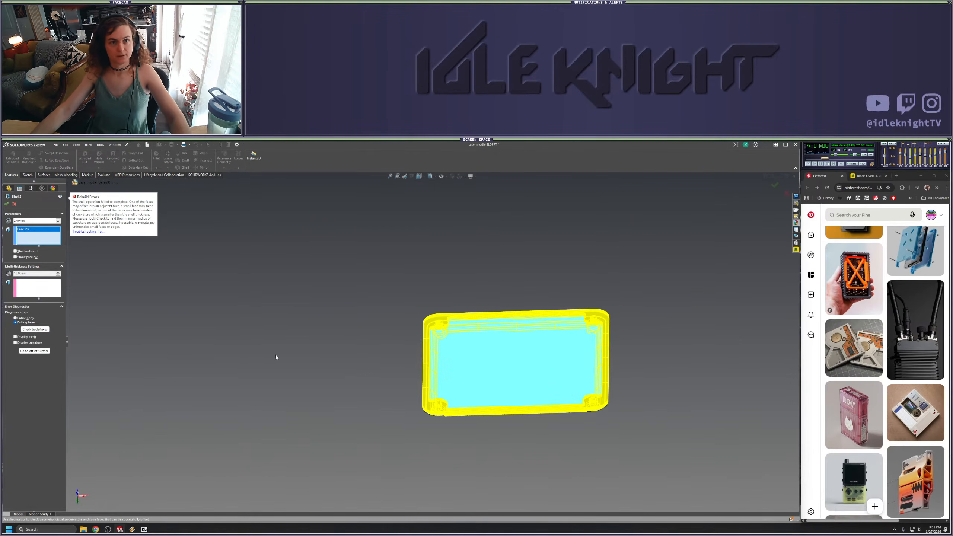
middle_drag(618, 358, 574, 307)
scroll(549, 396, down, 5)
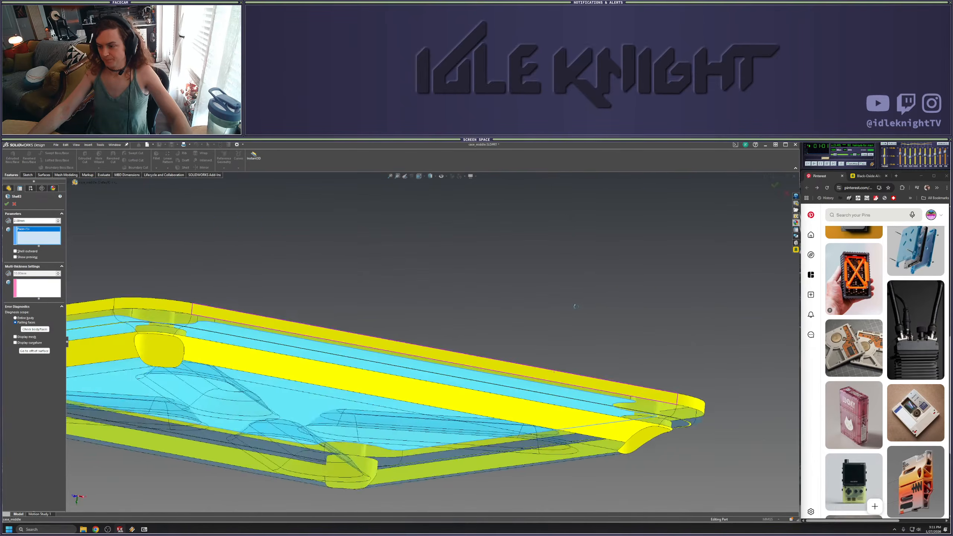
scroll(472, 384, up, 4)
middle_drag(472, 384, 368, 377)
key(Escape)
scroll(379, 365, down, 4)
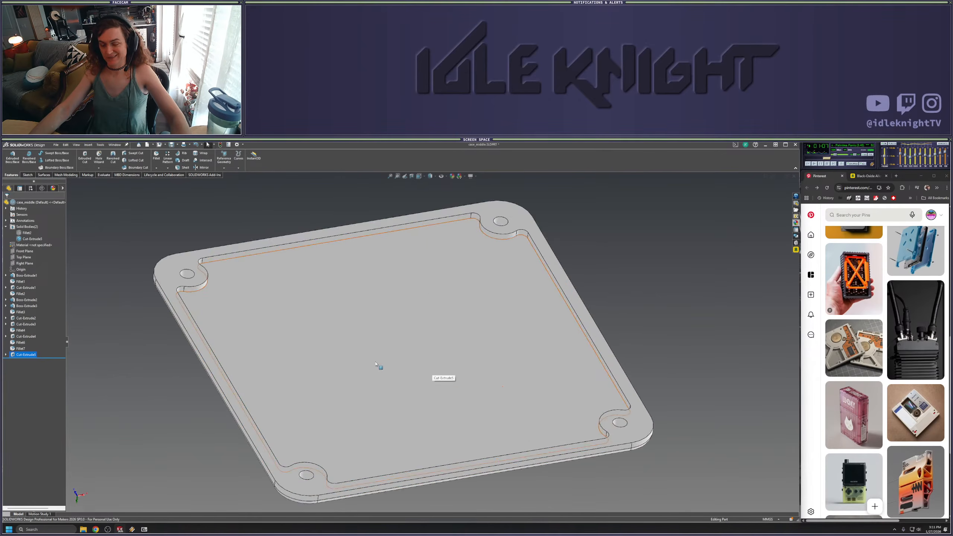
scroll(380, 355, up, 4)
scroll(378, 363, down, 4)
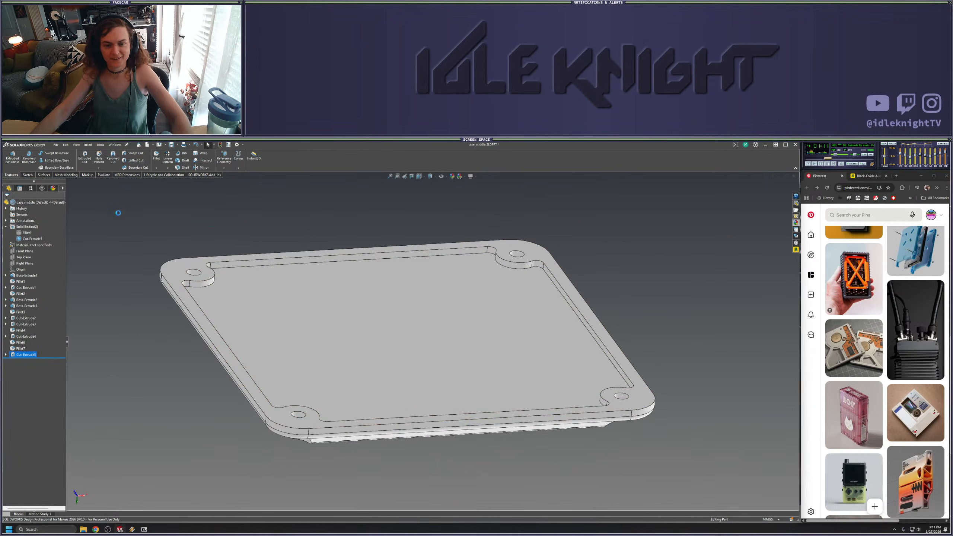
mouse_move(107, 271)
middle_down()
mouse_move(116, 275)
mouse_move(112, 258)
middle_up()
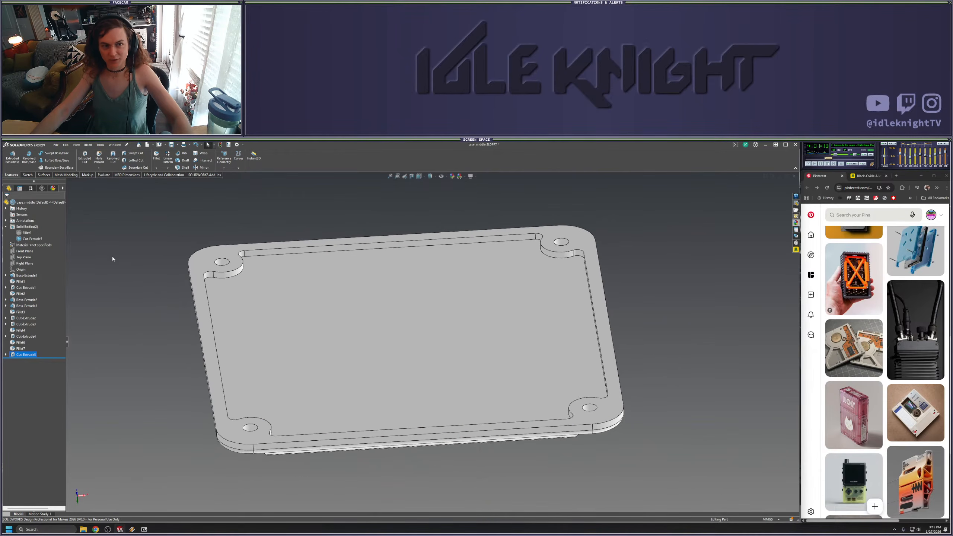
middle_drag(295, 253, 286, 159)
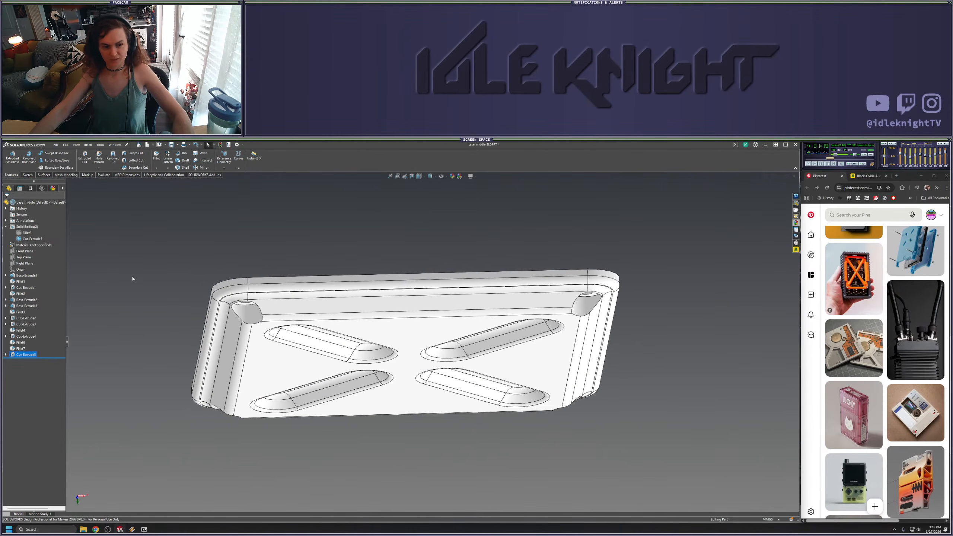
middle_drag(192, 249, 147, 339)
scroll(146, 338, down, 1)
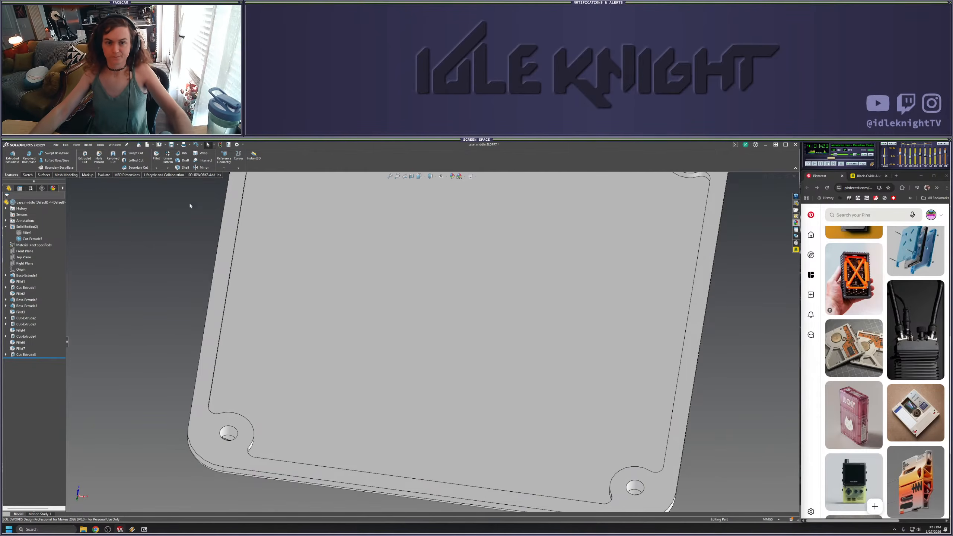
click(184, 168)
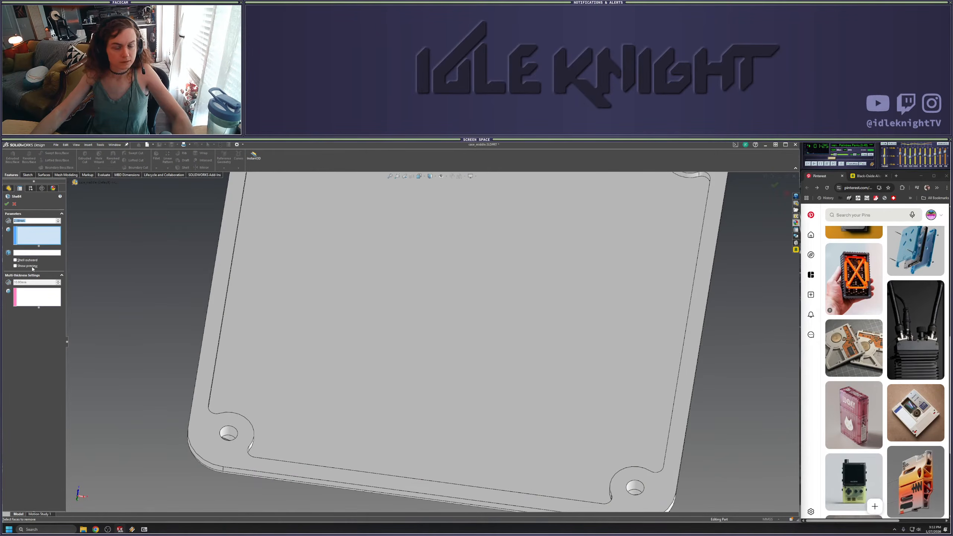
click(336, 276)
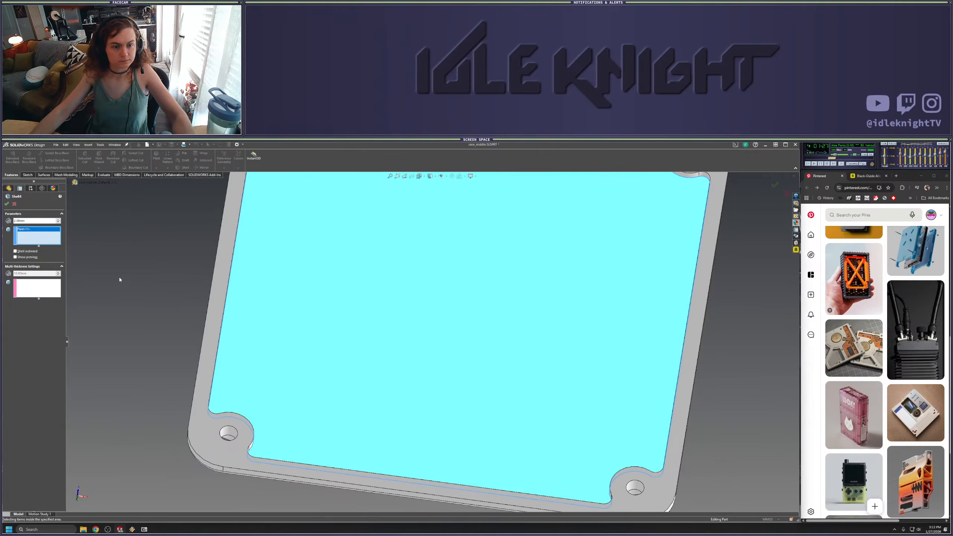
middle_drag(124, 256, 123, 204)
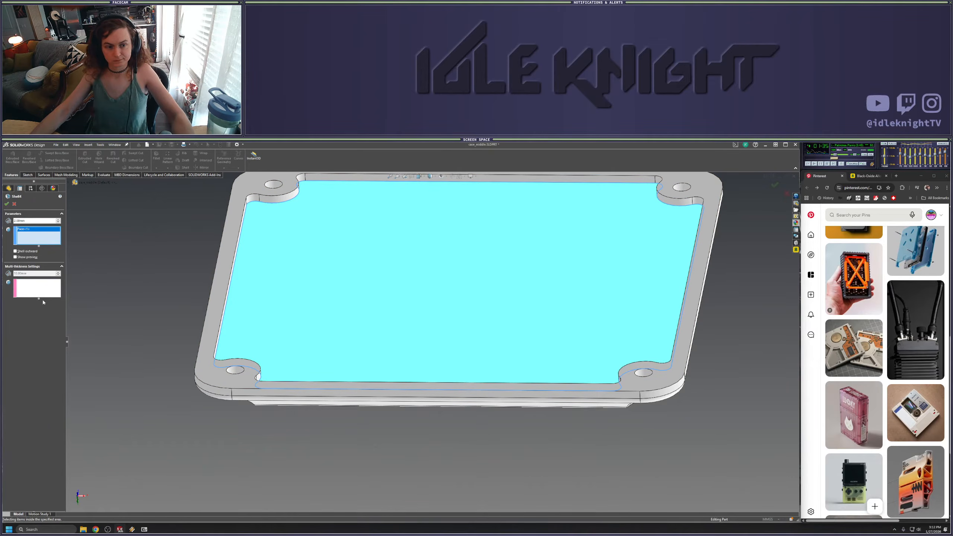
middle_drag(76, 303, 114, 311)
key(Escape)
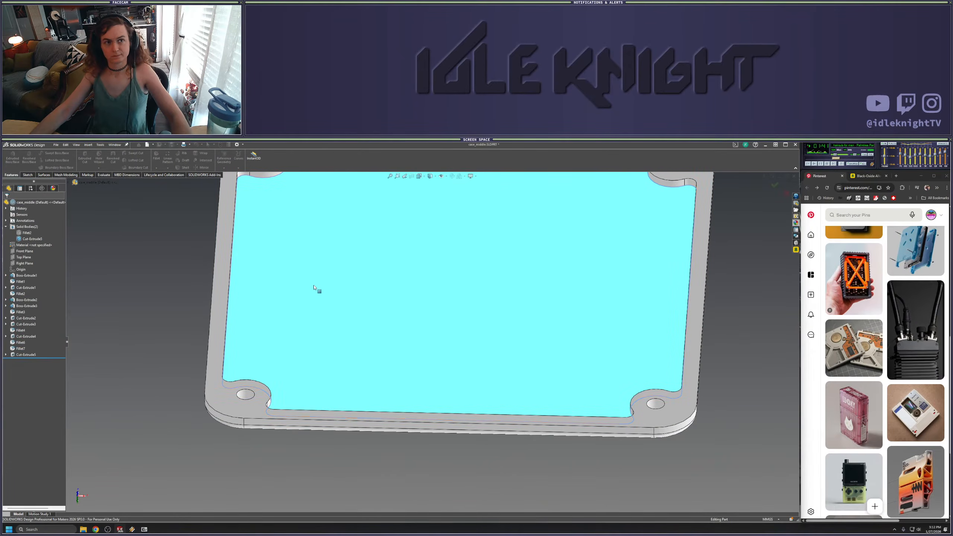
Suppress the cut feature that forms the four diagonal slots on the plate's raised side
scroll(398, 326, up, 4)
middle_drag(398, 326, 105, 310)
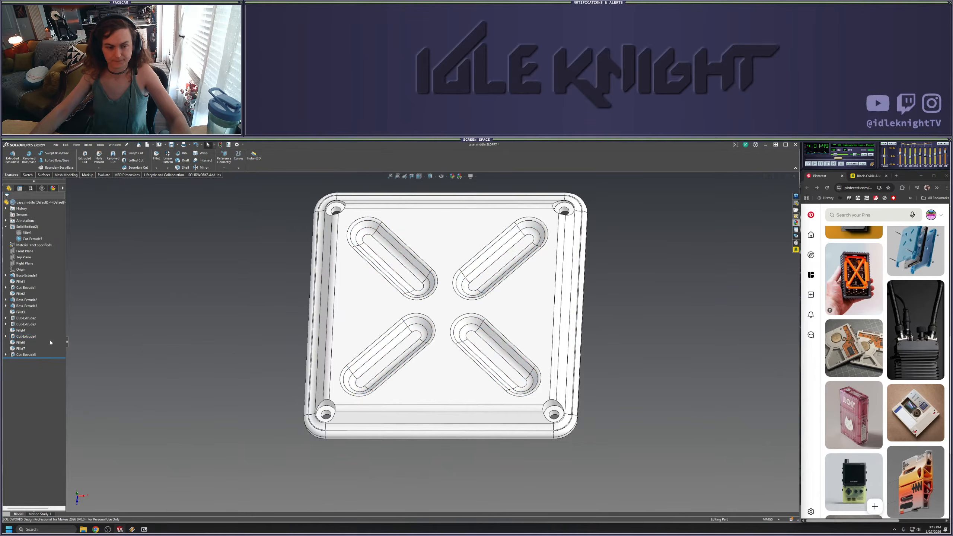
click(29, 337)
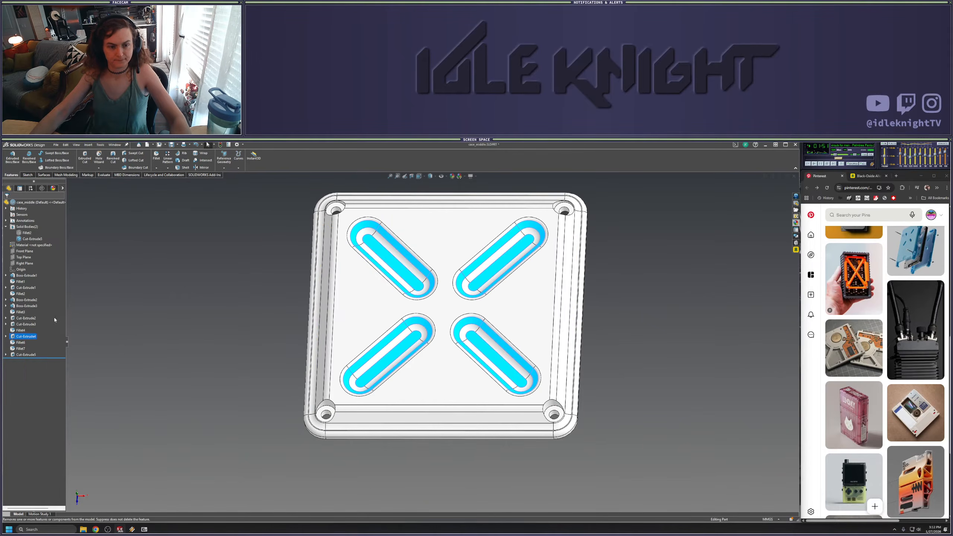
click(53, 317)
Retry shelling the slot-free body through the recess floor, with the error diagnosis scope set to the entire body
scroll(216, 350, up, 6)
middle_drag(403, 361, 403, 270)
scroll(404, 270, down, 4)
middle_drag(451, 341, 451, 285)
scroll(427, 349, up, 4)
scroll(477, 352, down, 5)
middle_drag(425, 421, 433, 263)
click(183, 168)
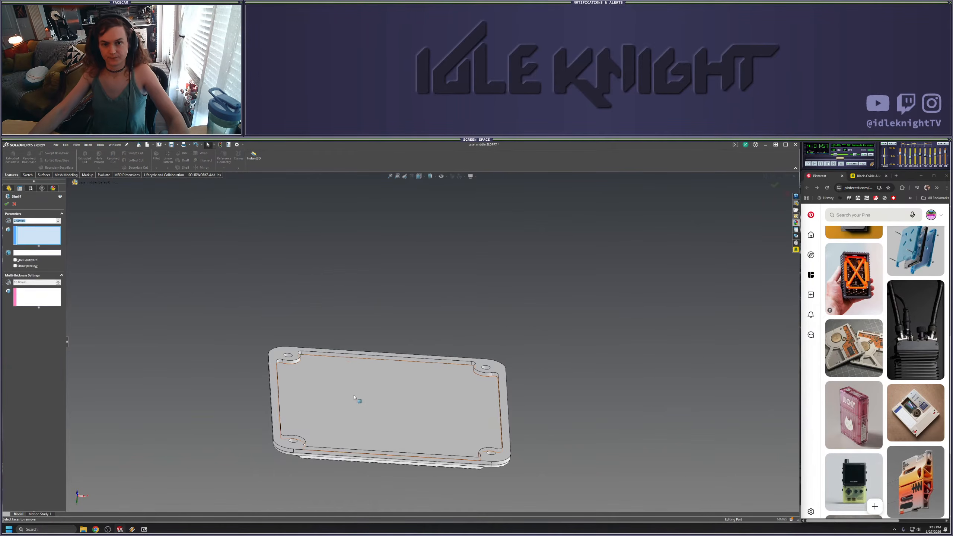
click(347, 407)
key(Return)
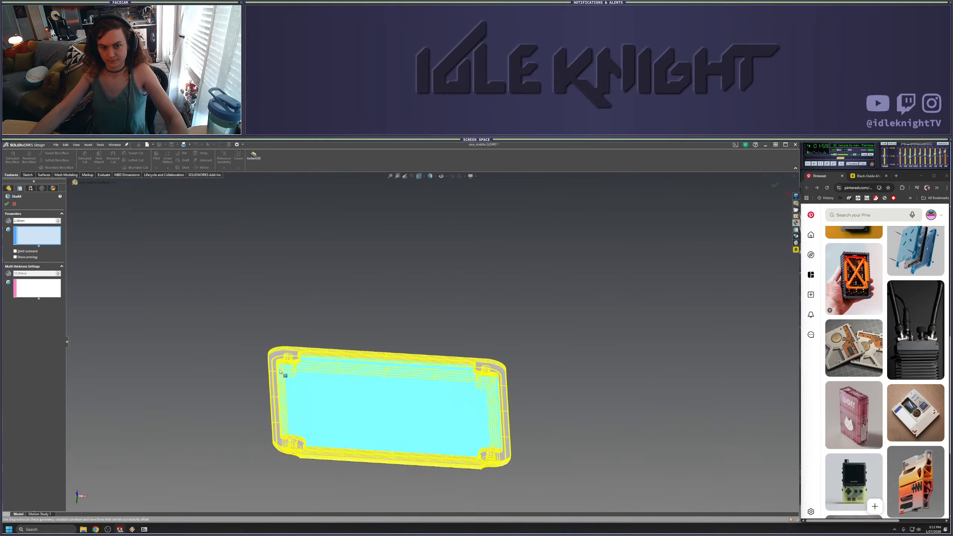
mouse_move(204, 310)
middle_down()
mouse_move(321, 393)
mouse_move(347, 389)
mouse_move(340, 457)
mouse_move(340, 389)
mouse_move(354, 390)
mouse_move(379, 348)
middle_up()
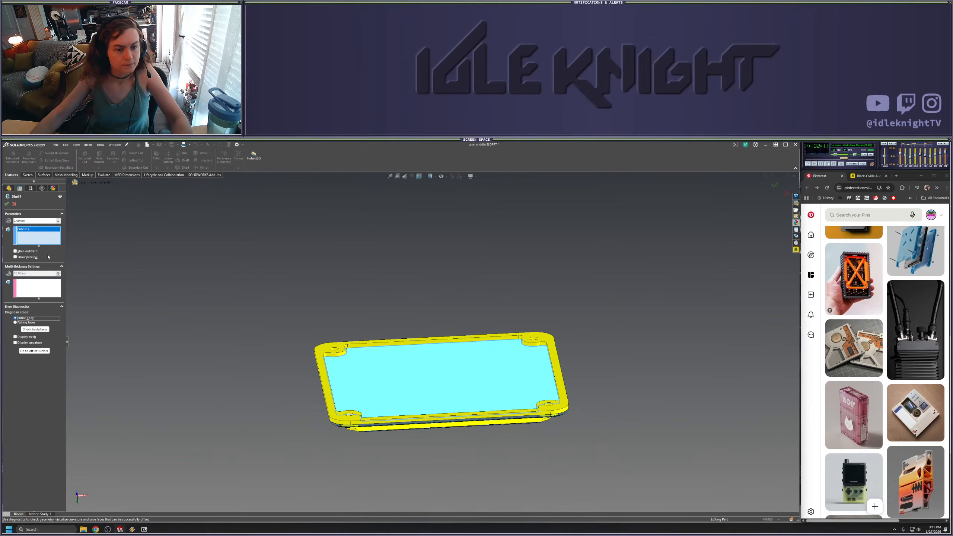
click(7, 204)
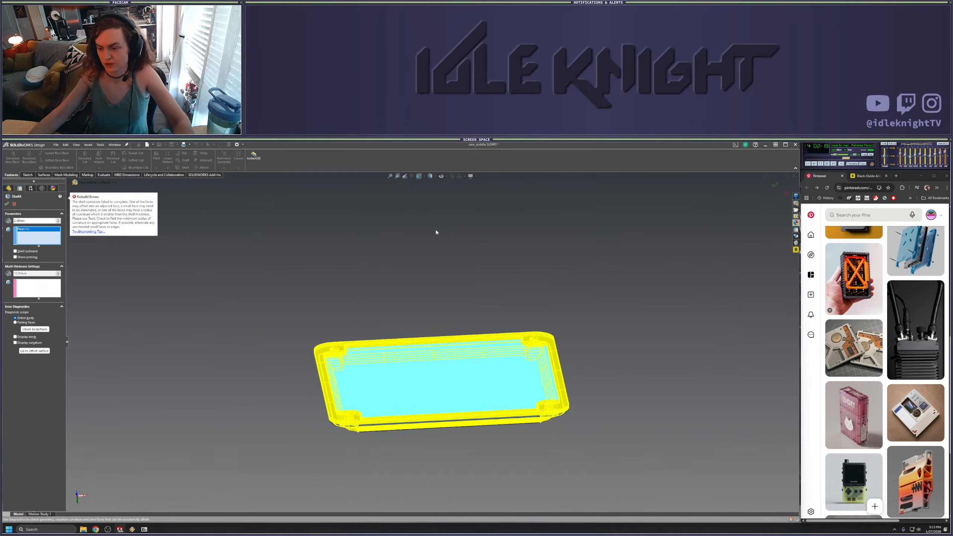
middle_drag(435, 230, 4, 384)
key(Escape)
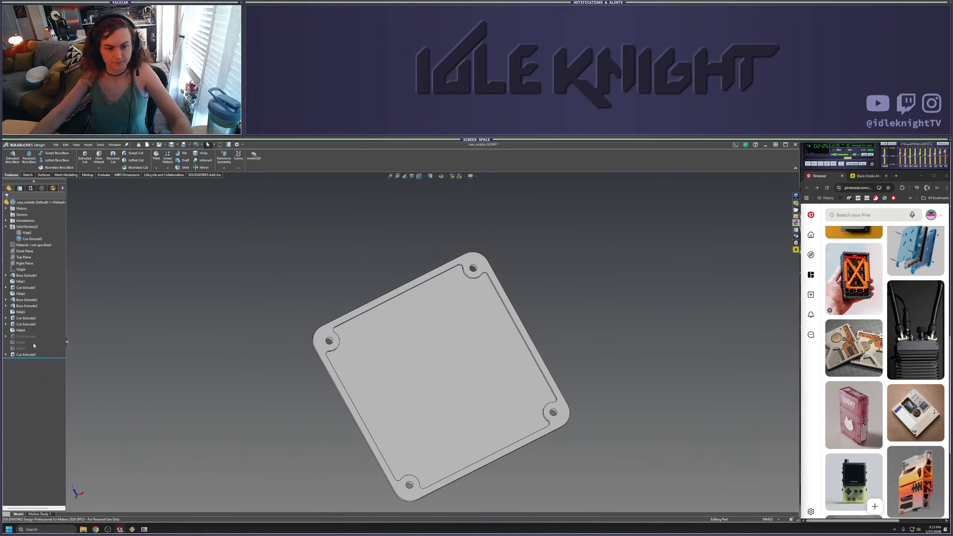
Reorder the recess cut to directly after Fillet3 and roll the model back to just after that cut
drag(39, 357, 35, 309)
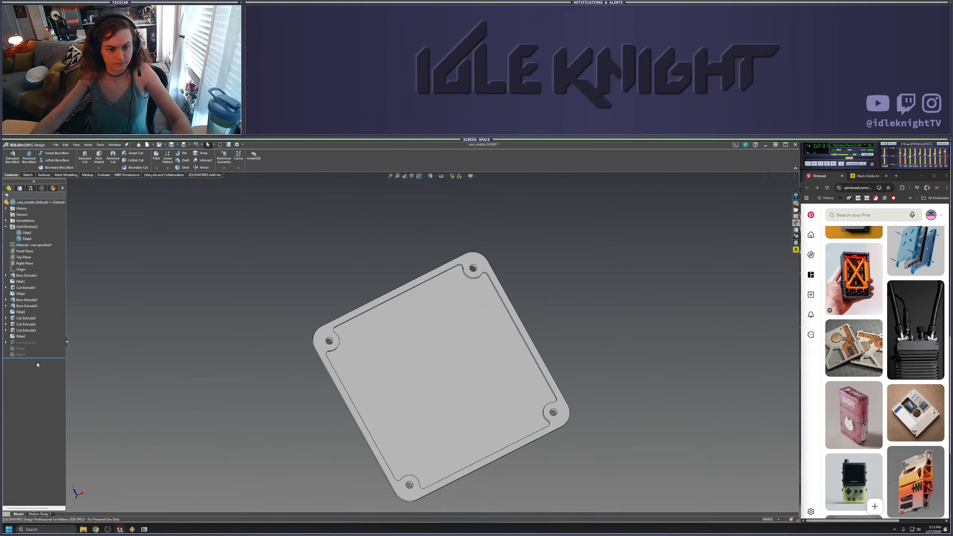
drag(38, 358, 42, 314)
middle_drag(210, 322, 196, 266)
click(21, 312)
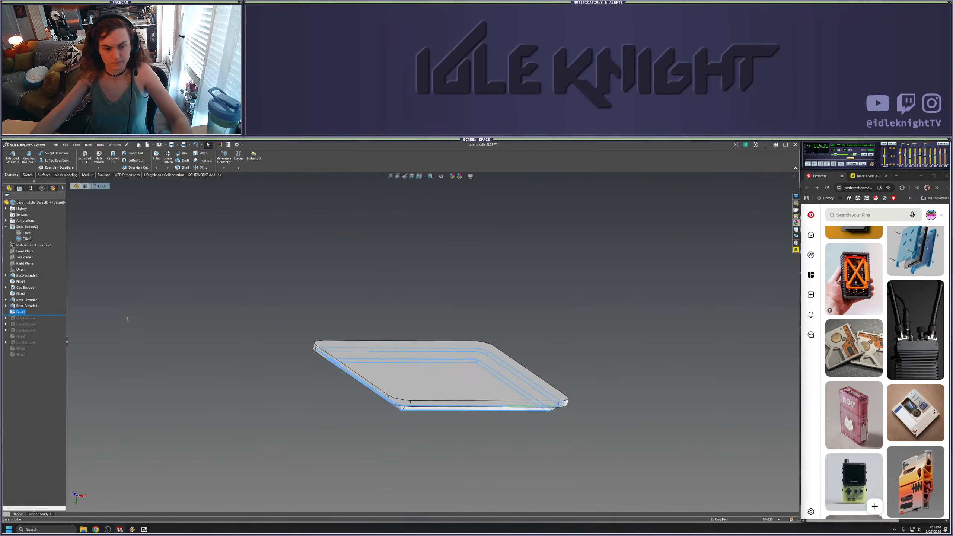
drag(55, 315, 34, 321)
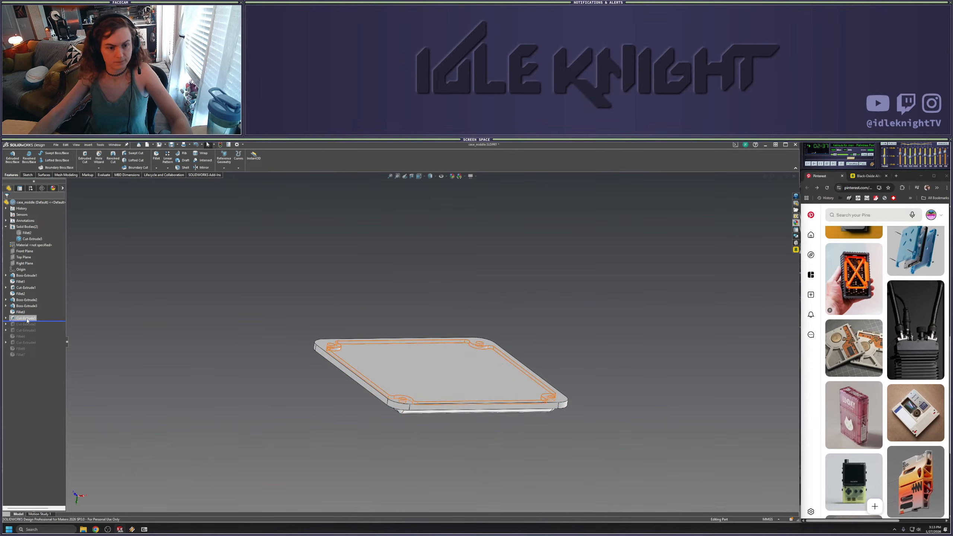
Examine the recess cut and the filleted corners on the opposite side of the rolled-back part
click(27, 318)
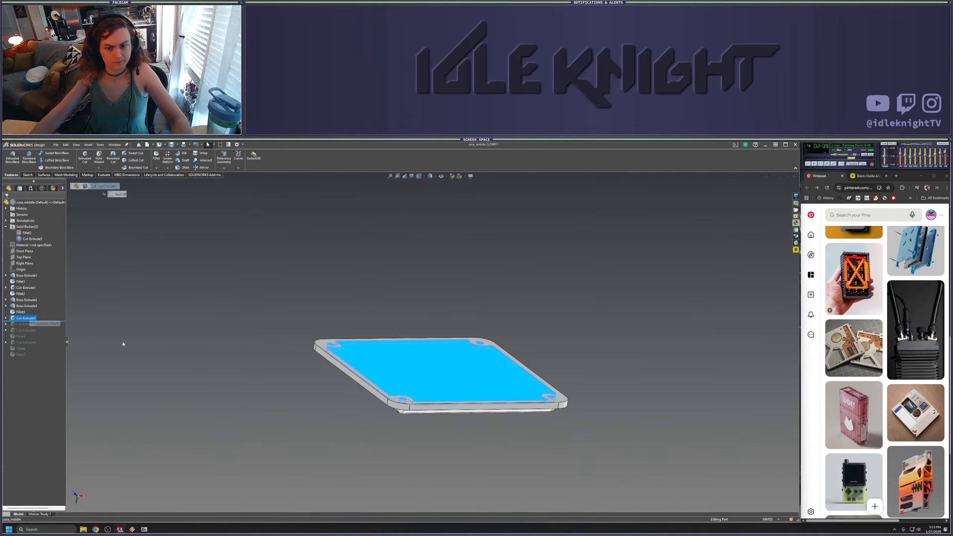
click(240, 390)
mouse_move(240, 391)
middle_down()
mouse_move(235, 300)
mouse_move(229, 402)
middle_up()
scroll(395, 388, down, 3)
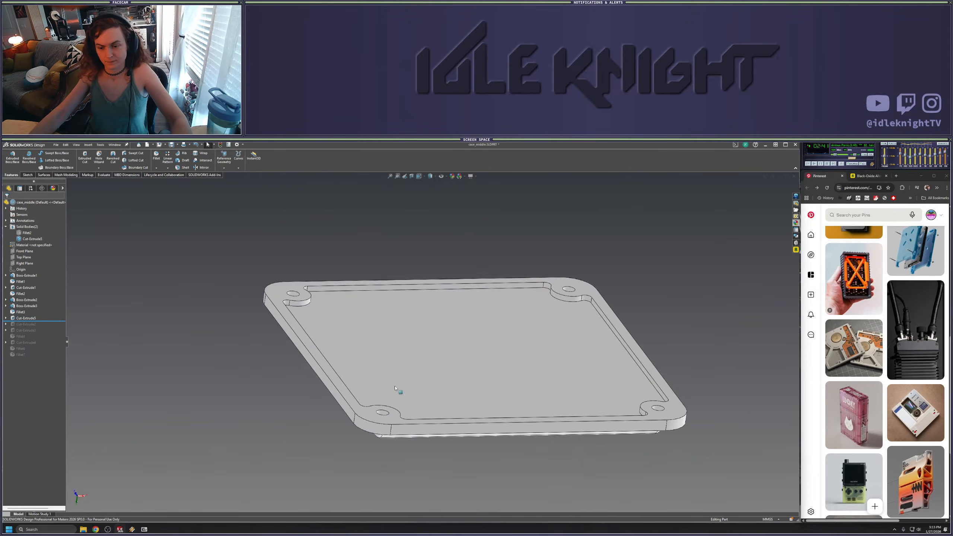
middle_drag(394, 388, 384, 312)
scroll(382, 306, down, 5)
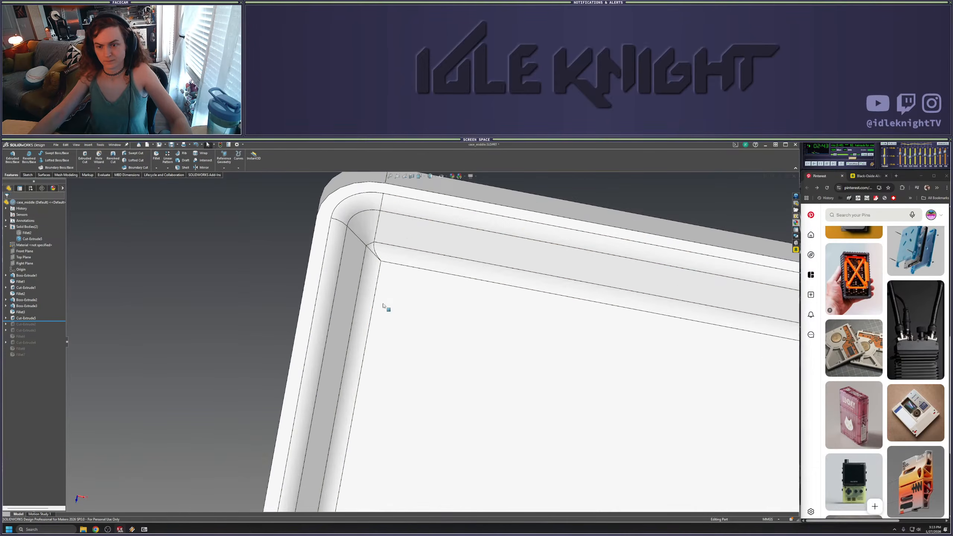
scroll(383, 306, up, 6)
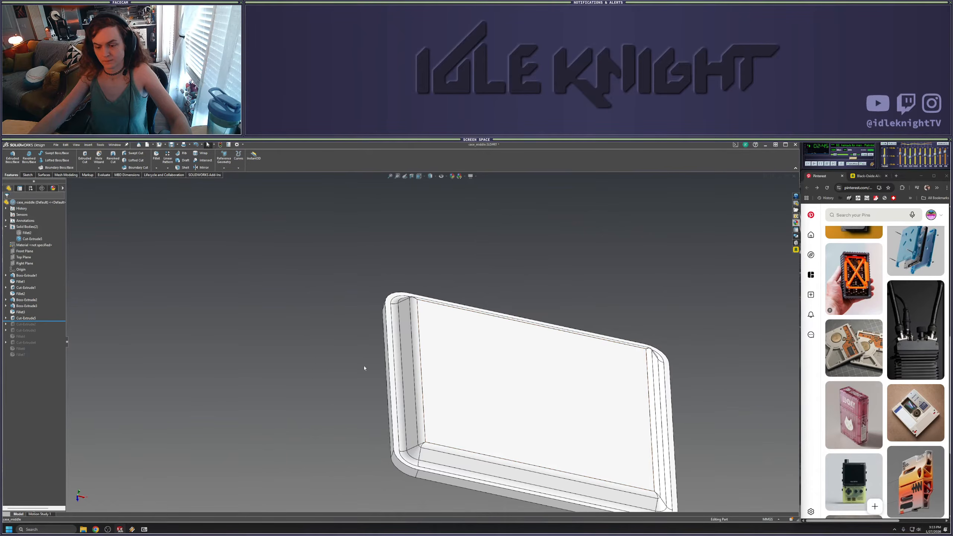
Suppress the Fillet3 feature that rounds the raised side of the plate
scroll(431, 339, up, 4)
middle_drag(488, 404, 483, 350)
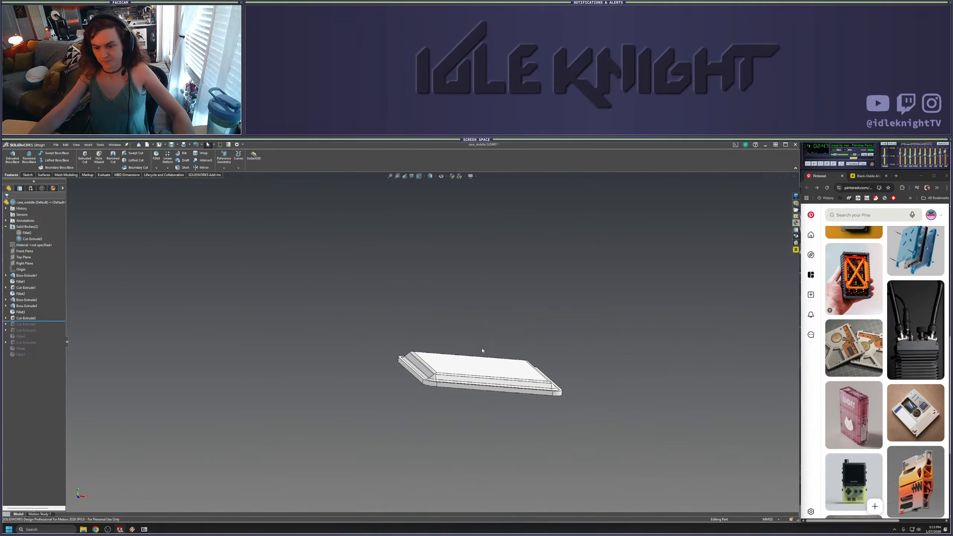
click(20, 312)
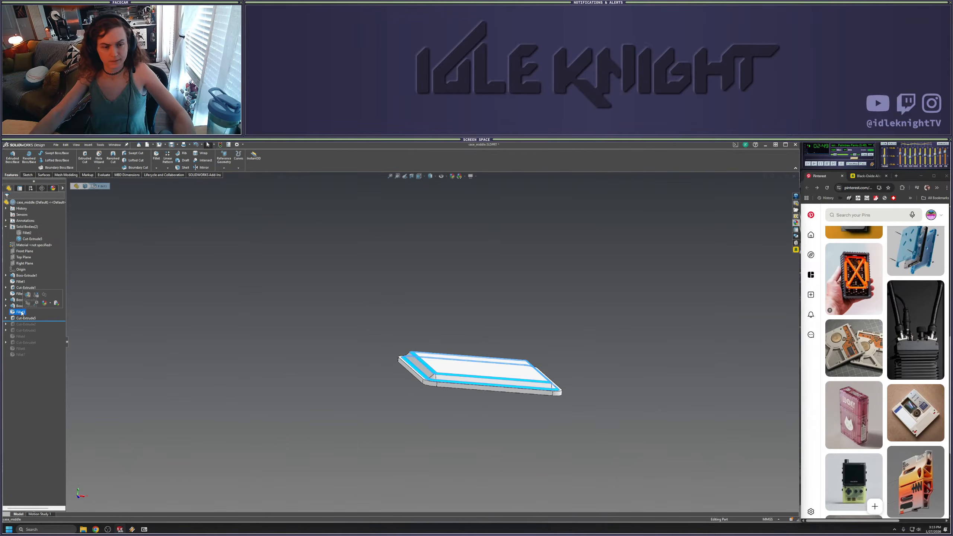
right_click(21, 312)
click(45, 302)
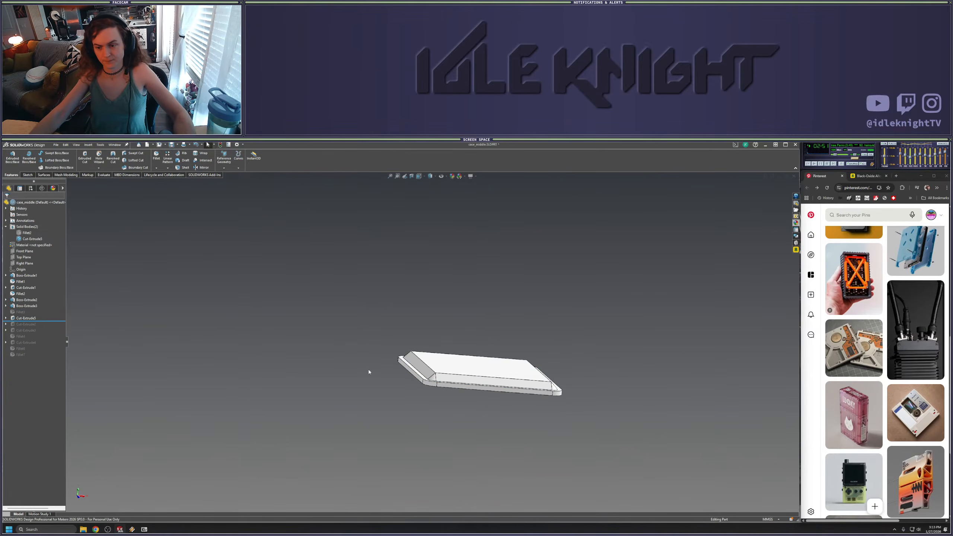
Try to shell the body through the recess floor with Fillet3 suppressed
middle_drag(368, 370, 508, 246)
scroll(465, 281, down, 4)
middle_drag(459, 281, 484, 332)
scroll(476, 347, down, 2)
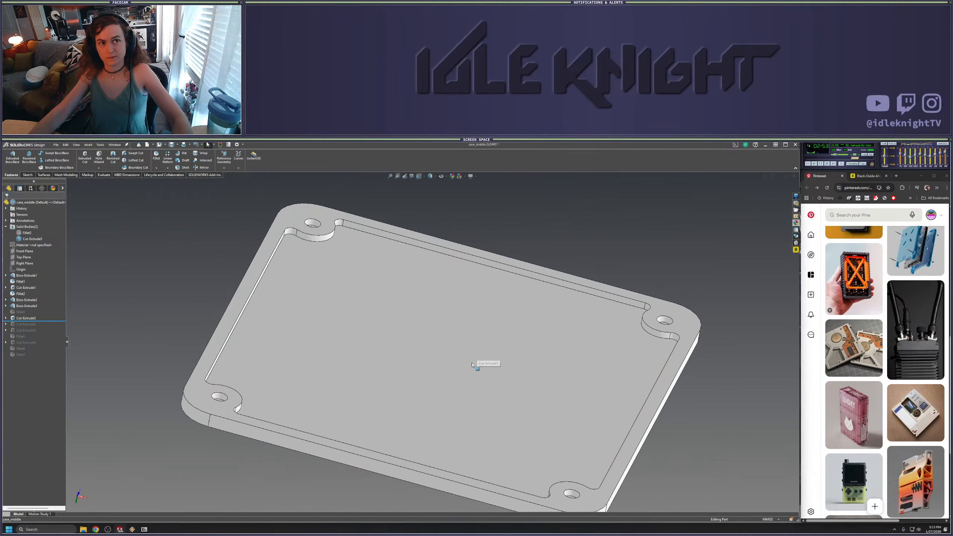
scroll(472, 365, up, 2)
scroll(469, 380, down, 2)
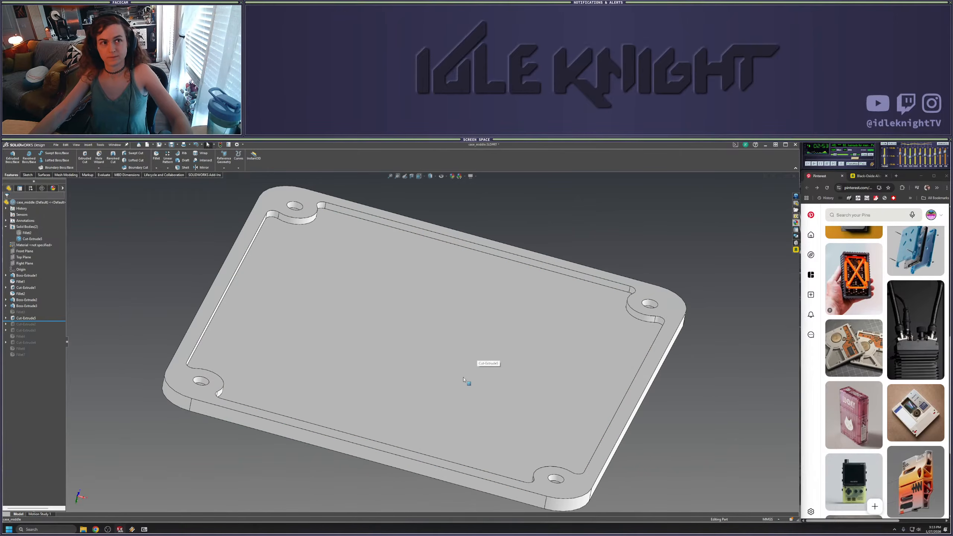
click(180, 168)
click(316, 303)
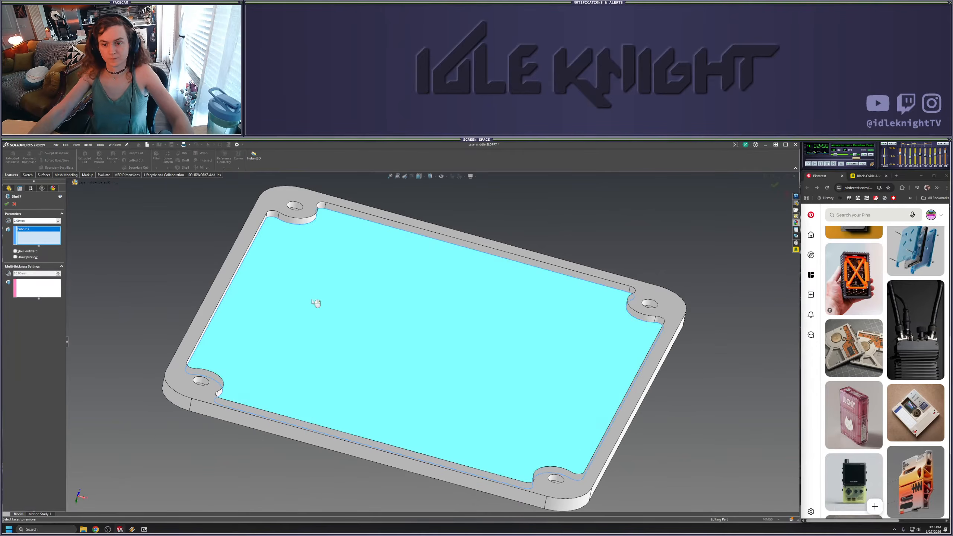
click(7, 204)
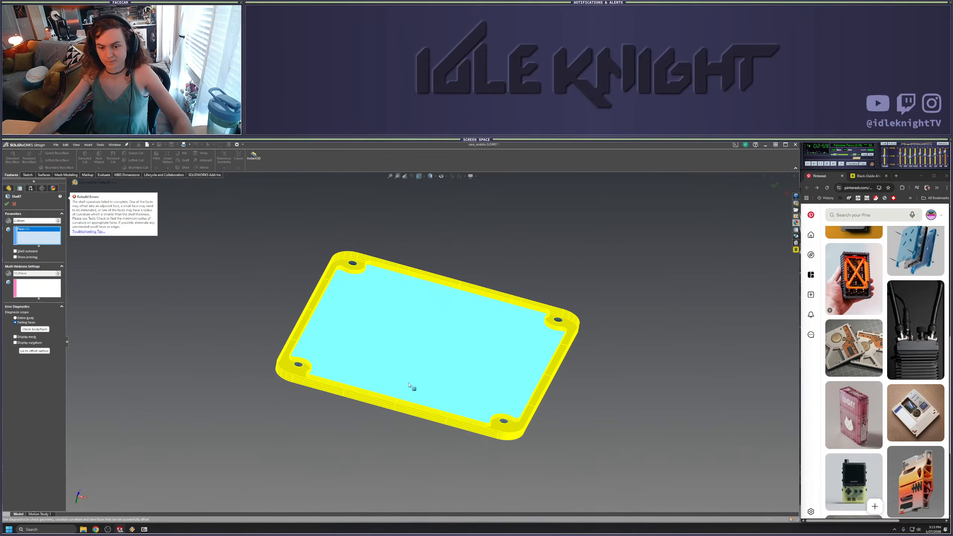
key(Escape)
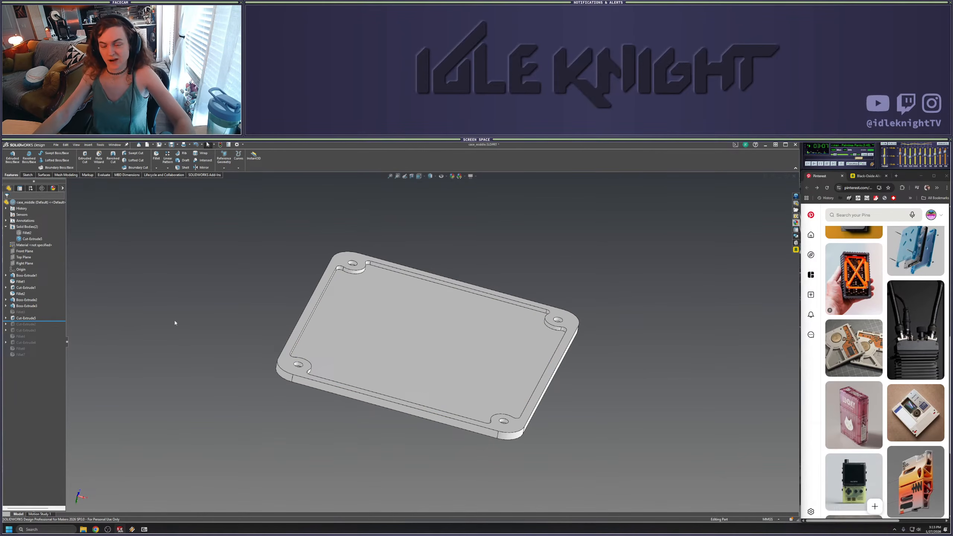
Undo the fillet and slot-cut suppressions, the recess cut's reordering and the rollback of the feature history
middle_drag(352, 338, 498, 410)
scroll(459, 414, down, 4)
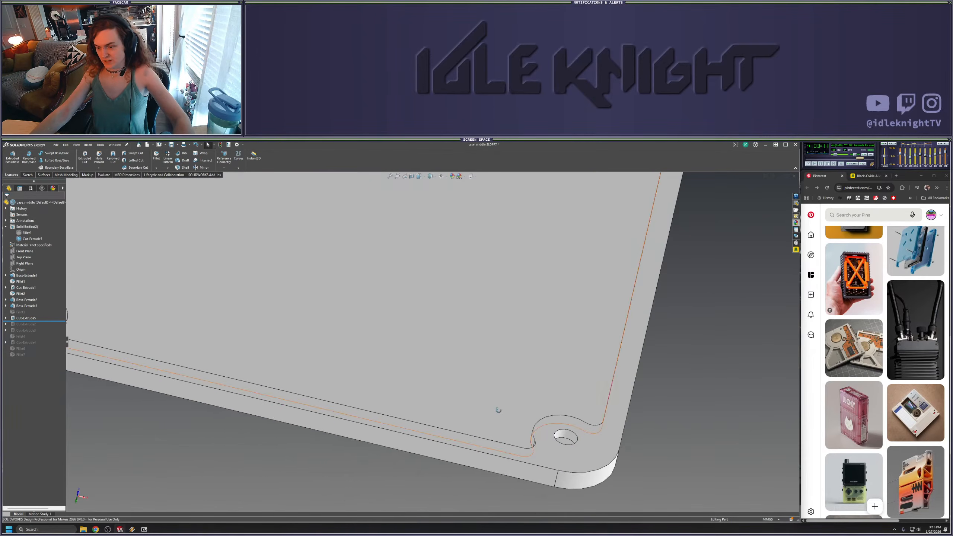
scroll(404, 382, up, 6)
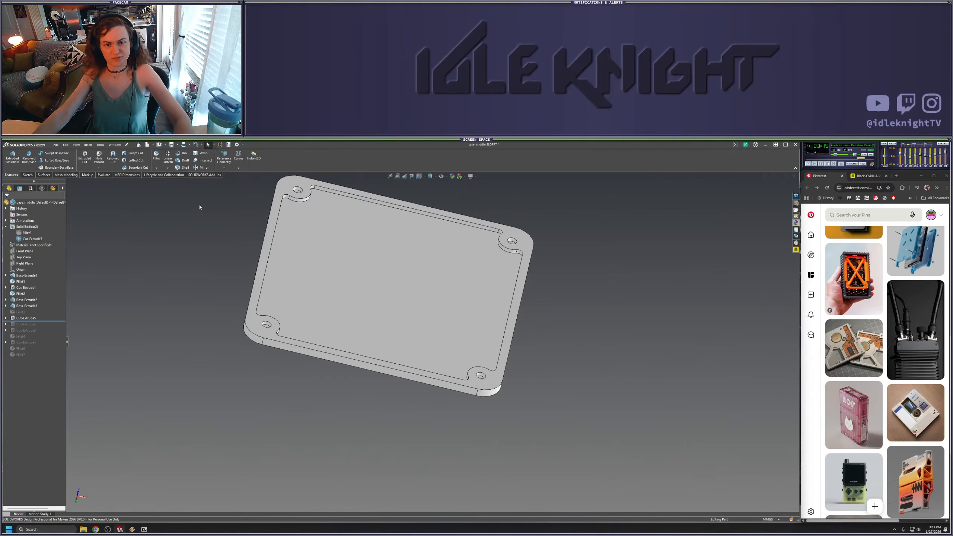
middle_drag(199, 207, 270, 347)
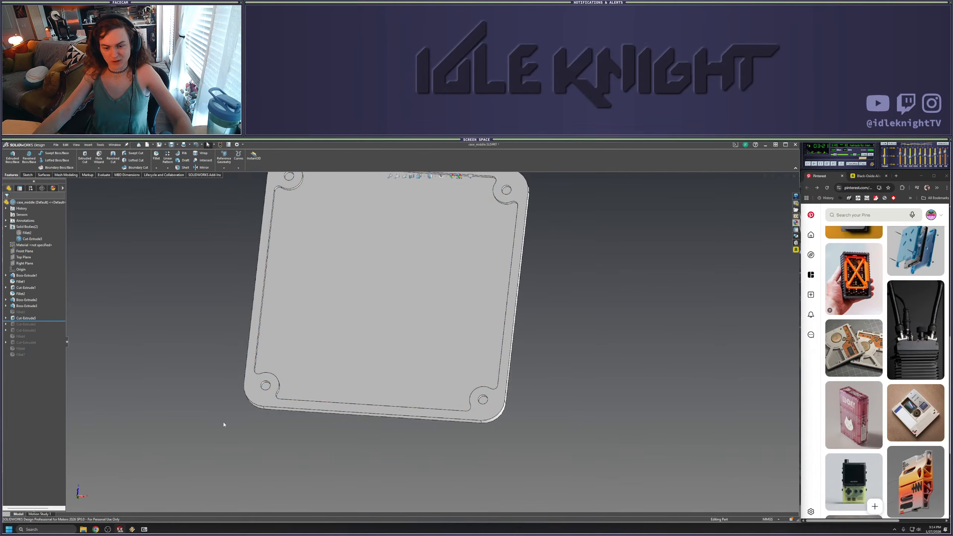
middle_drag(224, 425, 314, 335)
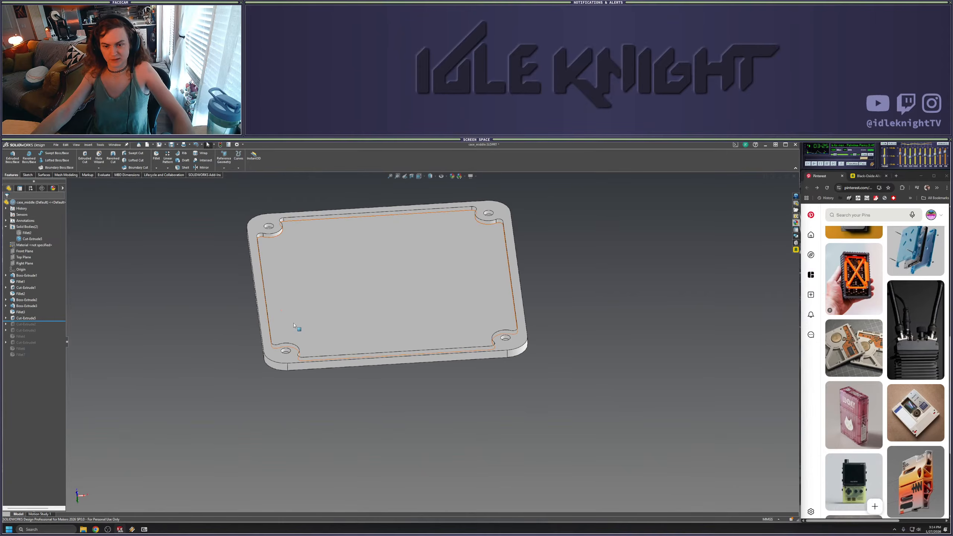
key(ctrl+z)
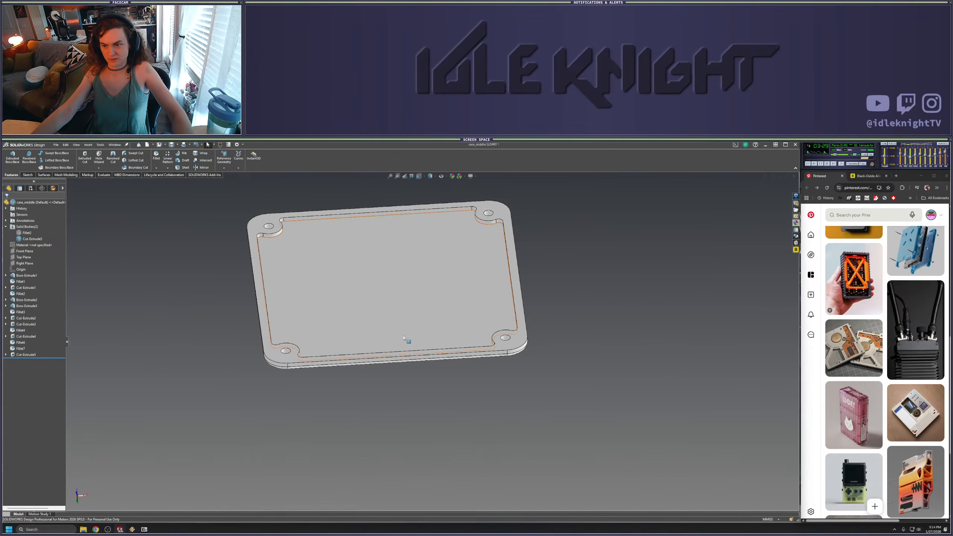
click(31, 355)
key(Escape)
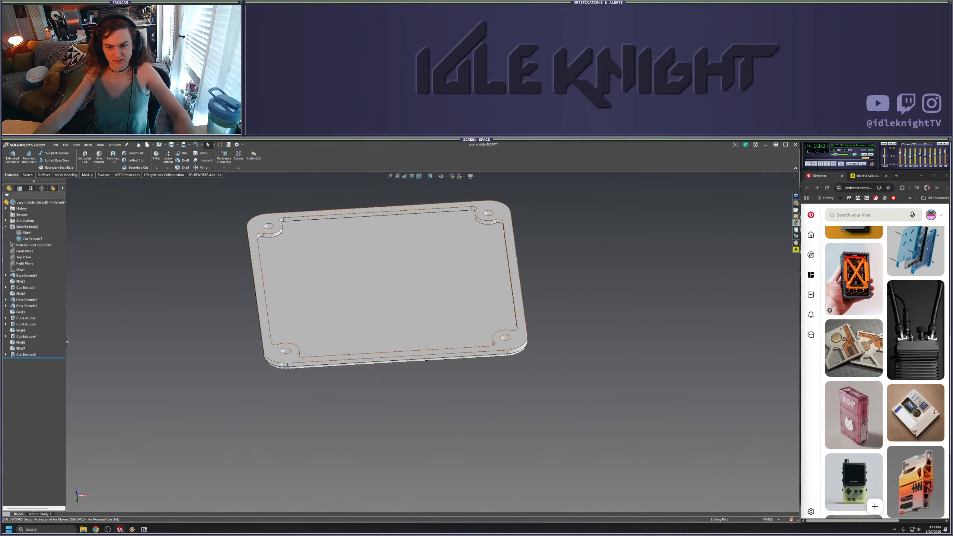
Suppress the recess cut at the end of the feature history
middle_drag(375, 285, 298, 208)
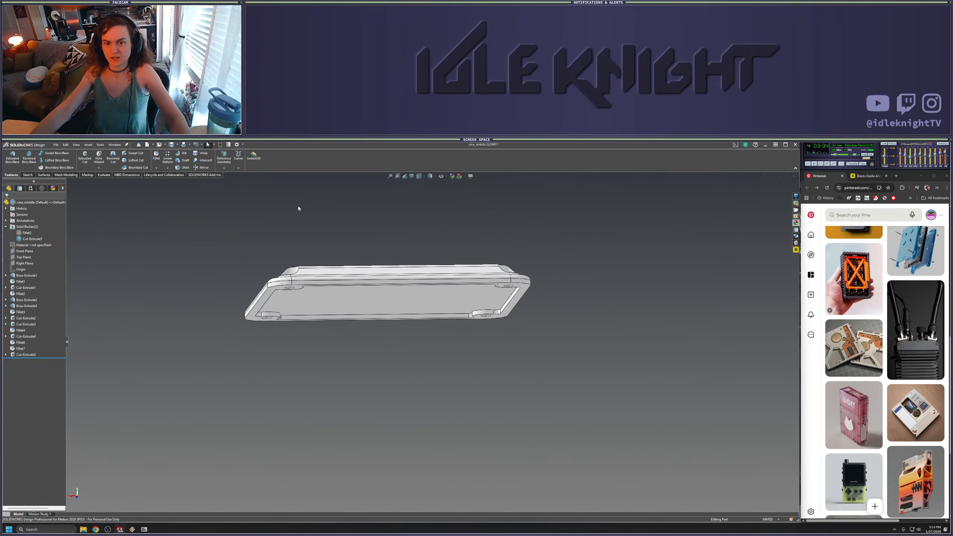
click(178, 167)
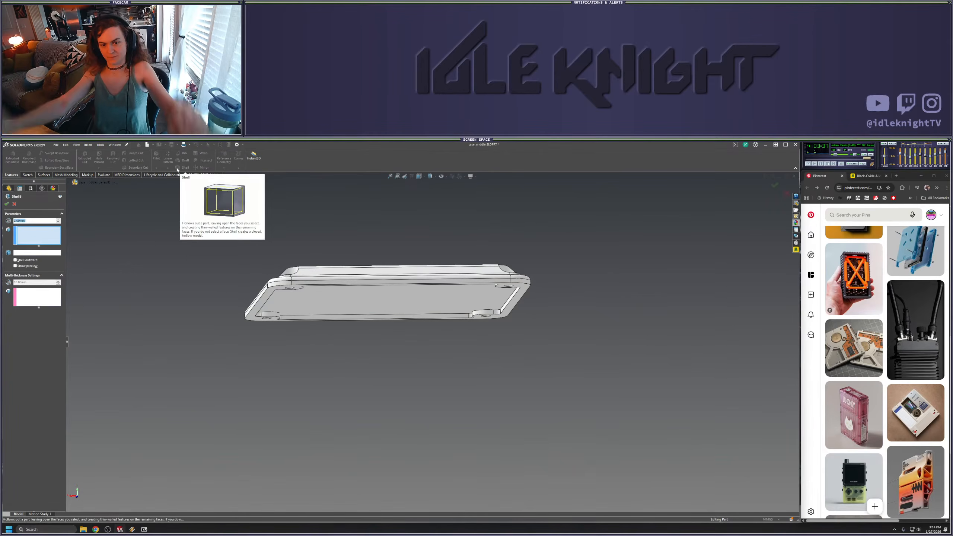
click(14, 204)
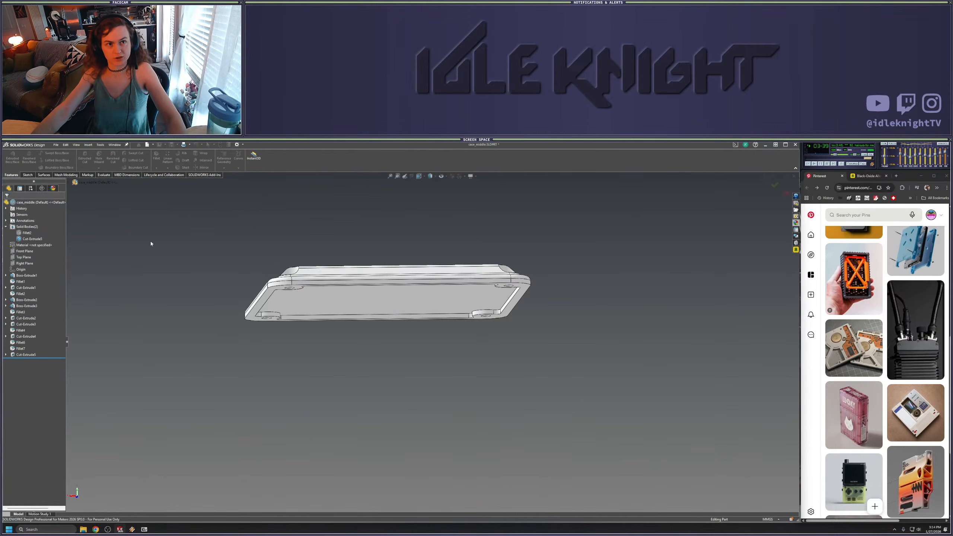
right_click(26, 356)
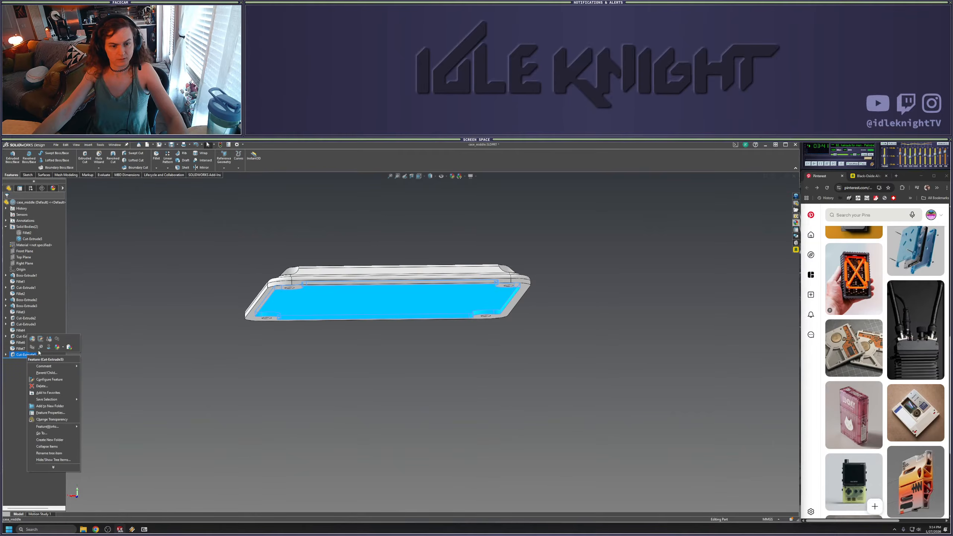
click(50, 340)
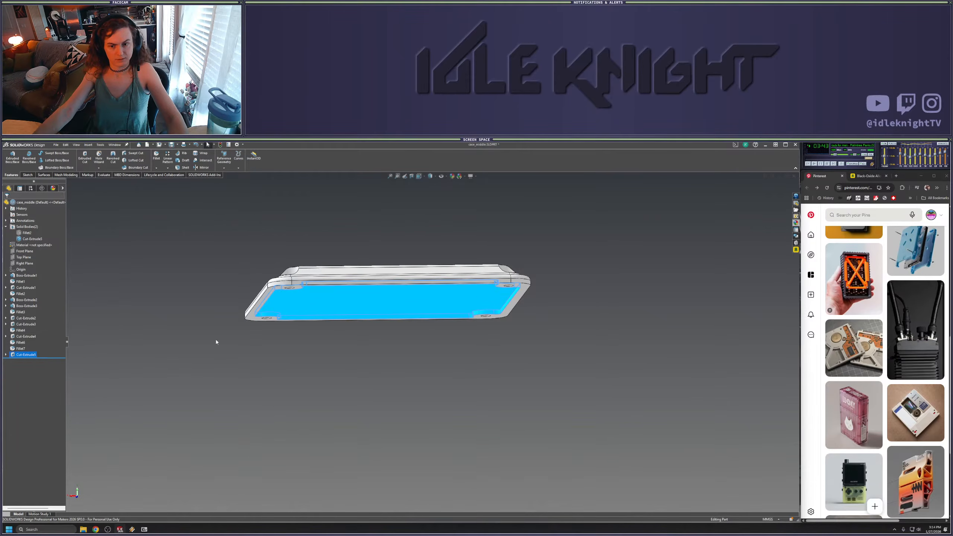
Try to shell the unrecessed body through its flat face with the corner screw holes still present
middle_drag(432, 372, 427, 214)
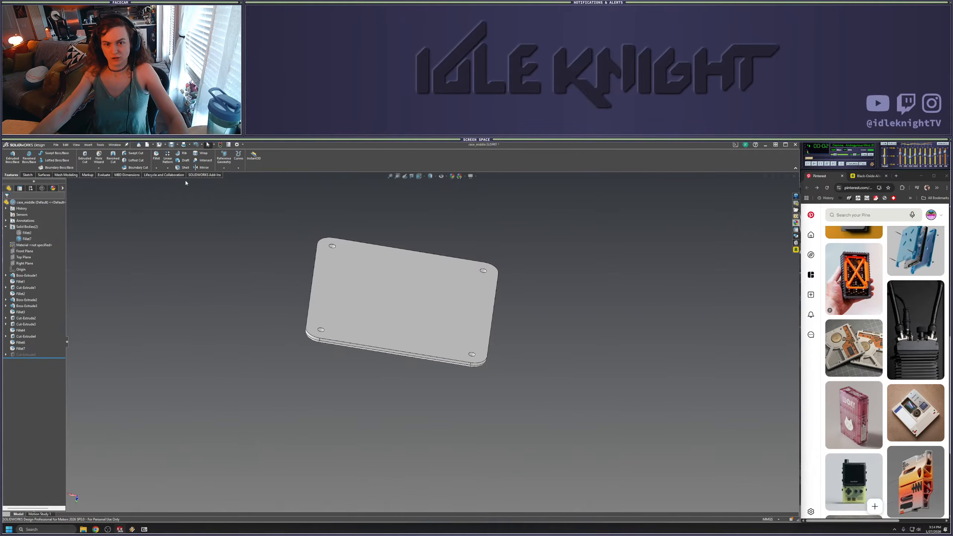
click(184, 168)
click(397, 304)
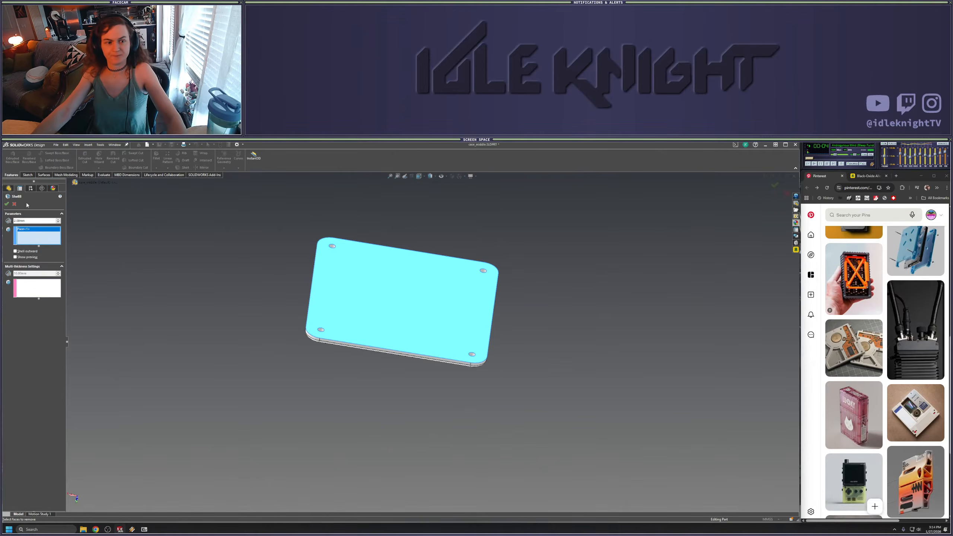
click(6, 204)
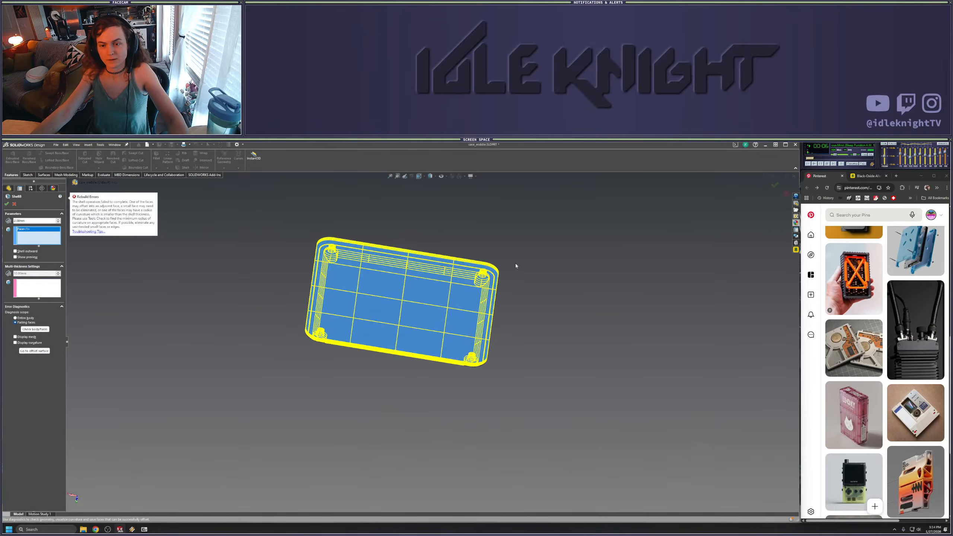
middle_drag(539, 287, 539, 184)
key(Escape)
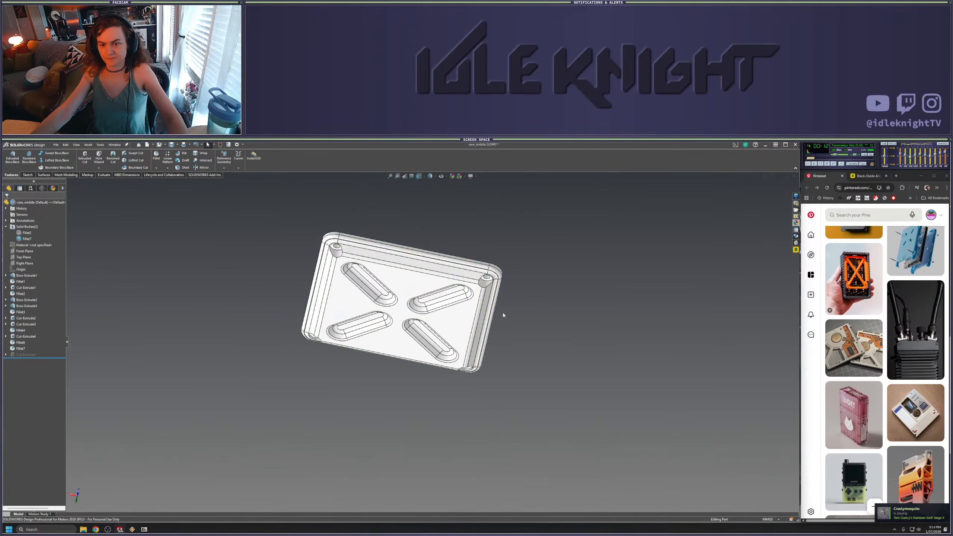
Suppress the two cut features that form the screw holes and their counterbores at the plate's corners
middle_drag(502, 315, 458, 341)
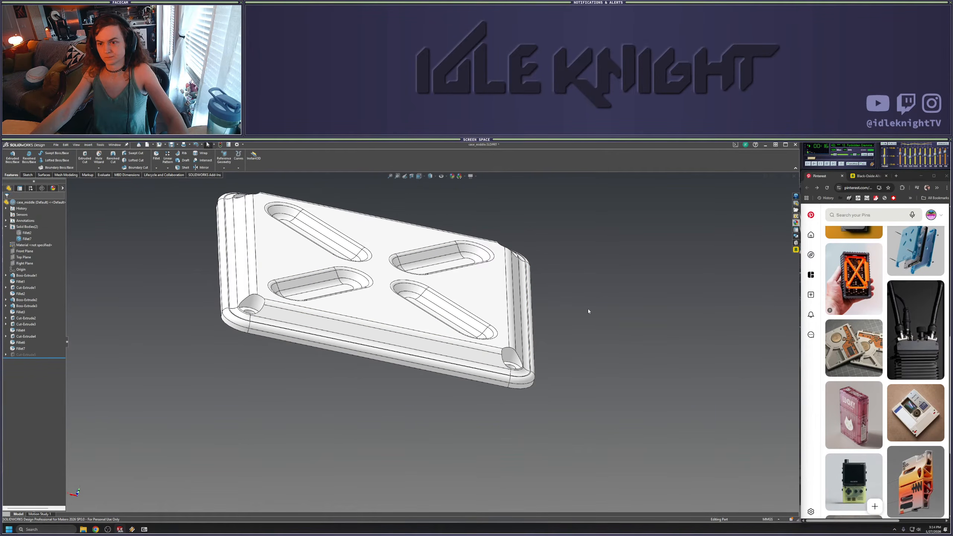
scroll(588, 311, up, 3)
middle_drag(182, 341, 321, 402)
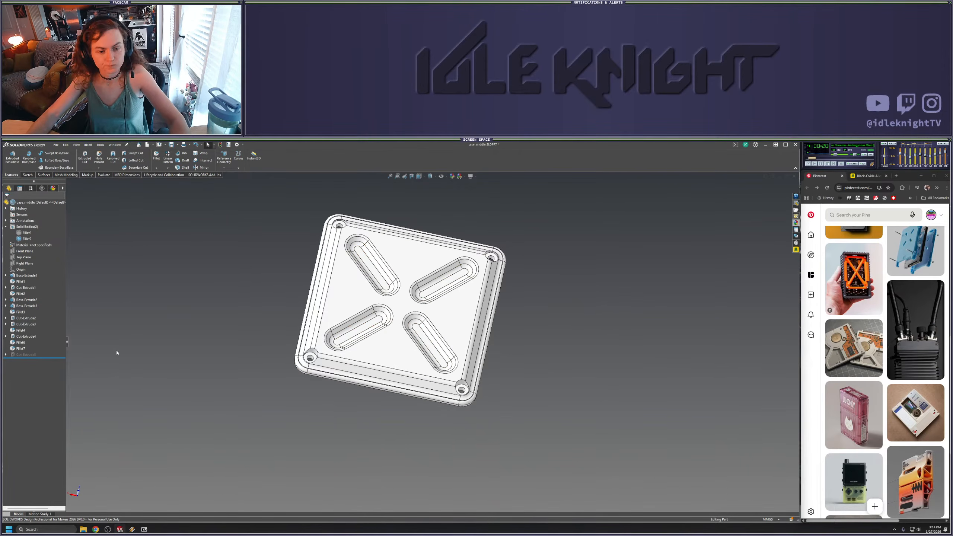
middle_drag(233, 360, 251, 393)
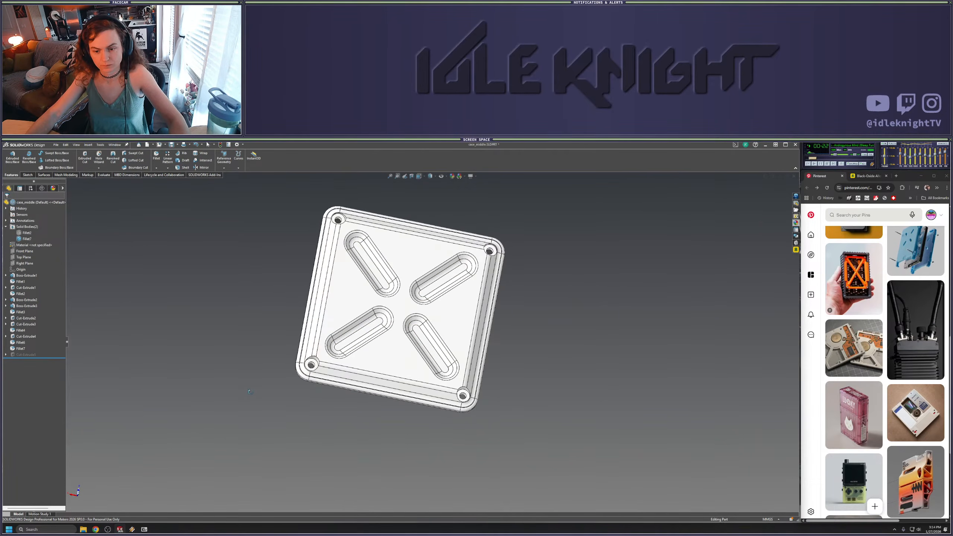
scroll(312, 371, down, 6)
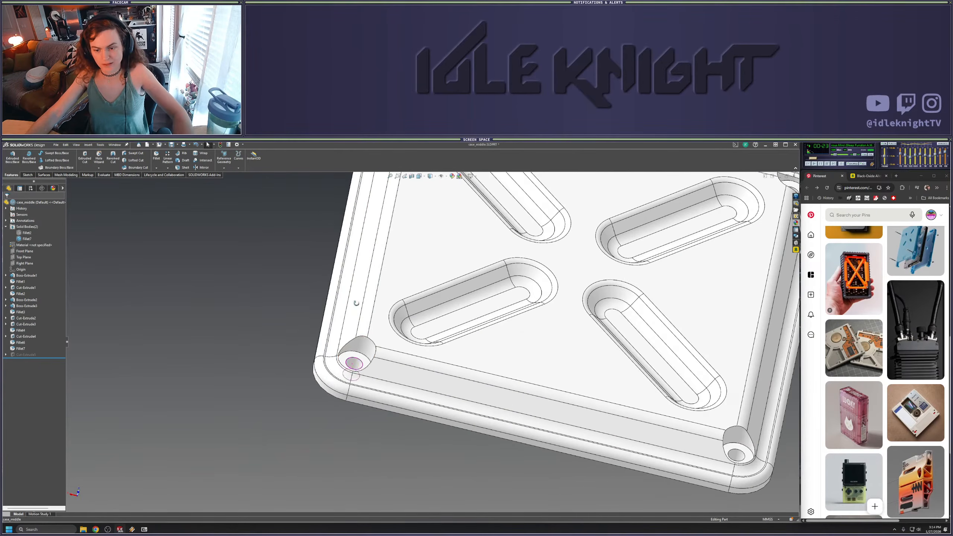
click(367, 351)
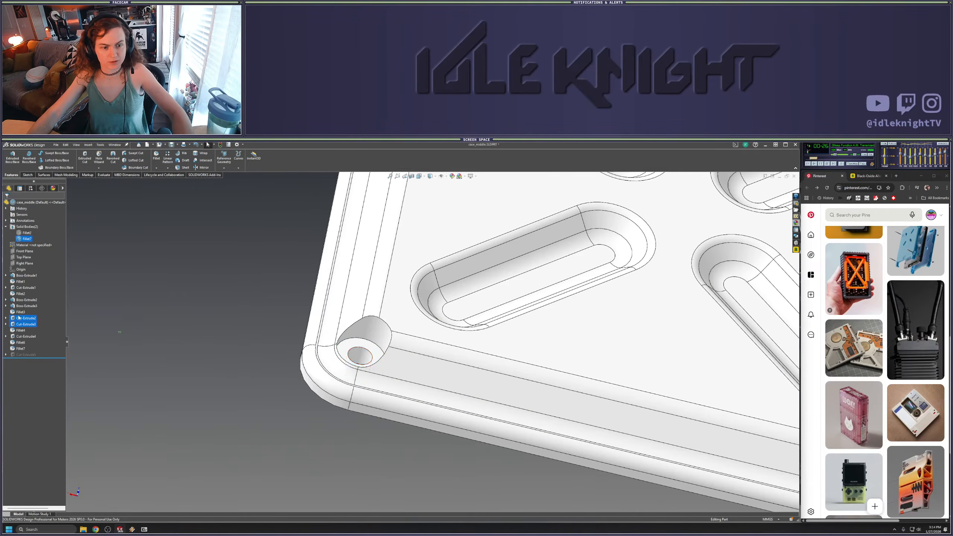
ctrl+click(26, 324)
right_click(26, 324)
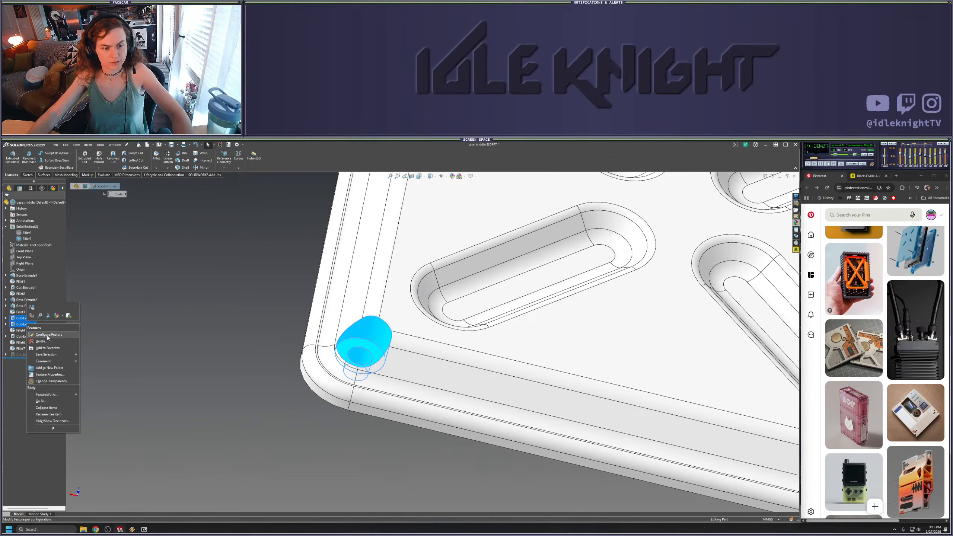
click(33, 308)
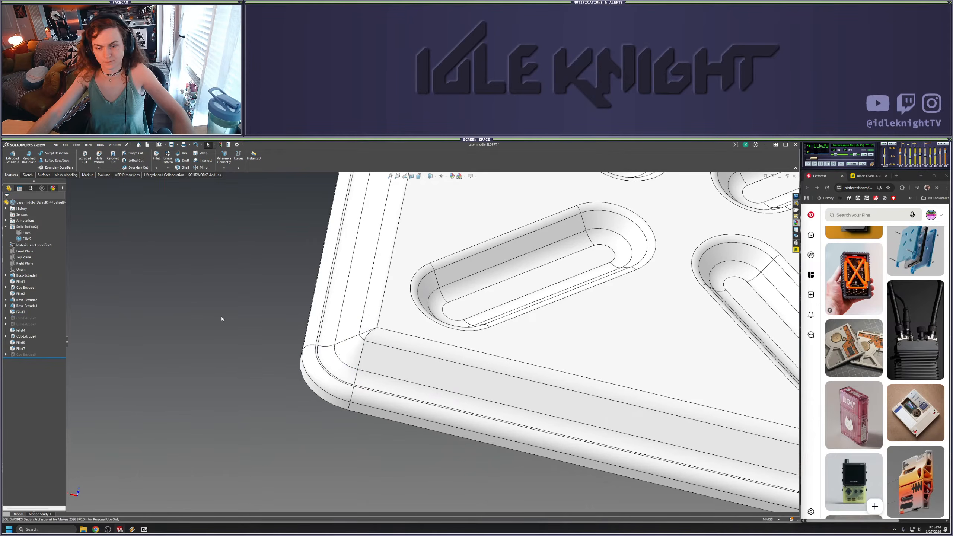
Shell the hole-free body with its flat face removed, and check the hollowed part from both sides
scroll(272, 359, up, 8)
middle_drag(273, 359, 448, 216)
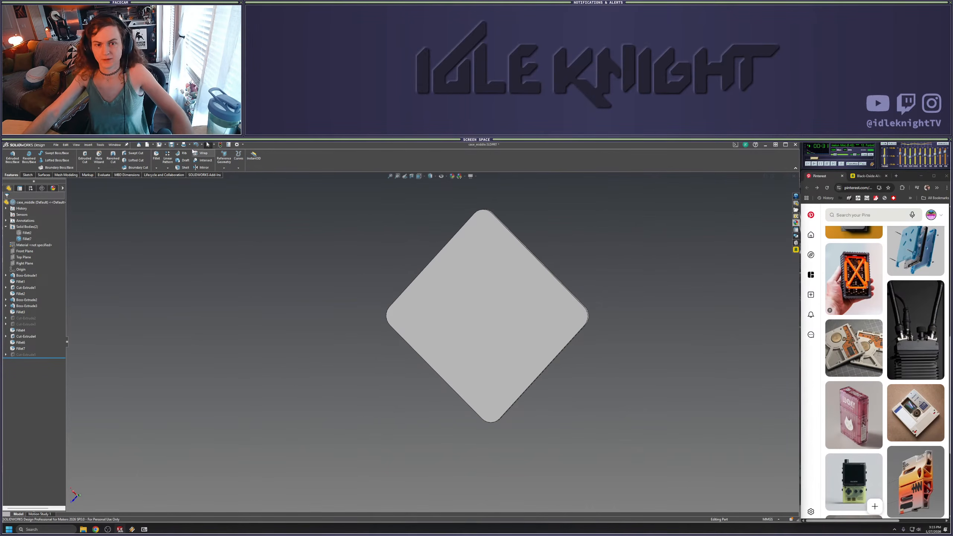
click(184, 168)
click(502, 335)
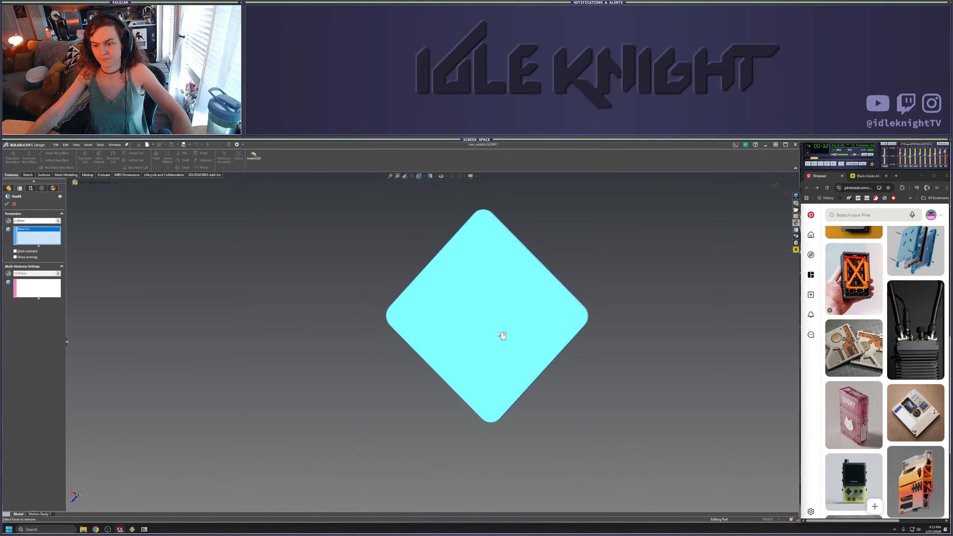
click(7, 204)
middle_drag(468, 297, 542, 178)
scroll(487, 270, down, 5)
middle_drag(449, 326, 110, 361)
scroll(453, 372, up, 3)
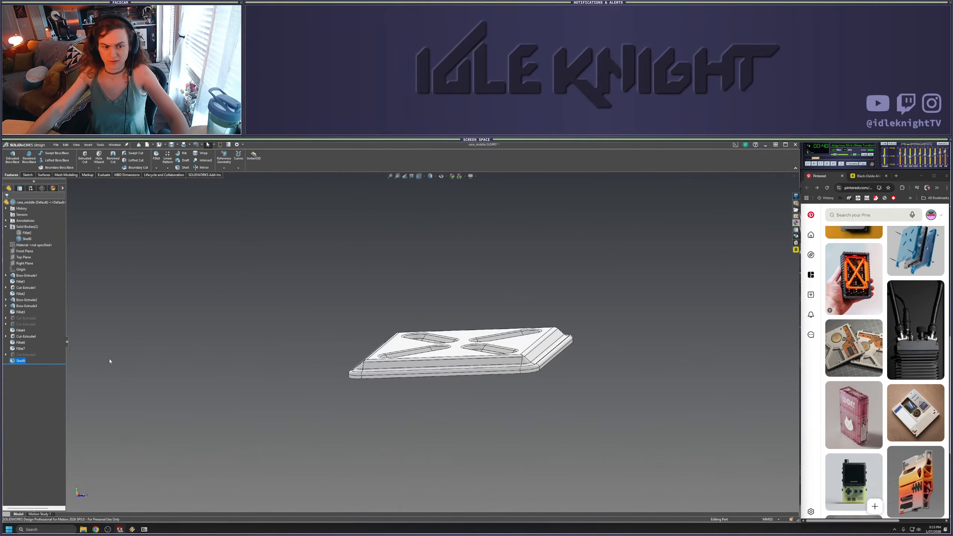
click(30, 318)
shift+click(25, 324)
click(38, 316)
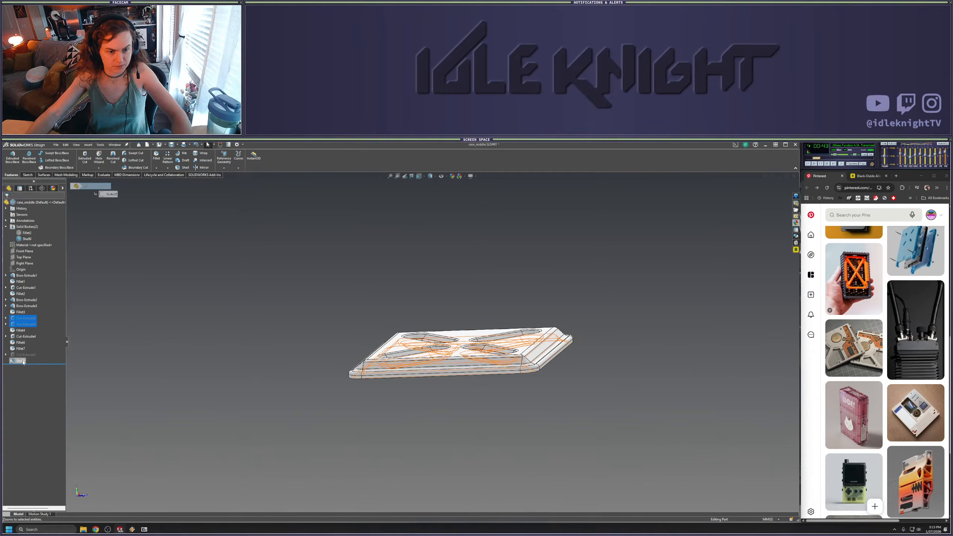
click(145, 322)
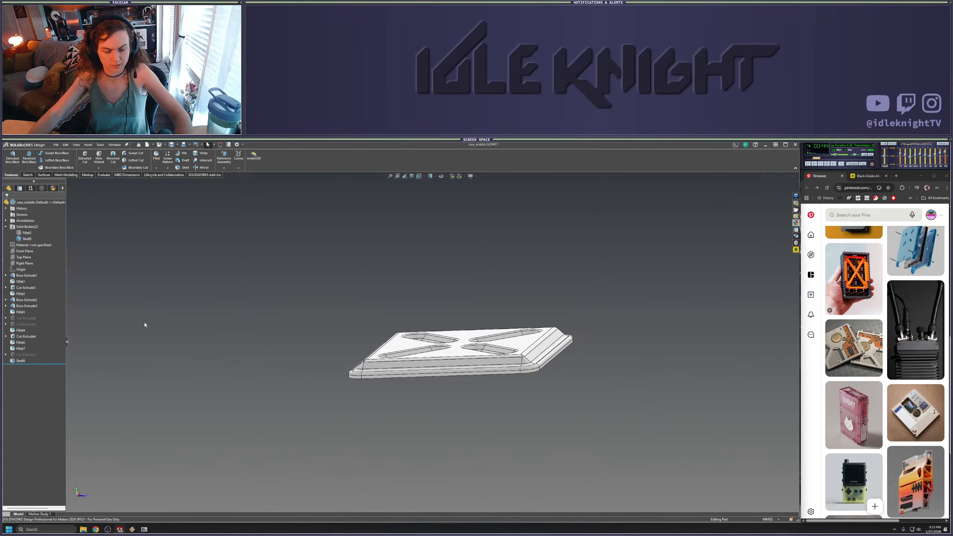
Delete the suppressed recess cut together with its leftover sketch
click(24, 354)
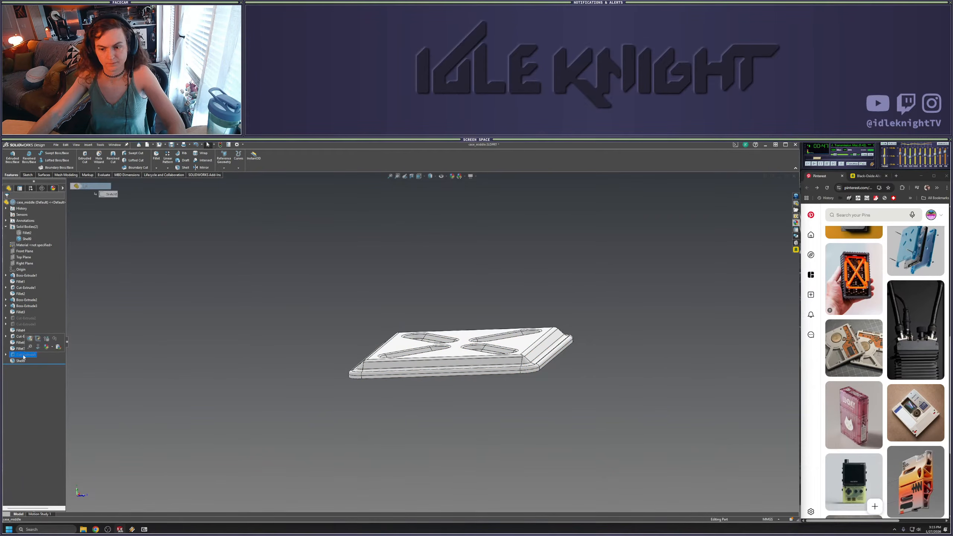
key(Delete)
key(Return)
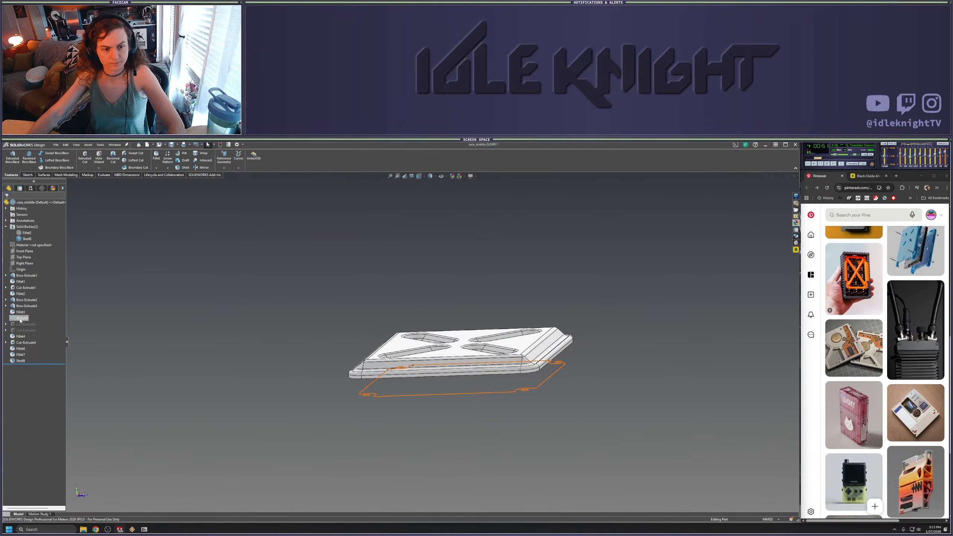
key(Delete)
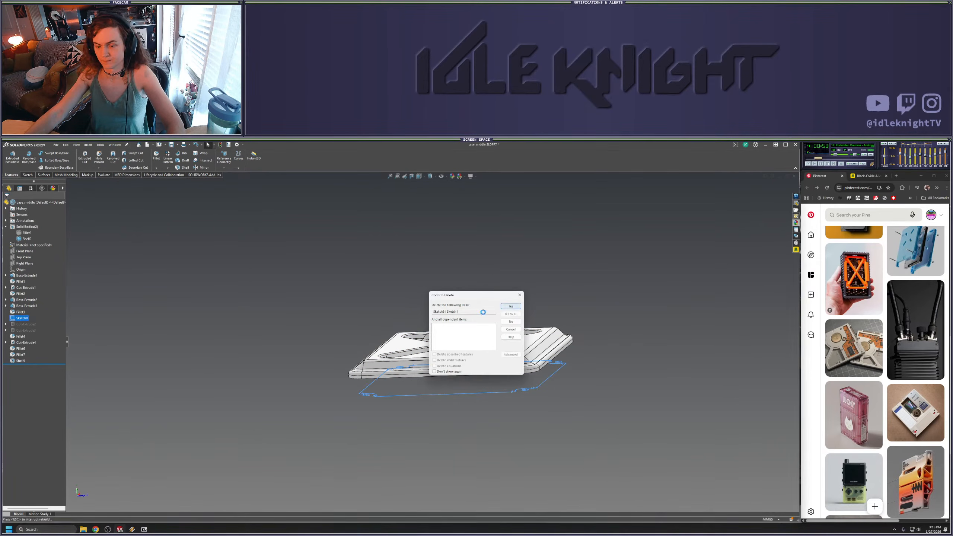
key(Return)
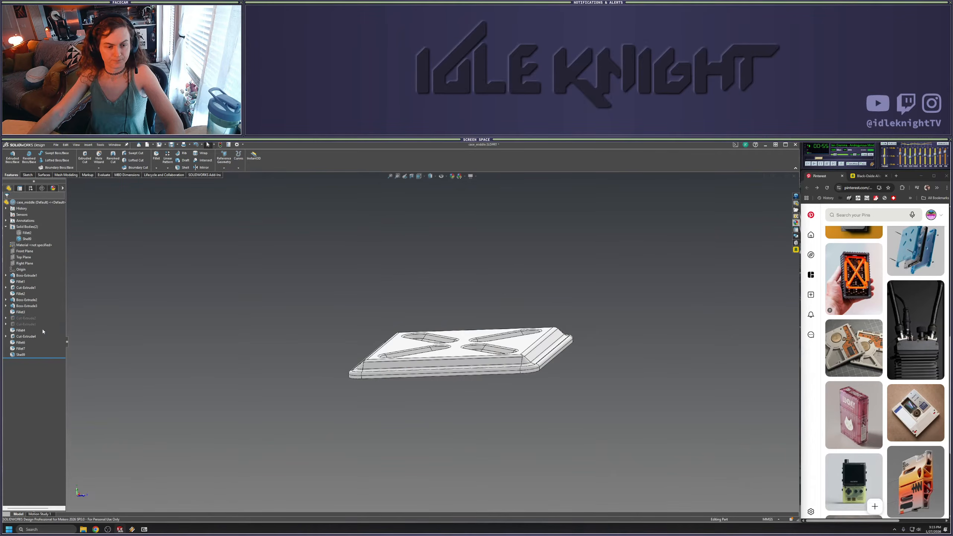
Reorder the two suppressed screw-hole cuts so they come after the shell in the feature history
click(22, 354)
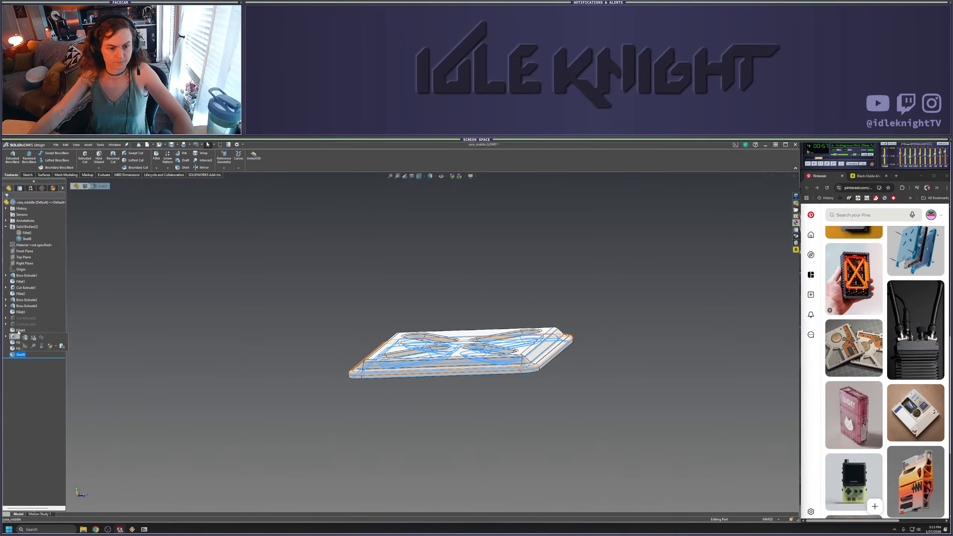
shift+click(23, 331)
click(38, 358)
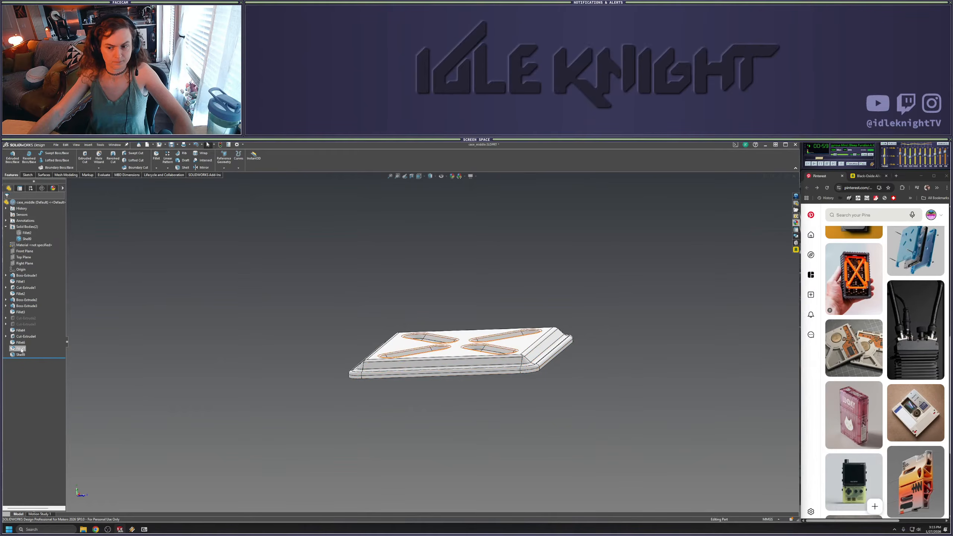
drag(25, 325, 25, 350)
Unsuppress both screw-hole cuts that follow the shell
right_click(26, 350)
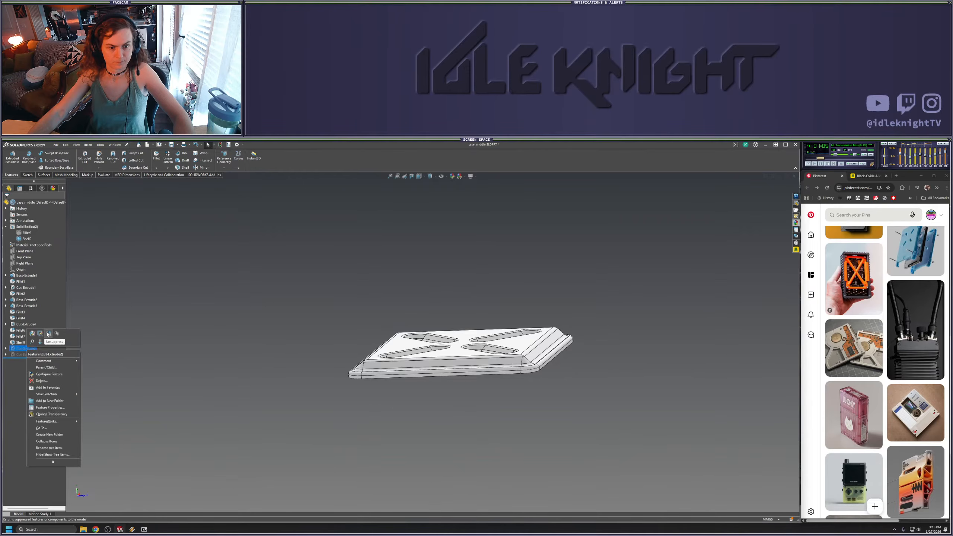
click(49, 332)
middle_drag(314, 294, 314, 391)
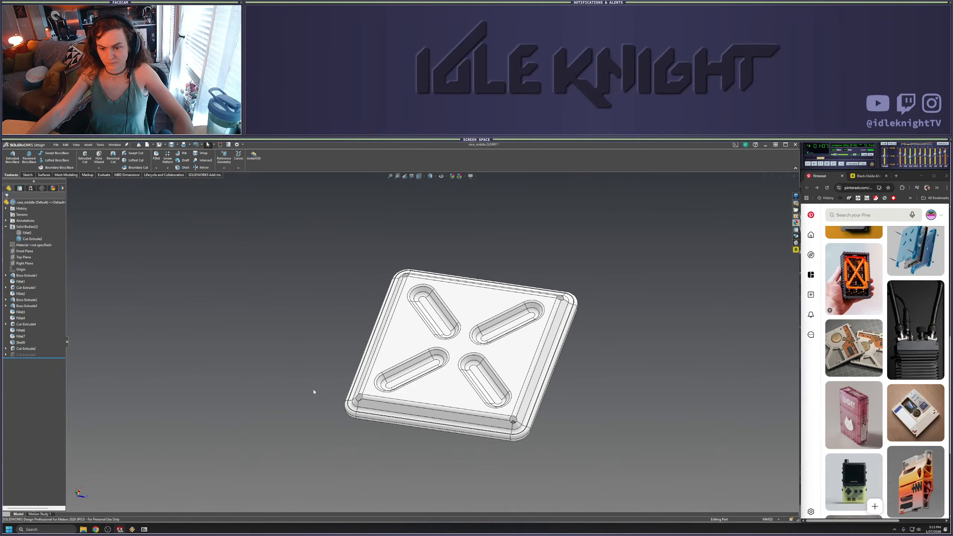
right_click(27, 355)
click(49, 339)
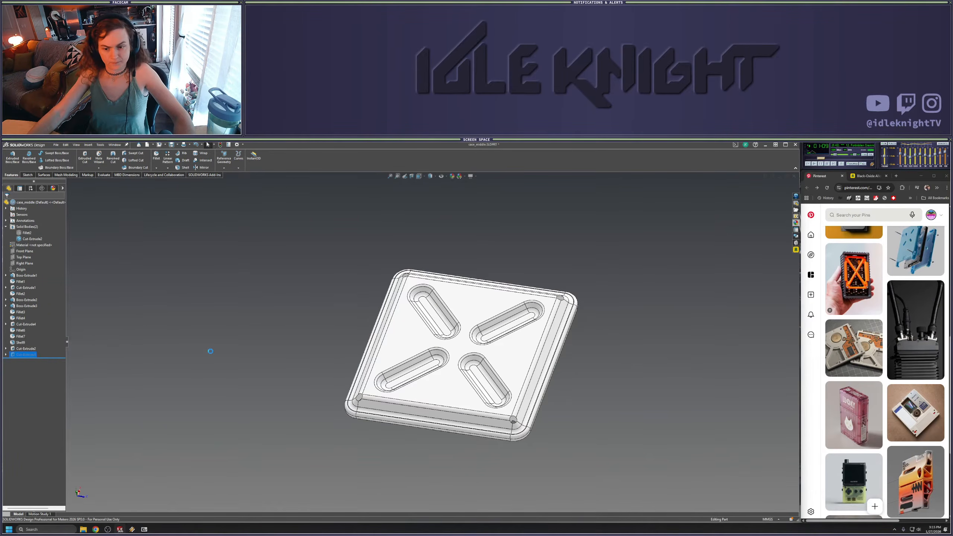
Examine the corner screw holes and counterbores of the shelled cover from the outside and the hollow side
middle_drag(351, 409, 343, 276)
scroll(408, 378, down, 3)
middle_drag(408, 377, 371, 262)
scroll(426, 341, up, 4)
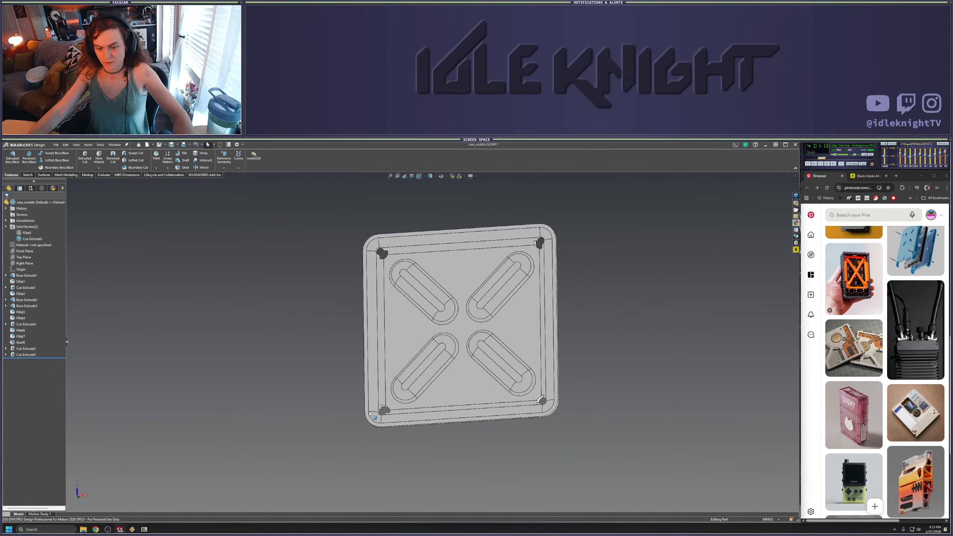
middle_drag(426, 340, 501, 383)
scroll(506, 420, down, 6)
scroll(633, 390, down, 2)
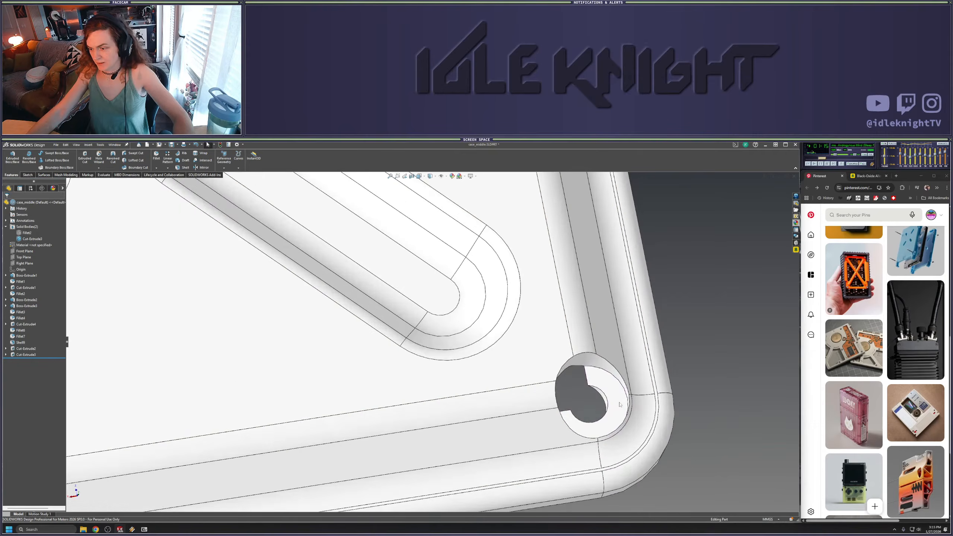
middle_drag(617, 409, 585, 248)
scroll(600, 400, up, 4)
scroll(483, 402, up, 3)
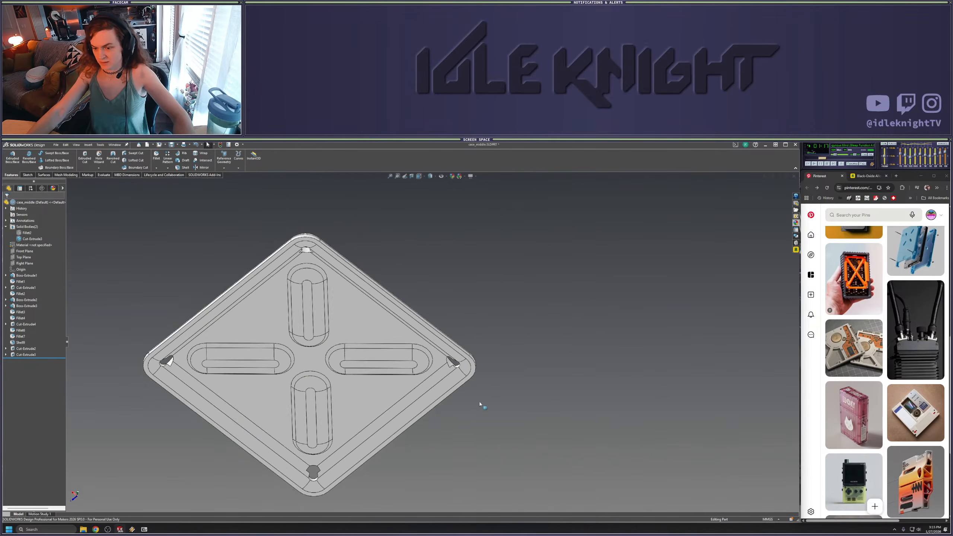
middle_drag(483, 401, 254, 352)
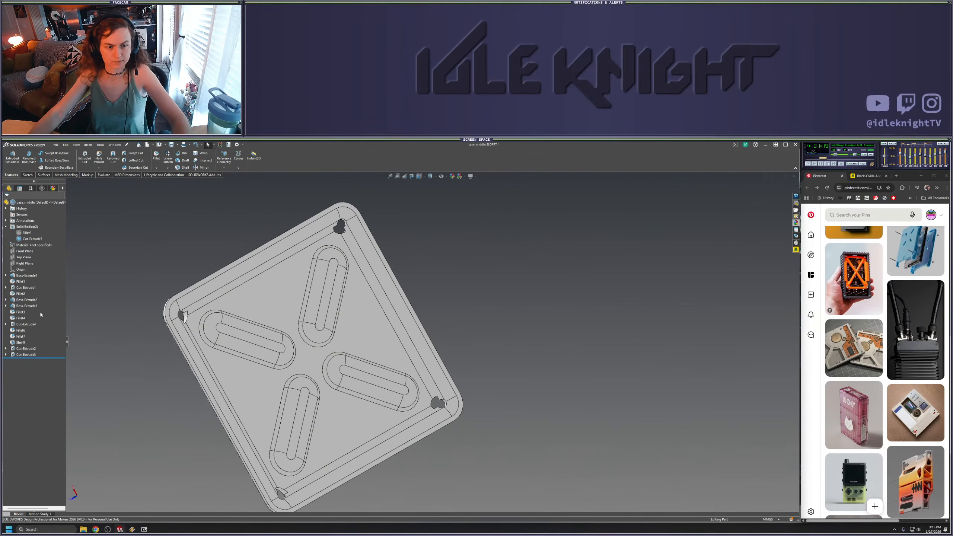
Show the hidden frame body together with the shelled cover, checking the frame alone in between
right_click(30, 231)
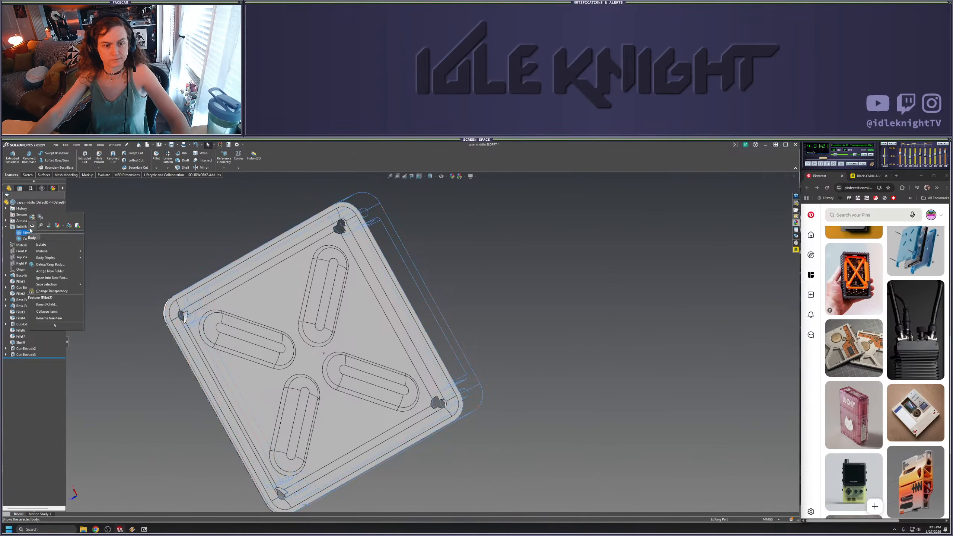
click(32, 226)
click(371, 219)
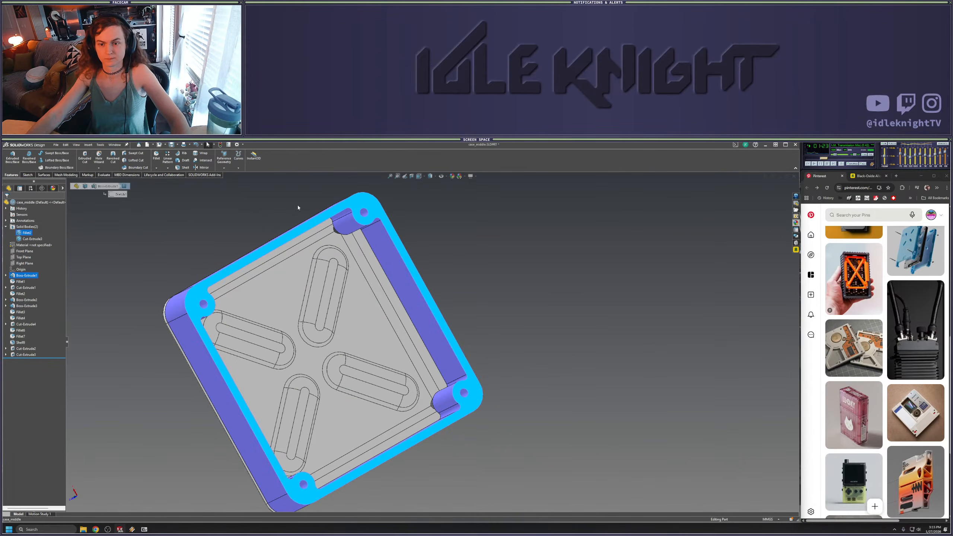
click(298, 207)
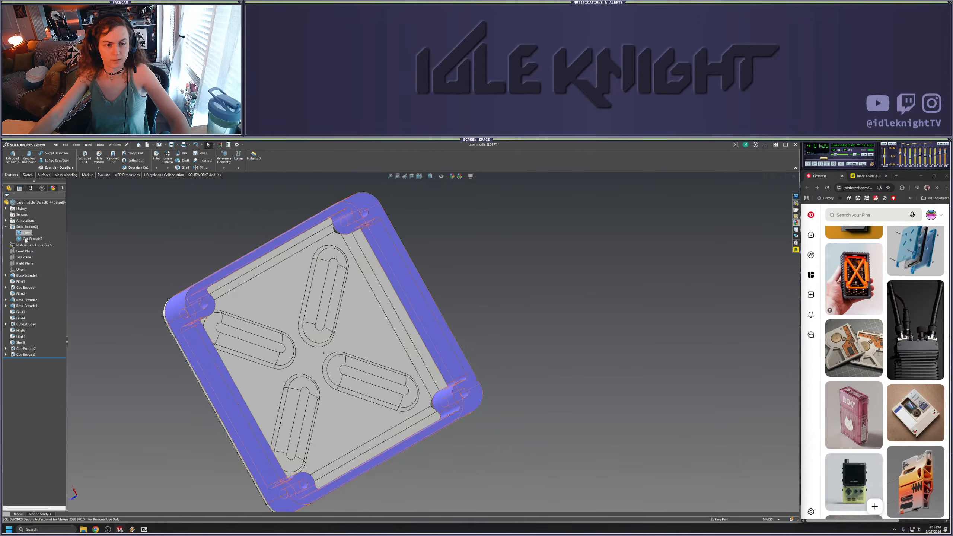
right_click(26, 239)
click(32, 232)
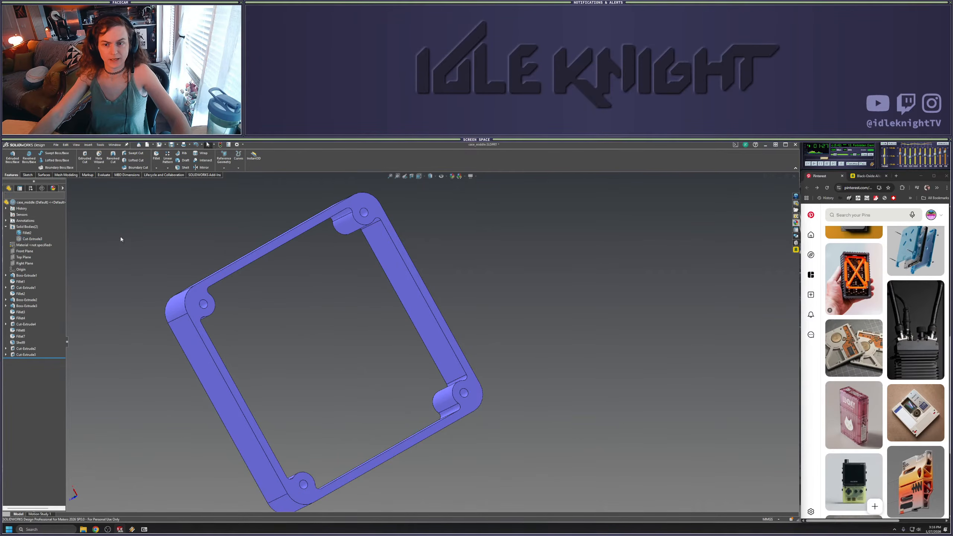
right_click(28, 233)
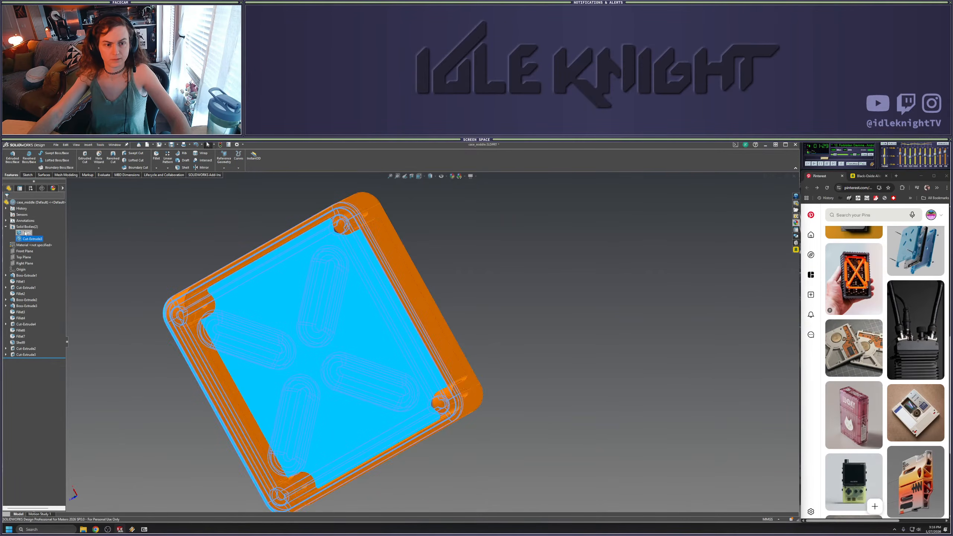
click(32, 224)
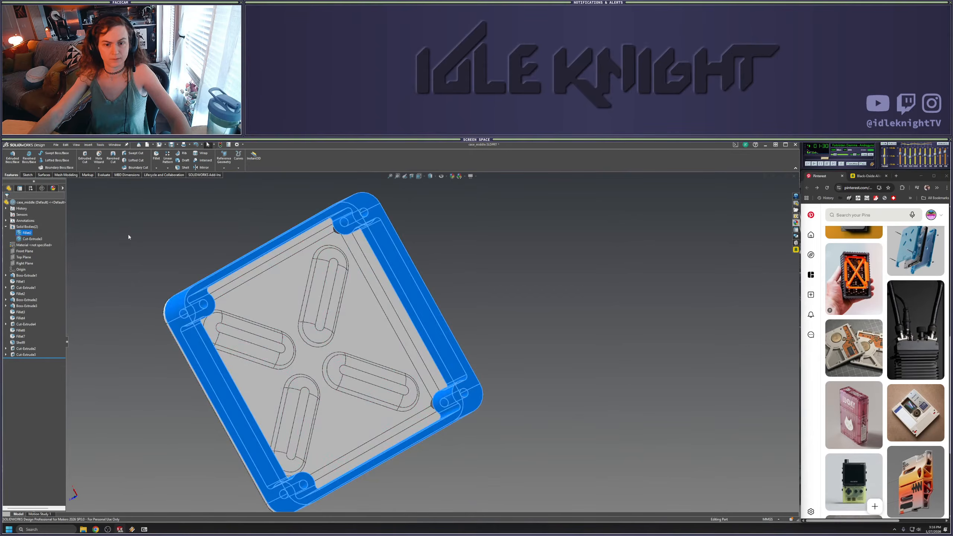
Start a sketch on the cover's rim face and convert the outer outline of the frame's end face into it
right_click(169, 312)
click(191, 297)
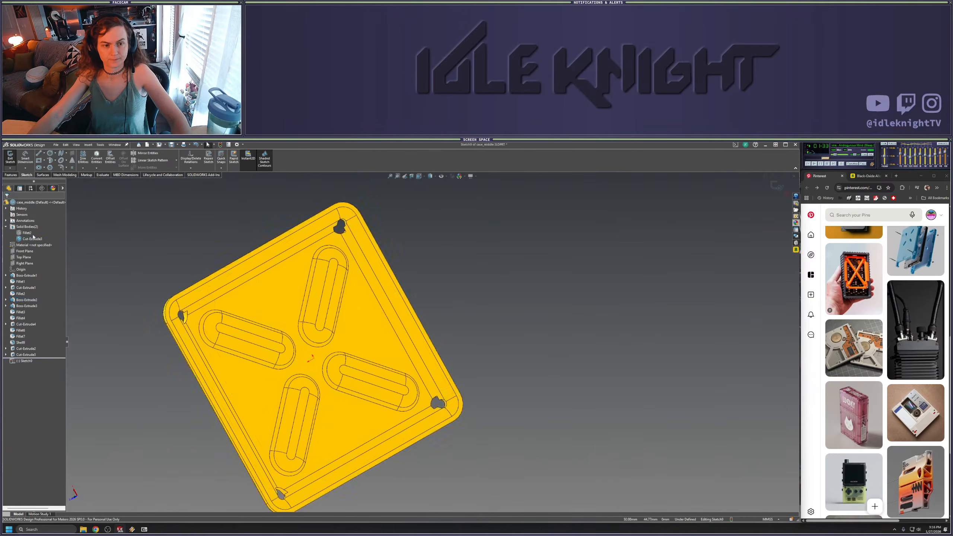
click(33, 238)
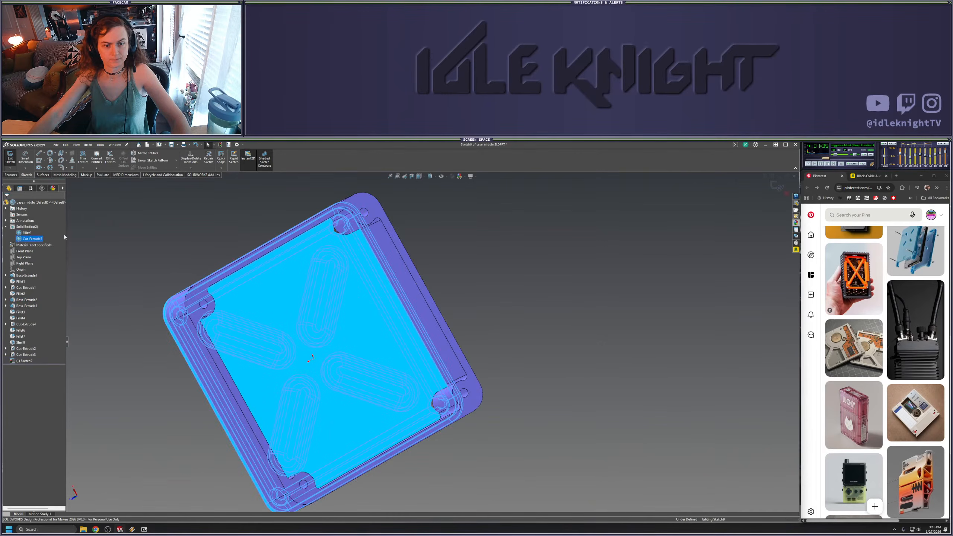
click(196, 296)
click(98, 164)
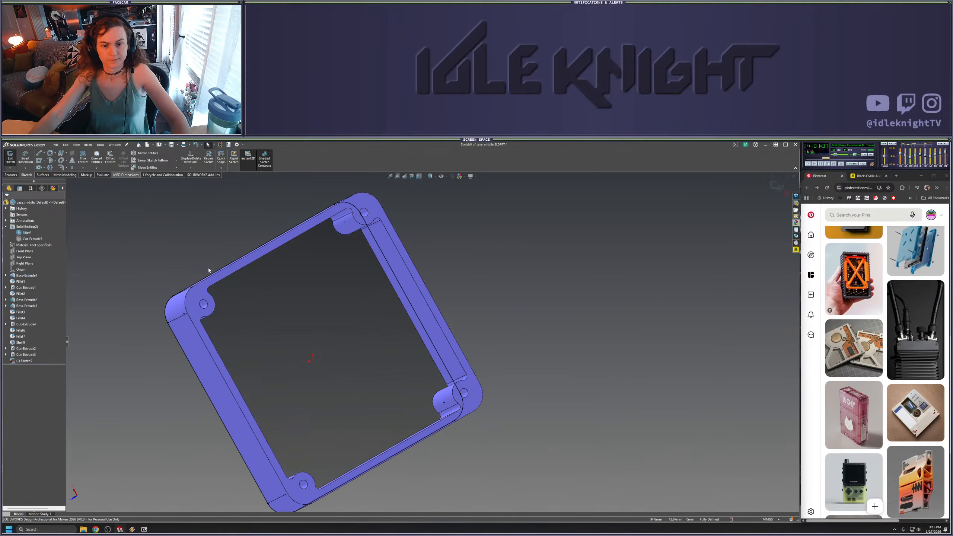
Try to select the frame's corner-post and inner wall faces as references for the sketch's inner profile
middle_drag(217, 320, 201, 230)
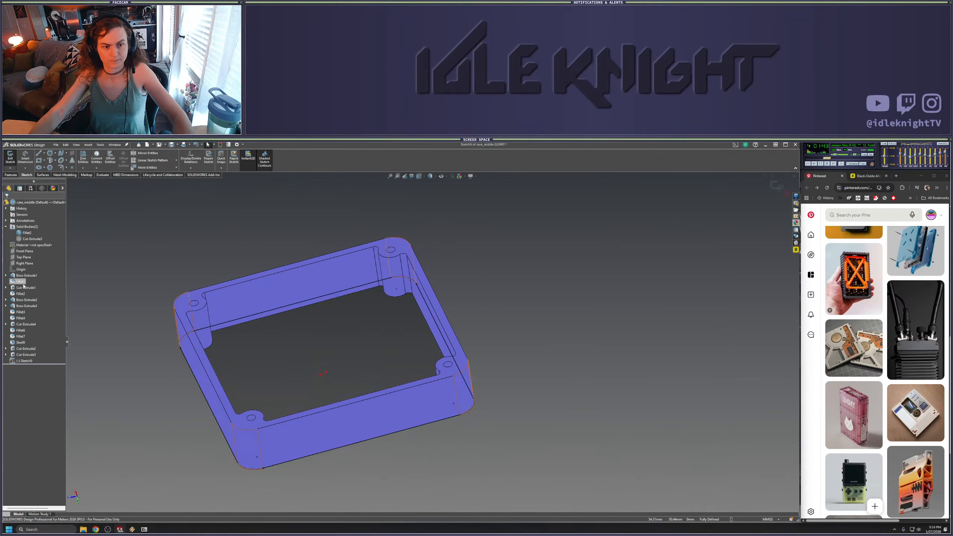
click(6, 287)
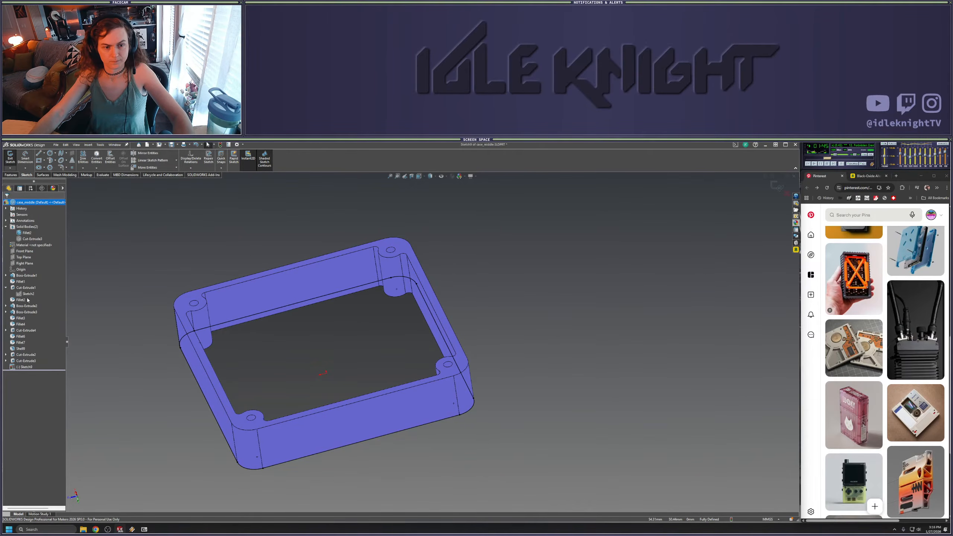
scroll(197, 319, down, 5)
click(290, 345)
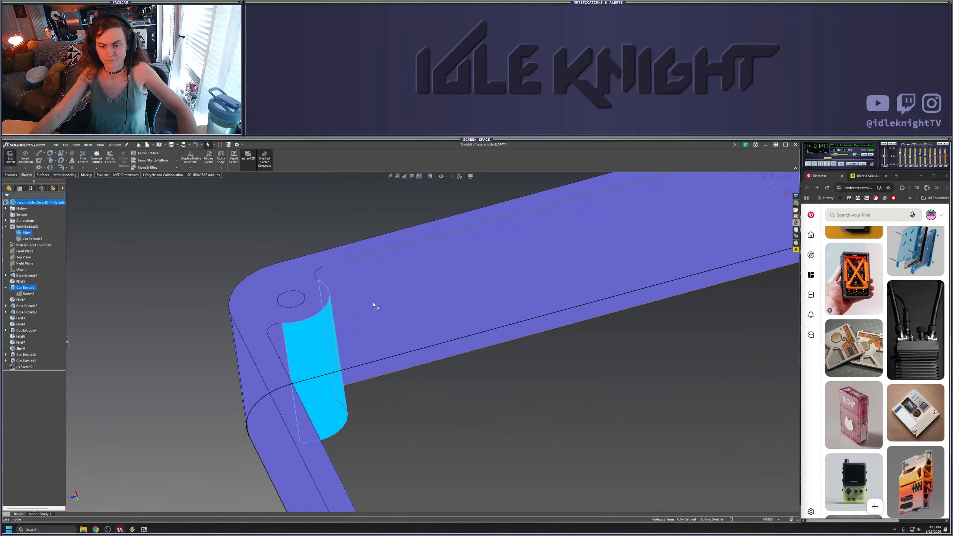
scroll(421, 307, up, 3)
ctrl+click(423, 308)
middle_drag(667, 271, 688, 233)
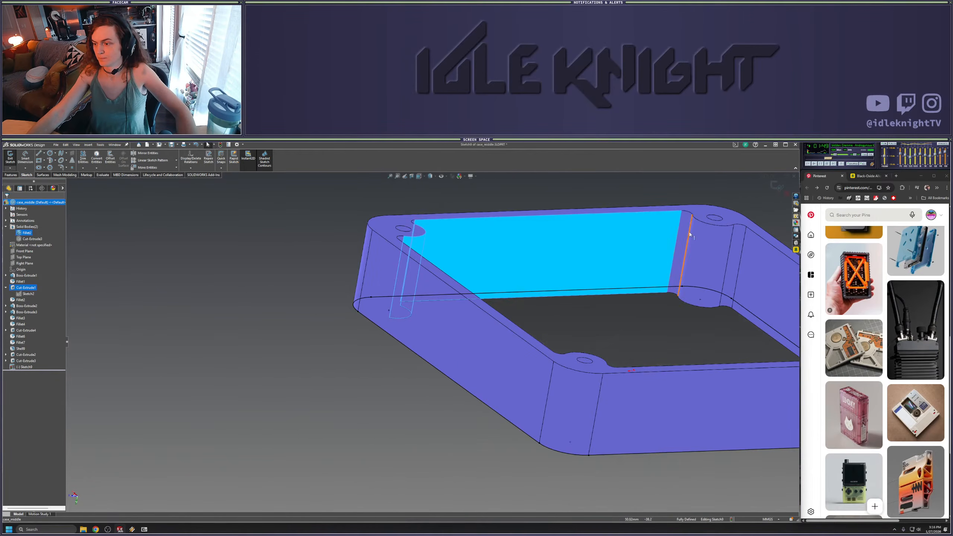
click(618, 343)
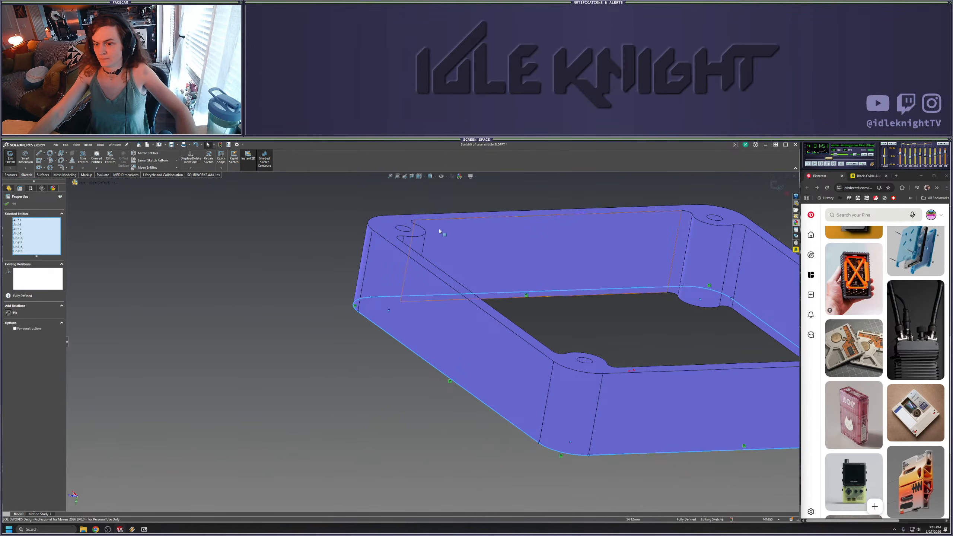
key(Escape)
click(96, 159)
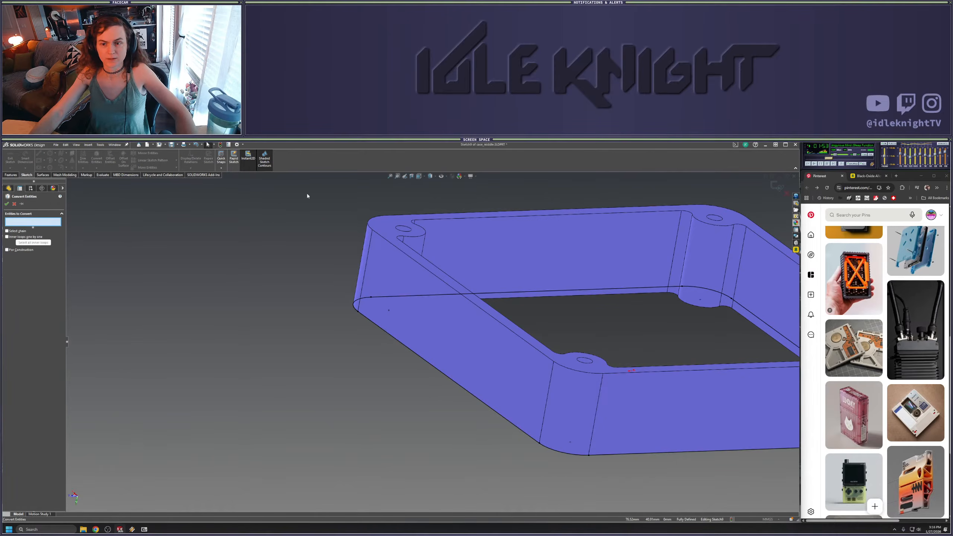
middle_drag(307, 192, 425, 275)
scroll(427, 276, up, 4)
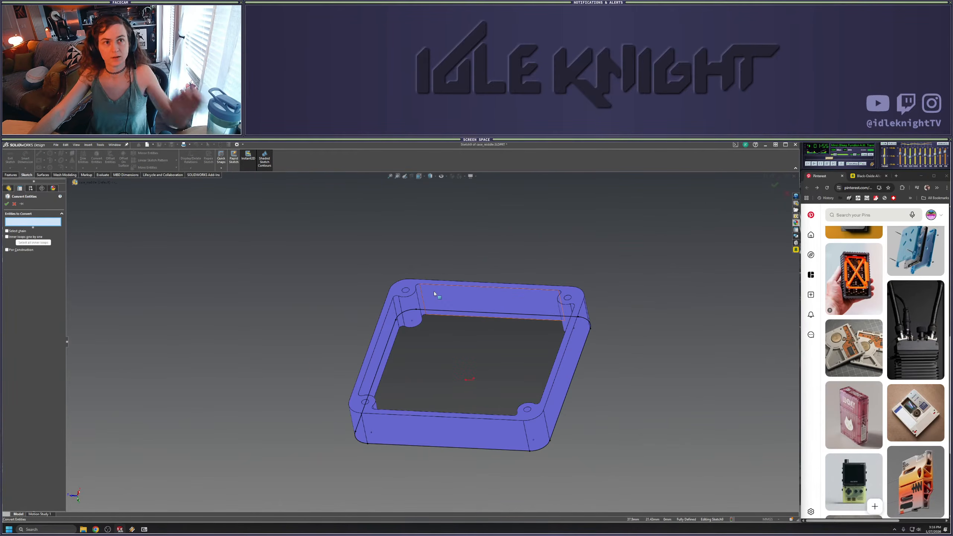
scroll(417, 300, down, 3)
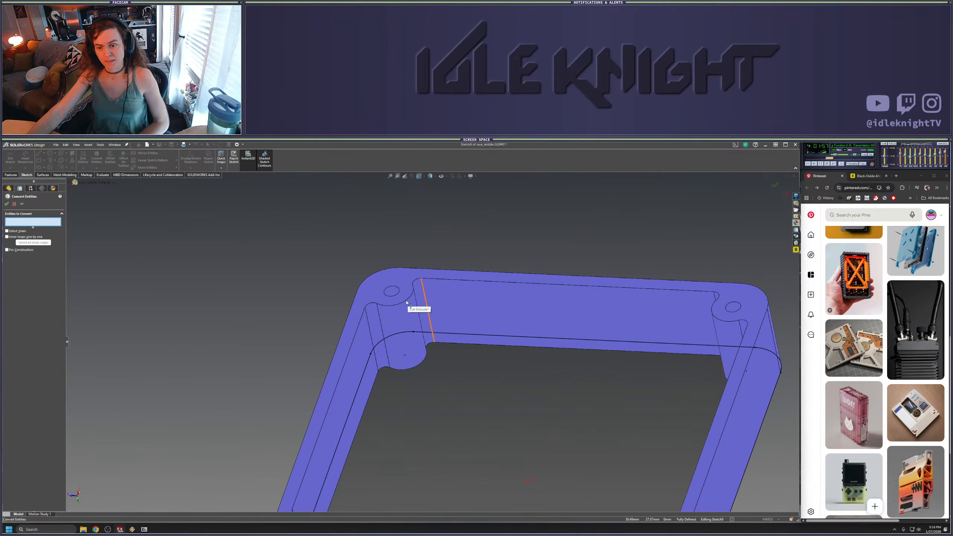
click(407, 303)
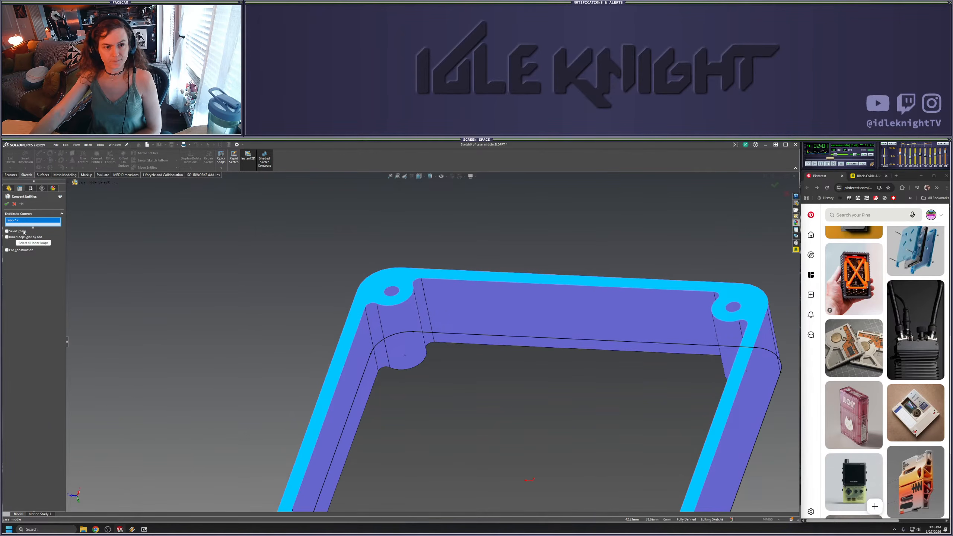
click(14, 204)
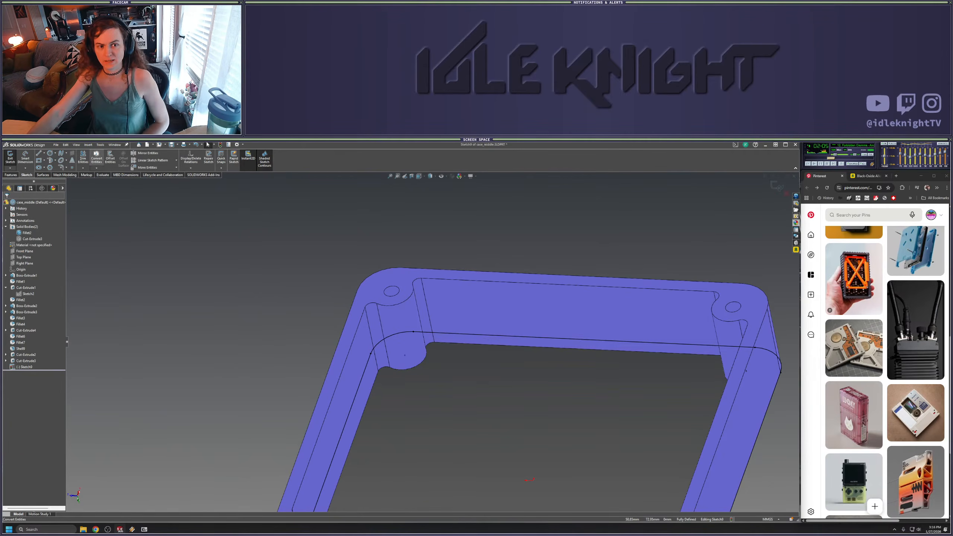
Start converting the frame's inner outline into the sketch, picking the edges around two adjacent corner posts and along the walls beside them
click(96, 157)
click(403, 305)
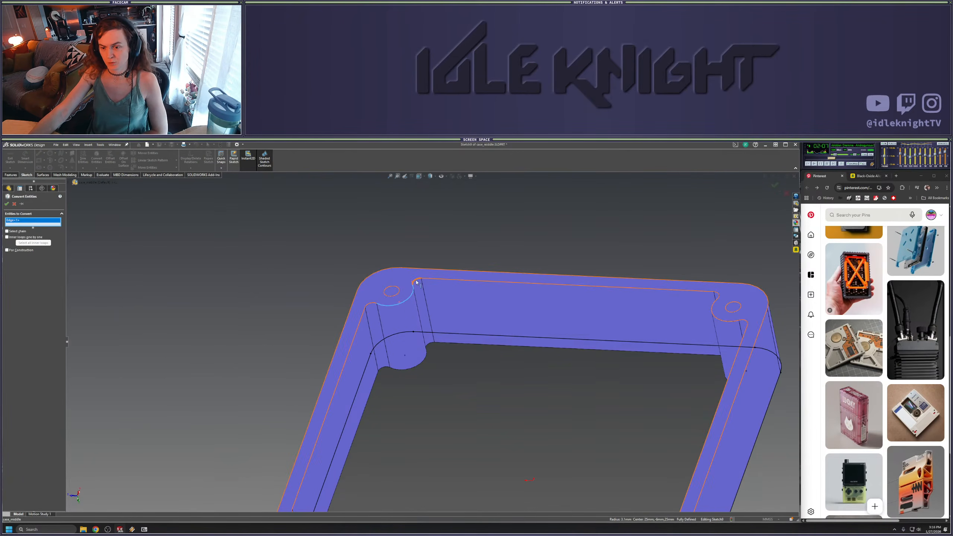
click(430, 281)
click(733, 307)
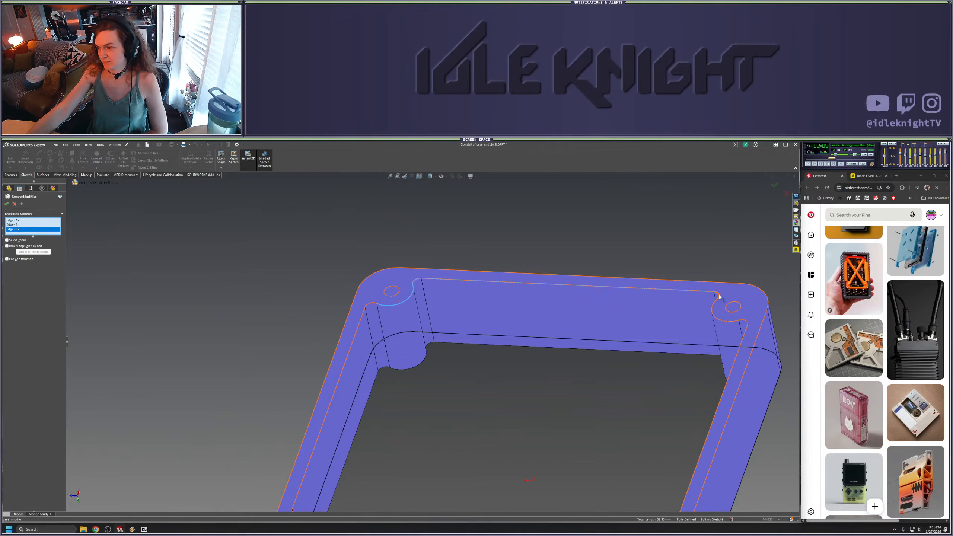
click(718, 297)
click(712, 309)
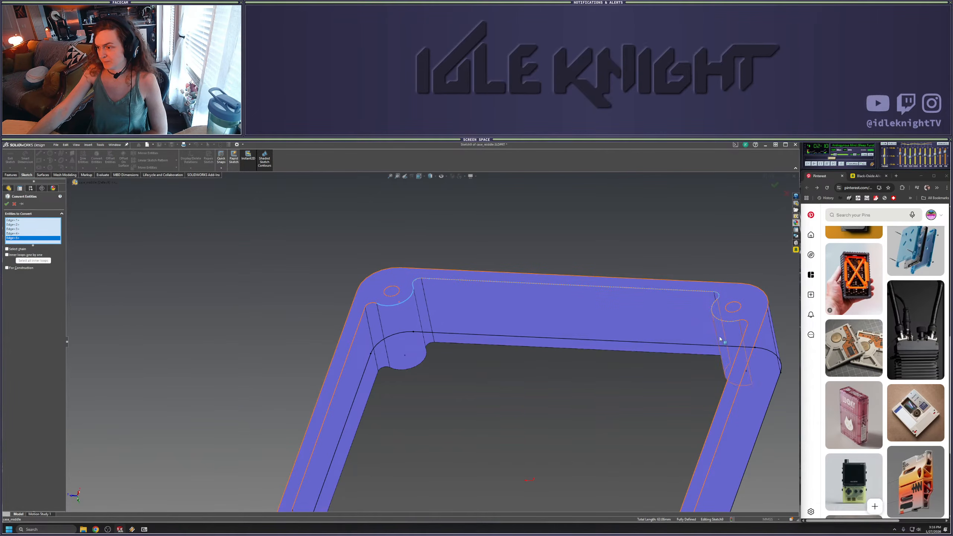
click(748, 322)
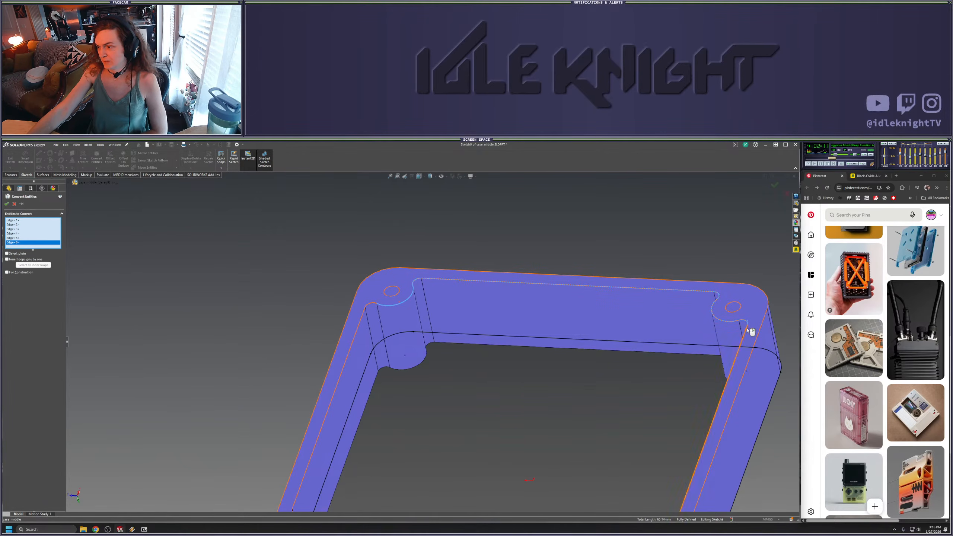
click(734, 368)
Add the edges around the third corner post and along the inner wall after it to the conversion selection
scroll(708, 374, up, 5)
scroll(521, 378, down, 8)
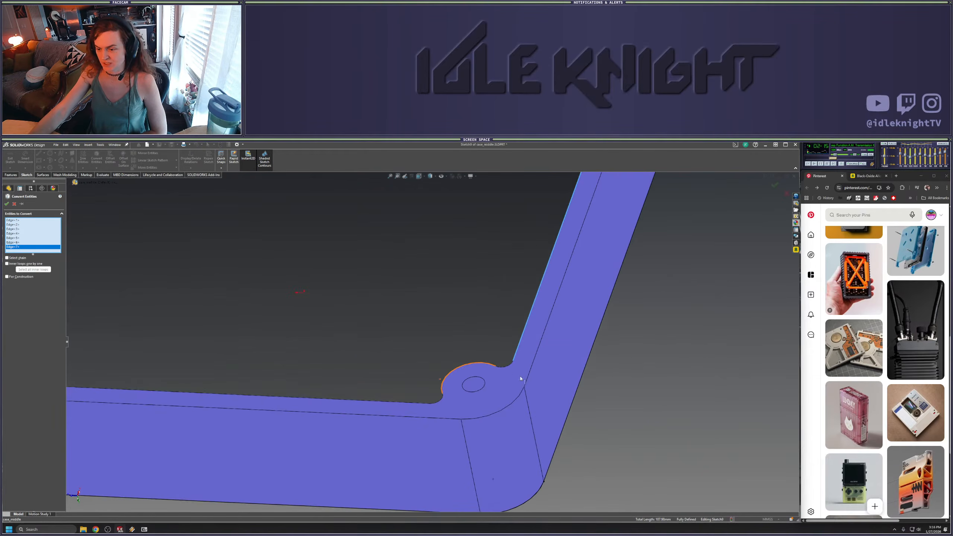
click(505, 366)
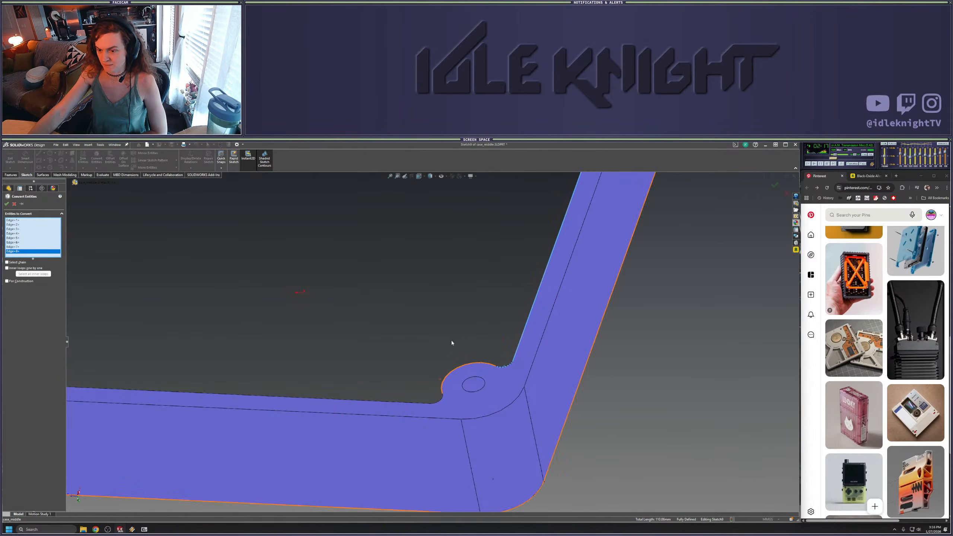
scroll(316, 324, up, 6)
middle_drag(316, 326, 443, 348)
click(487, 389)
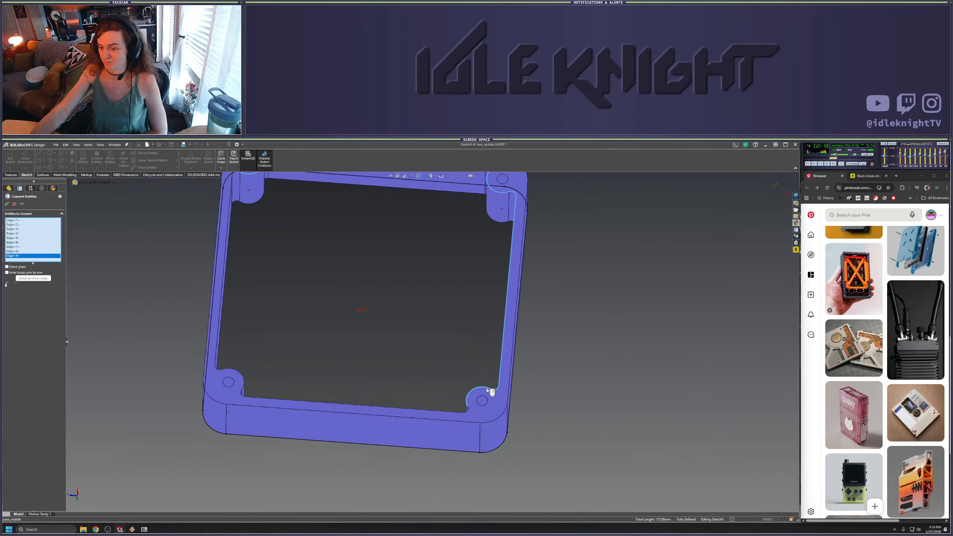
click(466, 413)
click(459, 412)
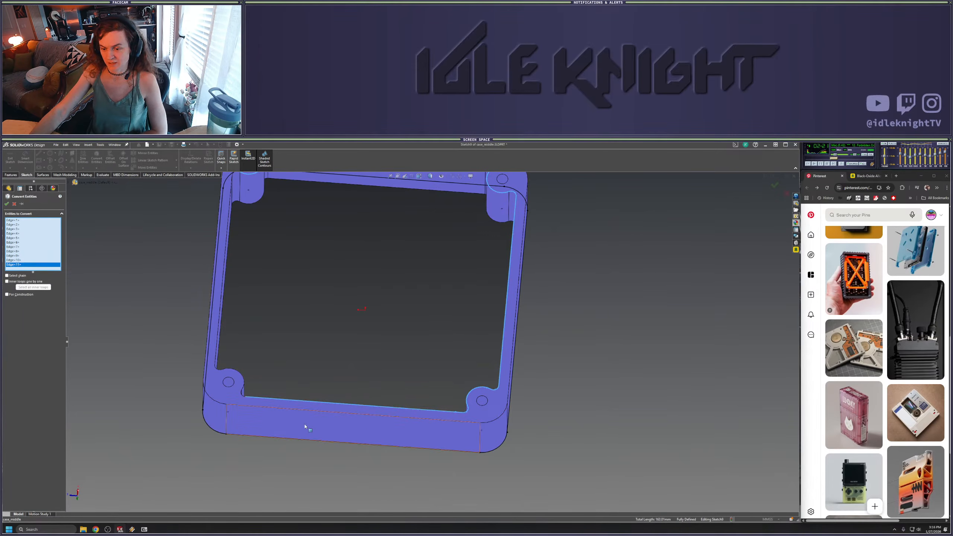
Complete the inner loop selection with the edges around the fourth corner post, the last wall and the skipped arc beside the first post
scroll(209, 388, down, 4)
click(283, 406)
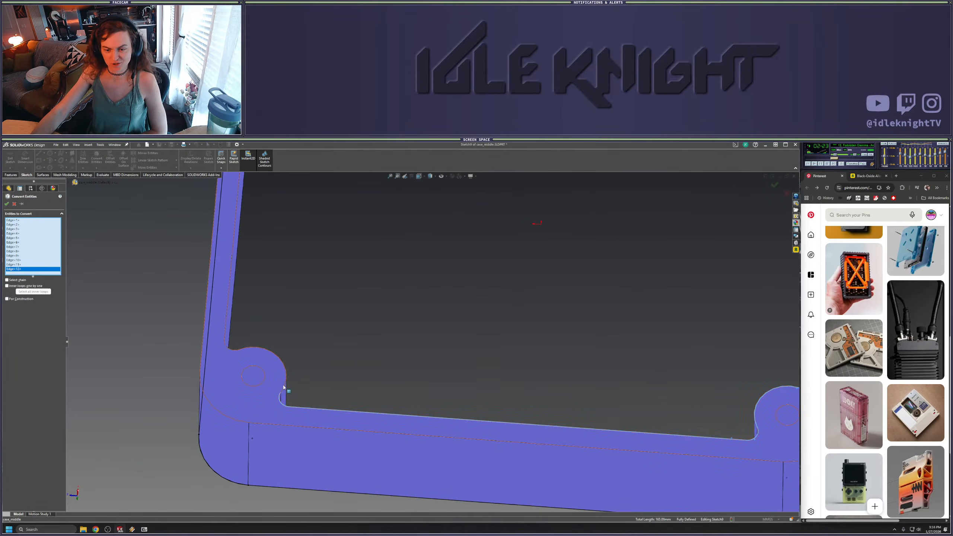
click(272, 355)
click(232, 350)
click(226, 338)
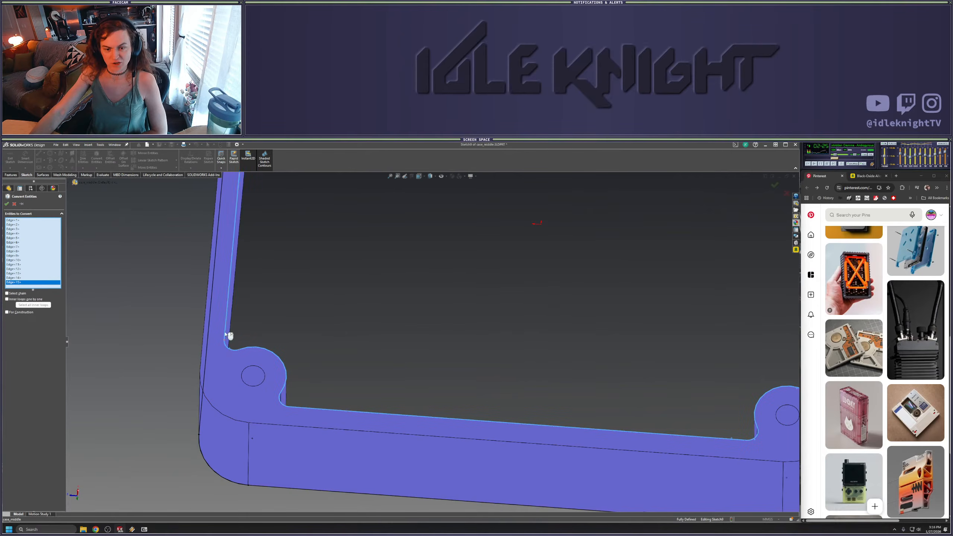
scroll(283, 340, up, 5)
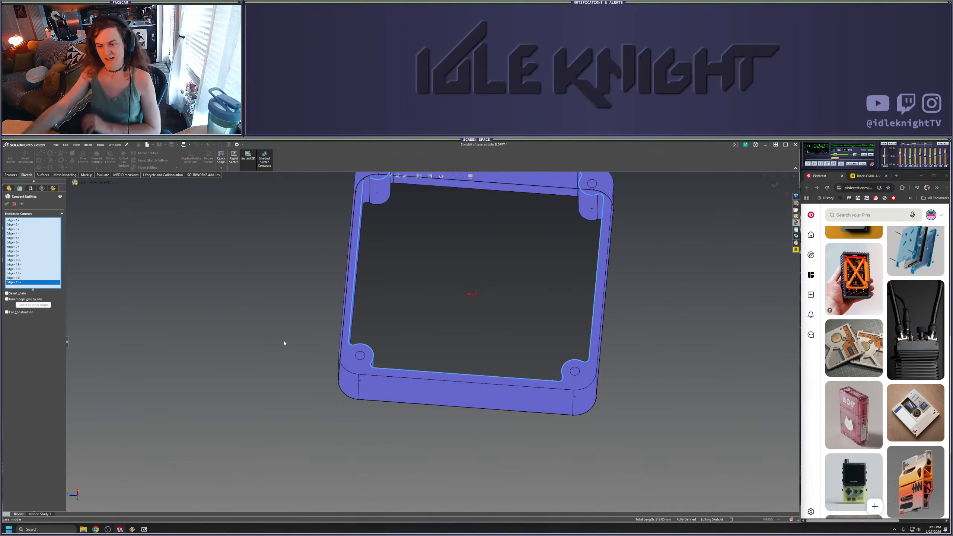
scroll(375, 243, up, 2)
scroll(404, 250, down, 6)
middle_drag(446, 352, 445, 344)
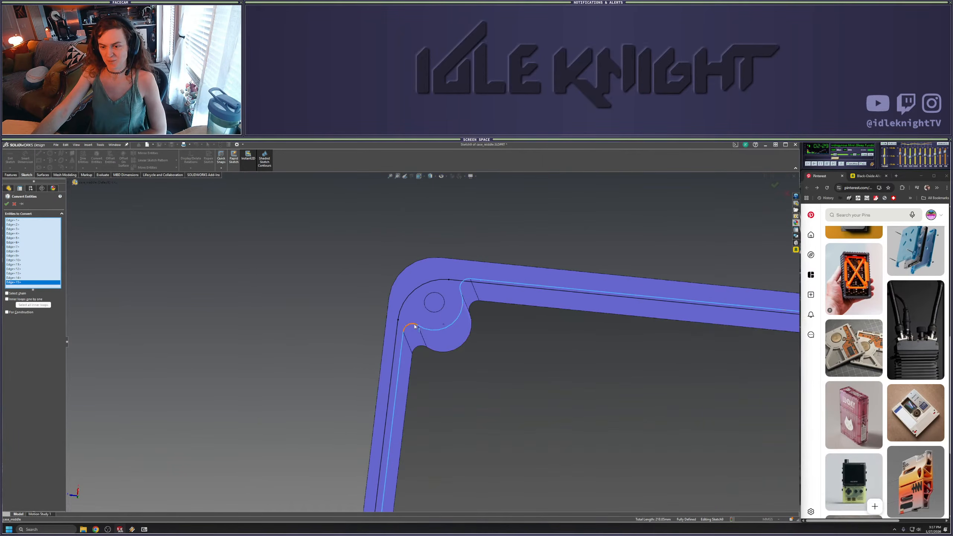
click(410, 326)
scroll(493, 345, up, 5)
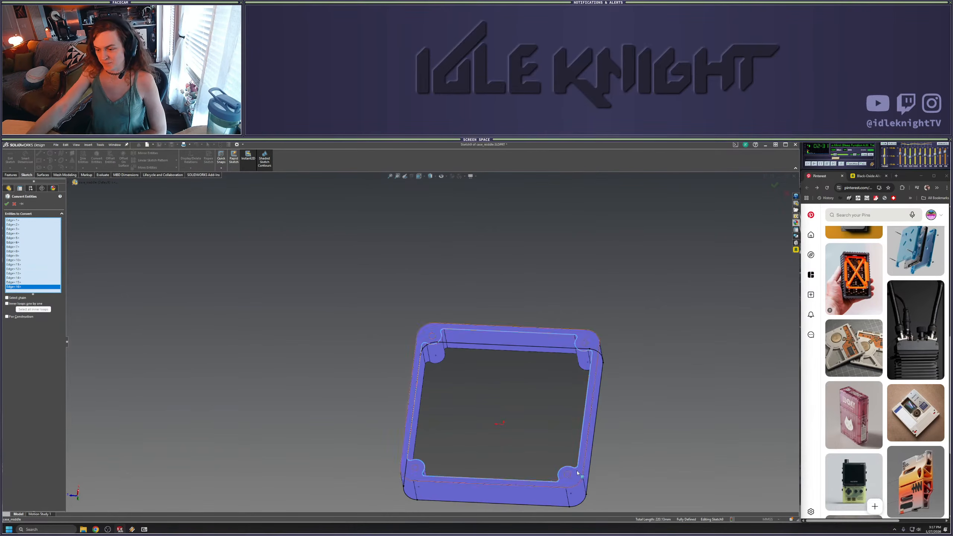
Add the four corner screw-hole edges to the selection and convert all picked edges into sketch geometry
click(567, 475)
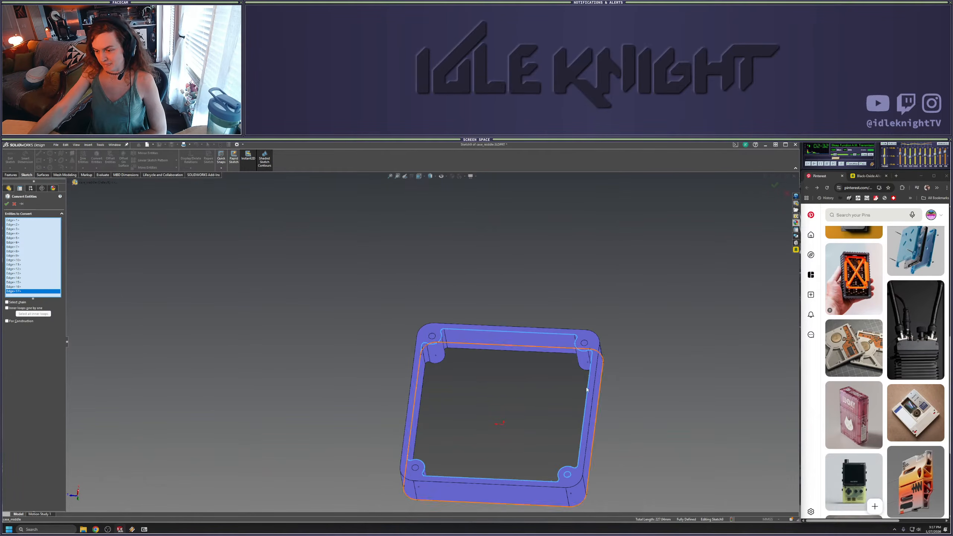
click(584, 343)
click(431, 335)
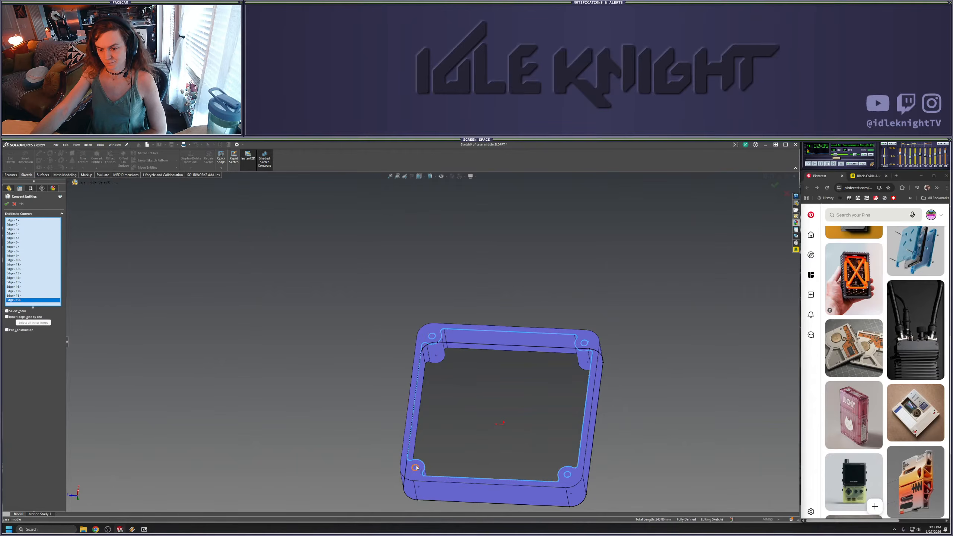
click(416, 471)
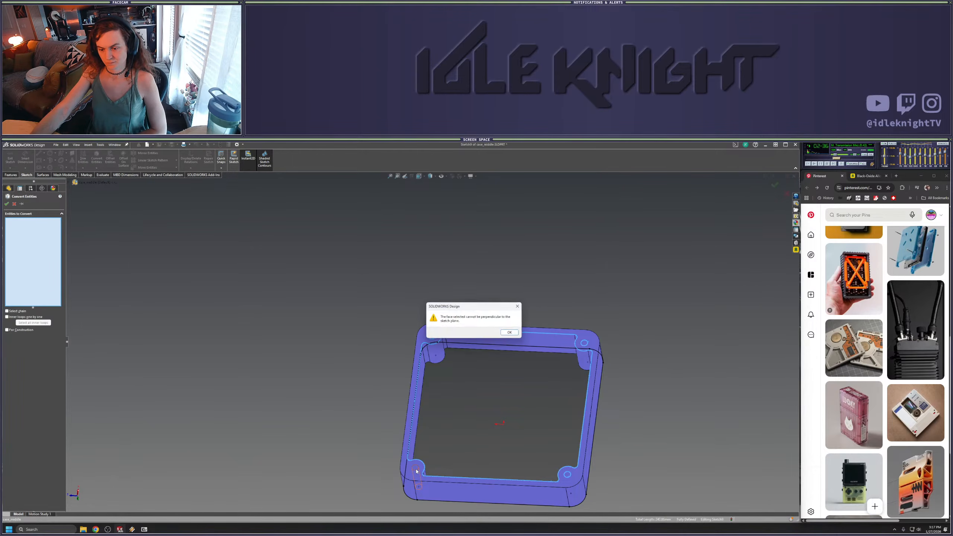
click(510, 333)
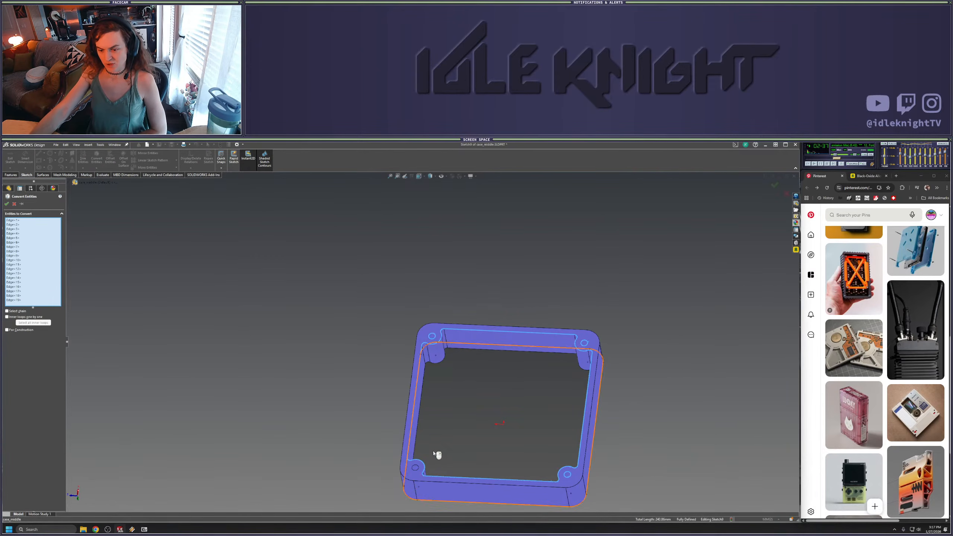
click(416, 471)
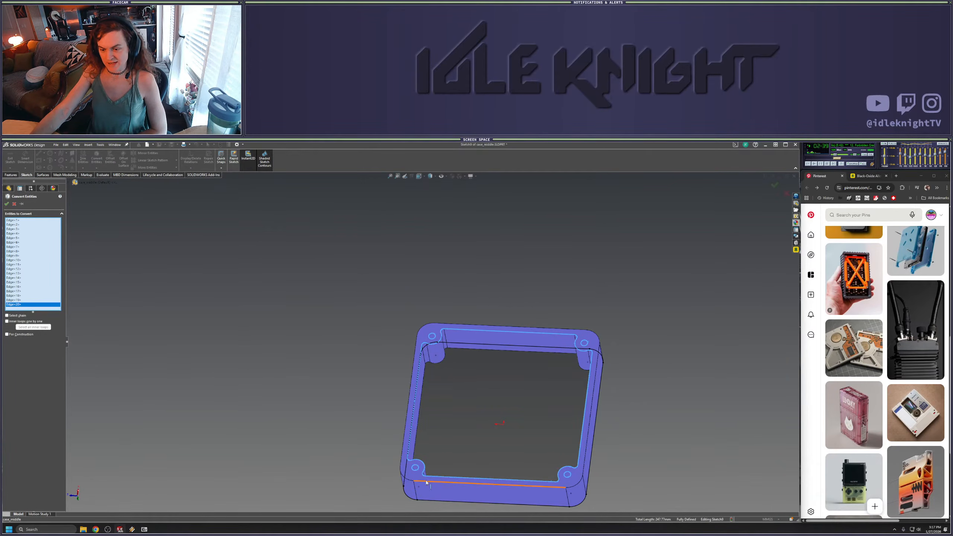
click(8, 206)
Show the hidden cover body and hide the frame body
middle_drag(338, 338, 450, 262)
scroll(484, 390, down, 6)
right_click(28, 238)
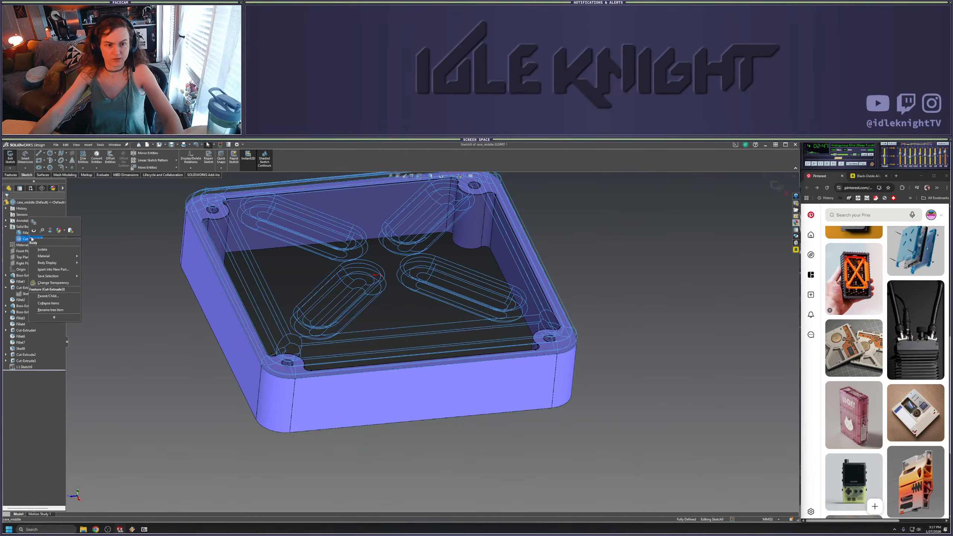
click(33, 230)
right_click(27, 234)
click(33, 226)
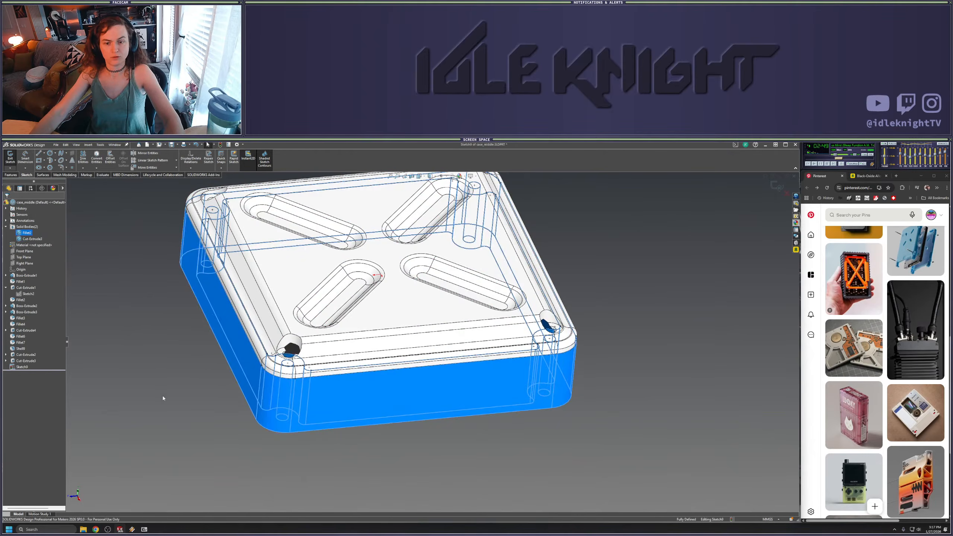
Extrude the converted sketch with the Up To Surface end condition, ending at the face around a corner screw hole, with the result merged
mouse_move(296, 445)
middle_down()
mouse_move(330, 255)
mouse_move(261, 357)
middle_up()
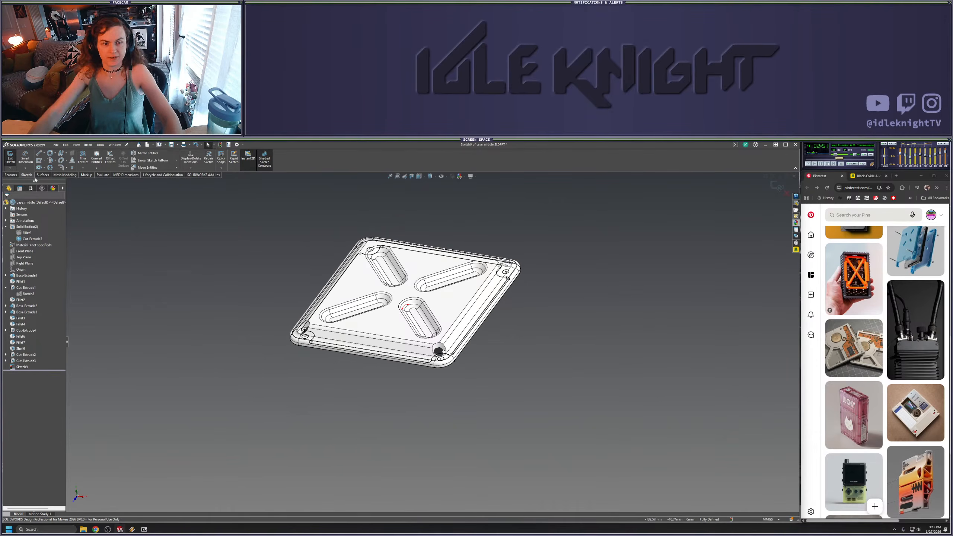
click(12, 175)
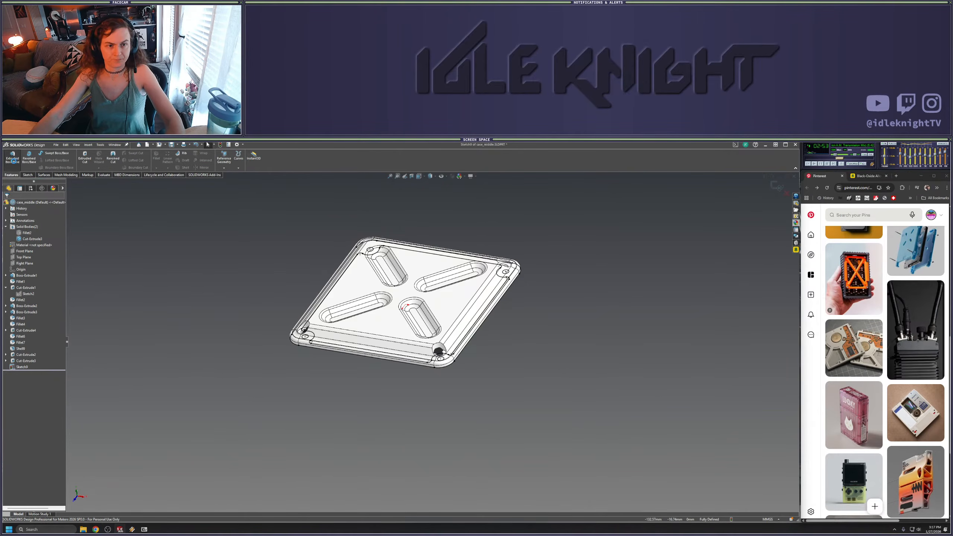
scroll(282, 325, down, 6)
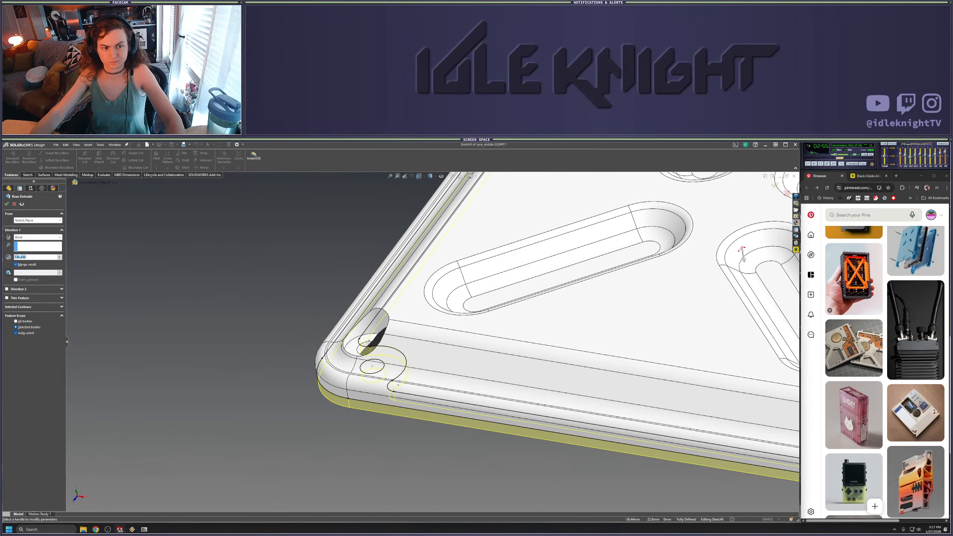
click(30, 237)
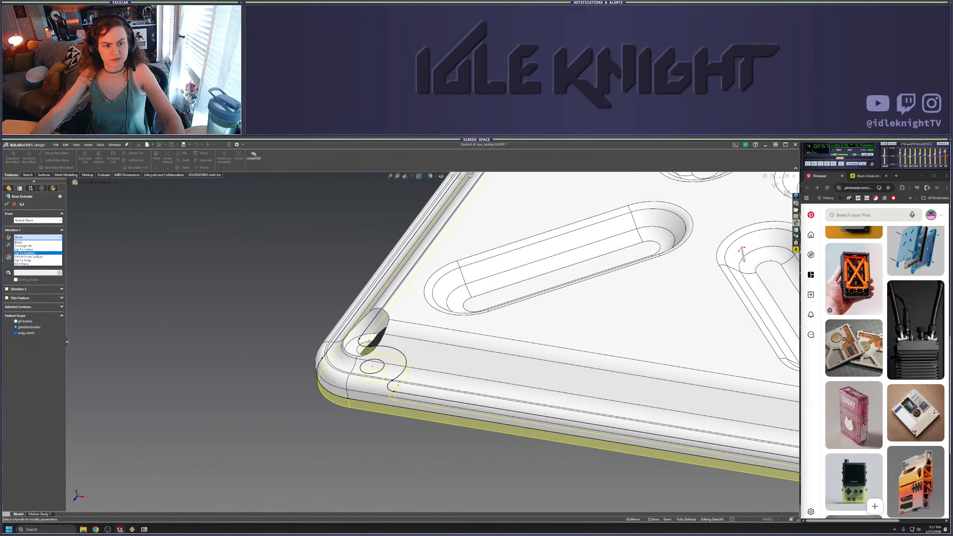
click(37, 254)
click(354, 347)
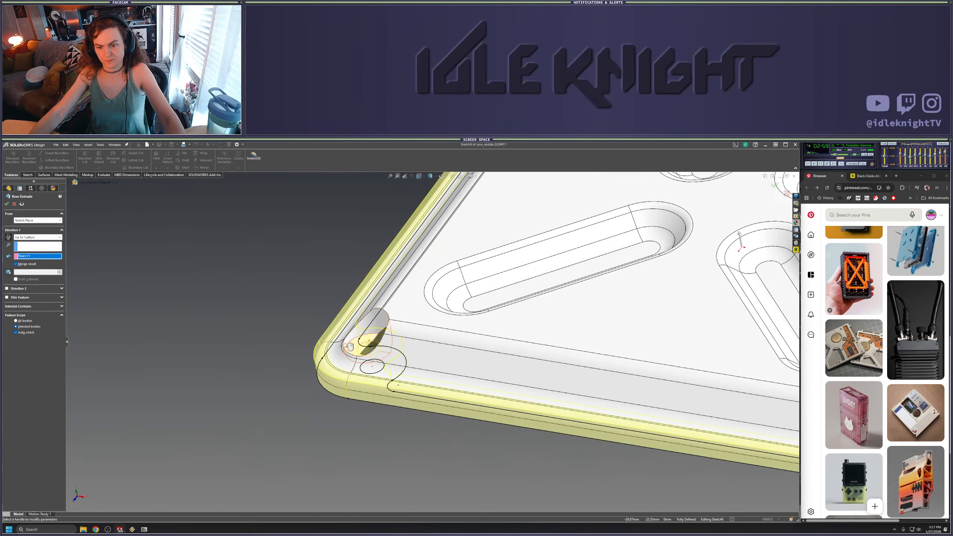
middle_drag(353, 347, 397, 375)
key(Return)
scroll(435, 344, up, 3)
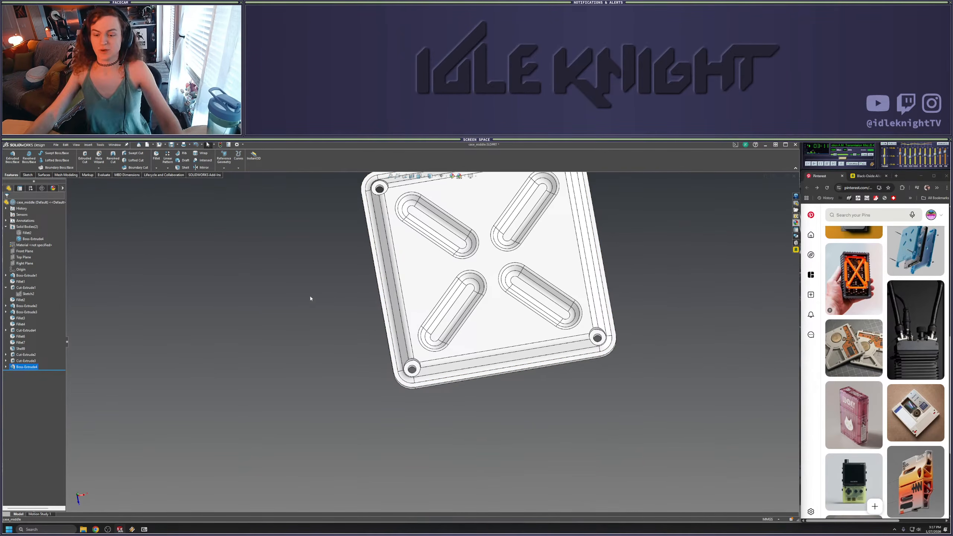
Start a sketch on the ring face around a corner screw hole of the cover and convert the ring's outer edge into it
middle_drag(482, 398, 433, 381)
scroll(430, 360, down, 5)
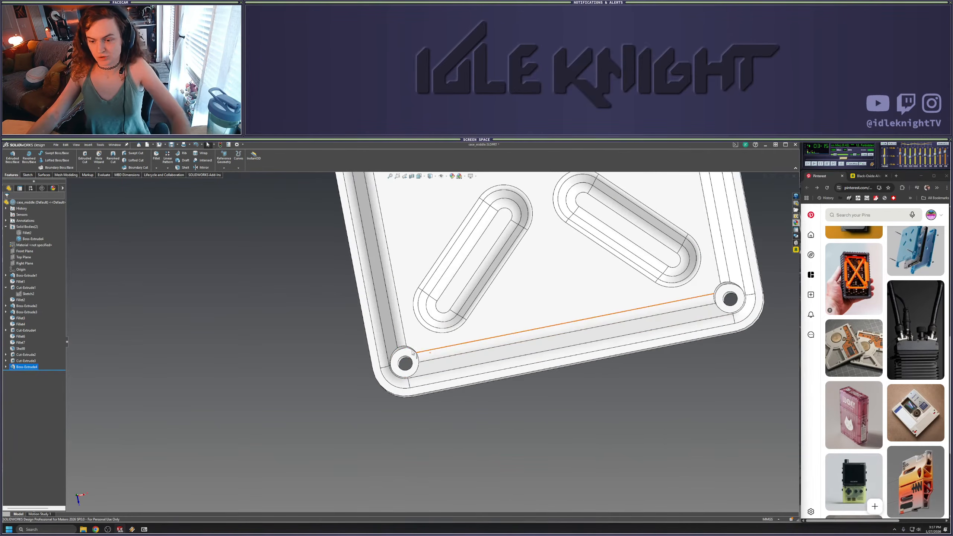
right_click(403, 354)
click(424, 343)
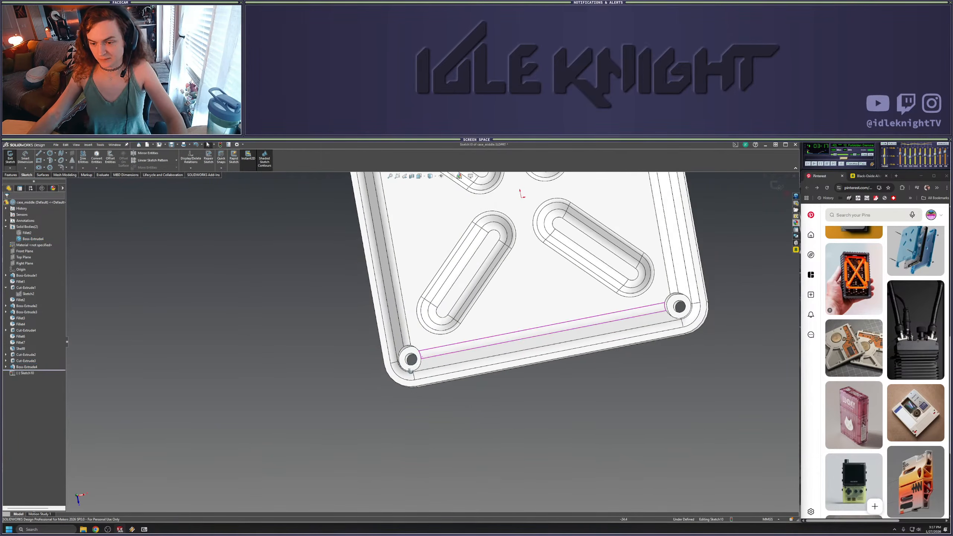
scroll(397, 382, down, 5)
click(398, 382)
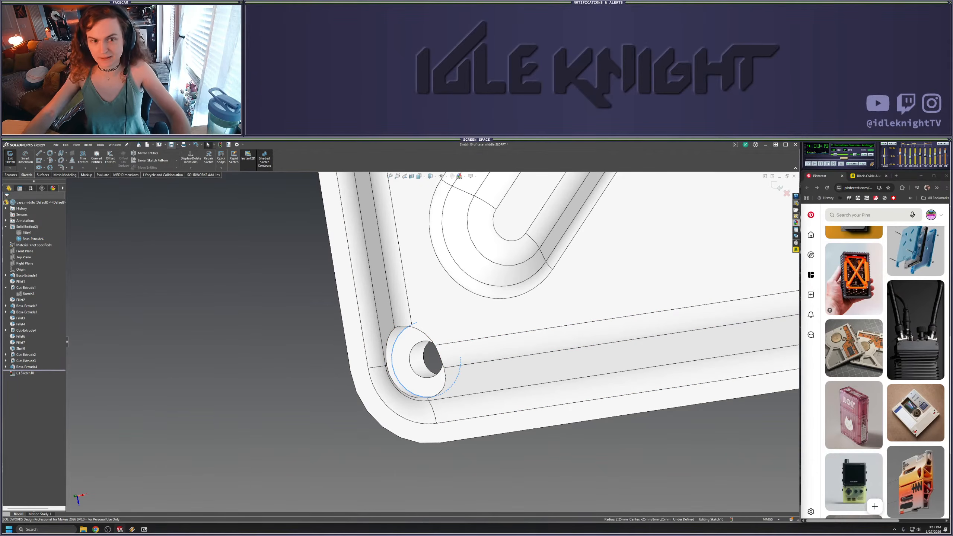
click(97, 158)
Convert the rounded edge of the same corner's screw post, on the cover's opposite side, into the sketch
scroll(450, 311, up, 4)
middle_drag(450, 311, 373, 286)
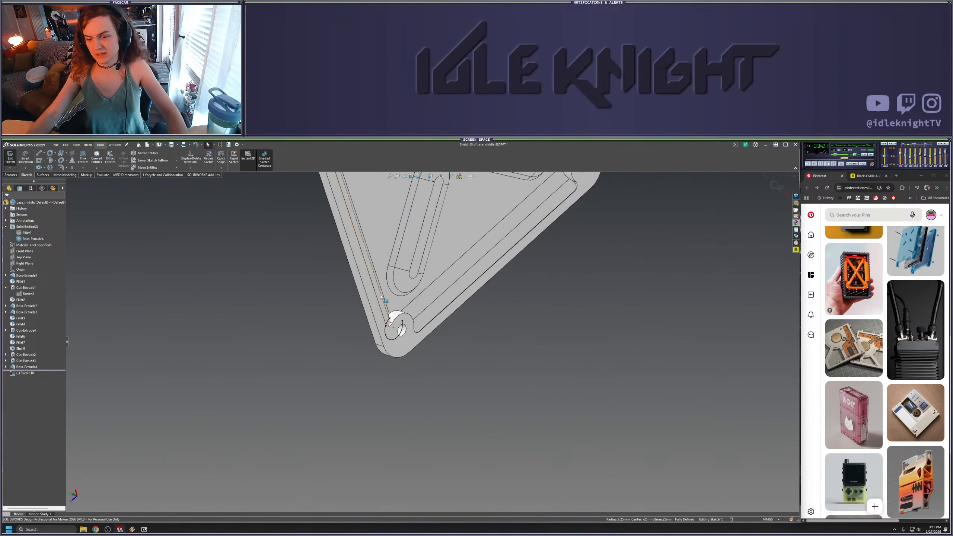
scroll(373, 286, down, 4)
click(436, 350)
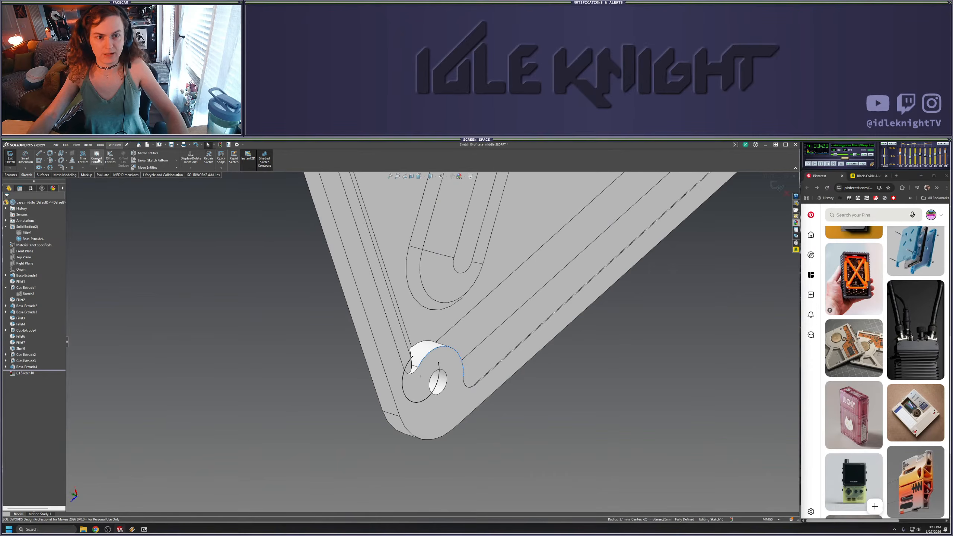
Extend the converted outer arc around the corner screw hole into a full circle by joining its endpoints
middle_drag(327, 264, 414, 366)
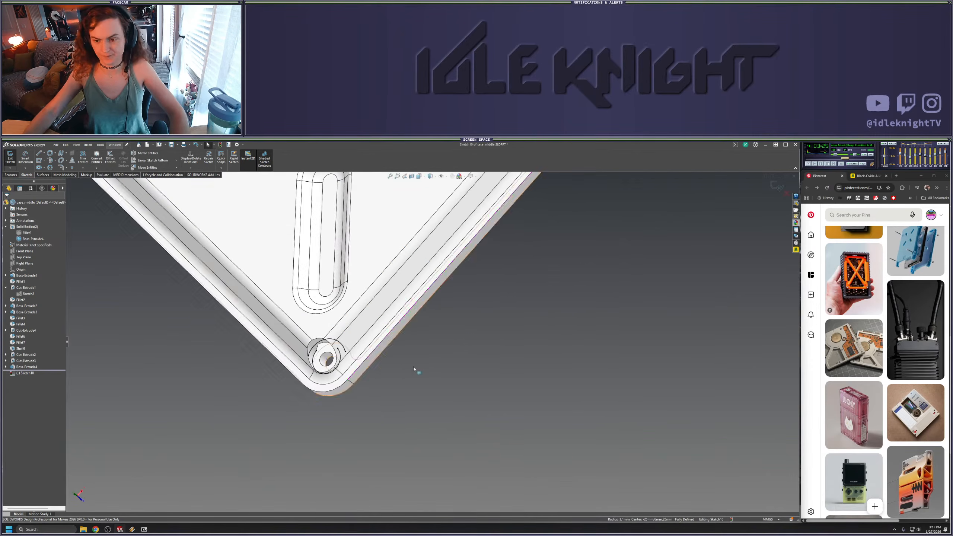
key(space)
click(352, 416)
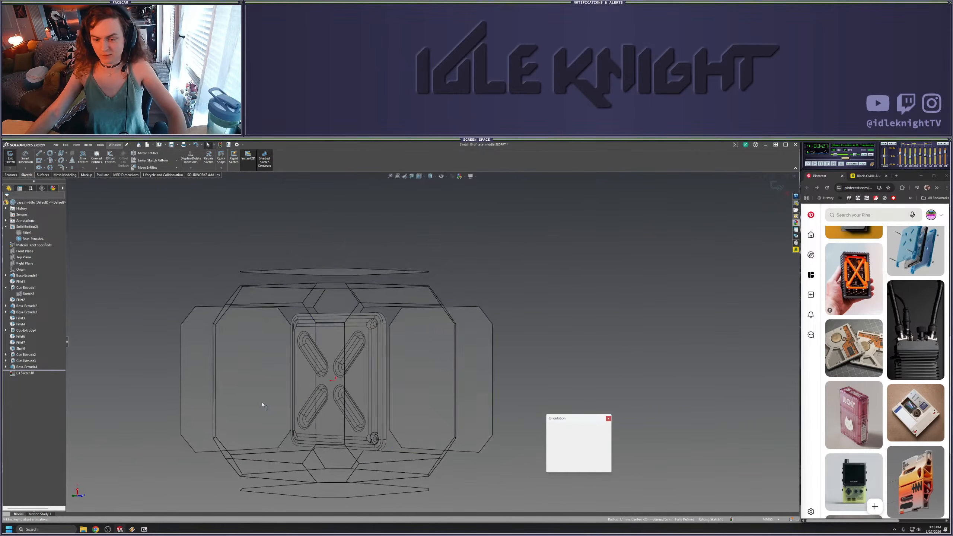
scroll(569, 471, down, 5)
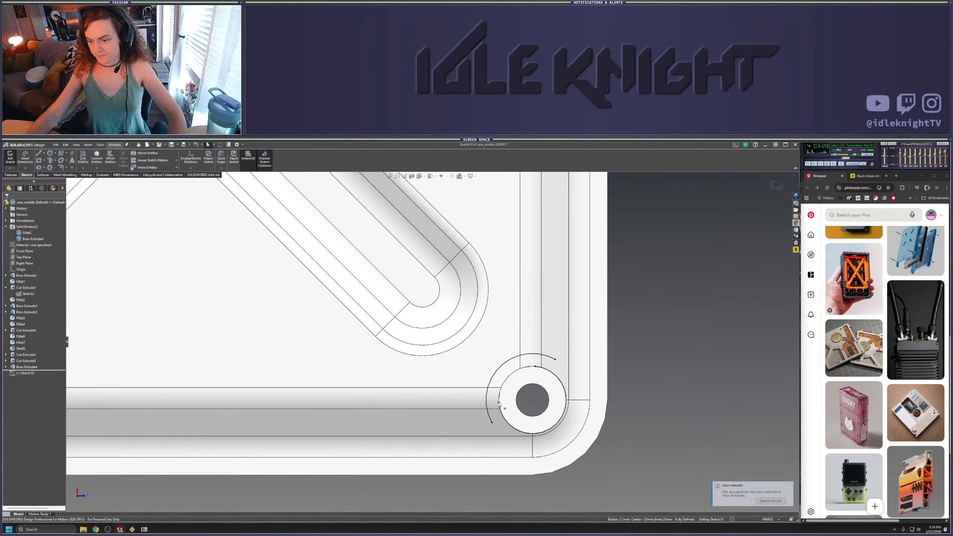
click(535, 379)
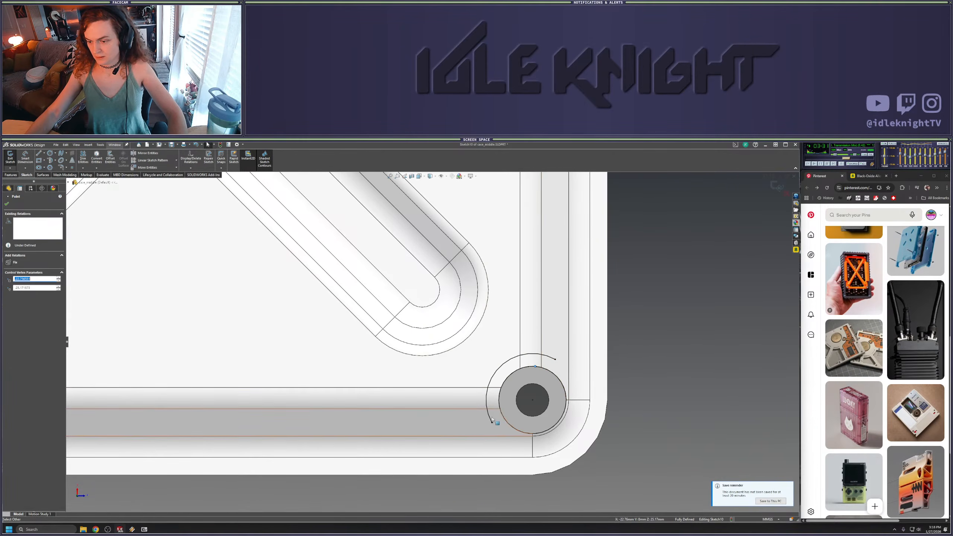
drag(491, 422, 556, 442)
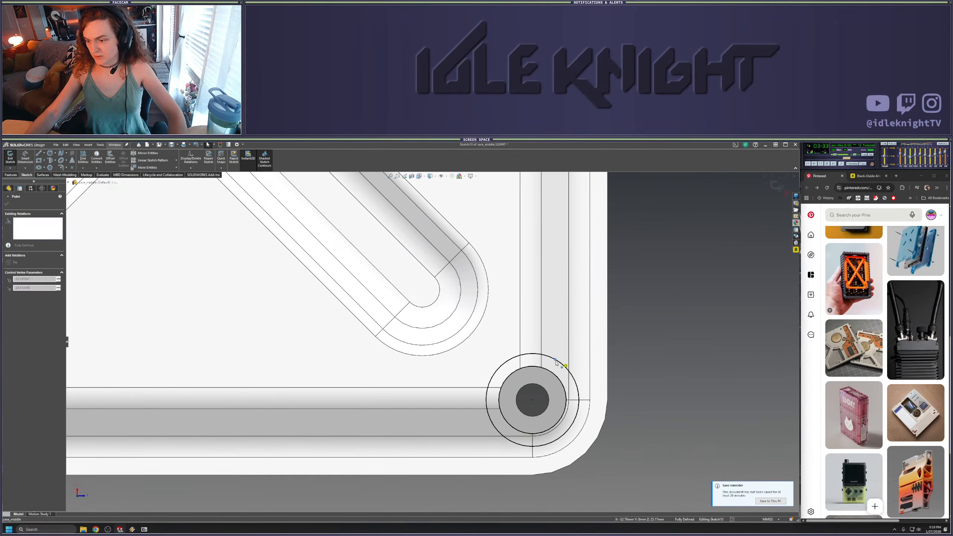
drag(556, 363, 561, 367)
click(653, 439)
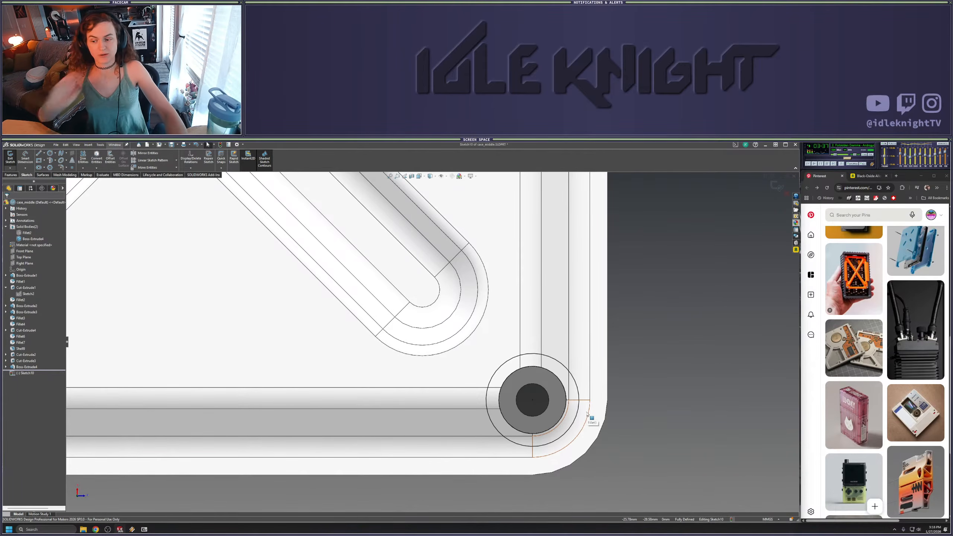
Circular-pattern the two concentric corner circles to all four screw holes and place the pattern's centre on the origin
scroll(578, 398, up, 5)
middle_drag(579, 397, 574, 311)
drag(407, 319, 556, 448)
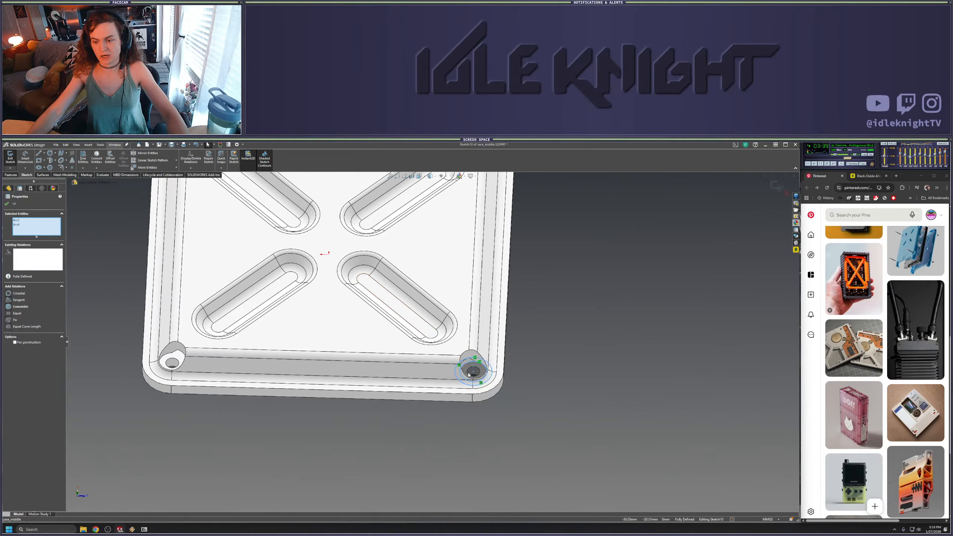
click(156, 174)
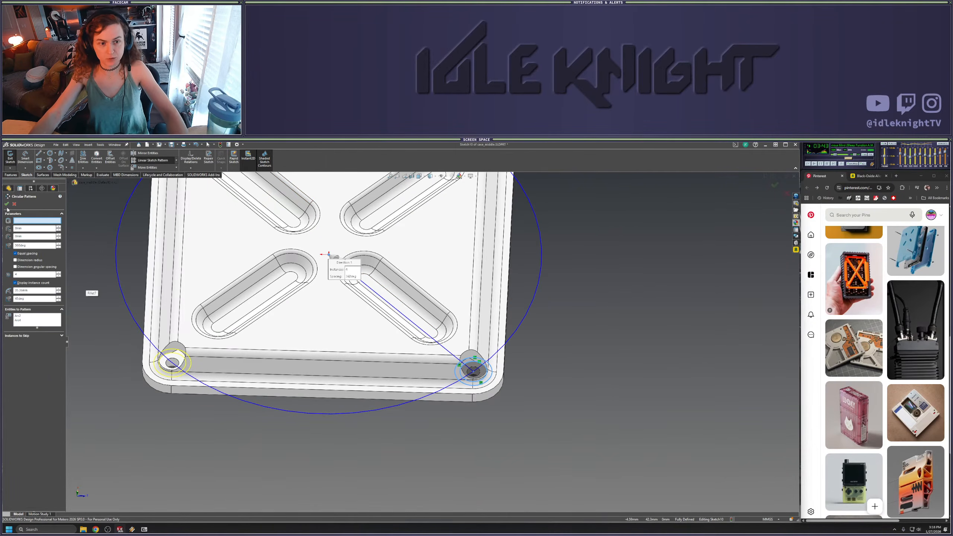
click(7, 204)
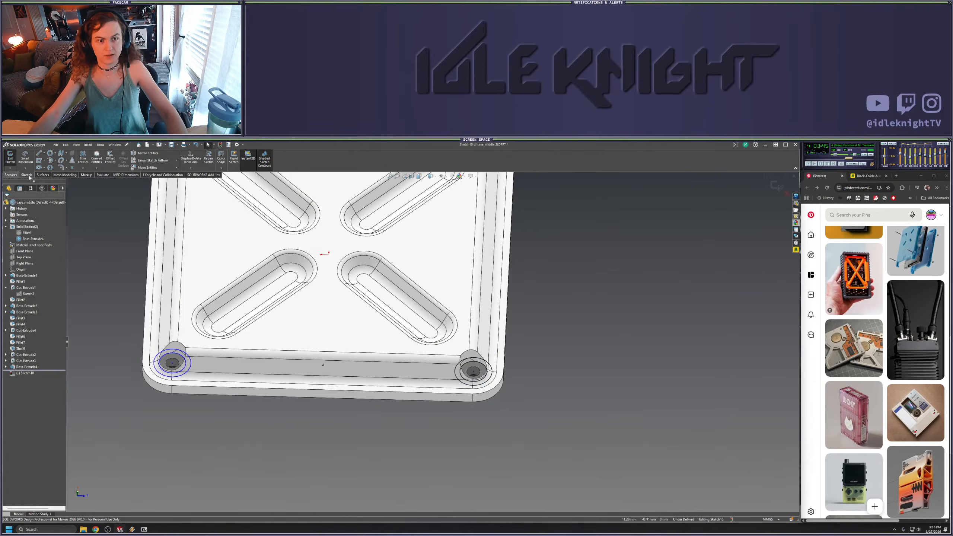
drag(172, 364, 150, 387)
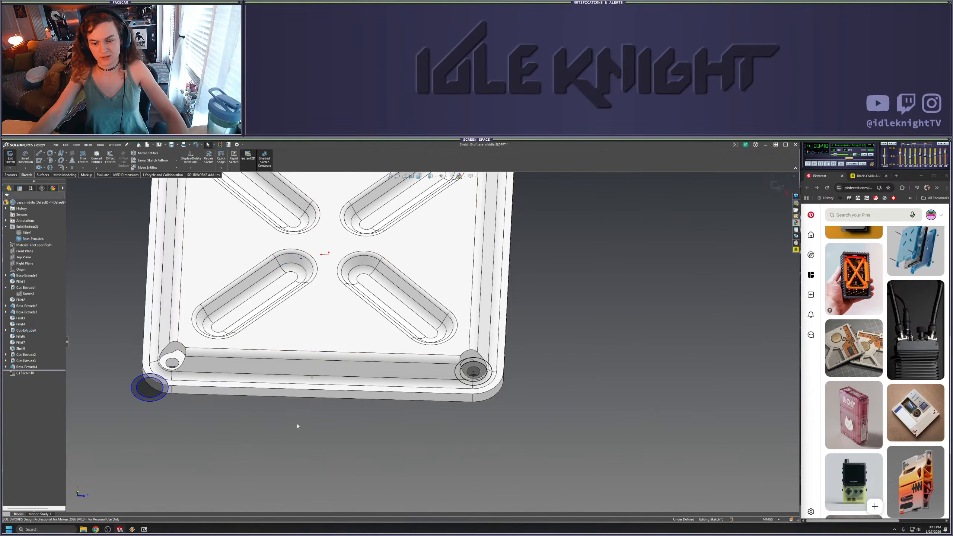
drag(301, 259, 329, 255)
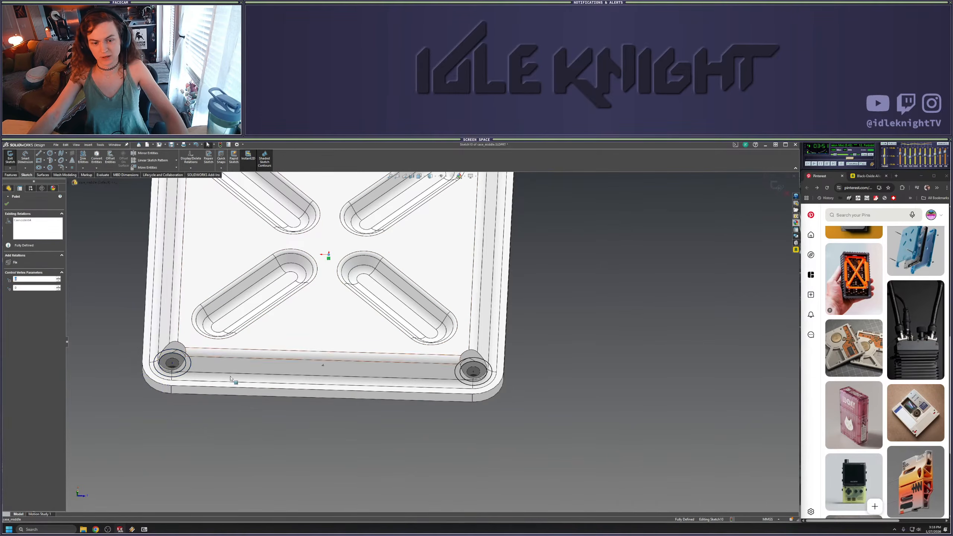
click(74, 261)
click(11, 175)
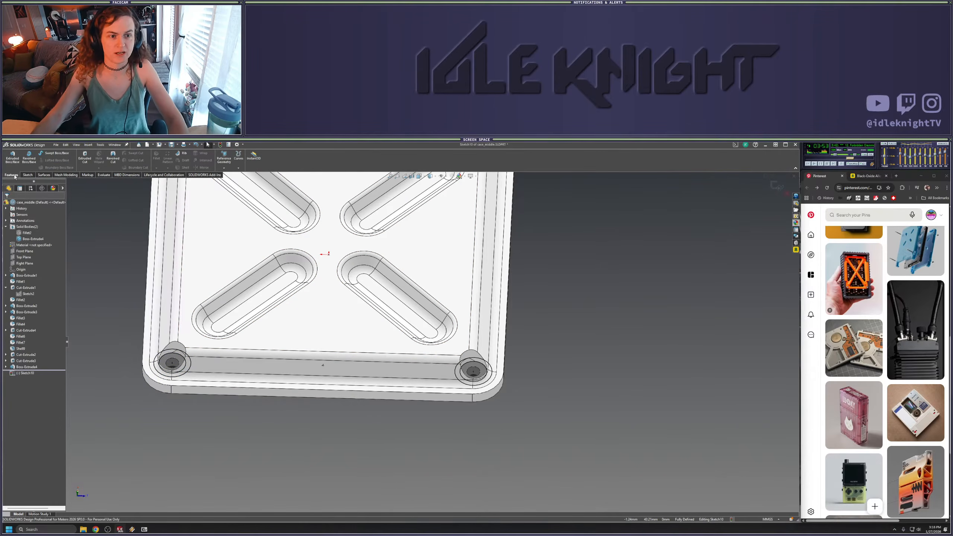
click(12, 157)
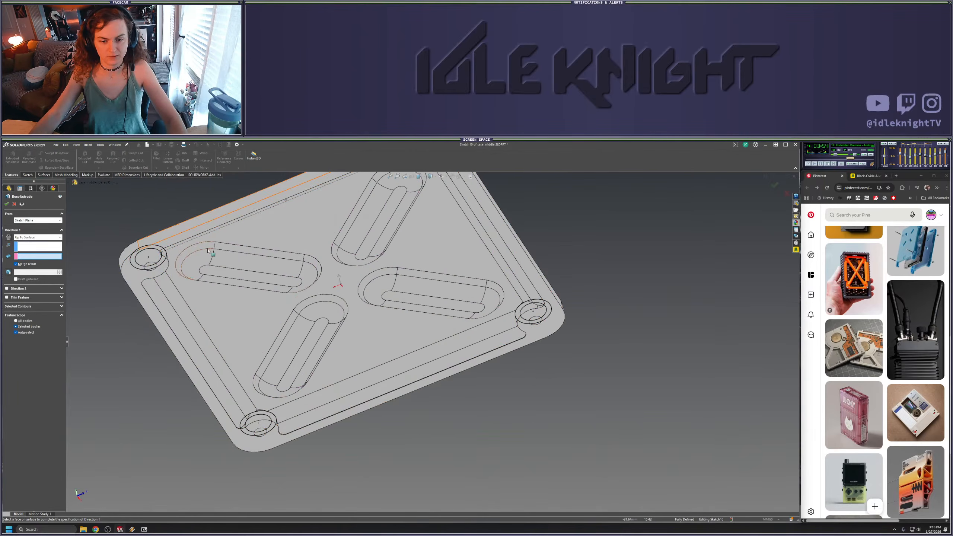
middle_drag(158, 181, 178, 200)
scroll(435, 334, up, 3)
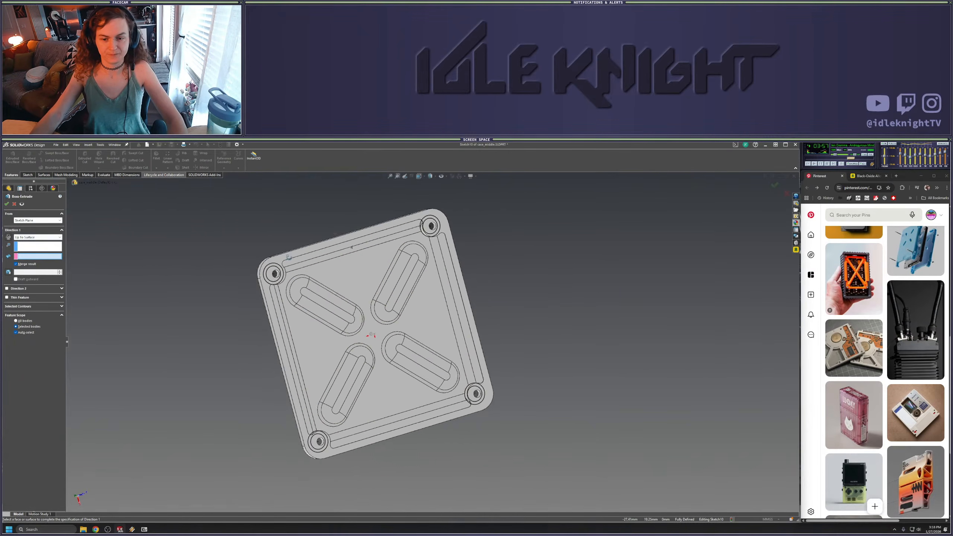
middle_drag(435, 334, 460, 341)
key(space)
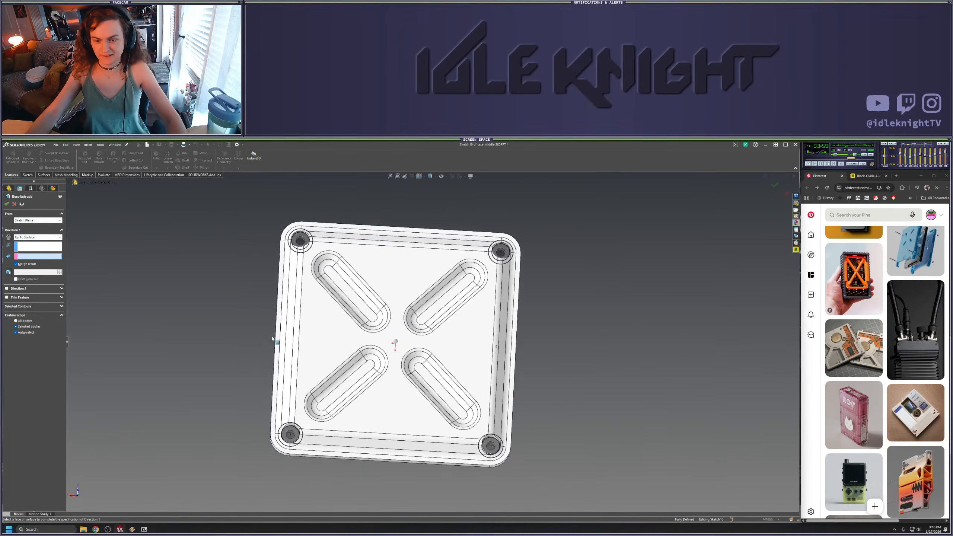
scroll(315, 238, down, 3)
scroll(316, 239, down, 2)
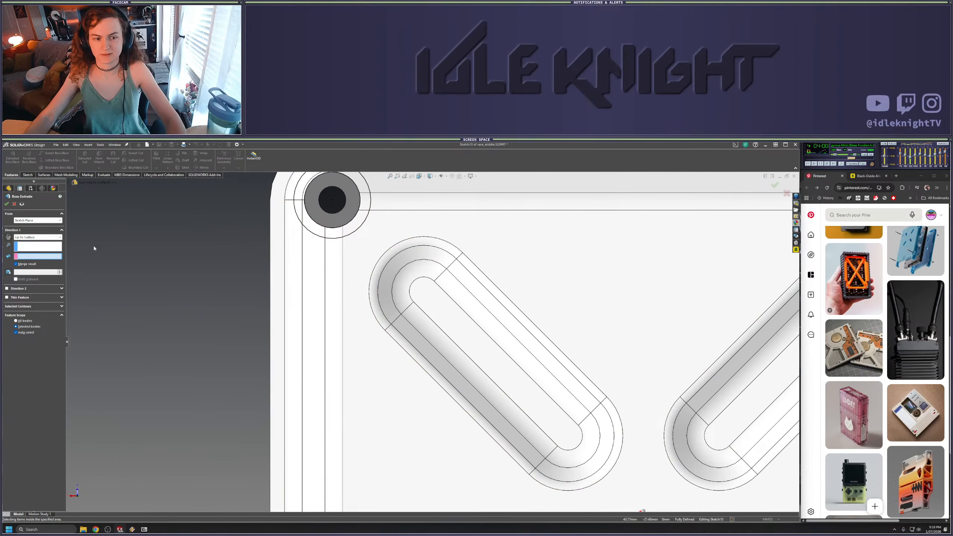
click(22, 306)
click(314, 224)
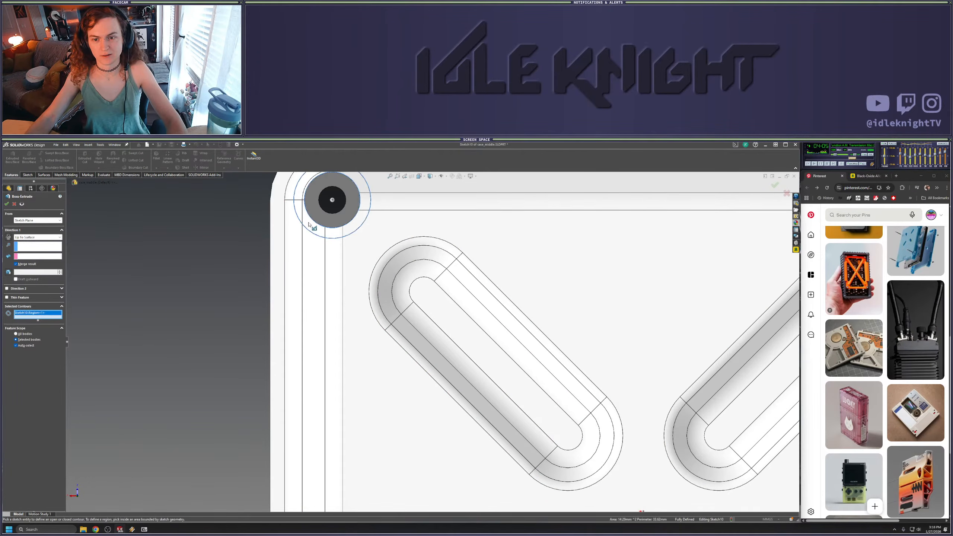
scroll(385, 273, up, 5)
scroll(632, 311, down, 5)
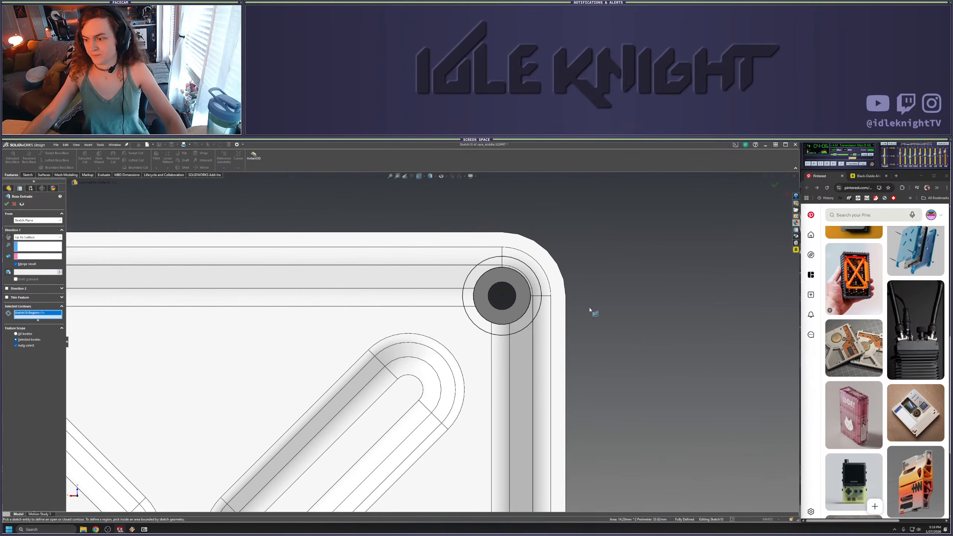
click(523, 325)
scroll(523, 325, up, 5)
scroll(453, 332, down, 5)
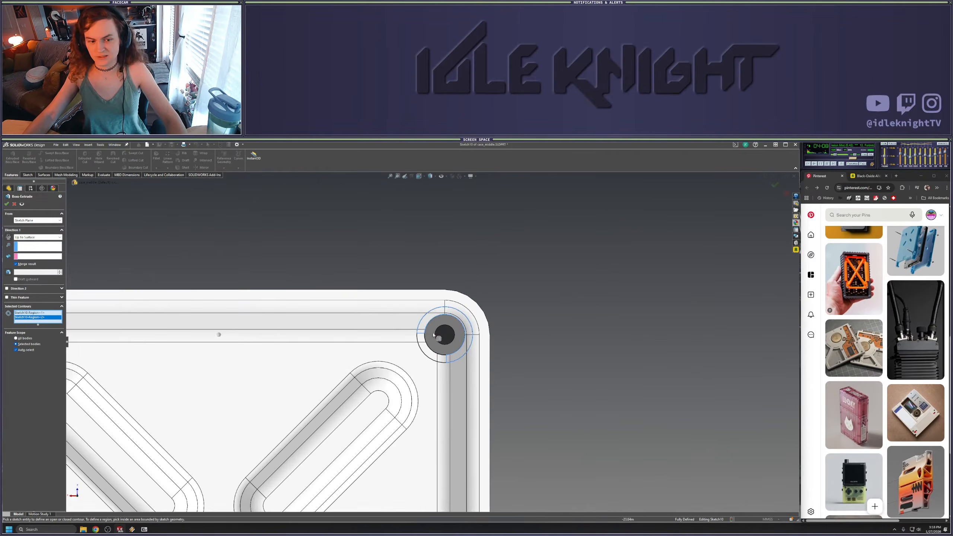
scroll(449, 334, up, 5)
scroll(442, 338, down, 5)
click(442, 350)
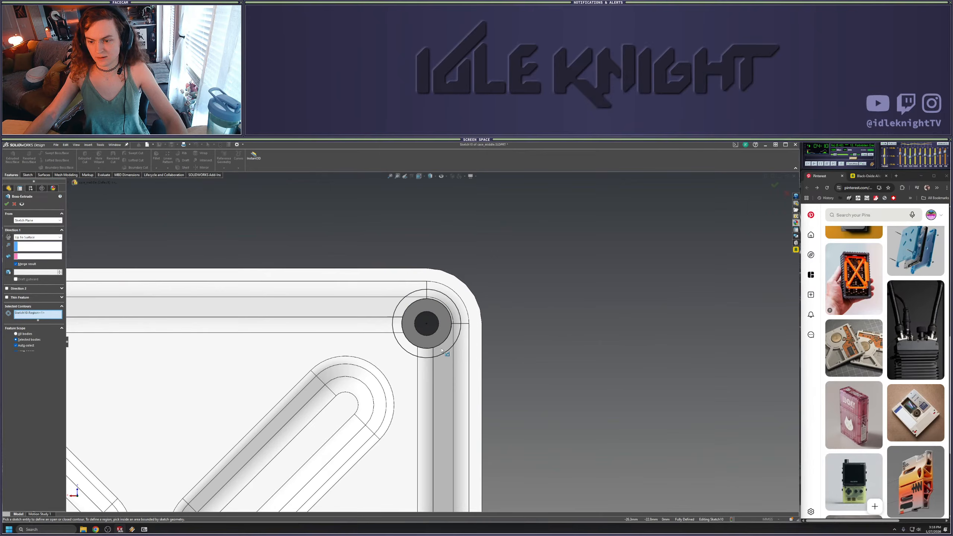
click(423, 355)
scroll(423, 355, up, 5)
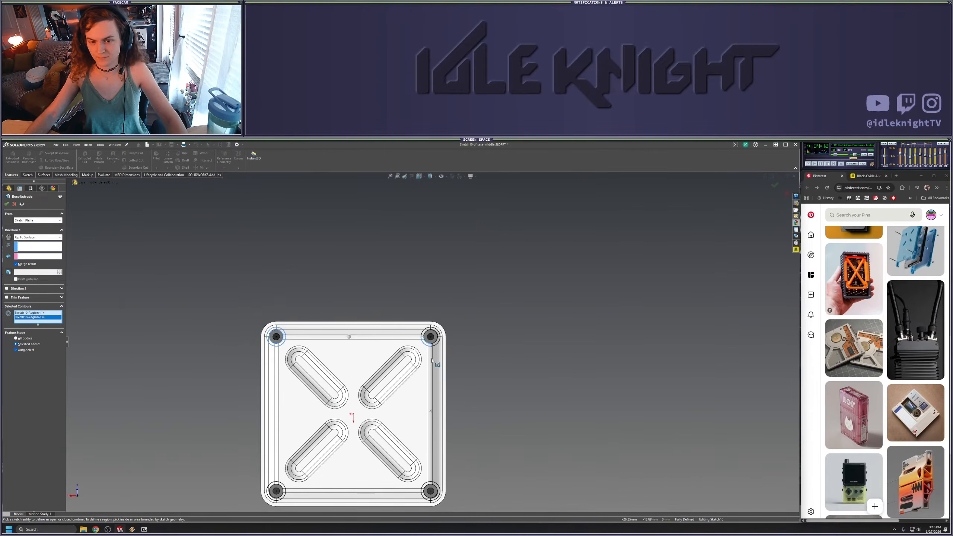
key(Escape)
Hide the cover body, leaving only the sketch circles of the four corners in view
right_click(28, 239)
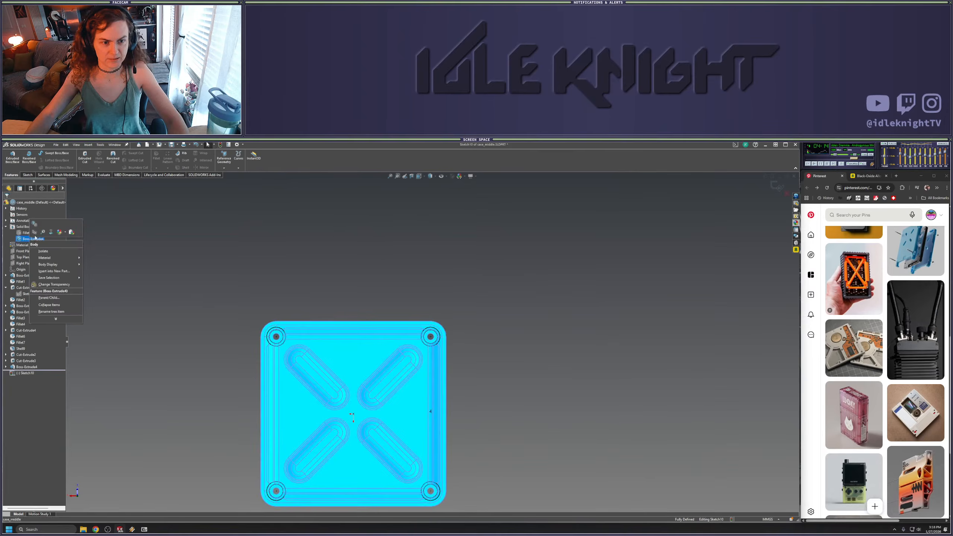
click(37, 232)
scroll(248, 349, down, 5)
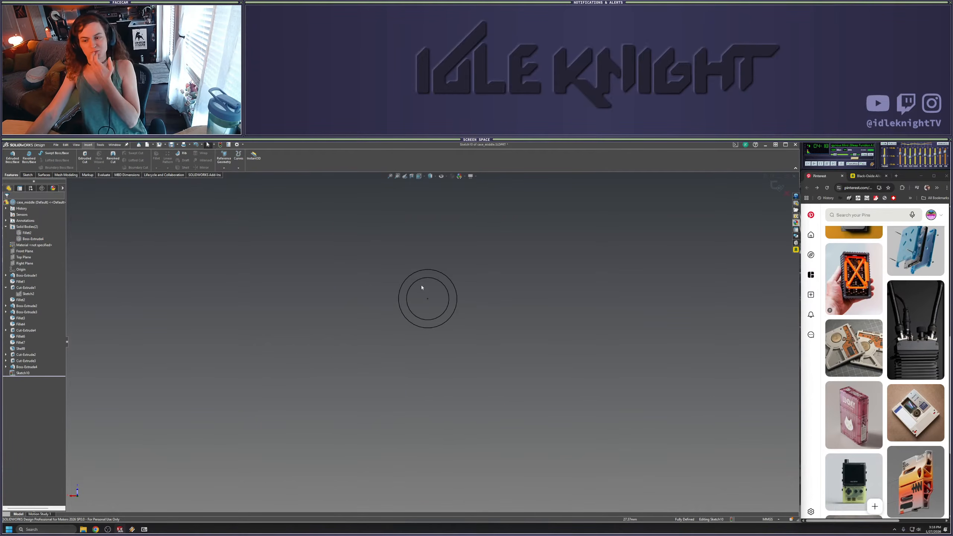
scroll(421, 285, up, 6)
scroll(585, 450, down, 3)
scroll(464, 387, up, 2)
scroll(469, 387, down, 1)
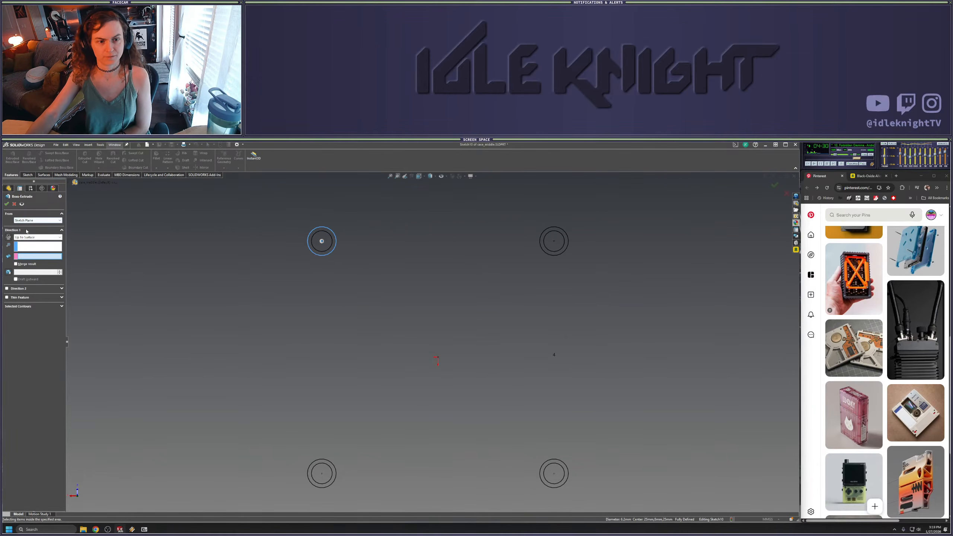
Start an Up To Surface extrude and select as contours the first corner's ring and both segments of the adjacent corner's ring
click(29, 307)
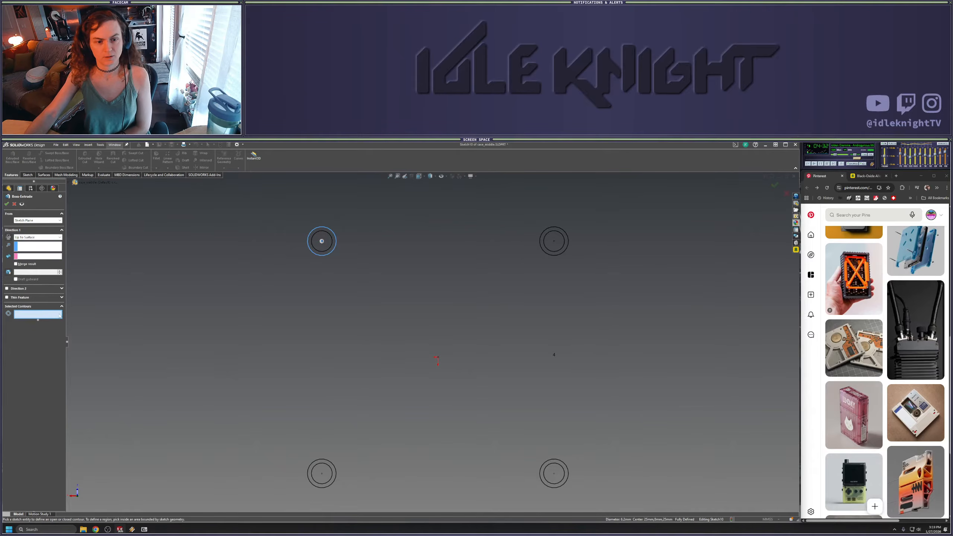
scroll(315, 265, down, 5)
click(403, 290)
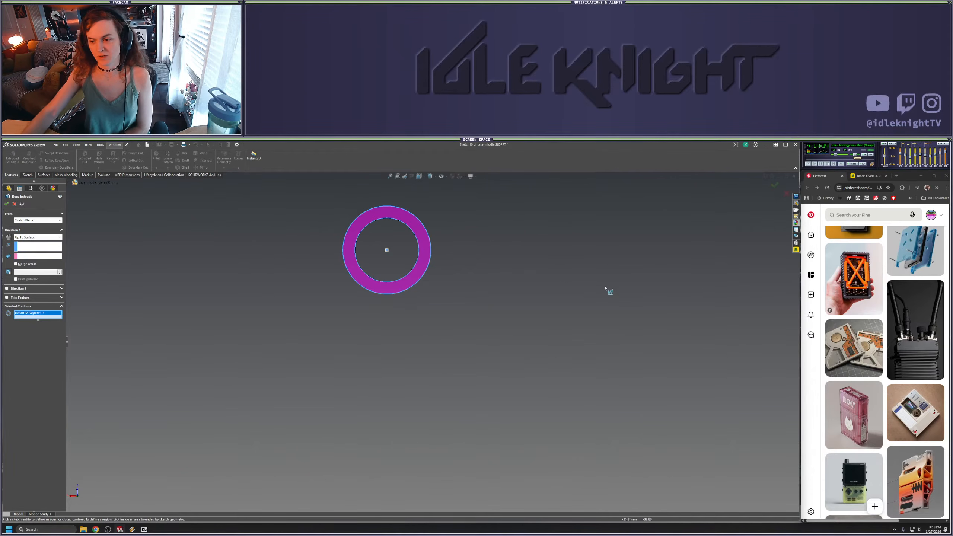
scroll(604, 287, up, 5)
scroll(586, 364, down, 4)
click(564, 348)
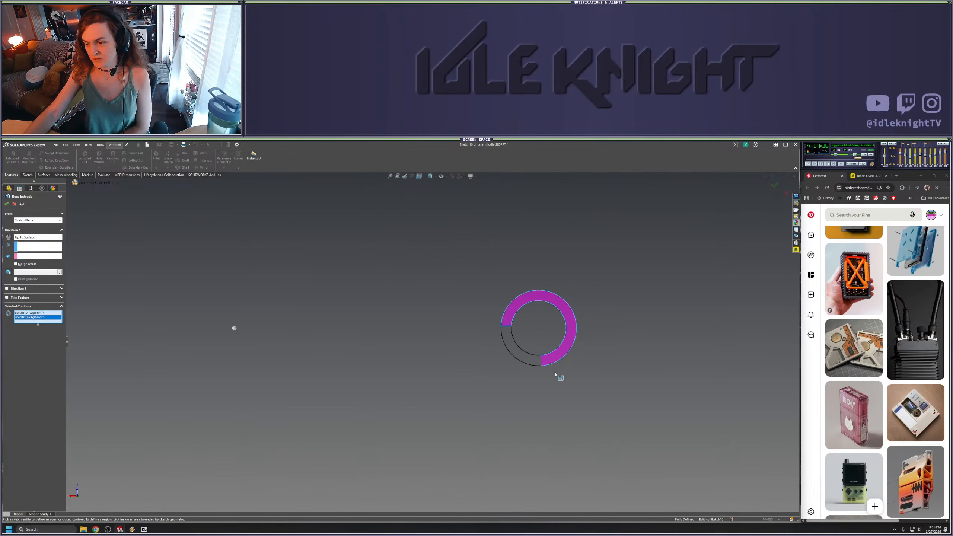
scroll(451, 347, up, 4)
scroll(499, 347, down, 4)
click(496, 349)
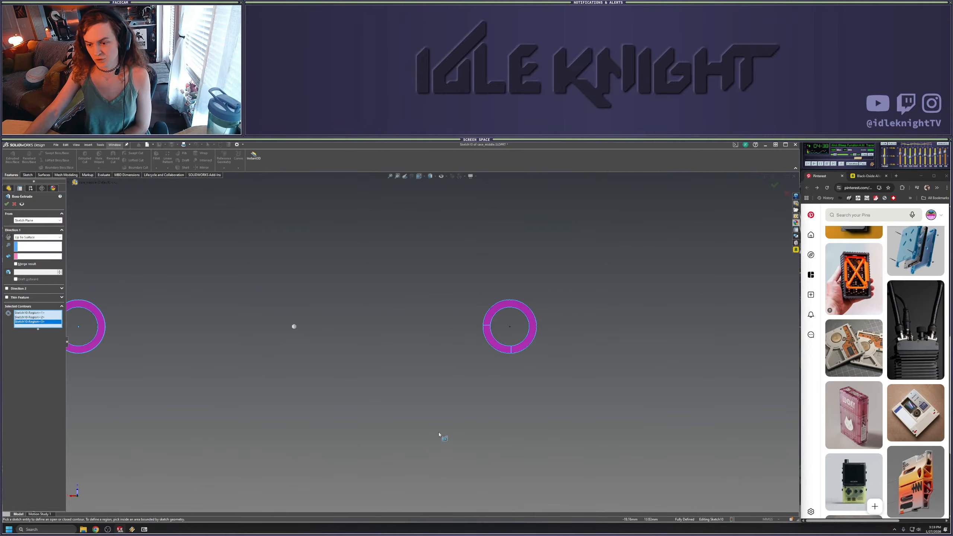
Add the rings between the circles at the remaining two corners to the extrude's selected contours
scroll(440, 424, up, 4)
scroll(455, 361, down, 5)
click(458, 325)
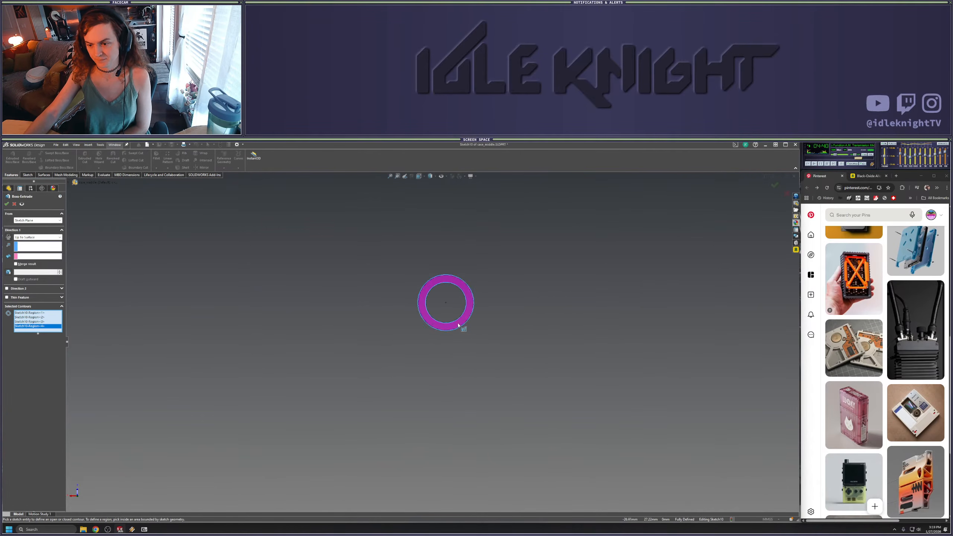
scroll(459, 325, up, 4)
scroll(277, 339, down, 5)
click(319, 339)
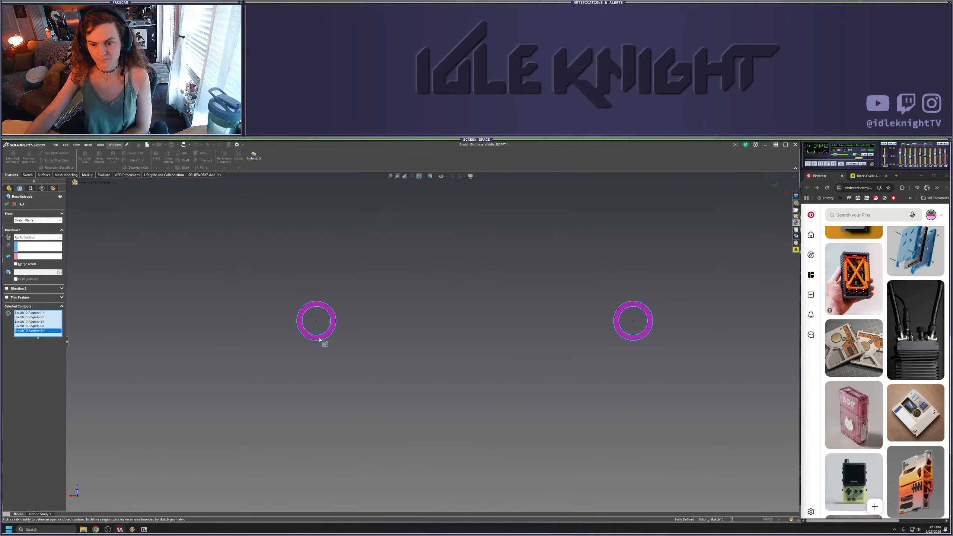
scroll(430, 331, up, 4)
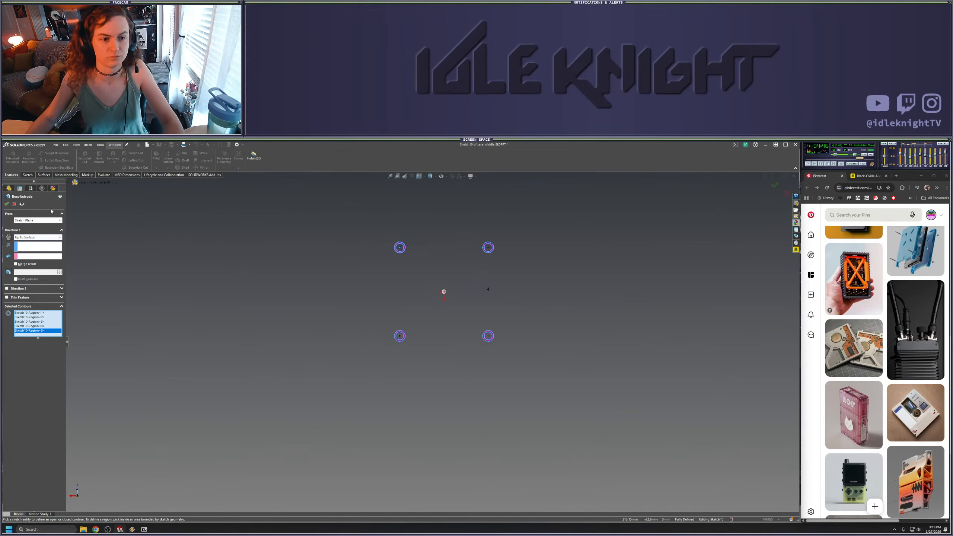
Show the hidden cover body again while the extrude is being defined
click(76, 183)
click(76, 207)
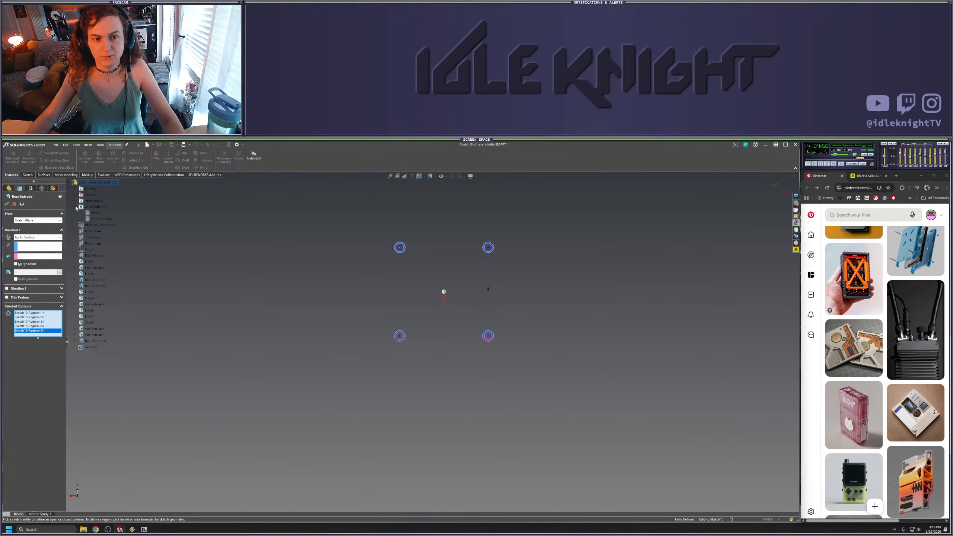
right_click(100, 215)
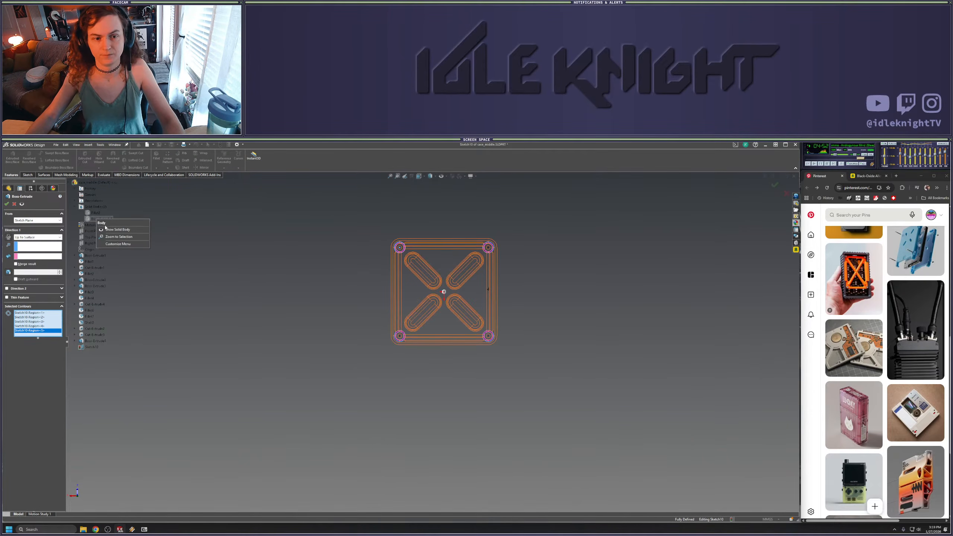
click(118, 229)
middle_drag(390, 255, 398, 276)
scroll(393, 257, down, 2)
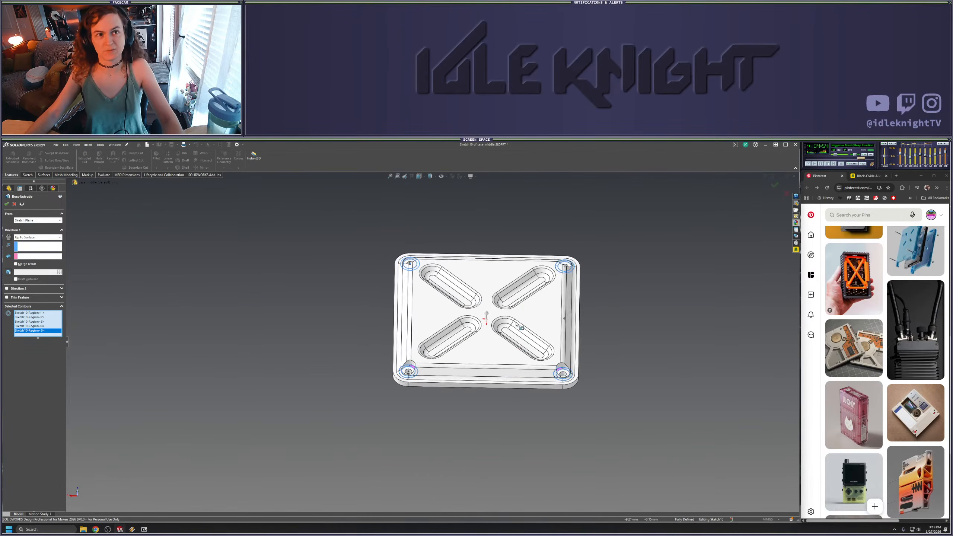
middle_drag(518, 325, 521, 295)
scroll(448, 323, down, 5)
middle_drag(444, 321, 157, 319)
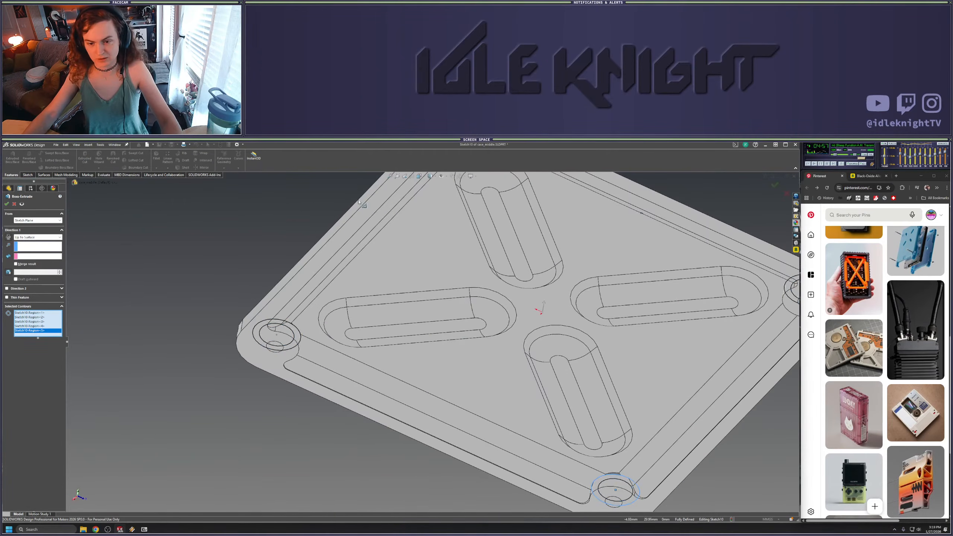
click(29, 237)
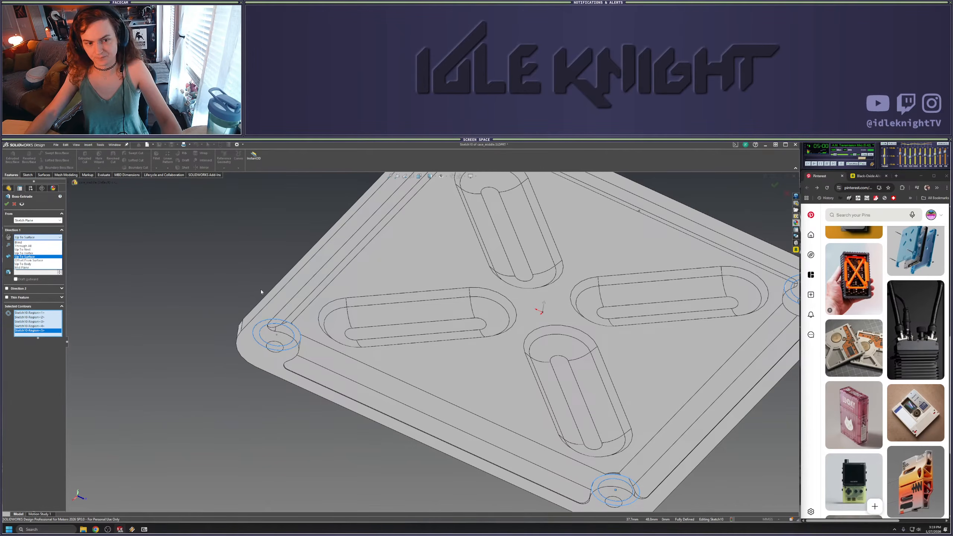
click(118, 260)
click(38, 237)
click(26, 242)
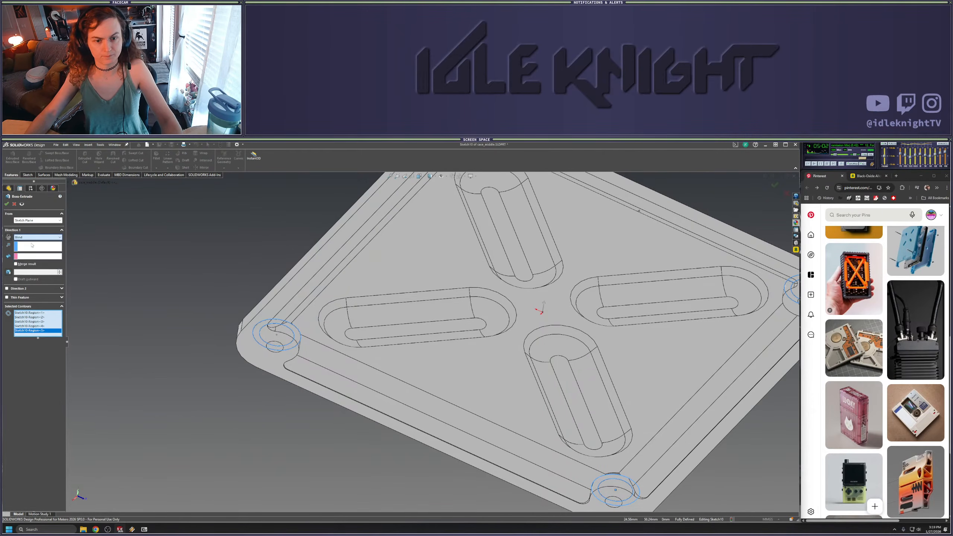
mouse_move(240, 275)
middle_down()
mouse_move(224, 266)
mouse_move(255, 349)
mouse_move(338, 431)
mouse_move(421, 432)
mouse_move(402, 353)
mouse_move(430, 411)
middle_up()
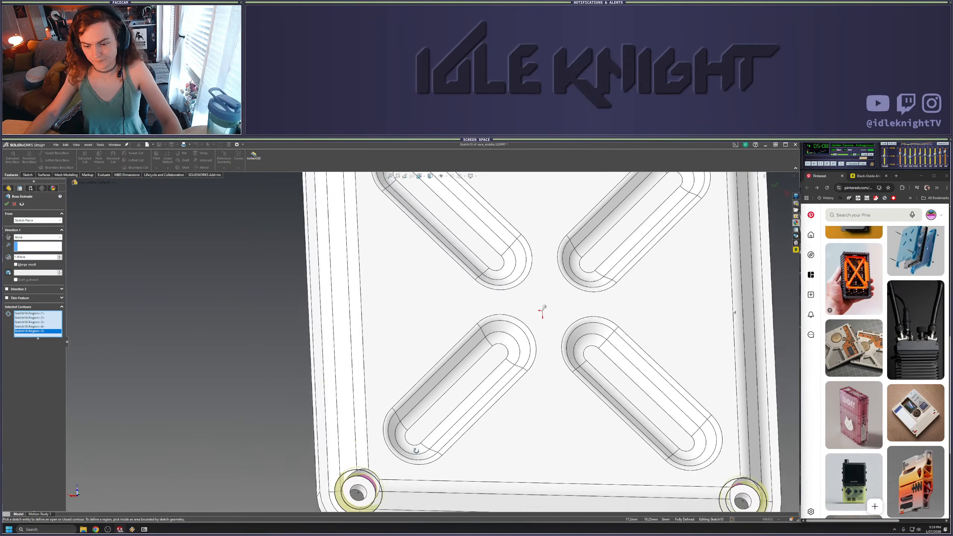
scroll(430, 411, up, 4)
key(Escape)
Delete the sketch circles at three of the four corners, keeping only the pair around one screw post
scroll(435, 379, up, 1)
middle_drag(528, 409, 544, 407)
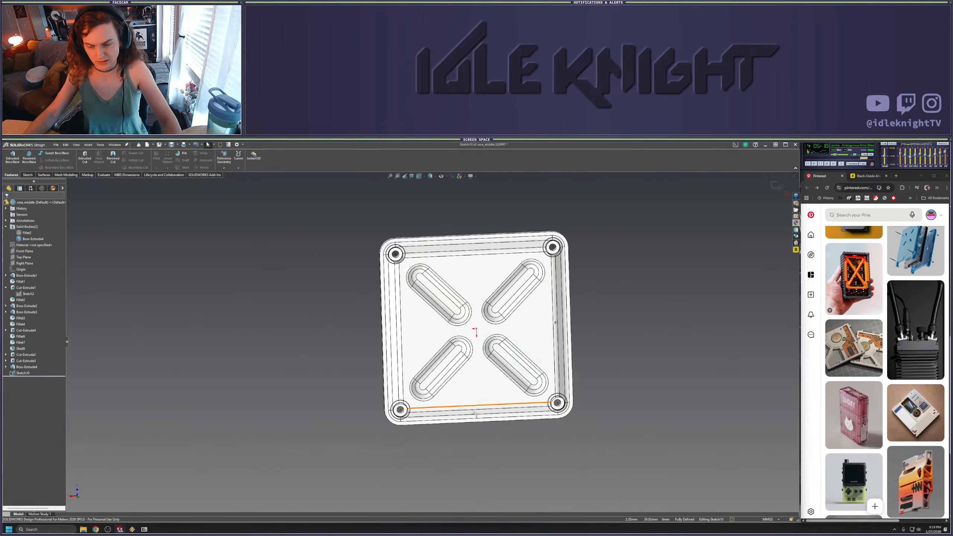
key(space)
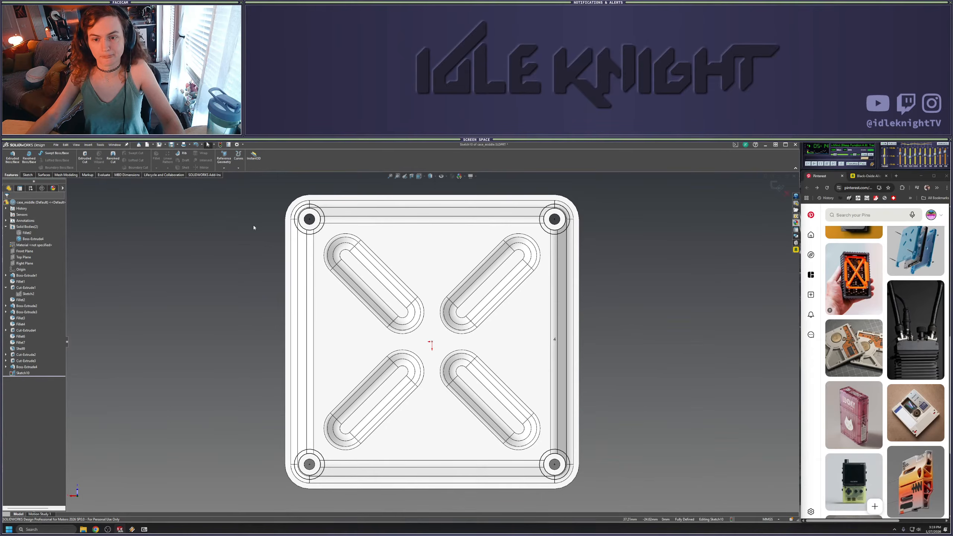
mouse_move(310, 235)
middle_down()
mouse_move(307, 243)
mouse_move(315, 226)
middle_up()
scroll(313, 225, up, 2)
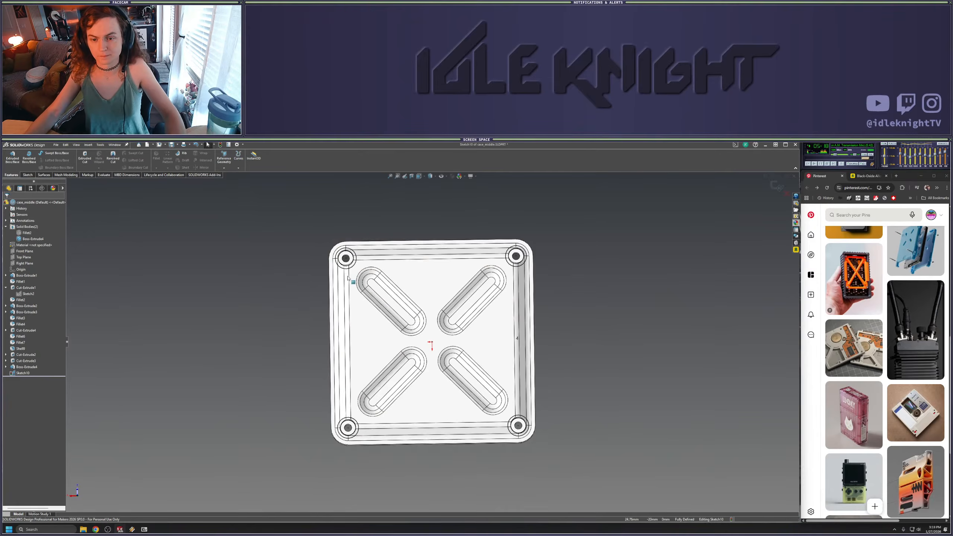
middle_drag(352, 282, 350, 288)
key(space)
key(Escape)
key(ctrl+8)
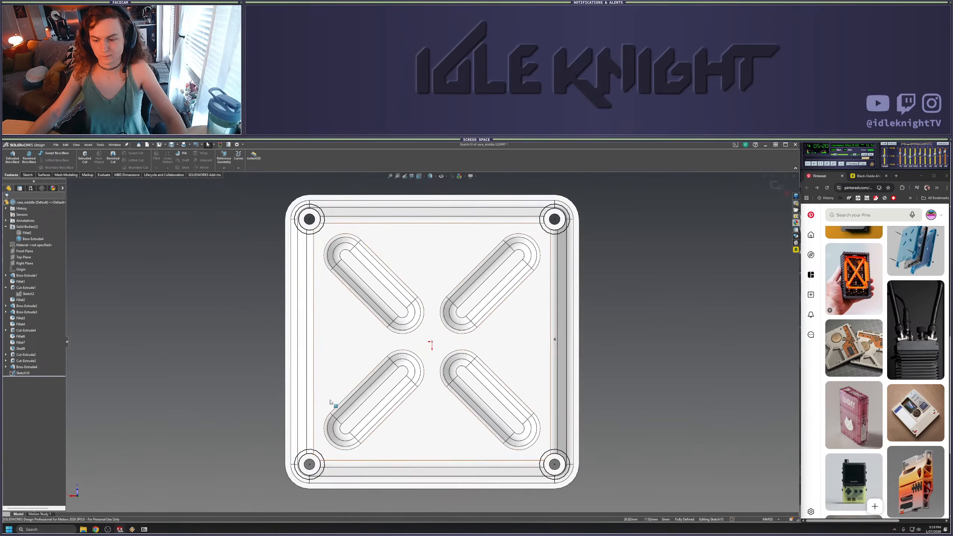
scroll(323, 387, up, 2)
drag(271, 361, 576, 467)
mouse_move(447, 210)
mouse_down()
mouse_move(544, 285)
mouse_move(547, 302)
mouse_up()
key(Delete)
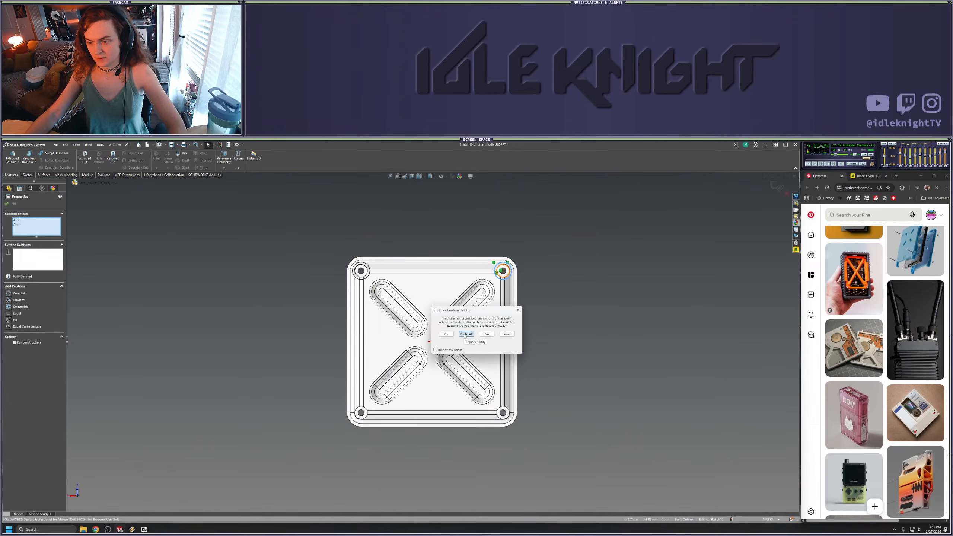
click(465, 333)
Sketch a horizontal and a vertical line meeting inside the remaining corner's inner circle, each ending on that circle along the cover's inner edges
mouse_move(362, 271)
middle_down()
mouse_move(379, 287)
mouse_move(425, 202)
mouse_move(396, 321)
mouse_move(409, 334)
mouse_move(375, 331)
mouse_move(381, 365)
mouse_move(391, 327)
mouse_move(421, 350)
mouse_move(569, 351)
mouse_move(541, 334)
mouse_move(361, 339)
middle_up()
scroll(373, 297, down, 5)
scroll(395, 321, down, 3)
scroll(432, 338, up, 4)
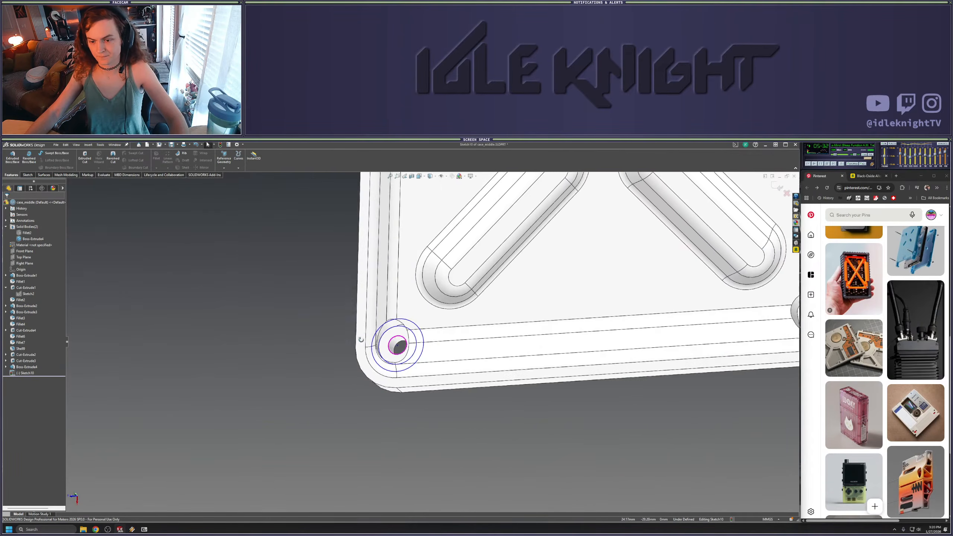
key(space)
click(287, 382)
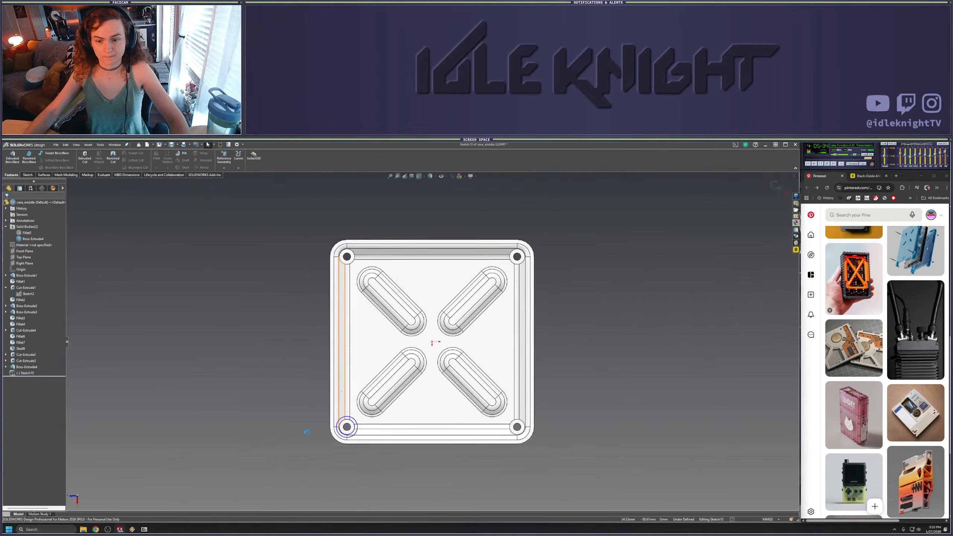
scroll(307, 432, up, 2)
scroll(311, 459, down, 5)
scroll(486, 345, down, 4)
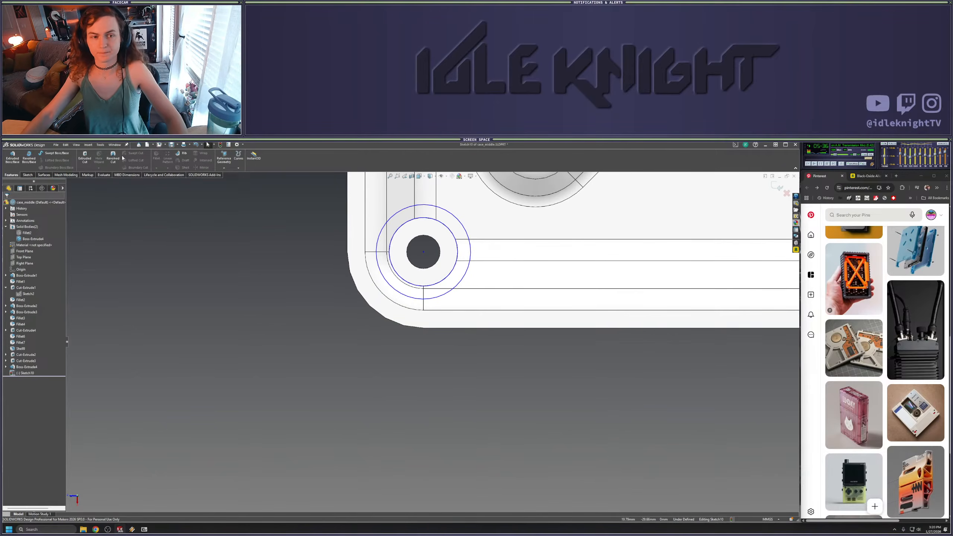
click(28, 175)
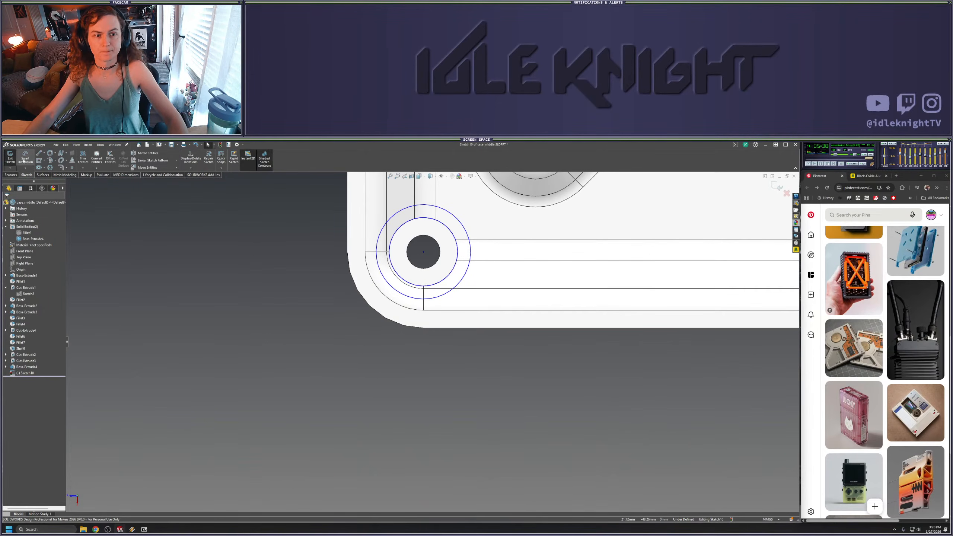
click(38, 153)
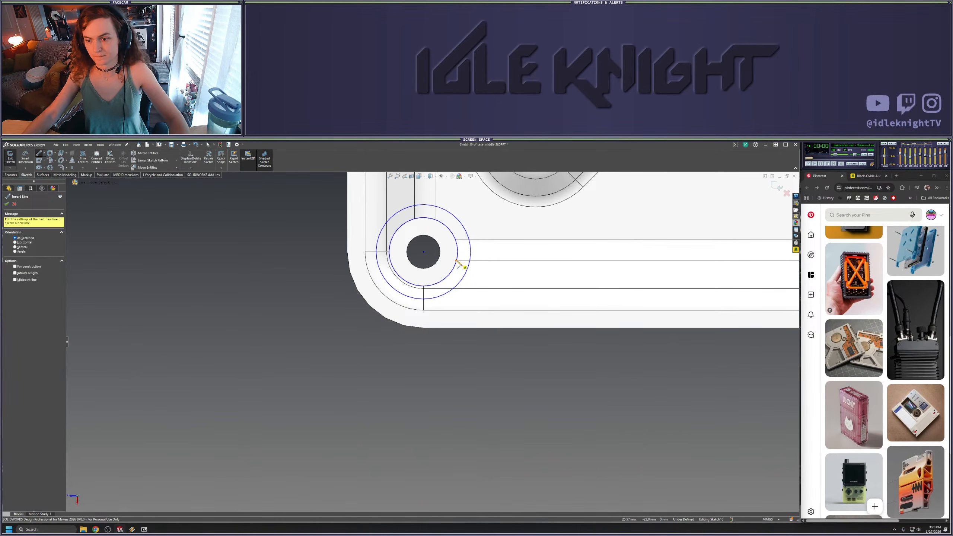
click(457, 261)
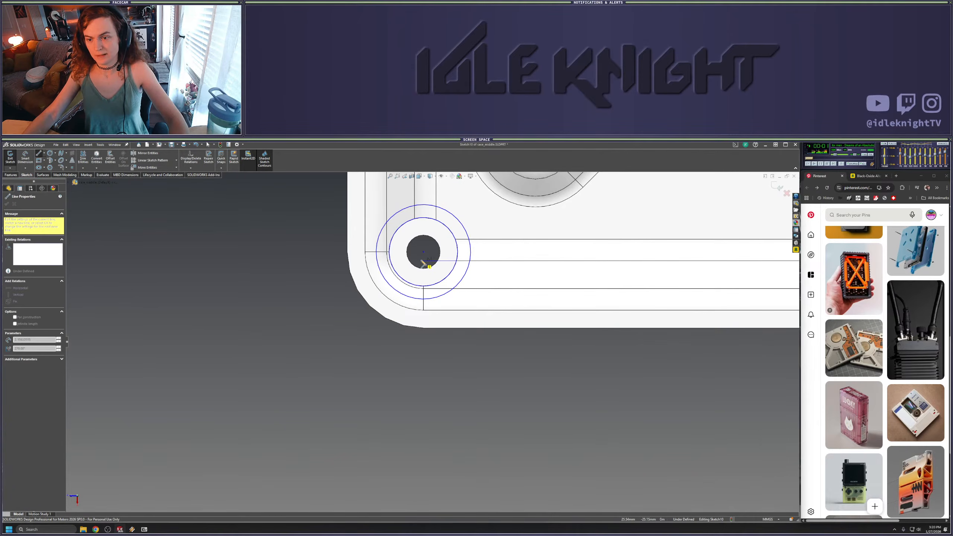
click(414, 261)
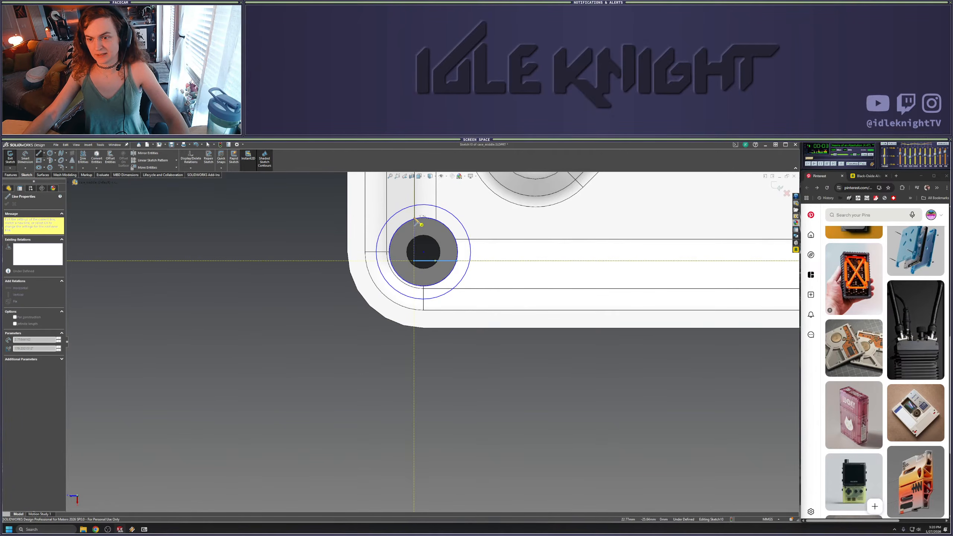
key(Escape)
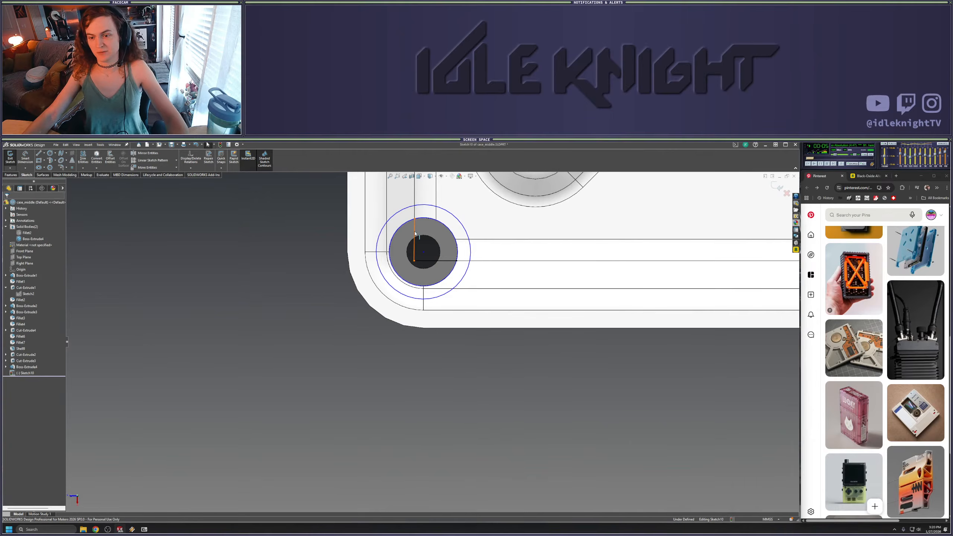
click(415, 220)
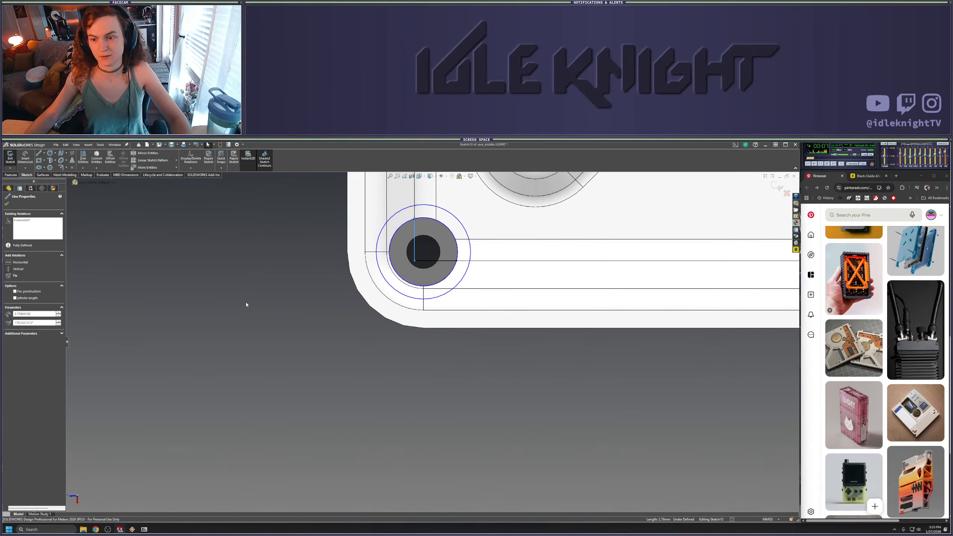
key(Escape)
scroll(323, 217, up, 3)
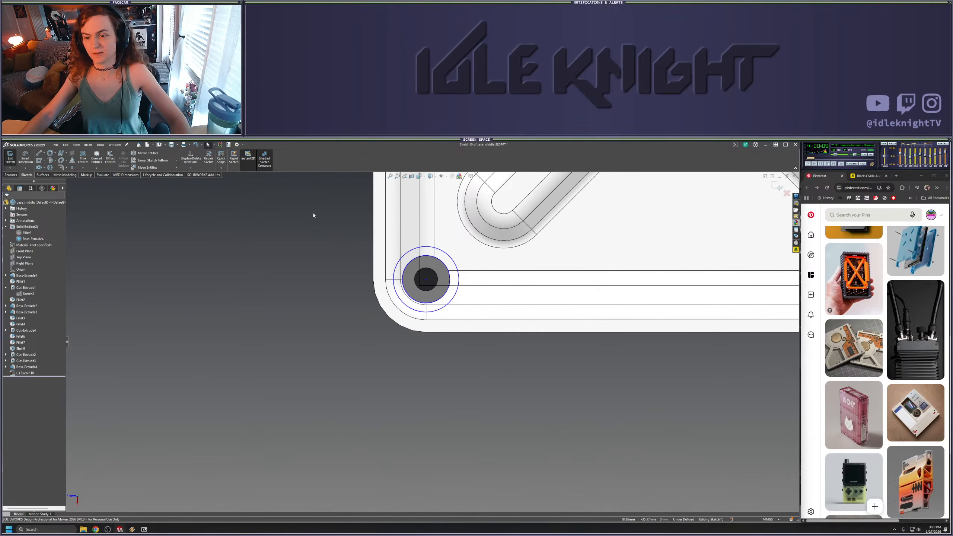
Sketch two short lines bridging the inner and outer circles, one extending the vertical line and one extending the horizontal line
click(39, 153)
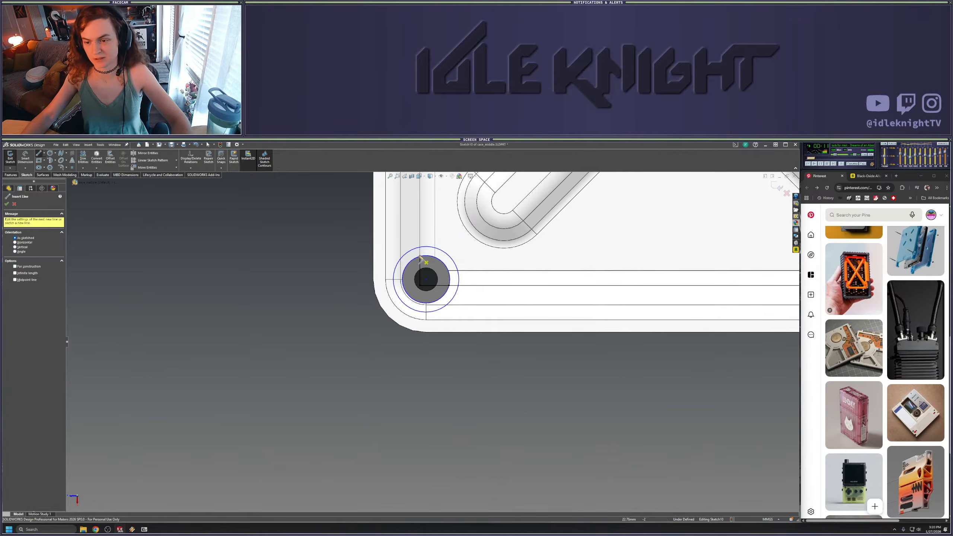
click(420, 257)
click(419, 247)
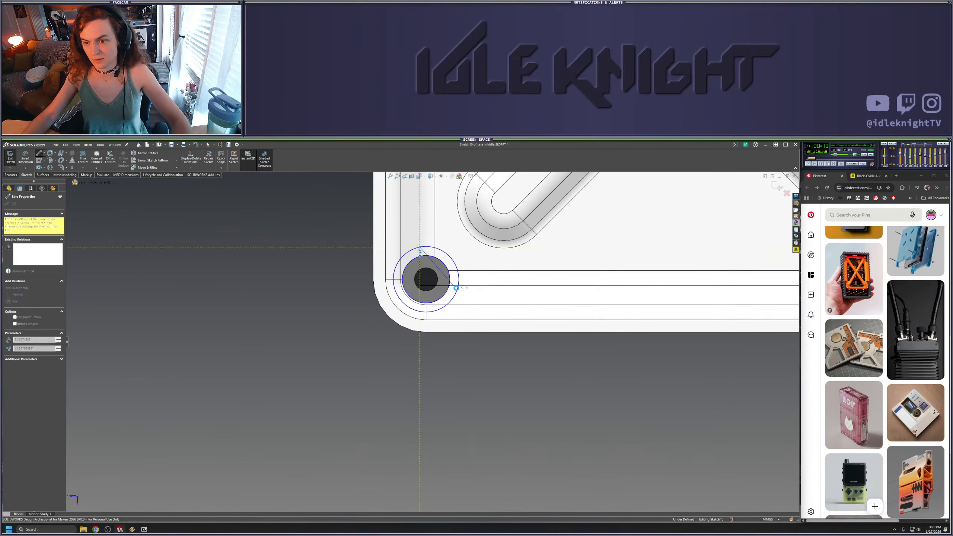
key(Escape)
key(l)
click(449, 285)
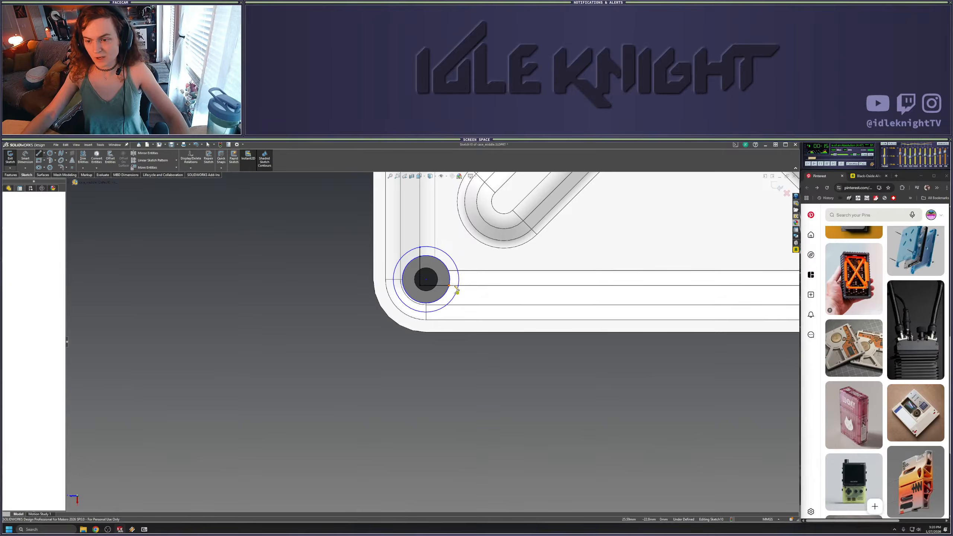
click(458, 285)
key(Escape)
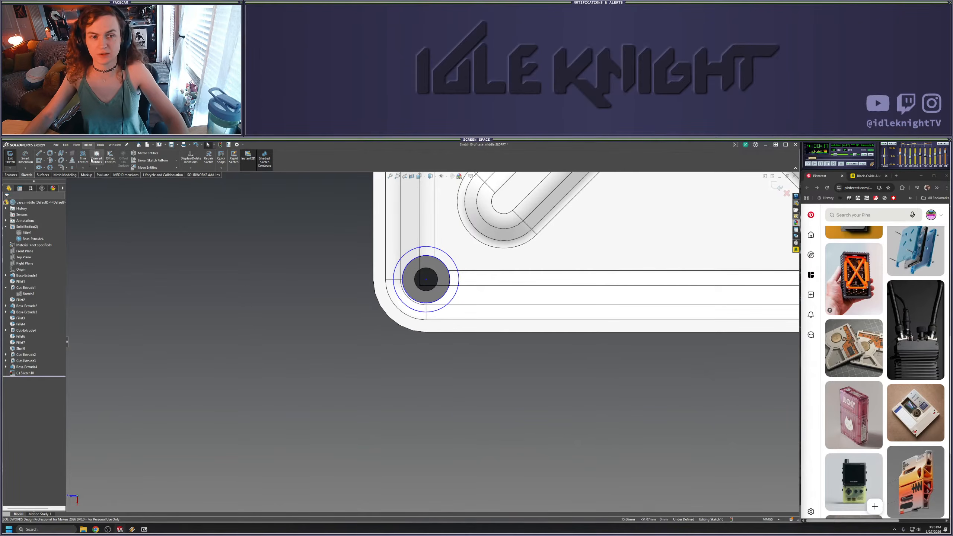
Trim away the outward-facing portions of both circles, leaving a closed ring segment on the inner side of the screw post
click(83, 159)
click(446, 298)
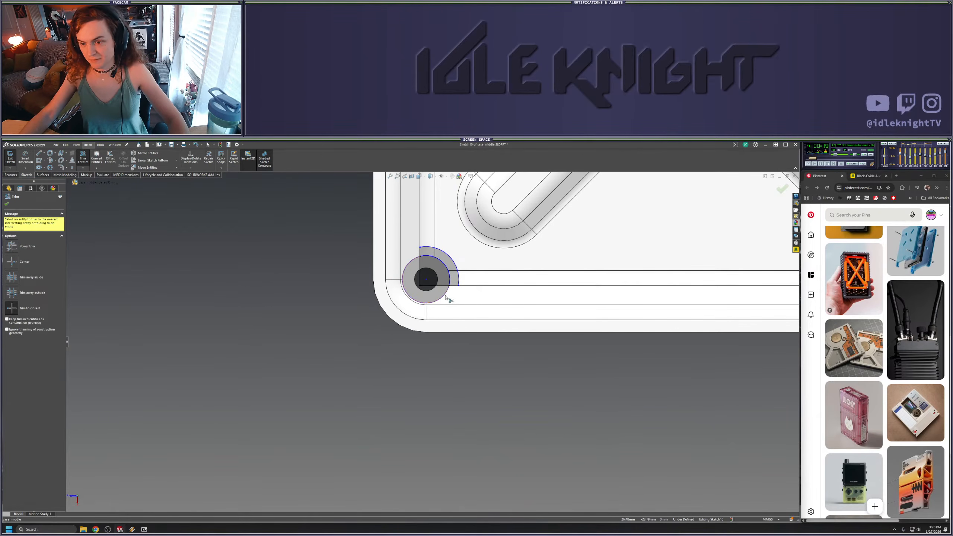
click(445, 286)
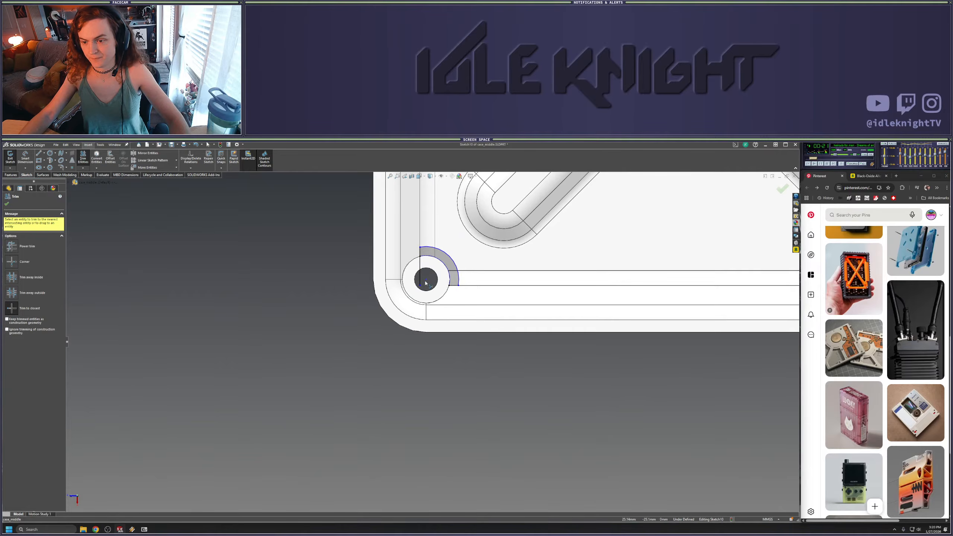
key(Escape)
Circular-pattern the ring segment around the cover's centre with 4 equally spaced instances, one at each corner
scroll(480, 316, down, 8)
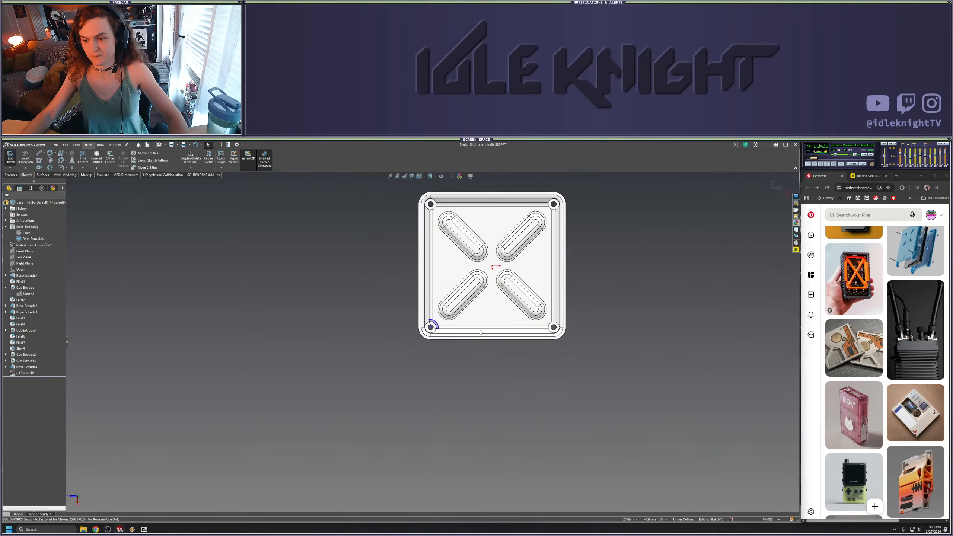
key(ctrl+a)
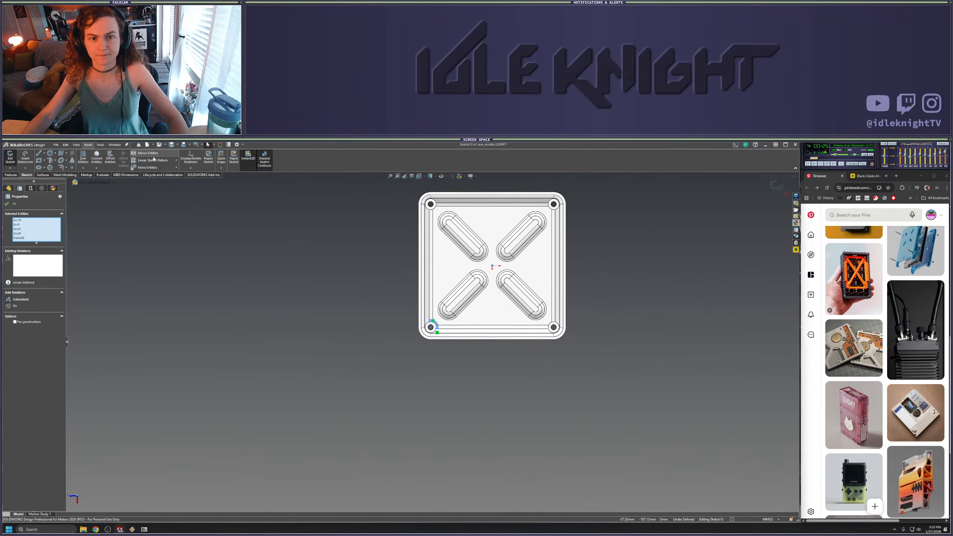
click(176, 161)
click(147, 177)
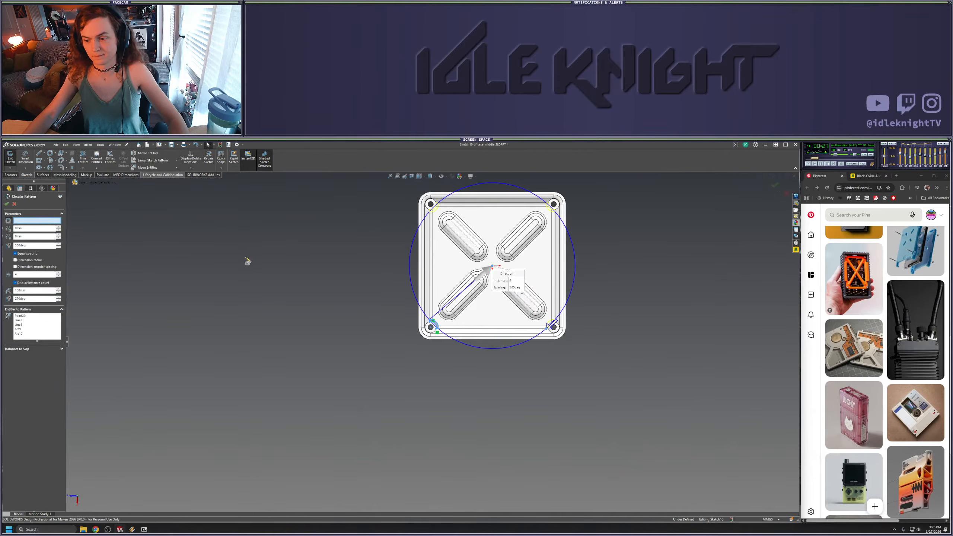
click(7, 203)
Extrude the four corner ring segments with a Blind end condition and merge them into the cover
click(11, 175)
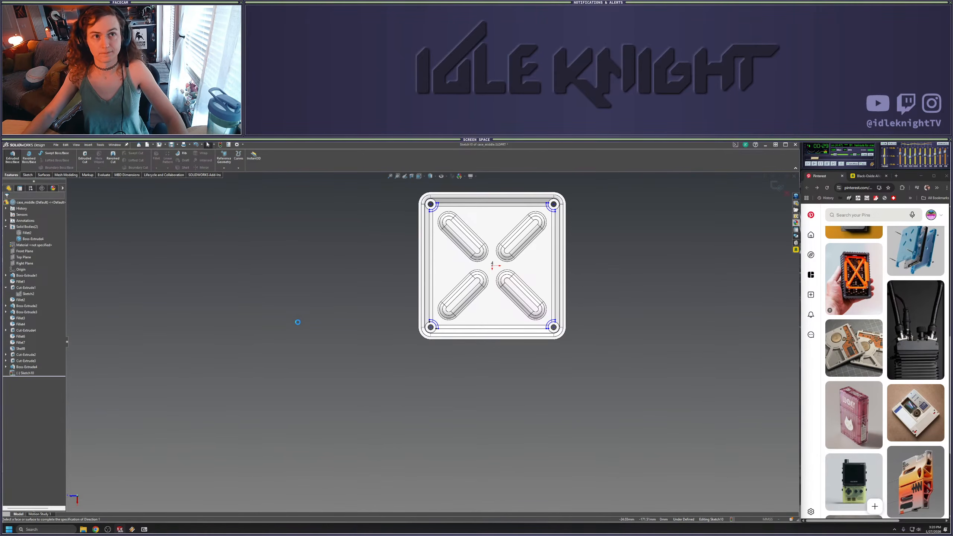
middle_drag(454, 319, 454, 278)
scroll(455, 278, down, 6)
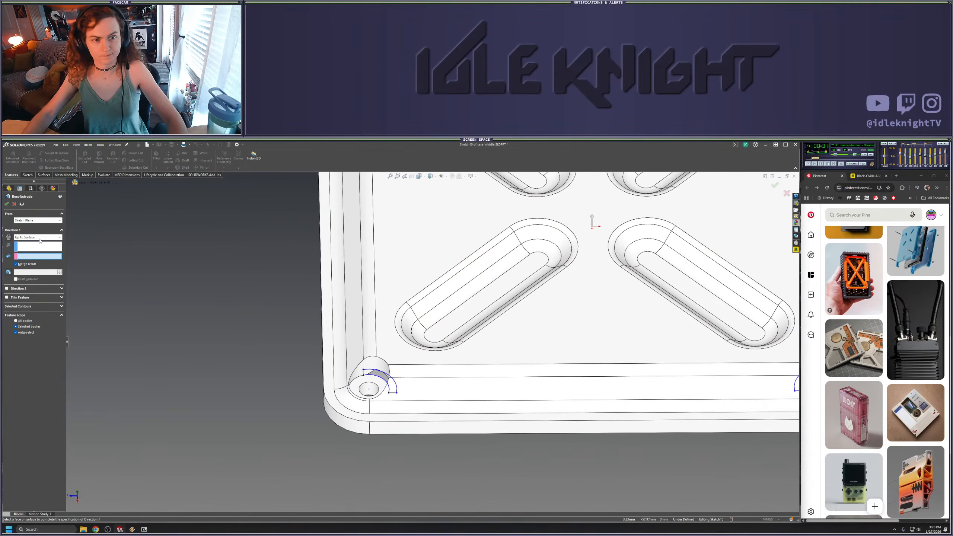
click(40, 239)
click(28, 241)
middle_drag(224, 306, 229, 255)
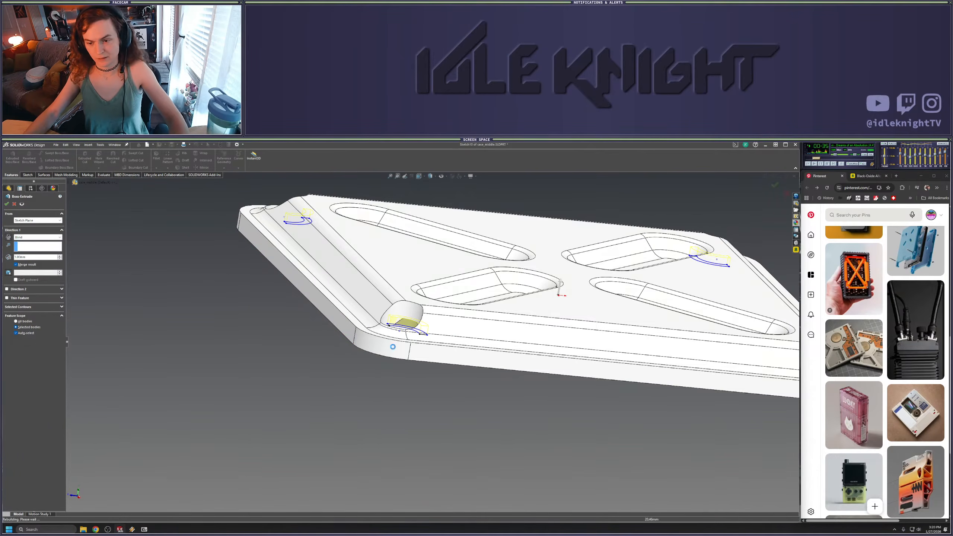
key(Return)
Show the hidden case body Fillet2 together with the finished cover
scroll(442, 349, up, 4)
middle_drag(443, 341, 393, 374)
scroll(487, 378, up, 4)
scroll(518, 376, down, 6)
scroll(363, 362, up, 5)
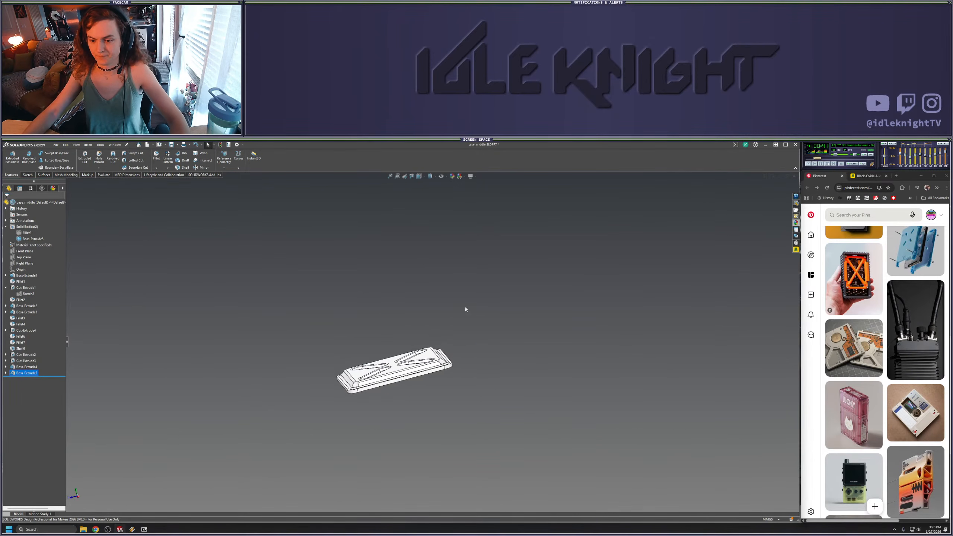
middle_drag(464, 307, 460, 339)
right_click(29, 233)
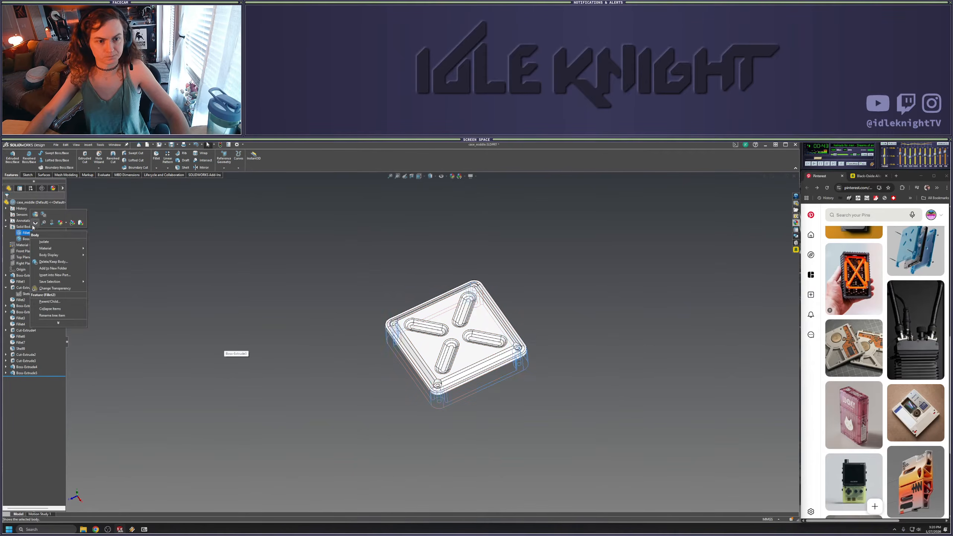
click(35, 224)
mouse_move(313, 349)
middle_down()
mouse_move(336, 249)
mouse_move(323, 270)
mouse_move(325, 352)
middle_up()
Mirror the cover body Boss-Extrude5 about the Top Plane as a separate body to close the case's opposite side
click(23, 257)
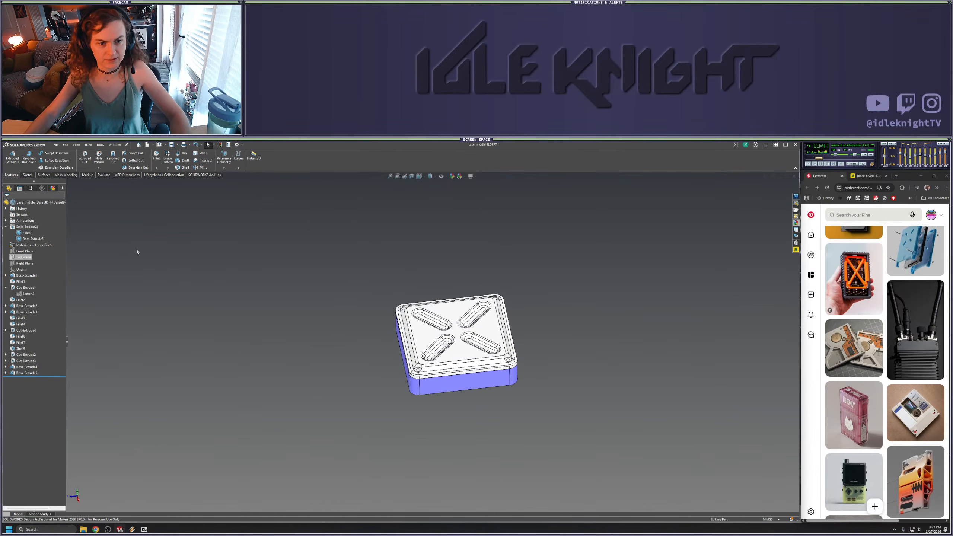
click(33, 239)
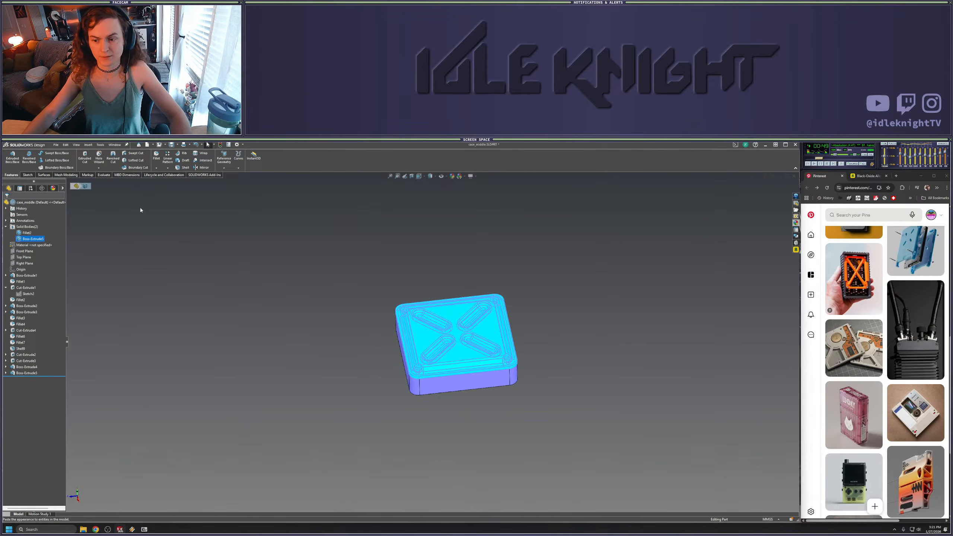
click(203, 168)
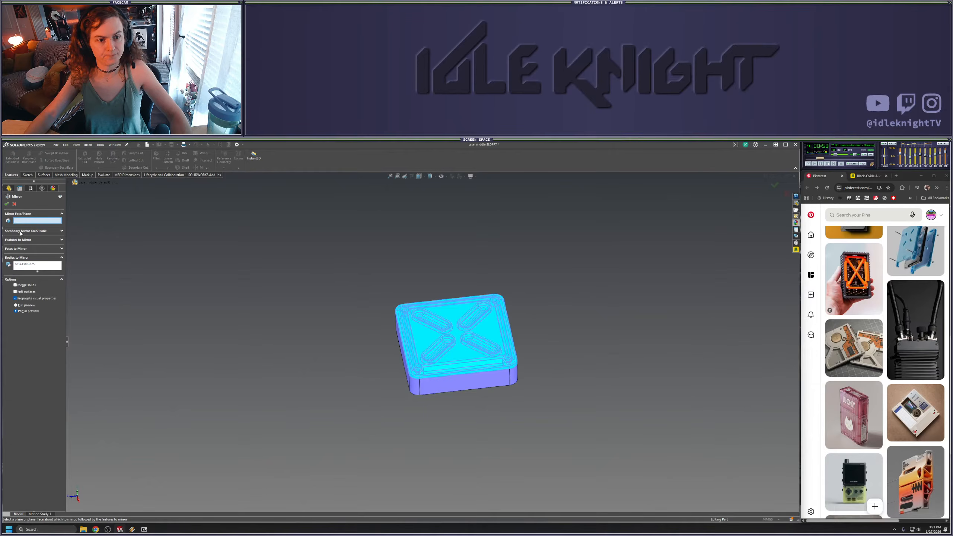
click(70, 183)
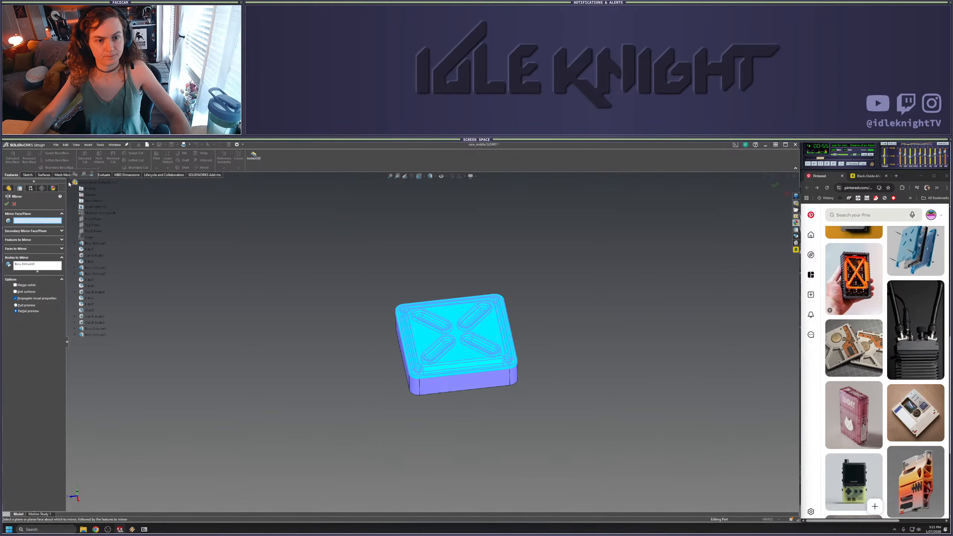
click(90, 225)
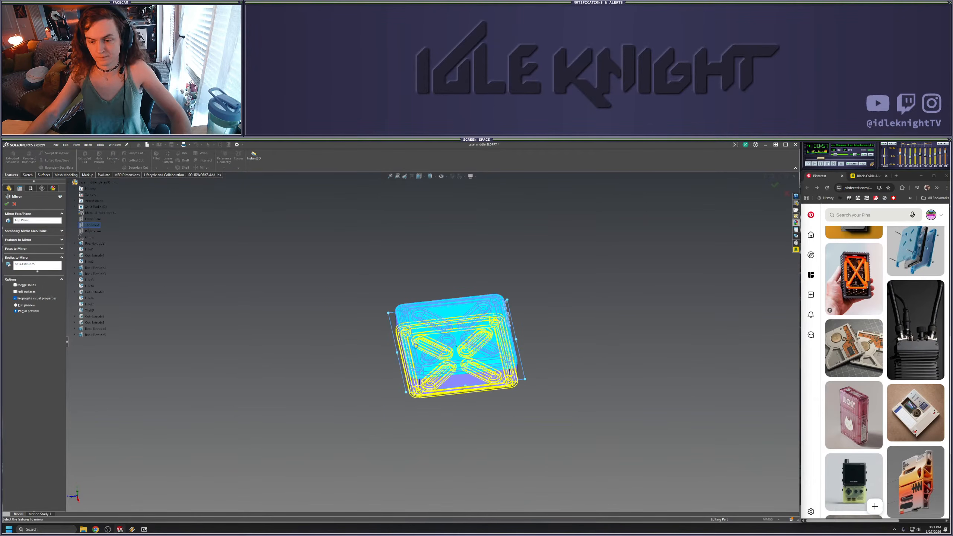
right_click(416, 345)
middle_drag(581, 264, 396, 277)
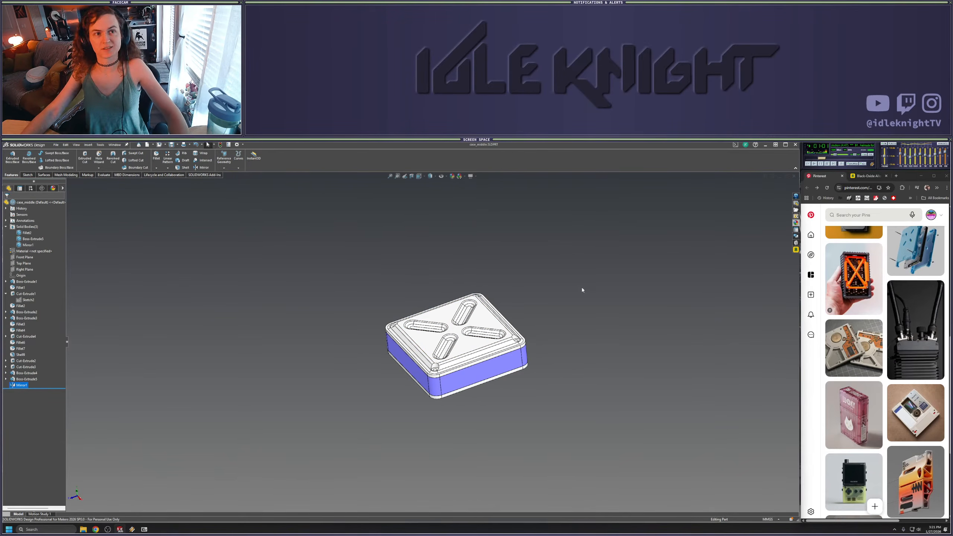
Switch to the Mini_node assembly and examine the outside of the case with both covers in place
click(774, 175)
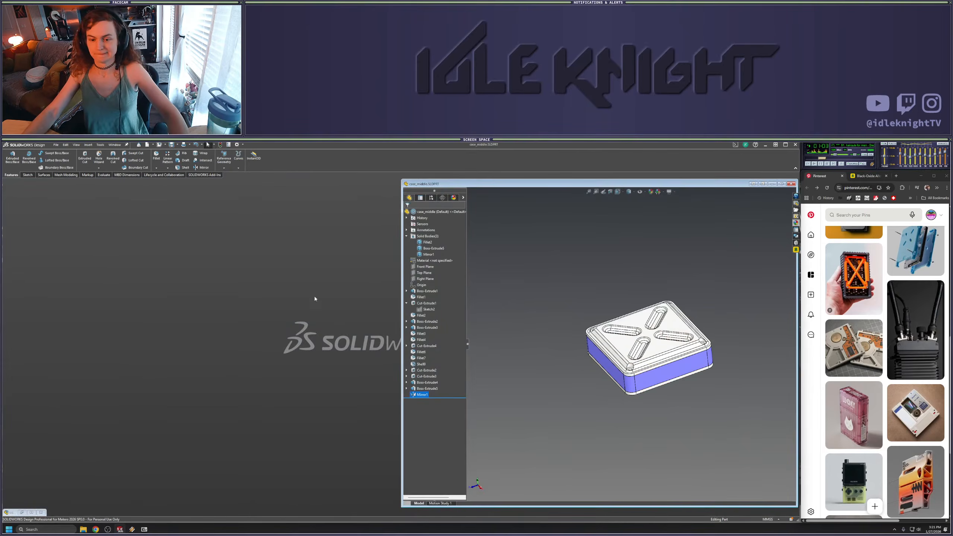
click(31, 512)
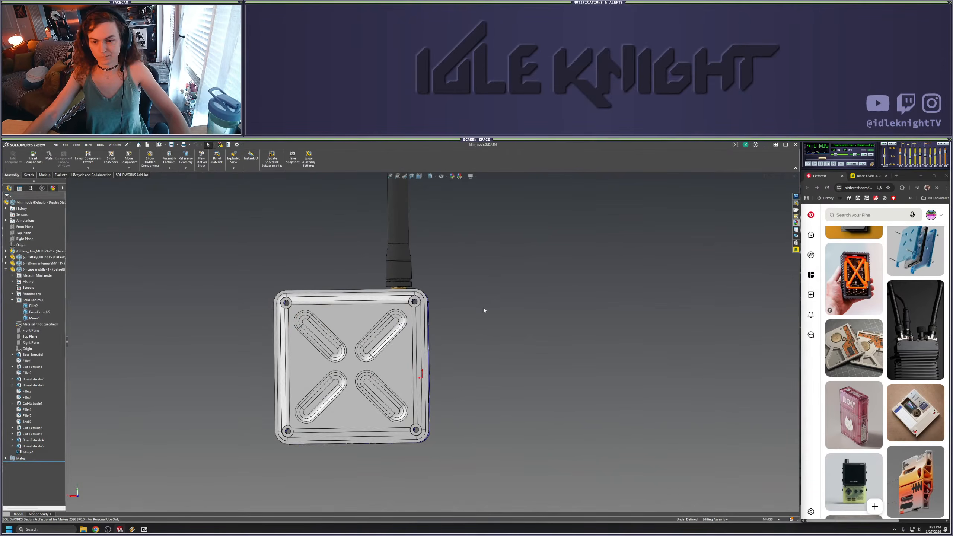
middle_drag(469, 328, 452, 420)
scroll(480, 330, up, 4)
scroll(436, 345, down, 5)
middle_drag(435, 345, 426, 306)
scroll(426, 306, up, 3)
scroll(374, 283, down, 2)
middle_drag(377, 229, 398, 251)
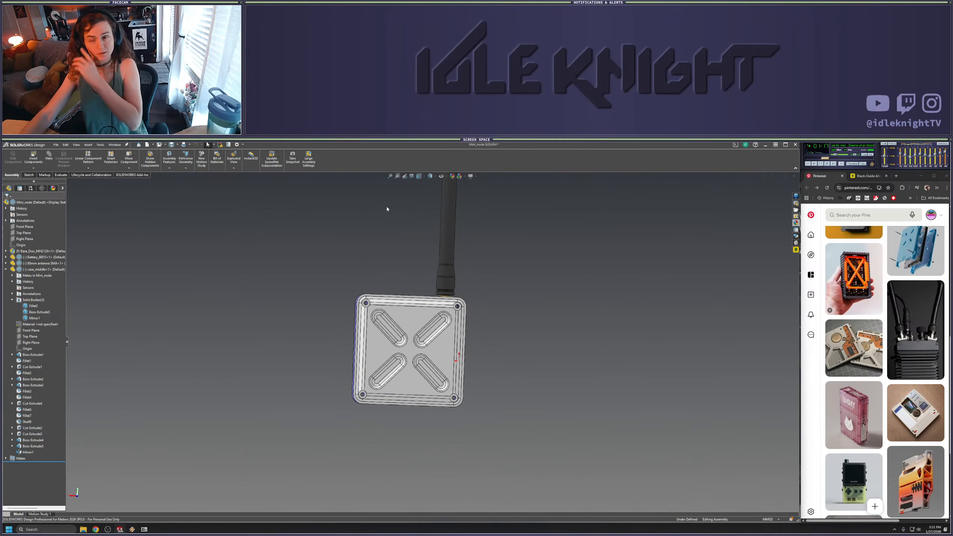
Section the assembly along its Top Plane and view the cut face straight on
click(412, 177)
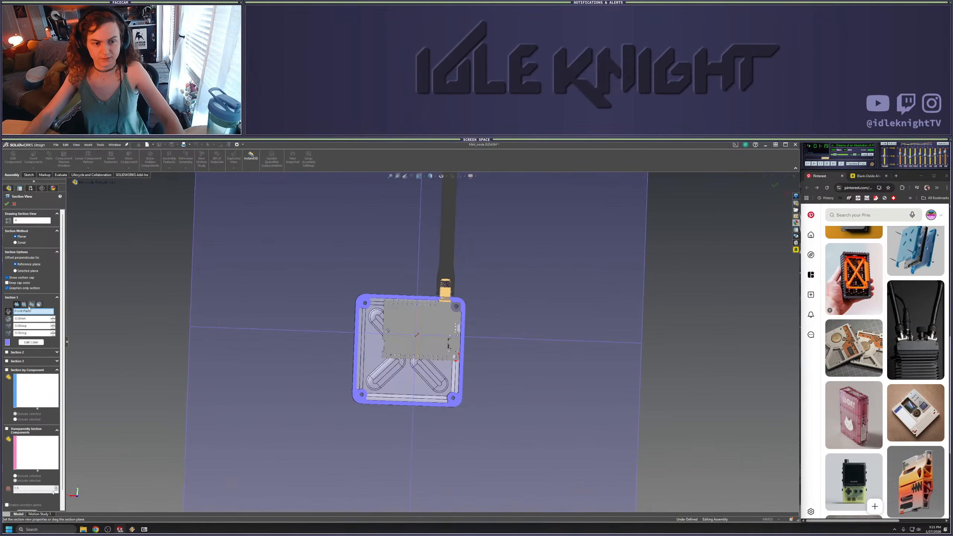
click(24, 305)
mouse_move(416, 315)
middle_down()
mouse_move(430, 175)
mouse_move(435, 187)
middle_up()
key(Return)
key(space)
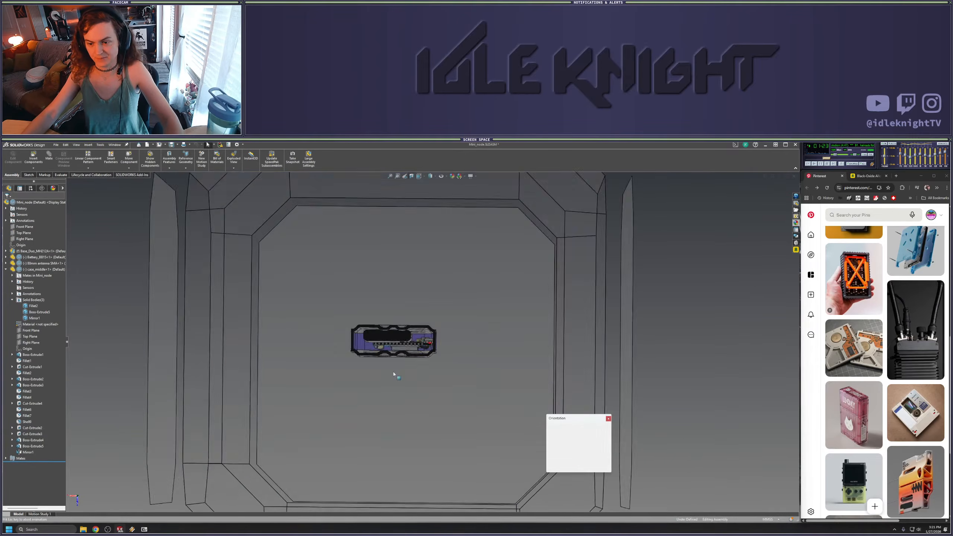
click(355, 408)
Examine the sectioned case for the clearance between the battery, the circuit board and both covers
scroll(432, 334, down, 10)
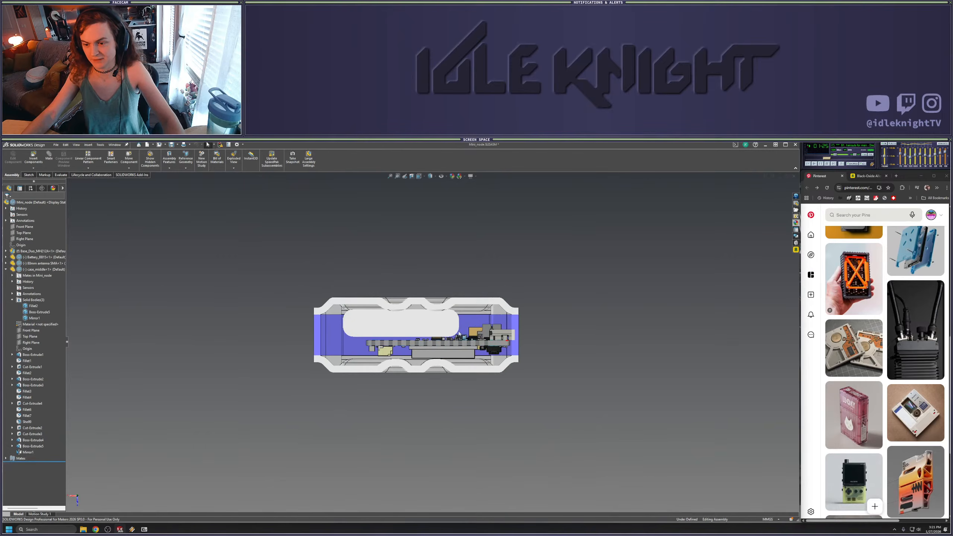
scroll(431, 340, up, 3)
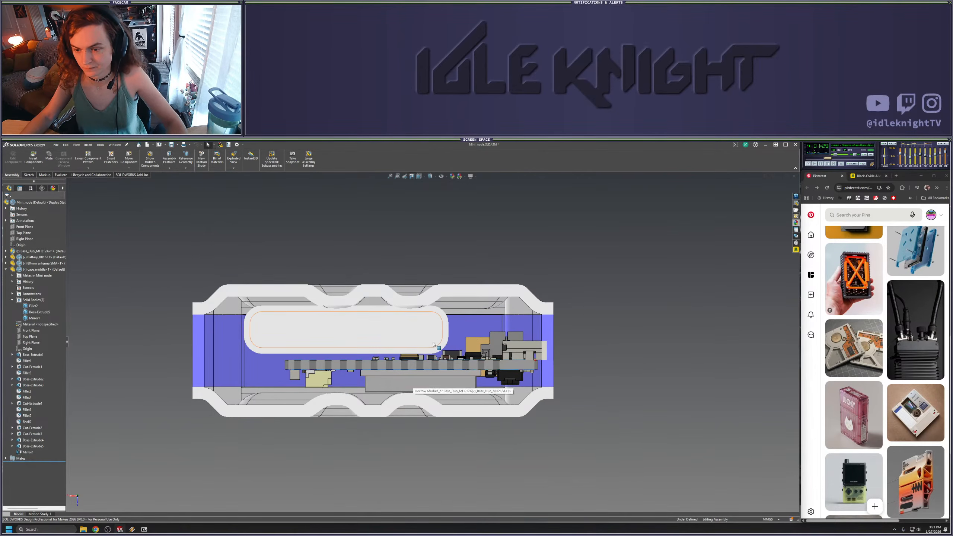
scroll(403, 327, up, 1)
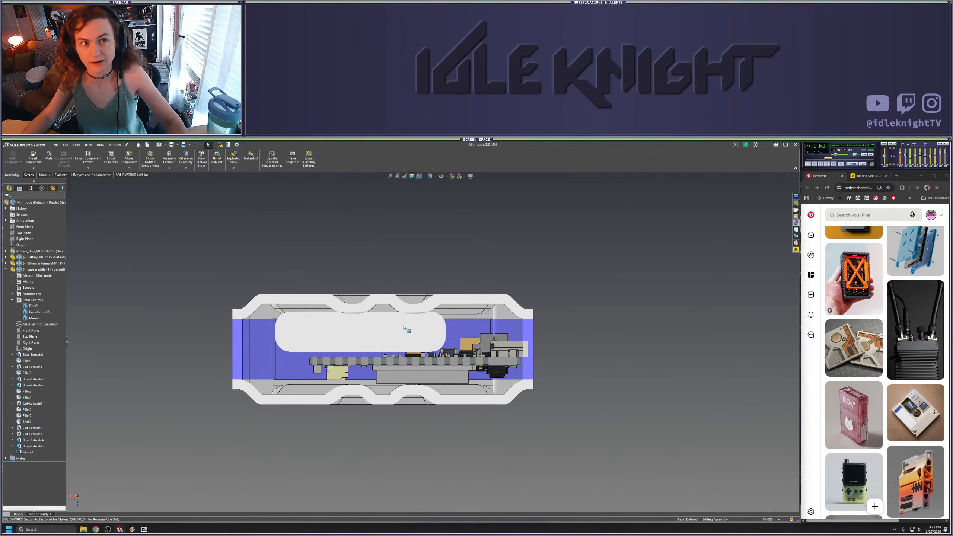
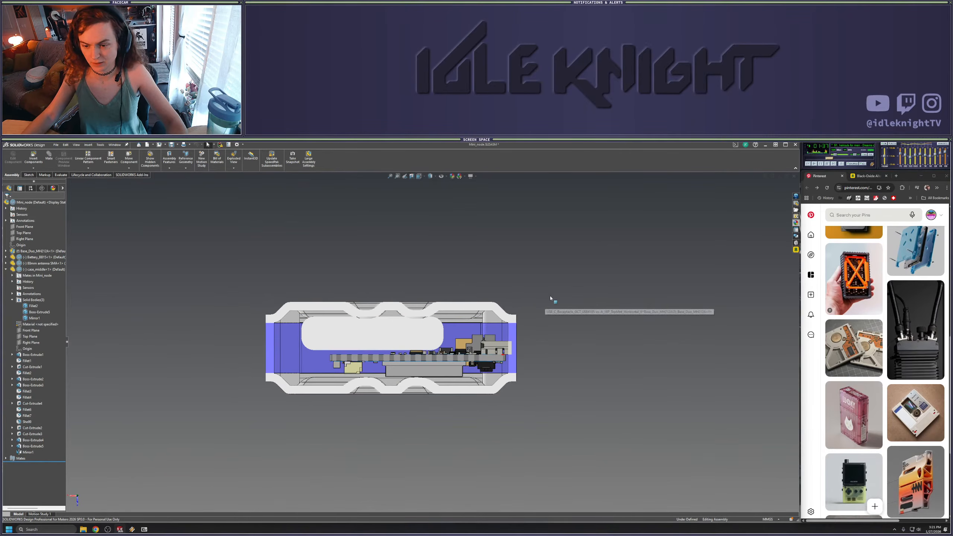
middle_drag(549, 300, 449, 286)
scroll(511, 359, up, 2)
mouse_move(509, 303)
middle_down()
mouse_move(496, 331)
mouse_move(501, 297)
middle_up()
key(space)
click(341, 391)
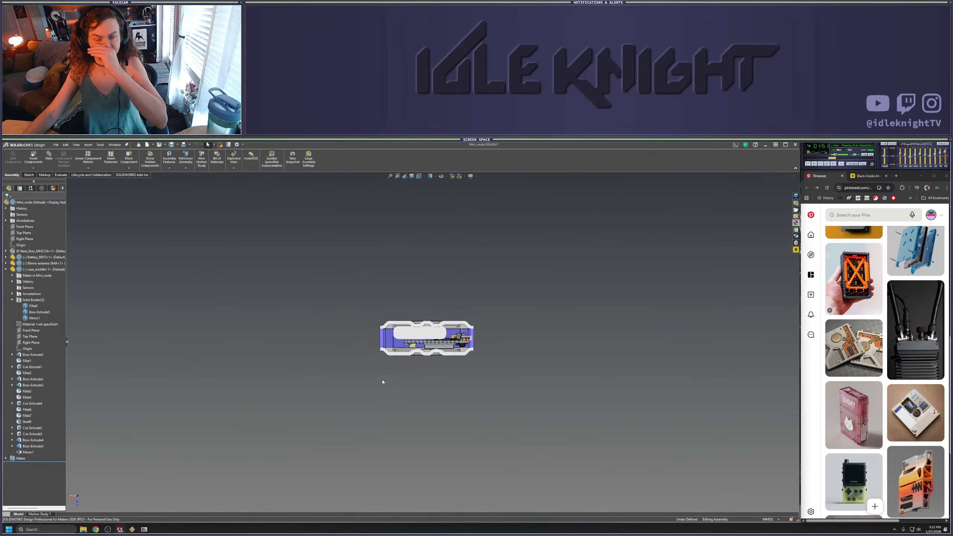
scroll(432, 341, down, 8)
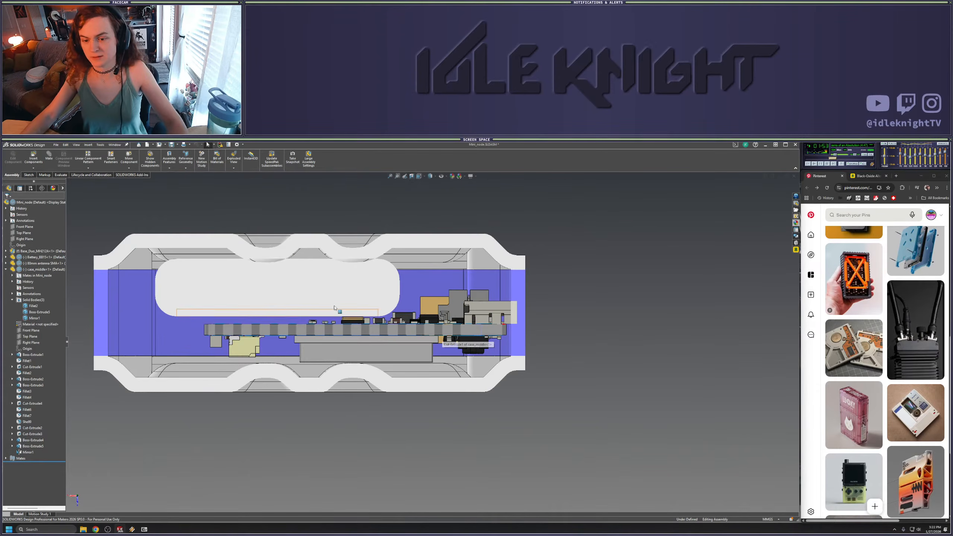
scroll(327, 316, up, 5)
scroll(371, 303, down, 5)
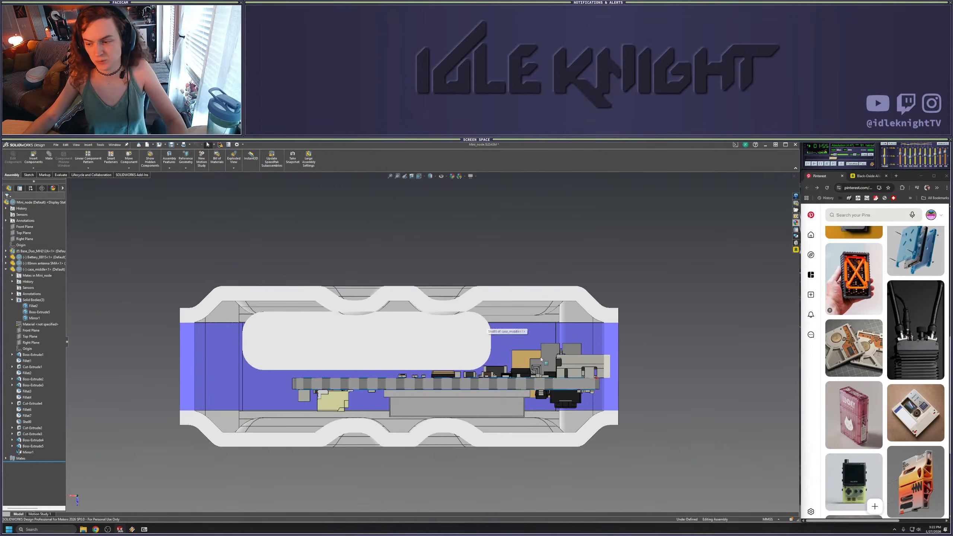
Examine how the antenna and its connector line up with the case body from the antenna side
middle_drag(623, 369, 604, 375)
scroll(548, 382, up, 4)
middle_drag(549, 383, 442, 366)
scroll(559, 381, down, 4)
scroll(591, 386, up, 4)
scroll(485, 336, down, 5)
scroll(503, 396, up, 4)
scroll(389, 366, down, 2)
scroll(394, 362, up, 3)
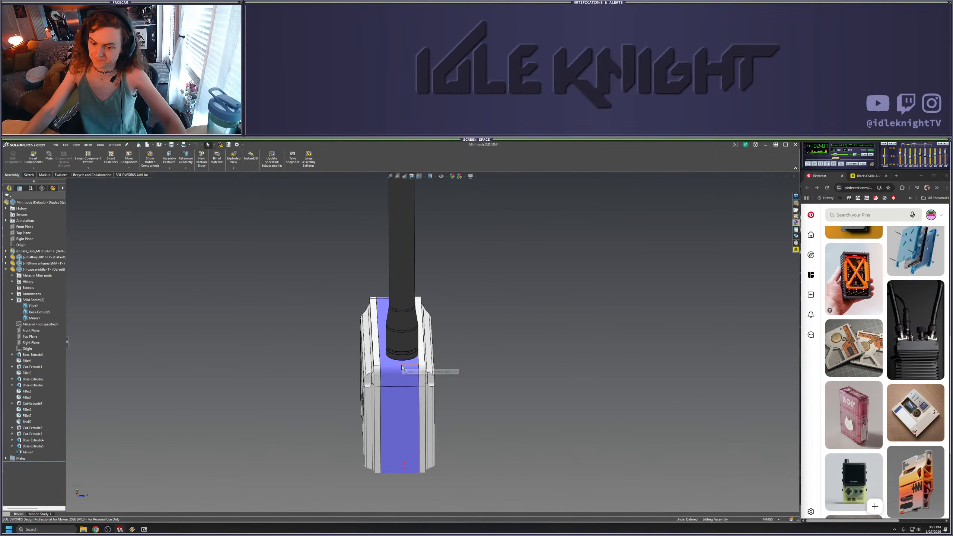
scroll(503, 340, up, 3)
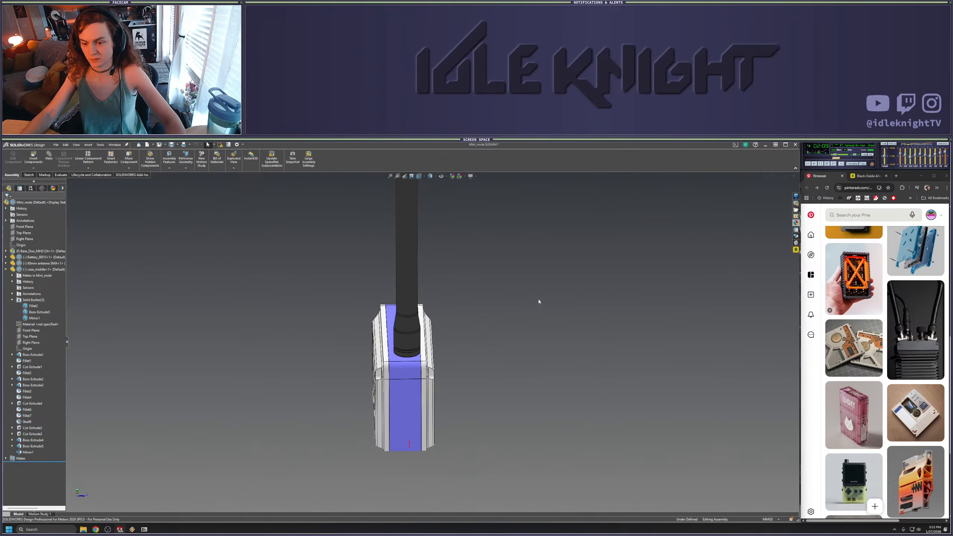
middle_drag(458, 349, 712, 157)
Return to the case_middle part and set the Mid Plane depth of Boss-Extrude1 to 14 mm
click(784, 176)
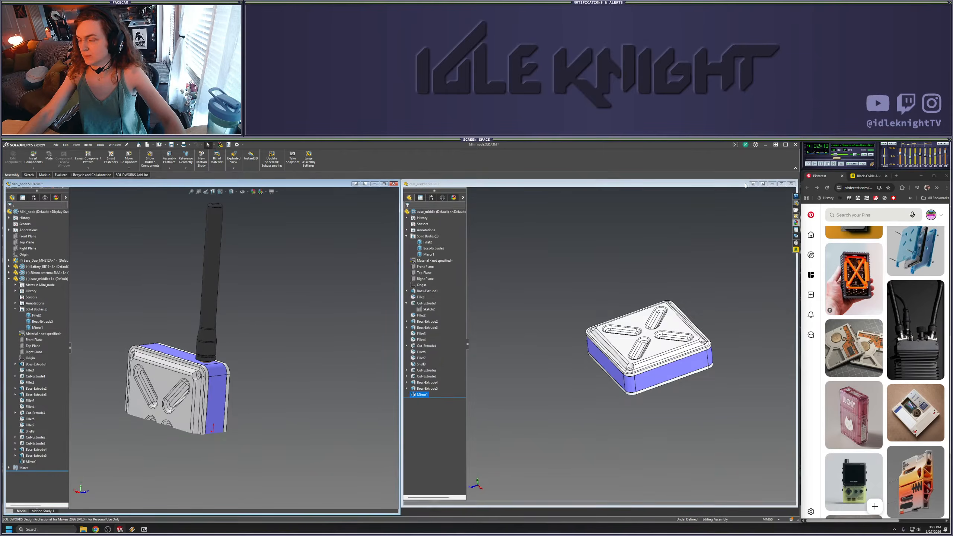
click(663, 281)
click(781, 183)
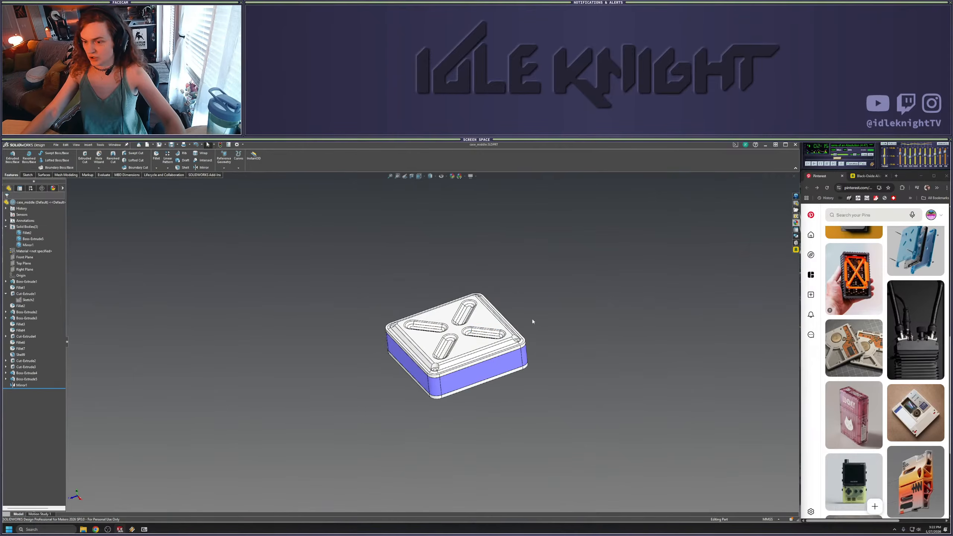
right_click(24, 281)
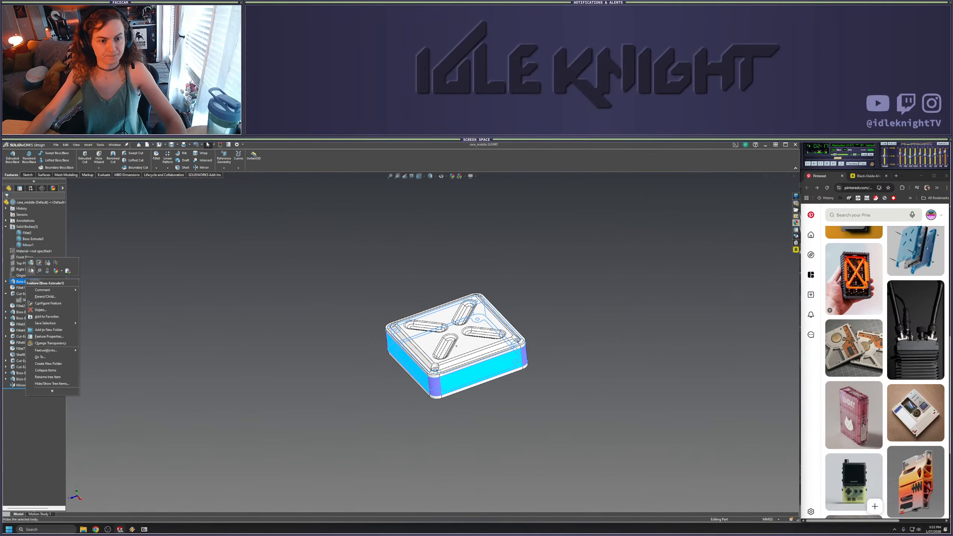
click(37, 264)
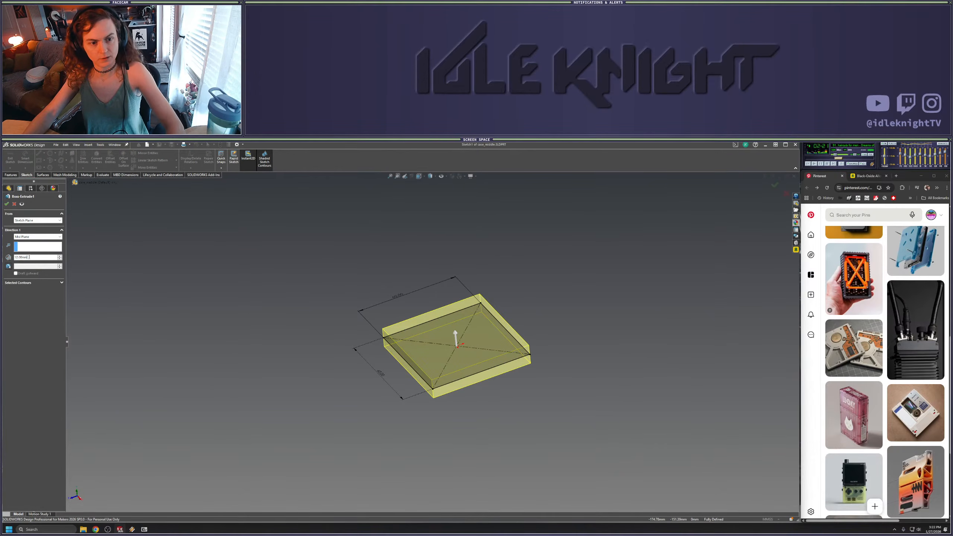
double_click(18, 258)
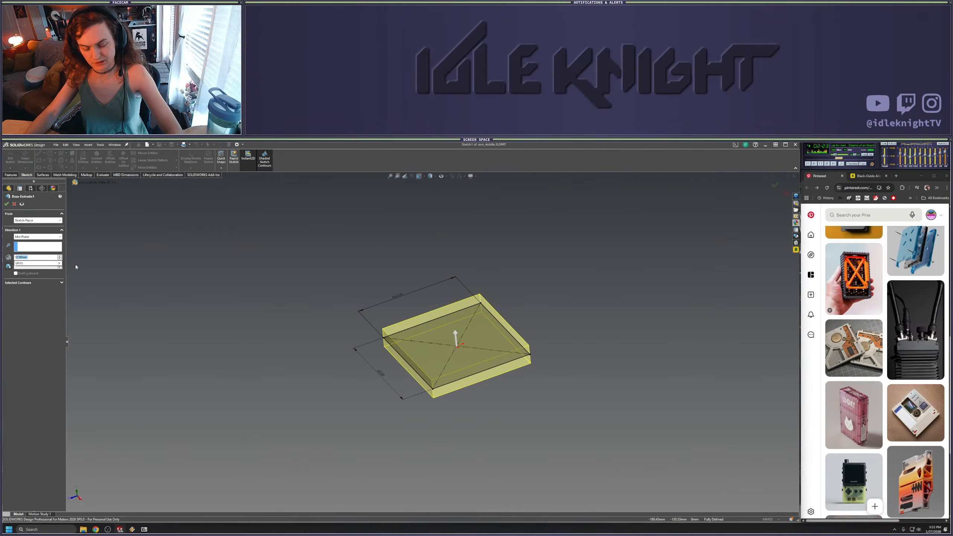
text(14)
key(Return)
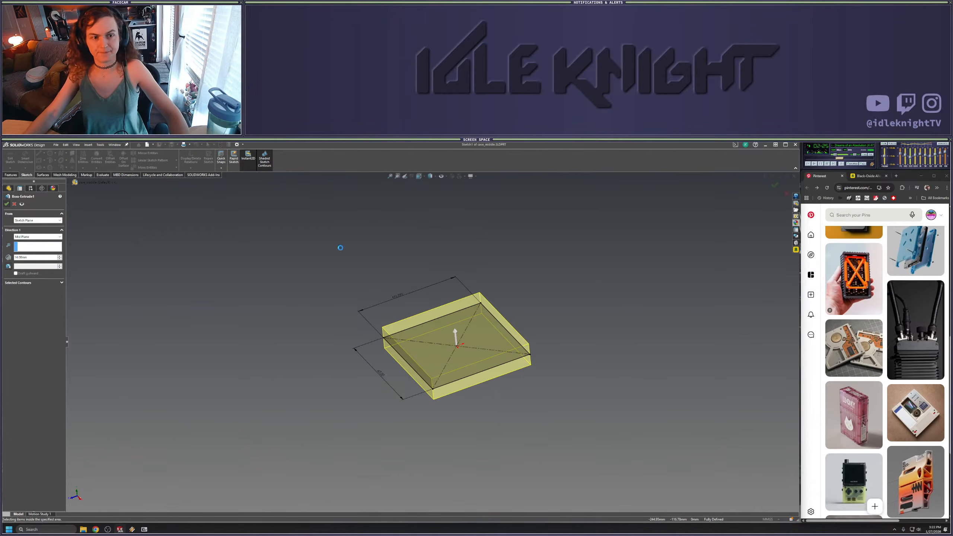
Switch back to the Mini_node assembly and shift the case_middle component sideways to centre it under the antenna
click(771, 177)
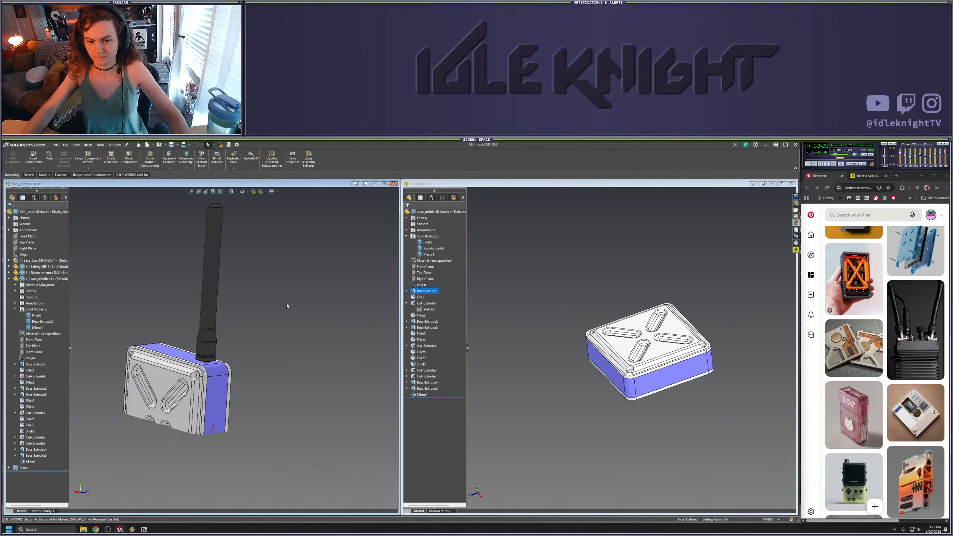
scroll(287, 305, up, 4)
middle_drag(277, 310, 278, 295)
click(384, 183)
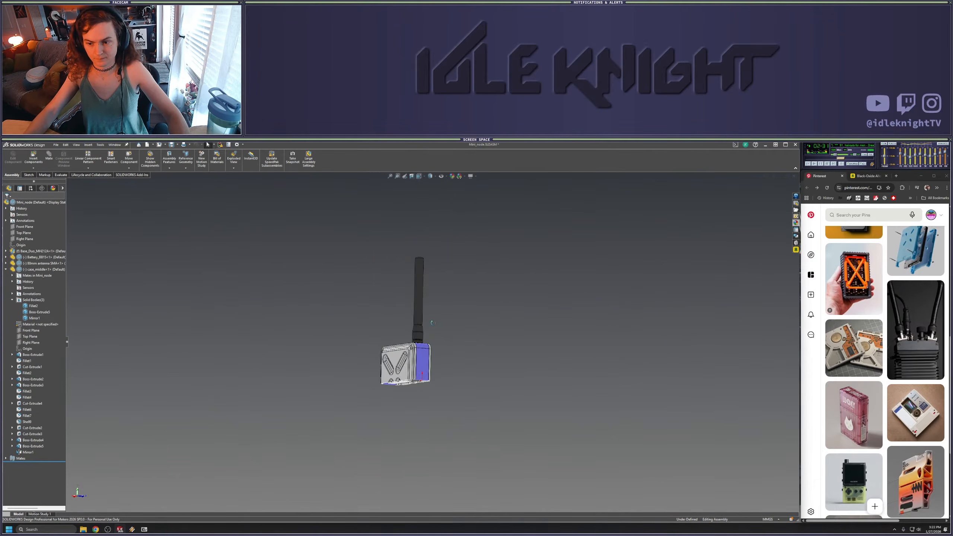
middle_drag(432, 323, 408, 341)
key(space)
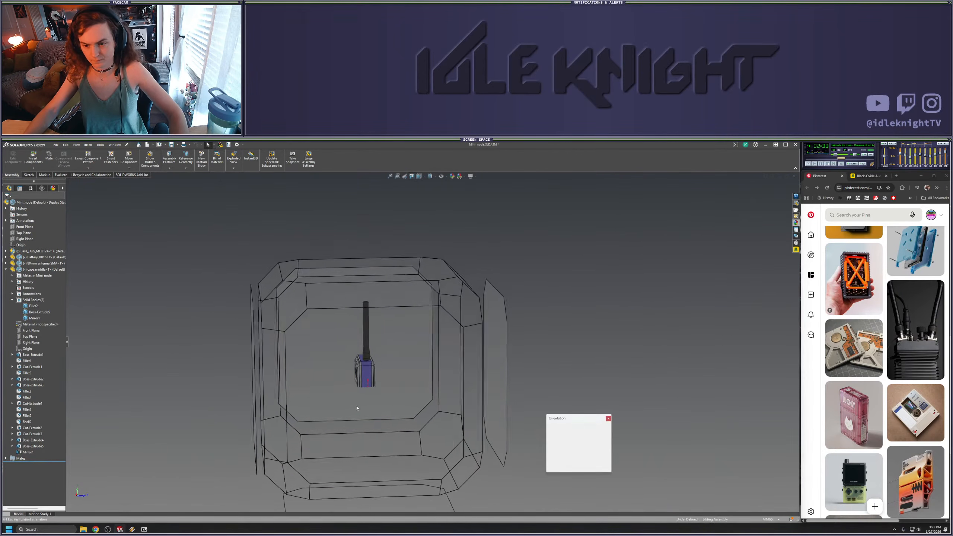
click(366, 366)
scroll(412, 357, down, 5)
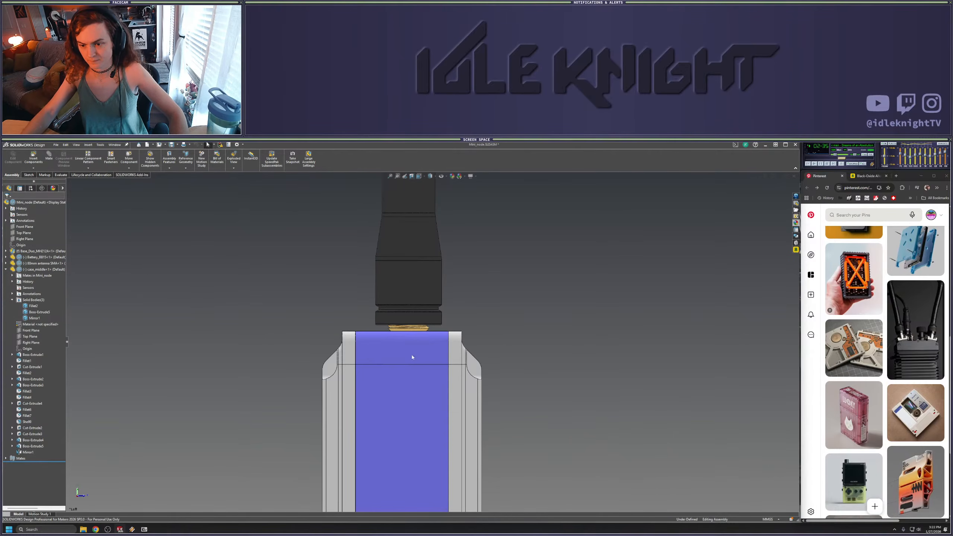
drag(411, 356, 416, 351)
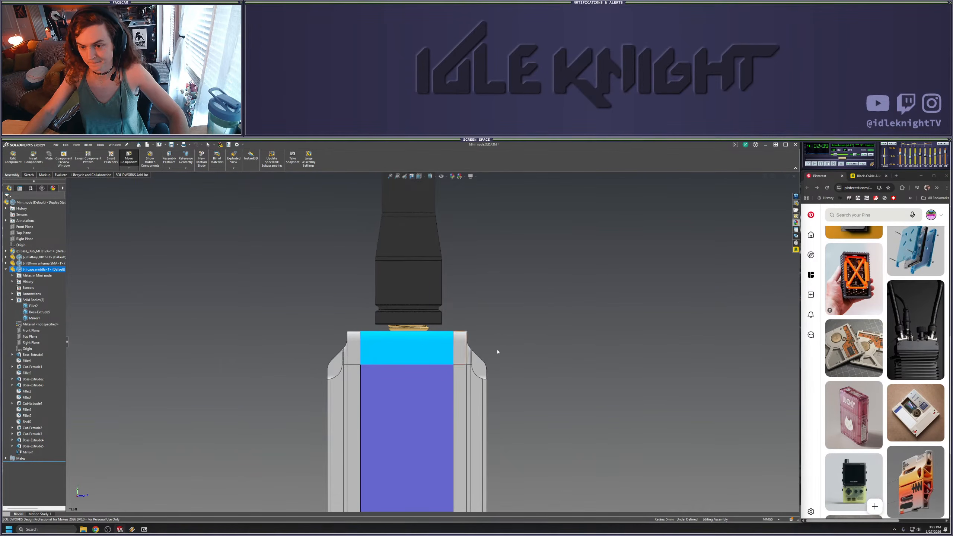
drag(497, 352, 517, 357)
Check the battery and circuit board clearance inside the thicker sectioned case, viewed straight on
scroll(536, 363, up, 6)
middle_drag(511, 373, 505, 213)
middle_drag(487, 394, 448, 452)
key(space)
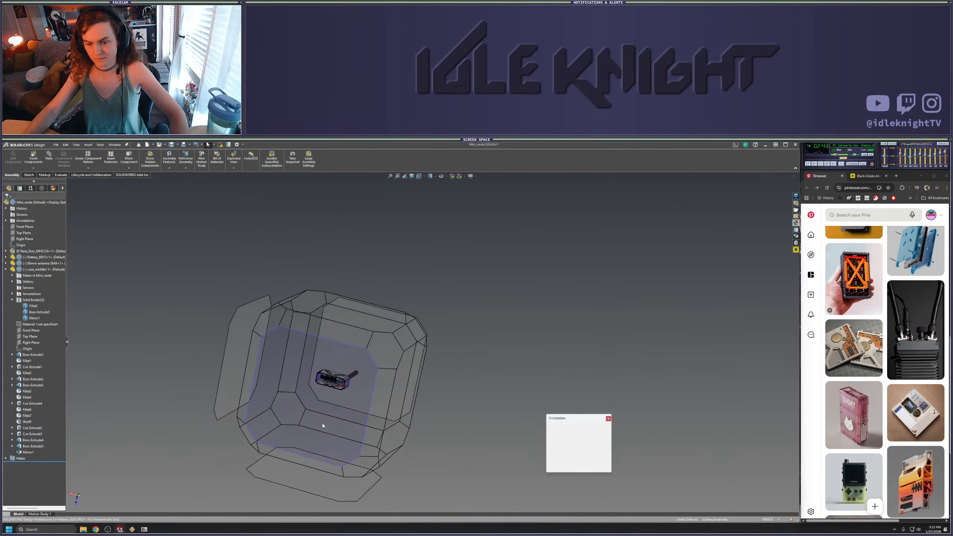
click(323, 425)
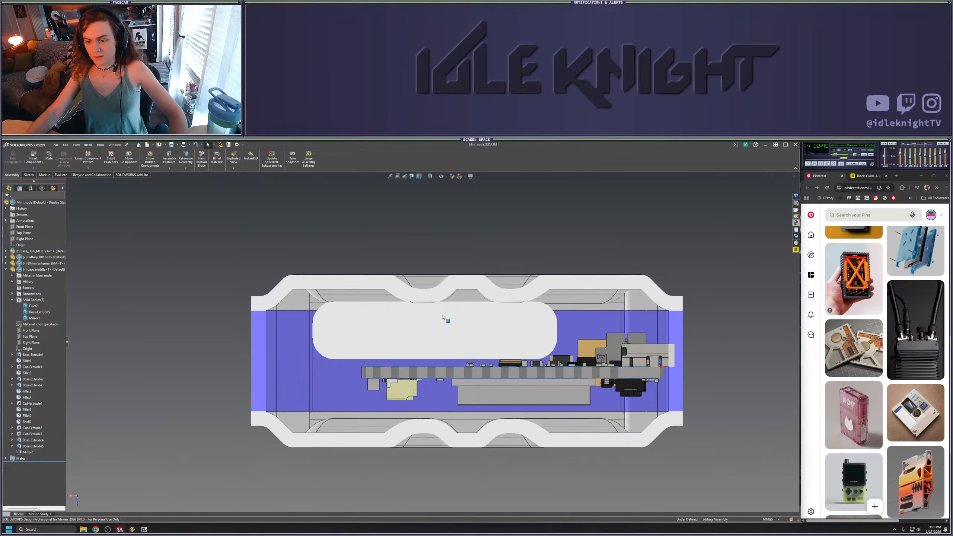
scroll(667, 363, up, 1)
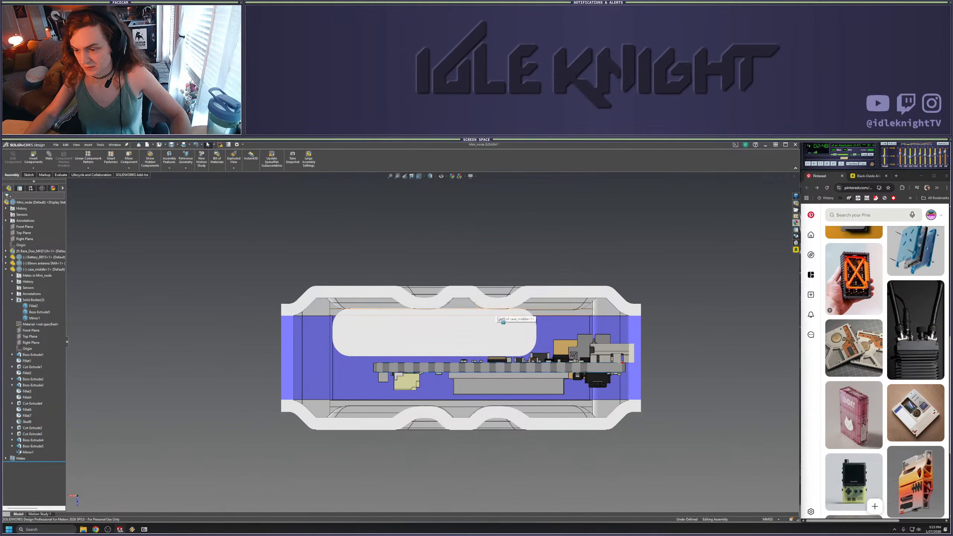
scroll(498, 318, up, 5)
click(764, 176)
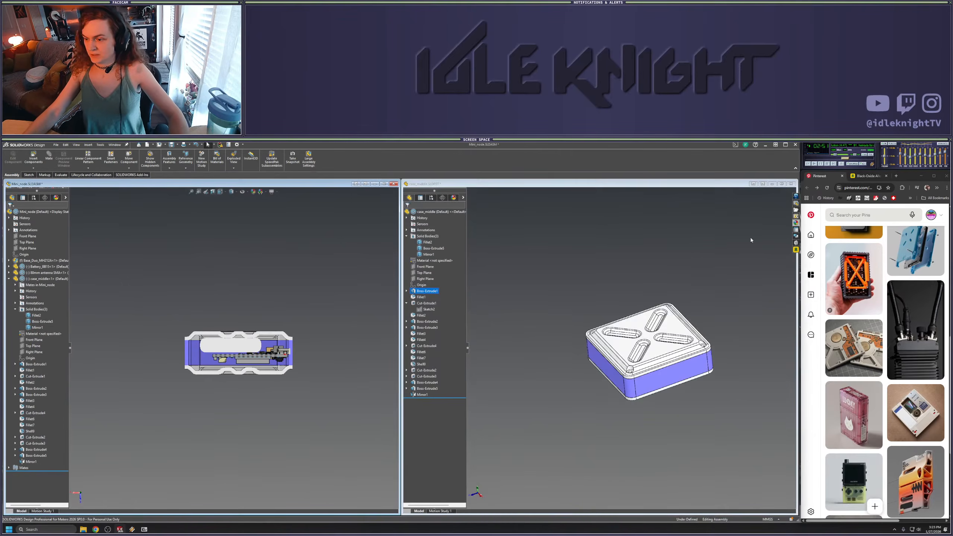
In the case_middle part, set the depth of the cut for the four diagonal cover slots to 1.5 mm
click(781, 184)
scroll(445, 358, down, 2)
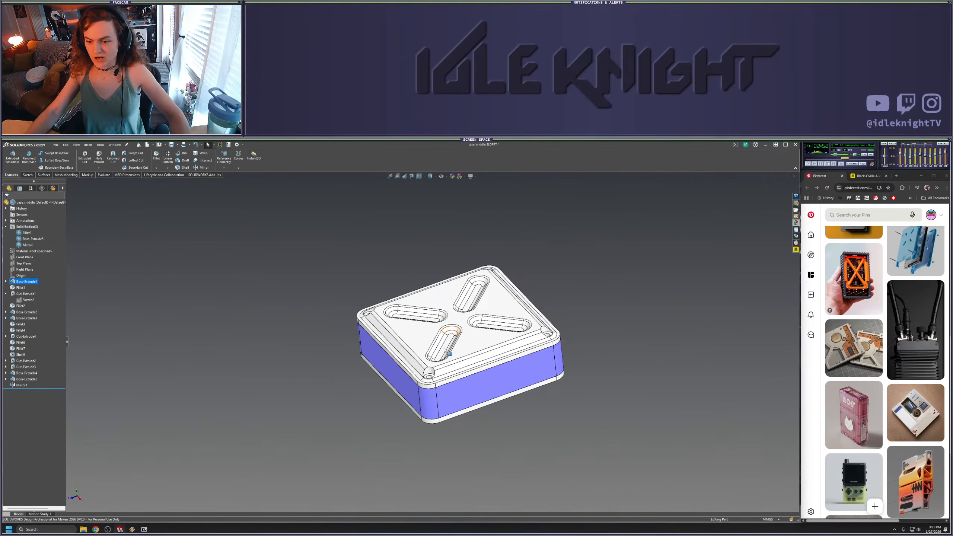
click(444, 349)
right_click(23, 336)
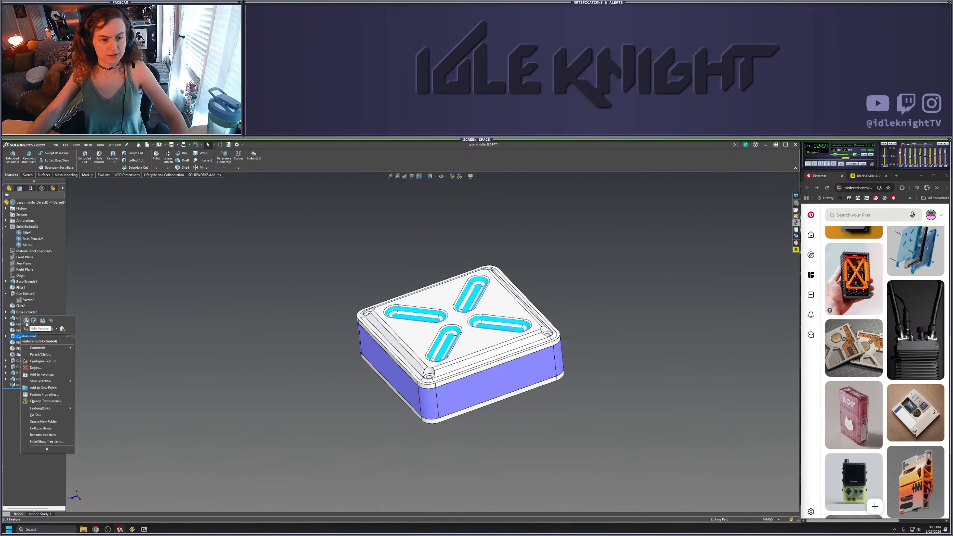
click(31, 319)
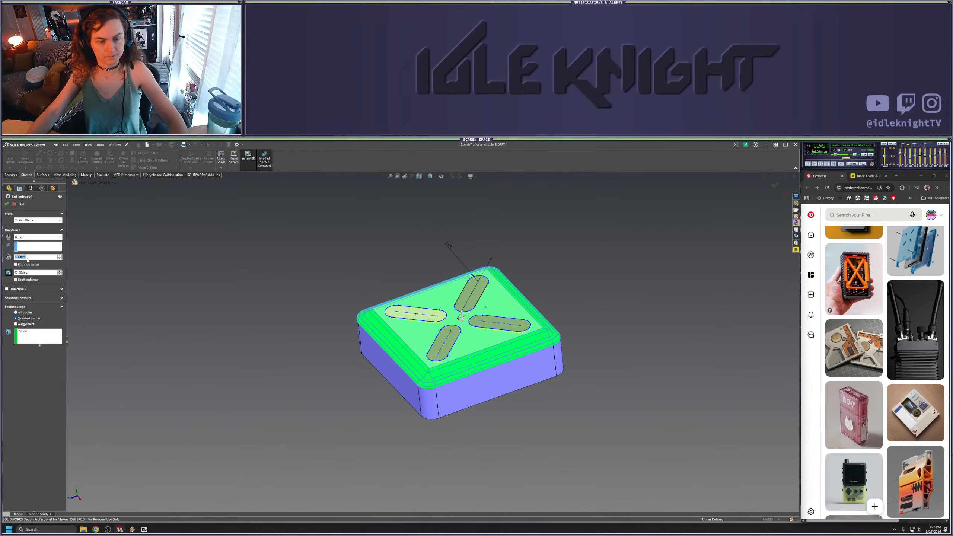
text(1.5)
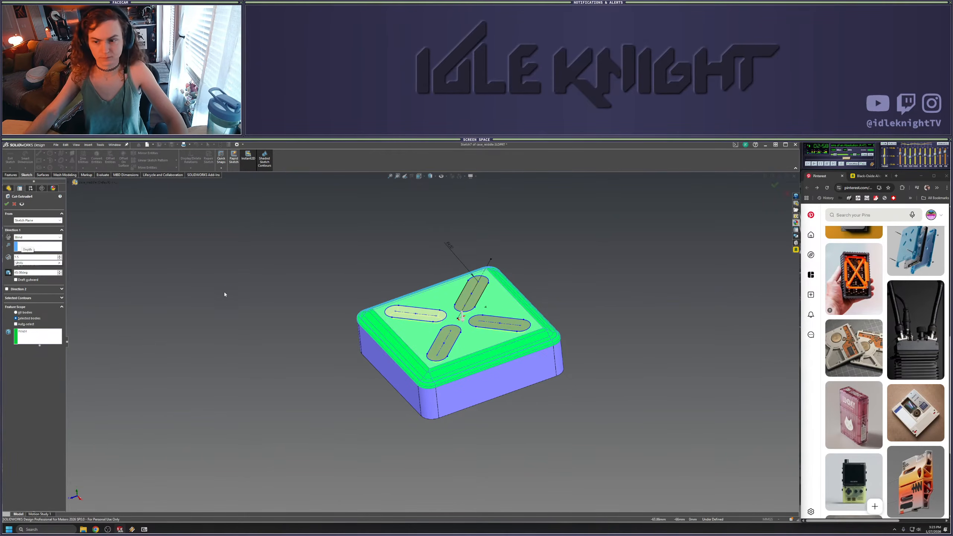
key(Return)
click(5, 204)
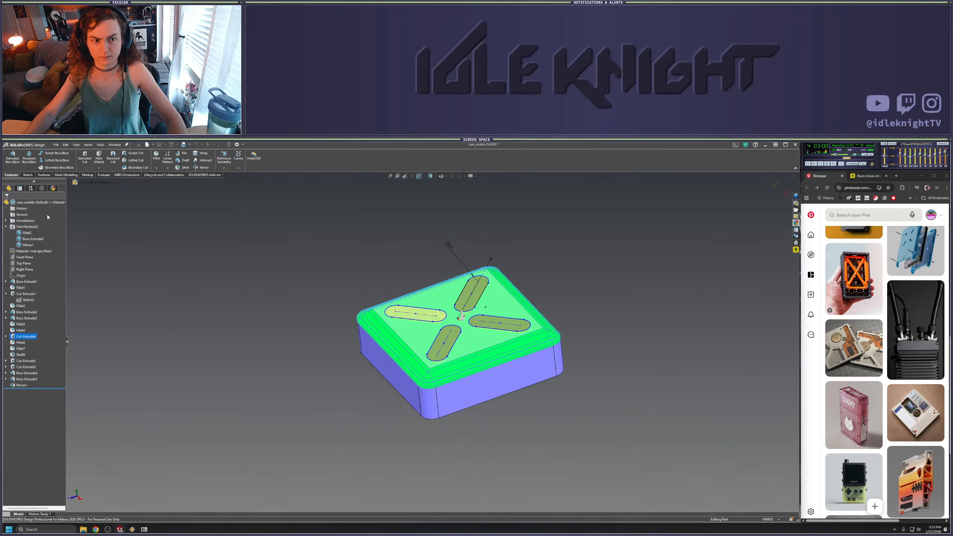
Check the slot recesses against the battery and board in the sectioned Mini_node assembly, and inspect the cover in the case_middle part
click(774, 175)
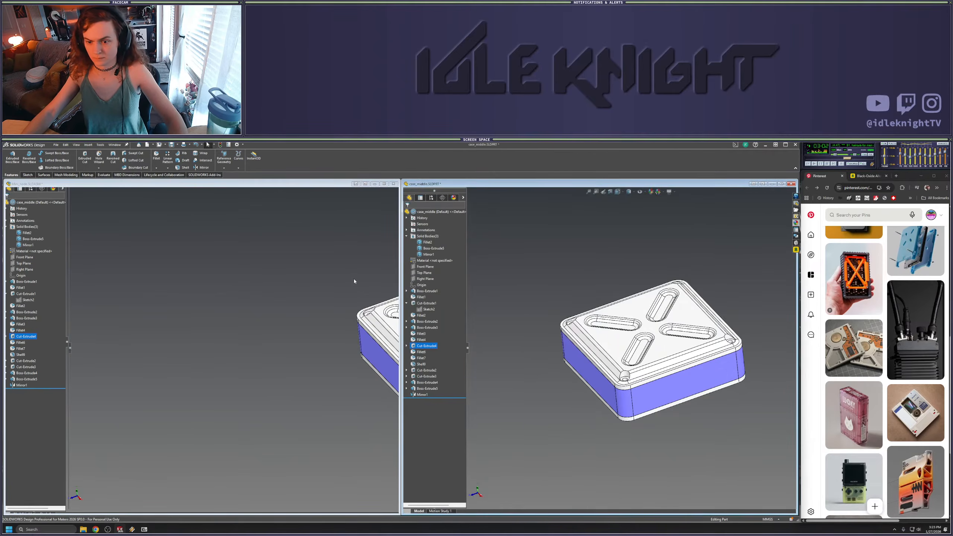
click(347, 262)
scroll(252, 340, down, 6)
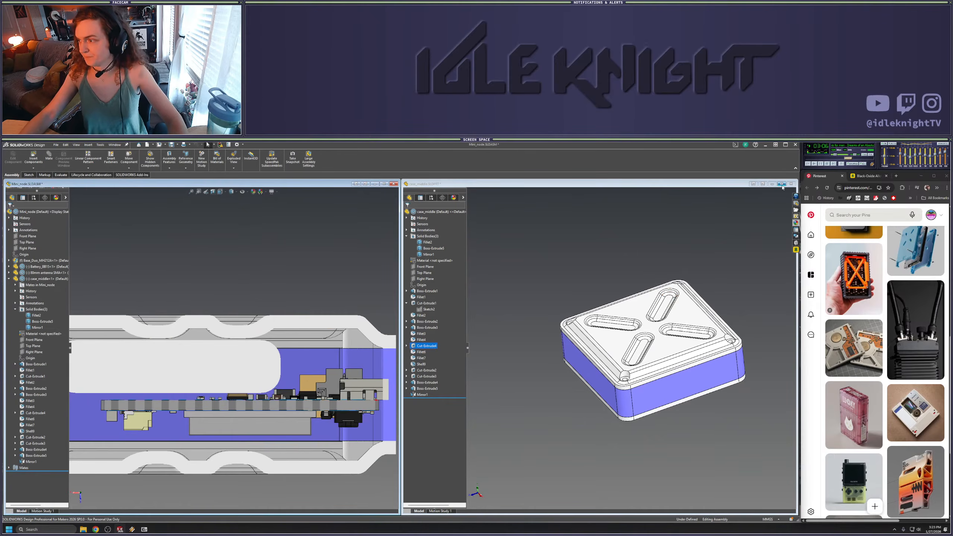
click(781, 183)
middle_drag(547, 304, 564, 380)
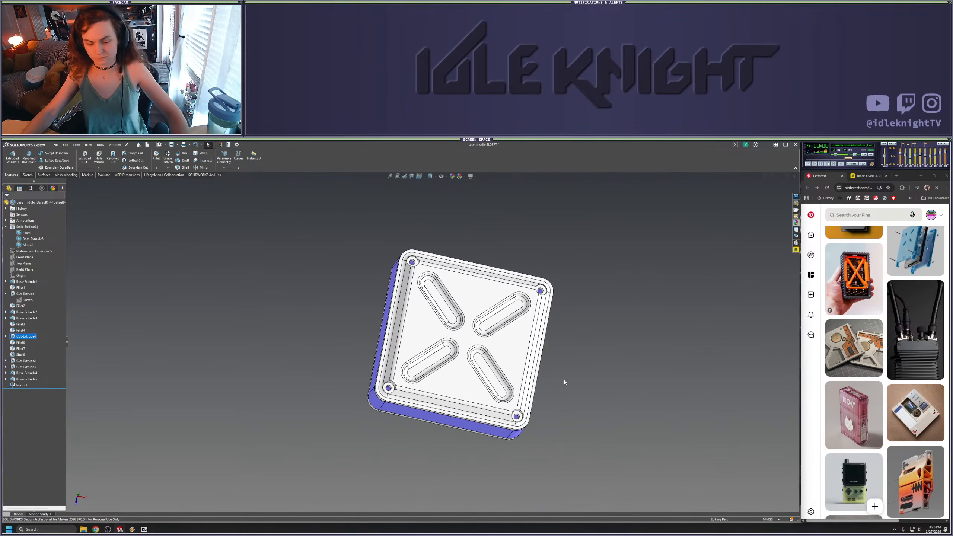
scroll(542, 348, up, 3)
middle_drag(509, 268, 534, 232)
click(771, 176)
scroll(262, 289, up, 3)
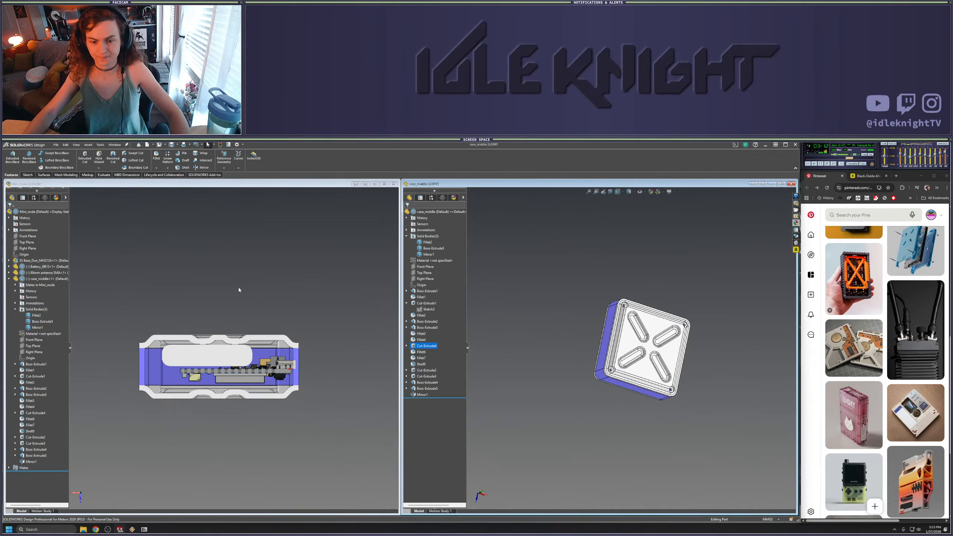
Turn off the assembly's section view and examine the closed case with its antenna from outside
middle_drag(240, 263, 274, 358)
scroll(274, 347, up, 3)
scroll(278, 343, down, 4)
scroll(274, 354, up, 2)
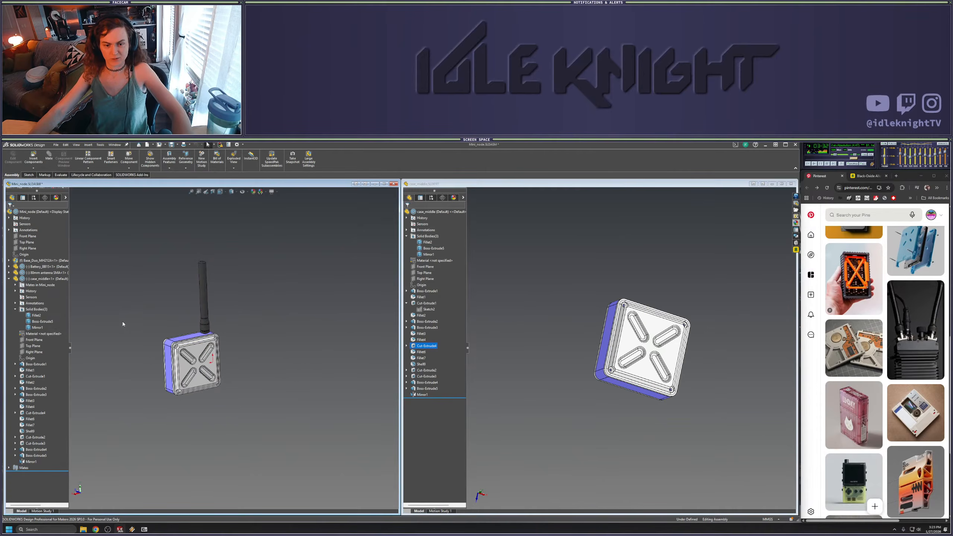
scroll(123, 324, down, 4)
scroll(278, 403, up, 1)
Find the grey handheld device pin on the Pinterest board and open it in its own, wider browser window
scroll(278, 404, down, 3)
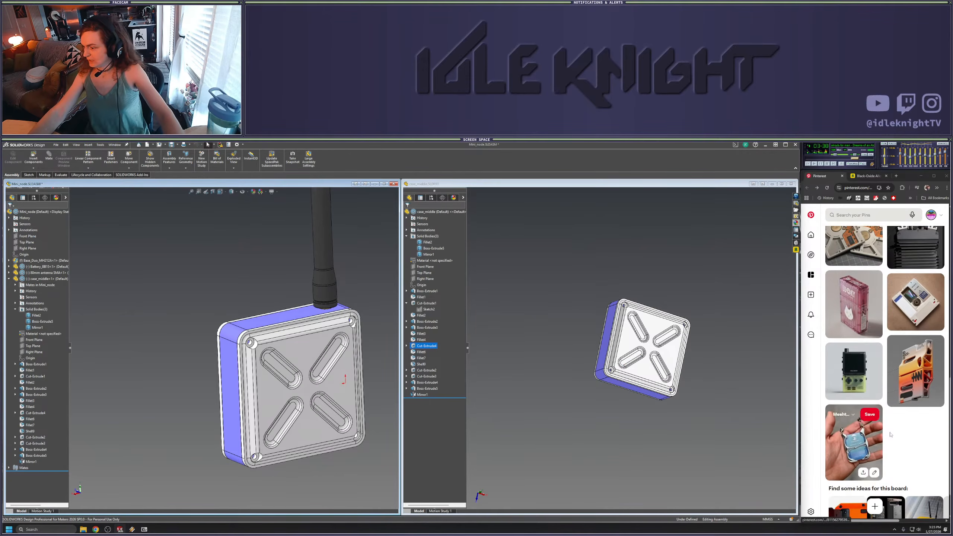
scroll(902, 431, up, 2)
scroll(903, 423, up, 5)
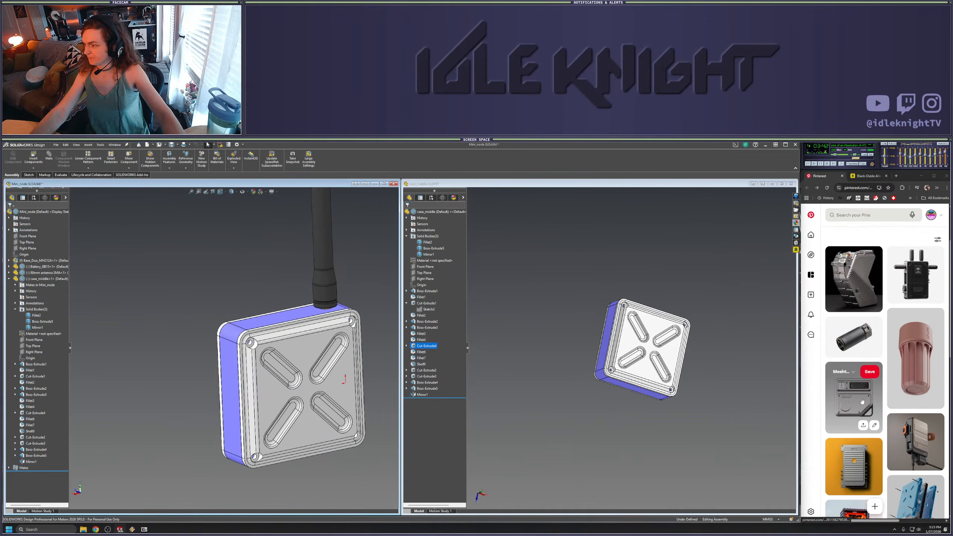
right_click(861, 401)
click(900, 405)
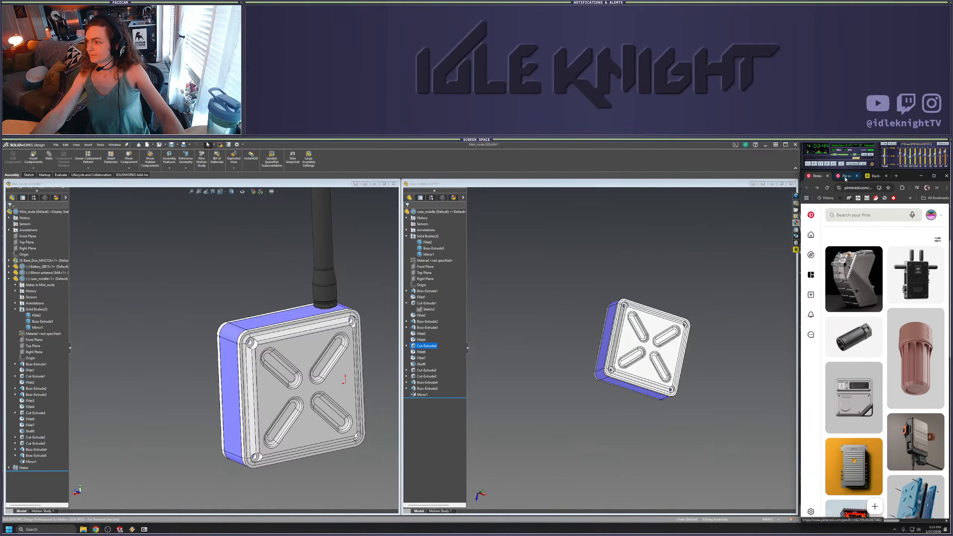
drag(845, 179, 377, 195)
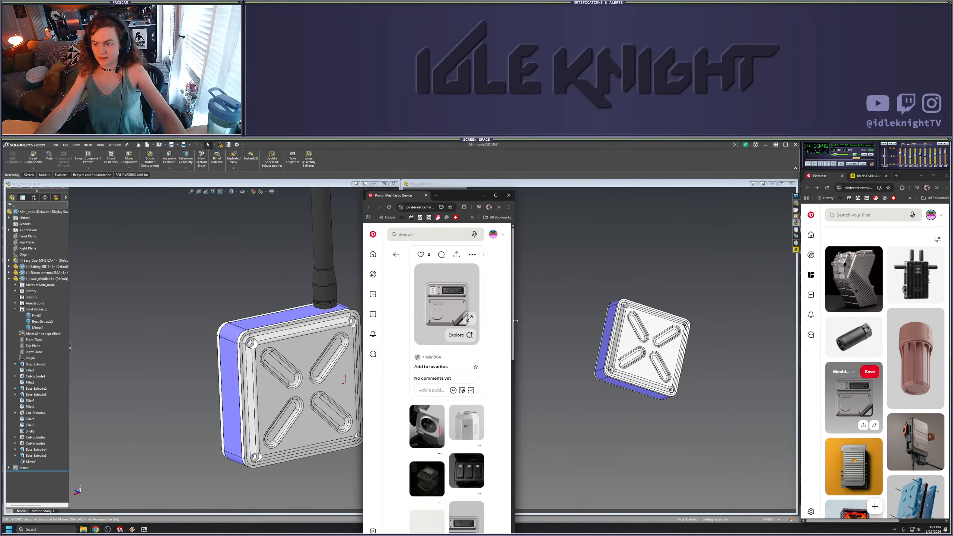
drag(516, 321, 706, 321)
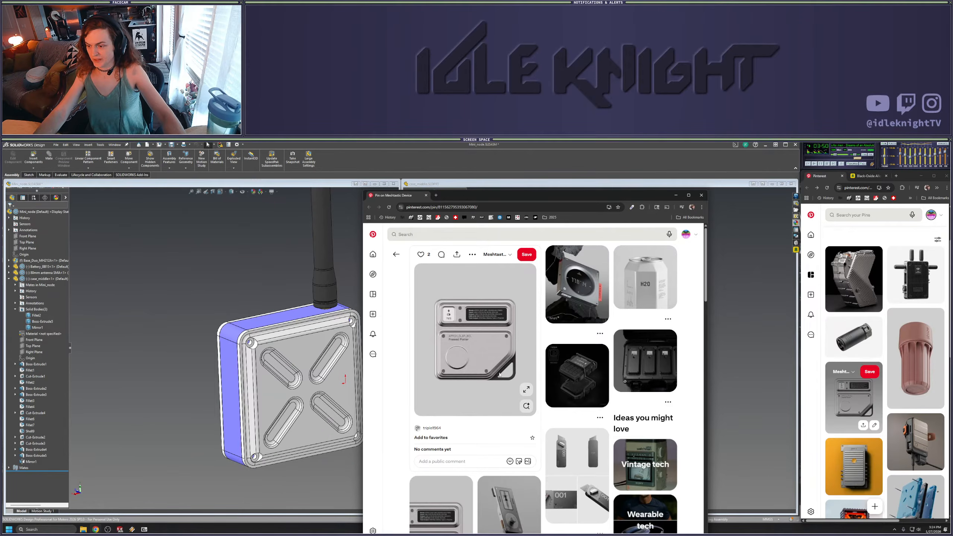
Browse the related pins for enclosure design ideas and close the reference window
scroll(510, 351, down, 4)
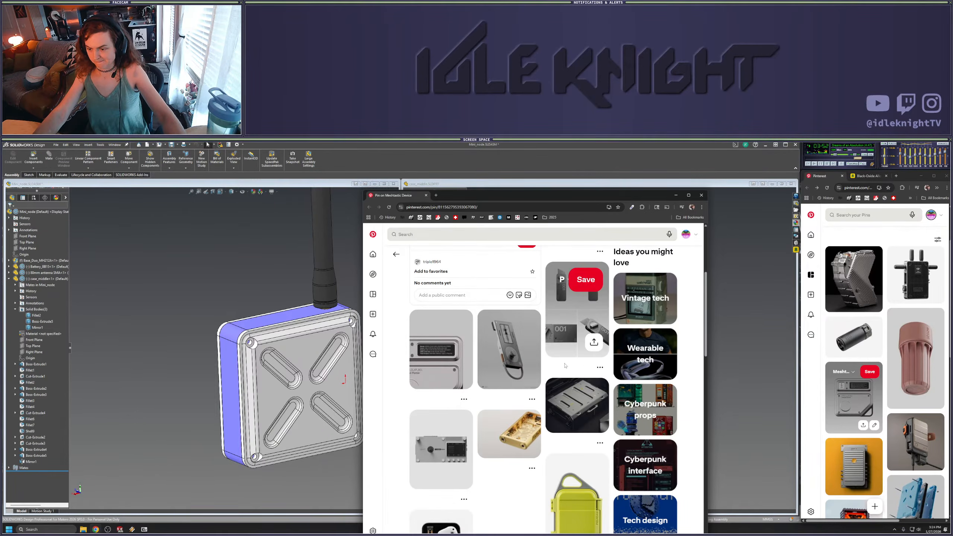
scroll(564, 364, down, 5)
scroll(563, 369, down, 3)
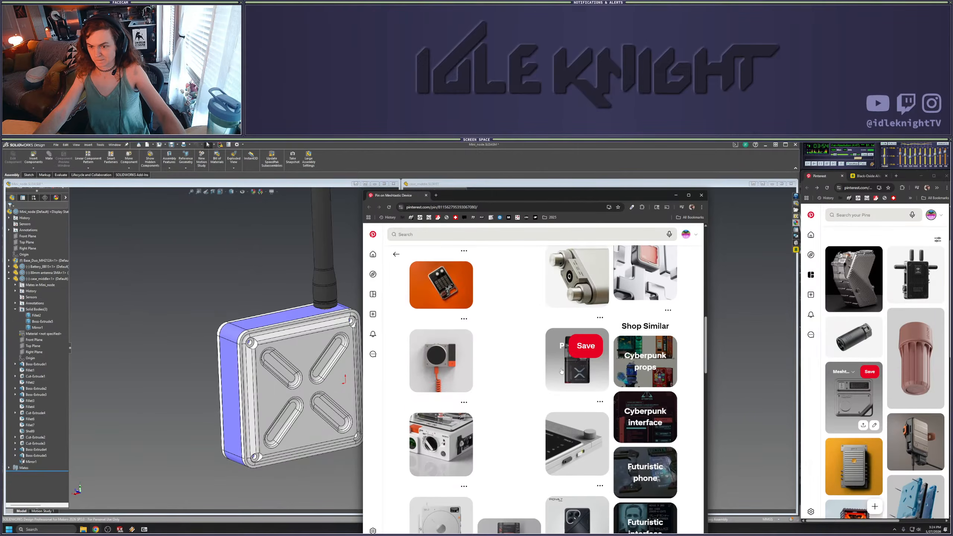
scroll(561, 371, down, 5)
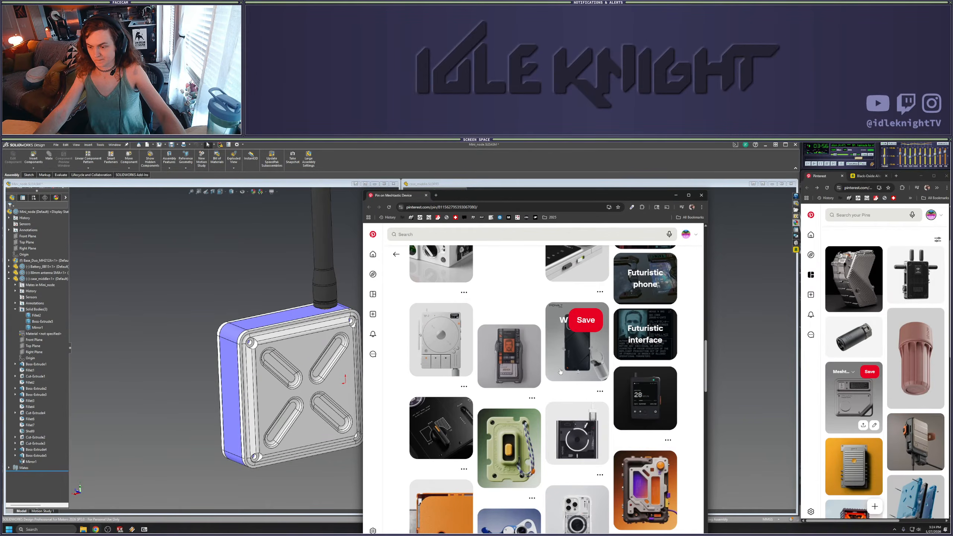
scroll(560, 371, down, 4)
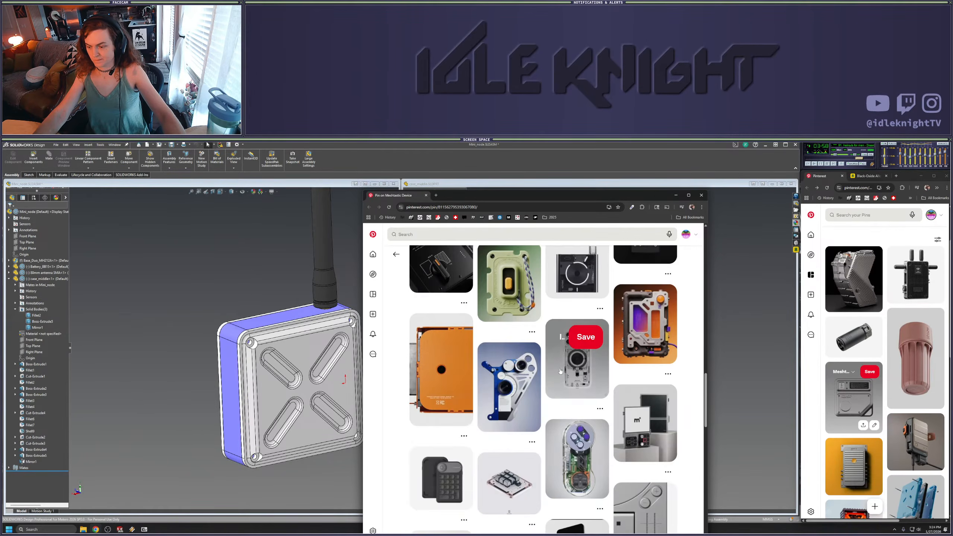
scroll(560, 371, down, 5)
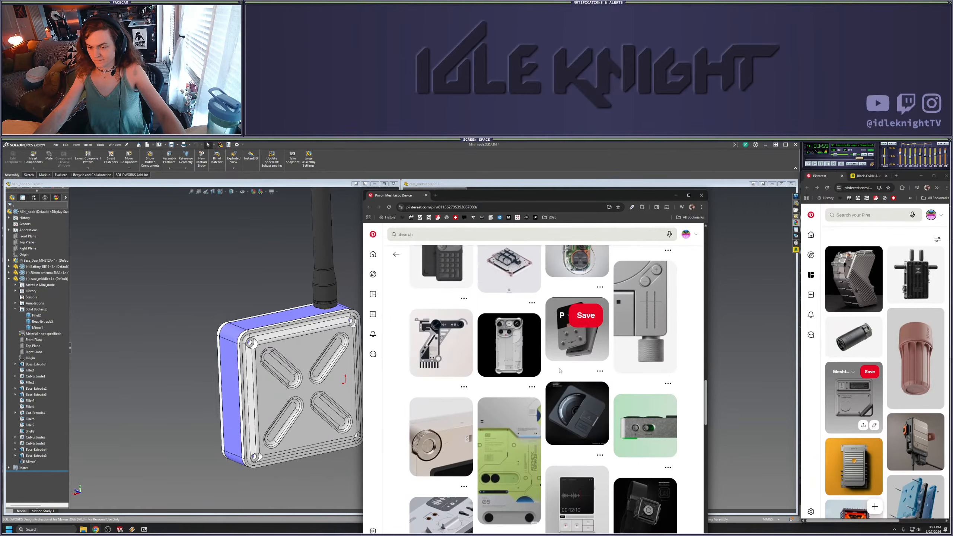
click(701, 195)
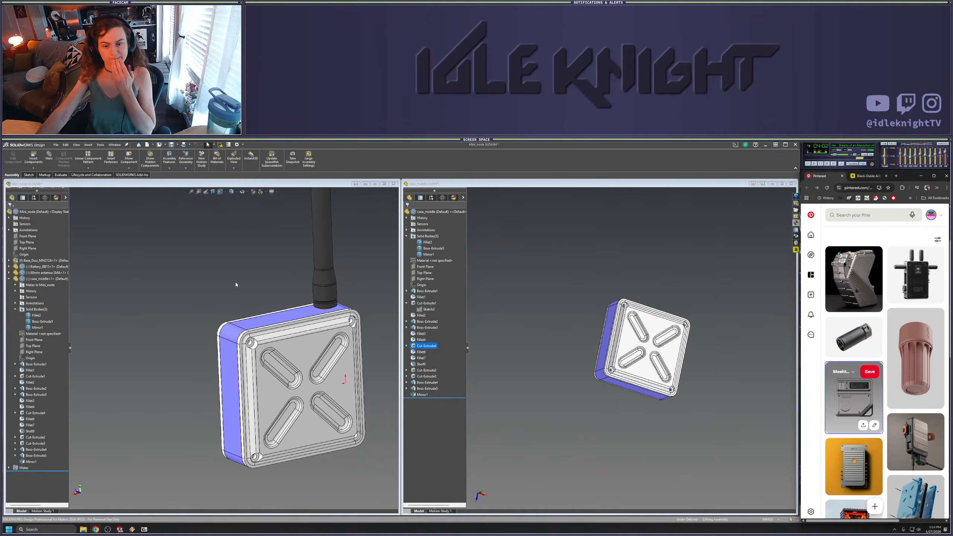
Section the Mini_node assembly parallel to the Front Plane, offsetting the cut outward to expose the whole circuit board inside the case
middle_drag(234, 283, 354, 276)
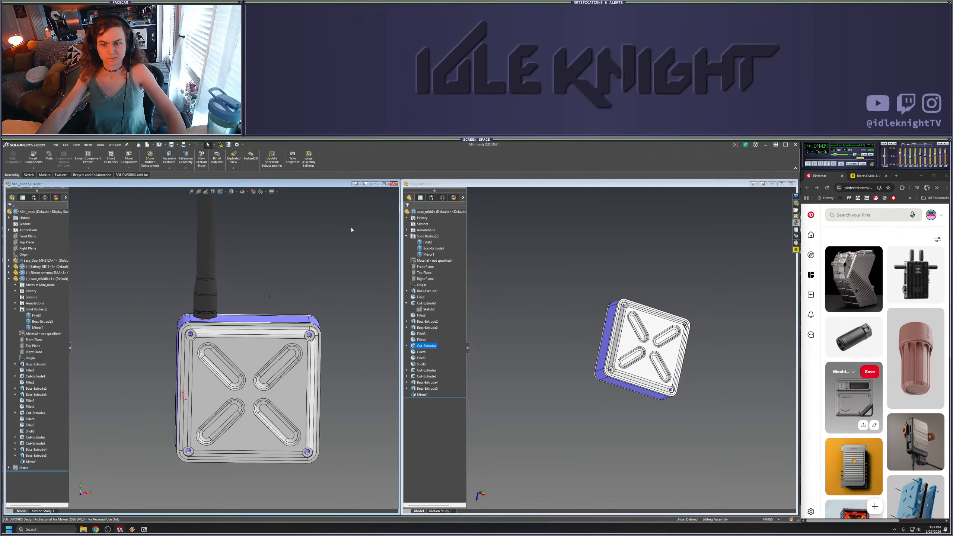
click(384, 183)
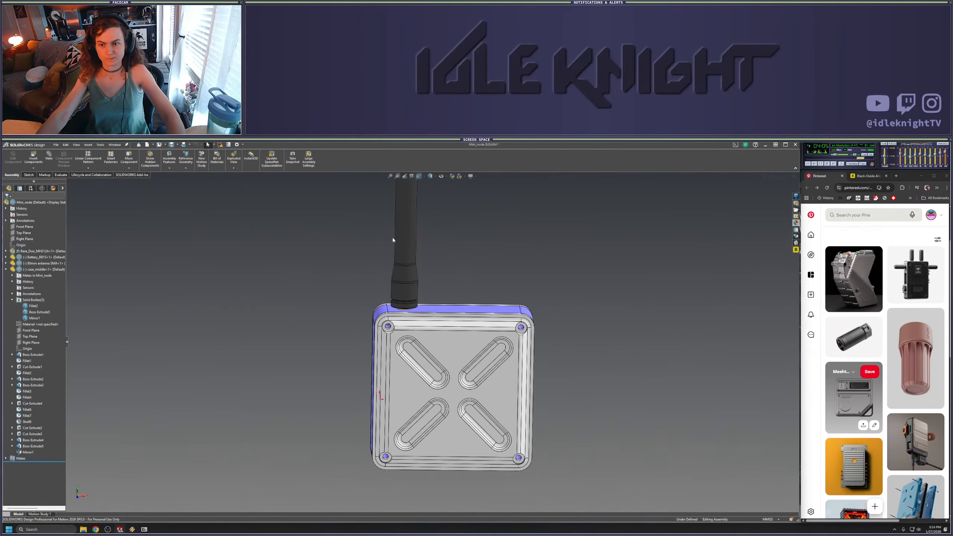
click(451, 349)
click(291, 266)
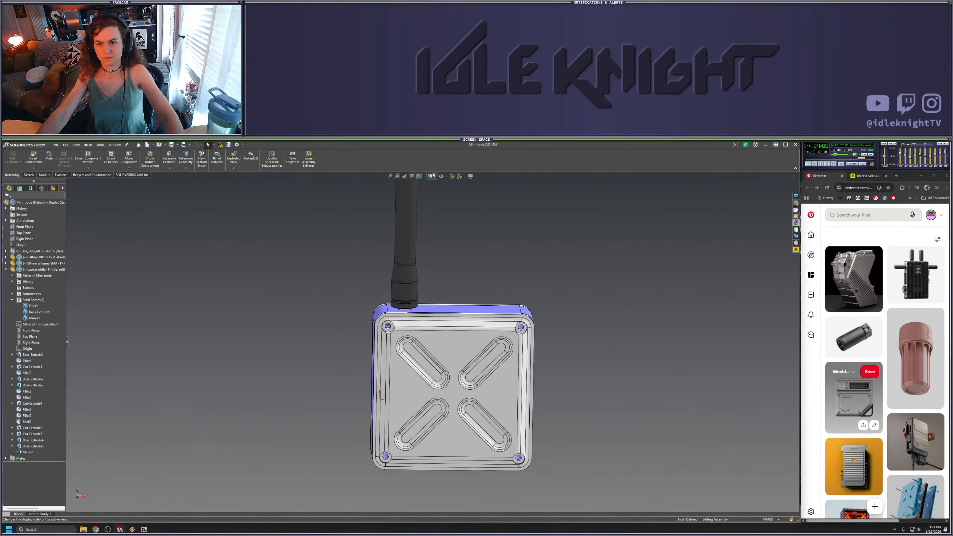
click(412, 176)
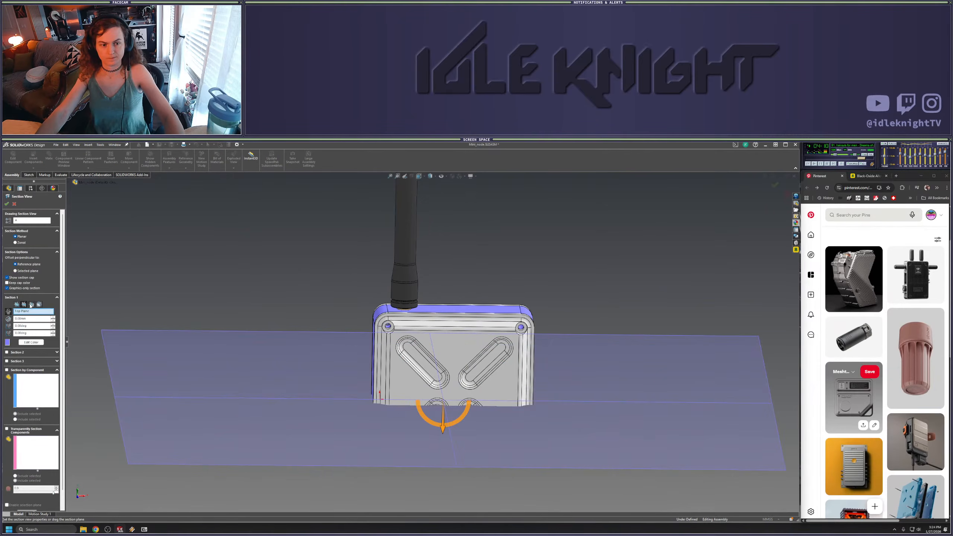
click(31, 304)
click(16, 304)
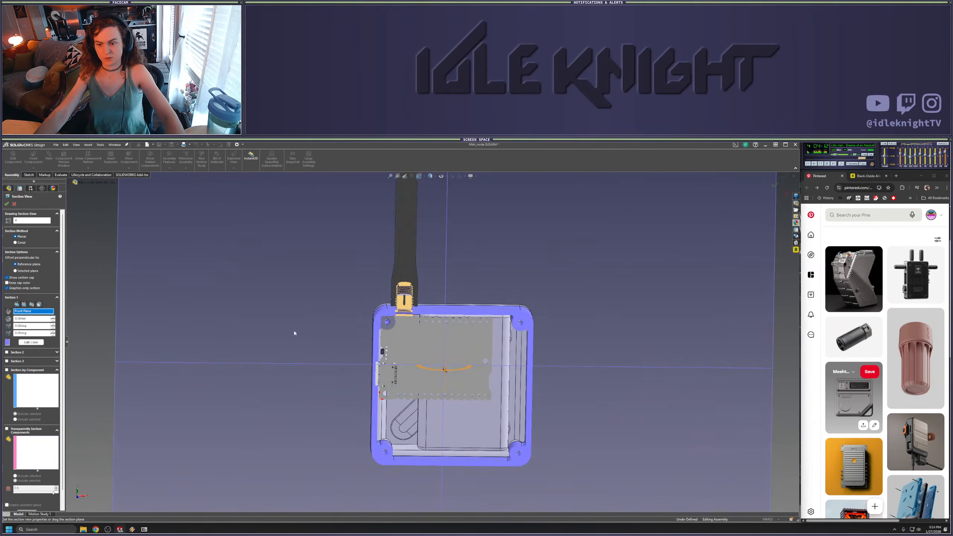
middle_drag(294, 333, 494, 356)
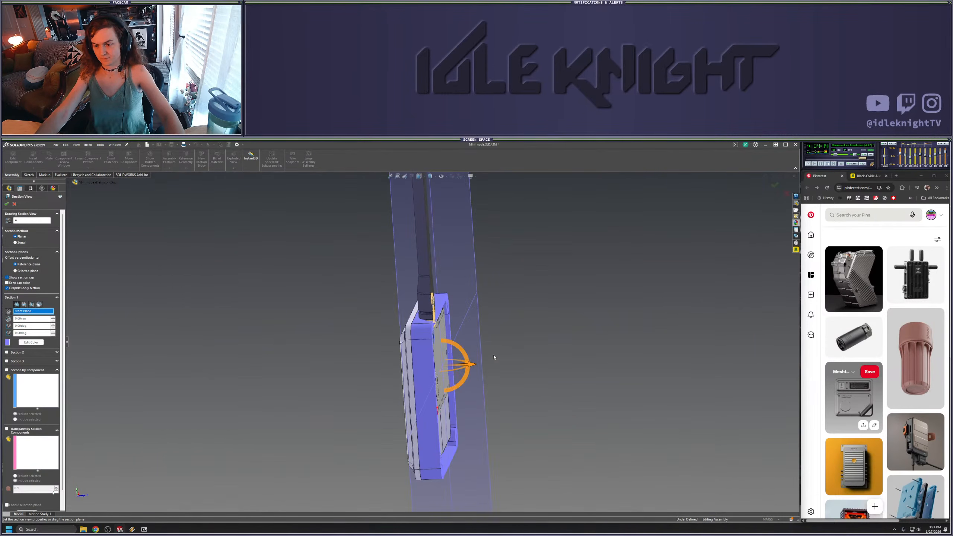
drag(474, 366, 490, 367)
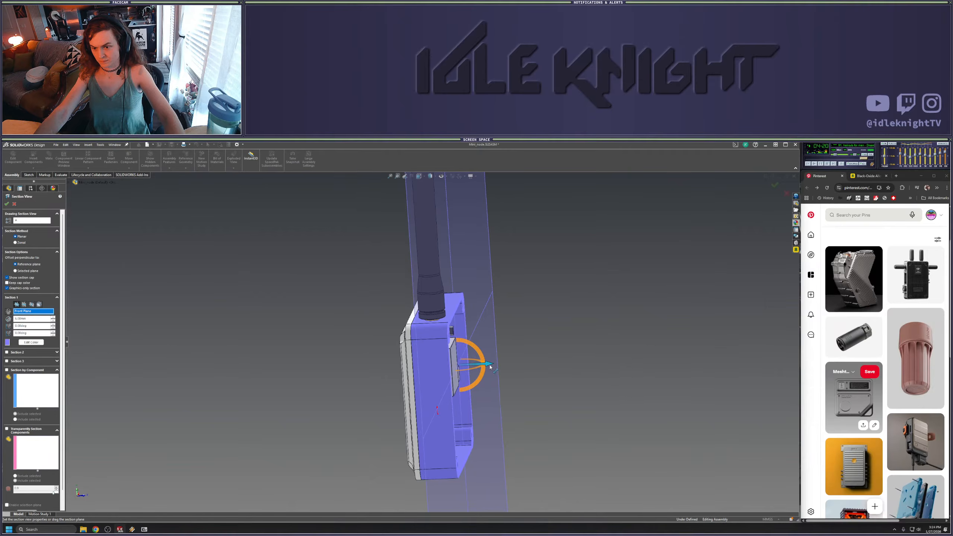
right_click(497, 366)
Examine the board, battery and antenna layout inside the sectioned case from the front view
scroll(544, 360, up, 6)
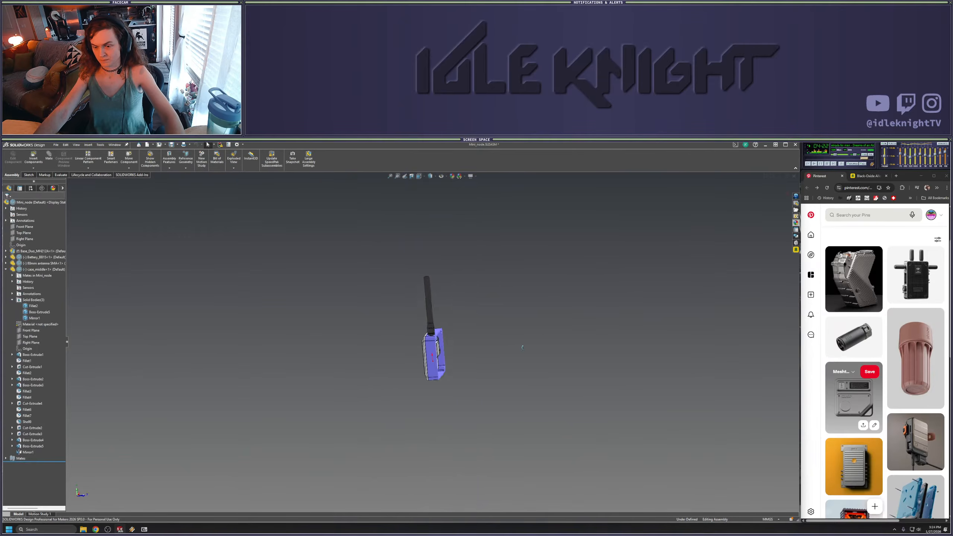
middle_drag(519, 346, 466, 389)
key(space)
click(313, 405)
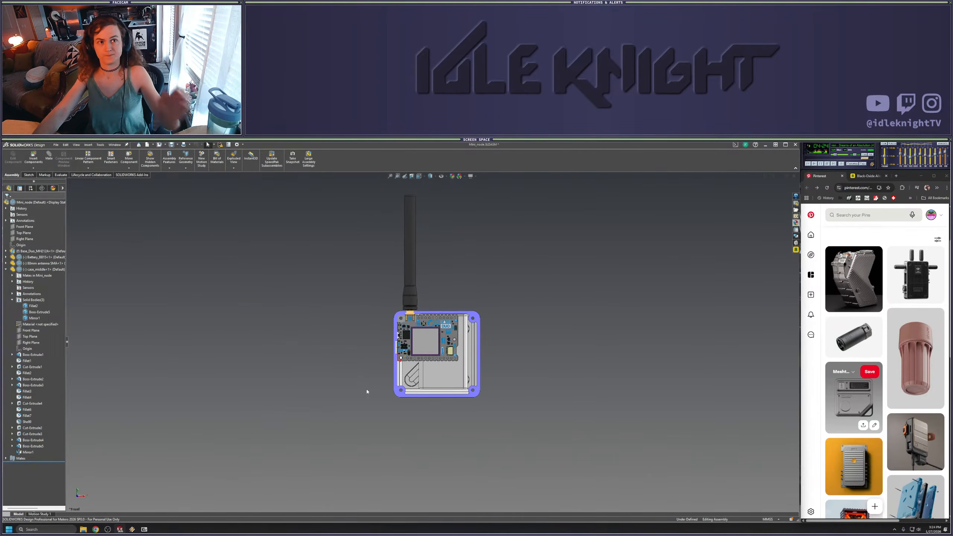
scroll(444, 335, down, 4)
scroll(379, 336, up, 2)
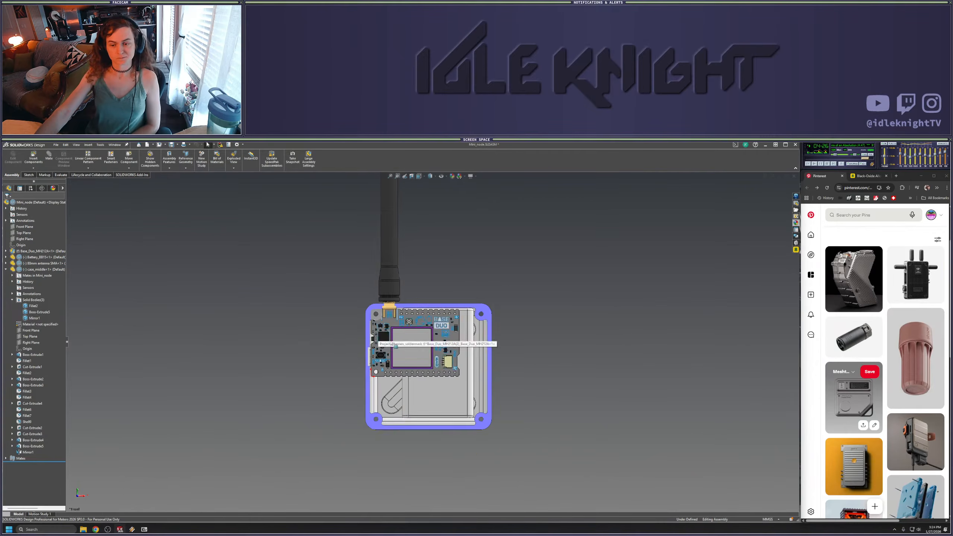
scroll(408, 366, down, 2)
scroll(377, 453, down, 2)
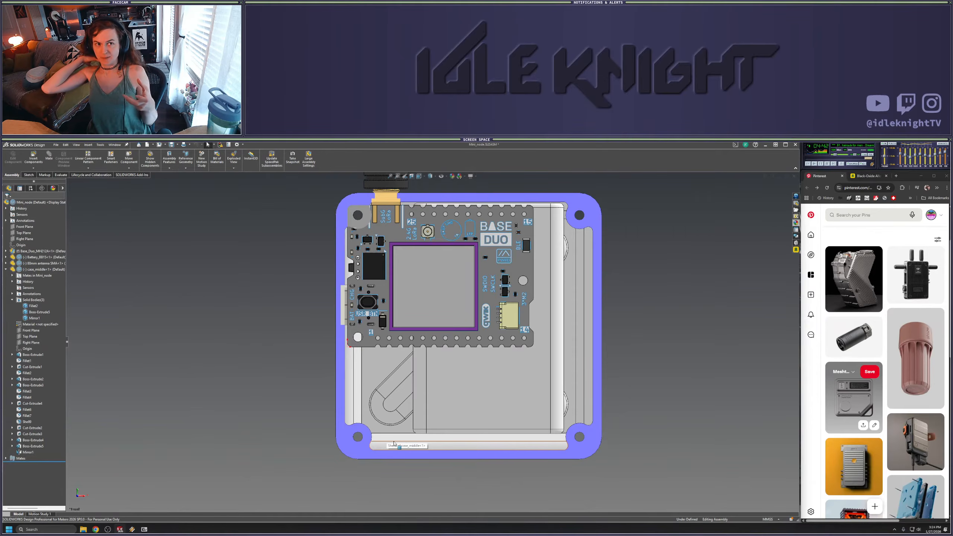
scroll(432, 341, up, 6)
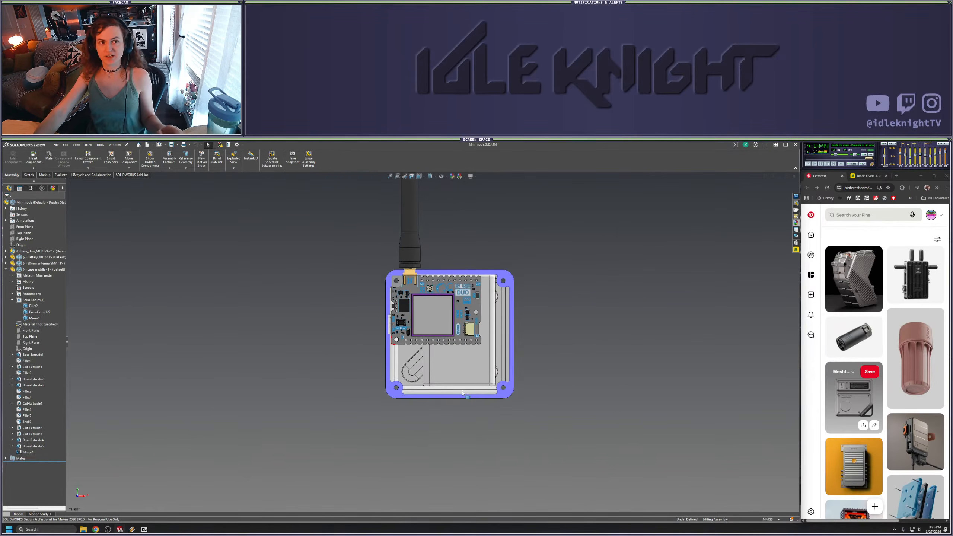
scroll(424, 225, down, 3)
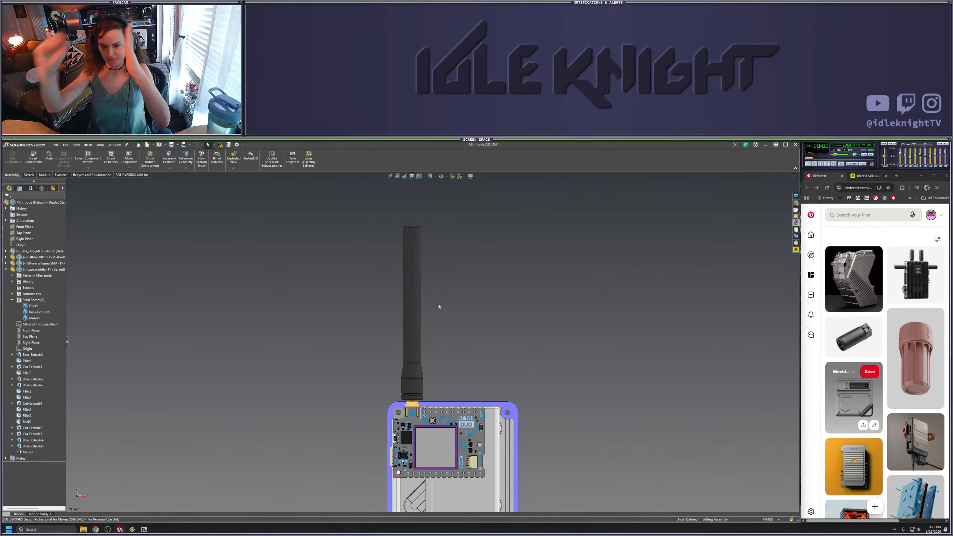
scroll(416, 307, up, 2)
click(423, 330)
click(521, 360)
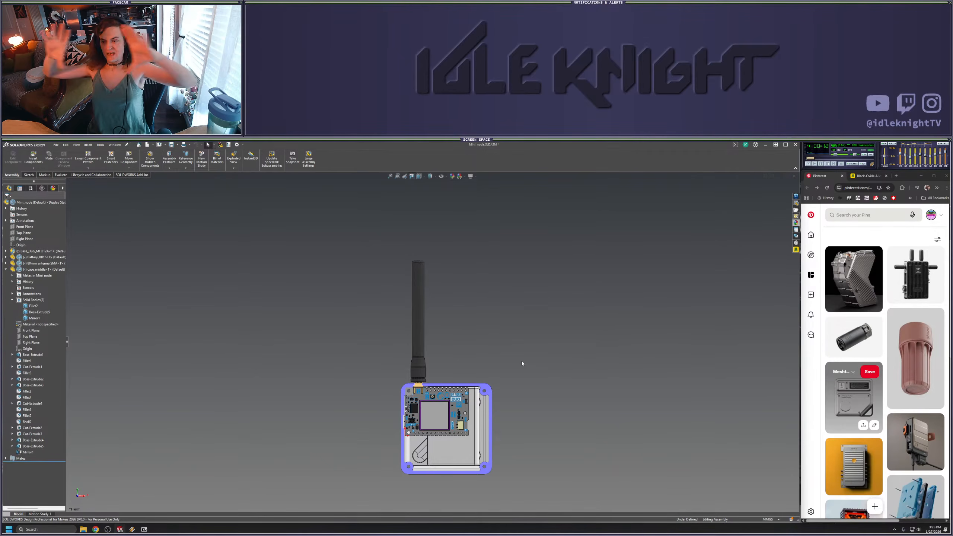
Search Google Images for "antenna range visual" in a new browser tab
click(896, 178)
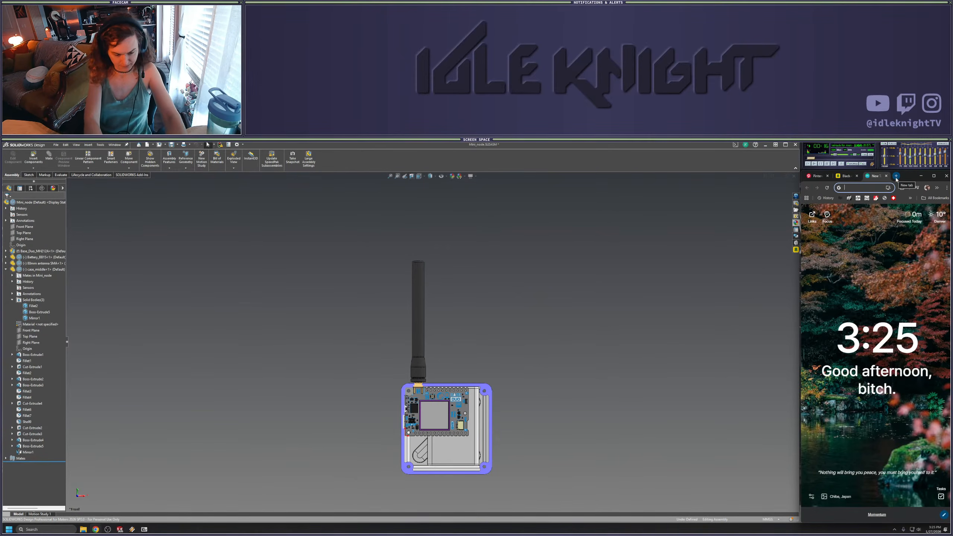
text(antenna)
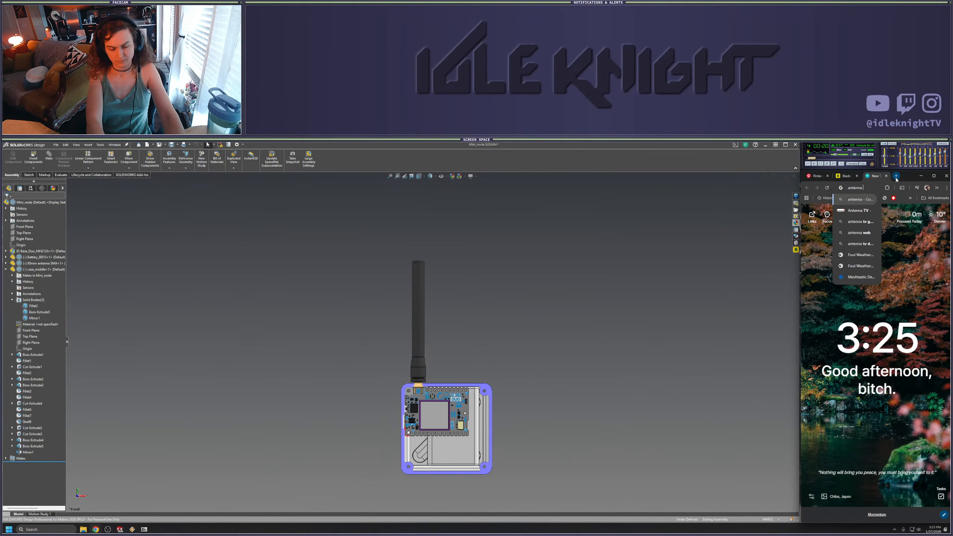
text( range)
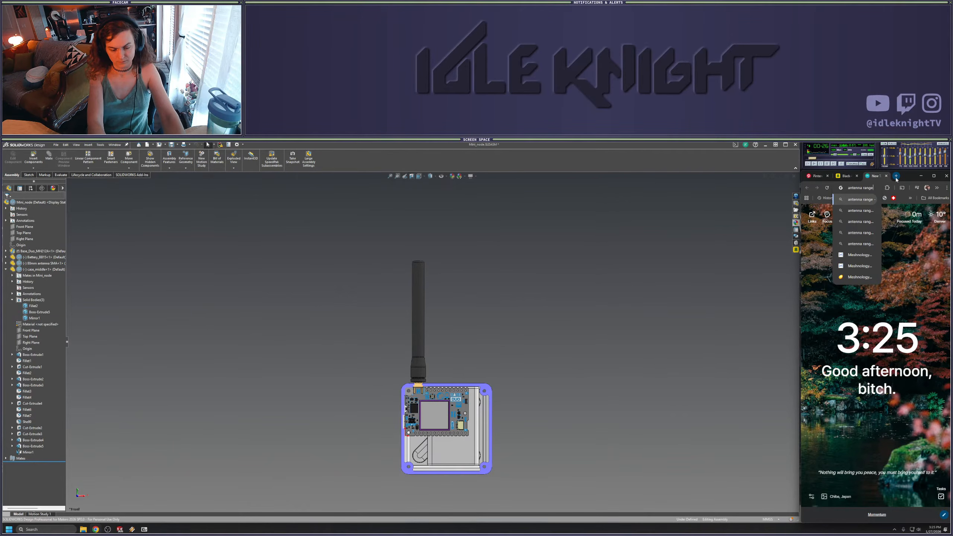
text( visual)
key(Return)
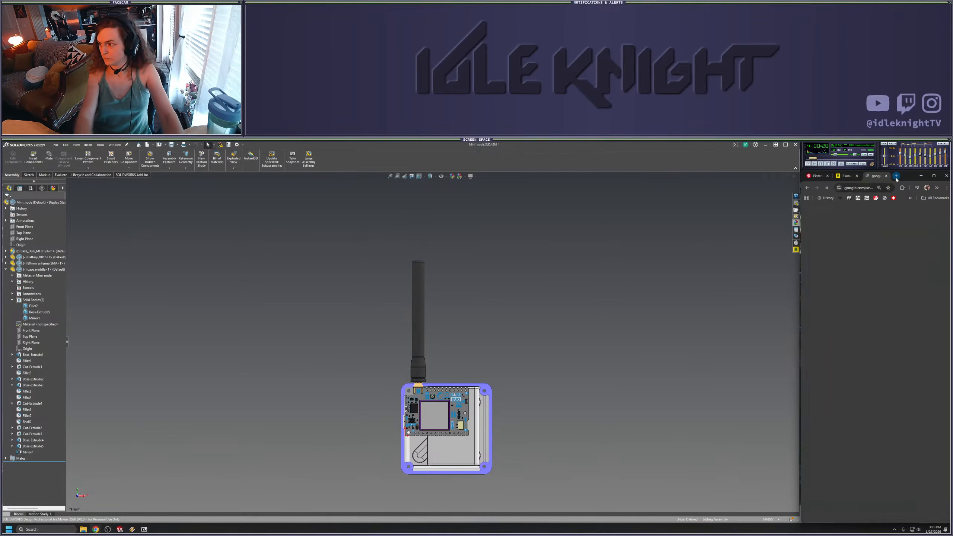
click(855, 253)
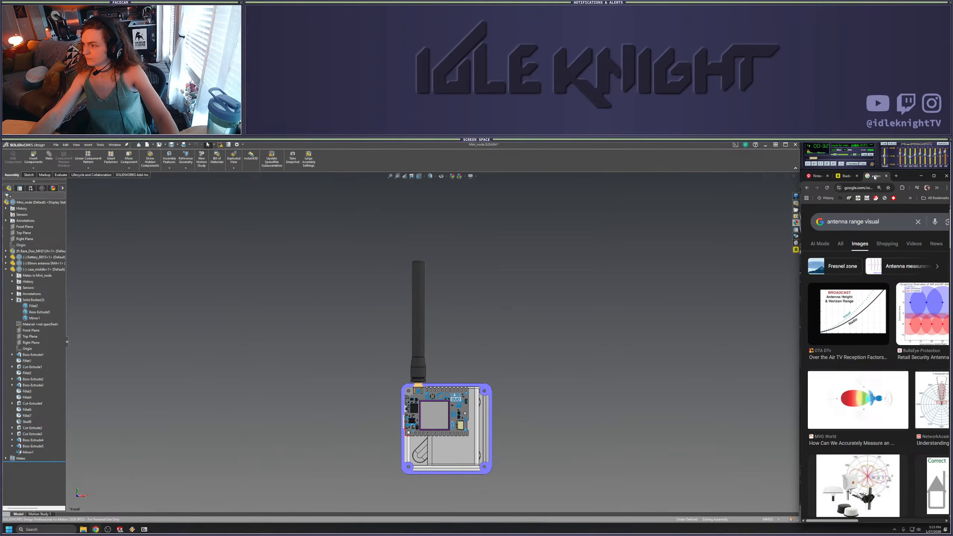
Move the image results into their own, wider browser window and browse the antenna radiation pattern diagrams
drag(874, 176, 220, 313)
drag(437, 309, 434, 187)
scroll(592, 340, down, 3)
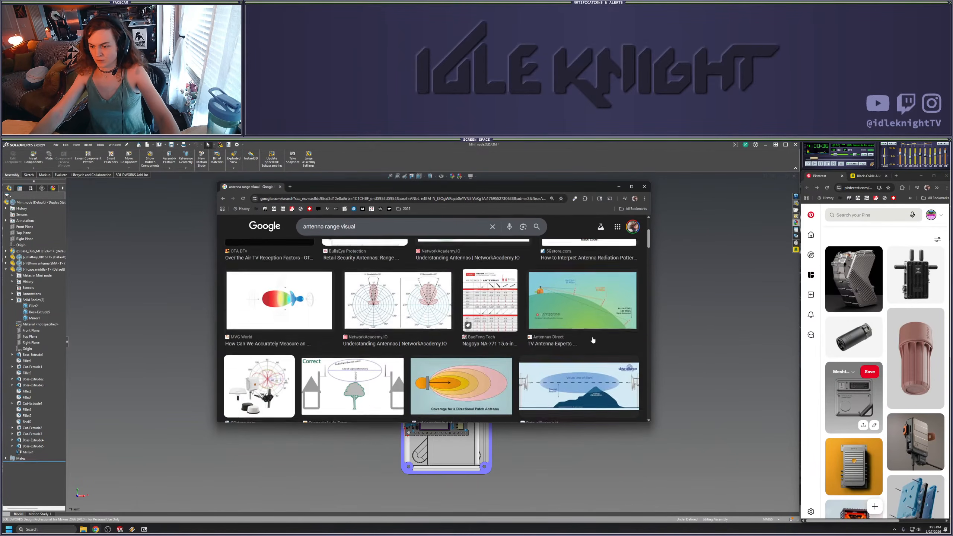
scroll(593, 340, down, 2)
scroll(464, 342, down, 6)
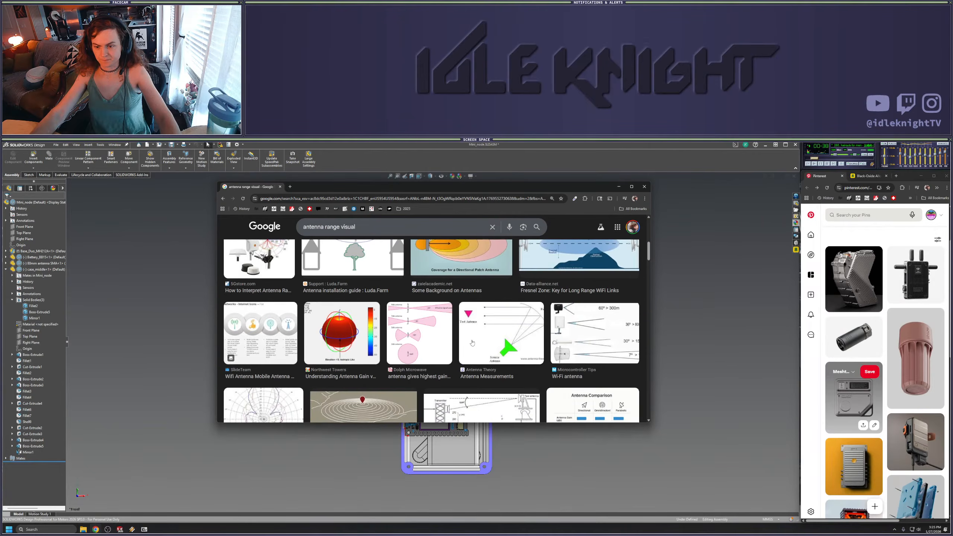
scroll(472, 343, up, 5)
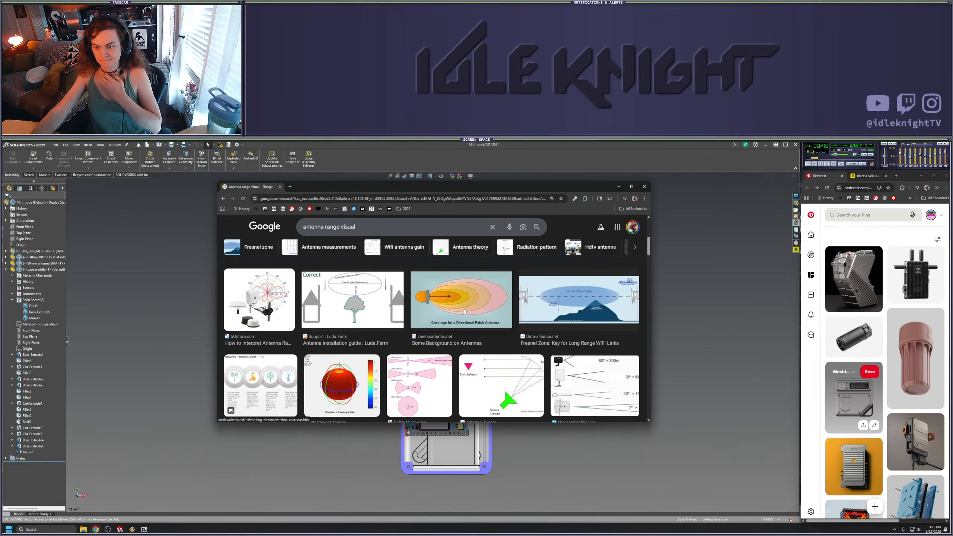
scroll(463, 307, down, 5)
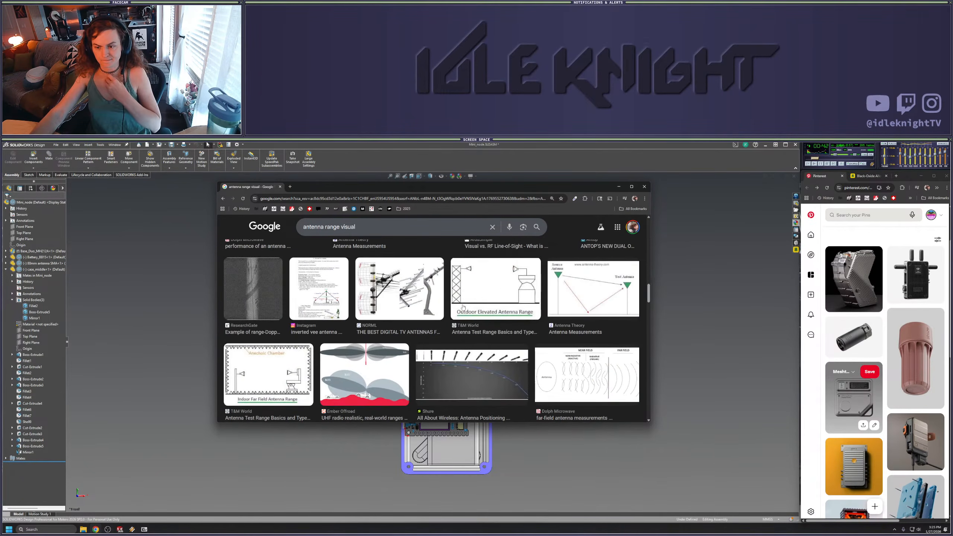
Open the Ember Offroad article on UHF radio real-world ranges and examine its 3, 6 and 9 dBi radiation pattern diagram
click(386, 372)
right_click(569, 326)
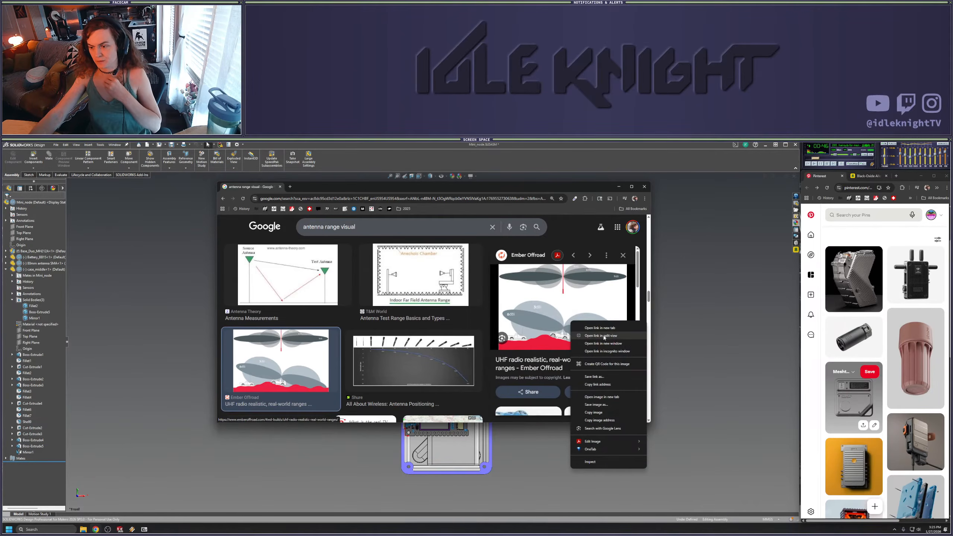
click(601, 391)
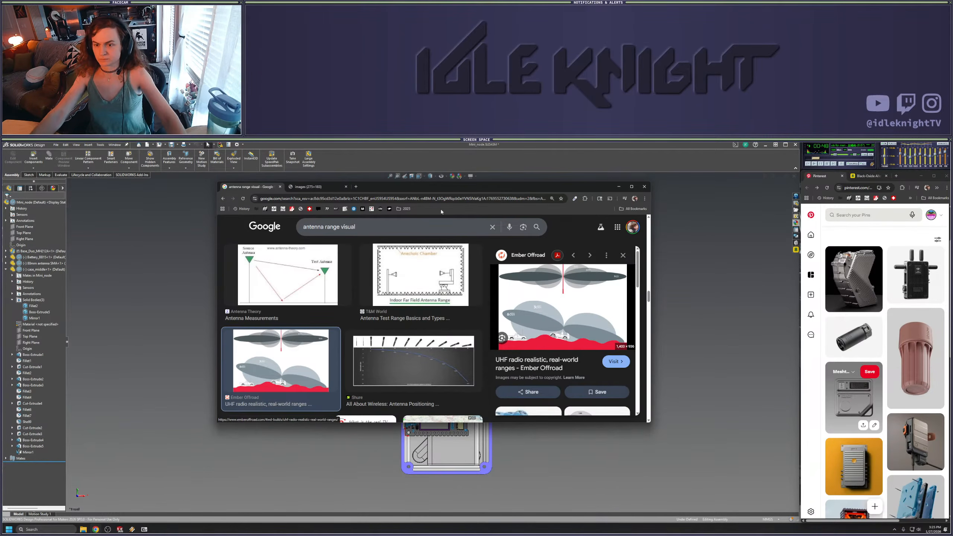
click(542, 365)
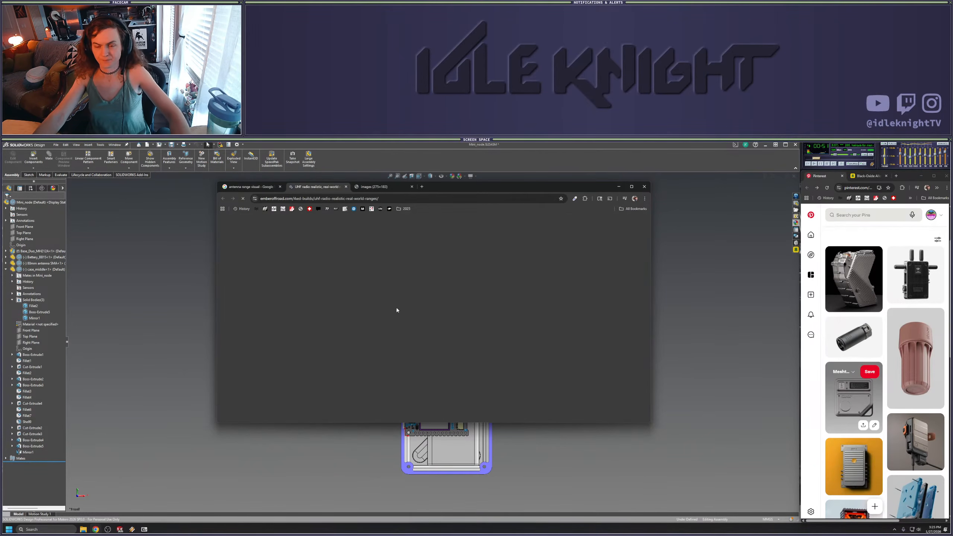
click(411, 187)
scroll(414, 289, down, 10)
scroll(415, 297, down, 10)
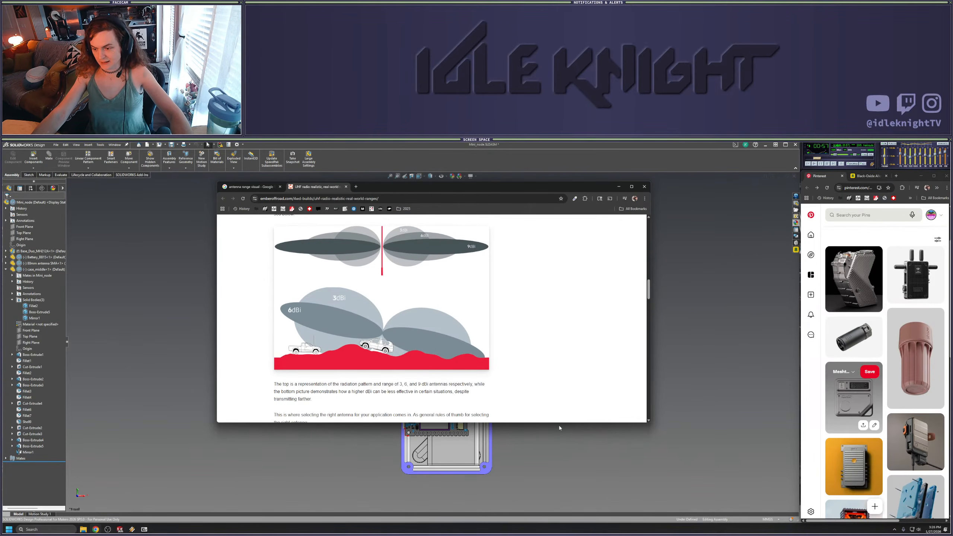
drag(558, 426, 558, 468)
scroll(543, 343, up, 2)
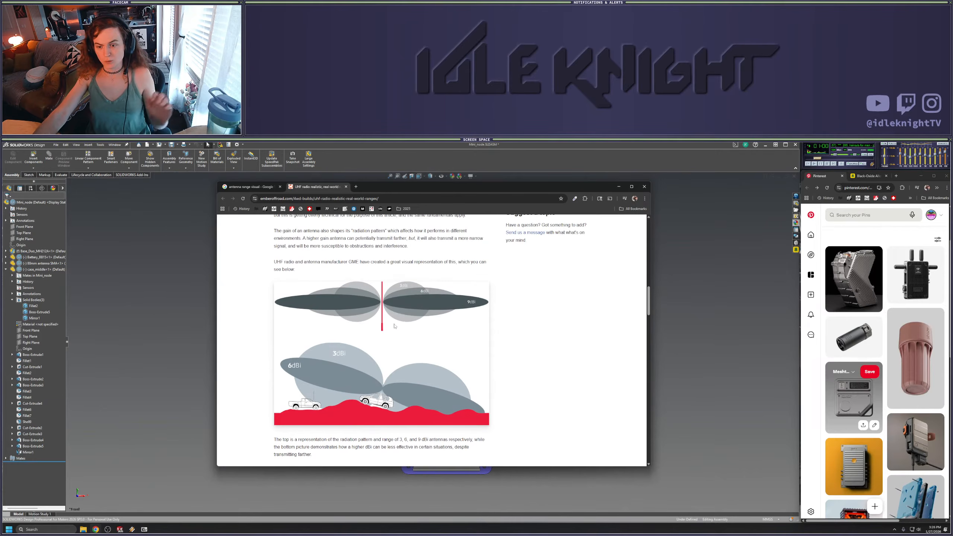
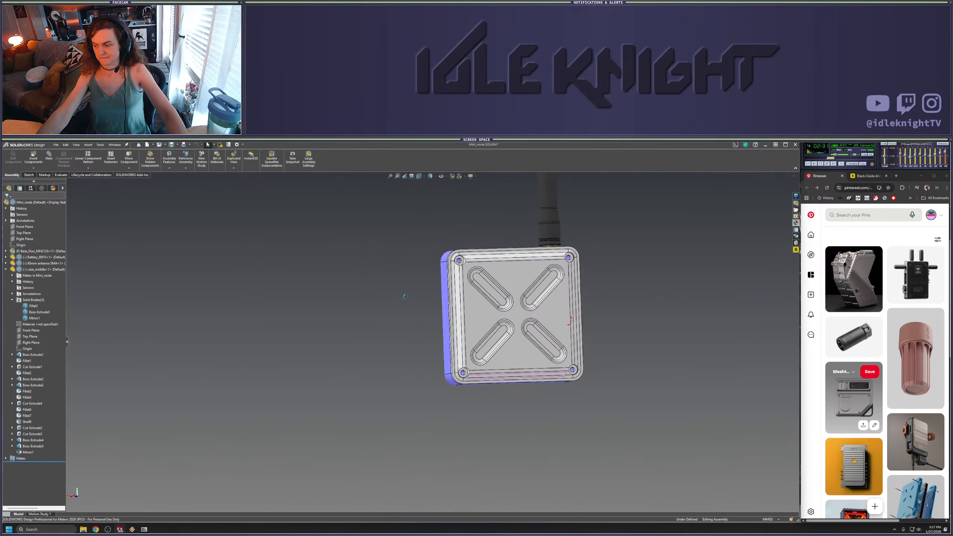
Orient the Mini_node assembly to the back view and examine the cover with its X-shaped slots and the antenna
scroll(544, 341, up, 3)
scroll(525, 353, down, 2)
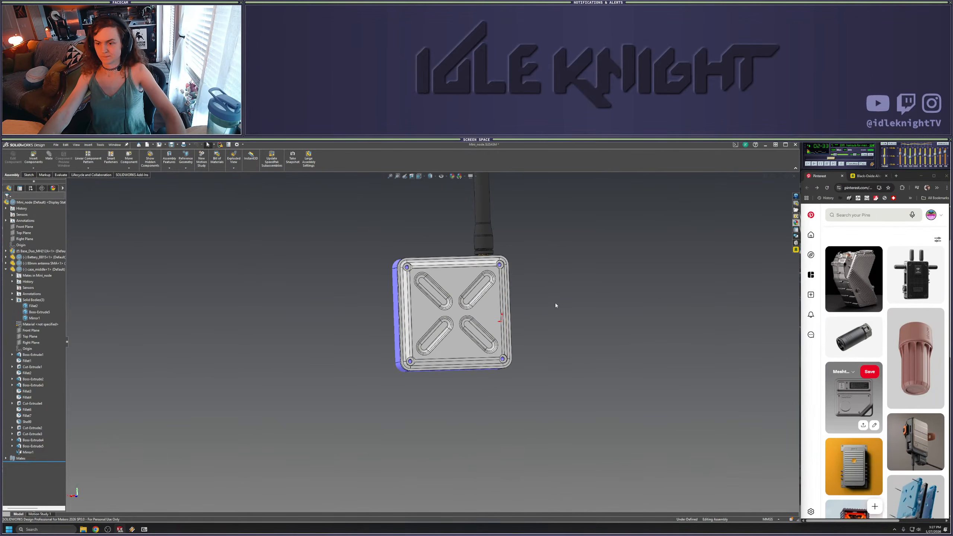
key(space)
mouse_move(311, 382)
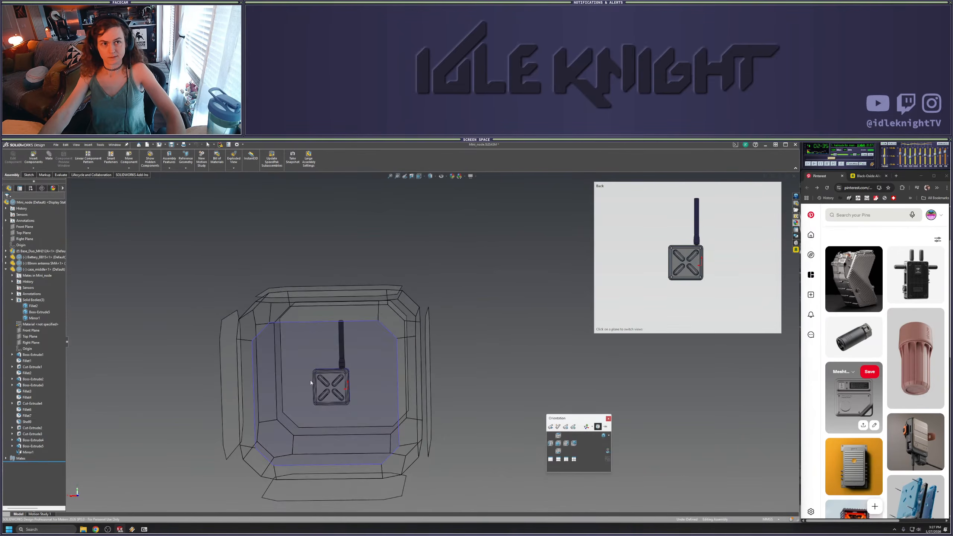
click(335, 386)
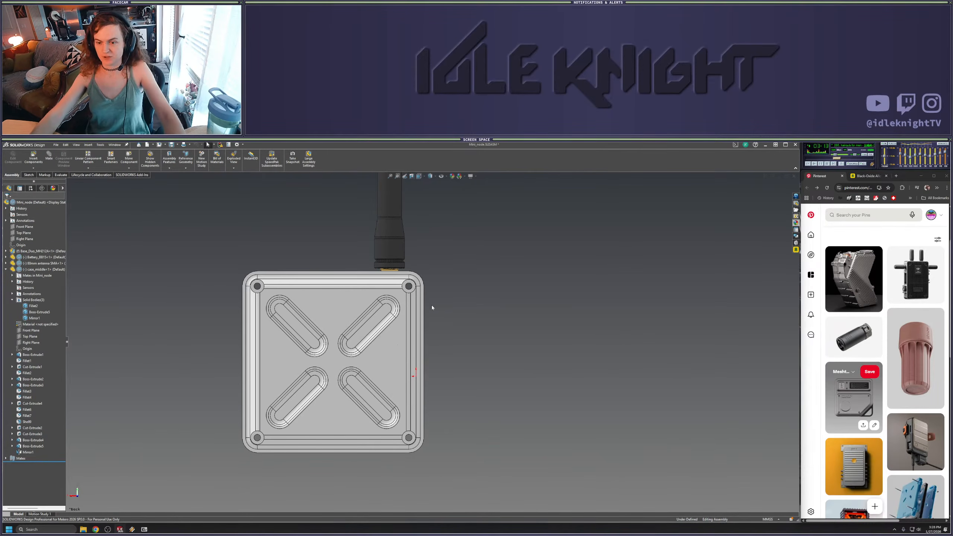
scroll(432, 308, up, 5)
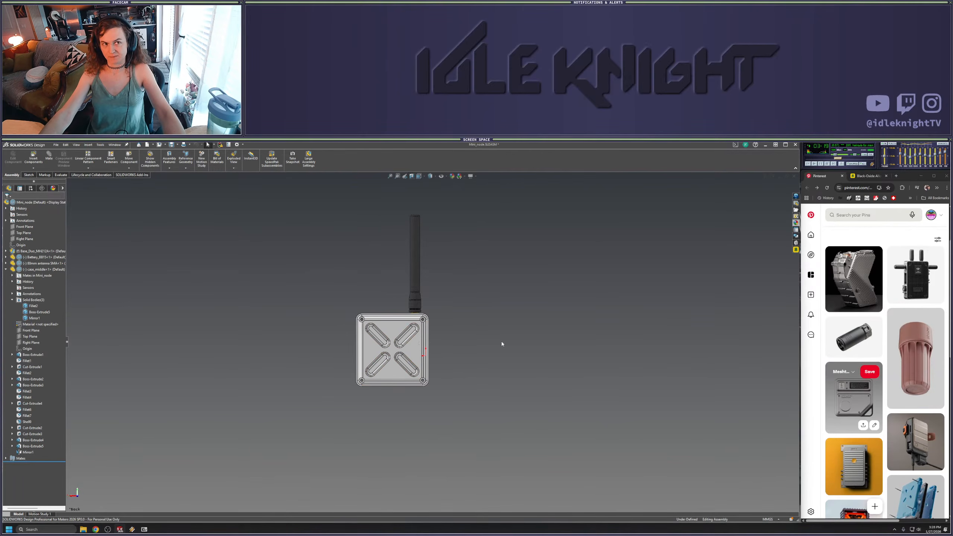
scroll(435, 326, down, 3)
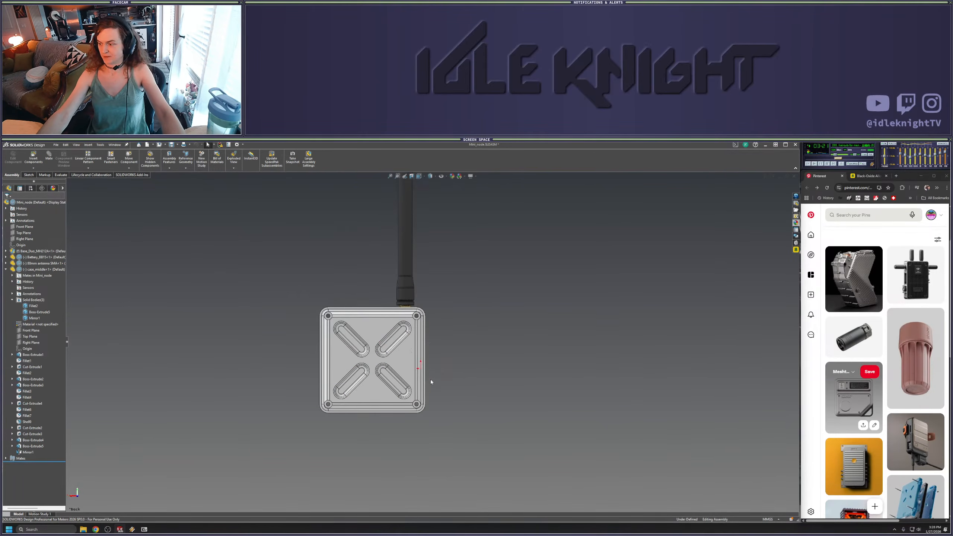
scroll(430, 381, down, 2)
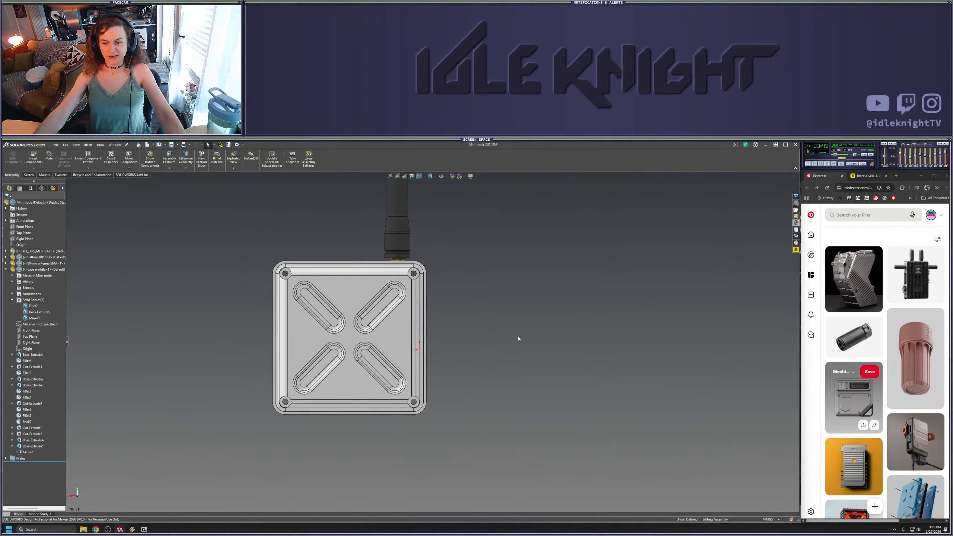
scroll(530, 344, up, 2)
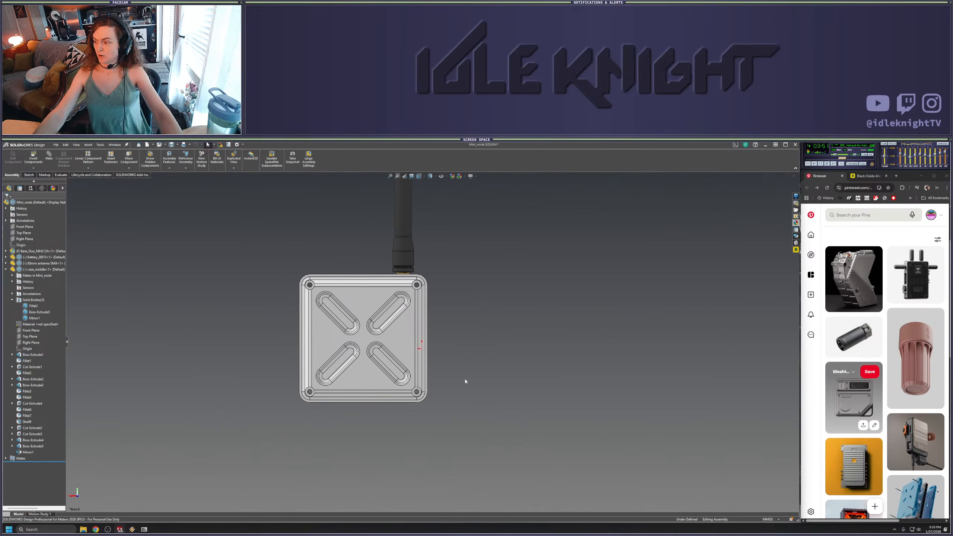
scroll(458, 388, down, 3)
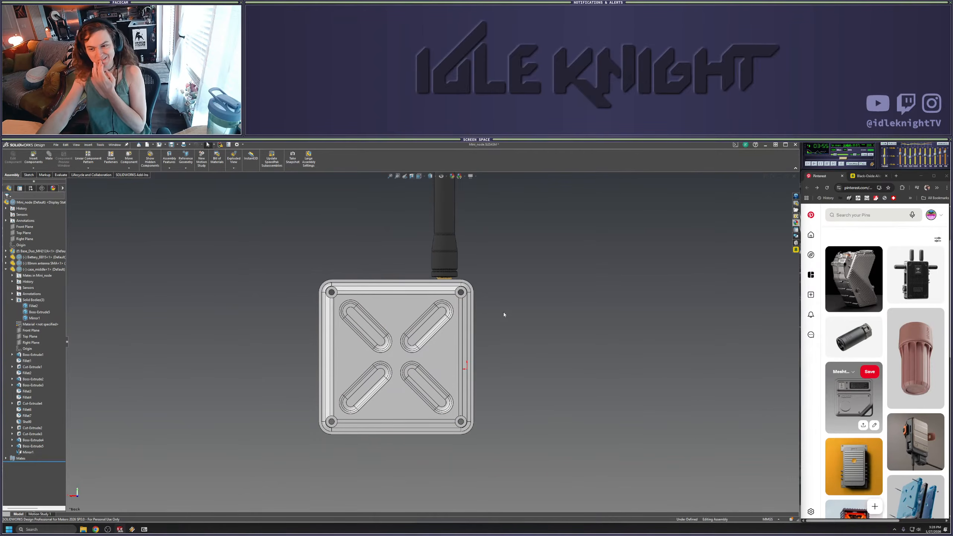
Orient the assembly to the front view and examine the board and antenna connector inside the open case
middle_drag(504, 376, 640, 326)
key(space)
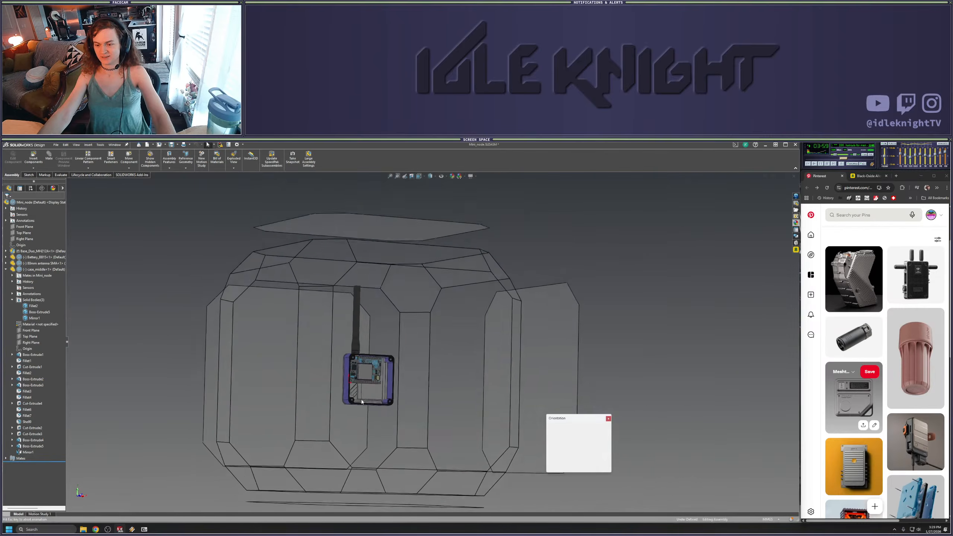
click(359, 402)
scroll(448, 357, down, 5)
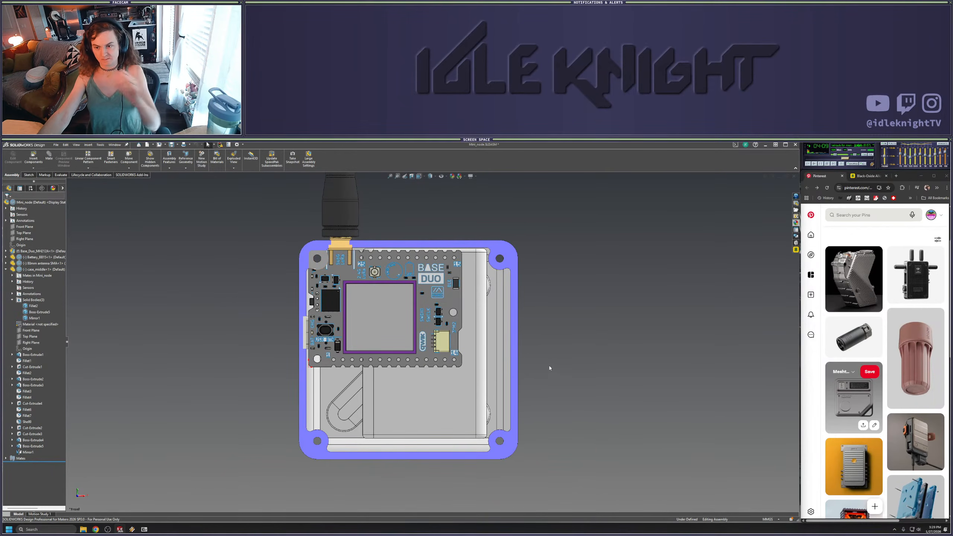
scroll(585, 339, up, 2)
Show the Mini_node assembly and the case_middle part side by side, and turn the part to view its cover
click(765, 177)
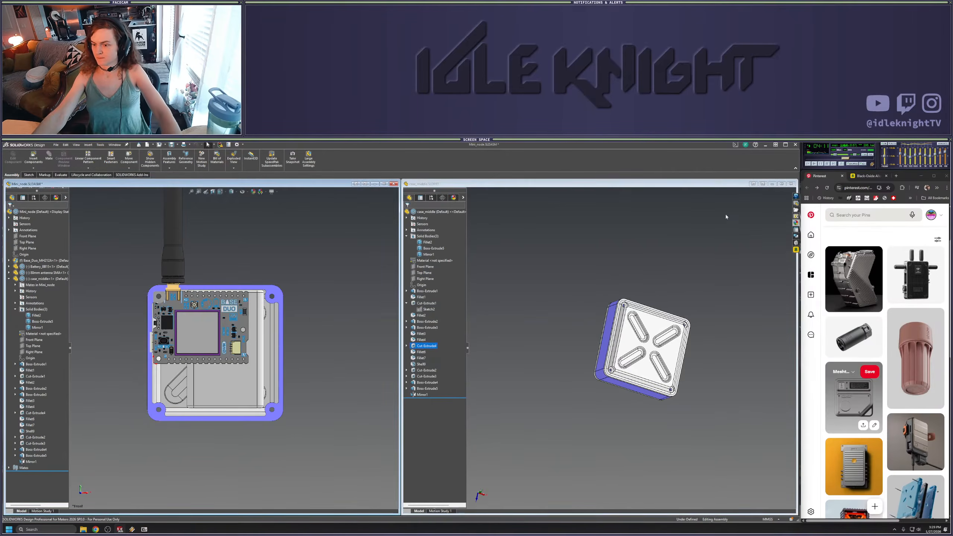
click(777, 187)
mouse_move(535, 329)
middle_down()
mouse_move(510, 210)
mouse_move(529, 348)
middle_up()
middle_drag(508, 387, 559, 301)
click(772, 177)
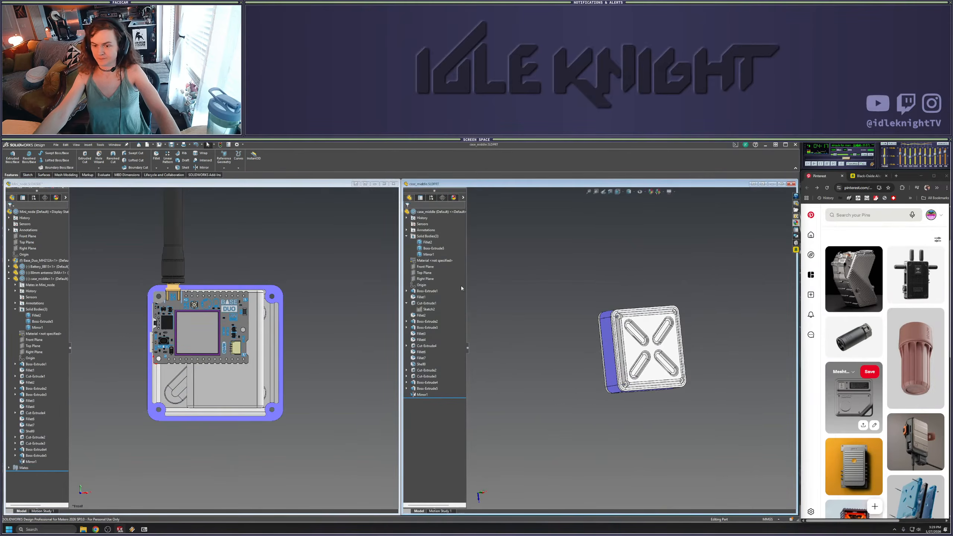
Examine how the board's ports and antenna connector sit against the case walls in the assembly
middle_drag(316, 274, 315, 210)
scroll(182, 279, down, 6)
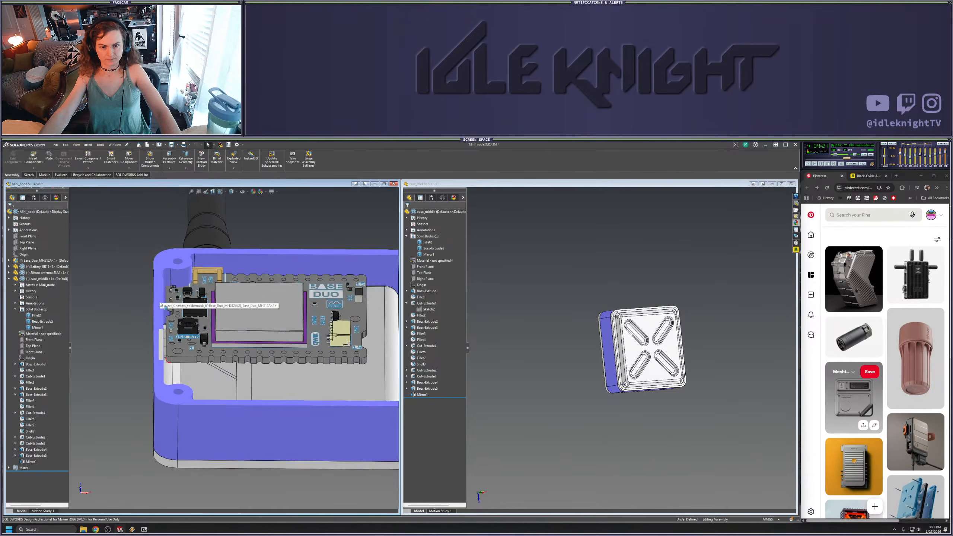
middle_drag(124, 279, 147, 334)
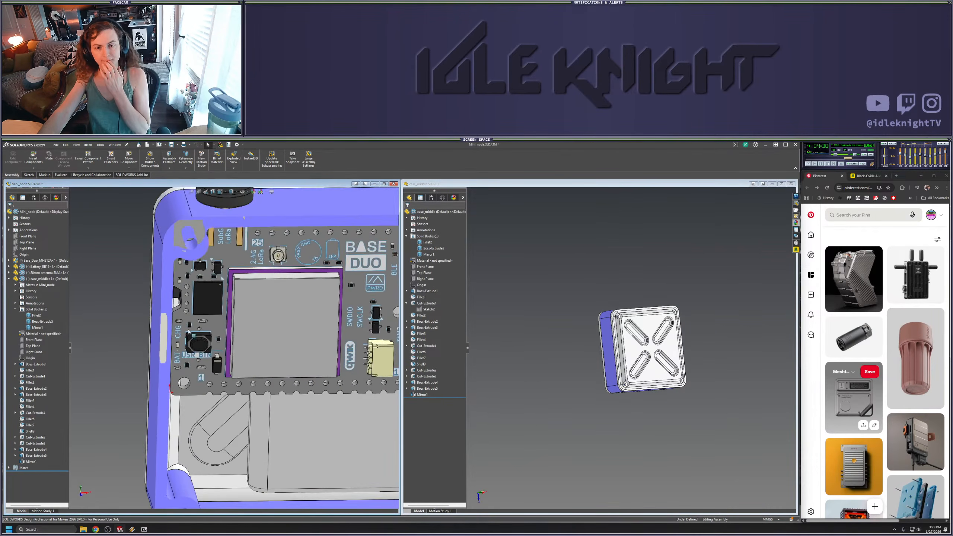
scroll(232, 349, up, 4)
middle_drag(379, 319, 376, 296)
scroll(356, 328, up, 2)
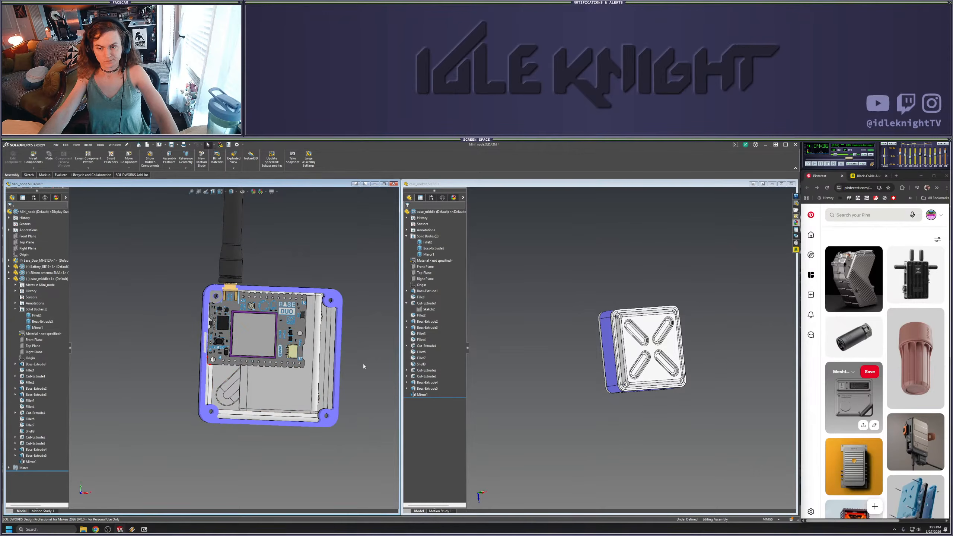
Maximize the Mini_node assembly window and orient the model to the front view
click(384, 183)
middle_drag(607, 329, 594, 339)
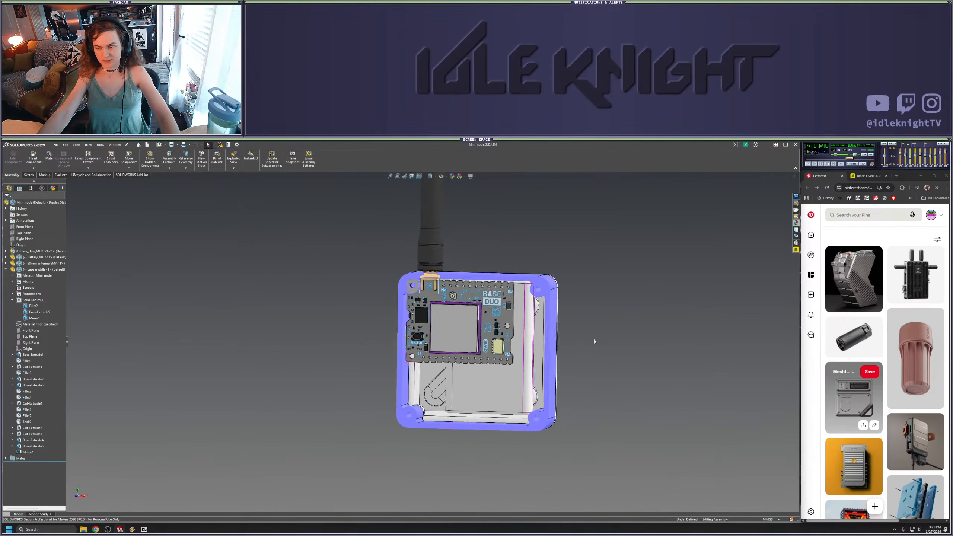
key(space)
click(366, 394)
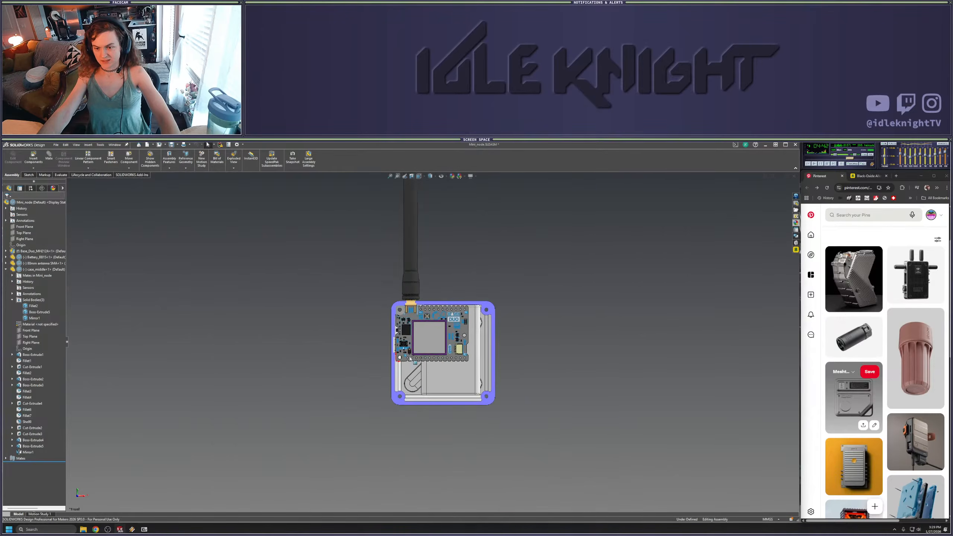
Start editing the case_middle part within the assembly, focusing on the wall where the antenna connector passes through
scroll(413, 360, down, 4)
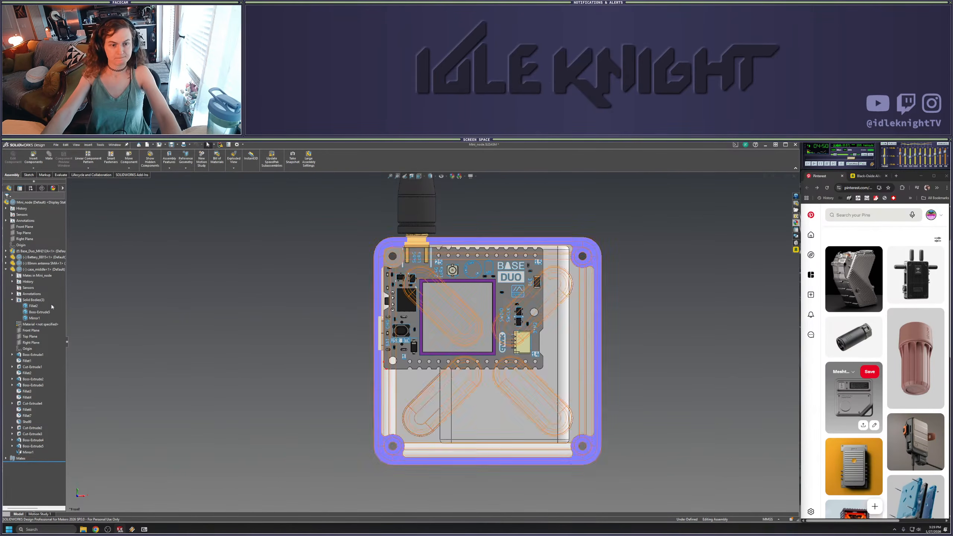
right_click(37, 270)
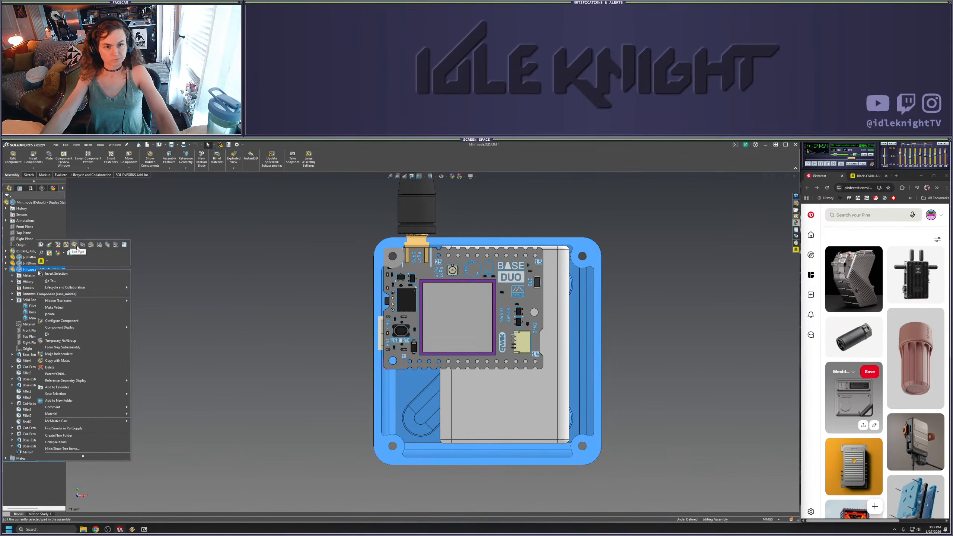
click(49, 245)
mouse_move(319, 288)
middle_down()
mouse_move(313, 215)
mouse_move(312, 319)
mouse_move(316, 269)
middle_up()
scroll(409, 229, down, 5)
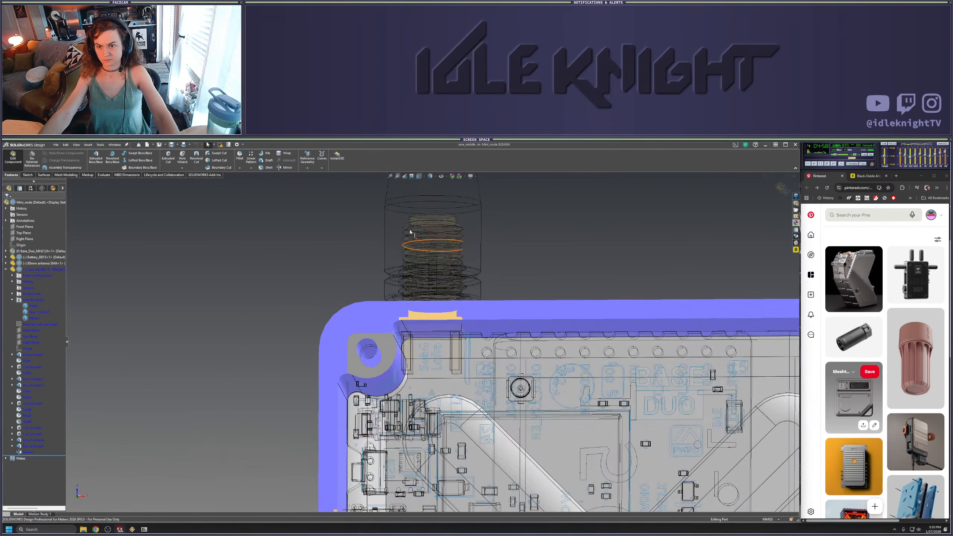
Start a sketch on the outer case_middle wall face where the antenna connector passes through, viewed straight on
middle_drag(409, 229, 462, 396)
scroll(461, 284, up, 2)
scroll(468, 332, down, 4)
scroll(462, 396, up, 6)
key(space)
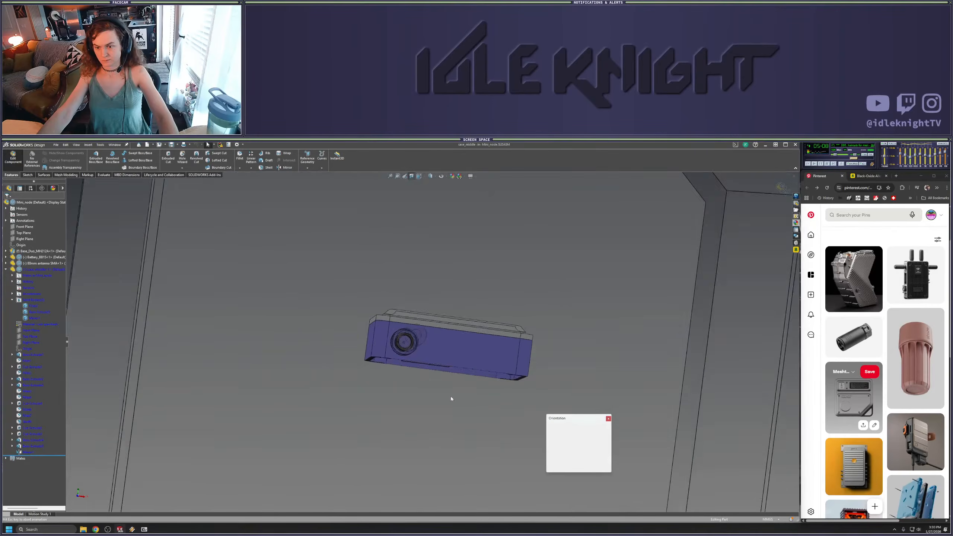
click(351, 406)
scroll(407, 349, down, 8)
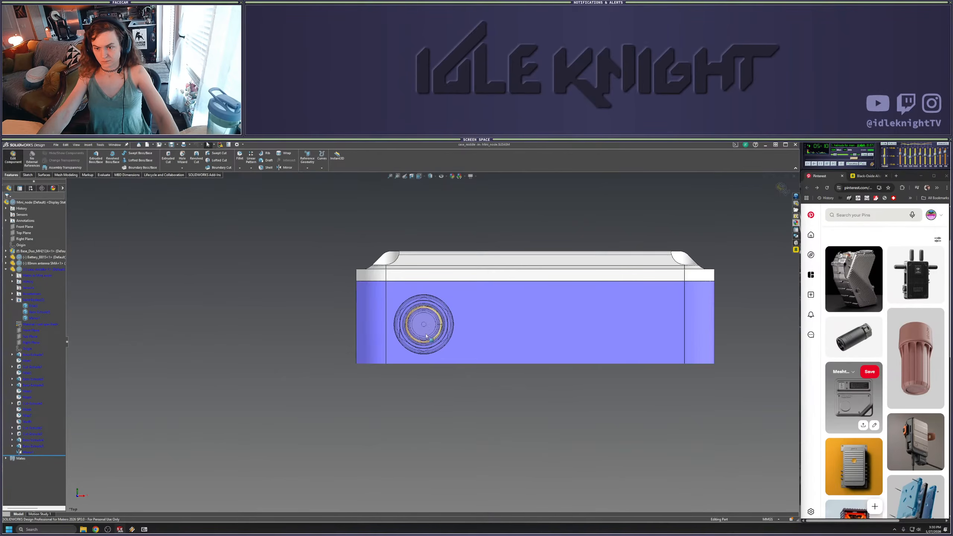
click(420, 351)
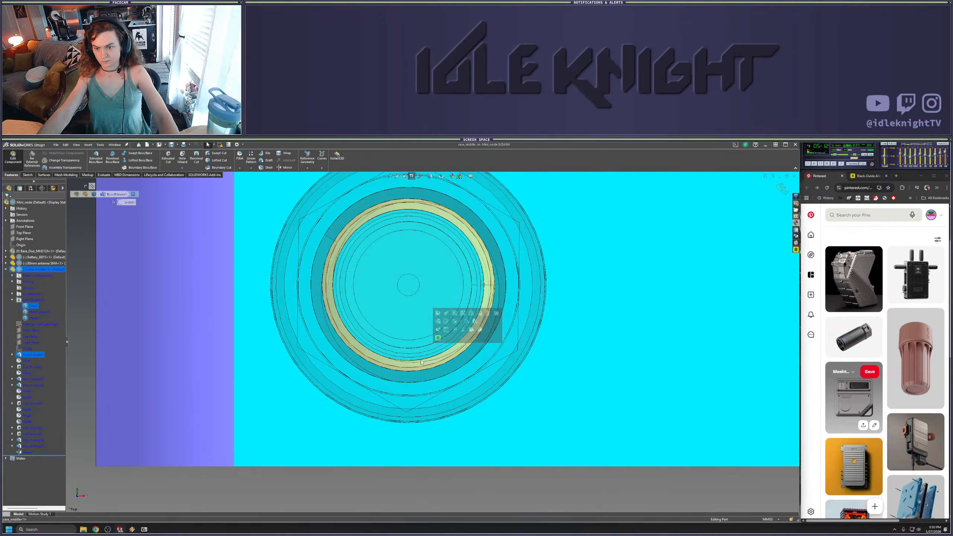
scroll(426, 370, up, 5)
click(457, 387)
scroll(457, 387, down, 3)
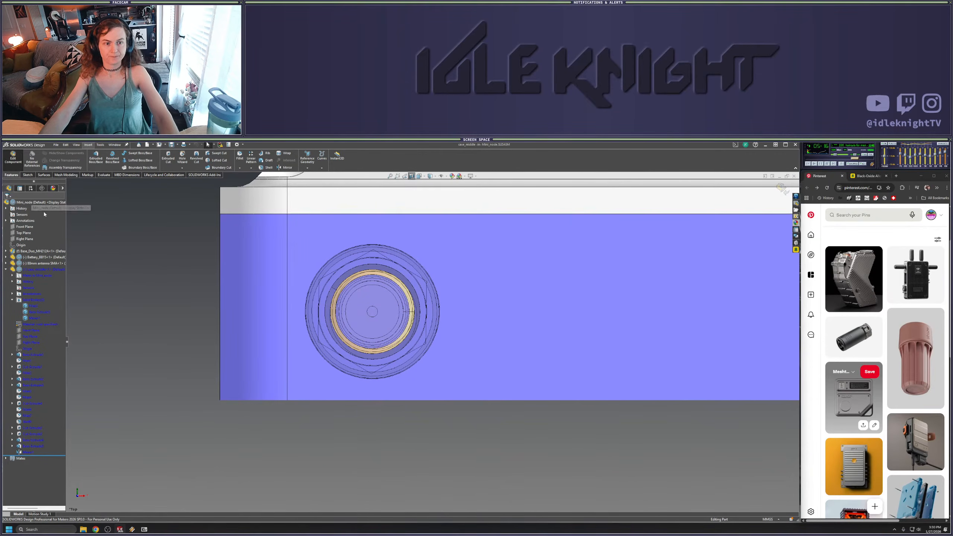
click(27, 174)
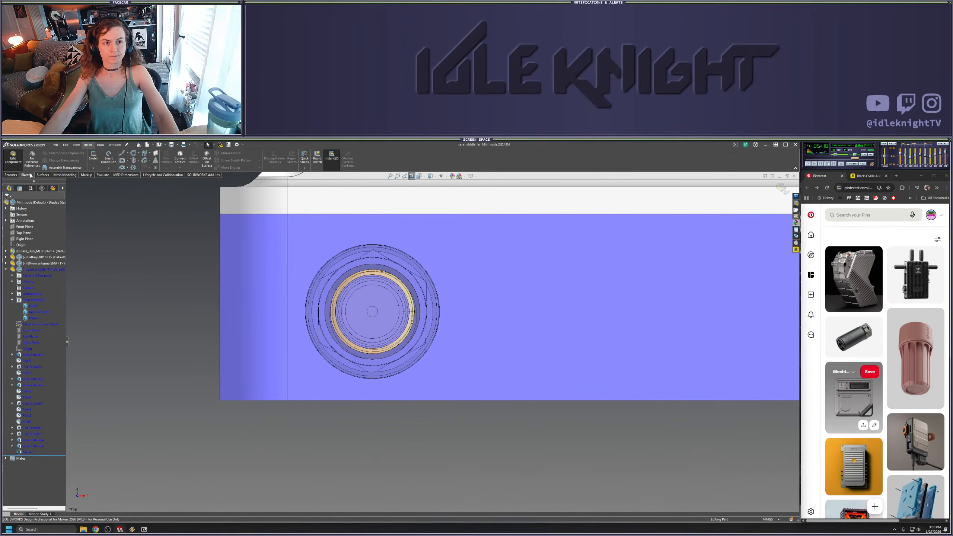
scroll(264, 279, up, 2)
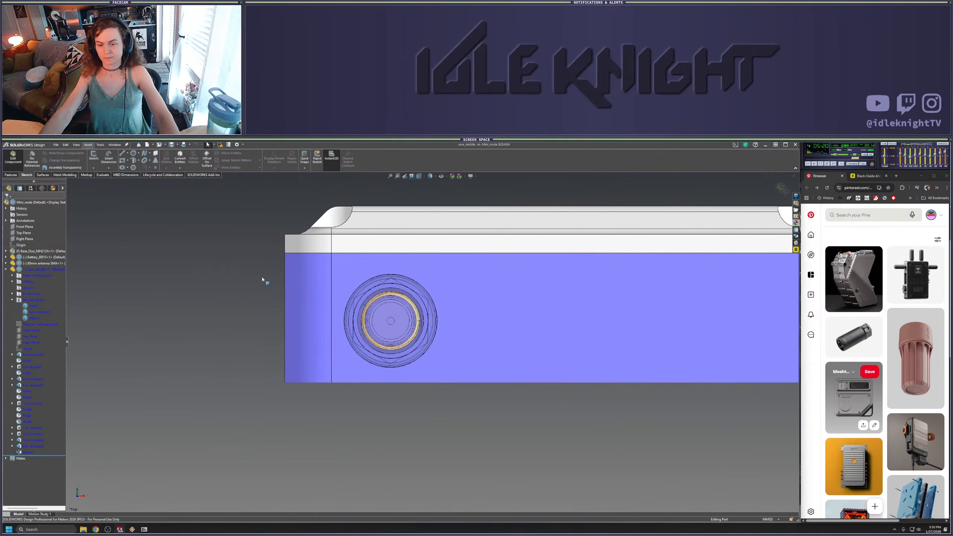
right_click(463, 279)
click(474, 264)
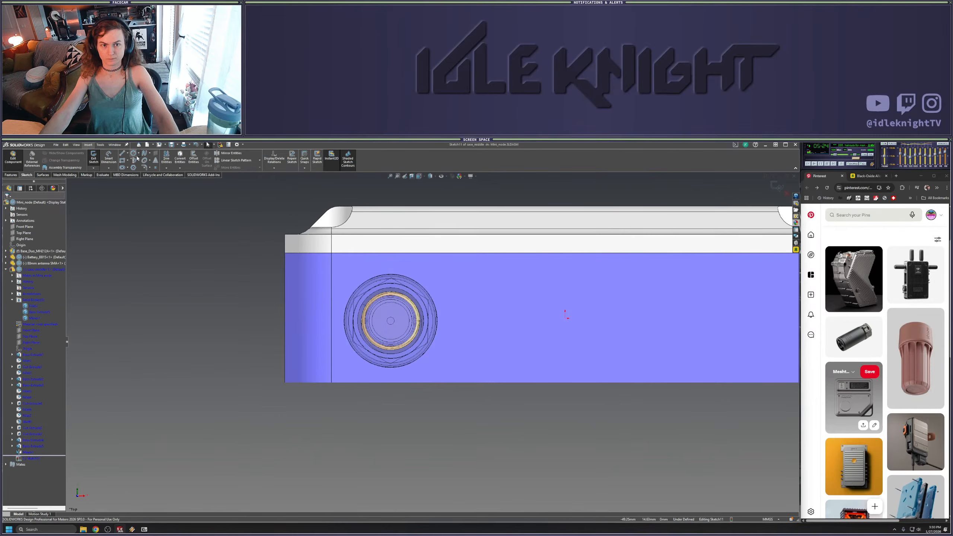
Sketch a circle centred on the antenna connector axis, slightly larger than the connector's yellow ring
key(c)
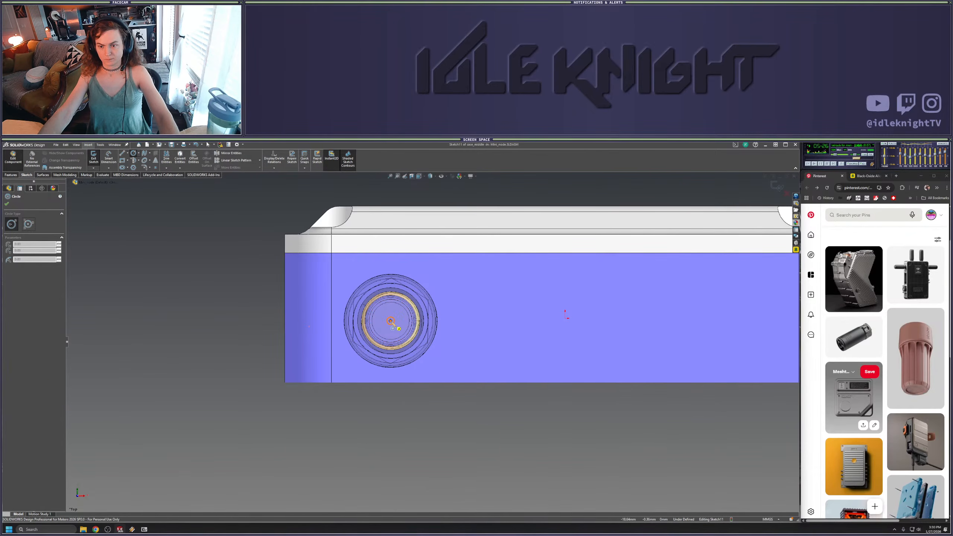
click(390, 320)
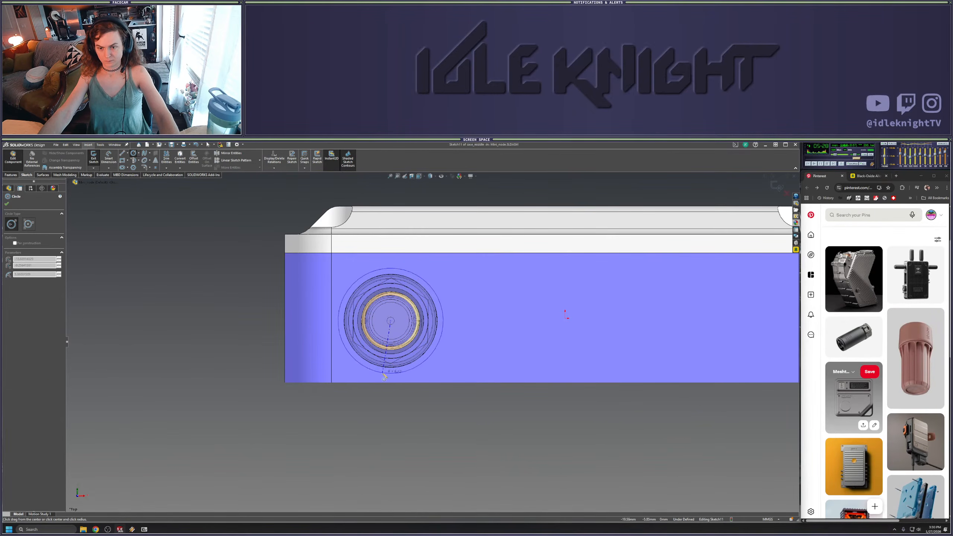
scroll(392, 355, down, 2)
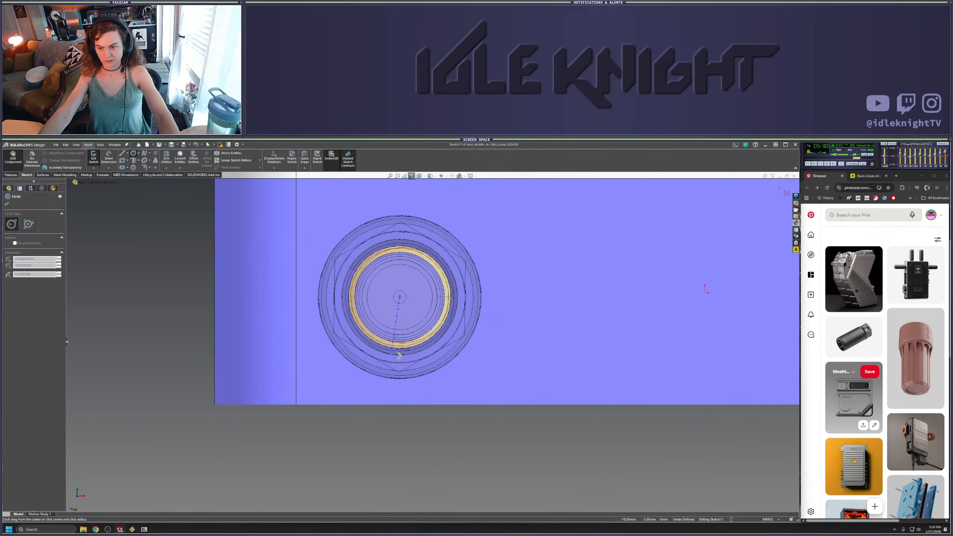
scroll(398, 357, down, 3)
click(422, 360)
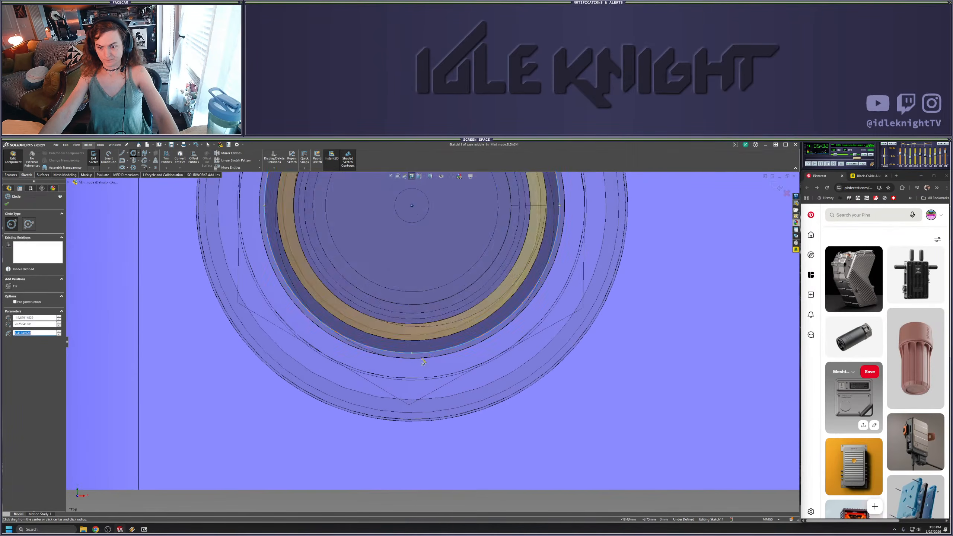
scroll(428, 343, up, 8)
key(Escape)
Examine the antenna, board and case around the connector from several angles, and return to the straight-on view of the wall
middle_drag(426, 383, 440, 302)
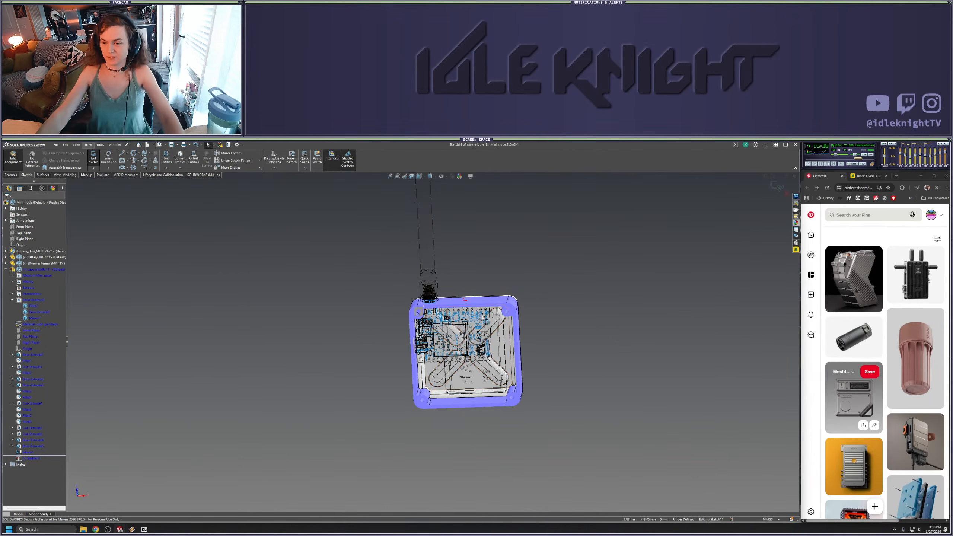
middle_drag(483, 317, 443, 322)
scroll(445, 296, down, 7)
scroll(403, 338, down, 6)
scroll(492, 273, up, 4)
middle_drag(502, 289, 494, 262)
scroll(431, 345, down, 6)
middle_drag(430, 345, 507, 349)
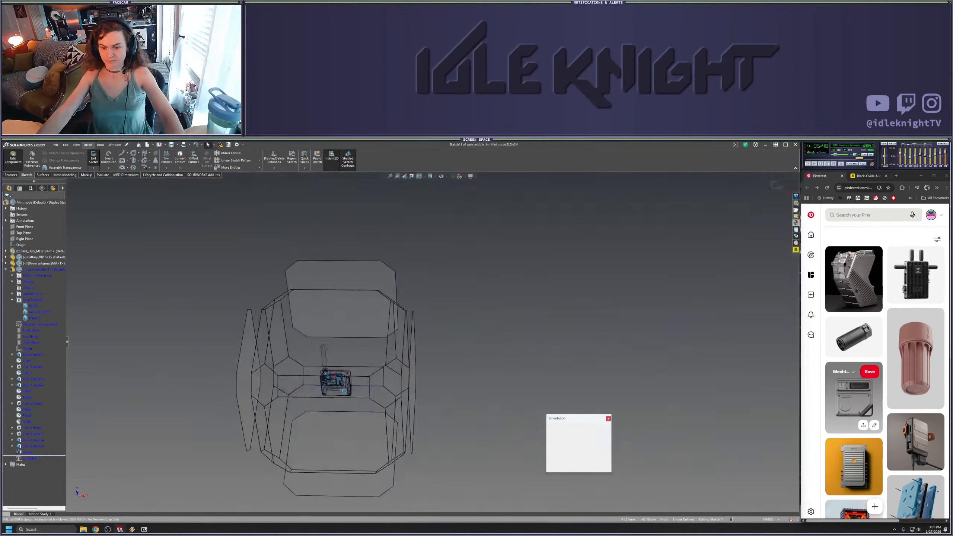
click(362, 381)
key(space)
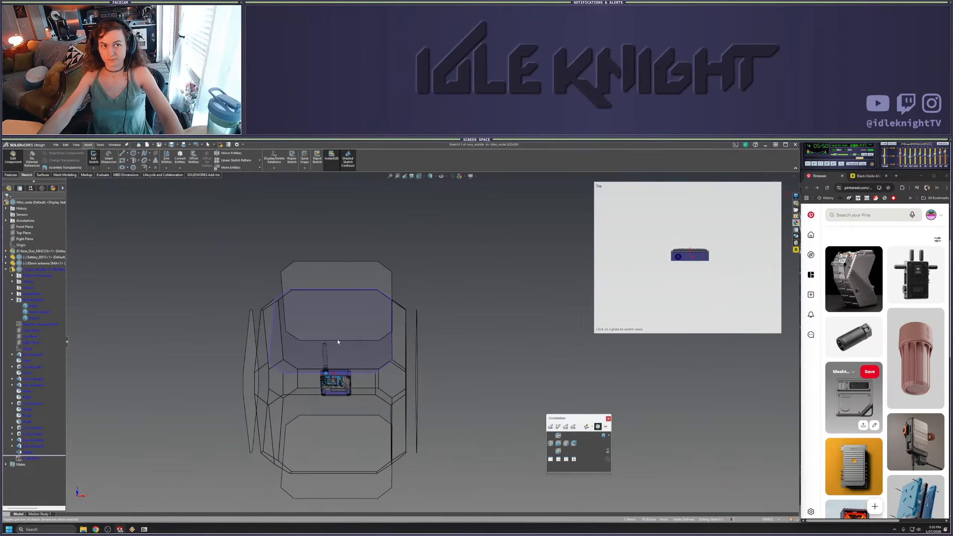
click(337, 340)
scroll(420, 349, down, 10)
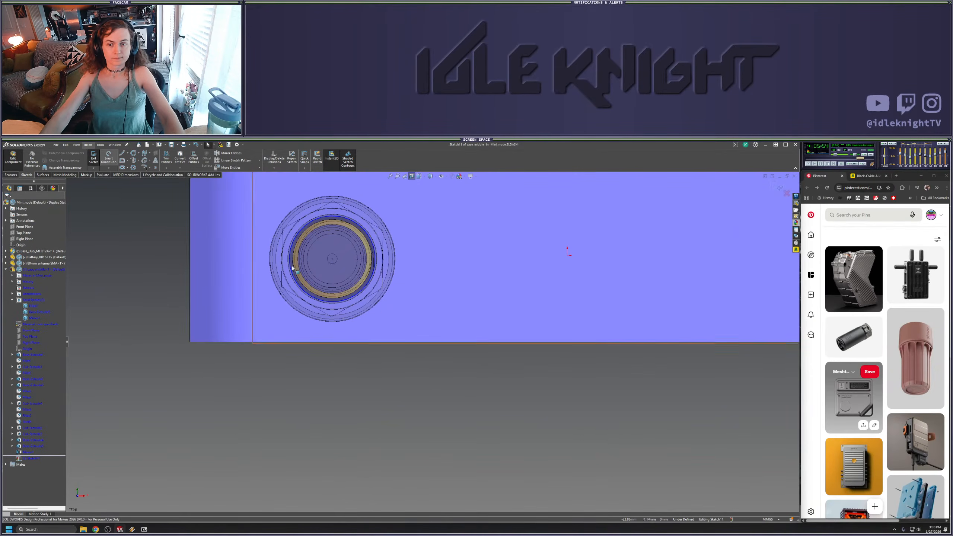
Dimension the antenna hole circle to a diameter of 7 mm
click(300, 289)
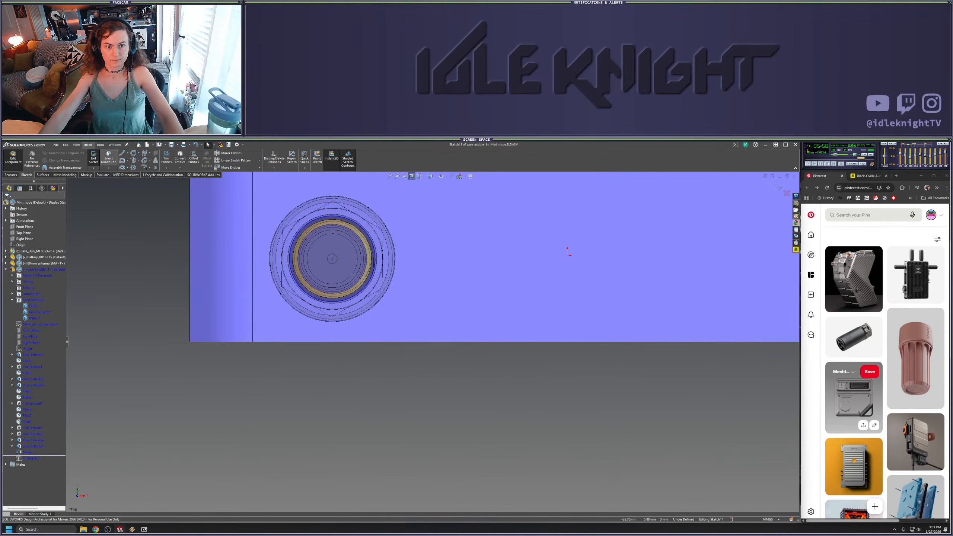
click(109, 158)
click(344, 299)
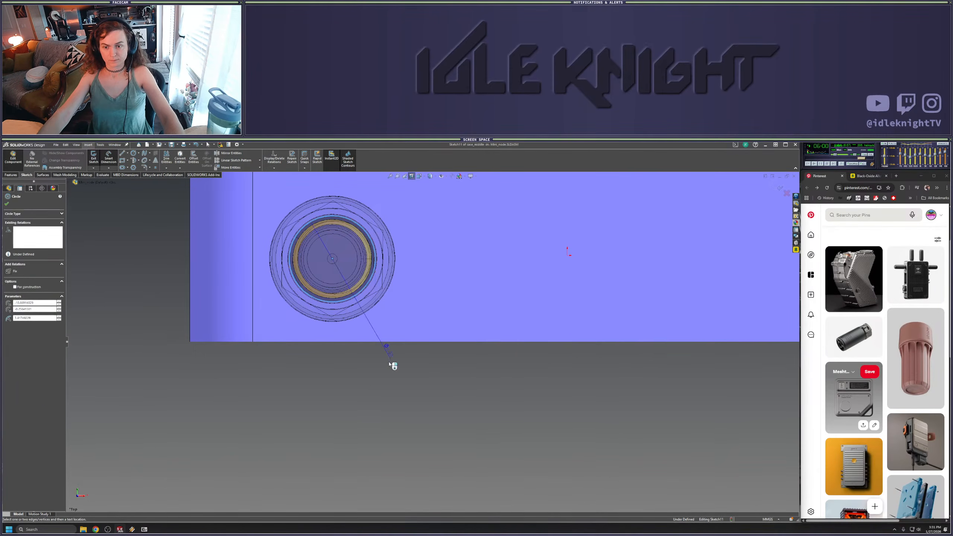
click(329, 372)
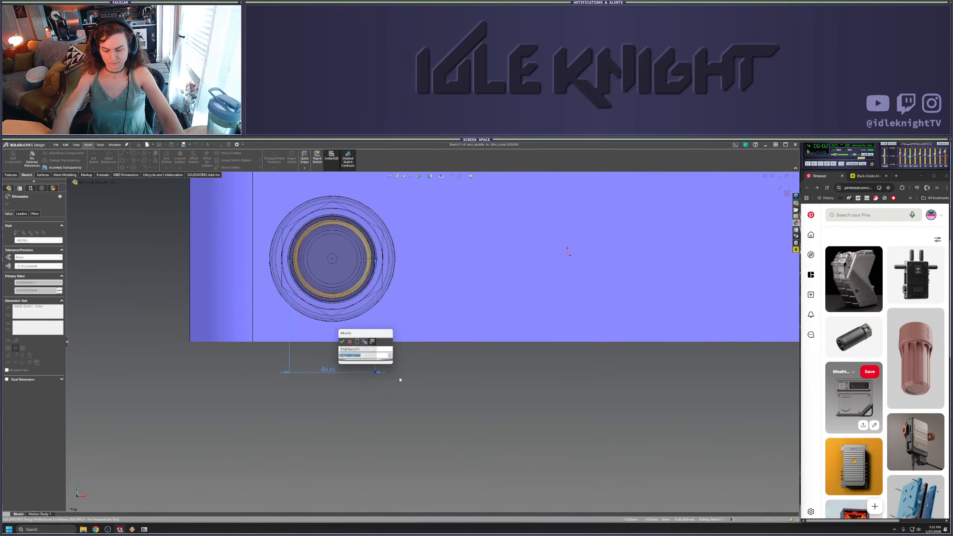
key(Return)
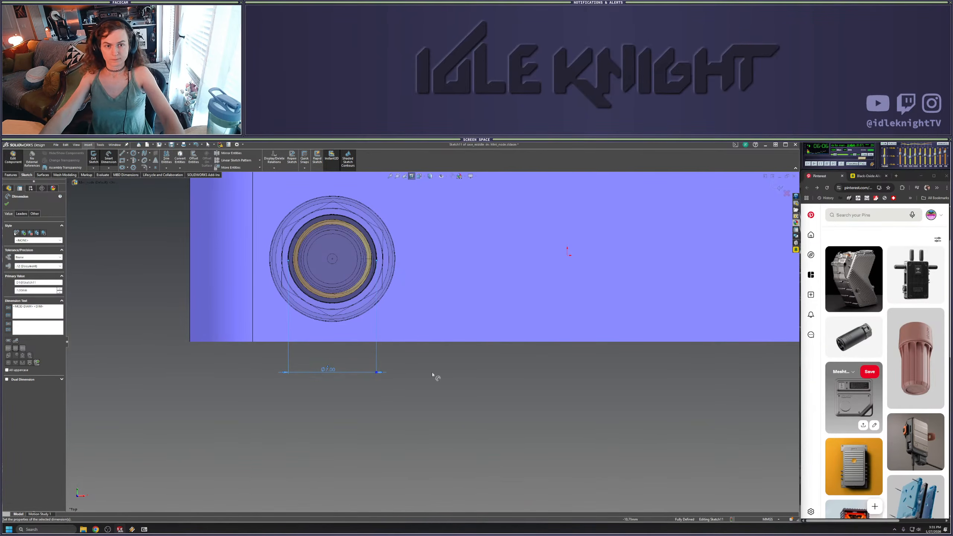
Leave the sketch and in-context part editing, and show the case_middle part in its own maximized window in front view
scroll(424, 361, up, 3)
middle_drag(415, 351, 602, 248)
click(779, 187)
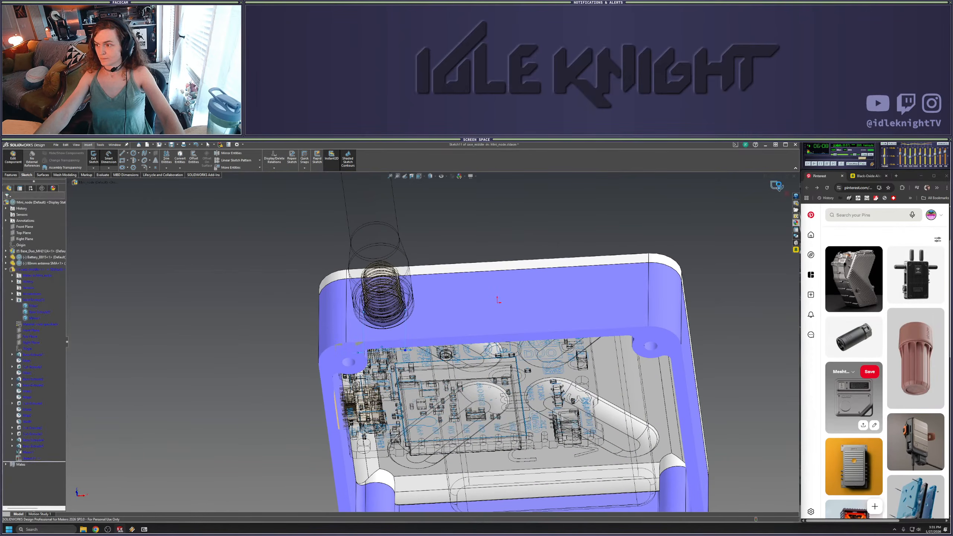
click(781, 189)
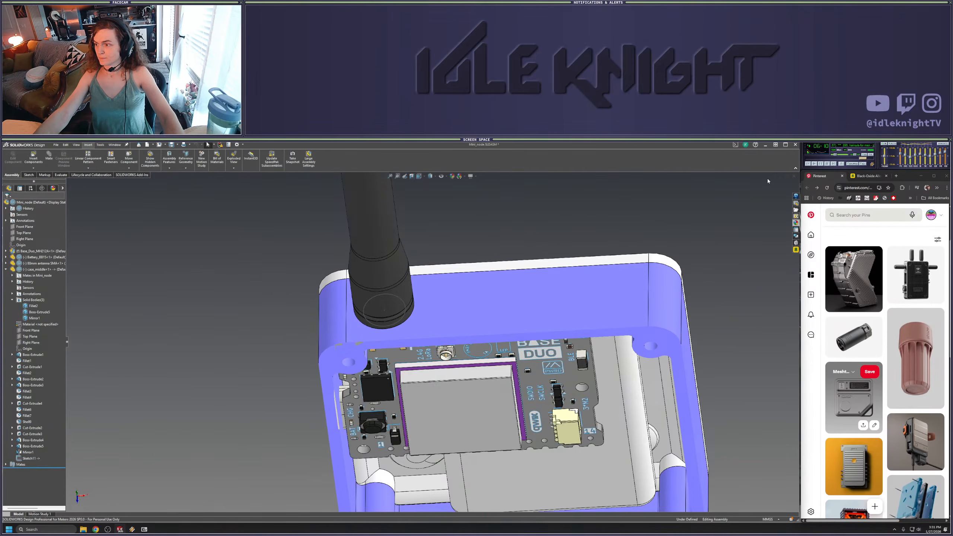
click(766, 177)
click(671, 257)
mouse_move(672, 258)
middle_down()
mouse_move(659, 282)
mouse_move(697, 259)
mouse_move(762, 191)
middle_up()
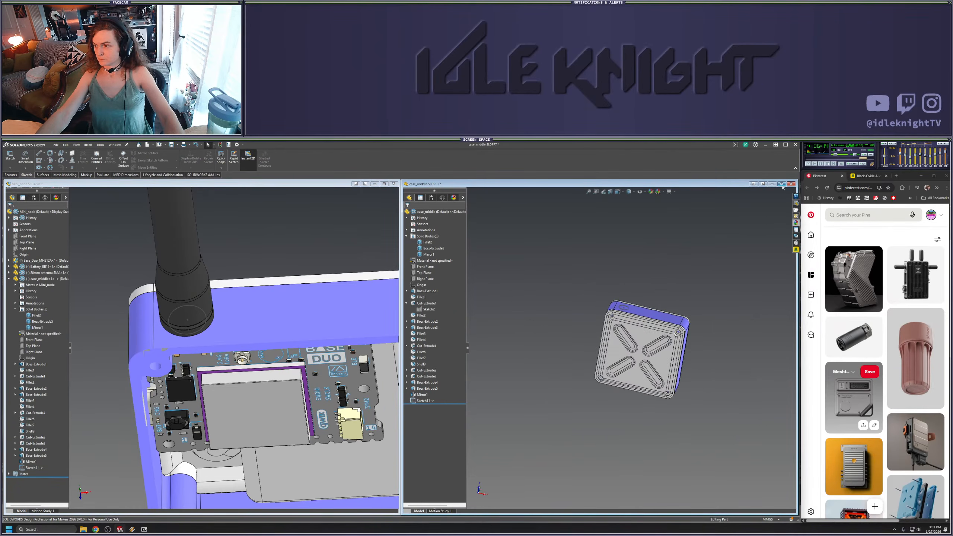
click(782, 184)
key(space)
click(558, 443)
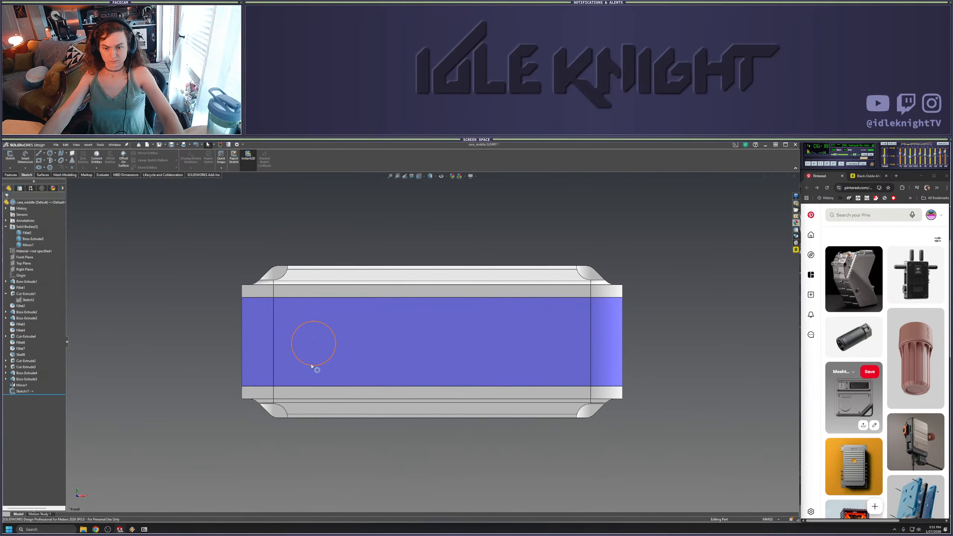
Cut the 7 mm antenna hole circle through the case wall with a blind Extruded Cut 10 mm deep
right_click(21, 391)
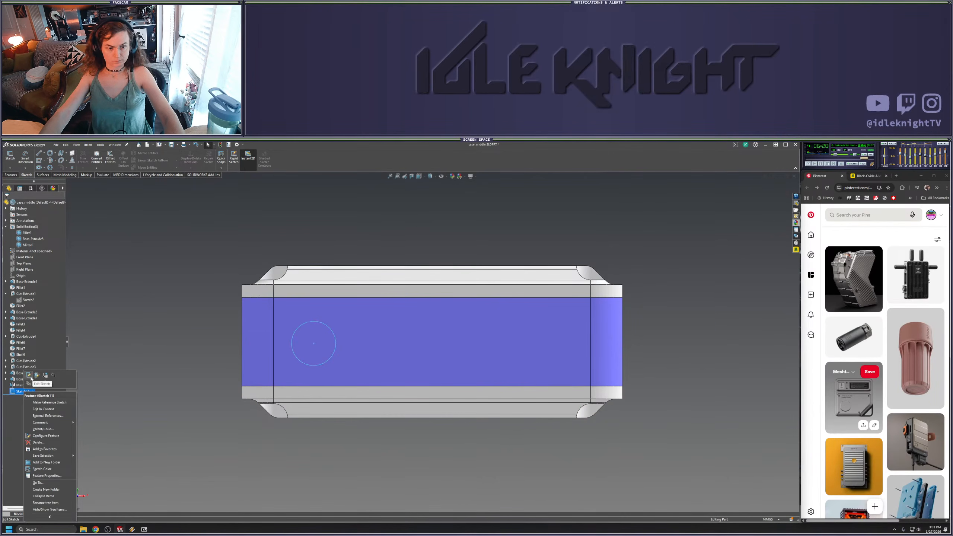
click(30, 376)
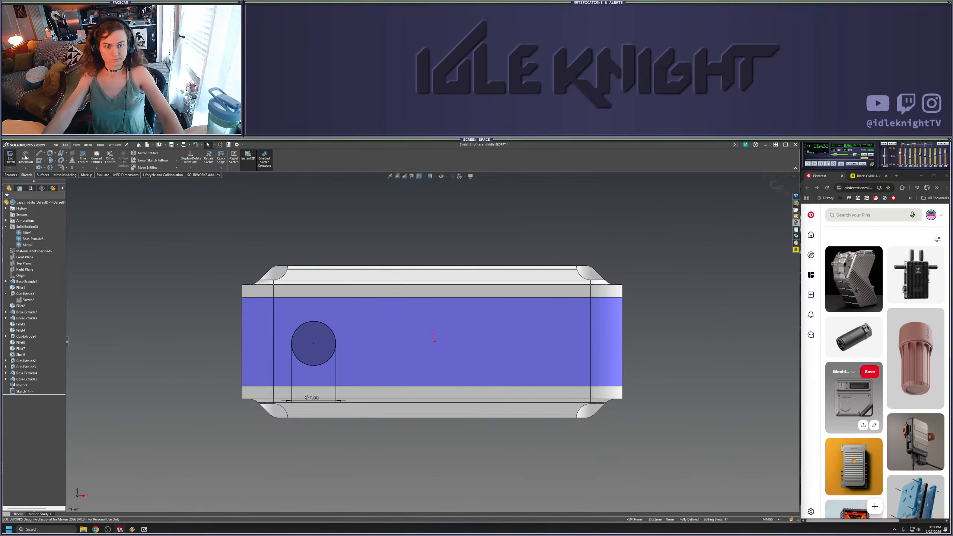
click(10, 175)
click(85, 156)
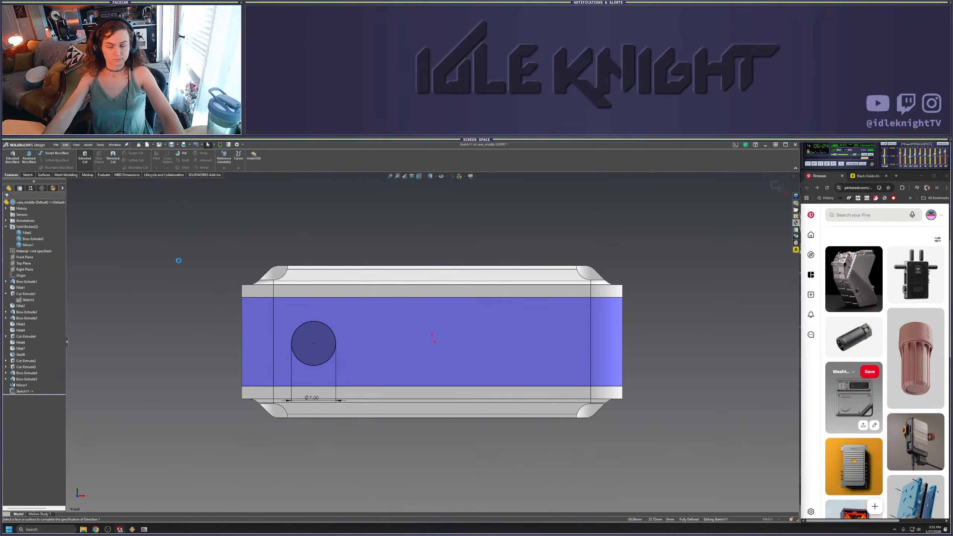
click(27, 238)
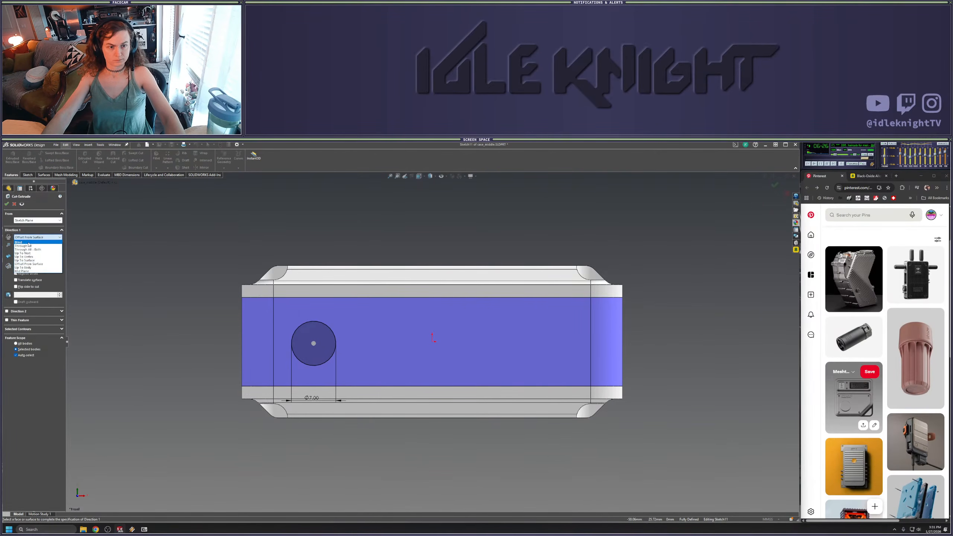
click(27, 241)
middle_drag(344, 421, 352, 281)
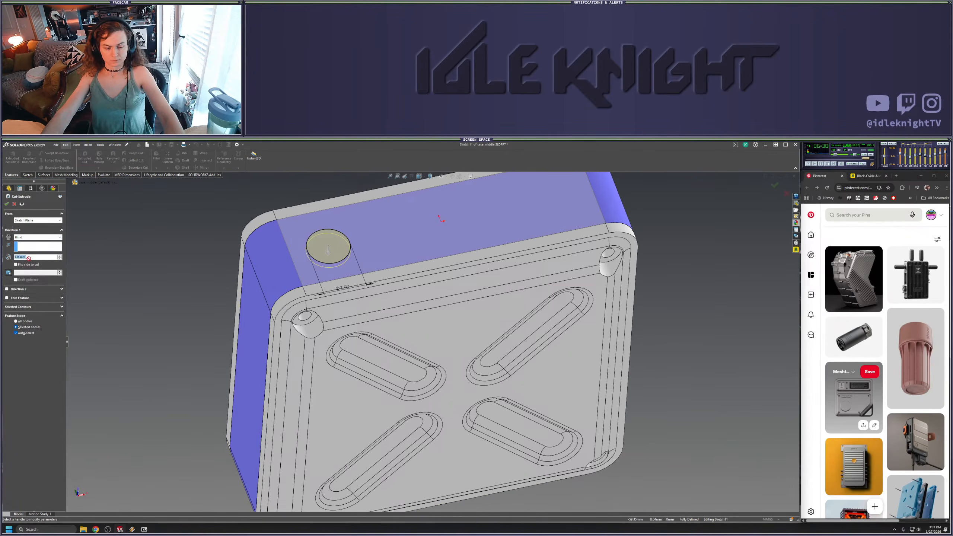
text(10)
key(Return)
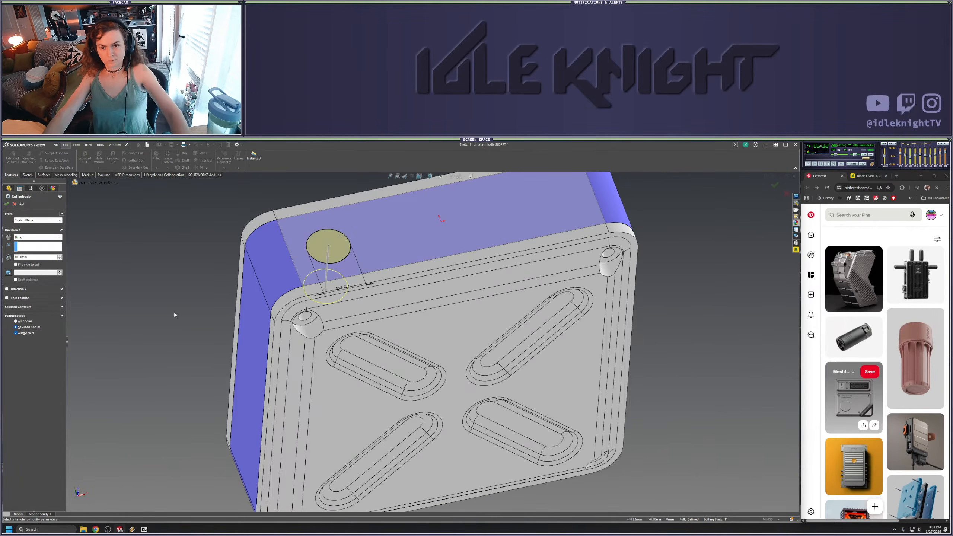
scroll(220, 310, up, 2)
key(Return)
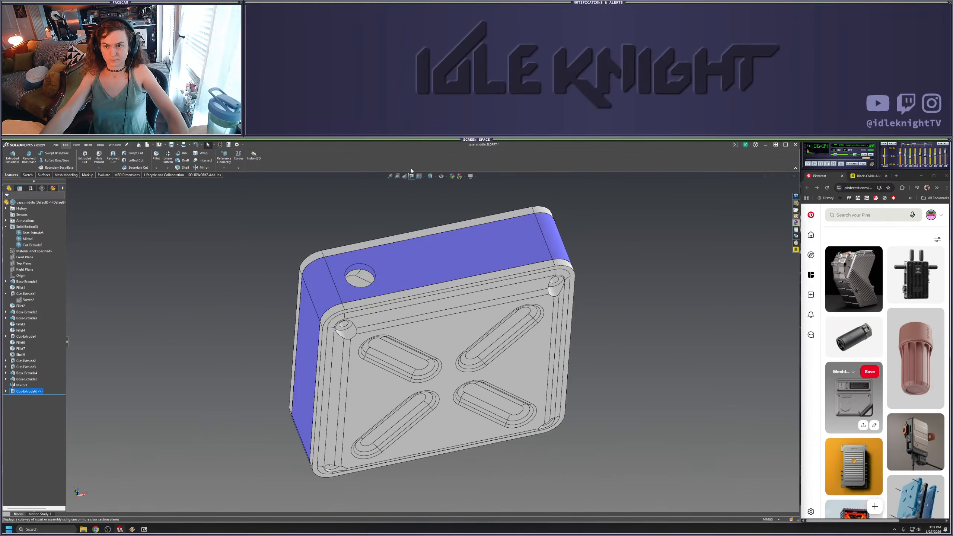
Hide the middle case body to look at the covers, and show it again
middle_drag(428, 240, 438, 194)
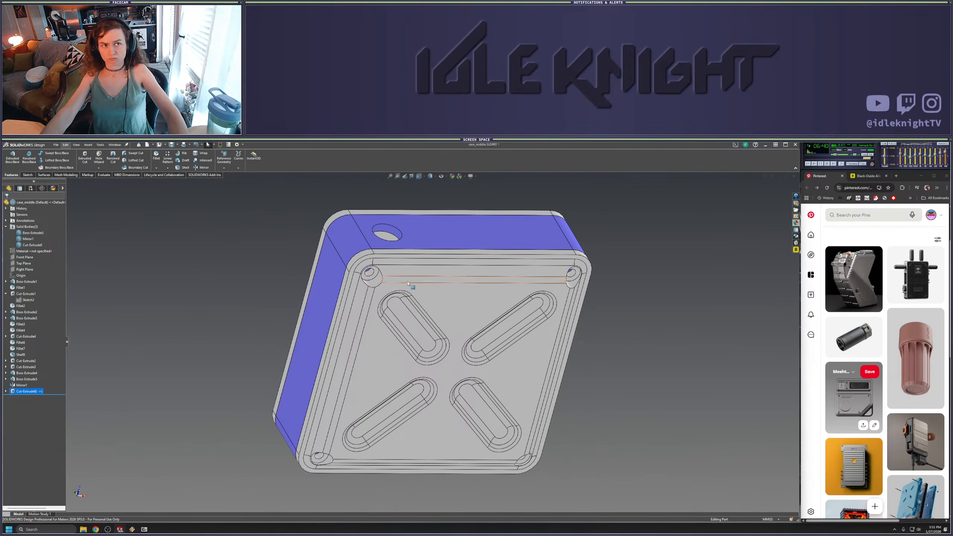
middle_drag(412, 324, 403, 216)
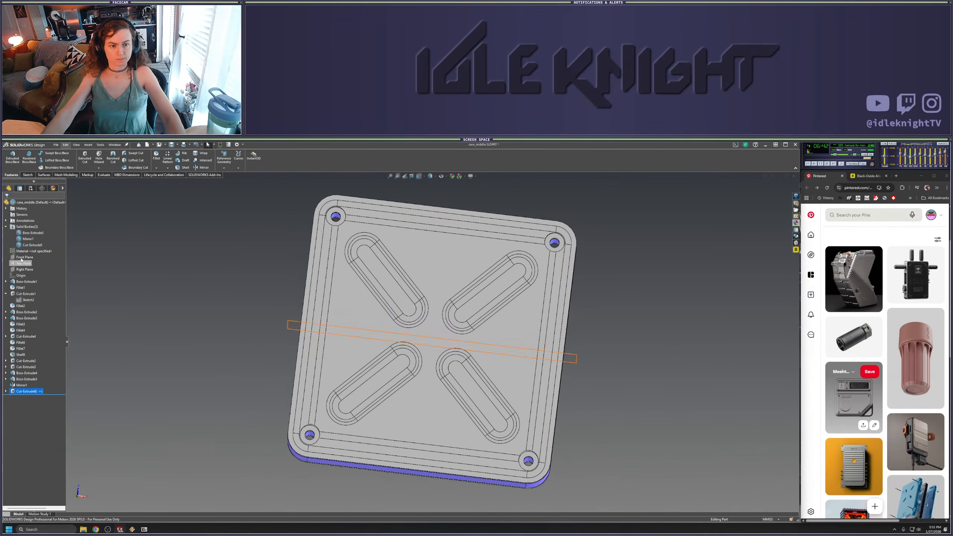
right_click(30, 244)
click(35, 237)
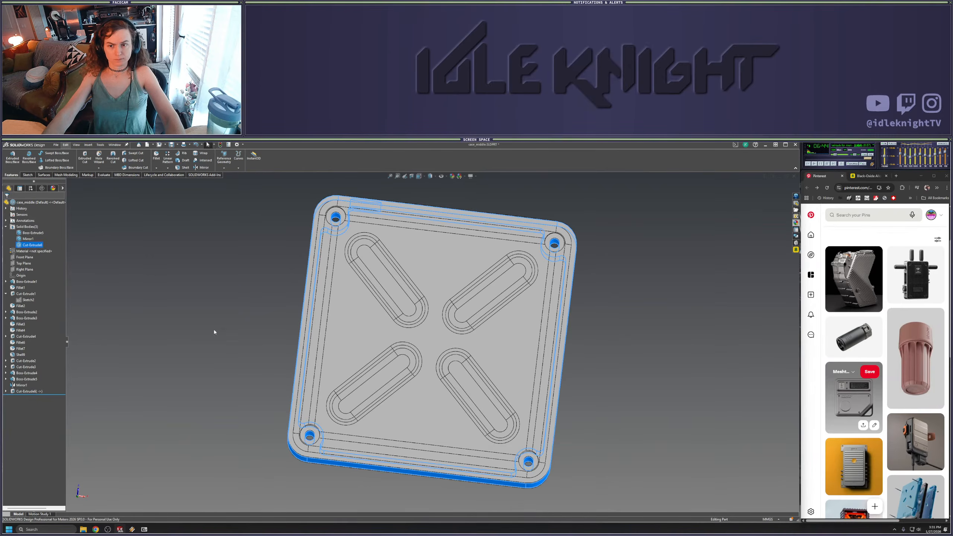
middle_drag(214, 329, 195, 270)
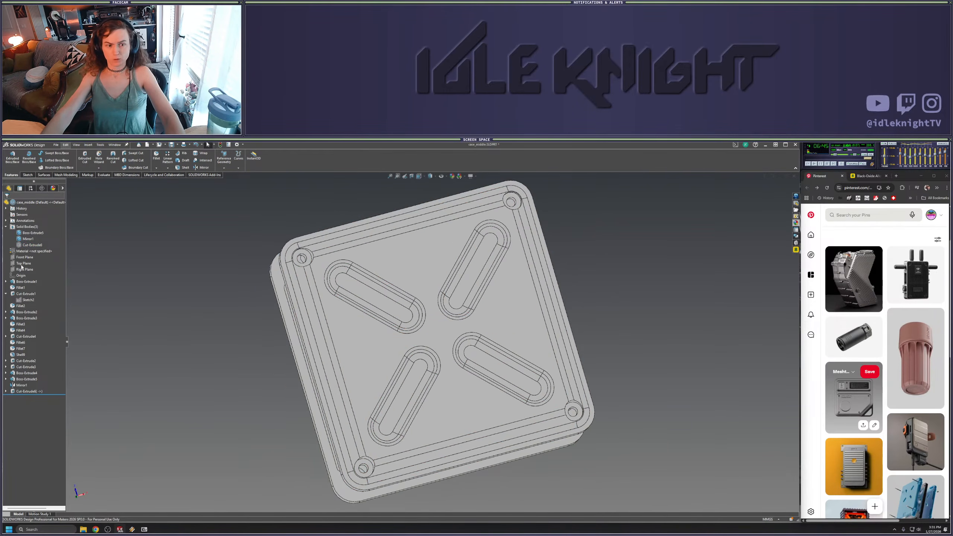
click(32, 245)
ctrl+click(33, 232)
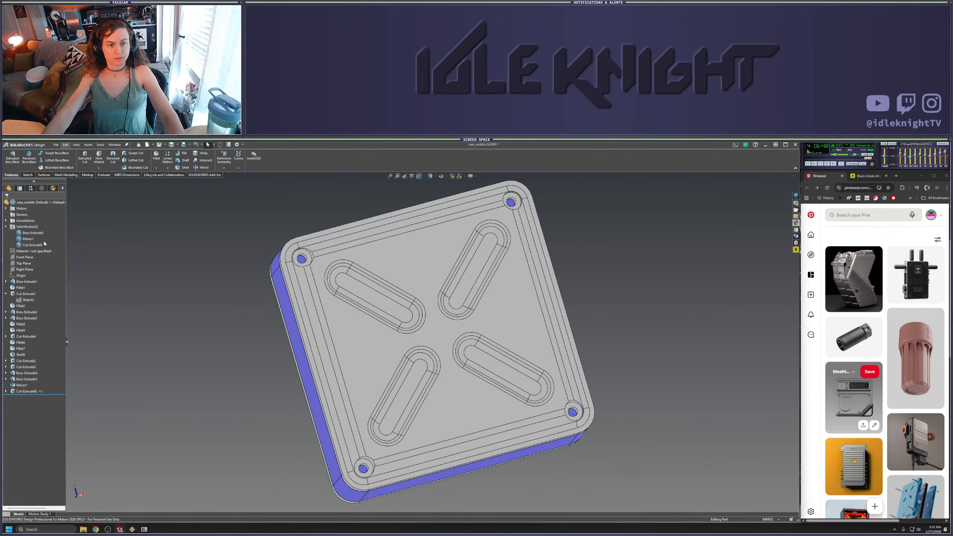
Hide the front cover body of case_middle and inspect the antenna hole and screw bosses from inside the case
right_click(34, 233)
click(40, 228)
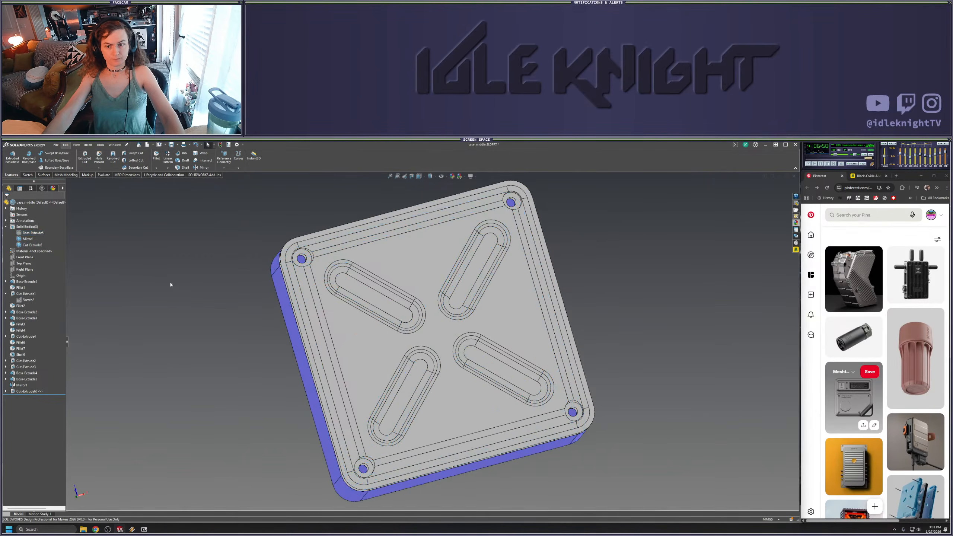
middle_drag(170, 282, 539, 174)
scroll(548, 254, up, 5)
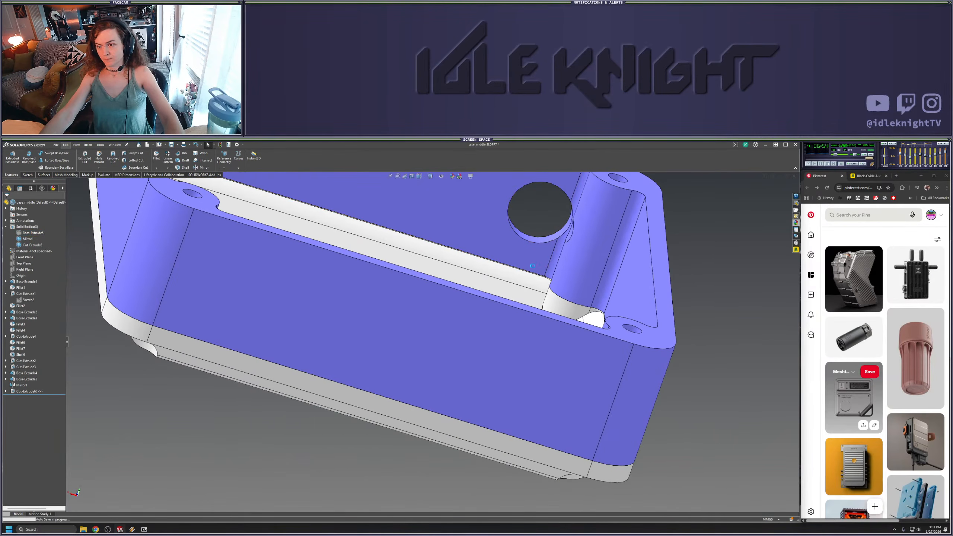
scroll(553, 220, up, 3)
middle_drag(553, 219, 621, 300)
scroll(541, 293, up, 2)
middle_drag(525, 272, 587, 338)
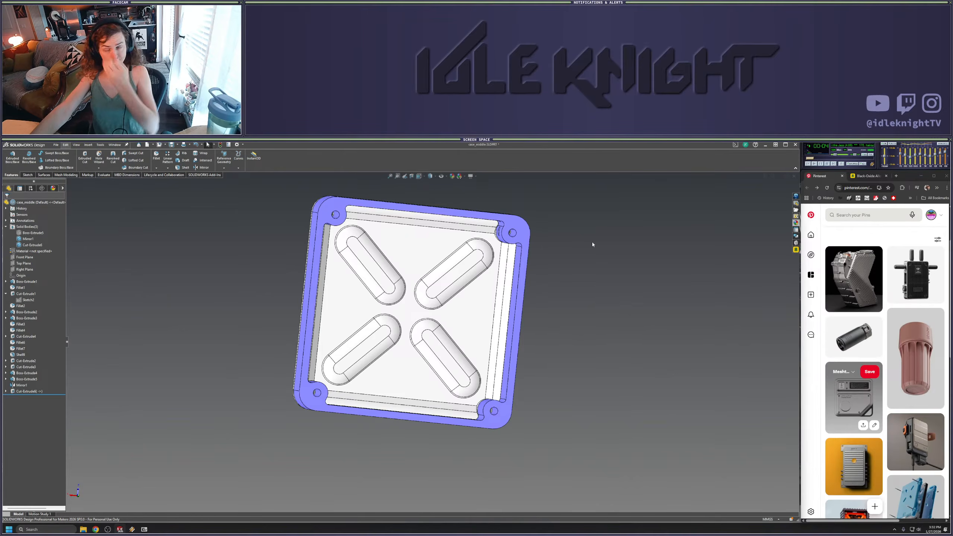
Show the Mini_node assembly beside case_middle and inspect how the antenna connector passes through the case wall
click(771, 176)
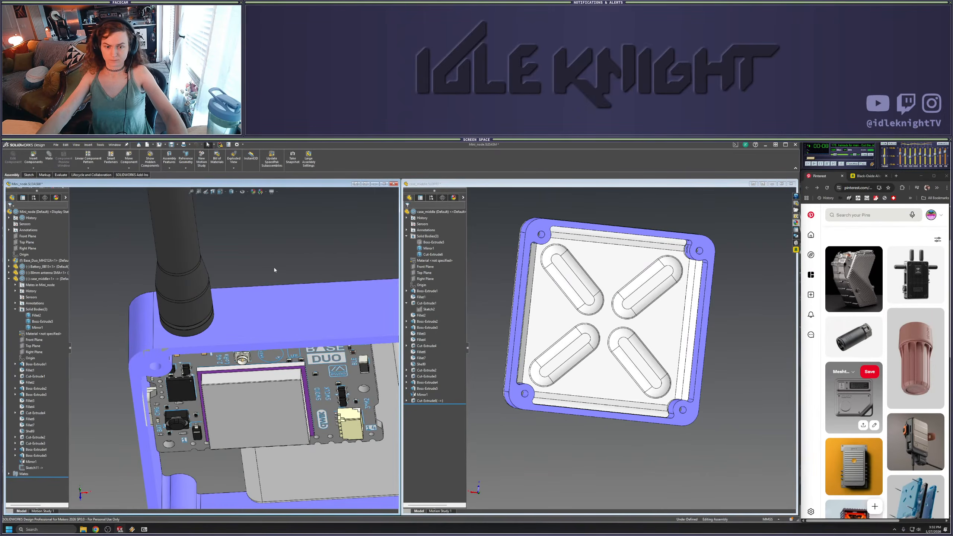
middle_drag(269, 273, 223, 347)
scroll(224, 346, down, 5)
scroll(322, 285, up, 3)
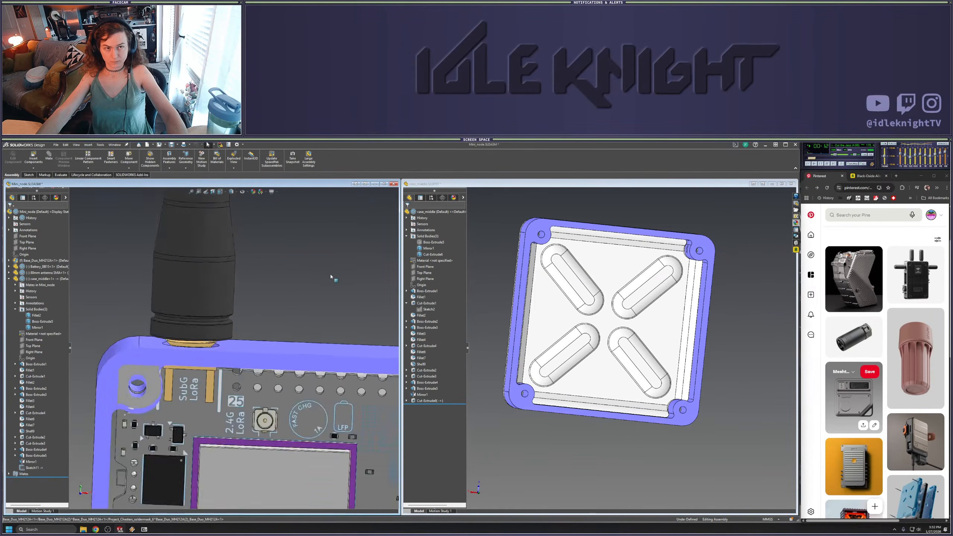
scroll(315, 294, up, 2)
middle_drag(307, 315, 321, 294)
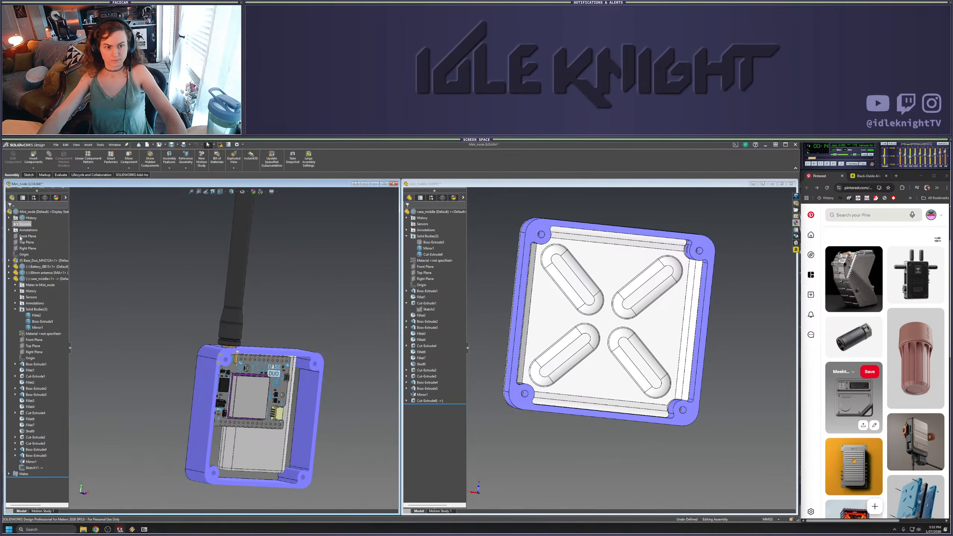
Turn off the assembly's section view, view the whole closed case in a maximized window, and return to side-by-side windows
click(211, 192)
click(384, 184)
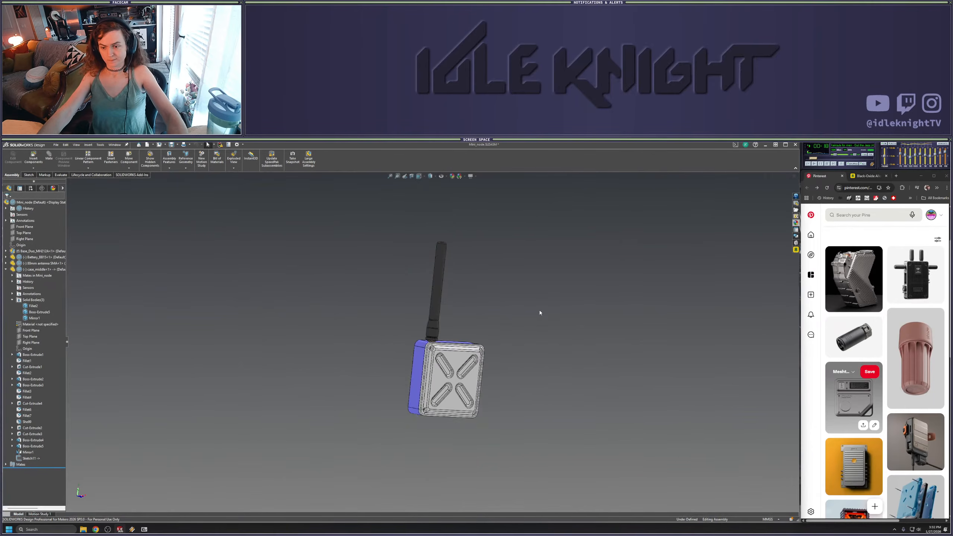
middle_drag(539, 312, 625, 329)
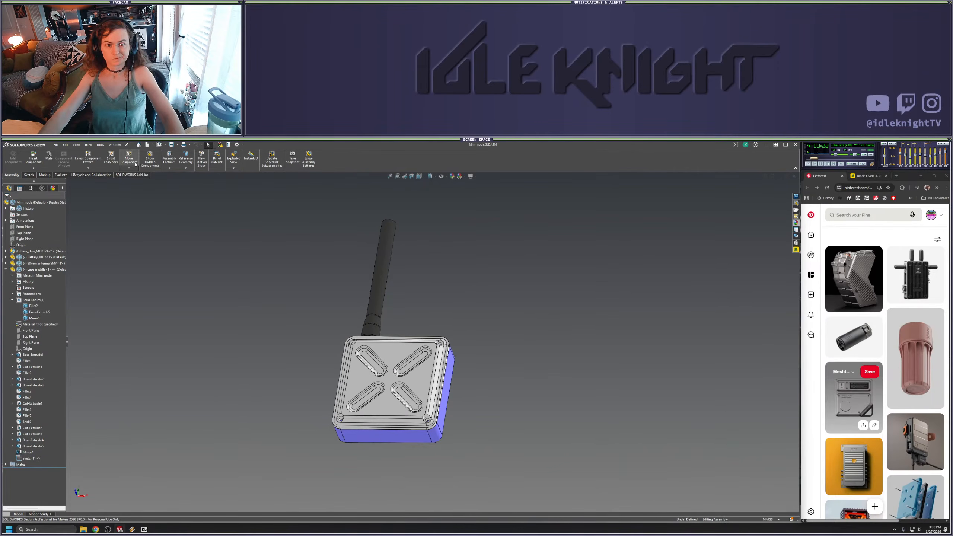
click(765, 175)
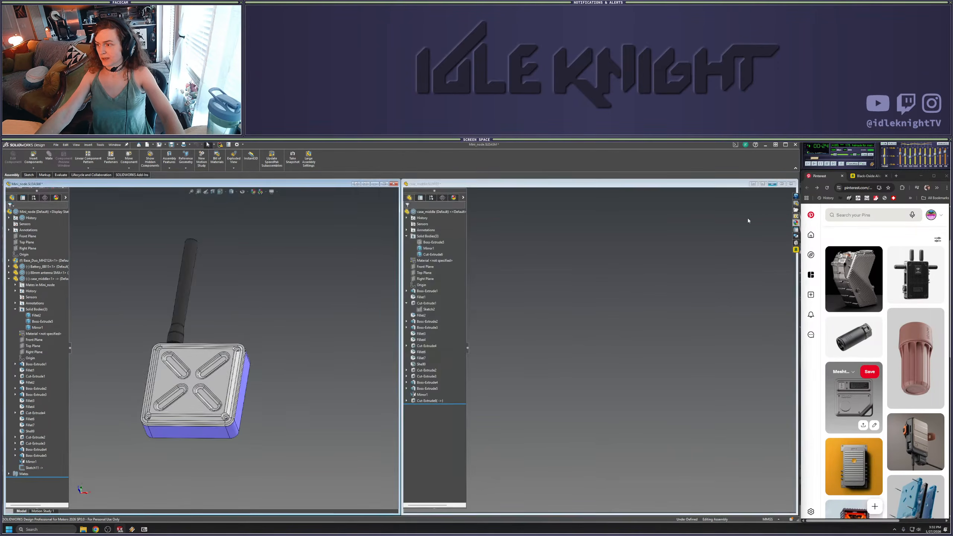
Show the hidden front cover body again in the case_middle part
mouse_move(783, 185)
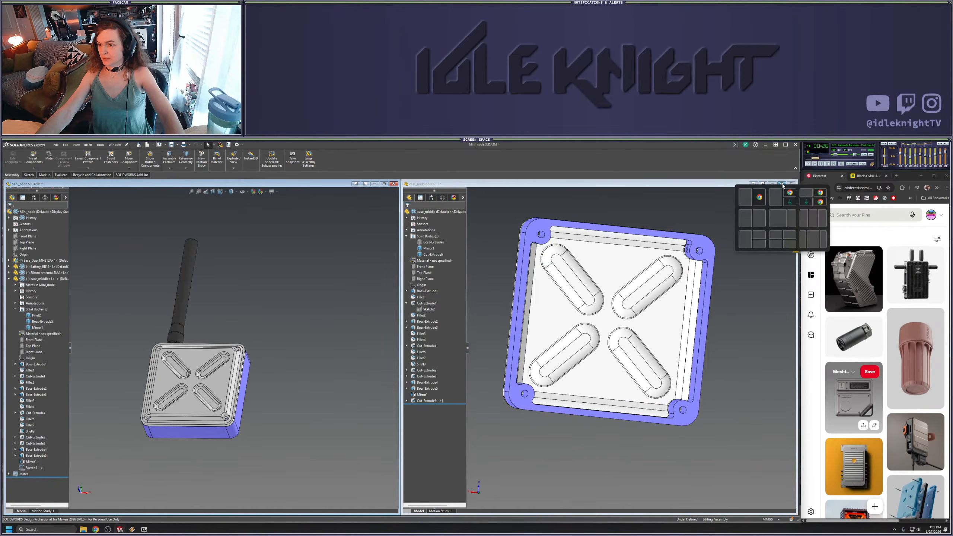
right_click(428, 242)
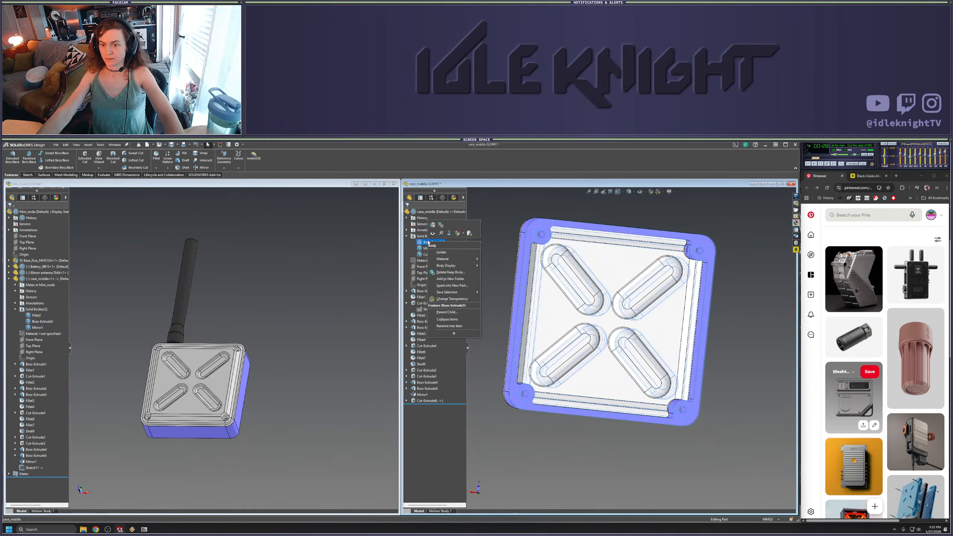
click(432, 233)
click(499, 225)
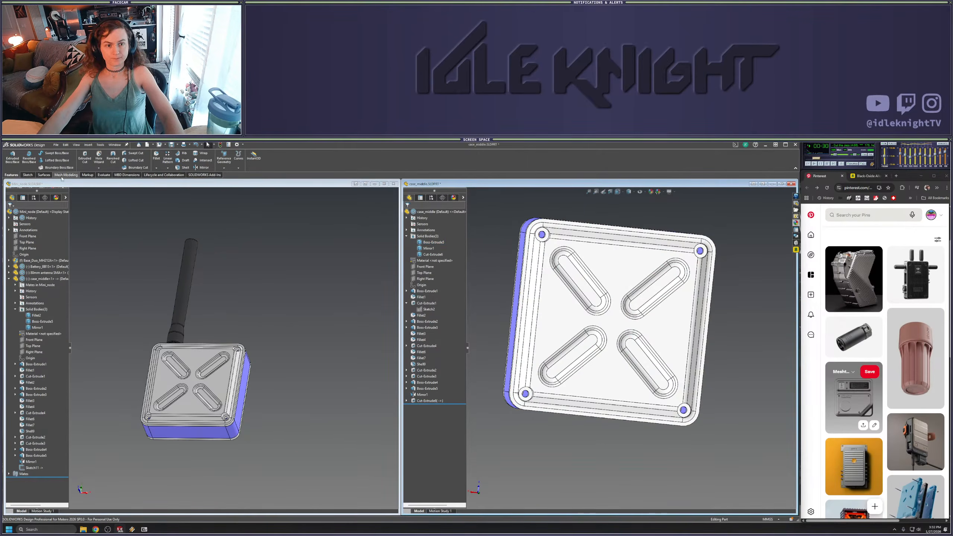
Measure the distance between the screw recess faces at one corner of the two opposite covers
click(100, 175)
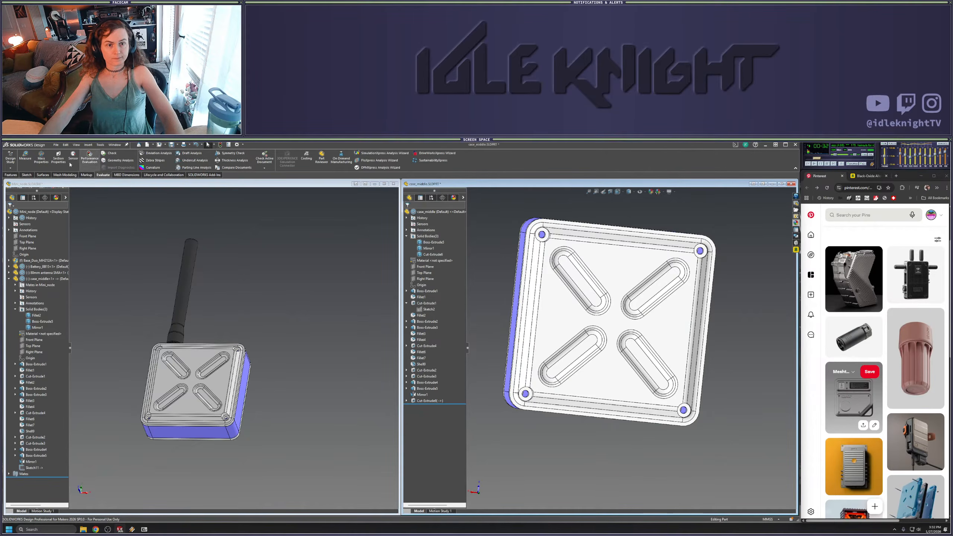
click(26, 156)
scroll(547, 246, down, 5)
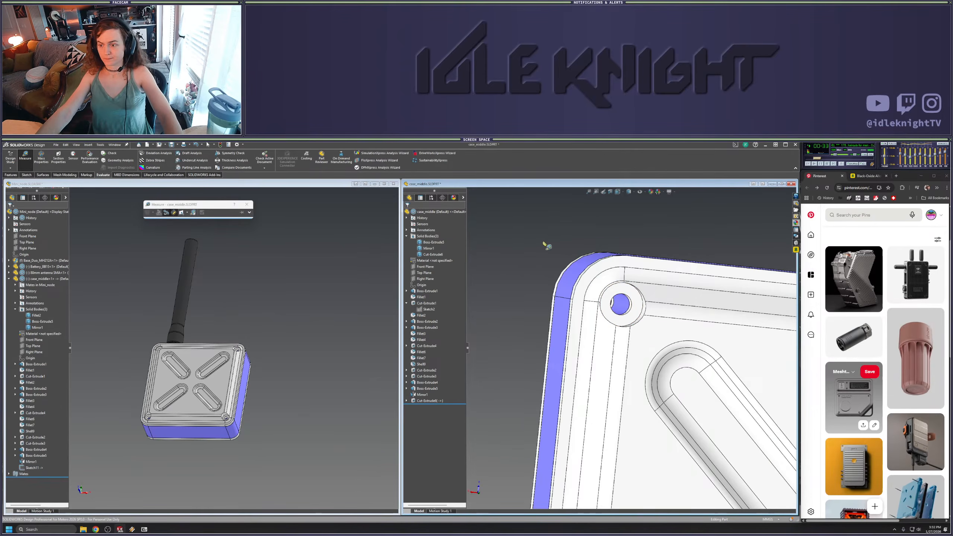
click(633, 318)
scroll(536, 296, up, 5)
middle_drag(536, 295, 630, 313)
scroll(528, 288, down, 3)
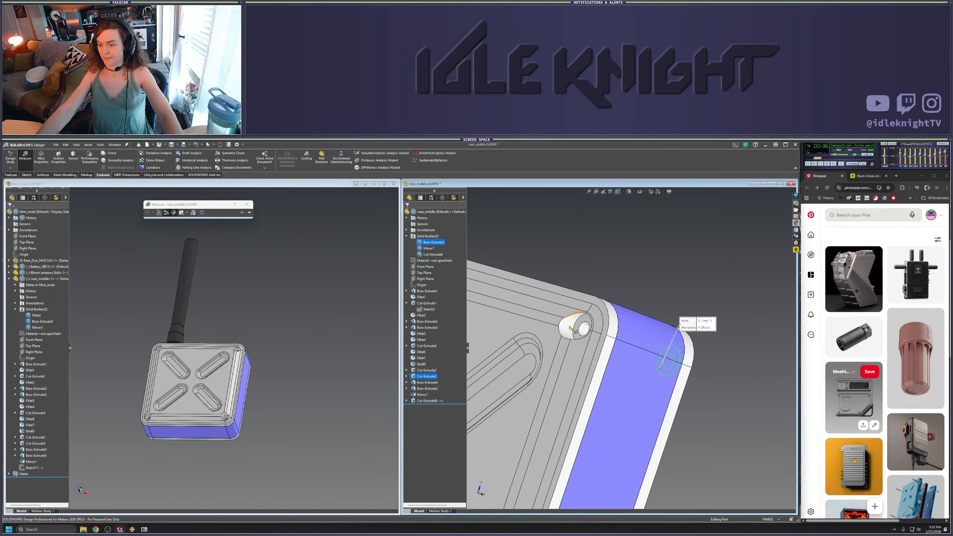
click(582, 326)
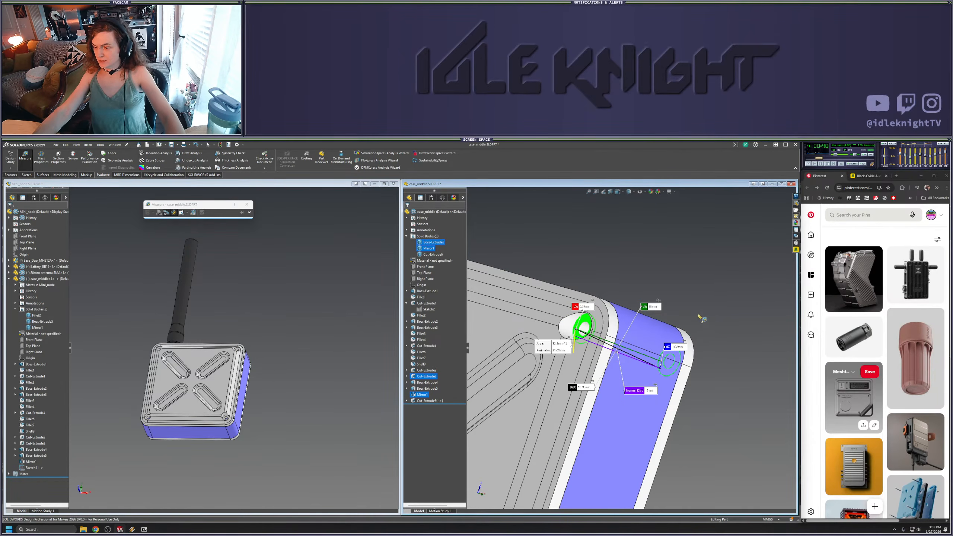
key(Escape)
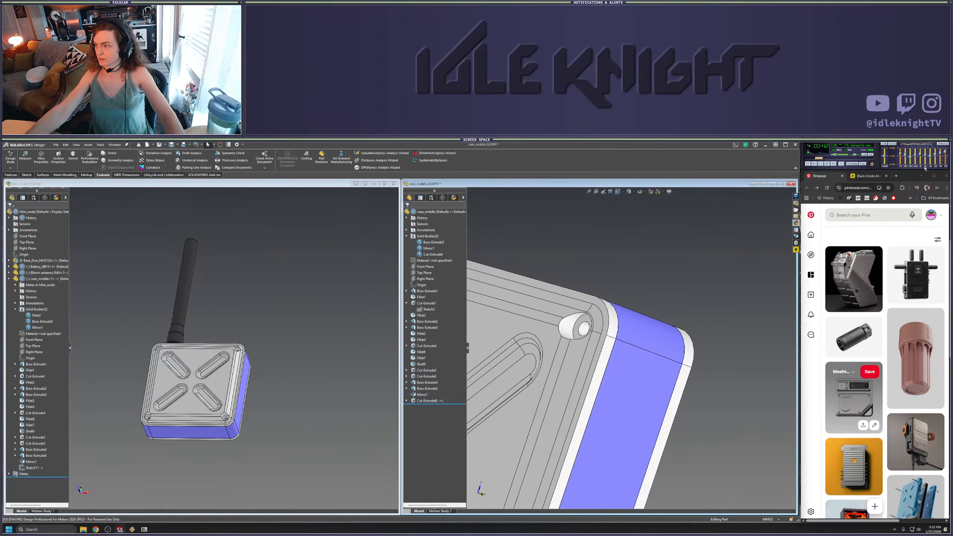
In the browser, open the McMaster-Carr home page in a new tab and browse Fastening & Joining to the nuts
click(866, 176)
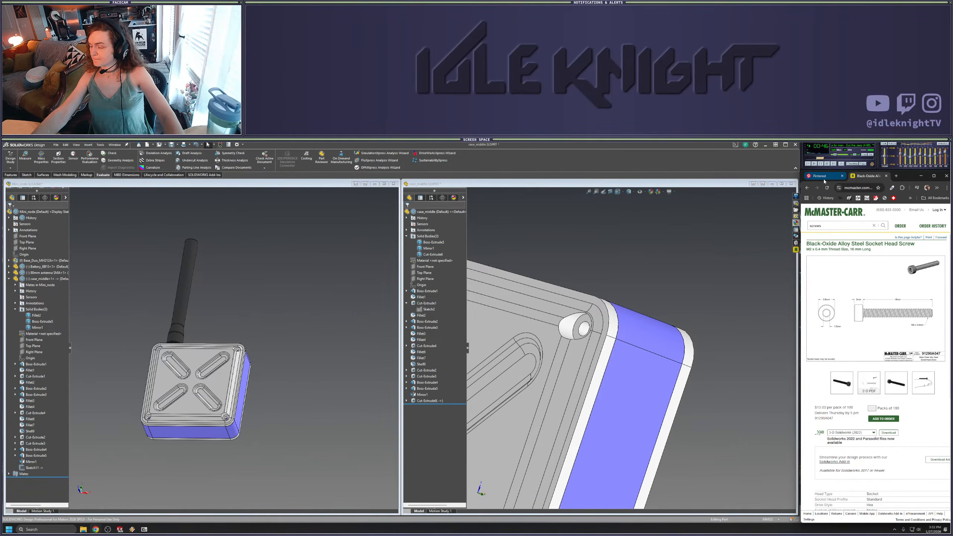
mouse_move(823, 179)
right_click(828, 211)
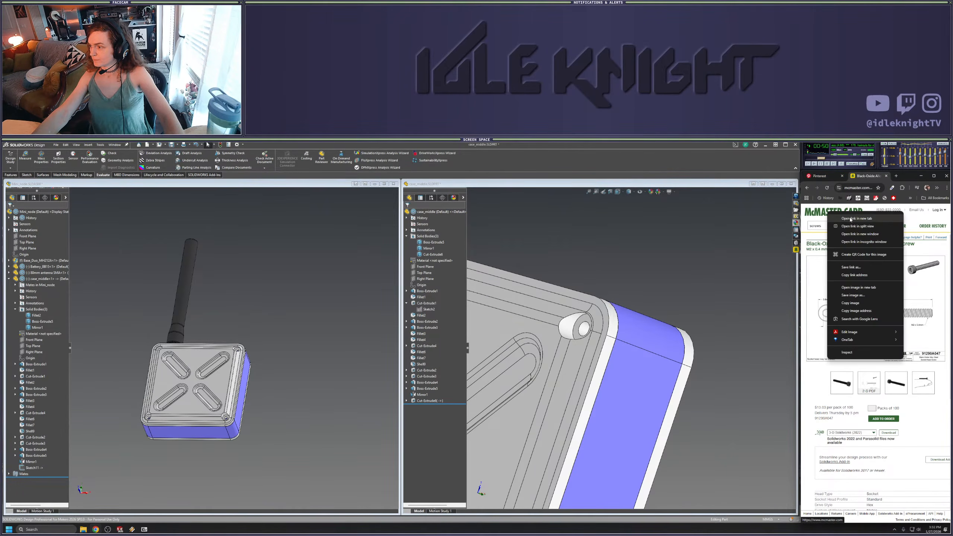
click(851, 219)
click(871, 177)
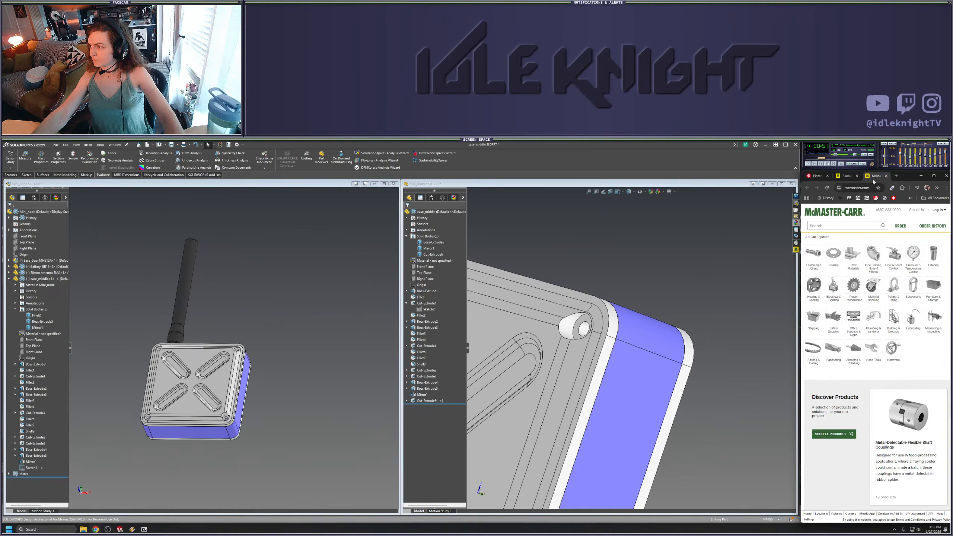
click(814, 253)
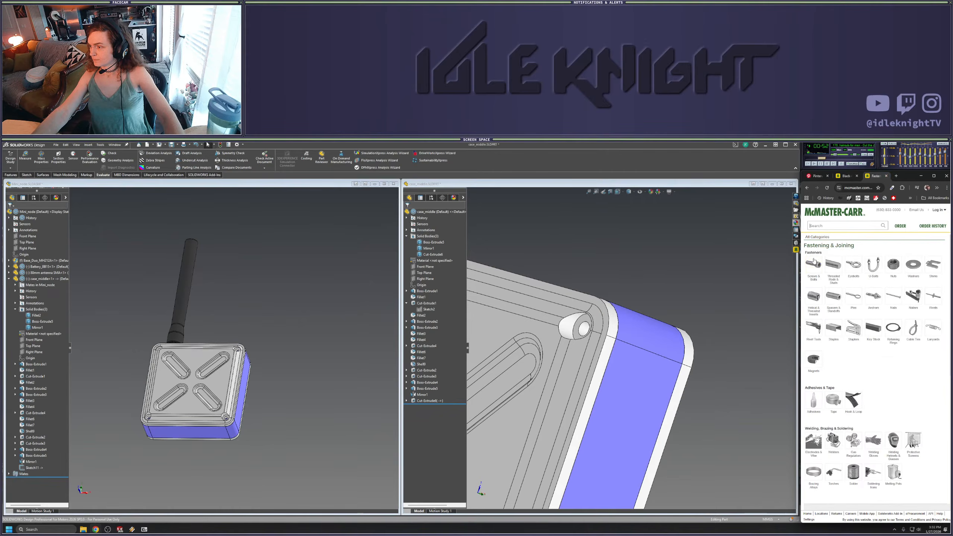
click(893, 265)
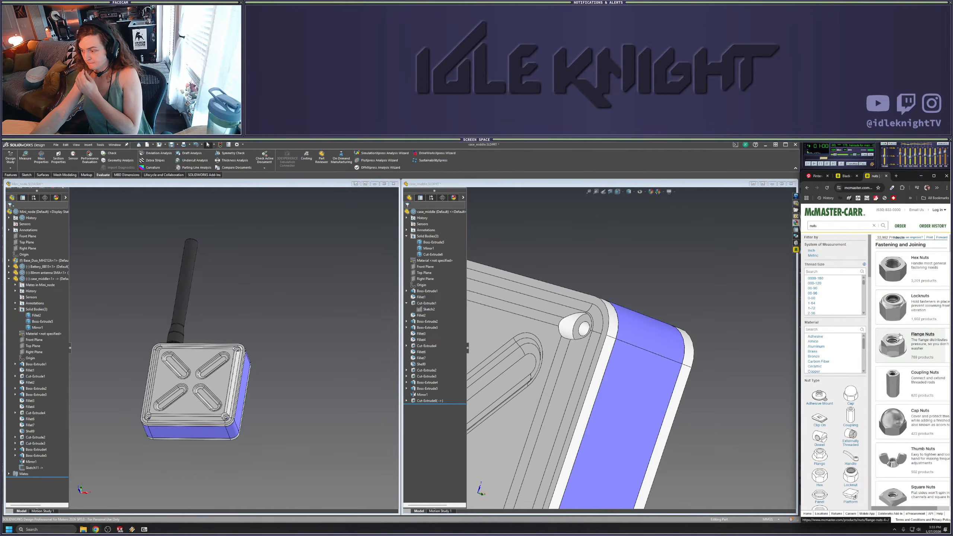
Browse the nut types, narrow them to metric M2 nylon-insert locknuts, and expand the black-oxide 18-8 stainless steel entry
scroll(899, 338, down, 3)
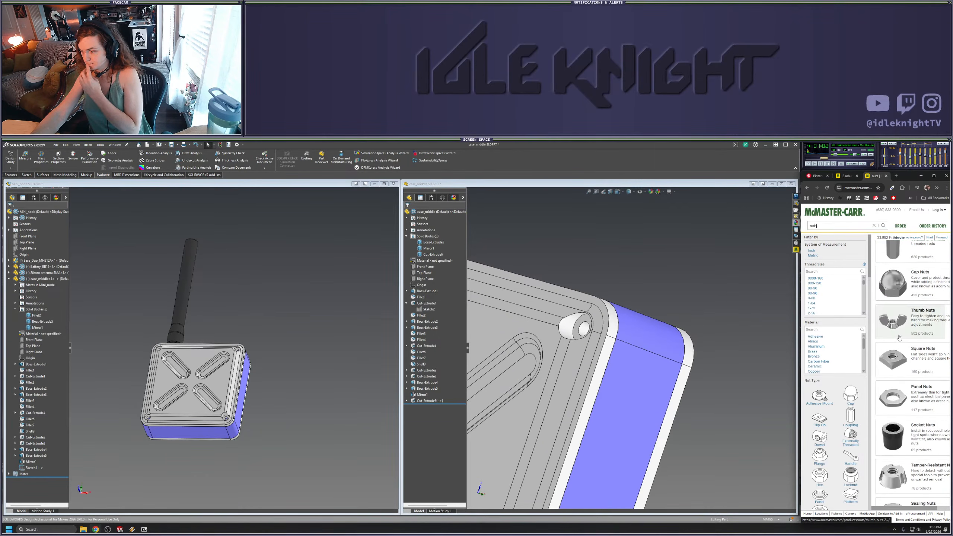
scroll(899, 337, down, 1)
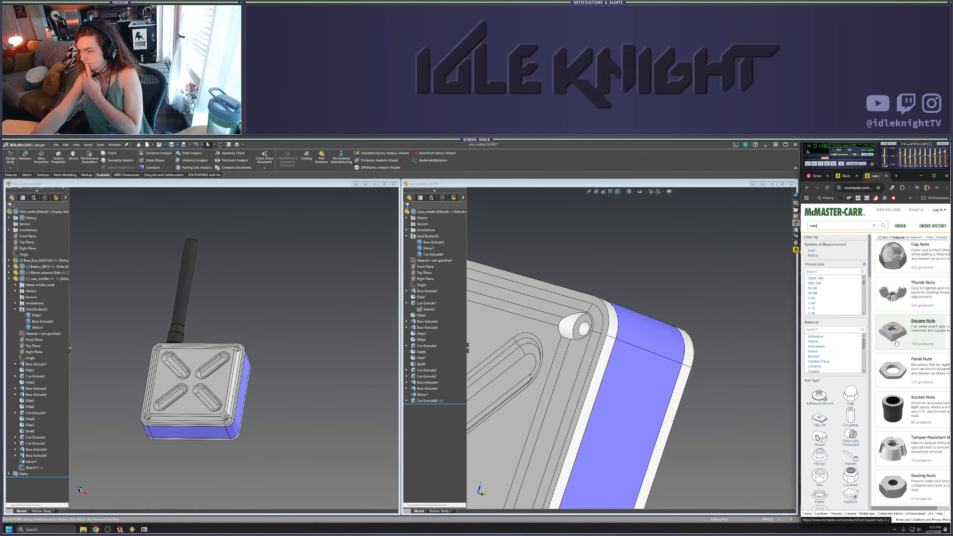
scroll(895, 343, down, 4)
scroll(897, 342, down, 3)
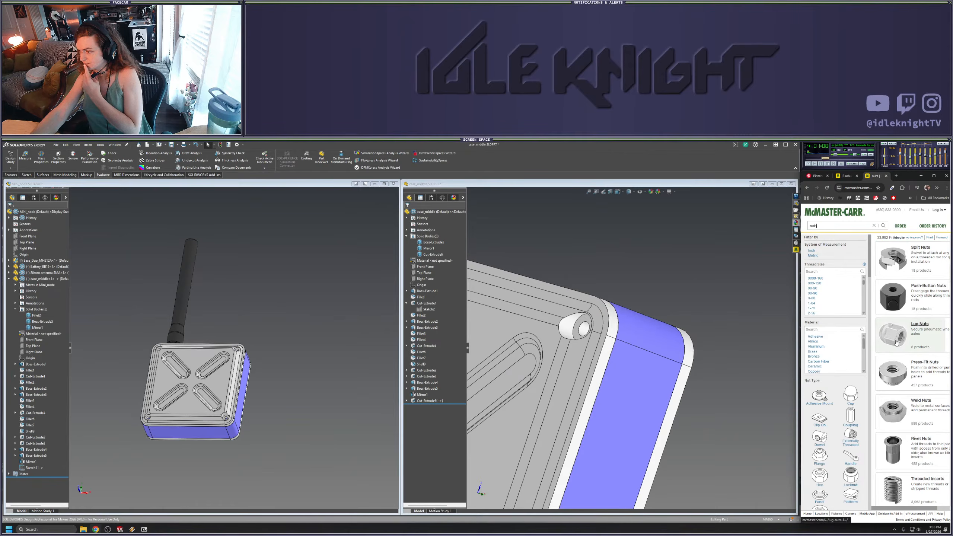
scroll(896, 343, up, 10)
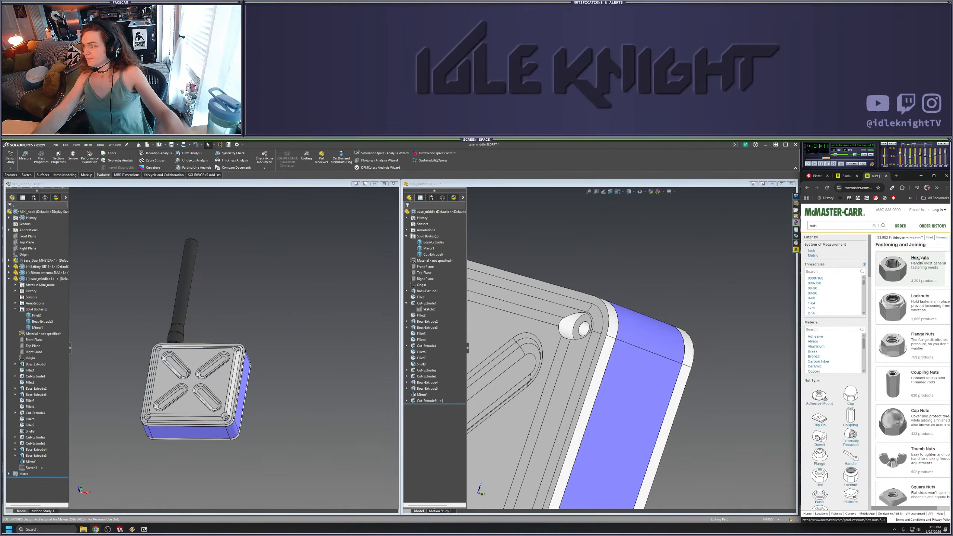
click(923, 299)
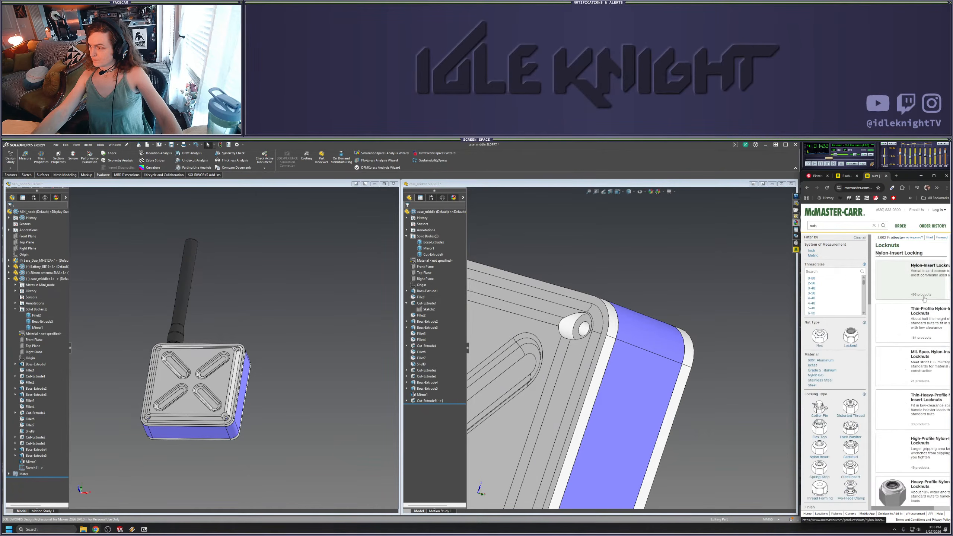
click(812, 255)
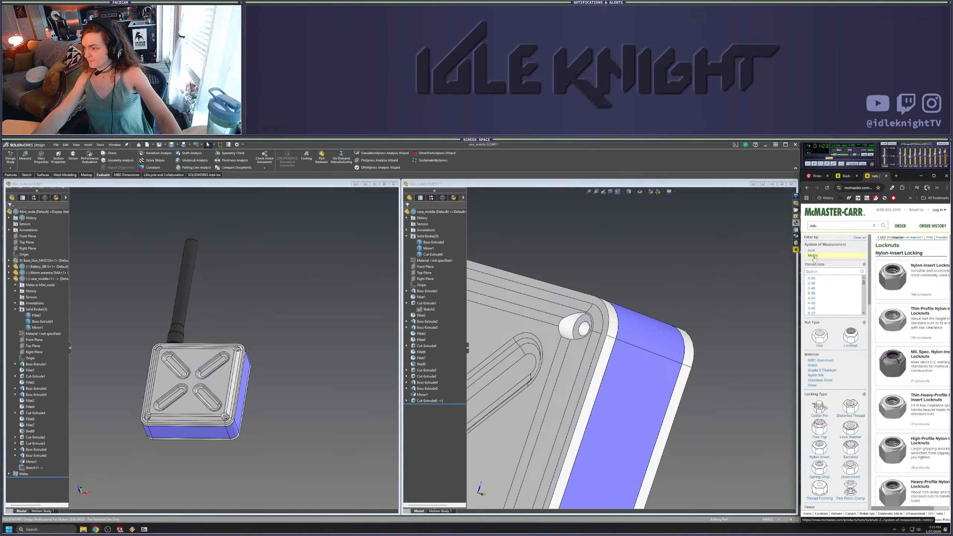
click(810, 271)
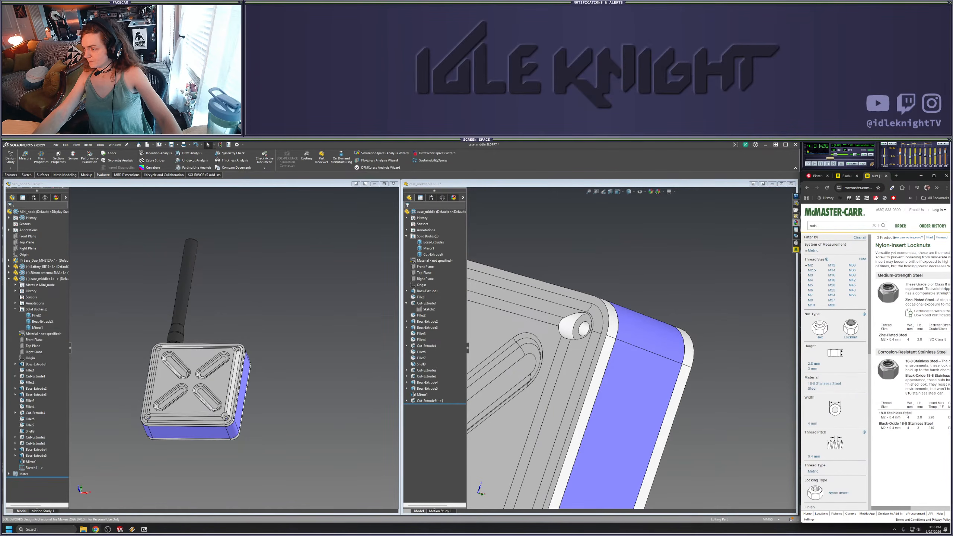
click(895, 428)
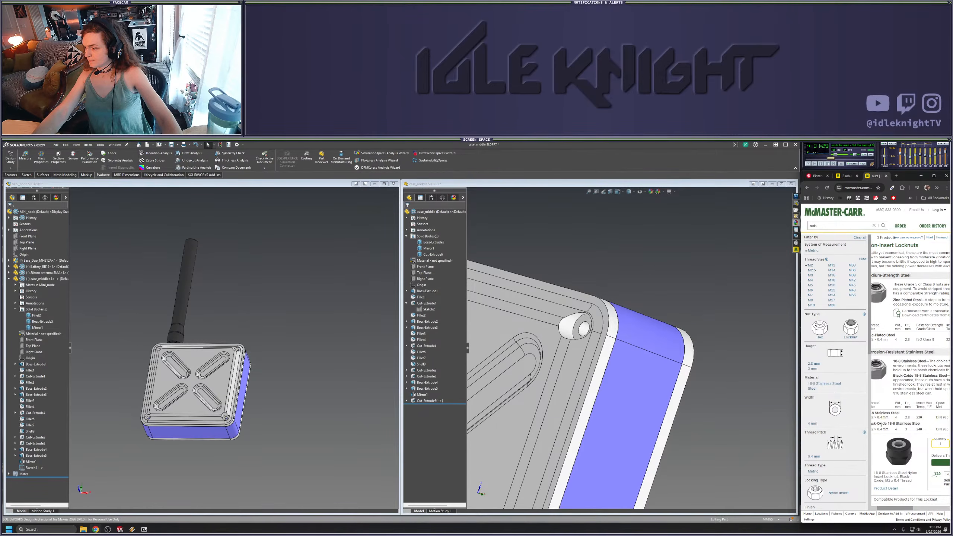
Split the locknut page and the socket head screw page into separate browser windows and arrange them side by side
drag(874, 176, 154, 193)
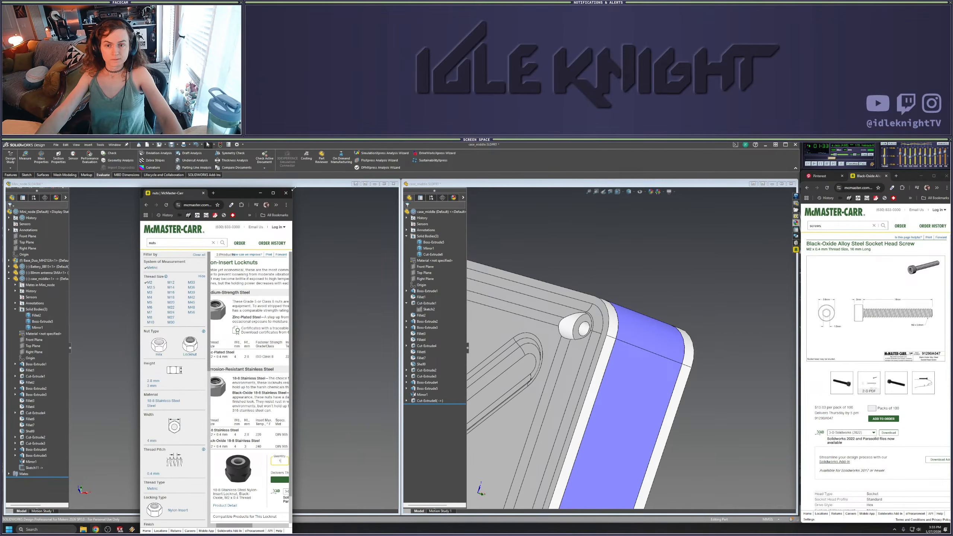
drag(293, 189, 361, 255)
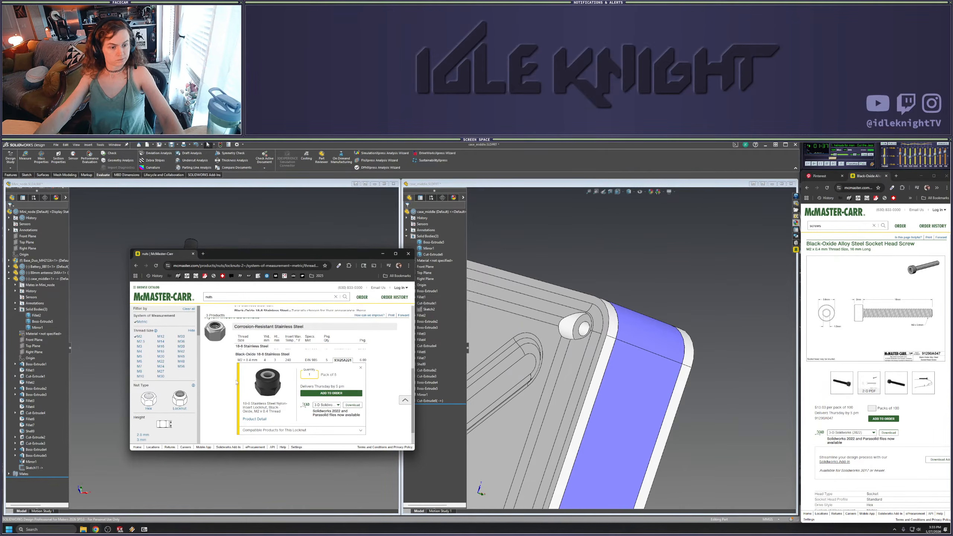
drag(862, 176, 469, 191)
drag(599, 191, 703, 192)
mouse_move(567, 192)
mouse_down()
mouse_move(558, 299)
mouse_move(591, 235)
mouse_up()
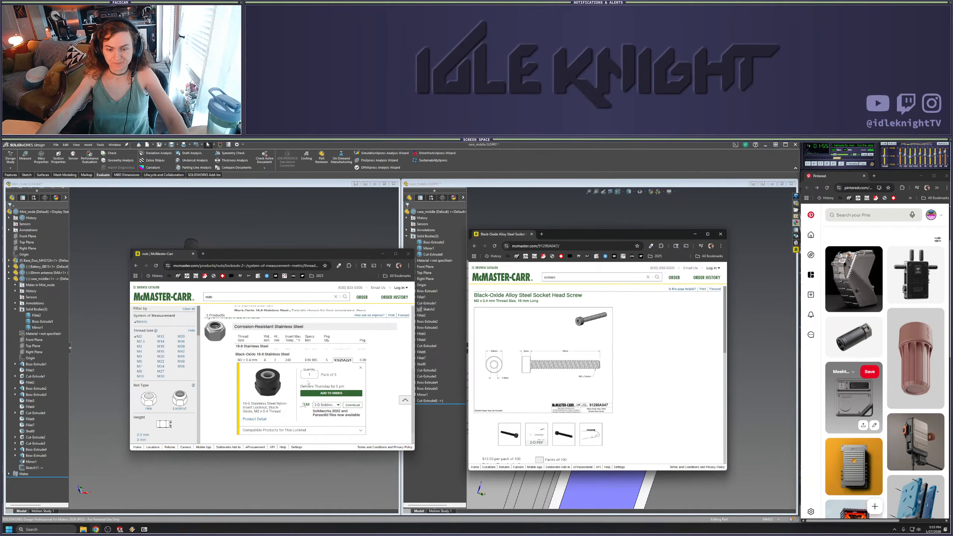
Open the product detail page of the black-oxide M2 nylon-insert locknut to examine its dimension drawing
scroll(244, 353, up, 4)
scroll(261, 382, down, 4)
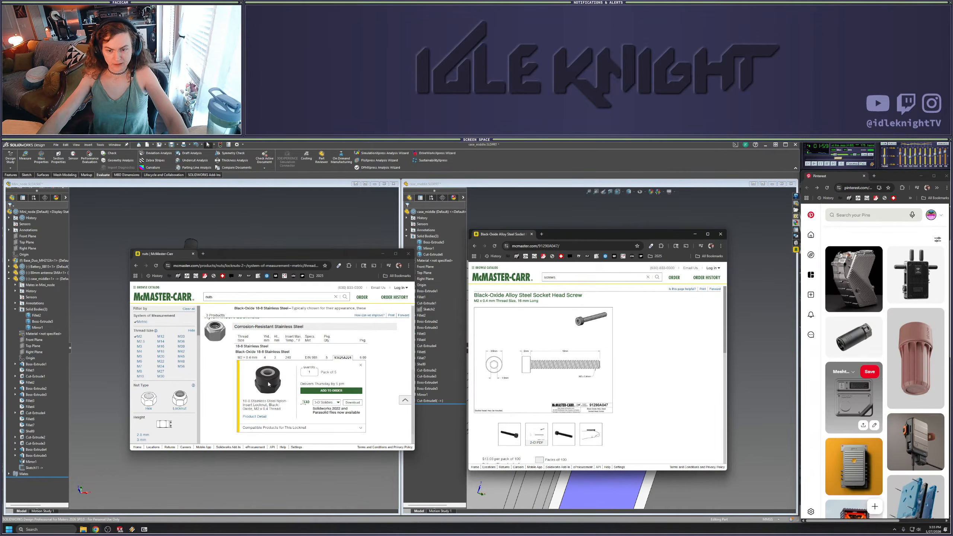
click(255, 415)
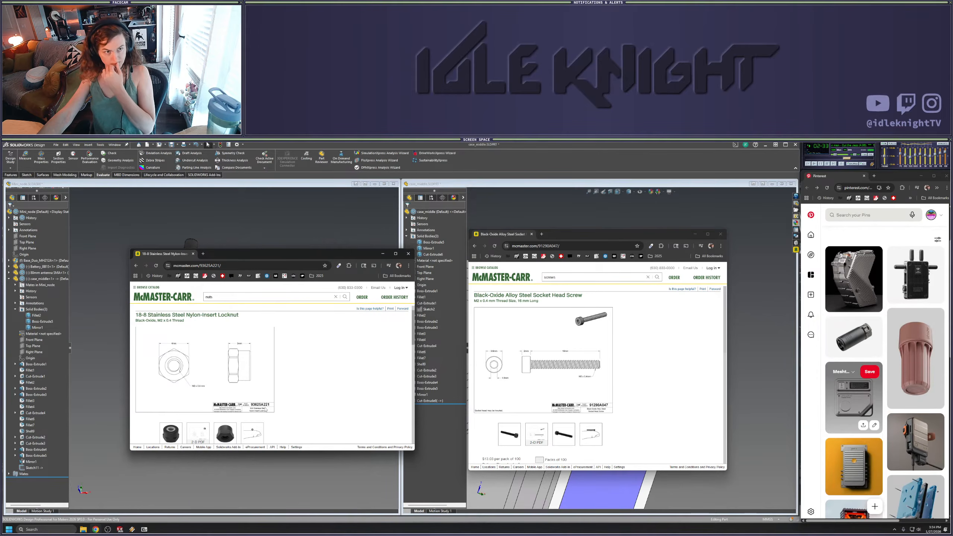
Switch back to SOLIDWORKS and maximize the case_middle part window
click(284, 209)
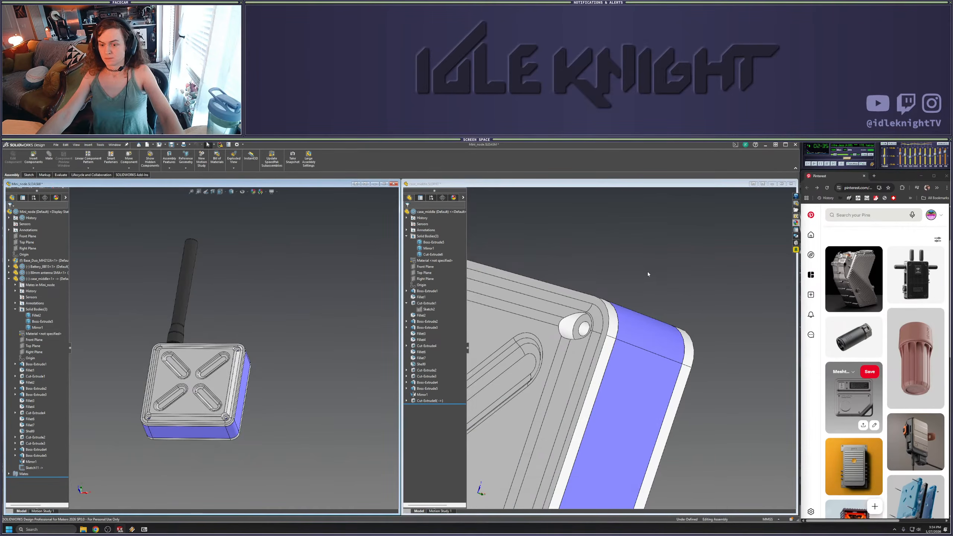
scroll(637, 277, down, 1)
click(613, 262)
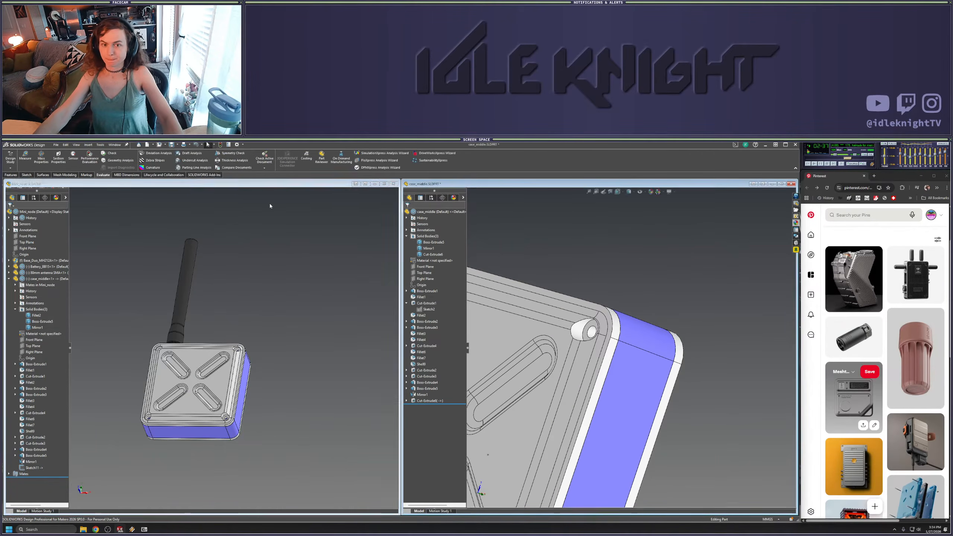
click(781, 183)
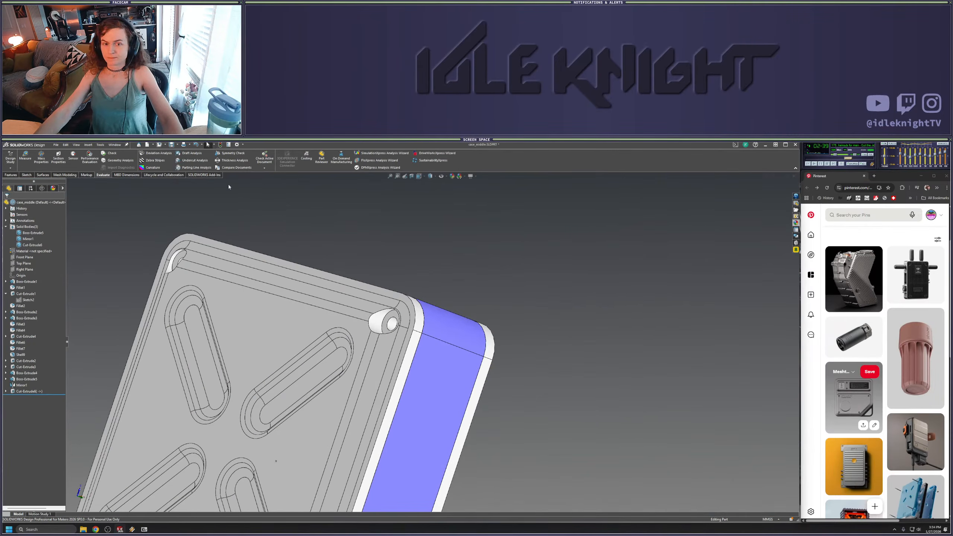
Measure the distance between the circular screw recess edges on the two opposite faces at the same case corner
click(25, 160)
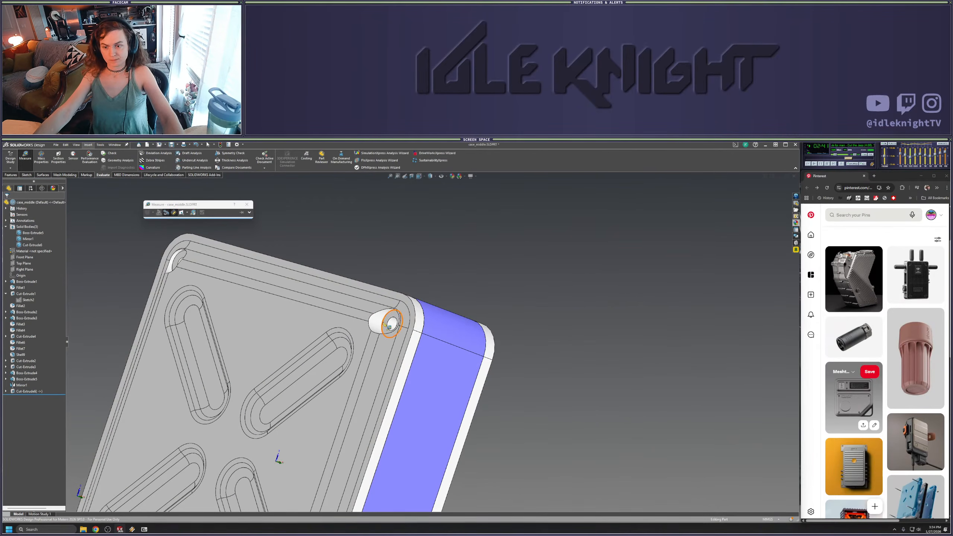
click(391, 322)
middle_drag(532, 336, 468, 318)
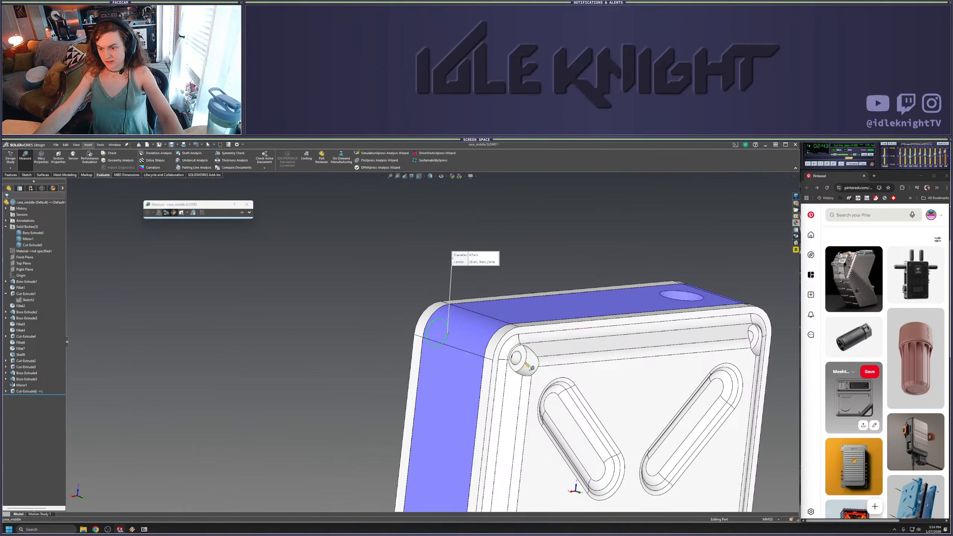
click(516, 356)
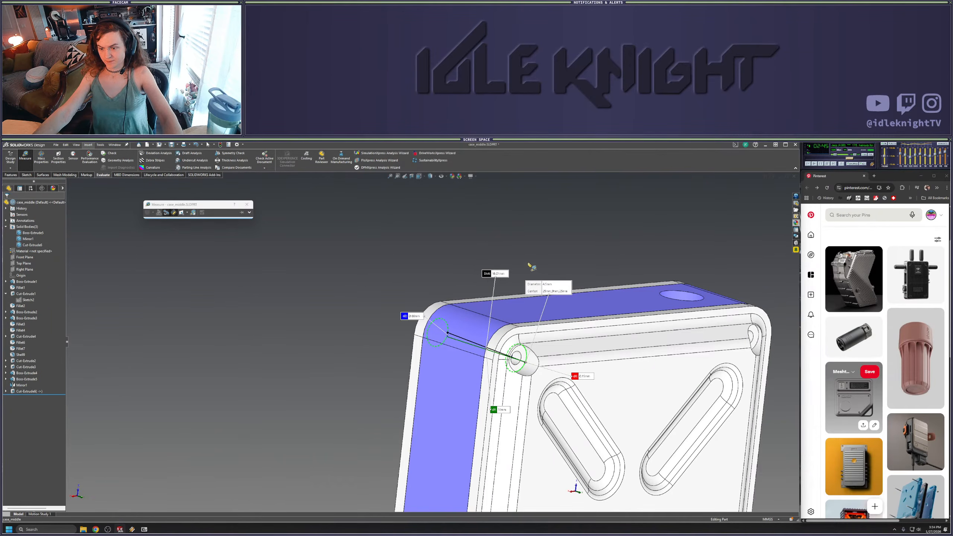
key(Escape)
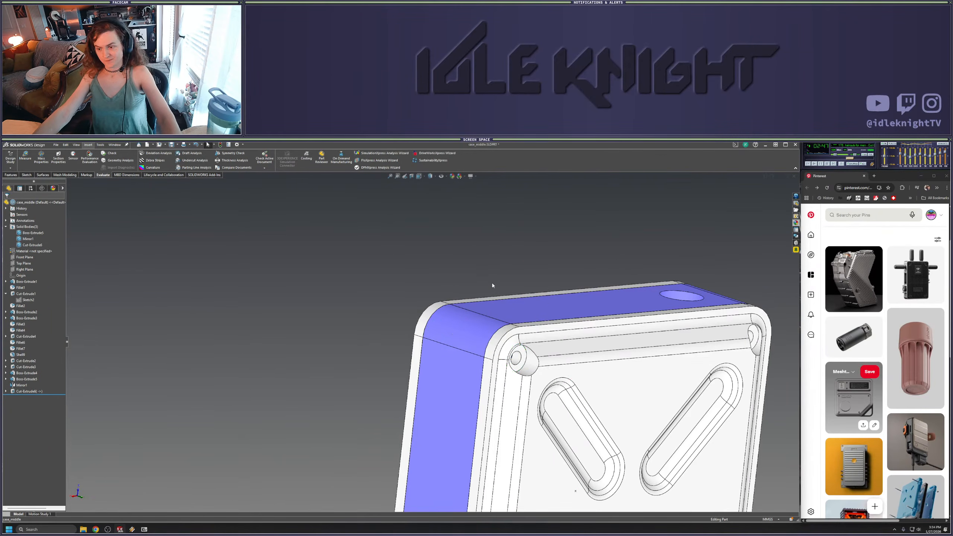
middle_drag(491, 283, 596, 271)
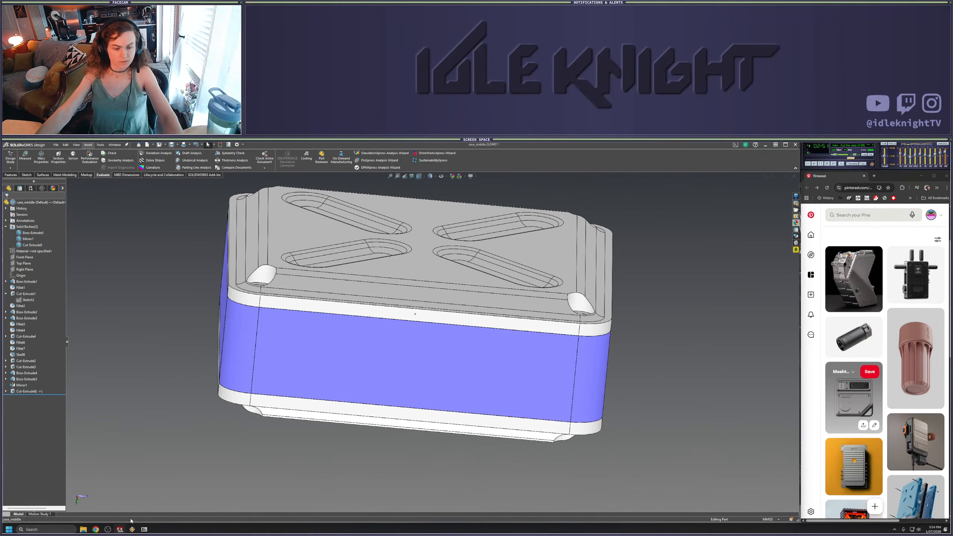
Bring both McMaster-Carr windows back to the front and examine the specifications of the 16 mm M2 socket head screw
mouse_move(97, 530)
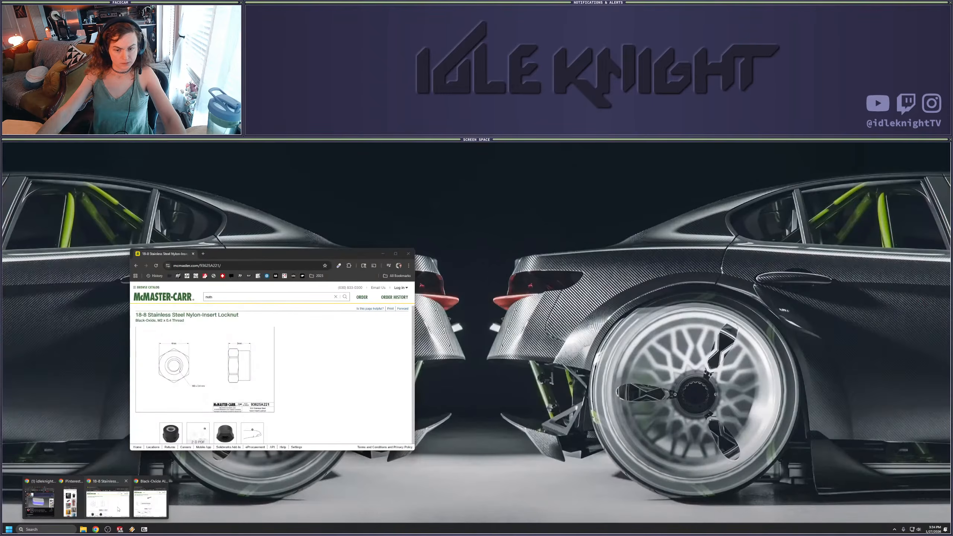
click(116, 509)
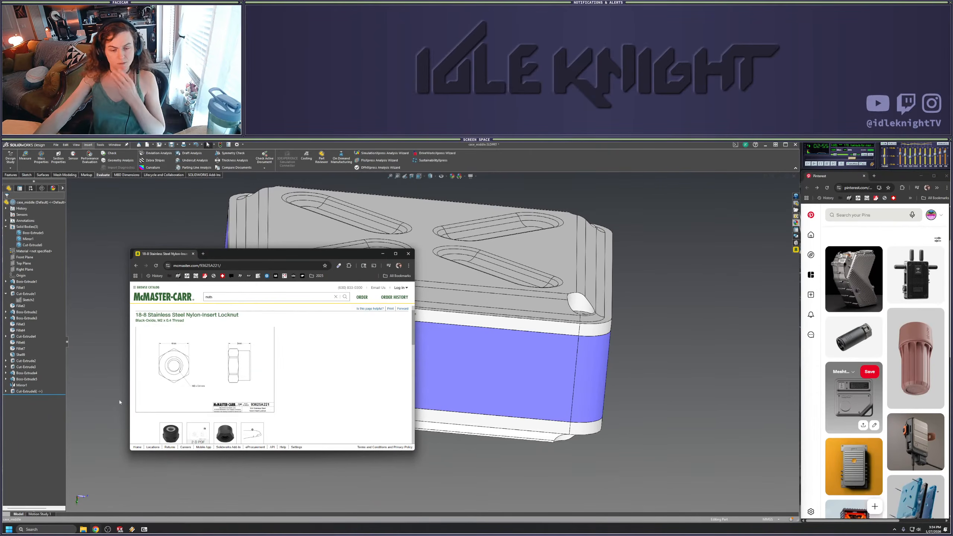
click(97, 530)
click(150, 503)
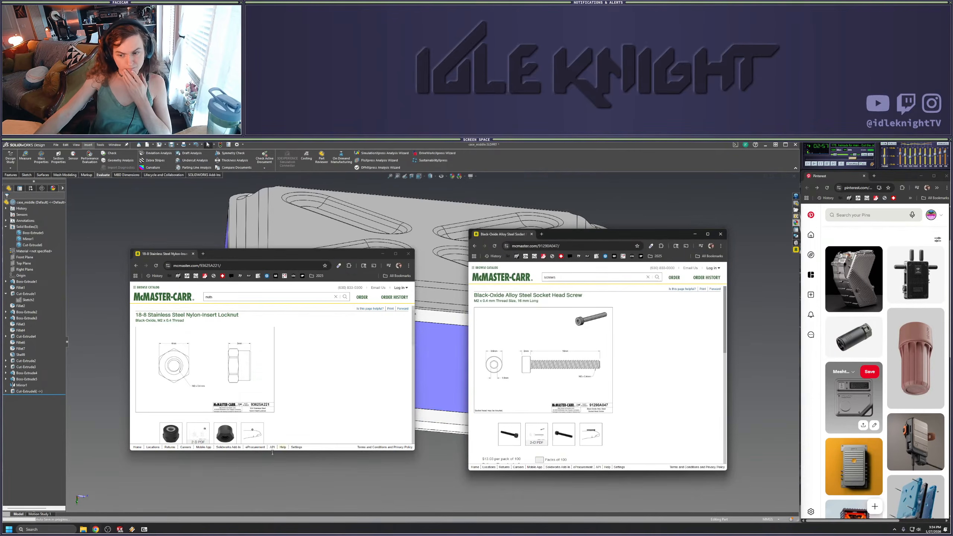
scroll(615, 375, down, 6)
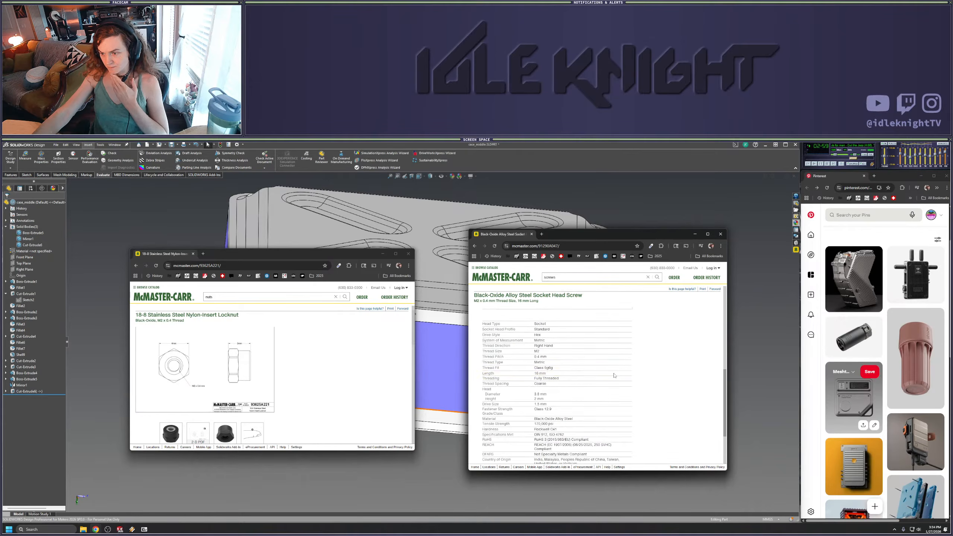
scroll(556, 363, up, 3)
scroll(556, 363, down, 4)
Return to the metric M2 screw listing and look through the alloy steel and 18-8 stainless steel socket head screws
key(alt+Left)
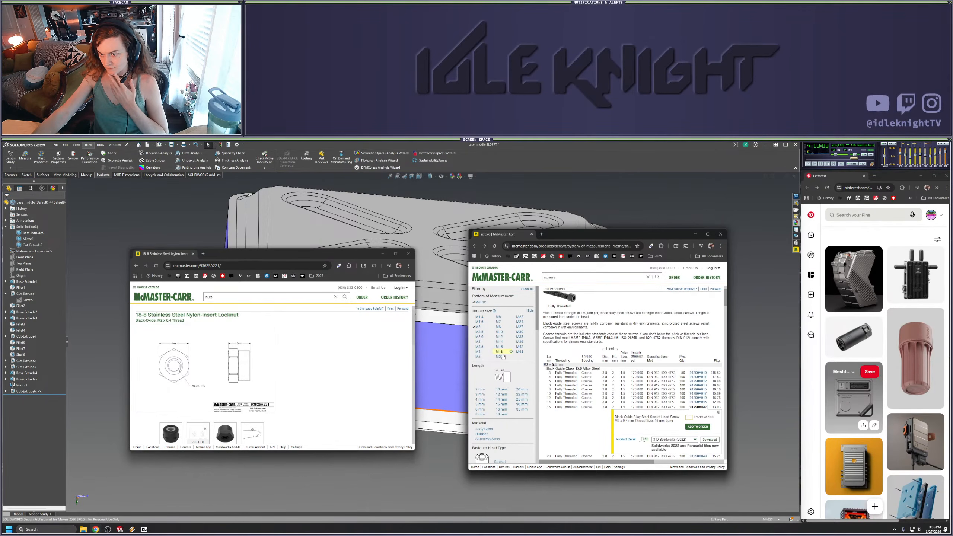
scroll(580, 401, down, 2)
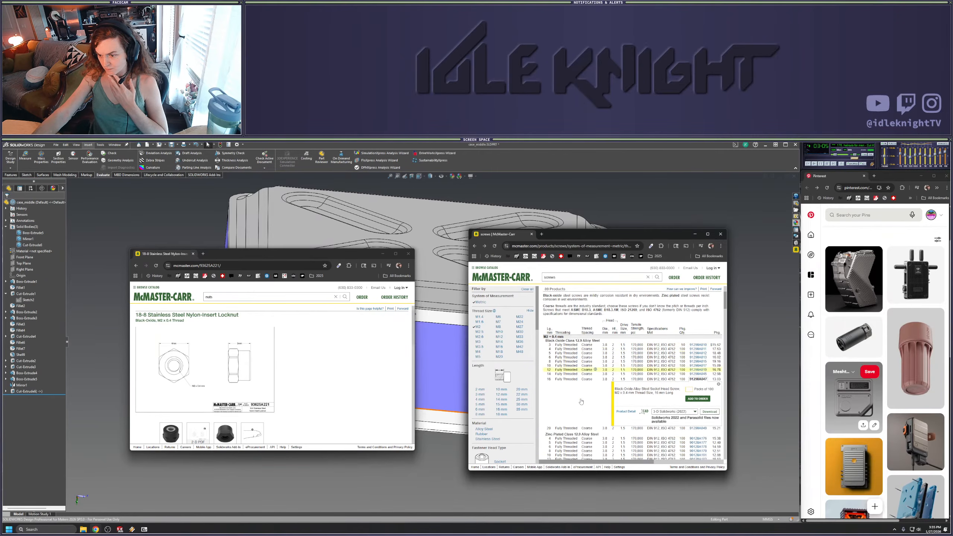
scroll(568, 423, down, 2)
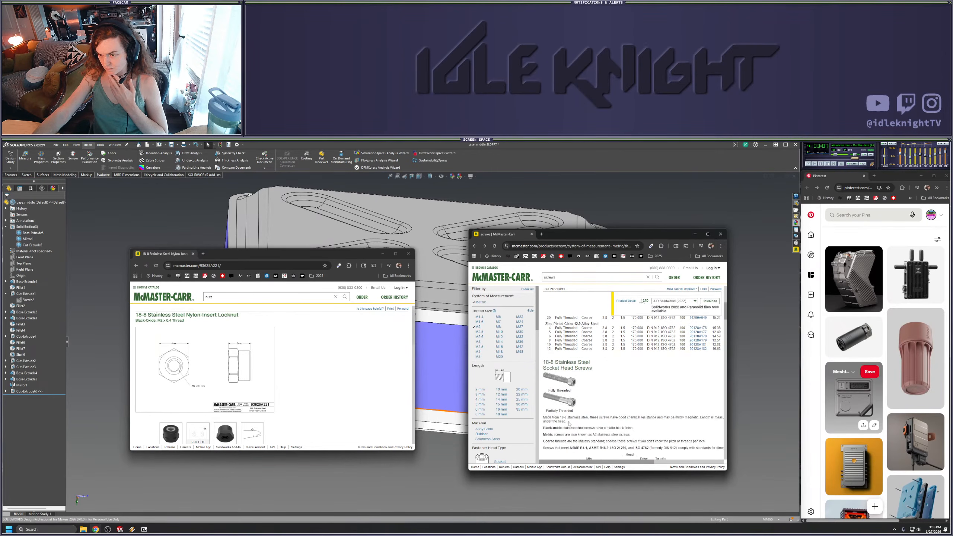
Examine the M2 socket head screw listings for suitable lengths and expand the 20 mm black-oxide alloy steel screw's details
scroll(568, 423, up, 3)
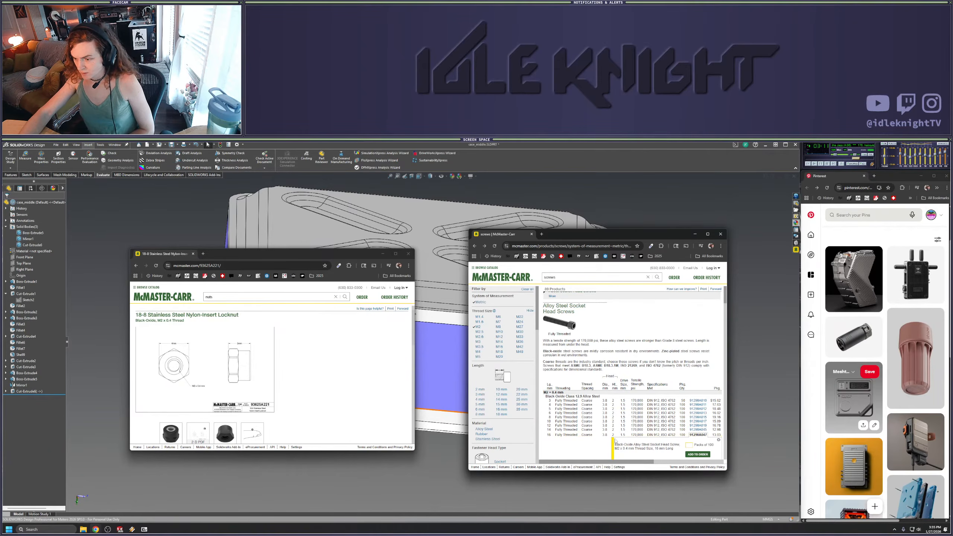
click(569, 435)
scroll(602, 430, down, 2)
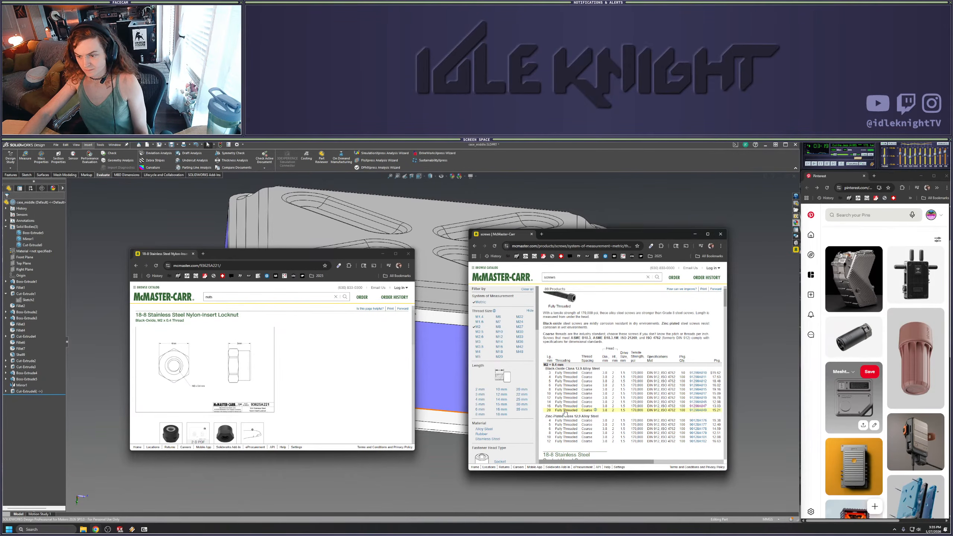
scroll(564, 411, down, 5)
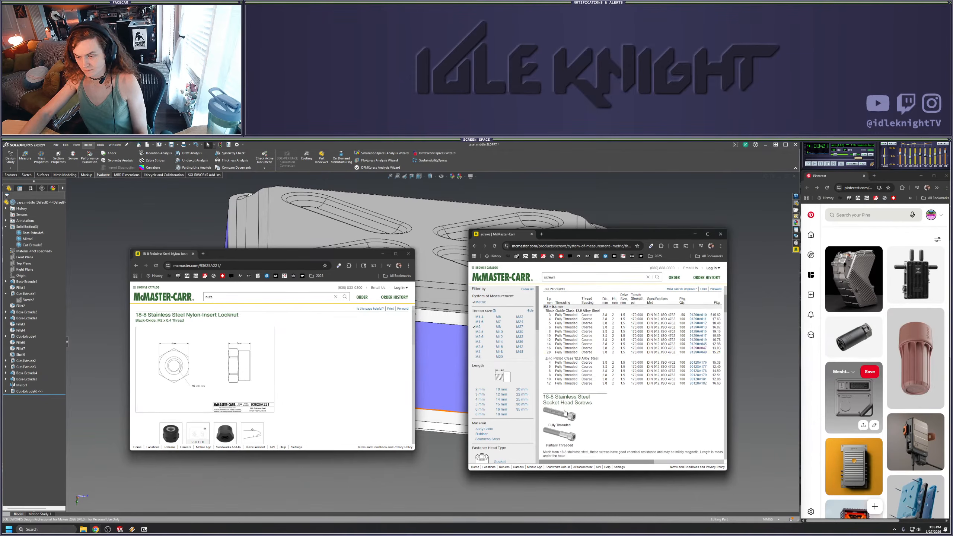
scroll(564, 411, down, 1)
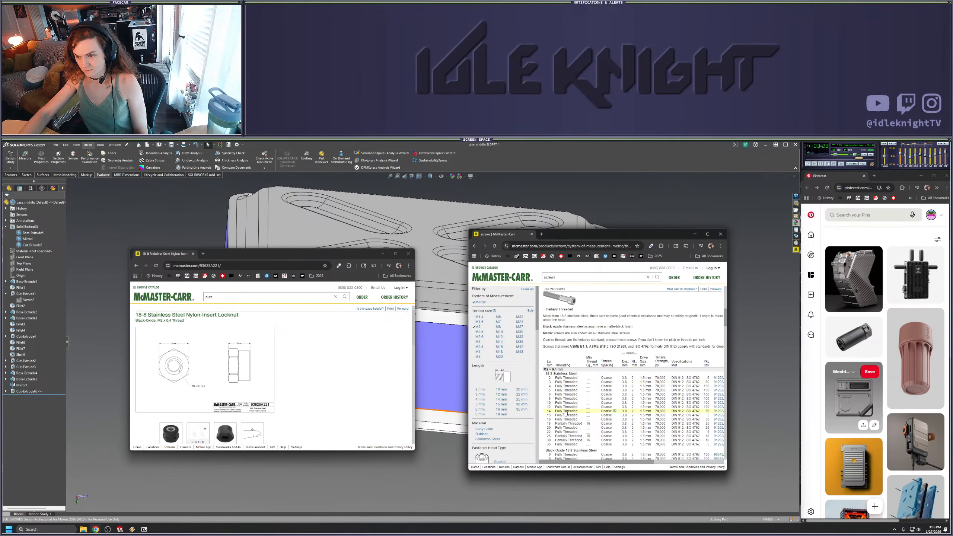
scroll(565, 412, up, 2)
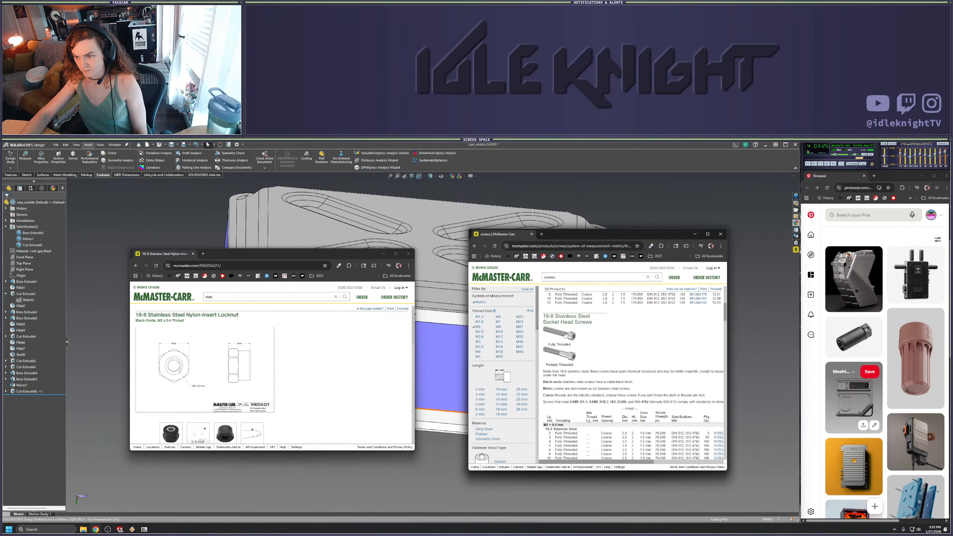
scroll(566, 338, down, 5)
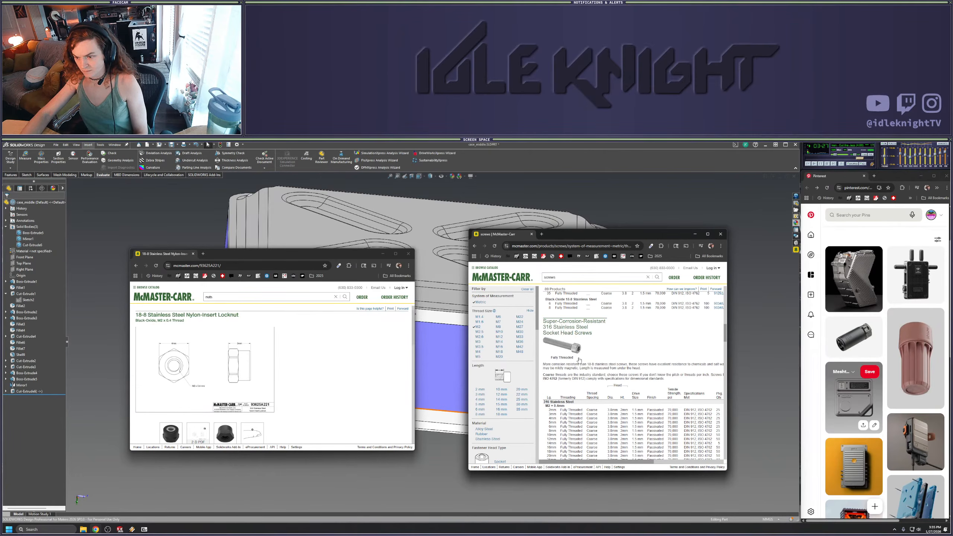
scroll(579, 359, down, 10)
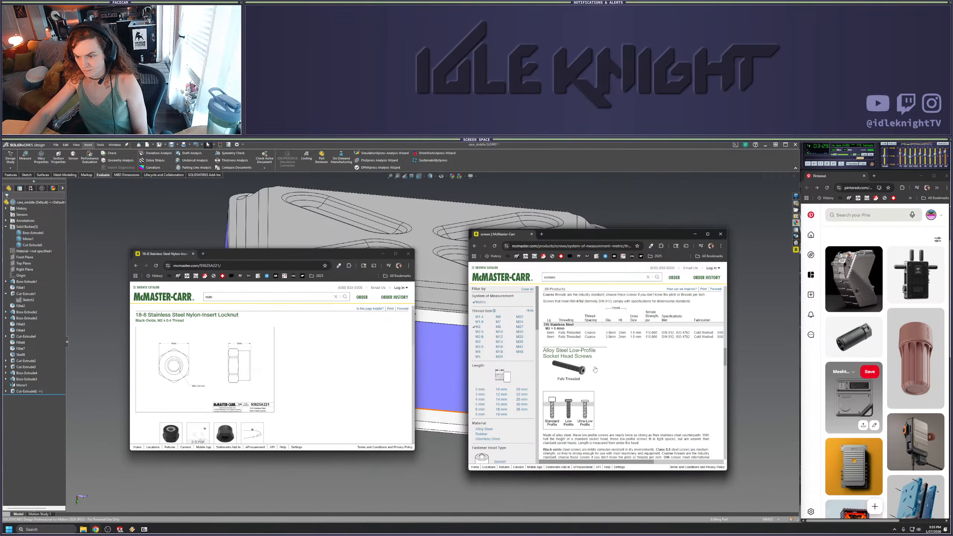
scroll(595, 371, down, 8)
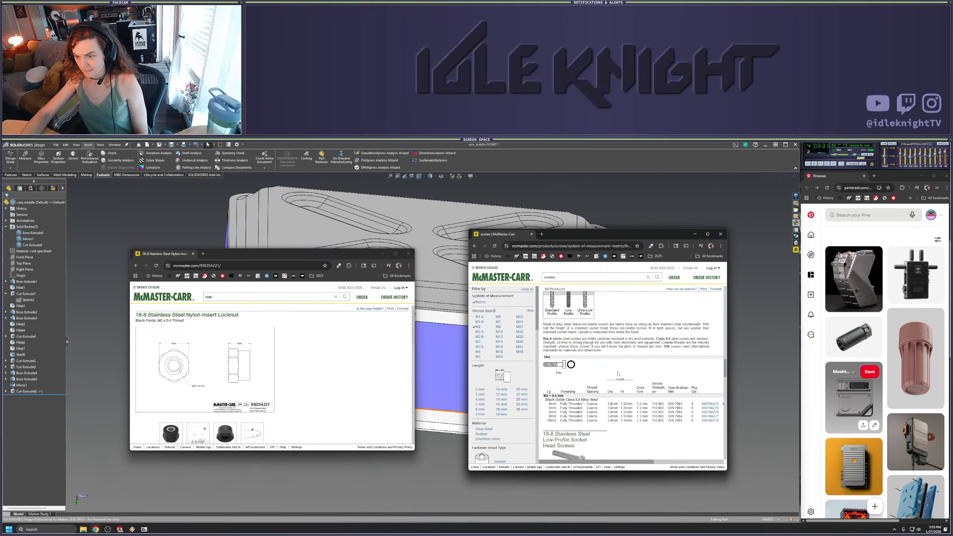
scroll(612, 372, up, 2)
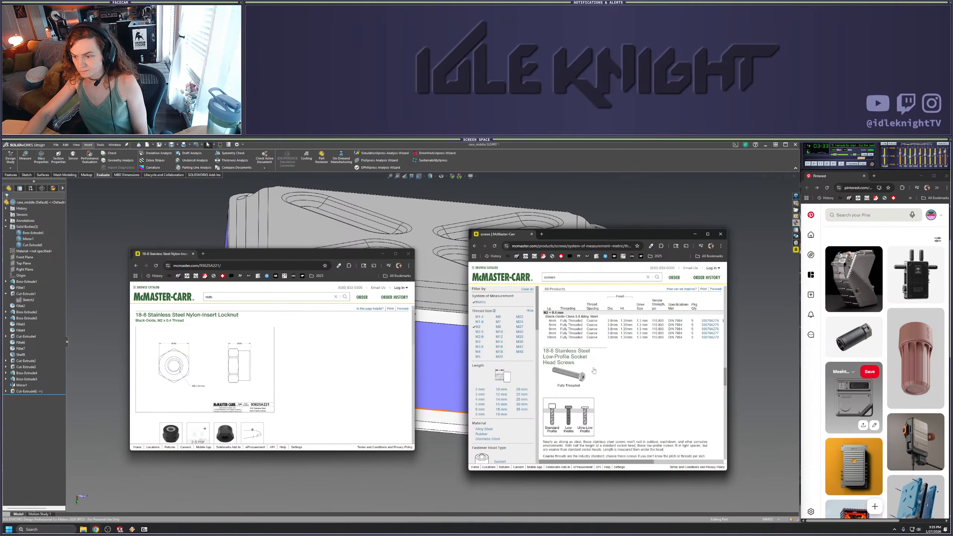
scroll(593, 370, down, 10)
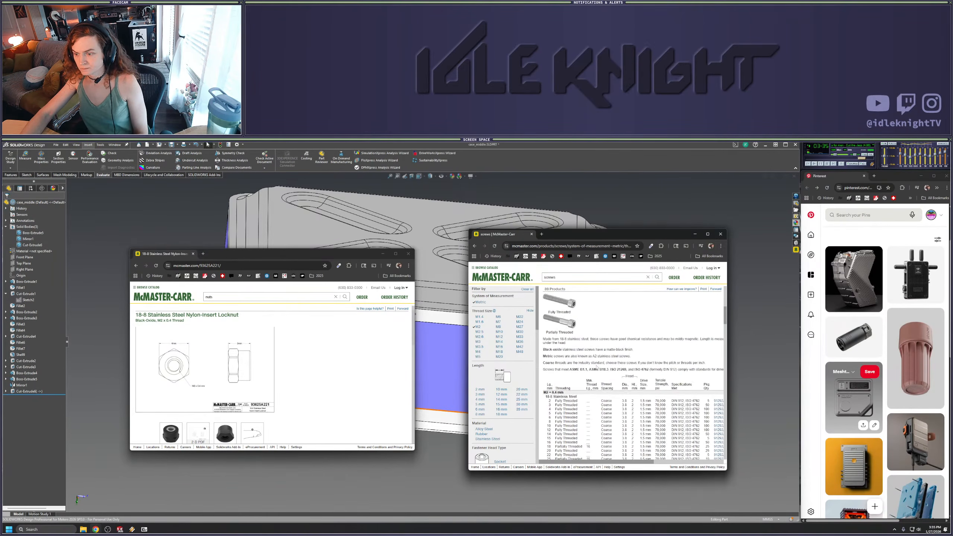
scroll(597, 367, up, 15)
scroll(595, 365, down, 2)
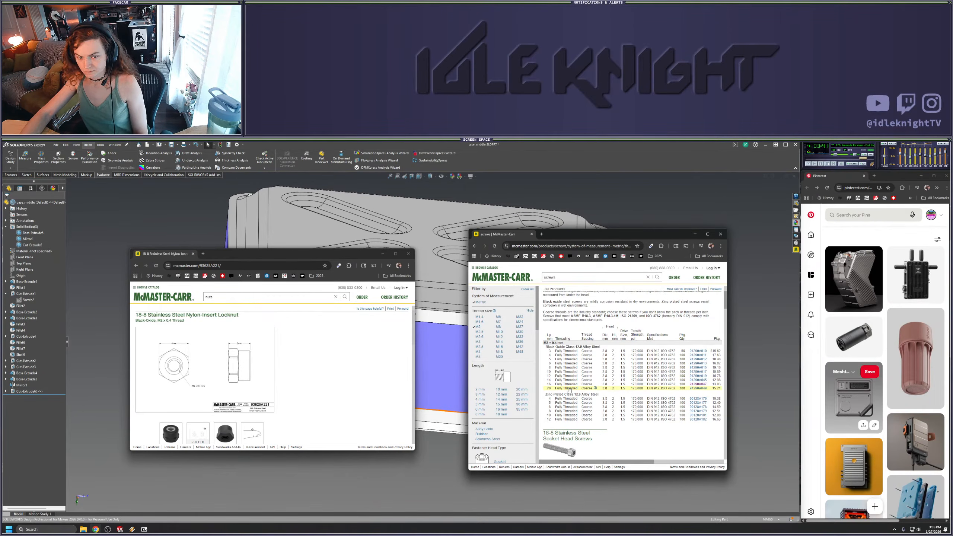
click(569, 389)
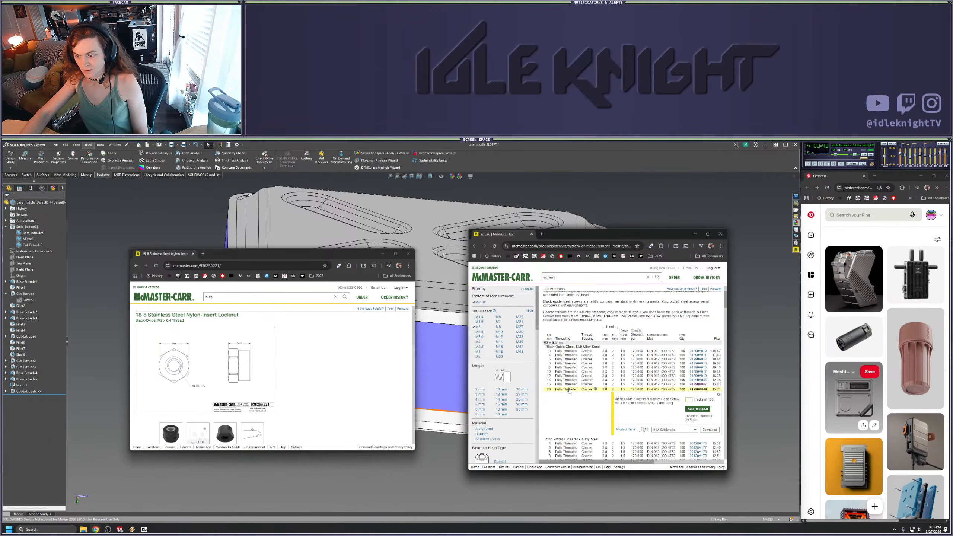
Switch to SOLIDWORKS and roll the case's feature history back to just before Mirror1
click(742, 372)
middle_drag(632, 253, 525, 336)
scroll(498, 407, up, 3)
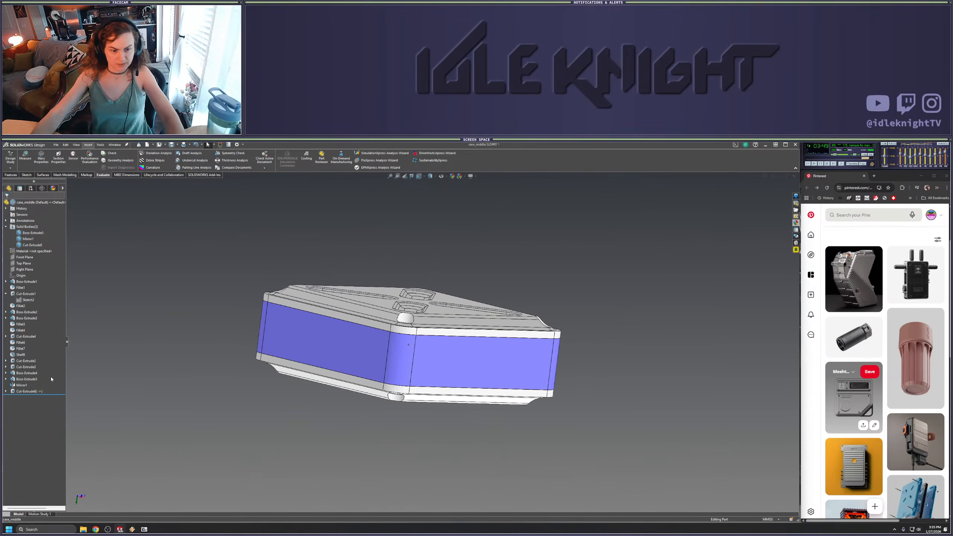
drag(55, 394, 54, 382)
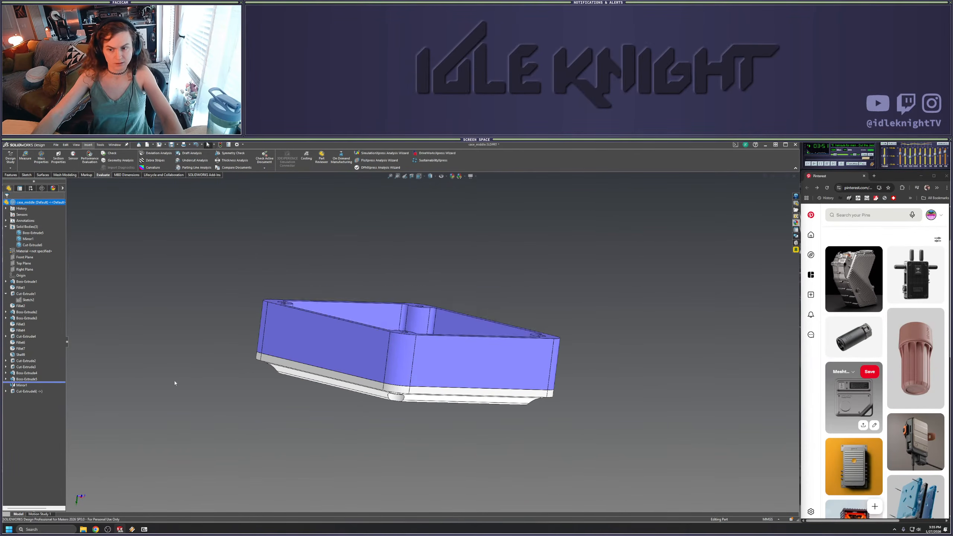
middle_drag(418, 319, 480, 375)
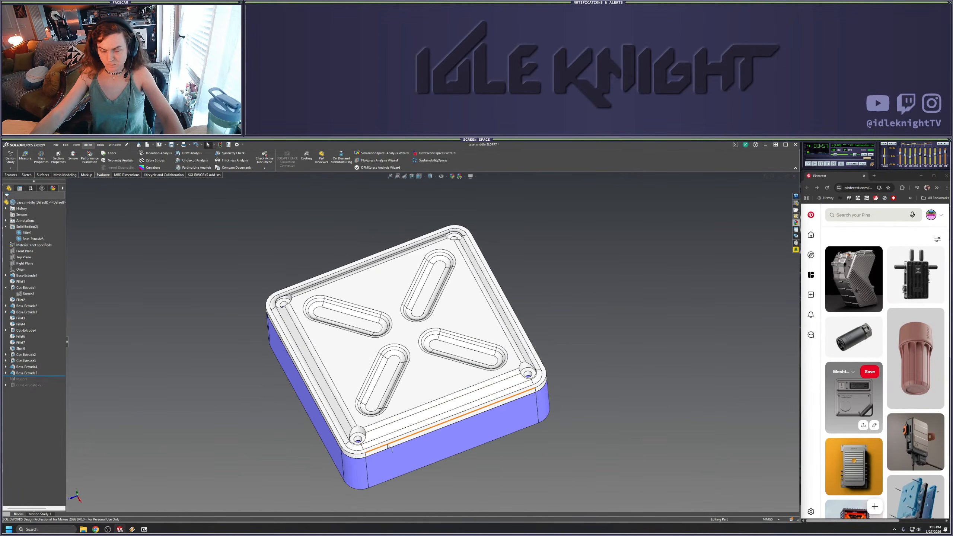
middle_drag(374, 429, 368, 321)
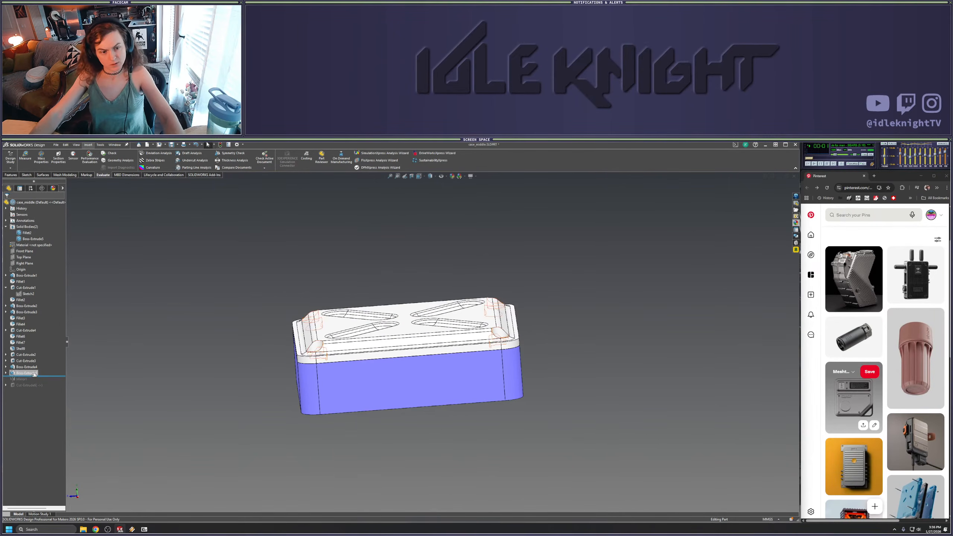
Edit Boss-Extrude1, the middle case body, and set its mid-plane extrusion depth to 13 mm
right_click(21, 280)
right_click(17, 275)
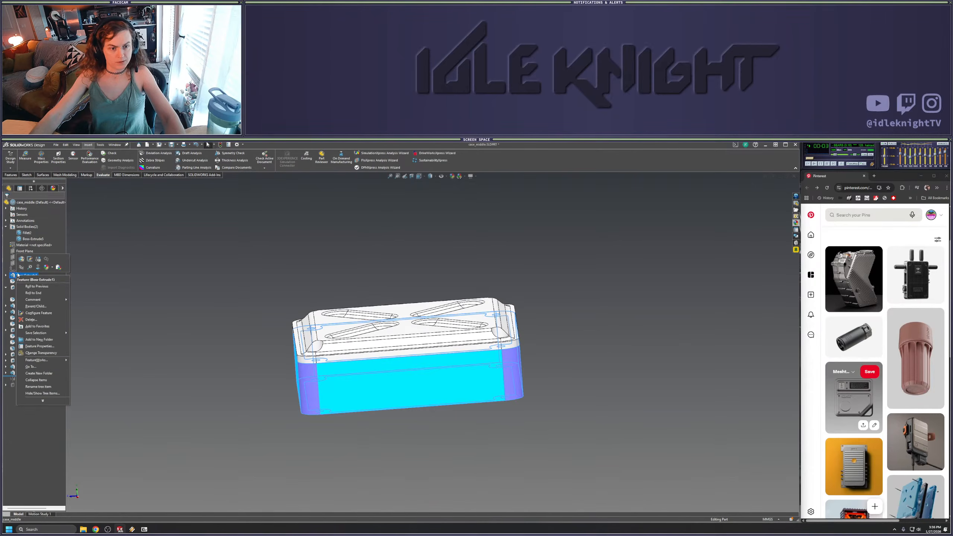
click(21, 258)
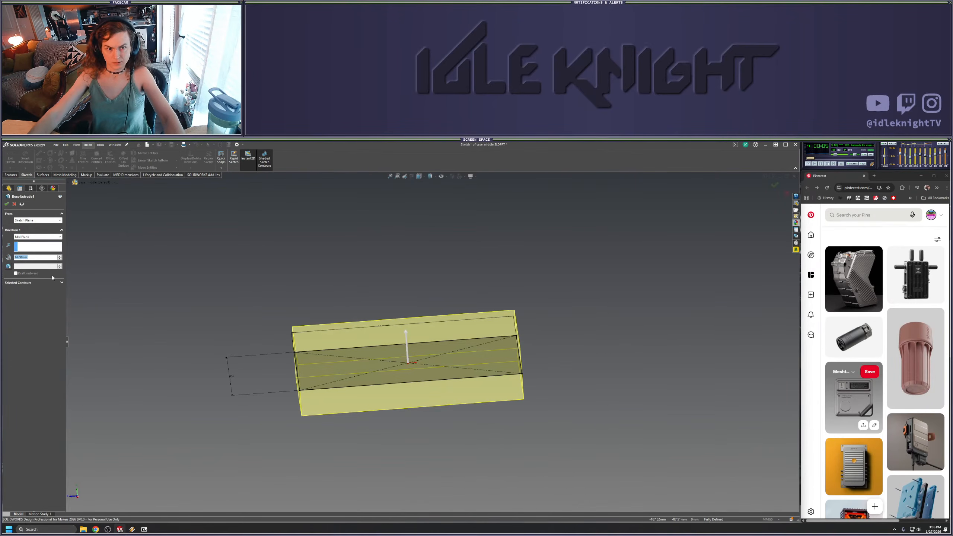
click(17, 257)
text(13)
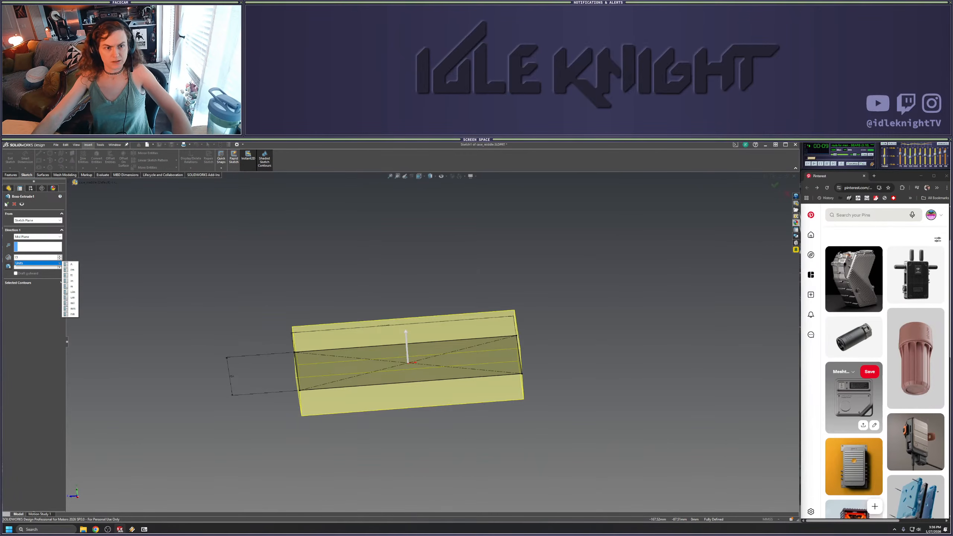
key(Return)
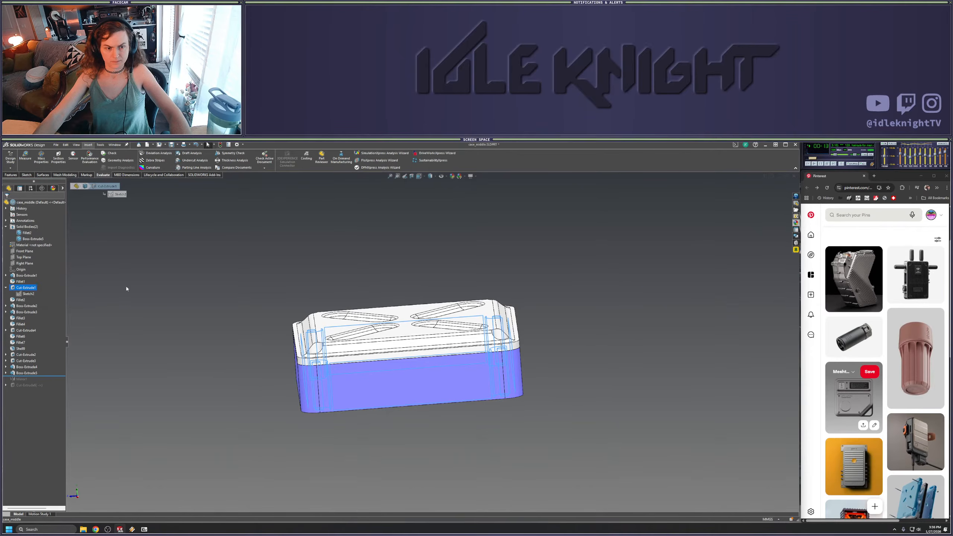
Edit Boss-Extrude3, the raised tapered part of the cover, and set its extrusion depth to 4 mm
click(32, 306)
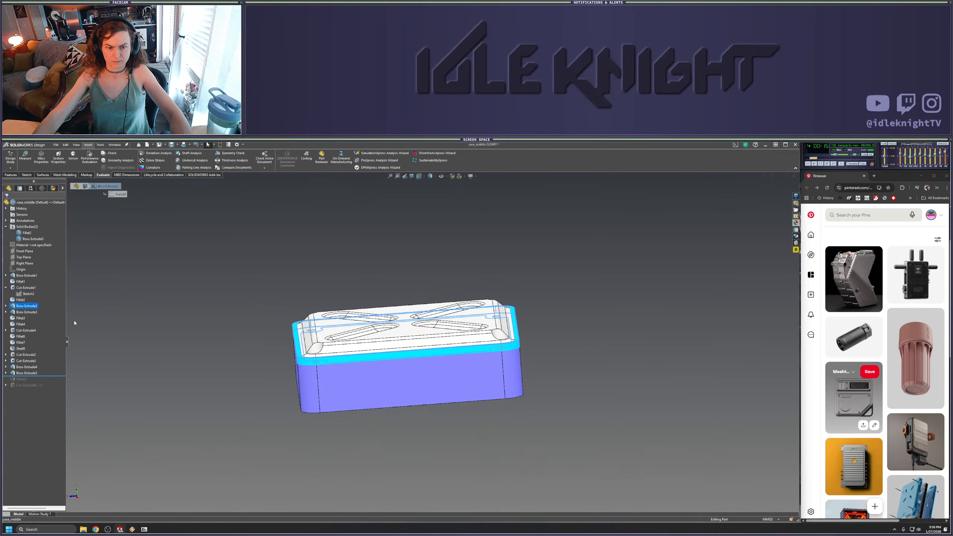
right_click(30, 313)
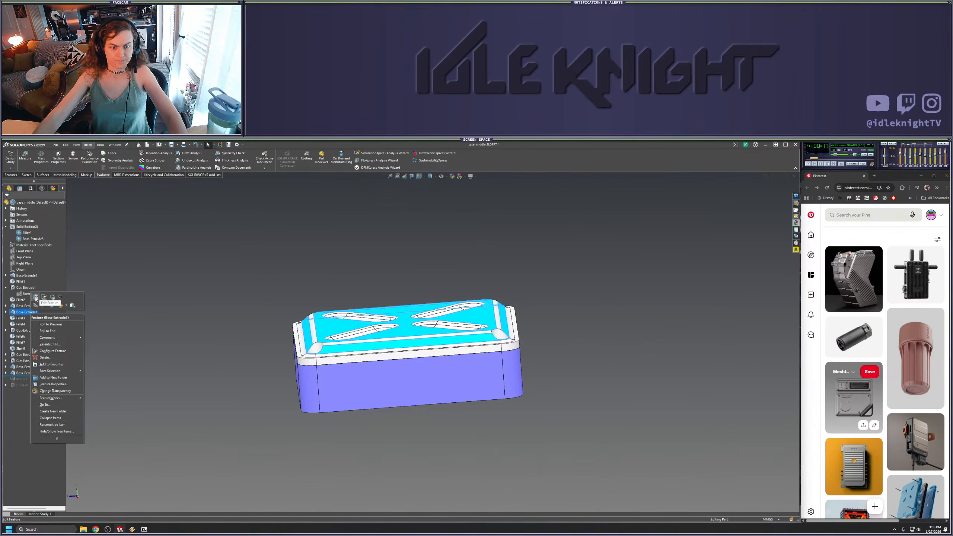
click(35, 297)
text(3.00mm)
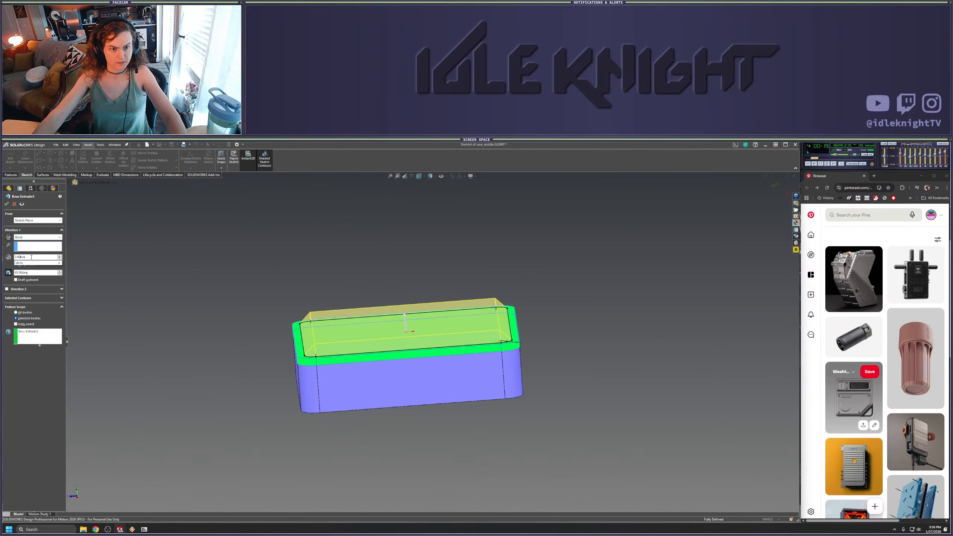
key(Return)
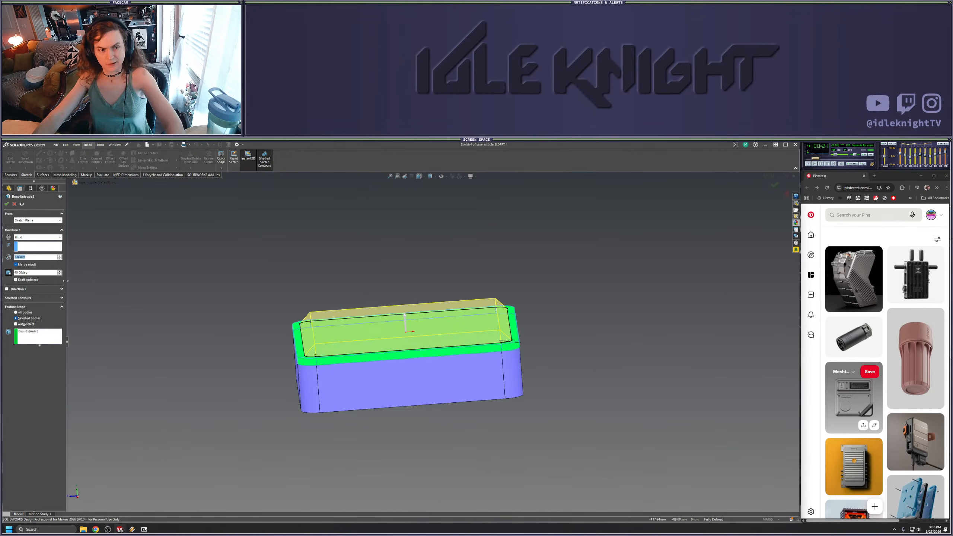
text(4)
key(Return)
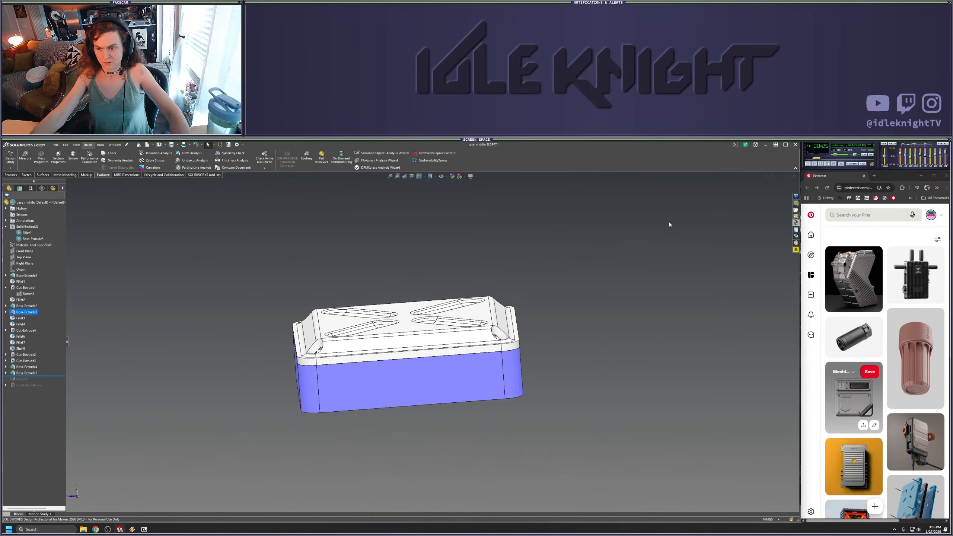
Open the sketch of Boss-Extrude5, the extrusion showing through the cover's corner screw recess, for editing
middle_drag(669, 224, 267, 372)
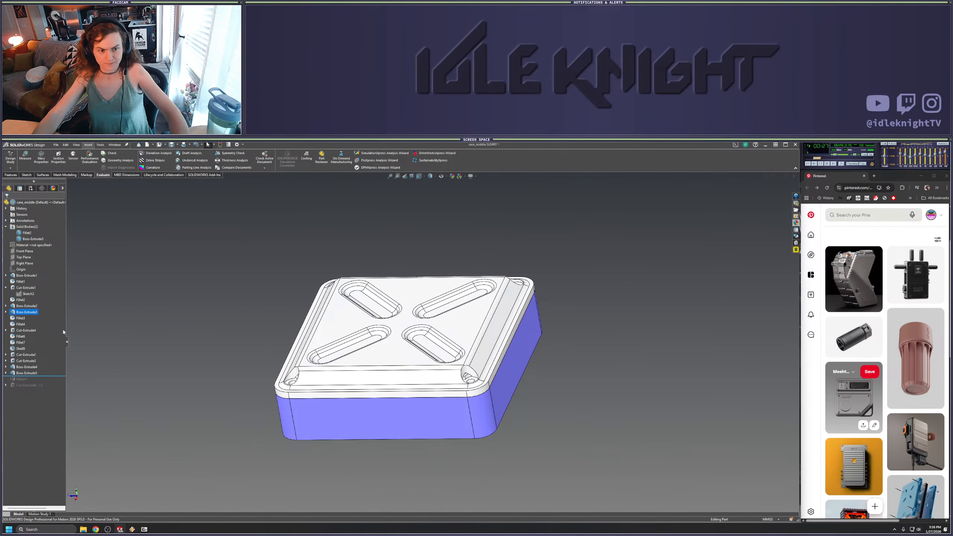
scroll(291, 377, down, 8)
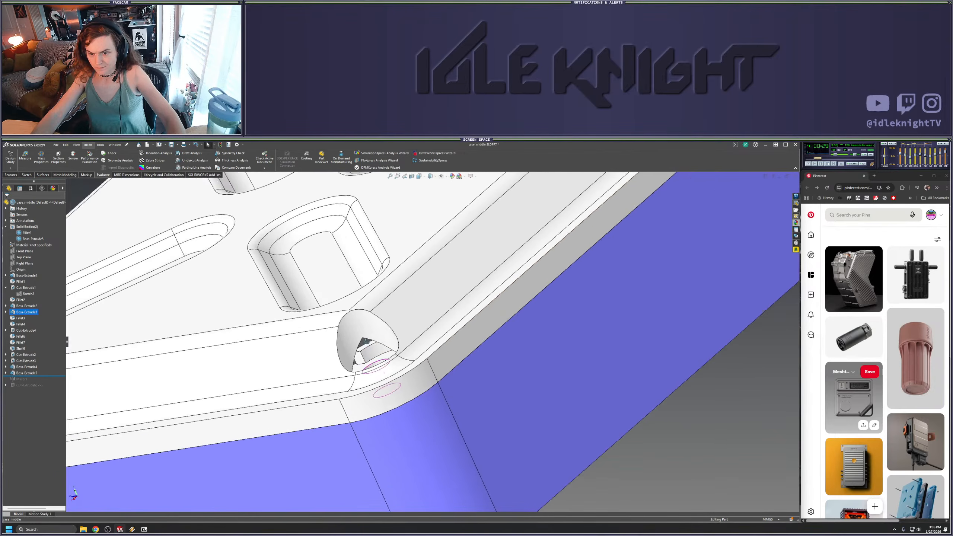
click(370, 355)
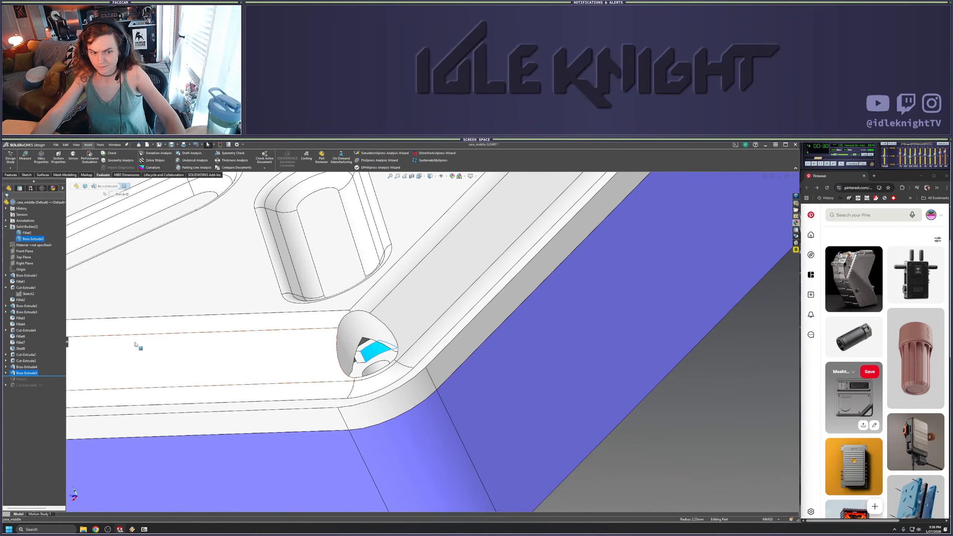
right_click(30, 373)
click(43, 359)
scroll(425, 316, up, 8)
middle_drag(426, 314, 436, 333)
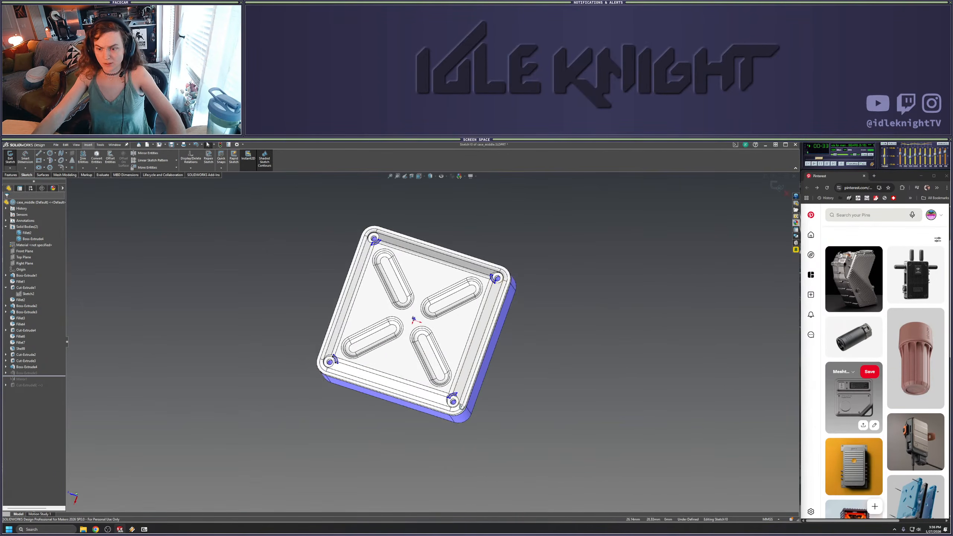
key(space)
click(436, 334)
Examine the sketch's centre point and corner arc profiles from the cover side and the open side of the case
scroll(436, 333, down, 4)
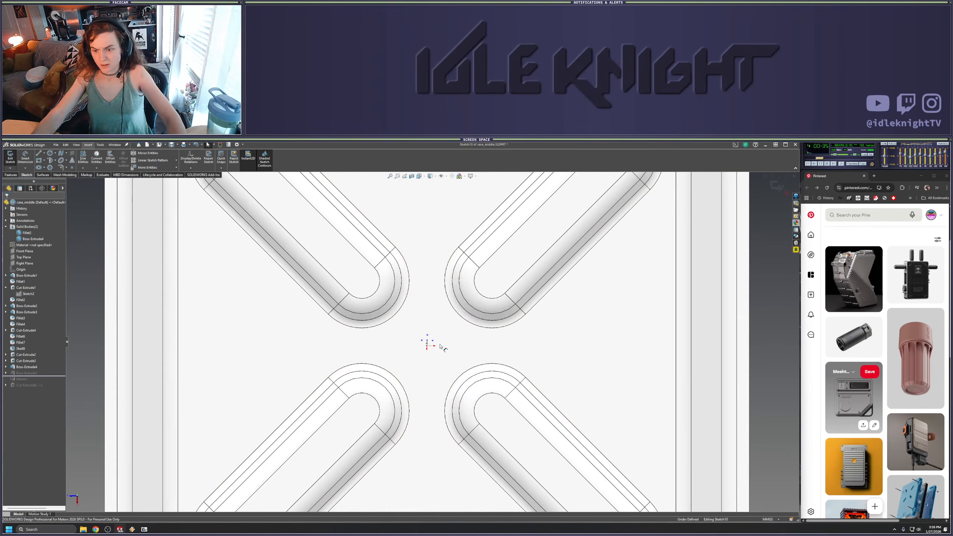
click(427, 346)
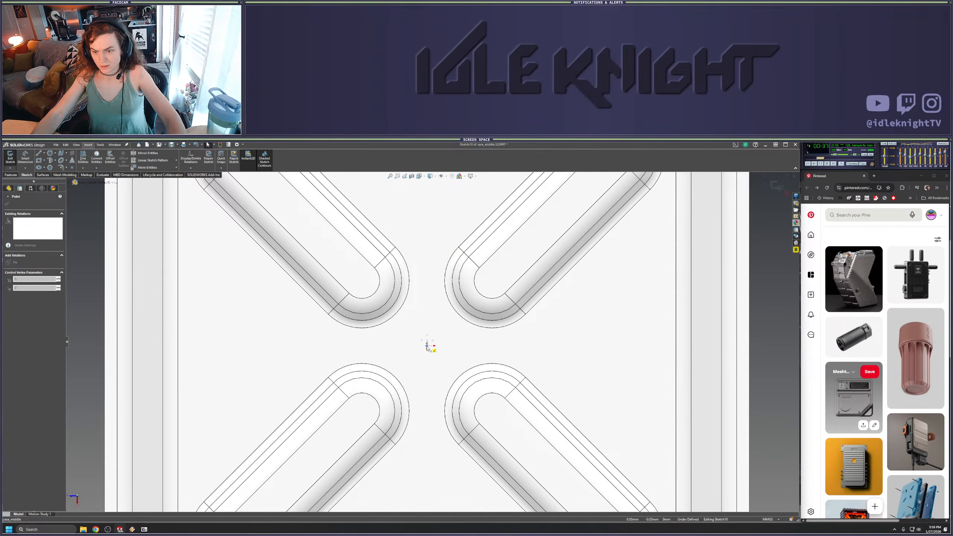
scroll(427, 346, up, 8)
scroll(360, 295, down, 9)
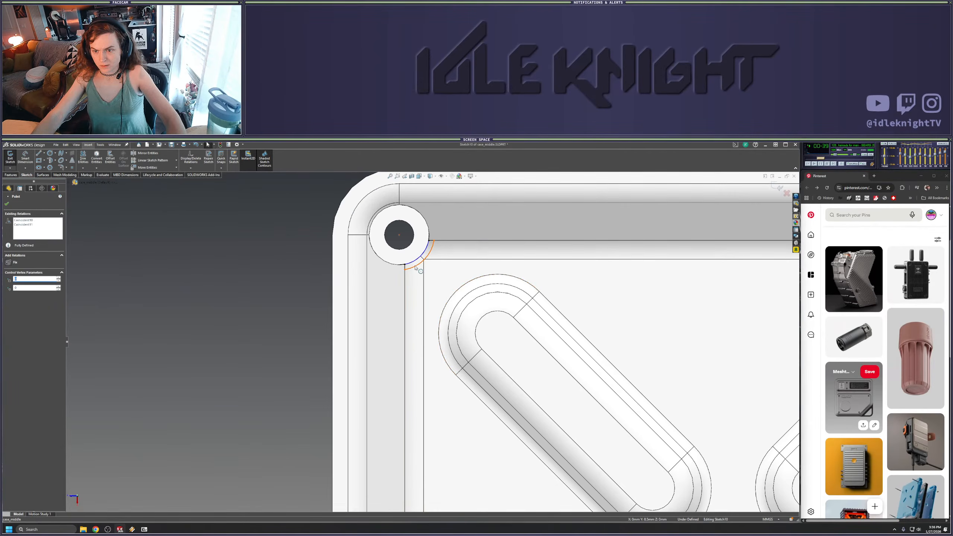
scroll(426, 319, up, 5)
middle_drag(426, 319, 572, 260)
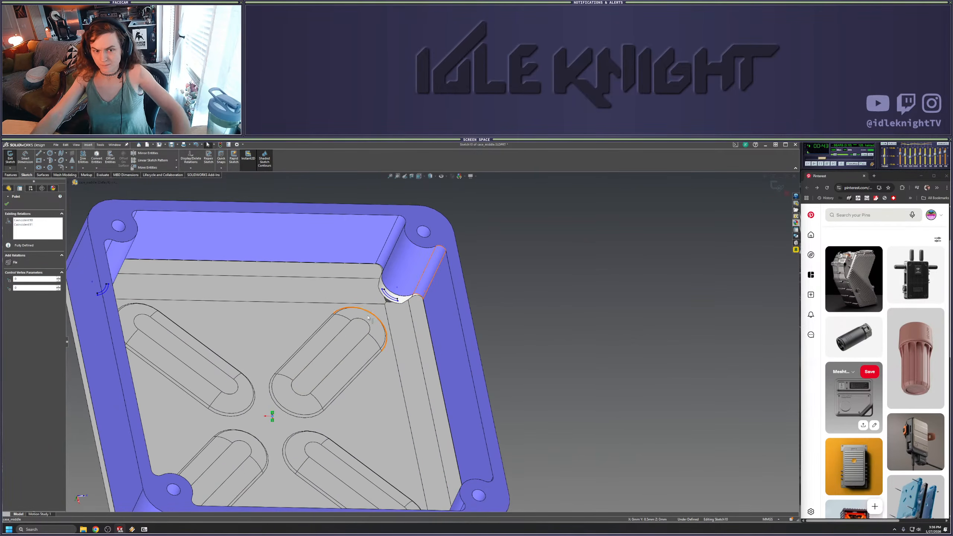
scroll(379, 315, up, 6)
middle_drag(383, 330, 506, 285)
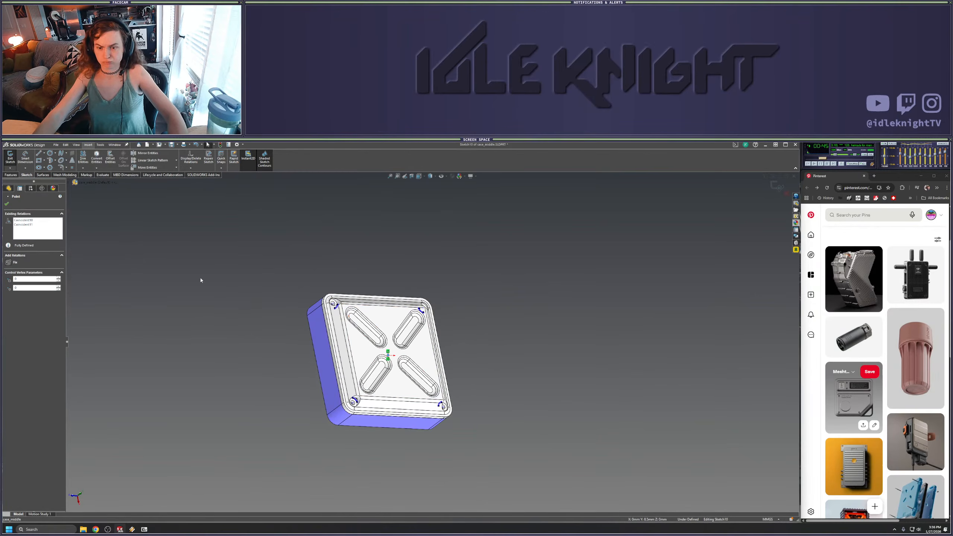
Make the outer arc of a corner support profile coradial with the curved edge of the screw recess
scroll(348, 313, down, 5)
middle_drag(342, 321, 491, 216)
scroll(356, 315, down, 5)
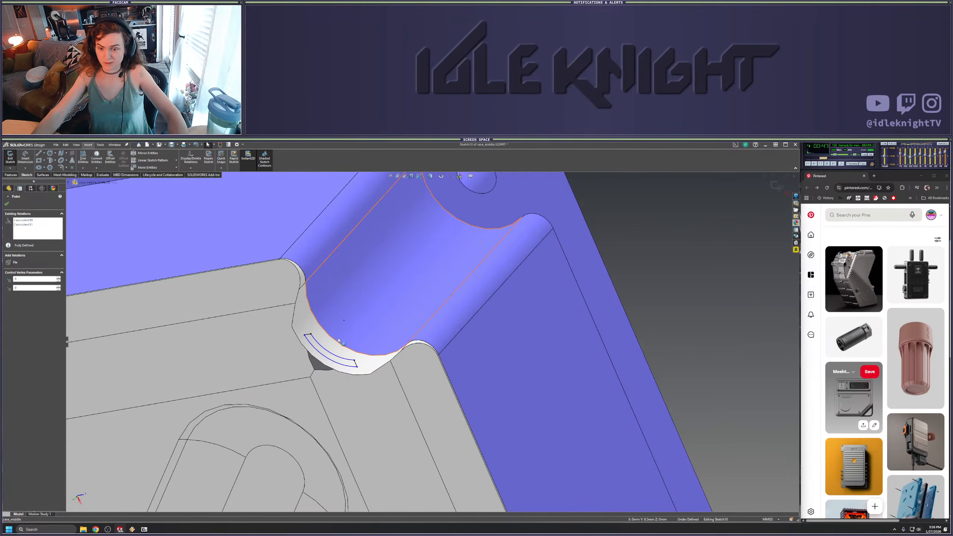
click(328, 359)
ctrl+click(302, 344)
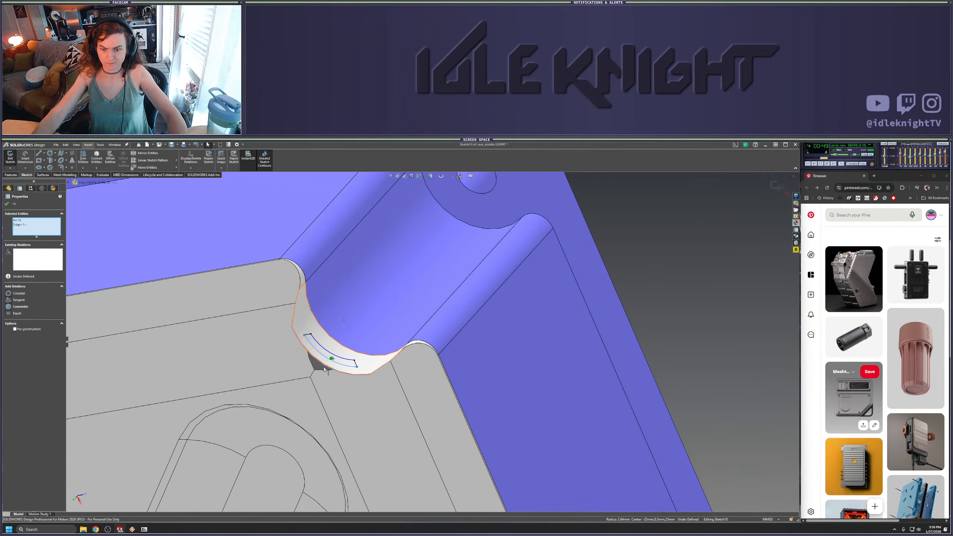
click(18, 293)
Exit the sketch so that Boss-Extrude5 rebuilds with the adjusted corner profile
scroll(435, 341, up, 6)
click(587, 347)
middle_drag(587, 346, 382, 266)
key(ctrl+7)
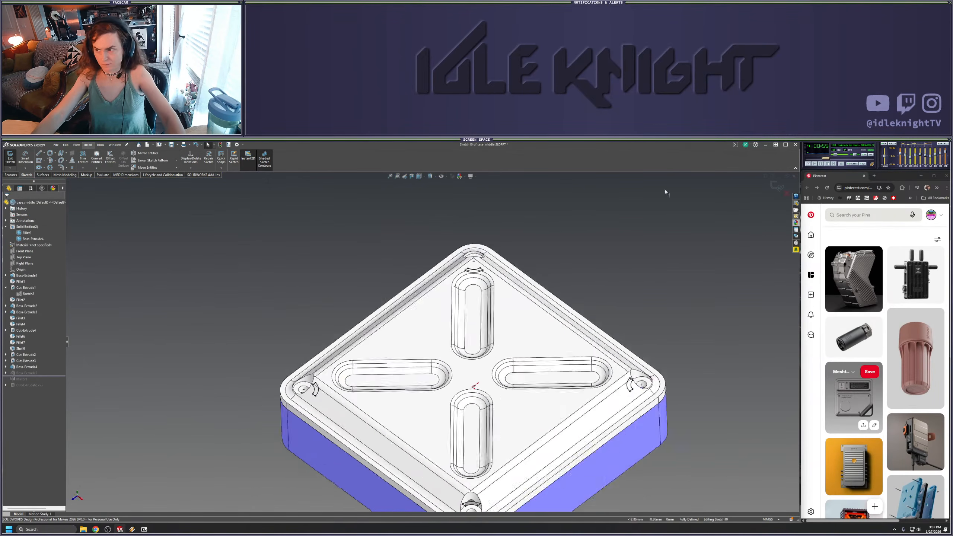
click(775, 186)
middle_drag(539, 366, 520, 334)
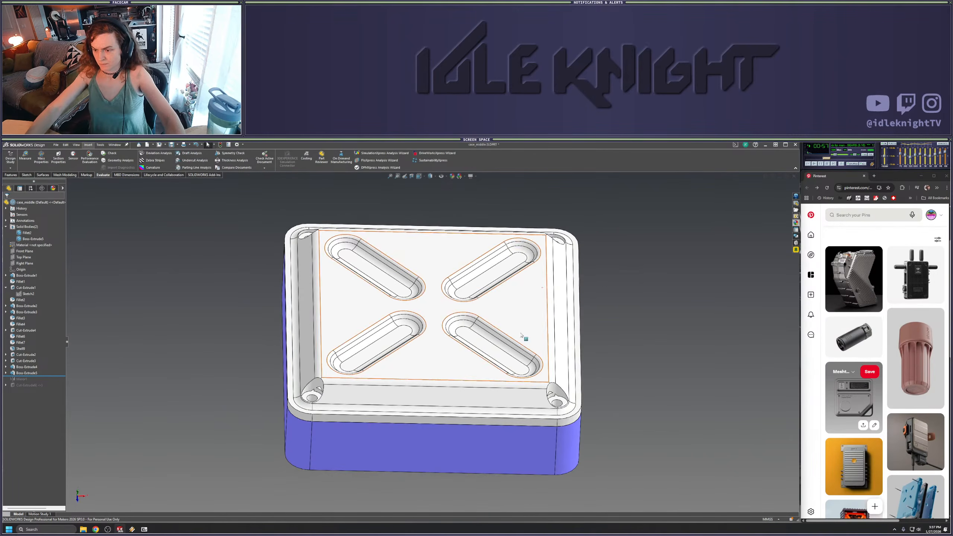
Reopen the sketch of Boss-Extrude5 for editing and look at it from the Top orientation
right_click(22, 373)
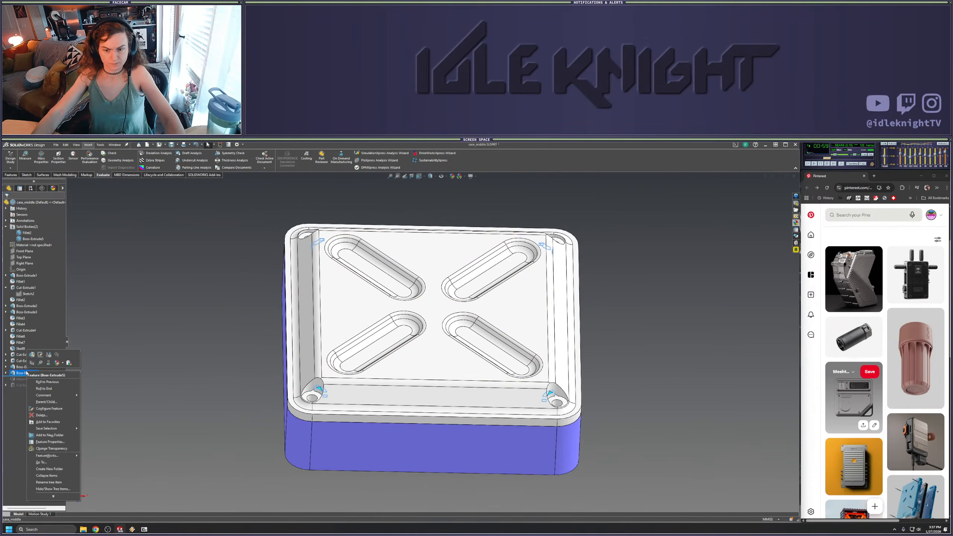
click(39, 355)
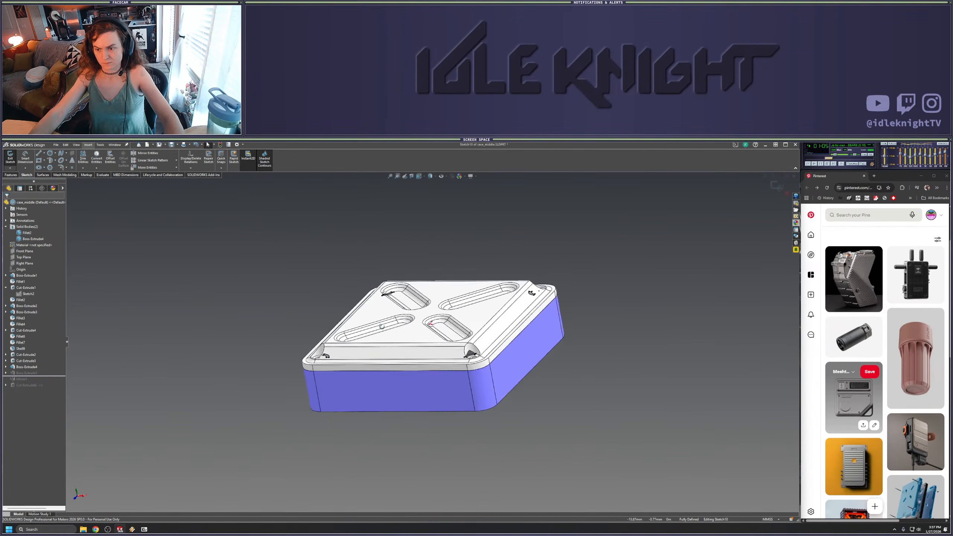
key(space)
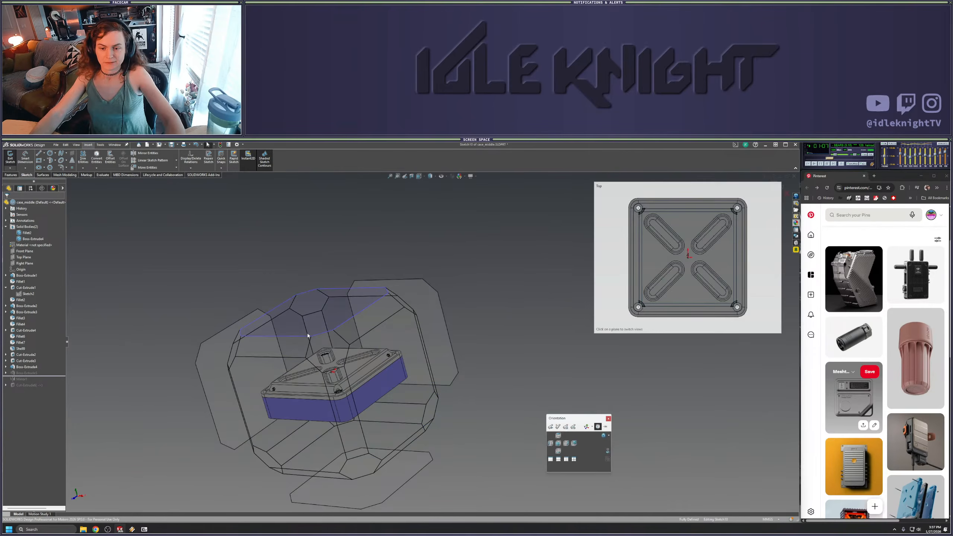
key(Escape)
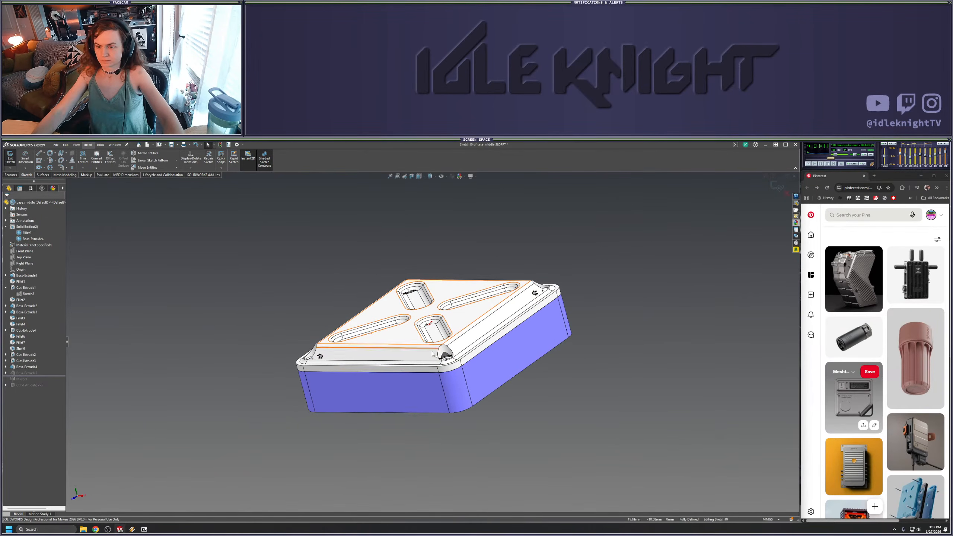
key(space)
click(401, 358)
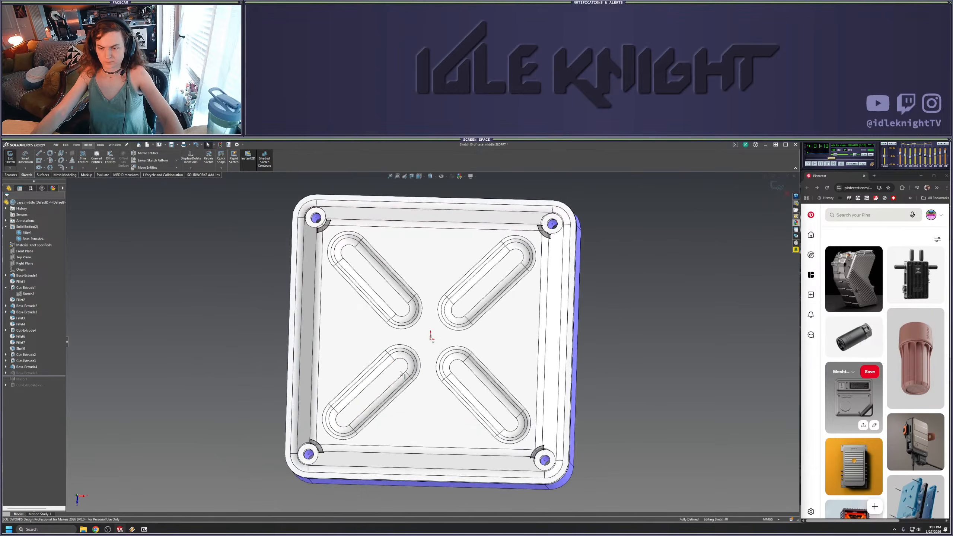
Delete the support profiles at three corners of the sketch, keeping only the lower-left one
drag(318, 299, 530, 428)
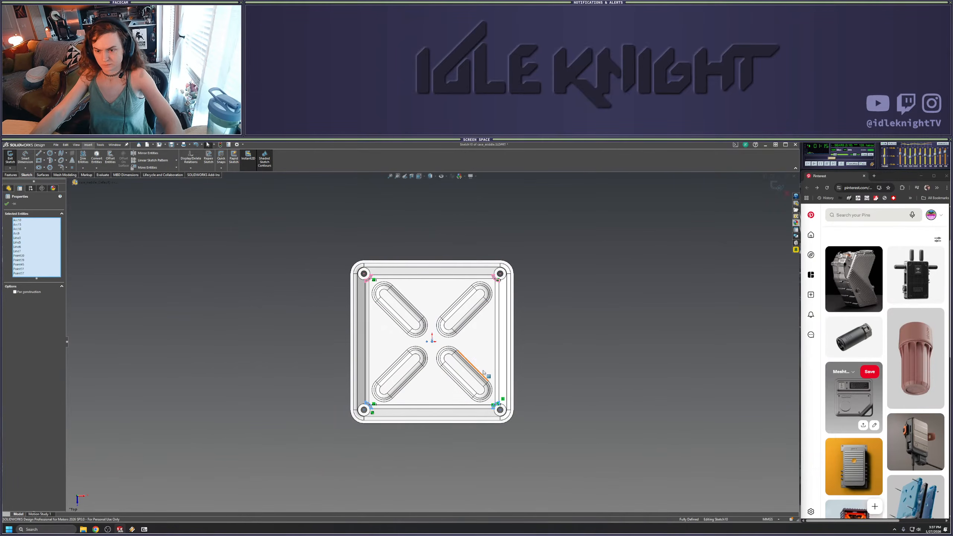
key(Escape)
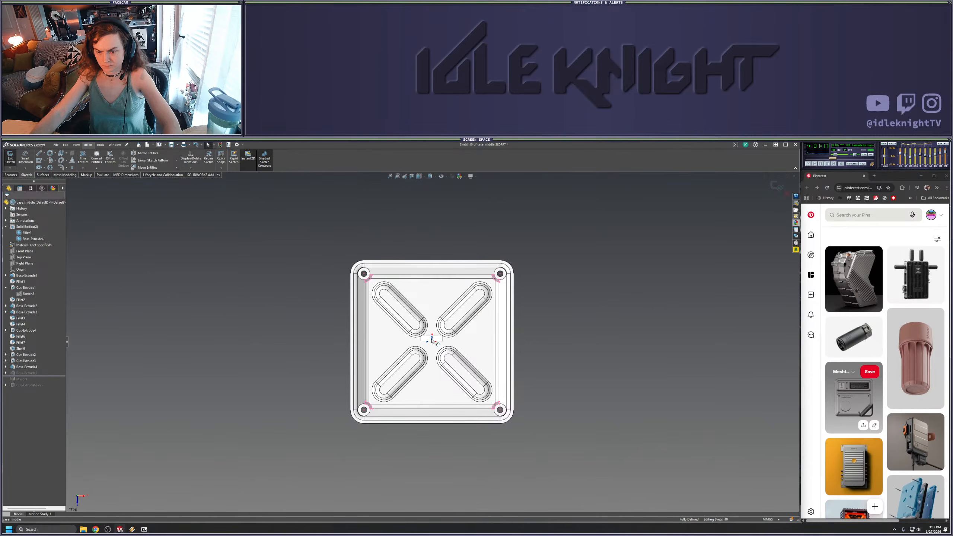
key(Return)
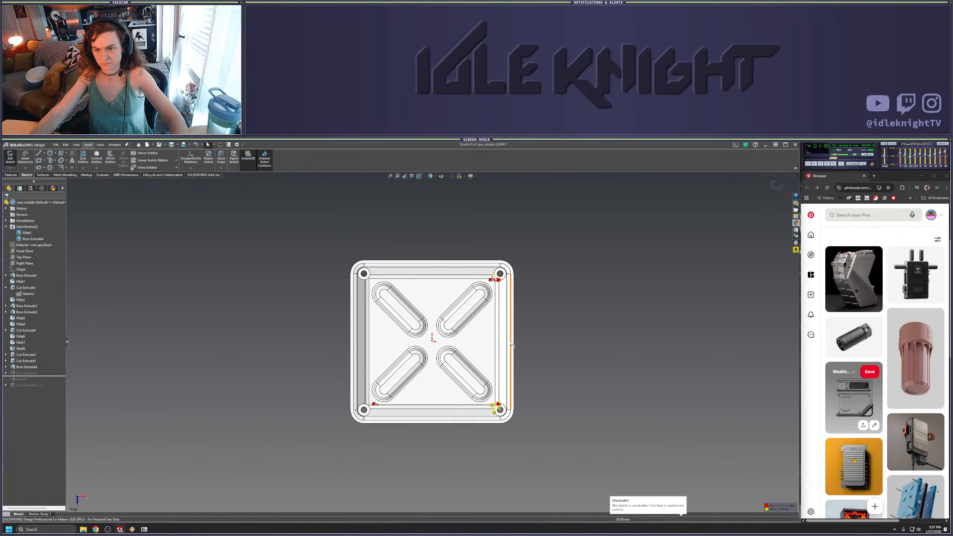
drag(310, 358, 638, 480)
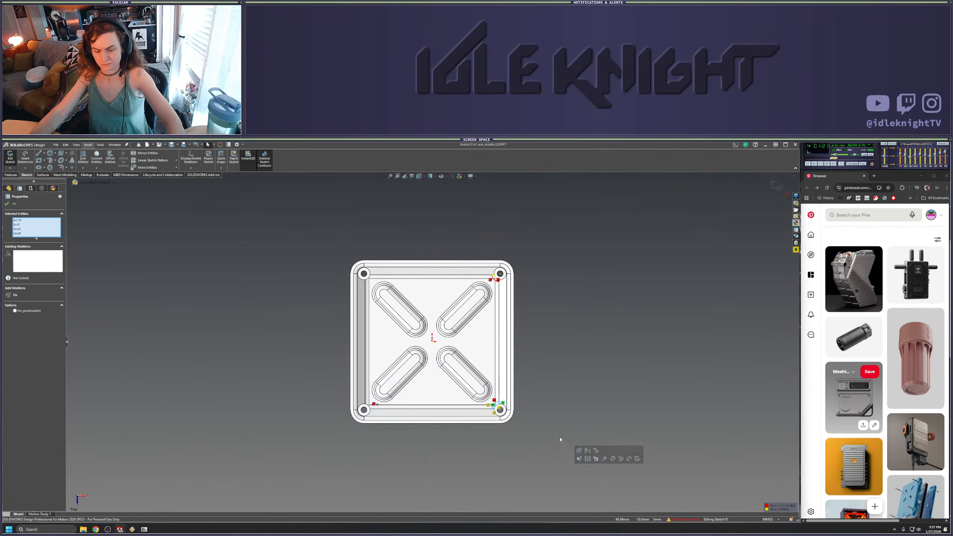
key(Delete)
click(465, 333)
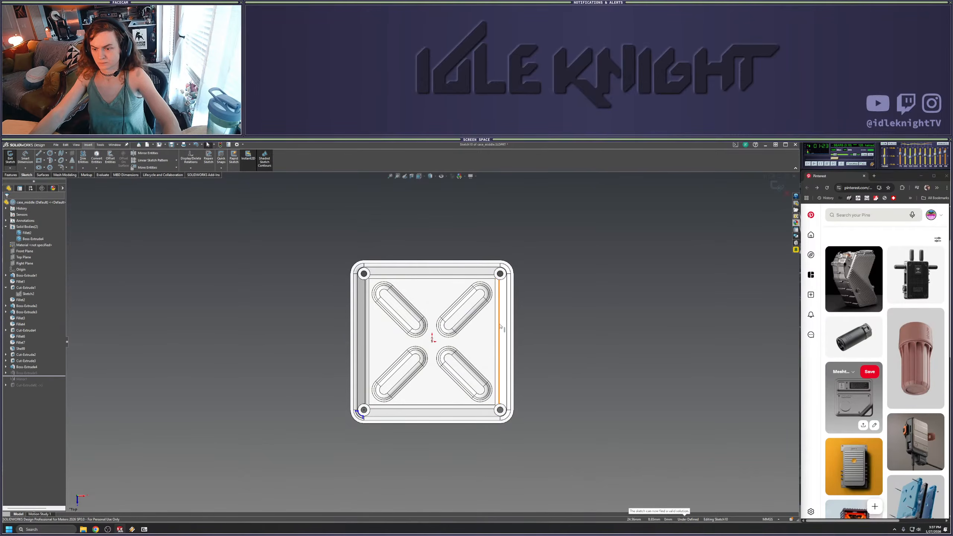
Make the inner arc of the lower-left corner profile coradial with the round edge of the screw recess
scroll(397, 409, down, 5)
scroll(375, 371, down, 2)
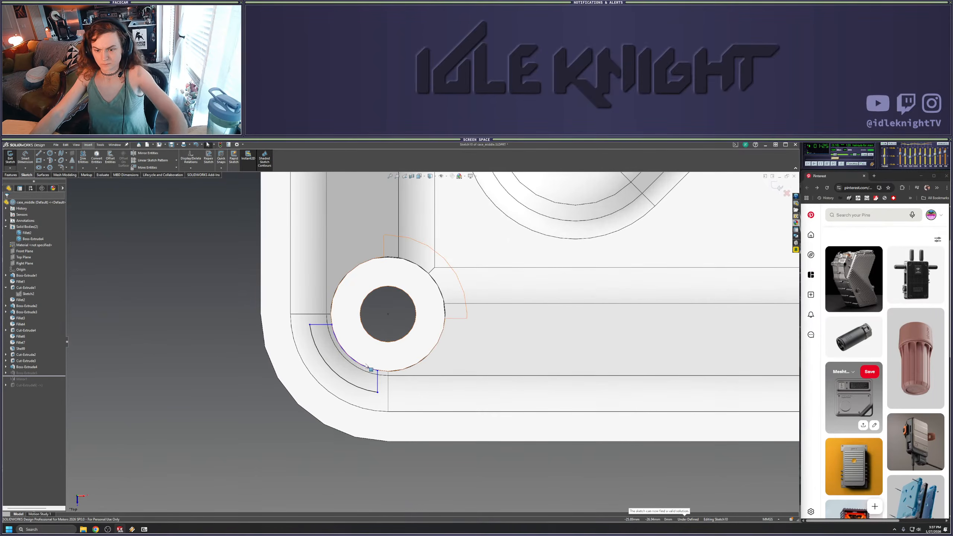
drag(363, 366, 367, 346)
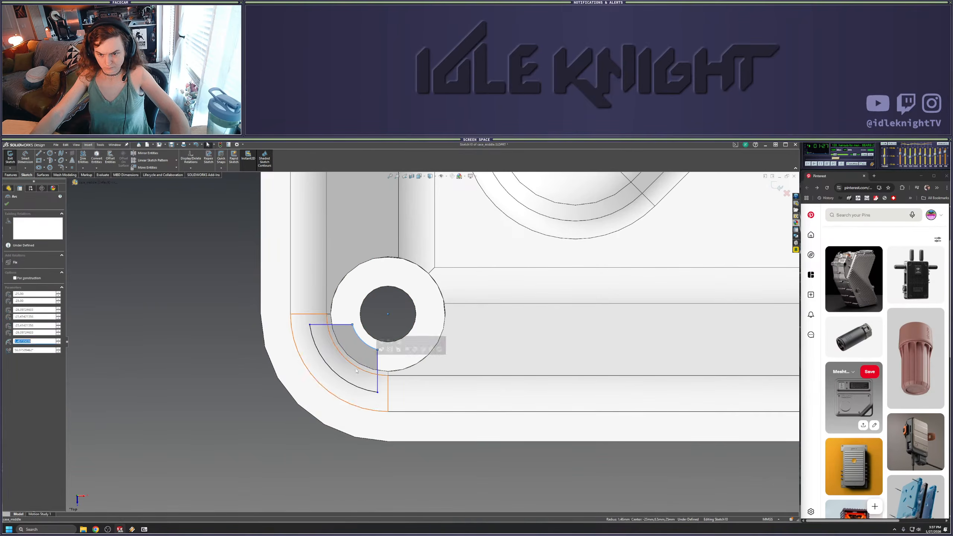
key(ctrl+z)
click(361, 359)
middle_drag(360, 358, 361, 356)
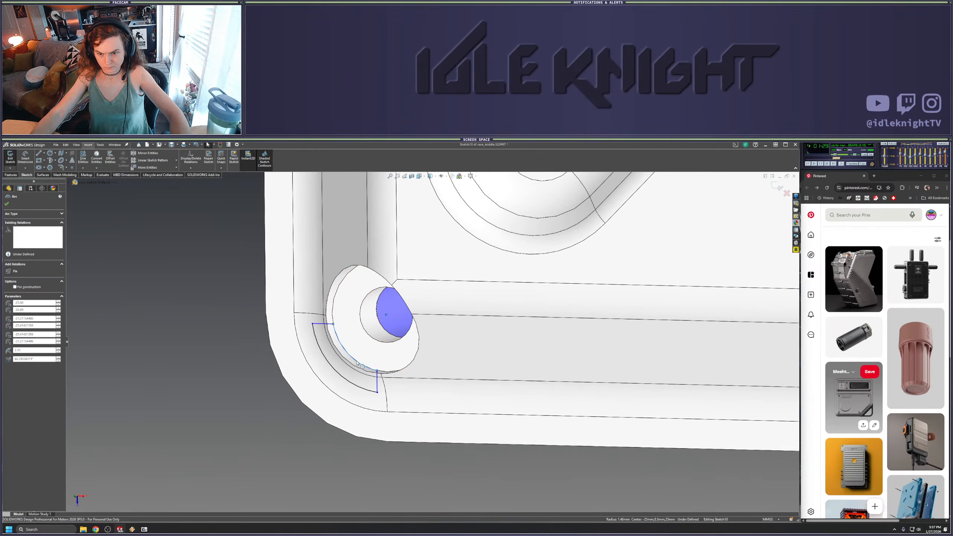
ctrl+click(333, 320)
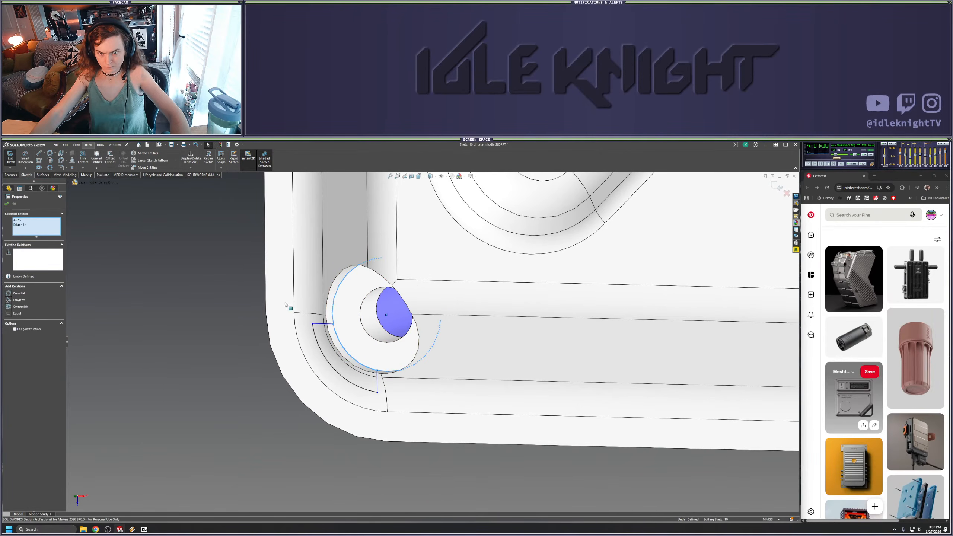
click(19, 294)
Try to make the end lines of the lower-left profile collinear with the cover's corner edges
click(176, 343)
middle_drag(280, 366, 353, 330)
key(space)
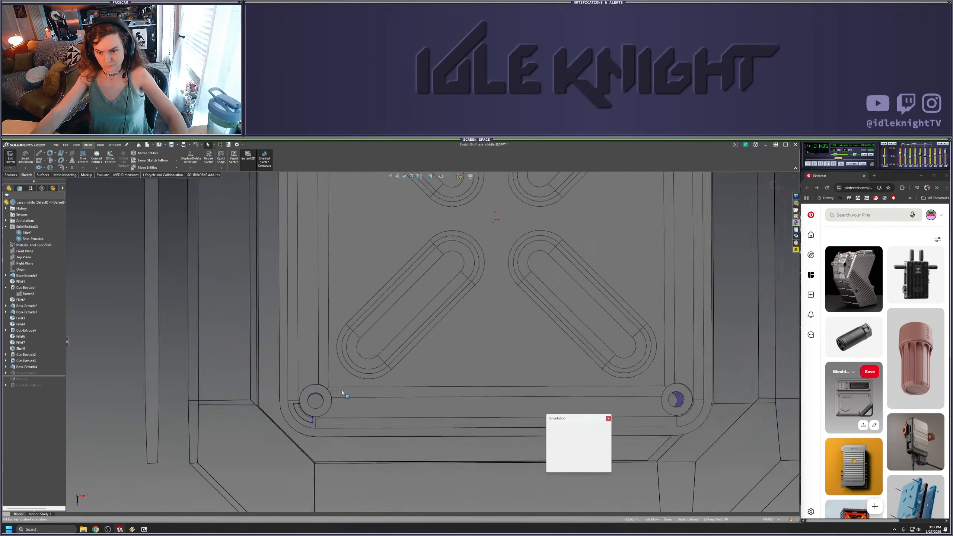
click(325, 416)
scroll(315, 447, down, 5)
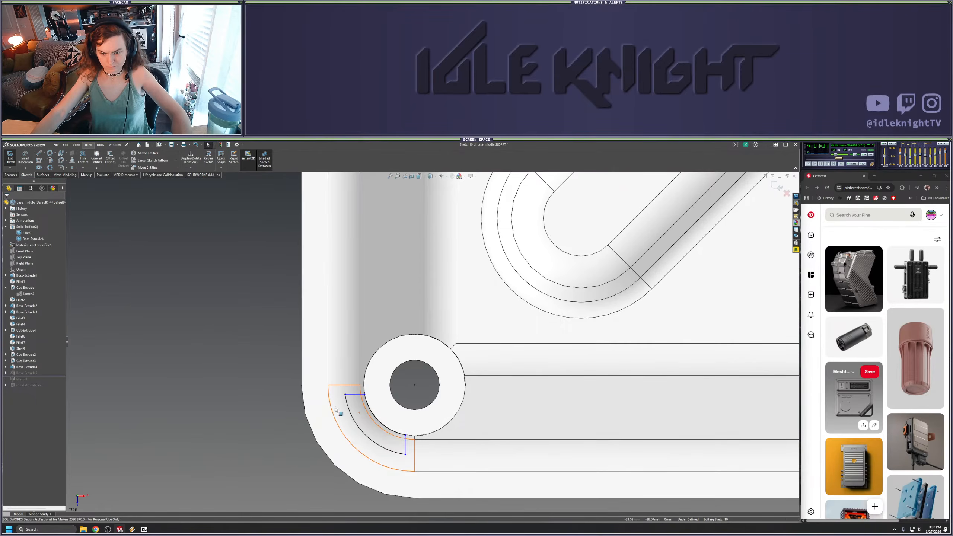
ctrl+click(354, 394)
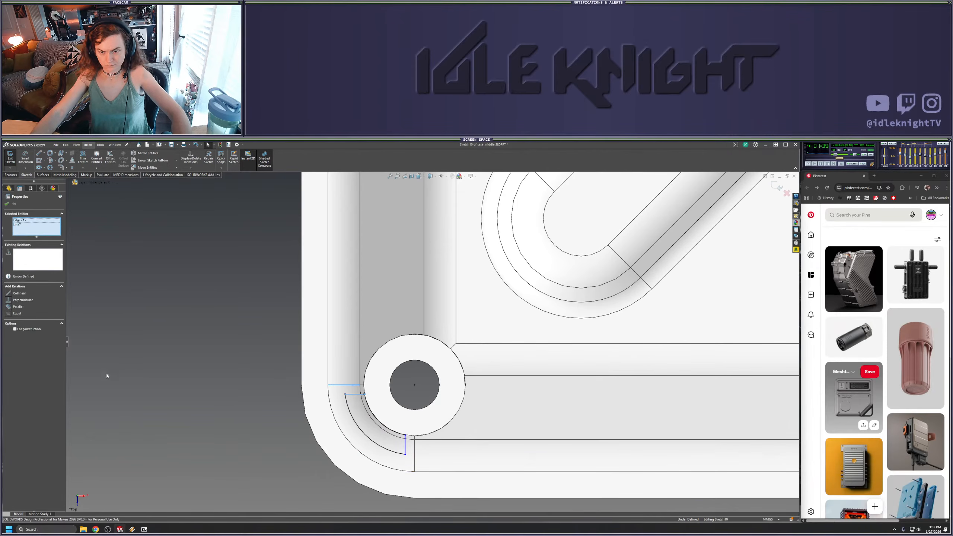
click(406, 451)
ctrl+click(415, 452)
middle_drag(312, 330, 456, 324)
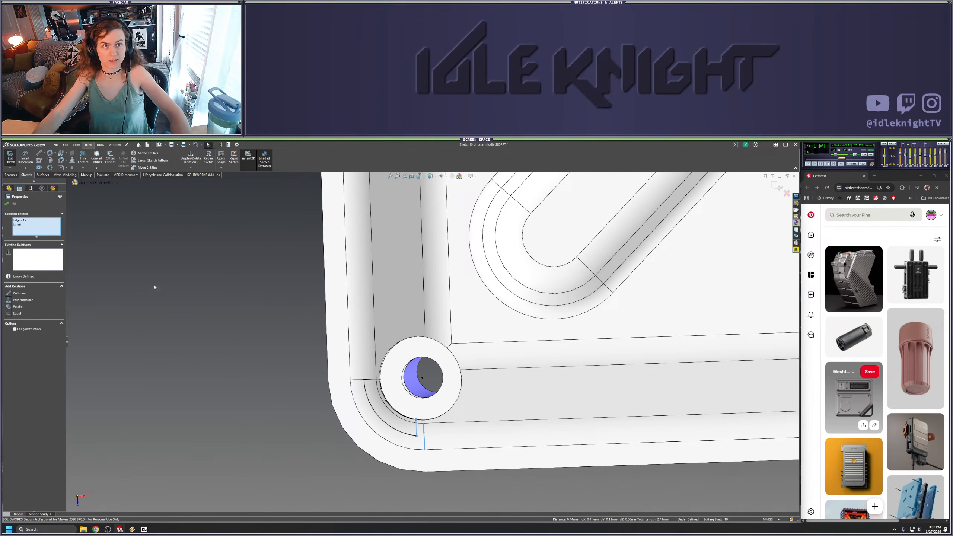
key(ctrl+z)
key(ctrl+z)
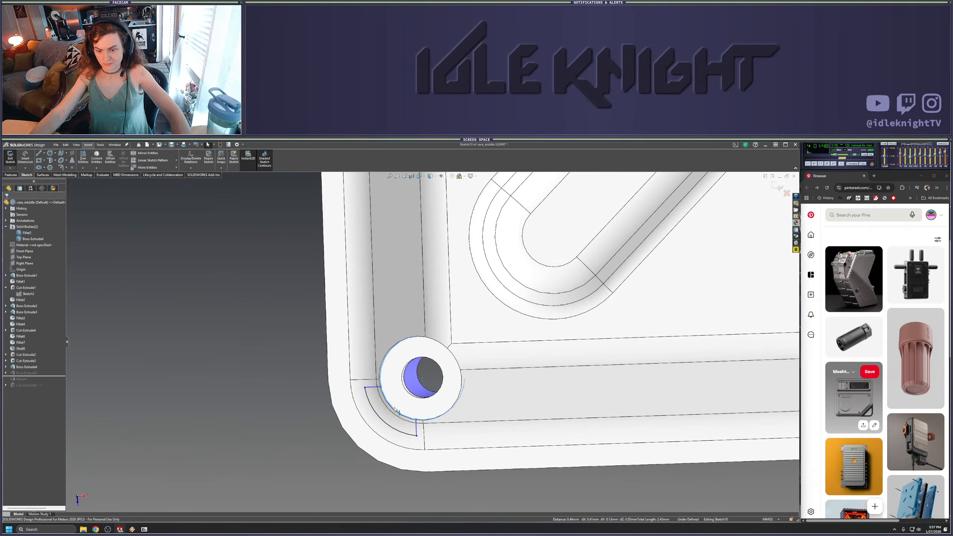
Try to reshape the lower-left profile by moving its end lines around the screw hole
drag(416, 431, 346, 388)
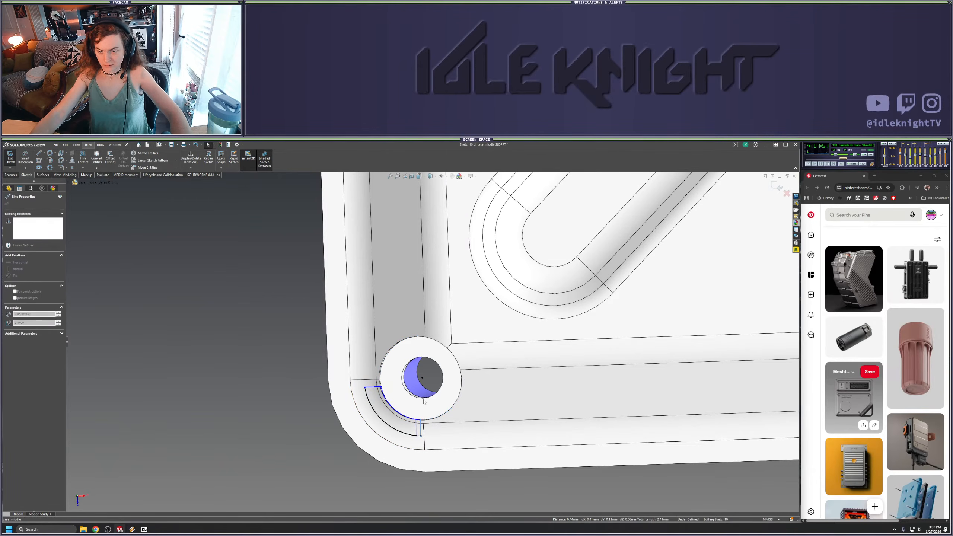
drag(453, 344, 464, 403)
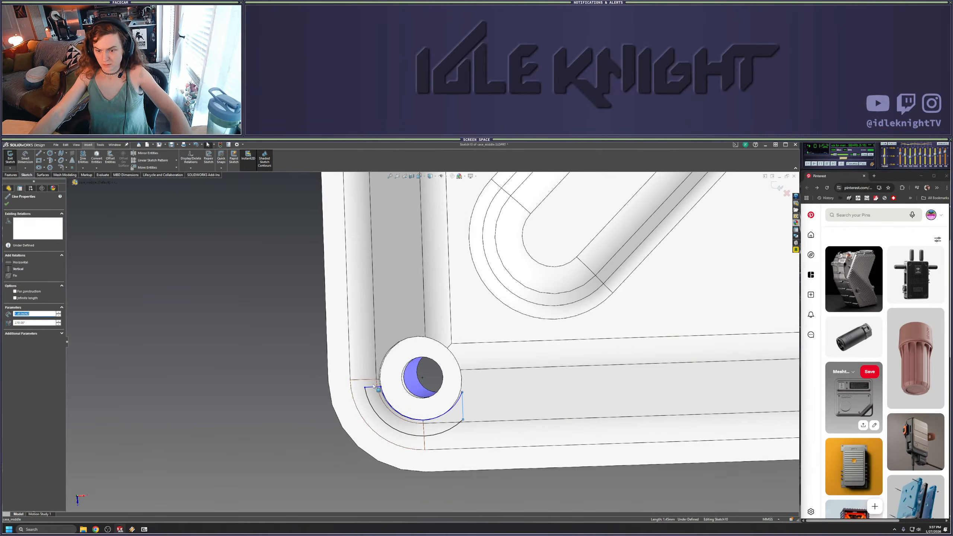
drag(373, 389, 427, 413)
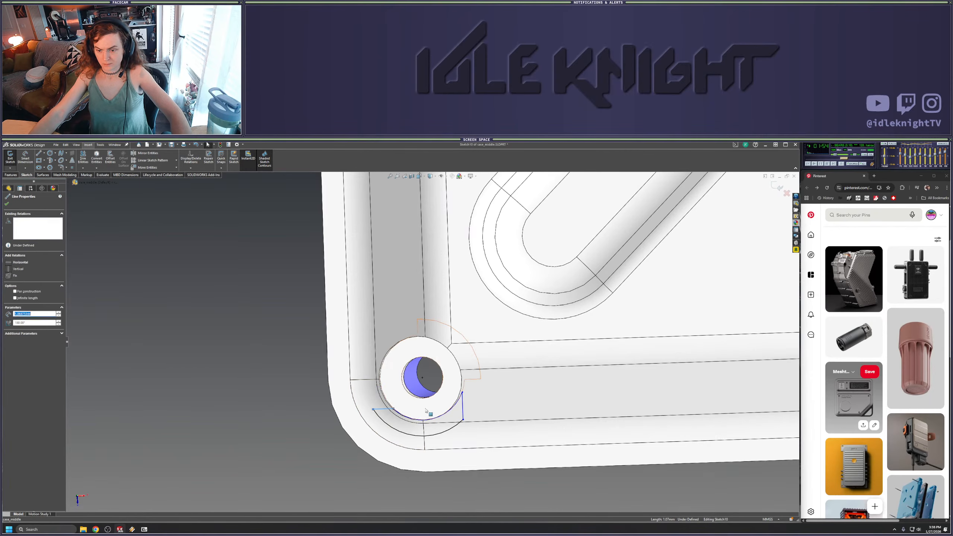
key(ctrl+z)
key(ctrl+z)
Delete the remaining support profile at the lower-left corner, leaving the Boss-Extrude5 sketch empty
click(416, 427)
scroll(431, 341, up, 4)
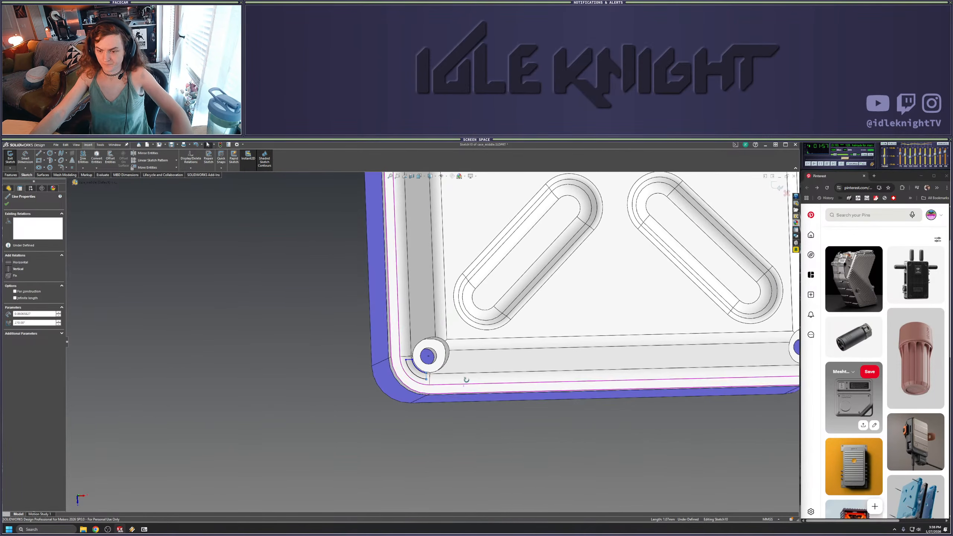
key(space)
key(Escape)
key(ctrl+8)
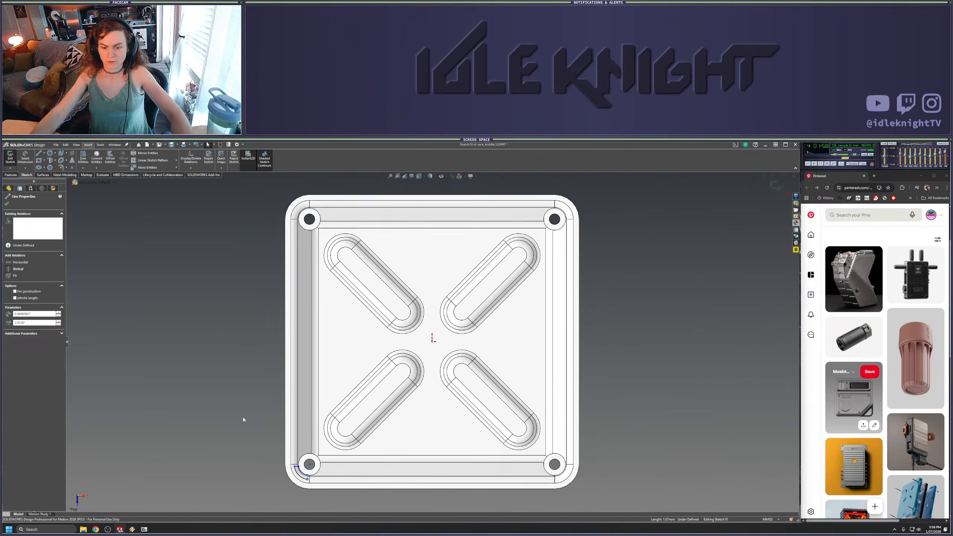
drag(243, 419, 325, 498)
key(Delete)
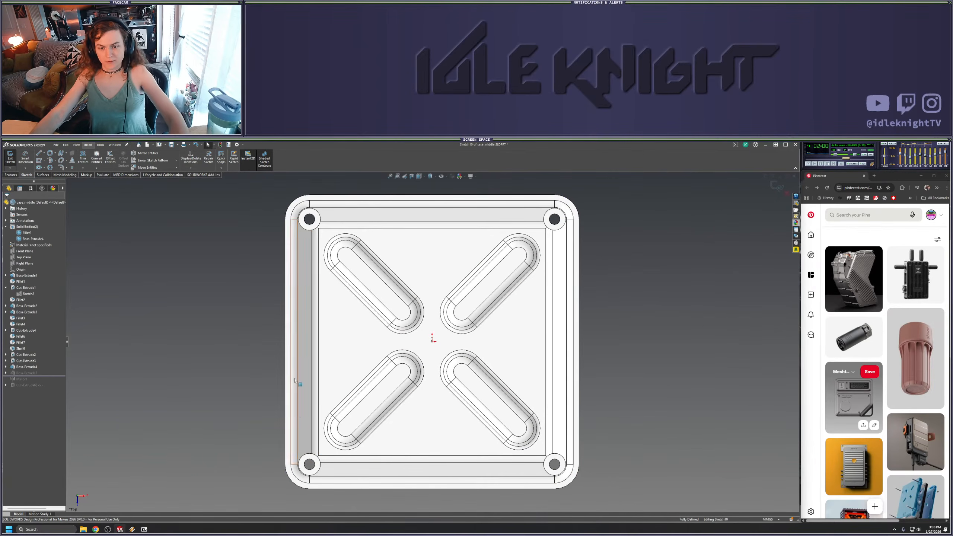
Convert the circular edge and surrounding arc edge at the upper-left screw hole into sketch entities
middle_drag(324, 366, 379, 314)
scroll(330, 255, down, 5)
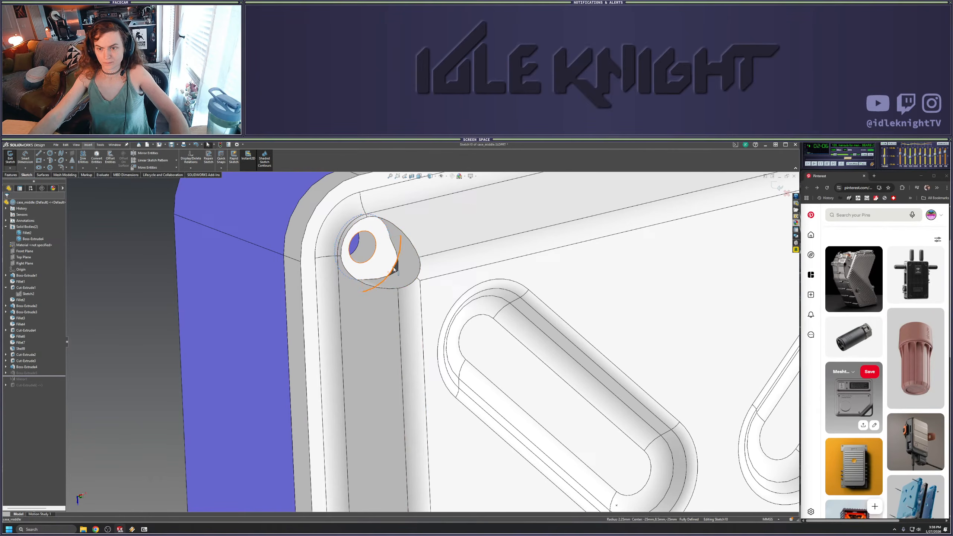
click(100, 161)
Extend the converted arc into a full circle around the upper-left screw hole
scroll(431, 338, up, 6)
middle_drag(463, 389, 442, 368)
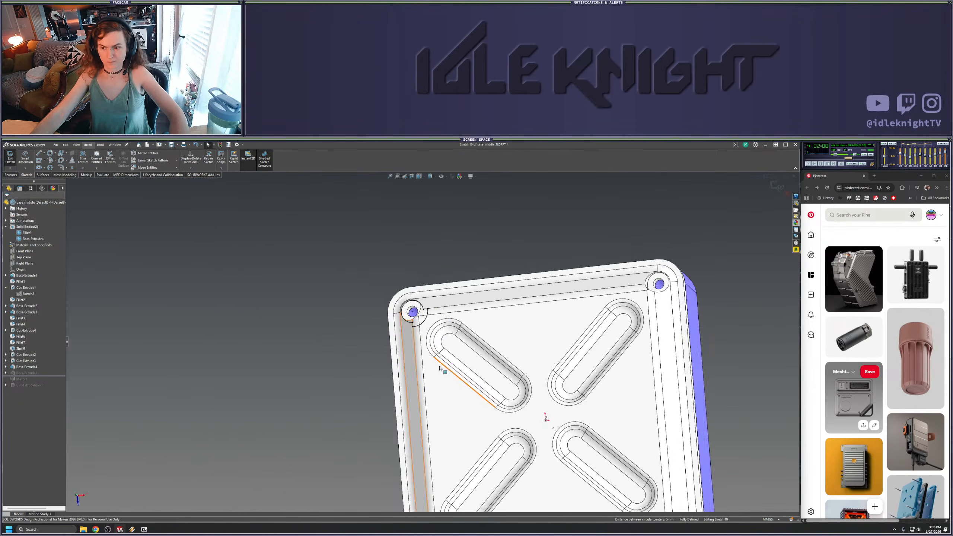
key(space)
click(371, 399)
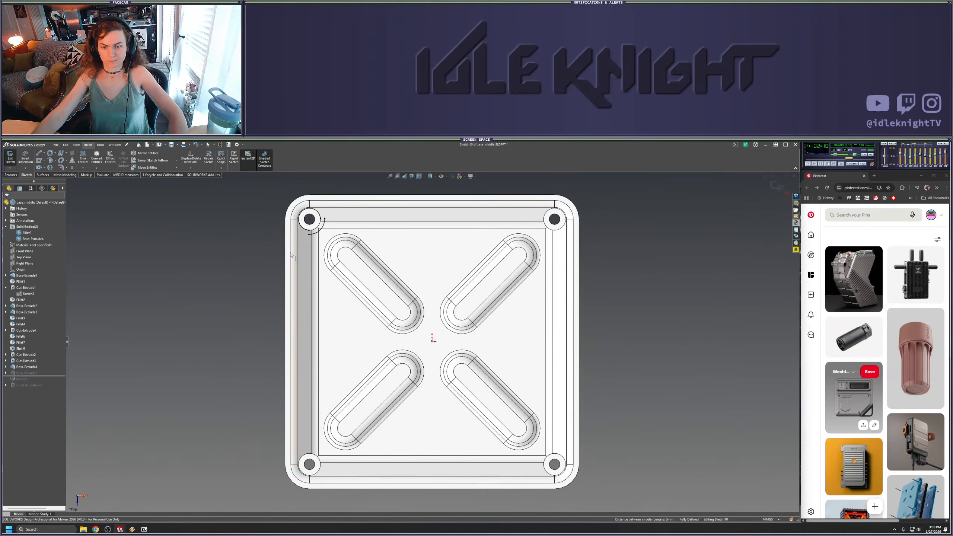
scroll(352, 224, down, 6)
click(333, 249)
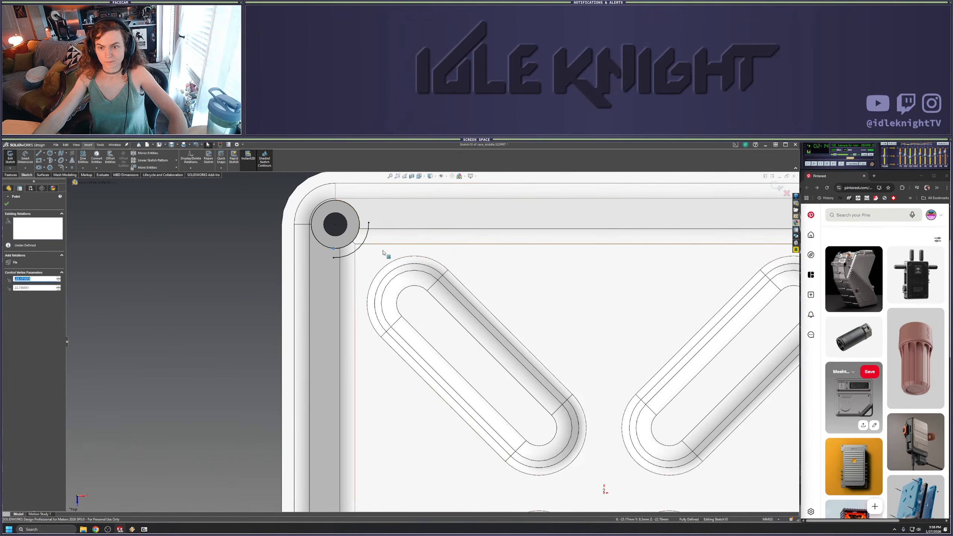
click(300, 194)
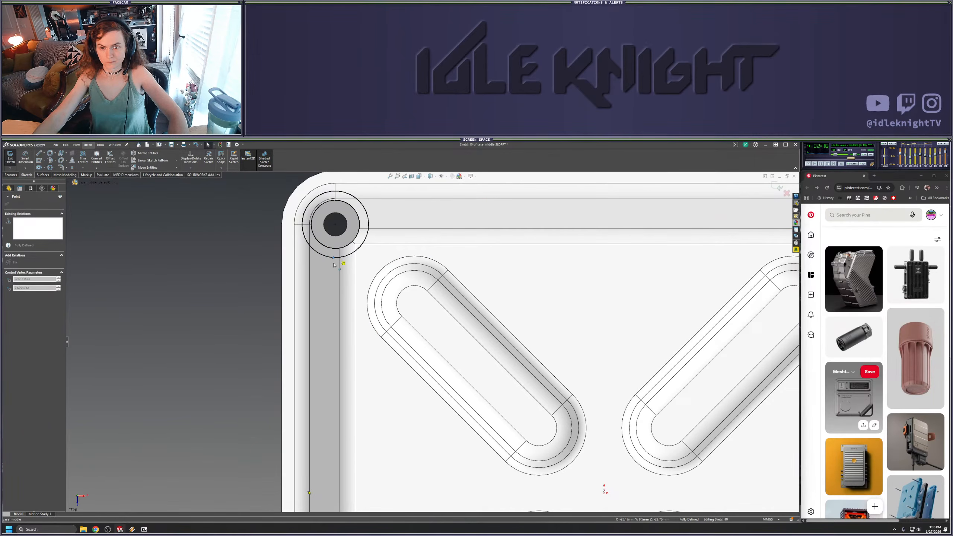
drag(333, 263, 337, 266)
middle_drag(338, 266, 338, 287)
key(space)
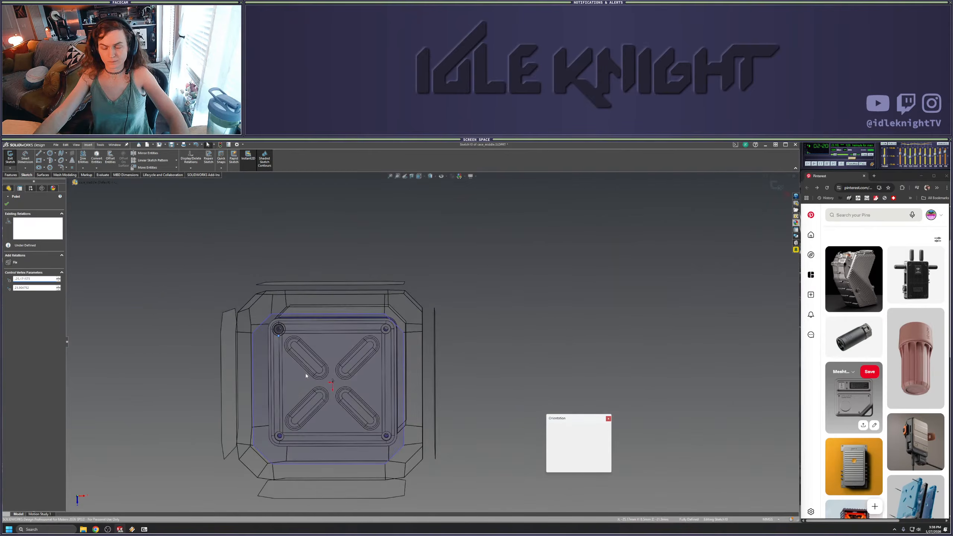
click(306, 373)
scroll(311, 240, down, 8)
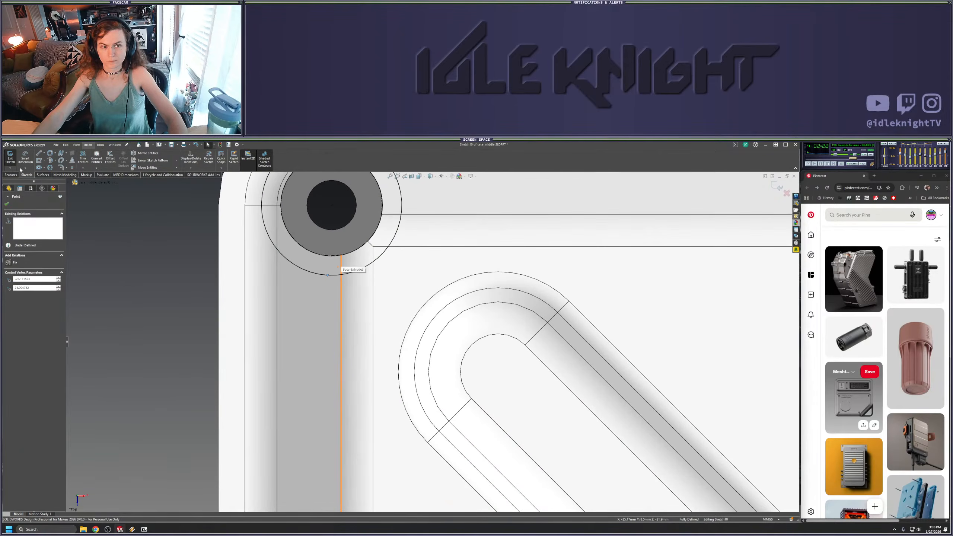
key(Escape)
click(39, 154)
scroll(379, 276, up, 4)
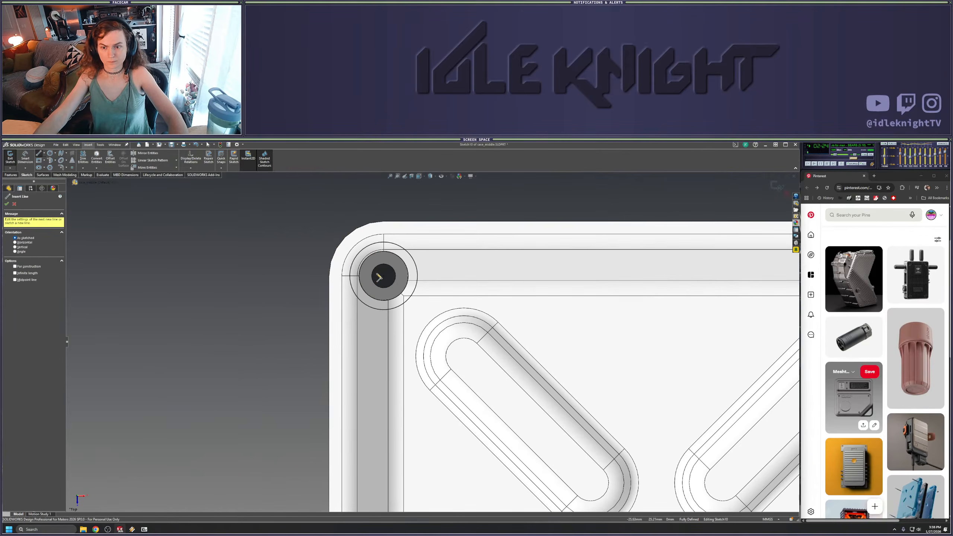
click(383, 276)
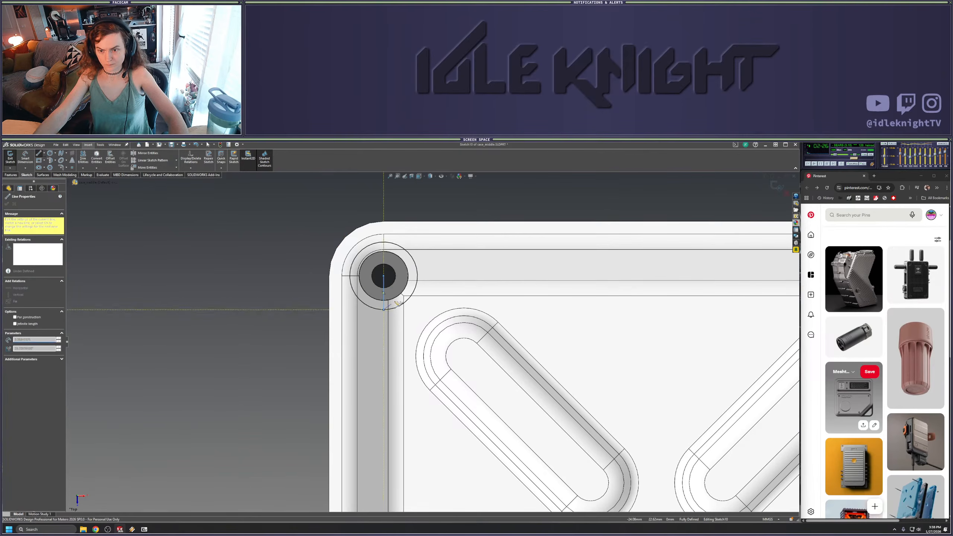
mouse_move(396, 304)
middle_down()
mouse_move(390, 377)
mouse_move(410, 332)
middle_up()
key(Escape)
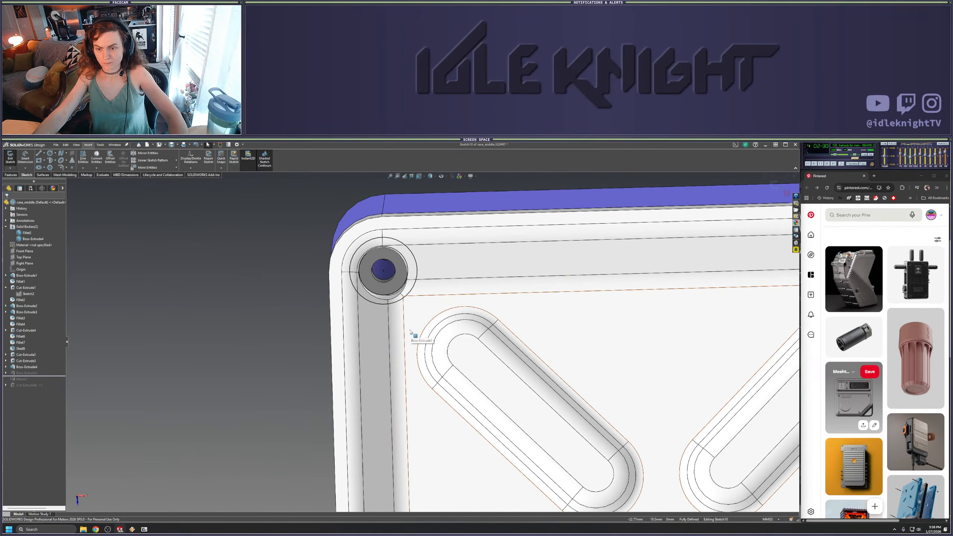
Exit the support sketch and set the depth of Boss-Extrude3 to 3.5 mm
scroll(410, 331, up, 6)
click(776, 187)
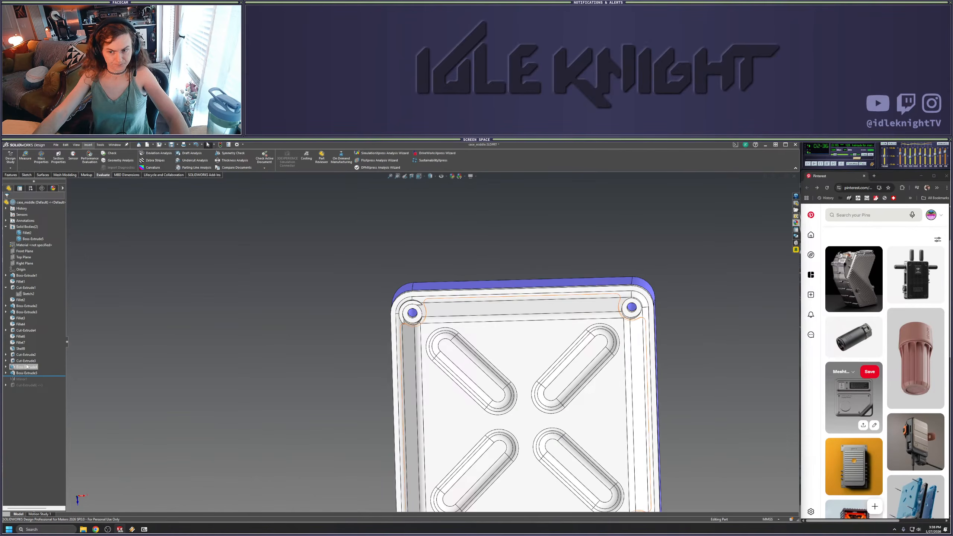
click(22, 312)
right_click(22, 312)
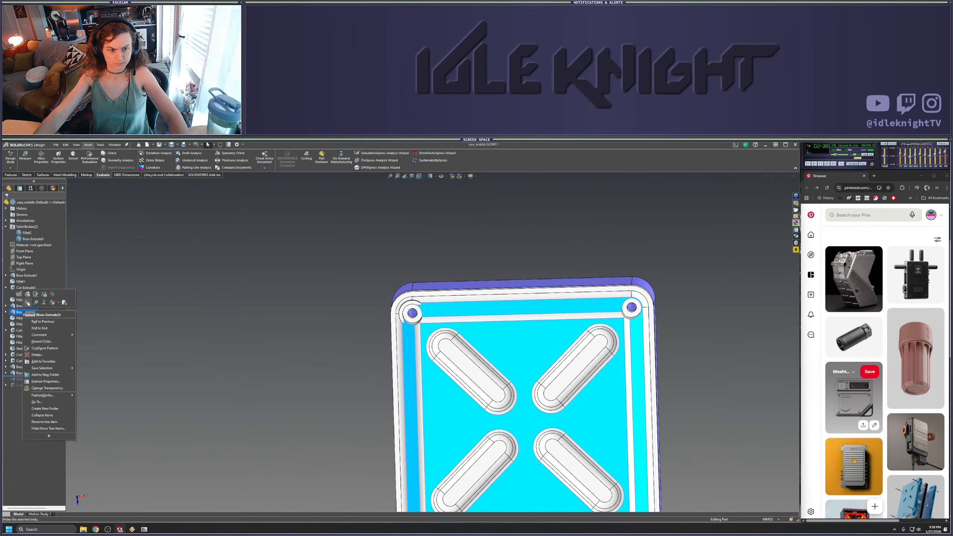
click(28, 295)
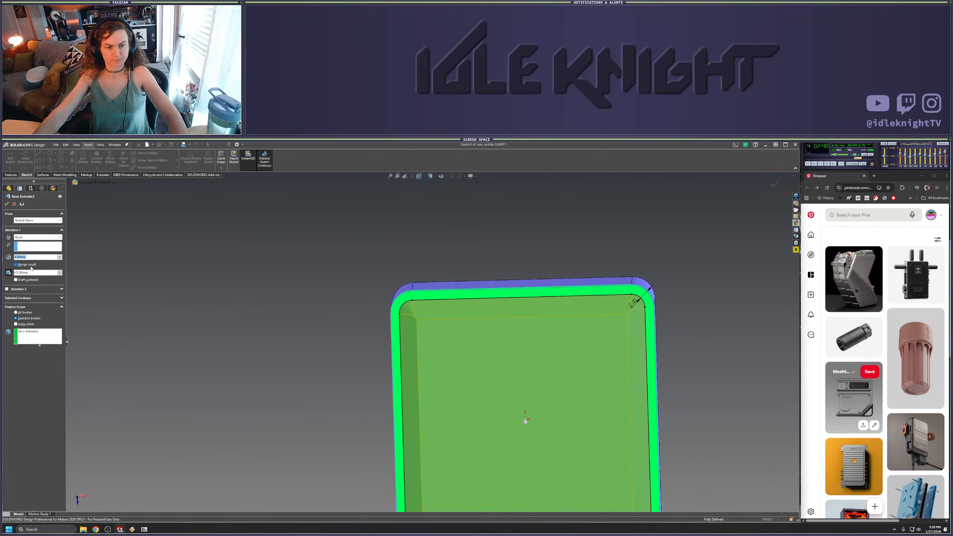
text(3.5)
key(Return)
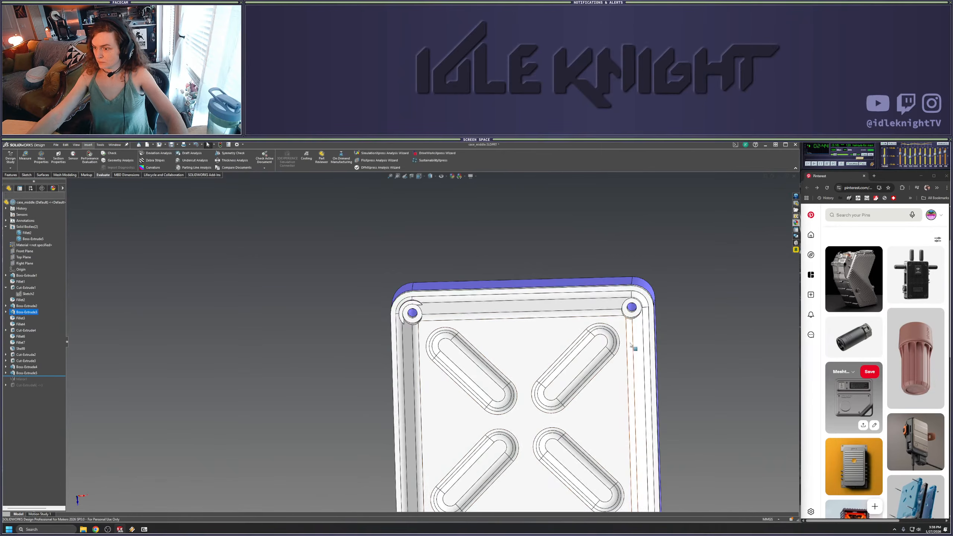
middle_drag(393, 373, 411, 385)
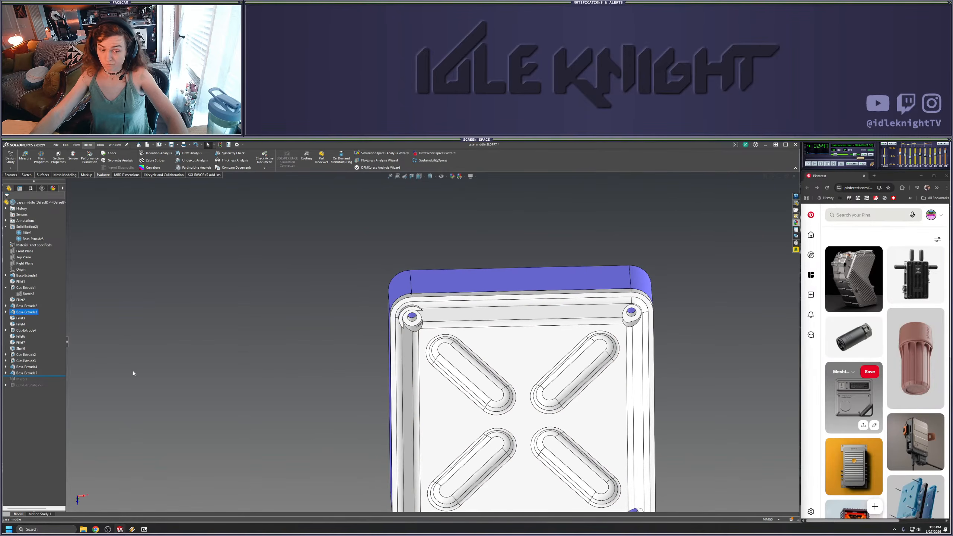
Reopen the sketch of Boss-Extrude5 for editing, viewed squarely at the upper-left screw hole
right_click(29, 374)
click(42, 357)
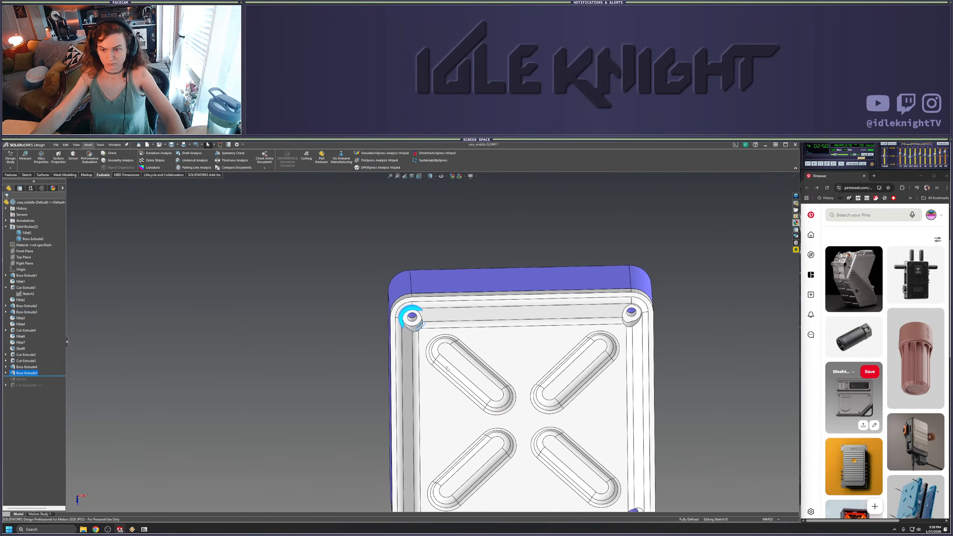
middle_drag(459, 393, 456, 340)
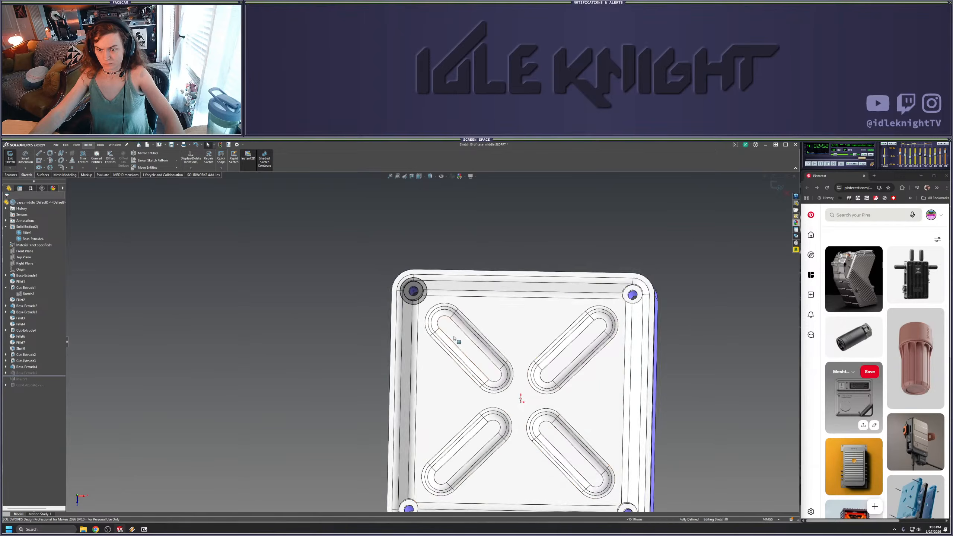
key(space)
click(348, 400)
scroll(319, 246, down, 3)
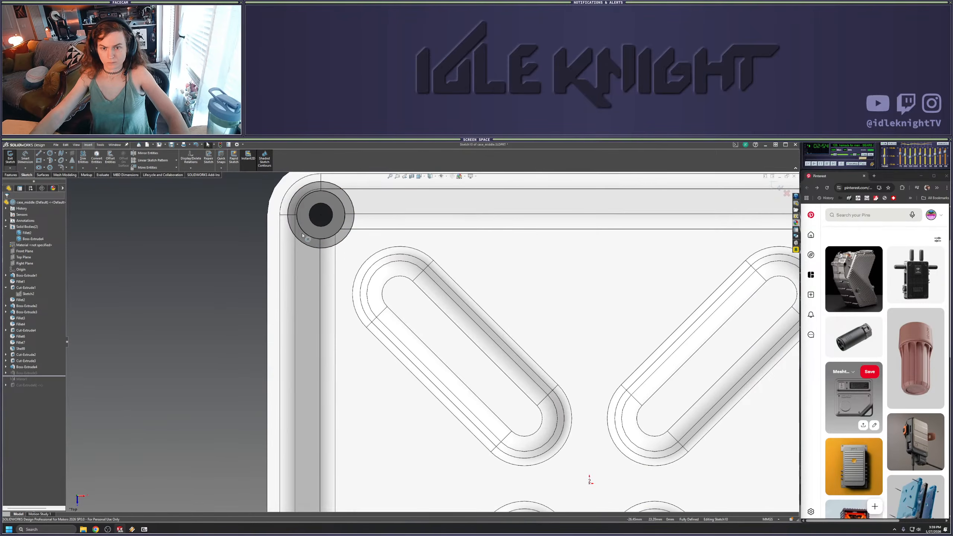
click(38, 154)
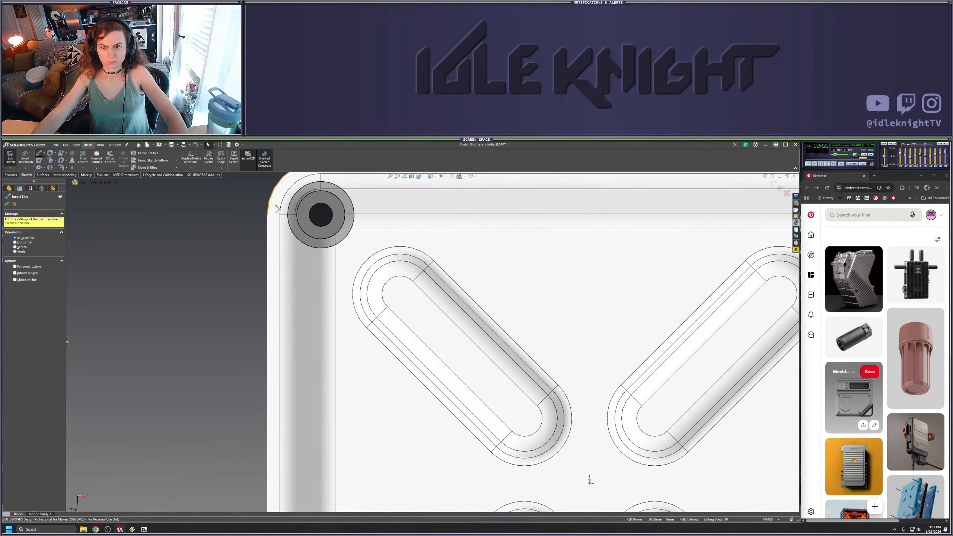
click(321, 214)
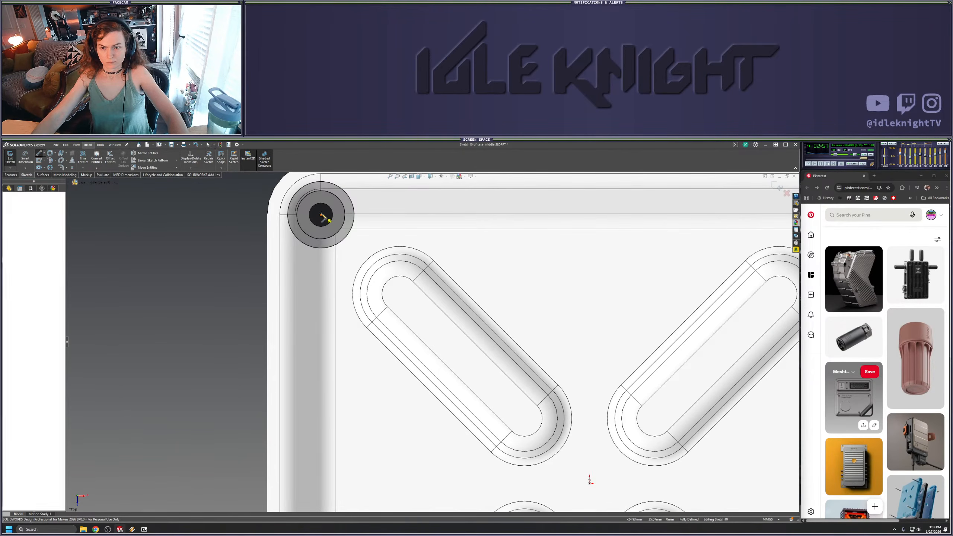
click(321, 248)
middle_drag(322, 251, 335, 311)
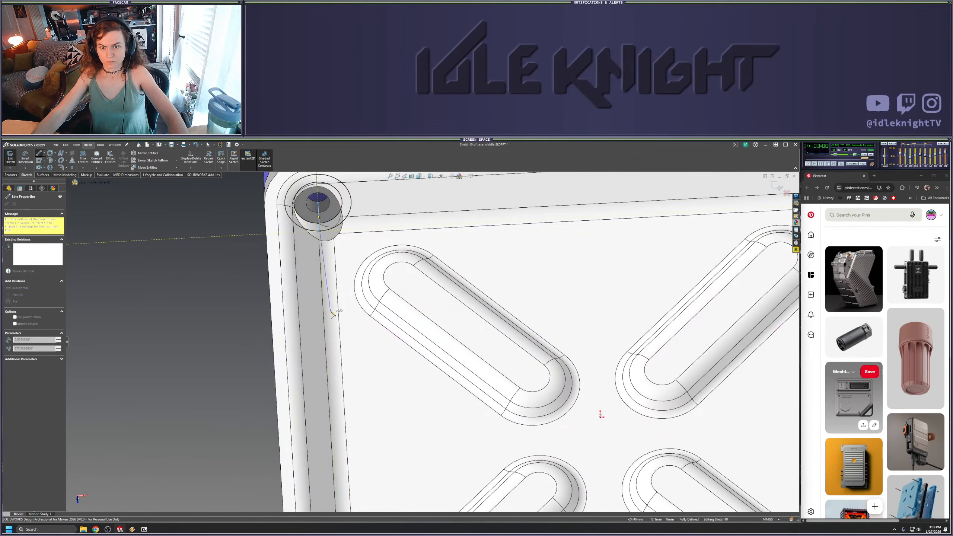
key(Escape)
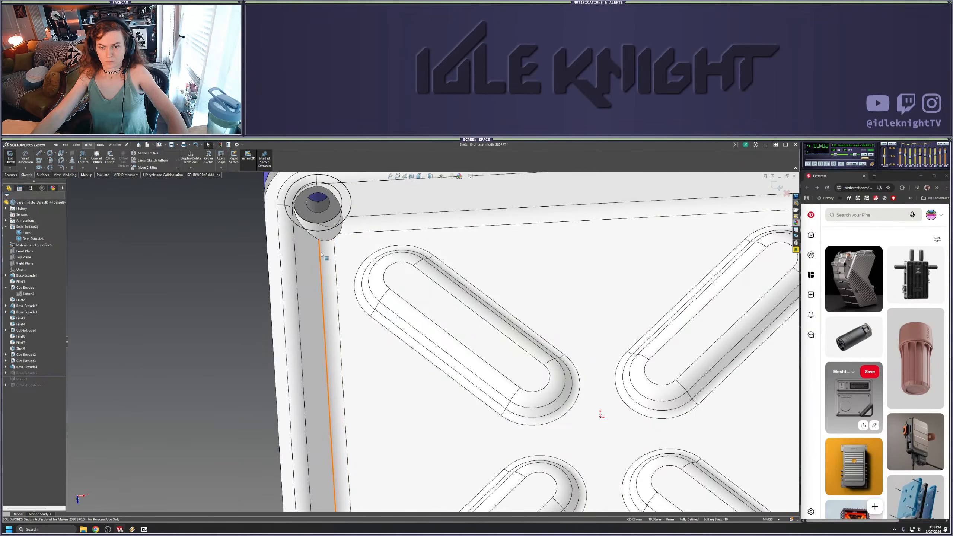
Convert the vertical and horizontal wall edges meeting the upper-left screw recess into sketch lines, adjusting the horizontal line's end at the recess
scroll(322, 256, down, 5)
key(space)
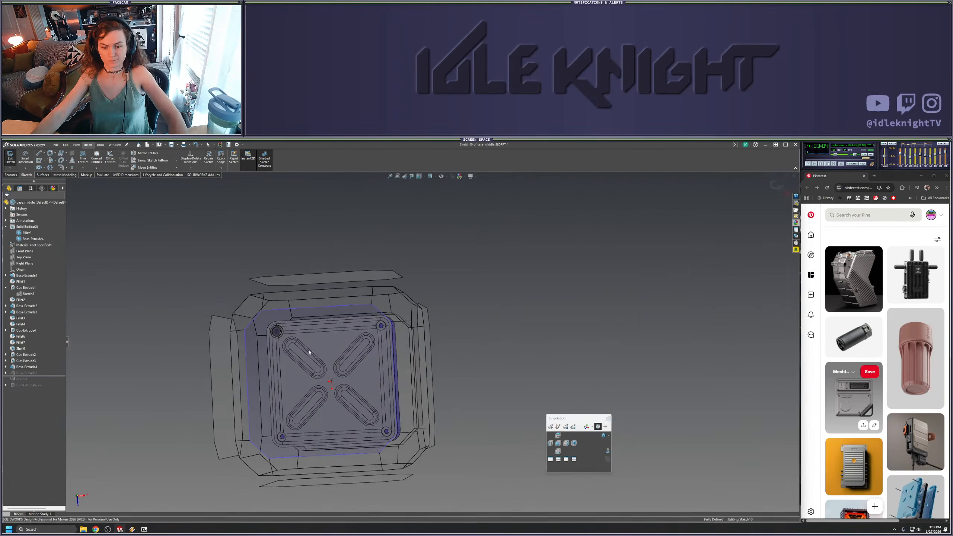
click(308, 352)
scroll(295, 200, up, 8)
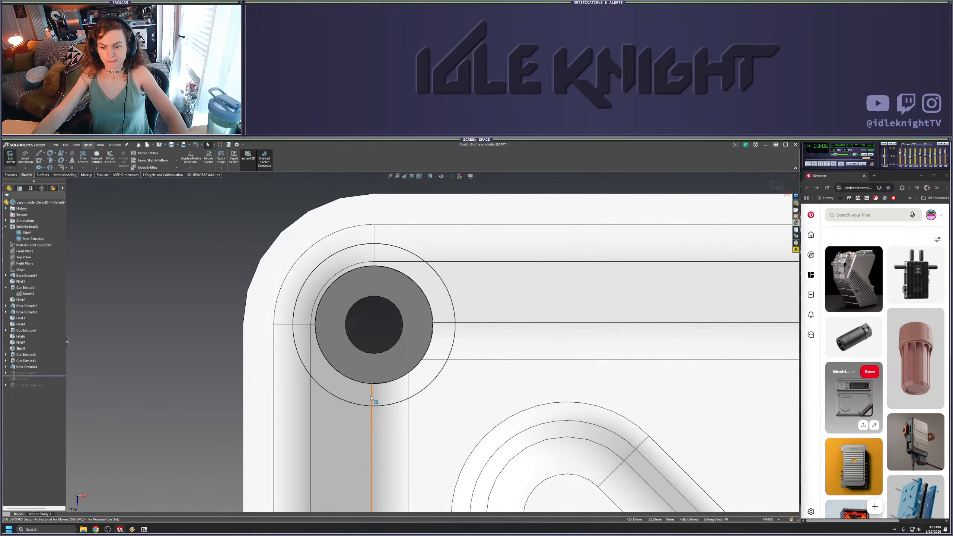
click(370, 399)
click(372, 400)
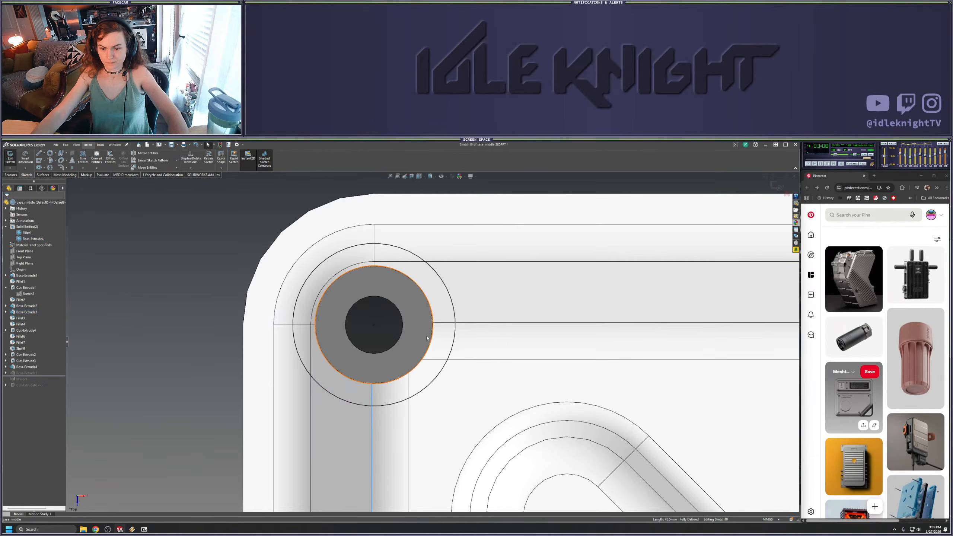
ctrl+click(446, 322)
key(Escape)
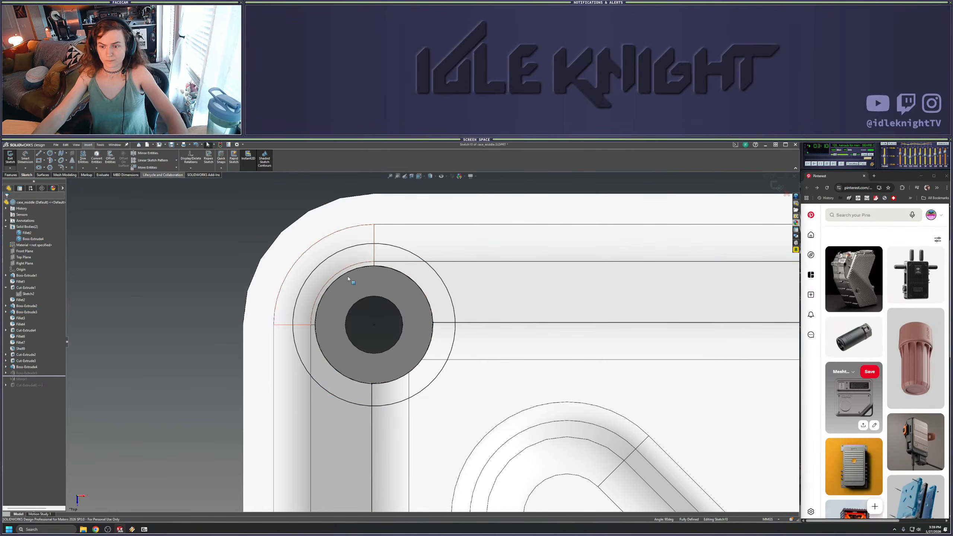
mouse_move(432, 322)
mouse_down()
mouse_move(398, 329)
mouse_move(411, 341)
mouse_move(432, 324)
mouse_up()
Trim the circles and converted lines down to a closed quarter-ring profile on the inner side of the upper-left screw hole
click(83, 157)
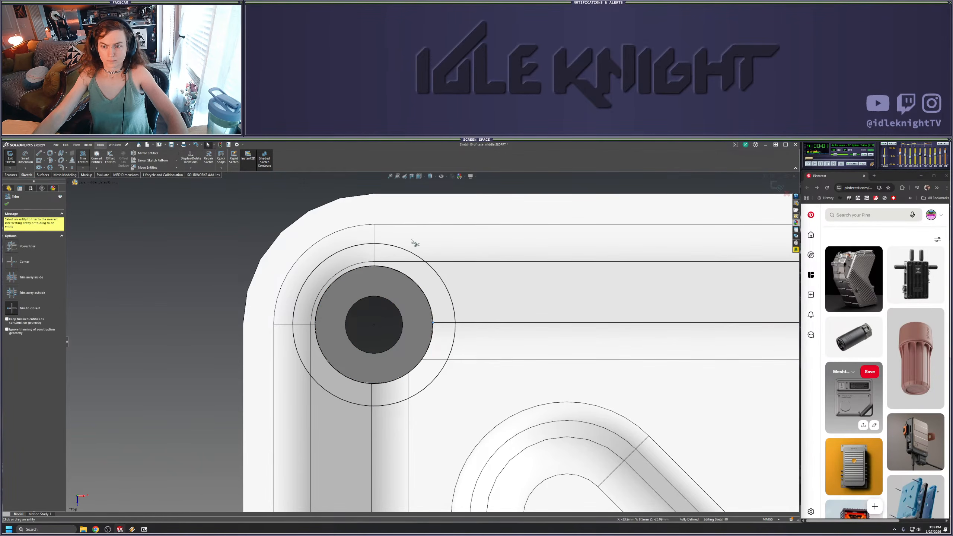
click(449, 297)
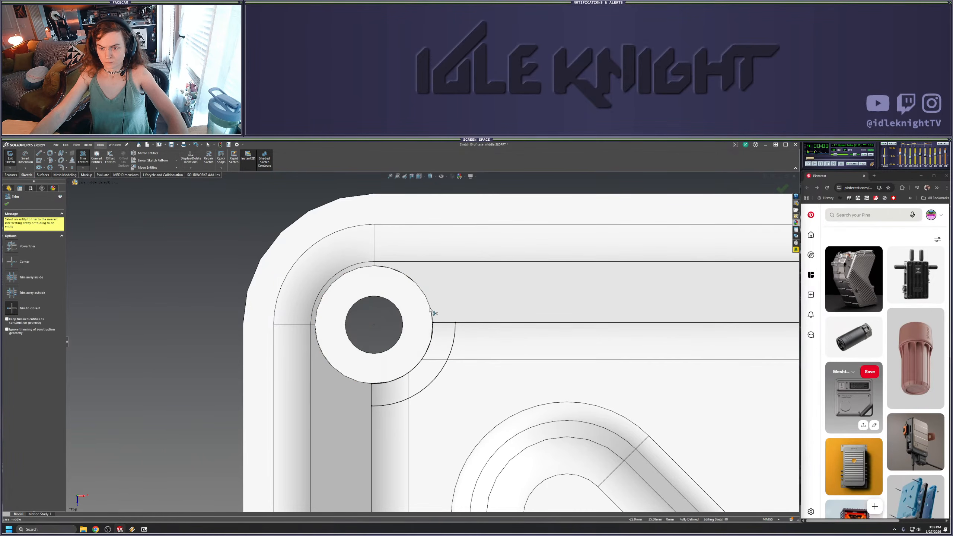
click(371, 426)
scroll(420, 419, up, 9)
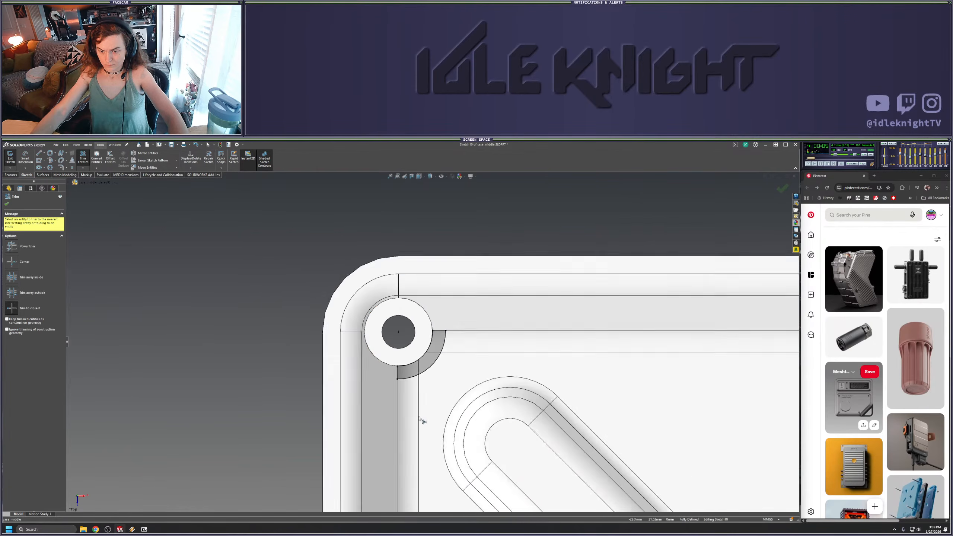
key(Escape)
Create a circular sketch pattern of the whole quarter-ring profile with 4 instances, one at each corner
key(ctrl+a)
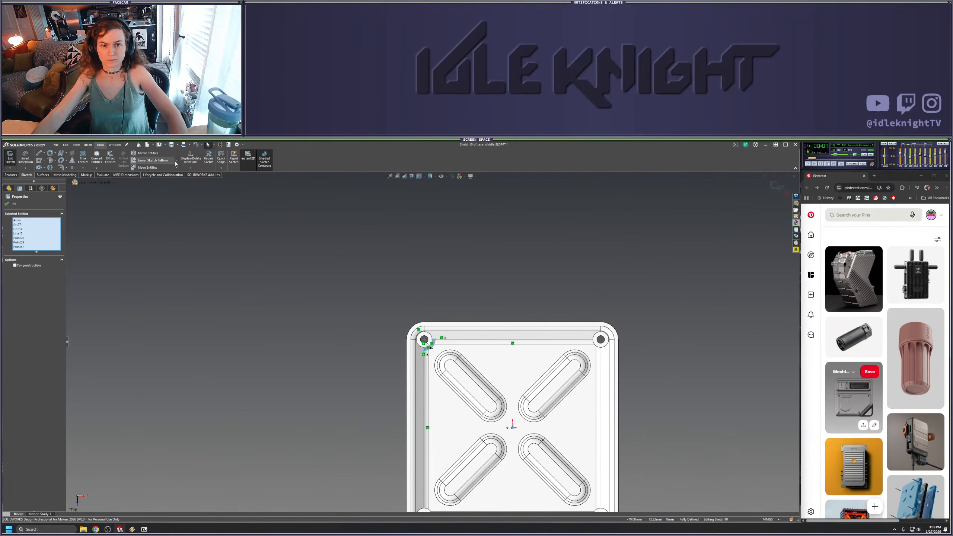
click(176, 161)
click(151, 174)
key(Return)
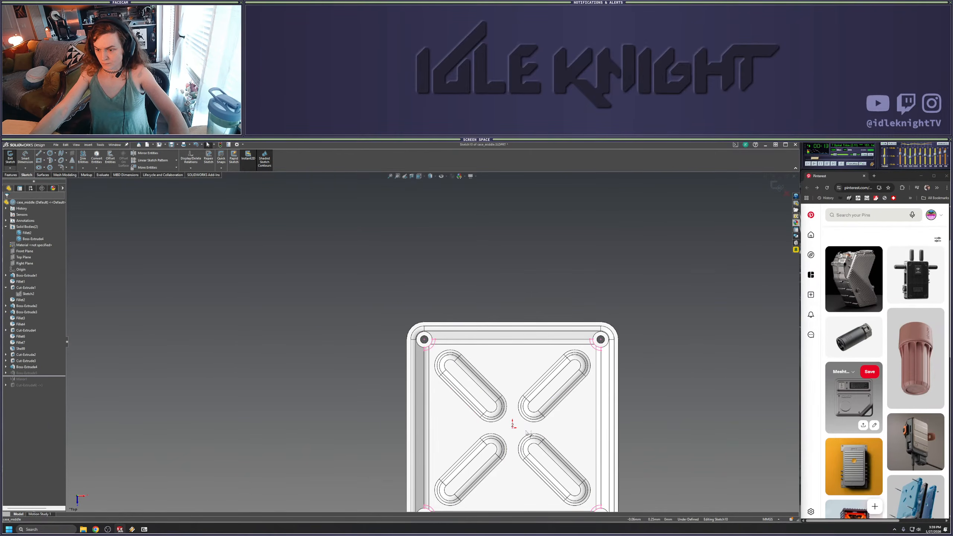
Anchor the circular pattern's centre point on the origin and exit the Boss-Extrude5 sketch
click(593, 427)
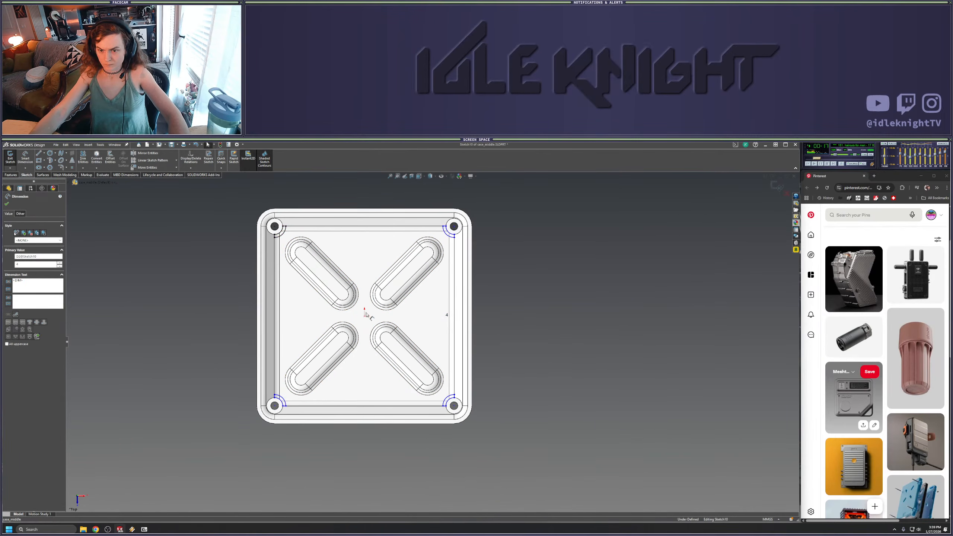
key(Delete)
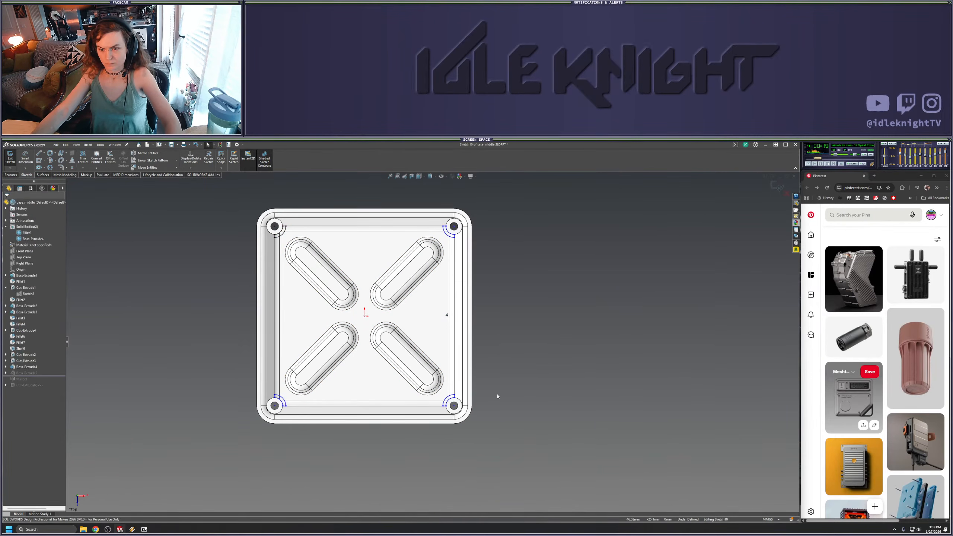
drag(365, 316, 375, 325)
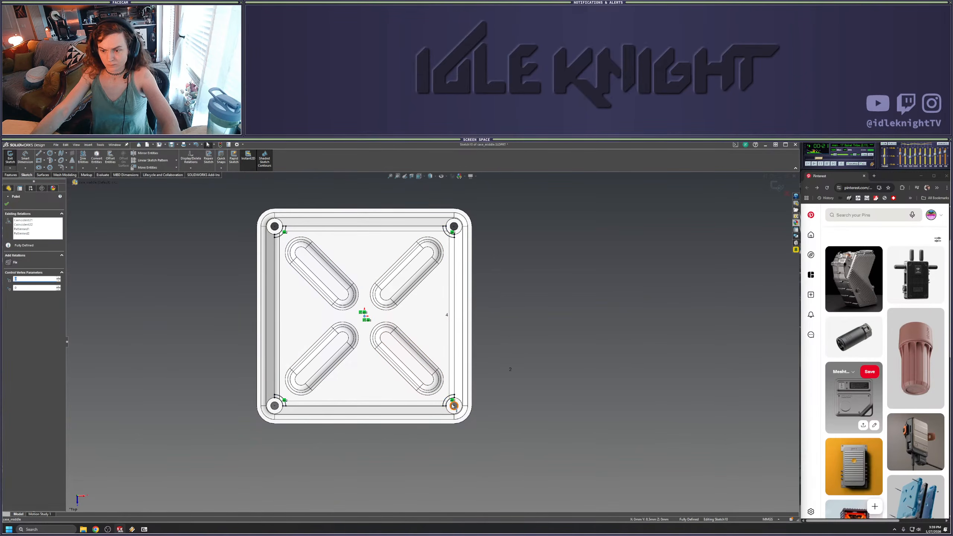
click(558, 307)
click(775, 186)
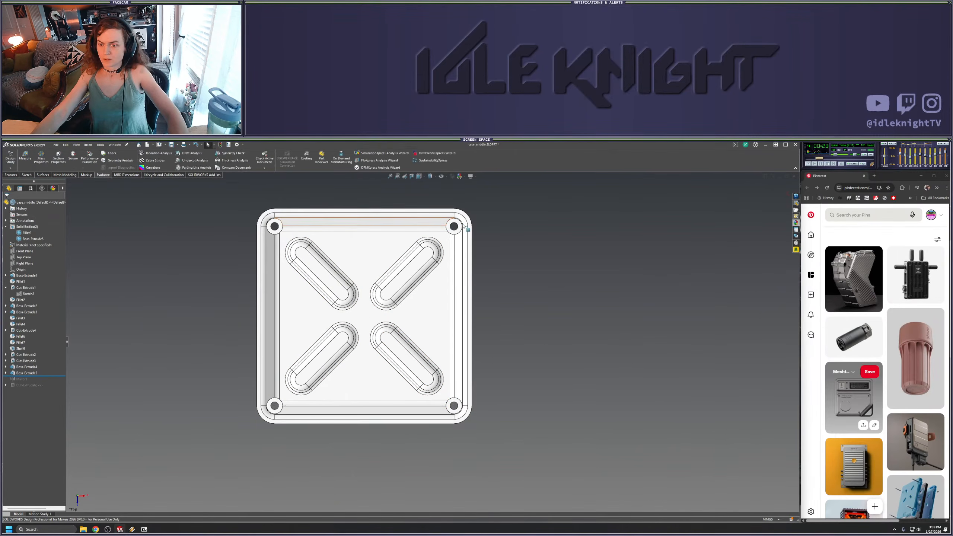
Set the depth of the Boss-Extrude5 corner support extrusion to 1.5 mm
middle_drag(465, 225, 415, 230)
scroll(415, 229, down, 5)
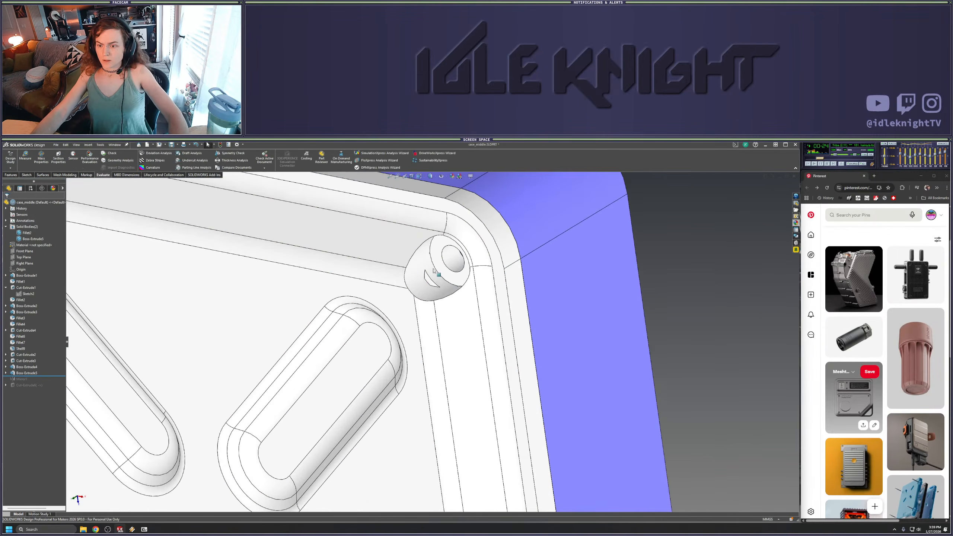
right_click(29, 373)
click(37, 358)
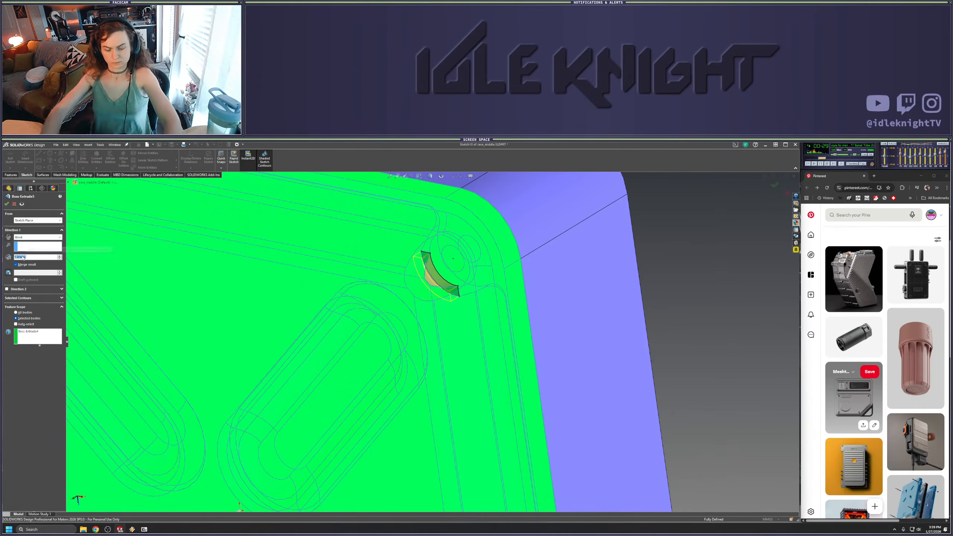
text(1.5)
key(Return)
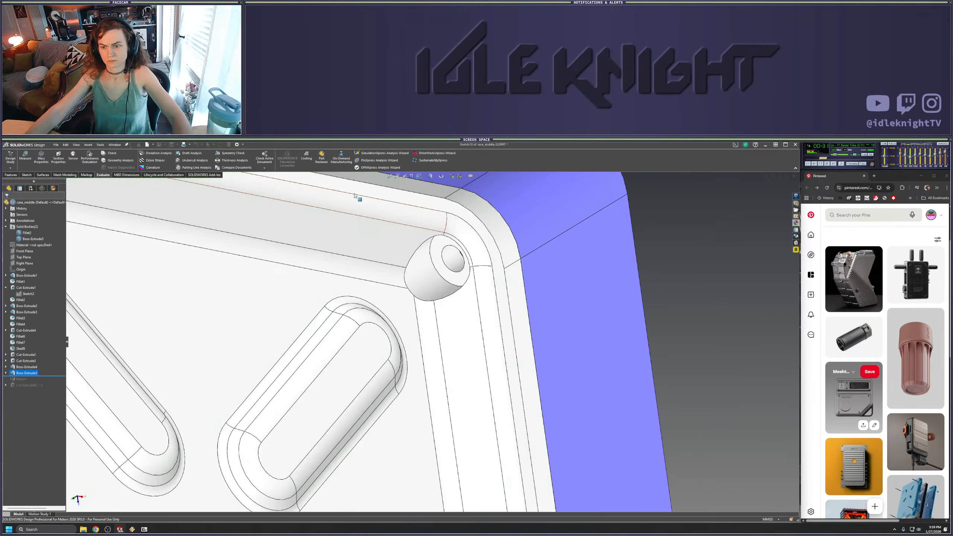
Examine closely how the corner support's extrusion meets the cylindrical screw recess and the case walls
middle_drag(472, 245, 450, 216)
scroll(448, 214, down, 7)
scroll(388, 375, down, 6)
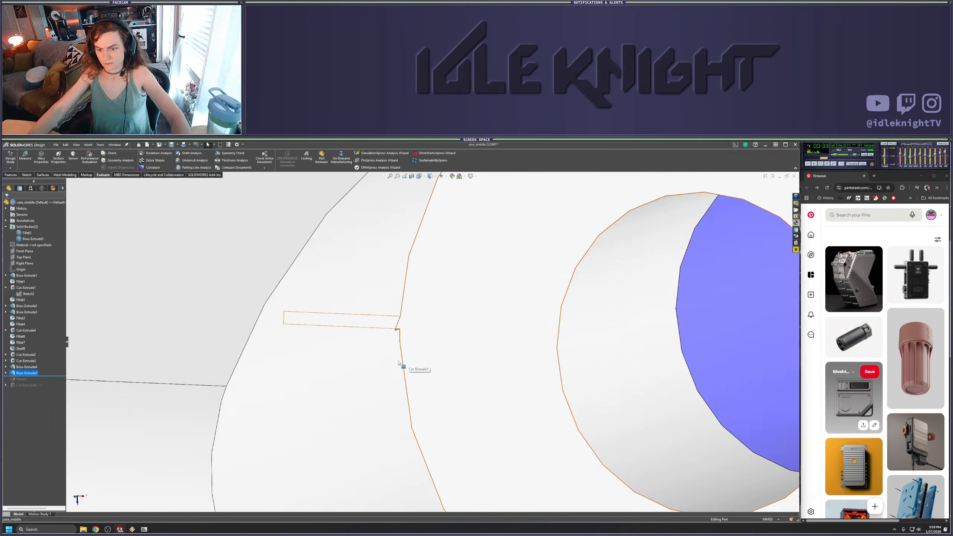
middle_drag(399, 361, 418, 332)
scroll(432, 341, up, 6)
scroll(326, 372, up, 12)
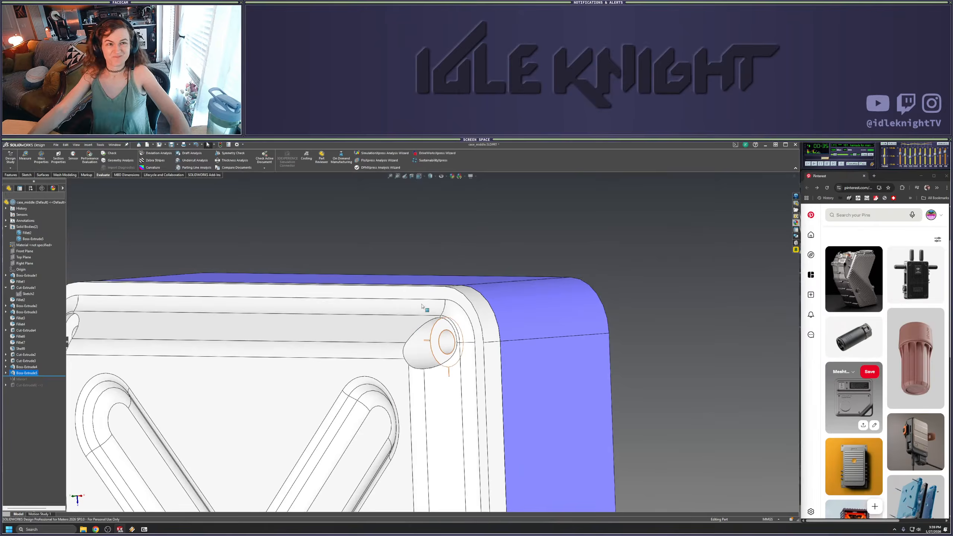
middle_drag(436, 372, 523, 326)
scroll(433, 341, up, 6)
middle_drag(433, 342, 467, 317)
Reopen the Boss-Extrude5 sketch and delete the patterned profiles at the other three corners, keeping the upper-left one
right_click(34, 373)
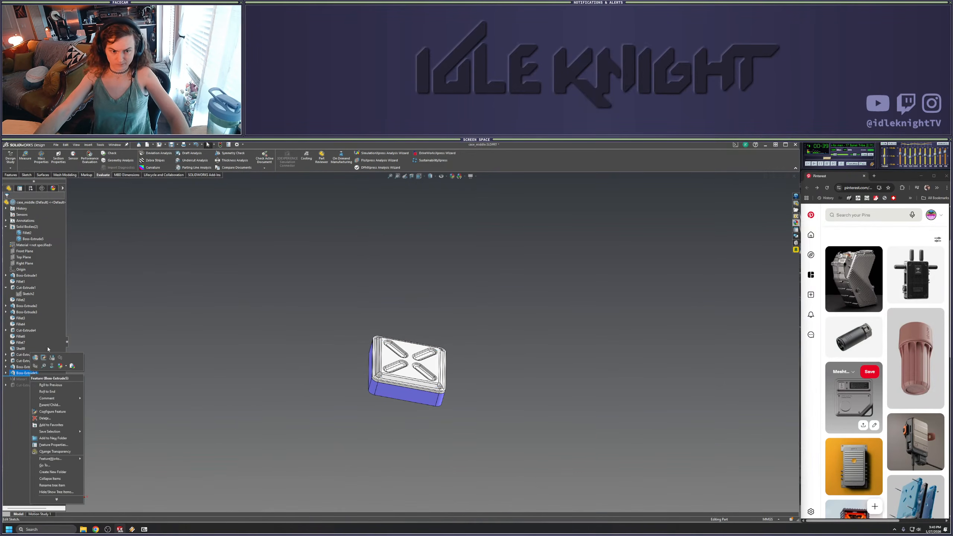
click(44, 359)
scroll(443, 311, down, 10)
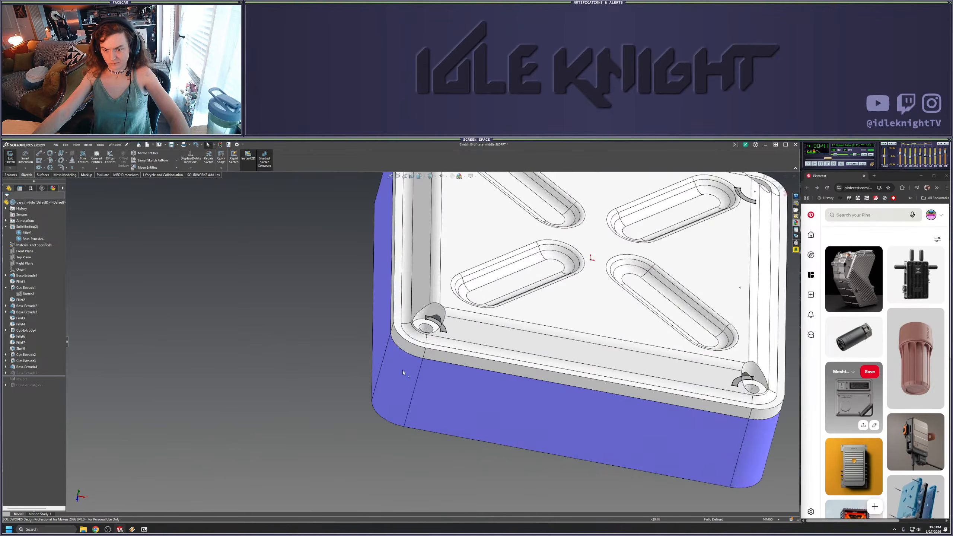
scroll(444, 311, down, 3)
mouse_move(443, 311)
middle_down()
mouse_move(389, 300)
mouse_move(386, 272)
mouse_move(422, 391)
mouse_move(417, 404)
mouse_move(425, 398)
mouse_move(376, 377)
middle_up()
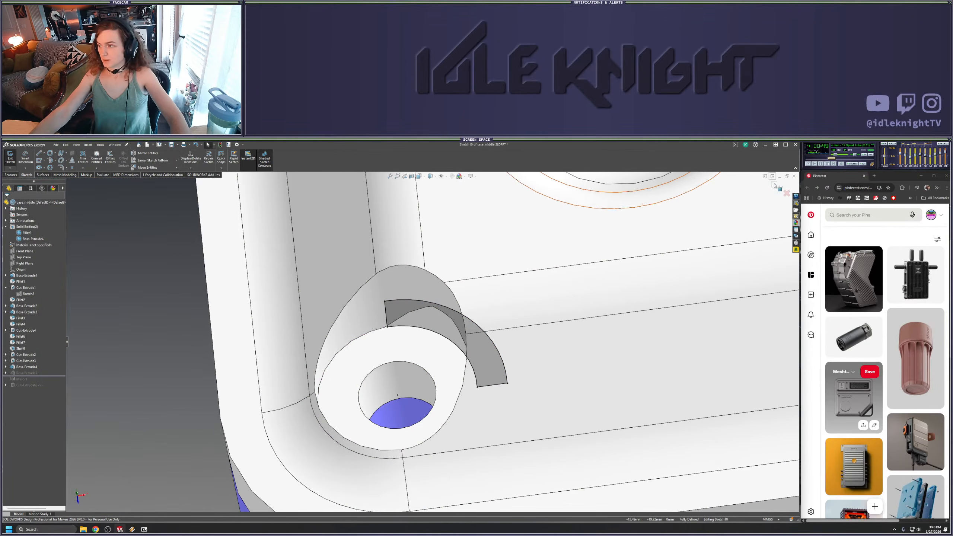
key(space)
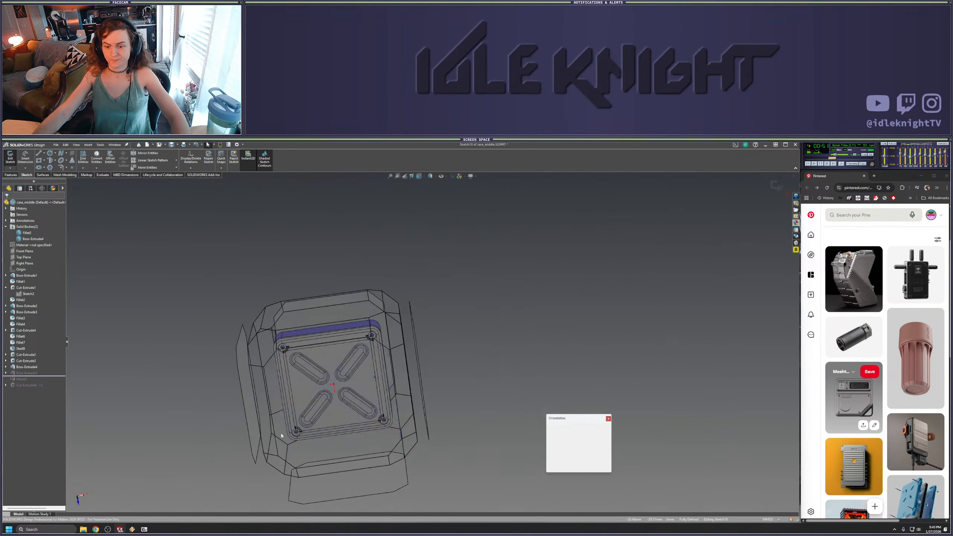
click(295, 428)
mouse_move(177, 371)
mouse_down()
mouse_move(570, 472)
mouse_move(573, 461)
mouse_up()
key(Delete)
drag(475, 195, 615, 415)
key(Delete)
Remove the on-edge relations from the upper-left profile's two short end lines and move both lines outward past the wall edges
scroll(285, 236, down, 6)
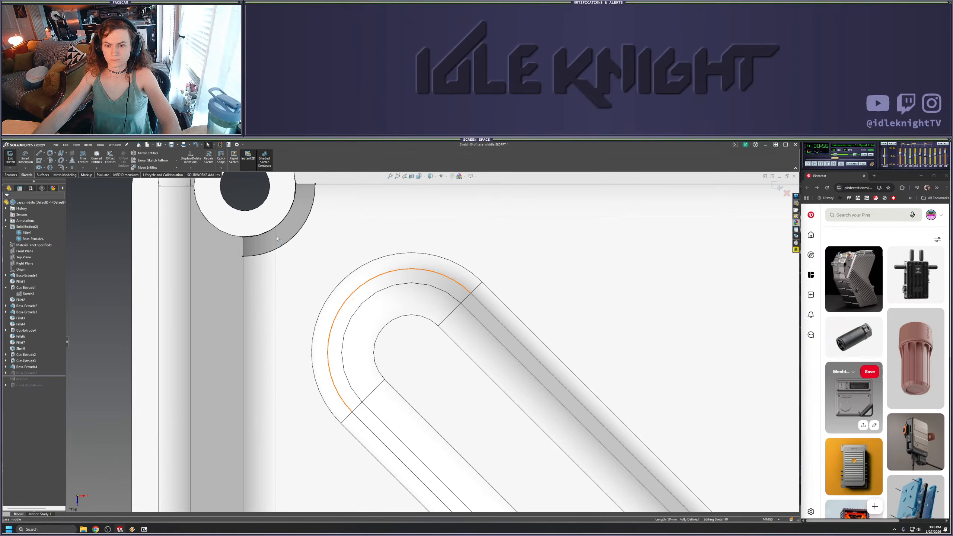
click(243, 249)
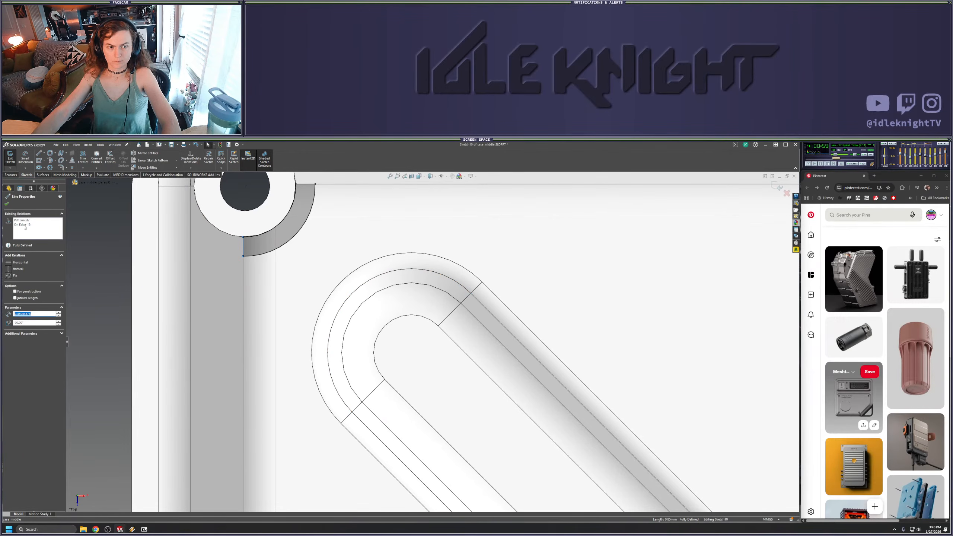
scroll(430, 341, up, 3)
click(363, 251)
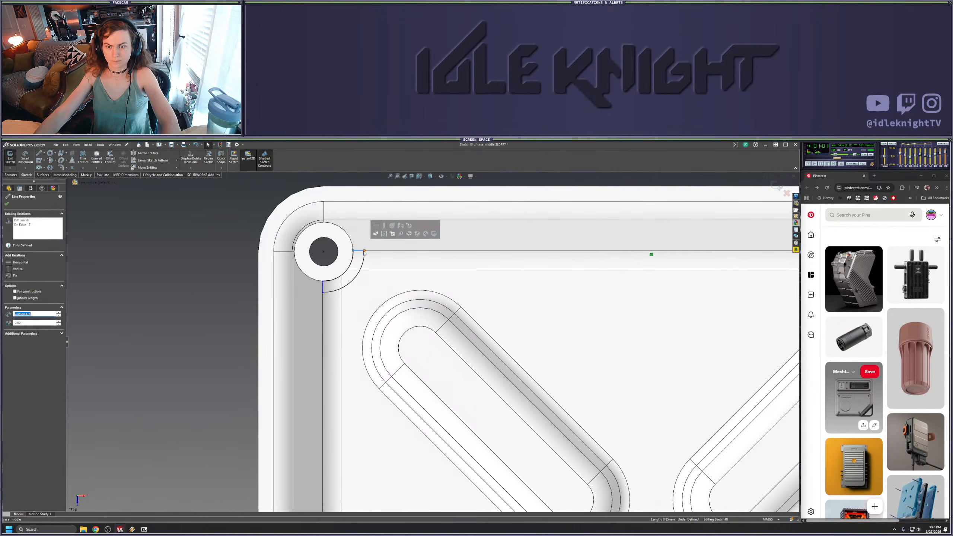
key(Delete)
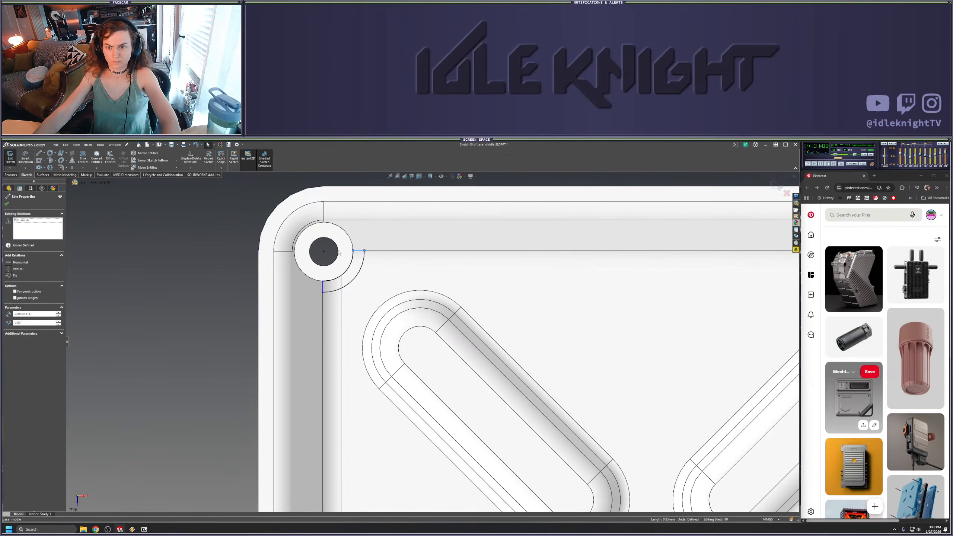
drag(359, 253, 362, 242)
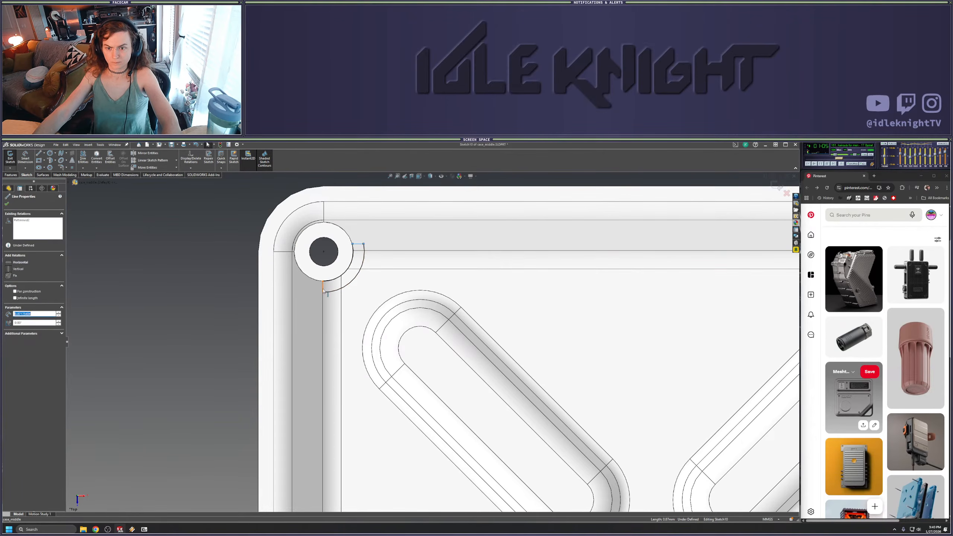
drag(322, 291, 316, 292)
click(136, 280)
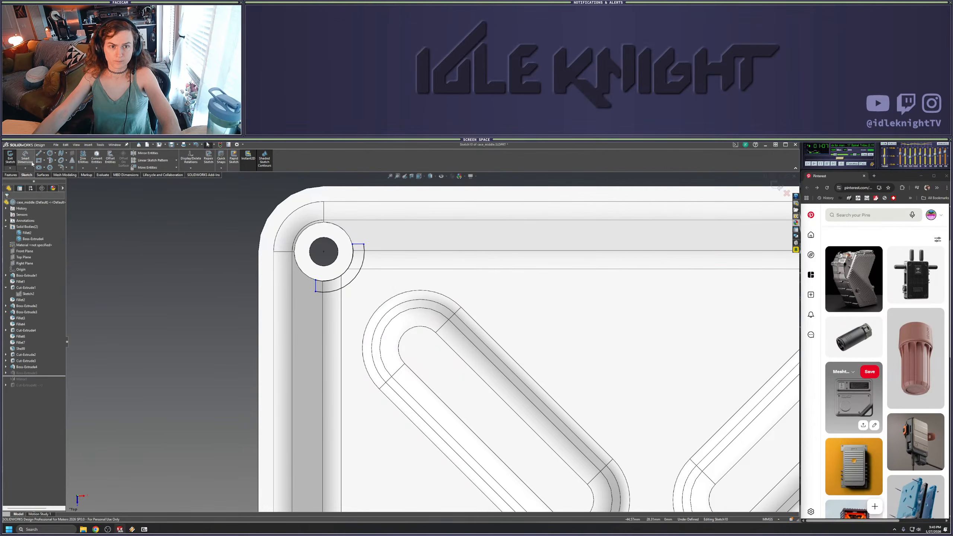
Dimension the profile's vertical and horizontal end lines 0.5 mm from the adjacent wall edges
click(316, 286)
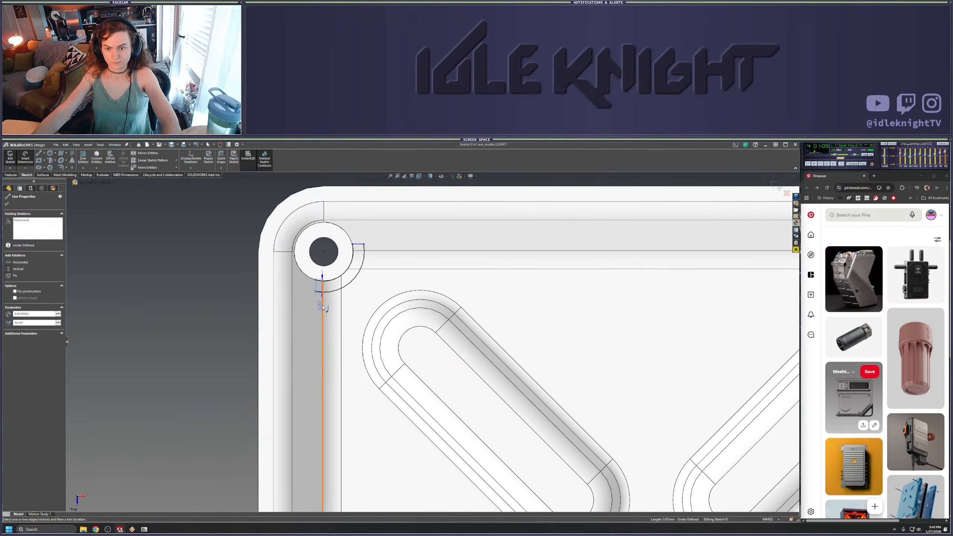
click(322, 306)
click(307, 320)
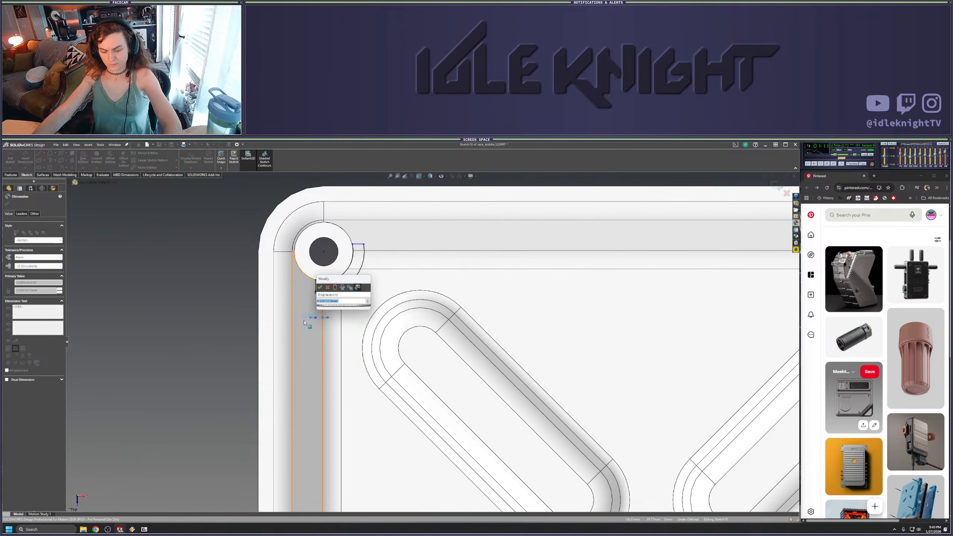
text(0.5)
key(Return)
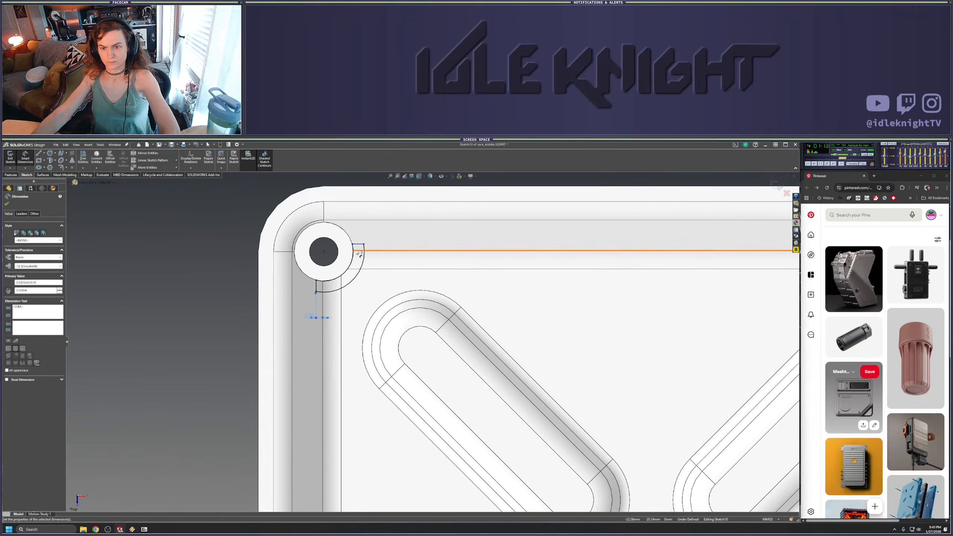
click(358, 249)
click(358, 245)
click(381, 242)
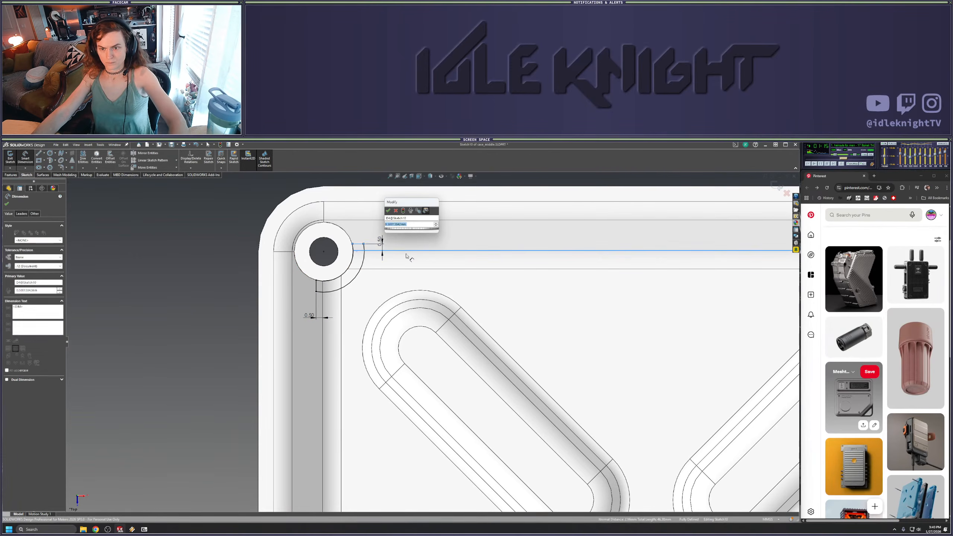
text(0.5)
key(Return)
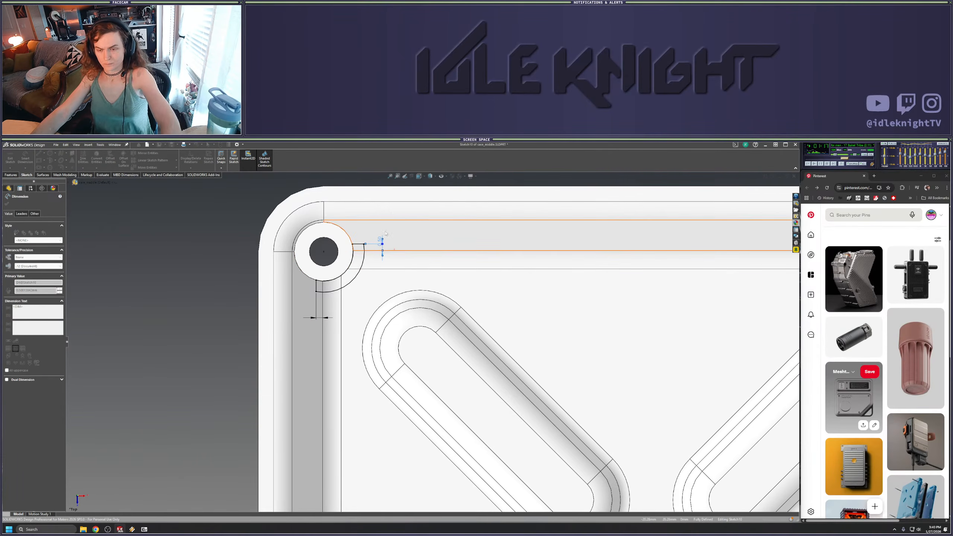
key(Escape)
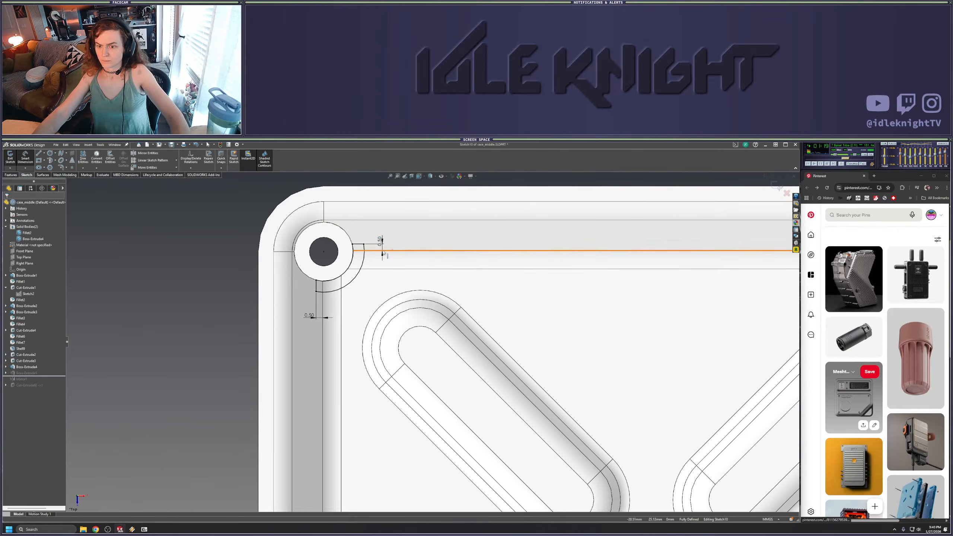
Repeat the whole profile at the other corners with a circular sketch pattern, anchor its centre point on the origin and exit the sketch
scroll(348, 259, up, 6)
key(ctrl+a)
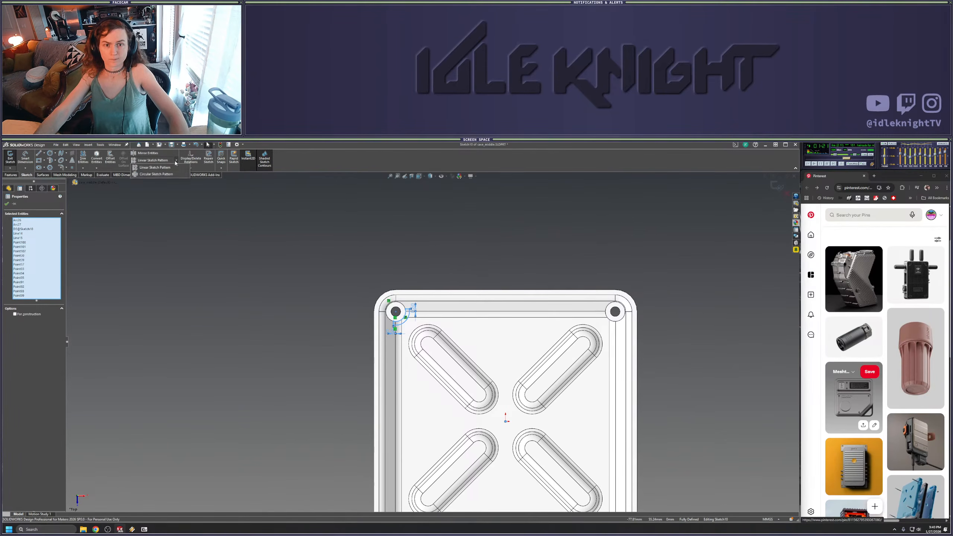
click(154, 167)
key(Return)
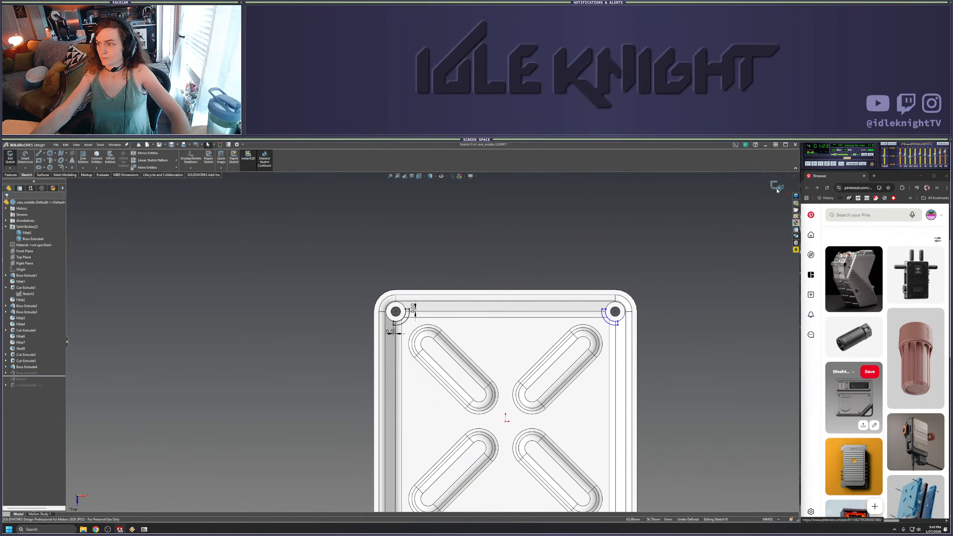
mouse_move(616, 325)
mouse_down()
mouse_move(673, 267)
mouse_move(682, 308)
mouse_up()
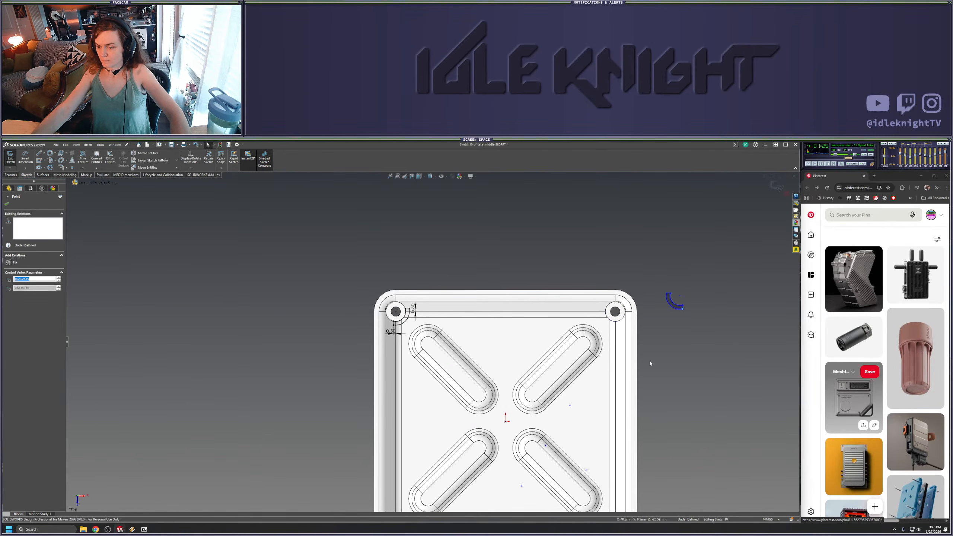
key(ctrl+z)
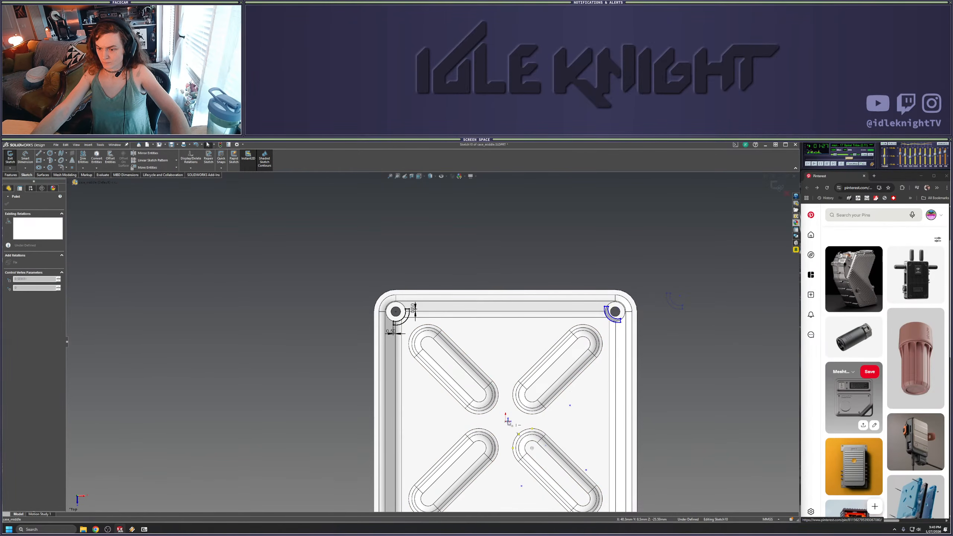
click(775, 190)
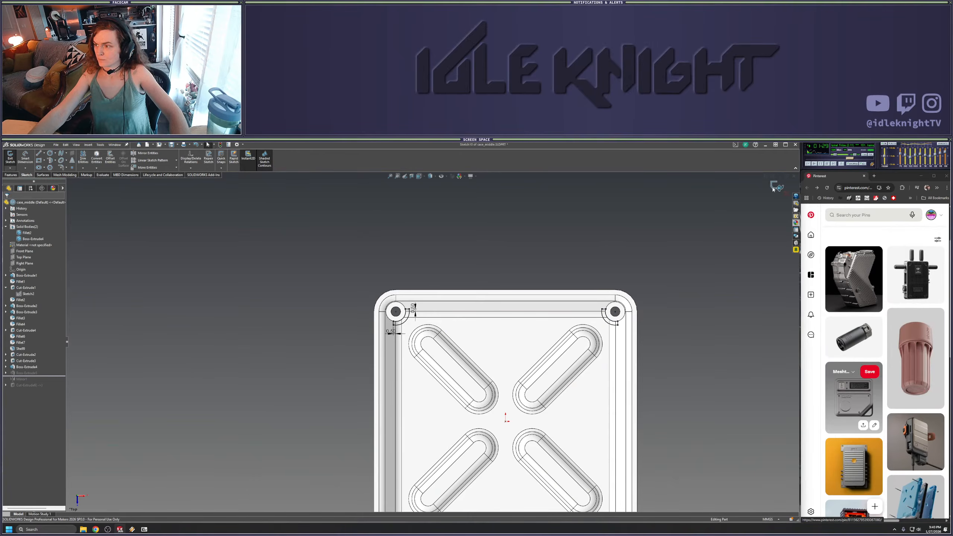
Examine the rebuilt corner supports and the case from several angles
scroll(407, 304, down, 5)
mouse_move(412, 304)
middle_down()
mouse_move(435, 330)
mouse_move(450, 301)
middle_up()
scroll(513, 341, up, 12)
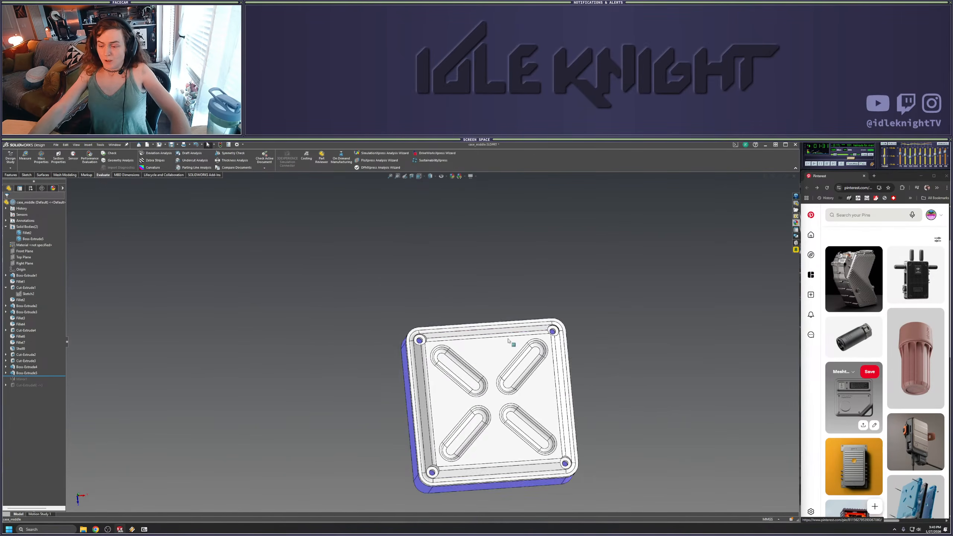
middle_drag(512, 341, 496, 313)
scroll(485, 347, down, 6)
middle_drag(485, 347, 465, 336)
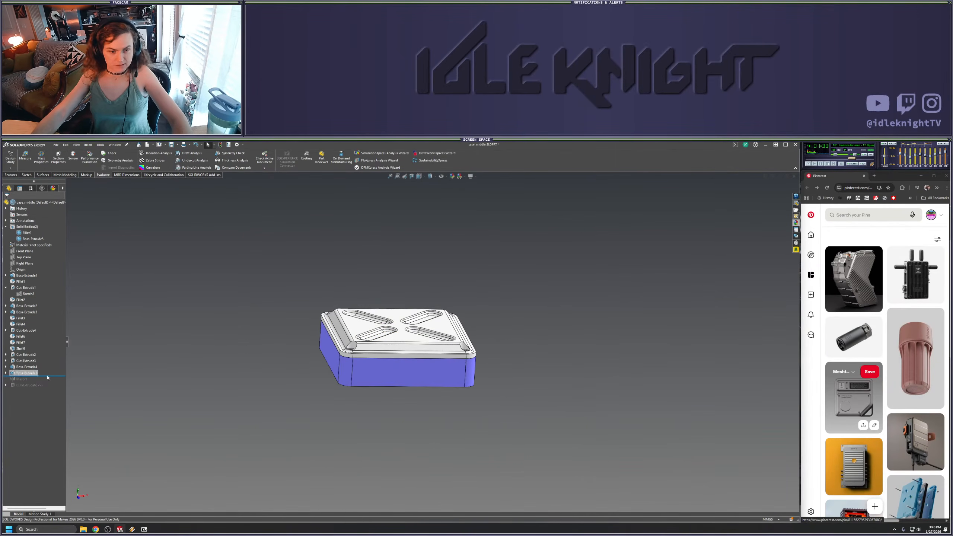
drag(58, 375, 56, 382)
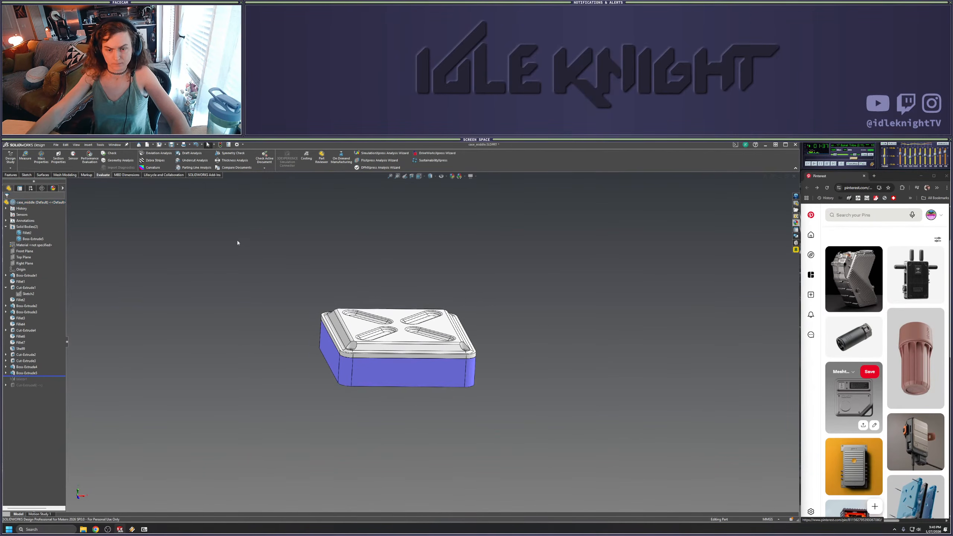
Fillet the outer upper rim edge around the white case body
click(11, 175)
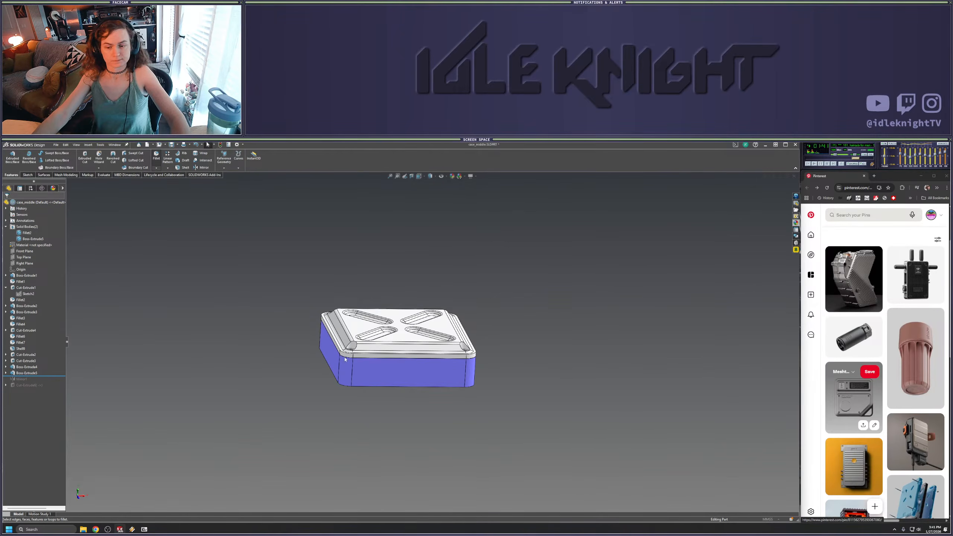
click(156, 155)
scroll(371, 349, down, 6)
click(353, 360)
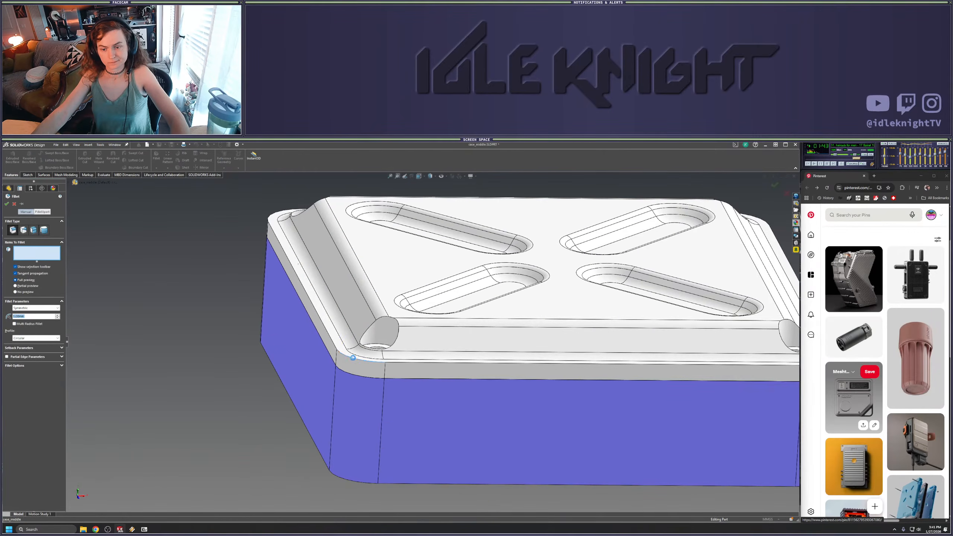
key(Return)
scroll(265, 407, up, 2)
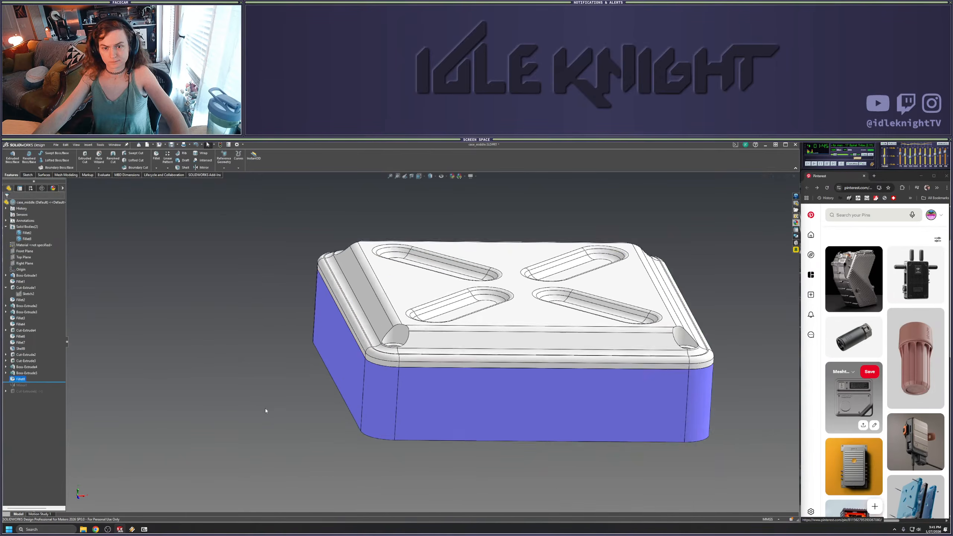
mouse_move(264, 407)
middle_down()
mouse_move(270, 367)
mouse_move(263, 405)
middle_up()
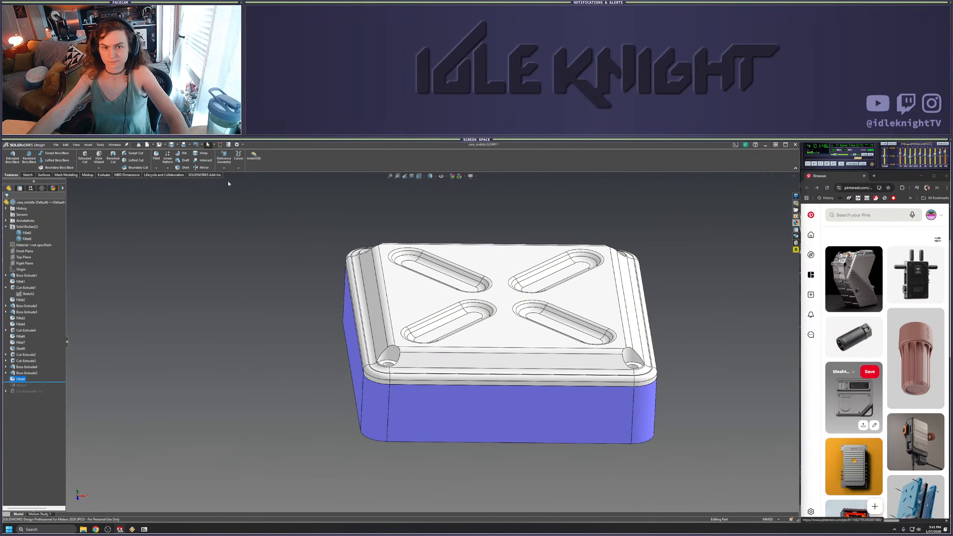
Start a 0.5 mm fillet on the outline edge of one corner's screw recess in the white cover
click(155, 157)
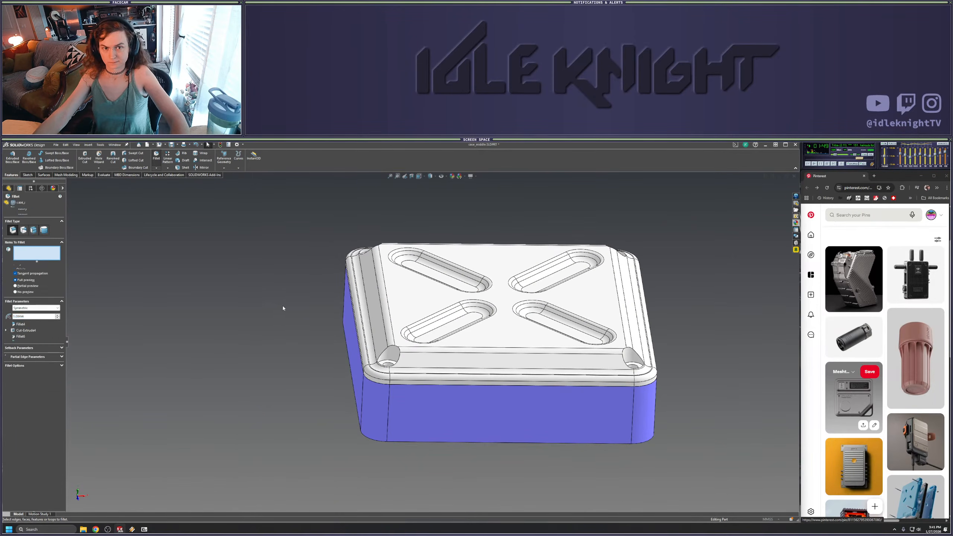
text(0.5)
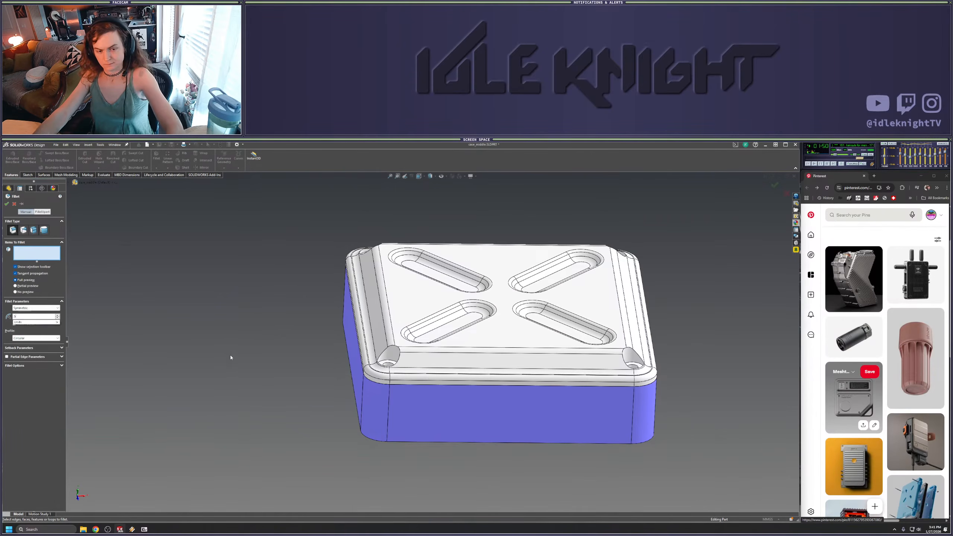
key(Return)
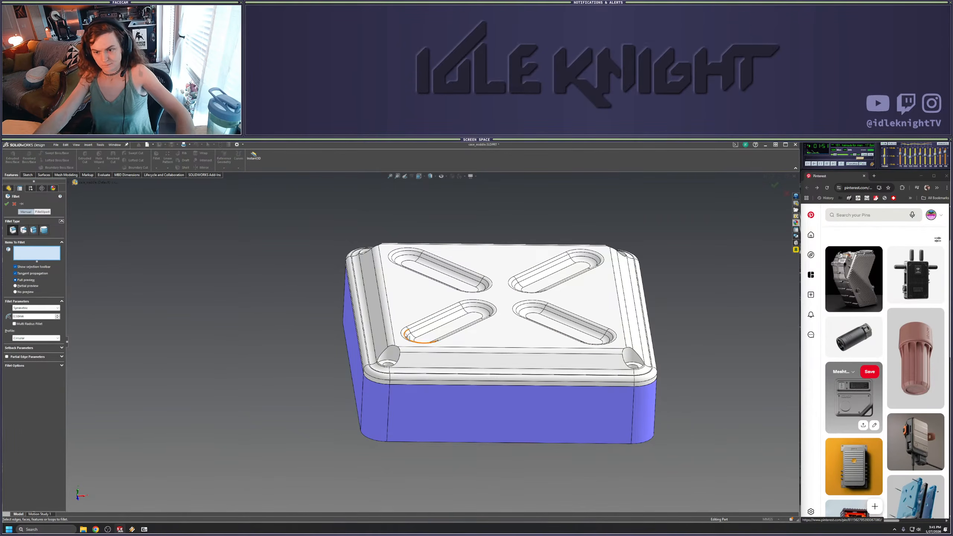
click(397, 355)
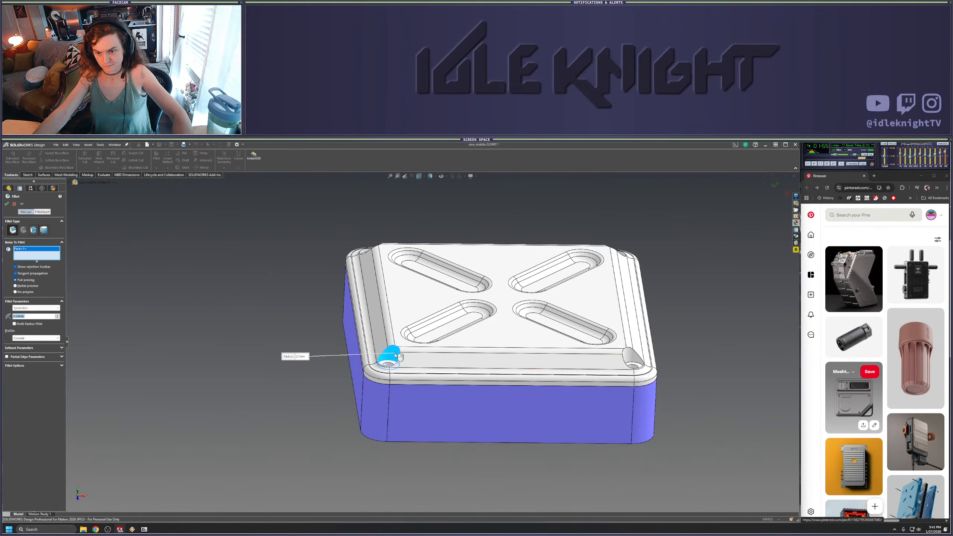
click(396, 355)
click(402, 364)
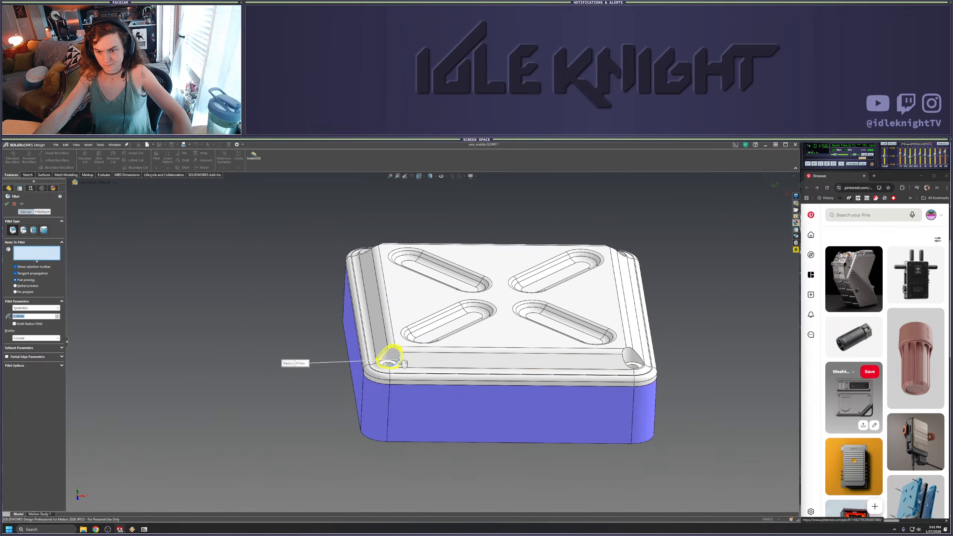
scroll(408, 367, down, 5)
middle_drag(408, 367, 67, 361)
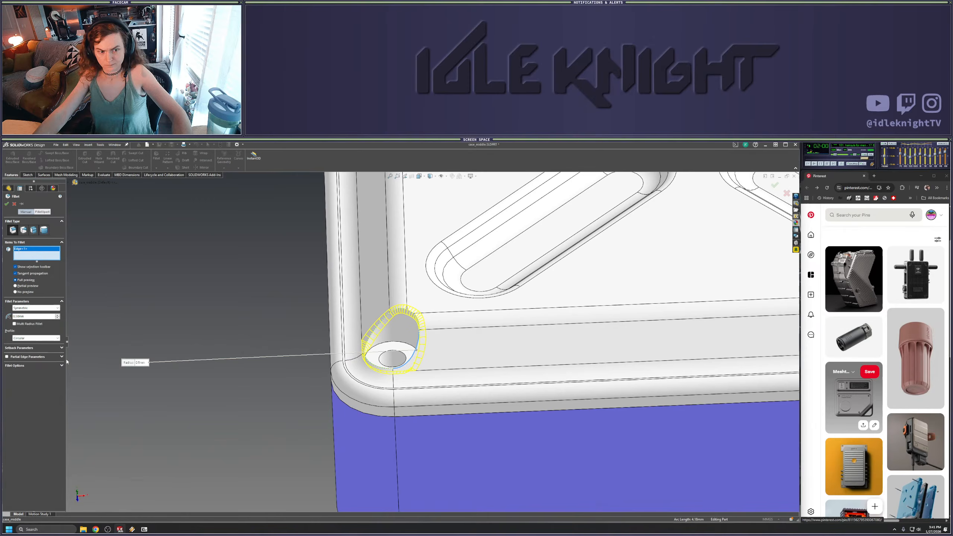
Set the fillet's overflow type to Keep surface and its radius to 0.25 mm
click(22, 365)
click(30, 413)
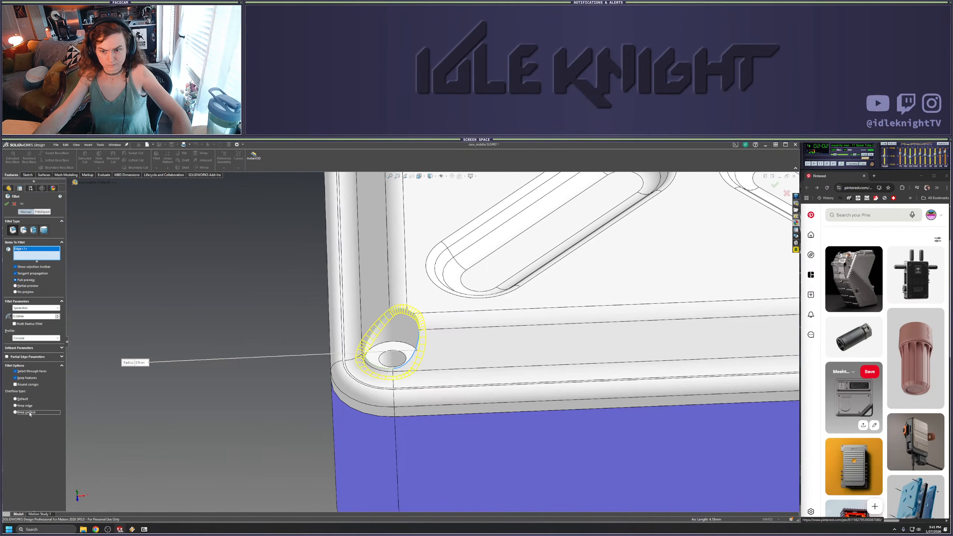
middle_drag(324, 382, 50, 328)
text(0.25)
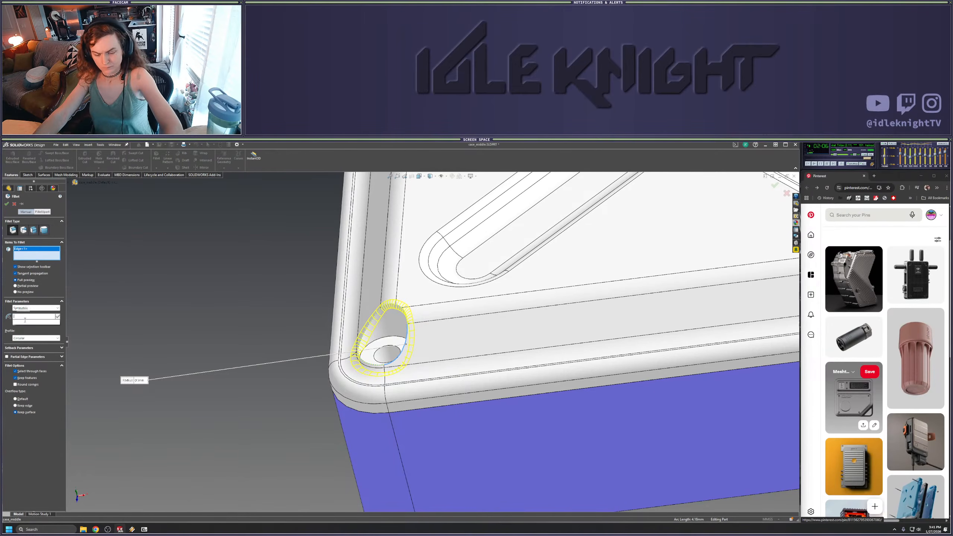
key(Return)
middle_drag(208, 302, 506, 299)
scroll(305, 389, up, 1)
scroll(525, 302, up, 4)
scroll(427, 342, down, 3)
scroll(429, 345, down, 3)
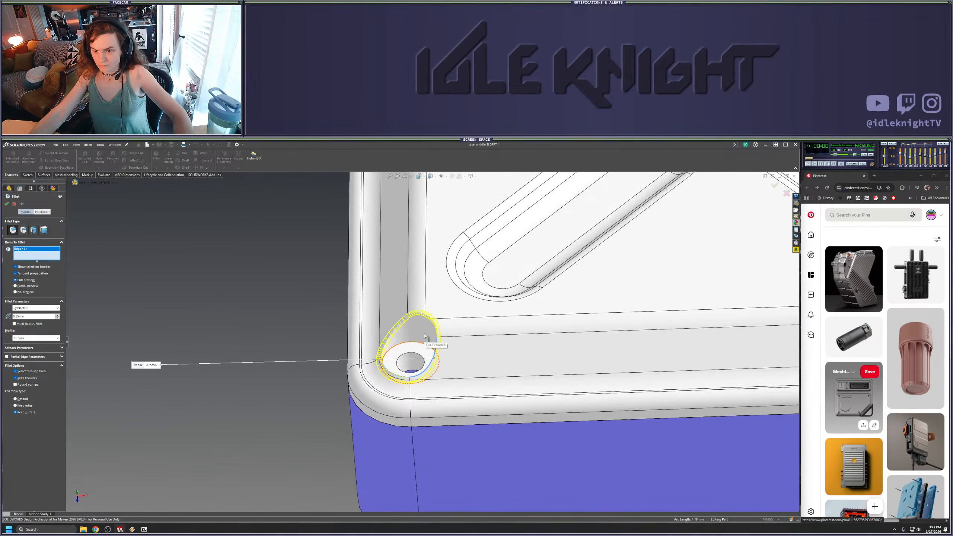
scroll(639, 318, up, 3)
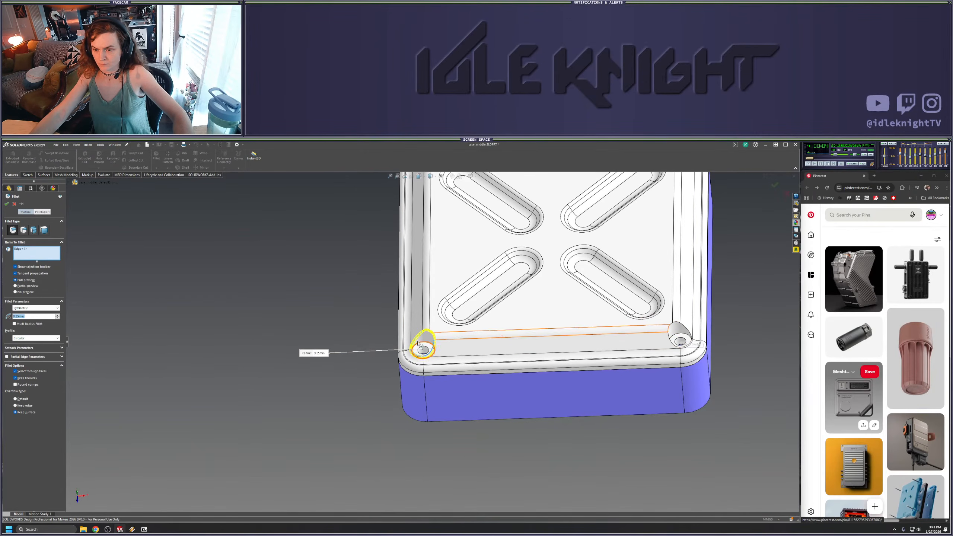
Replace the selected recess edge with the white cover's top face and the rim's narrow side face, and apply the fillet
click(18, 249)
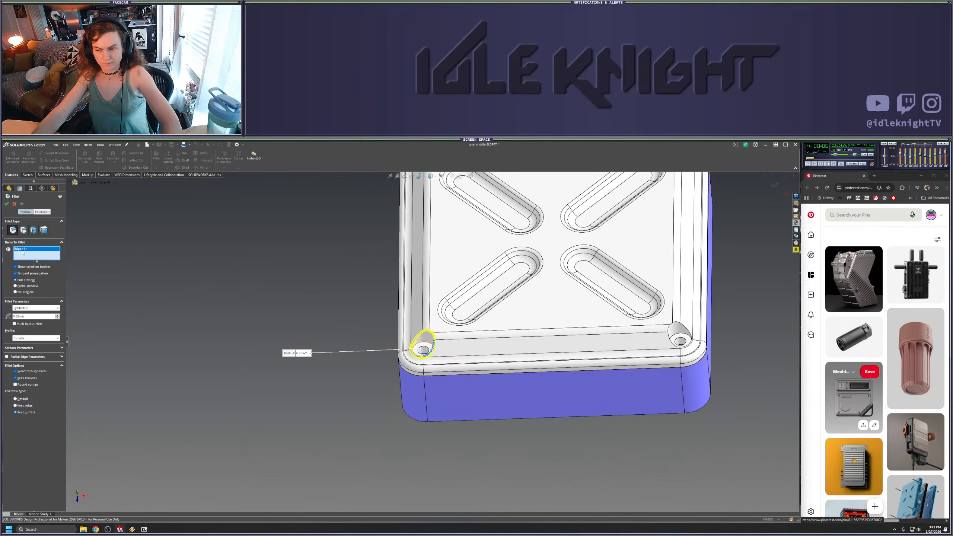
key(Delete)
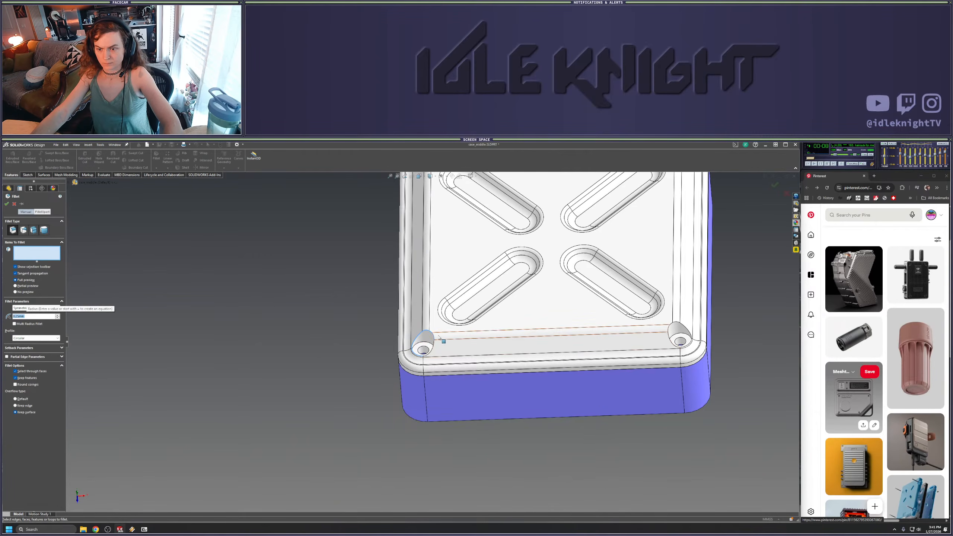
click(437, 329)
scroll(496, 320, up, 3)
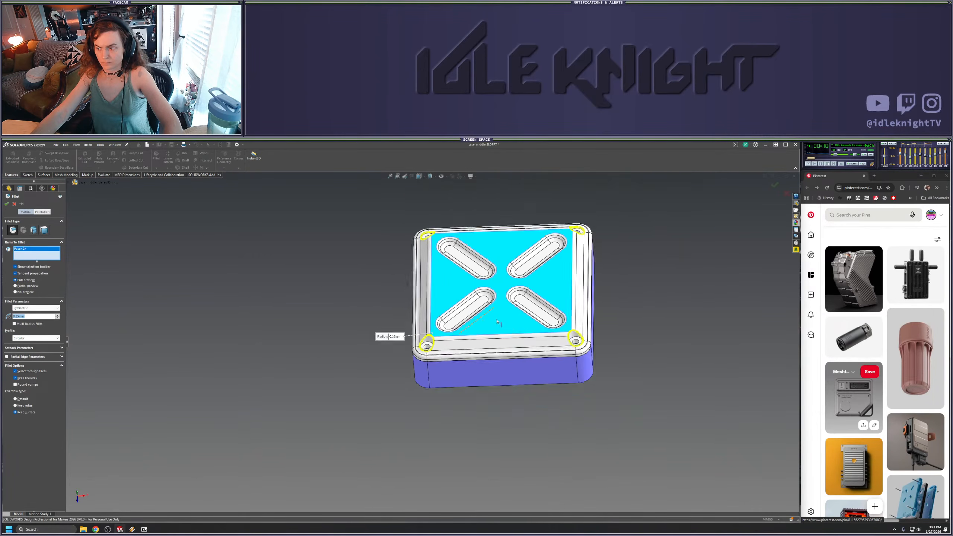
scroll(499, 321, down, 3)
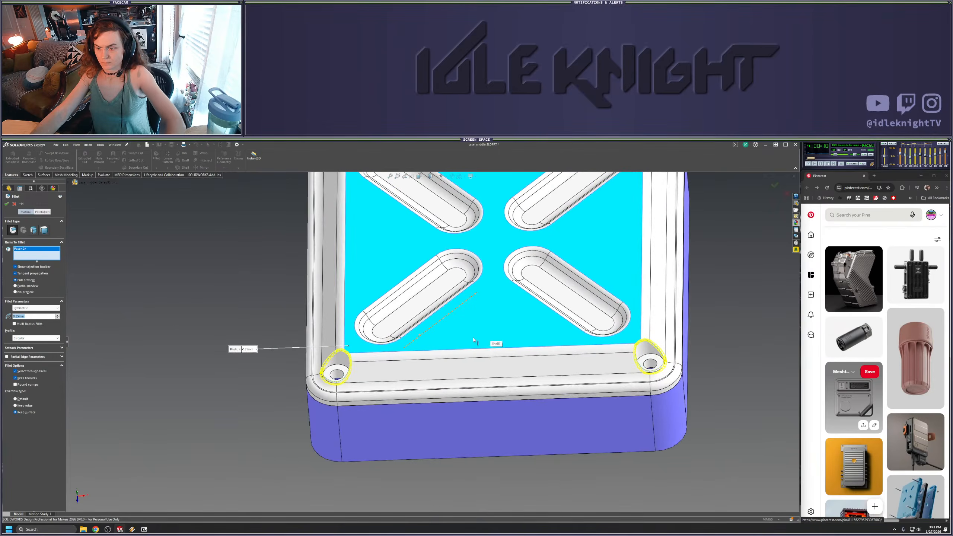
click(354, 405)
scroll(367, 407, up, 3)
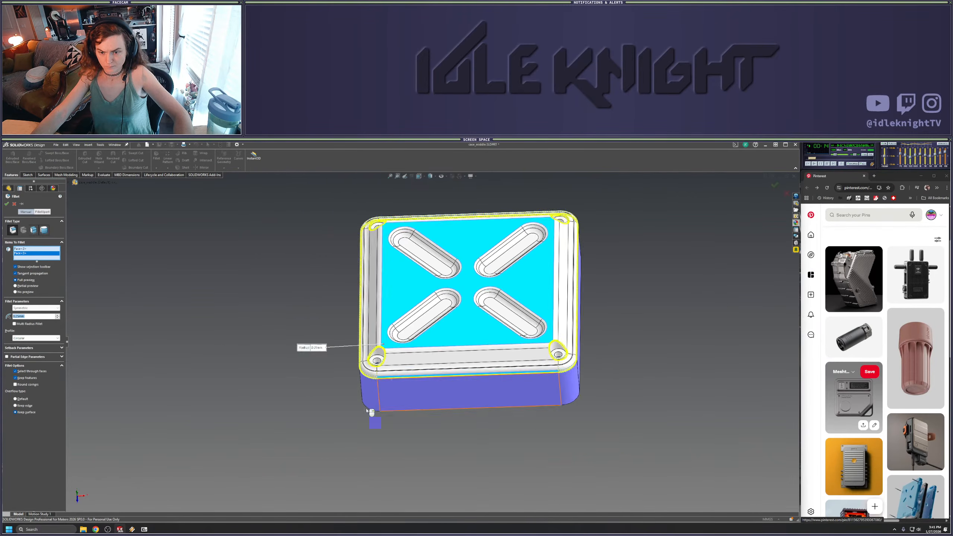
middle_drag(369, 409, 379, 326)
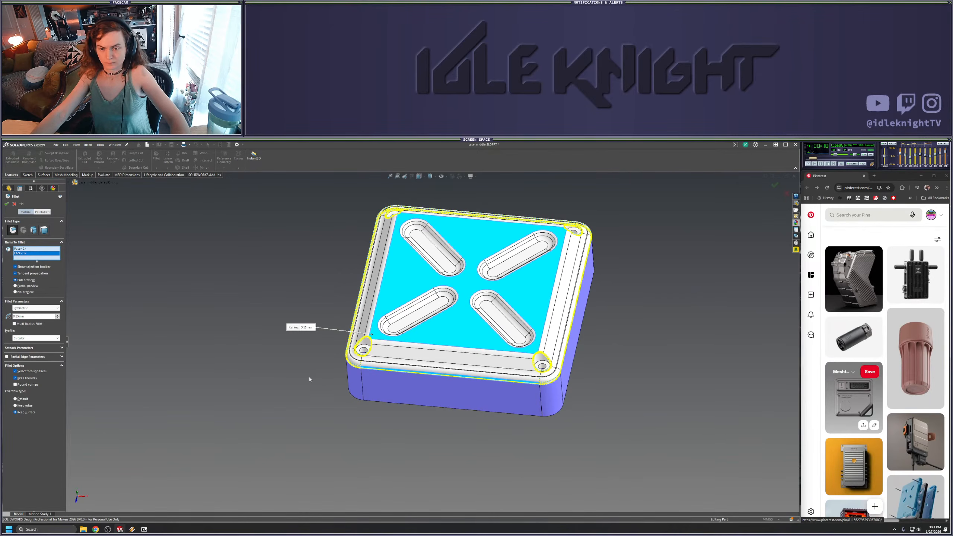
click(8, 204)
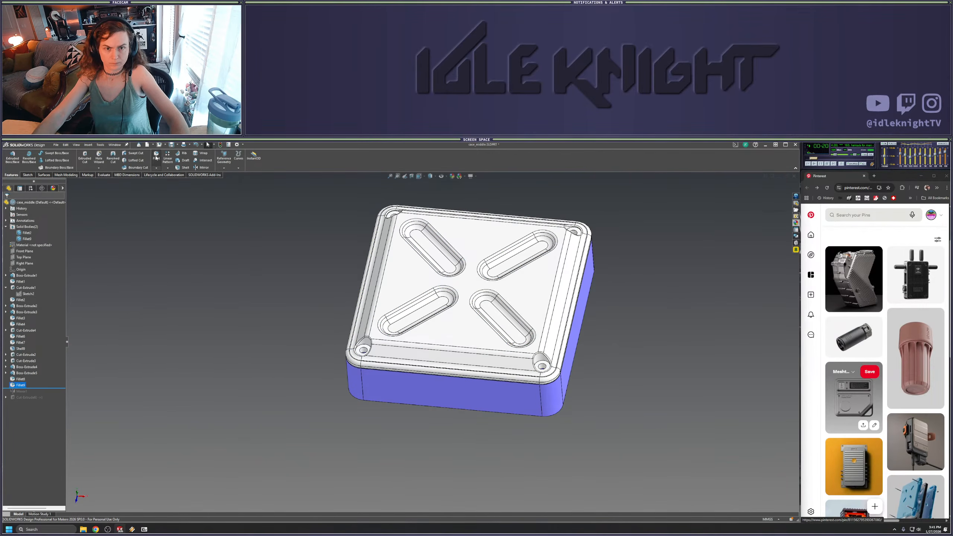
Fillet the edges of the purple body's outer side face at 0.25 mm and roll the model forward past the mirror and final cut
key(Return)
click(411, 392)
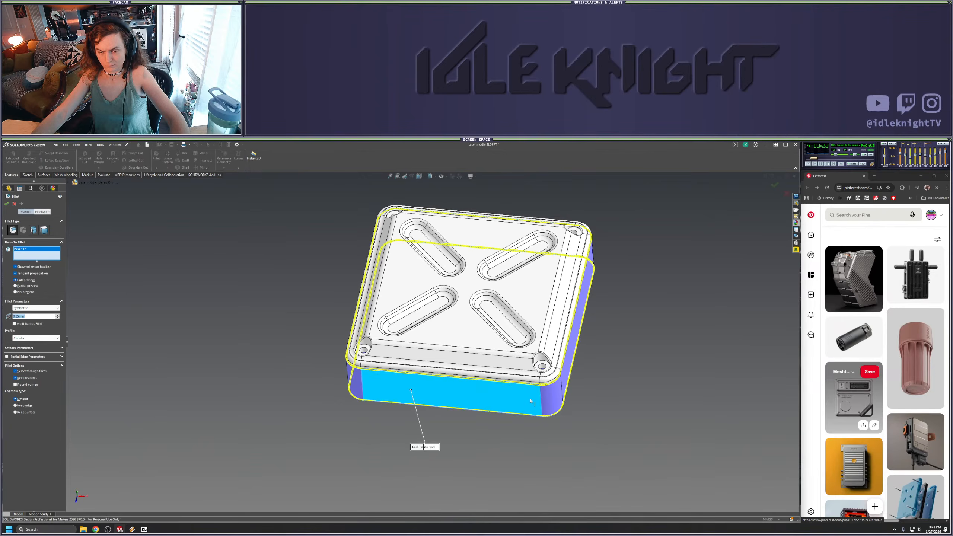
middle_drag(530, 401, 548, 221)
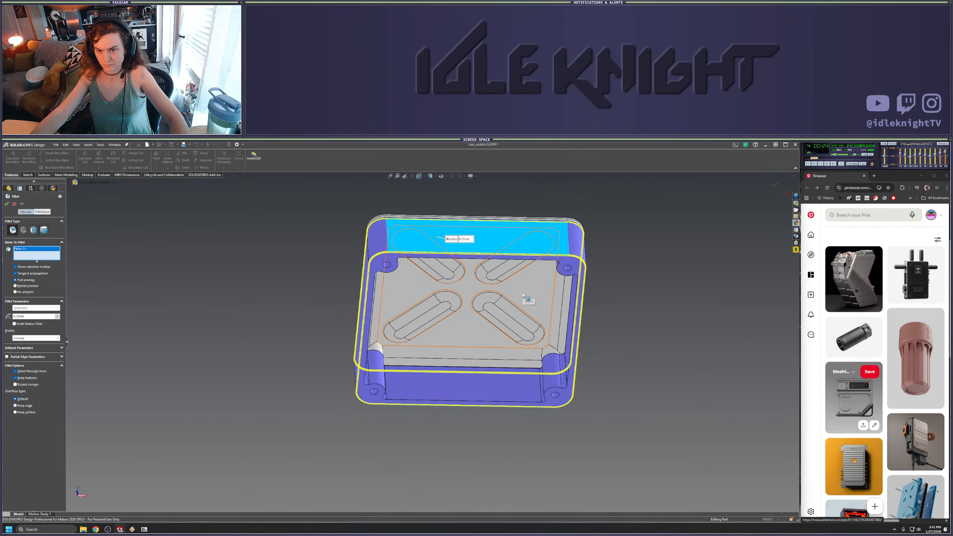
key(Return)
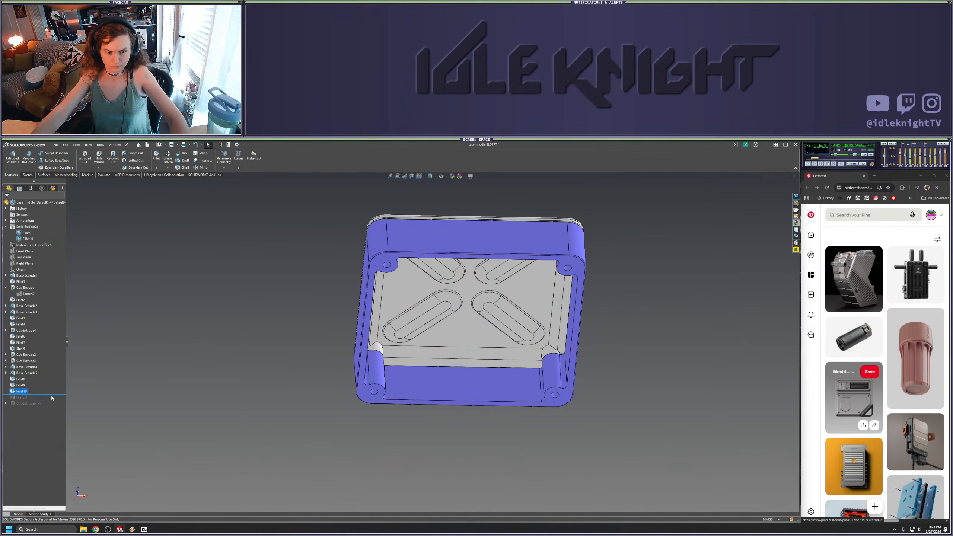
drag(52, 394, 51, 409)
middle_drag(499, 262, 539, 384)
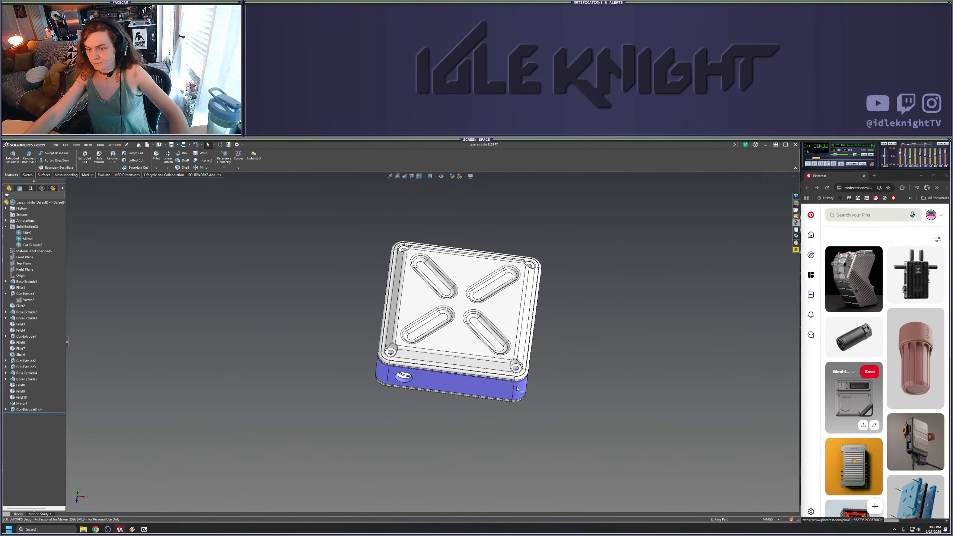
Measure the distance between the screw seat faces of the upper and lower covers at one corner
click(87, 175)
click(104, 175)
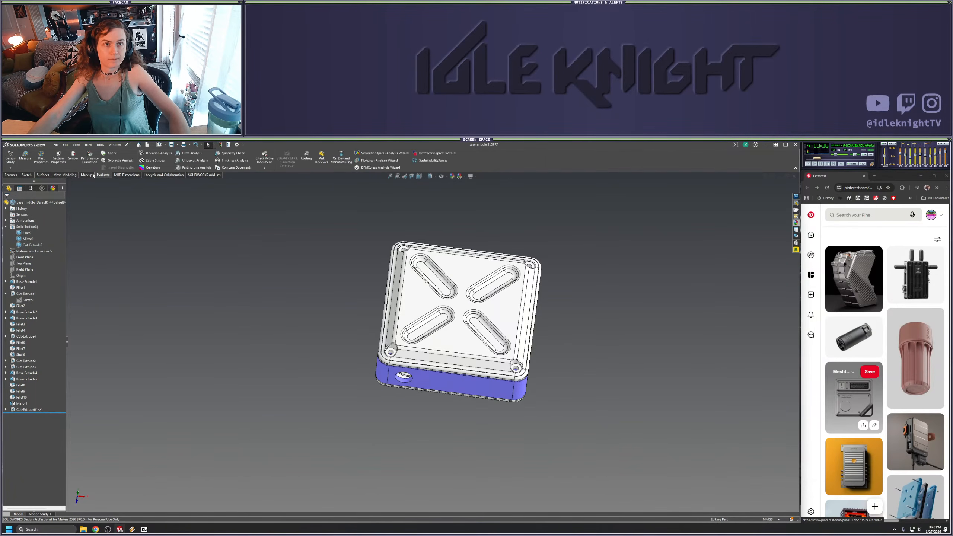
click(26, 155)
scroll(537, 382, down, 6)
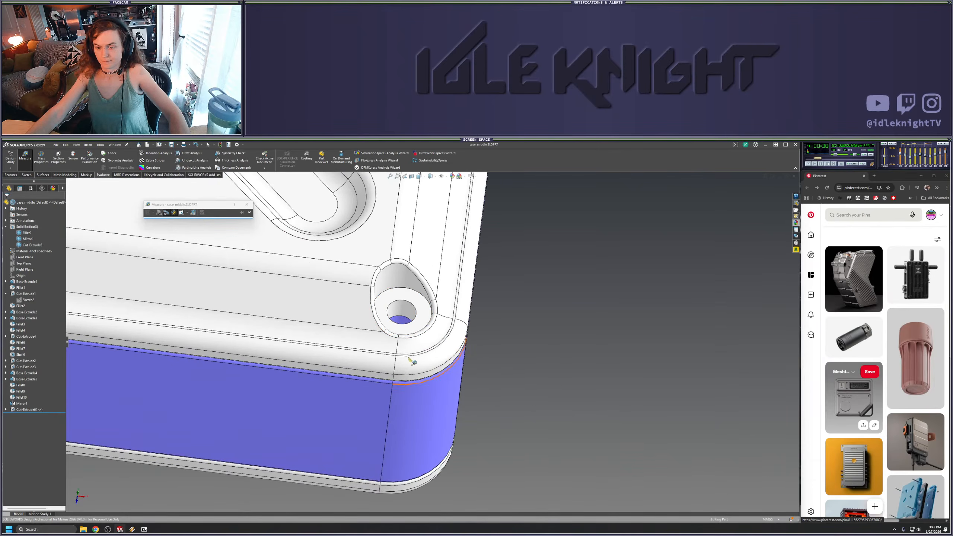
click(419, 322)
scroll(436, 340, up, 4)
middle_drag(453, 387, 445, 318)
scroll(432, 414, down, 4)
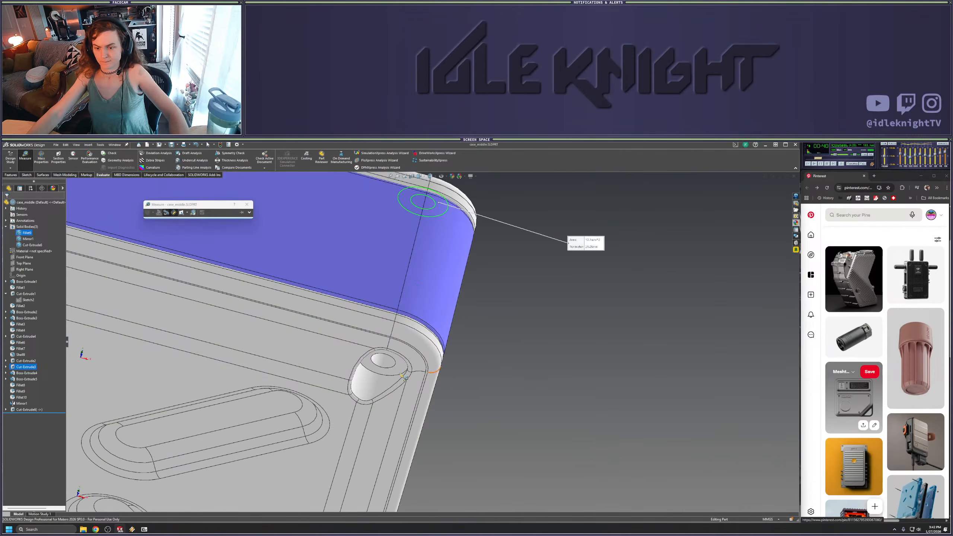
click(402, 367)
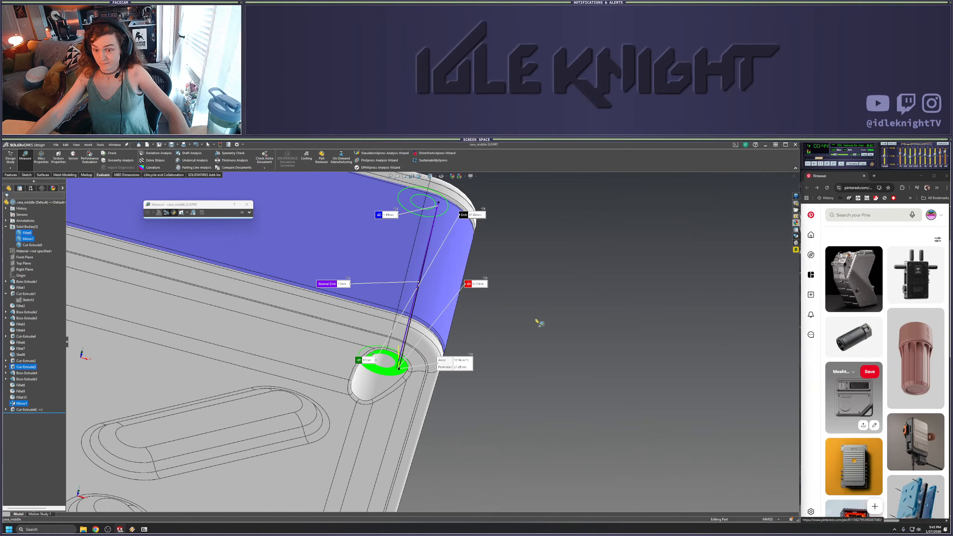
scroll(539, 323, up, 3)
middle_drag(539, 323, 397, 389)
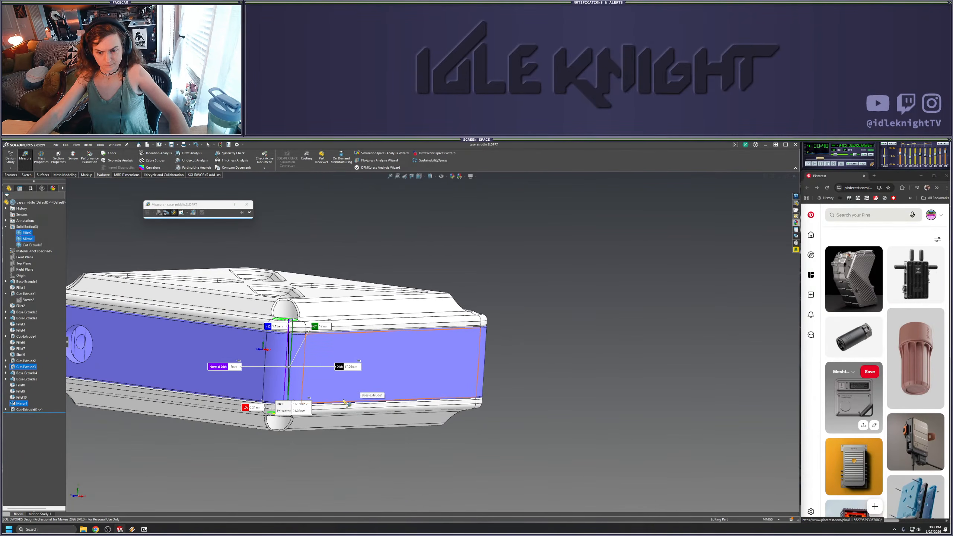
In the right-side view, measure the distance between the upper and lower covers' rim edges
middle_drag(342, 401, 309, 406)
key(space)
click(322, 391)
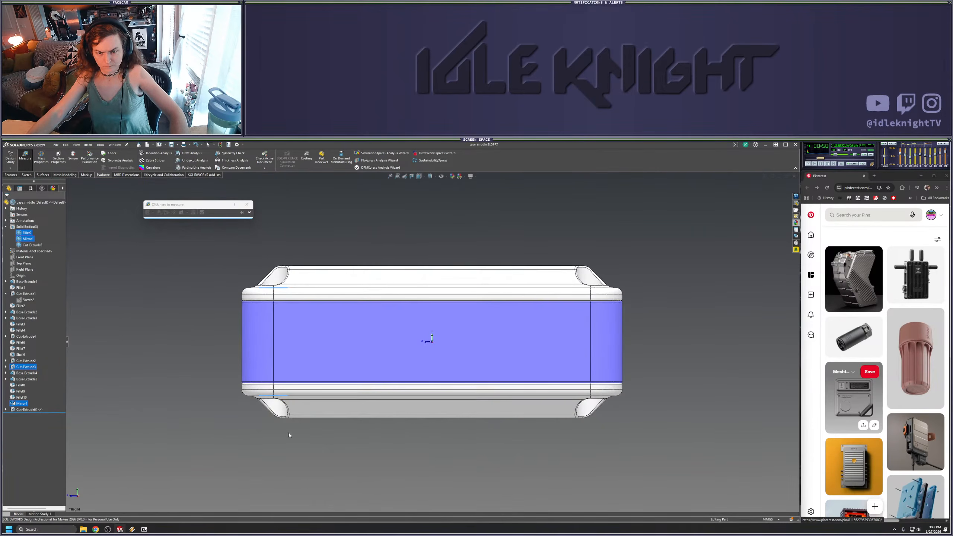
click(280, 396)
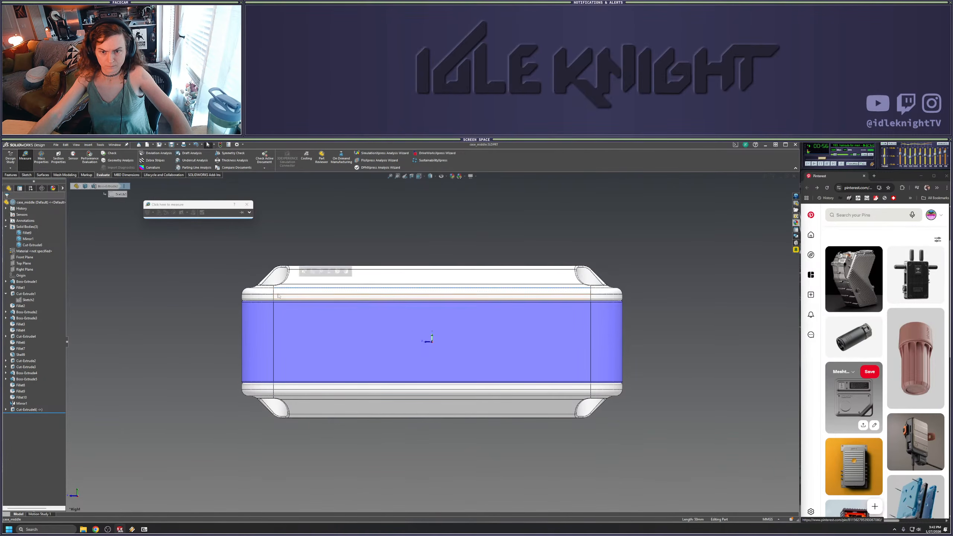
click(189, 236)
click(180, 205)
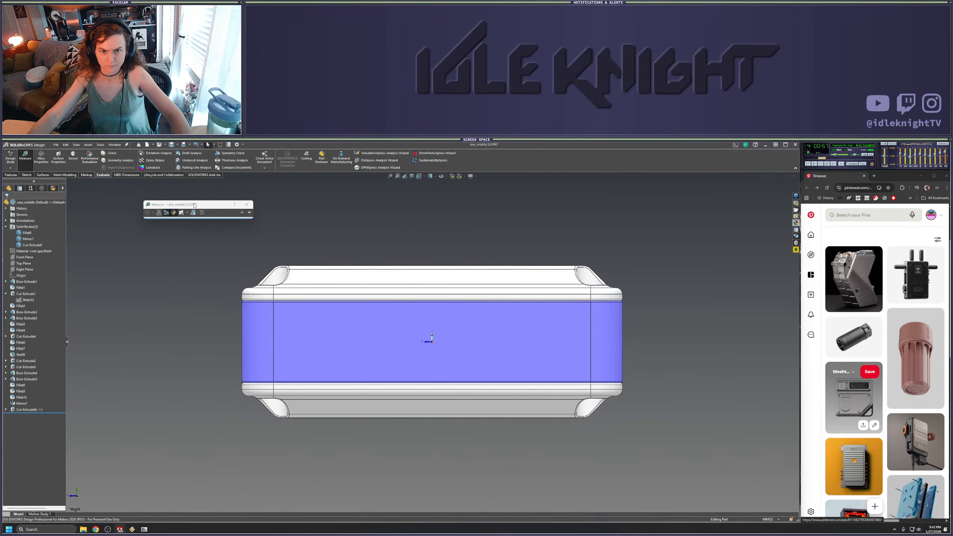
click(287, 288)
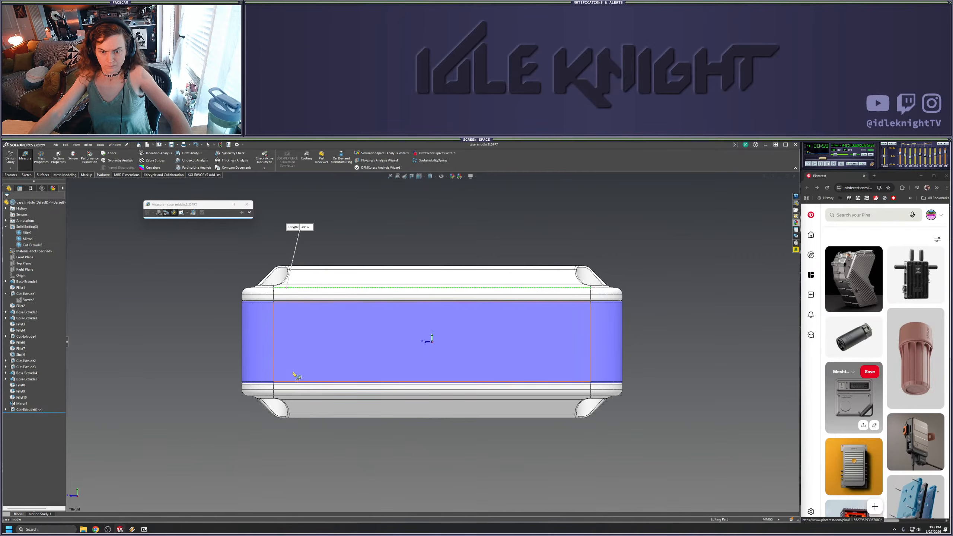
click(289, 396)
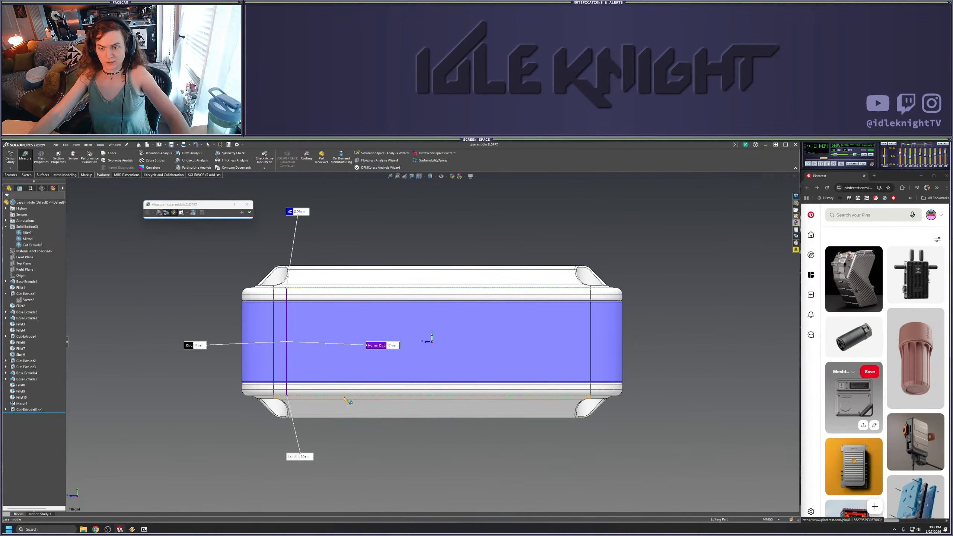
key(Escape)
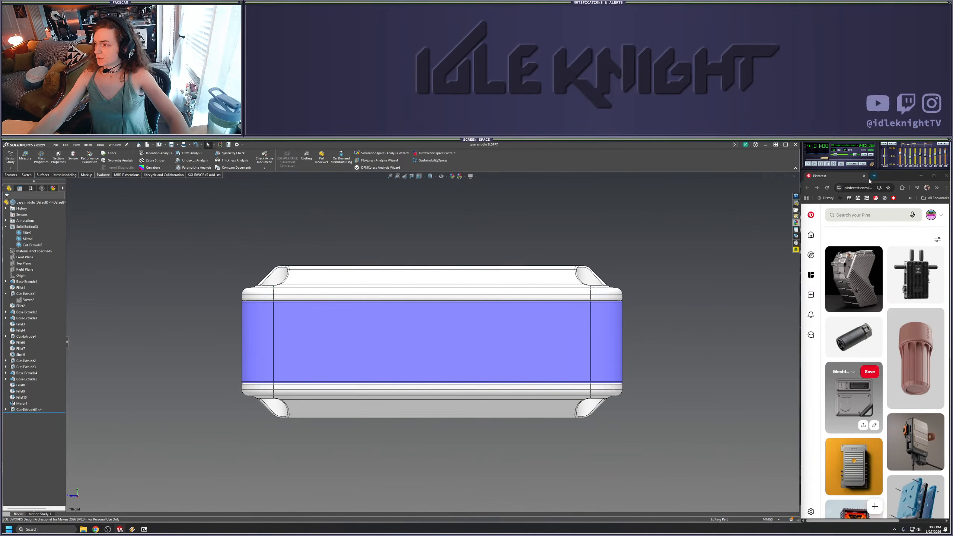
In the browser, open the product page of the 20 mm M2 black-oxide socket head screw and group it with the locknut's page
mouse_move(95, 529)
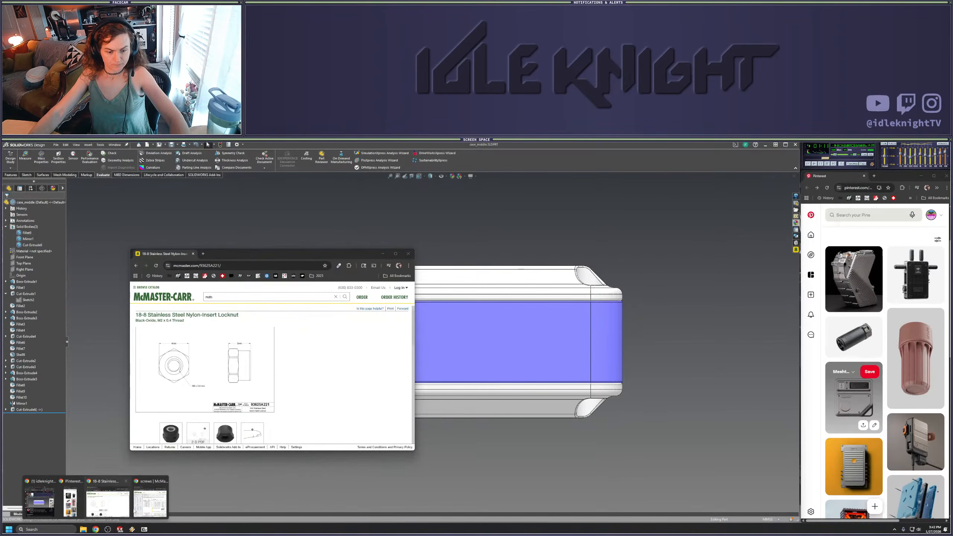
click(134, 509)
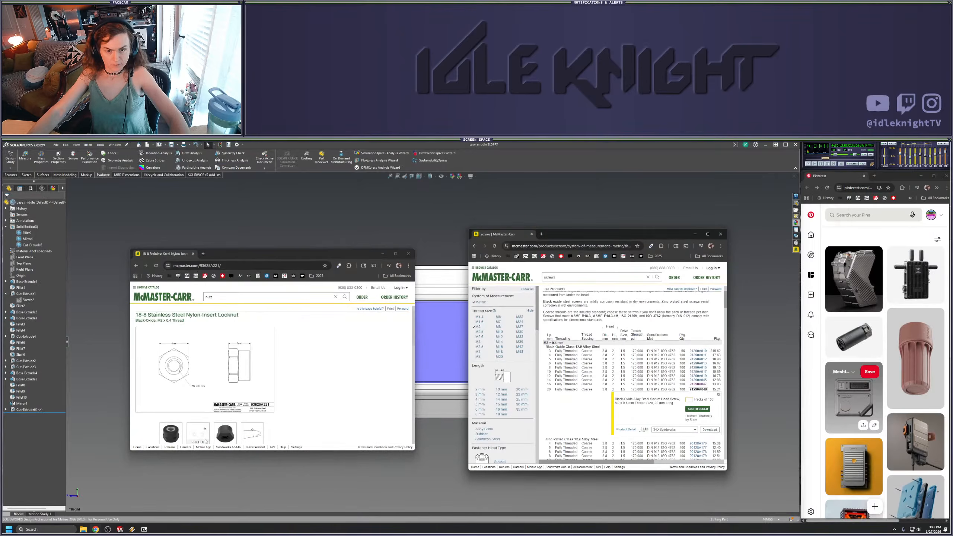
scroll(577, 377, down, 3)
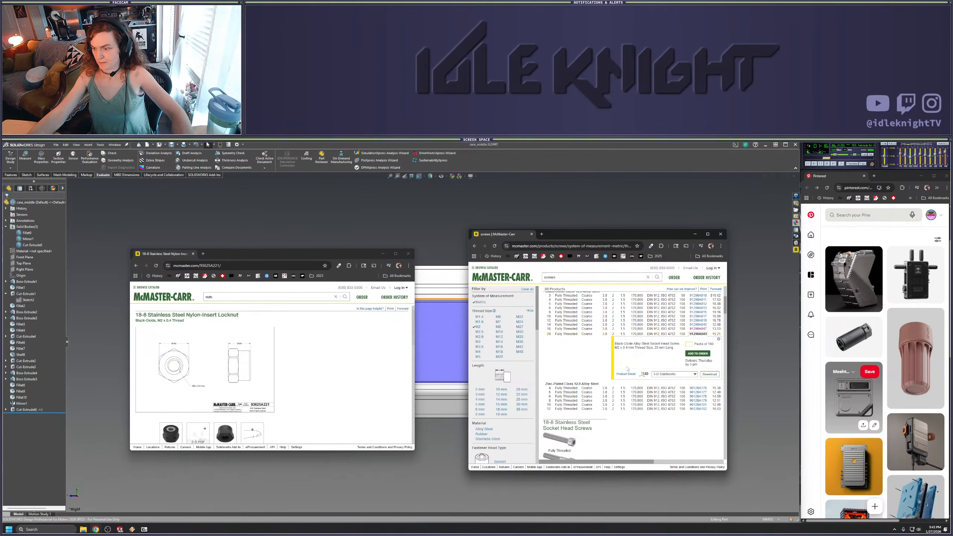
click(620, 372)
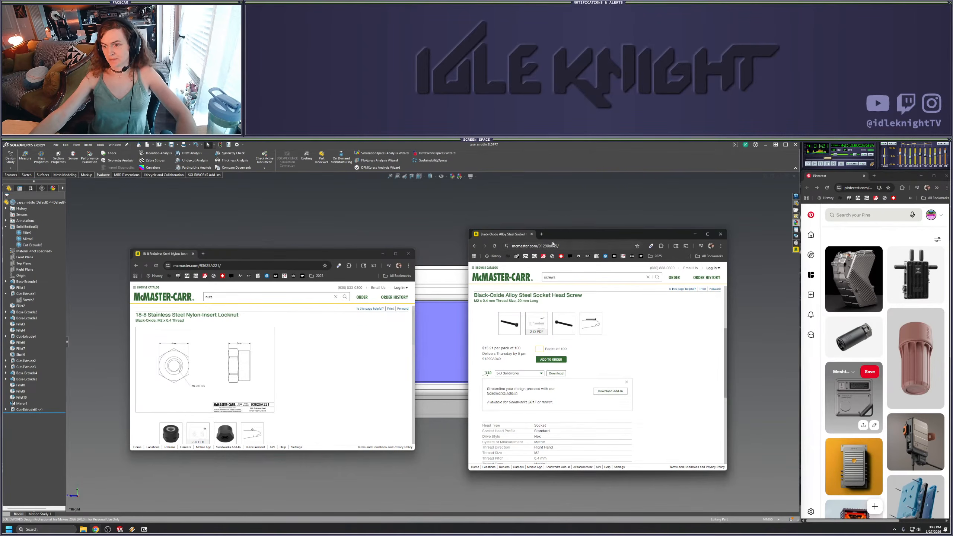
drag(494, 234, 284, 255)
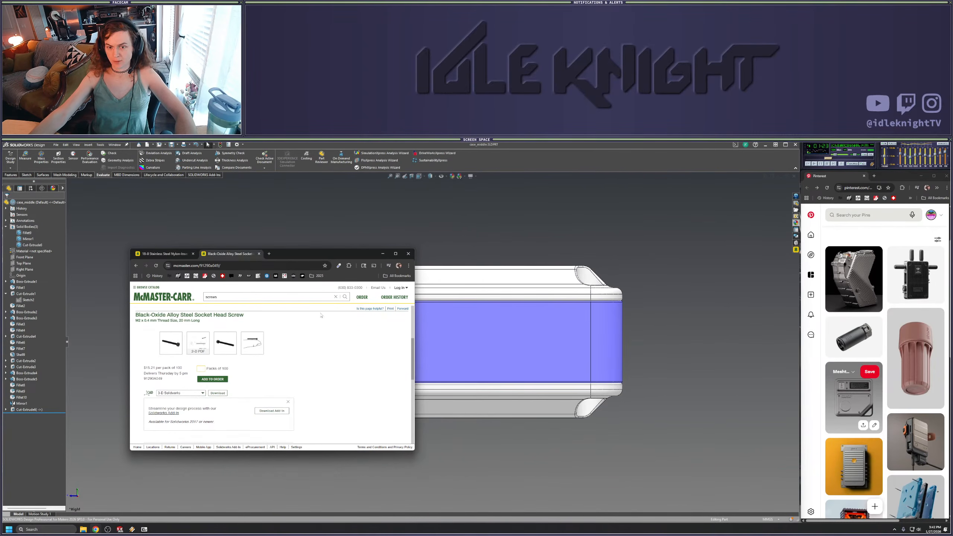
scroll(247, 397, down, 2)
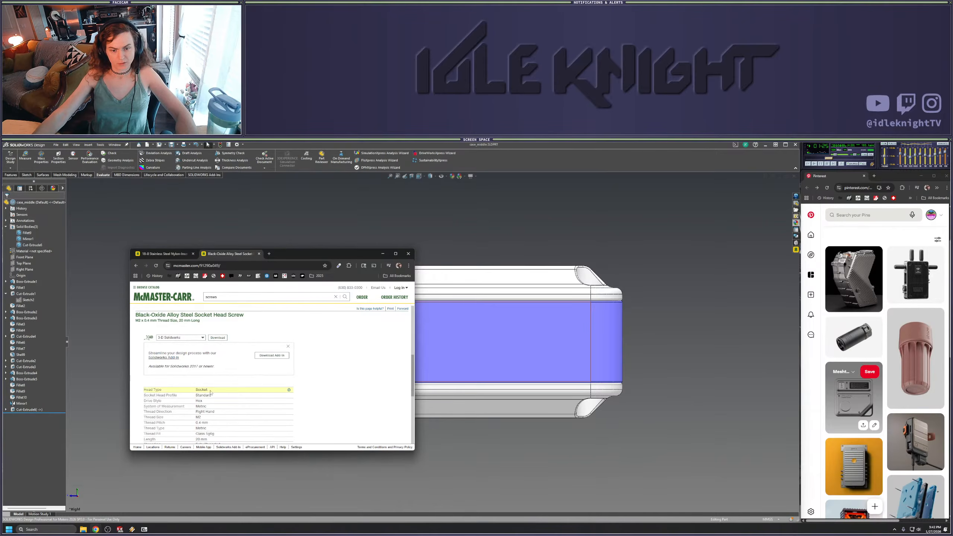
scroll(225, 400, up, 2)
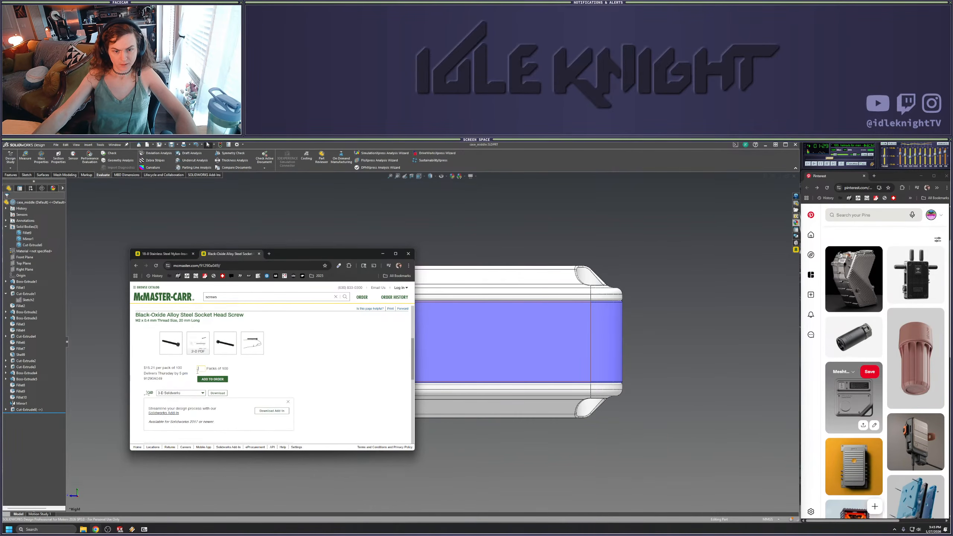
Copy the socket head screw's part number 91290A049 from its product page
triple_click(143, 380)
click(144, 381)
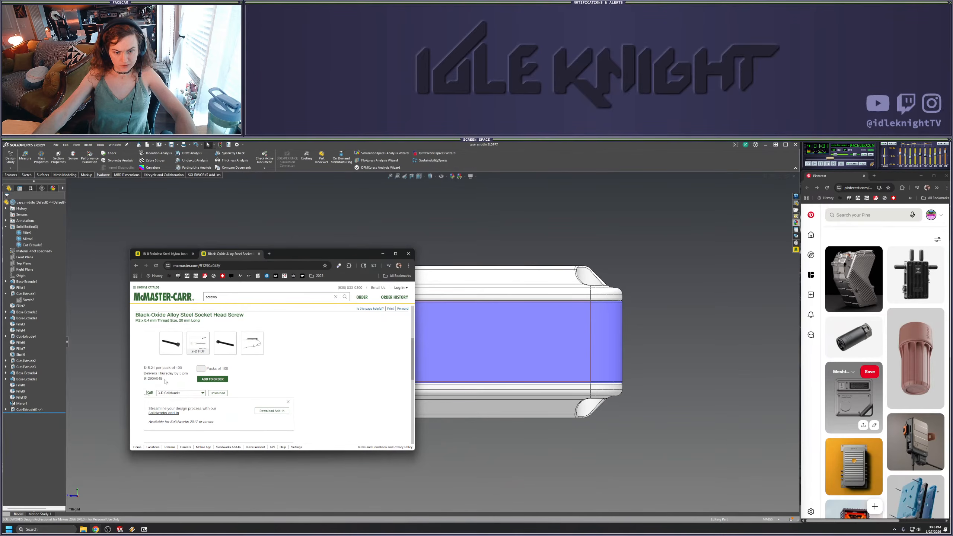
triple_click(144, 382)
double_click(144, 381)
key(ctrl+c)
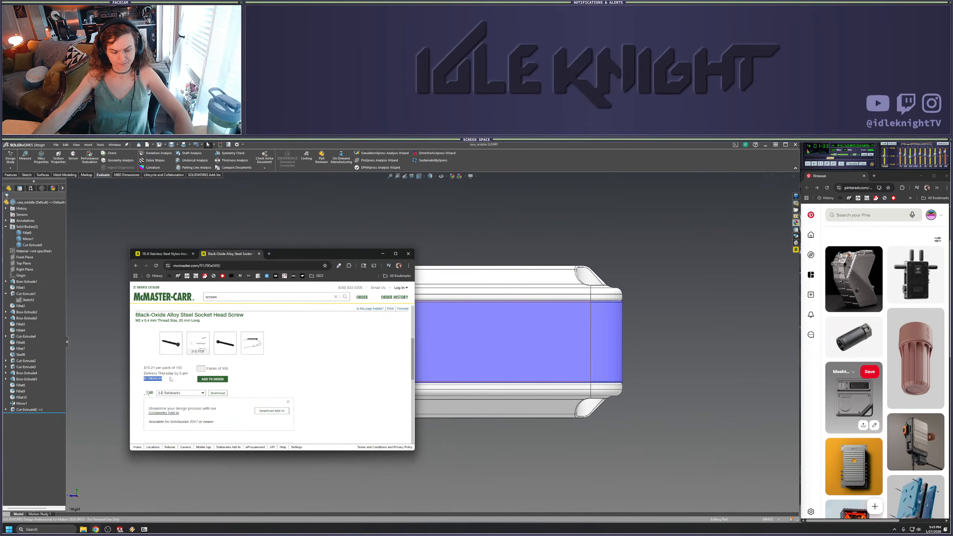
Switch to the Mini_node assembly in SOLIDWORKS and find the copied screw part number in the McMaster-Carr add-in
click(783, 257)
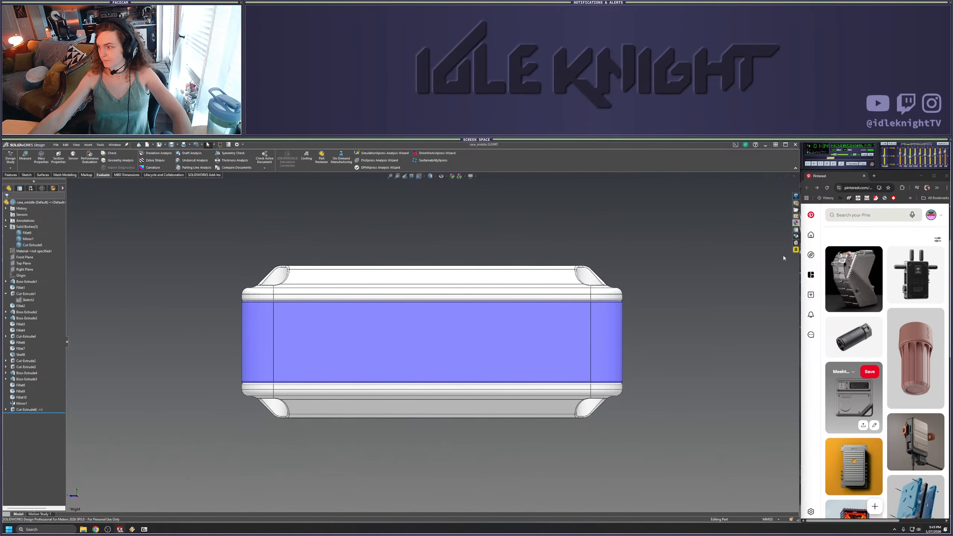
click(772, 176)
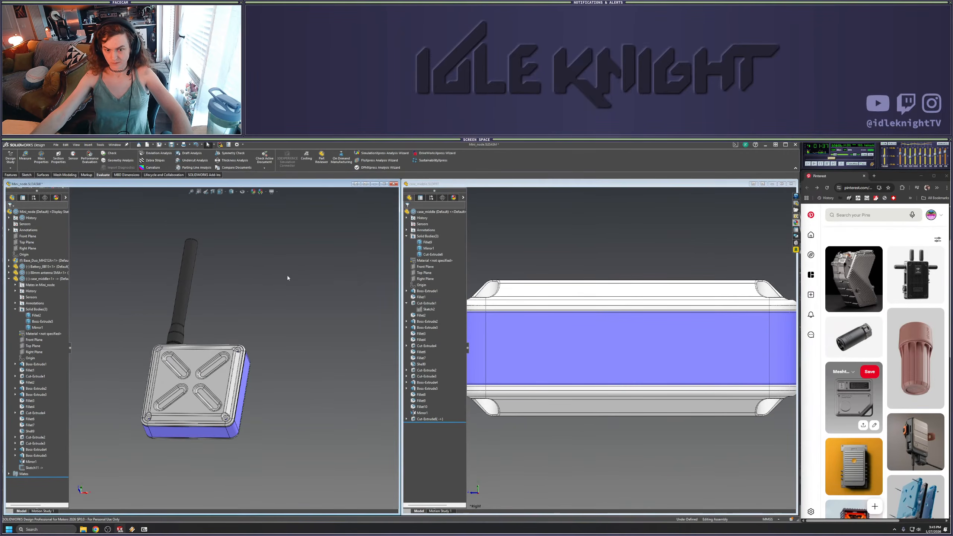
click(796, 249)
click(717, 198)
key(ctrl+v)
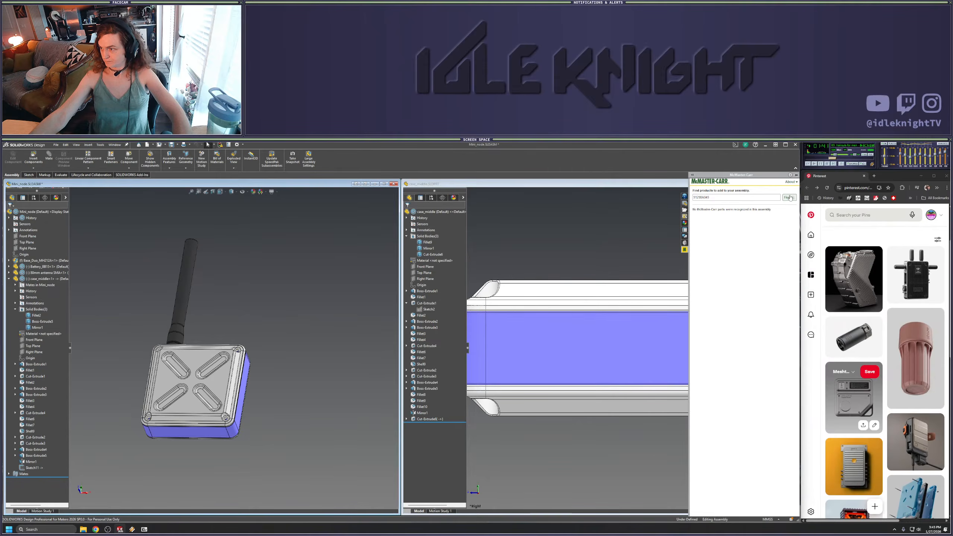
click(789, 197)
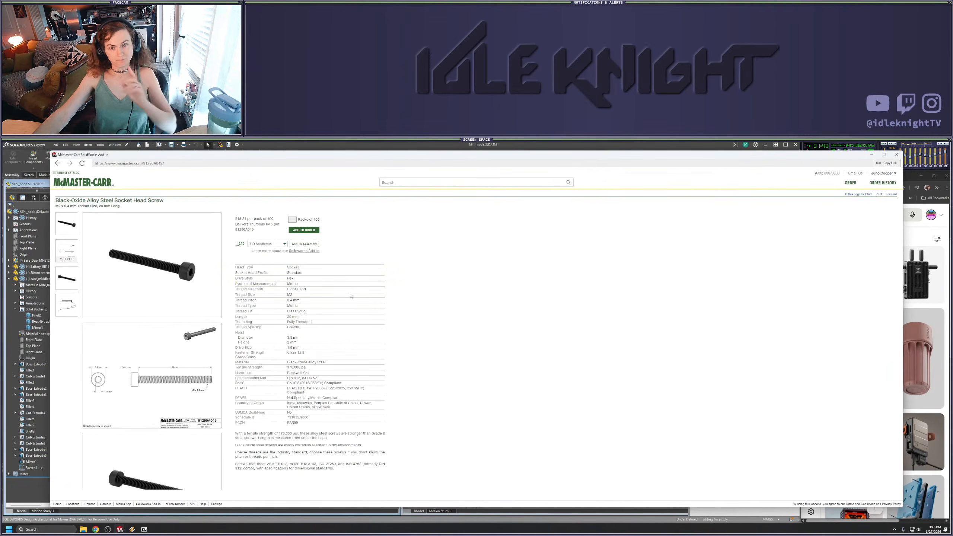
Add the 20 mm M2 socket head screw's SOLIDWORKS model to the assembly, saving it and placing it beside the case
click(300, 244)
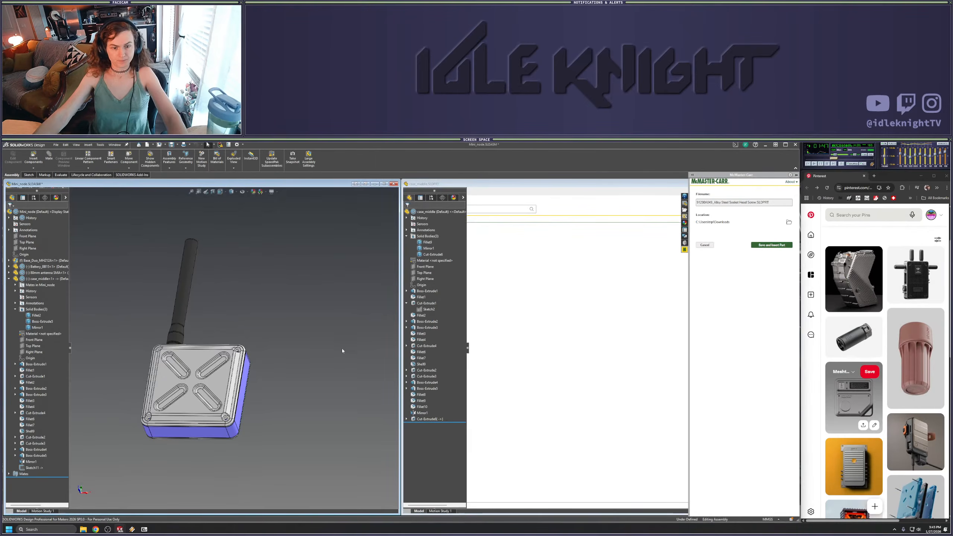
click(769, 245)
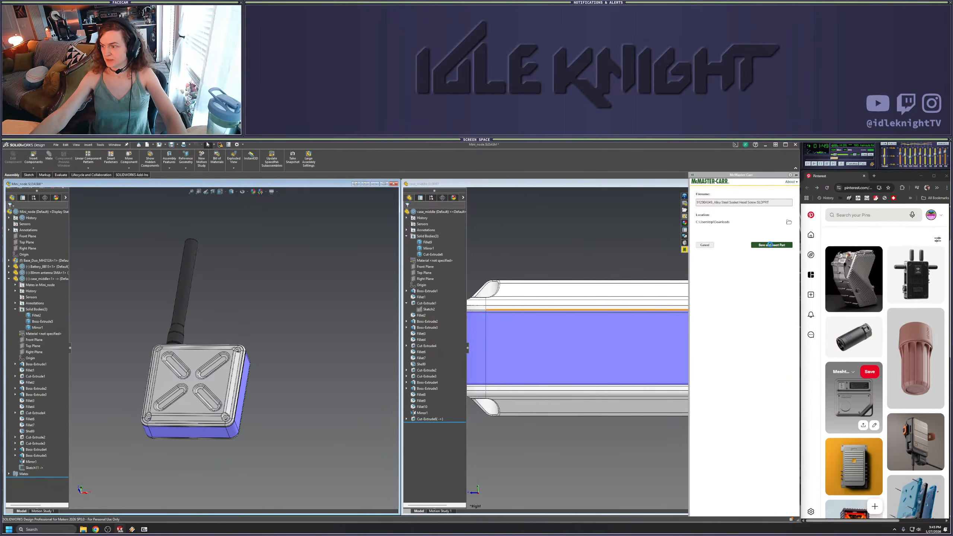
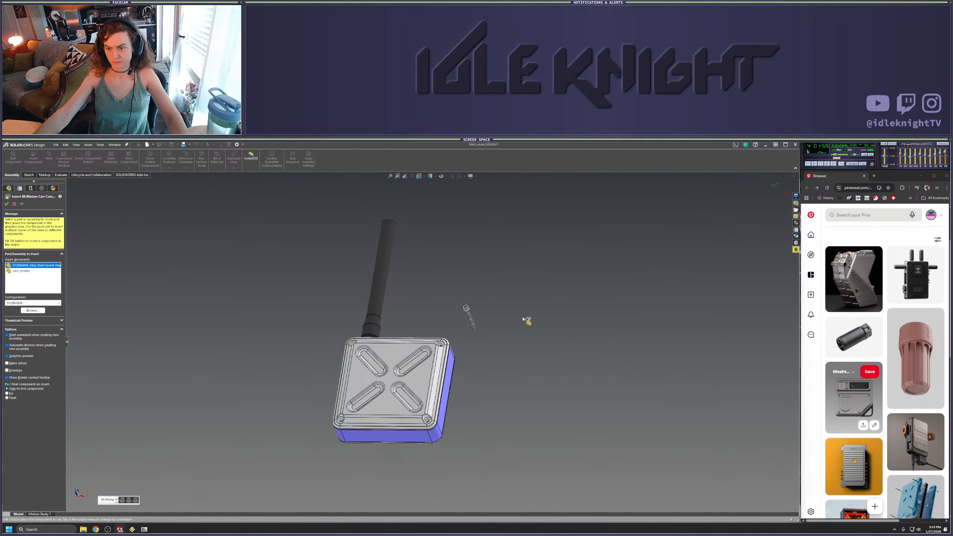
click(510, 332)
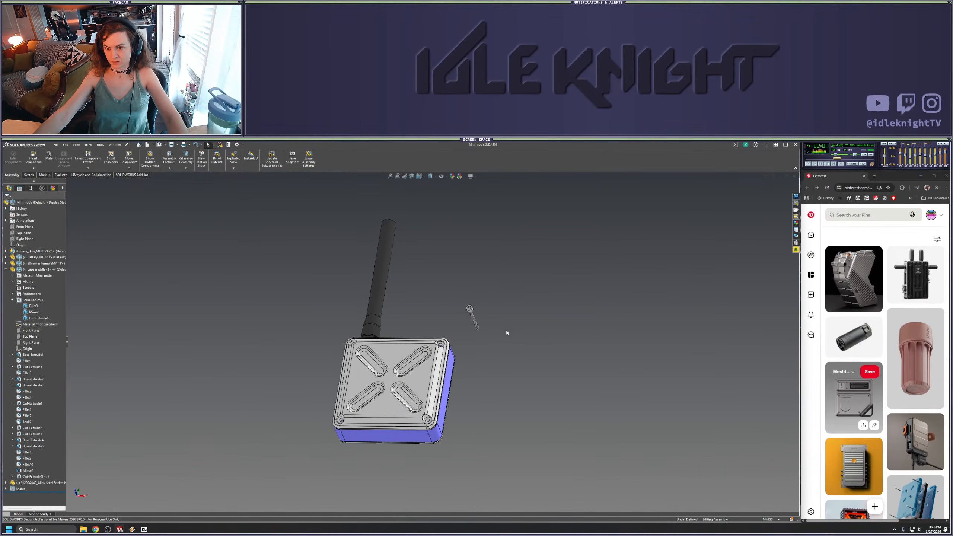
scroll(535, 313, up, 2)
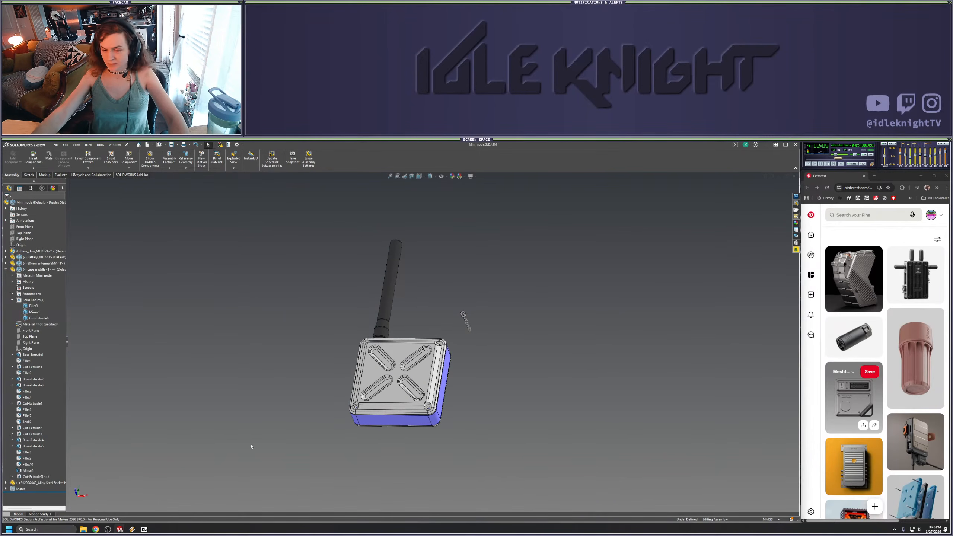
Return to the browser and copy the M2 nylon-insert locknut's part number 93625A221 from its product page
mouse_move(95, 529)
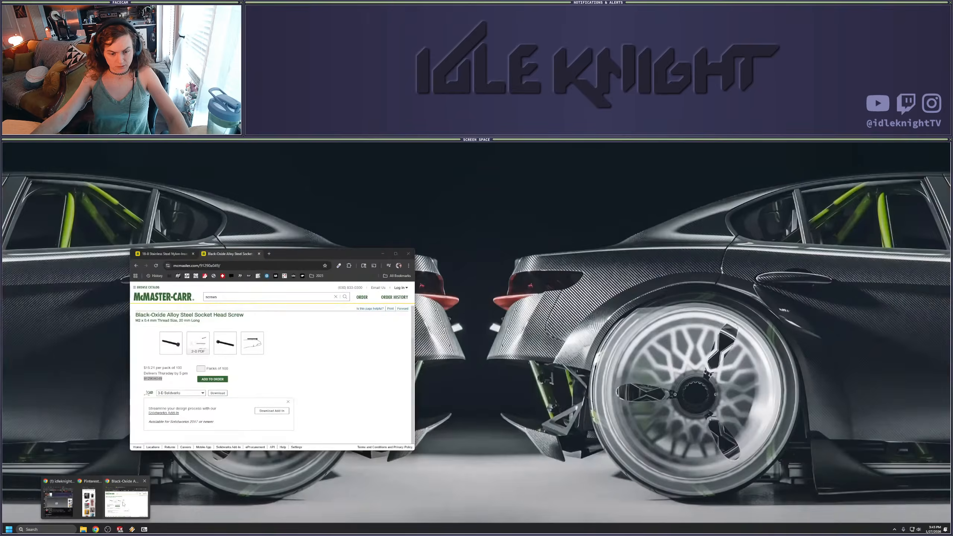
click(126, 499)
click(181, 254)
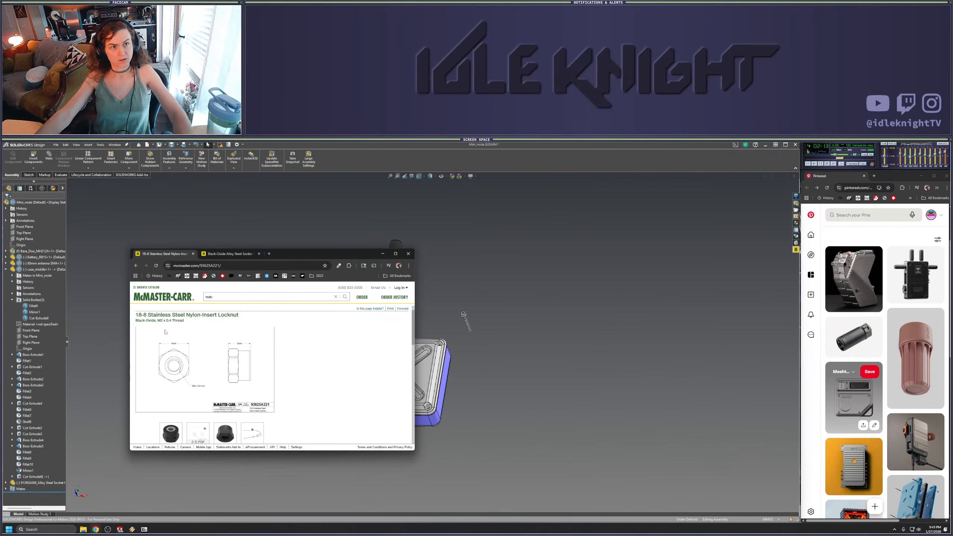
scroll(172, 351, down, 3)
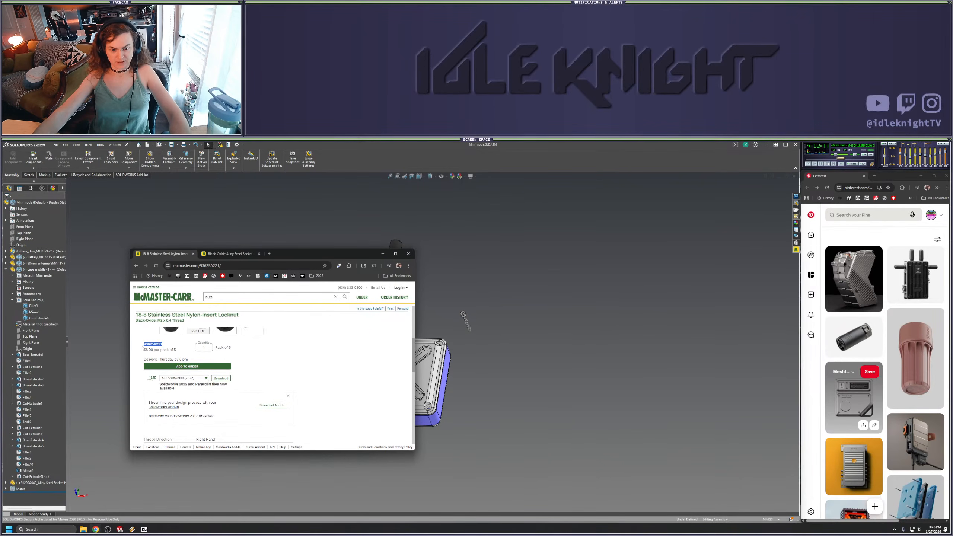
Back in SOLIDWORKS, find the locknut in the McMaster-Carr add-in, save its model and place it beside the screw
click(543, 345)
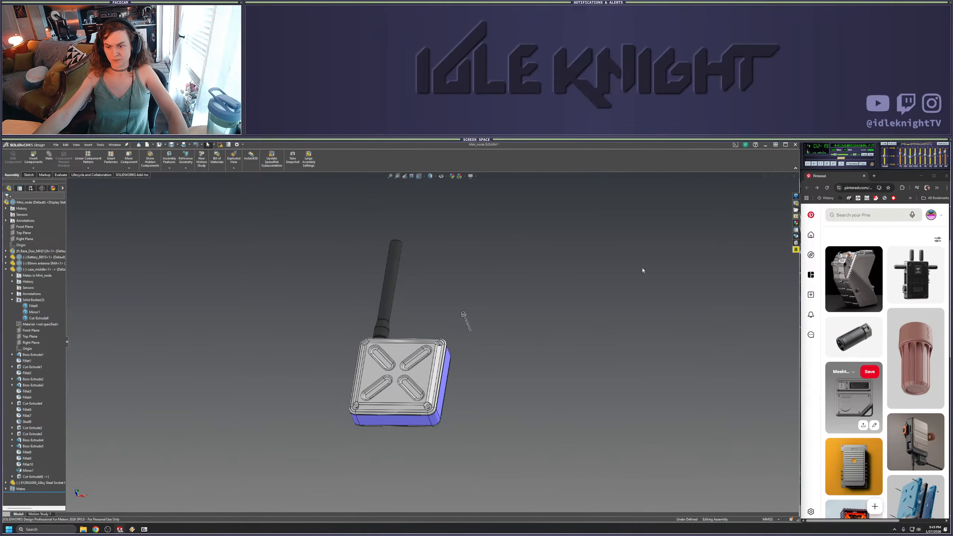
click(795, 249)
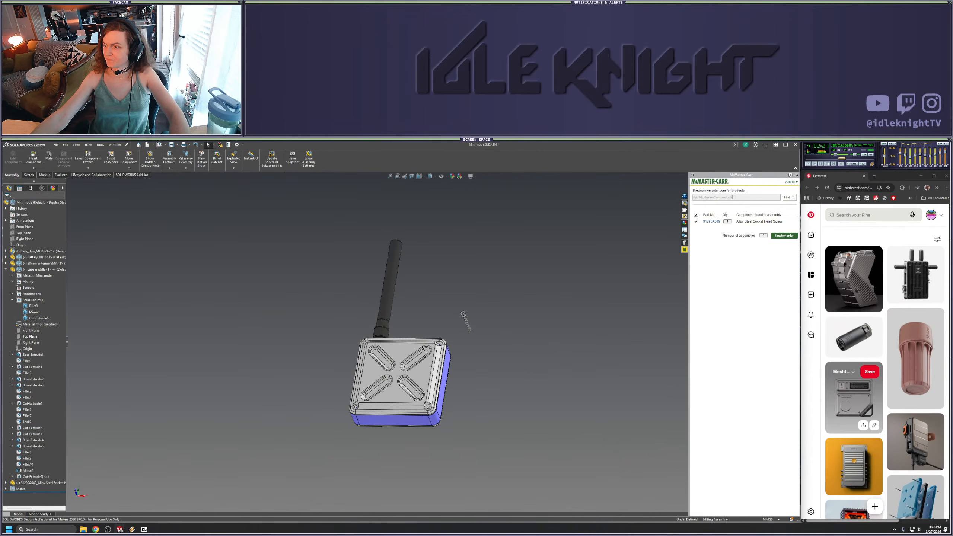
key(Return)
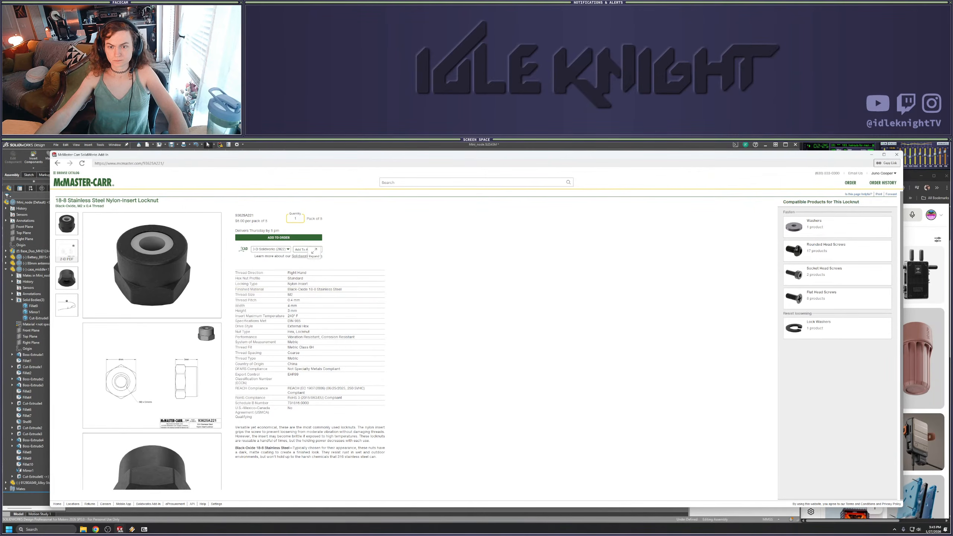
click(305, 251)
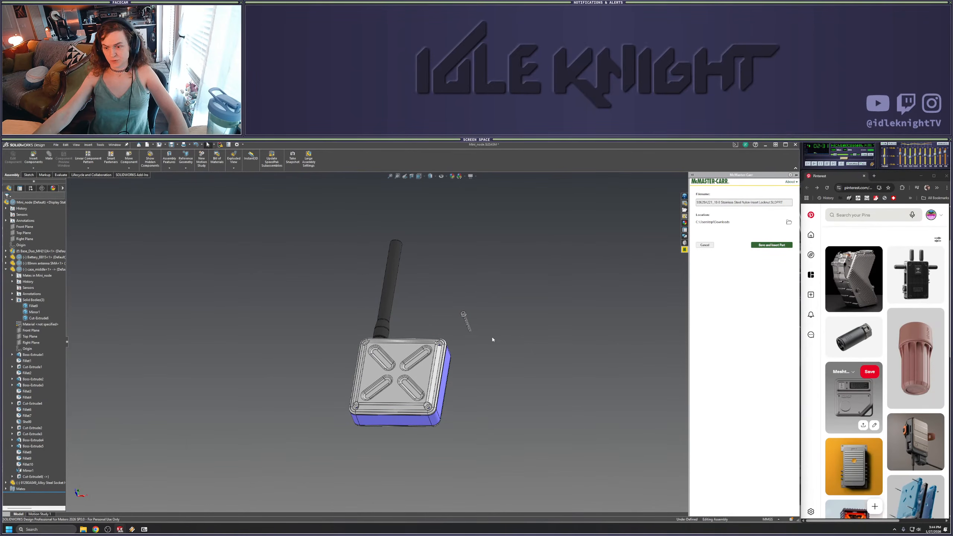
click(765, 245)
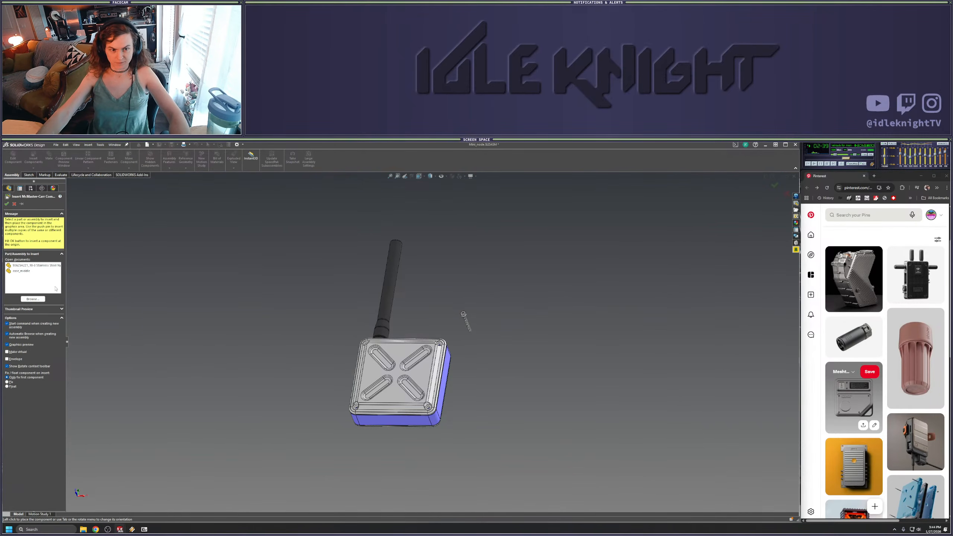
click(48, 267)
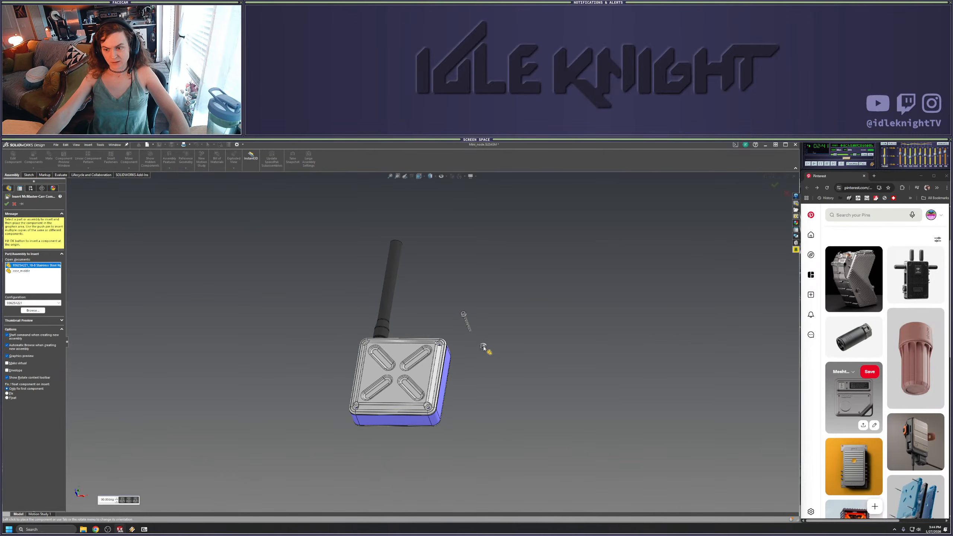
click(483, 348)
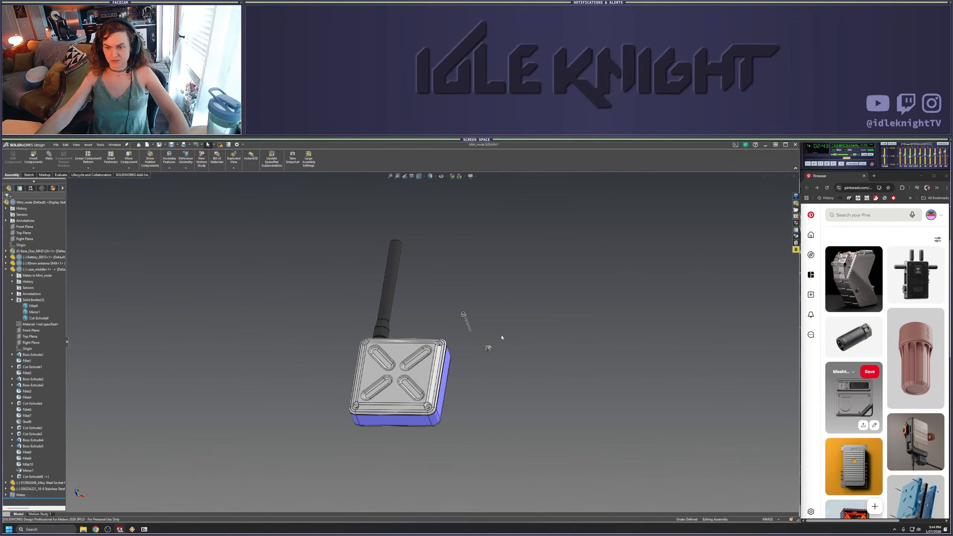
Mate the screw head's cylindrical face concentric with the screw hole at the upper cover's corner near the antenna
scroll(475, 330, down, 4)
middle_drag(475, 331, 425, 245)
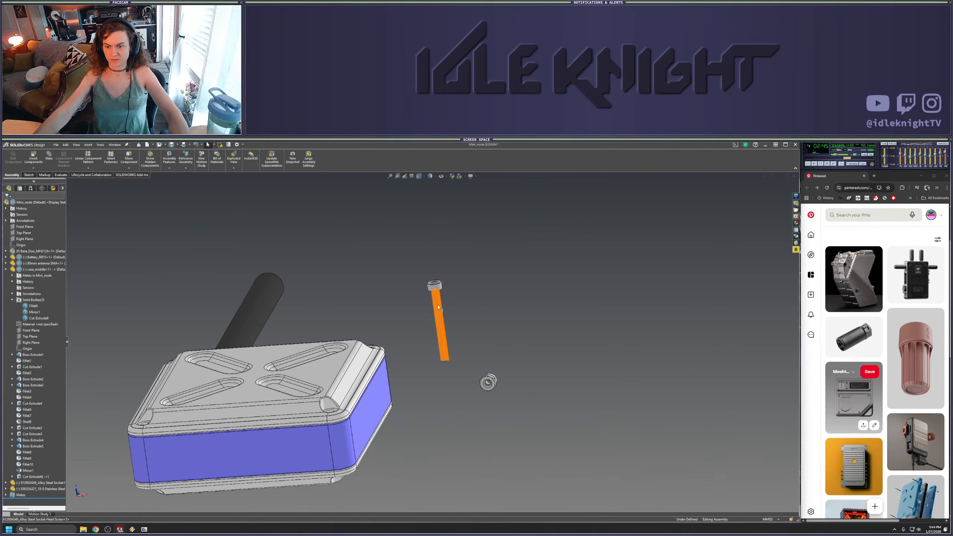
middle_click(440, 319)
middle_drag(440, 319, 348, 263)
scroll(442, 297, down, 6)
click(432, 266)
scroll(432, 266, up, 6)
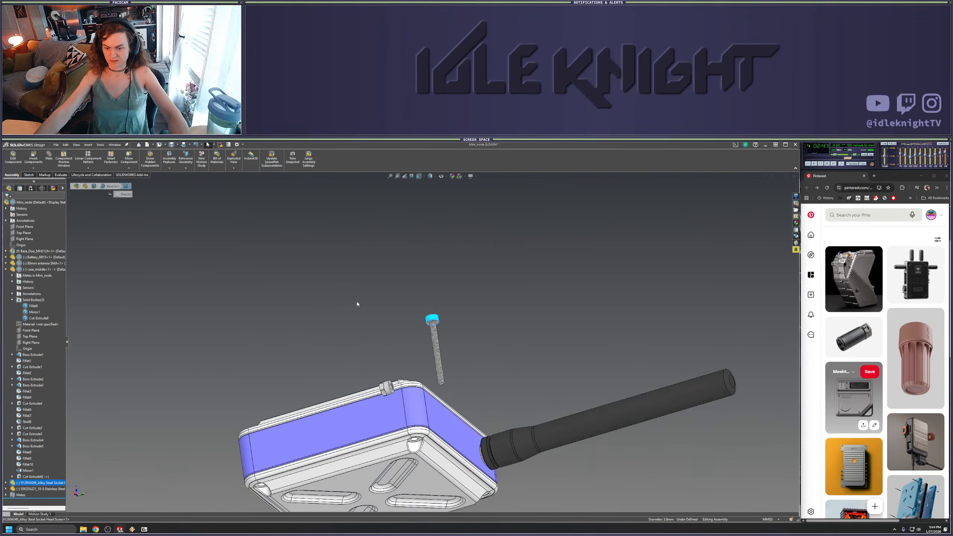
middle_drag(357, 304, 385, 405)
scroll(330, 296, down, 3)
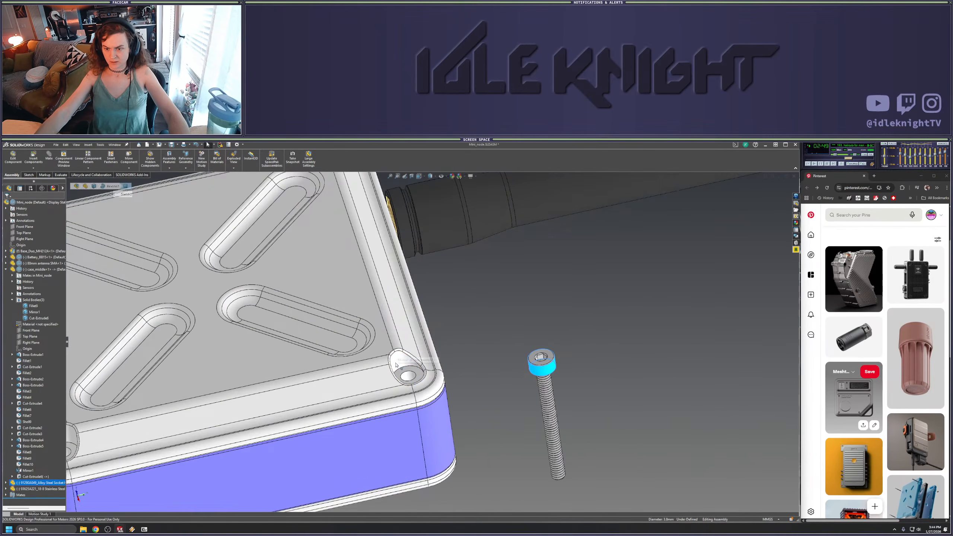
ctrl+click(410, 376)
click(49, 156)
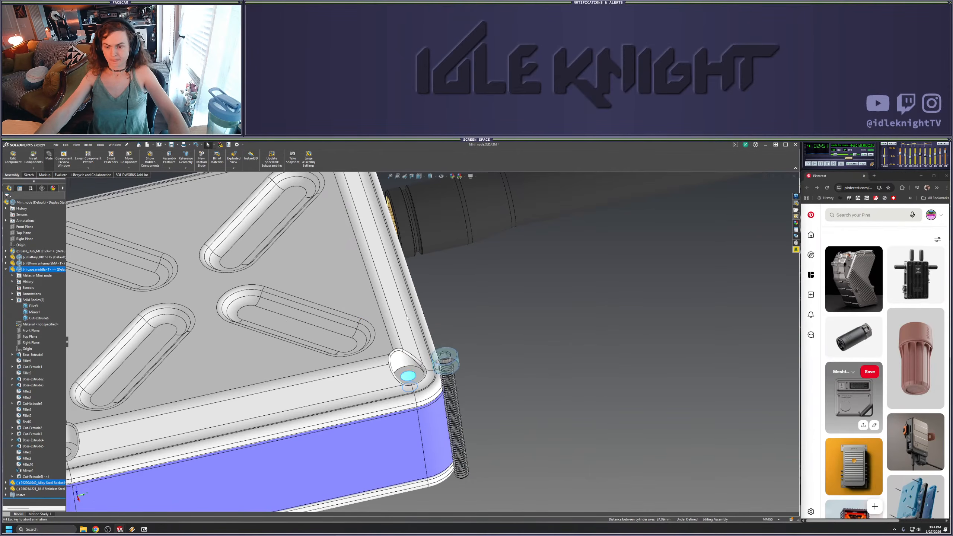
click(492, 356)
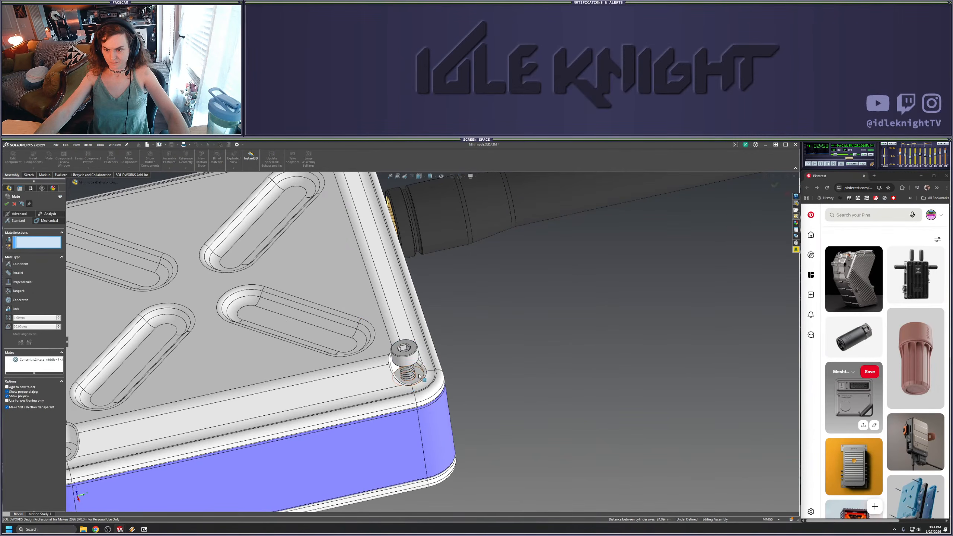
Mate the underside of the screw head coincident with the seat face of the same corner recess
click(417, 376)
middle_drag(538, 426, 372, 261)
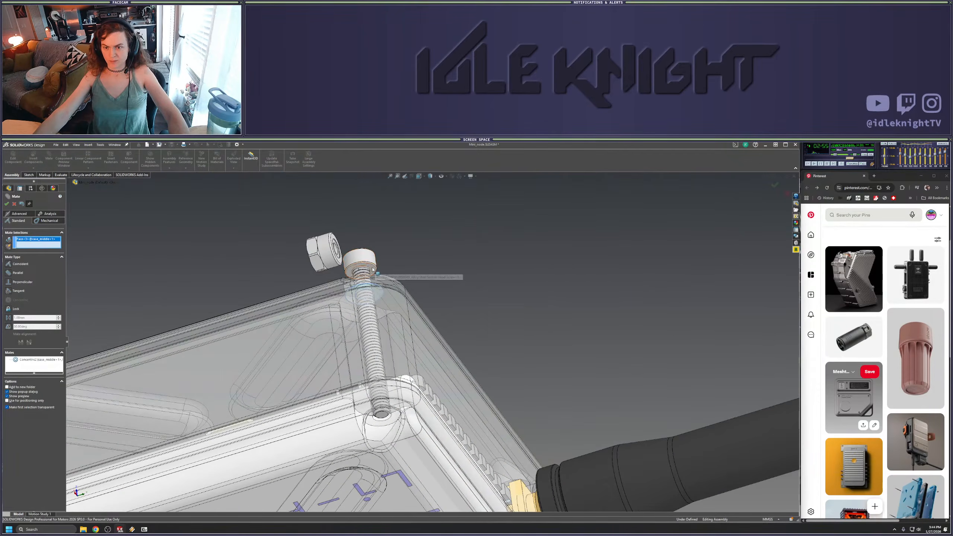
click(366, 269)
right_click(412, 343)
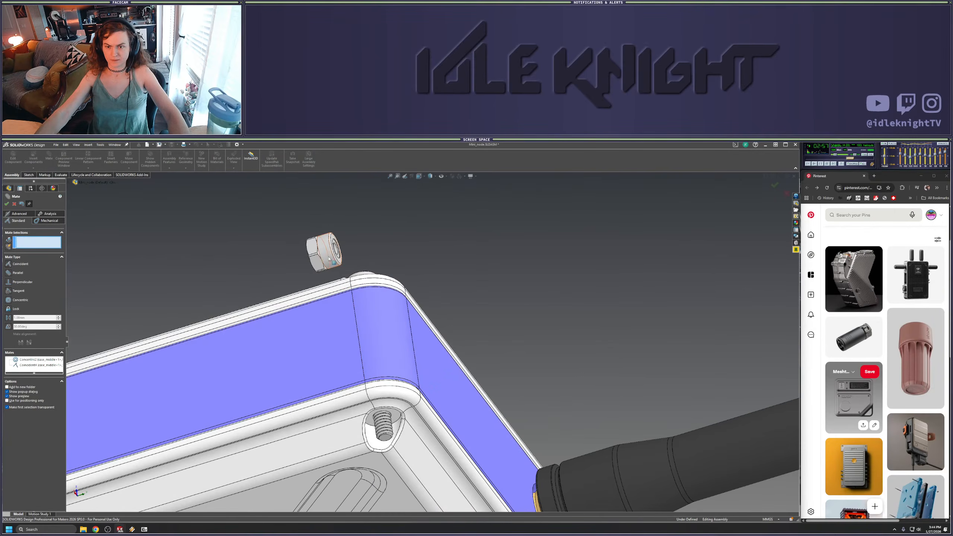
Mate the locknut's end face coincident with the floor of the case recess around the protruding screw end
middle_drag(330, 259, 302, 268)
click(307, 268)
scroll(302, 383, up, 5)
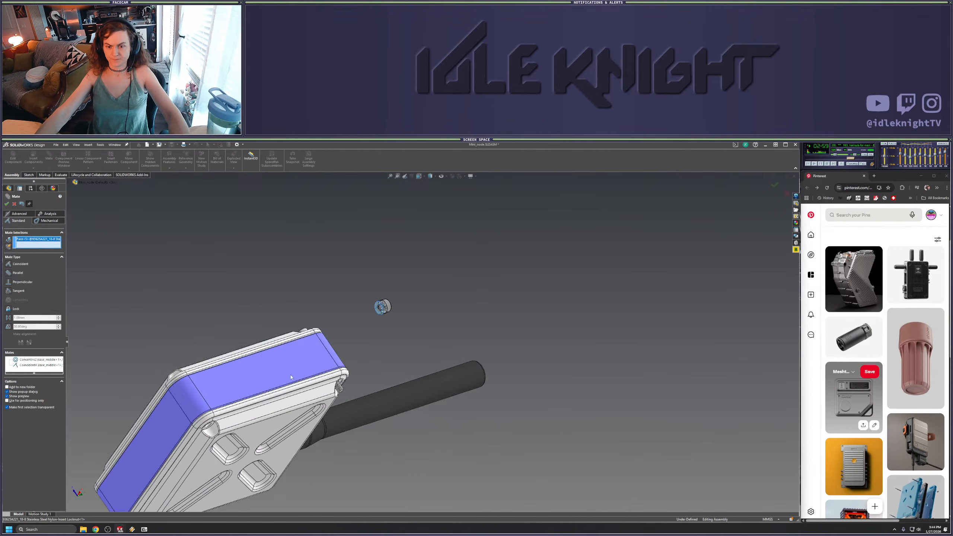
middle_drag(302, 384, 270, 338)
scroll(344, 393, down, 6)
click(422, 356)
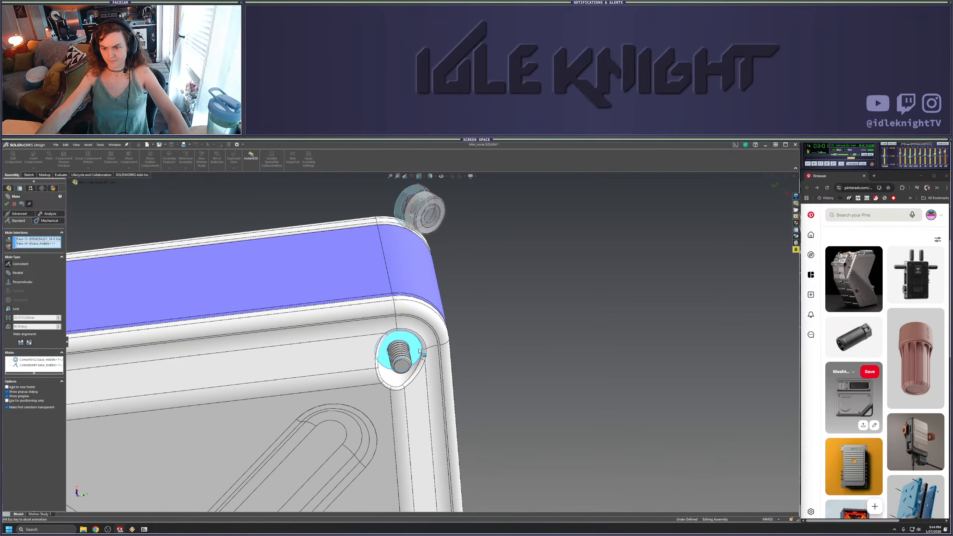
right_click(426, 338)
Mate the locknut concentric with the rounded wall of the same corner recess and finish mating
click(415, 302)
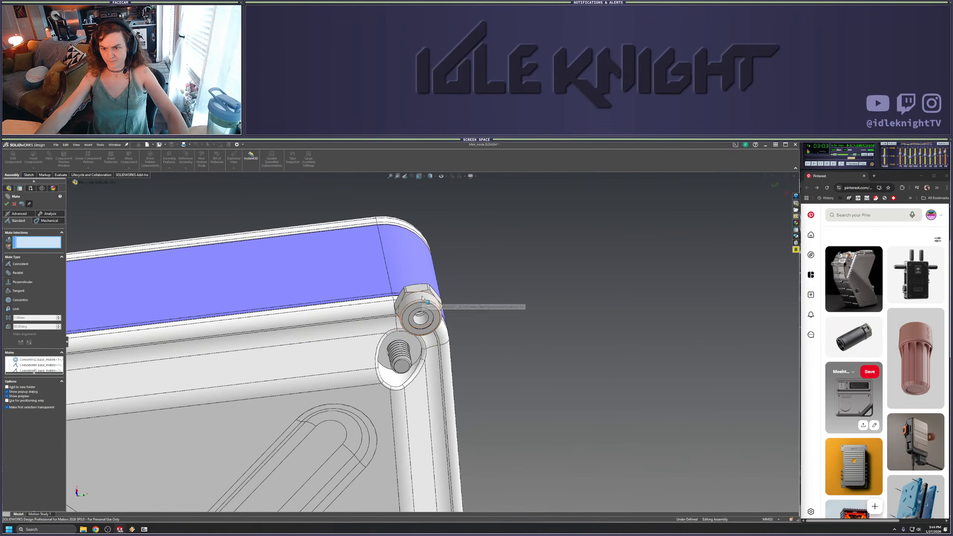
click(398, 381)
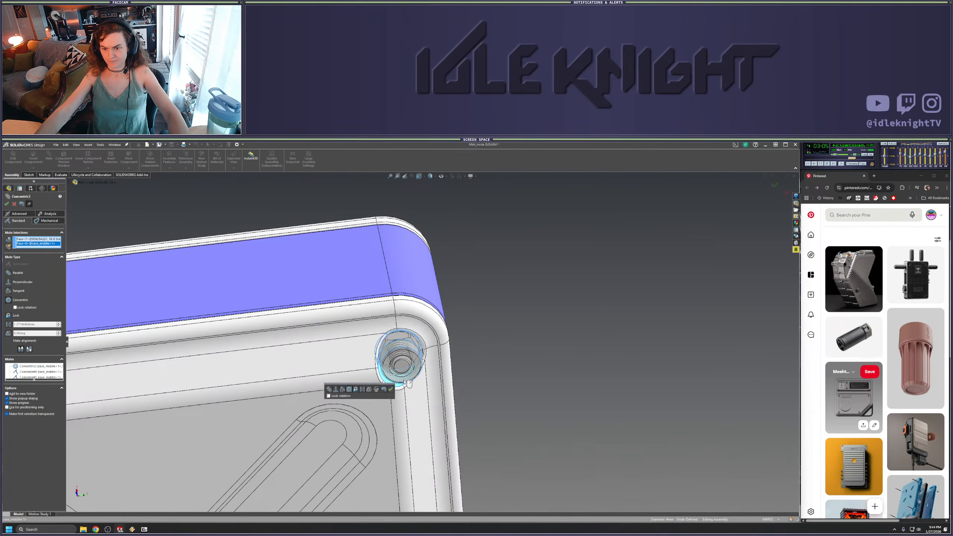
right_click(398, 381)
scroll(478, 295, up, 5)
middle_drag(478, 296, 547, 331)
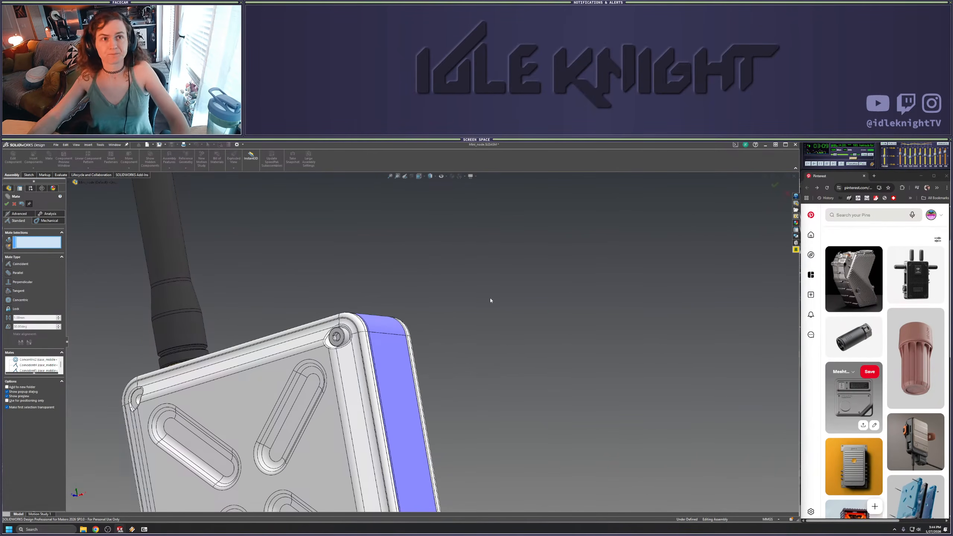
scroll(459, 307, up, 2)
middle_drag(460, 307, 441, 371)
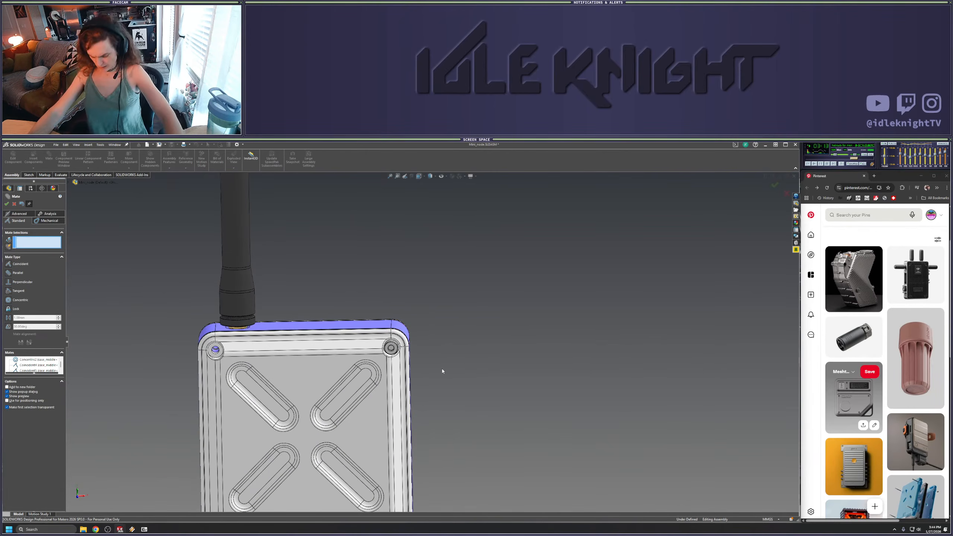
click(7, 204)
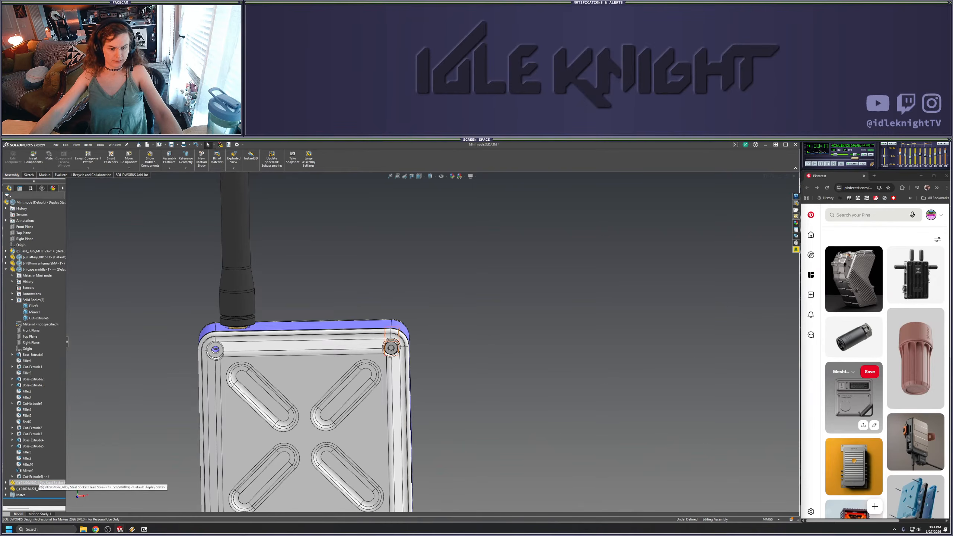
click(40, 483)
ctrl+click(38, 488)
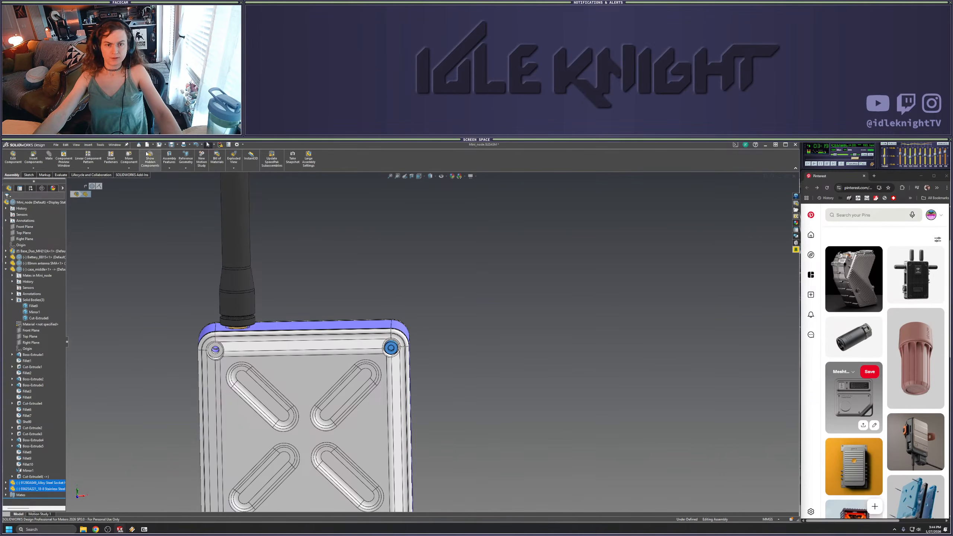
click(88, 168)
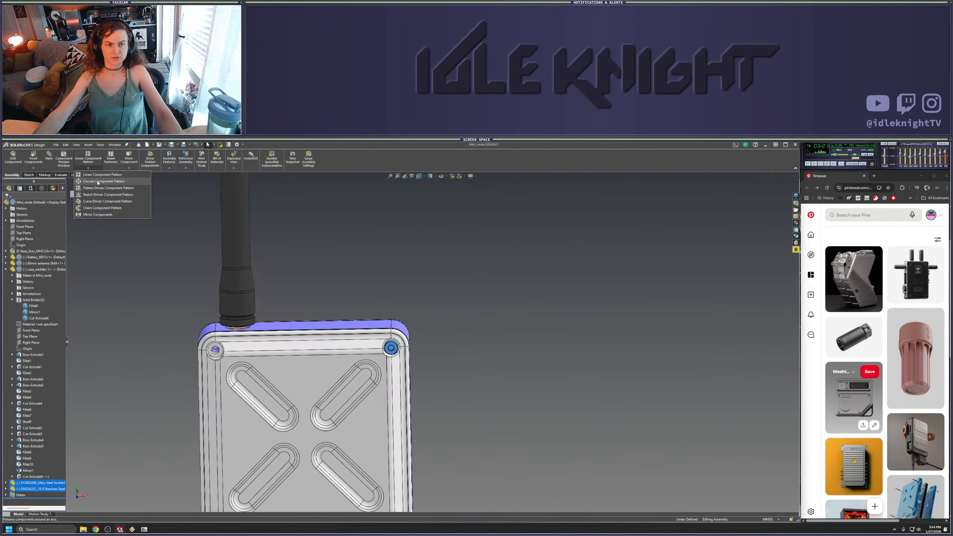
click(97, 181)
key(z)
key(z)
key(z)
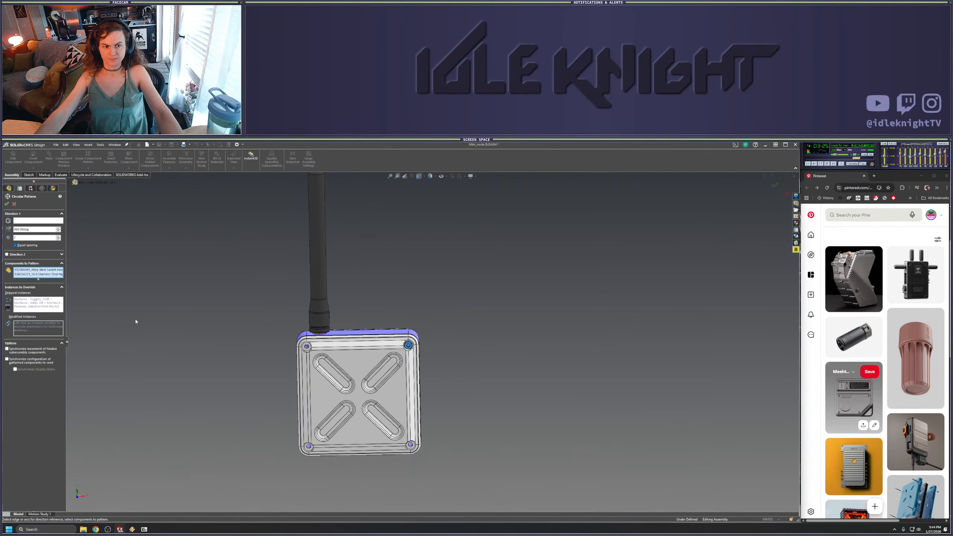
click(18, 221)
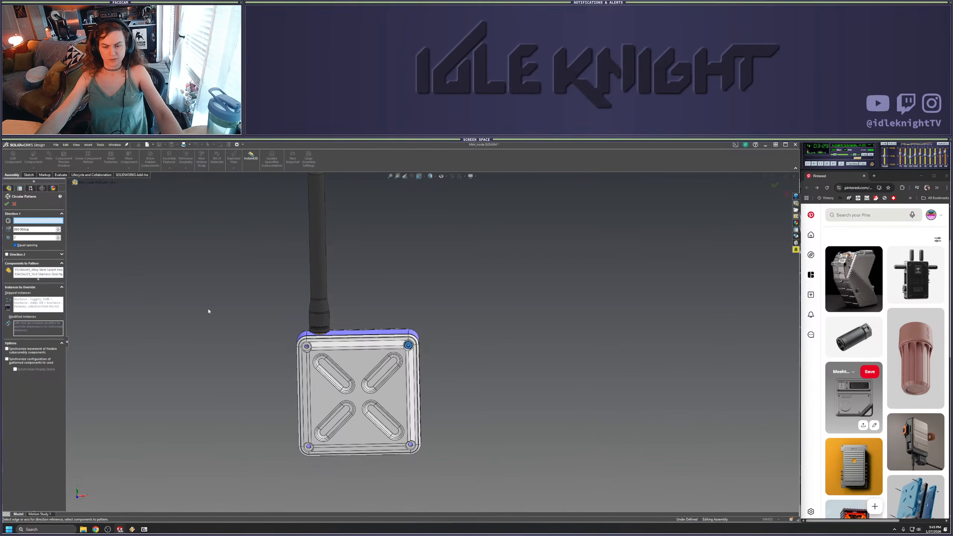
middle_drag(254, 304, 234, 273)
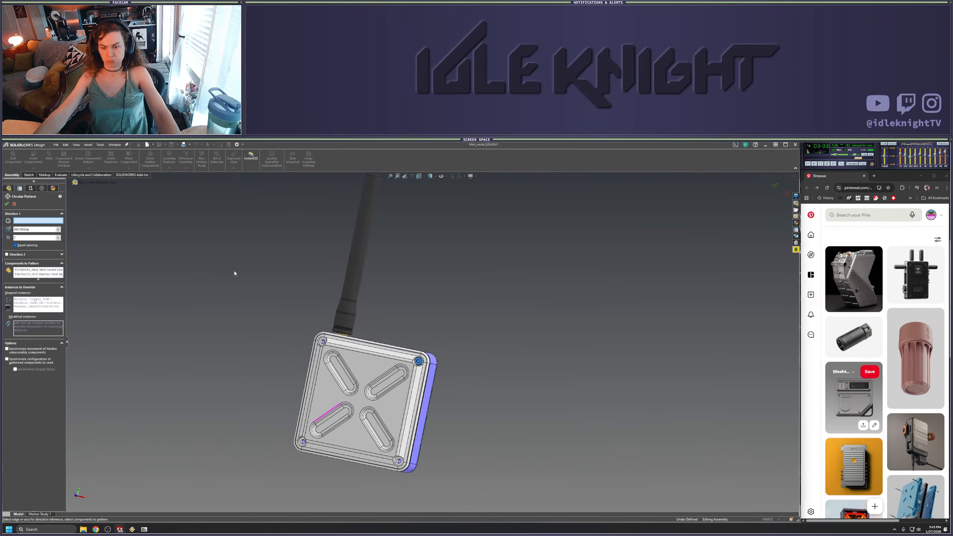
key(Escape)
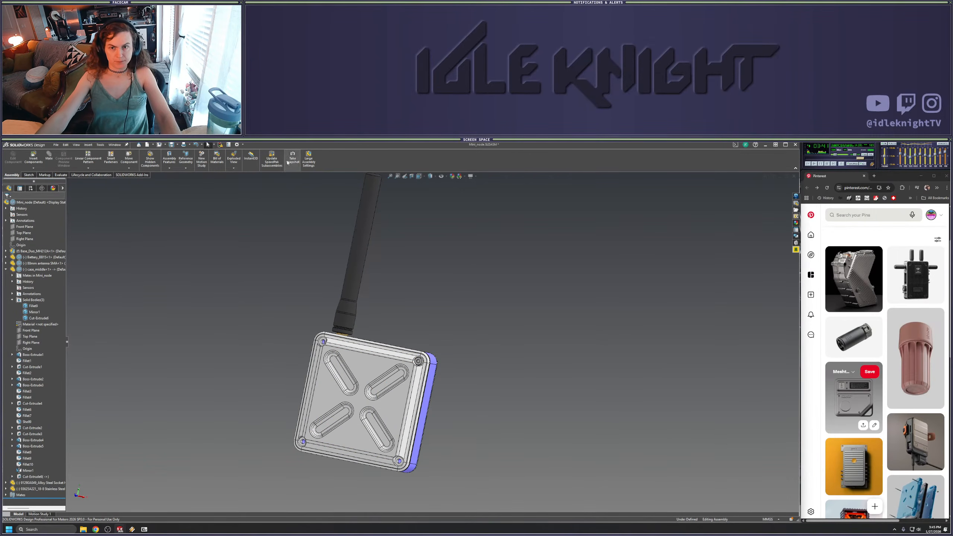
Create a reference axis through the case center from the case_middle part's Right and Front planes, and hide it
click(187, 169)
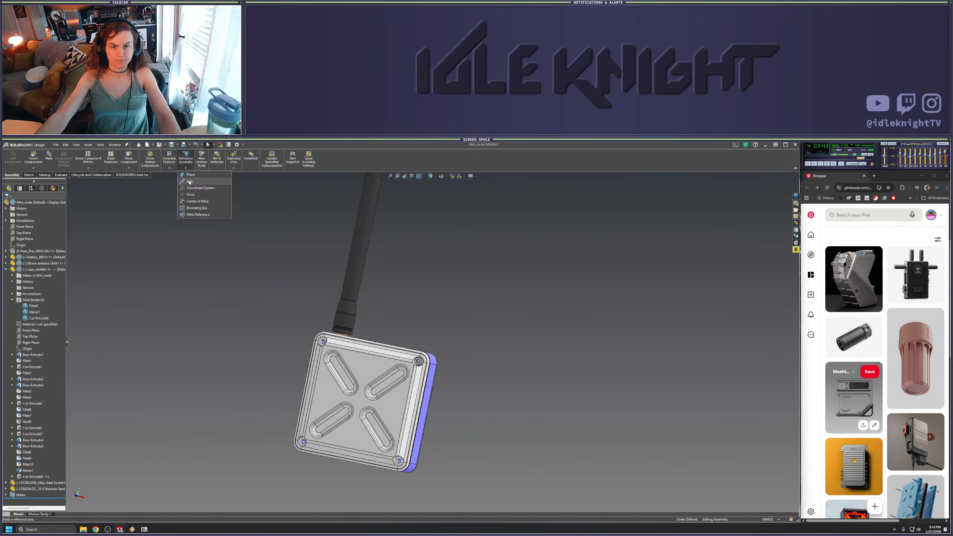
click(190, 181)
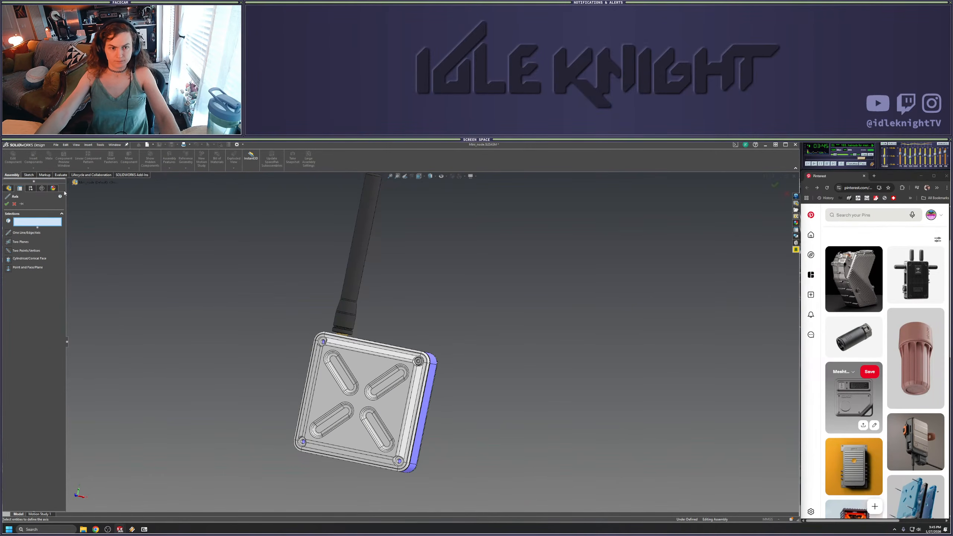
click(75, 182)
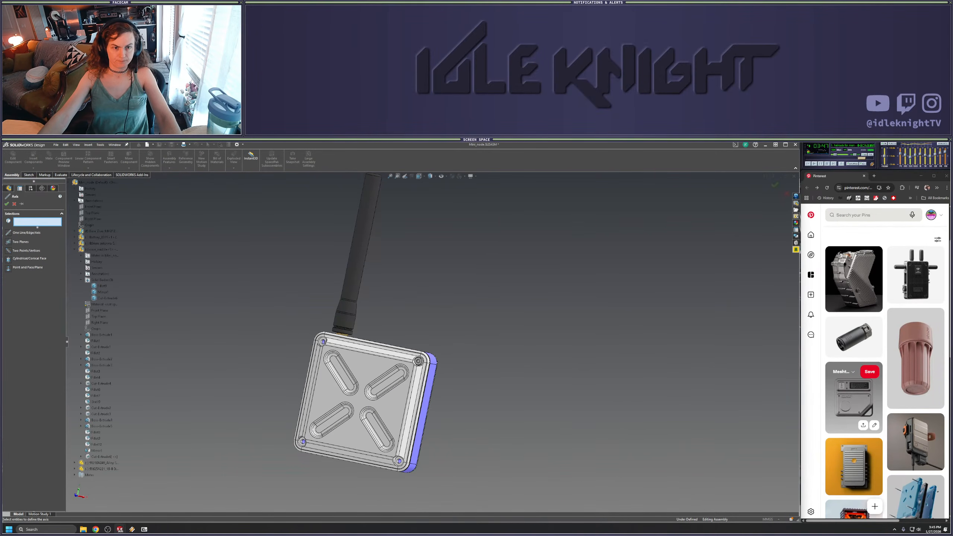
click(91, 214)
middle_drag(348, 367, 272, 280)
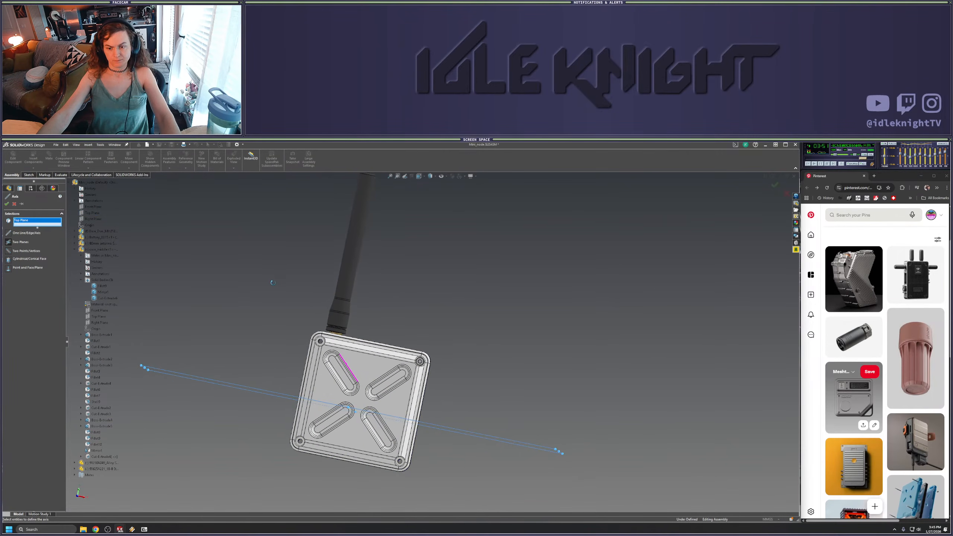
click(92, 214)
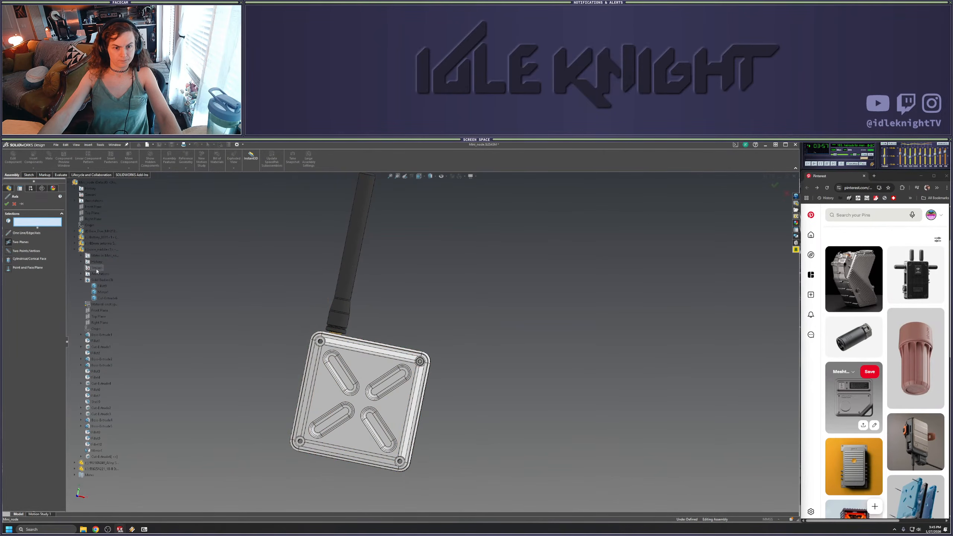
click(97, 323)
click(94, 310)
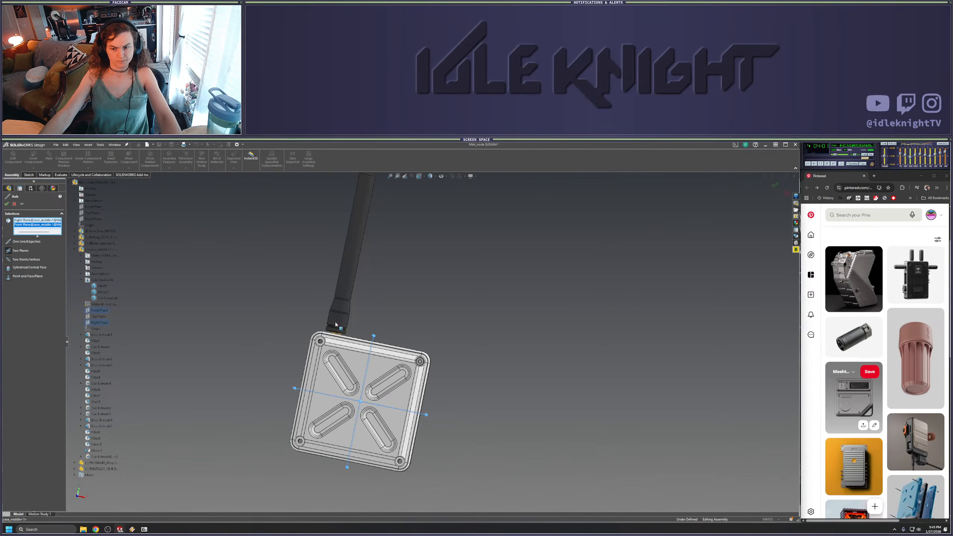
key(Return)
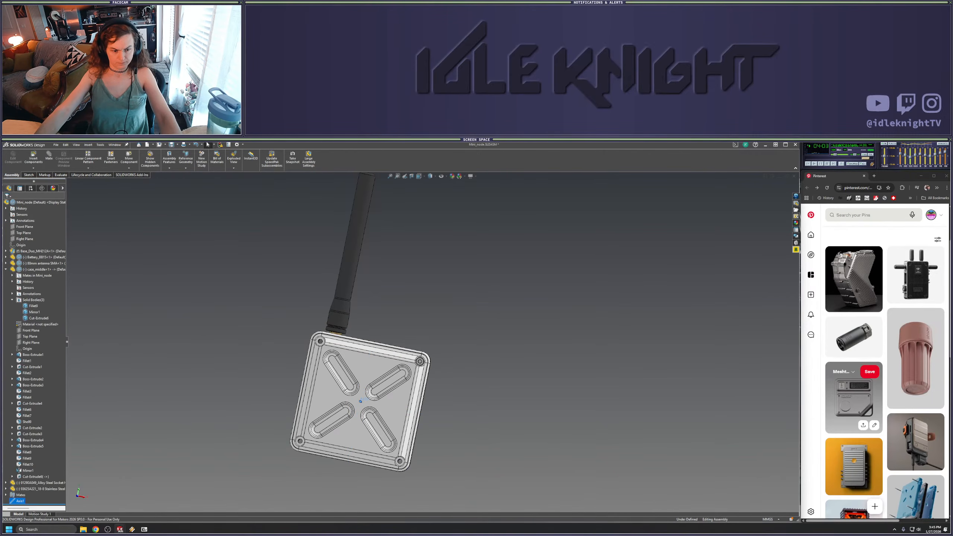
scroll(189, 408, up, 3)
middle_drag(189, 408, 186, 379)
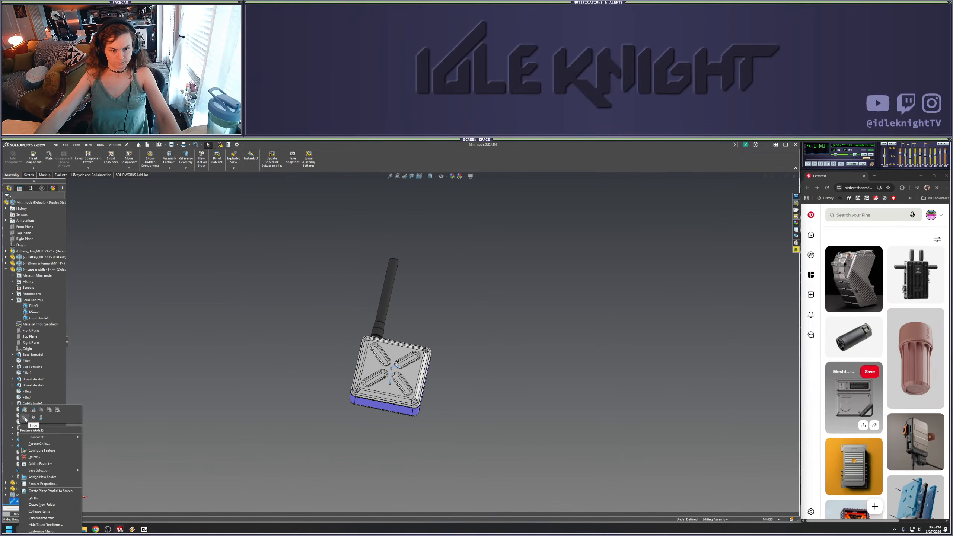
click(170, 411)
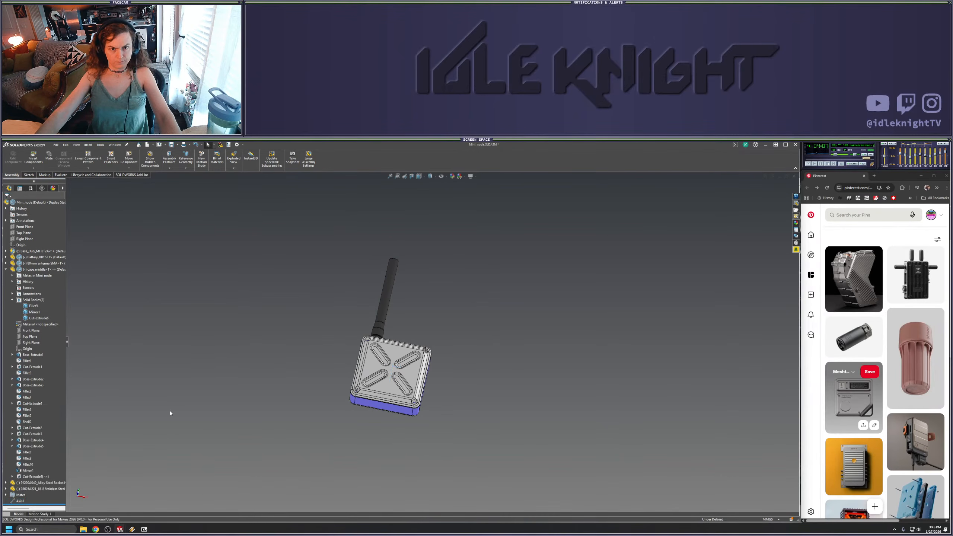
Circular-pattern the screw and locknut about the case's center axis with 4 equally spaced instances over 360 degrees
click(35, 488)
ctrl+click(35, 483)
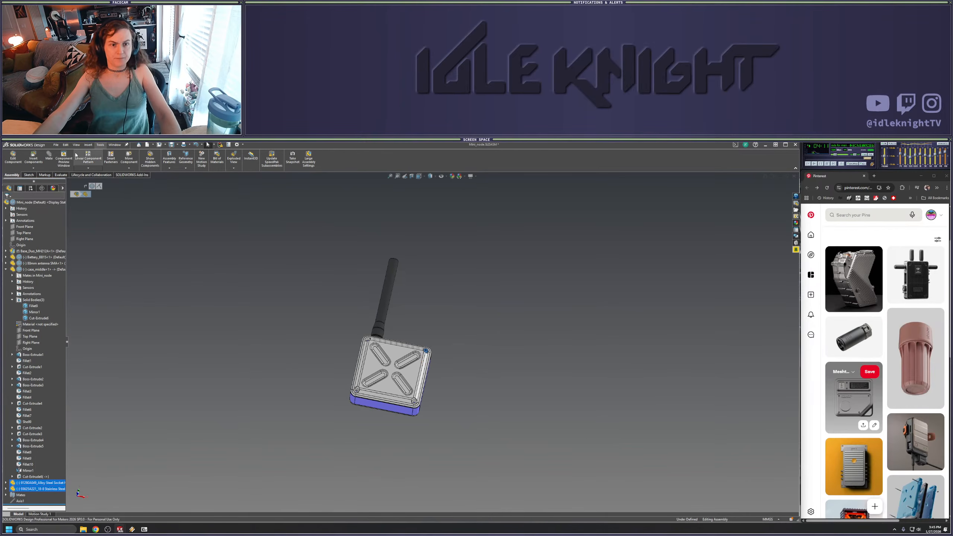
click(89, 168)
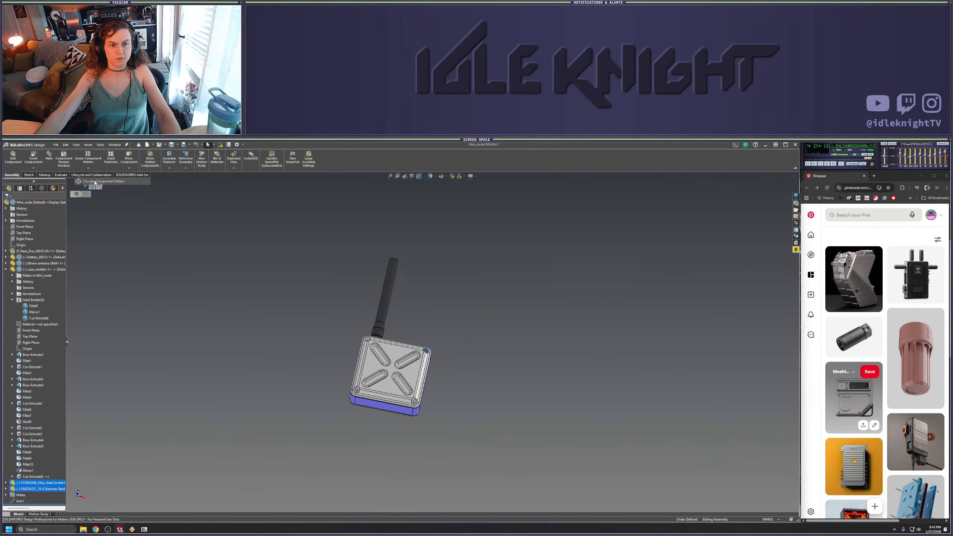
click(102, 182)
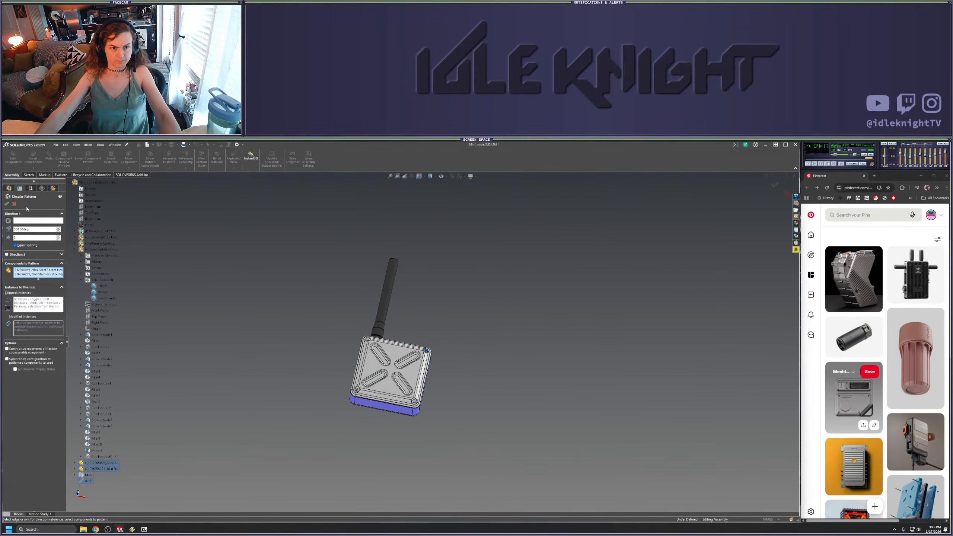
click(20, 221)
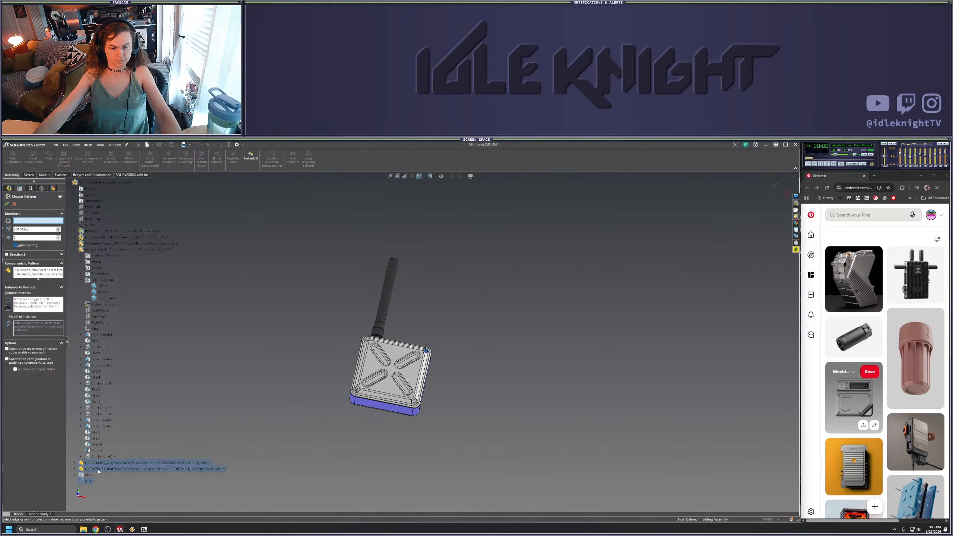
click(87, 481)
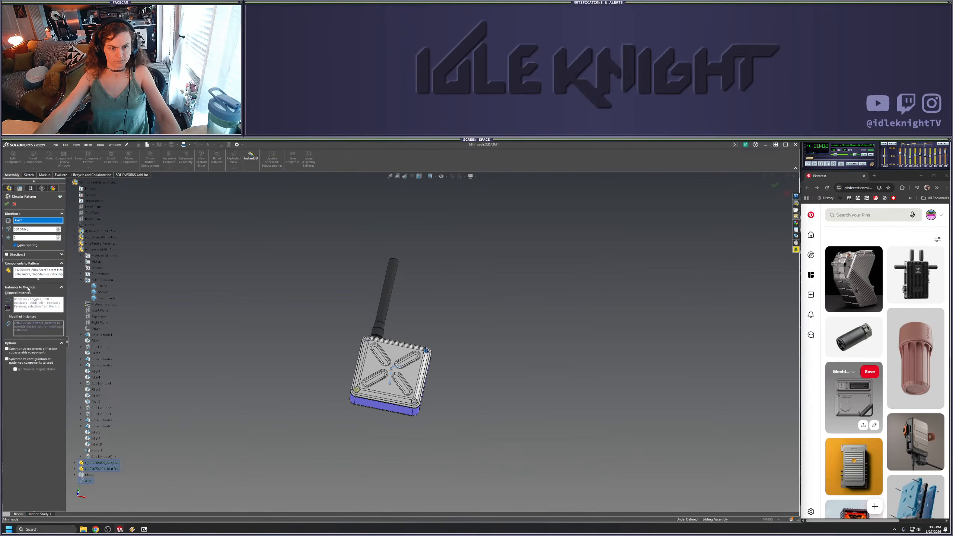
drag(38, 279, 38, 295)
scroll(415, 397, down, 5)
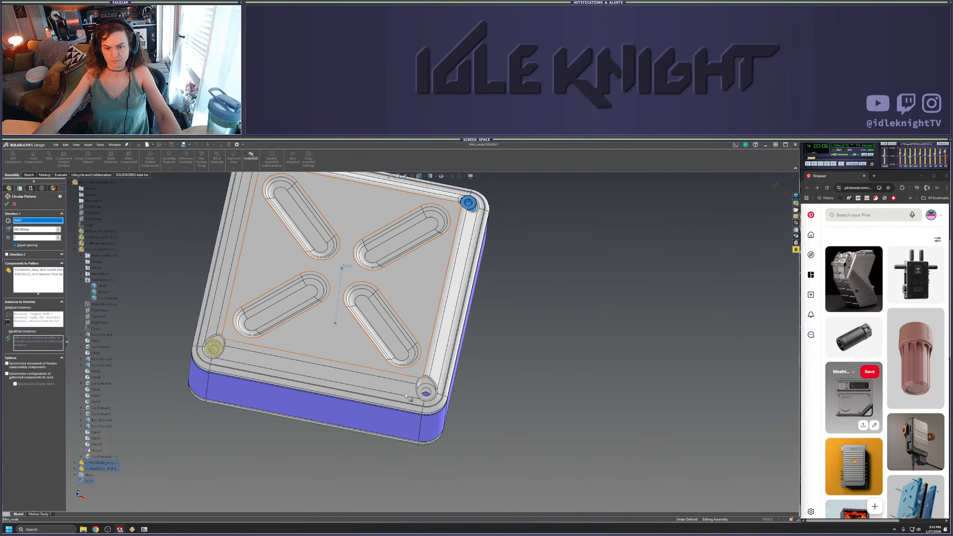
click(58, 236)
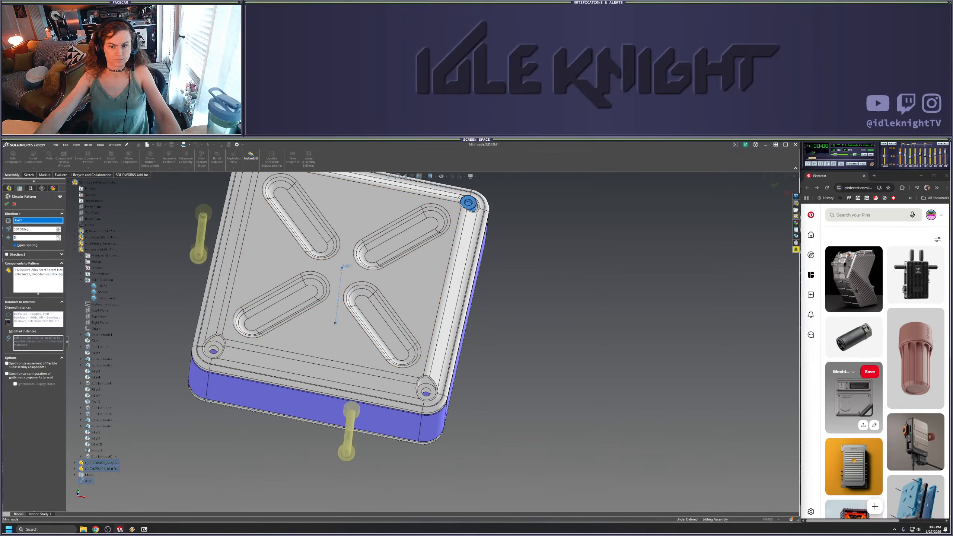
click(58, 236)
right_click(379, 285)
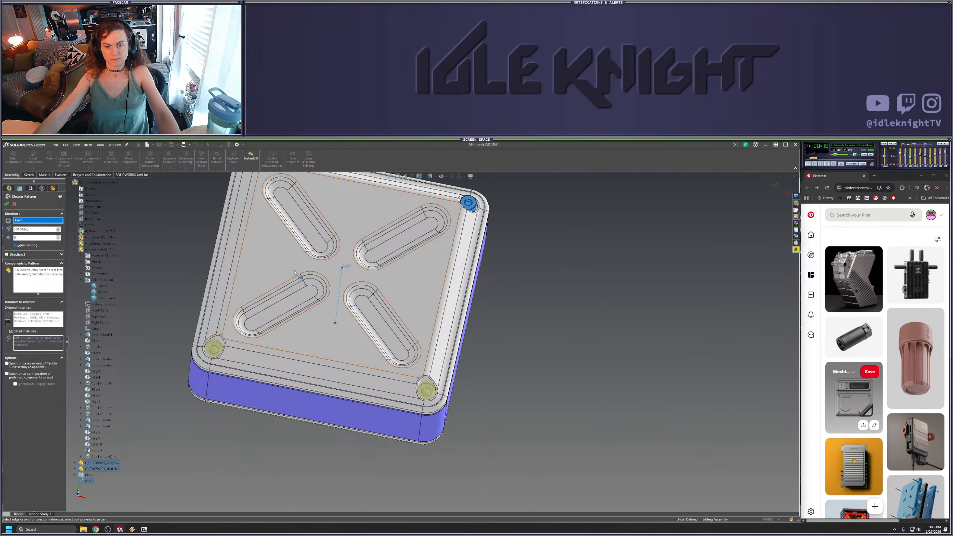
Inspect the patterned screws and locknuts at all four case corners from both sides of the assembly
scroll(379, 285, up, 3)
middle_drag(379, 285, 537, 346)
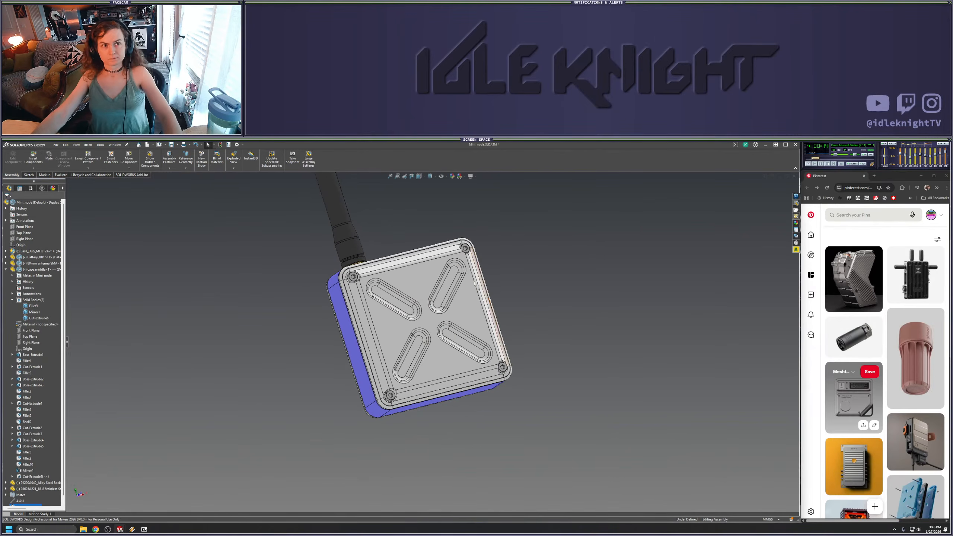
scroll(421, 233, up, 3)
mouse_move(421, 234)
middle_down()
mouse_move(411, 212)
mouse_move(413, 222)
middle_up()
scroll(414, 275, down, 3)
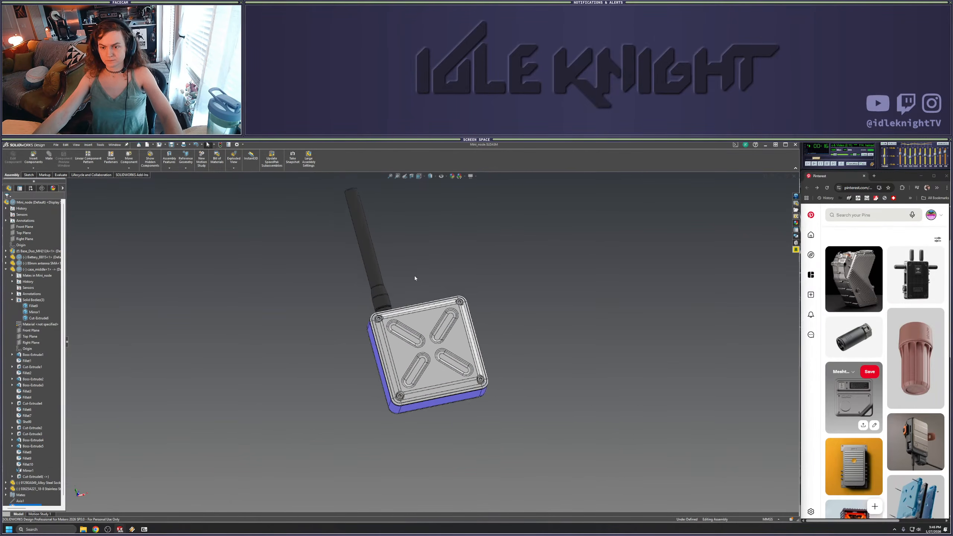
middle_drag(414, 275, 540, 330)
scroll(546, 422, down, 5)
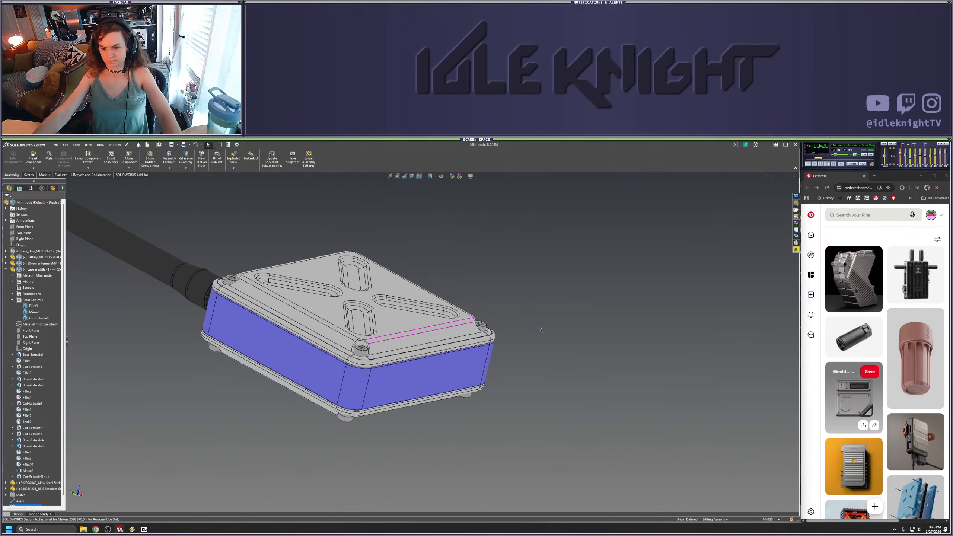
scroll(541, 348, down, 2)
scroll(376, 332, up, 2)
middle_drag(438, 274, 487, 281)
scroll(457, 287, up, 4)
scroll(377, 342, down, 5)
middle_drag(377, 341, 431, 264)
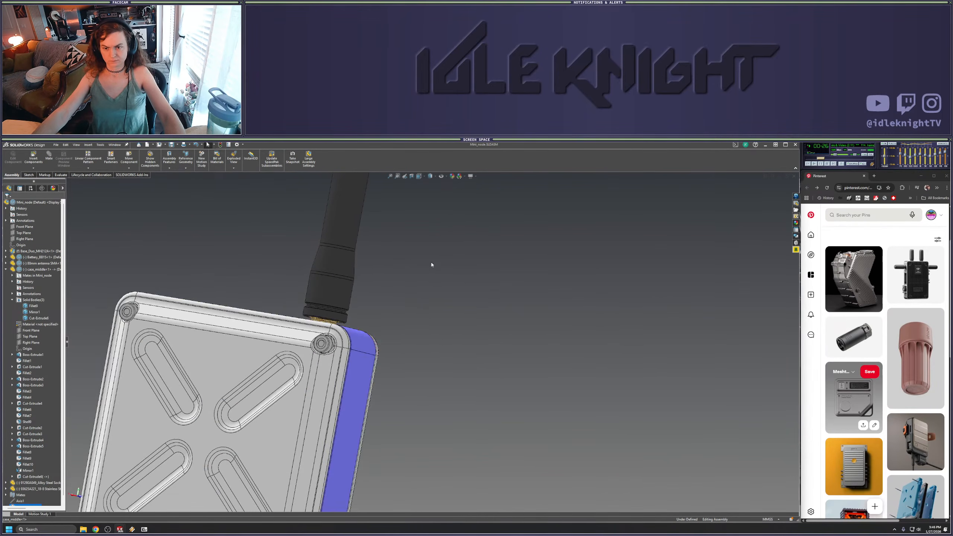
scroll(417, 317, up, 4)
middle_drag(416, 317, 446, 334)
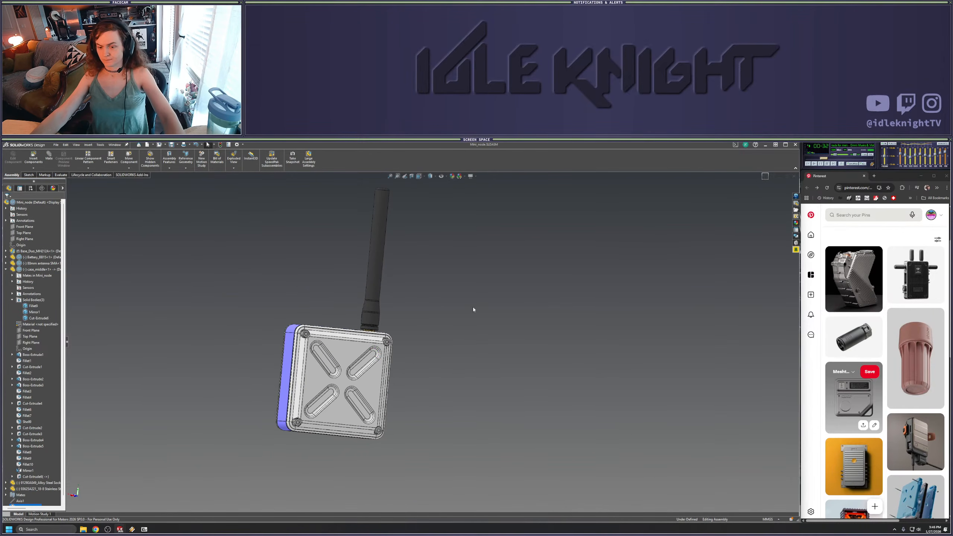
Show the Mini_node assembly and case_middle part windows side by side, check the part, and make the assembly active
click(765, 175)
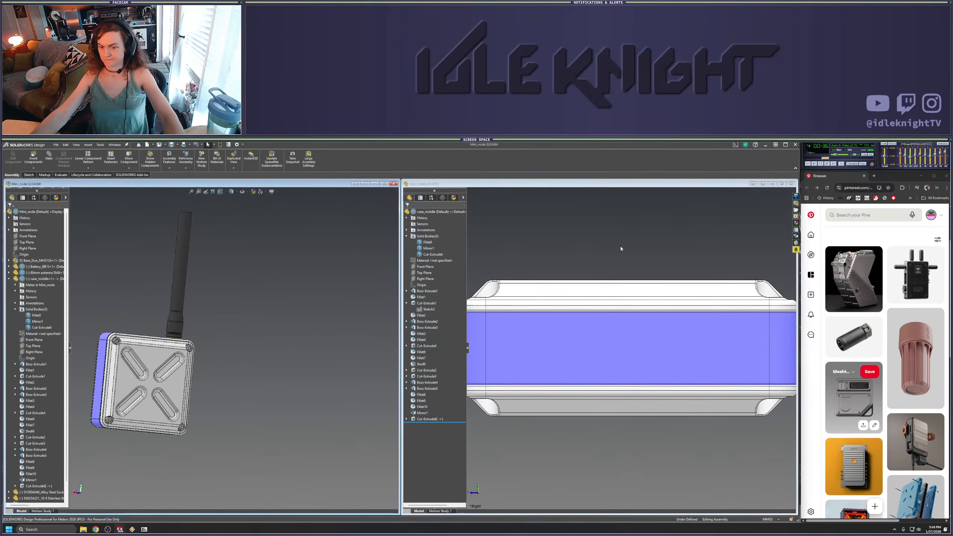
scroll(591, 242, up, 4)
middle_drag(587, 251, 598, 298)
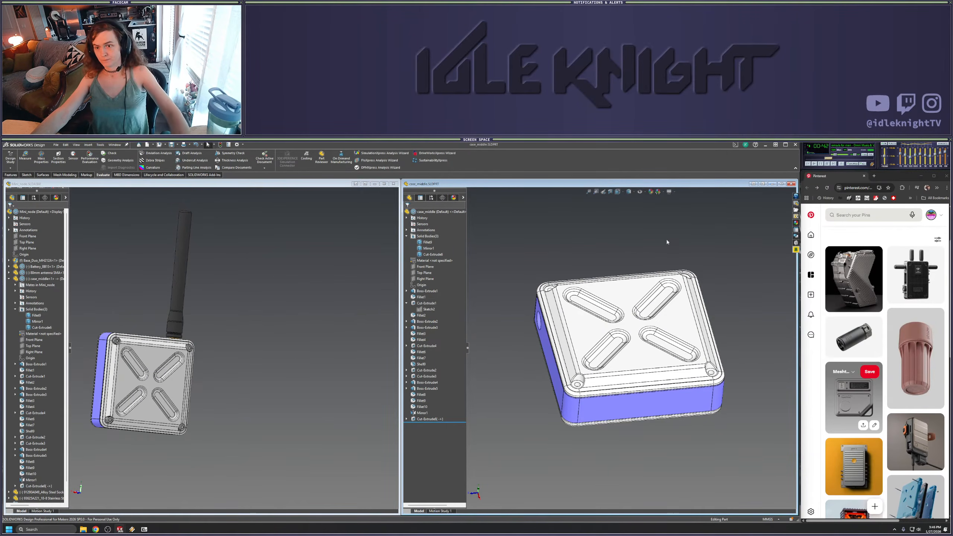
click(122, 195)
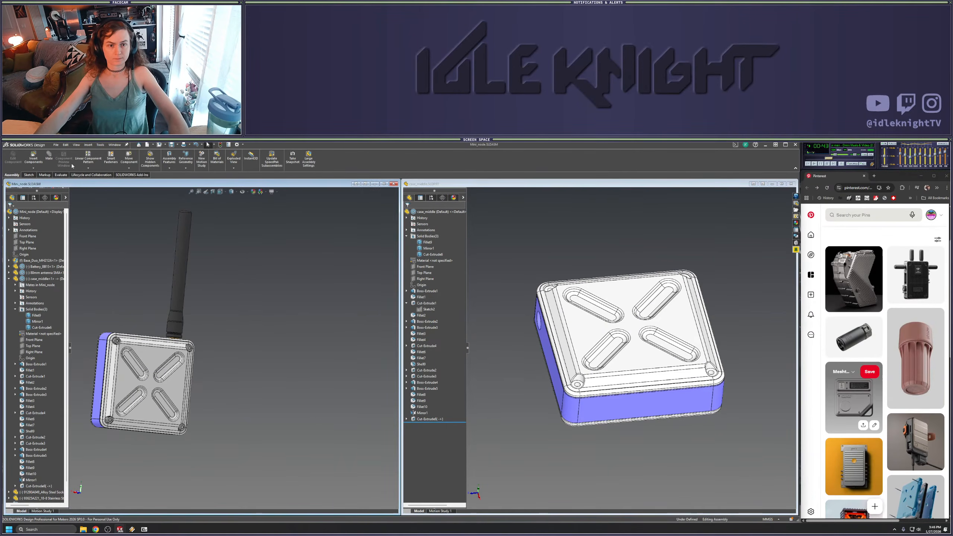
Export the assembly as a STEP AP214 file named Mini_node_prototype1 in the meshtastic project's Muzi Works BASE folder
click(55, 145)
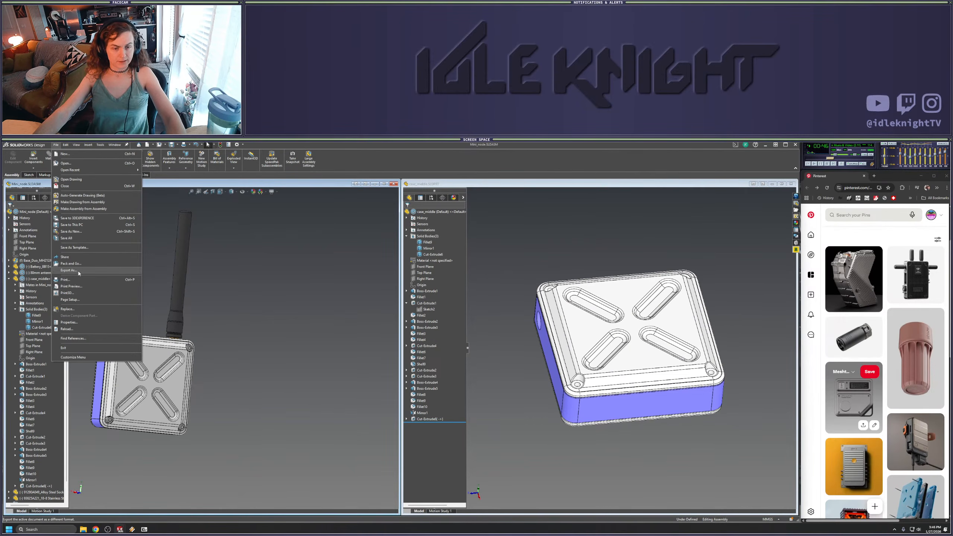
click(68, 270)
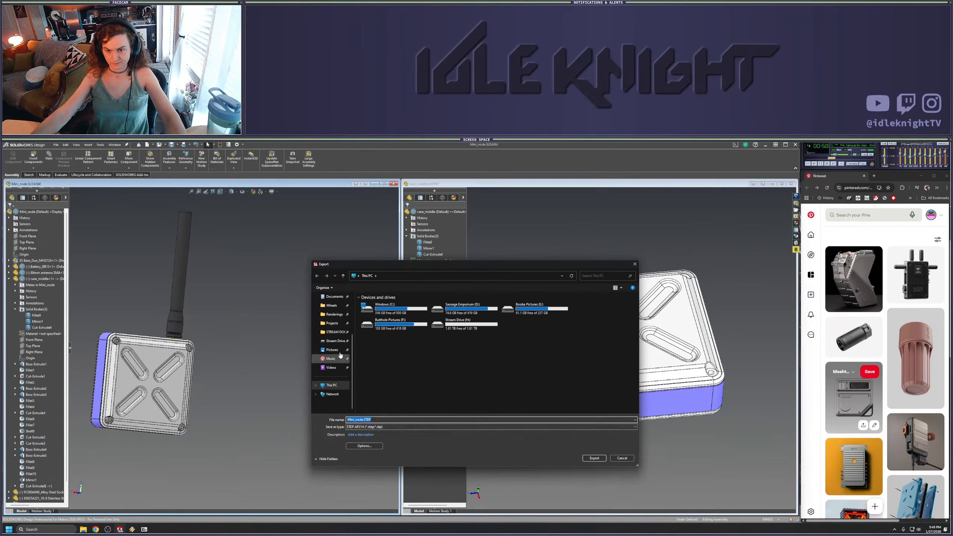
click(332, 323)
double_click(362, 320)
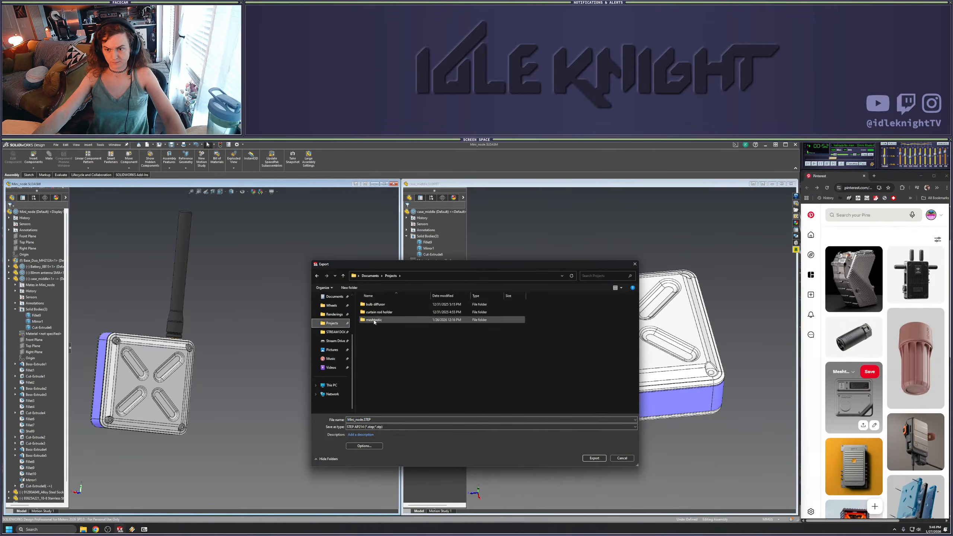
double_click(374, 304)
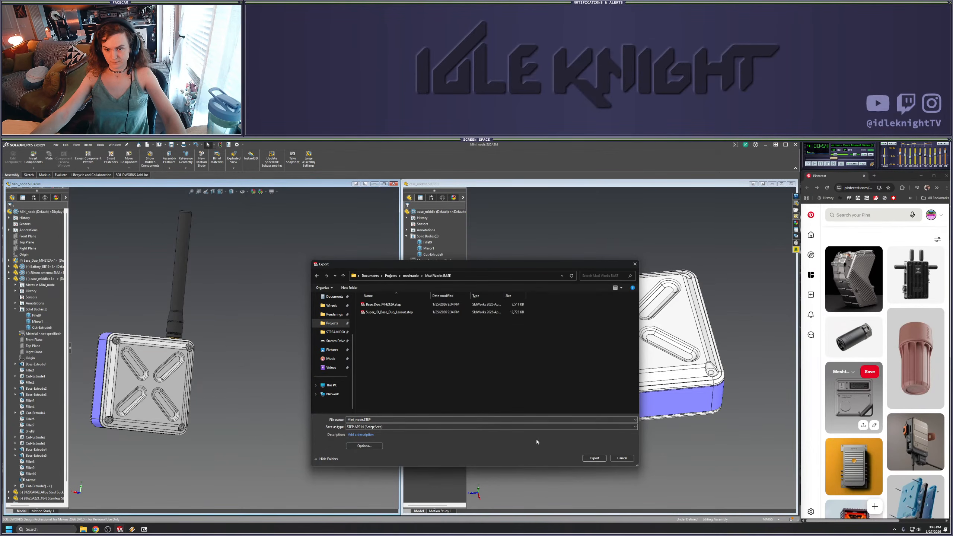
double_click(360, 418)
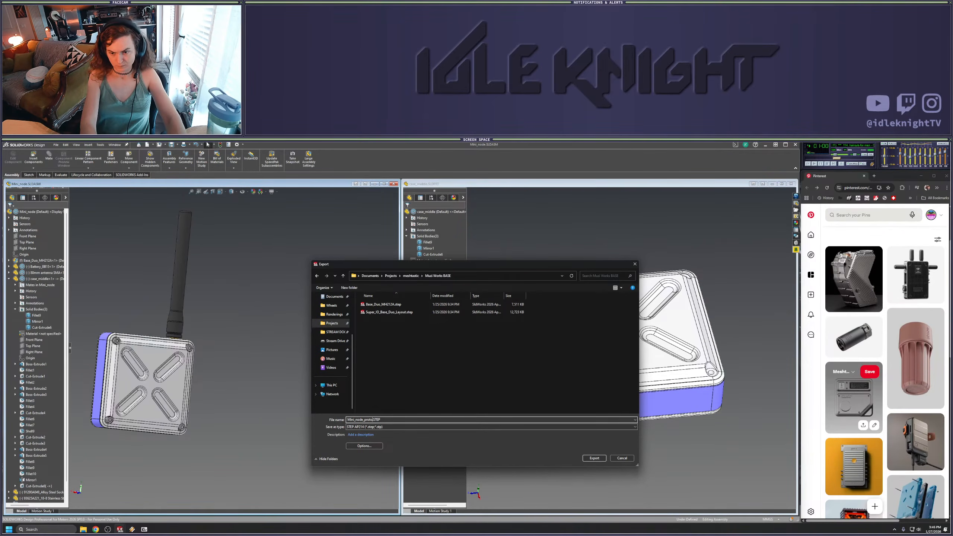
text(_prototype1)
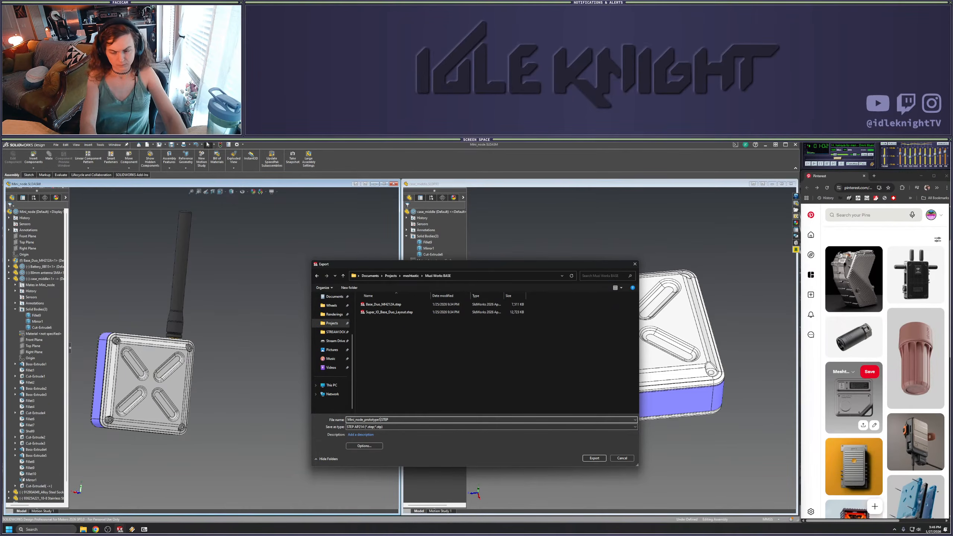
key(Return)
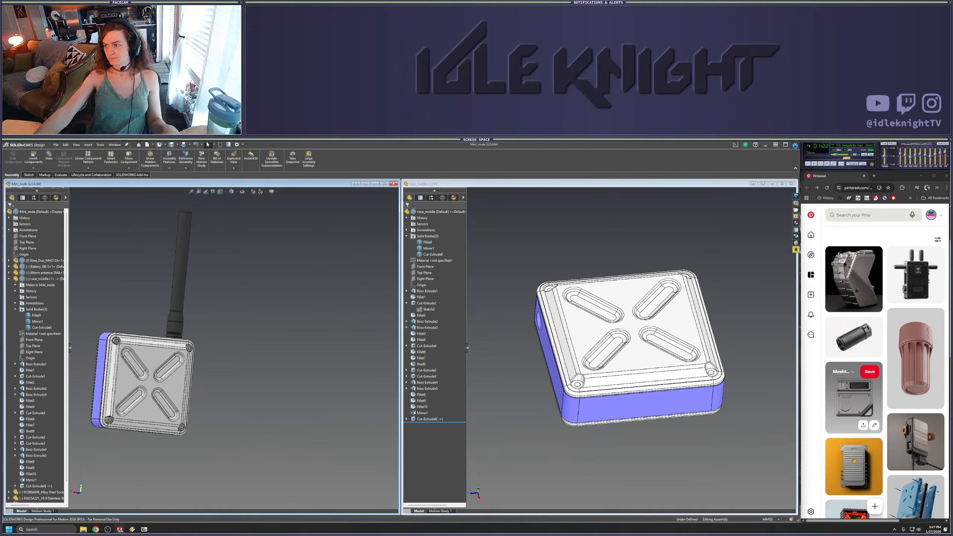
Close SOLIDWORKS, the McMaster-Carr browser window and the antenna archive window to clear the desktop
click(765, 145)
click(409, 254)
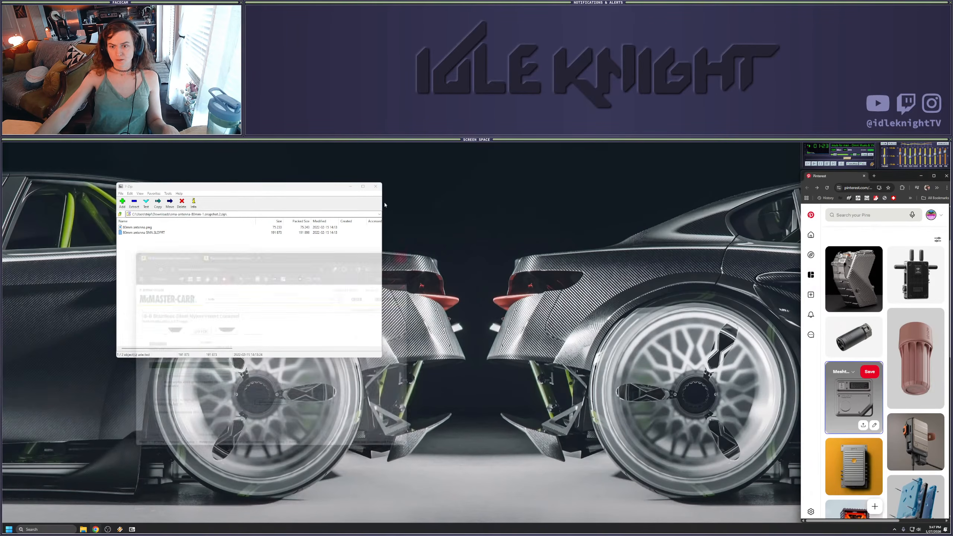
click(375, 186)
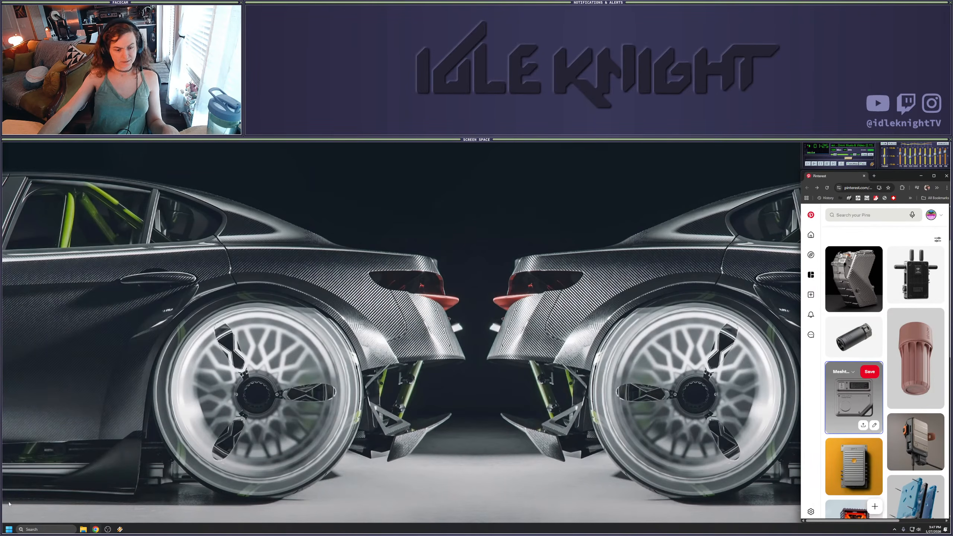
Launch KeyShot 10 and dismiss its welcome window to start from an empty scene
click(8, 529)
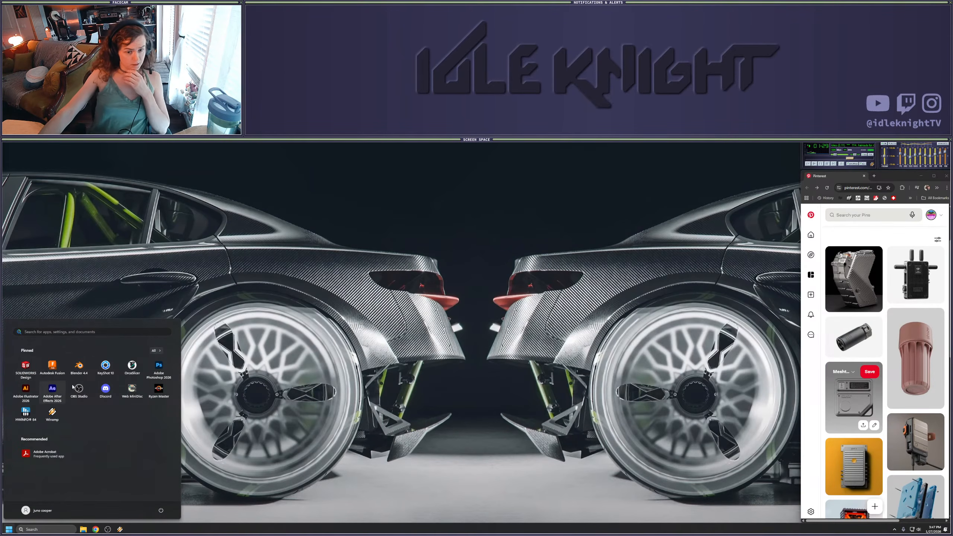
click(104, 367)
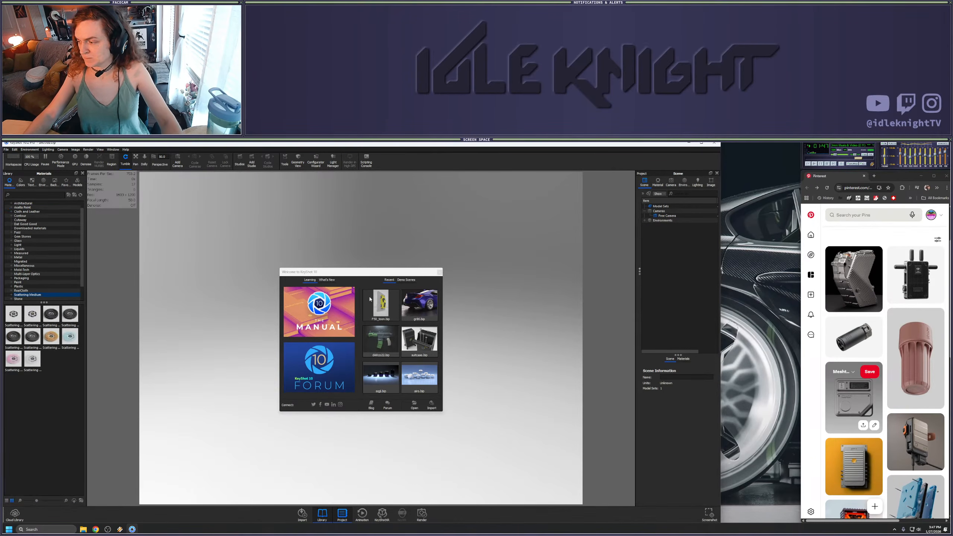
click(439, 272)
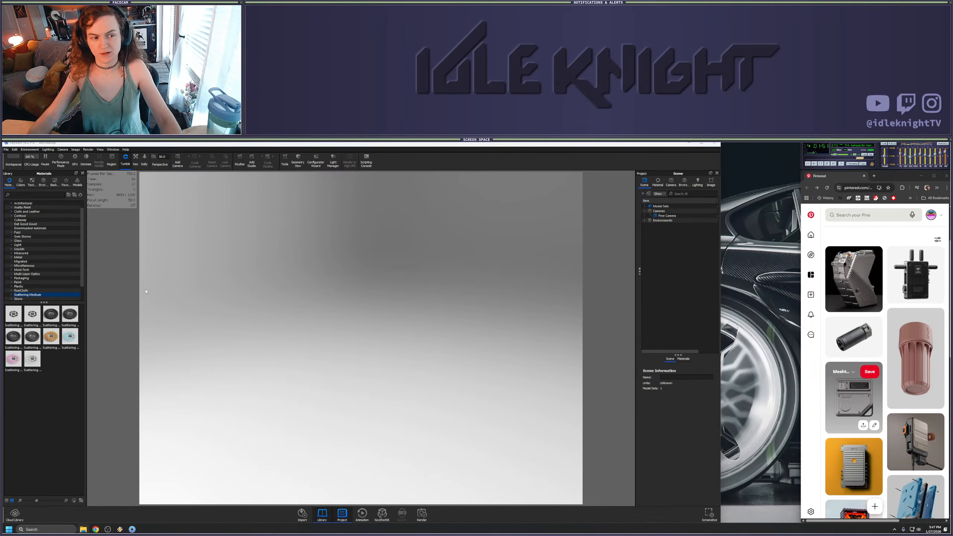
Import Mini_node_prototype1.STEP from the Muzi Works BASE project folder into the scene with the default import settings
drag(1, 244, 714, 229)
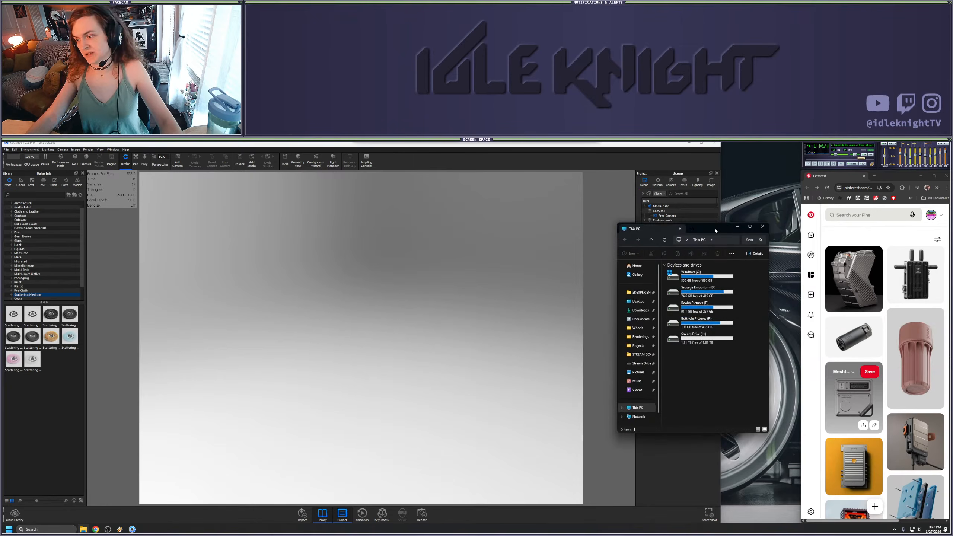
click(638, 346)
double_click(679, 287)
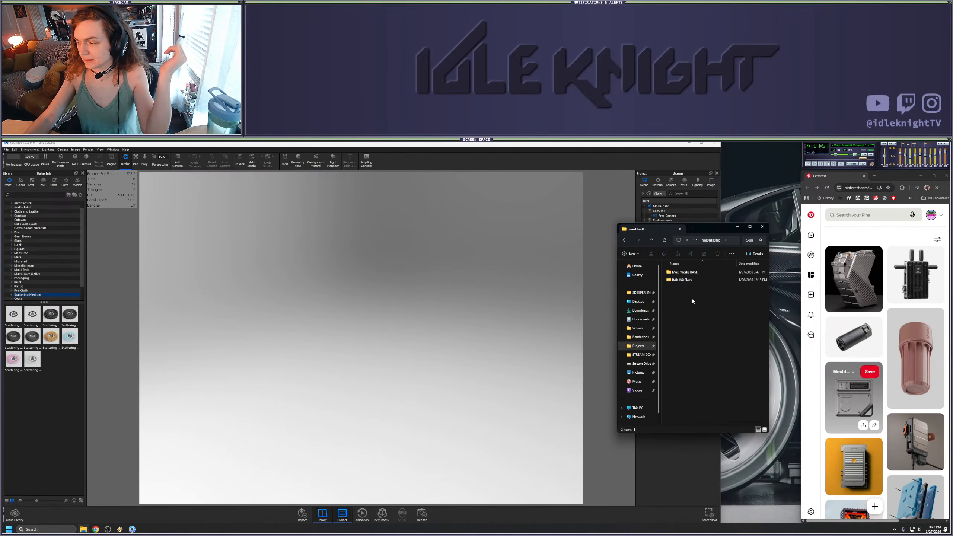
click(670, 272)
double_click(670, 271)
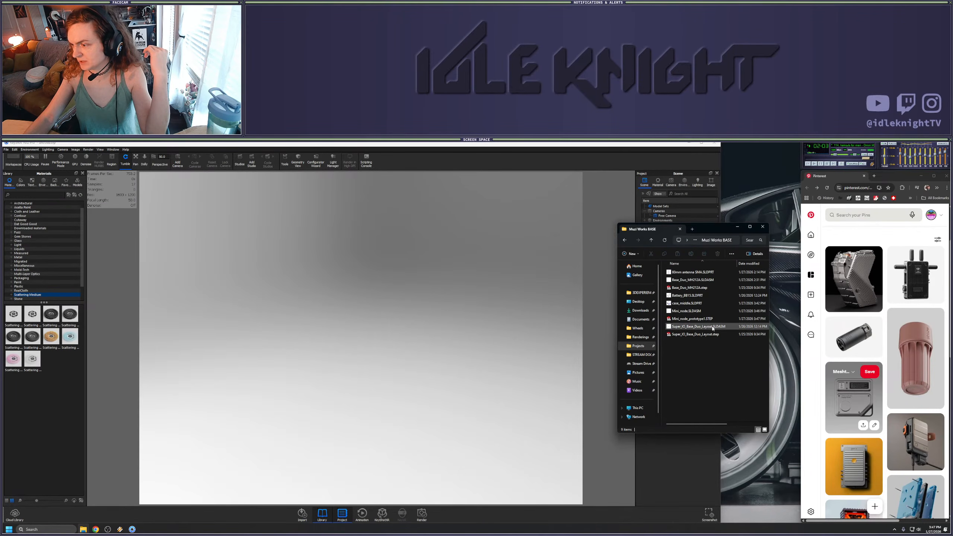
drag(689, 318, 484, 327)
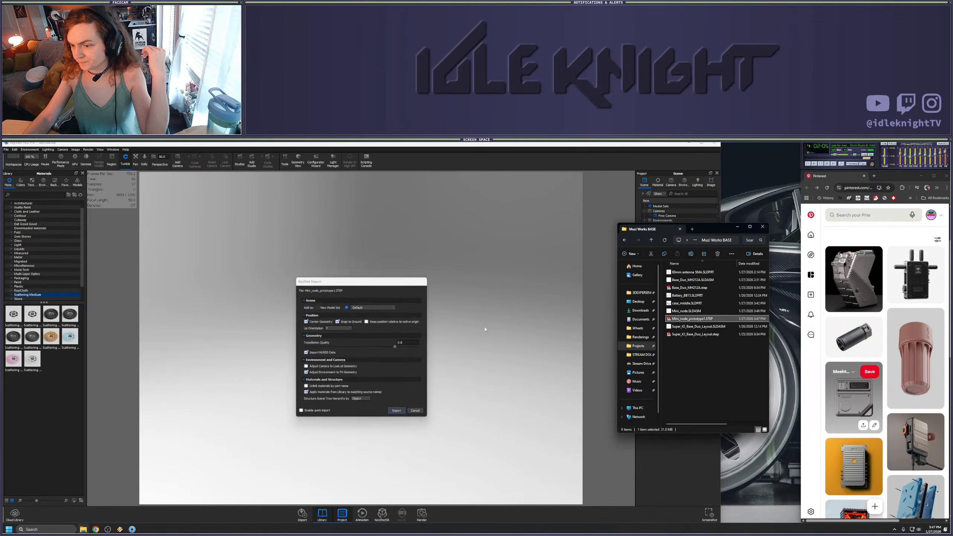
click(397, 411)
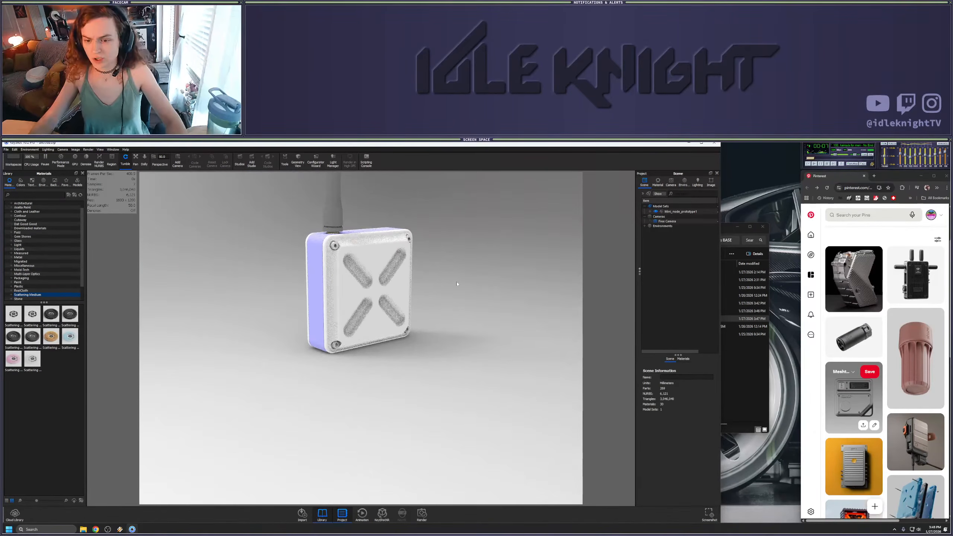
Frame the imported case and its antenna in the camera view
scroll(372, 245, down, 3)
scroll(372, 244, up, 3)
middle_drag(381, 219, 384, 269)
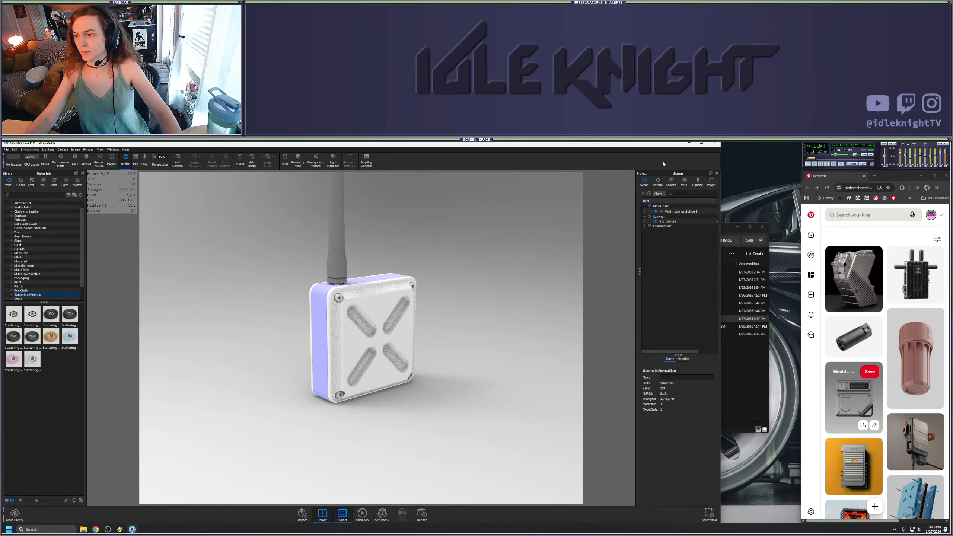
scroll(423, 271, down, 3)
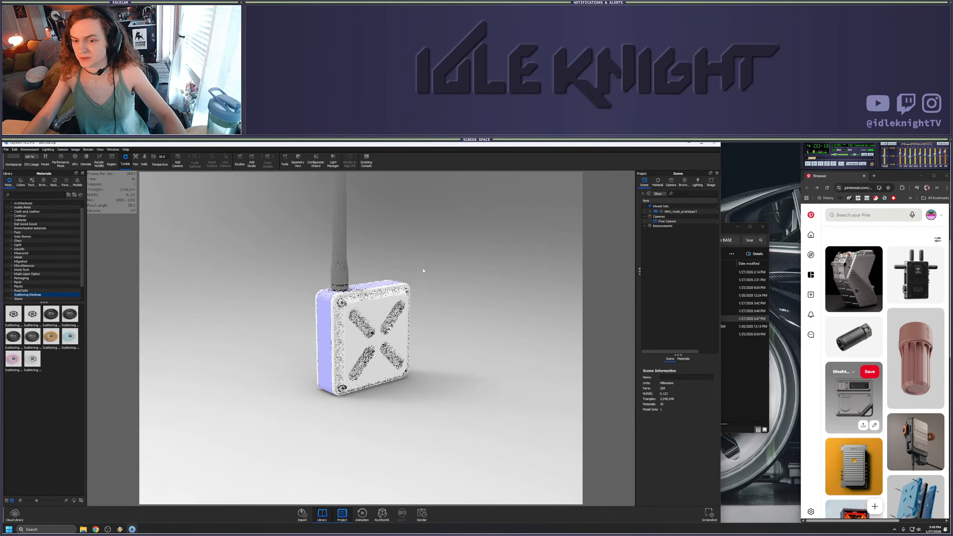
middle_drag(401, 311, 406, 348)
scroll(406, 348, up, 3)
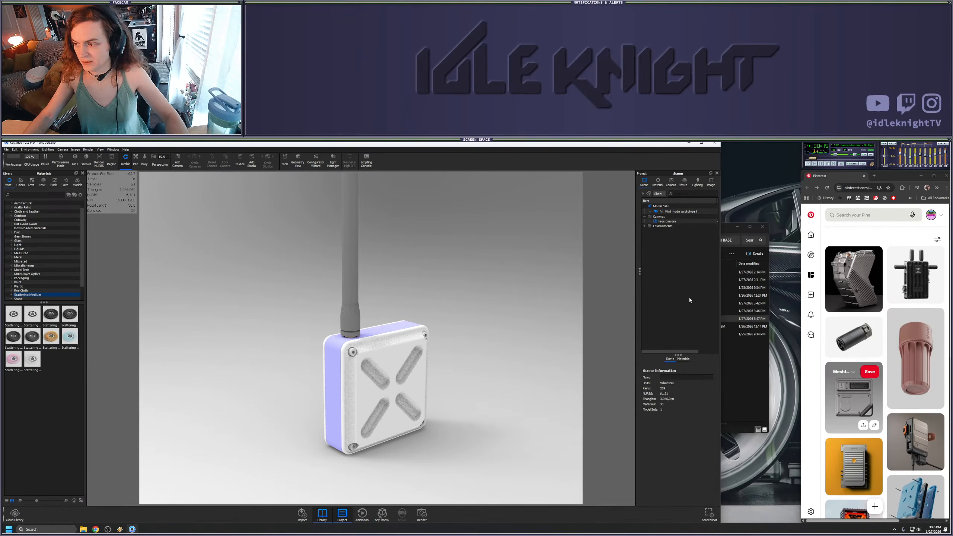
click(679, 211)
right_click(672, 212)
click(678, 253)
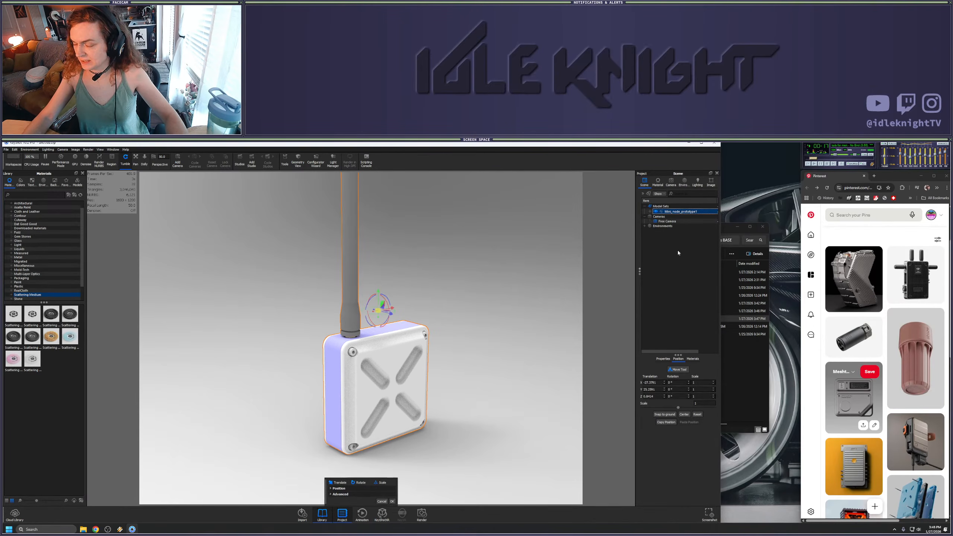
click(391, 501)
Enable GPU rendering with denoising for the real-time view, and look further through the Pinterest case references
click(470, 369)
scroll(470, 370, up, 3)
middle_drag(473, 370, 473, 308)
click(85, 168)
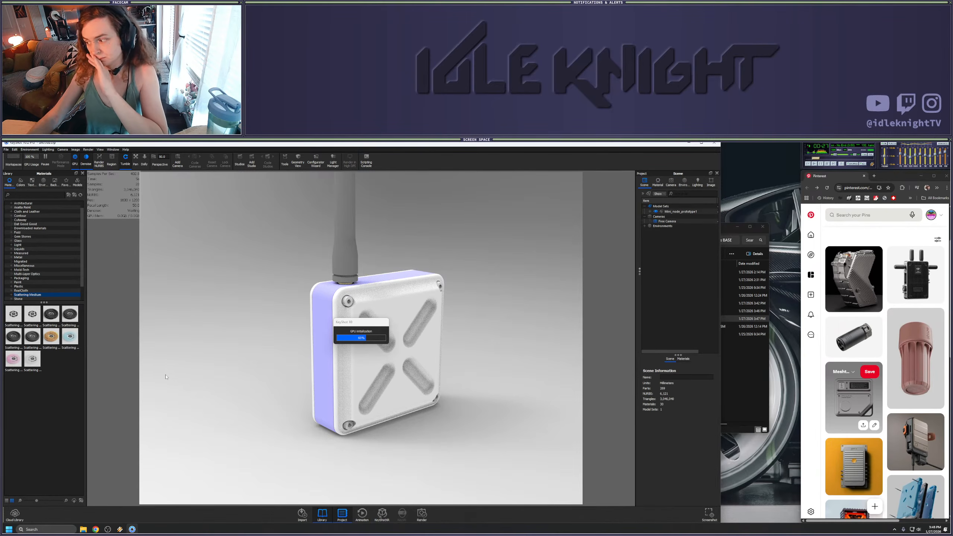
scroll(851, 412, down, 3)
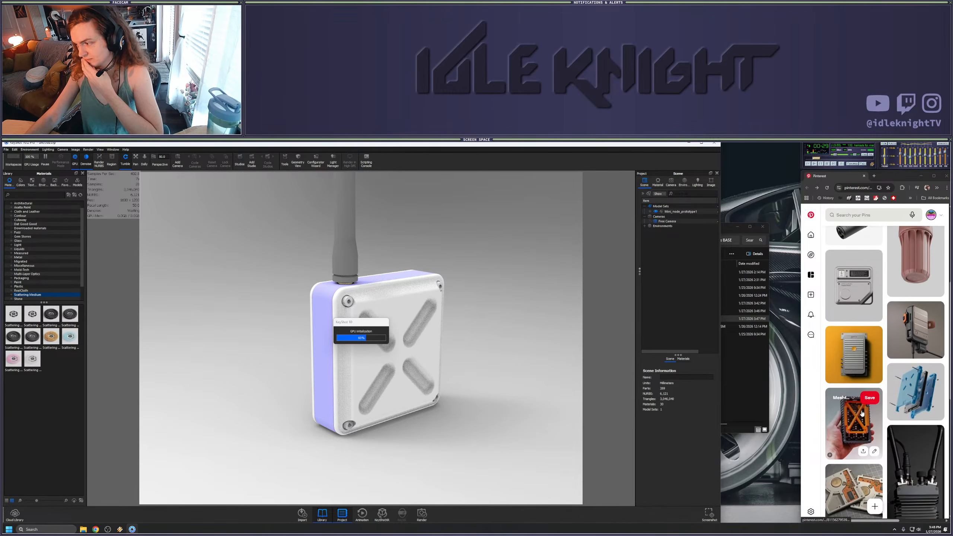
scroll(859, 412, down, 1)
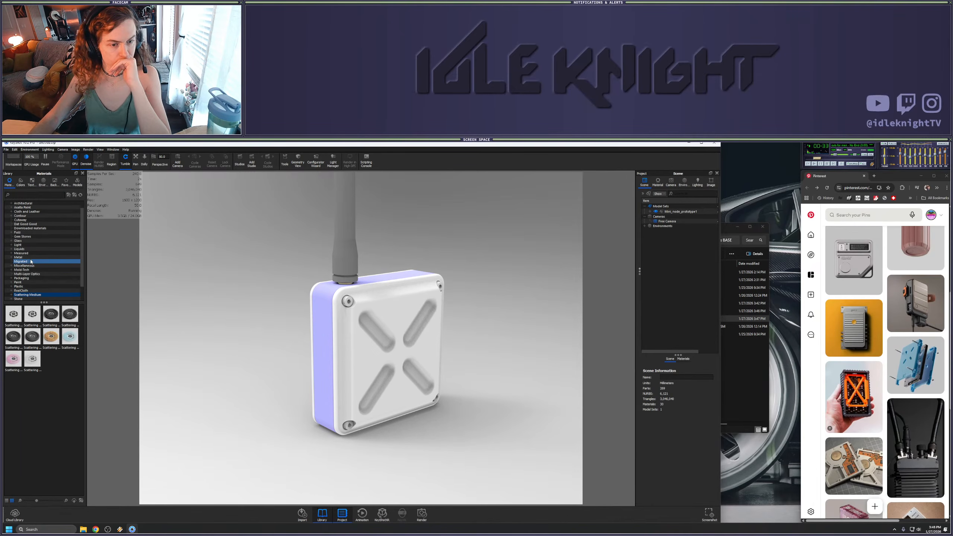
Apply black hard textured plastic to the case's middle body and blue hard textured plastic to its outer covers
scroll(31, 262, down, 2)
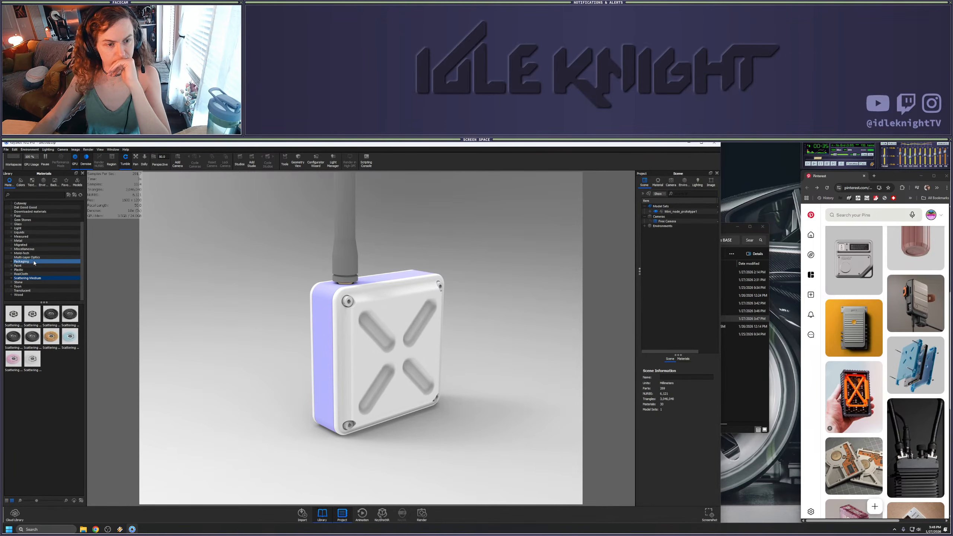
click(12, 270)
click(24, 286)
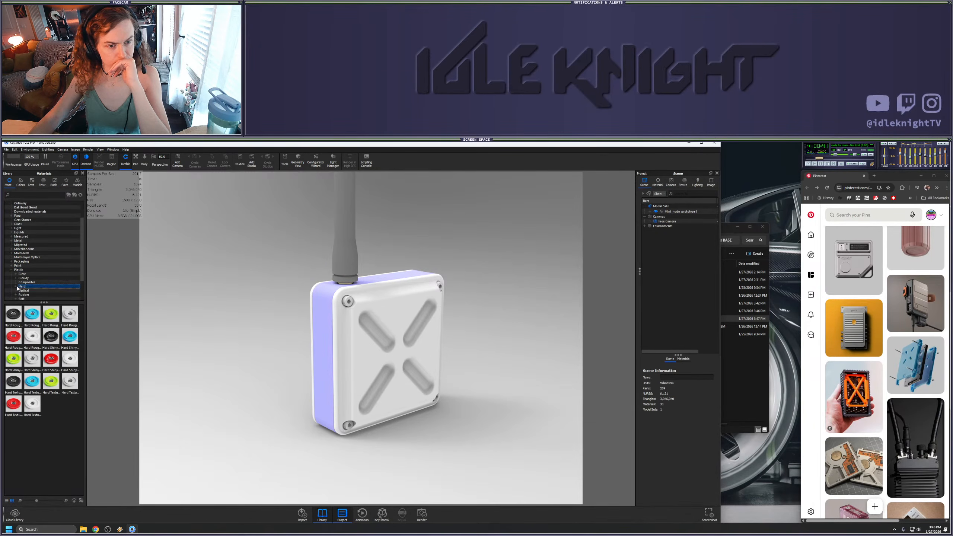
double_click(22, 287)
click(37, 286)
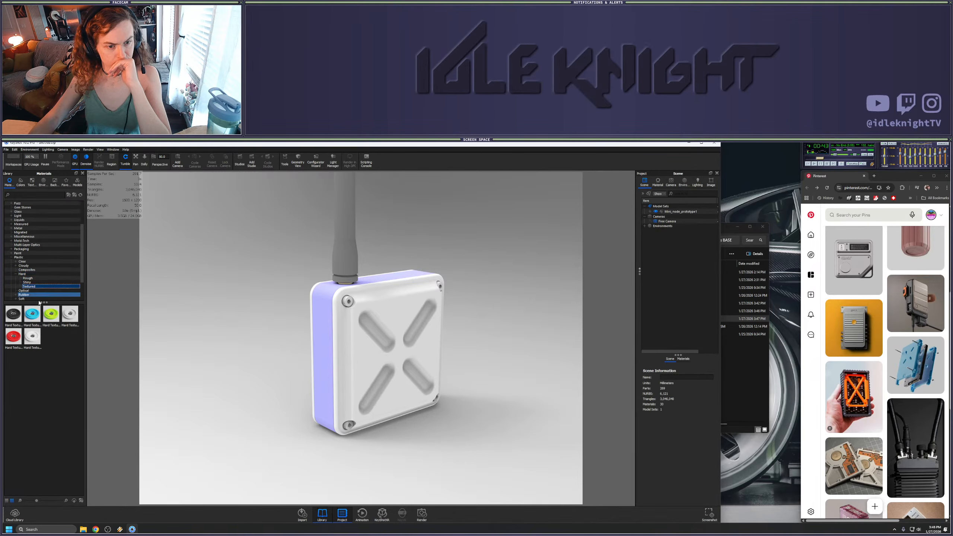
drag(13, 315, 322, 370)
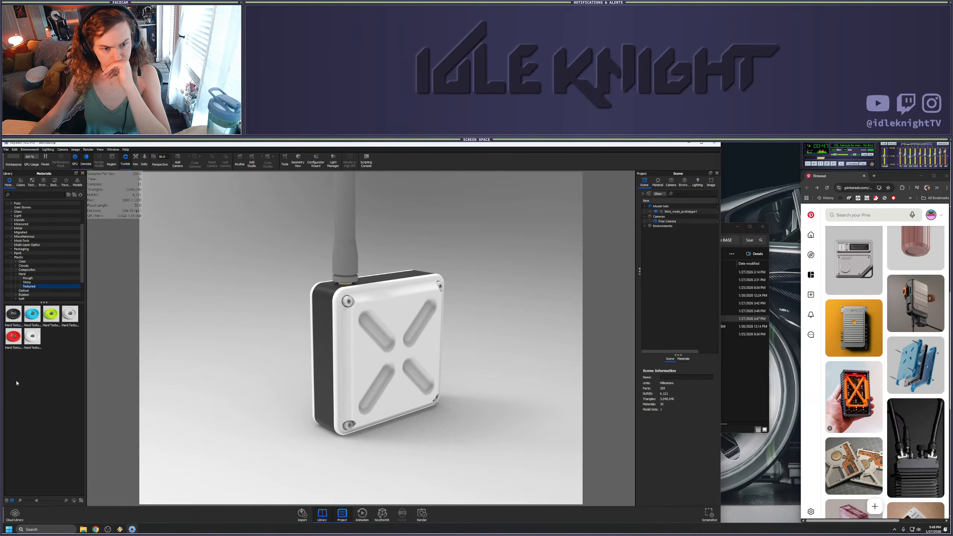
drag(33, 314, 375, 370)
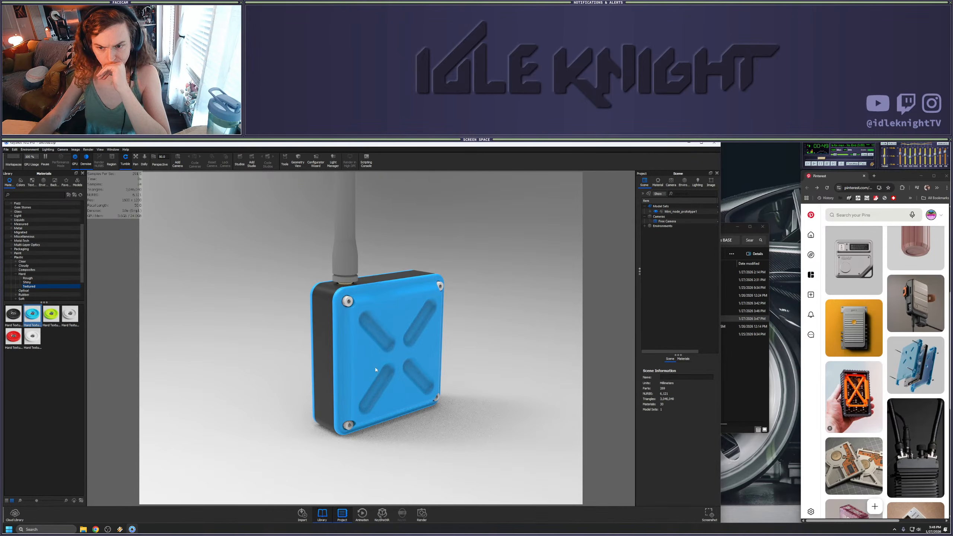
Apply the dark paint from the Wheel Colors paint set to the case's corner hardware and check it up close
click(11, 253)
click(32, 257)
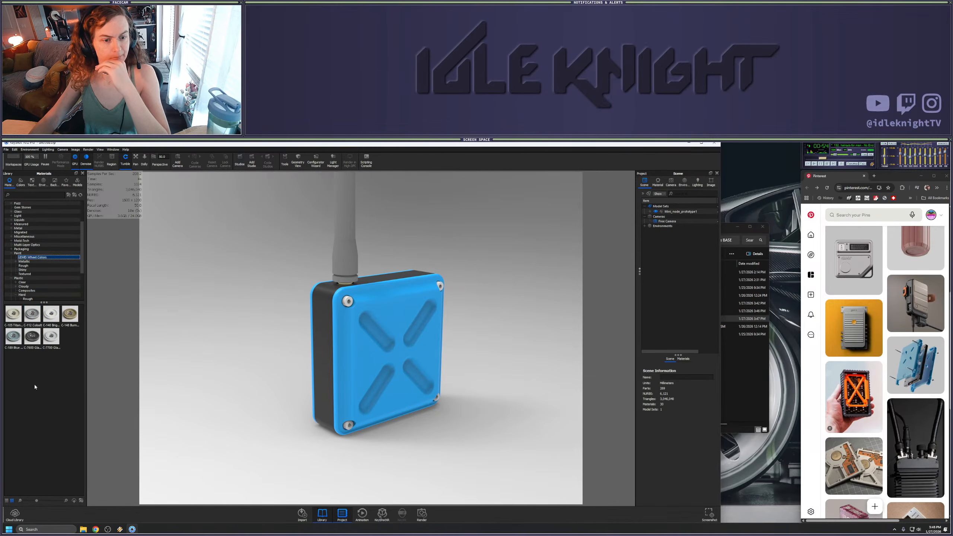
mouse_move(32, 336)
mouse_down()
mouse_move(330, 321)
mouse_move(346, 303)
mouse_move(390, 306)
mouse_up()
scroll(397, 305, up, 4)
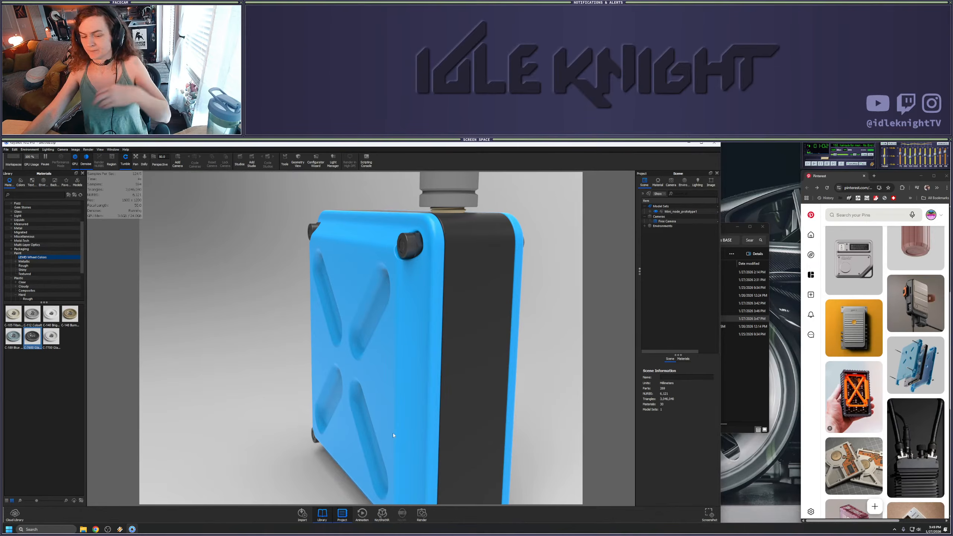
mouse_move(94, 530)
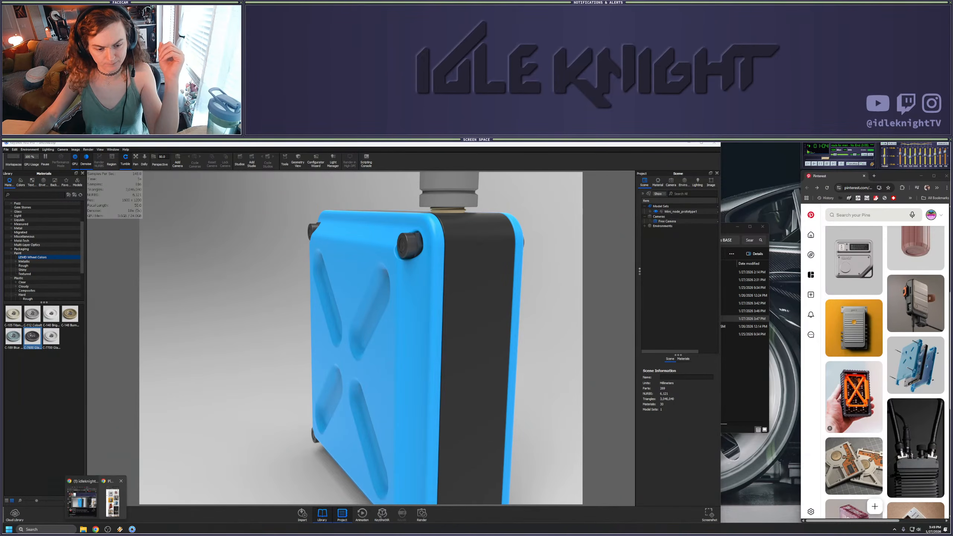
Apply the Rubber material from the plastic materials to the antenna
mouse_move(96, 502)
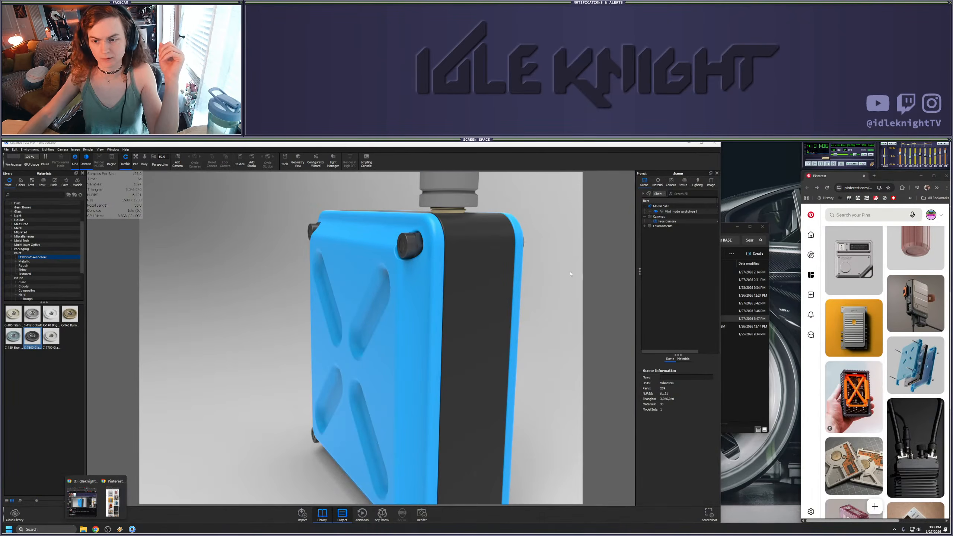
scroll(528, 309, down, 6)
scroll(459, 279, up, 3)
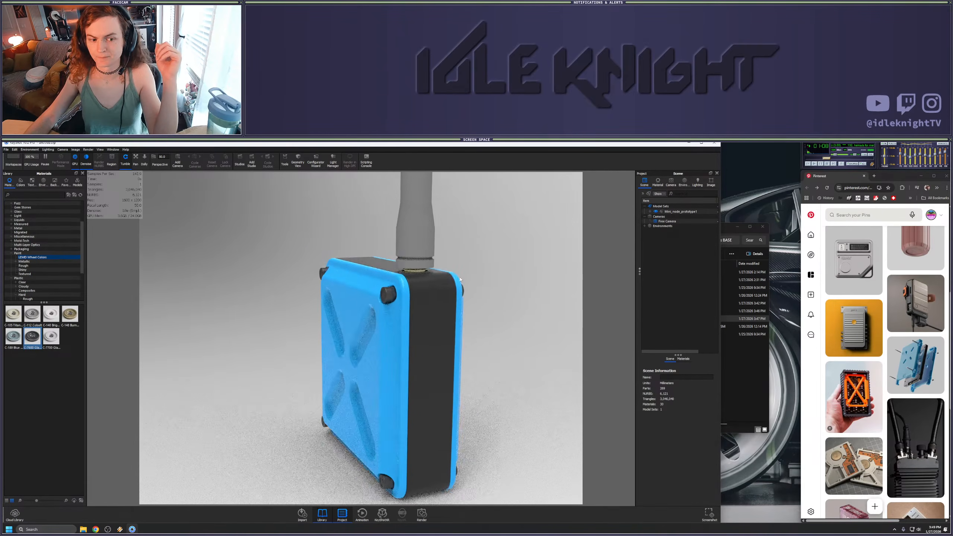
middle_drag(459, 279, 431, 362)
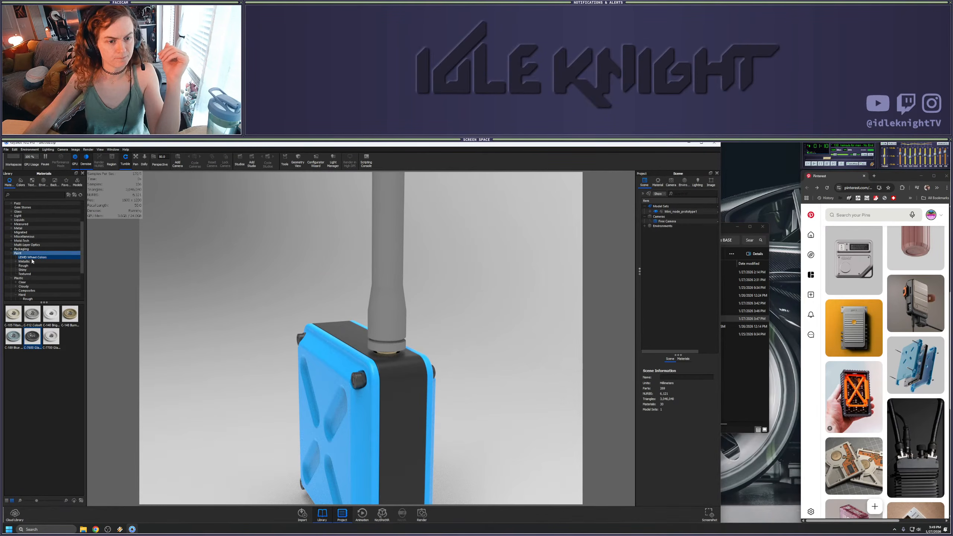
scroll(30, 287, down, 2)
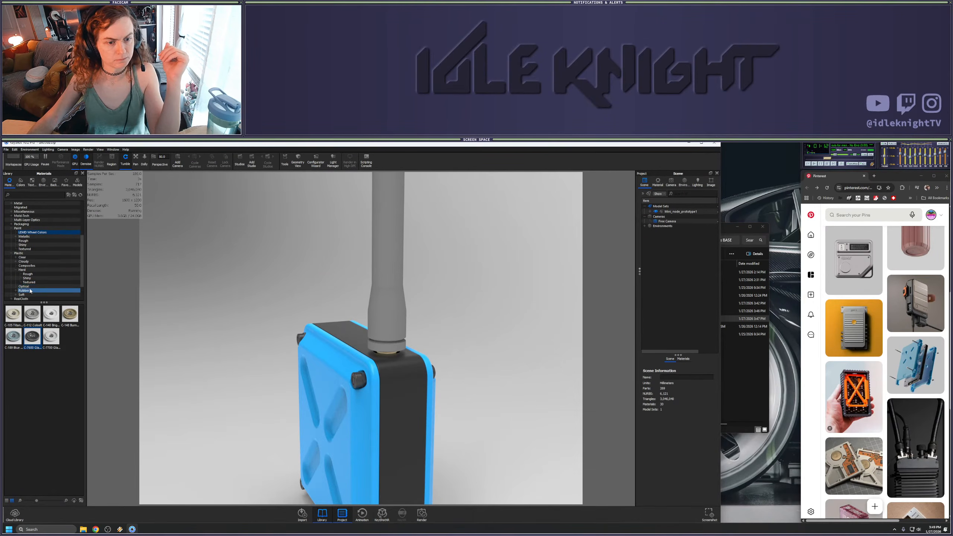
click(30, 291)
drag(13, 322, 210, 312)
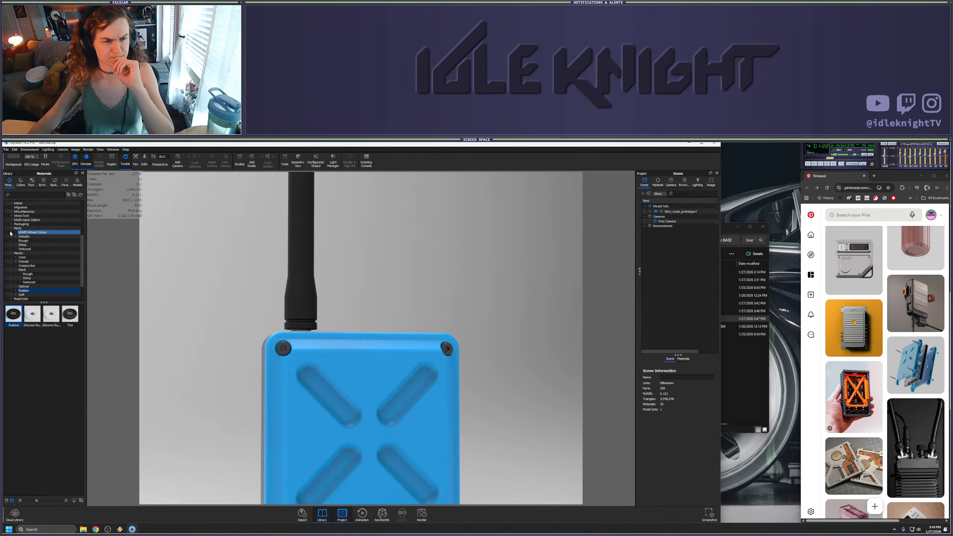
Apply the Brass Rough metal material to the antenna's connector at the top of the case
scroll(23, 243, up, 4)
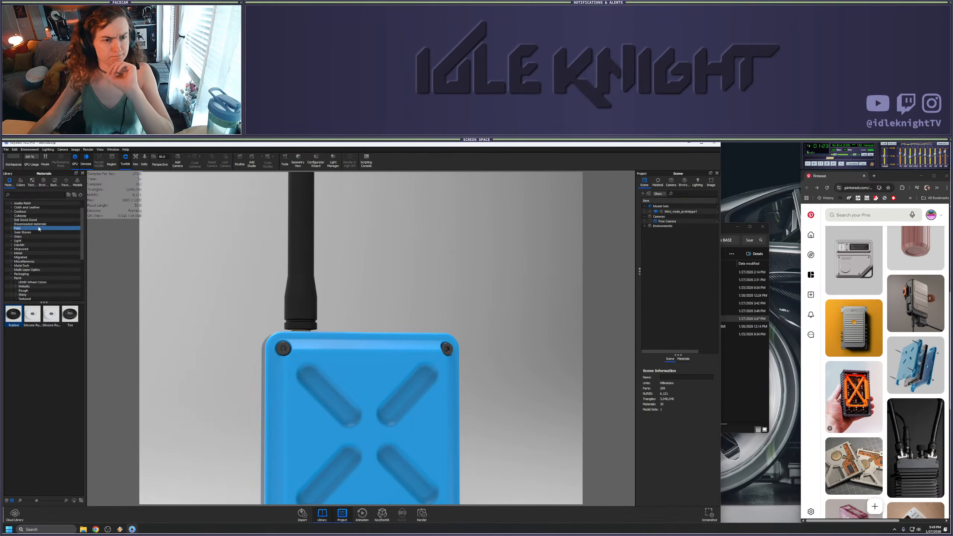
double_click(30, 254)
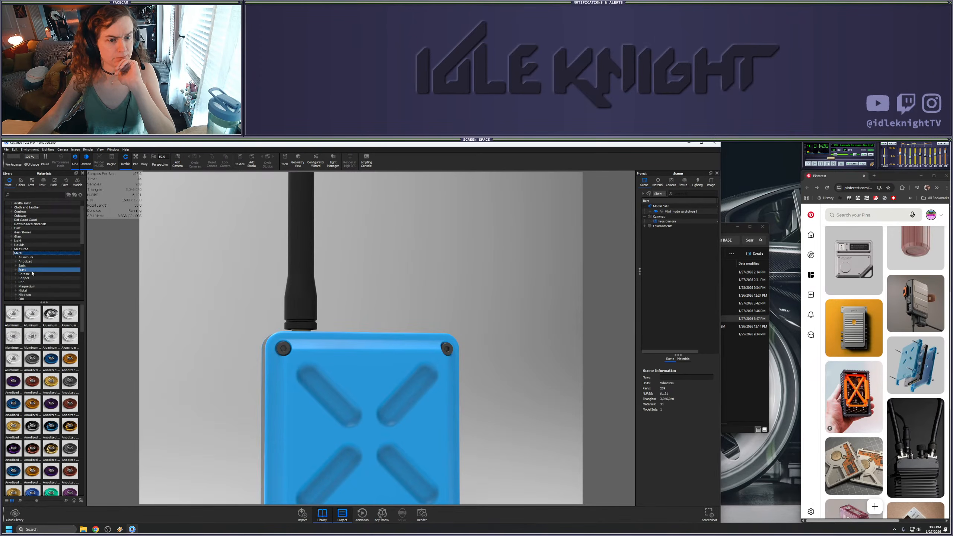
click(75, 320)
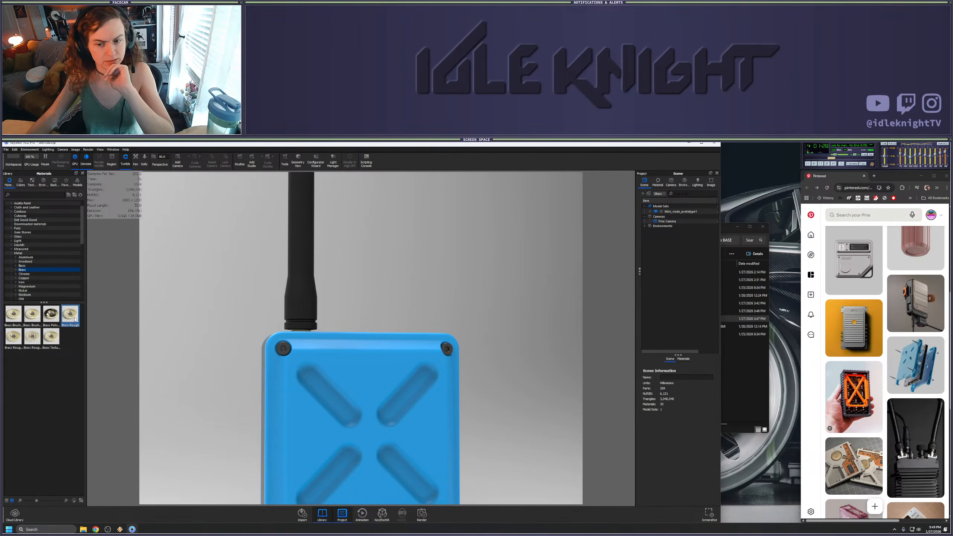
drag(75, 319, 327, 328)
drag(358, 340, 430, 325)
Set the lighting's shadow quality to 3 and the ray bounces to 36
scroll(454, 438, down, 4)
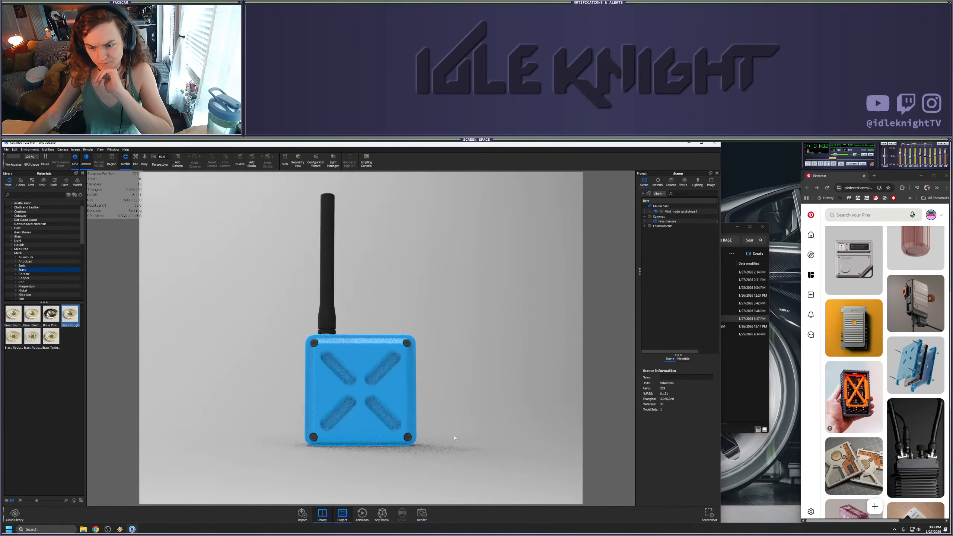
drag(454, 437, 443, 400)
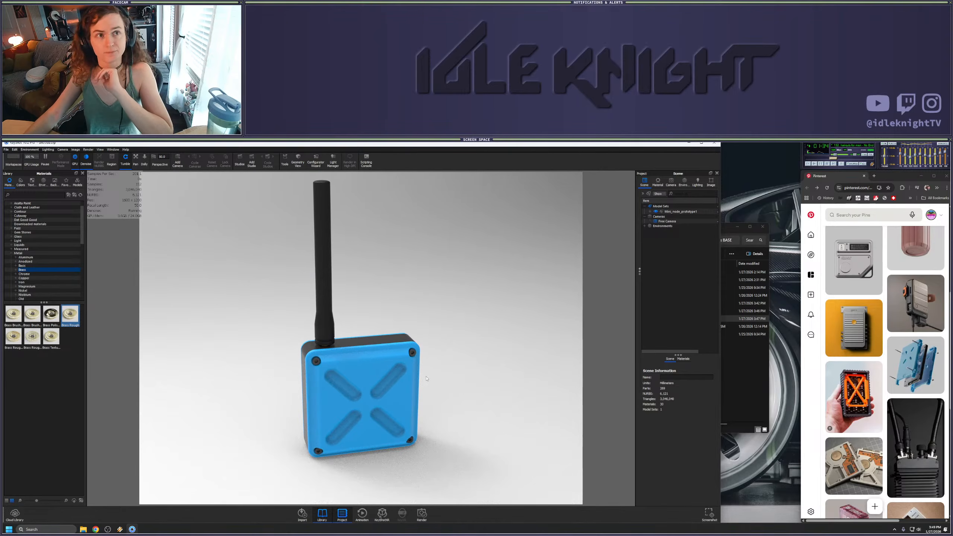
scroll(411, 387, up, 3)
middle_drag(452, 344, 446, 294)
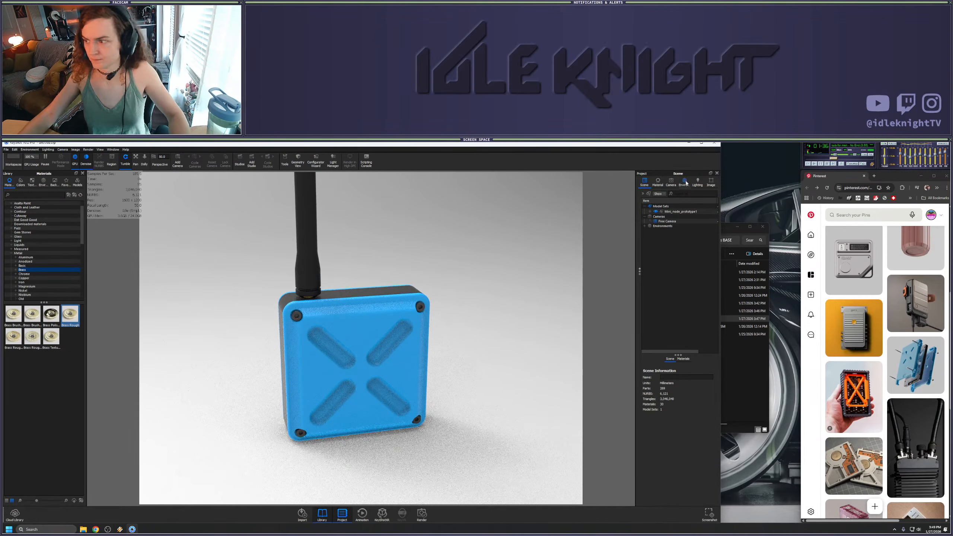
click(710, 182)
click(697, 182)
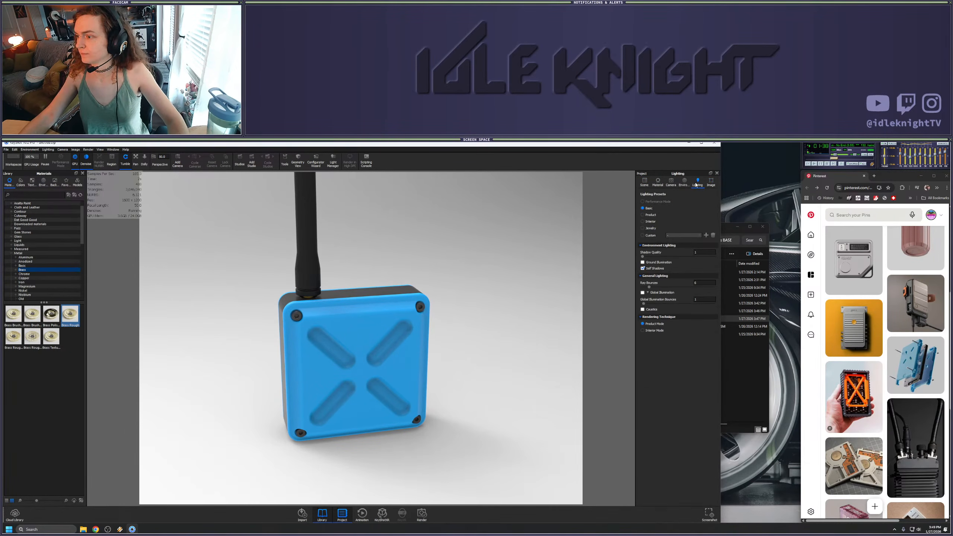
click(700, 252)
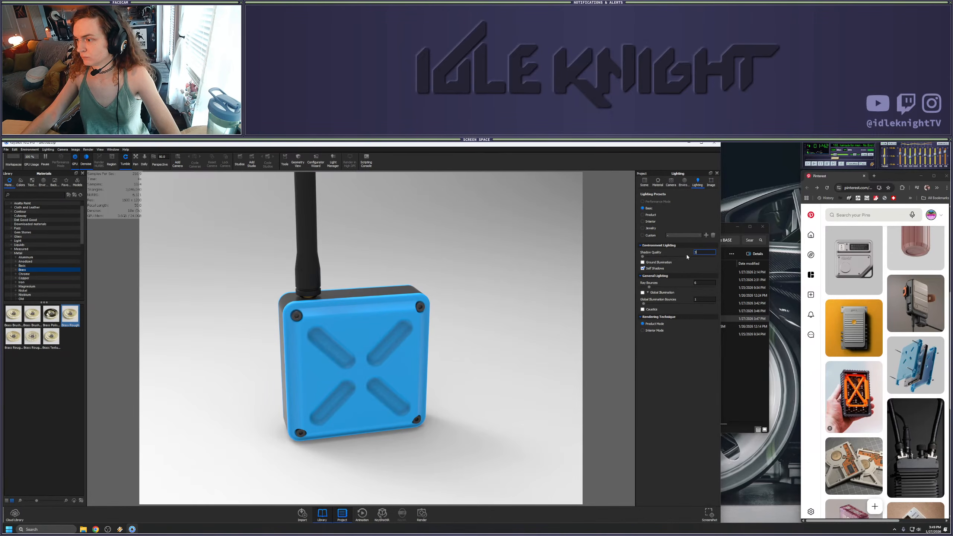
text(3)
click(695, 283)
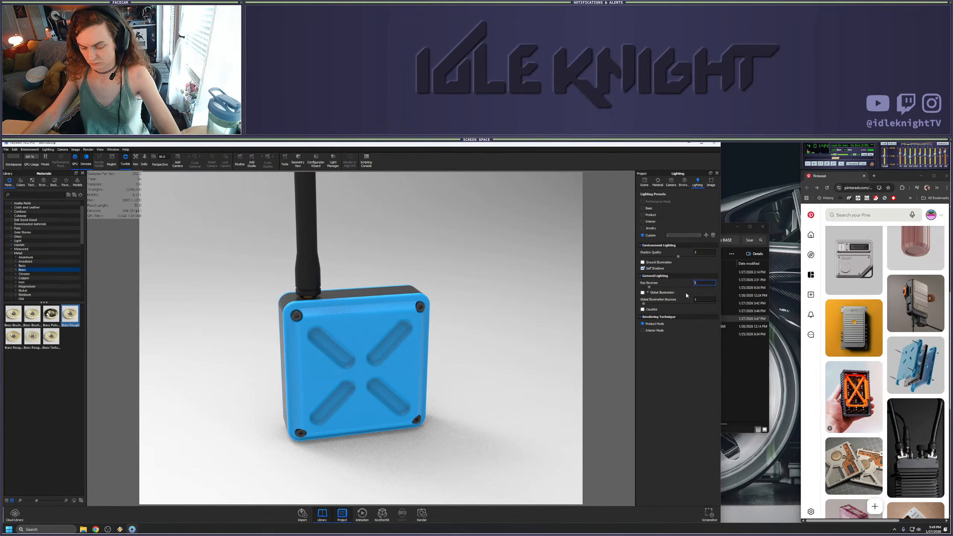
text(36)
key(Return)
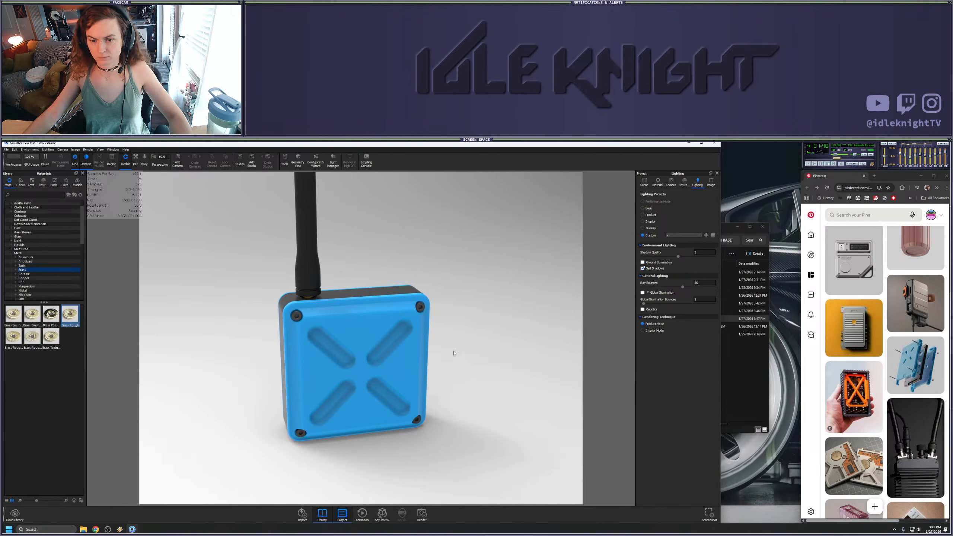
Lighten the blue outer covers' diffuse colour by raising its red value to 122
scroll(454, 353, down, 2)
double_click(371, 333)
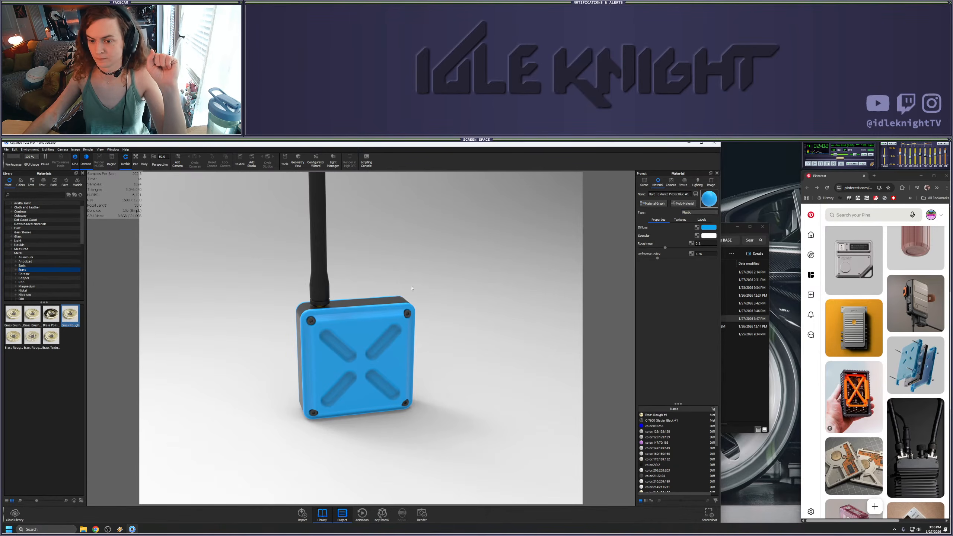
click(705, 227)
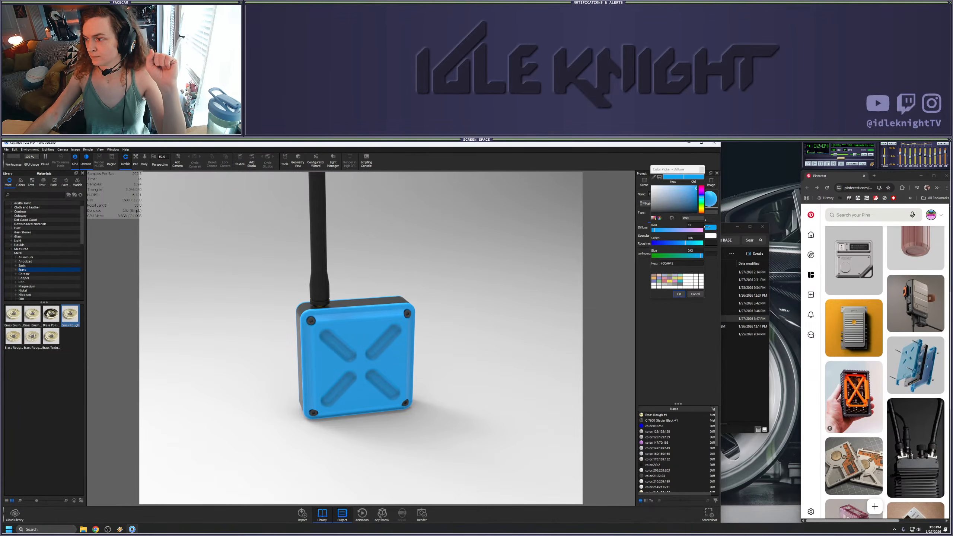
drag(664, 232, 680, 232)
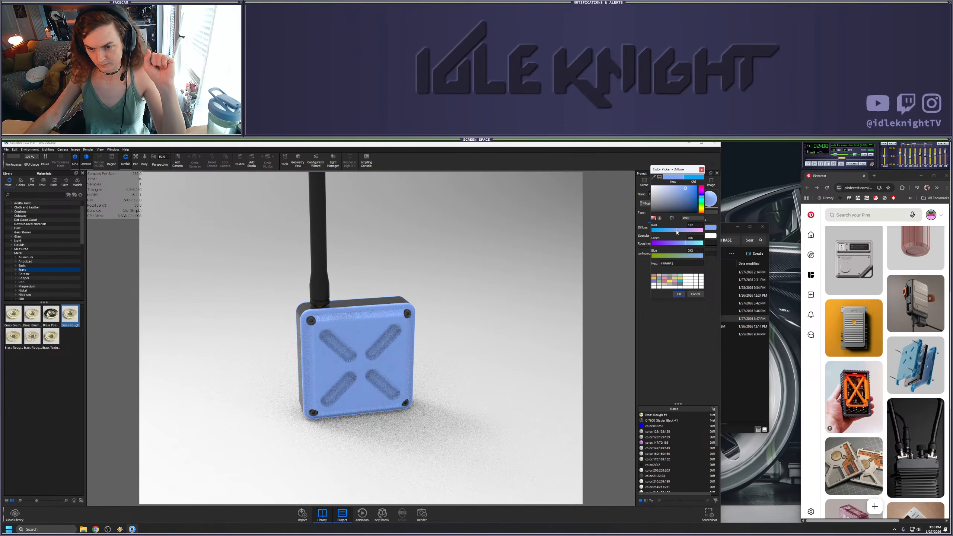
click(679, 293)
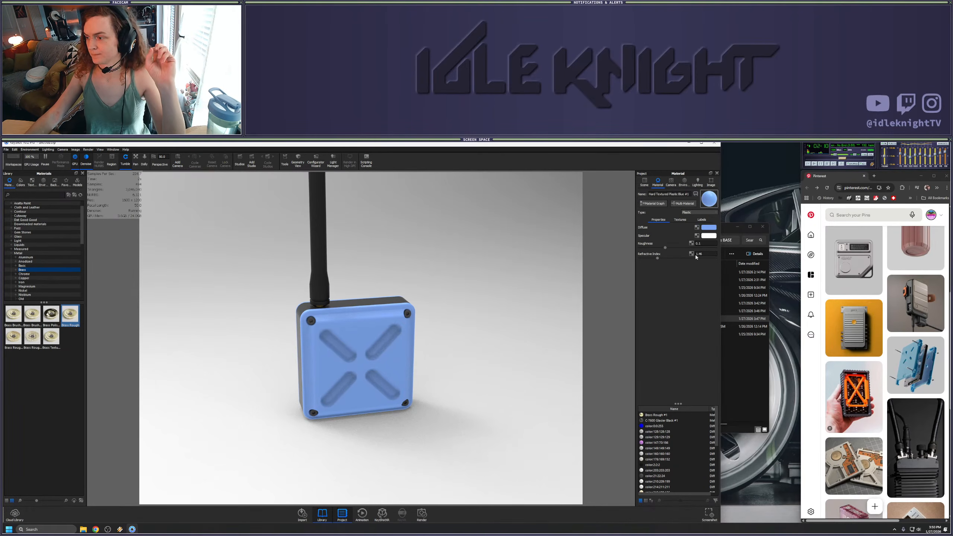
Lighten the black middle body's diffuse colour to the dark grey #2C2C2C
double_click(389, 300)
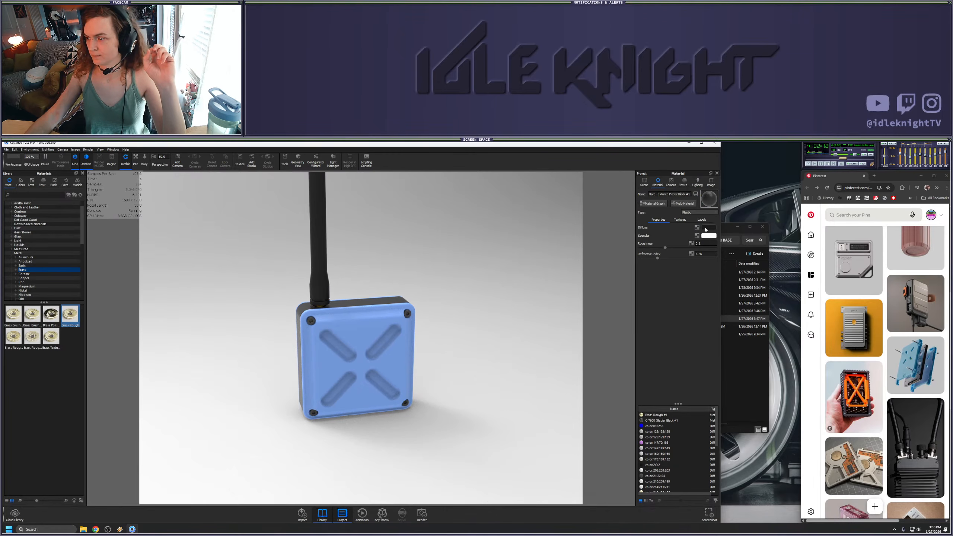
click(706, 228)
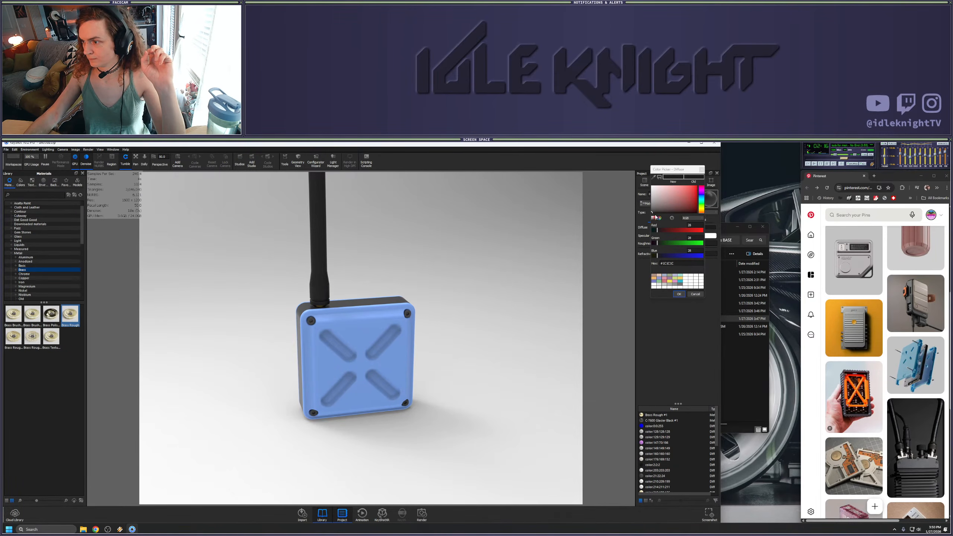
drag(654, 217, 651, 214)
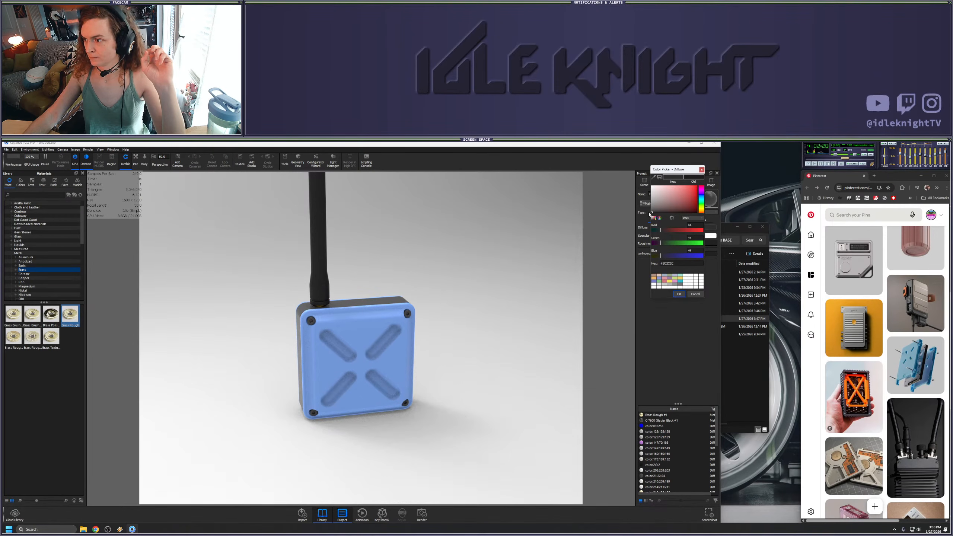
click(678, 294)
Increase the scale of the noise texture in the blue covers' material graph, previewing the texture on the model
mouse_move(449, 315)
mouse_down()
mouse_move(599, 295)
mouse_move(454, 317)
mouse_up()
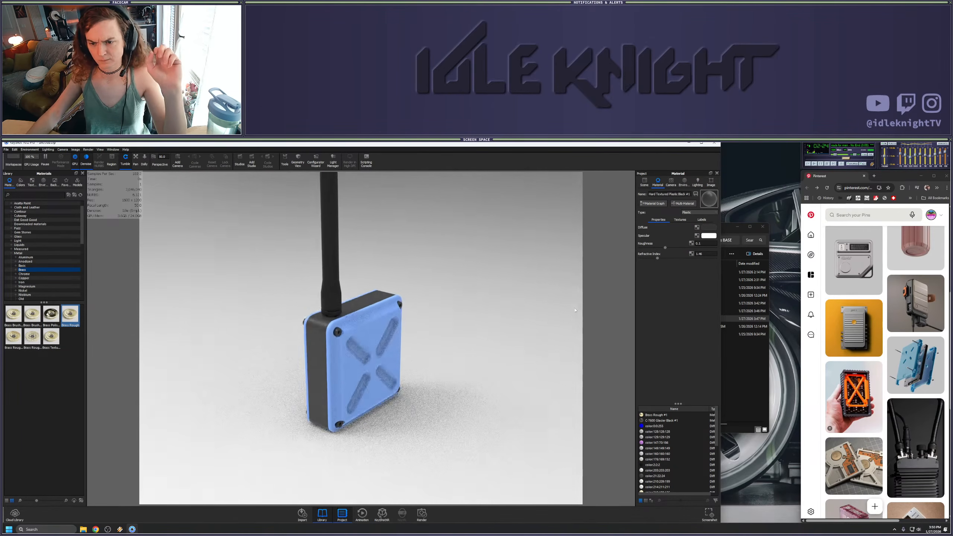
scroll(285, 320, up, 6)
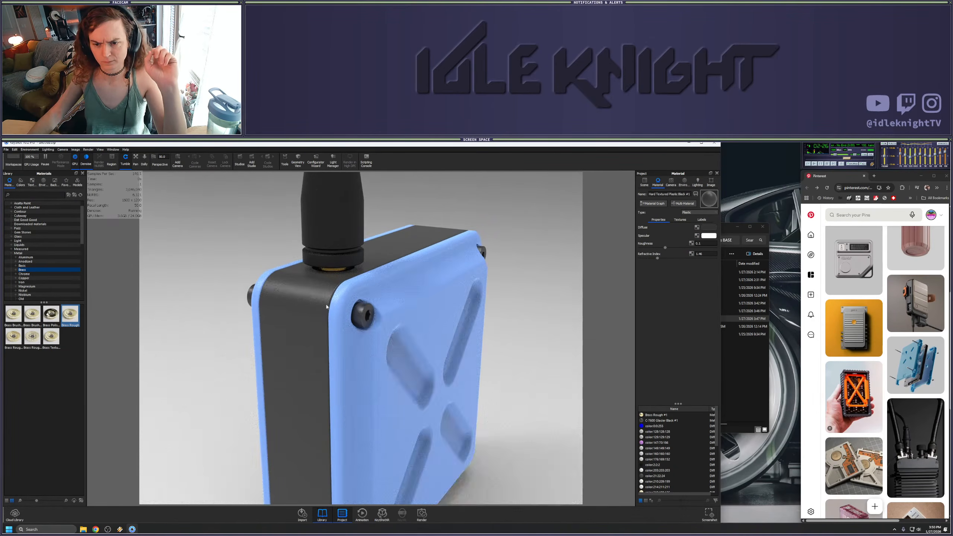
scroll(326, 306, up, 3)
double_click(421, 272)
click(653, 203)
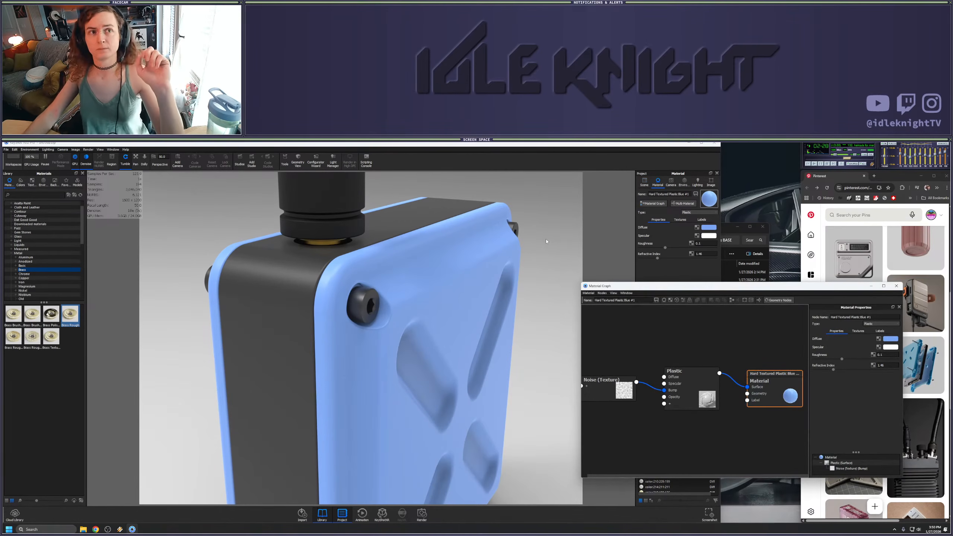
click(619, 391)
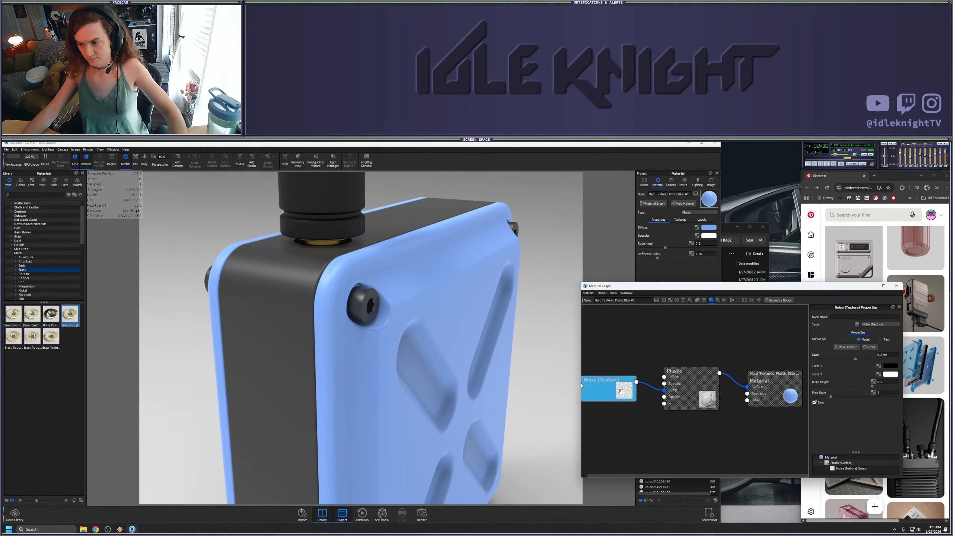
key(c)
drag(535, 334, 494, 316)
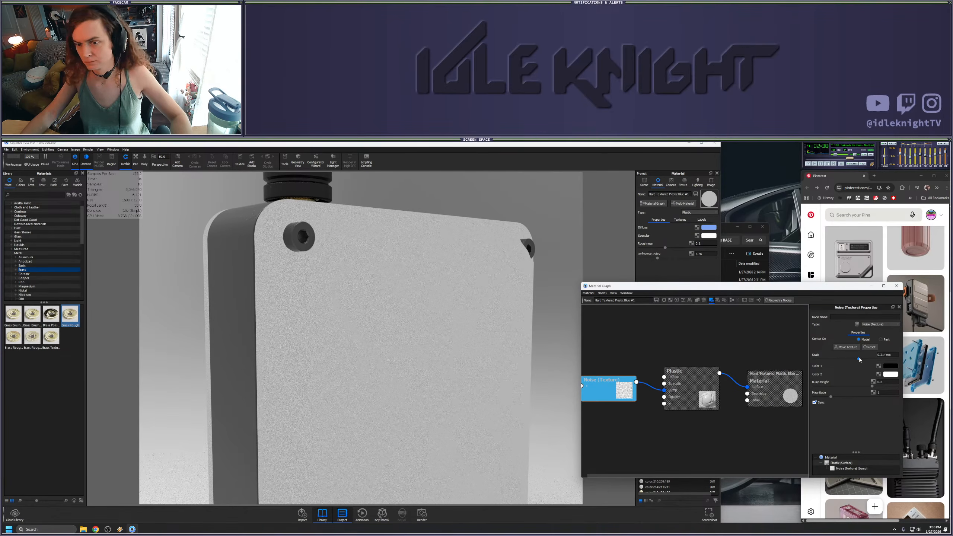
drag(861, 359, 864, 359)
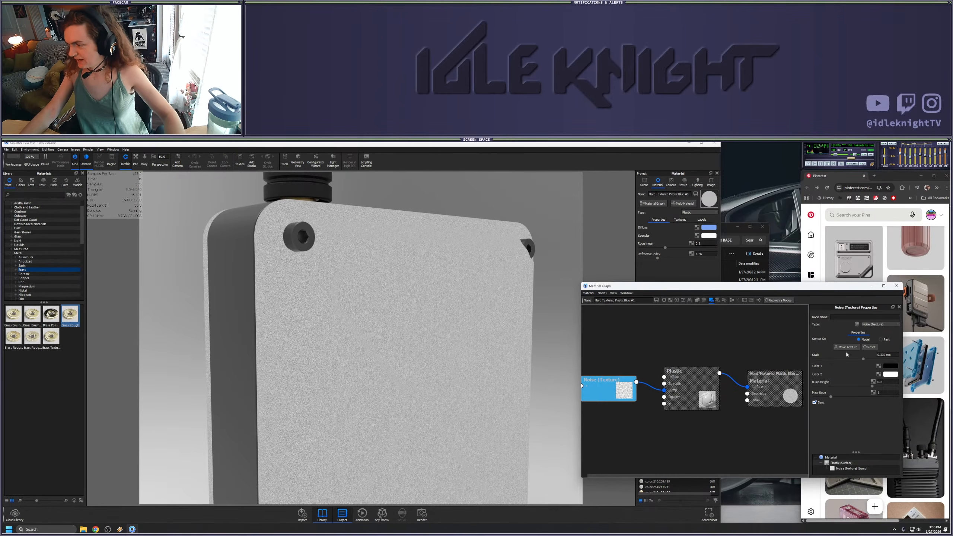
key(c)
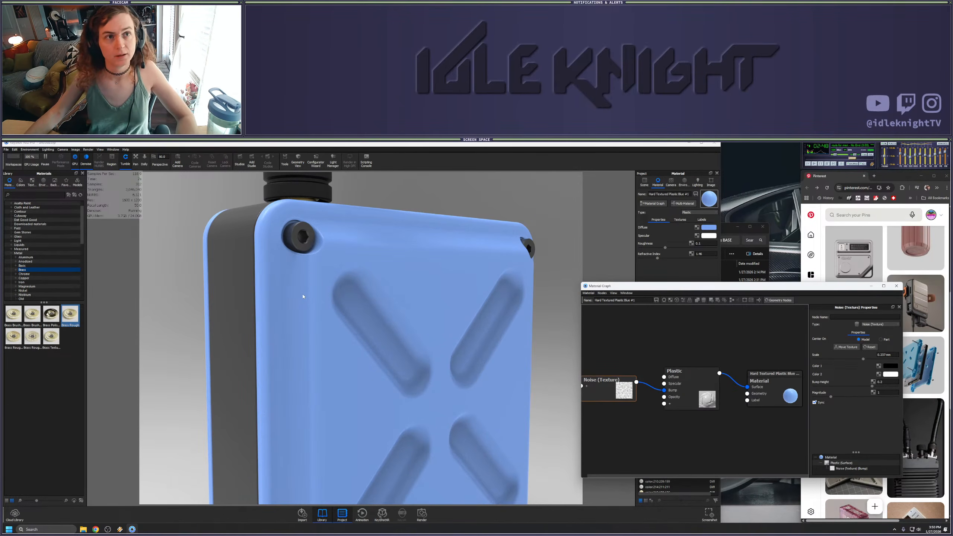
Open the black middle body's material graph and preview its noise texture on the model
scroll(294, 290, down, 1)
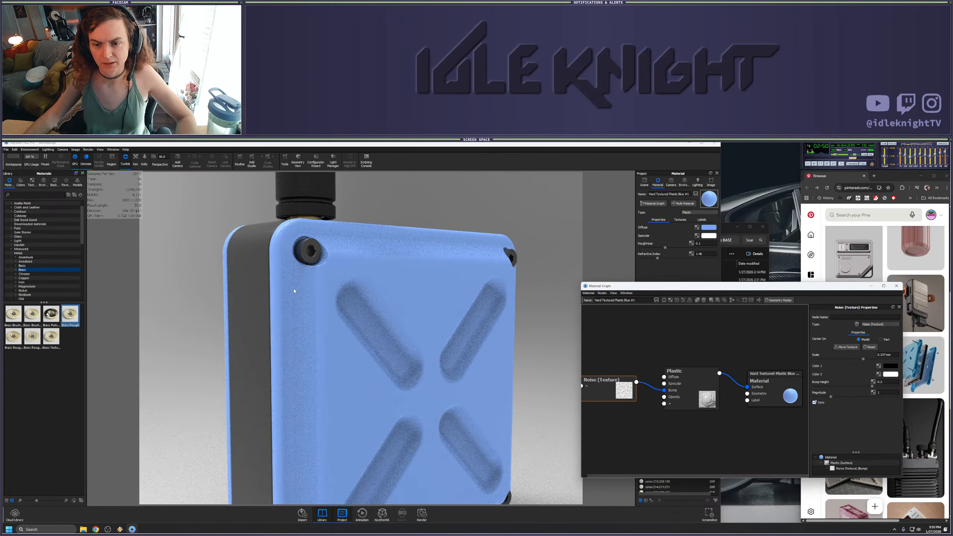
scroll(296, 292, up, 2)
drag(321, 242, 376, 361)
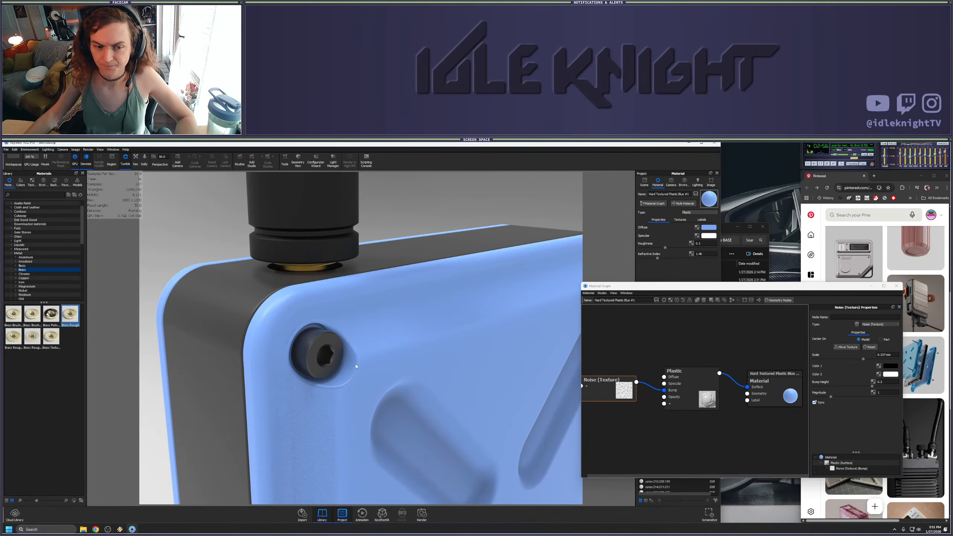
scroll(349, 367, down, 3)
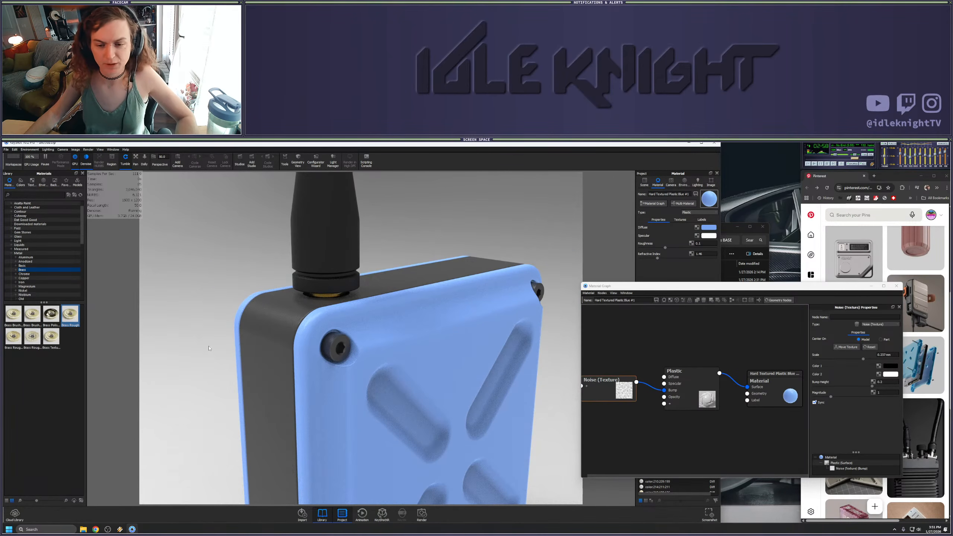
double_click(281, 337)
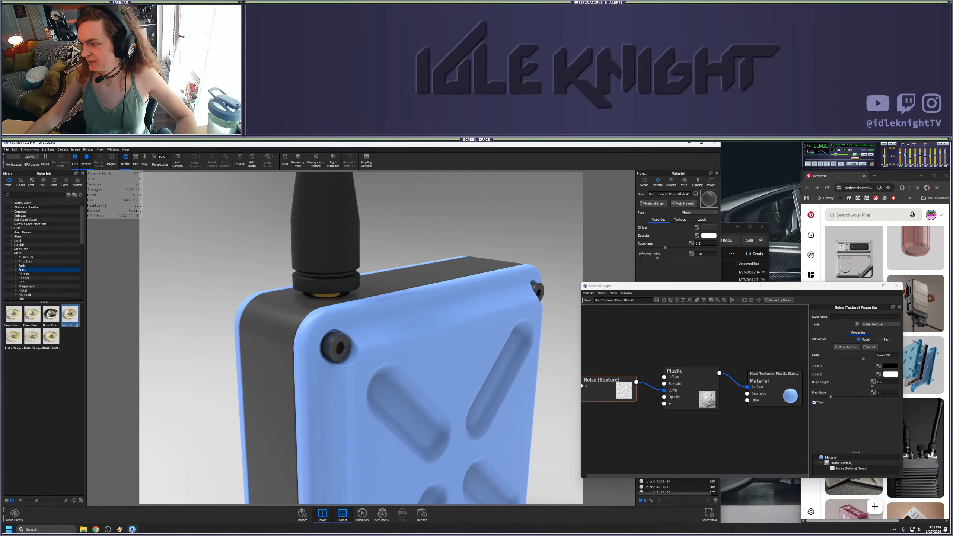
click(896, 285)
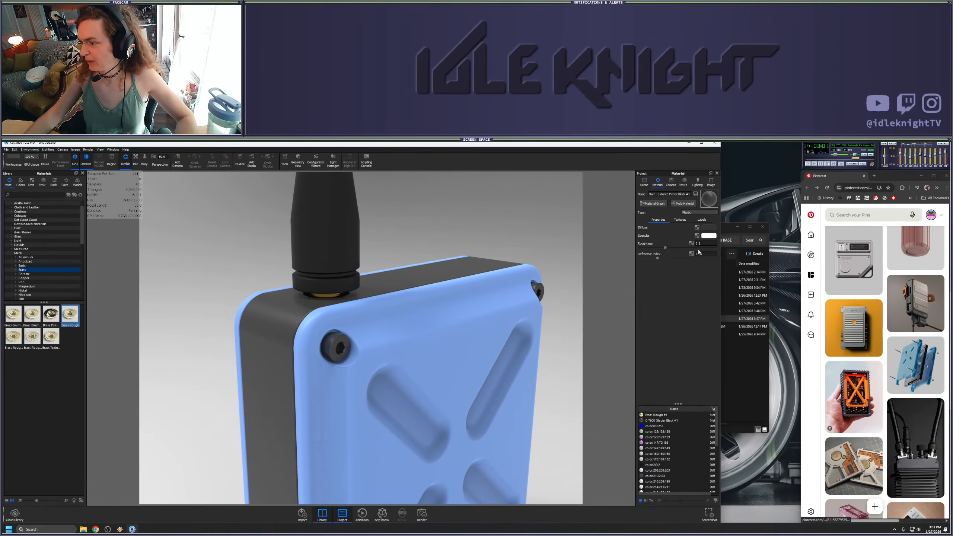
click(652, 204)
click(620, 383)
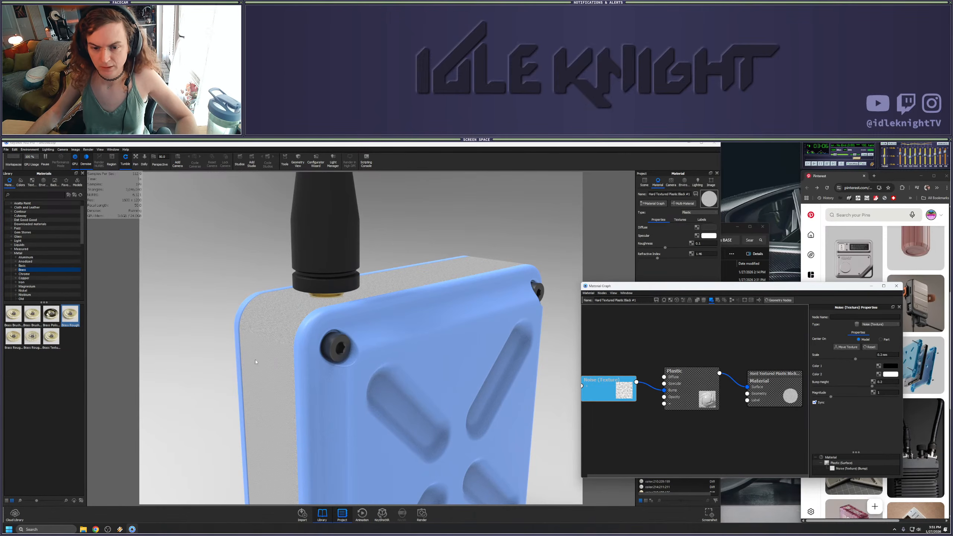
key(c)
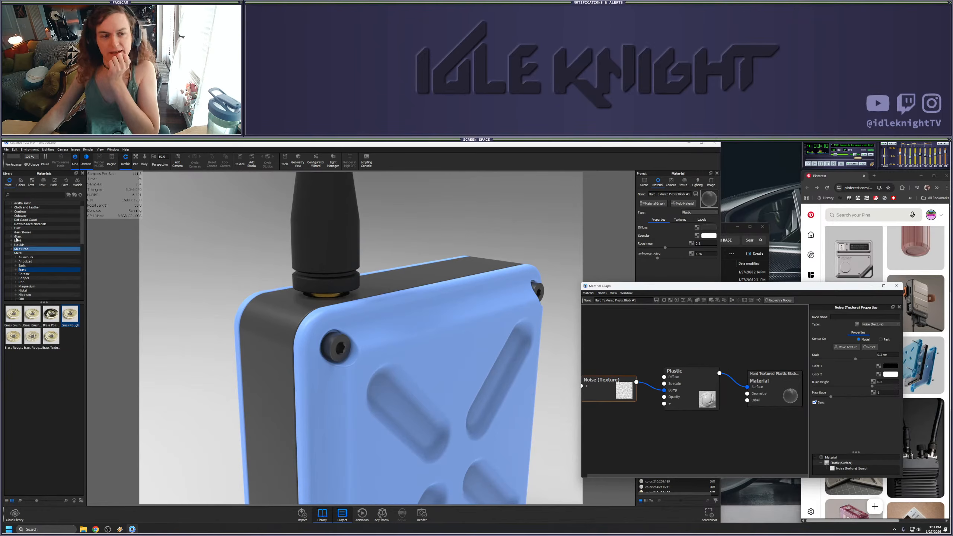
Connect the Horizontal_Tubes_Normal texture to the black plastic's bump input in place of the noise, and set its node above the noise node
click(32, 183)
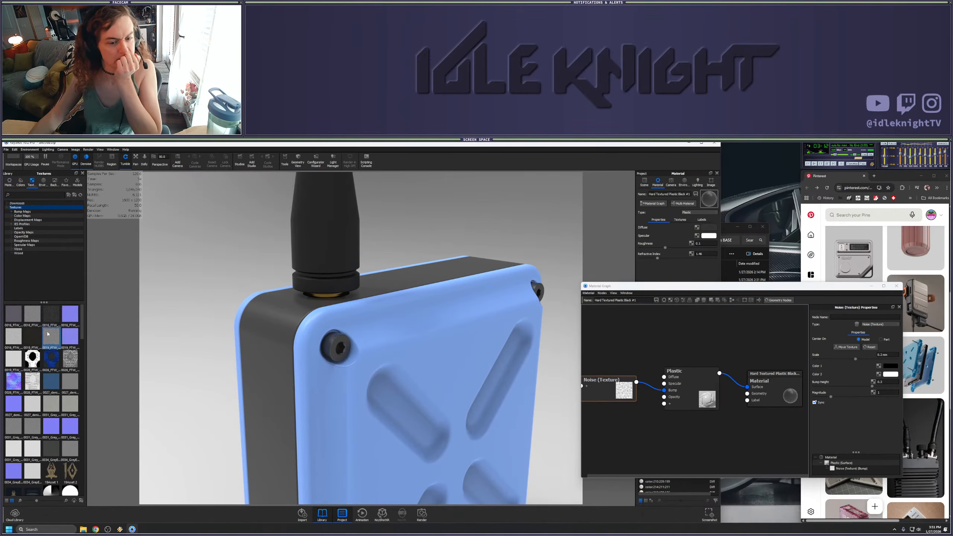
scroll(55, 374, down, 3)
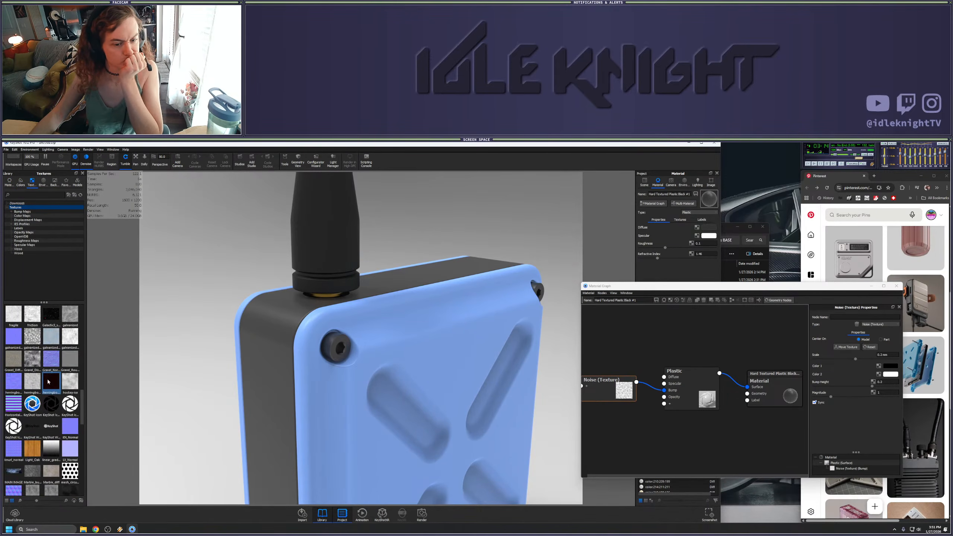
scroll(42, 375, down, 2)
scroll(17, 340, down, 1)
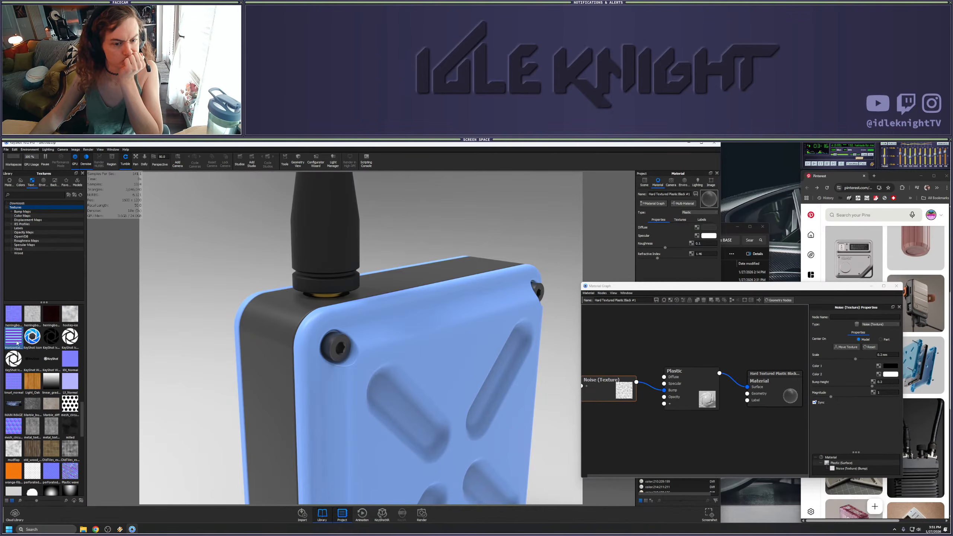
mouse_move(17, 342)
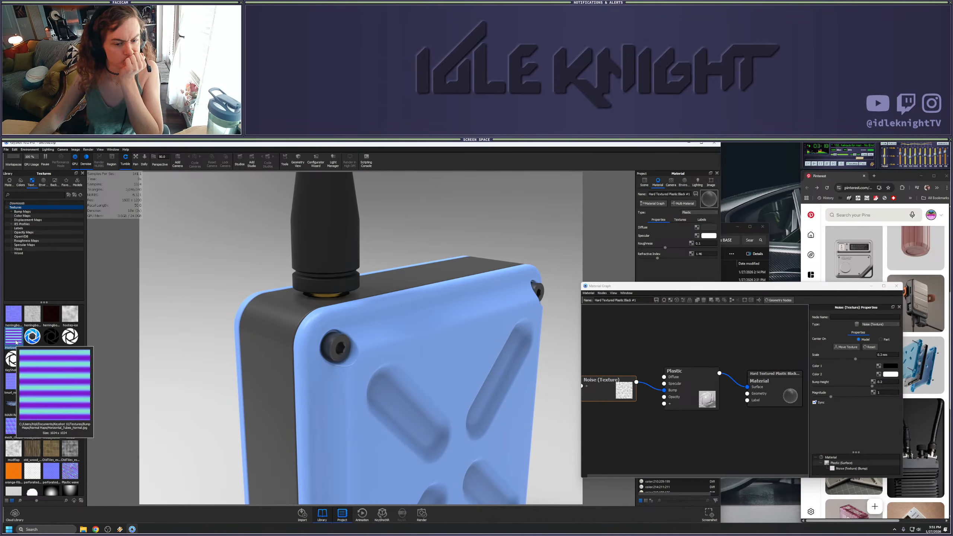
drag(17, 342, 664, 390)
drag(627, 351, 607, 339)
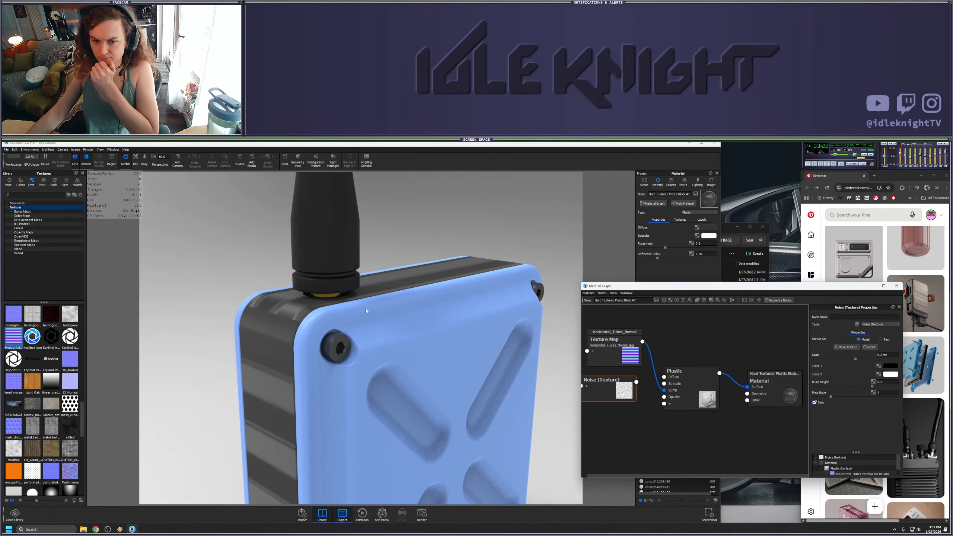
Set the mapping type of the horizontal tubes texture on the black body to Cylinder
drag(366, 311, 440, 249)
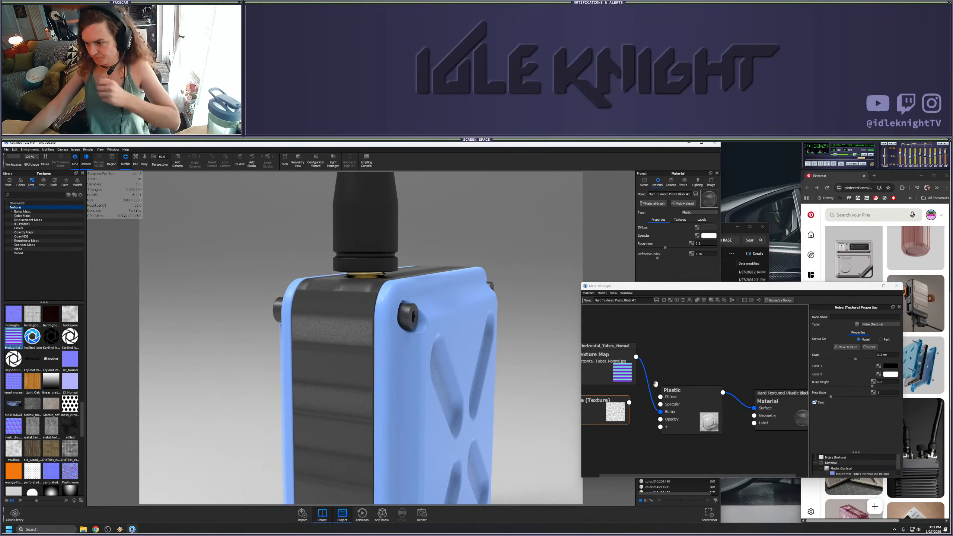
scroll(637, 387, down, 4)
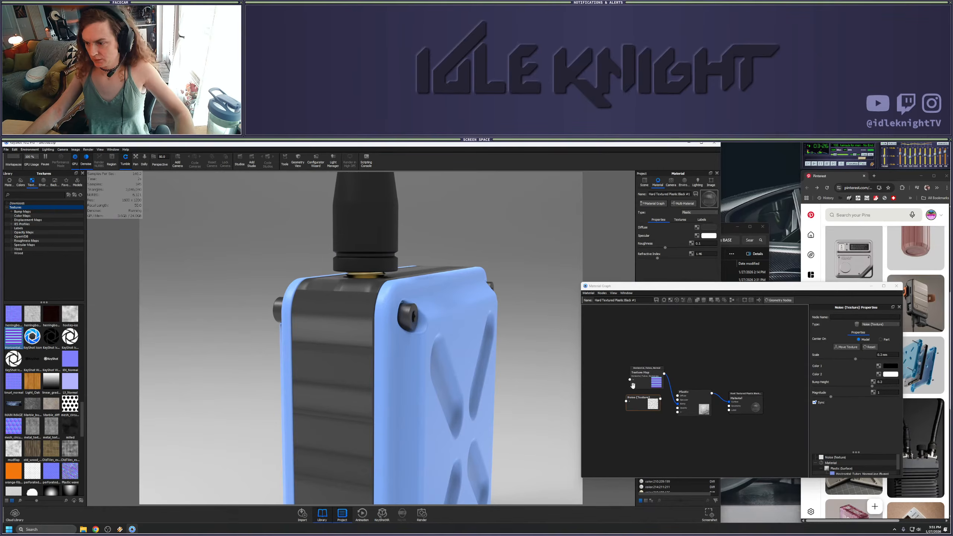
click(649, 382)
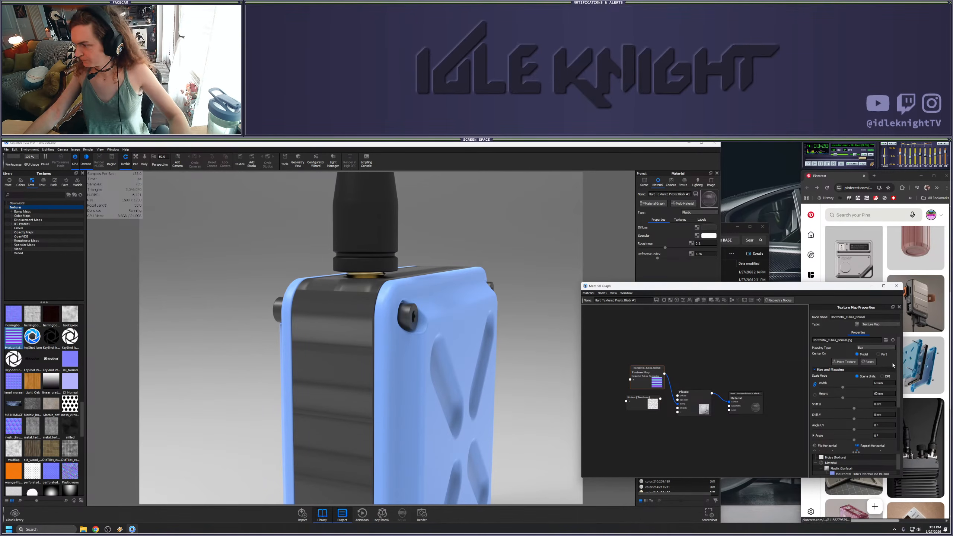
click(873, 347)
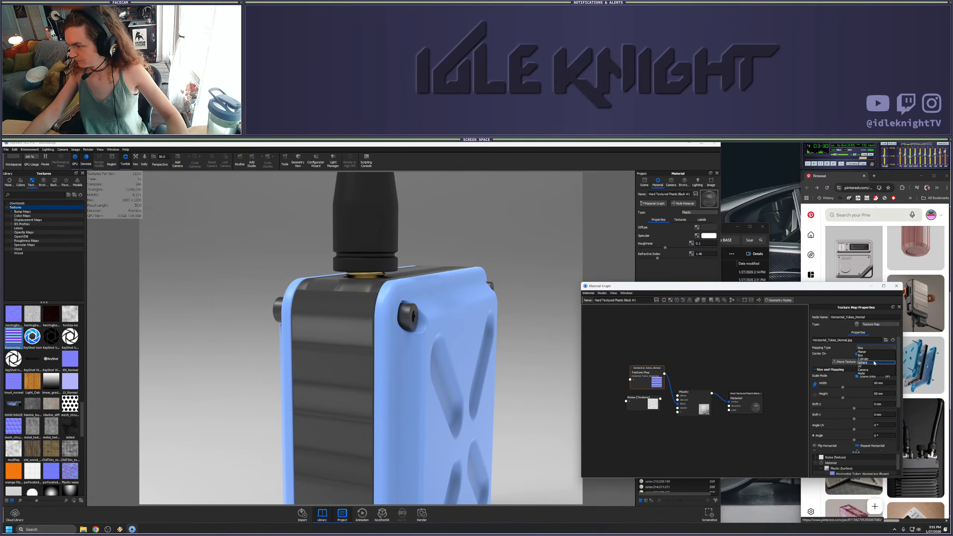
click(874, 359)
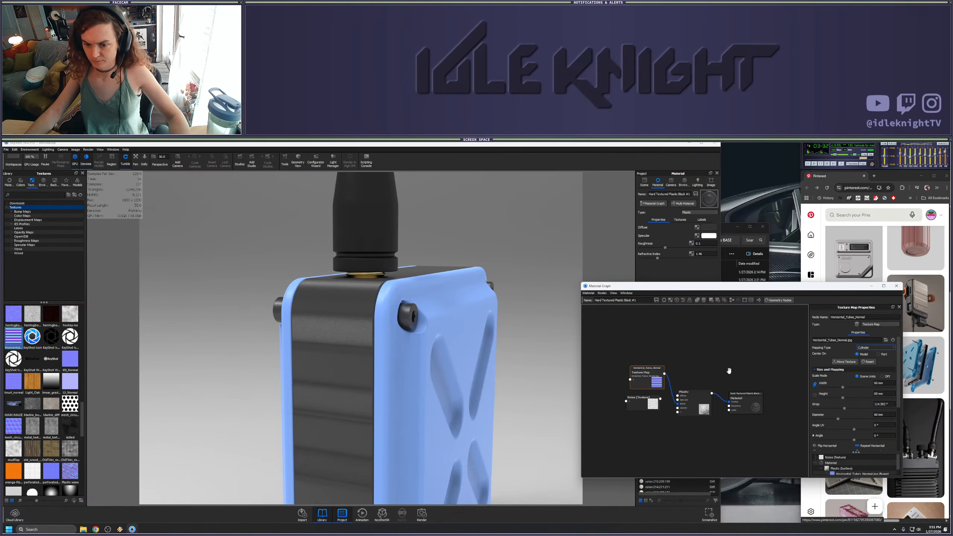
Rotate the cylindrical texture mapping onto its side and move it down to the centre of the case
click(845, 361)
scroll(399, 285, down, 5)
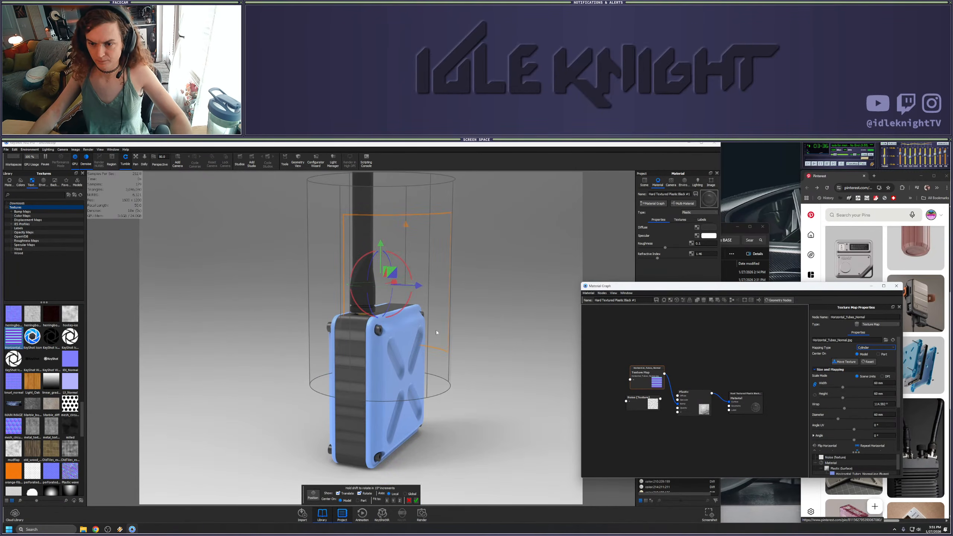
drag(436, 332, 517, 404)
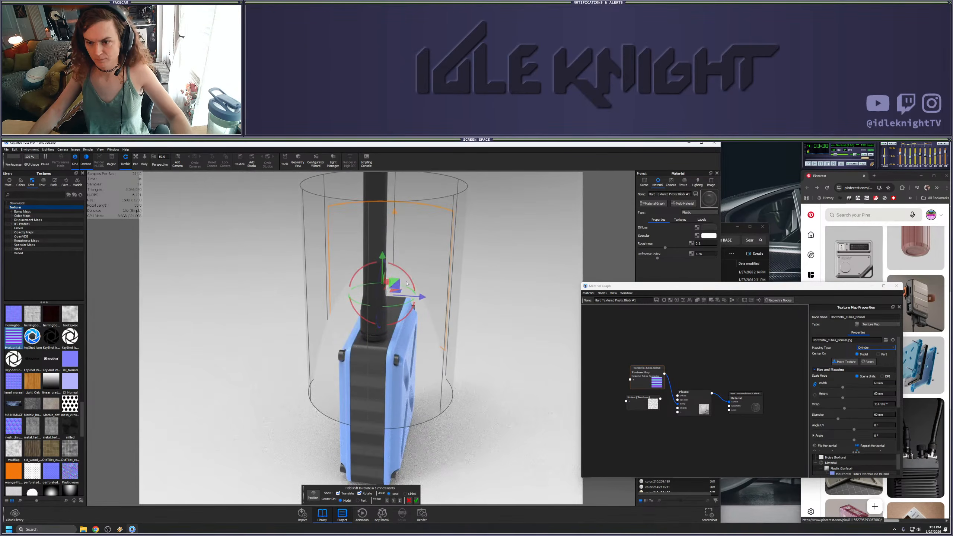
drag(410, 276, 407, 344)
drag(446, 390, 452, 348)
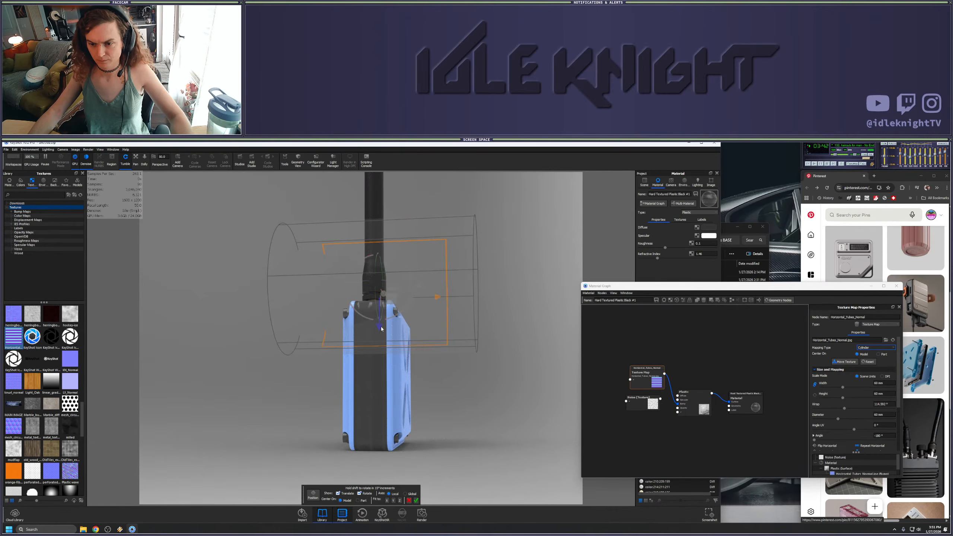
drag(379, 327, 385, 416)
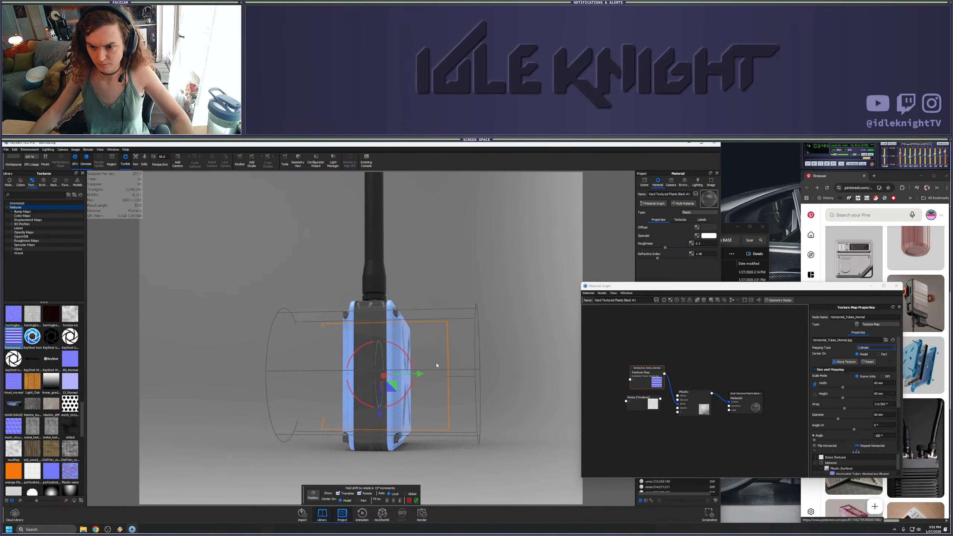
drag(448, 277, 465, 297)
Scale the tubes texture to 3 mm width and height and accept its placement on the black body
drag(843, 387, 822, 390)
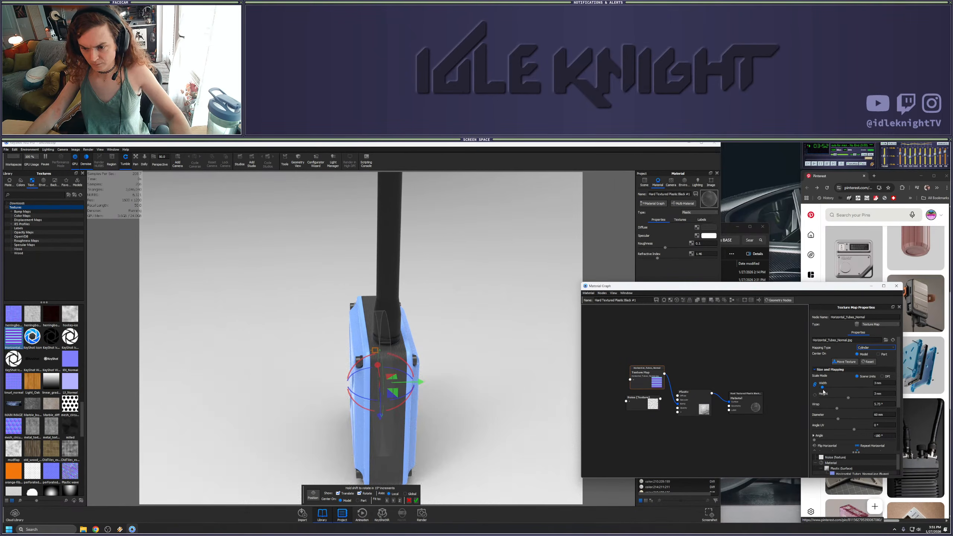
scroll(478, 325, up, 5)
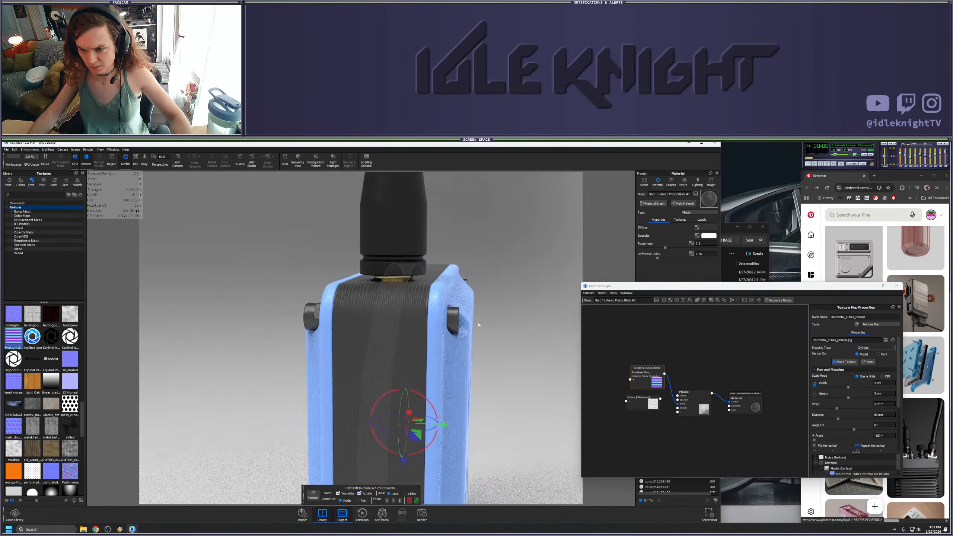
drag(478, 325, 455, 315)
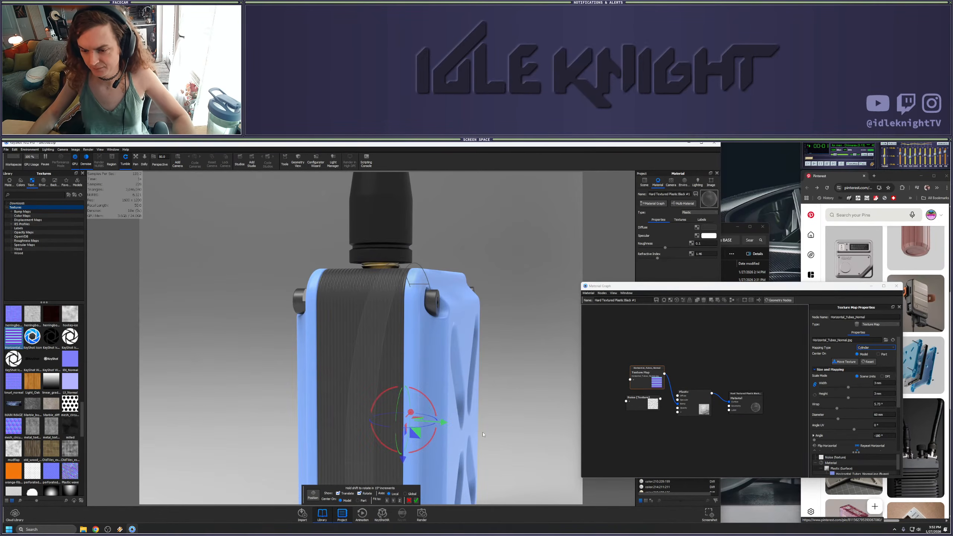
drag(483, 434, 462, 501)
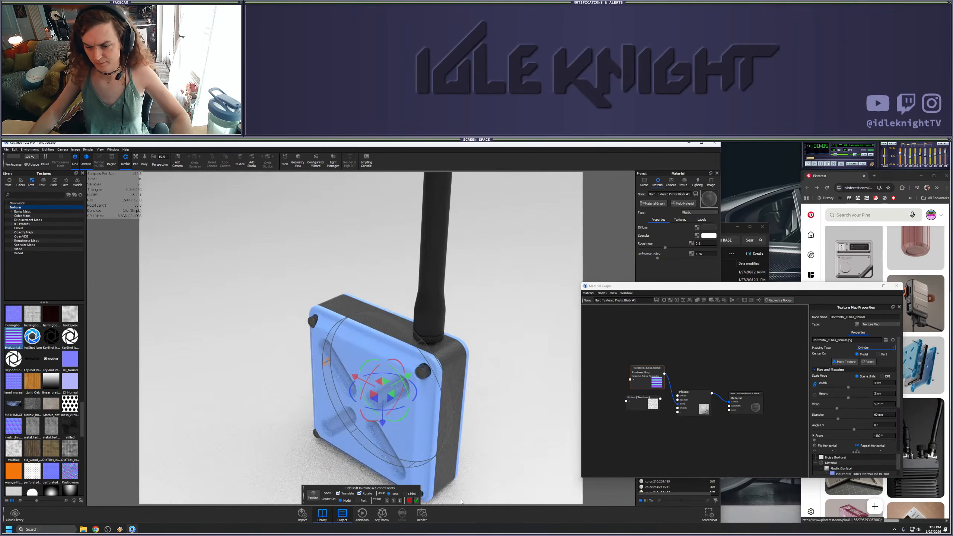
click(415, 501)
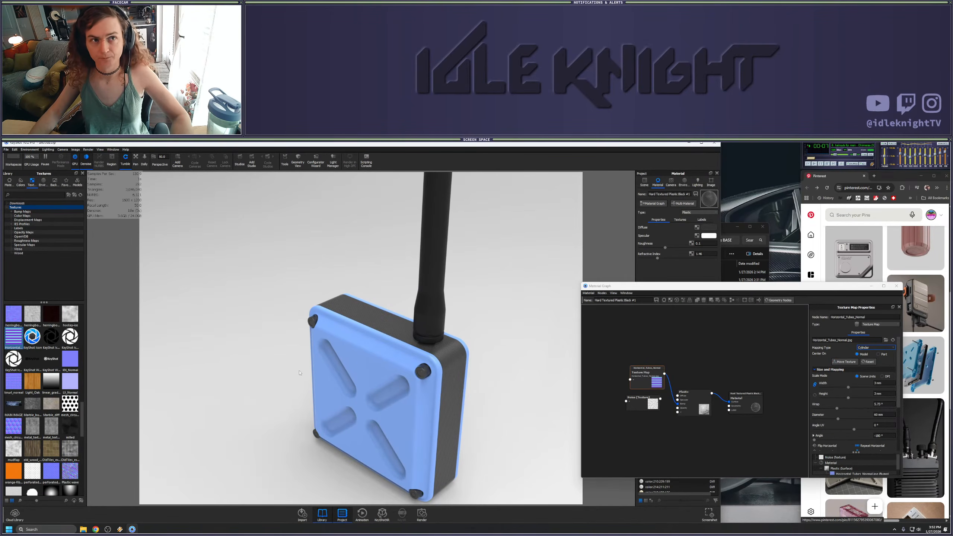
Reduce the tubes texture's width and height to 1.528 mm for finer ribs, and inspect them on the case
drag(278, 356, 499, 334)
scroll(351, 365, up, 5)
scroll(381, 369, up, 3)
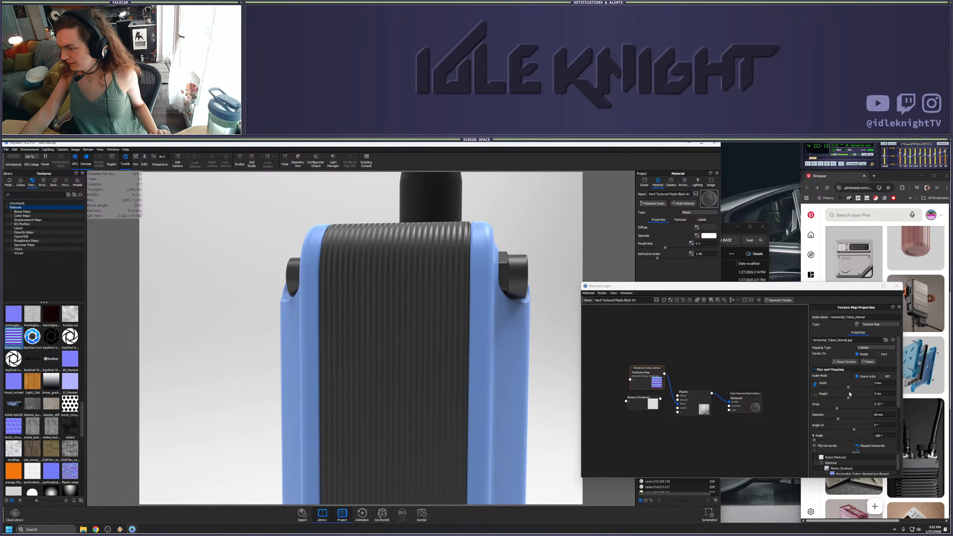
drag(848, 387, 834, 390)
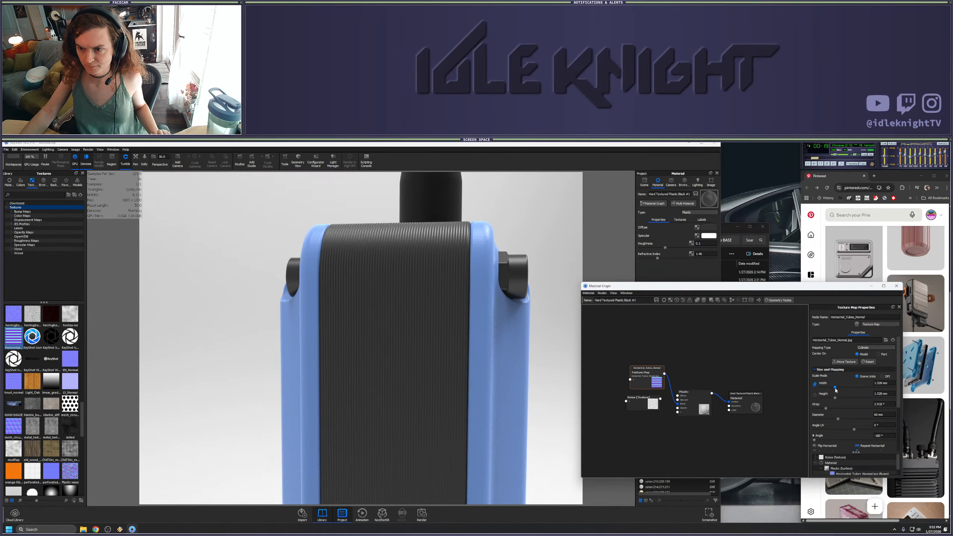
scroll(559, 388, down, 3)
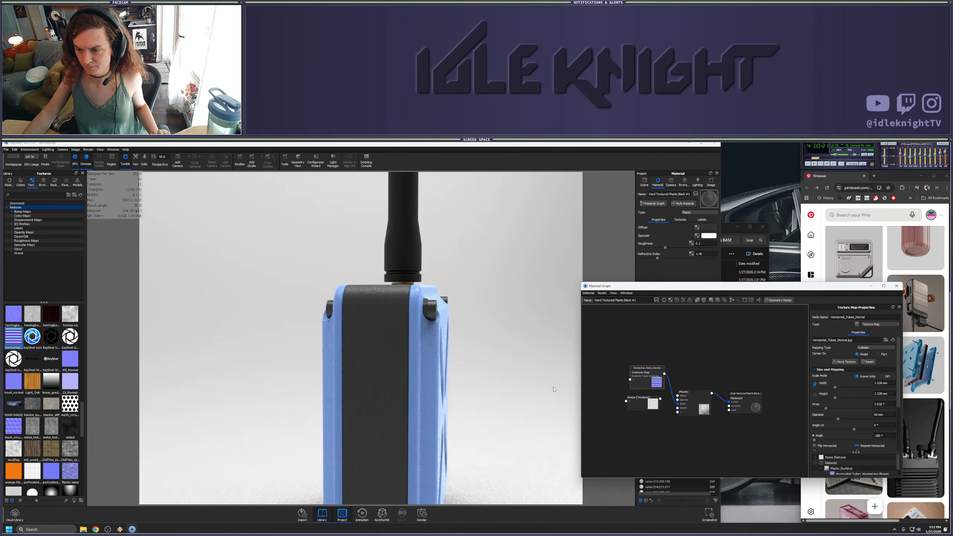
drag(555, 390, 447, 409)
scroll(453, 404, down, 3)
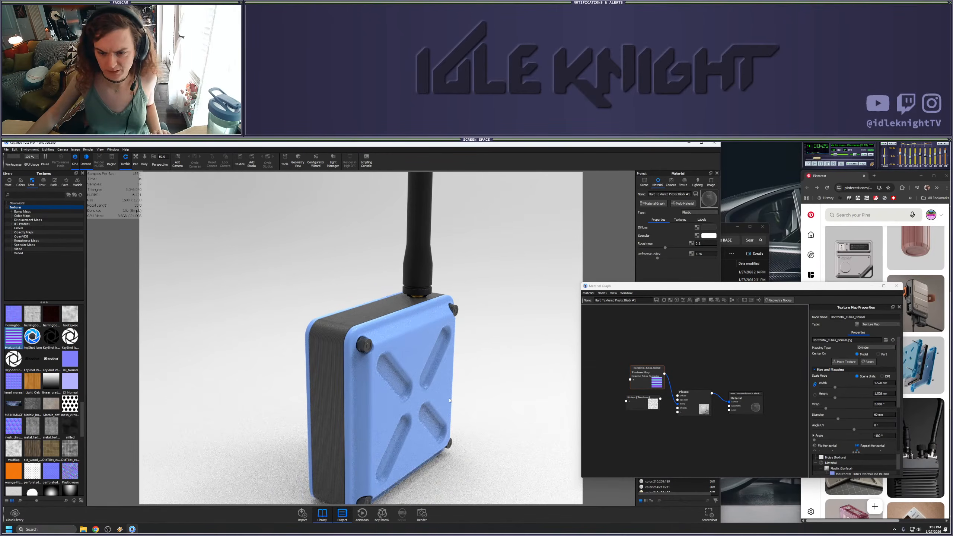
middle_drag(435, 390, 441, 333)
scroll(435, 335, up, 3)
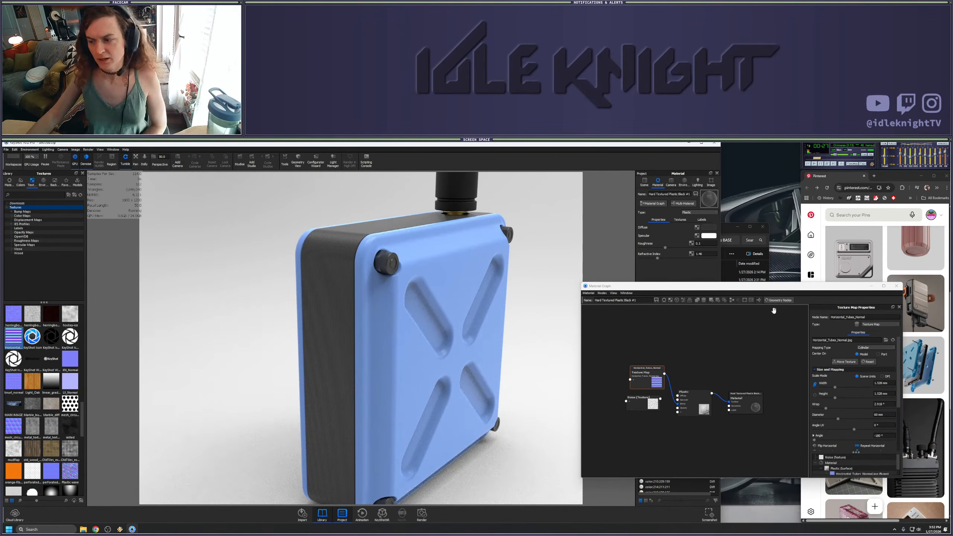
Insert a Bump Add node between the horizontal tubes texture and the black plastic, feed the noise texture into it, and inspect the ribs
drag(645, 372, 611, 365)
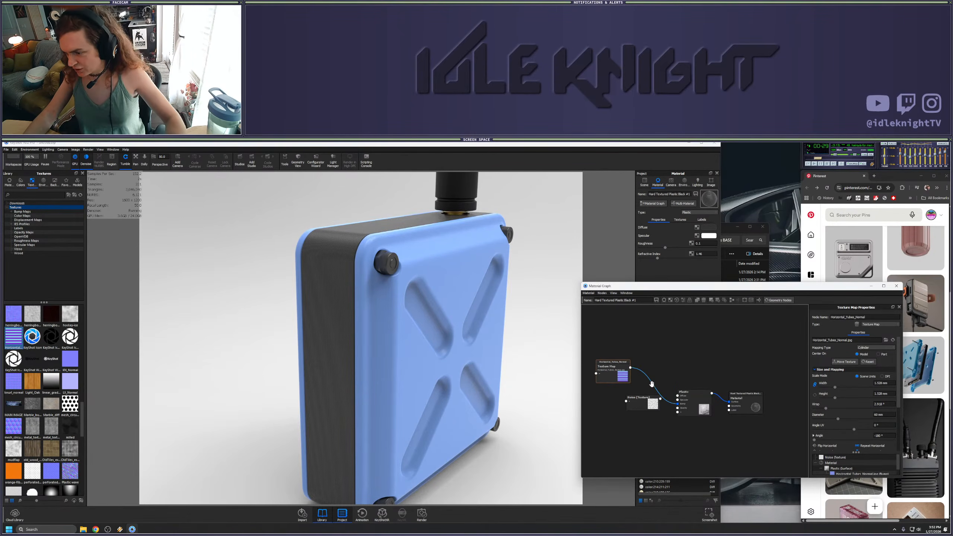
right_click(651, 383)
mouse_move(666, 402)
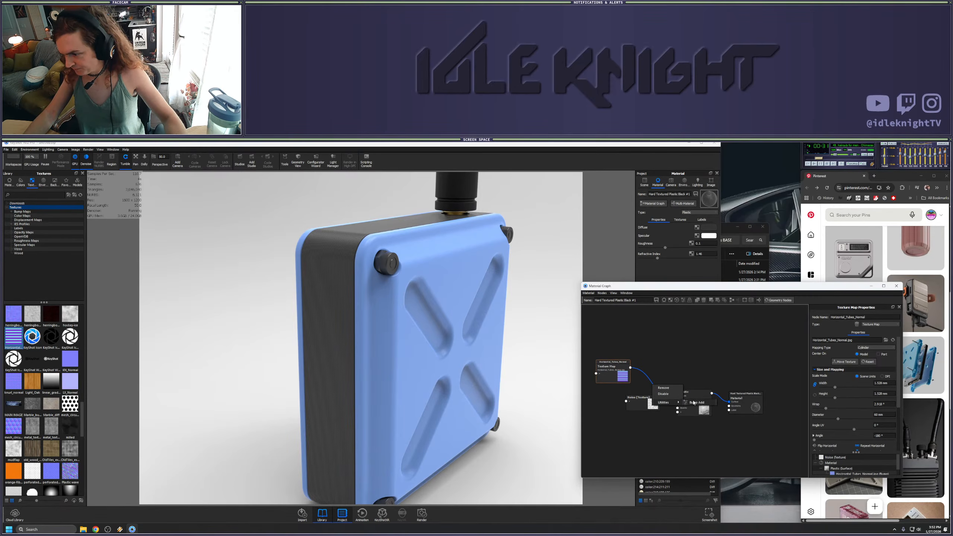
click(695, 402)
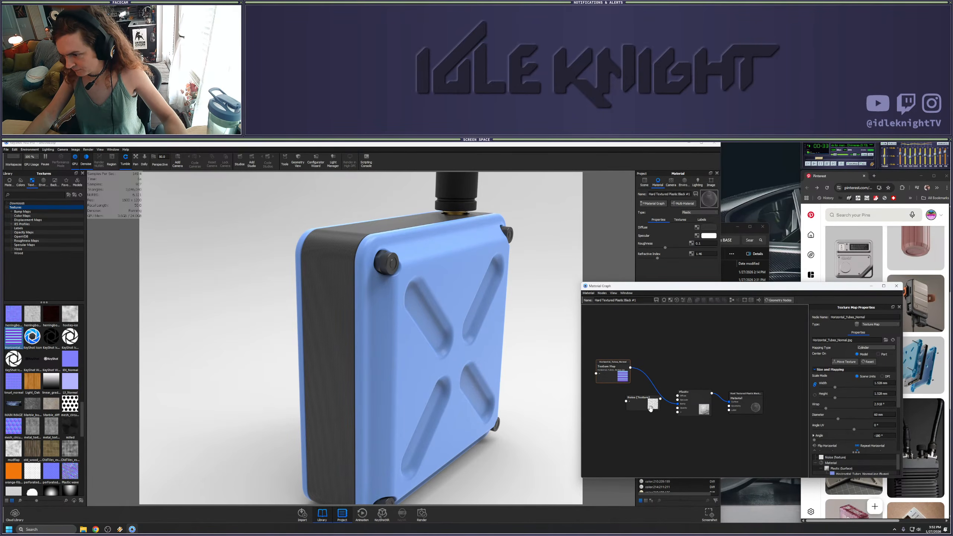
drag(651, 408, 641, 419)
right_click(659, 390)
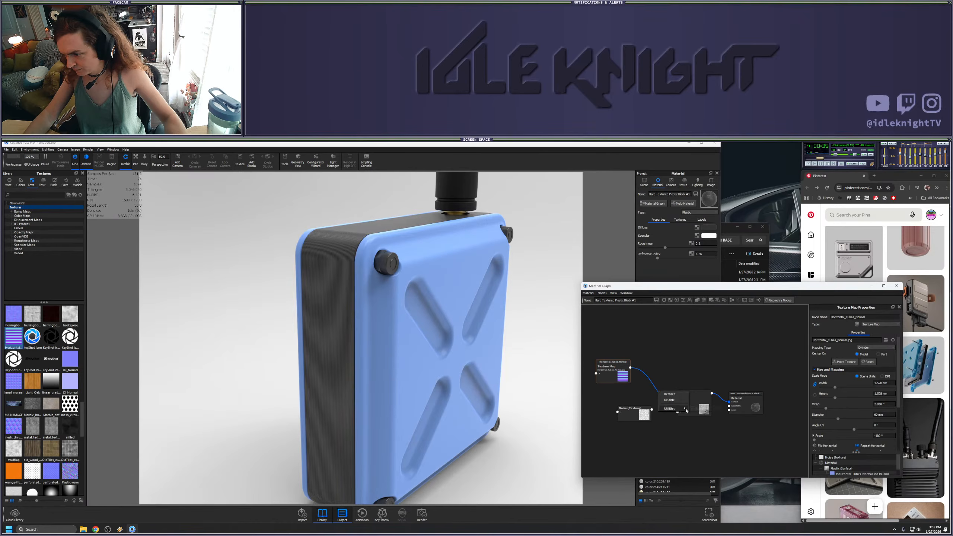
click(699, 409)
drag(675, 404, 635, 383)
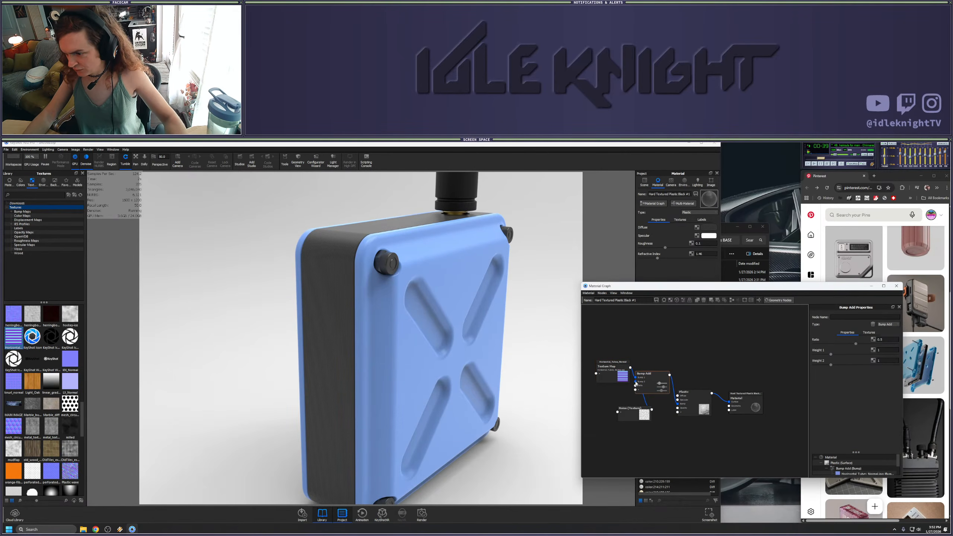
scroll(348, 246, up, 6)
middle_drag(347, 246, 544, 397)
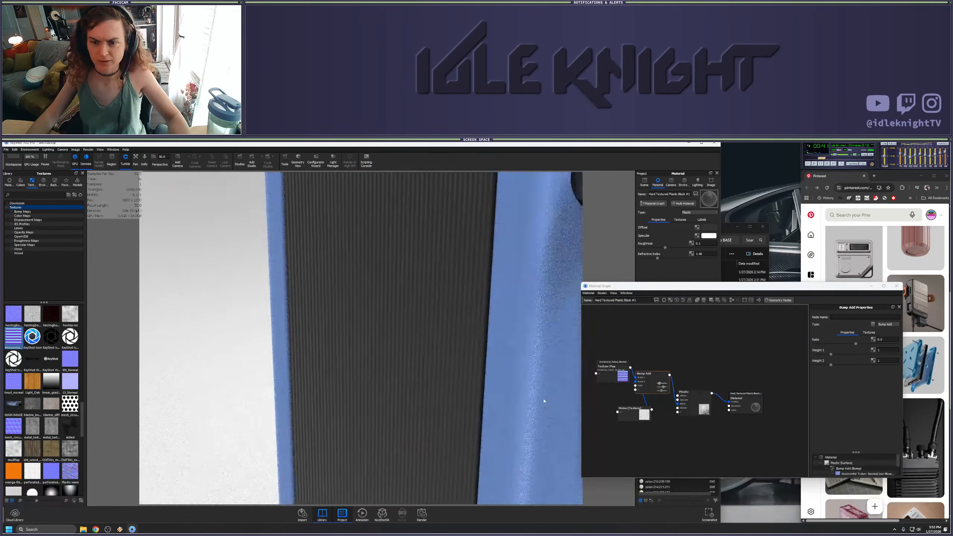
drag(488, 329, 463, 377)
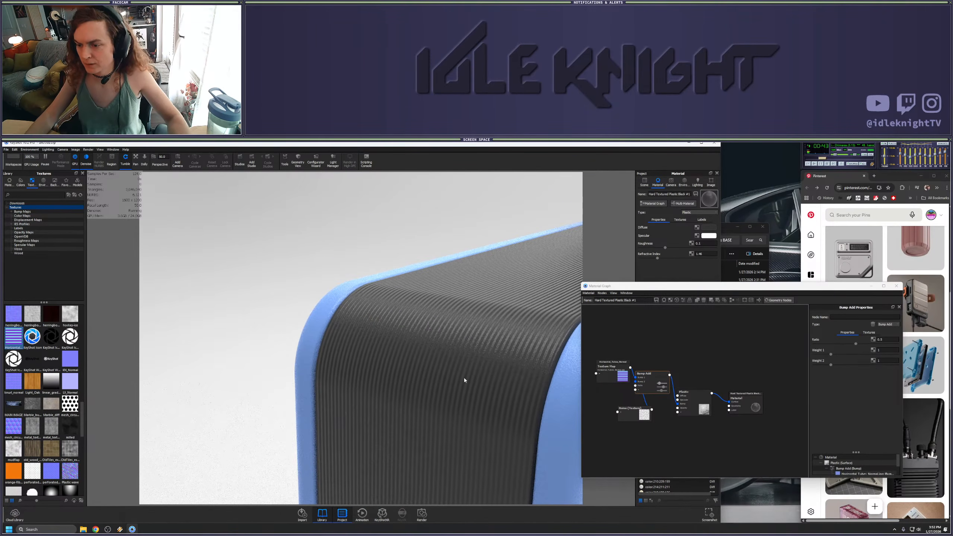
Preview the horizontal tubes texture on its own on the black body, and return to the full material view
drag(644, 411, 620, 407)
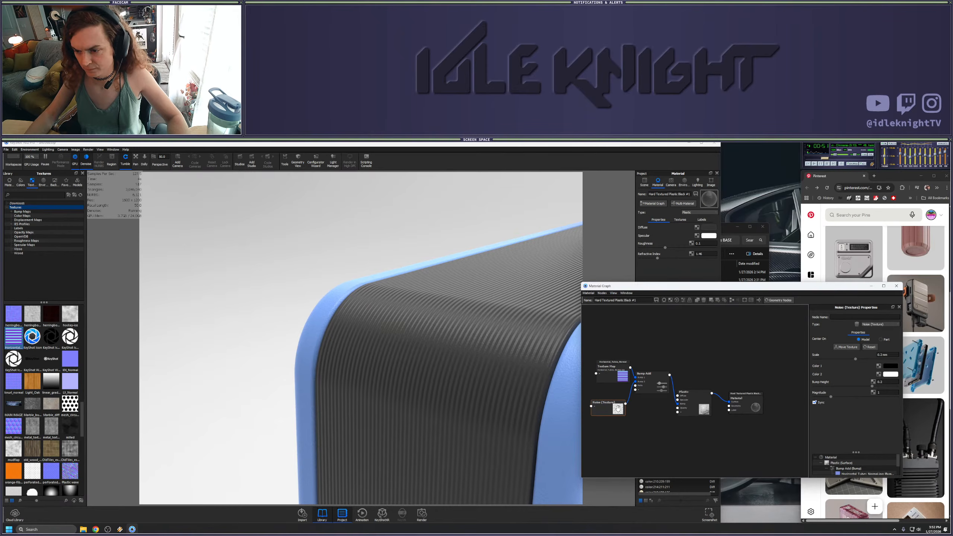
click(616, 377)
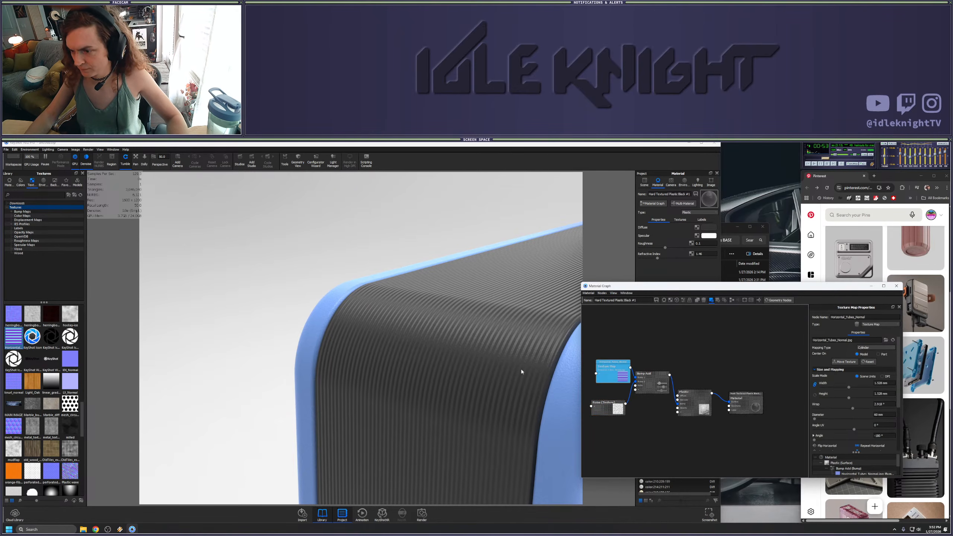
key(c)
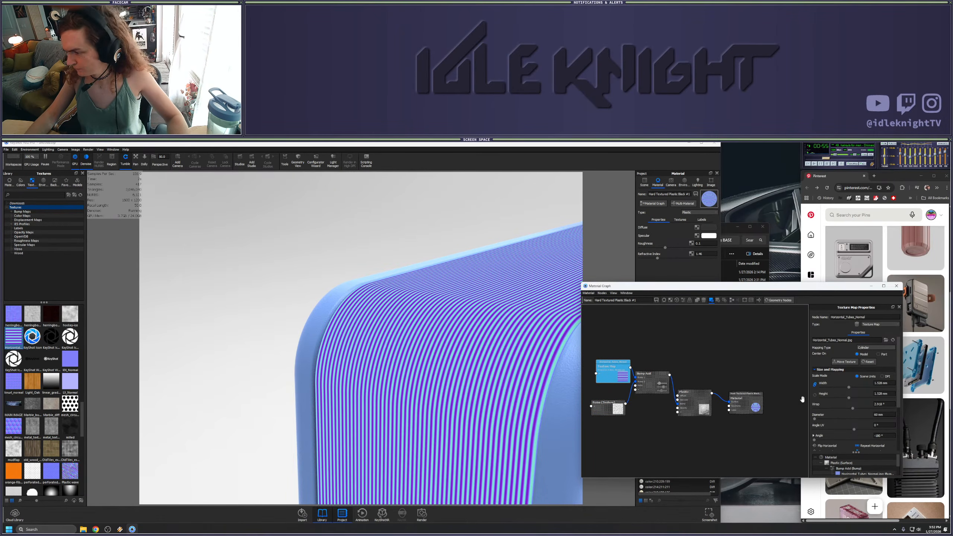
scroll(845, 423, down, 1)
key(c)
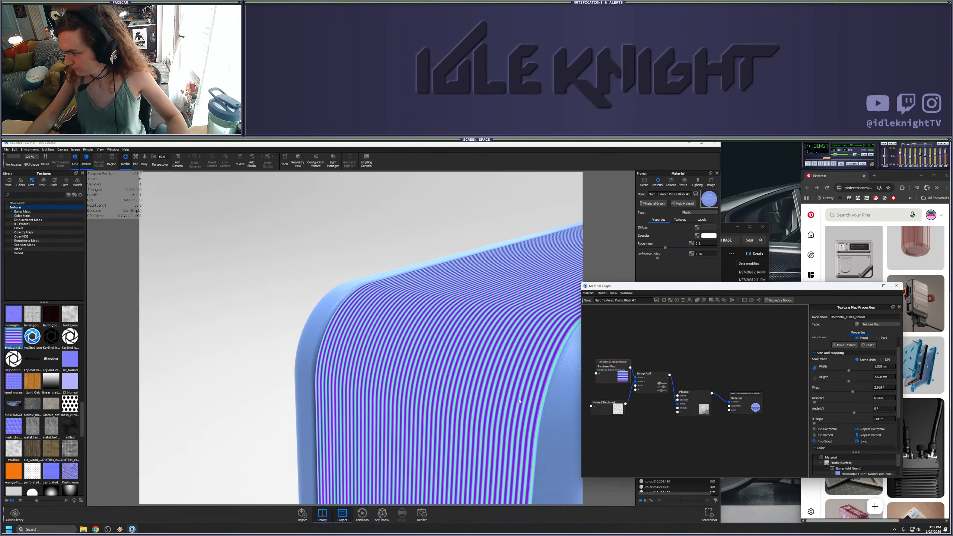
scroll(482, 381, down, 10)
drag(482, 381, 488, 322)
Tidy the layout of the nodes in the black body's material graph
drag(627, 372, 605, 364)
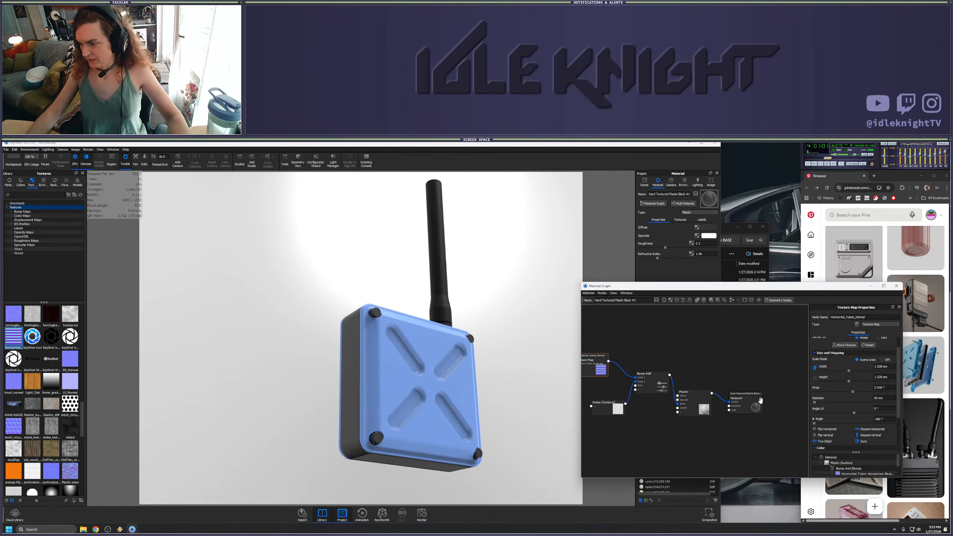
drag(760, 401, 777, 392)
click(734, 301)
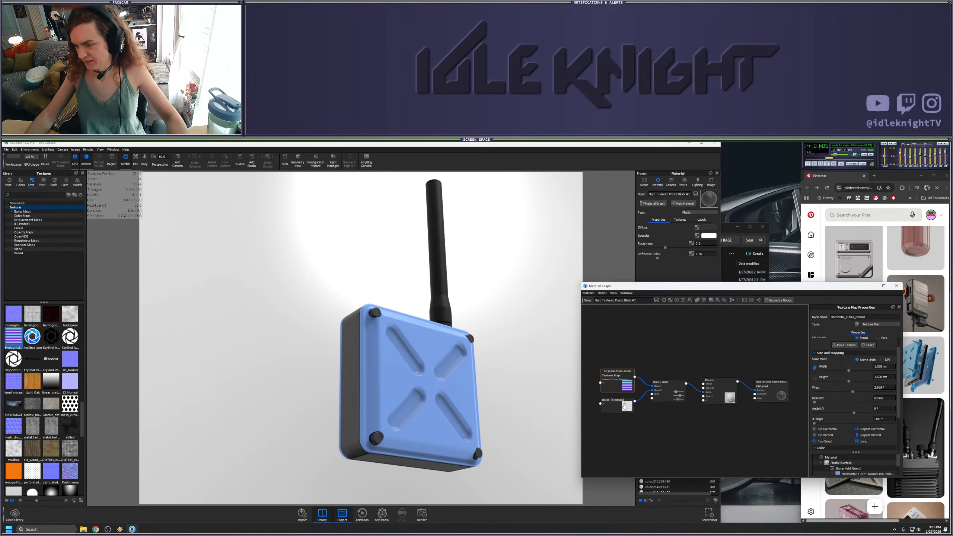
scroll(624, 405, up, 1)
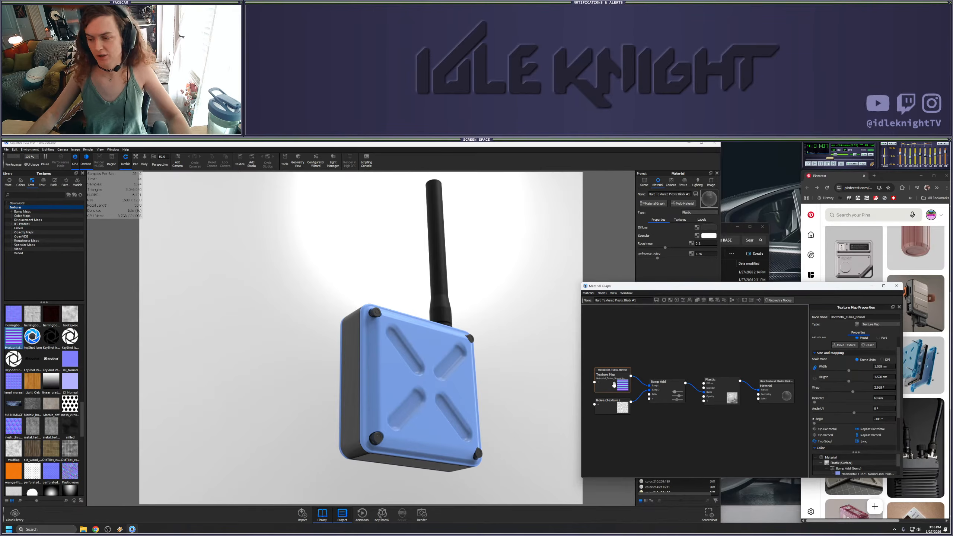
Copy the tubes texture, noise and Bump Add nodes into the blue shell's material graph and connect Bump Add to the plastic's bump input
drag(473, 356, 517, 381)
scroll(382, 317, up, 5)
middle_drag(401, 277, 439, 383)
drag(438, 383, 497, 397)
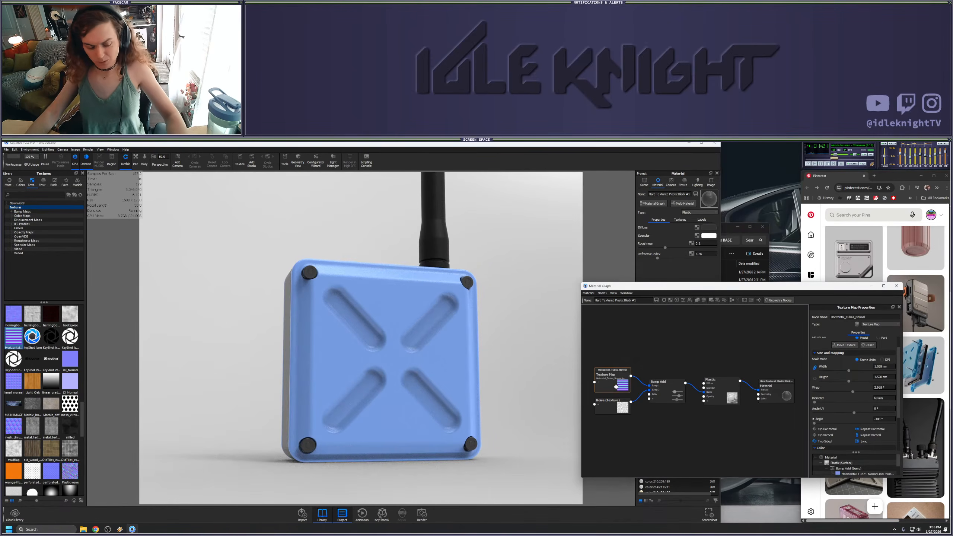
click(615, 384)
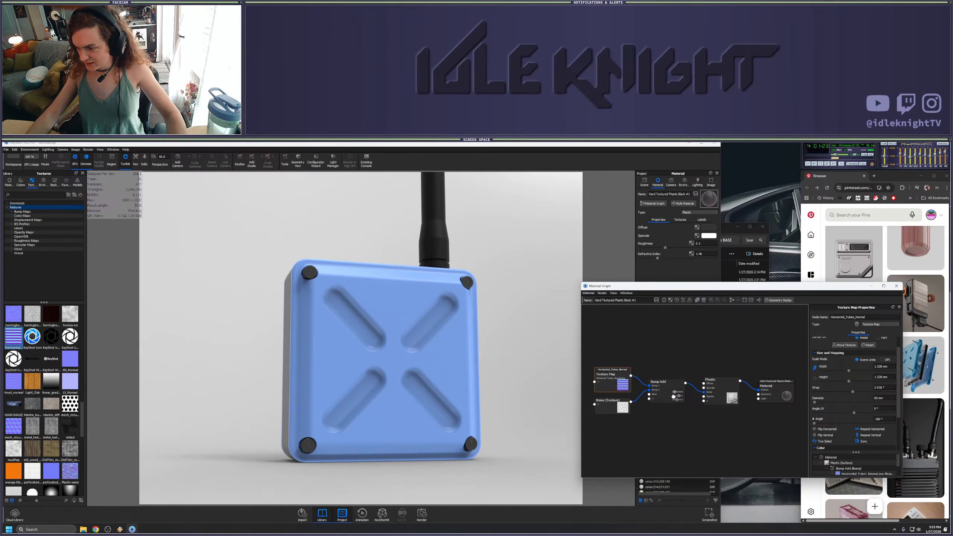
click(896, 285)
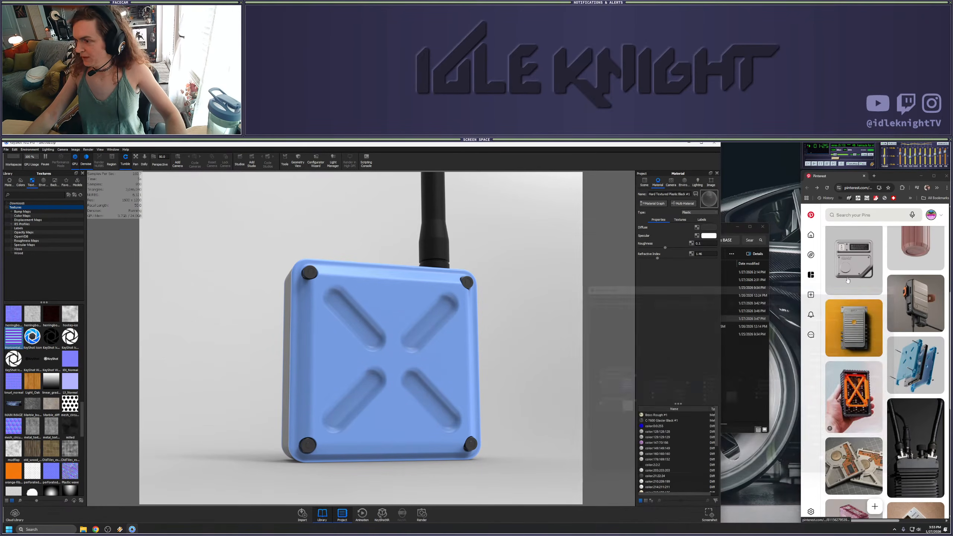
double_click(464, 350)
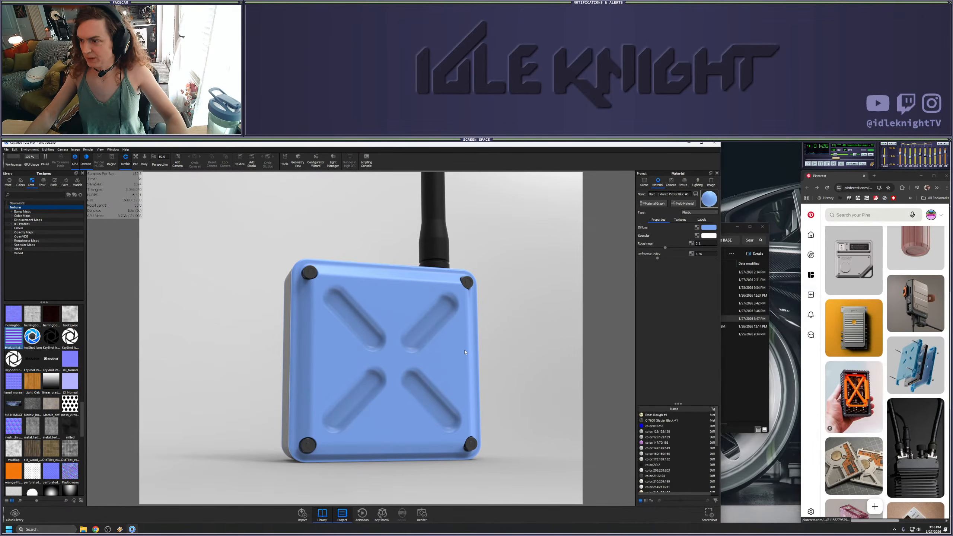
click(653, 203)
key(ctrl+v)
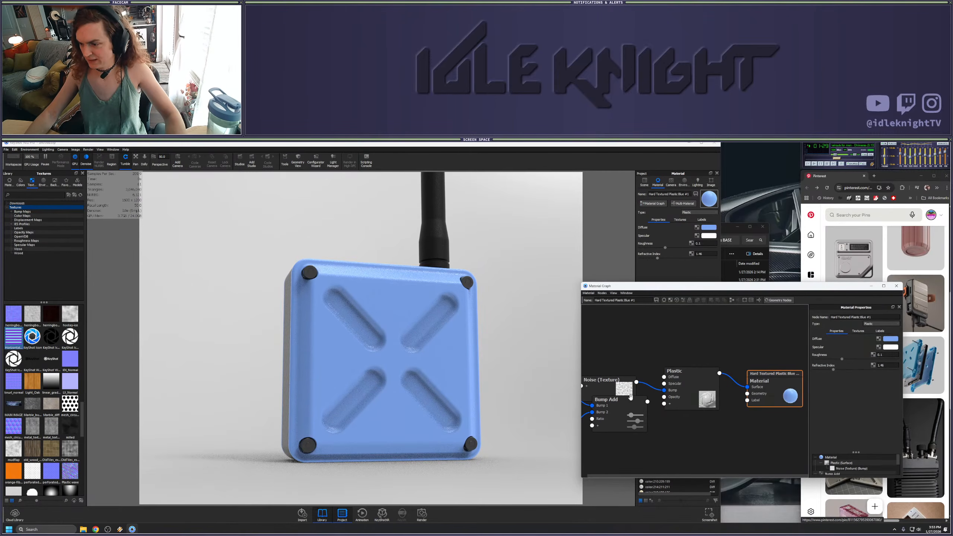
drag(647, 401, 664, 391)
Examine the ribbed bump on the blue shell's edges, front face and recessed grooves
drag(494, 337, 418, 343)
scroll(353, 305, up, 5)
drag(352, 306, 512, 317)
scroll(512, 316, down, 7)
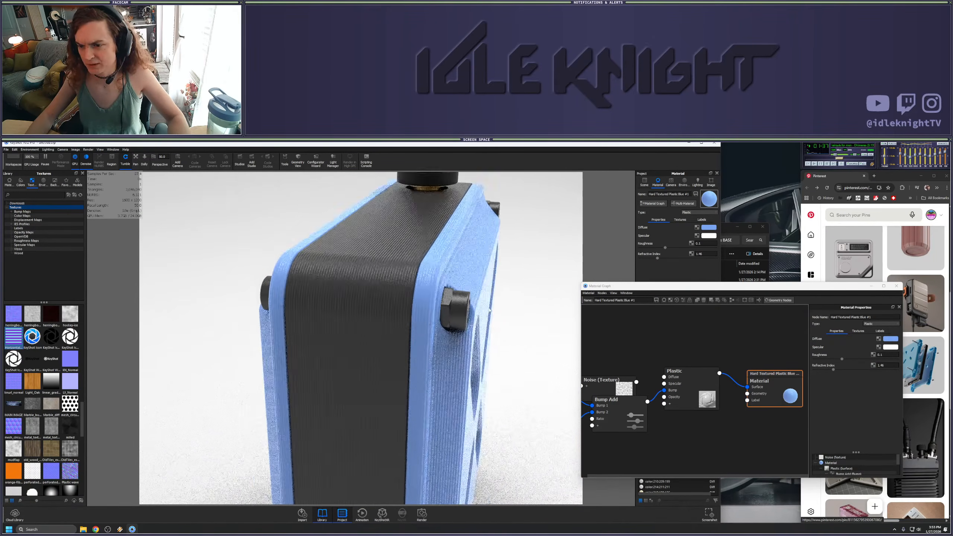
drag(456, 362, 413, 379)
scroll(364, 361, up, 8)
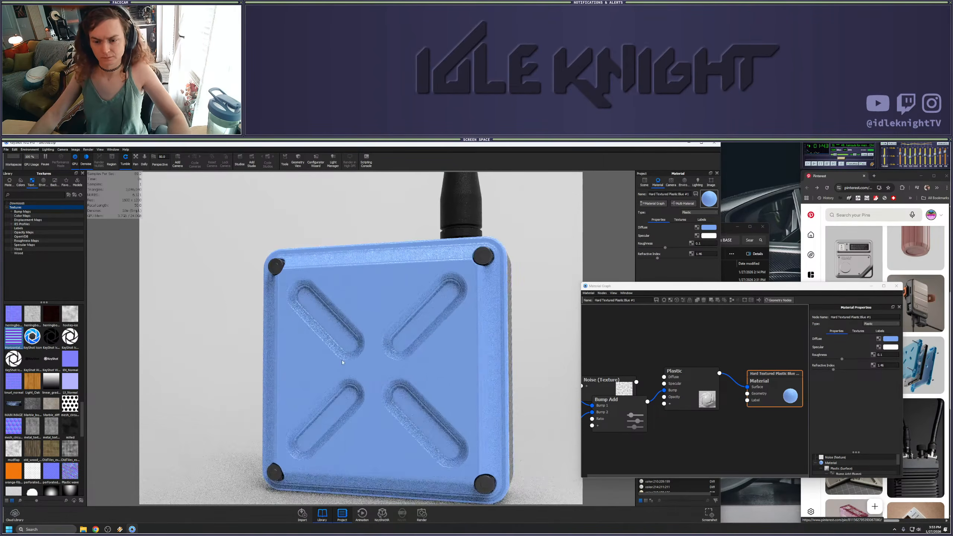
scroll(364, 361, up, 4)
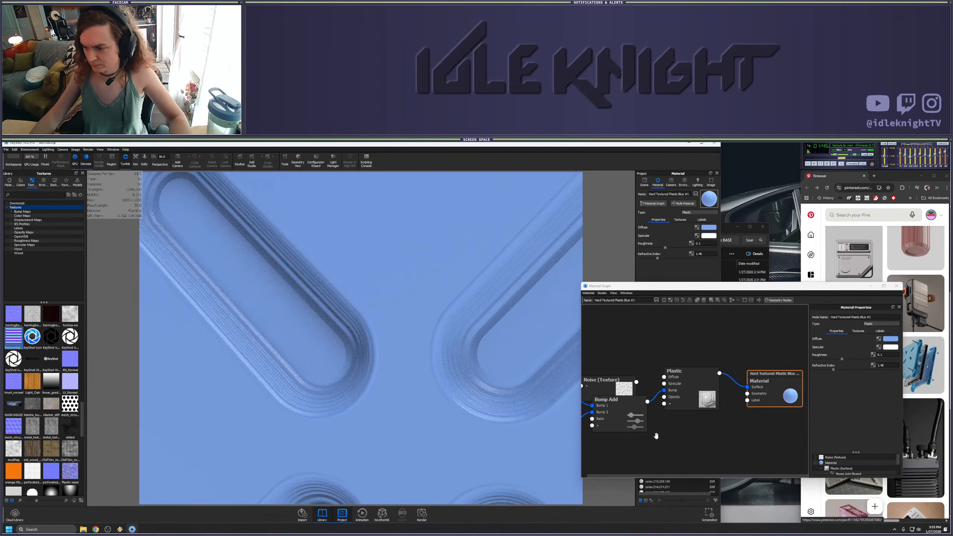
Preview the pasted noise texture and Bump Add nodes separately on the blue shell, and restore the full material view
drag(628, 417, 649, 441)
scroll(620, 413, up, 2)
scroll(618, 406, down, 3)
scroll(617, 406, down, 2)
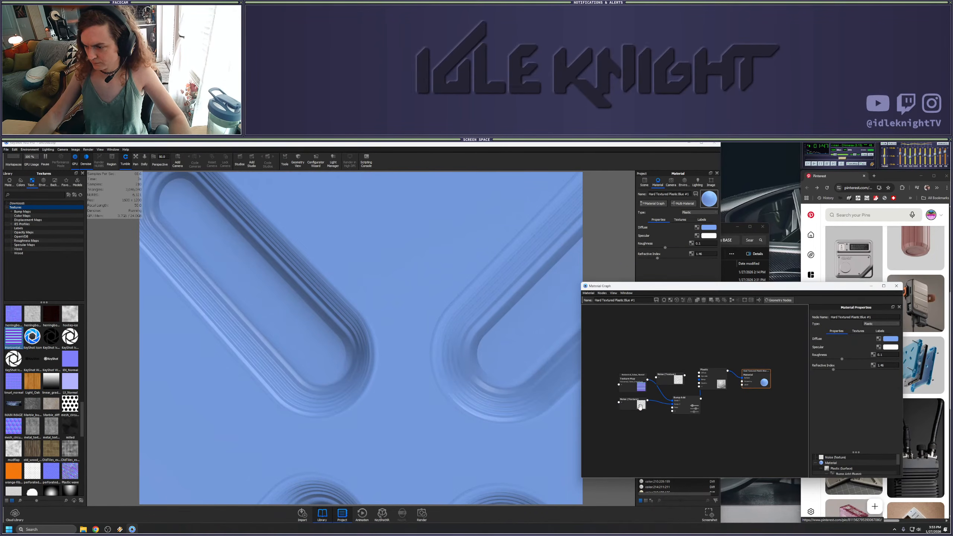
double_click(639, 405)
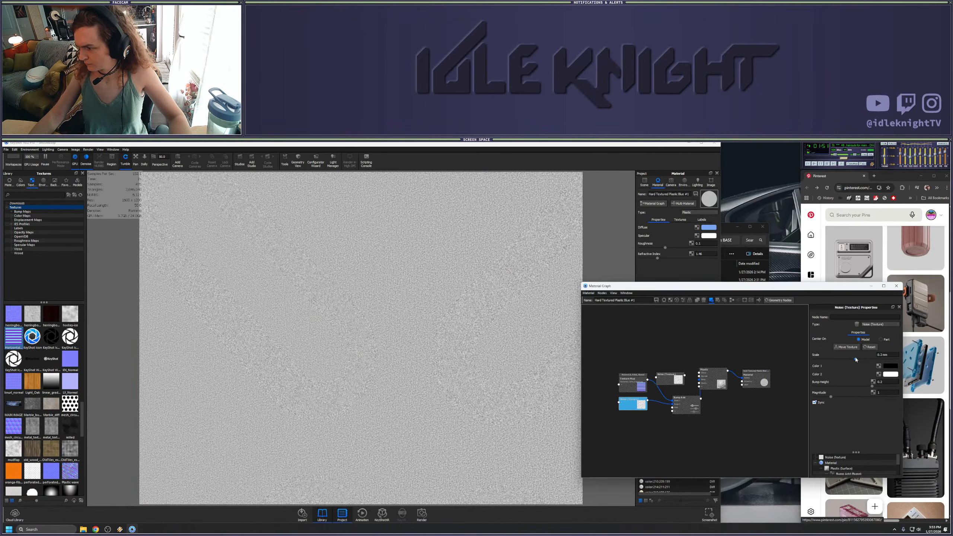
click(725, 401)
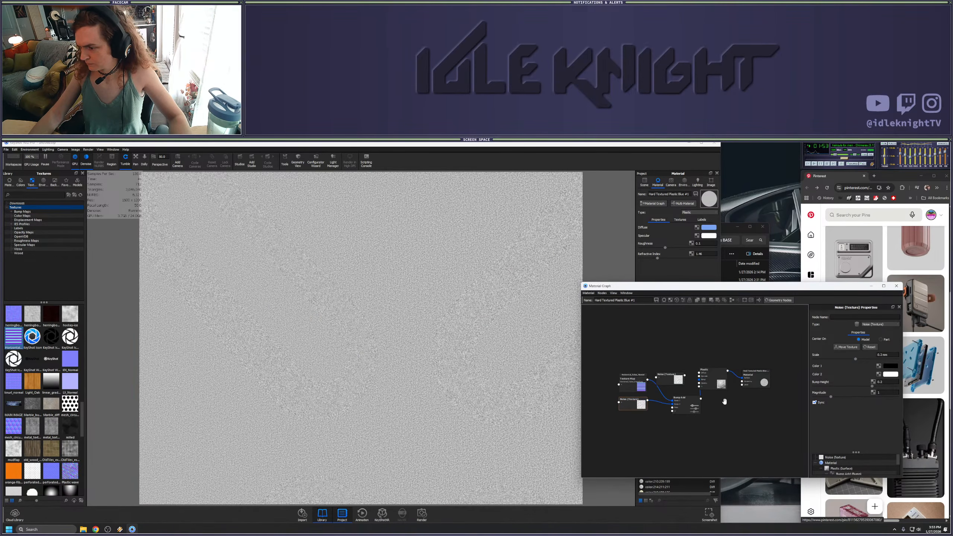
double_click(680, 408)
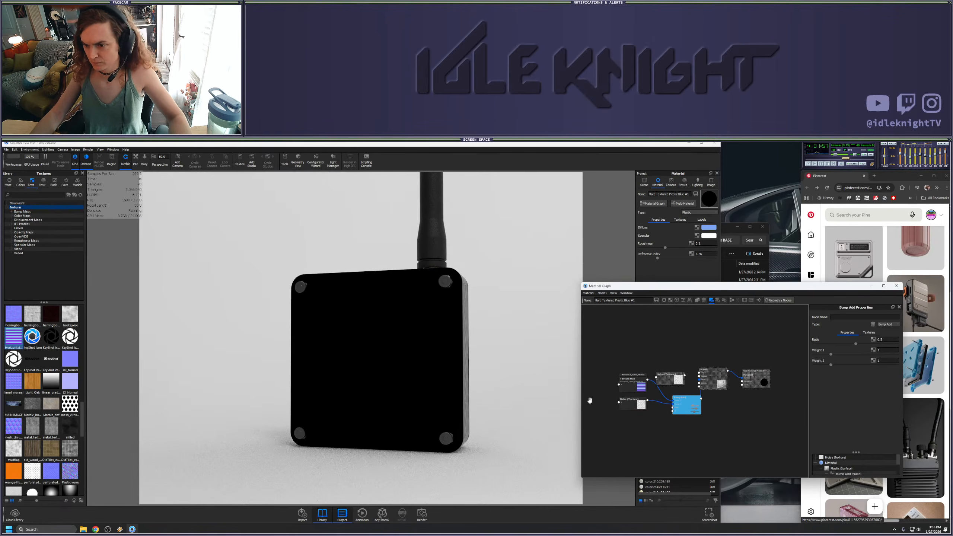
key(c)
drag(453, 391, 479, 252)
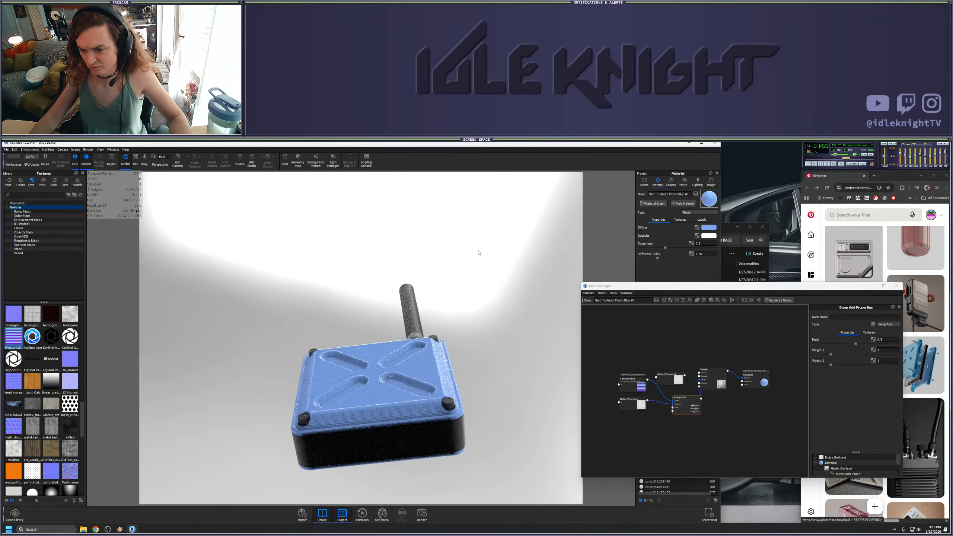
Set the blue material's Bump Add node to a ratio of about 0.84, Weight 1 of about 1.36 and Weight 2 of about 3.16
drag(686, 406, 679, 403)
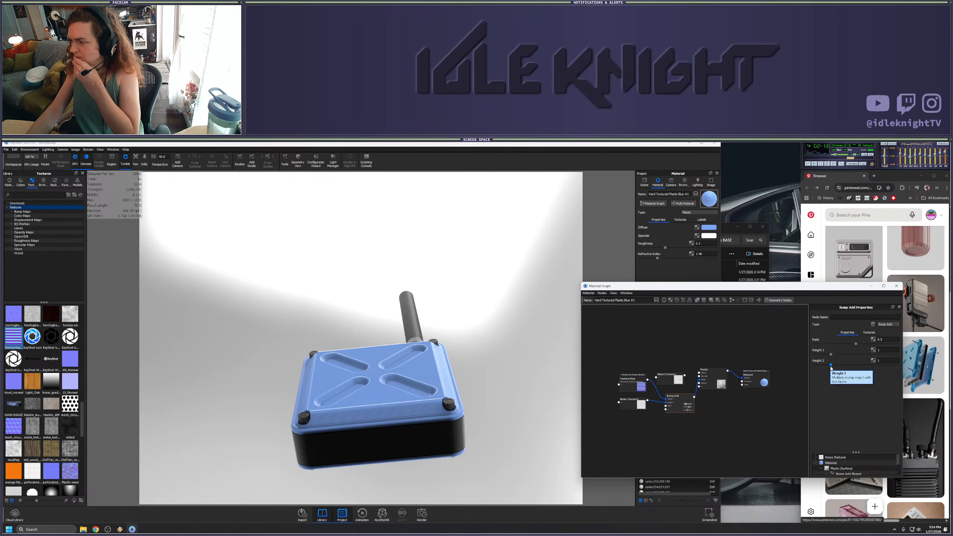
drag(830, 364, 869, 364)
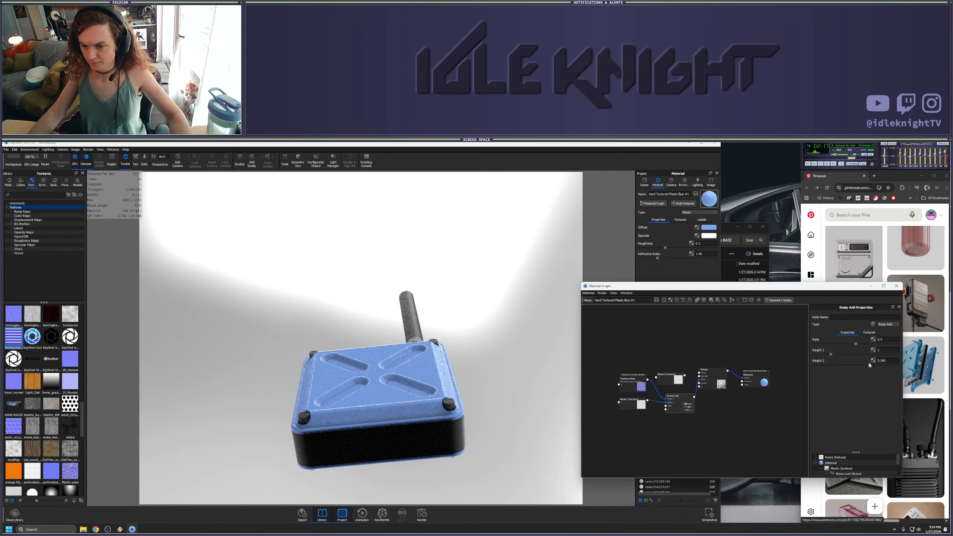
drag(449, 342, 404, 386)
scroll(404, 385, up, 5)
scroll(404, 385, up, 3)
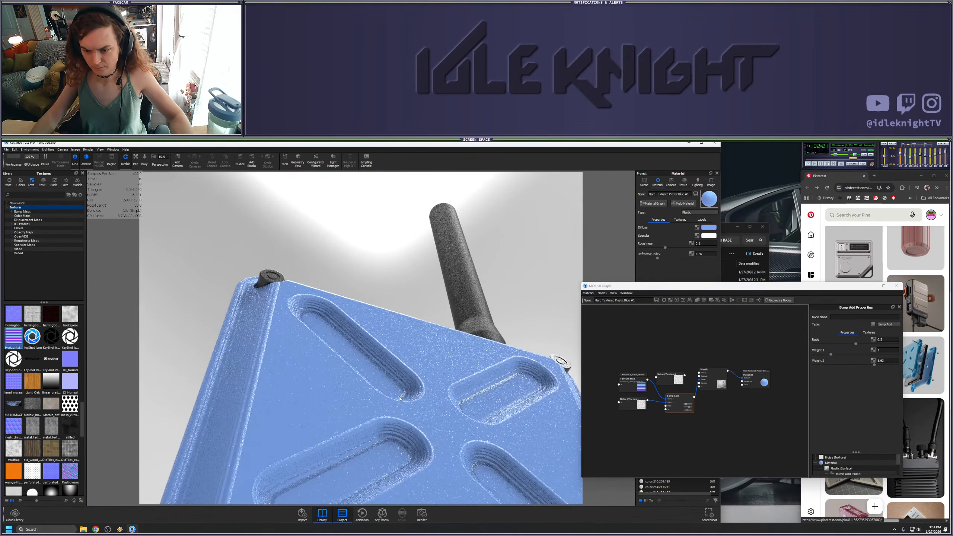
scroll(441, 419, up, 8)
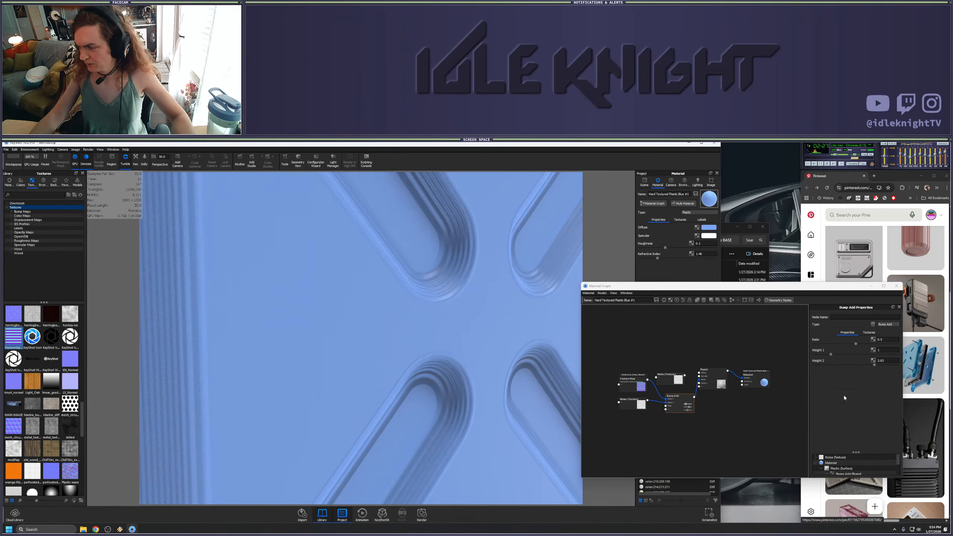
drag(830, 356, 882, 342)
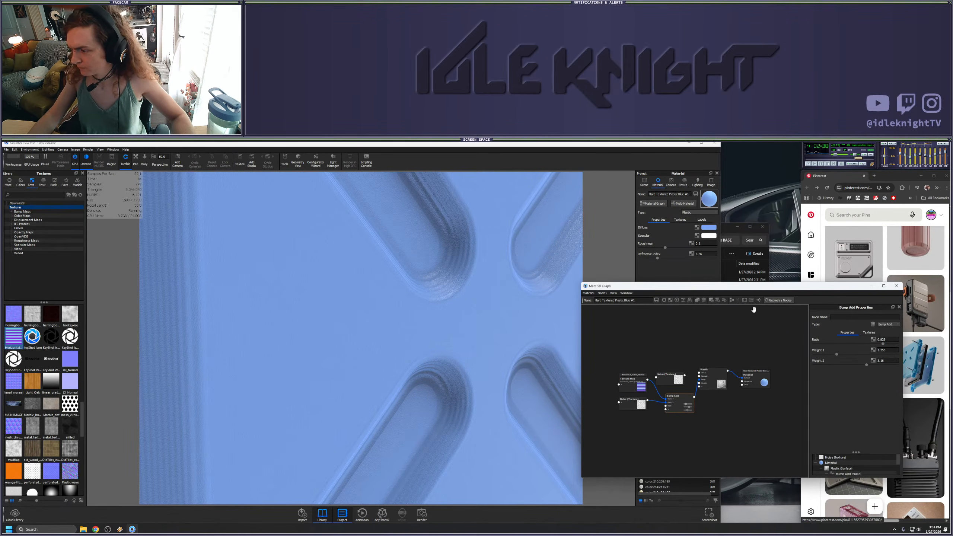
Delete the unconnected noise texture node from the blue material's graph, and select the black body's material for editing
key(Delete)
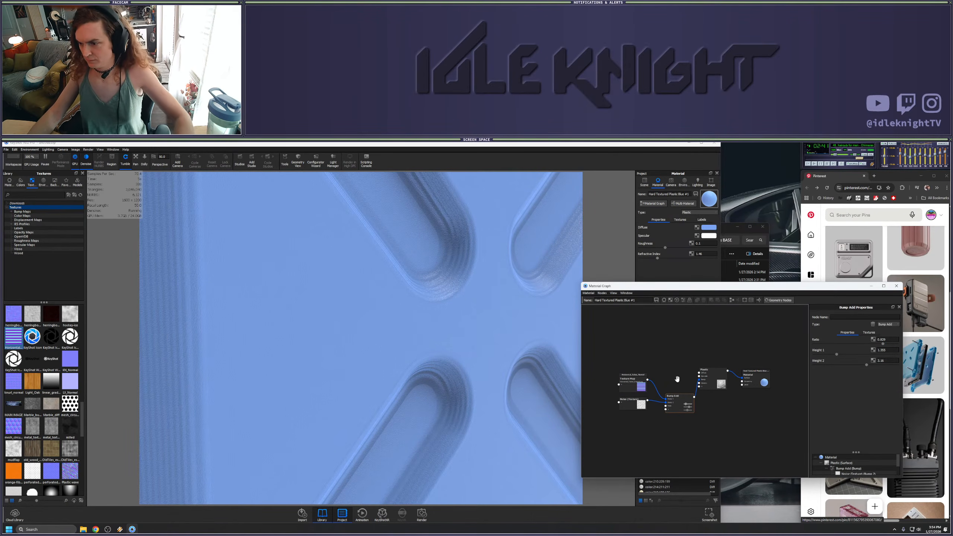
scroll(445, 352, down, 10)
scroll(443, 353, down, 2)
drag(443, 353, 484, 353)
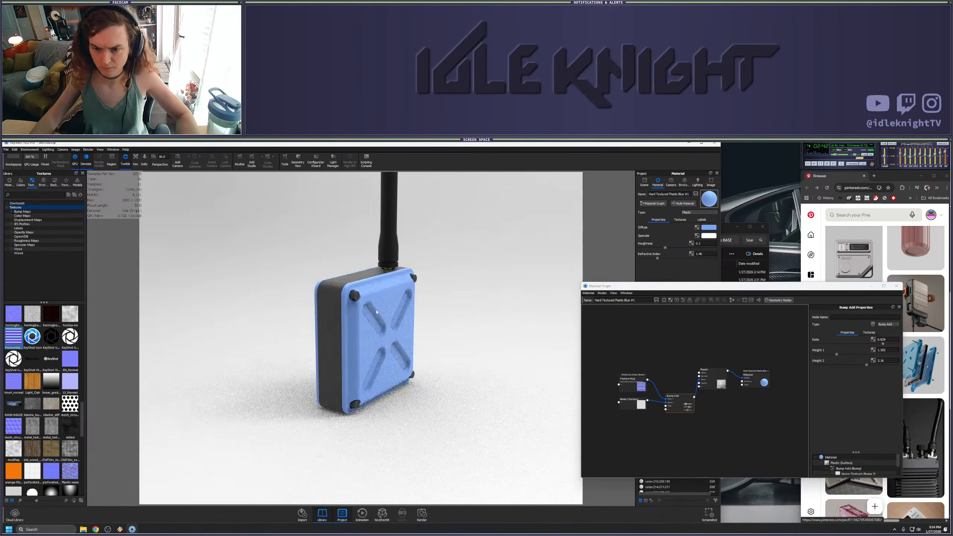
scroll(356, 312, up, 8)
double_click(296, 326)
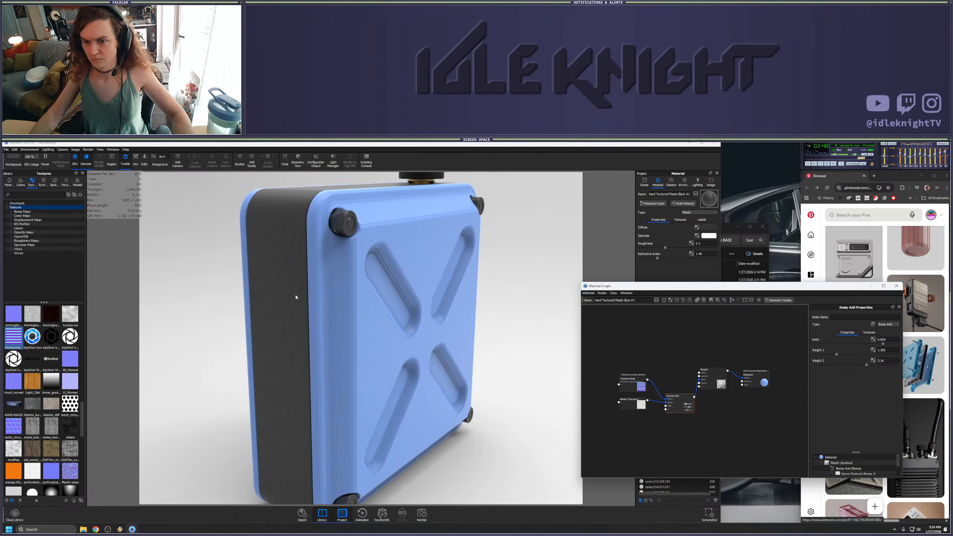
Set the black body material's Bump Add node to a ratio of about 0.57 and Weight 2 of about 2.48
click(896, 286)
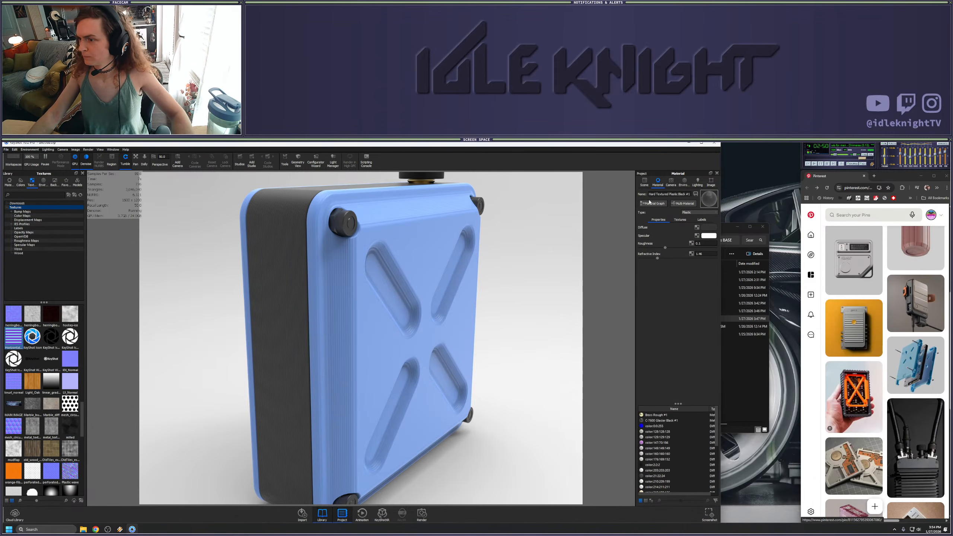
click(653, 203)
scroll(634, 369, up, 2)
scroll(632, 369, down, 3)
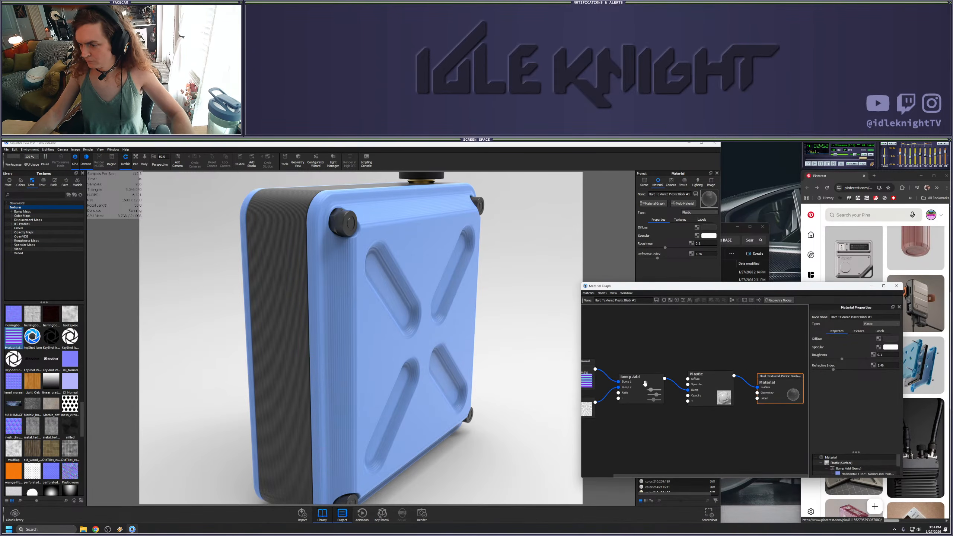
double_click(645, 385)
mouse_move(854, 344)
mouse_down()
mouse_move(872, 344)
mouse_move(864, 347)
mouse_up()
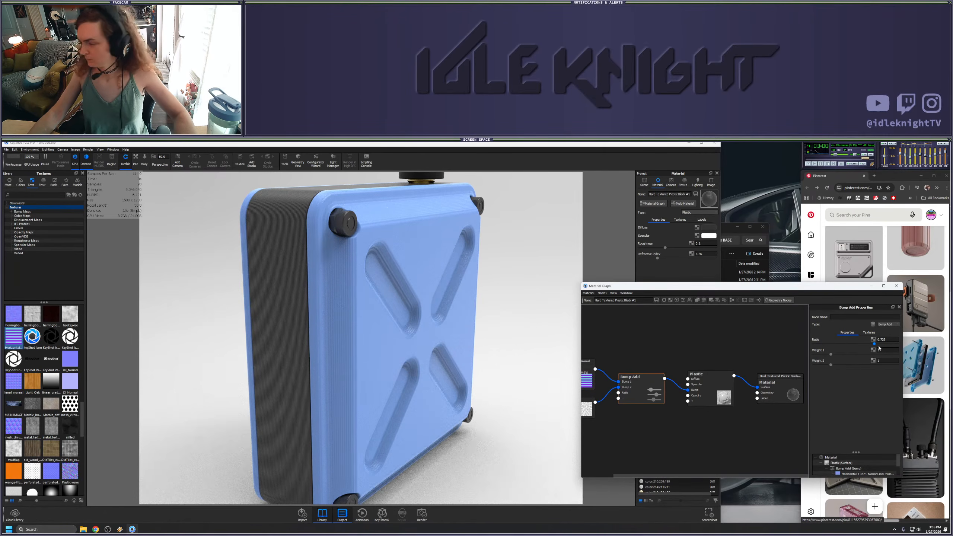
drag(878, 348, 854, 366)
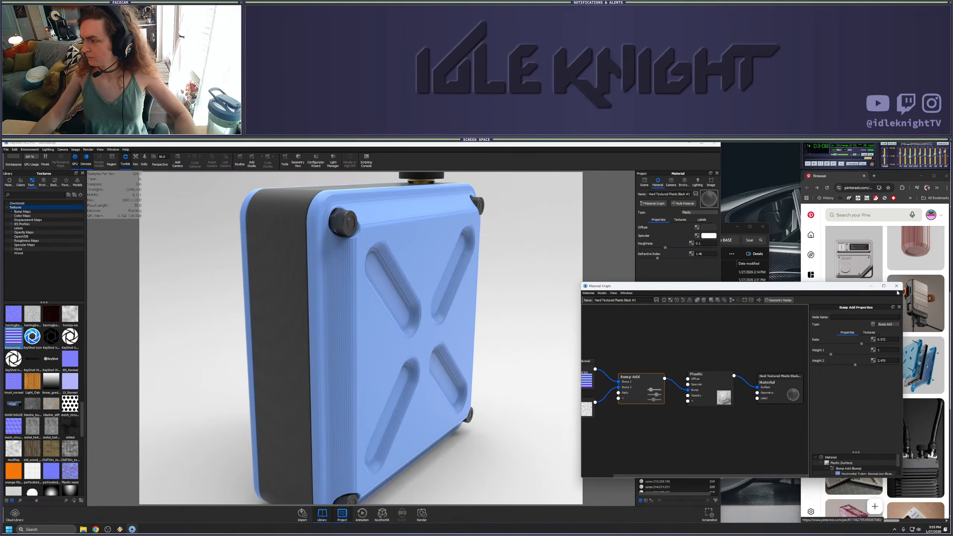
click(896, 285)
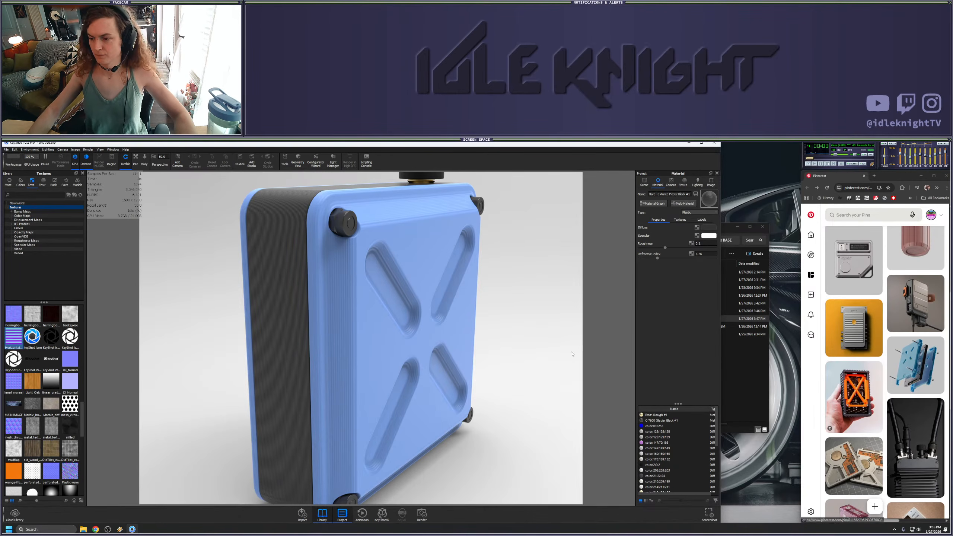
Examine the blue shell, black body and antenna base from several angles, both close up and from a distance
scroll(494, 307, down, 5)
drag(493, 308, 424, 340)
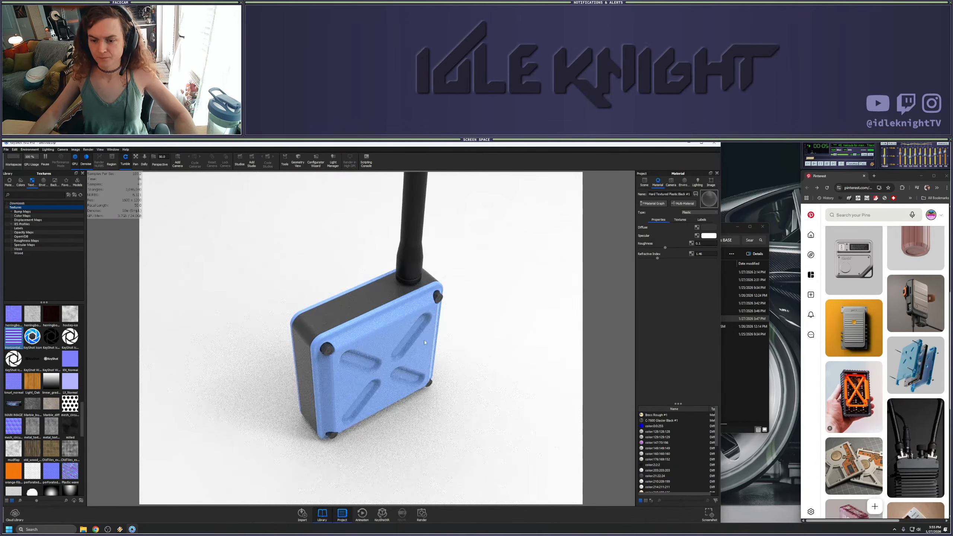
scroll(366, 343, up, 5)
scroll(368, 317, down, 8)
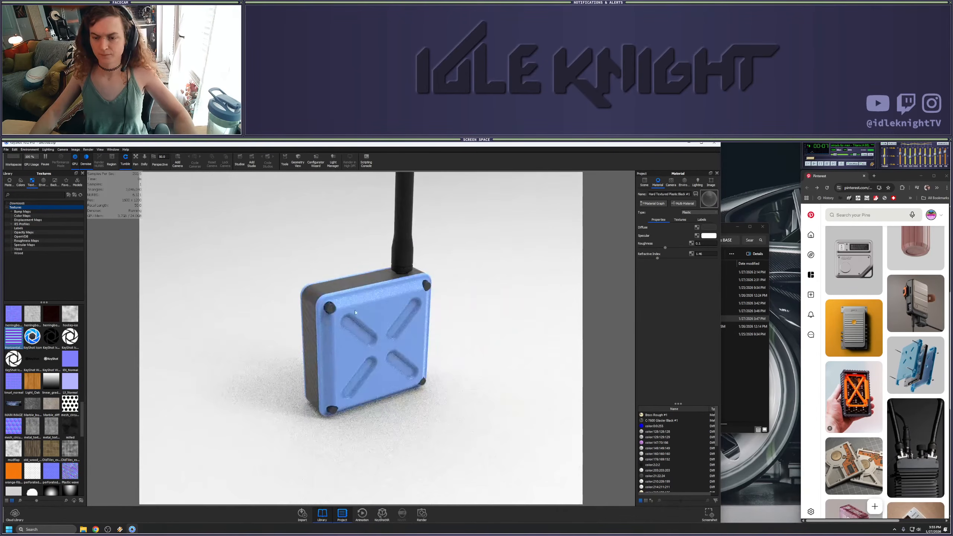
drag(365, 309, 614, 306)
drag(403, 312, 332, 287)
scroll(363, 239, up, 6)
middle_drag(362, 239, 382, 328)
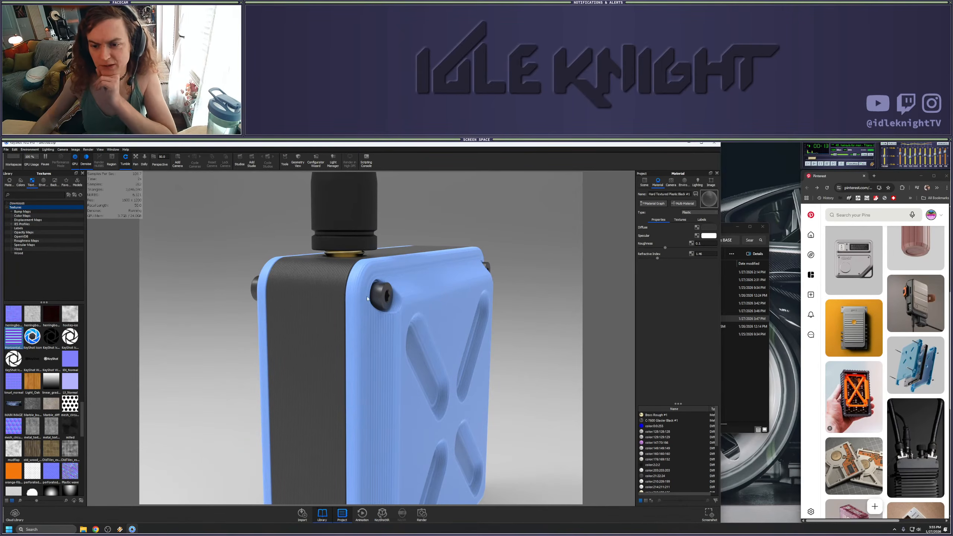
scroll(371, 308, down, 5)
drag(454, 351, 366, 343)
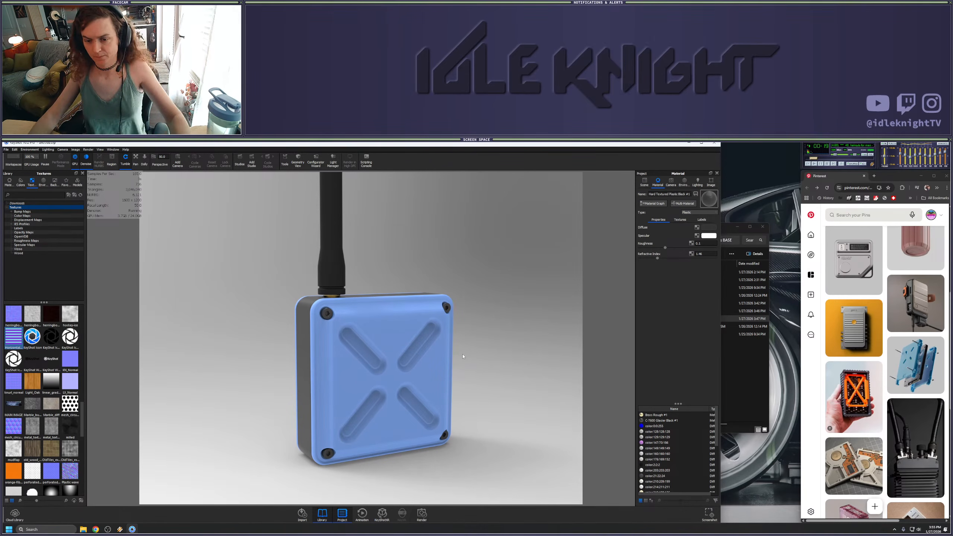
drag(487, 386, 471, 420)
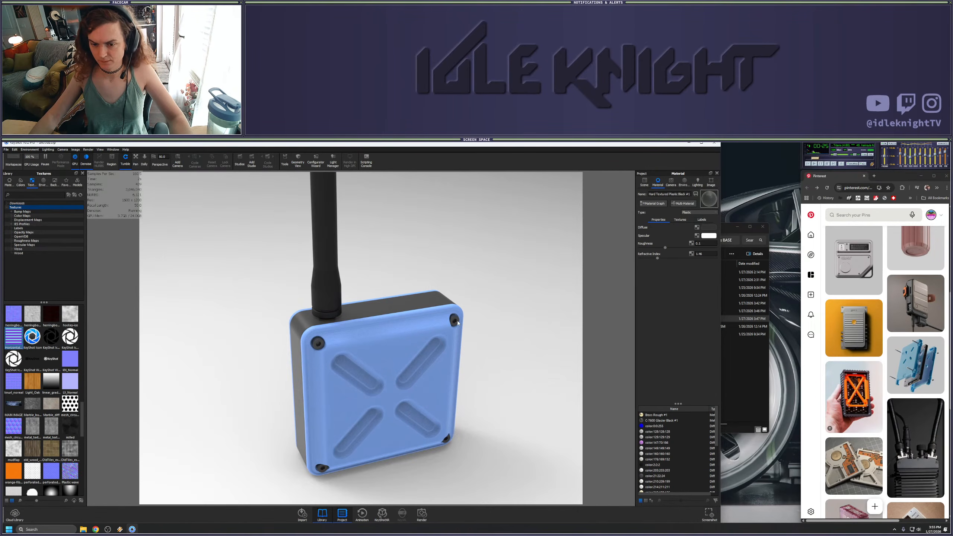
scroll(457, 323, down, 5)
Open the antenna's rubber material graph and preview its noise texture on the antenna tip
double_click(337, 268)
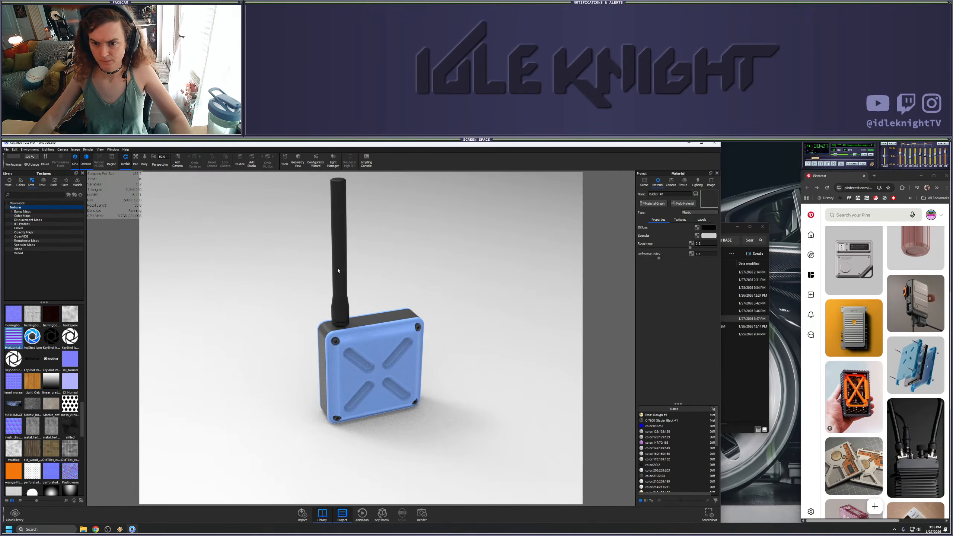
middle_drag(440, 294, 483, 372)
scroll(404, 325, up, 8)
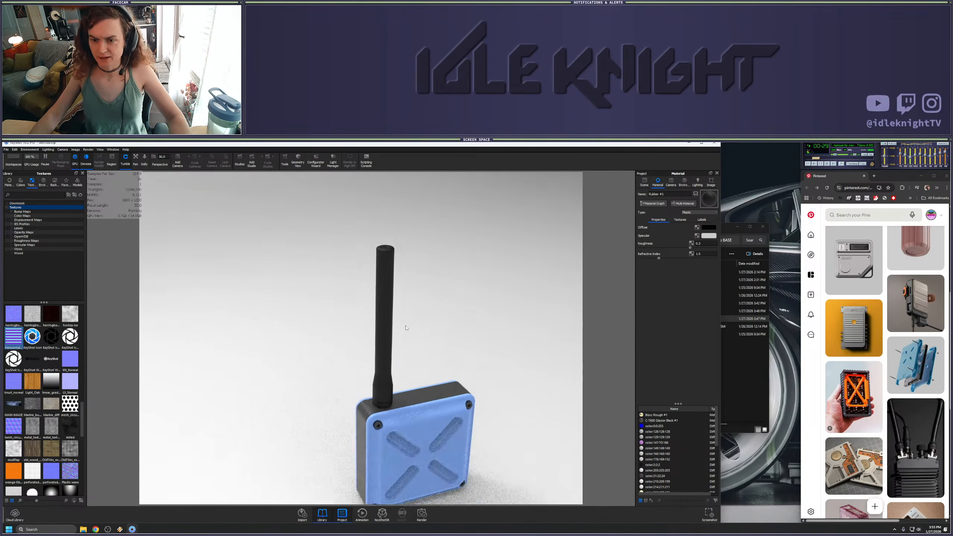
scroll(452, 296, down, 6)
scroll(427, 305, up, 10)
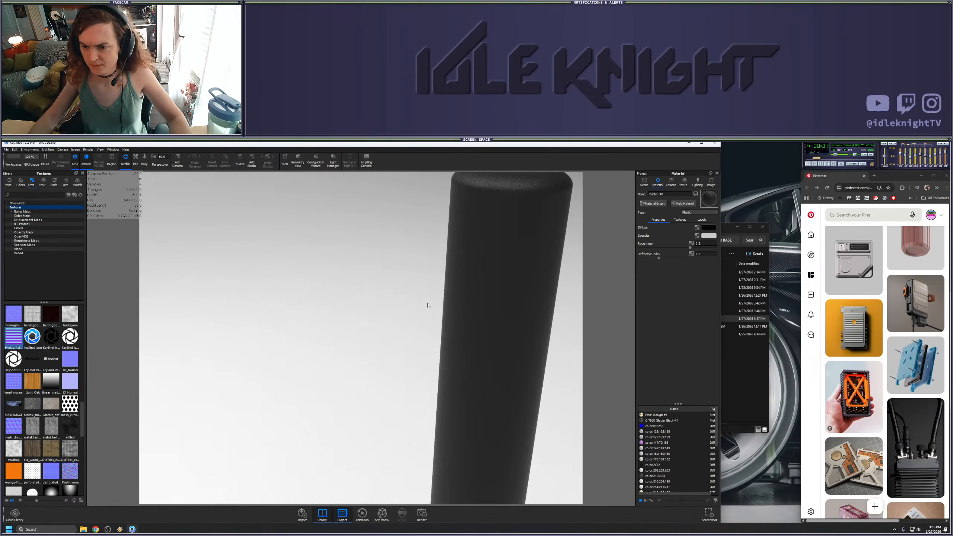
scroll(507, 292, down, 4)
click(653, 203)
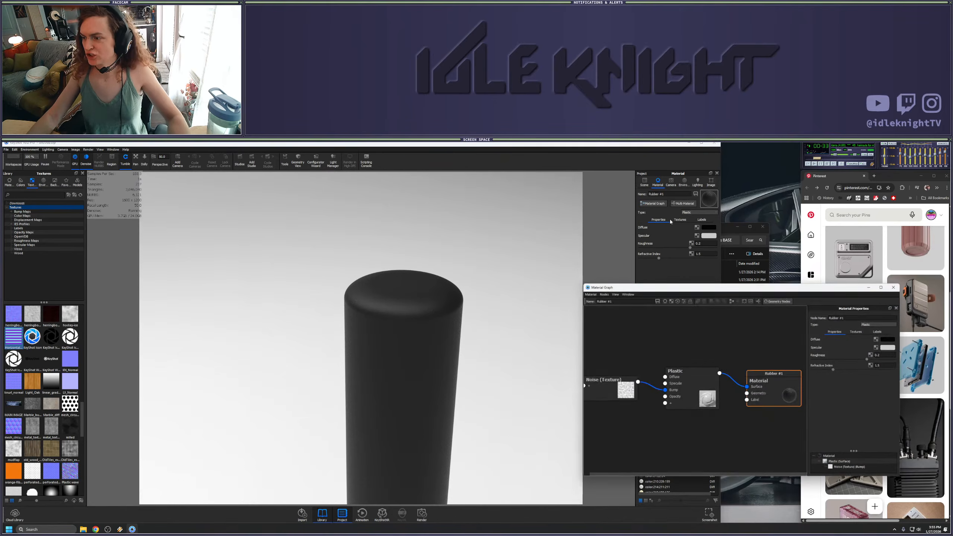
click(624, 384)
key(c)
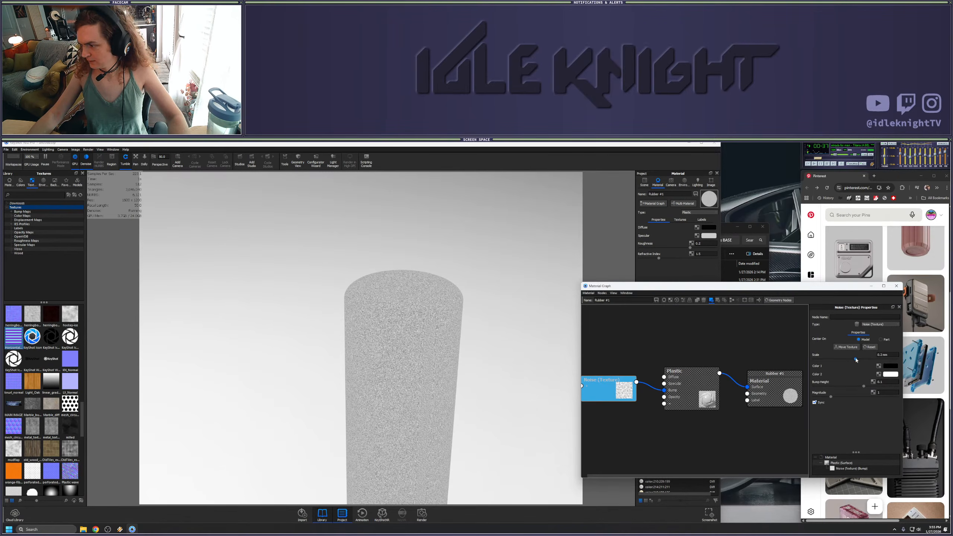
Set the antenna's noise texture to a scale of about 0.25 mm, magnitude about 1.2 and bump height about 0.35, restoring the full material view
drag(860, 360, 863, 359)
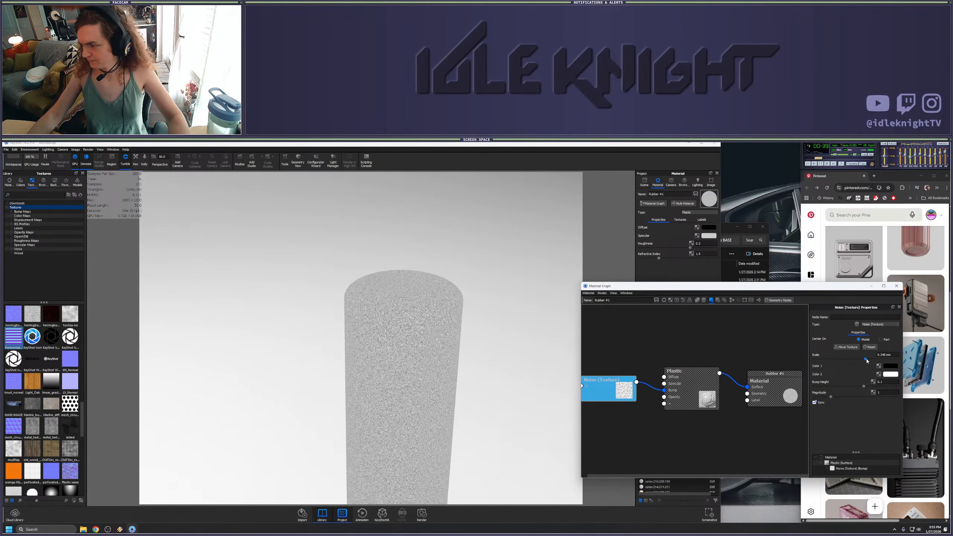
drag(849, 398, 836, 400)
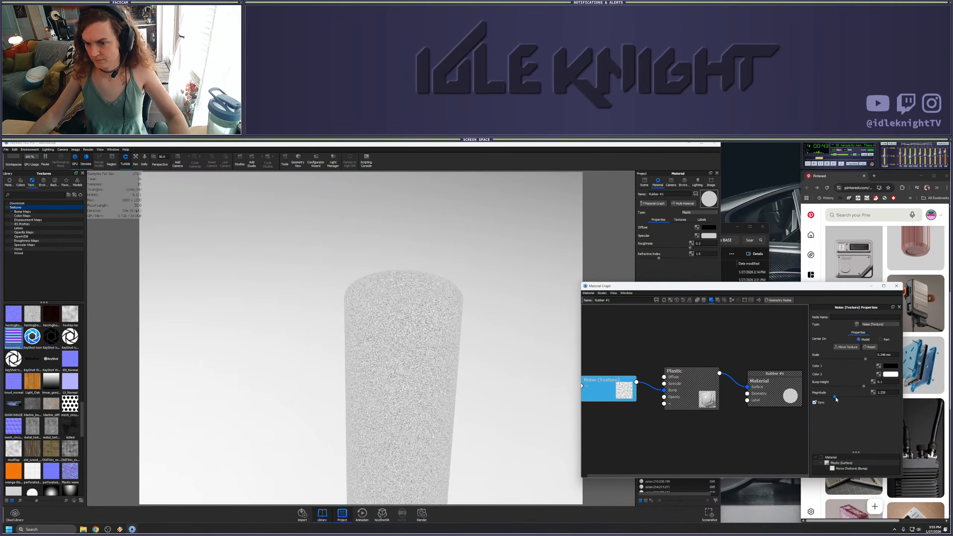
key(c)
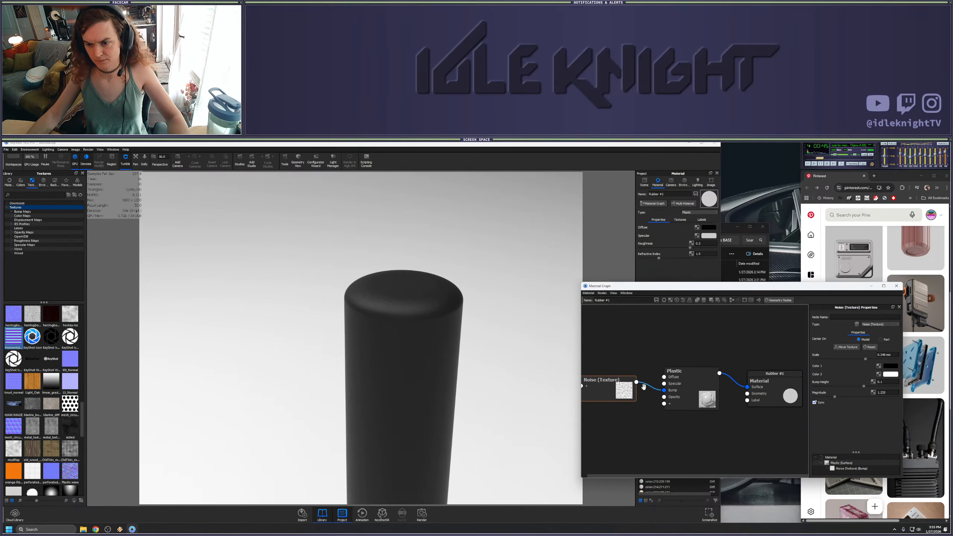
drag(865, 387, 887, 387)
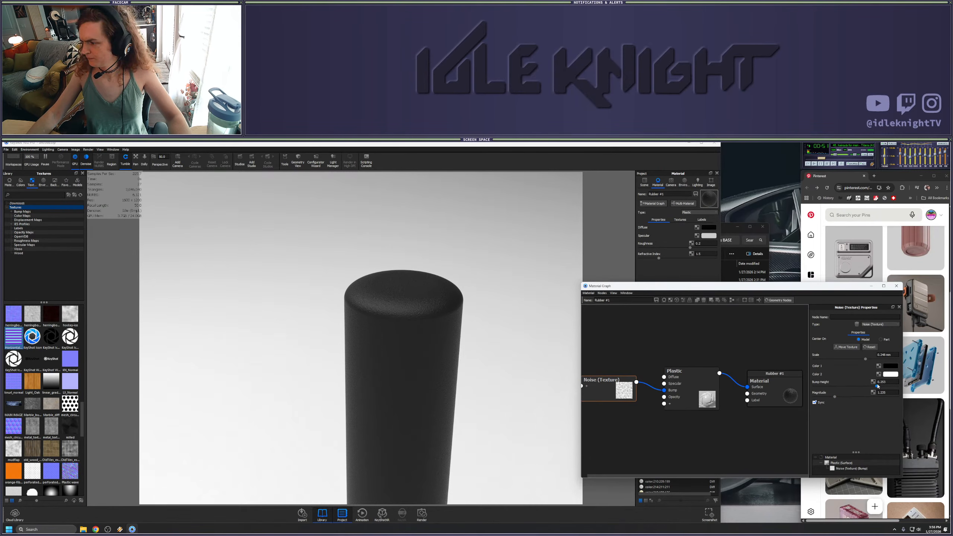
click(896, 285)
Add a ground plane to the scene and select the Mini_node_prototype1 model for positioning
scroll(445, 371, down, 5)
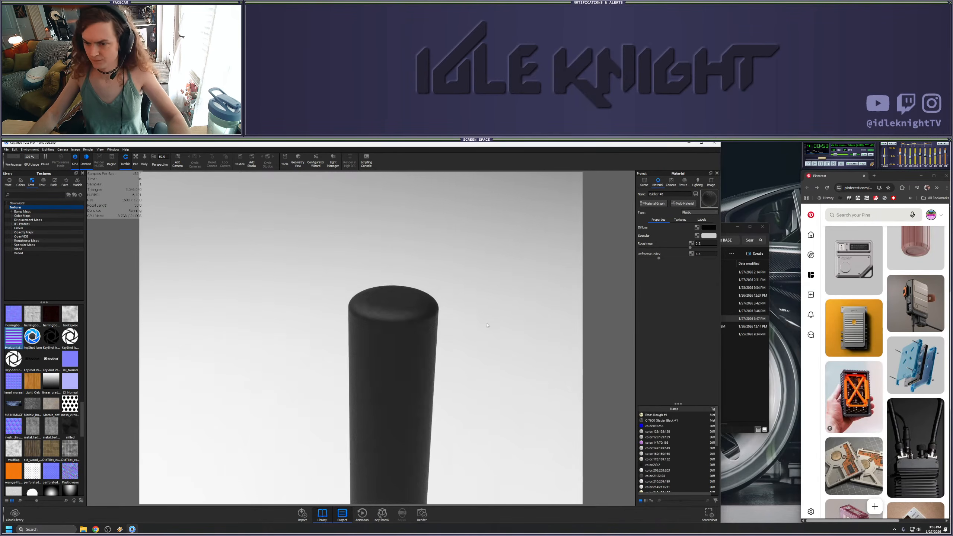
drag(445, 372, 421, 319)
middle_drag(457, 395, 445, 327)
scroll(444, 327, down, 1)
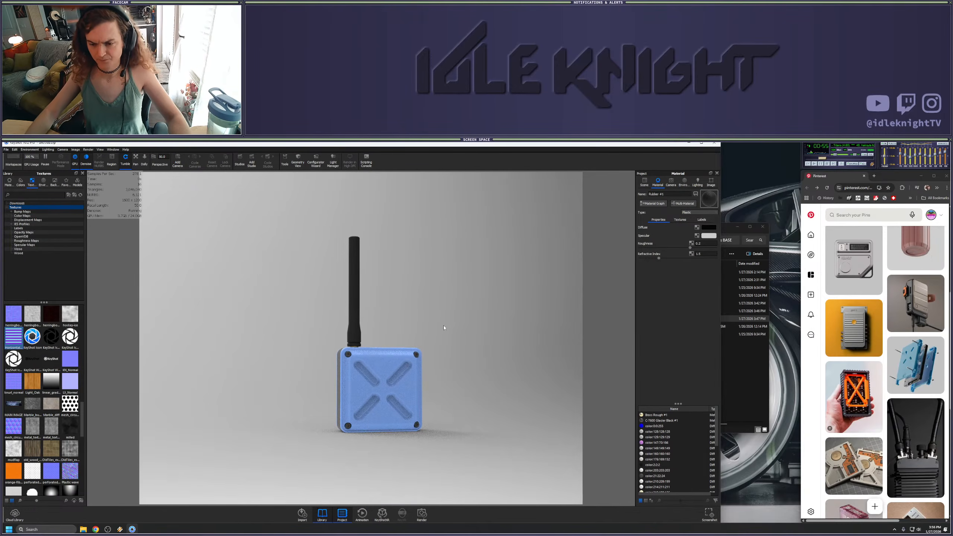
drag(447, 355, 467, 368)
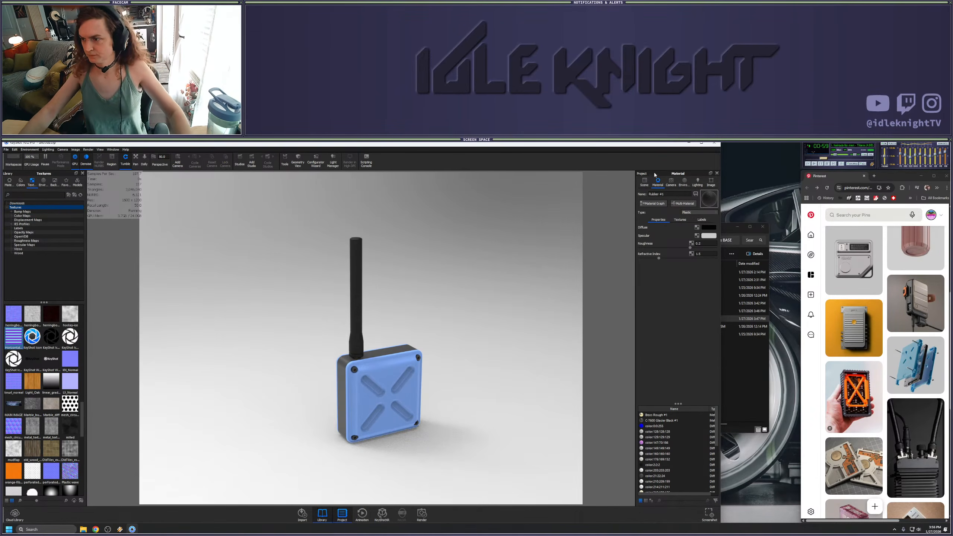
click(642, 183)
middle_drag(461, 360, 419, 308)
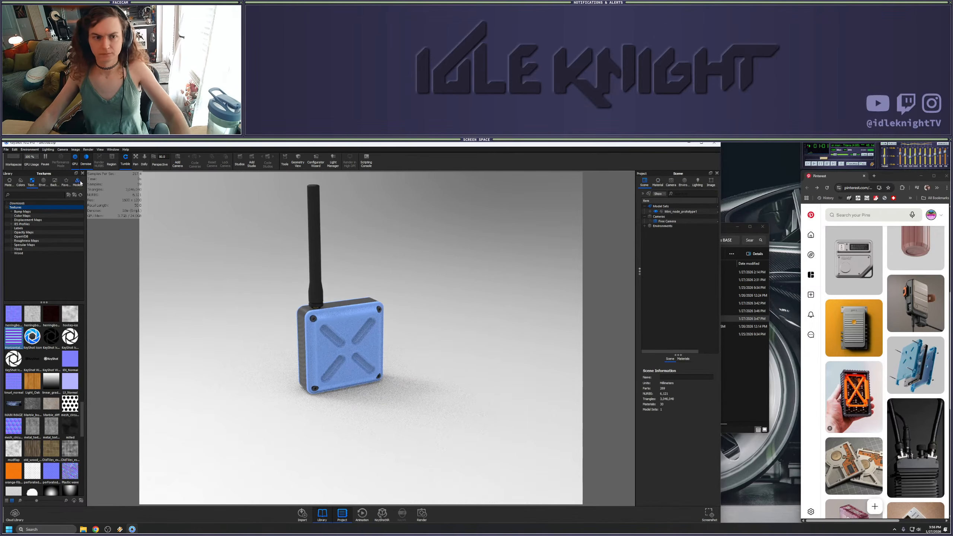
click(29, 149)
mouse_move(15, 149)
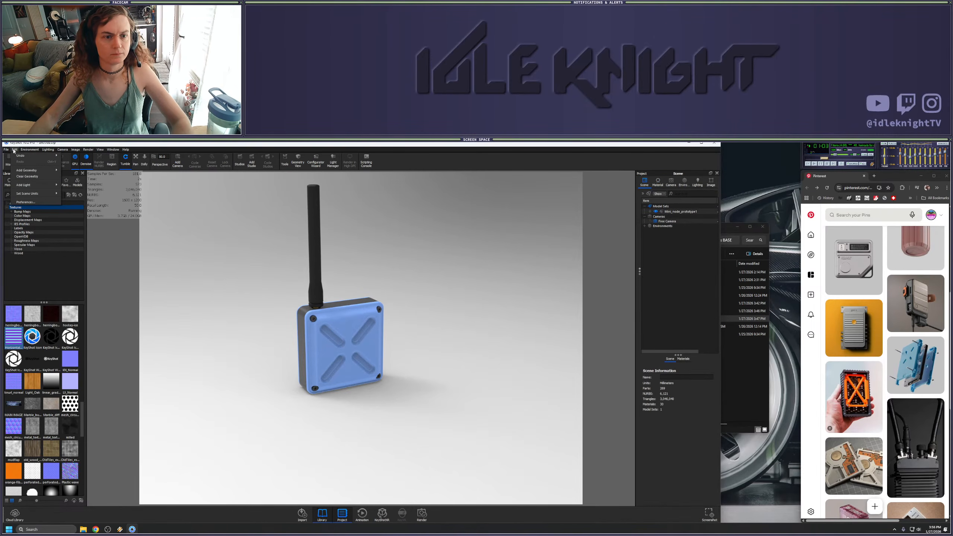
mouse_move(34, 172)
click(74, 170)
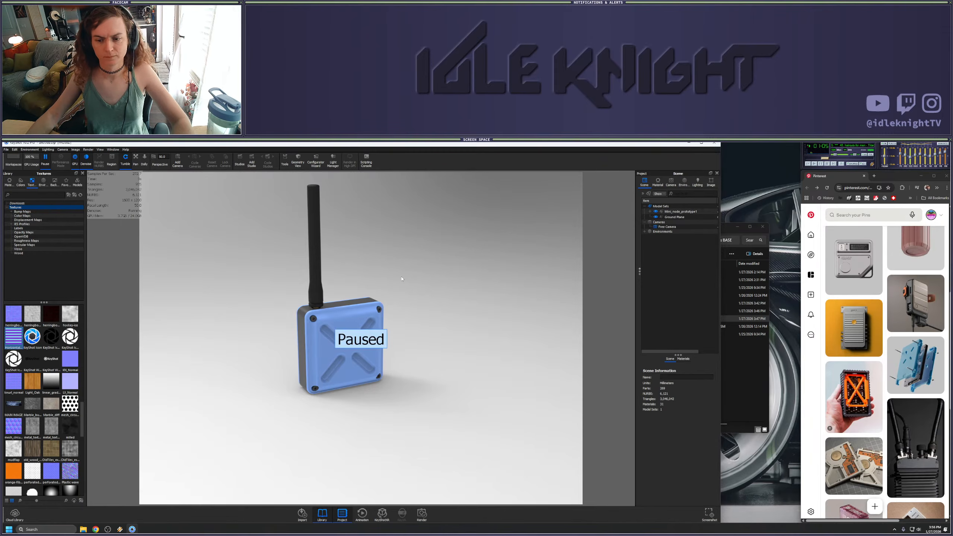
click(679, 211)
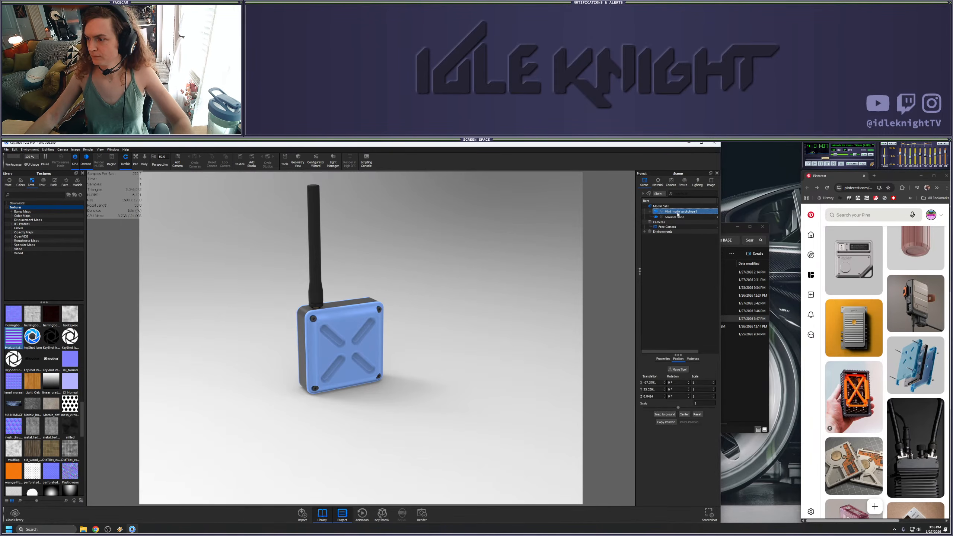
Duplicate the Mini_node_prototype1 model and move the copy forward, beside and in front of the original
right_click(679, 212)
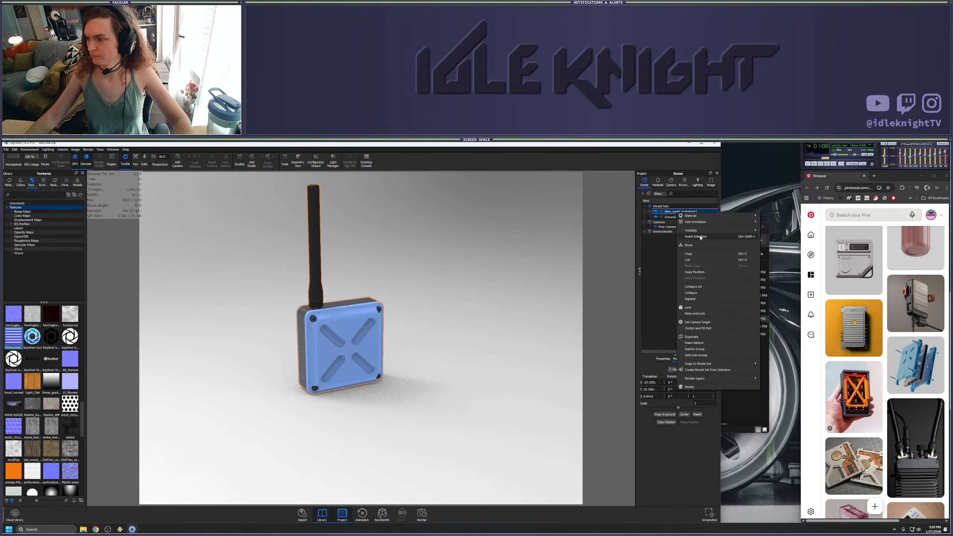
click(691, 337)
drag(349, 296, 425, 341)
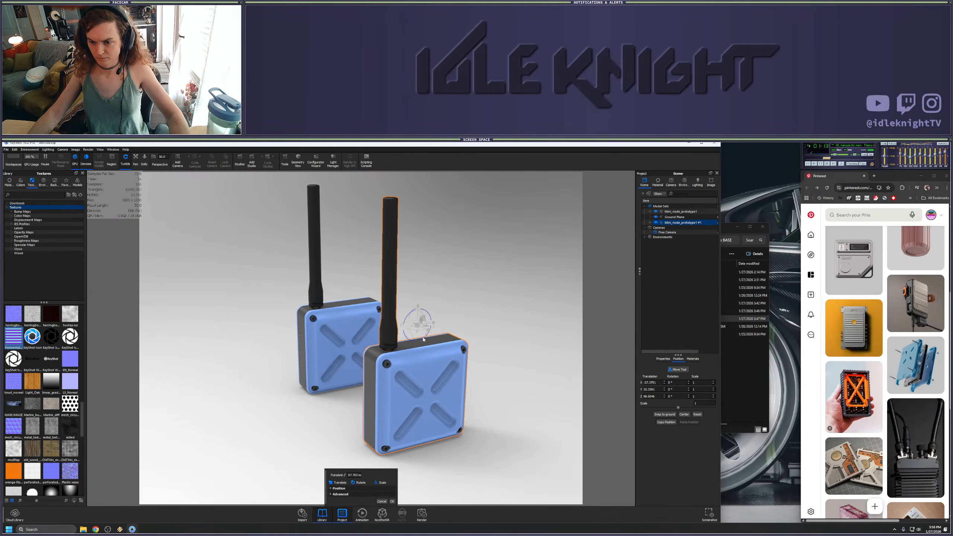
click(424, 339)
Lay the copy flat on the ground with its antenna pointing toward the camera, placed next to the upright unit
drag(426, 337, 413, 283)
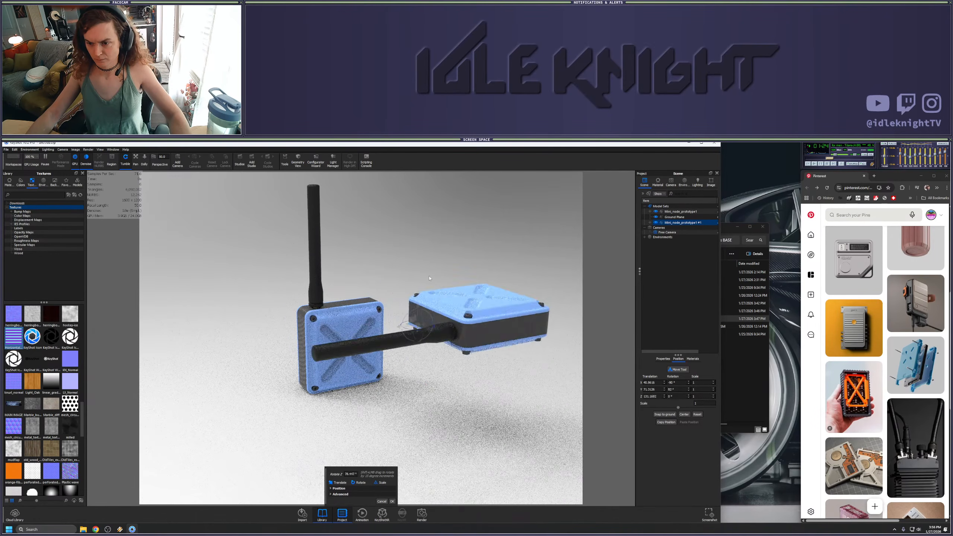
click(664, 414)
mouse_move(476, 409)
mouse_down()
mouse_move(473, 338)
mouse_move(471, 418)
mouse_up()
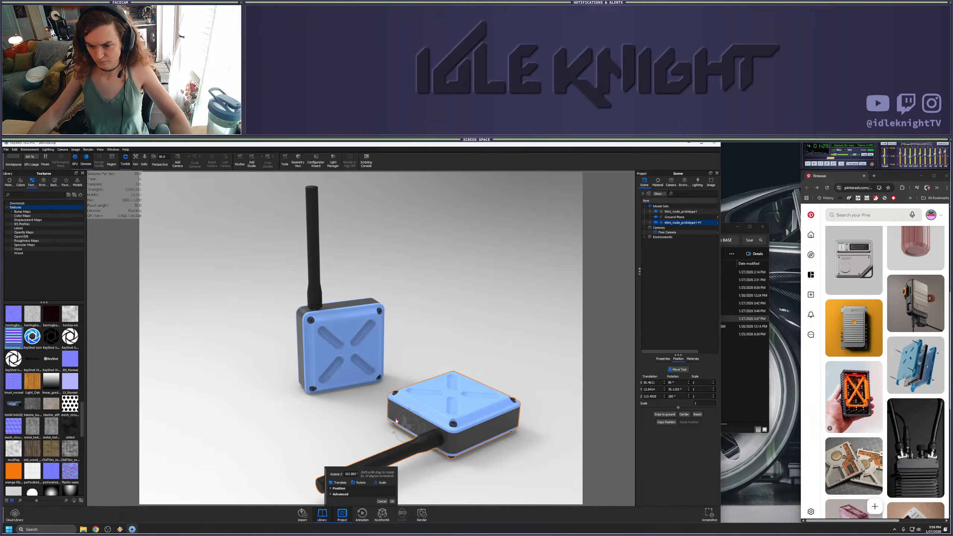
drag(401, 430, 418, 378)
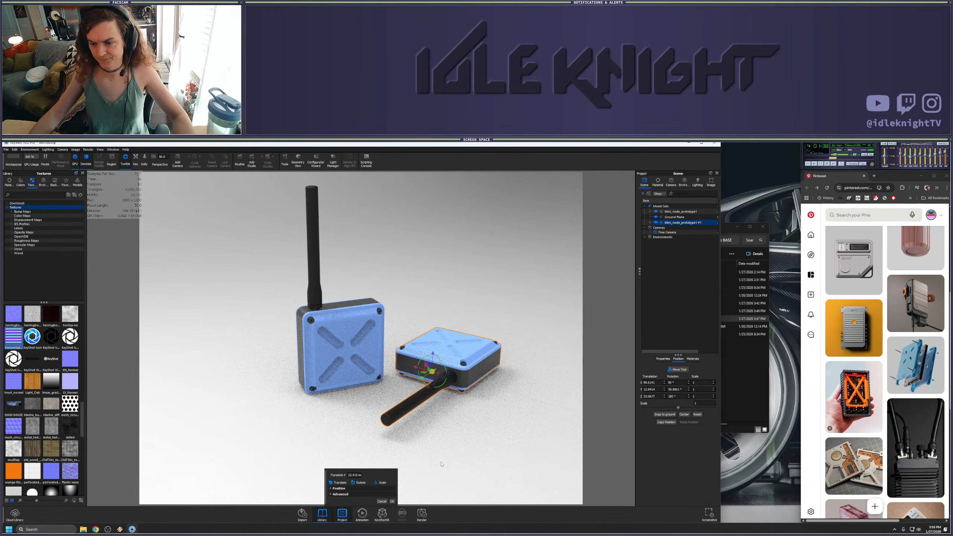
click(392, 500)
click(506, 382)
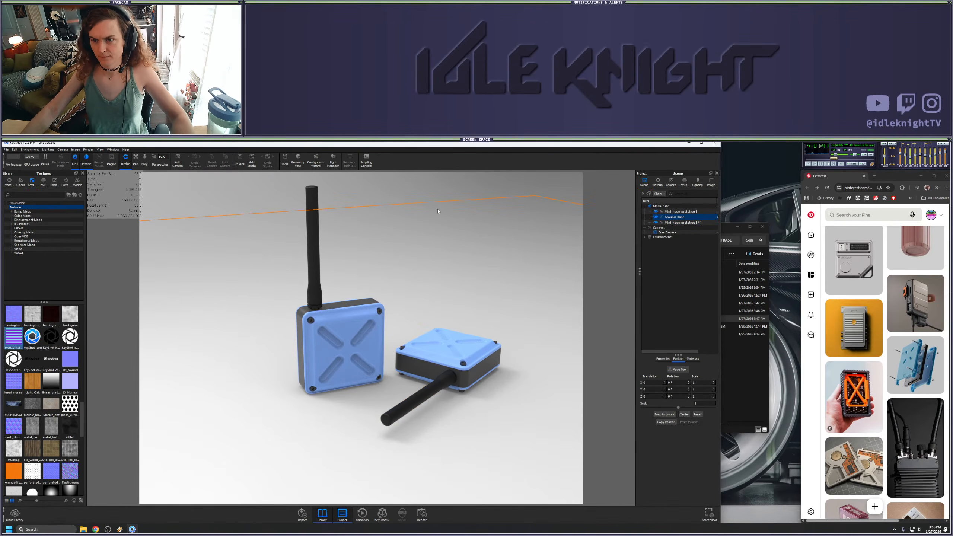
Duplicate the flat-lying unit and raise the new copy about 26 mm above it
drag(421, 199, 465, 323)
middle_drag(466, 316, 425, 316)
scroll(451, 331, up, 3)
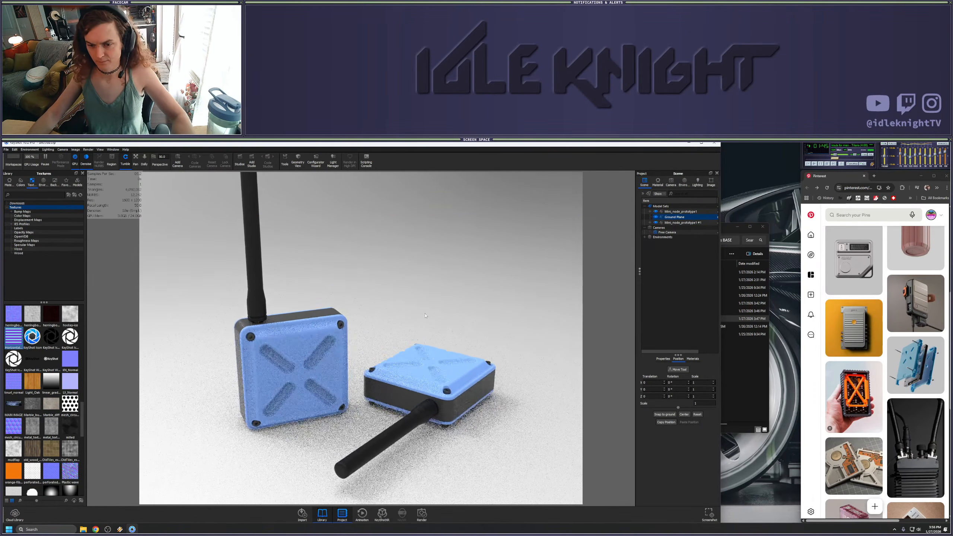
scroll(476, 315, down, 2)
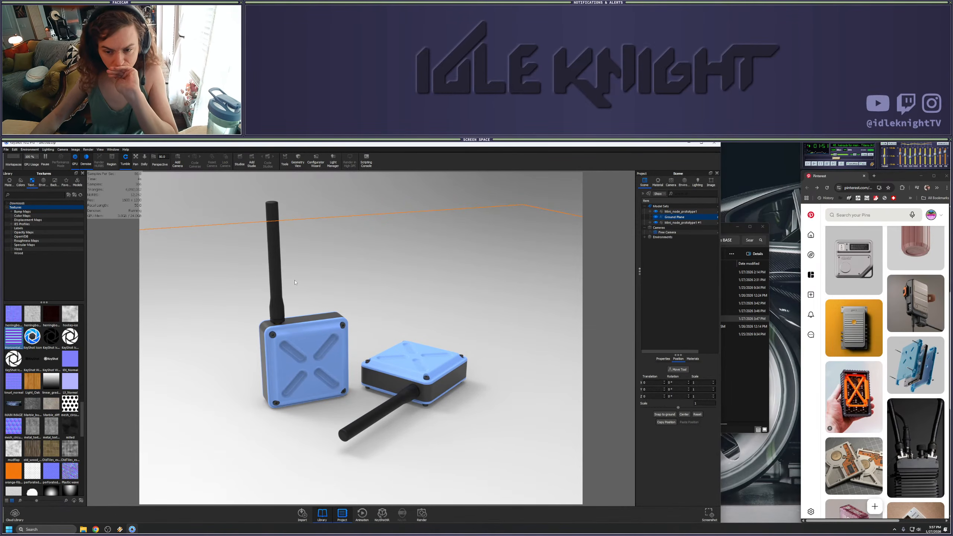
click(320, 204)
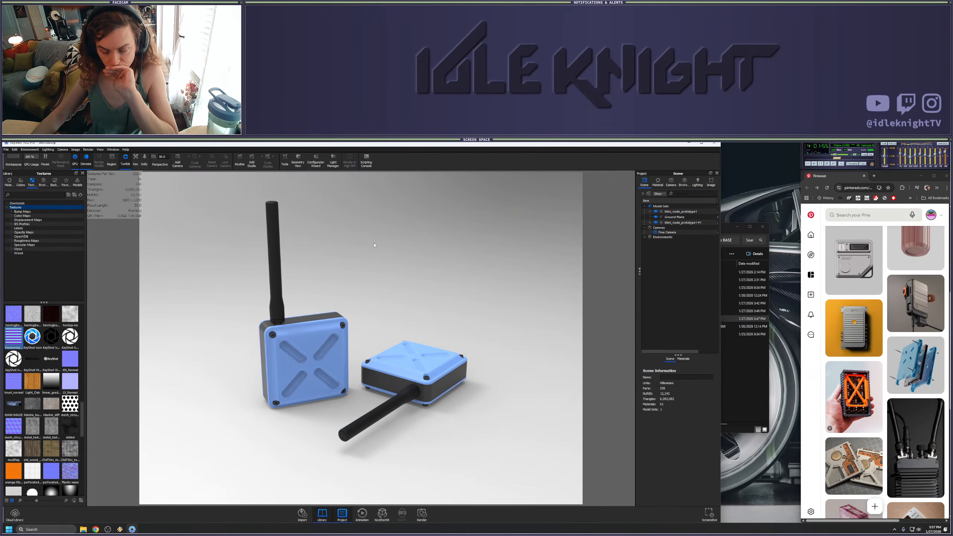
click(680, 222)
right_click(680, 223)
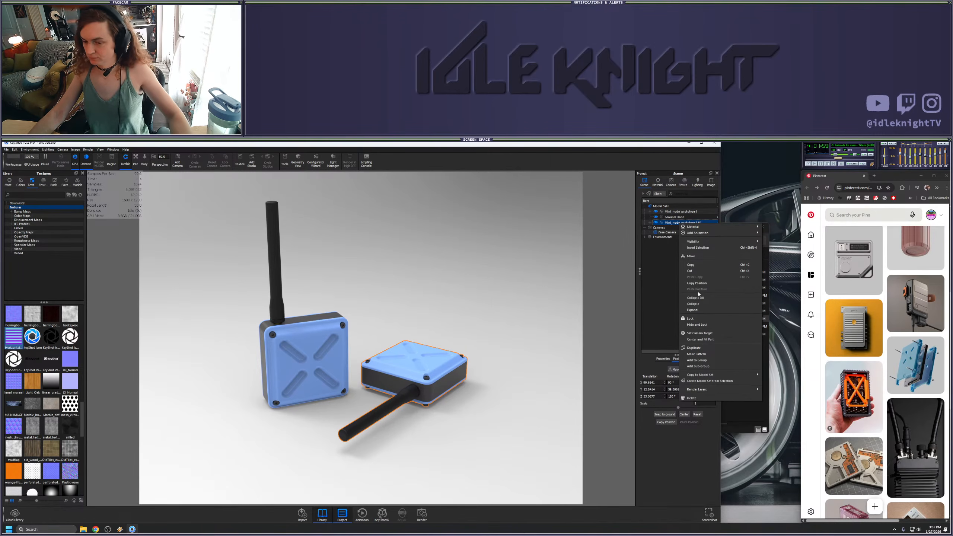
click(701, 348)
drag(398, 368, 400, 334)
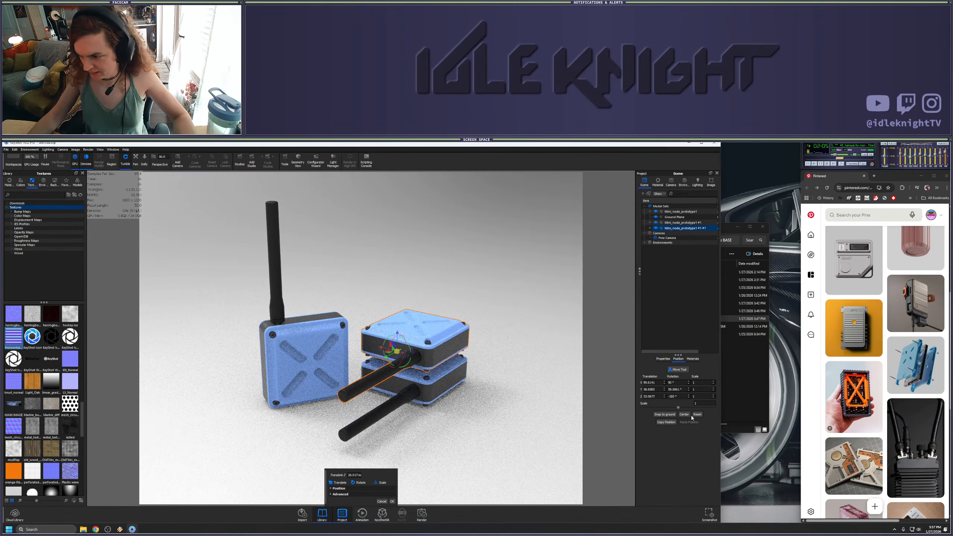
Snap the raised copy to the lower object, then rotate it slightly and offset it a little from the unit below
click(340, 494)
click(375, 482)
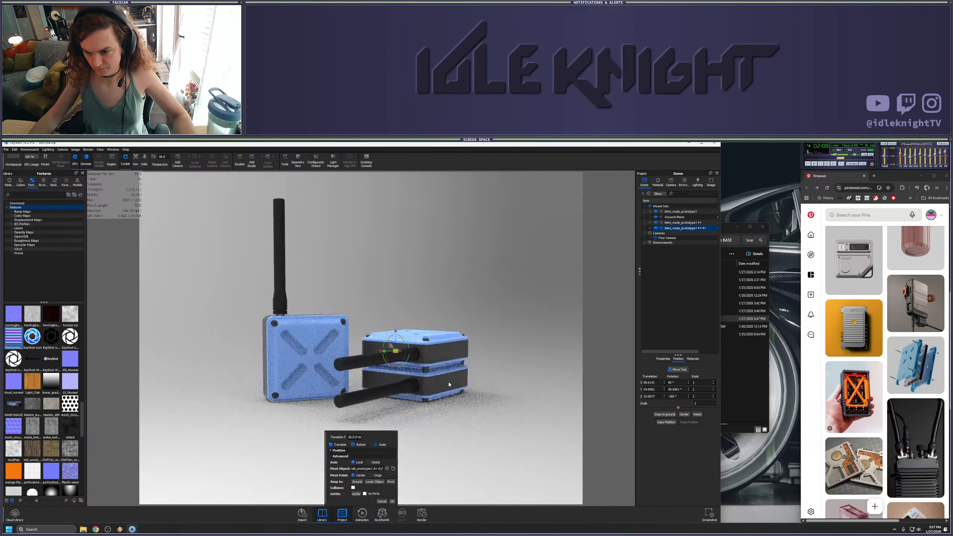
drag(444, 380, 410, 384)
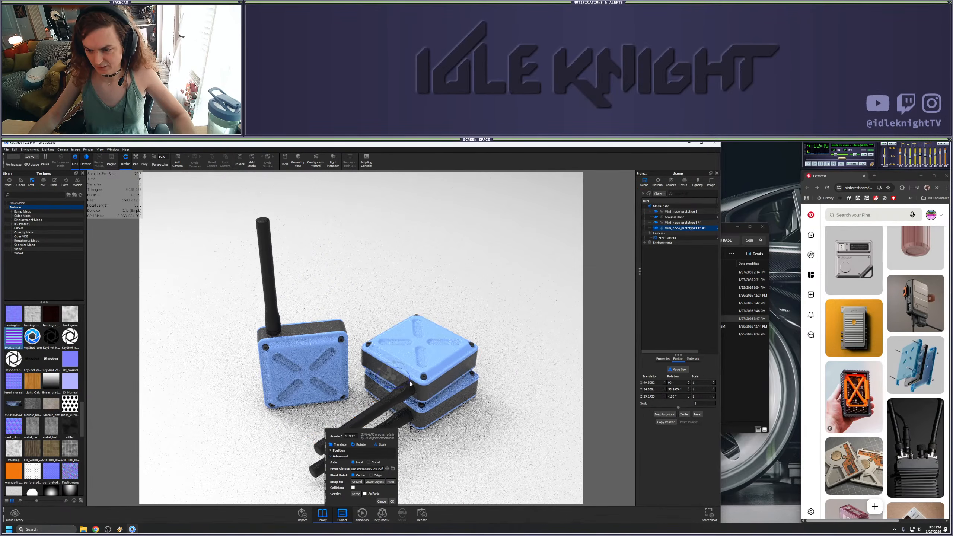
drag(384, 371, 388, 392)
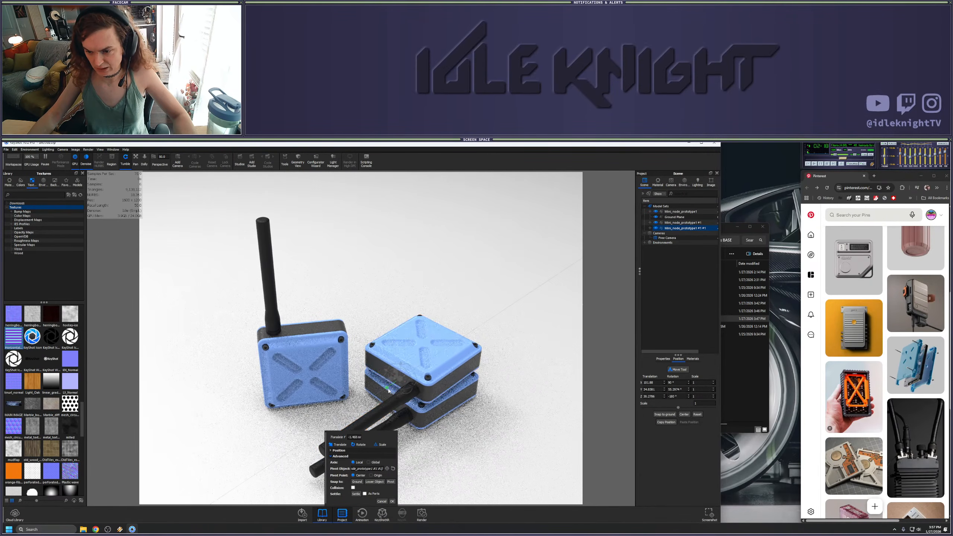
click(392, 501)
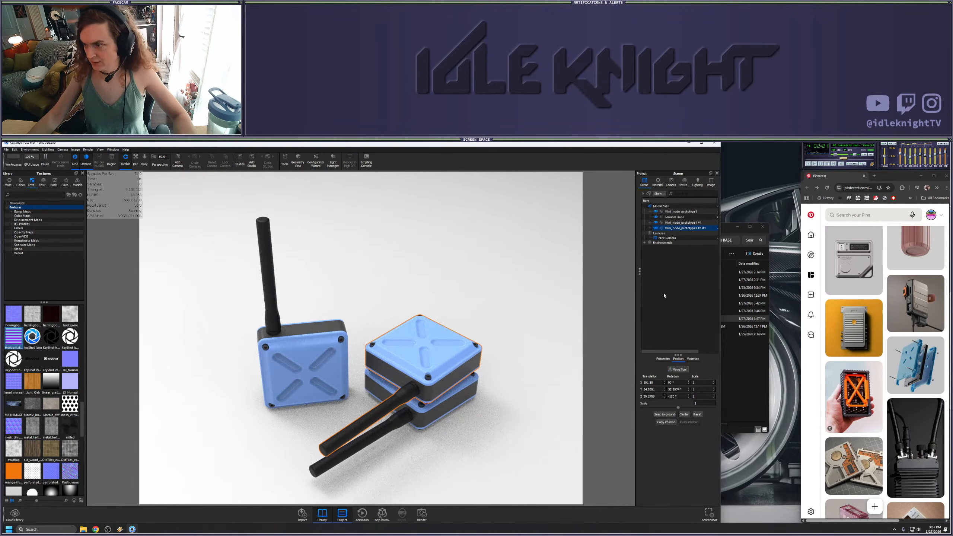
Try to slide the 80mm antenna SMA of the top stacked unit out of its connector
click(663, 296)
click(393, 401)
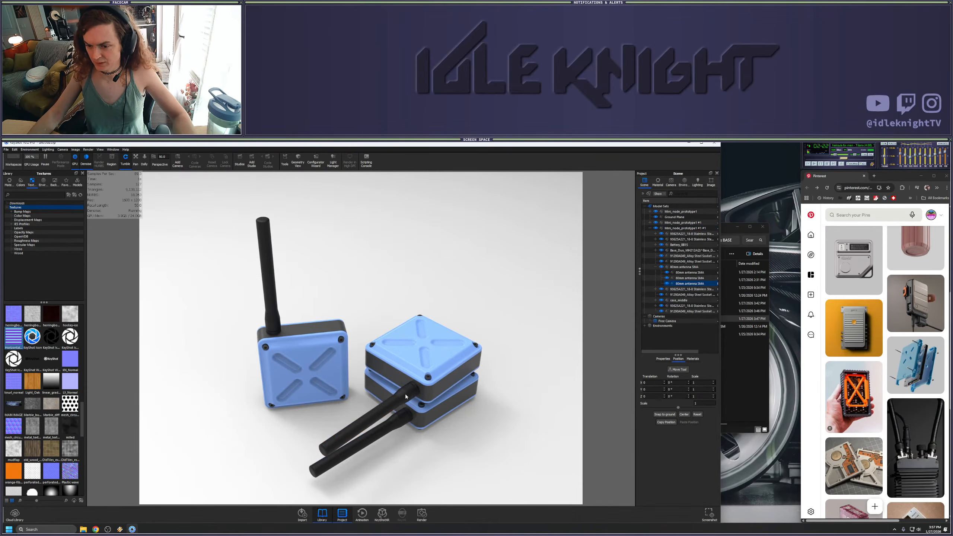
right_click(681, 267)
click(693, 301)
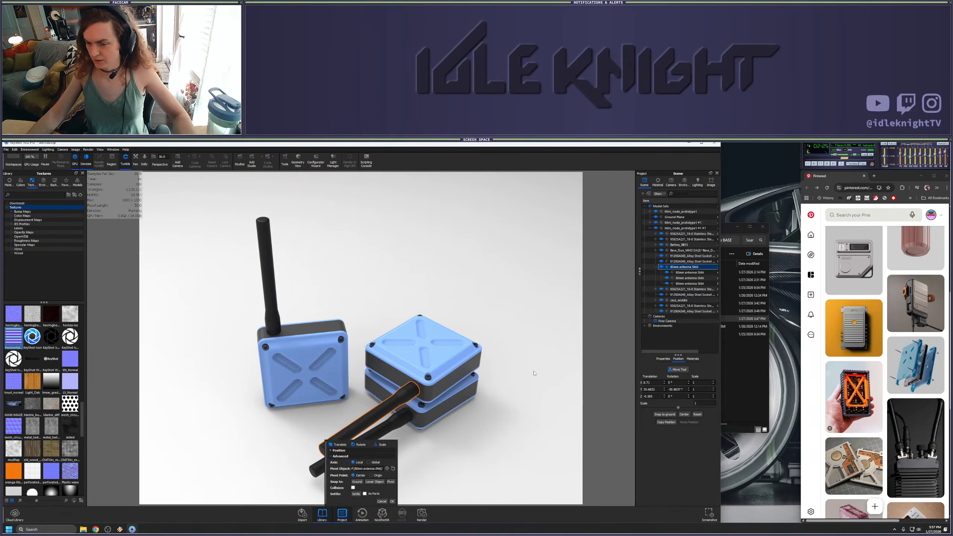
scroll(457, 389, down, 5)
scroll(370, 391, up, 2)
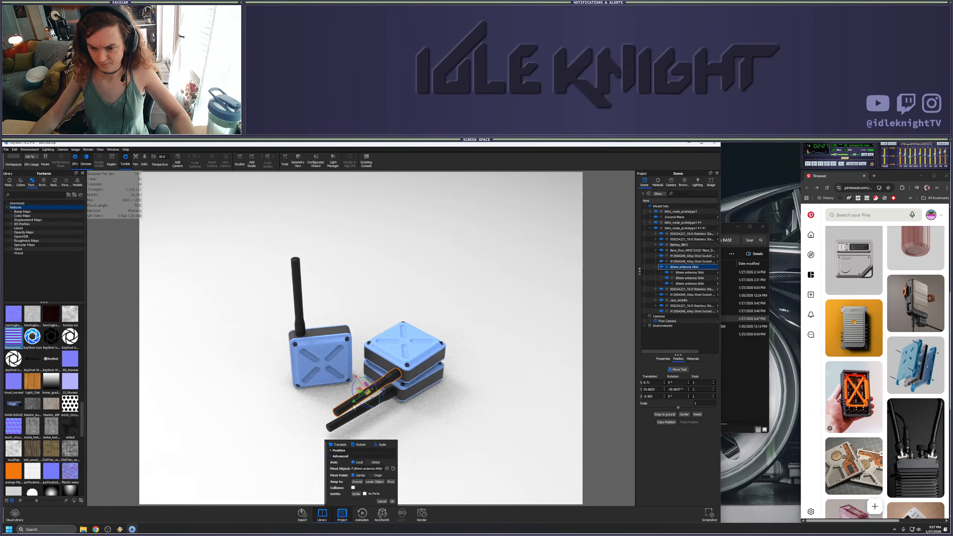
drag(352, 402, 310, 412)
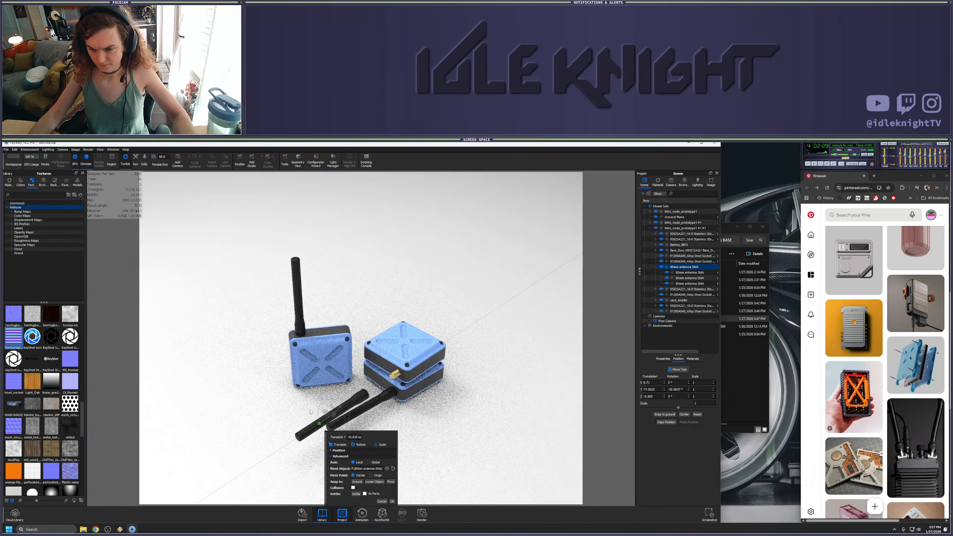
click(381, 501)
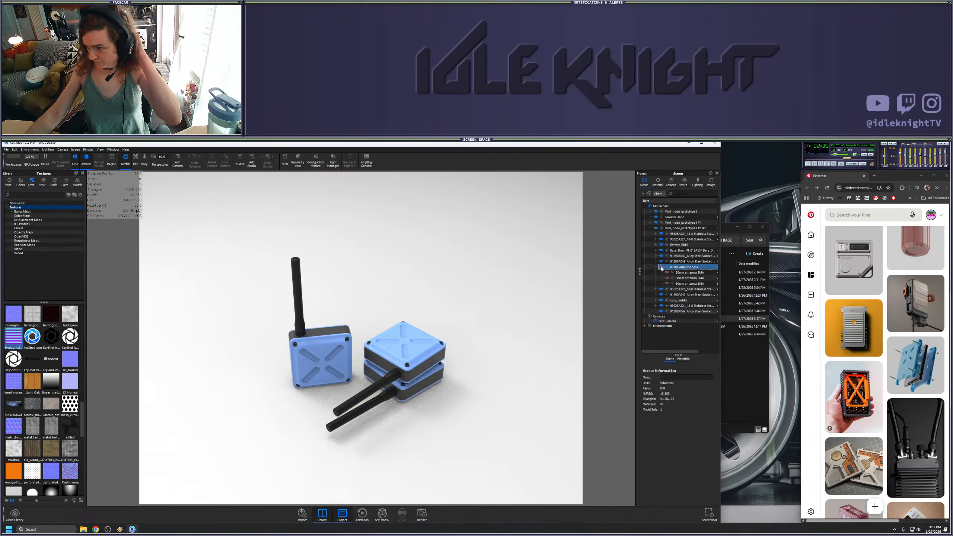
Examine the stacked units and the top unit's exposed gold antenna connector from several angles and distances
click(494, 401)
drag(494, 401, 406, 314)
scroll(407, 314, up, 4)
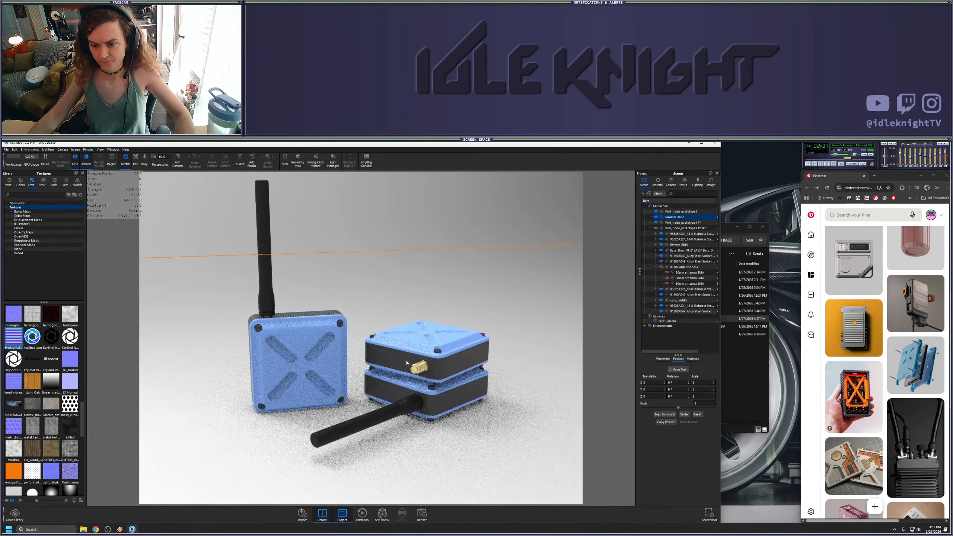
scroll(406, 314, up, 2)
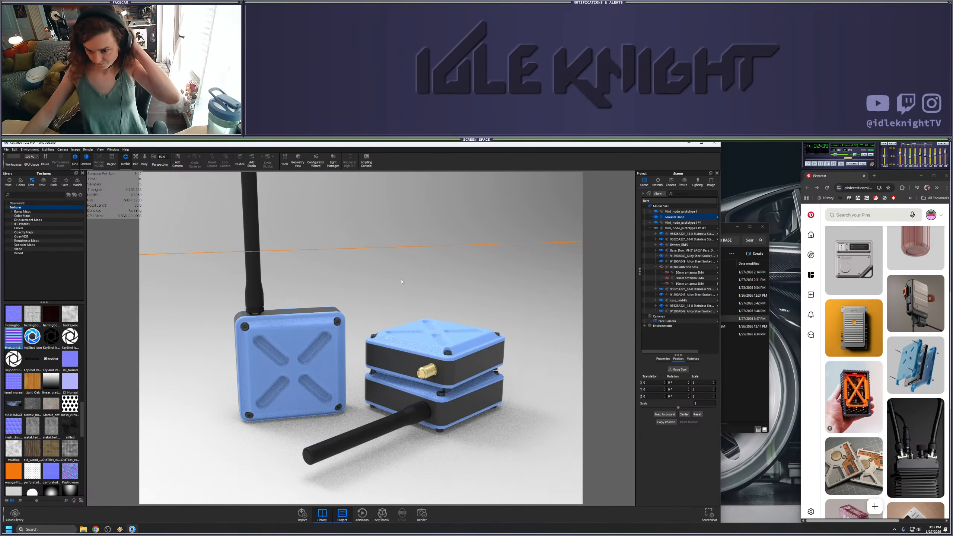
scroll(407, 288, down, 3)
drag(407, 288, 401, 313)
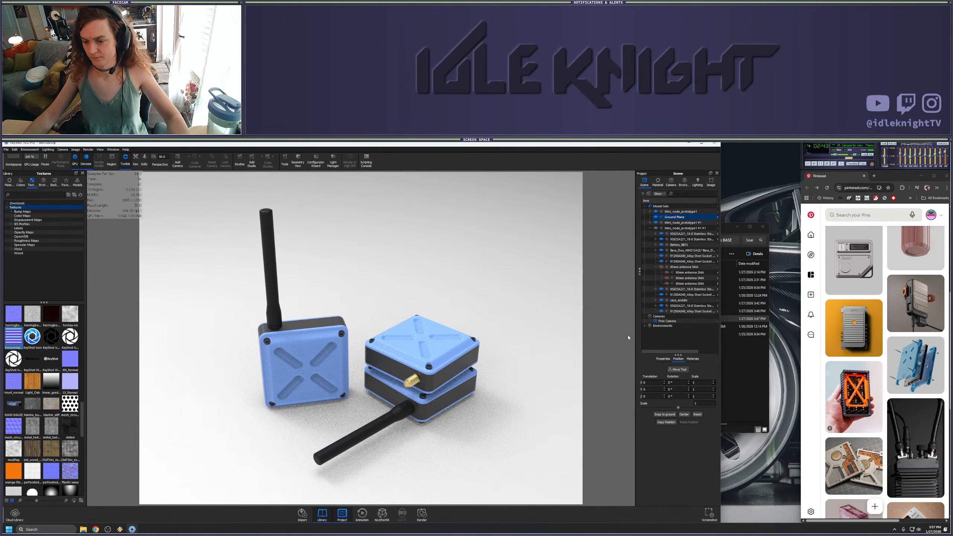
click(688, 342)
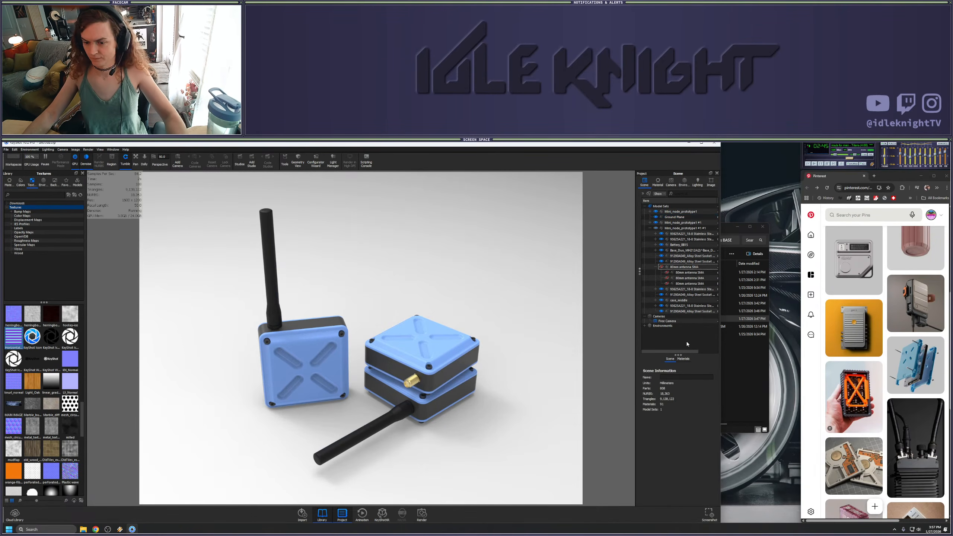
Rotate the top stacked unit so its connector faces the upright unit, and shift it back over the lower unit
click(677, 228)
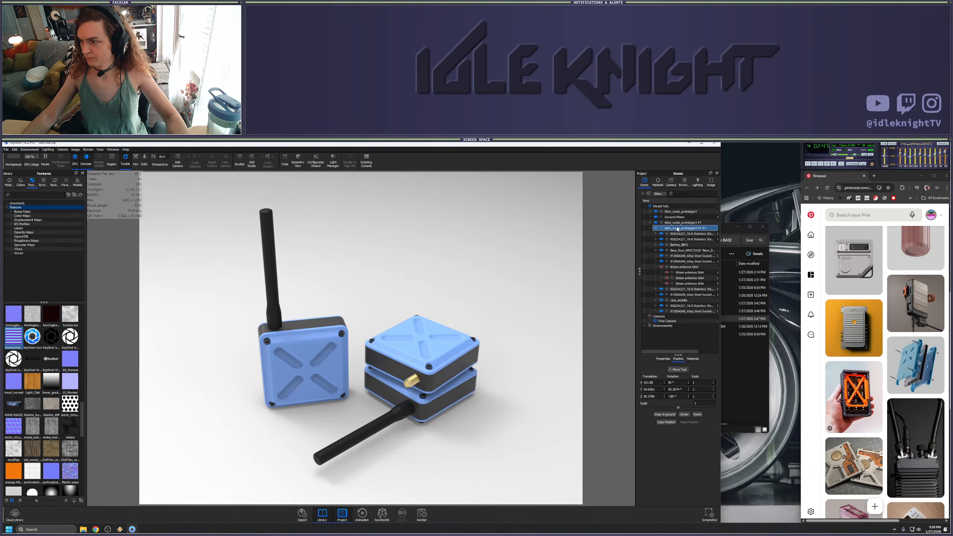
right_click(677, 228)
click(695, 262)
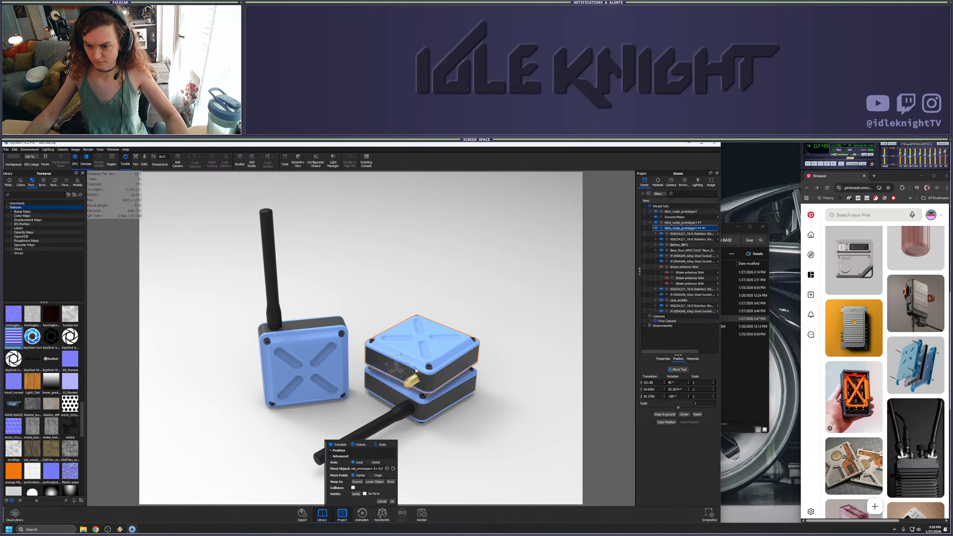
drag(415, 372, 396, 442)
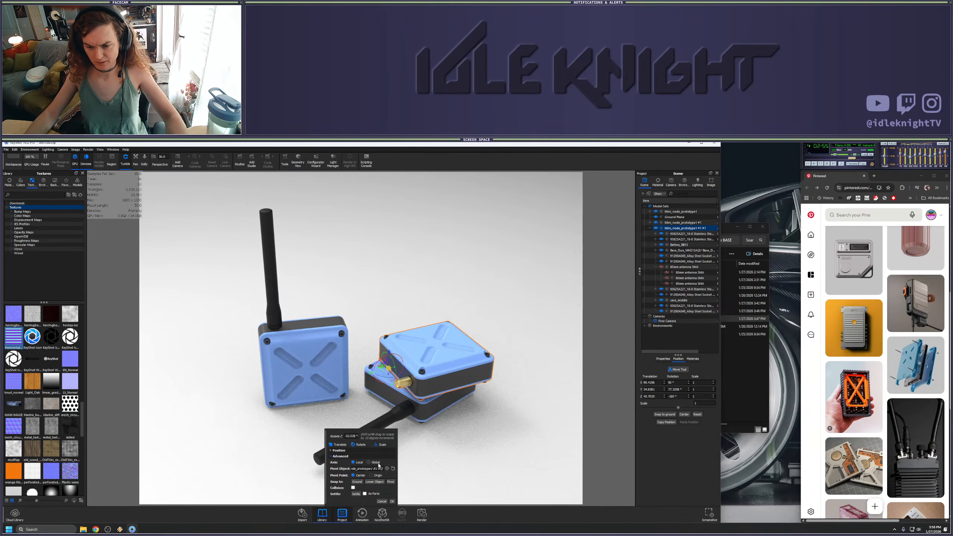
drag(403, 374, 361, 355)
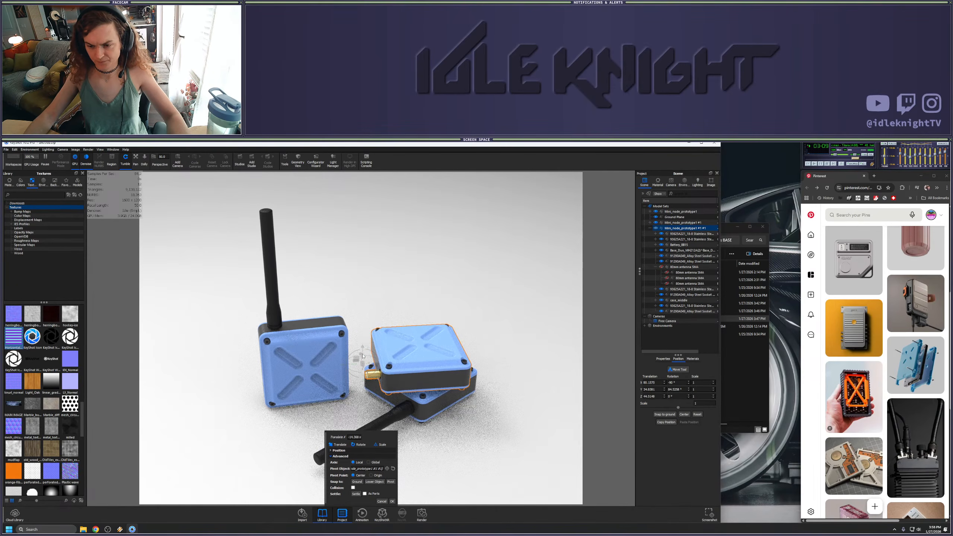
click(391, 501)
Snap the top stacked unit to the ground, then raise it vertically until it rests on the lower unit
drag(462, 453, 470, 381)
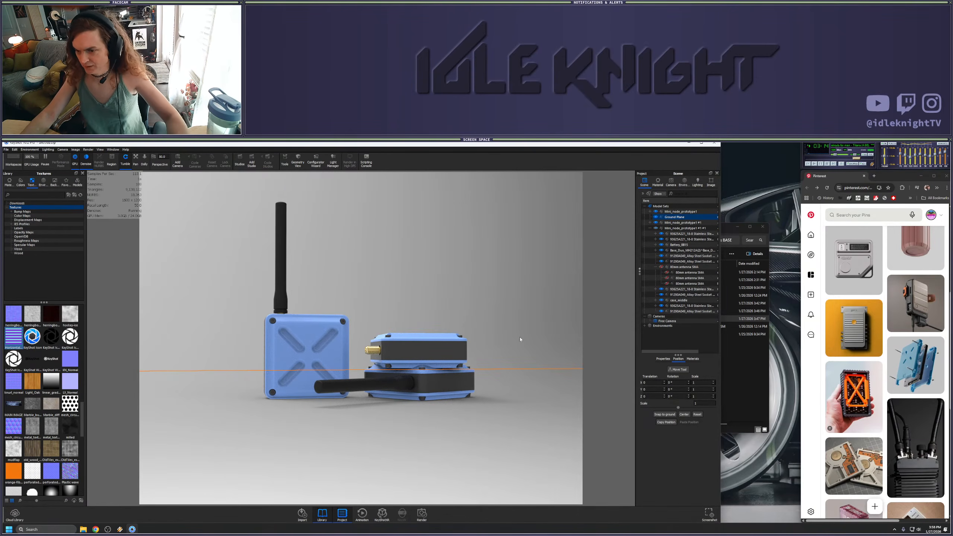
click(687, 261)
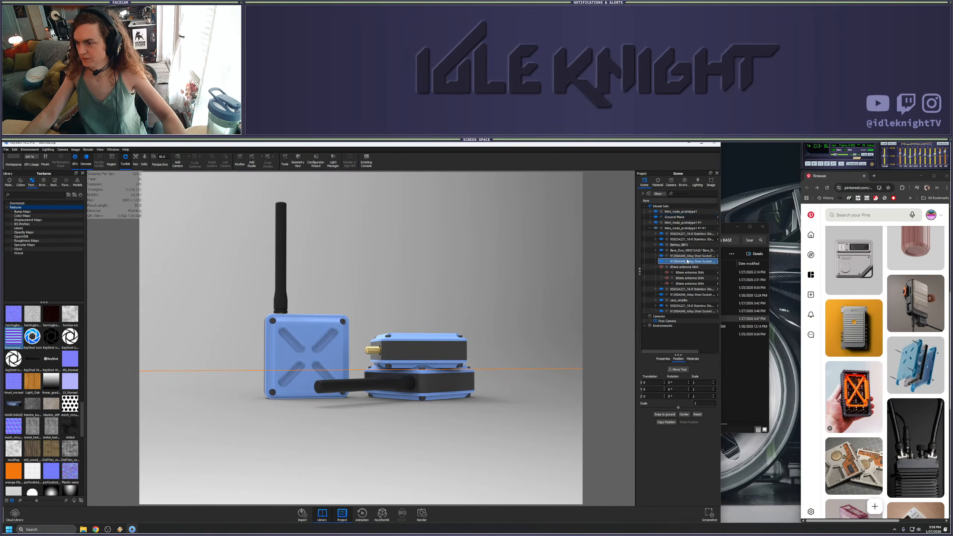
click(687, 228)
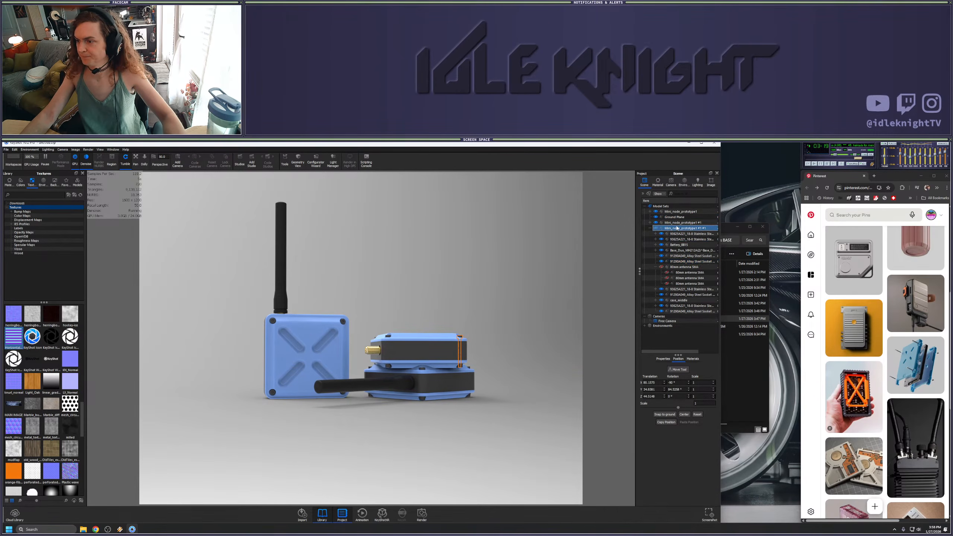
right_click(676, 228)
click(687, 260)
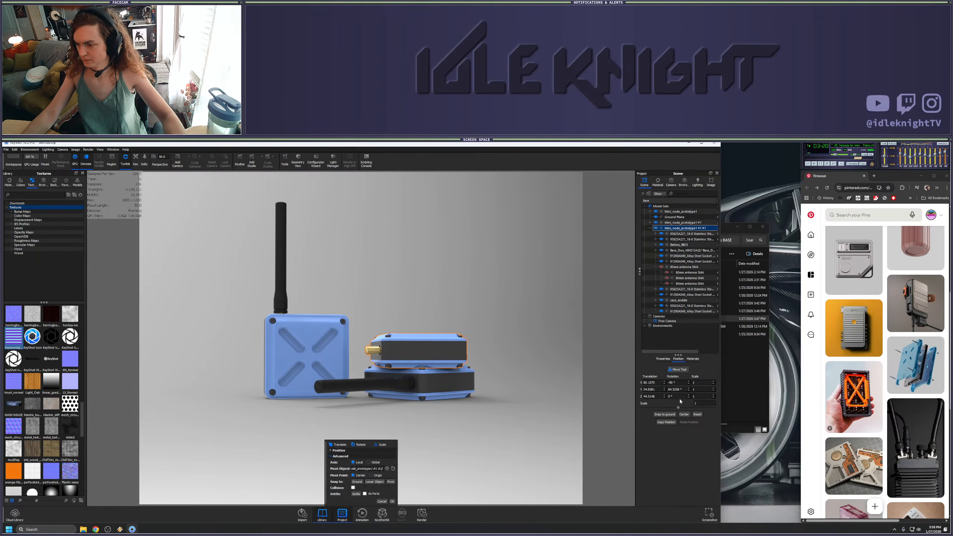
click(357, 482)
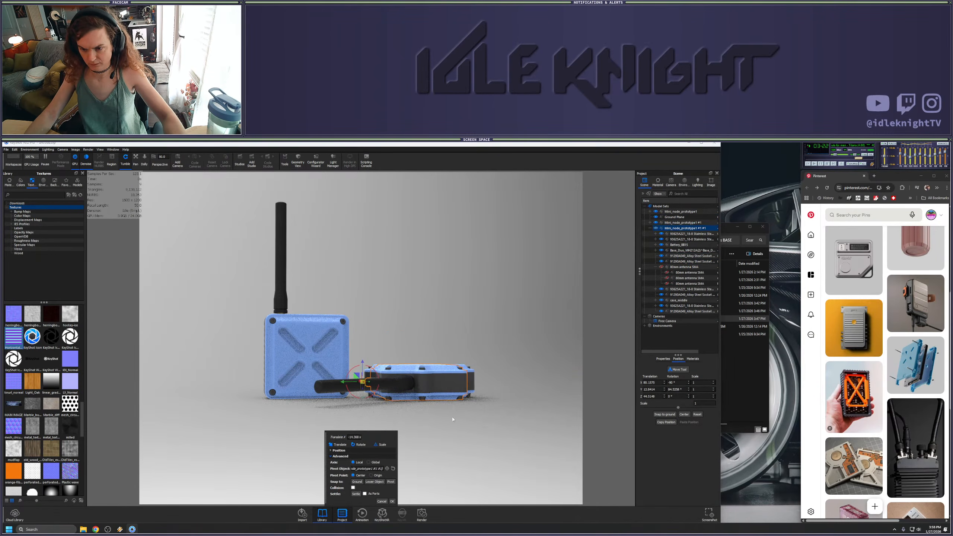
drag(363, 362, 367, 329)
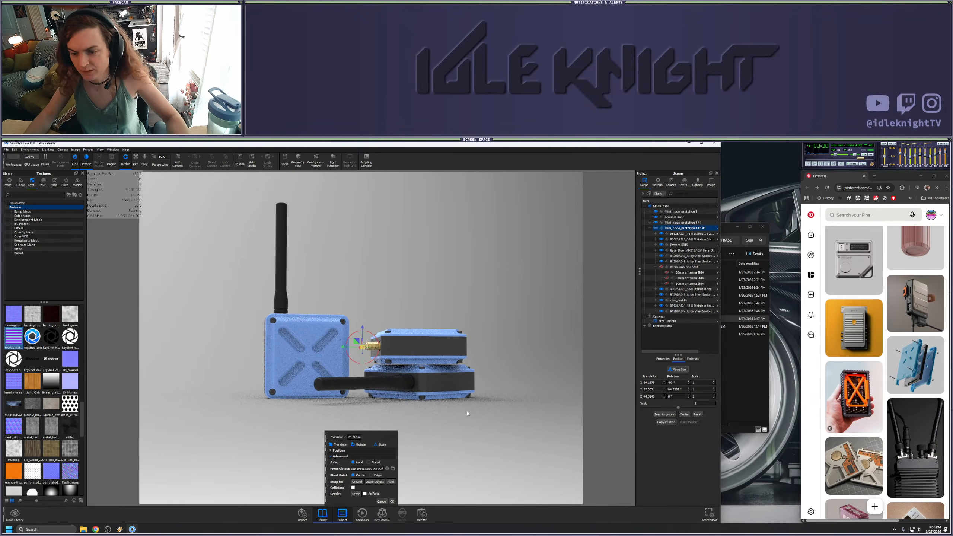
drag(361, 327, 362, 326)
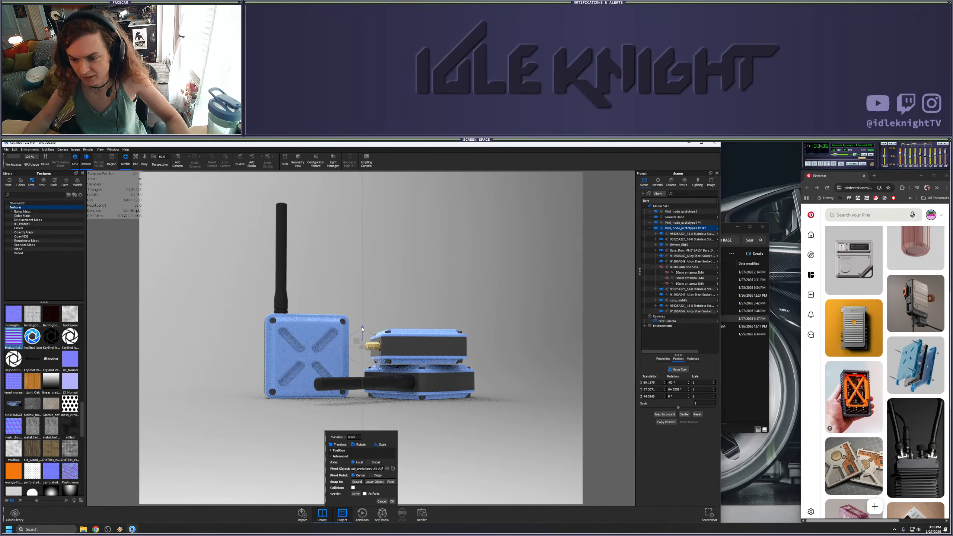
drag(362, 328, 362, 329)
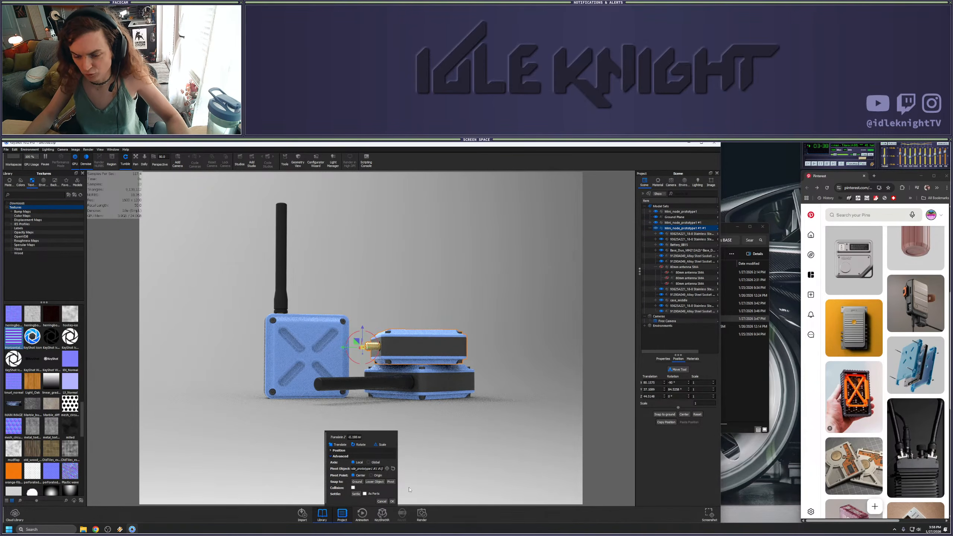
click(392, 501)
Set the top stacked unit's own casing part as the pivot object and rotate the unit slightly on the stack
drag(515, 356, 502, 395)
click(497, 408)
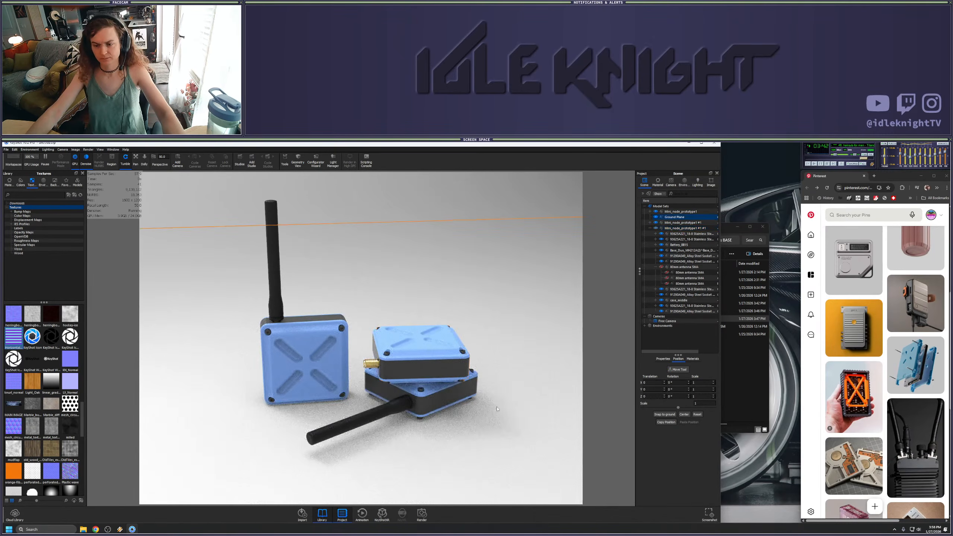
scroll(497, 381, up, 5)
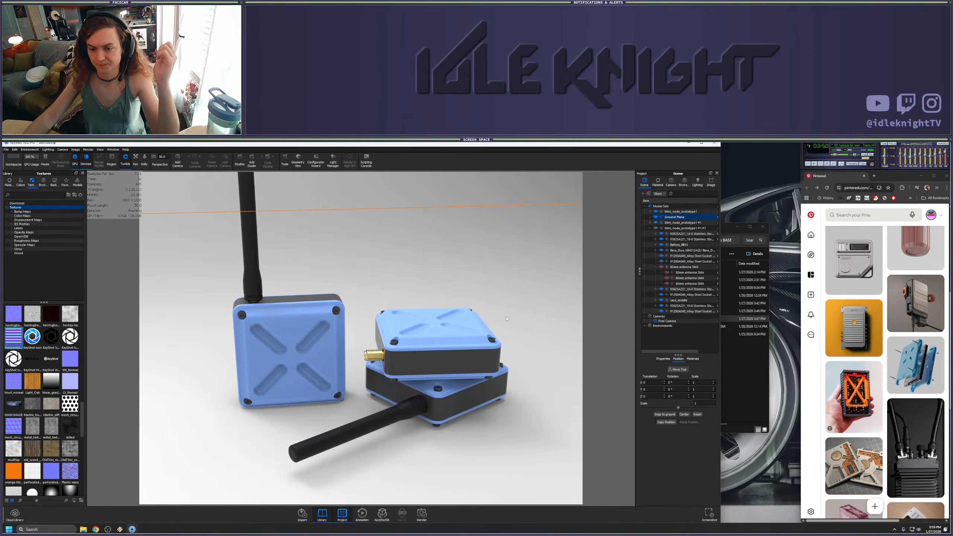
click(682, 228)
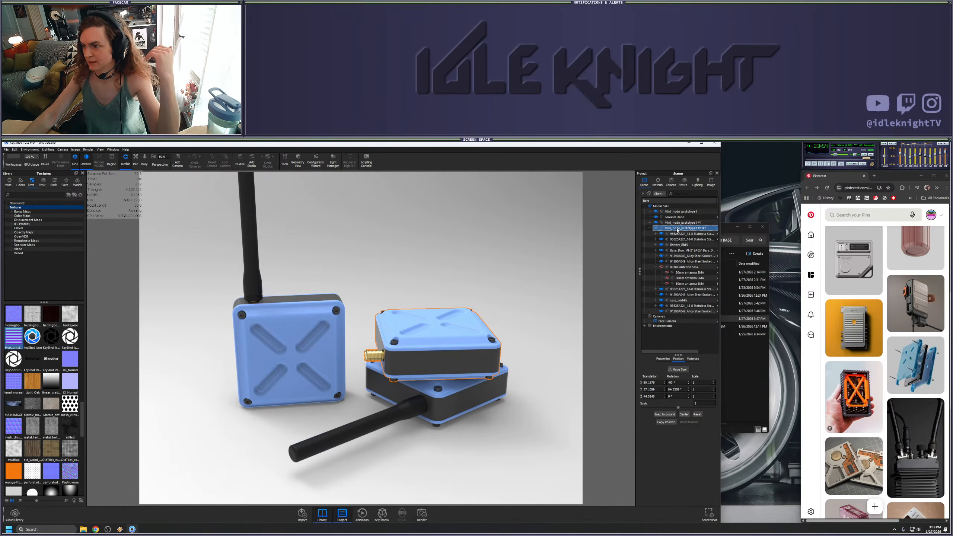
right_click(677, 230)
click(689, 261)
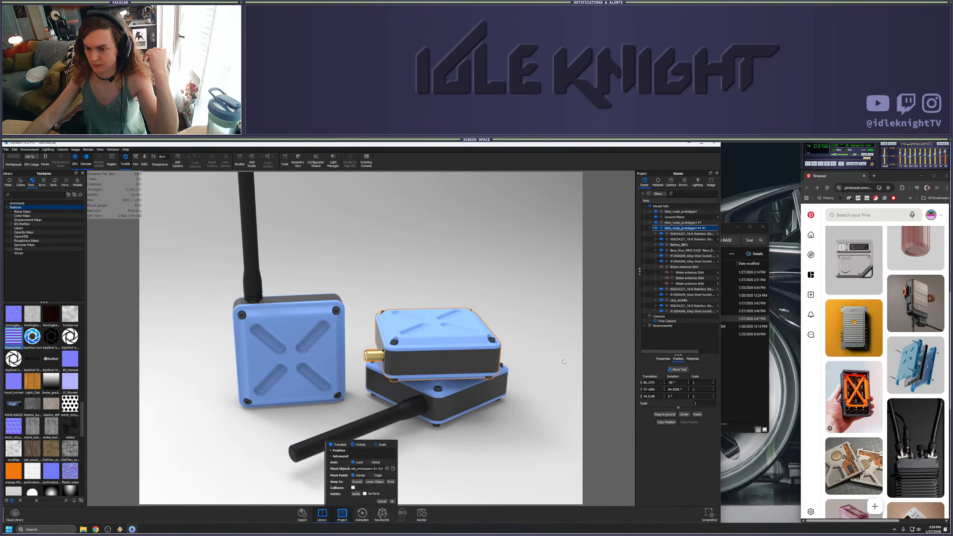
click(387, 469)
click(482, 332)
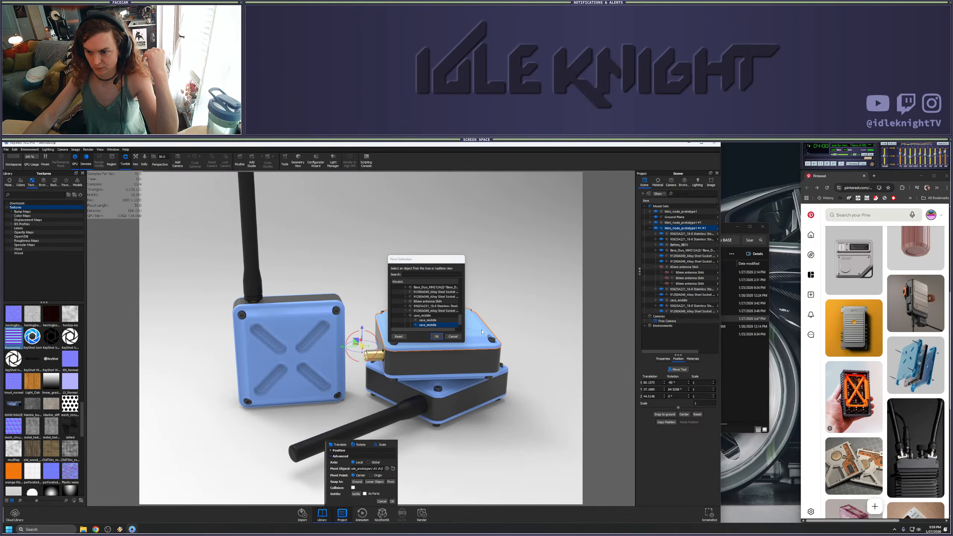
click(436, 336)
drag(444, 329, 447, 329)
click(392, 500)
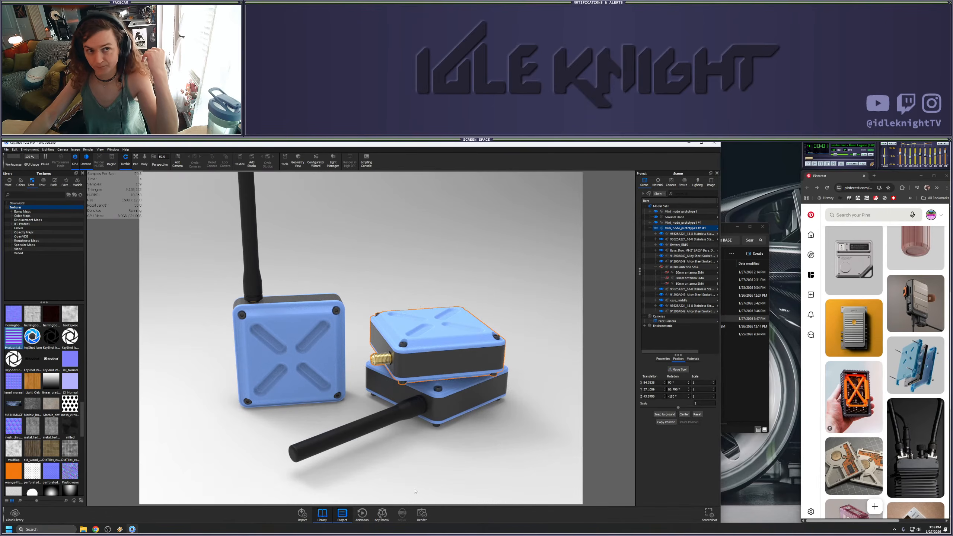
click(544, 325)
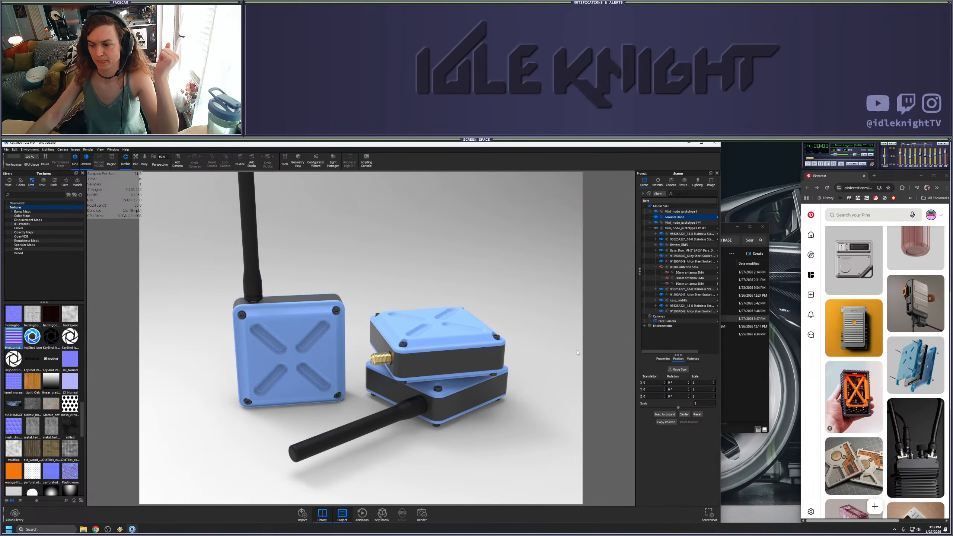
Look through the scene's material list and select the range of diffuse colour materials above Ground Material
scroll(544, 325, down, 3)
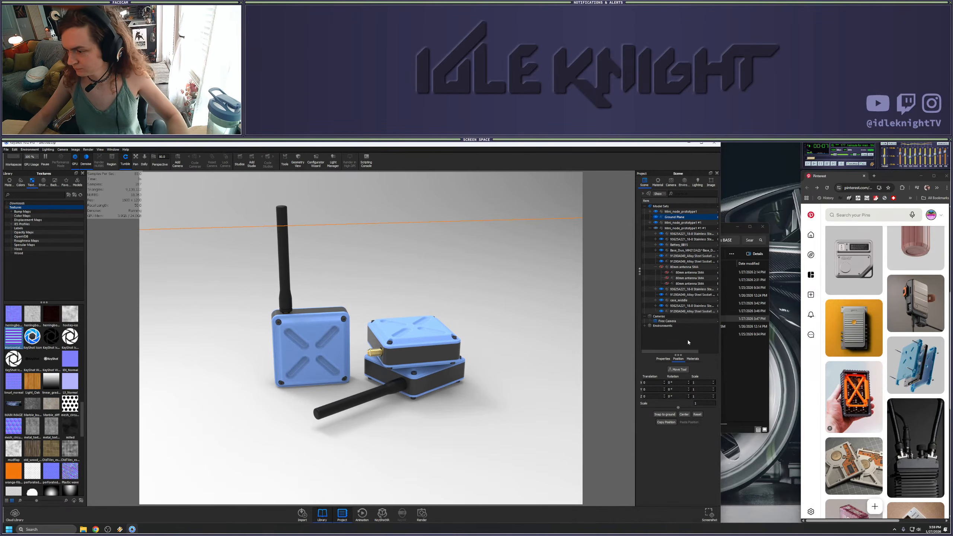
click(693, 358)
scroll(670, 421, down, 12)
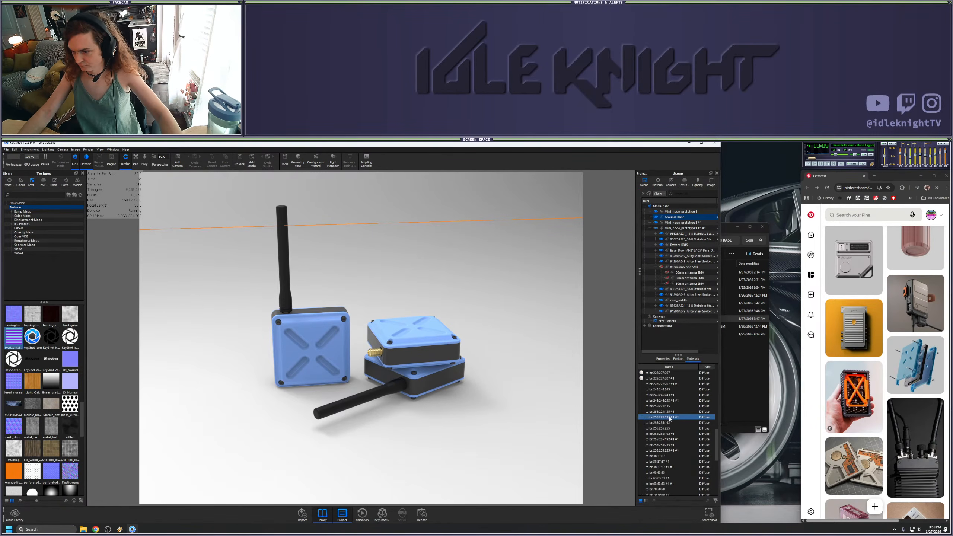
scroll(670, 424, up, 12)
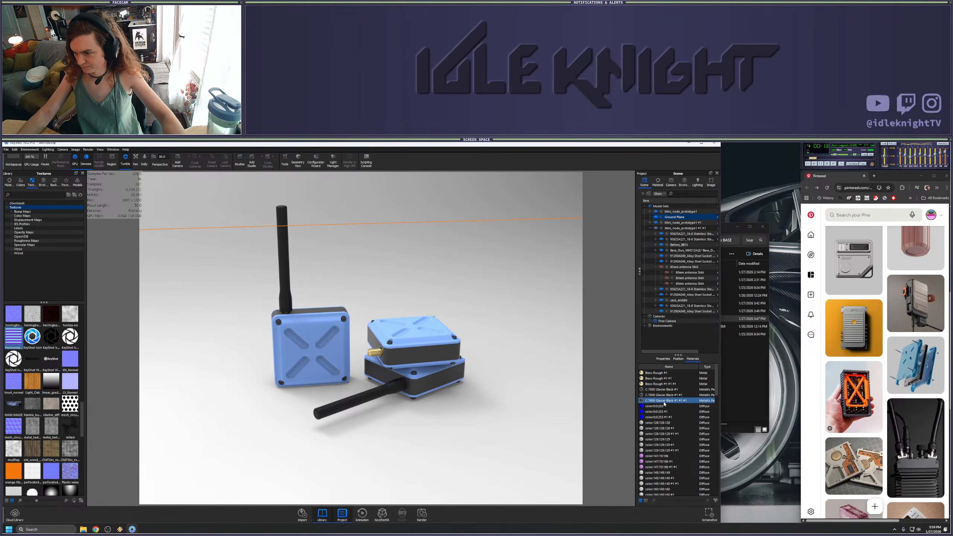
scroll(677, 408, down, 9)
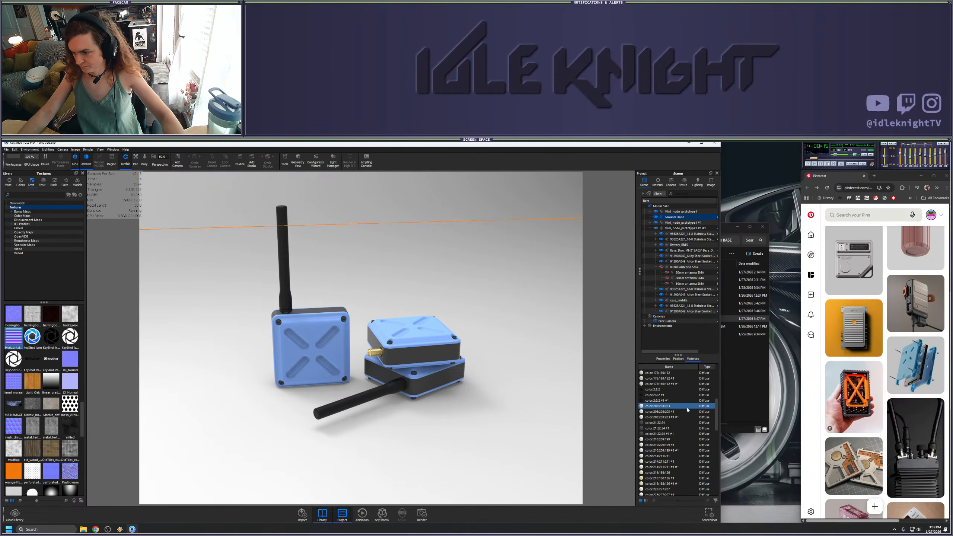
scroll(679, 420, down, 8)
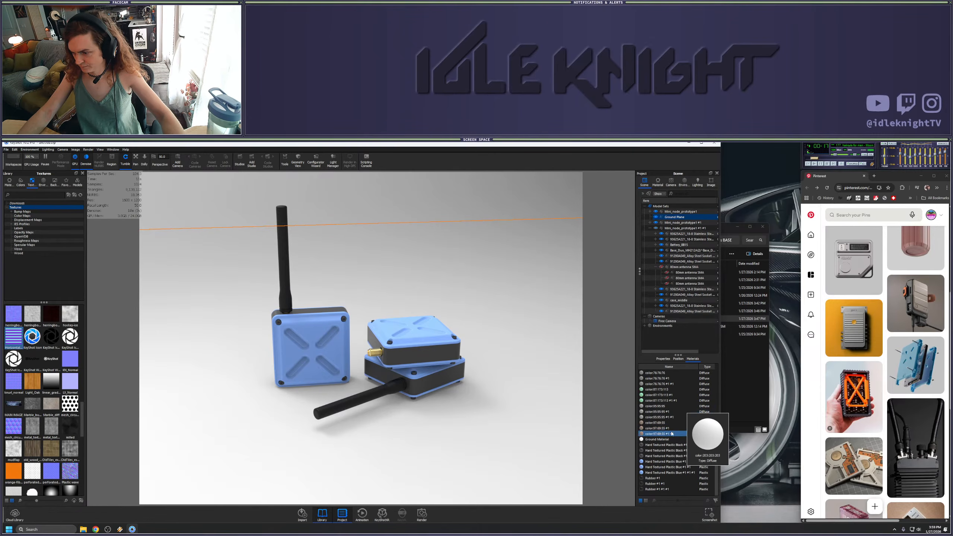
shift+click(667, 434)
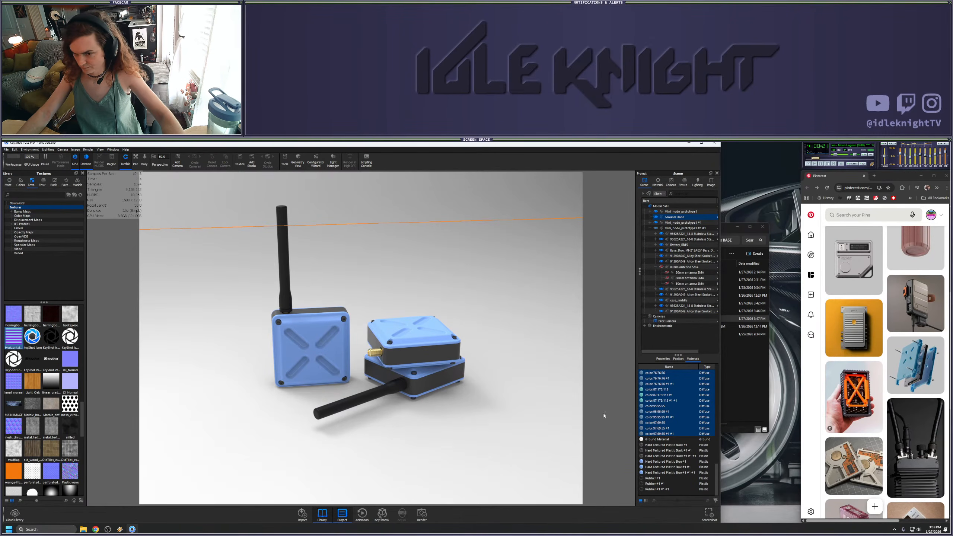
Hide the blue cover of the top stacked unit and bring its circuit board and battery into close view
drag(418, 333, 415, 327)
click(414, 333)
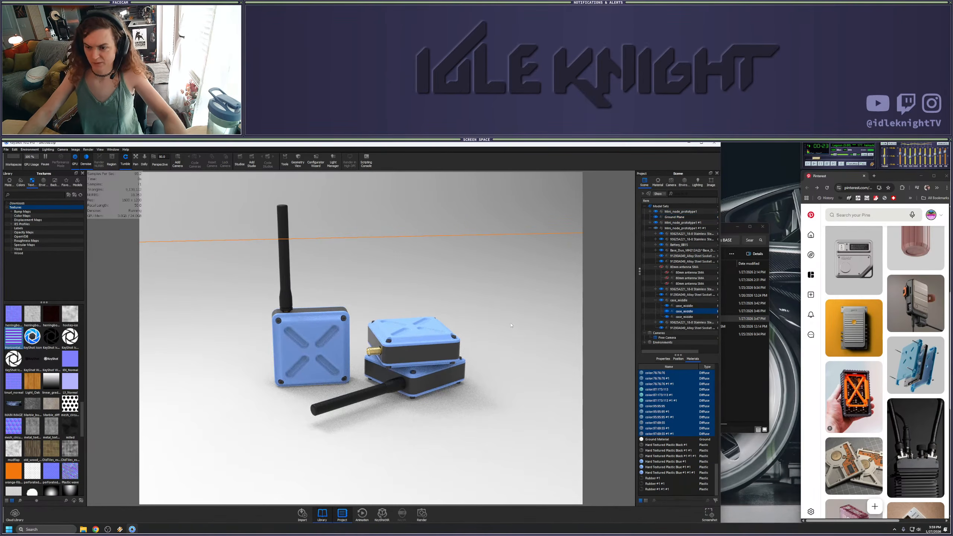
click(667, 311)
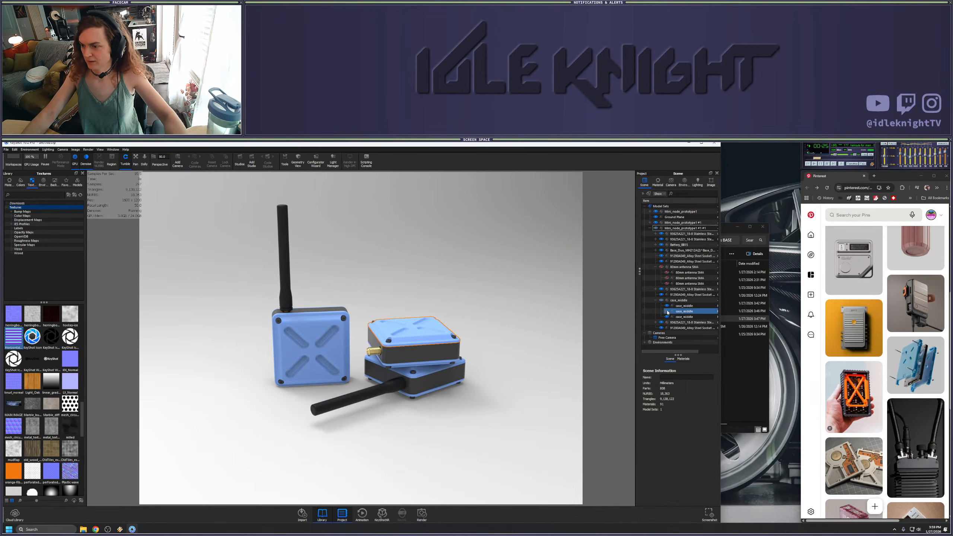
mouse_move(499, 351)
mouse_down()
mouse_move(493, 391)
mouse_move(494, 352)
mouse_up()
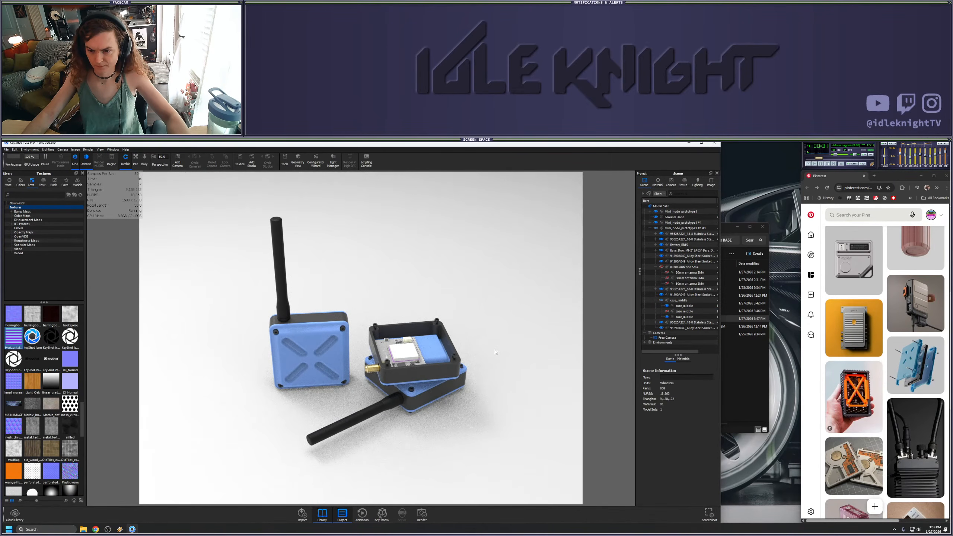
scroll(495, 352, up, 5)
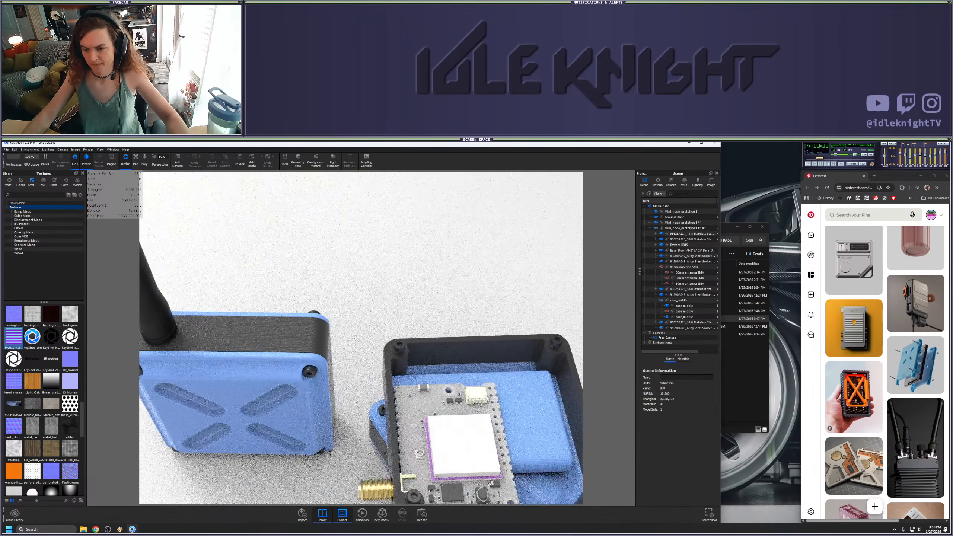
drag(441, 290, 488, 381)
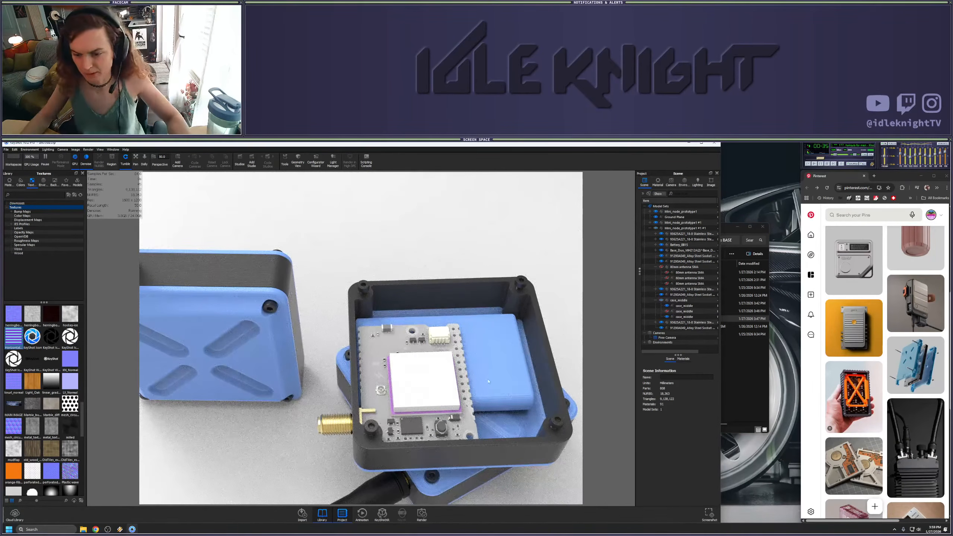
Select the first Brass Rough material in the scene's material list
click(684, 359)
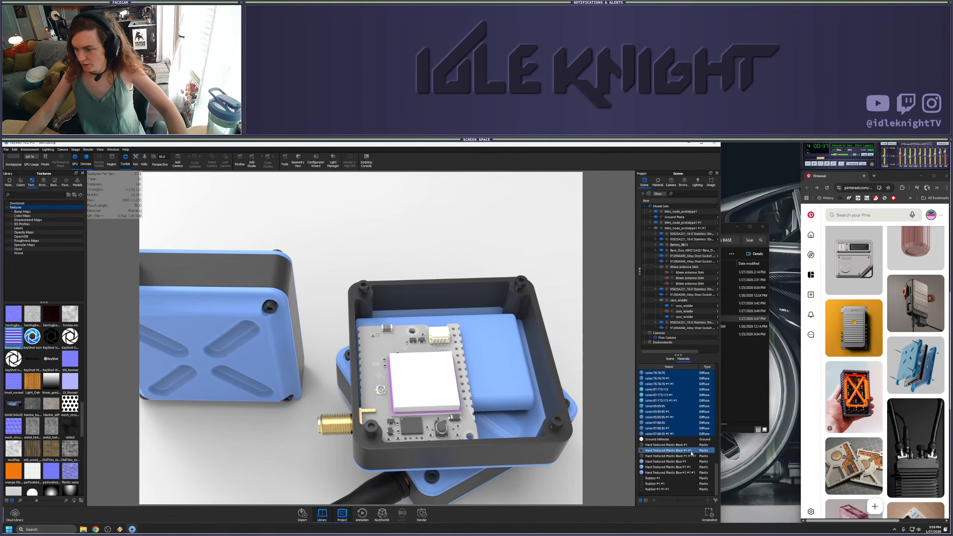
click(658, 374)
scroll(659, 376, up, 10)
click(656, 372)
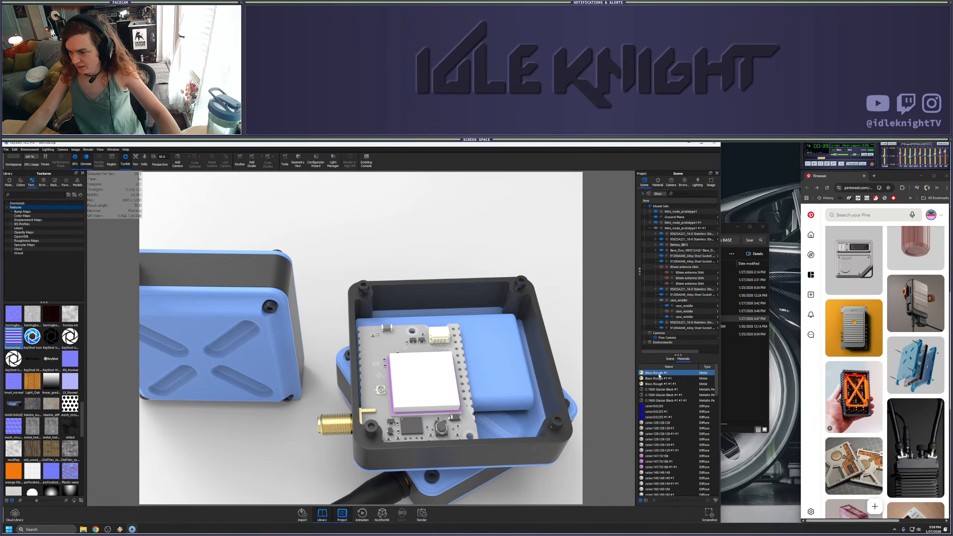
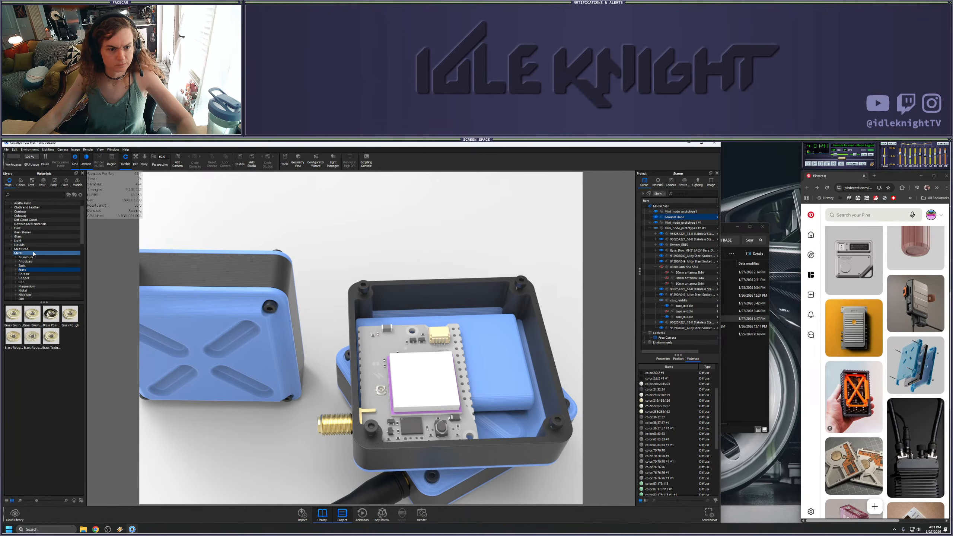
Apply the black matte paint from the Rough paint materials to the open unit's circuit board
scroll(31, 256, down, 6)
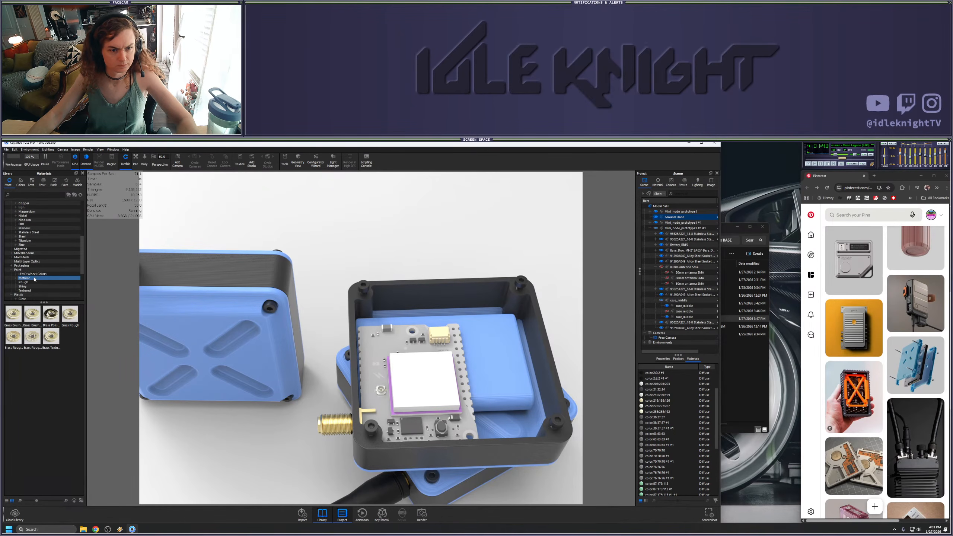
click(23, 281)
mouse_move(13, 314)
mouse_down()
mouse_move(382, 411)
mouse_move(374, 351)
mouse_move(460, 355)
mouse_up()
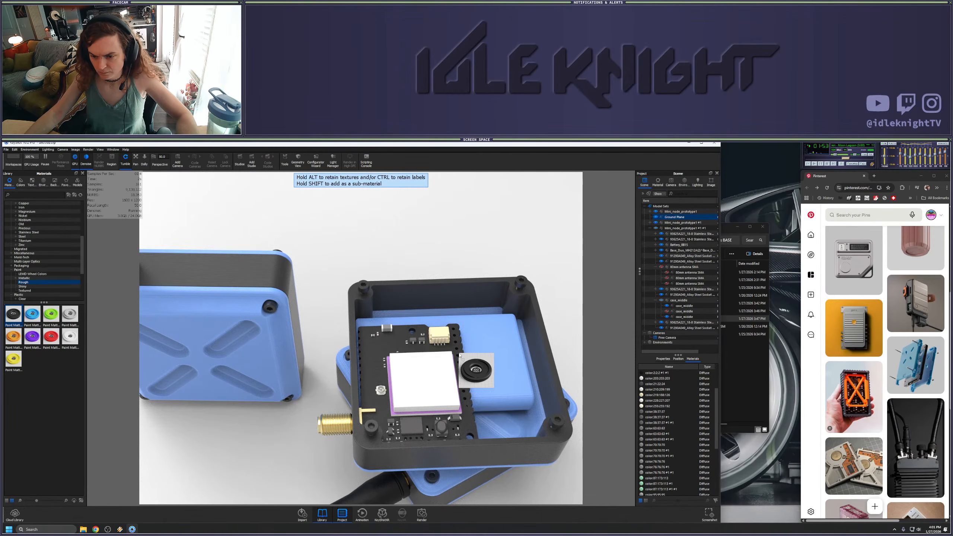
drag(460, 354, 460, 354)
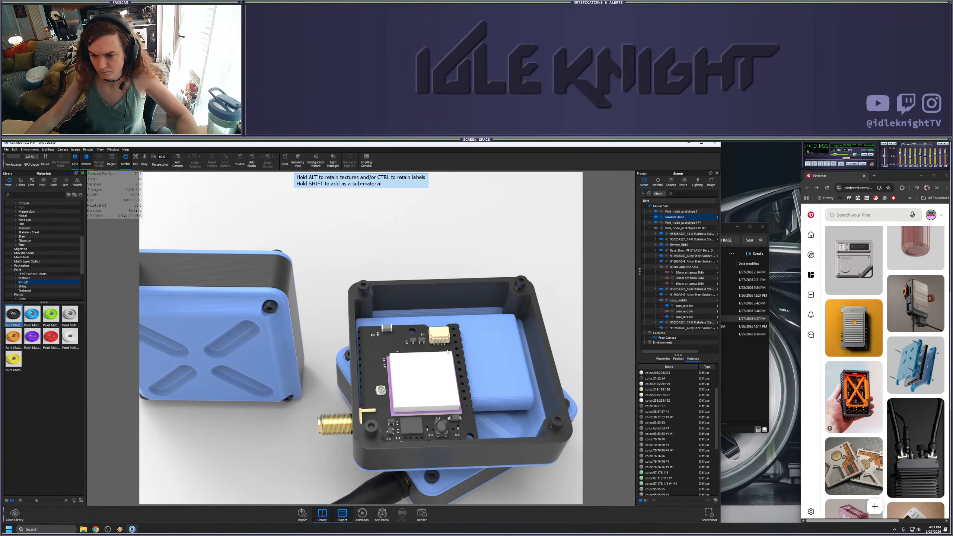
Apply the polished steel library material to the small metal components on the circuit board
scroll(33, 233, up, 5)
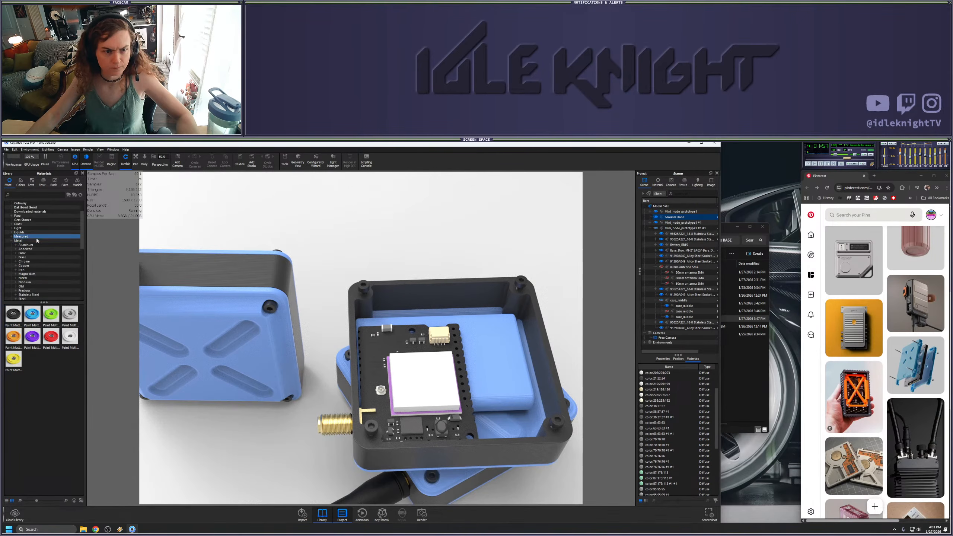
click(35, 245)
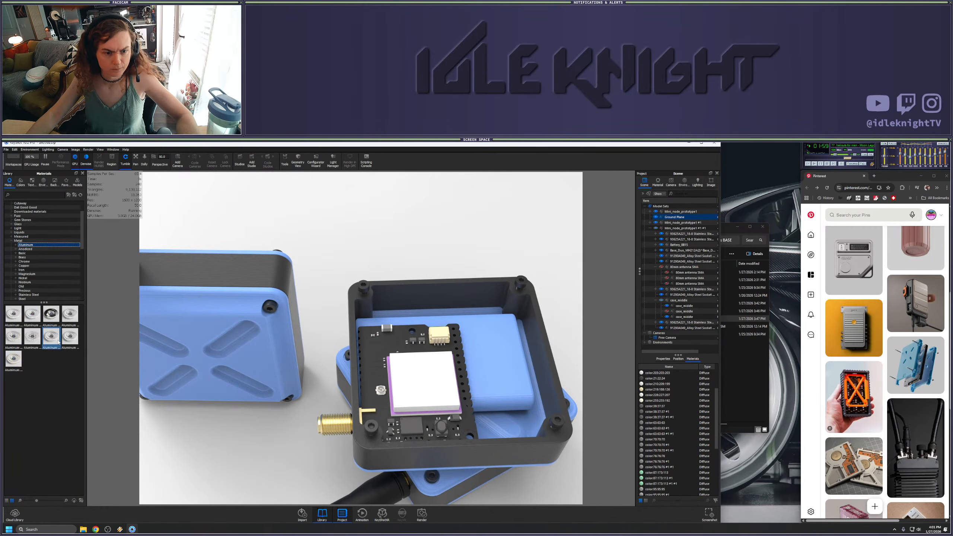
click(21, 299)
drag(70, 313, 461, 420)
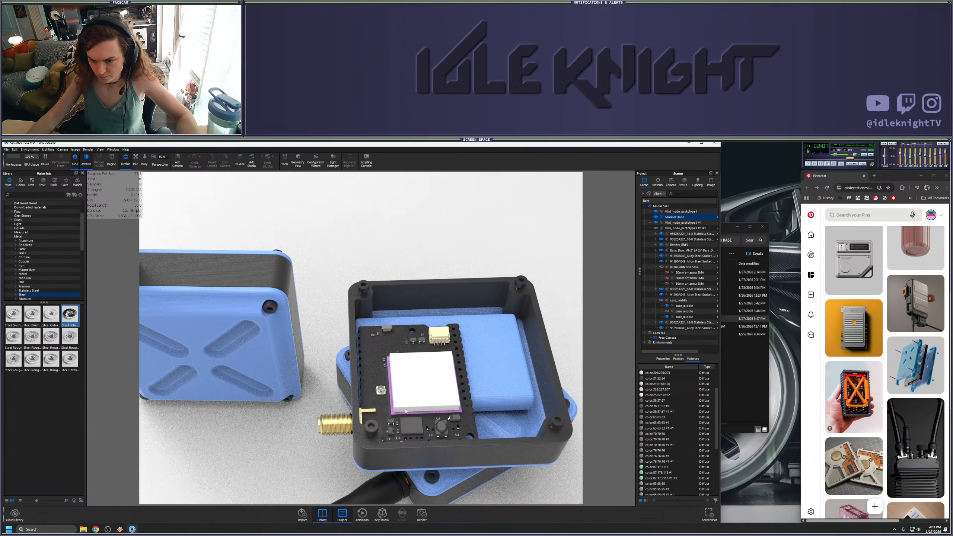
Apply the polished steel library material to the remaining metal contacts and markings on the open unit's circuit board
scroll(390, 411, up, 5)
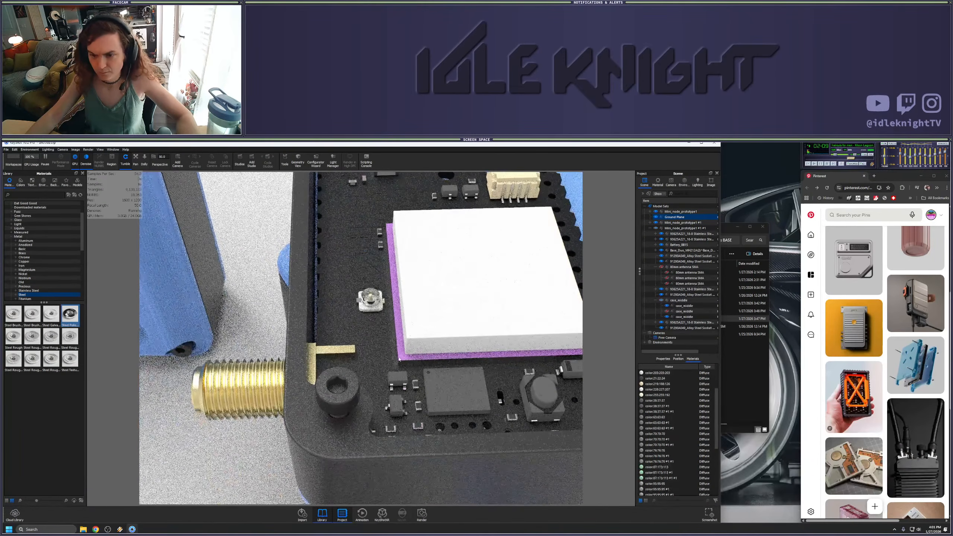
click(70, 242)
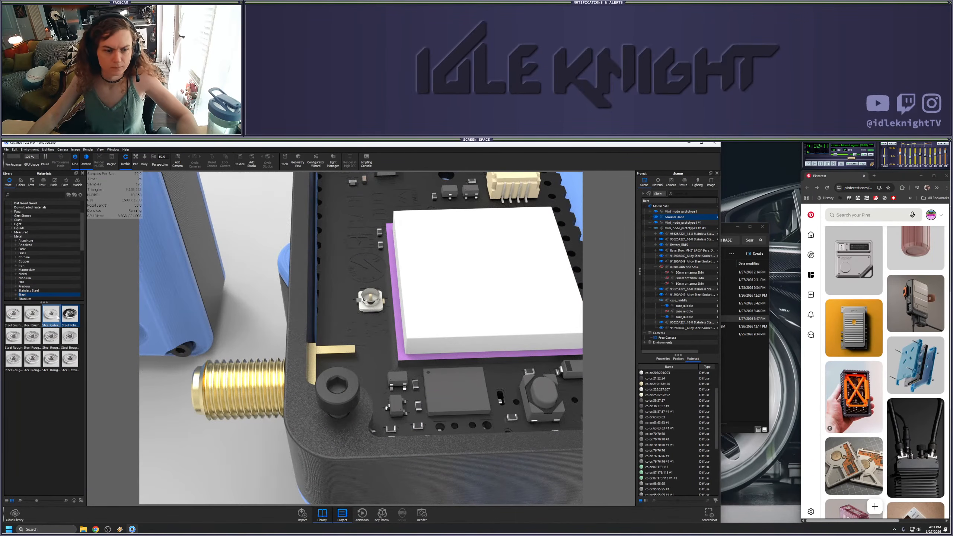
drag(69, 314, 426, 426)
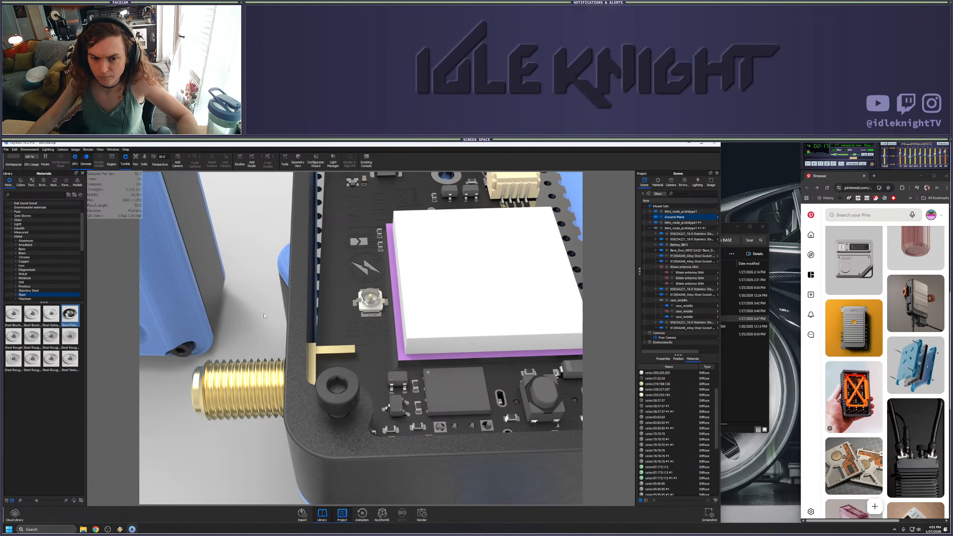
drag(70, 315, 59, 408)
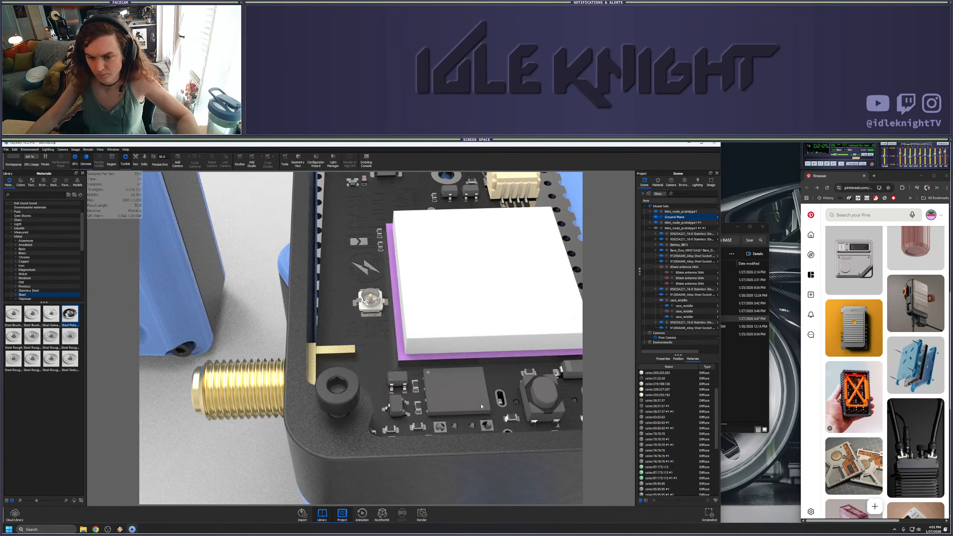
scroll(35, 263, up, 1)
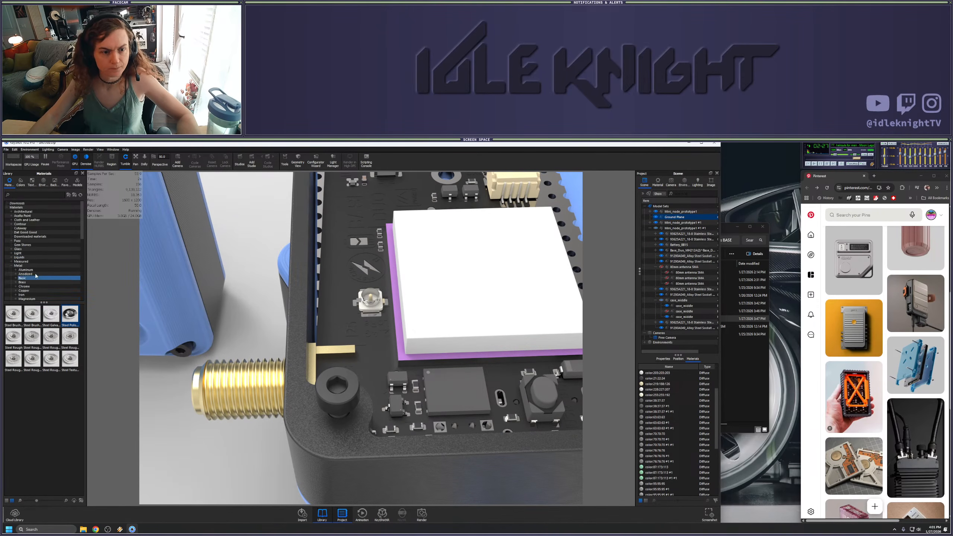
scroll(507, 317, down, 5)
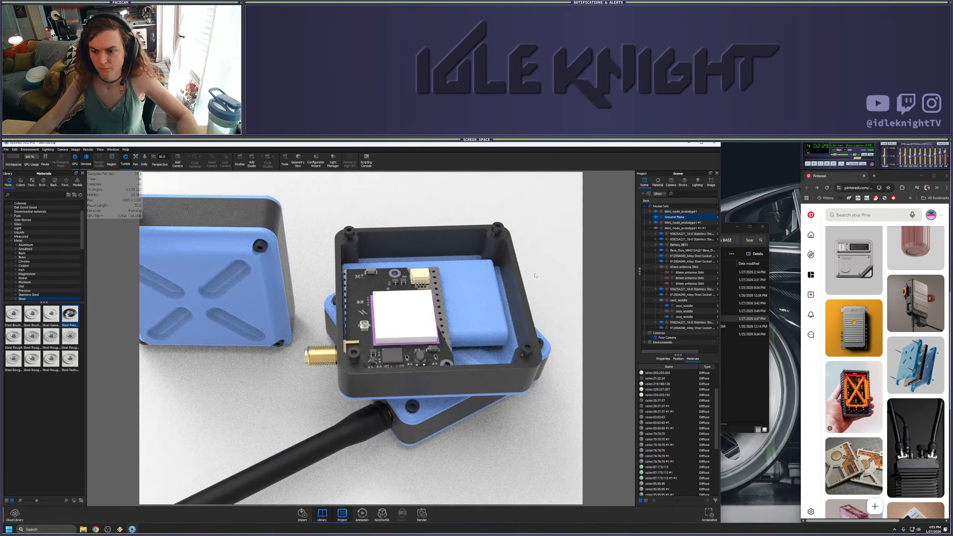
drag(532, 285, 447, 293)
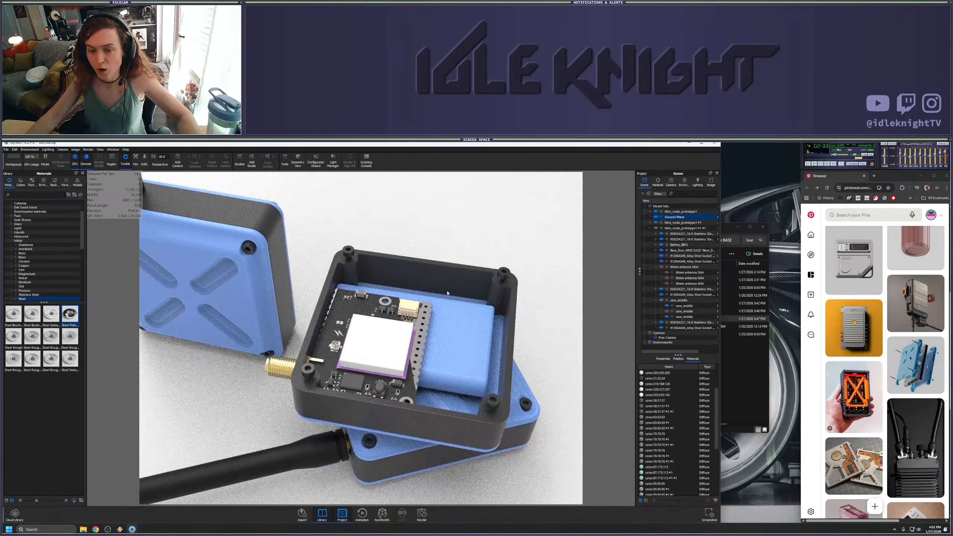
Undo the recent black paint and polished steel assignments on the open unit's circuit board
mouse_move(493, 327)
mouse_down()
mouse_move(479, 368)
mouse_move(482, 338)
mouse_up()
key(ctrl+z)
key(ctrl+z)
key(ctrl+z)
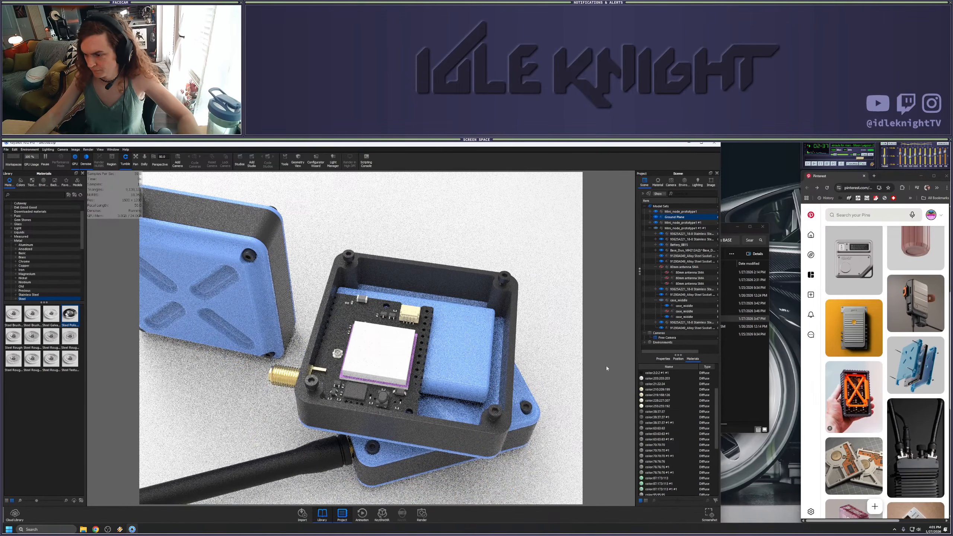
key(ctrl+z)
key(ctrl+z)
key(ctrl+z)
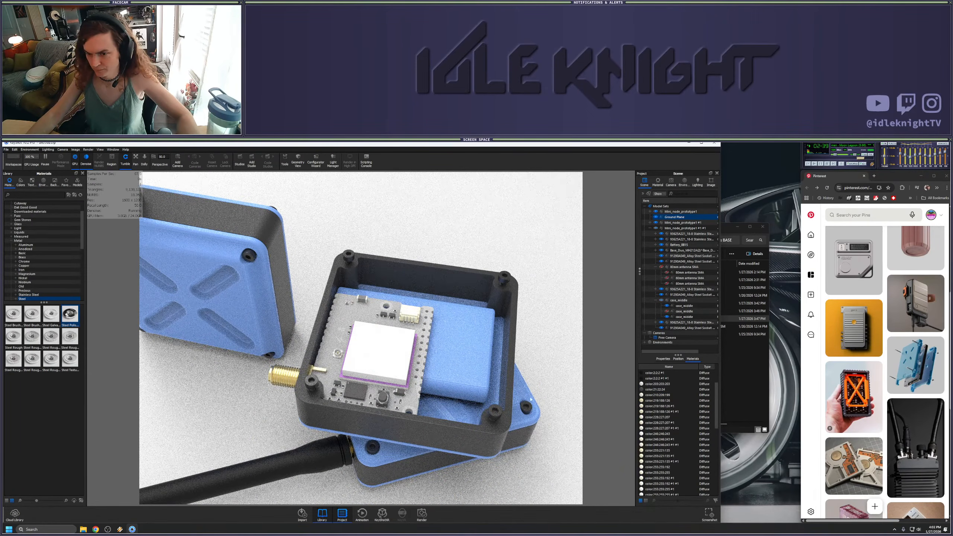
Select the open unit's bare circuit board and try to apply the polished steel library material to it
click(326, 365)
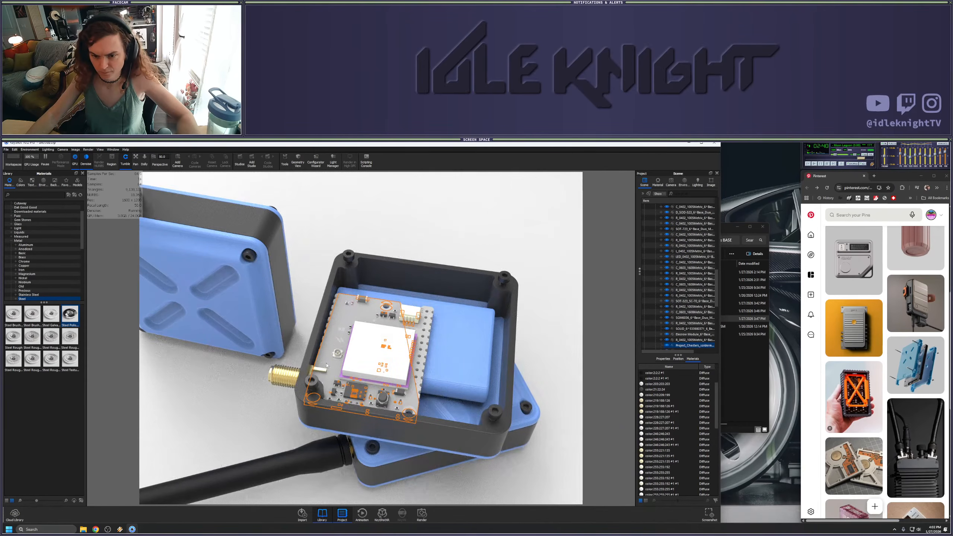
click(340, 344)
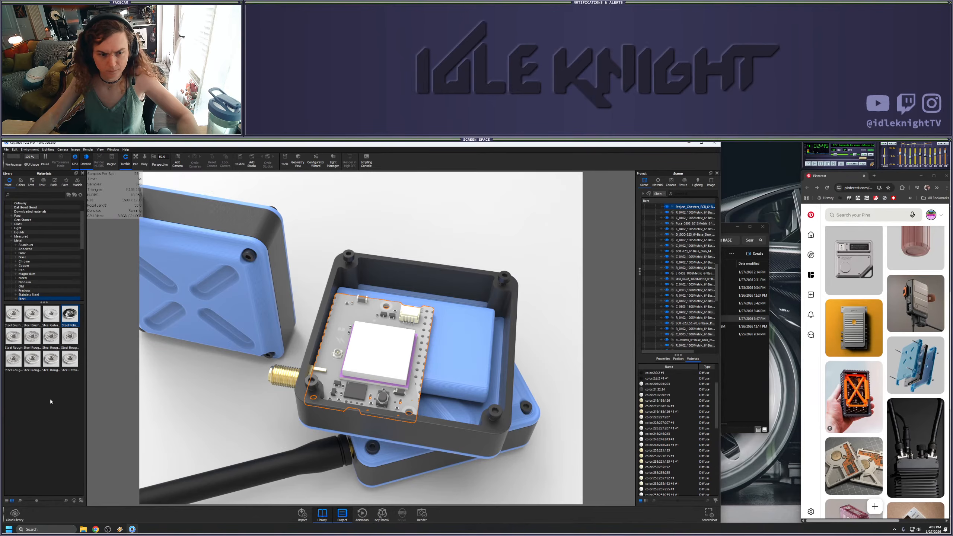
drag(69, 314, 357, 315)
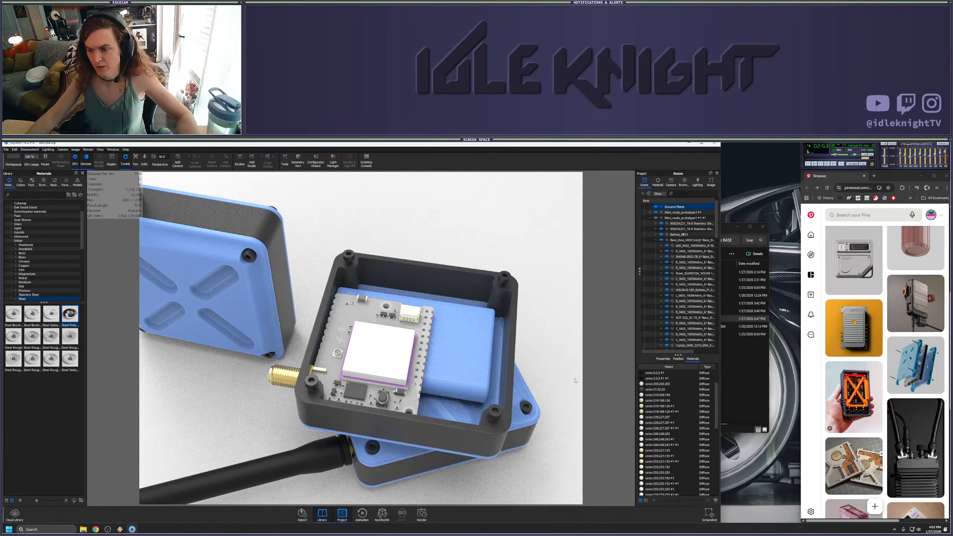
Show the top stacked unit's blue cover while keeping its 80mm antenna SMA hidden
scroll(654, 234, up, 5)
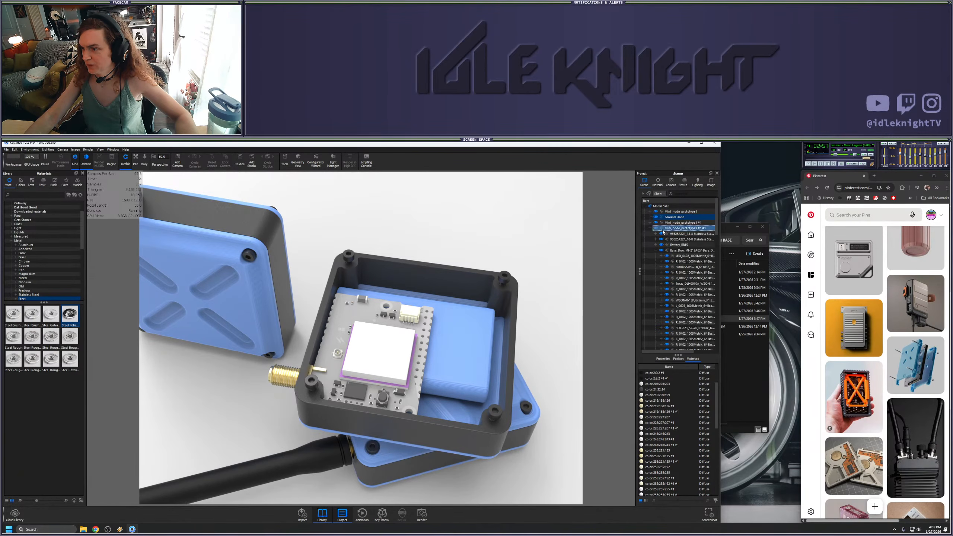
scroll(663, 250, down, 2)
click(656, 218)
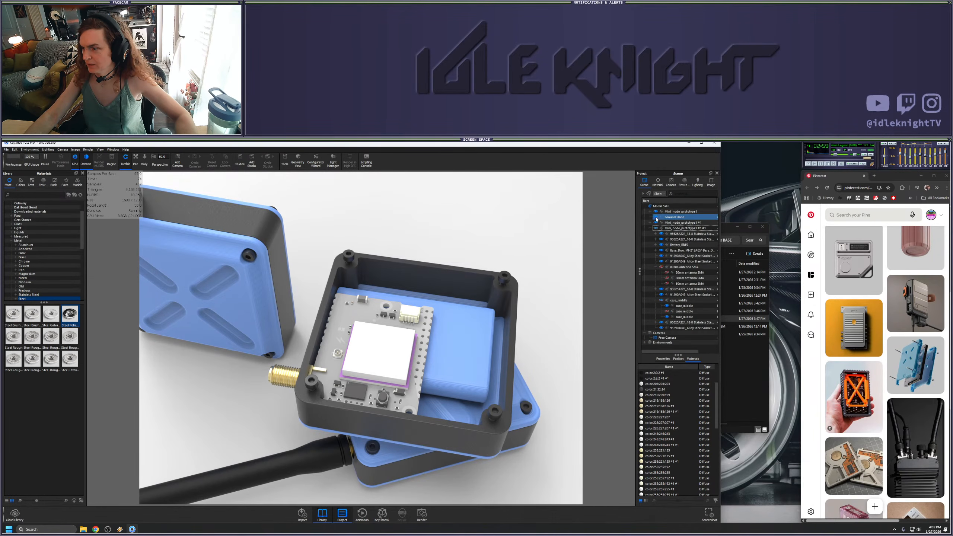
ctrl+click(673, 267)
click(661, 267)
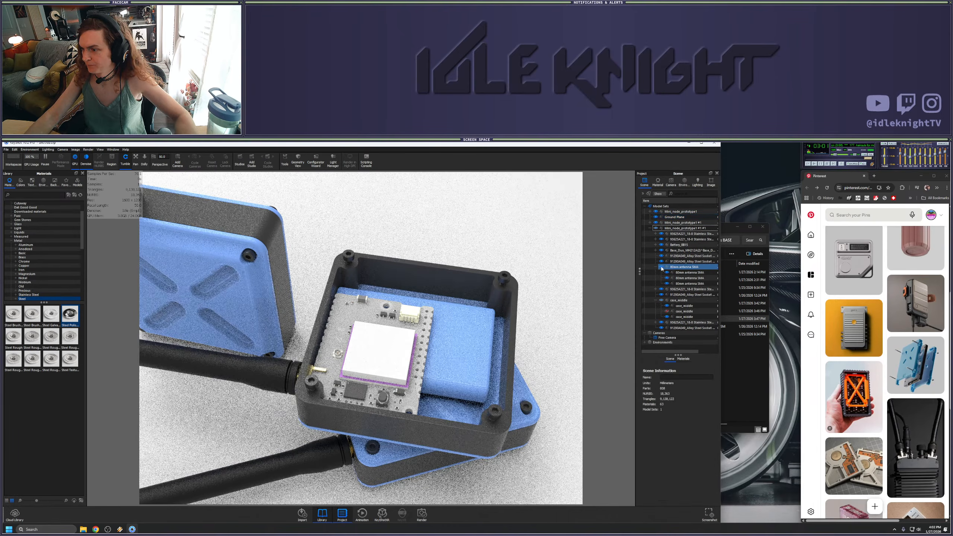
click(661, 267)
click(672, 312)
click(666, 312)
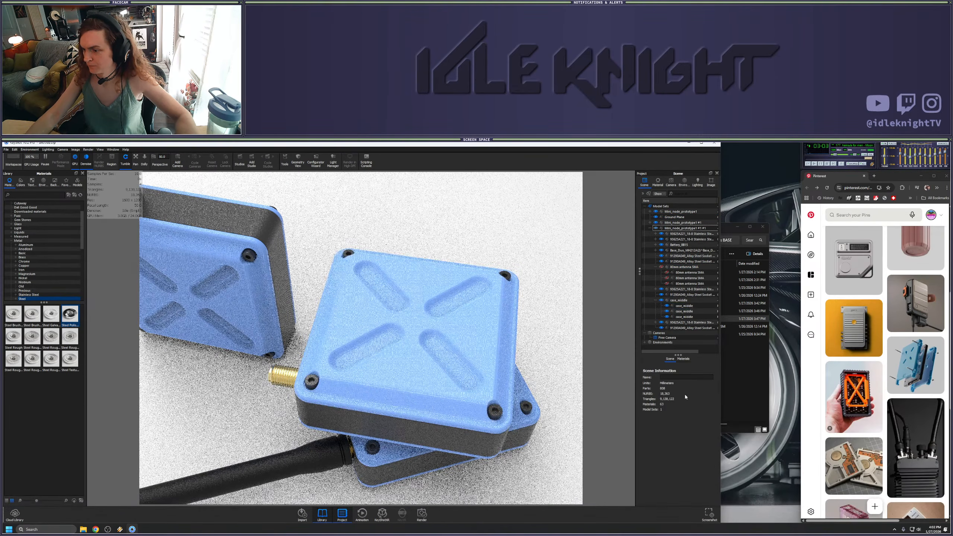
Delete the imported diffuse color materials from the scene's material list, keeping only color:0:0:255
click(683, 358)
click(662, 395)
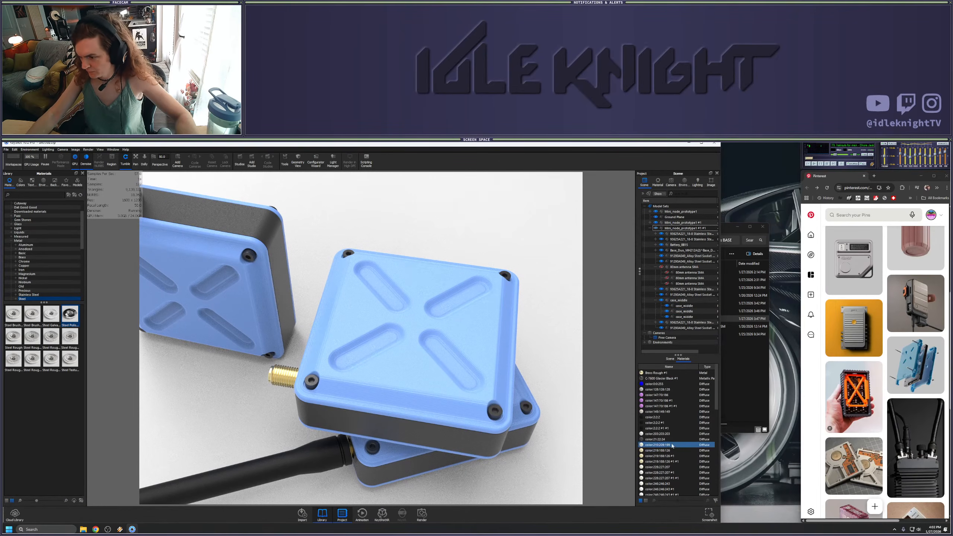
scroll(671, 413, down, 8)
scroll(674, 417, down, 6)
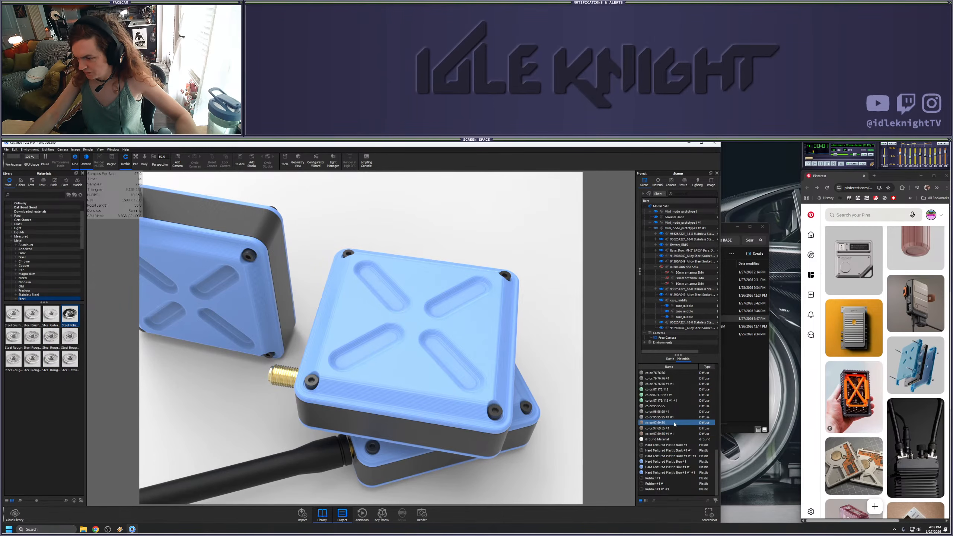
drag(665, 434, 664, 371)
key(Delete)
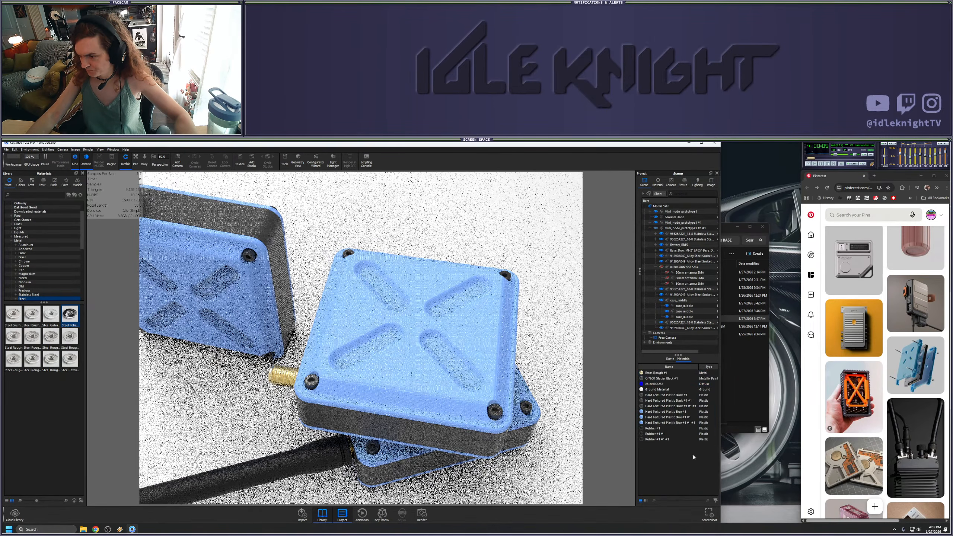
Link the three duplicate Rubber materials into one shared material
click(649, 428)
shift+click(651, 439)
right_click(651, 428)
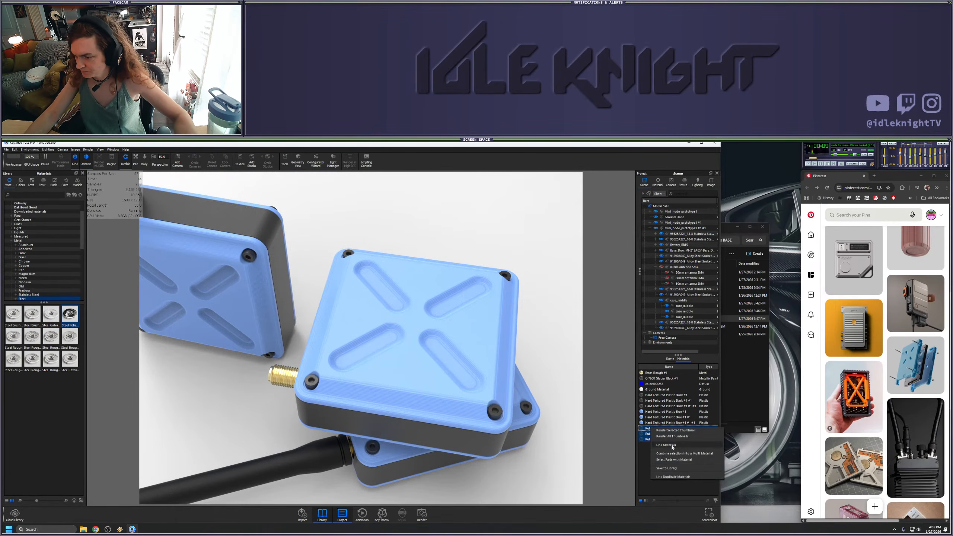
click(668, 444)
Link the three duplicate Hard Textured Plastic Blue materials into one shared material
click(667, 411)
shift+click(667, 422)
right_click(667, 412)
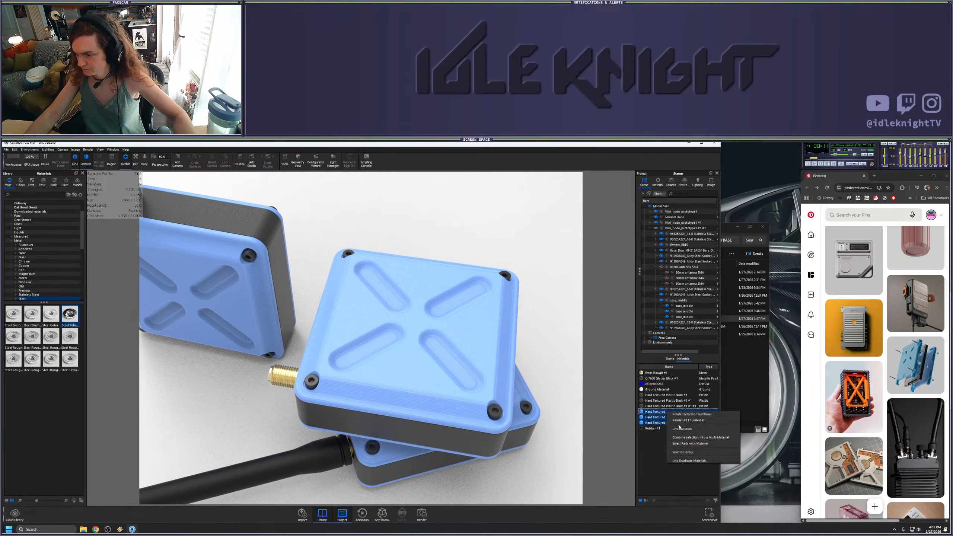
click(679, 430)
Link the three duplicate Hard Textured Plastic Black materials into one shared material
click(667, 394)
ctrl+click(668, 405)
ctrl+click(667, 400)
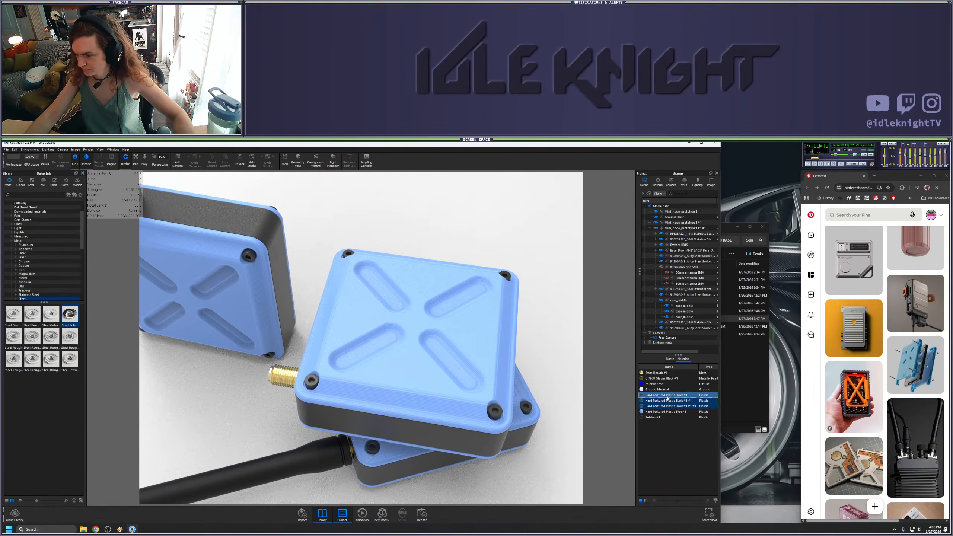
right_click(668, 397)
click(676, 412)
click(676, 401)
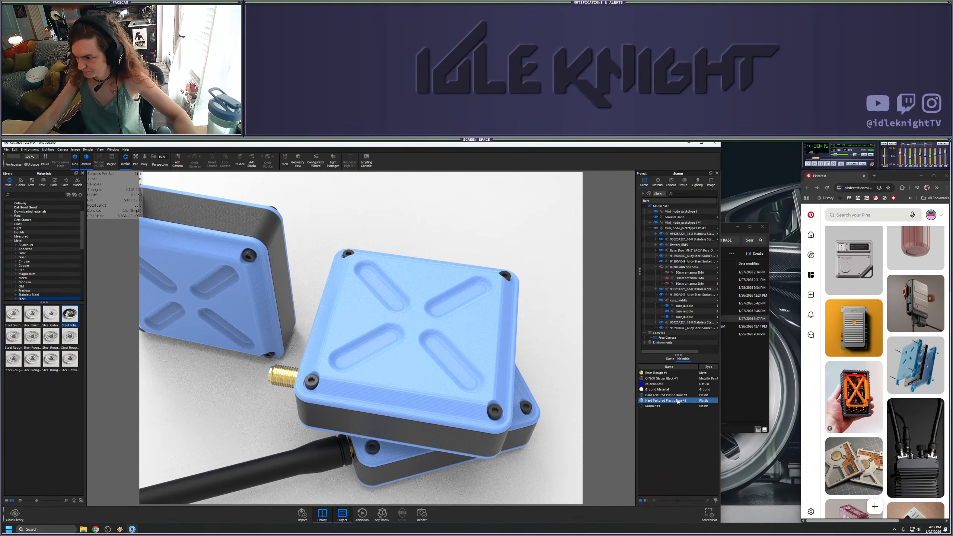
Raise the roughness of the Hard Textured Plastic Black material on the unit bodies to about 0.23
scroll(473, 369, down, 6)
drag(473, 369, 482, 346)
middle_drag(483, 345, 514, 418)
drag(514, 417, 524, 391)
scroll(496, 343, up, 3)
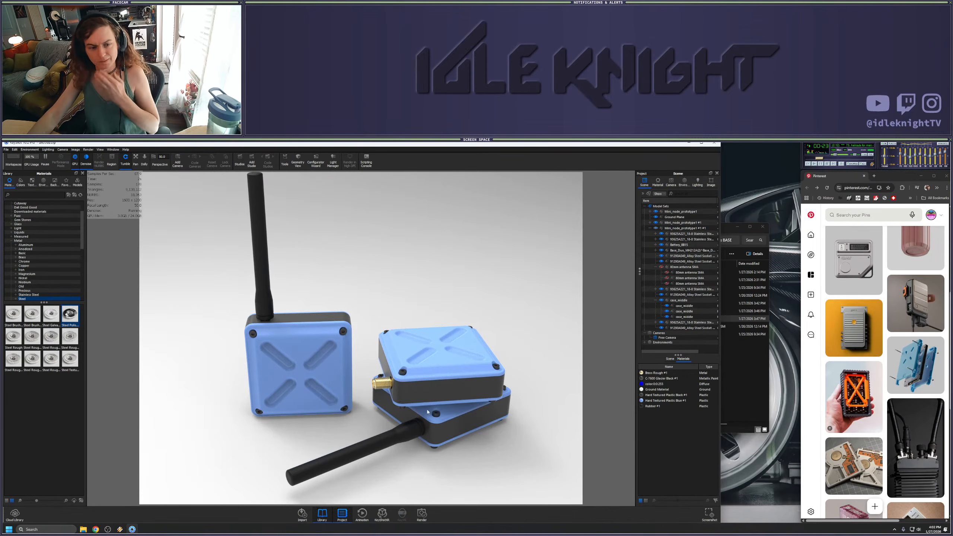
double_click(454, 370)
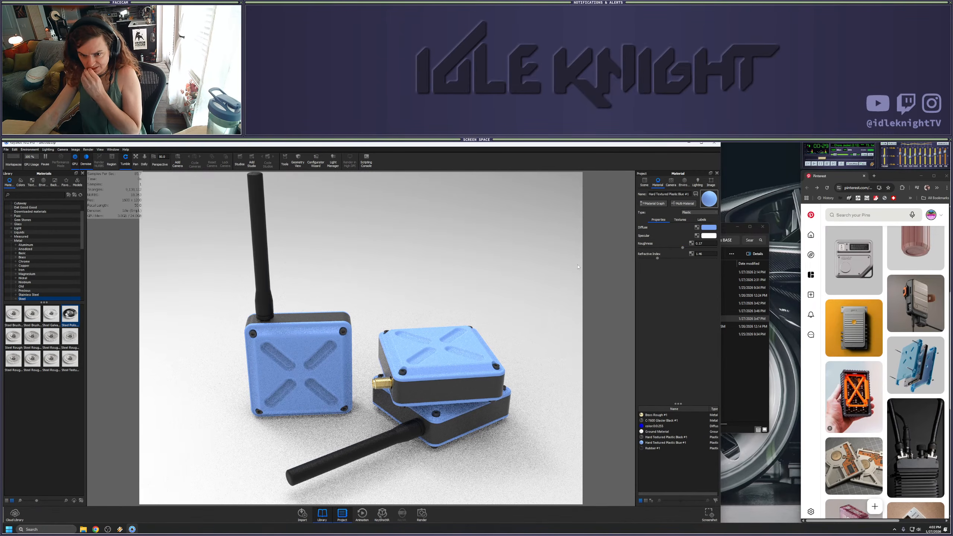
double_click(337, 318)
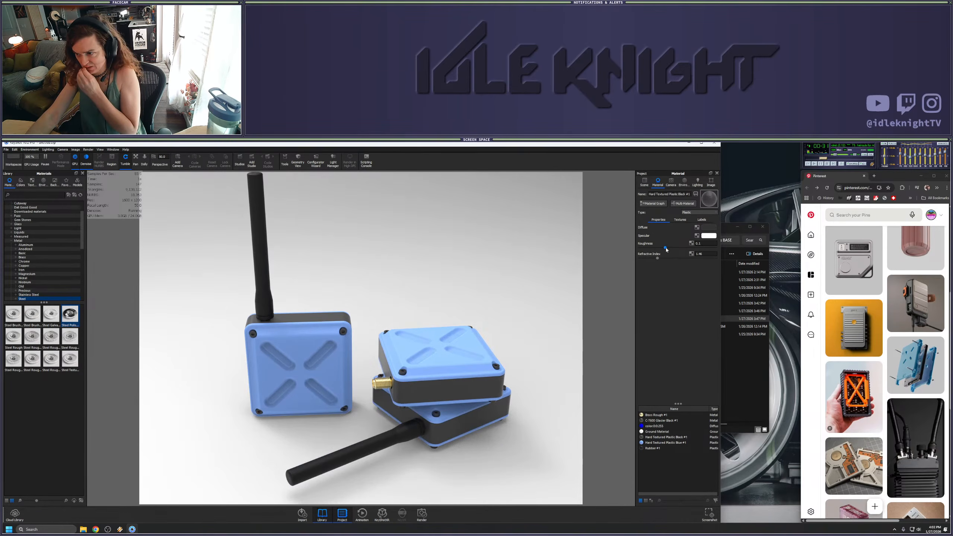
drag(679, 252, 699, 250)
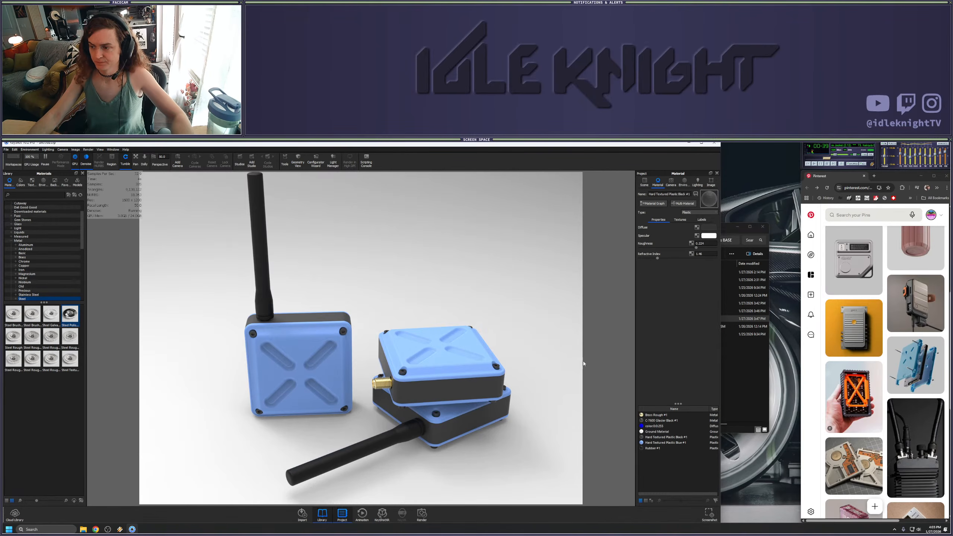
Examine the three-unit composition from farther away and close up, and compare it with the reference pins on the Pinterest board
scroll(583, 364, down, 5)
drag(583, 364, 513, 370)
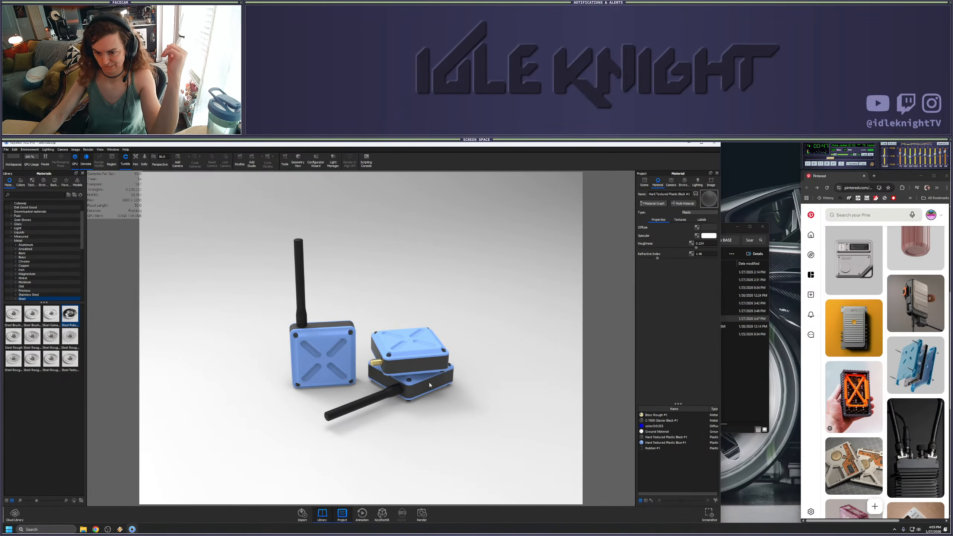
scroll(429, 385, up, 5)
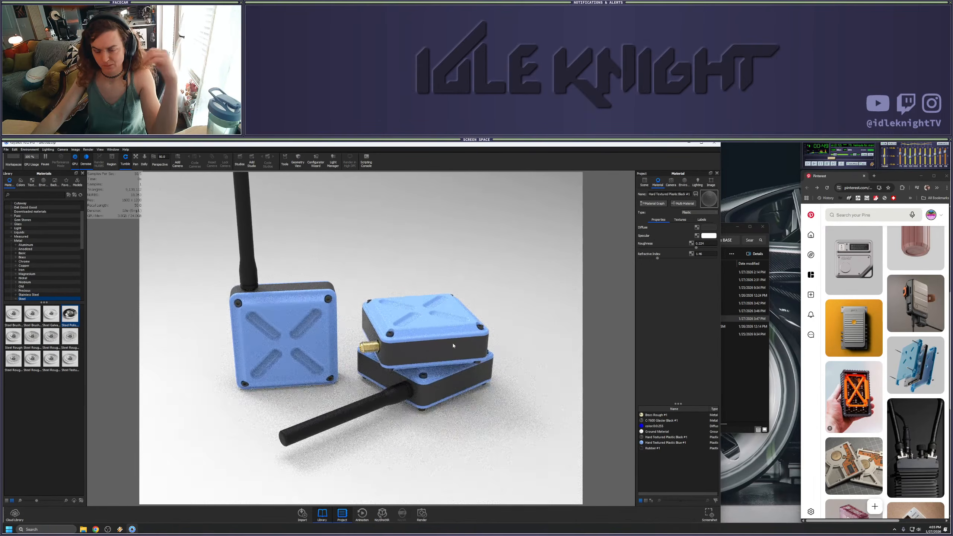
scroll(453, 346, up, 2)
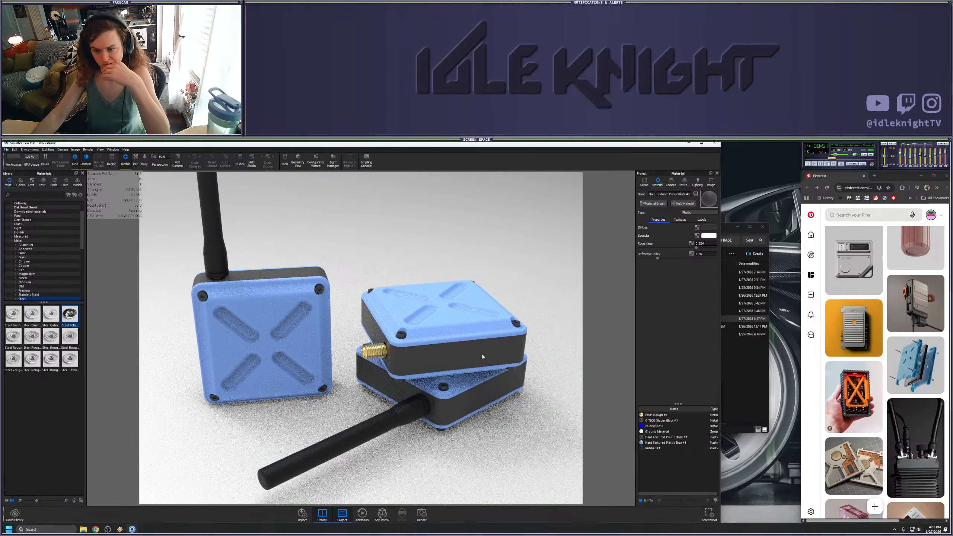
scroll(504, 371, down, 2)
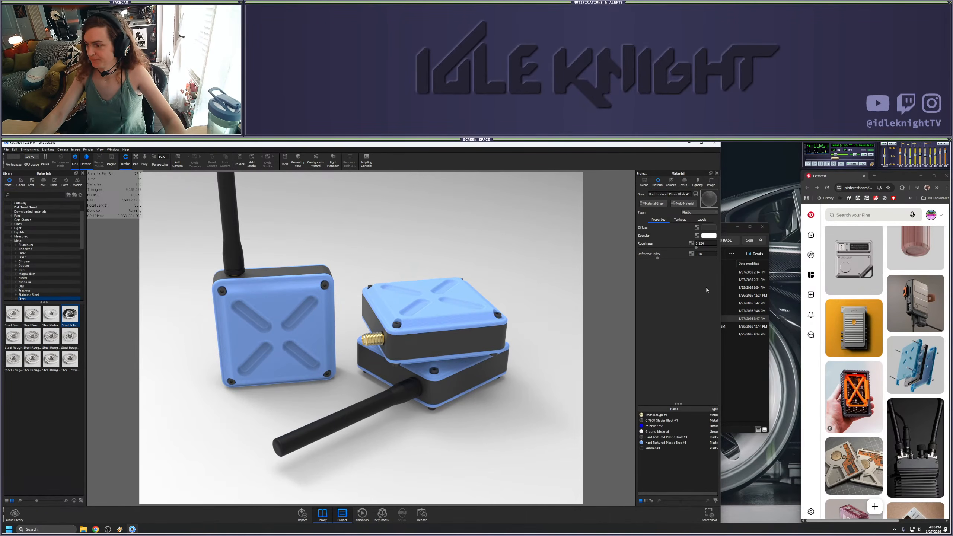
scroll(895, 335, down, 4)
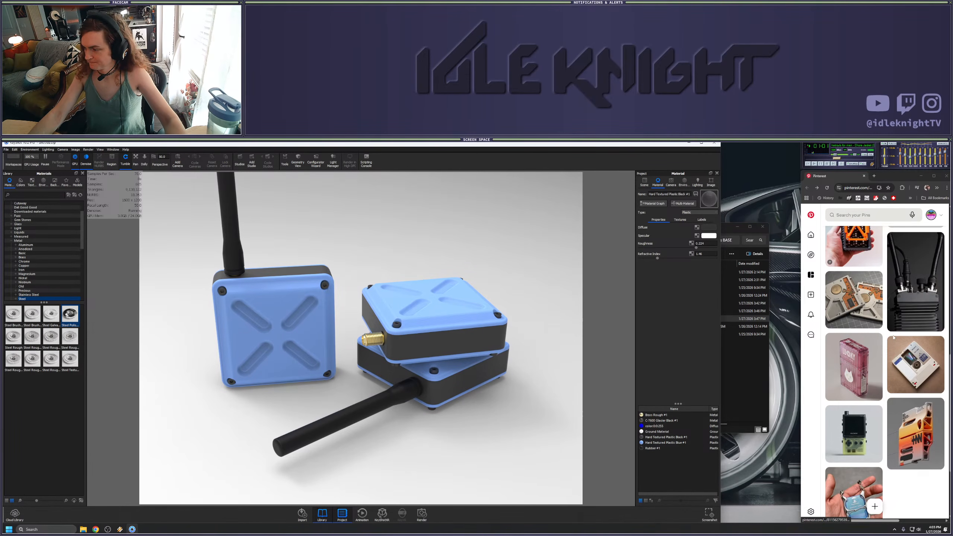
scroll(893, 338, down, 3)
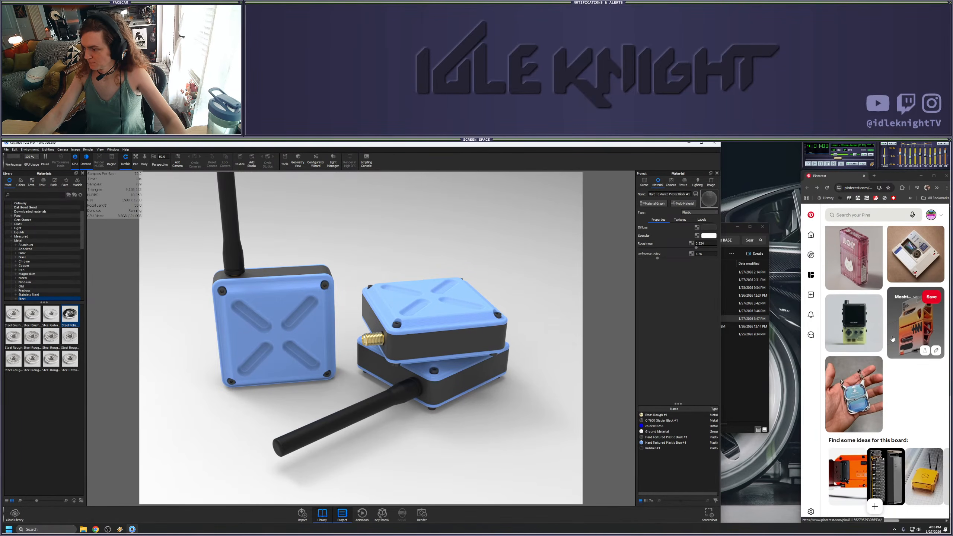
scroll(892, 339, up, 5)
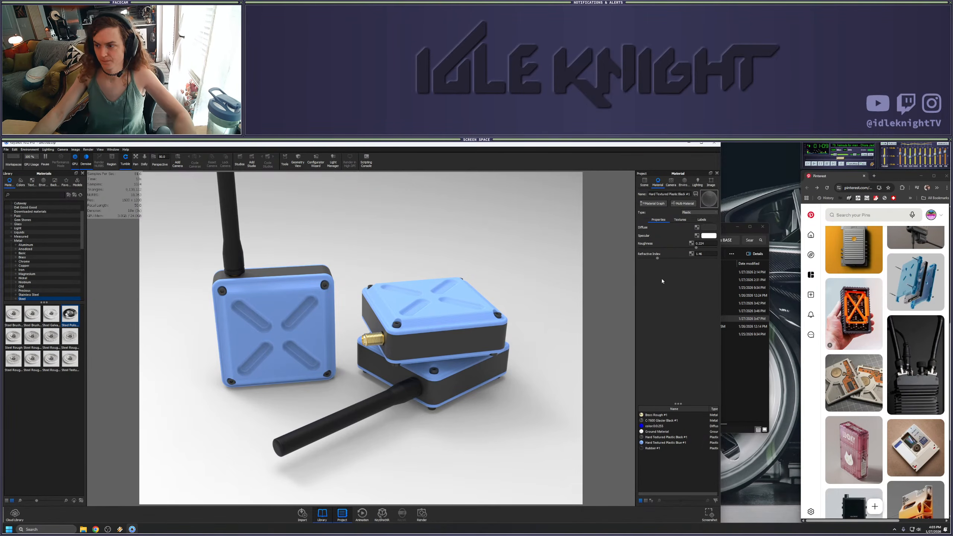
Find the ground plane among the scene's objects and hide it
click(644, 187)
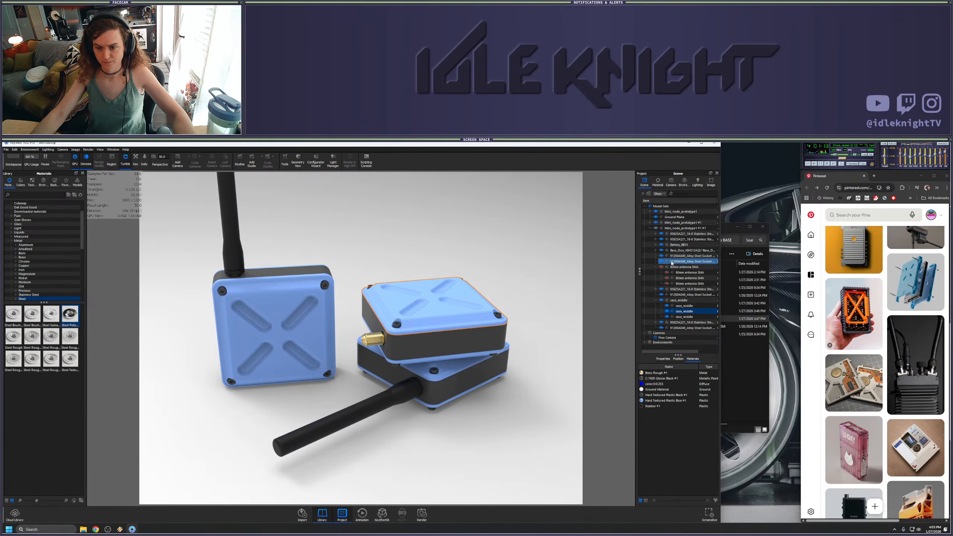
click(549, 324)
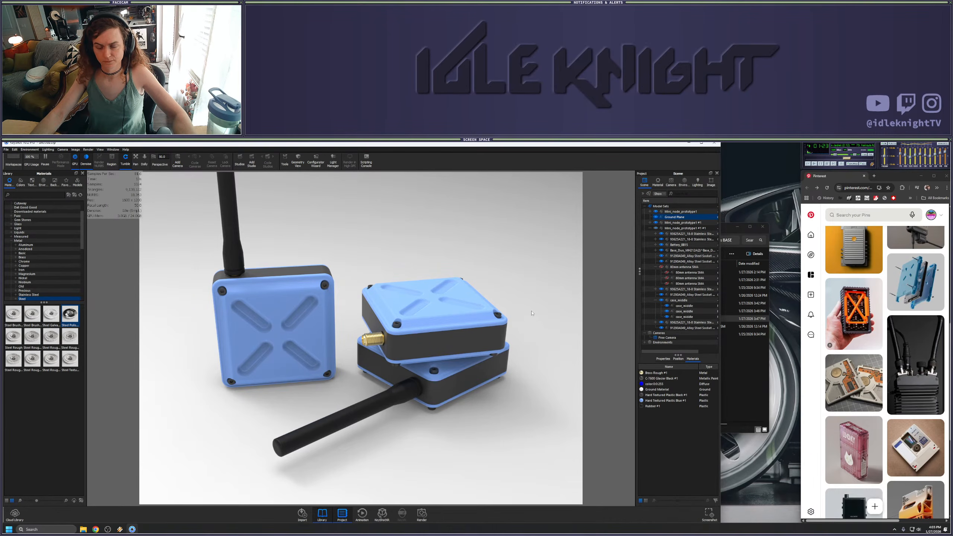
scroll(525, 313, down, 3)
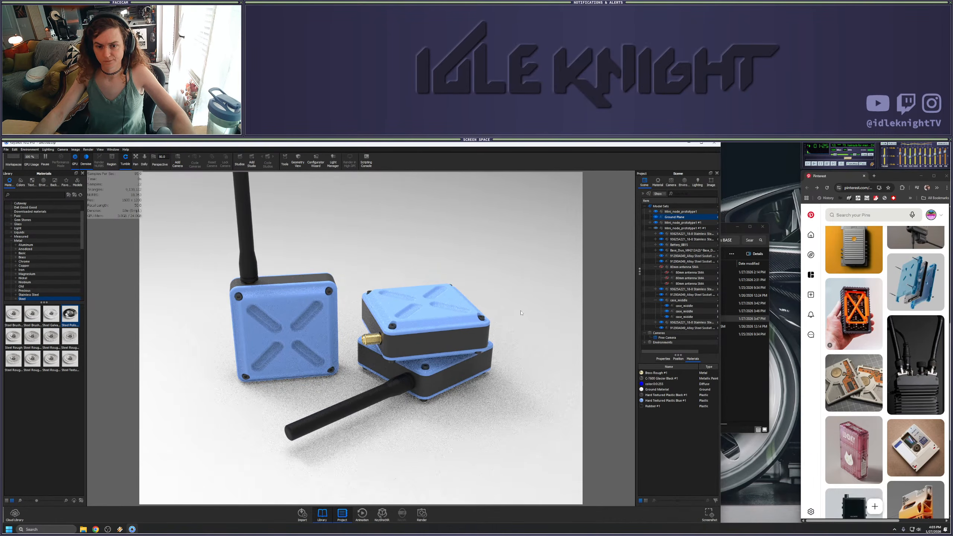
scroll(519, 314, up, 3)
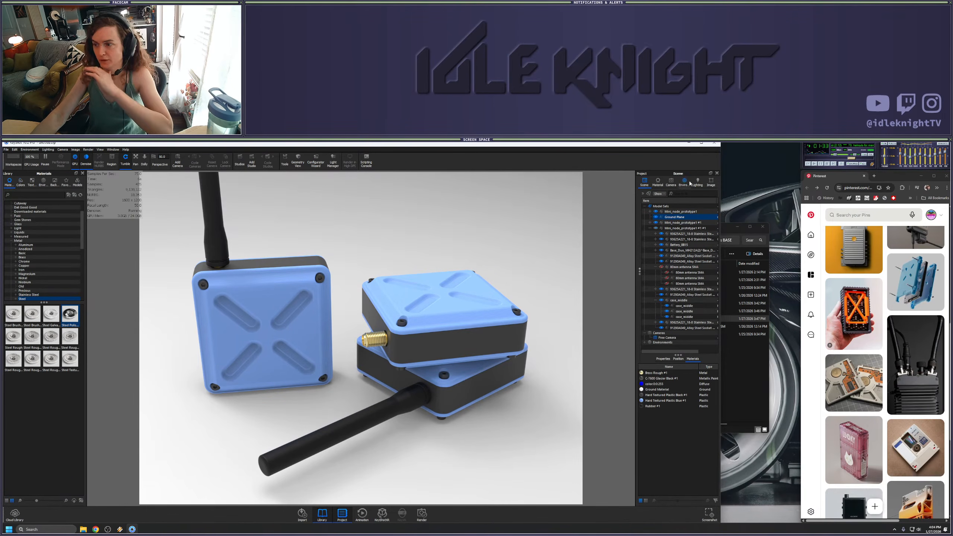
click(650, 228)
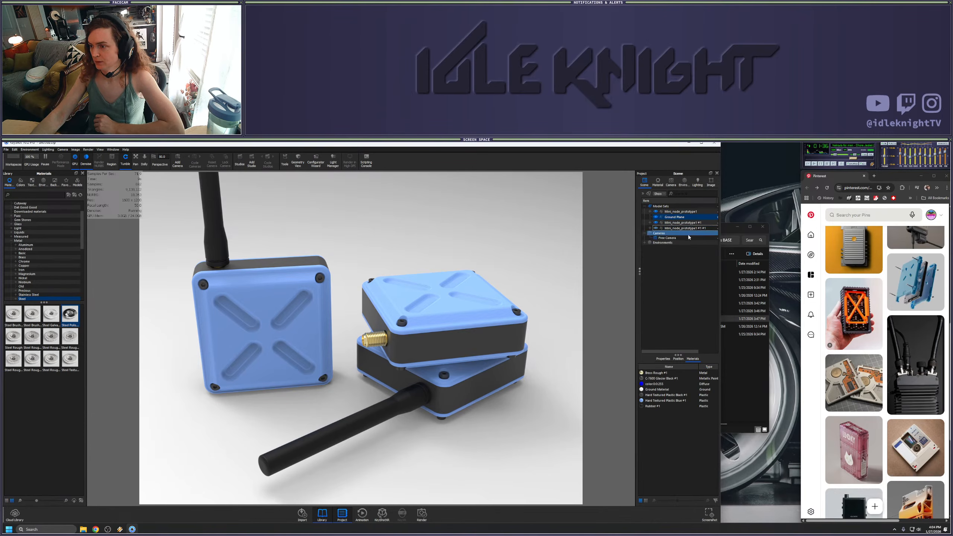
click(655, 217)
click(32, 150)
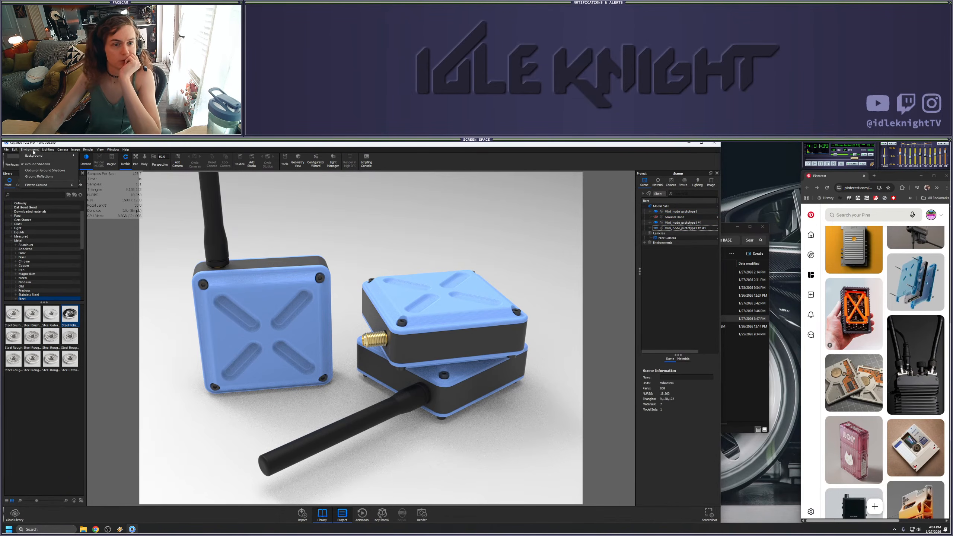
click(68, 295)
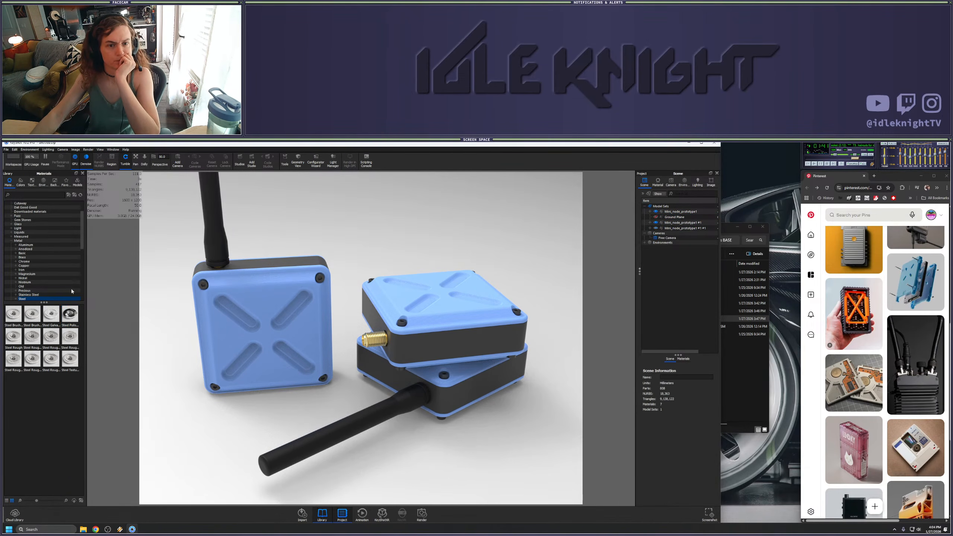
Add a Backdrop Ramp model to the scene behind and beneath the three units and snap it to the ground
click(77, 183)
drag(16, 314, 371, 244)
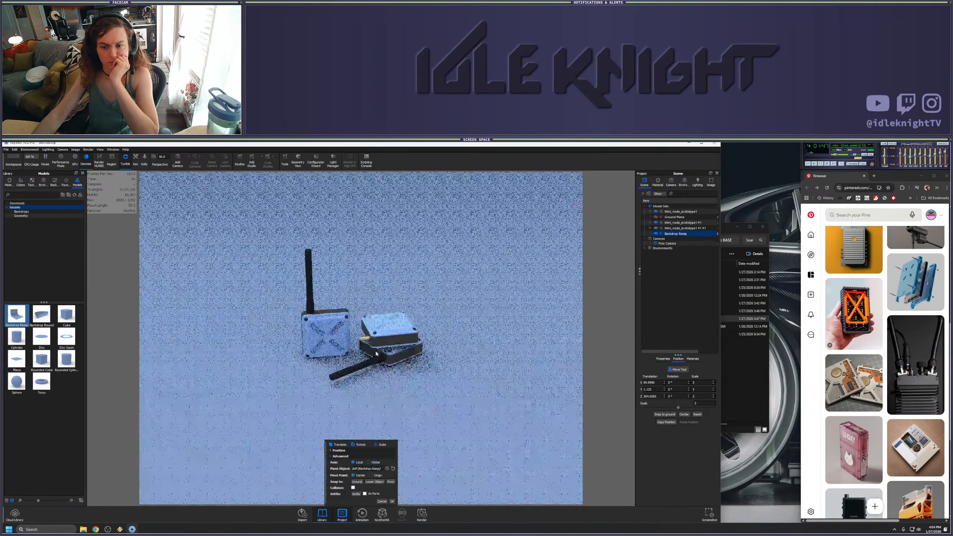
scroll(375, 353, down, 10)
mouse_move(376, 354)
mouse_down()
mouse_move(493, 311)
mouse_move(364, 357)
mouse_up()
scroll(364, 357, up, 10)
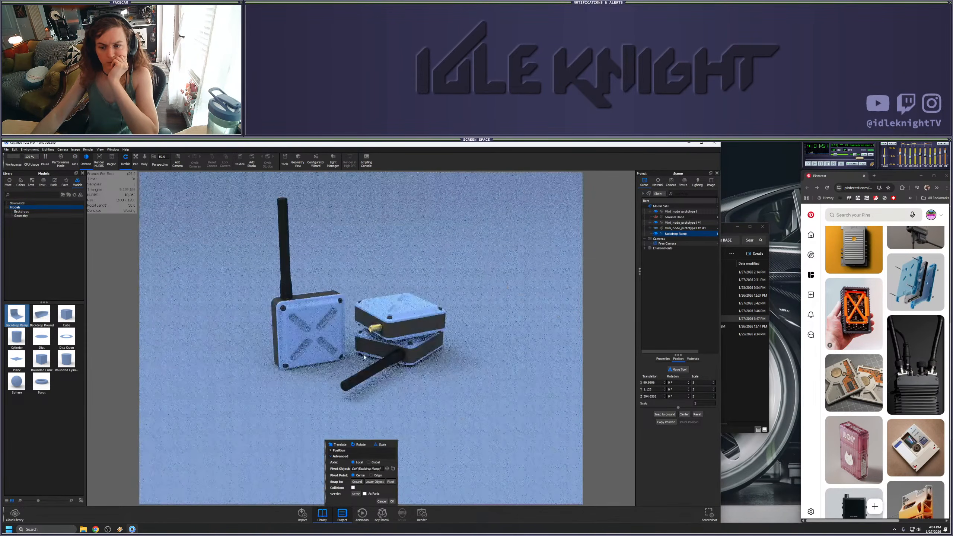
scroll(364, 357, up, 3)
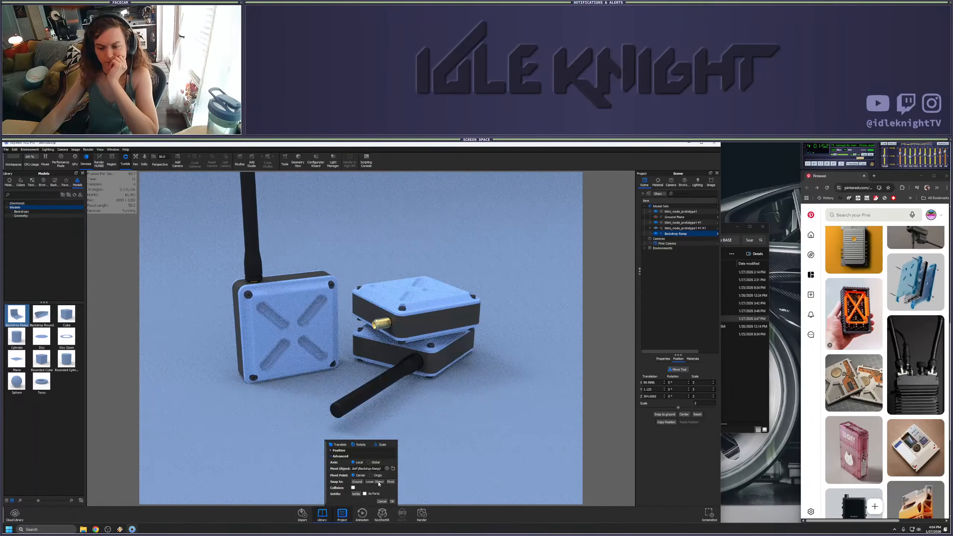
click(358, 482)
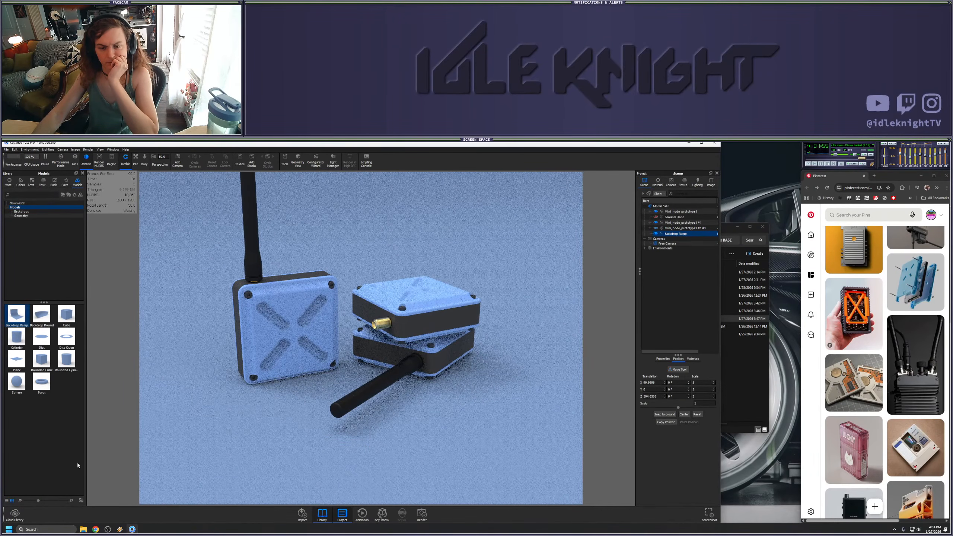
Apply the Hard Rough Plastic Green material from the hard rough plastics library to the backdrop ramp
click(9, 183)
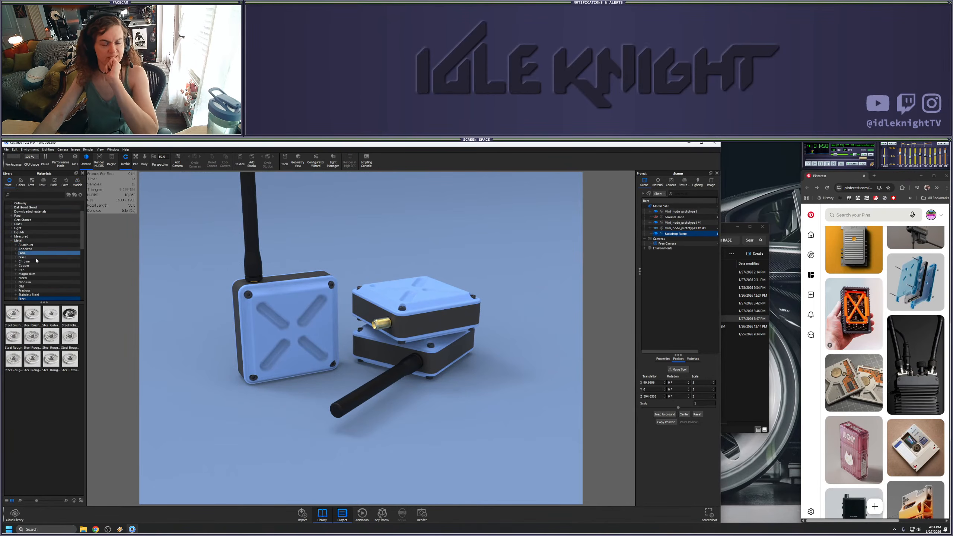
scroll(42, 270, down, 3)
scroll(39, 277, down, 3)
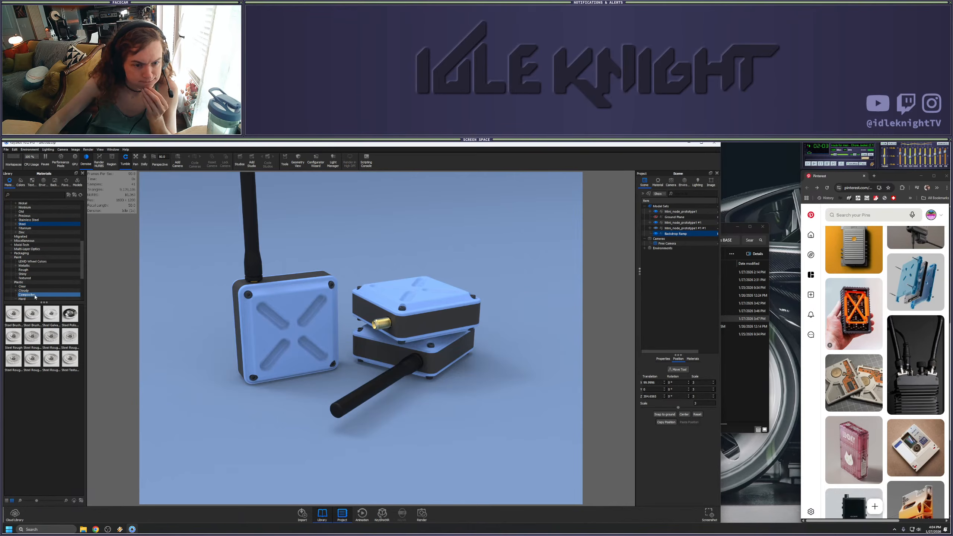
scroll(33, 296, down, 1)
click(28, 290)
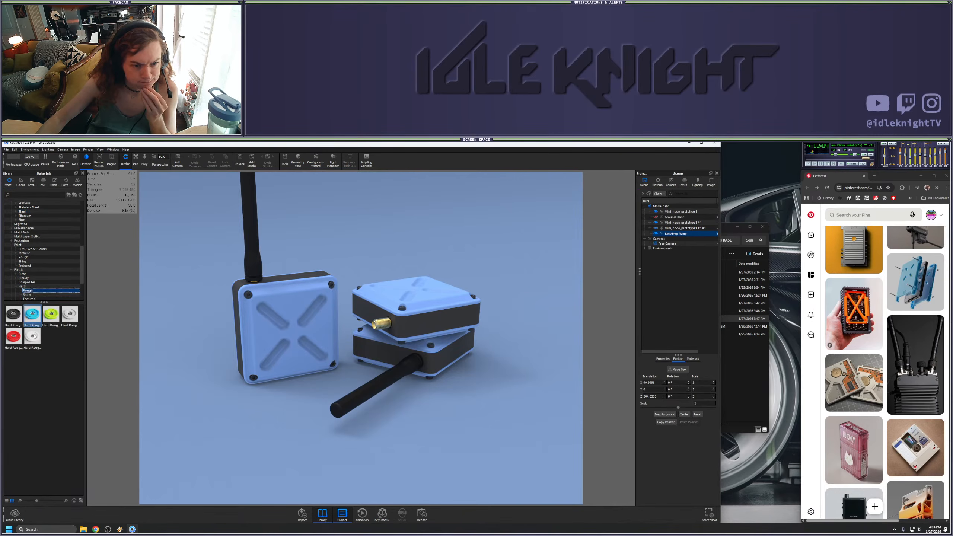
drag(16, 341, 52, 377)
drag(51, 315, 260, 434)
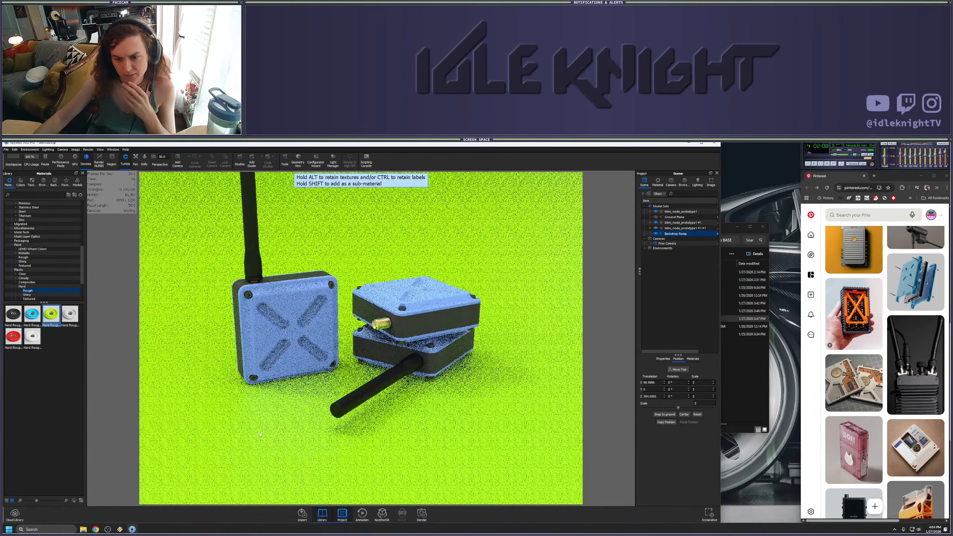
Change the backdrop material's diffuse colour to a muted medium purple
double_click(272, 431)
click(710, 227)
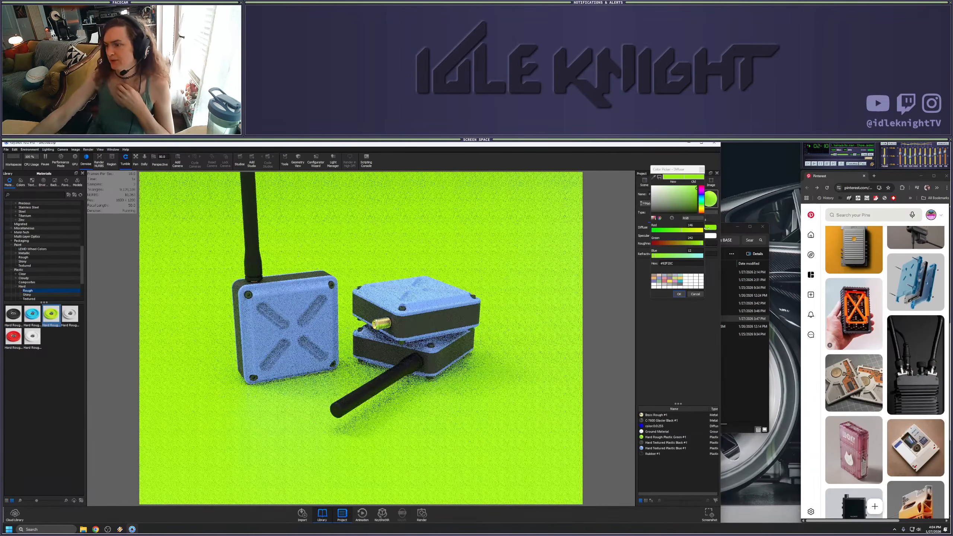
click(685, 193)
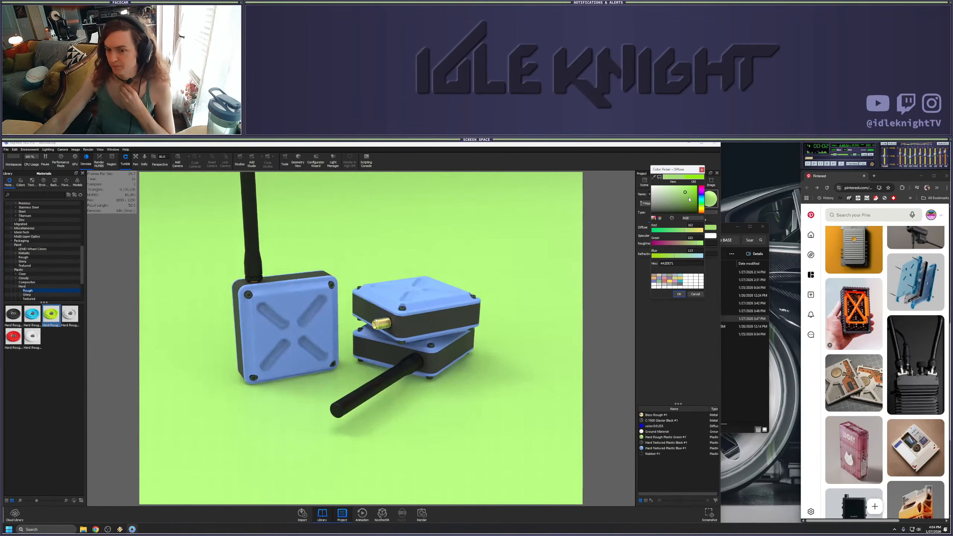
drag(703, 202, 702, 194)
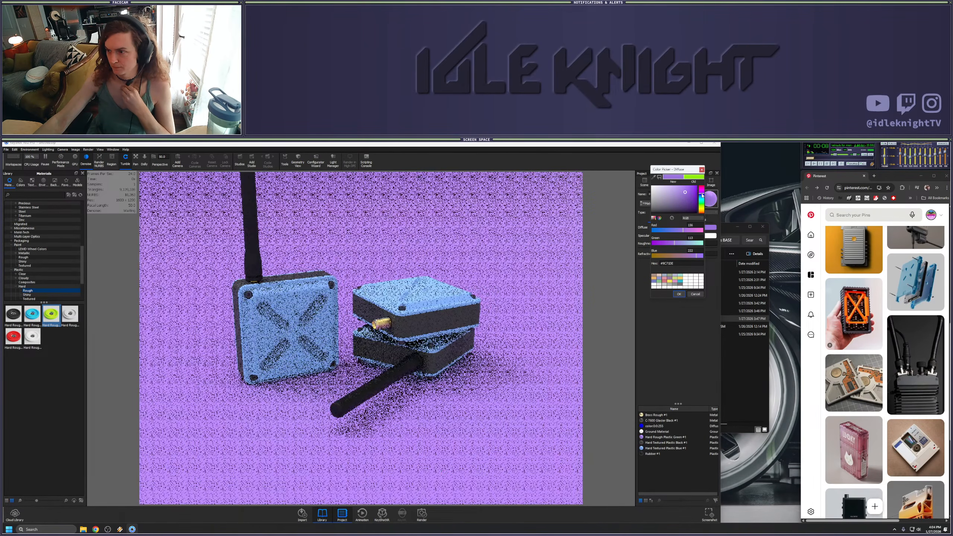
click(685, 208)
click(688, 197)
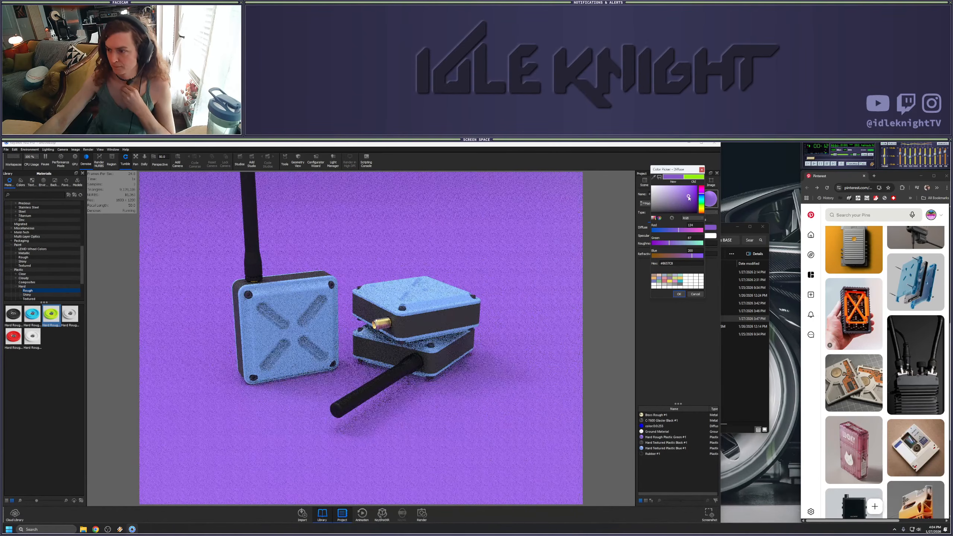
click(678, 199)
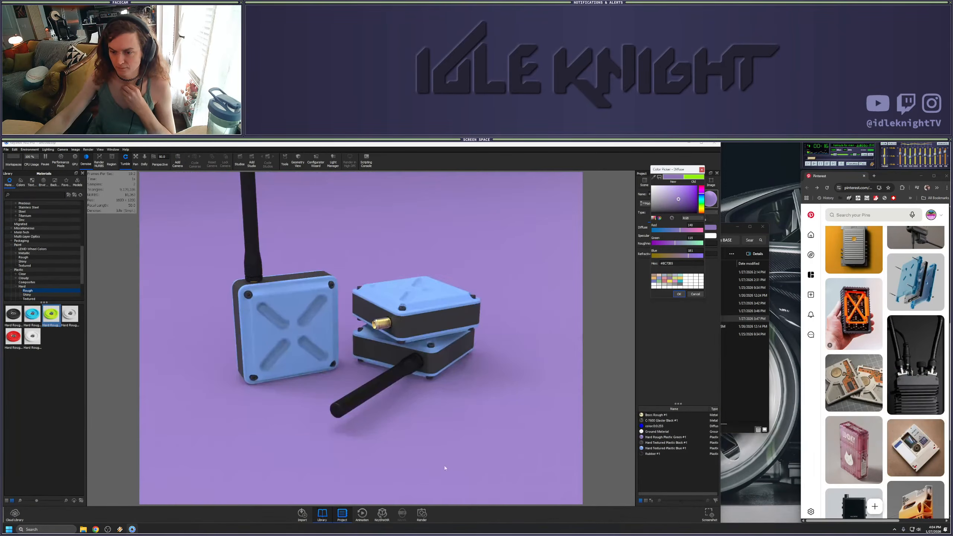
click(678, 294)
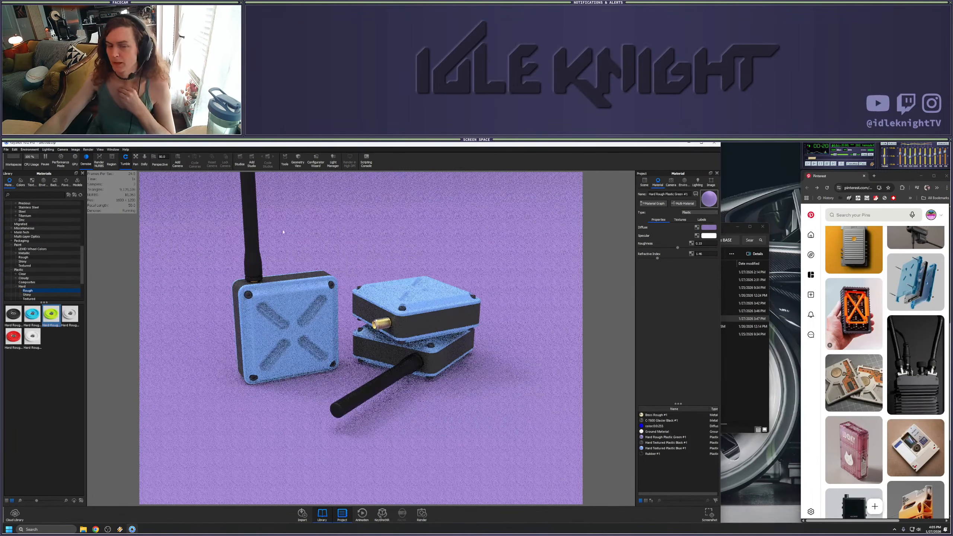
Add a disc to the scene and raise it vertically so it floats above the three units
click(14, 150)
mouse_move(42, 174)
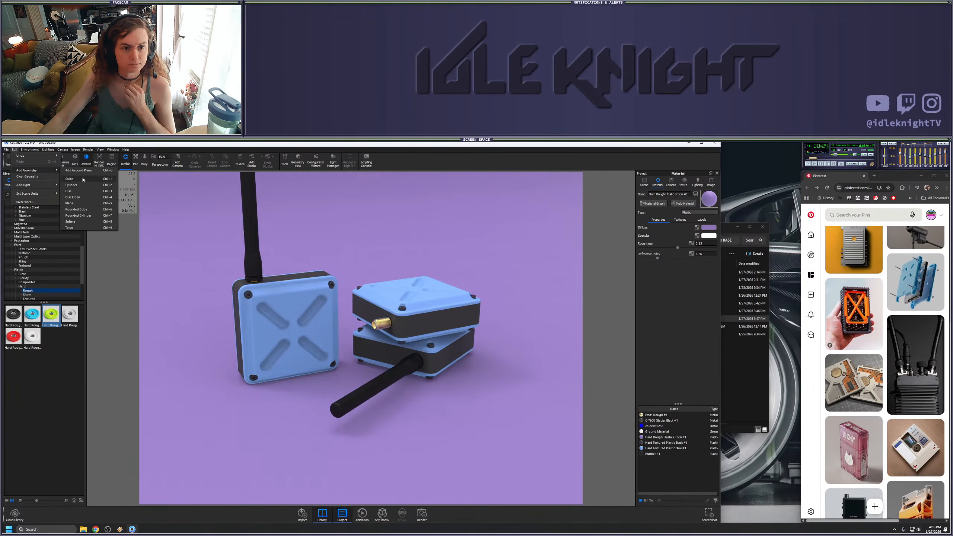
click(69, 191)
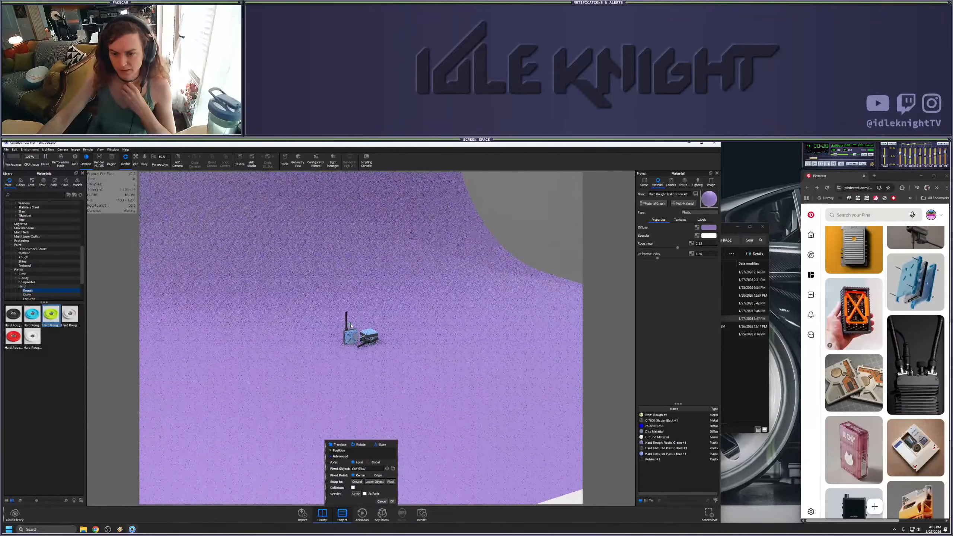
drag(351, 325, 349, 248)
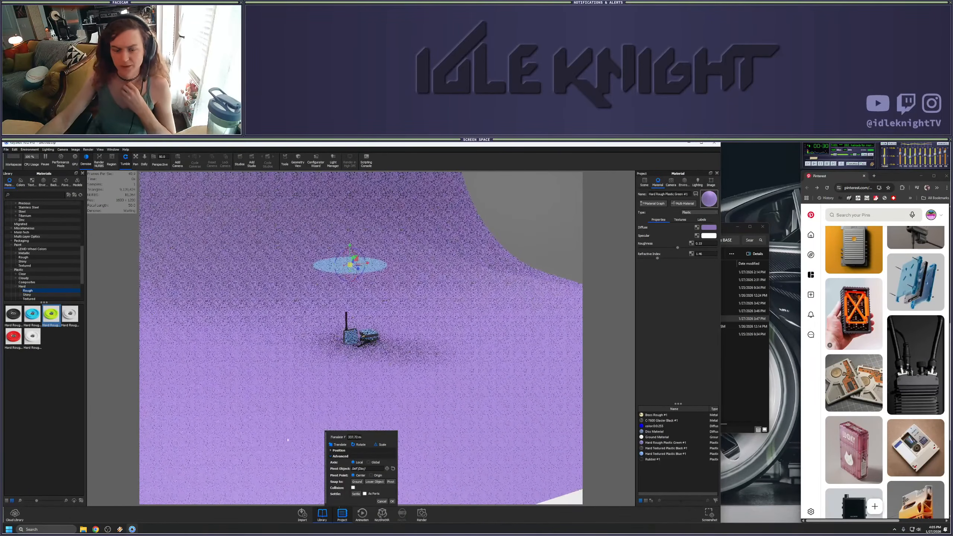
click(392, 502)
Change the material type of the floating disc to Area Light
double_click(358, 269)
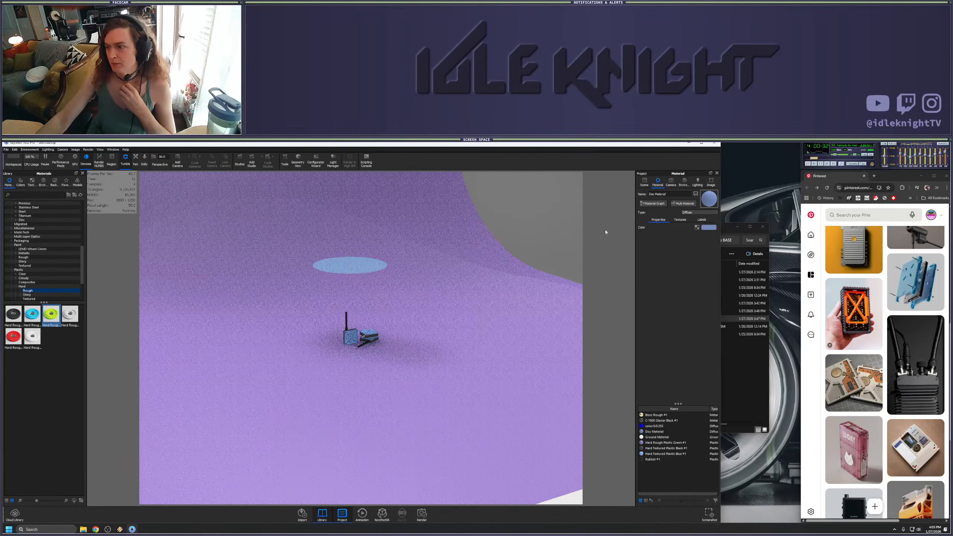
click(690, 213)
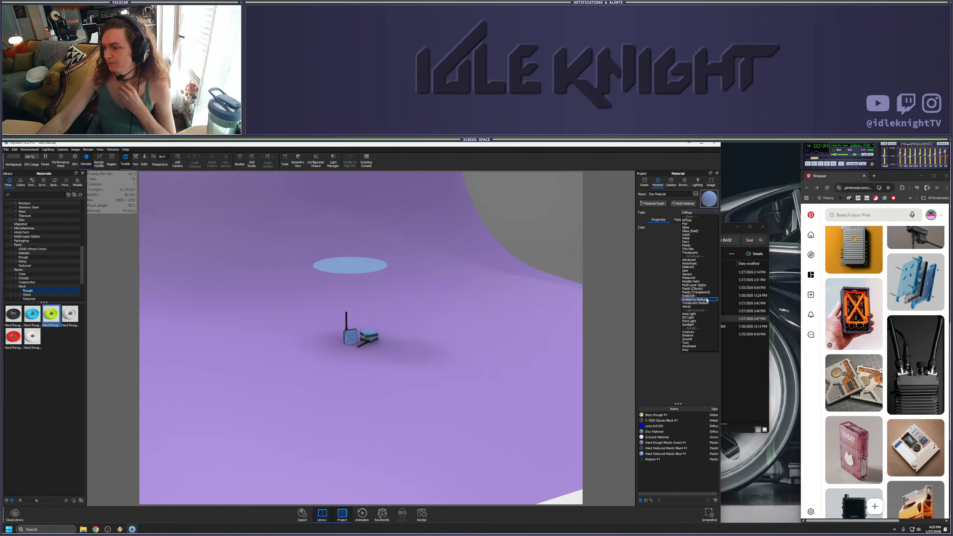
click(687, 315)
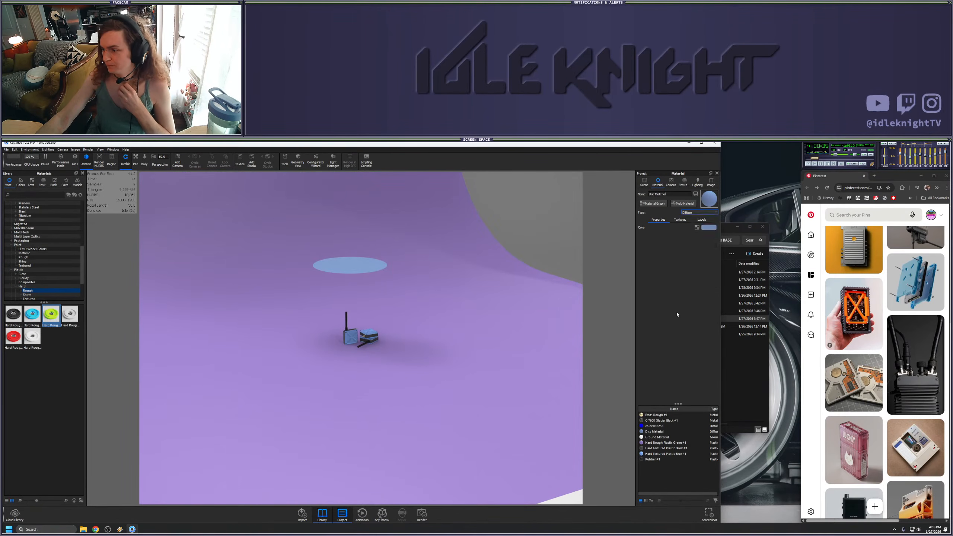
Set the environment brightness to 0 and check the units lit only by the disc light
click(671, 183)
click(689, 184)
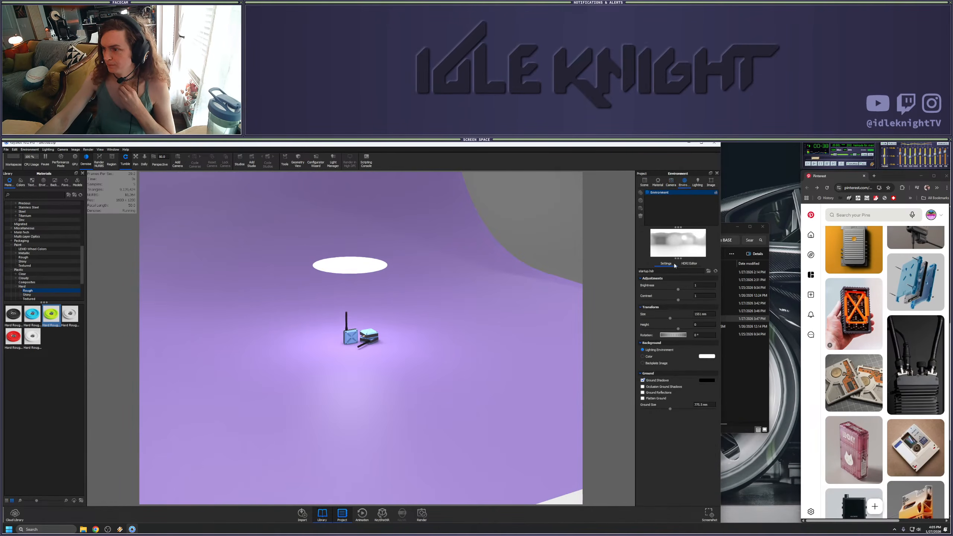
drag(678, 289, 642, 289)
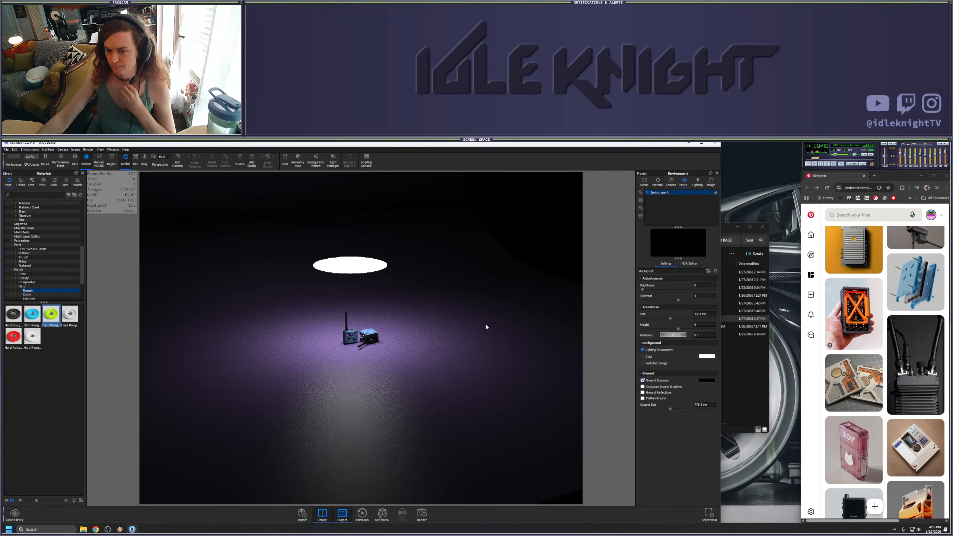
scroll(388, 334, up, 10)
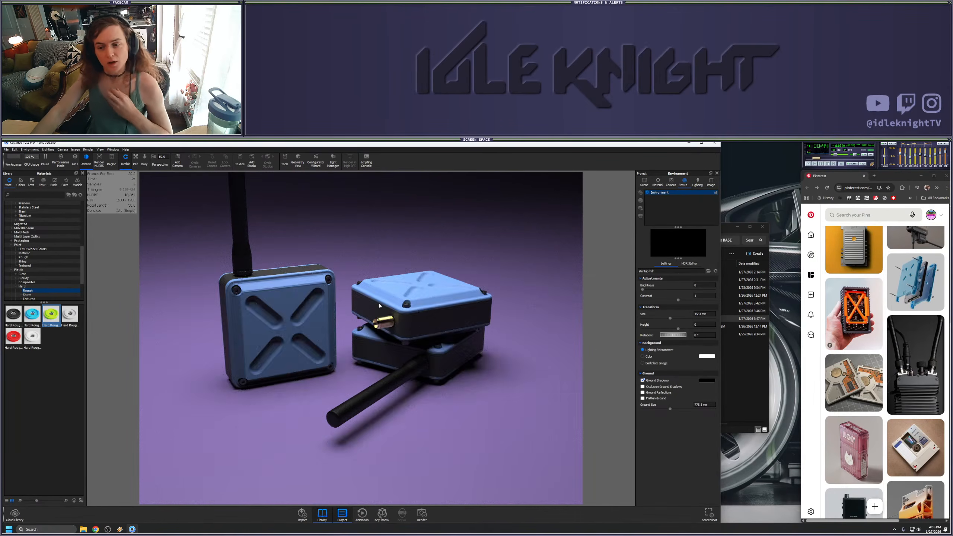
scroll(381, 305, down, 10)
Move the disc light to the left side of the units, lower it, and tilt it about the Z axis to face them
click(644, 182)
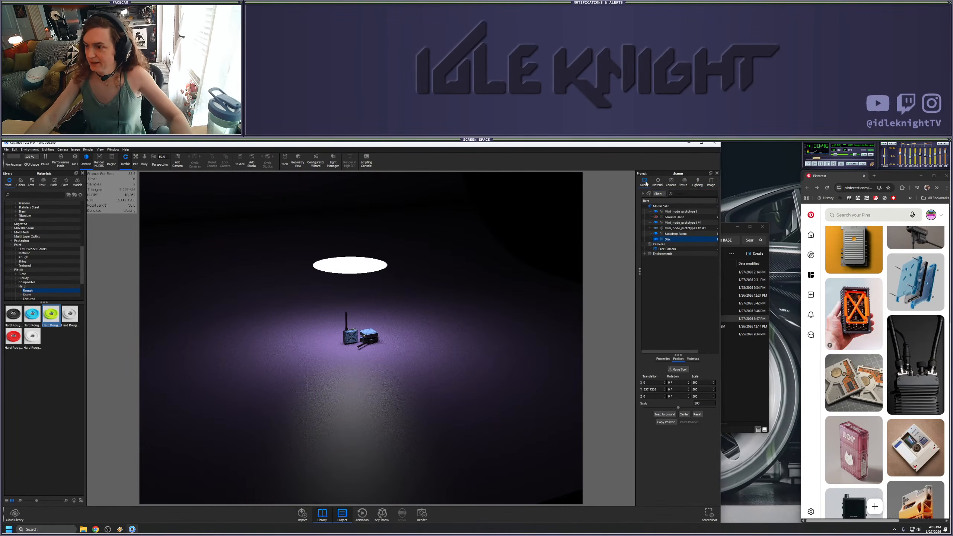
right_click(674, 239)
click(689, 271)
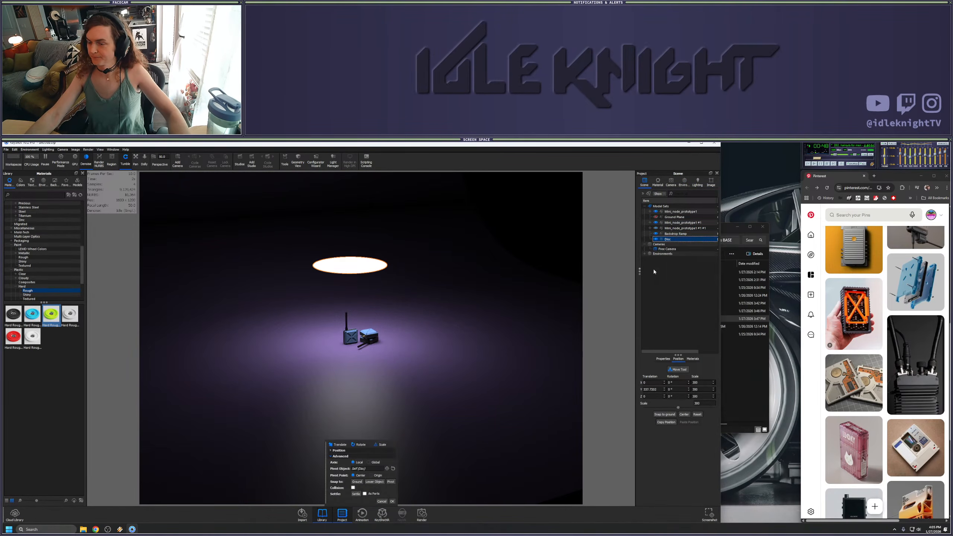
drag(365, 265, 330, 255)
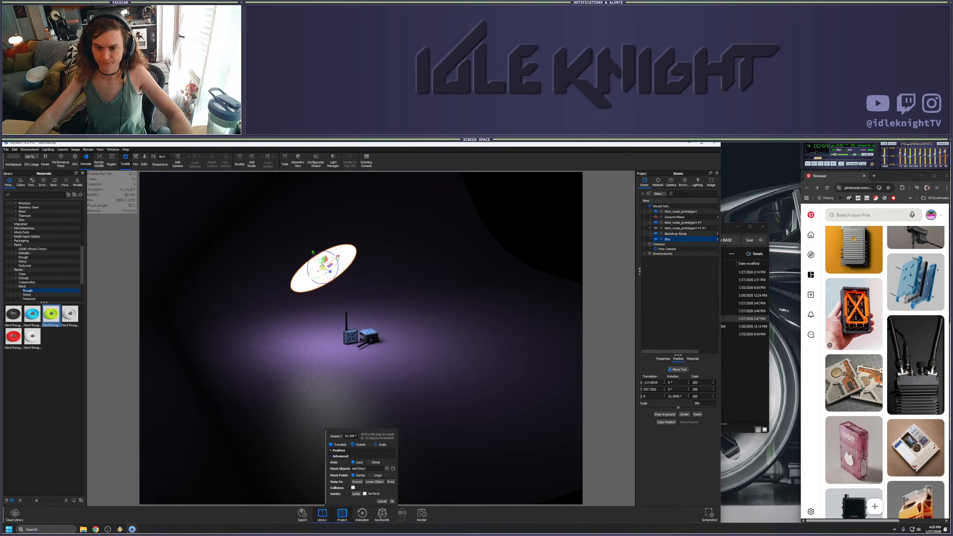
drag(339, 270, 317, 297)
click(390, 501)
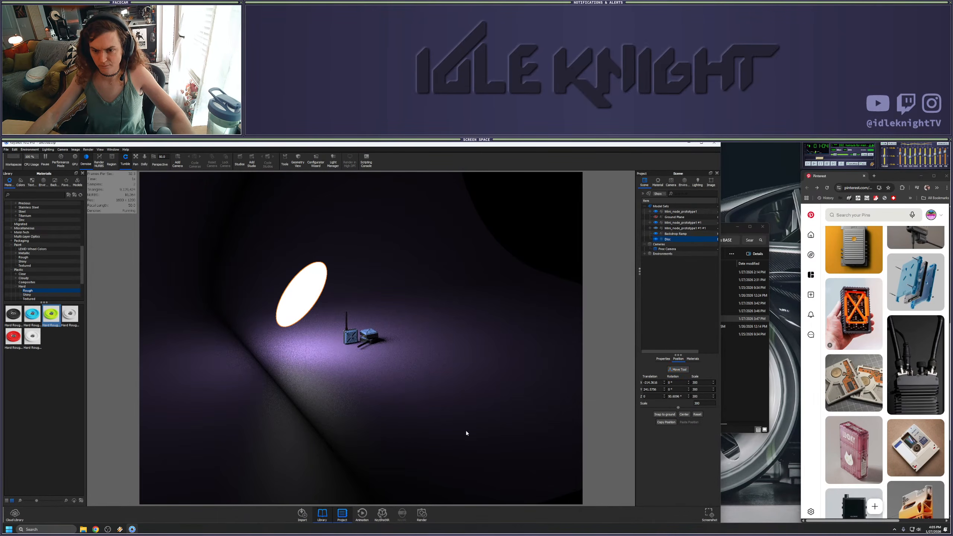
Duplicate the disc light, move the copy to the opposite side of the units, and rotate it about the Y axis to face them
right_click(669, 239)
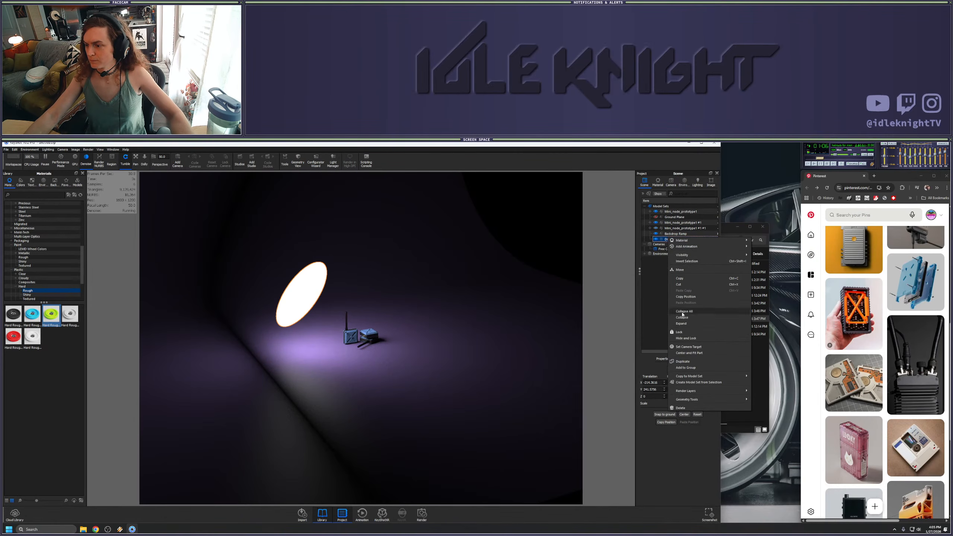
click(682, 361)
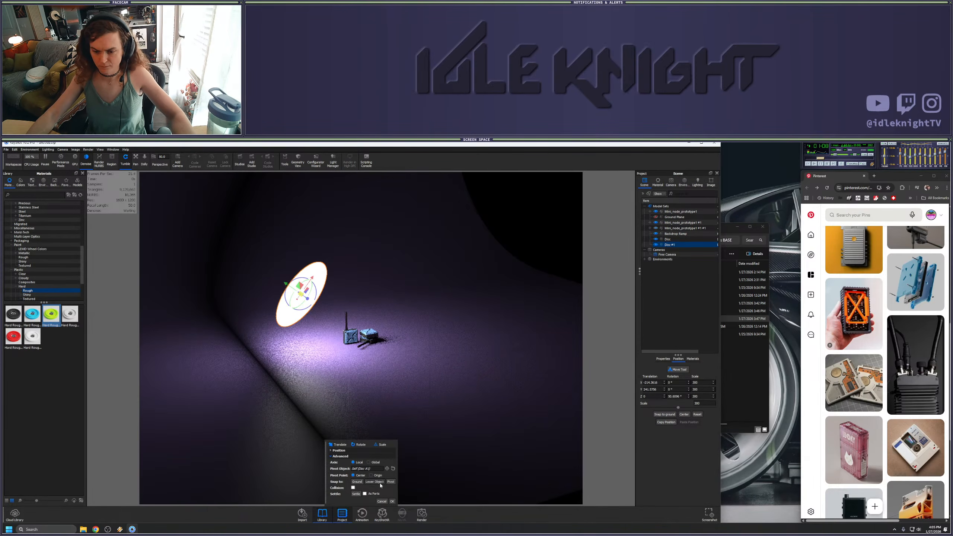
click(369, 462)
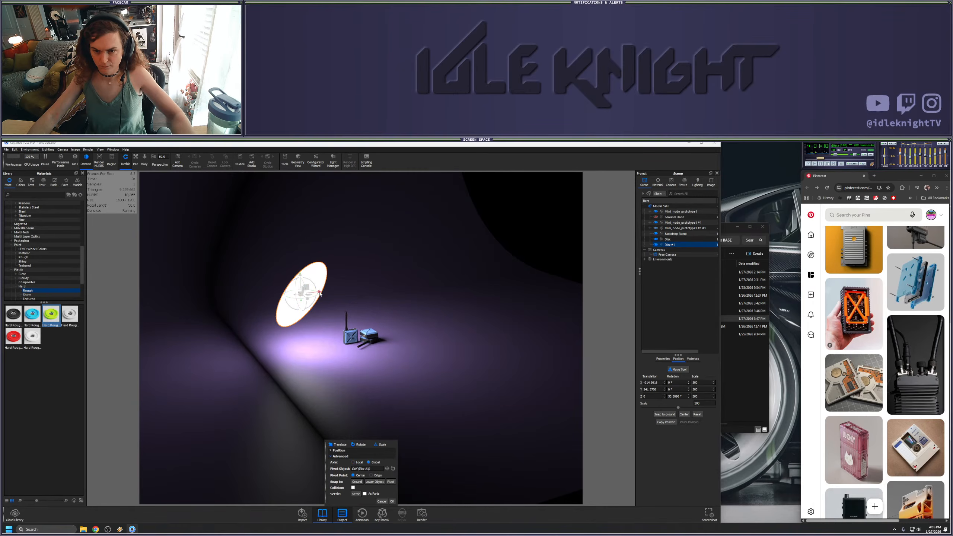
drag(316, 291, 430, 268)
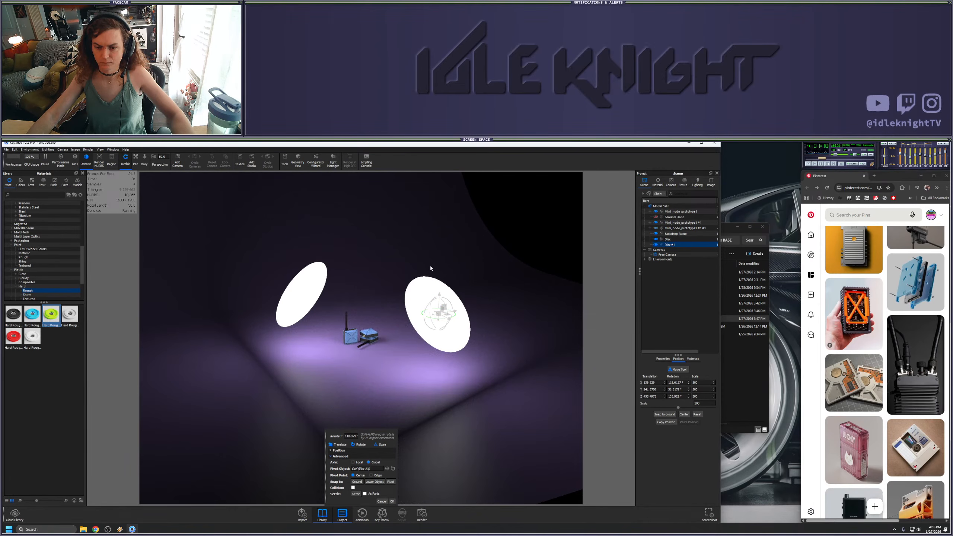
click(392, 500)
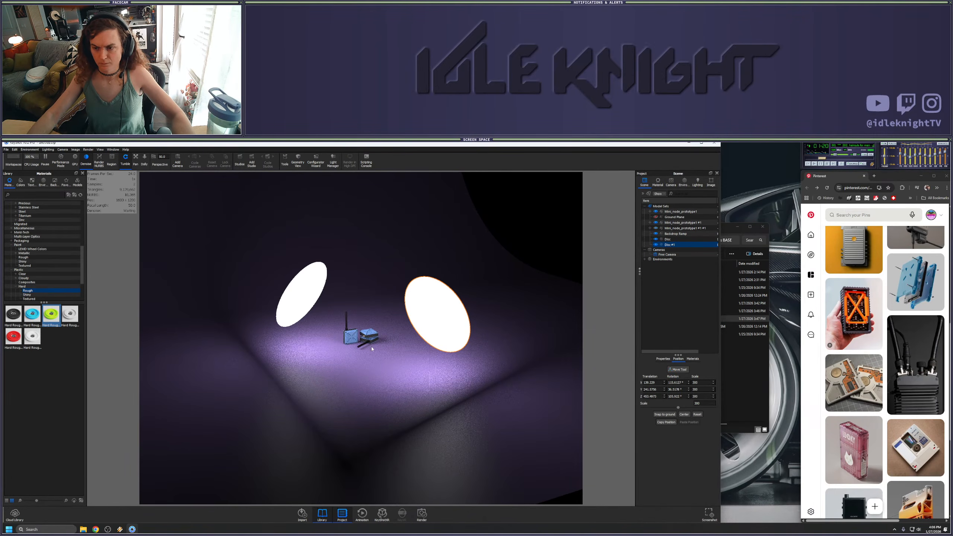
Switch the real-time rendering to GPU mode and frame the three units close up from a slightly raised angle
scroll(373, 341, up, 10)
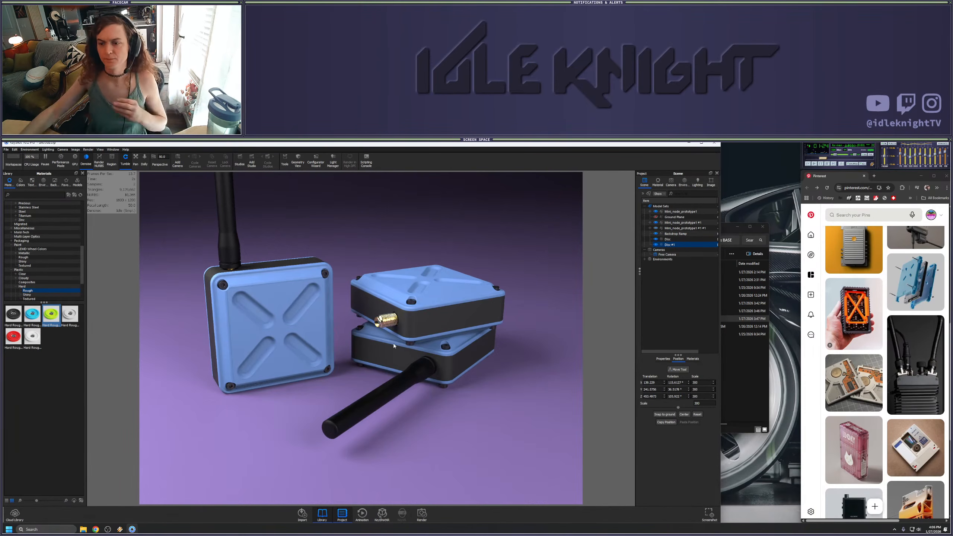
click(75, 164)
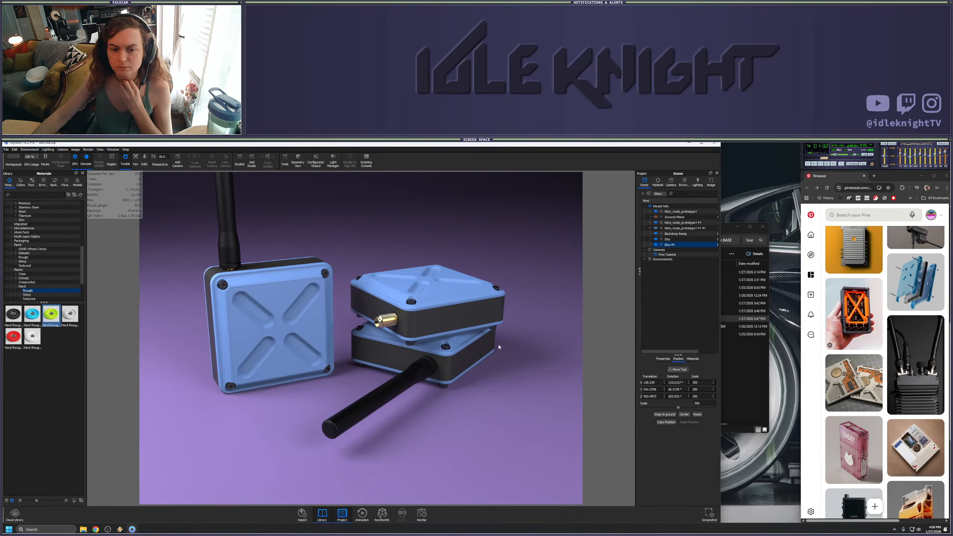
drag(498, 345, 502, 351)
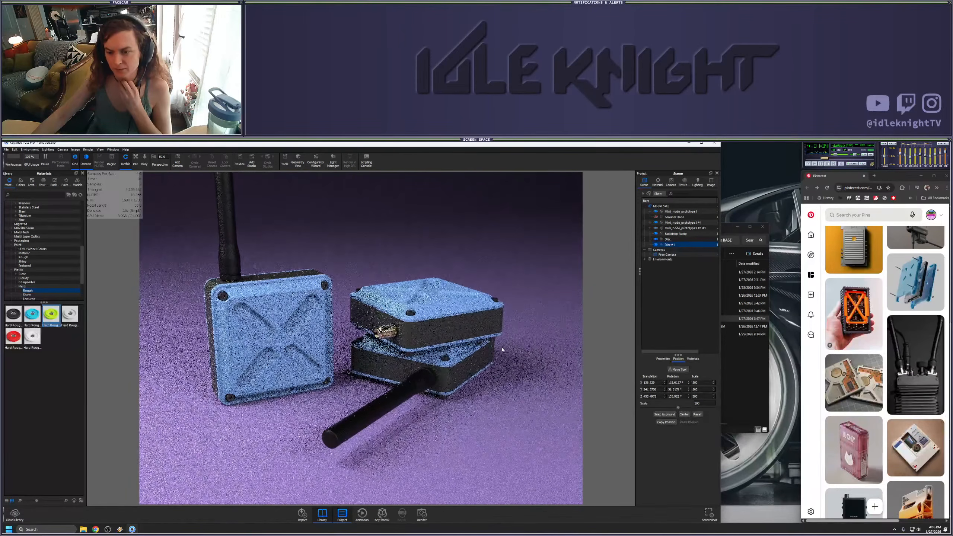
scroll(501, 351, up, 2)
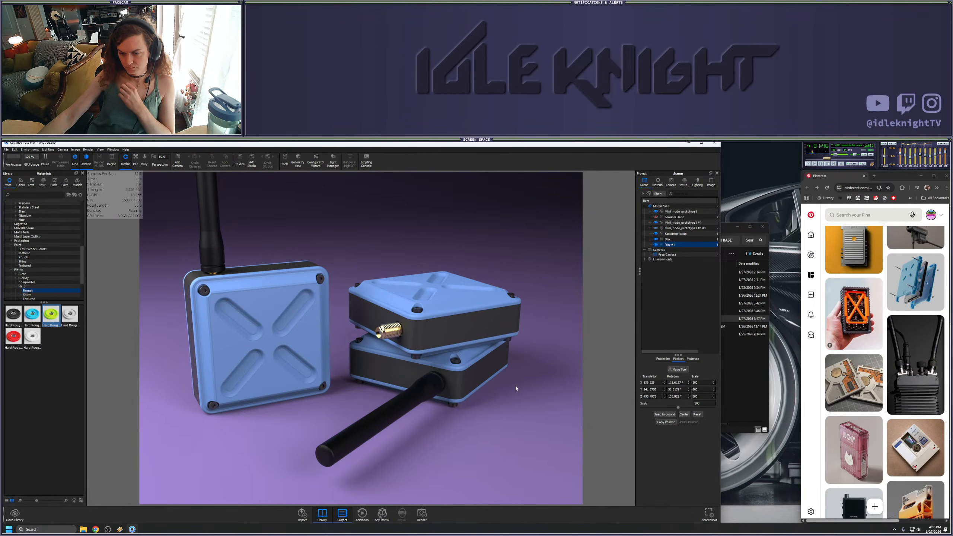
drag(516, 386, 470, 385)
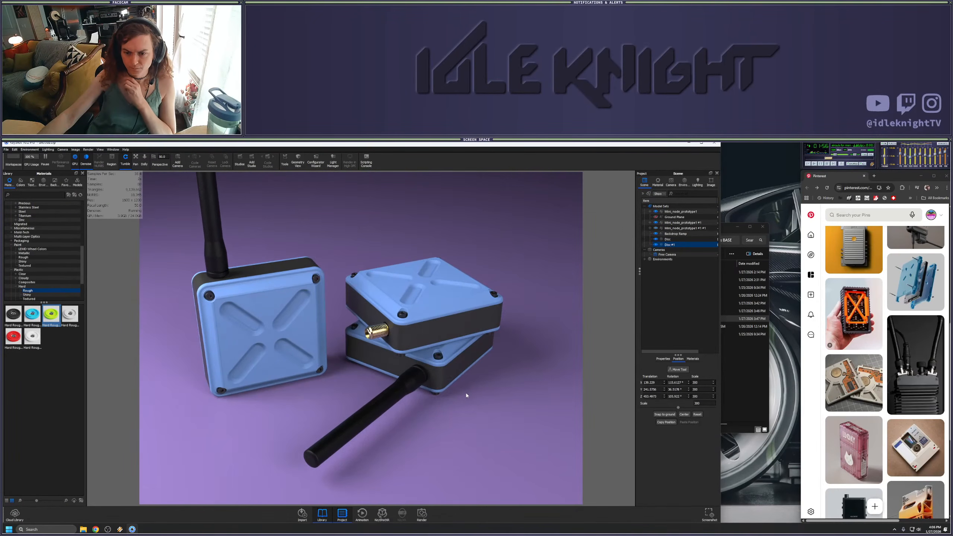
scroll(466, 393, up, 1)
middle_drag(473, 390, 492, 375)
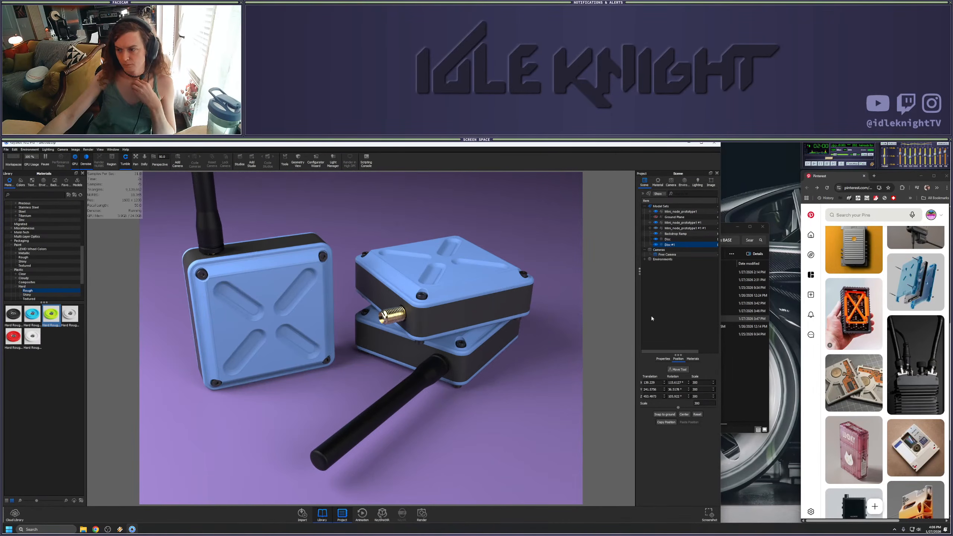
Enable depth of field for the camera, focus on the upright unit, and set the F-stop to 4
click(672, 186)
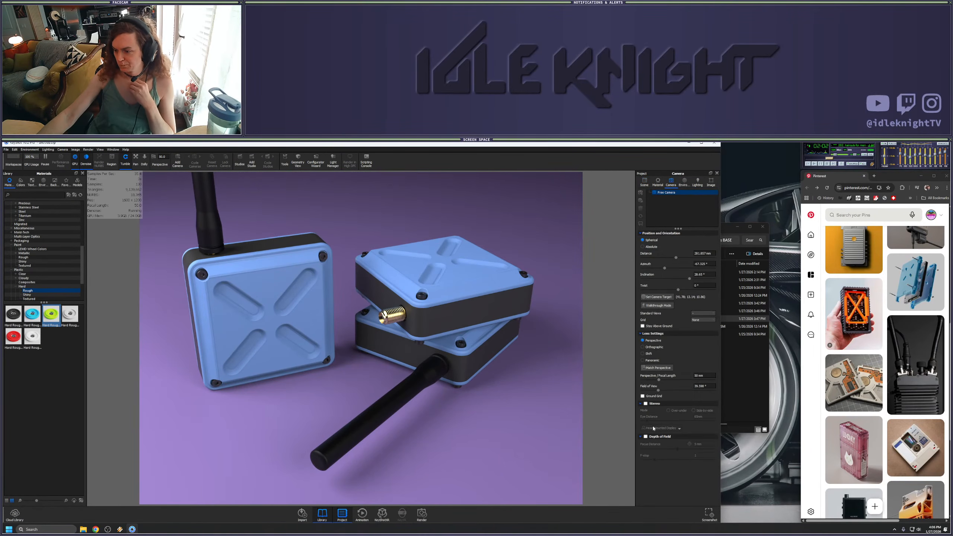
click(645, 436)
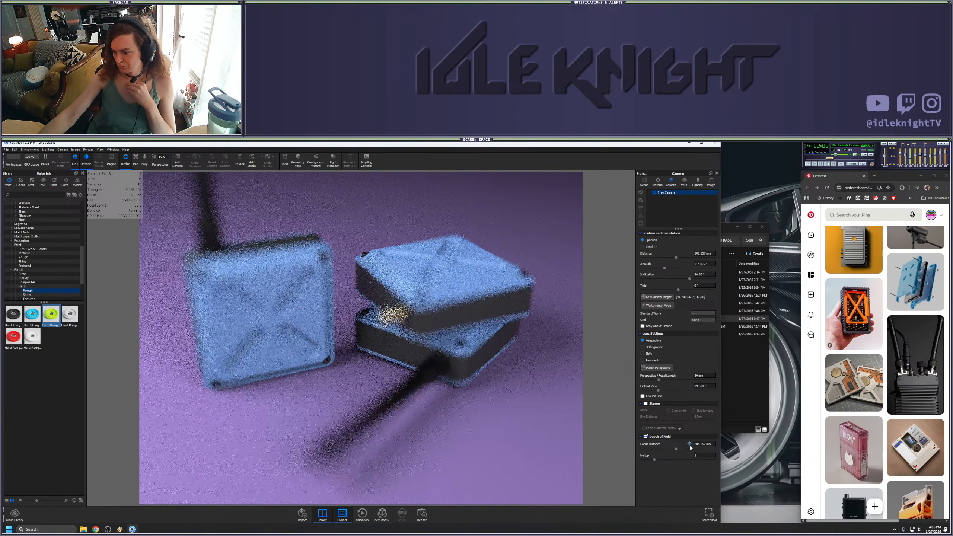
click(323, 318)
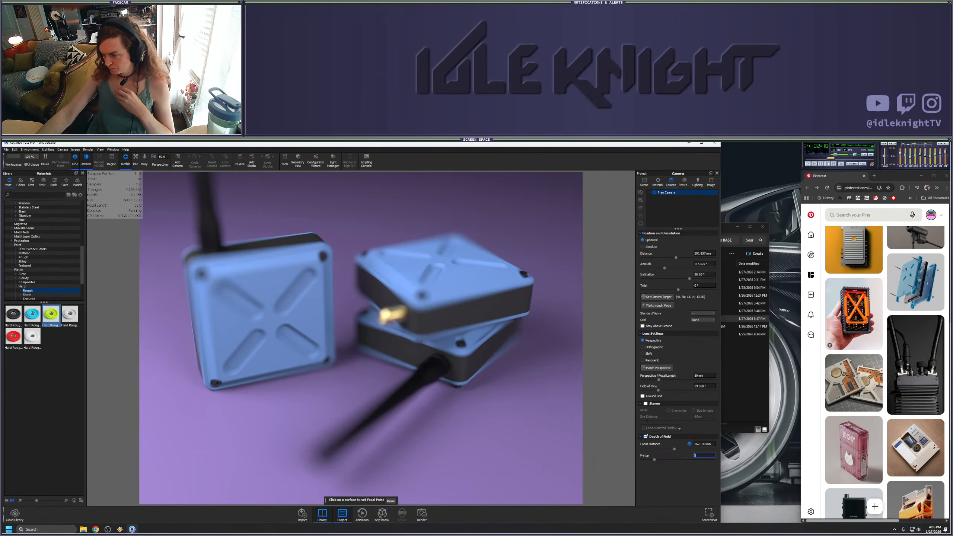
text(4)
key(Return)
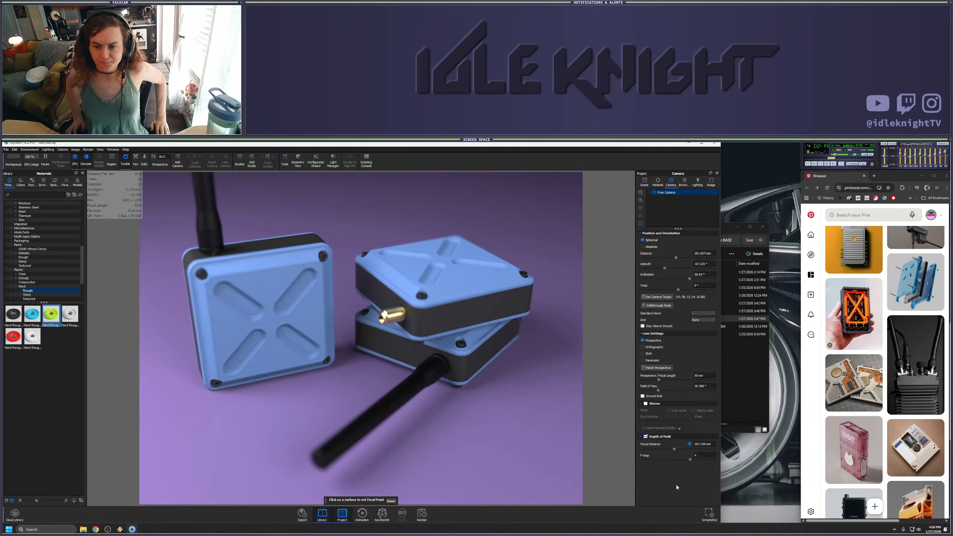
Raise the F-stop further and move the focal point to the gold connector on the upper stacked unit
click(710, 455)
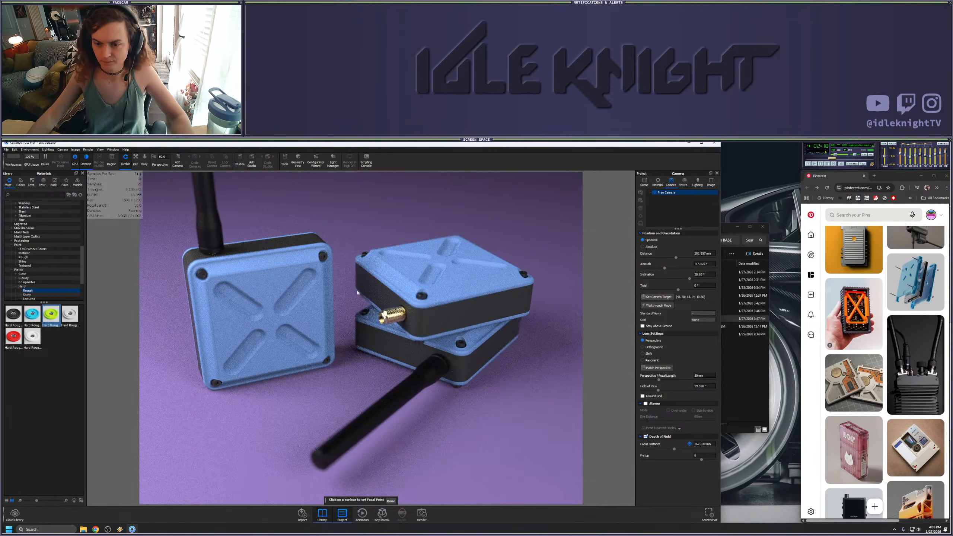
click(394, 319)
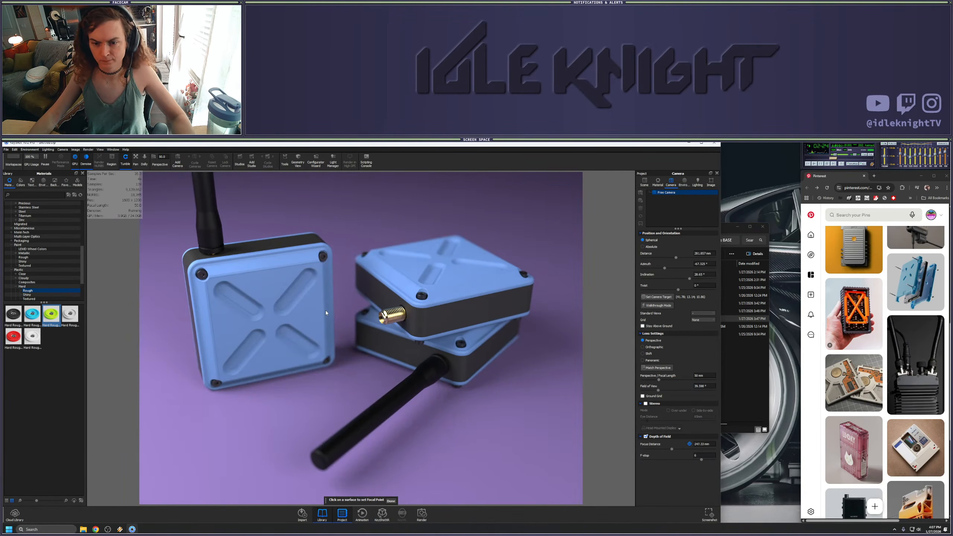
click(644, 181)
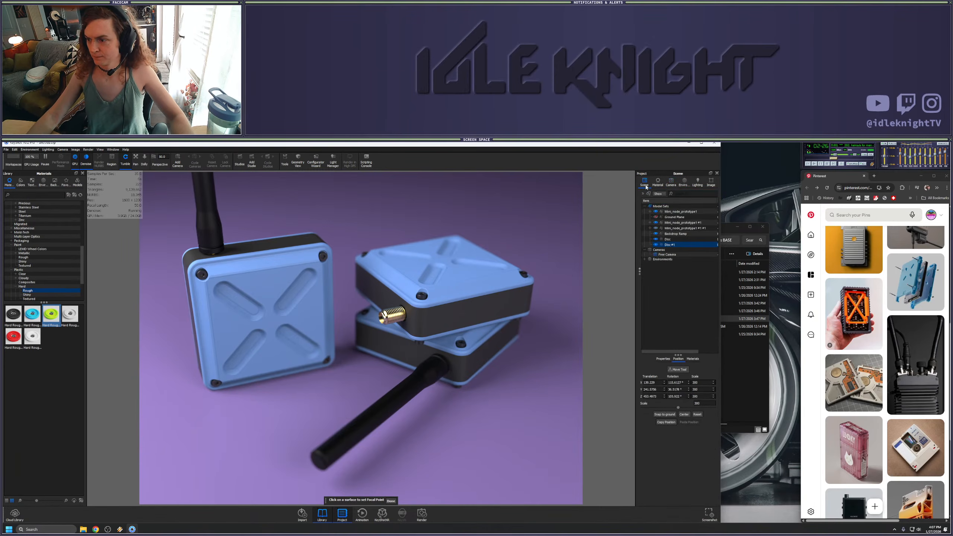
click(390, 501)
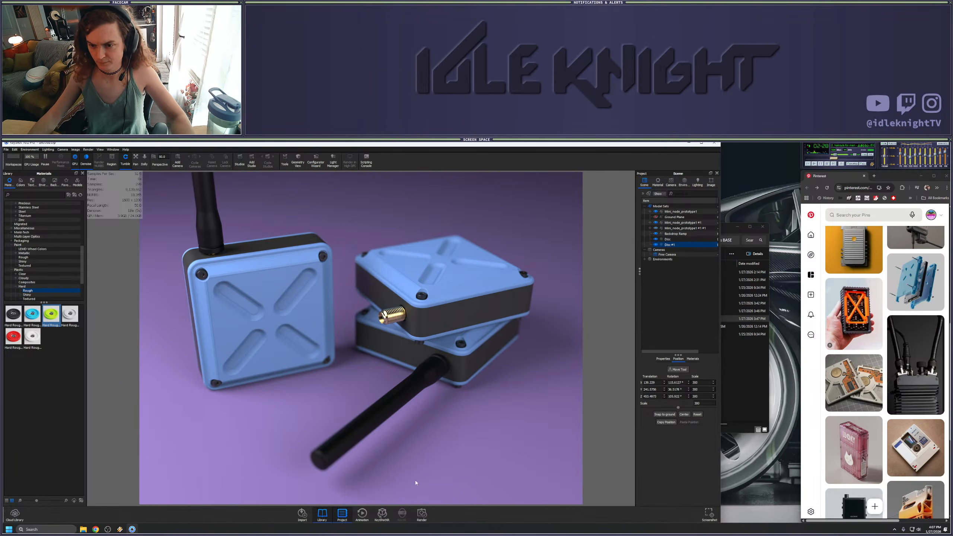
Move the upright unit about 7 mm along the global Z axis, toward the camera
click(682, 212)
right_click(682, 212)
click(692, 244)
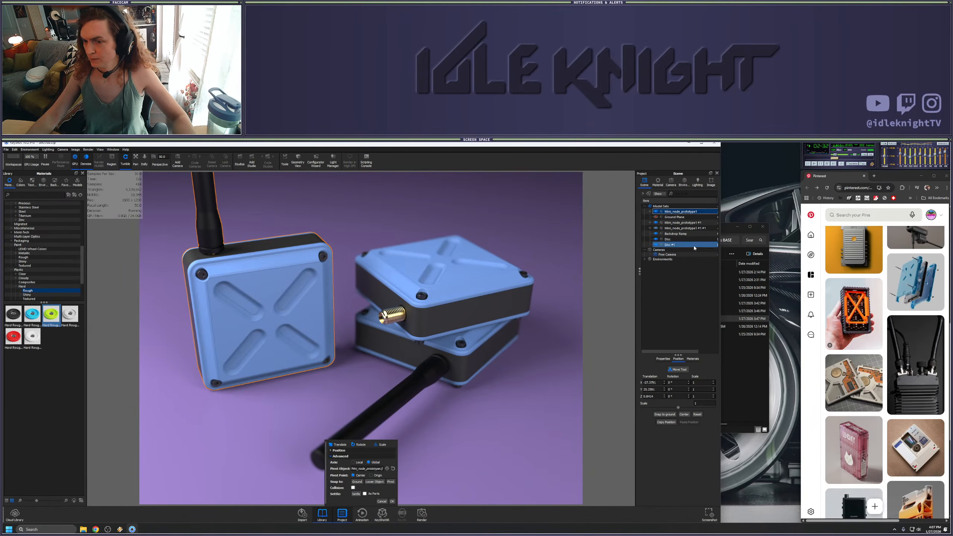
drag(257, 225, 262, 232)
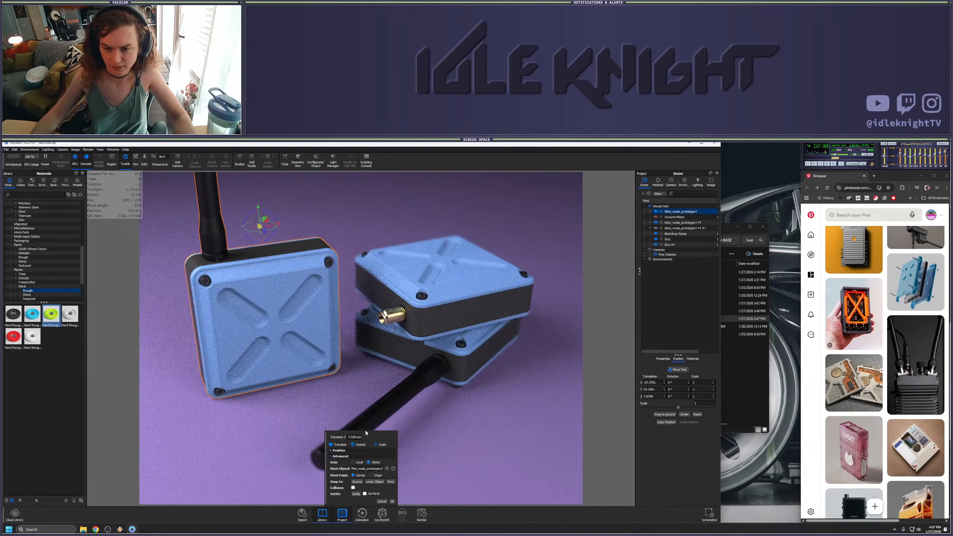
click(392, 501)
click(527, 400)
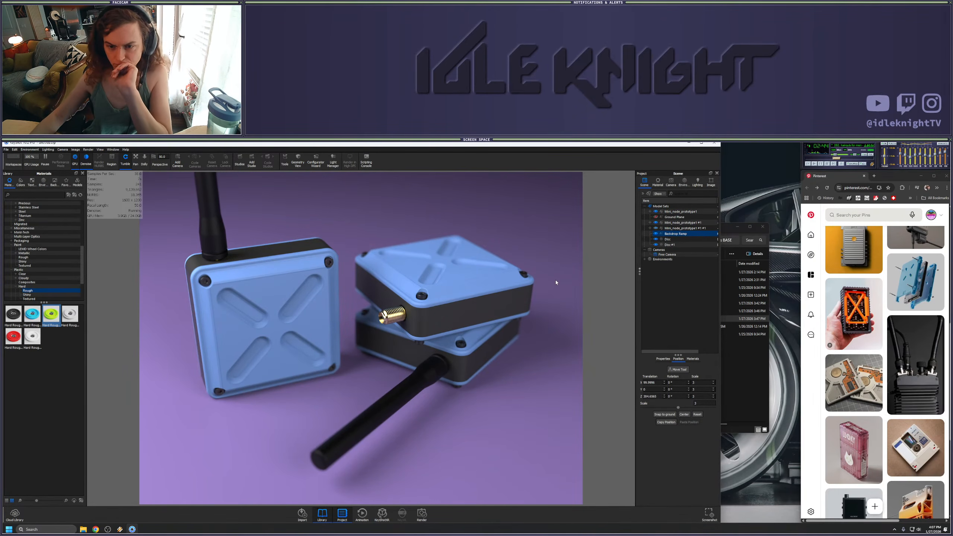
Save the current view as a new camera, inspect the gold connector up close, and return to the saved view
click(674, 182)
double_click(698, 454)
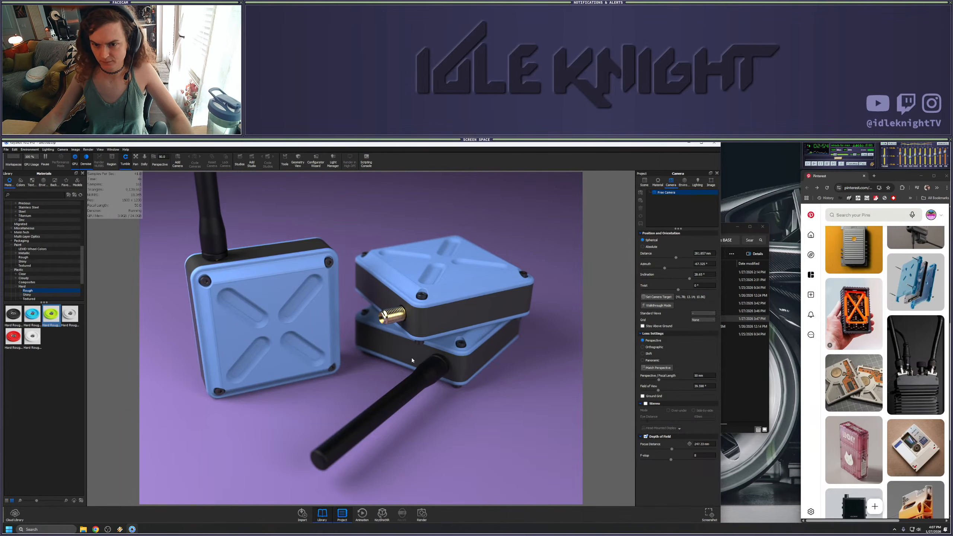
click(640, 192)
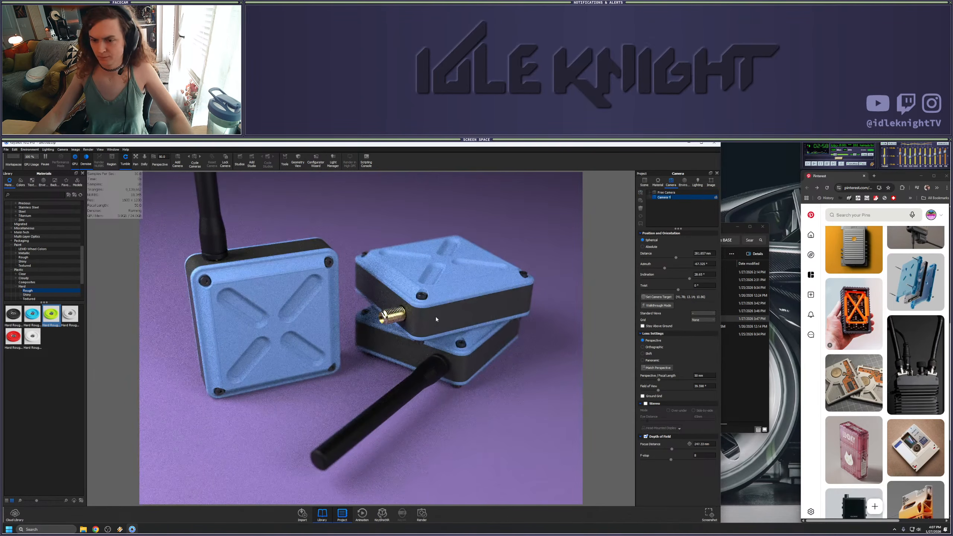
scroll(461, 314, up, 6)
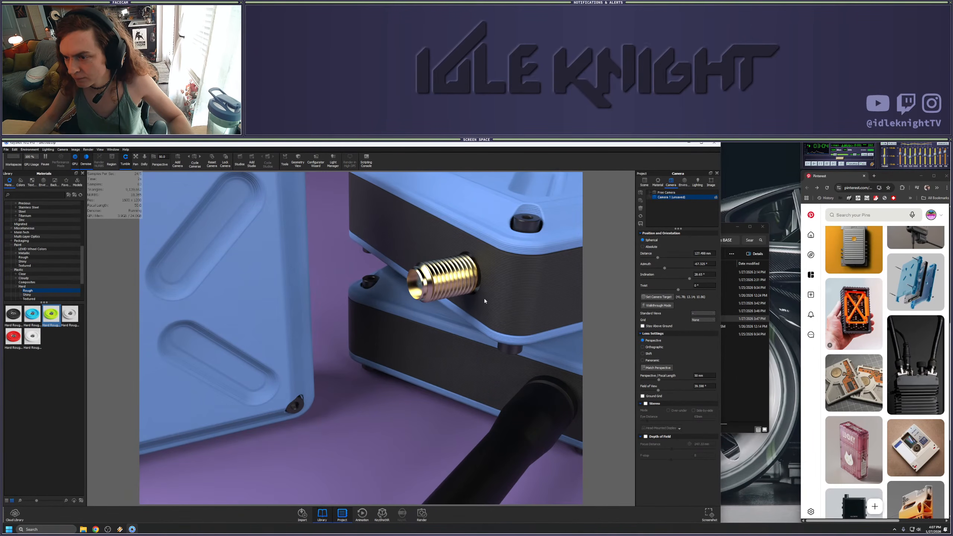
scroll(483, 300, down, 5)
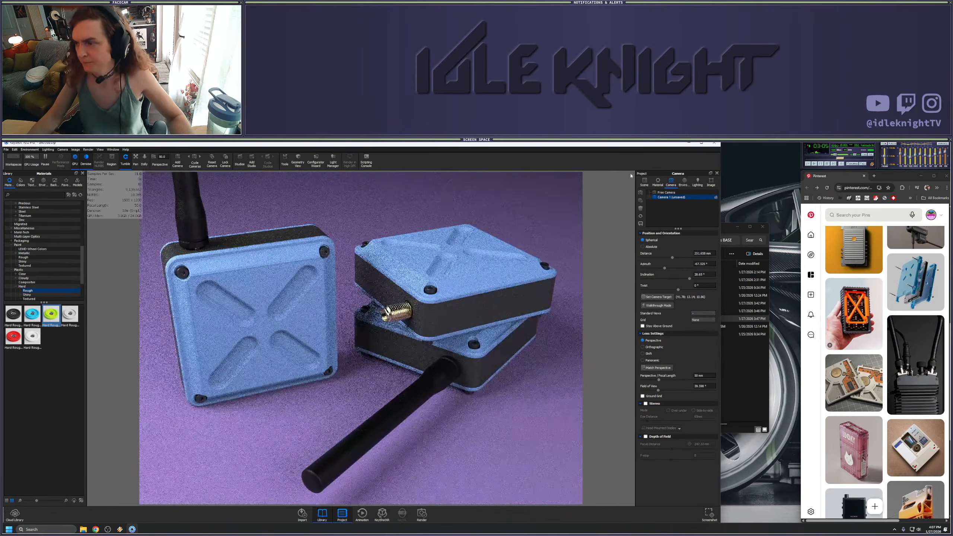
click(665, 197)
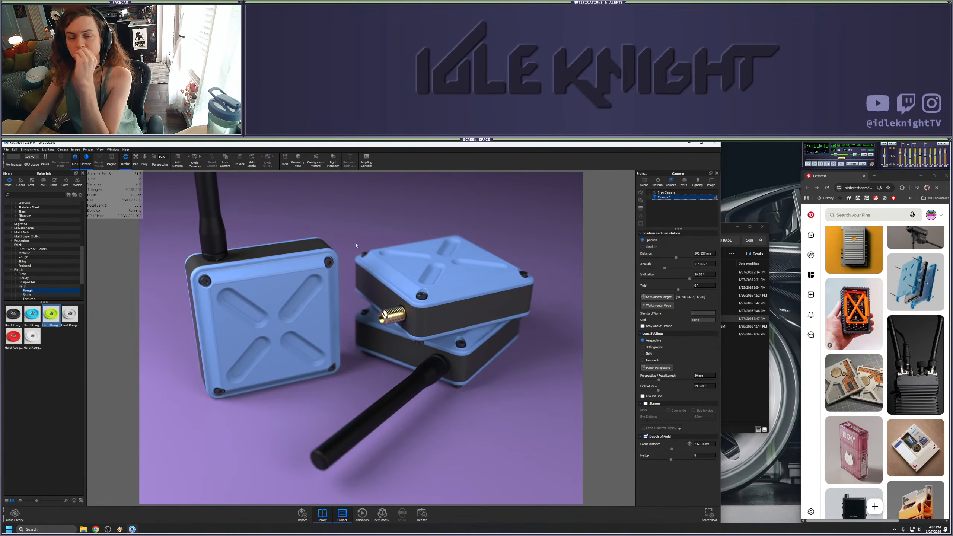
Add a cylinder to the scene and scale it uniformly to 600 so it surrounds the units
click(644, 182)
click(660, 233)
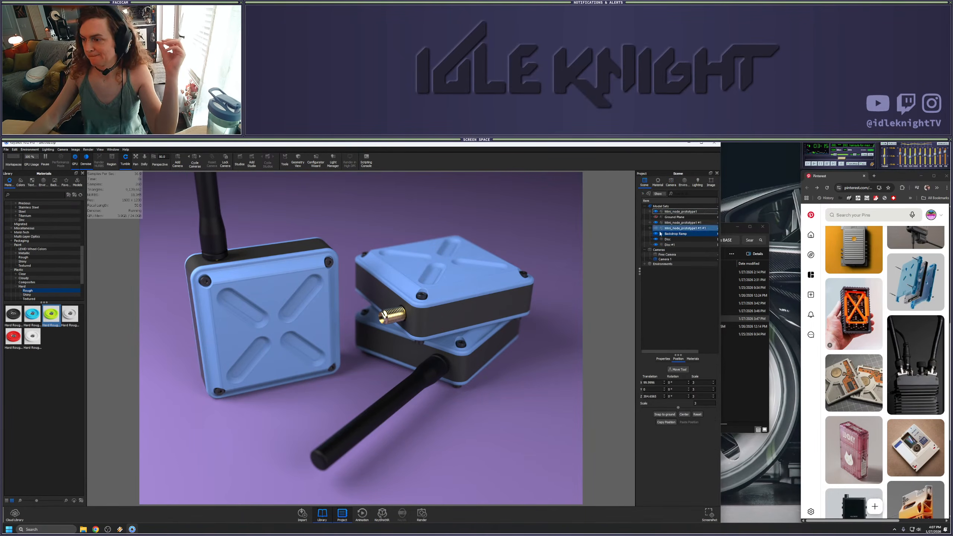
click(608, 242)
click(30, 149)
mouse_move(16, 151)
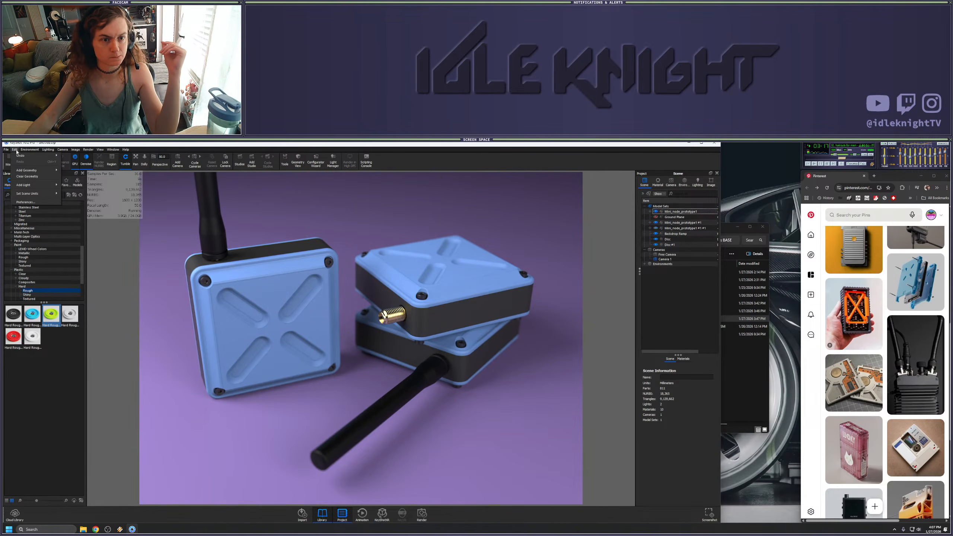
mouse_move(53, 172)
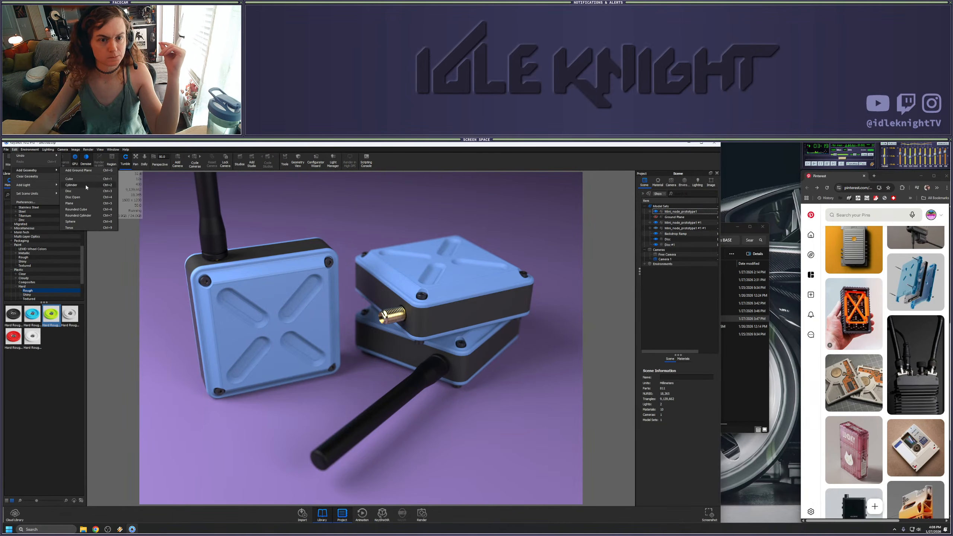
click(71, 184)
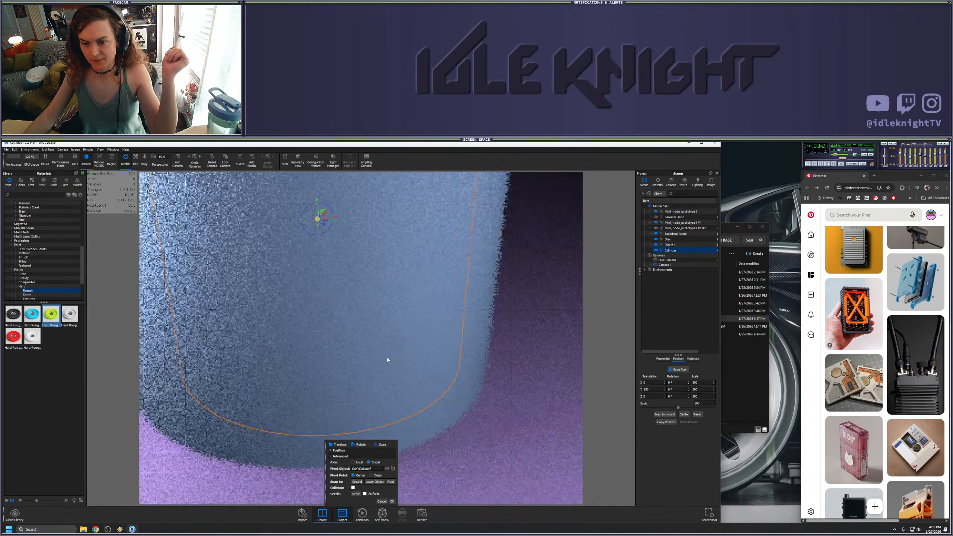
scroll(387, 360, down, 5)
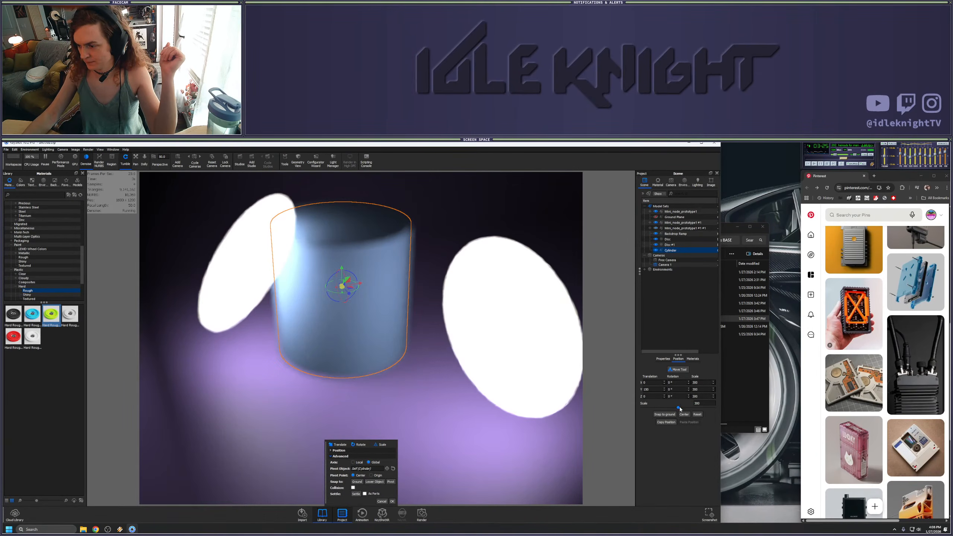
drag(678, 407, 681, 408)
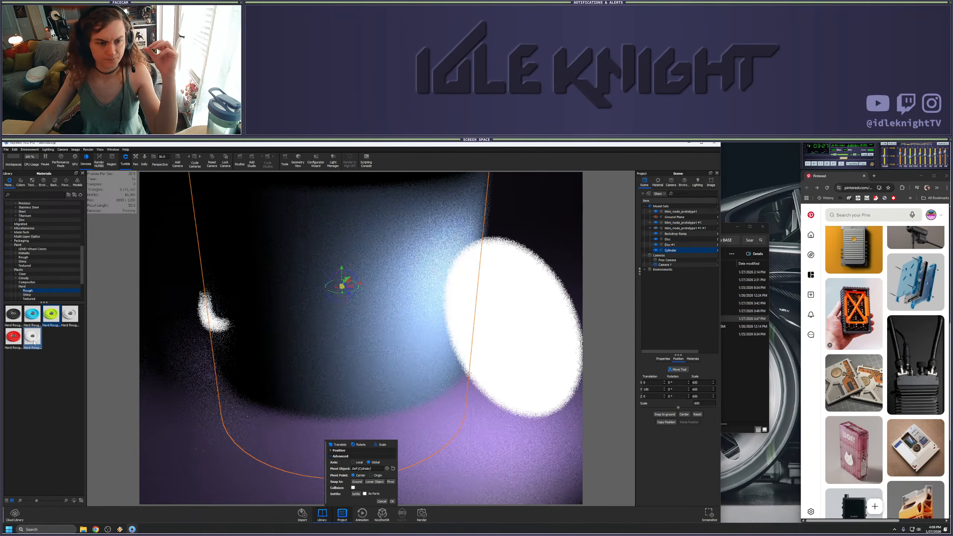
Apply a Scattering Medium material from the library to the cylinder around the units
scroll(33, 289, down, 3)
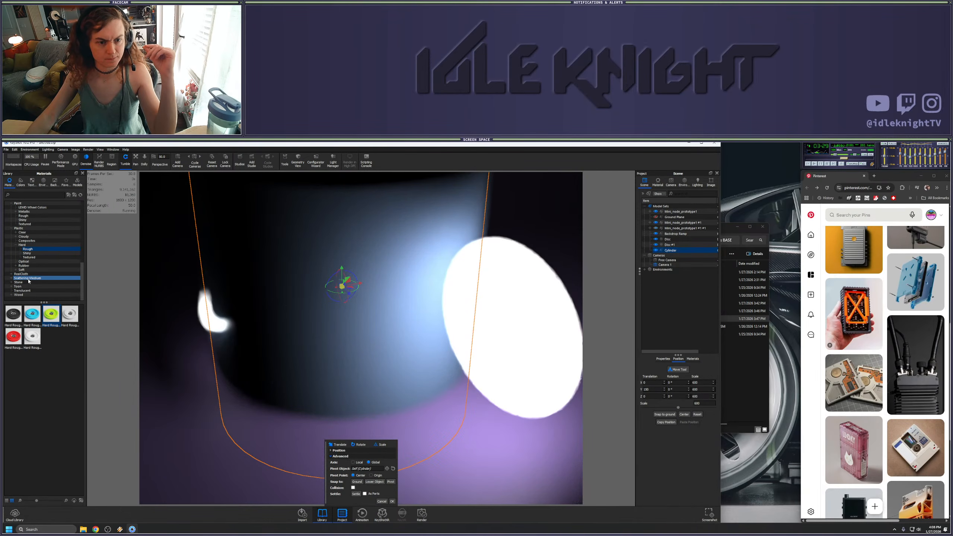
click(28, 278)
drag(13, 313, 351, 319)
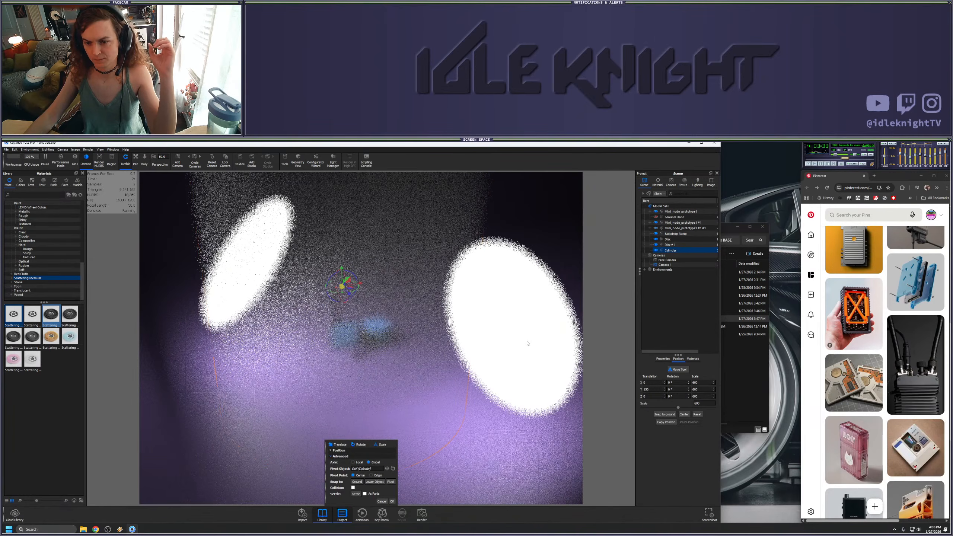
Check the scattering cylinder and disc lights from farther away, and restore the saved Camera 1 view
drag(531, 305, 517, 329)
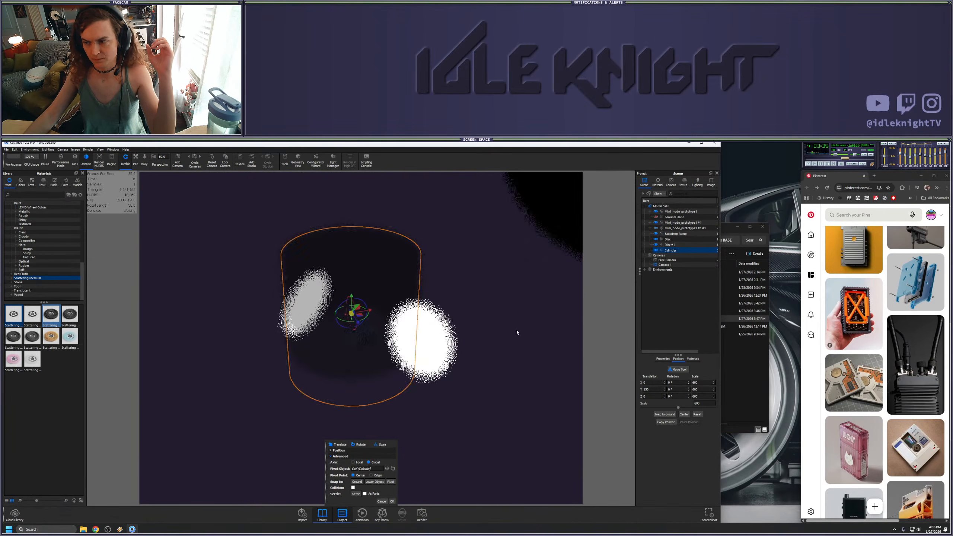
click(671, 185)
click(672, 197)
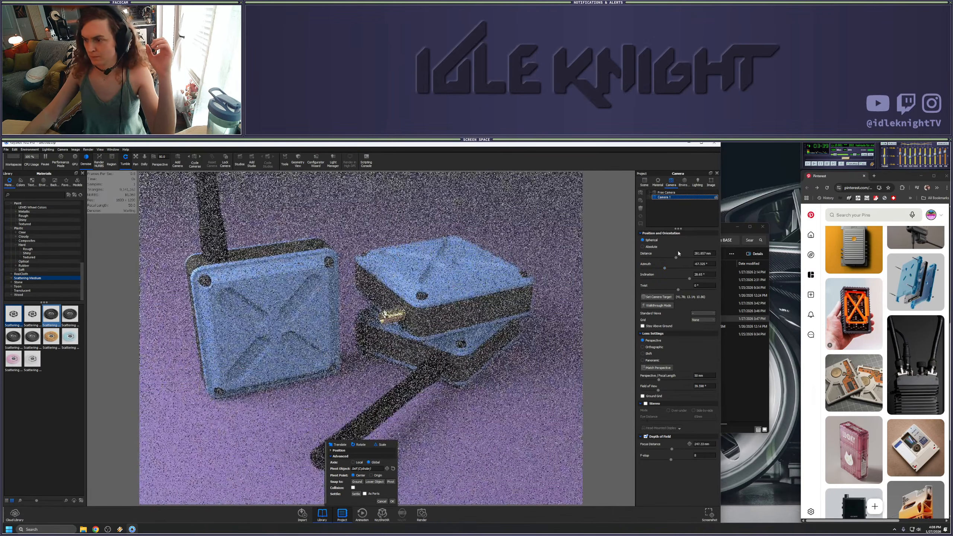
Enable multiple scattering on the cylinder's fog material and reduce its density to about 0.25
click(658, 182)
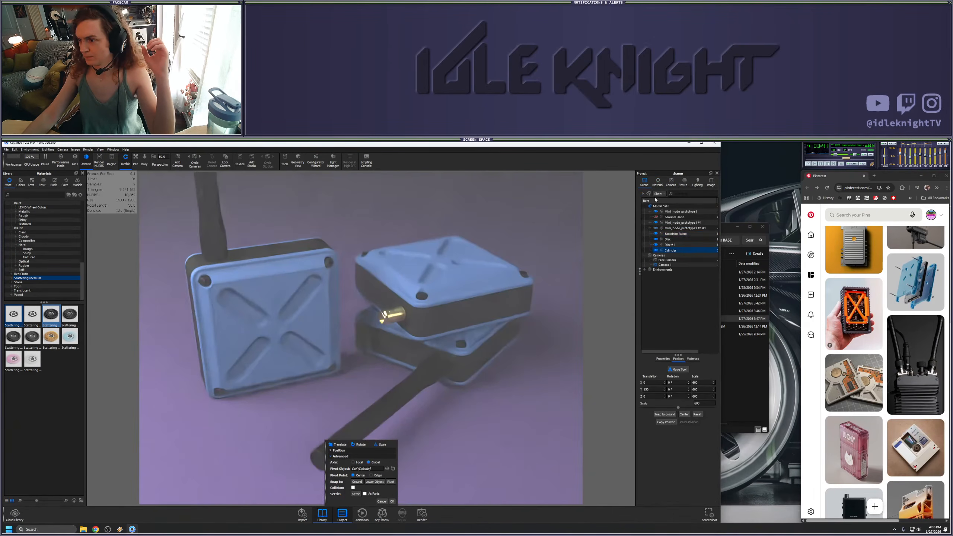
click(543, 213)
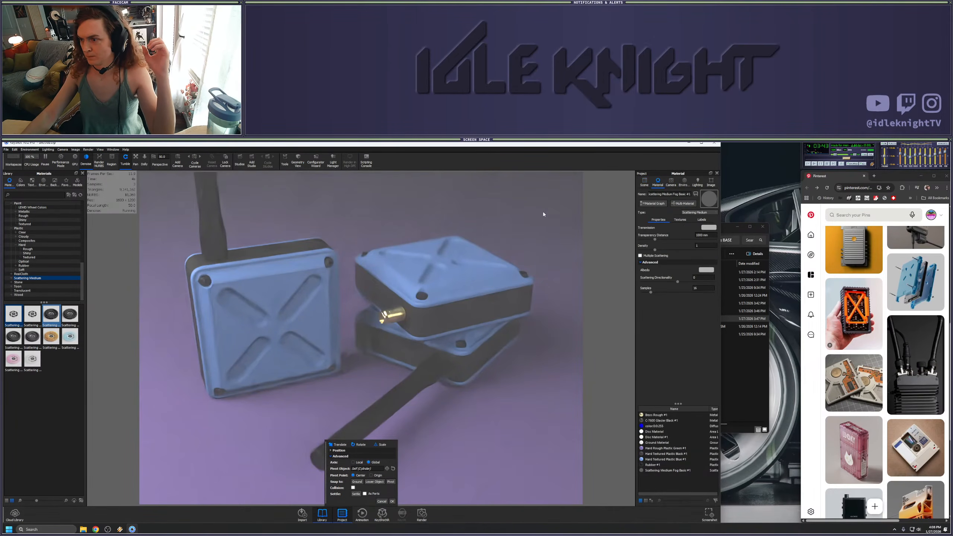
drag(655, 239, 705, 241)
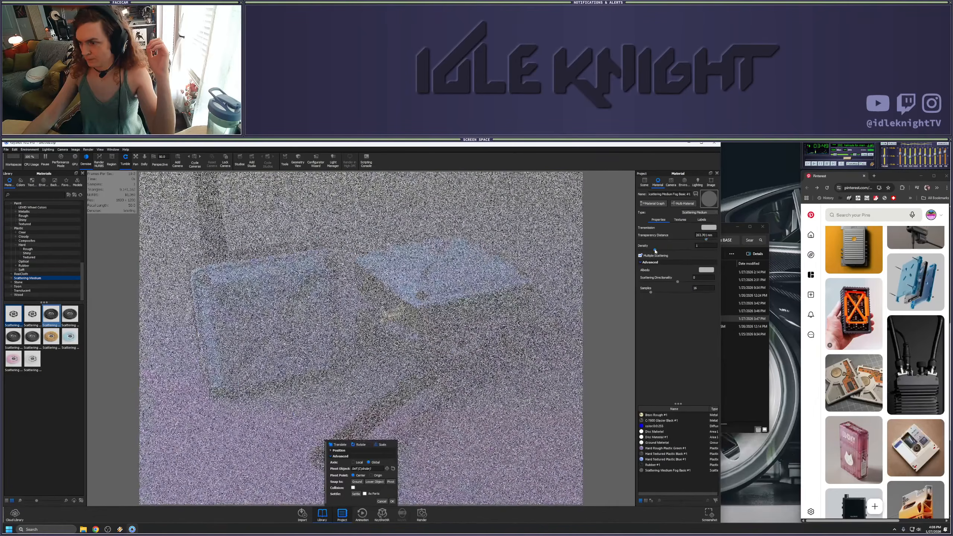
drag(640, 250, 645, 251)
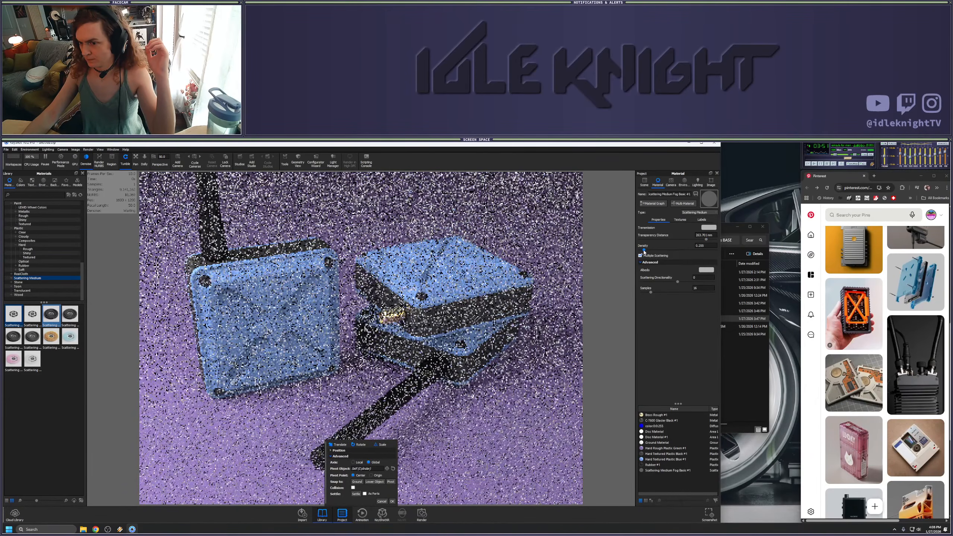
Try fog transparency distances of 300 mm and 600 mm, raise the distance to about 1494 mm, and enable GPU rendering
click(711, 236)
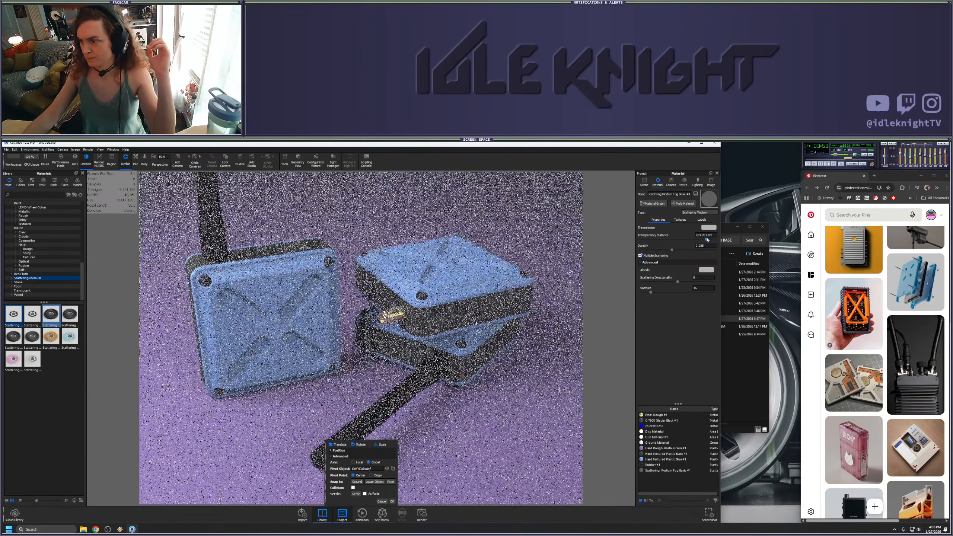
text(300)
key(Return)
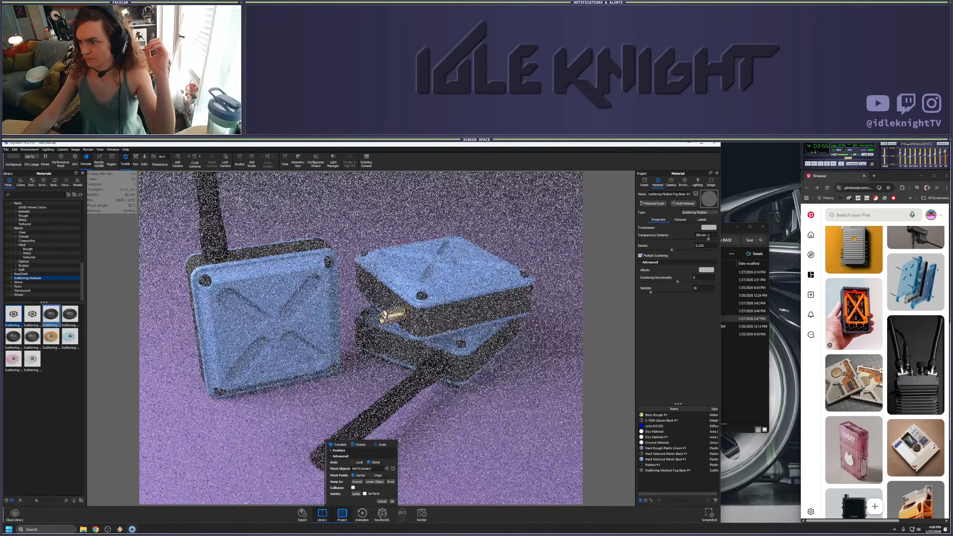
drag(710, 235, 637, 236)
text(600)
key(Return)
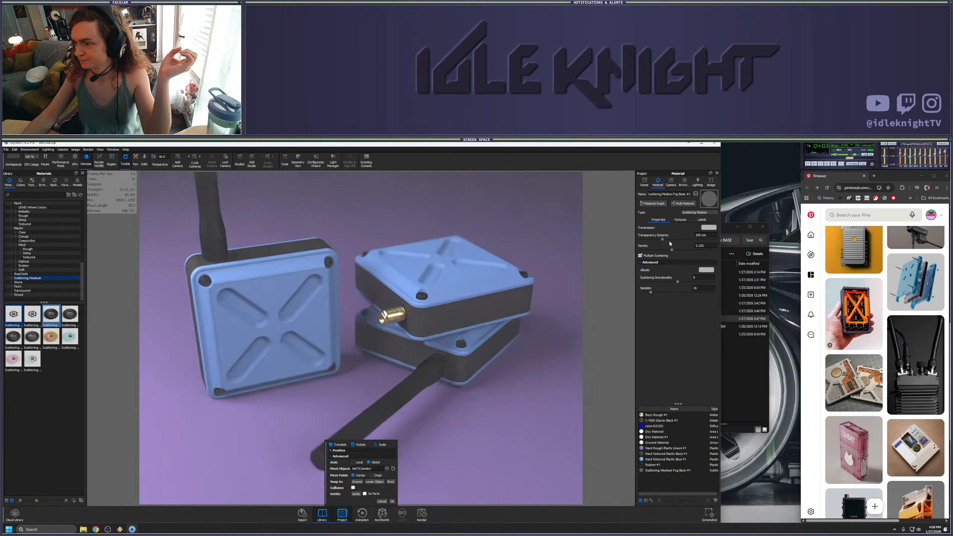
drag(663, 239, 694, 240)
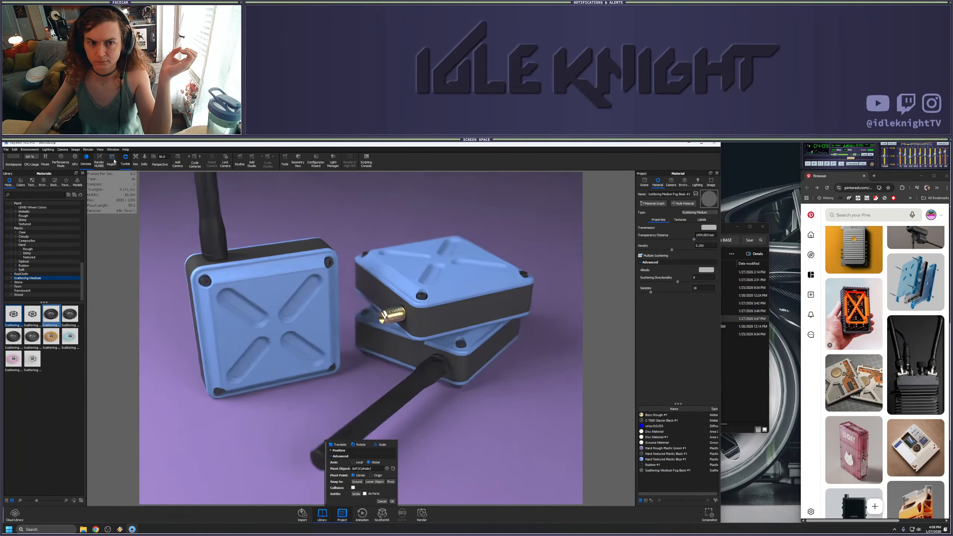
click(74, 158)
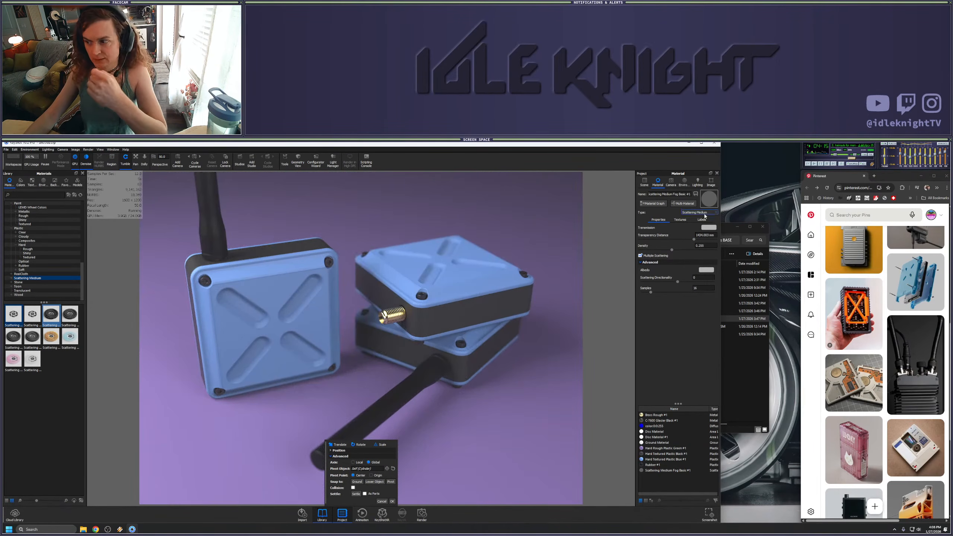
Tint the fog material's transmission color pale green and lower its transparency distance to about 1184 mm
click(708, 227)
drag(698, 243, 693, 245)
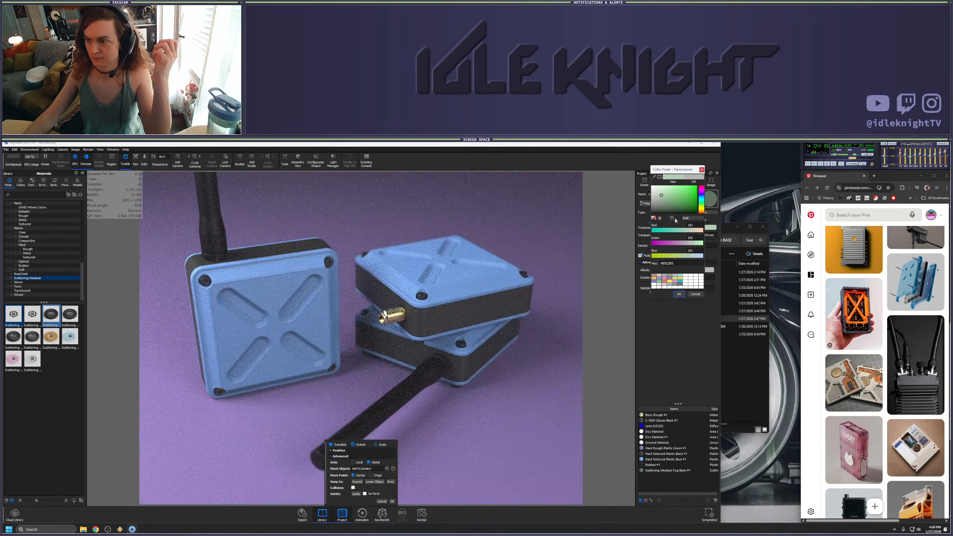
drag(662, 193, 666, 191)
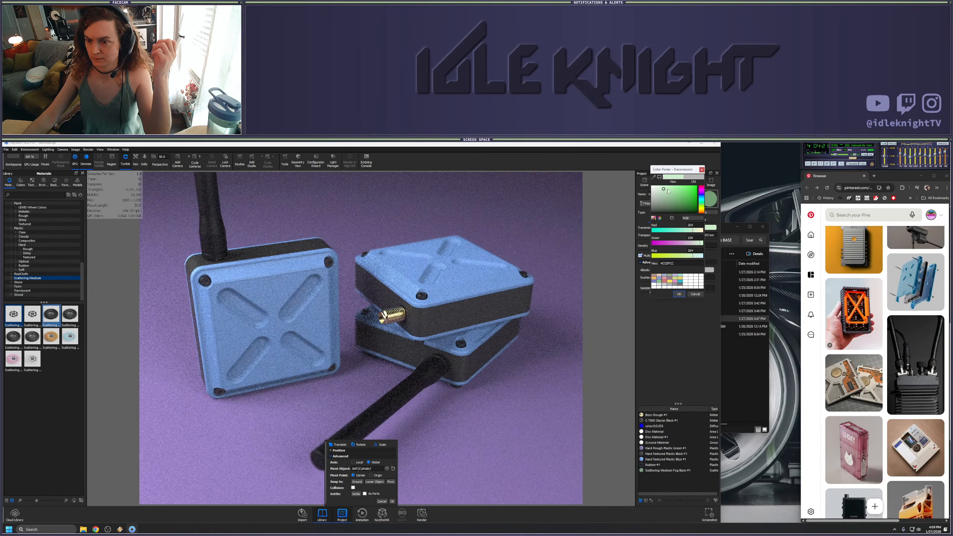
click(667, 190)
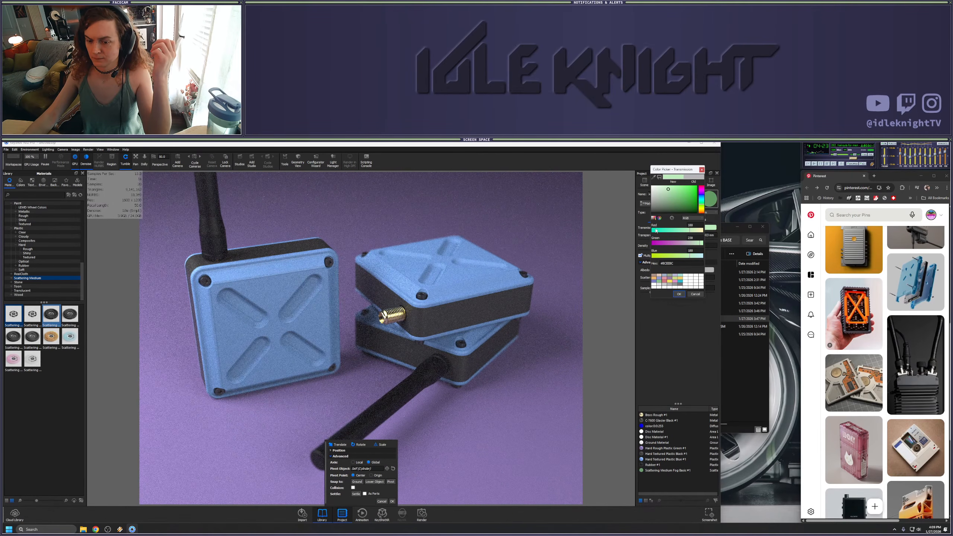
click(679, 294)
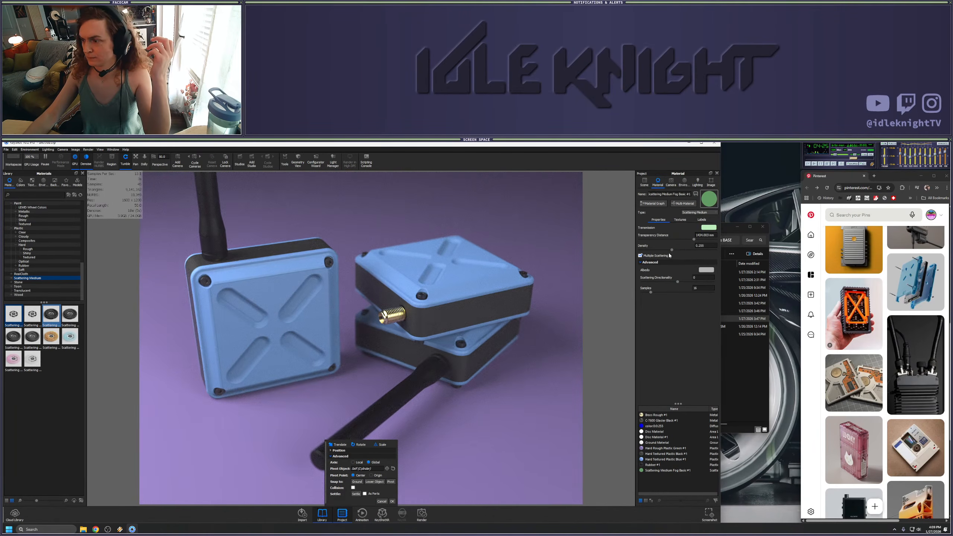
mouse_move(693, 240)
mouse_down()
mouse_move(658, 239)
mouse_move(677, 239)
mouse_up()
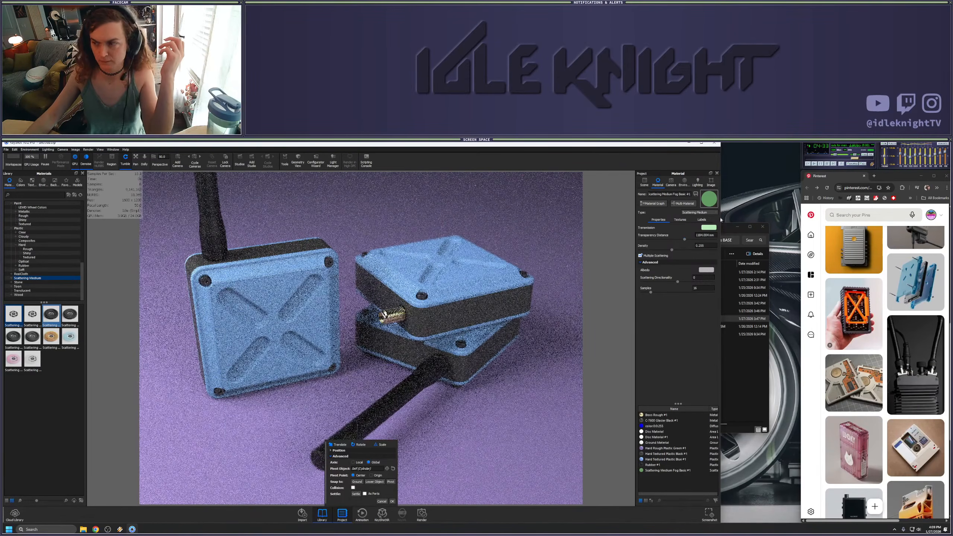
Try purple, teal and olive transmission colors for the fog, settle on green #51802D, and finish moving the cylinder
click(708, 227)
click(680, 195)
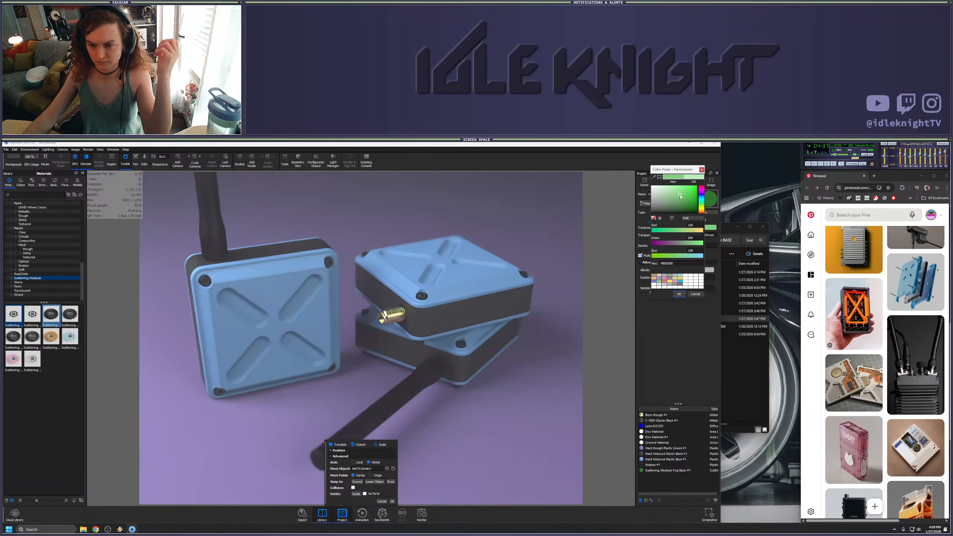
click(661, 244)
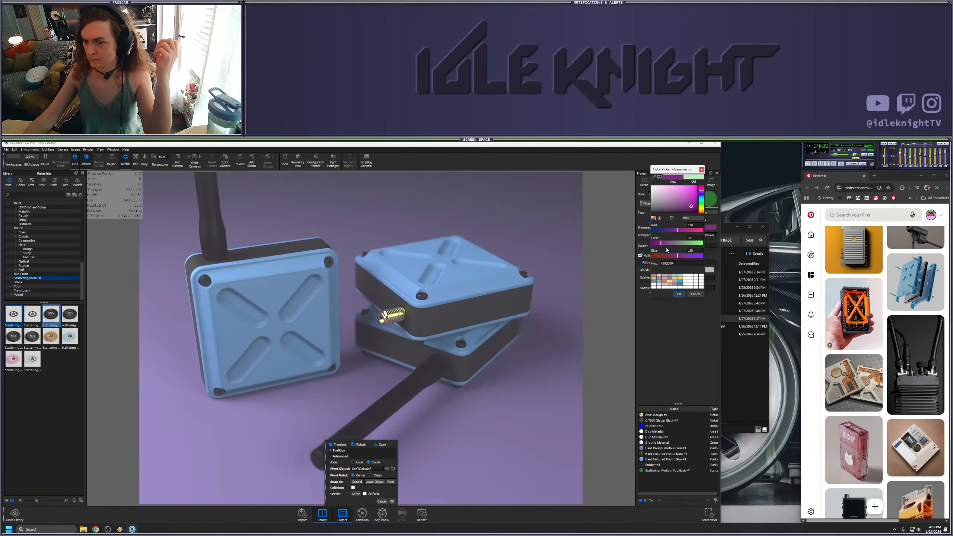
click(703, 202)
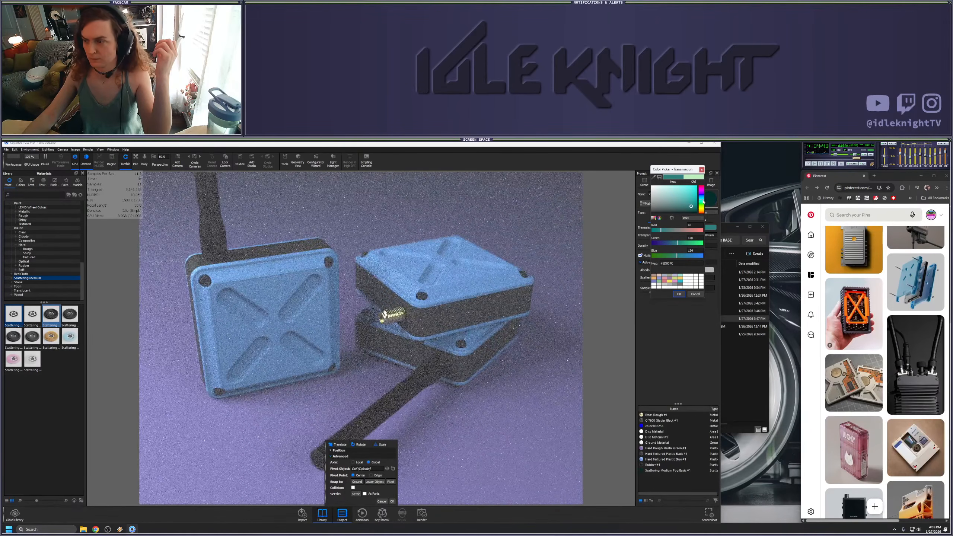
click(701, 211)
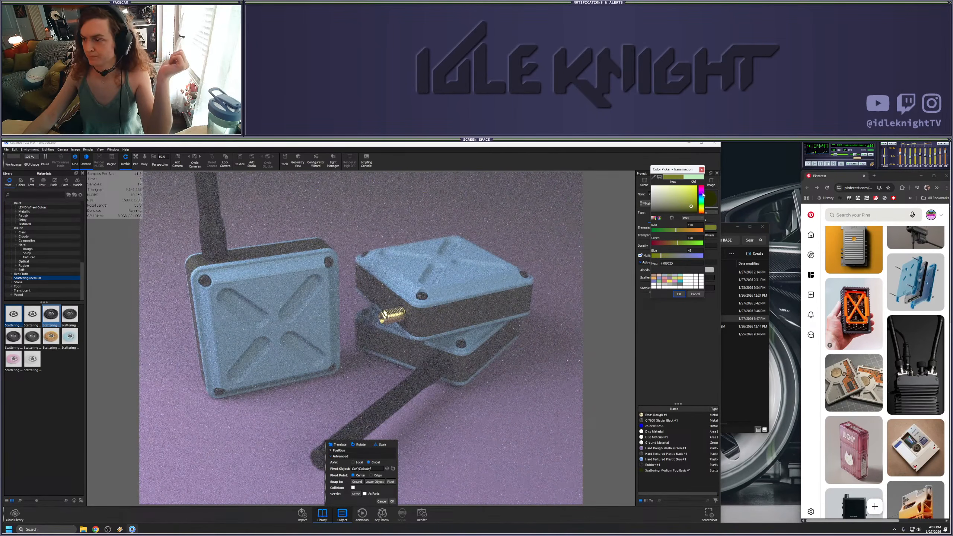
click(701, 203)
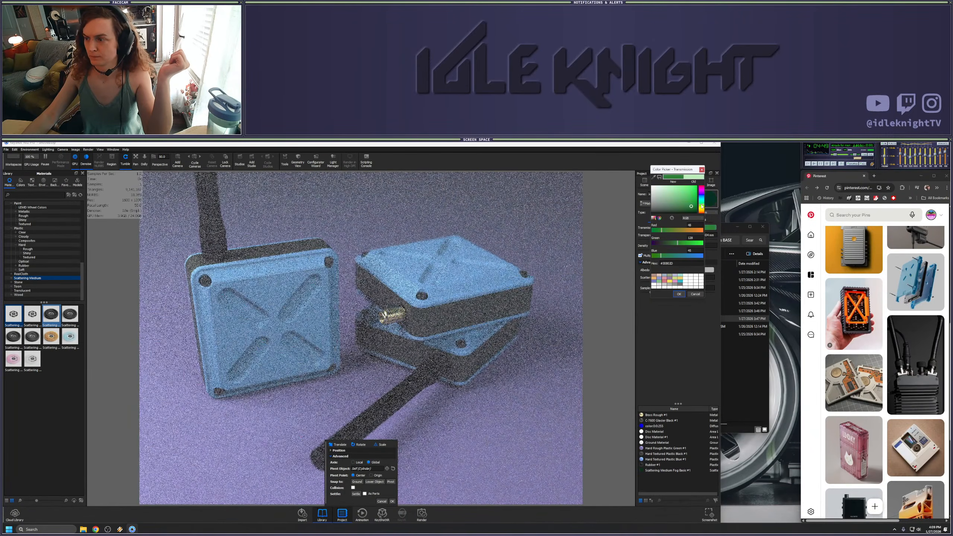
click(701, 206)
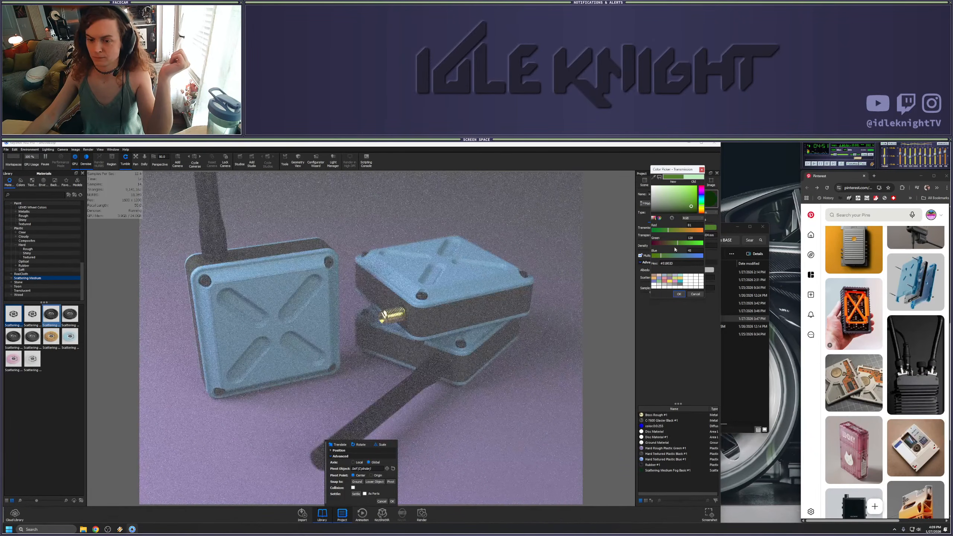
click(392, 501)
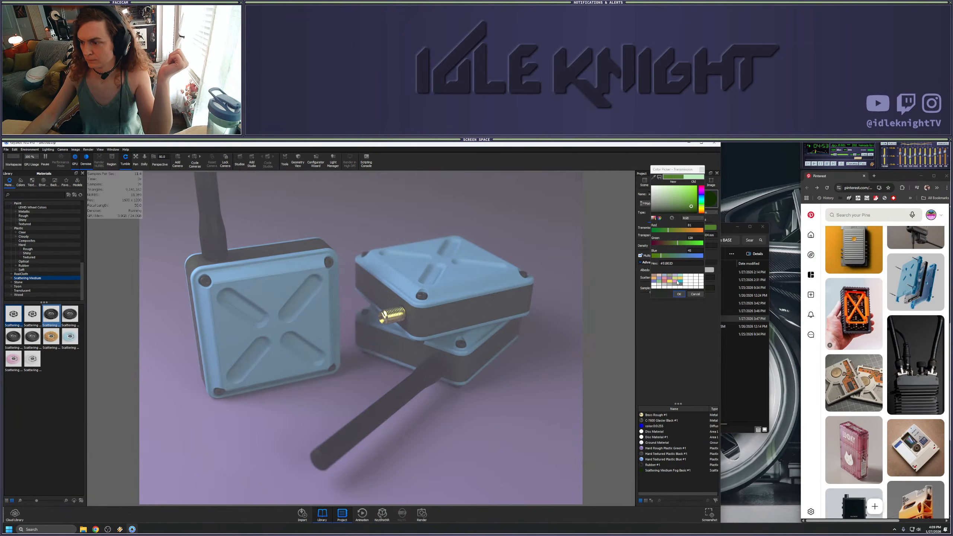
click(678, 294)
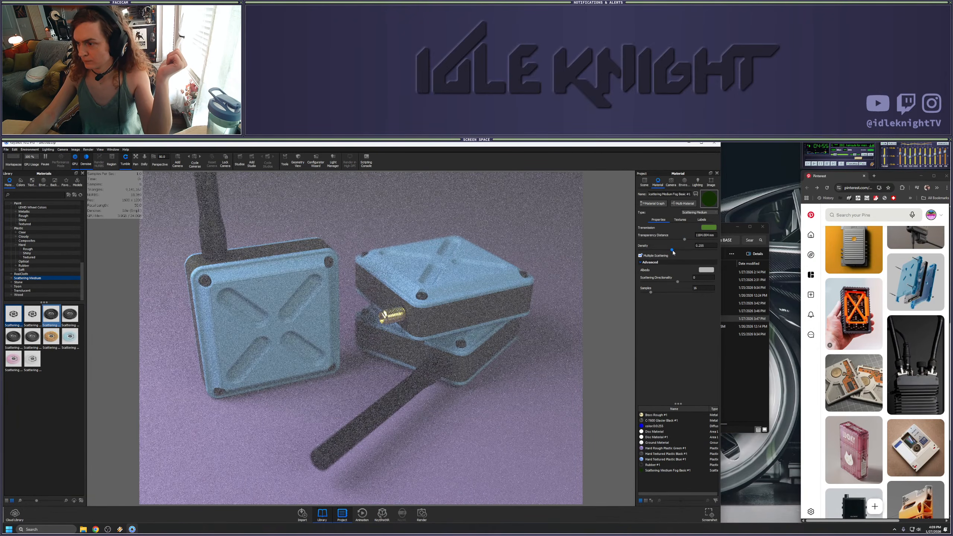
Lower the fog material's density to about 0.12 and raise its transparency distance to about 1790 mm
drag(672, 250, 654, 250)
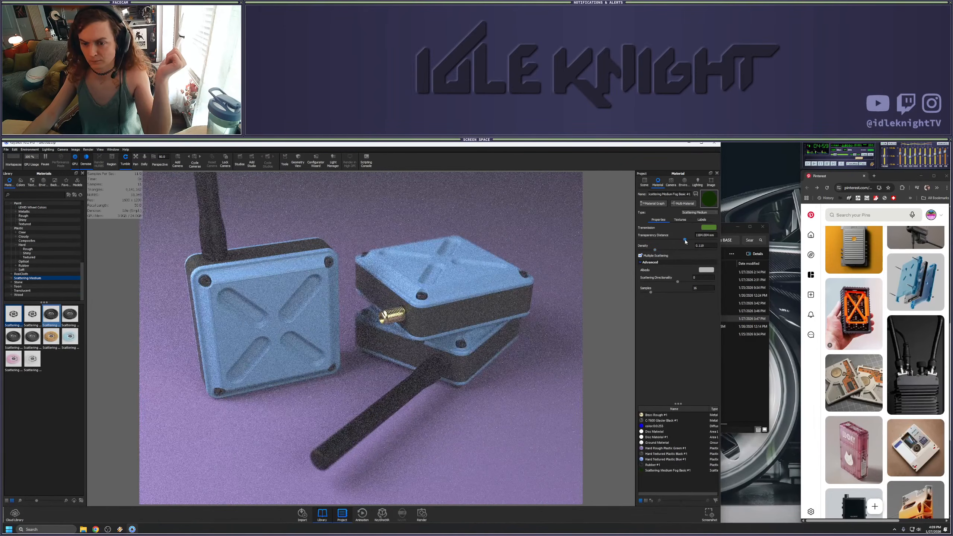
drag(700, 240, 706, 240)
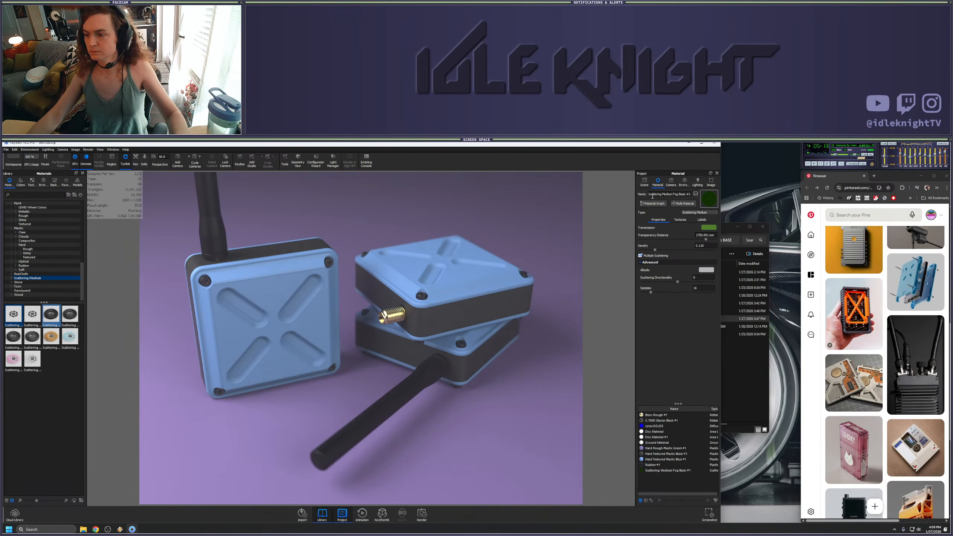
Add a spotlight to the scene and raise it along the global Y axis above the upright unit
click(14, 149)
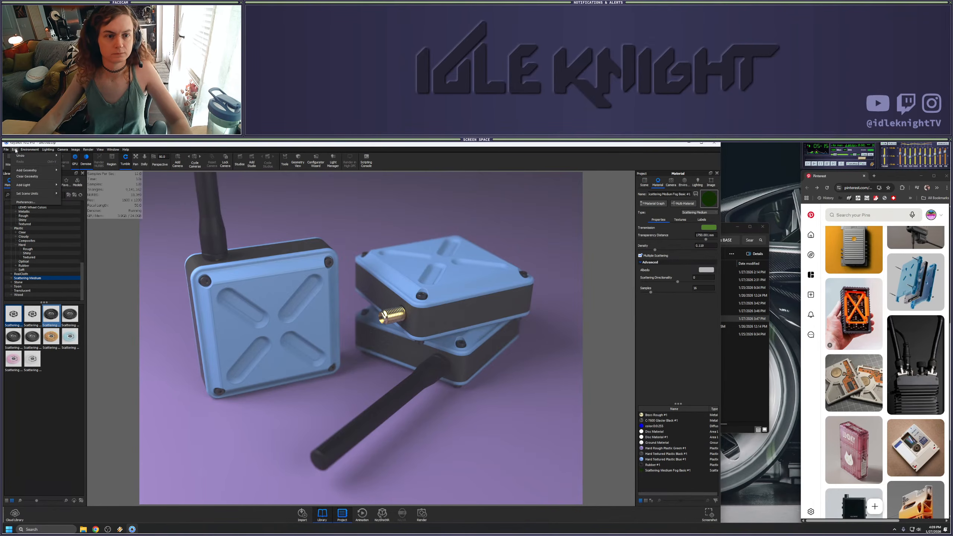
mouse_move(41, 185)
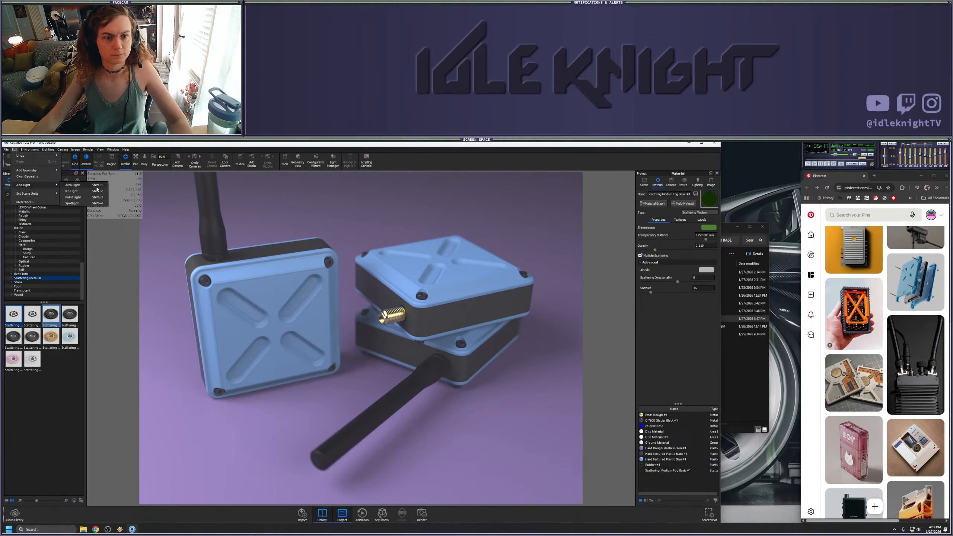
click(72, 203)
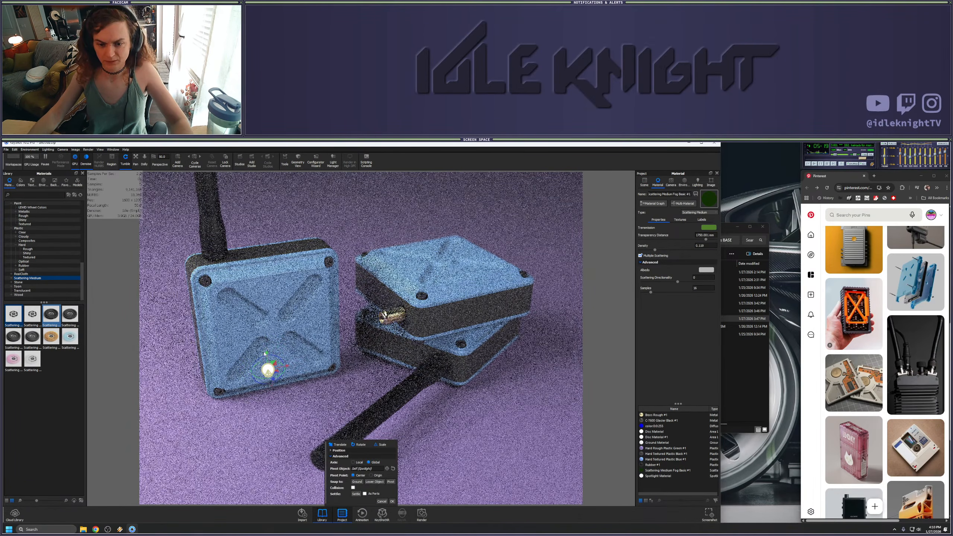
drag(267, 353, 256, 195)
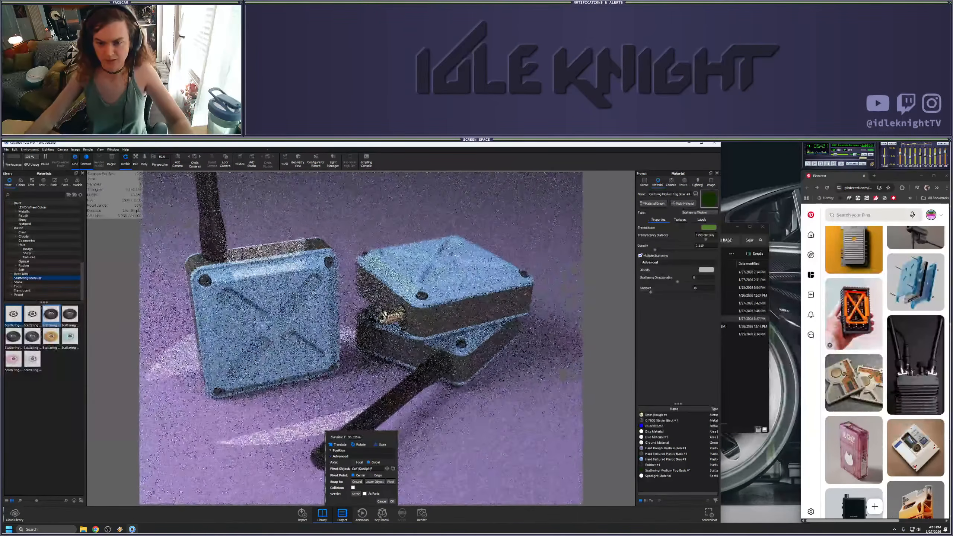
Turn off the camera's depth of field and raise the spotlight high above the units and disc lights
scroll(351, 336, down, 10)
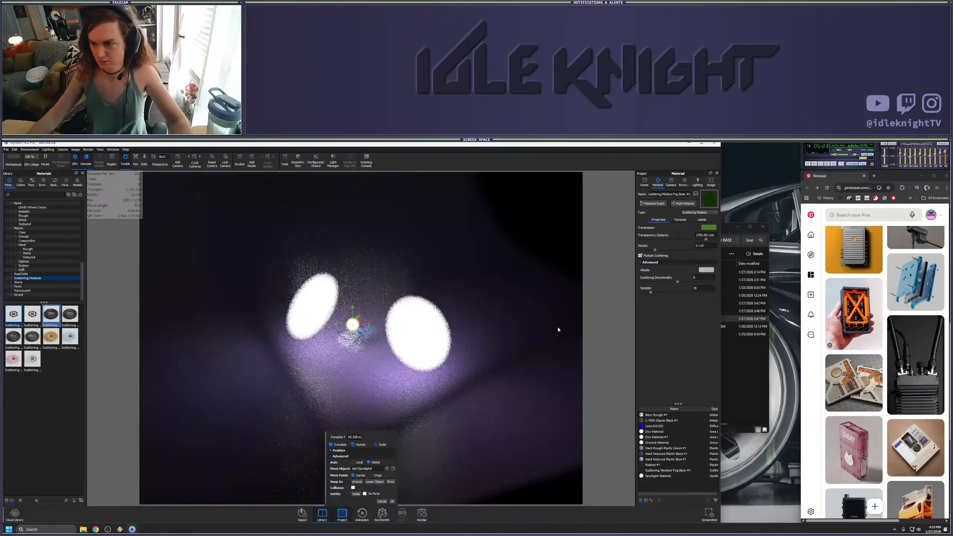
click(671, 182)
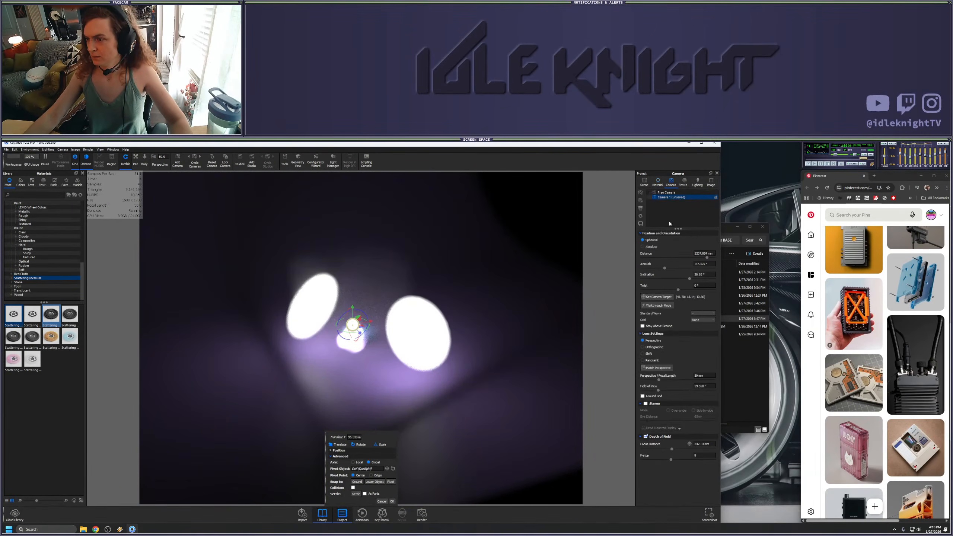
click(645, 437)
drag(350, 311, 359, 202)
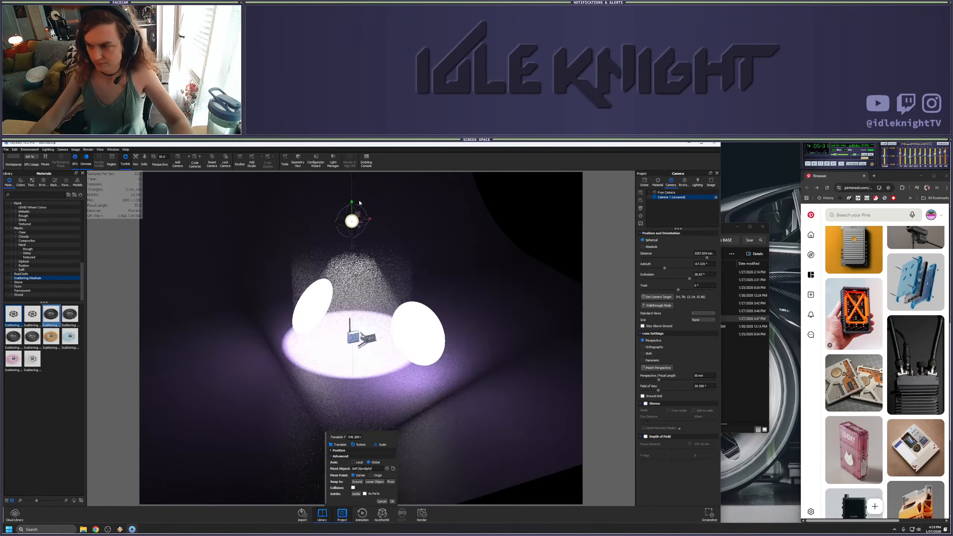
double_click(355, 227)
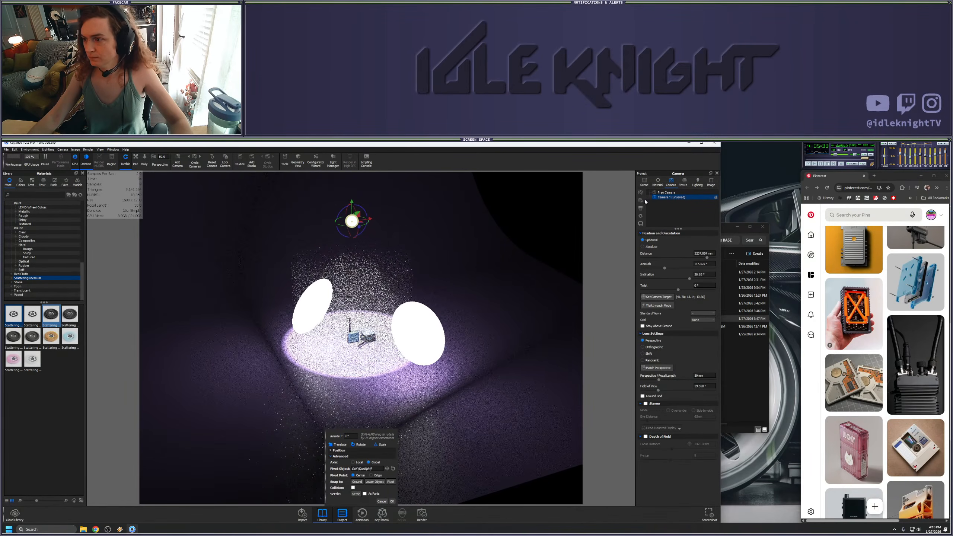
click(359, 225)
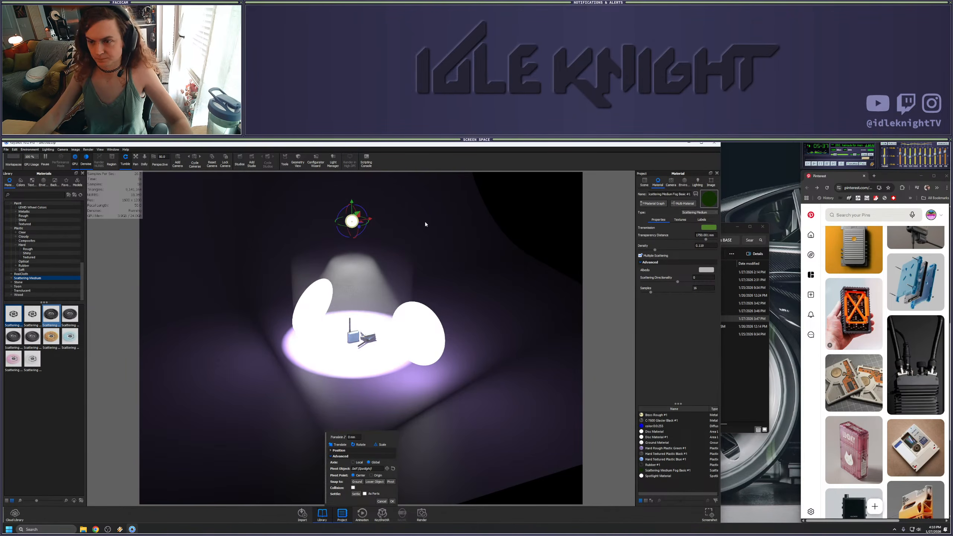
In the spotlight's material, reduce the power to 17 and raise the falloff to about 0.86
click(644, 182)
click(671, 257)
double_click(670, 256)
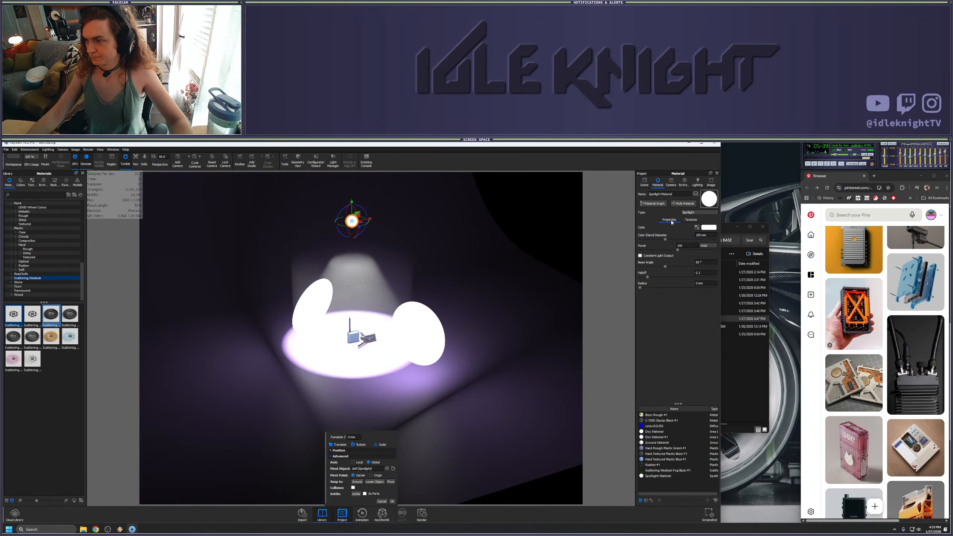
drag(677, 250, 646, 252)
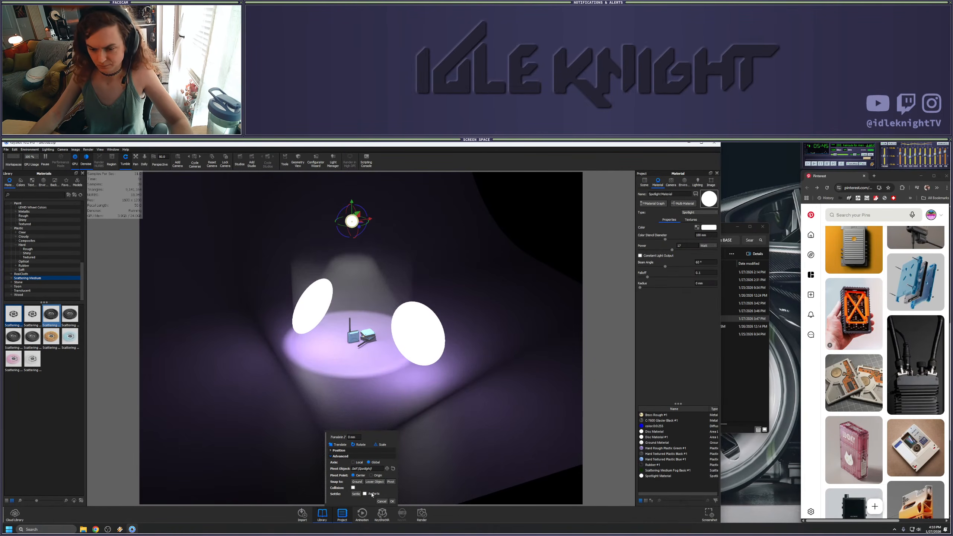
drag(647, 278, 705, 278)
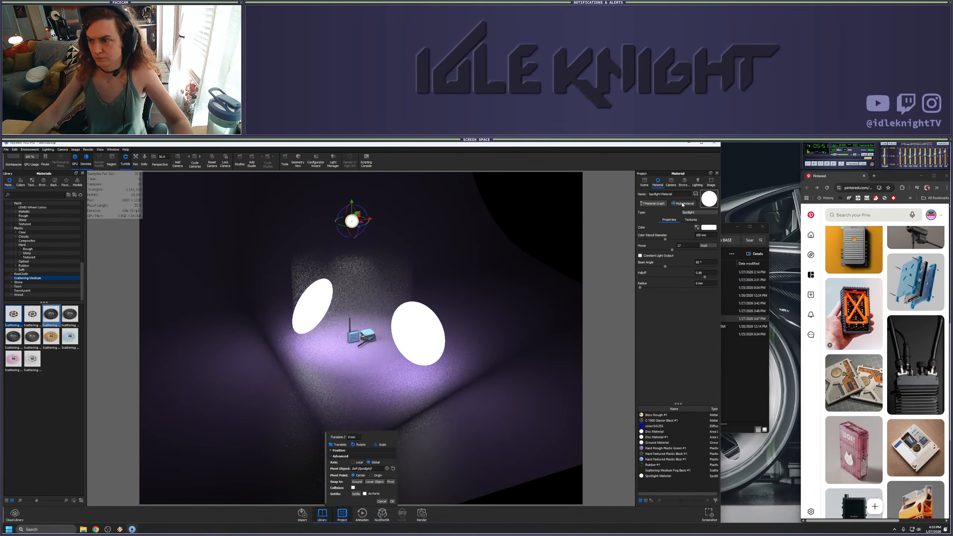
Switch the view to Camera 1 to check the adjusted spotlight on the units
click(683, 182)
click(670, 182)
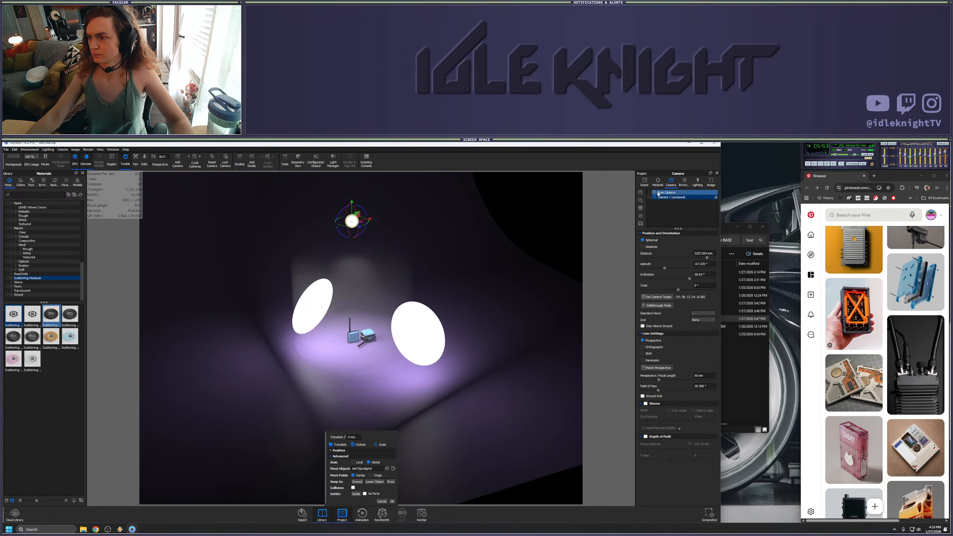
click(665, 196)
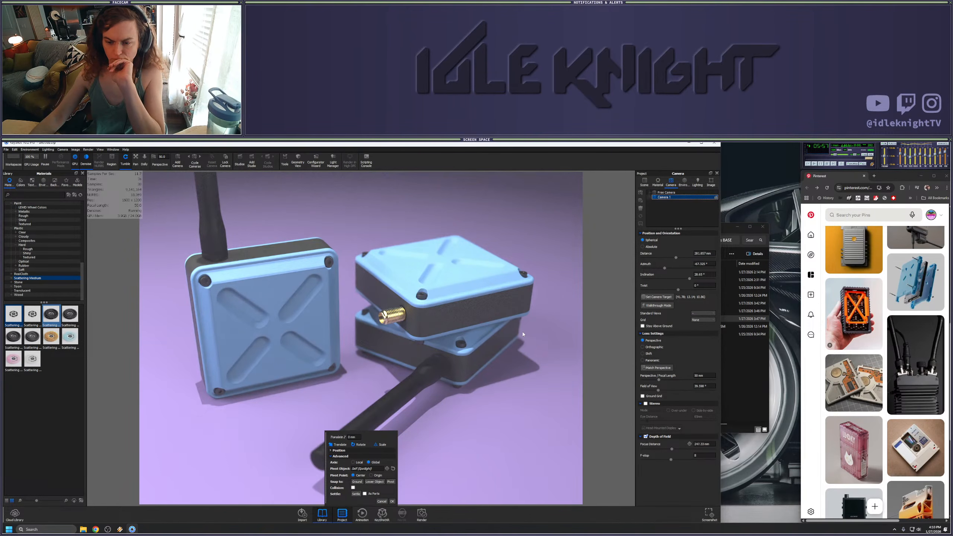
Move the spotlight along the global Z and X axes to one side of the disc lights and rotate it toward the units
scroll(523, 334, down, 15)
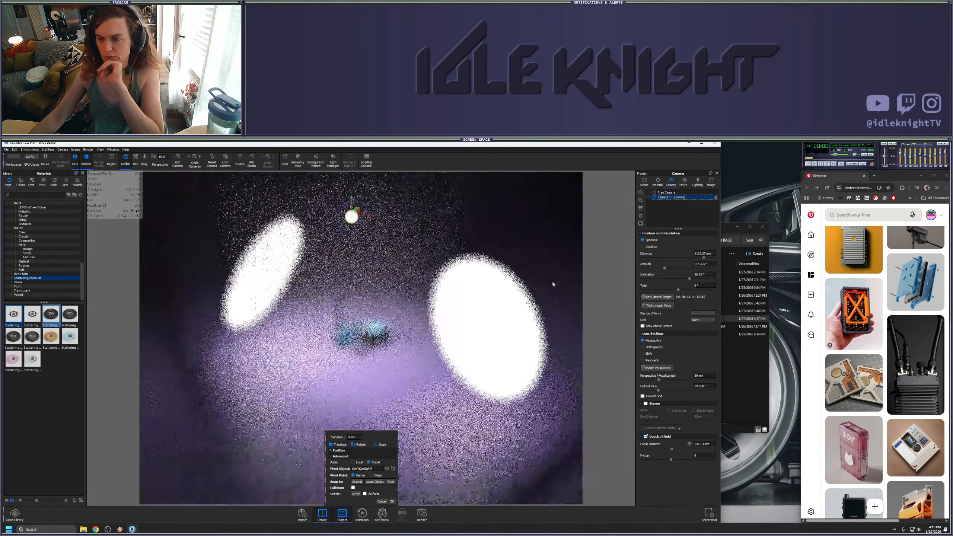
click(643, 181)
click(670, 255)
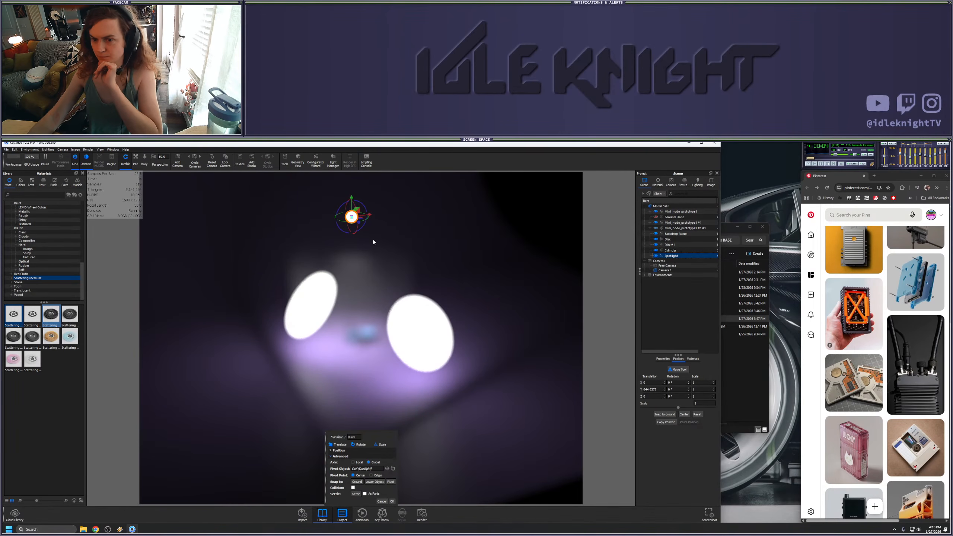
drag(360, 221, 478, 397)
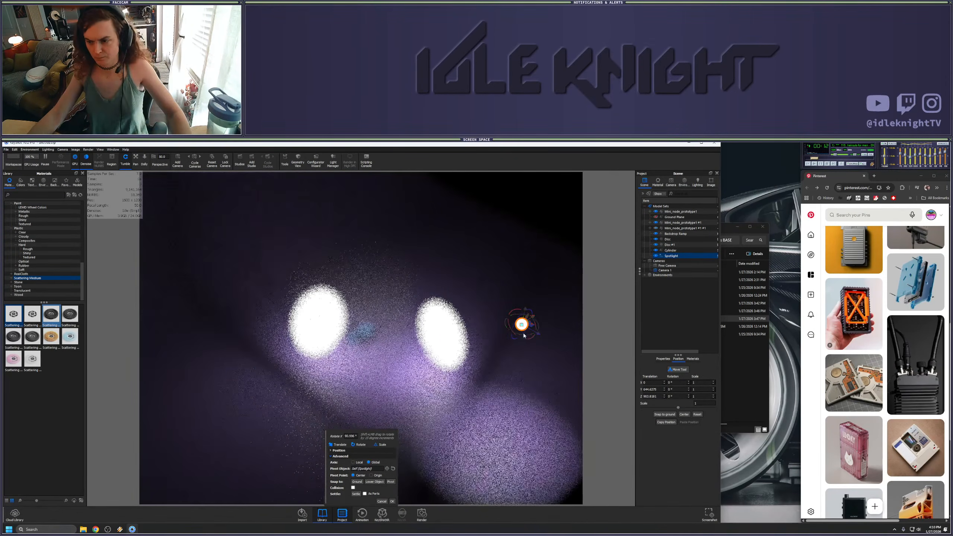
drag(536, 329, 436, 410)
drag(437, 407, 246, 262)
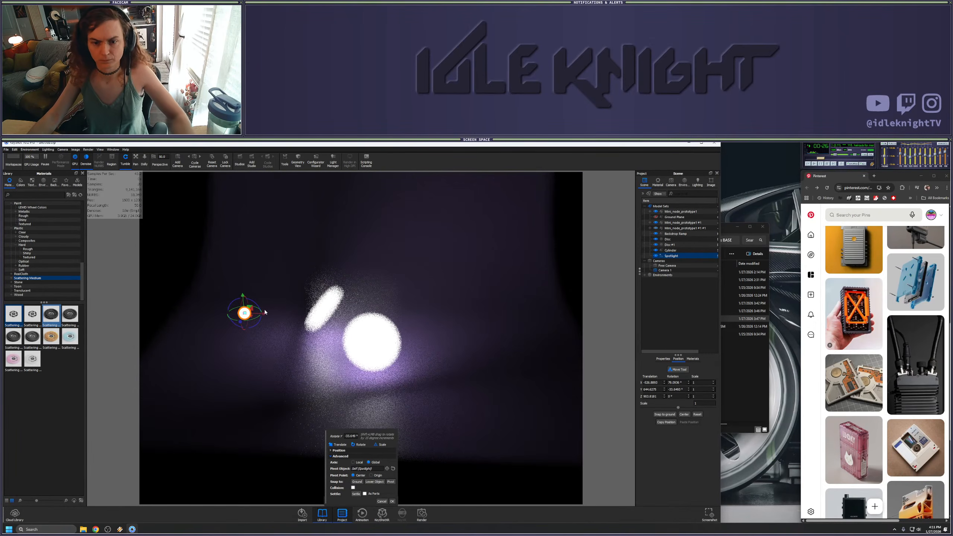
Rotate the spotlight about -29° around its local X axis and accept the new placement
drag(273, 332, 276, 315)
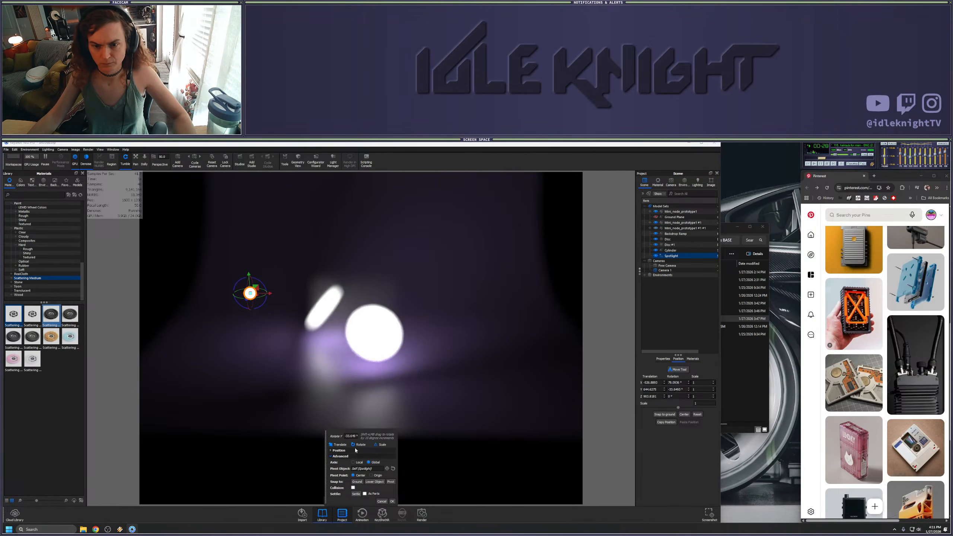
drag(253, 352, 184, 336)
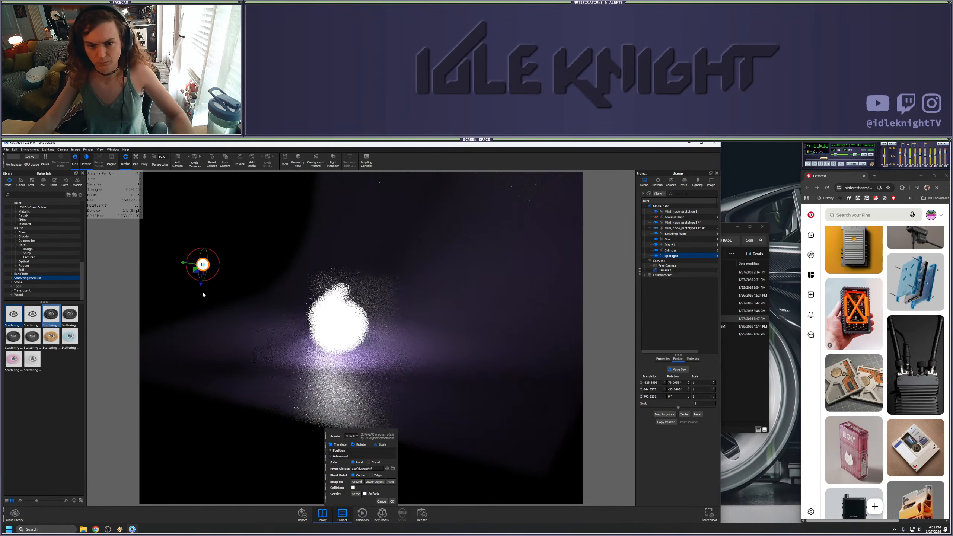
drag(218, 257, 224, 269)
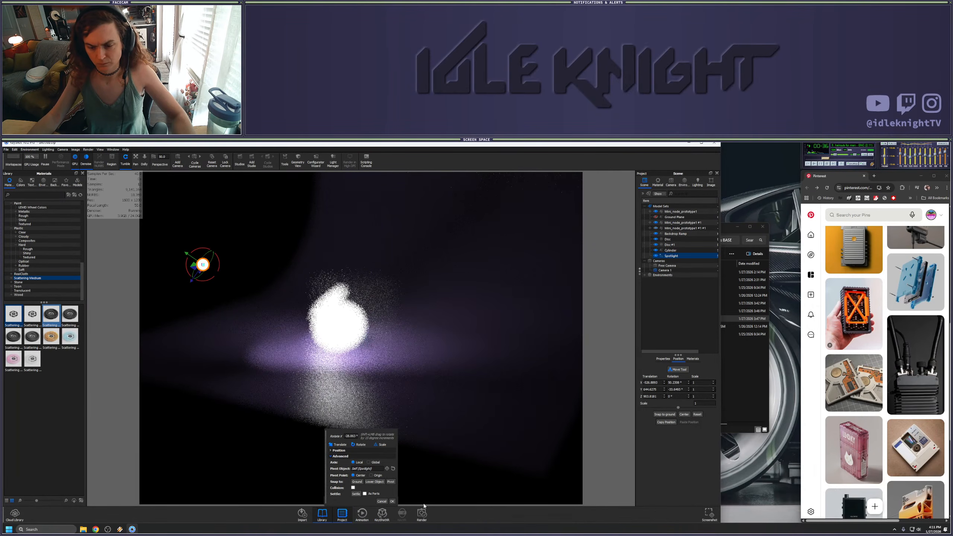
click(392, 500)
Return to Camera 1, toggle the spotlight's visibility to compare its effect on the units, and end focal point picking
click(671, 183)
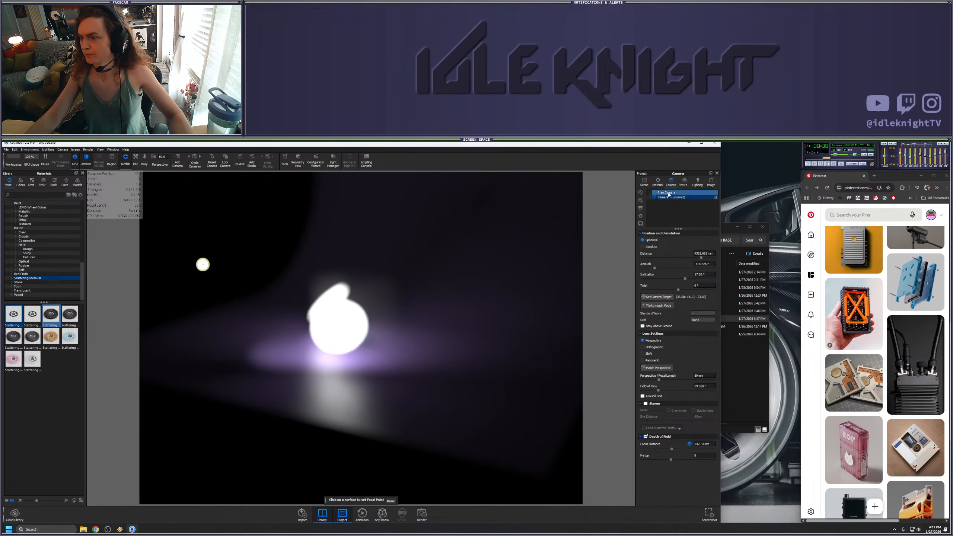
click(664, 197)
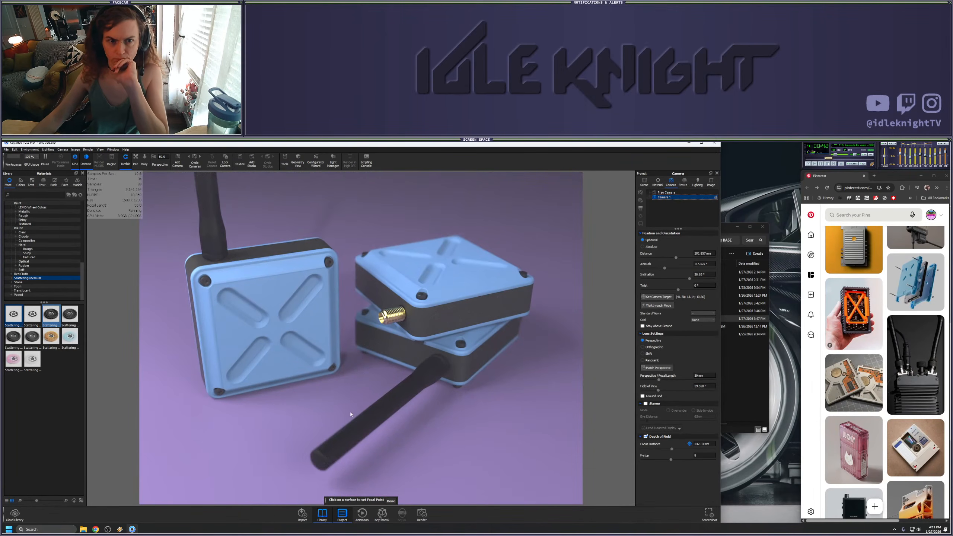
click(644, 182)
click(656, 256)
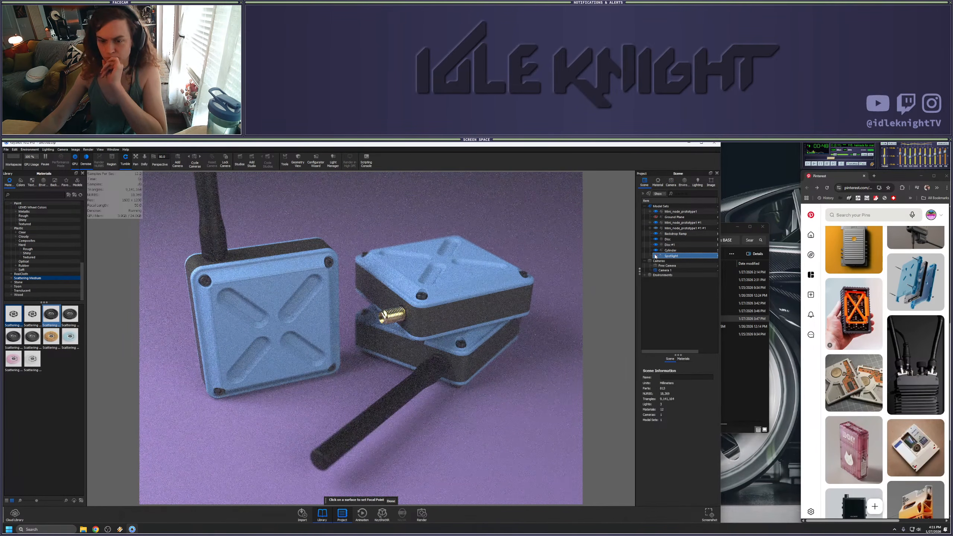
click(655, 255)
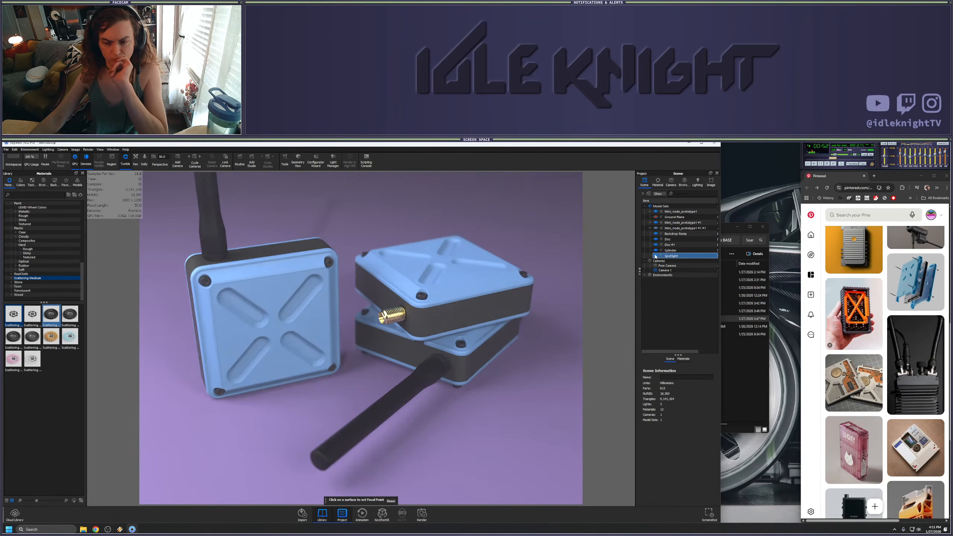
click(391, 501)
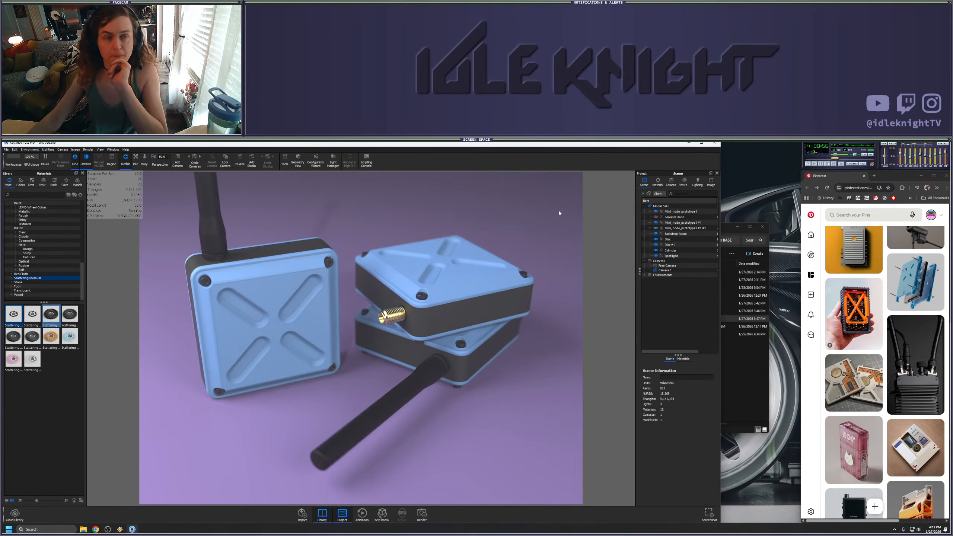
Enable bloom and switch the default image style to Photographic with a High Contrast response curve
click(696, 182)
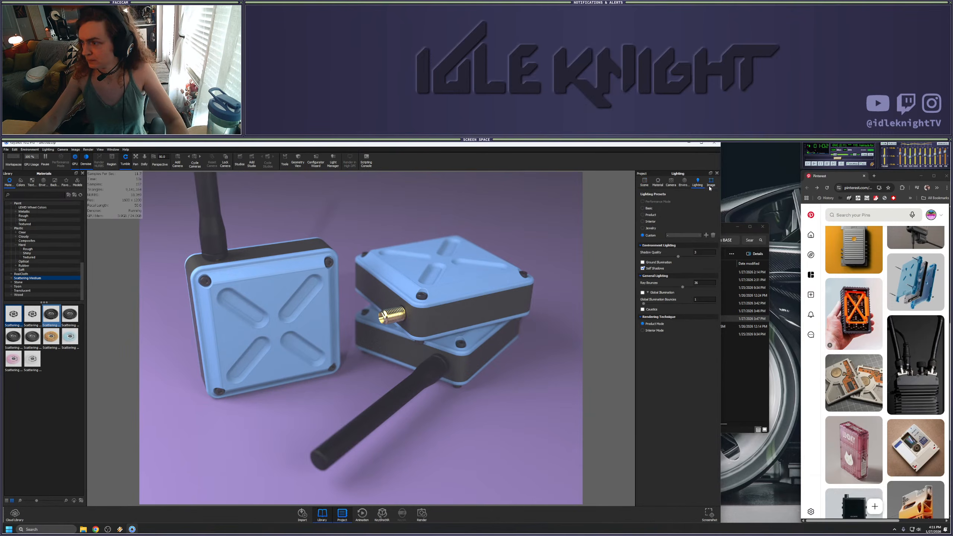
click(710, 187)
click(646, 301)
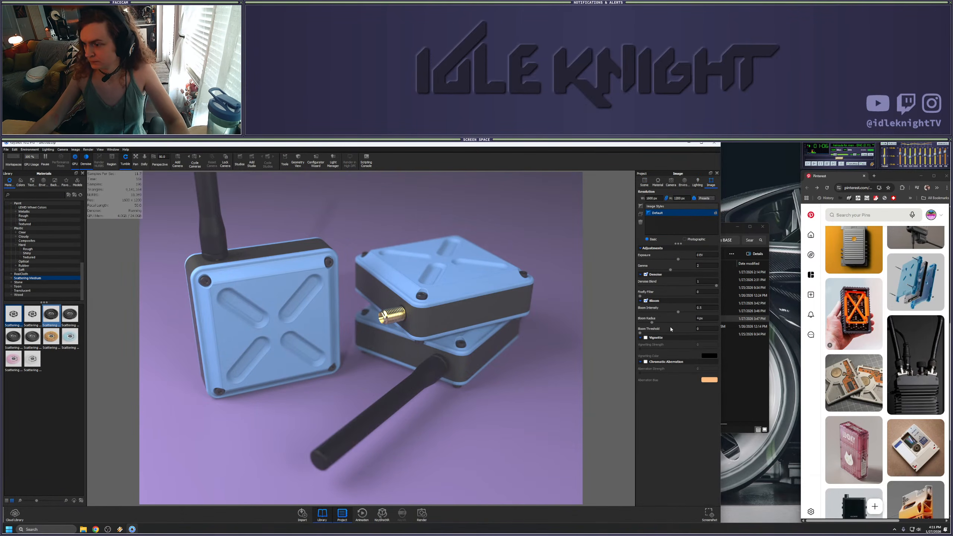
click(684, 239)
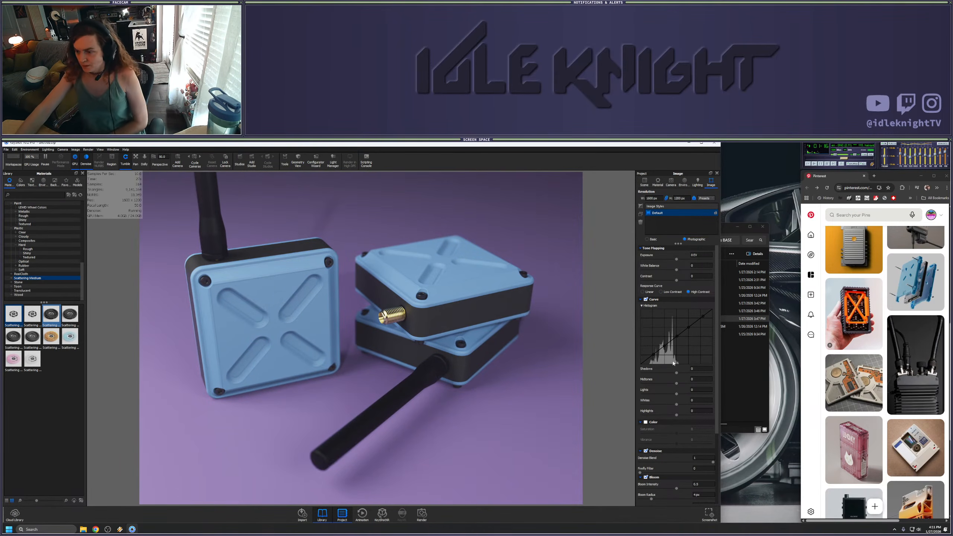
Adjust the tone curve to shadows about -0.12, midtones -0.07, whites 0.07 and highlights 0.15
scroll(675, 374, down, 5)
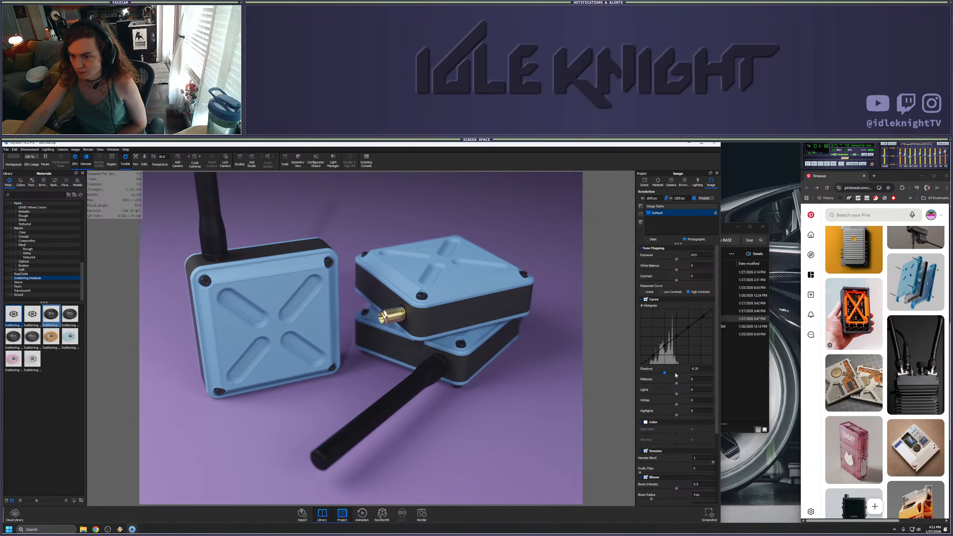
drag(675, 374, 671, 375)
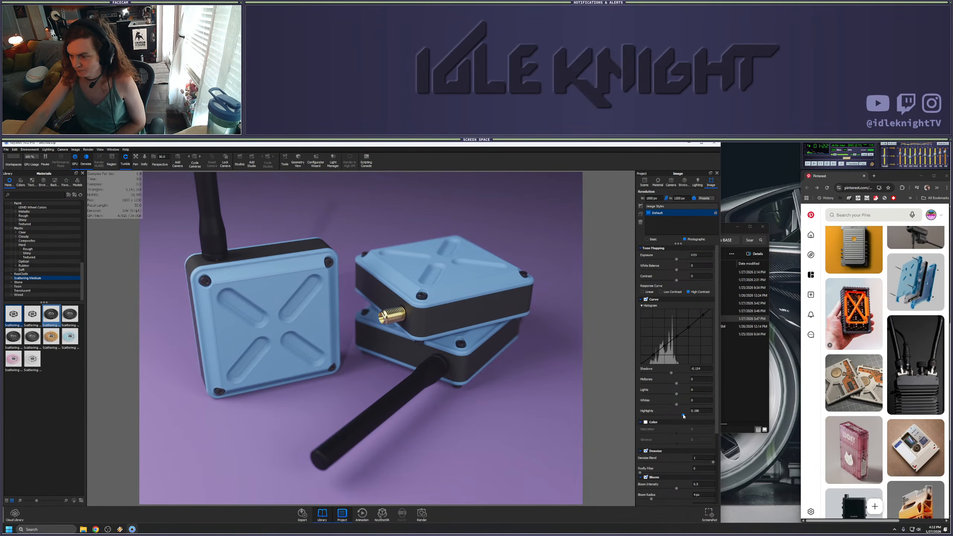
drag(683, 415, 682, 416)
drag(676, 383, 674, 385)
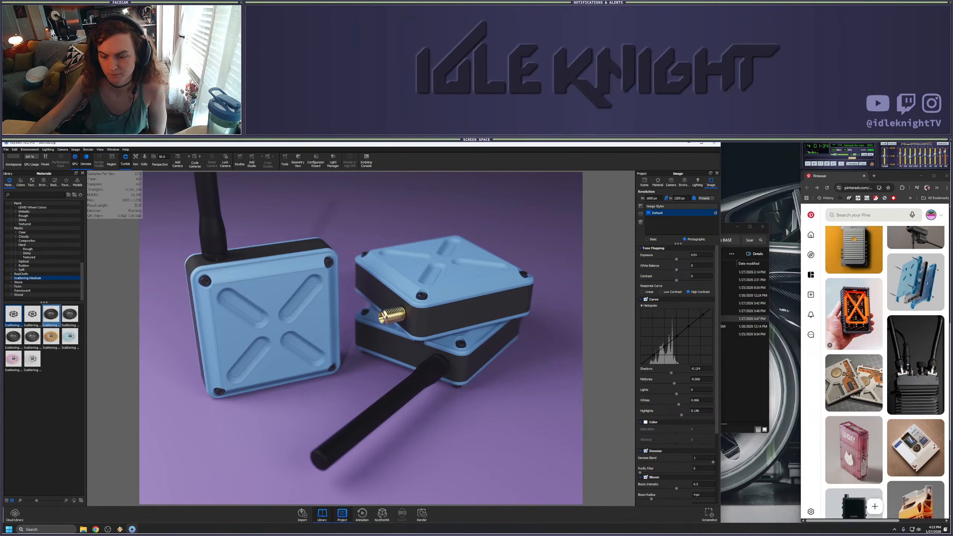
Review the still image output, options and queue settings, and start rendering the scene as a JPEG
click(420, 512)
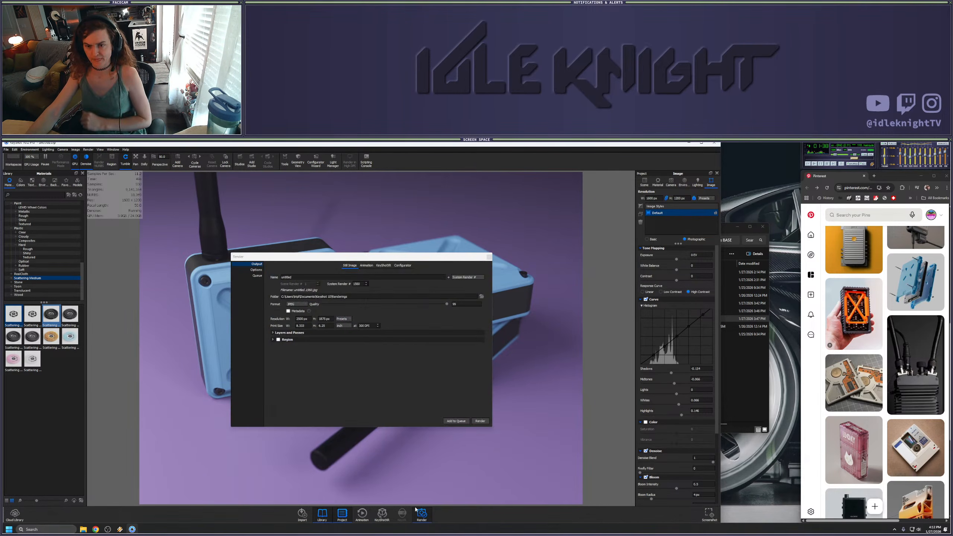
click(255, 269)
click(255, 275)
click(256, 263)
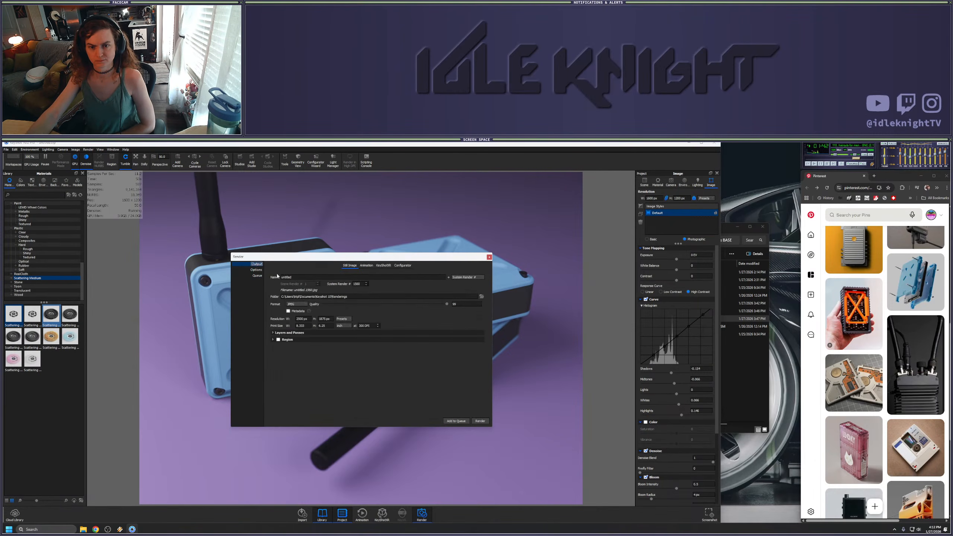
click(475, 421)
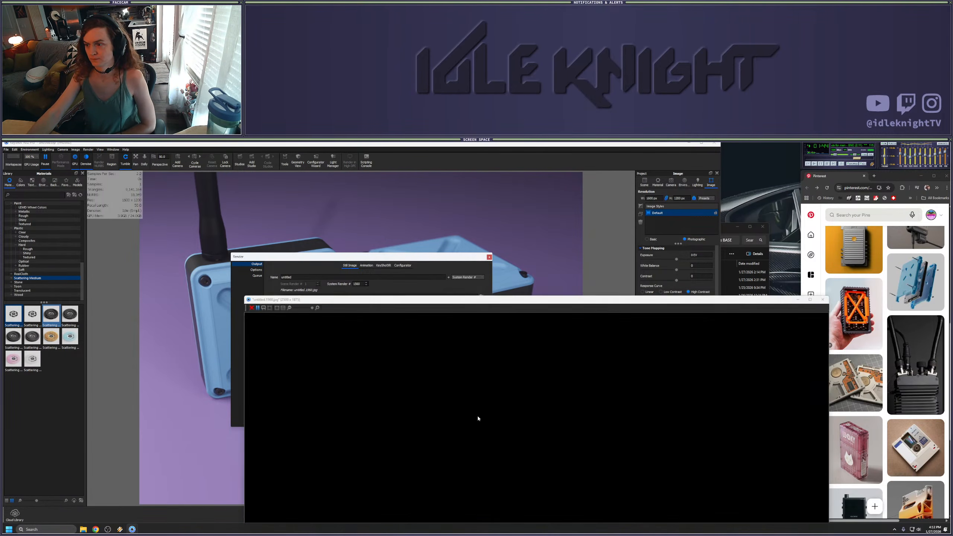
Enlarge the render output window to fill the screen and inspect the units in the rendering image up close
drag(505, 300, 390, 183)
click(699, 183)
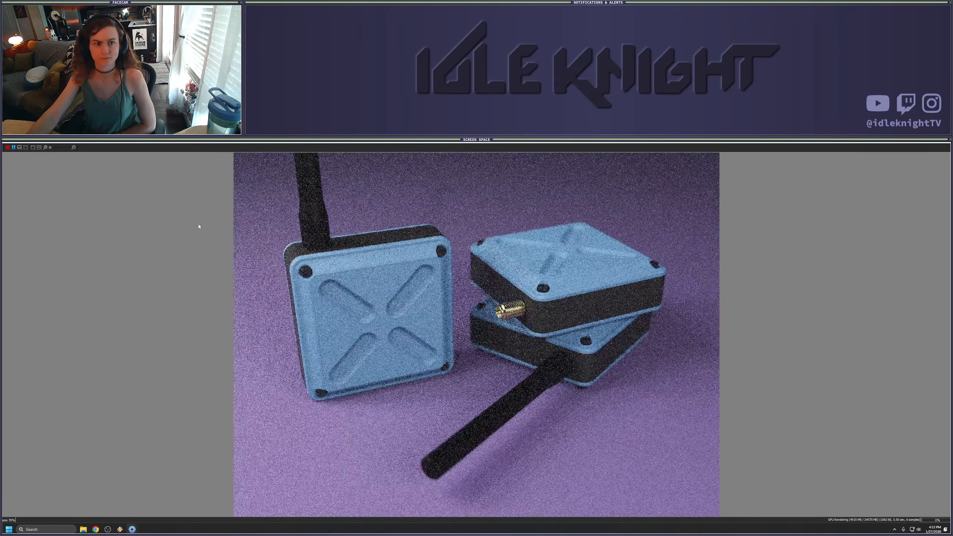
scroll(538, 270, up, 3)
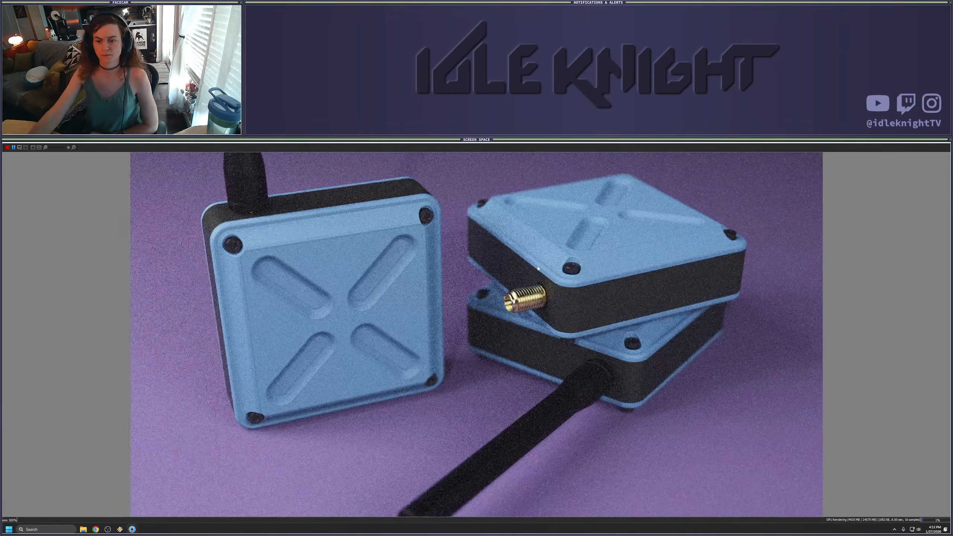
scroll(537, 270, down, 2)
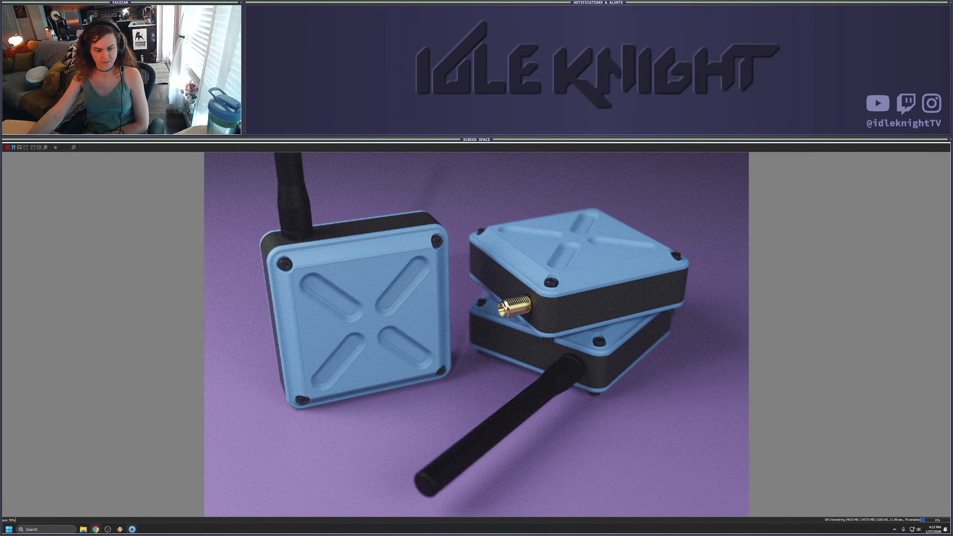
Switch to Chrome, open the muzi works products page in a new tab, and browse its Meshtastic devices and base boards
mouse_move(96, 529)
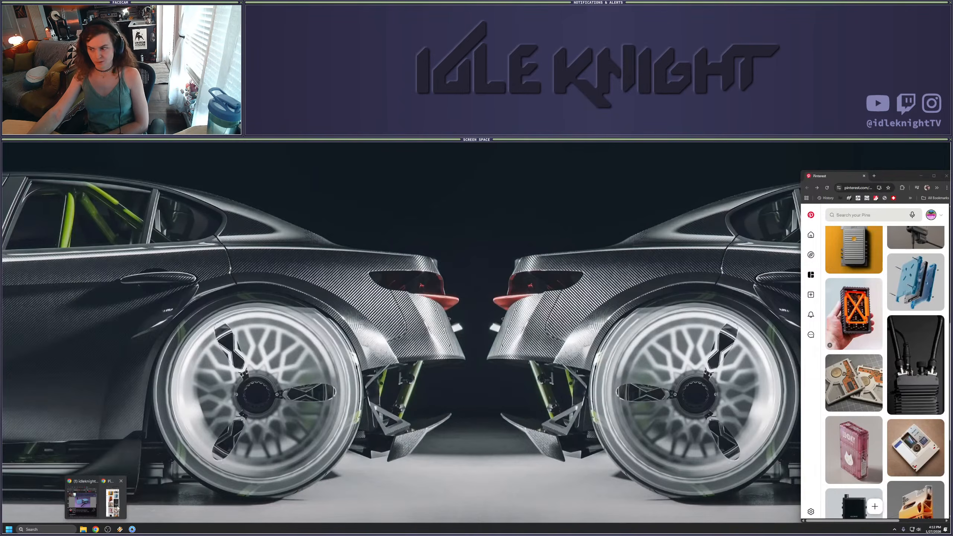
click(115, 503)
click(873, 176)
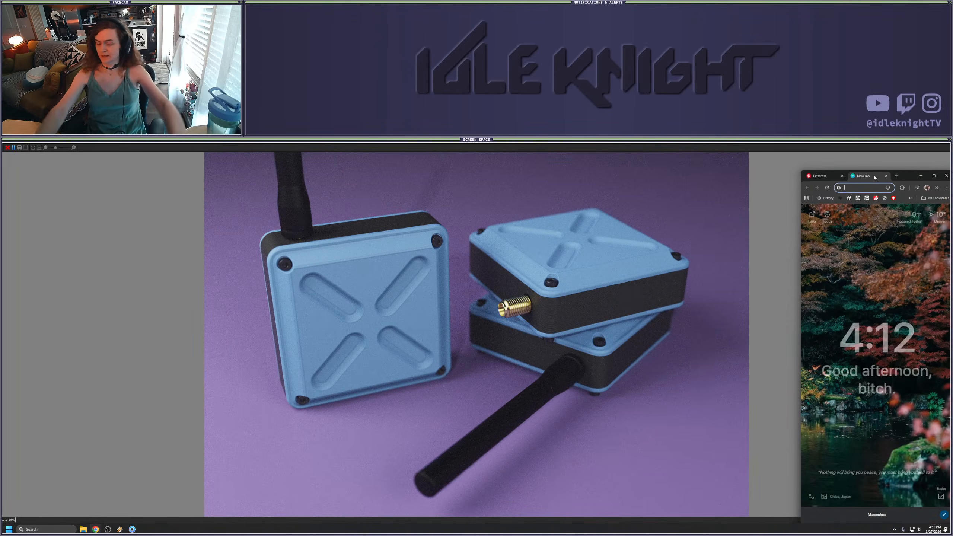
text(mu)
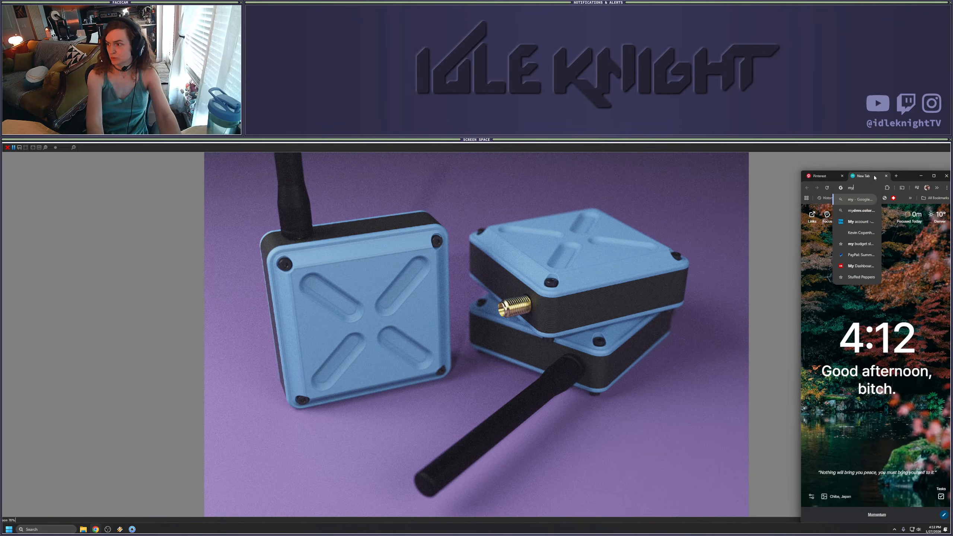
key(Return)
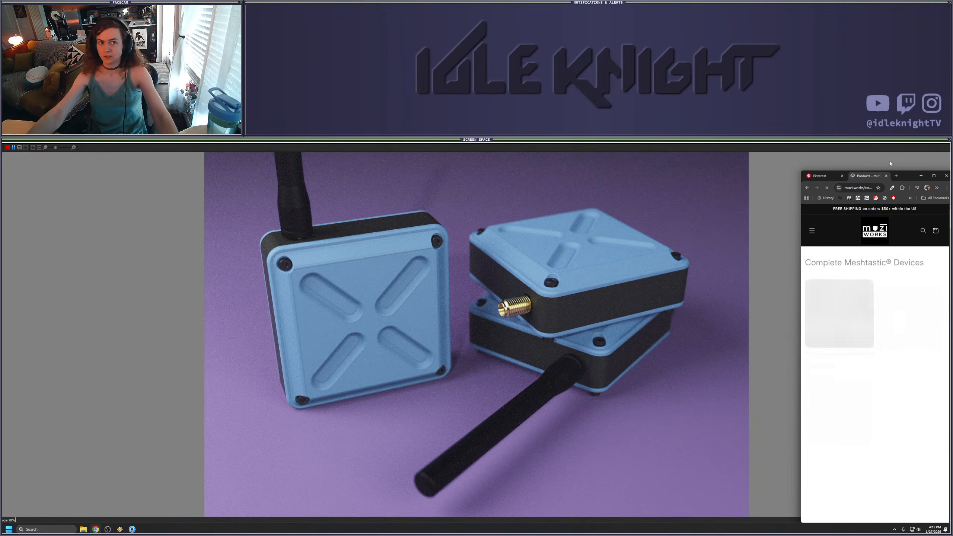
scroll(838, 386, down, 10)
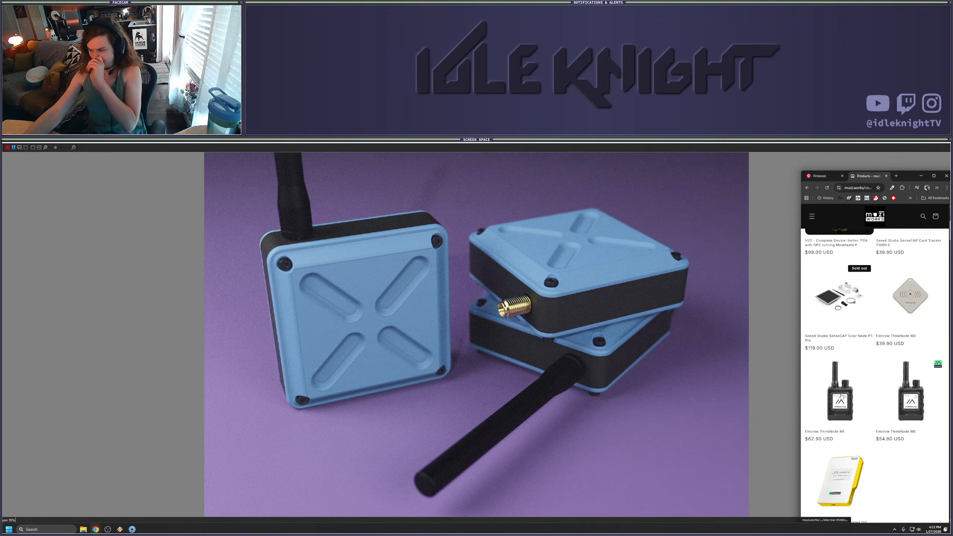
scroll(841, 416, down, 4)
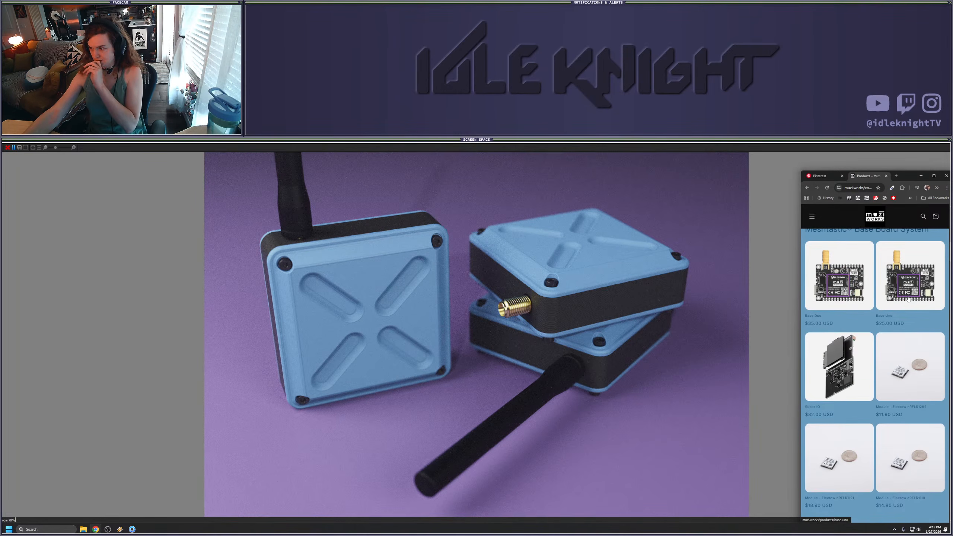
Open the Base Uno product page, move its tab into a separate window and resize that window beside the render
click(895, 297)
drag(867, 176, 108, 187)
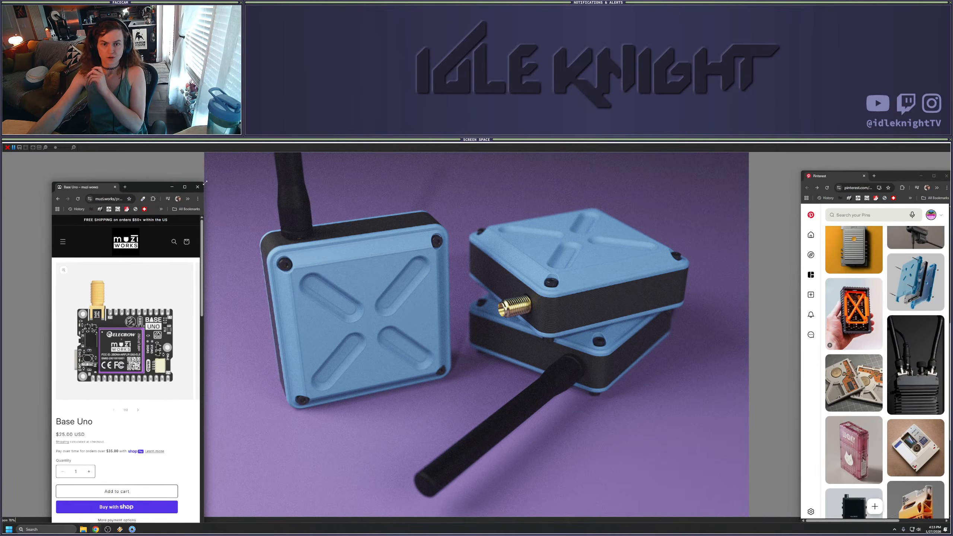
drag(204, 183, 365, 285)
drag(305, 291, 294, 222)
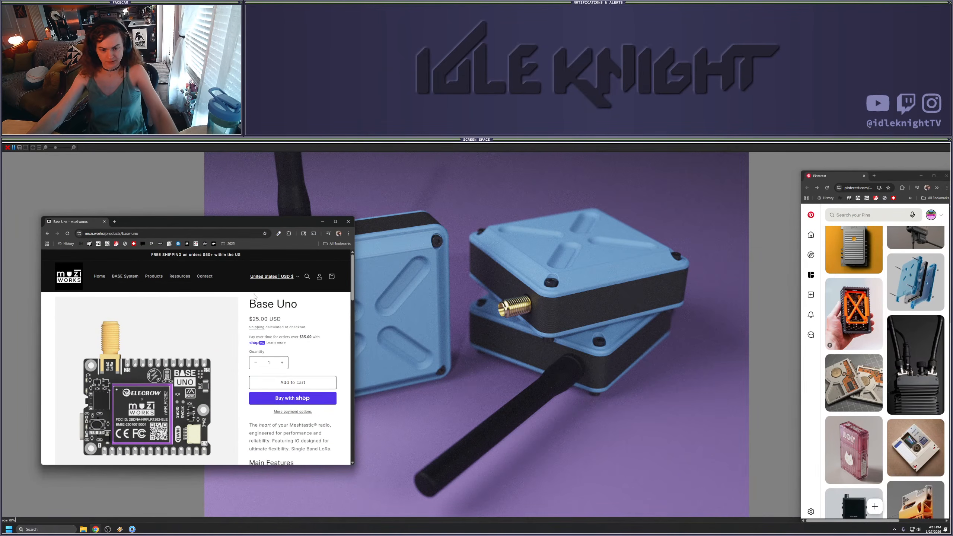
scroll(294, 391, down, 2)
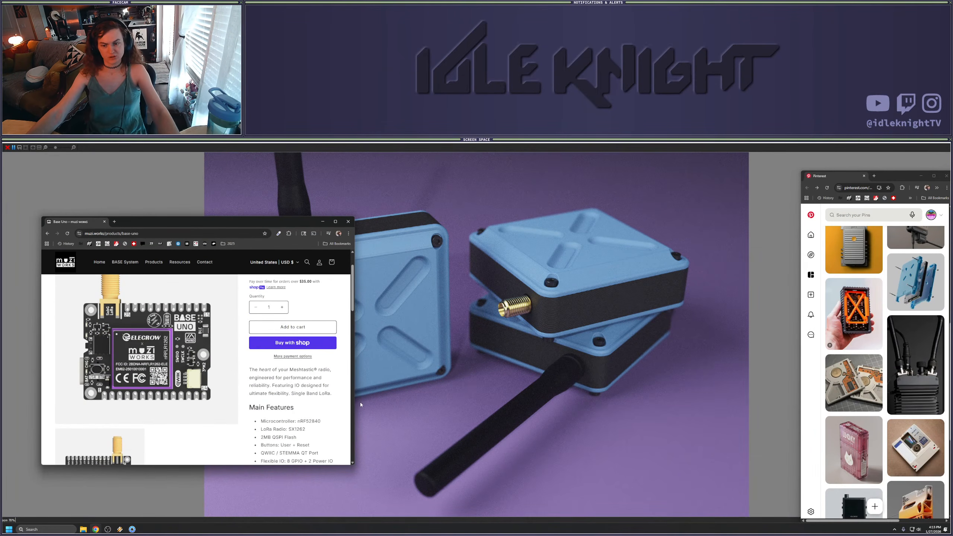
drag(354, 402, 254, 403)
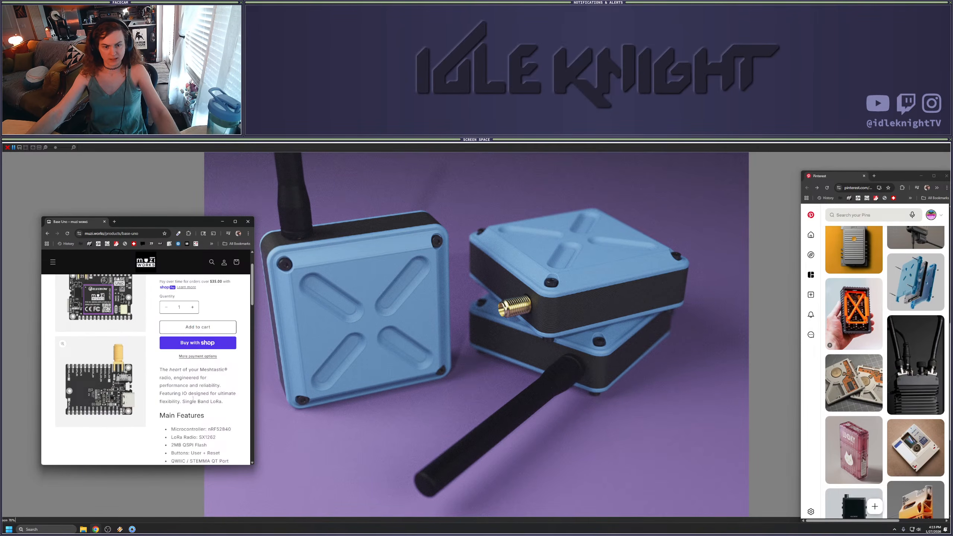
Examine the Base Uno board's photos and main features, enlarging the browser window slightly to show more of the page
scroll(194, 398, up, 2)
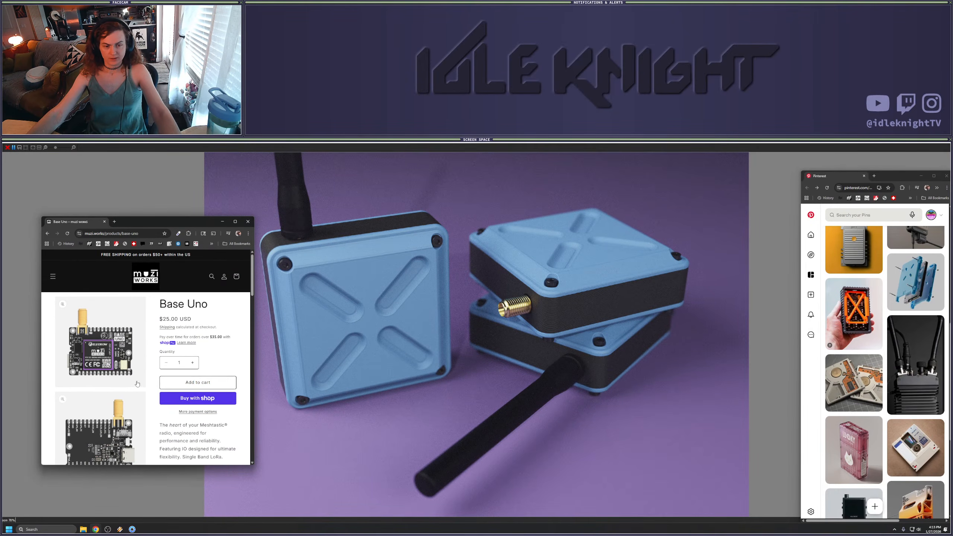
scroll(154, 379, down, 5)
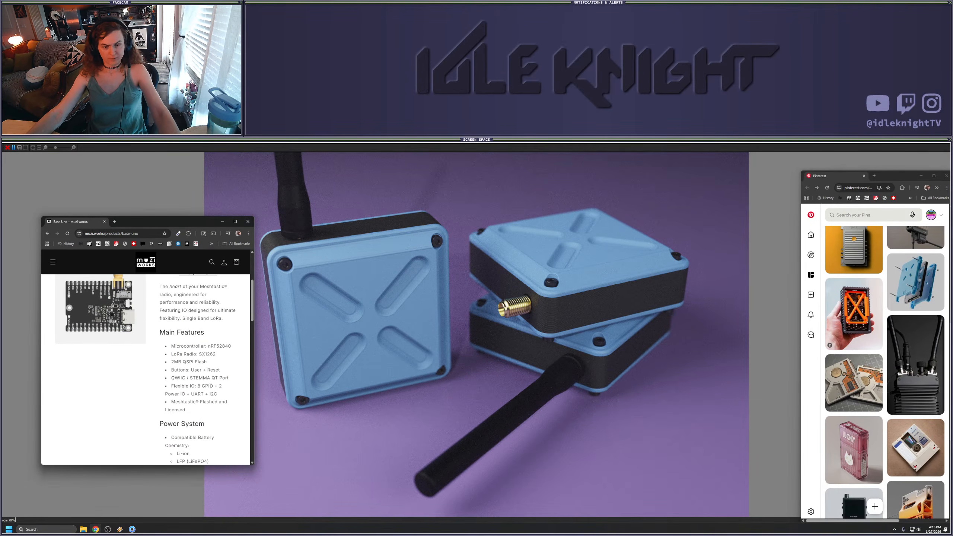
scroll(201, 375, up, 4)
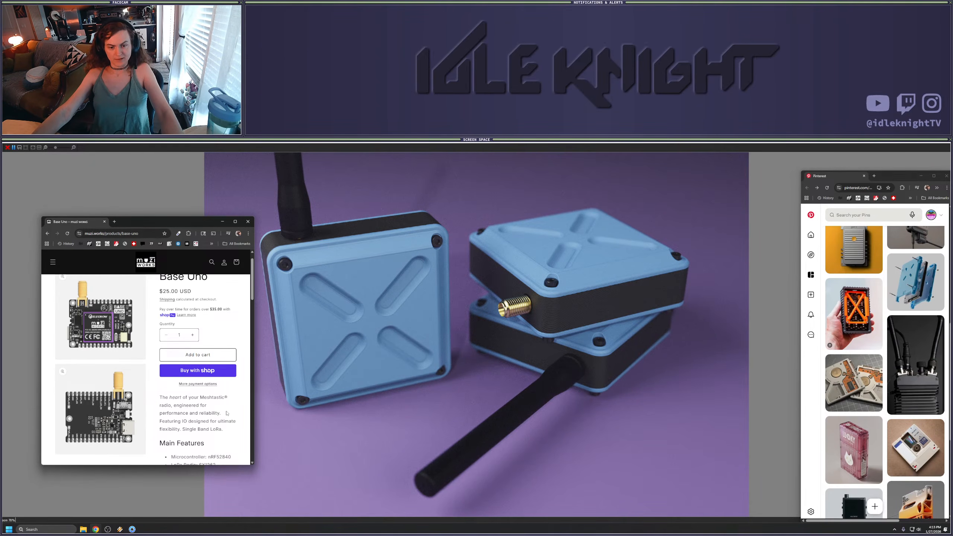
scroll(200, 419, up, 1)
scroll(198, 419, down, 1)
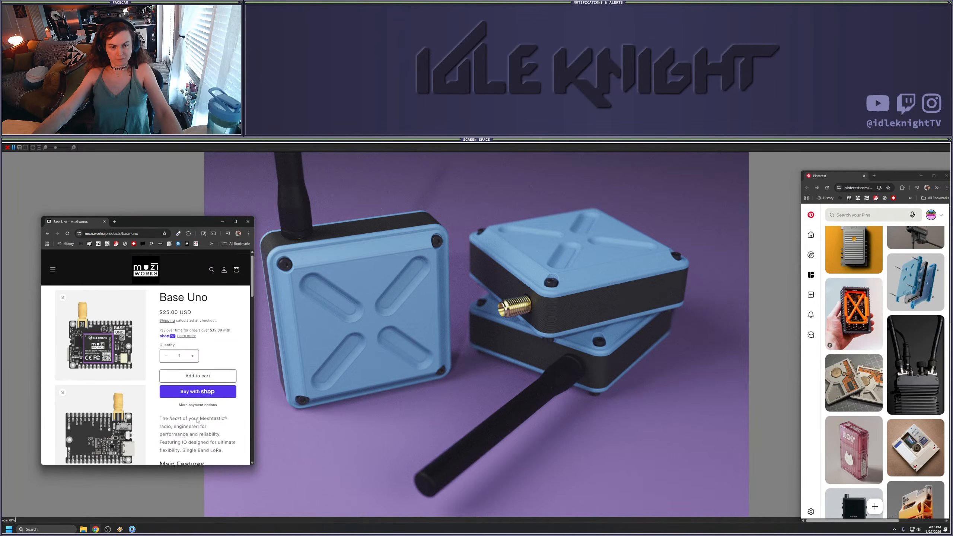
drag(234, 465, 234, 500)
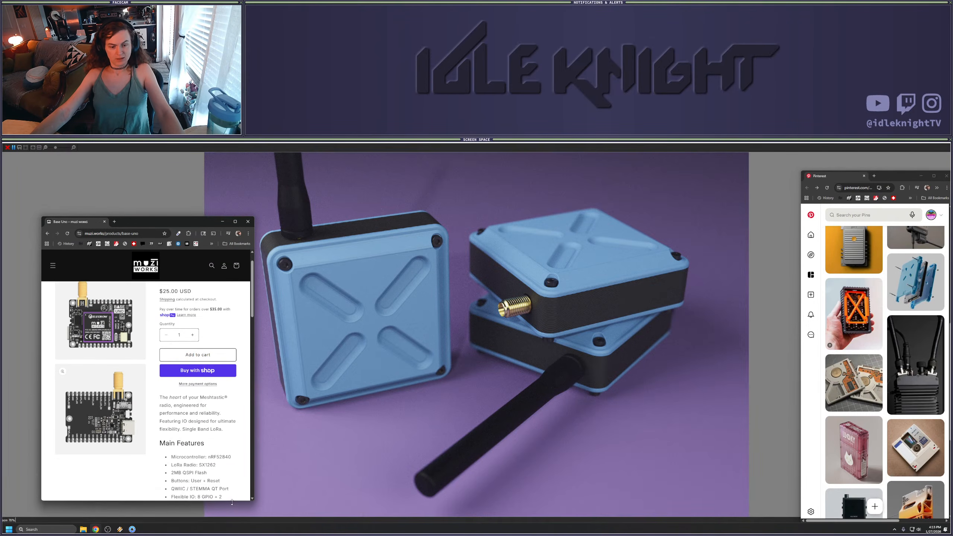
scroll(229, 465, up, 2)
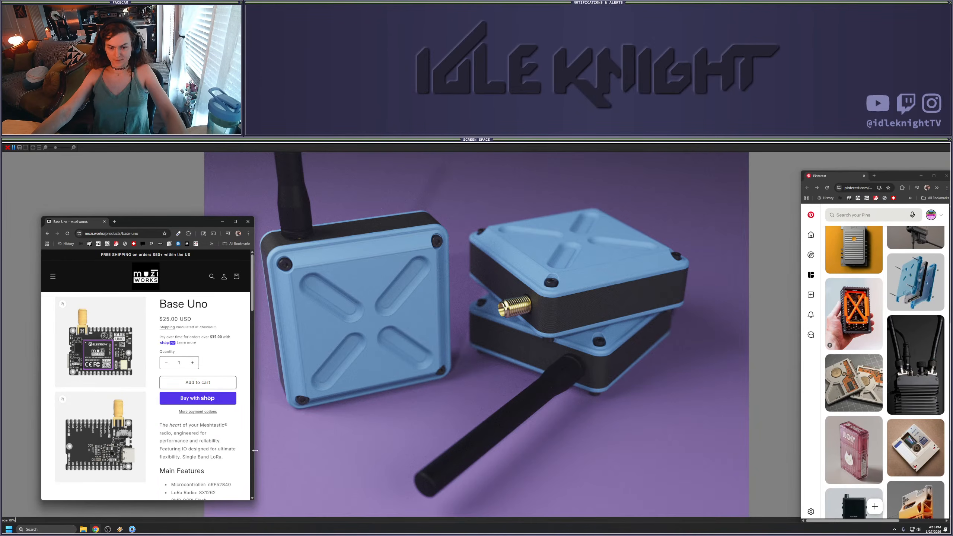
drag(255, 450, 269, 448)
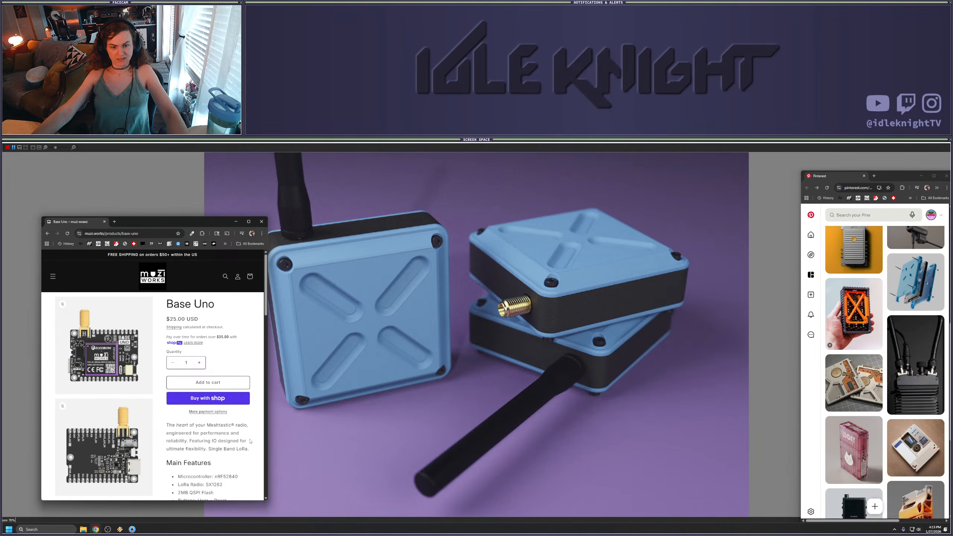
Search Google for "atak meshtastic" in a new tab and show the image results
click(114, 222)
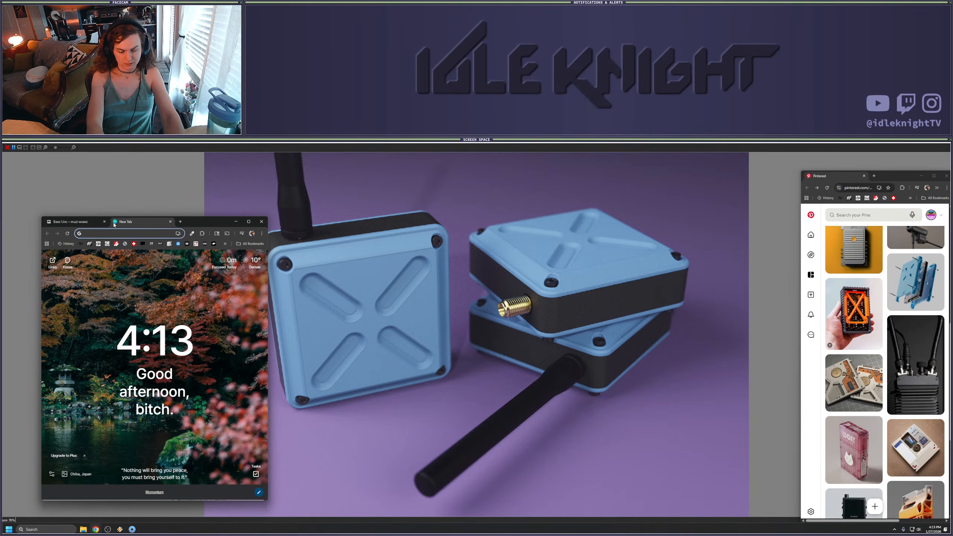
text(ata)
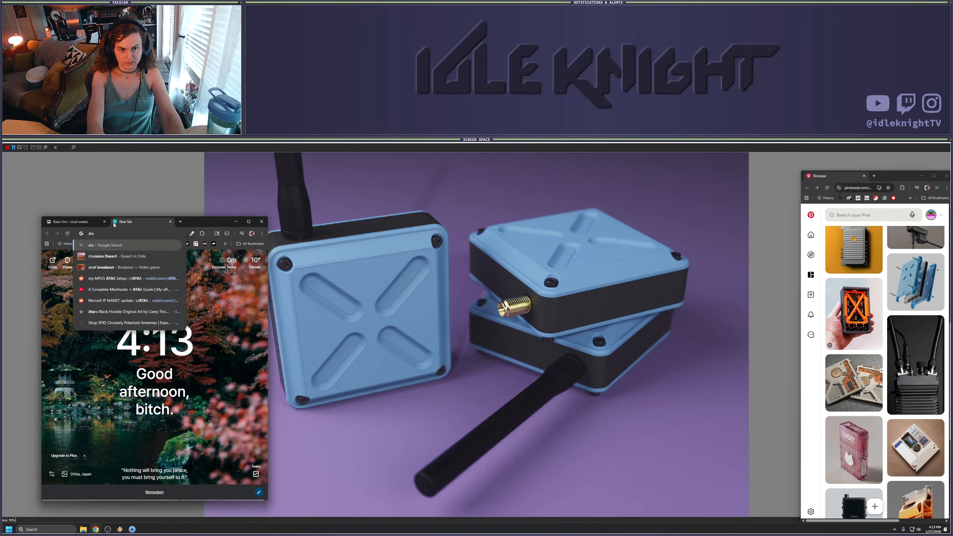
text(k)
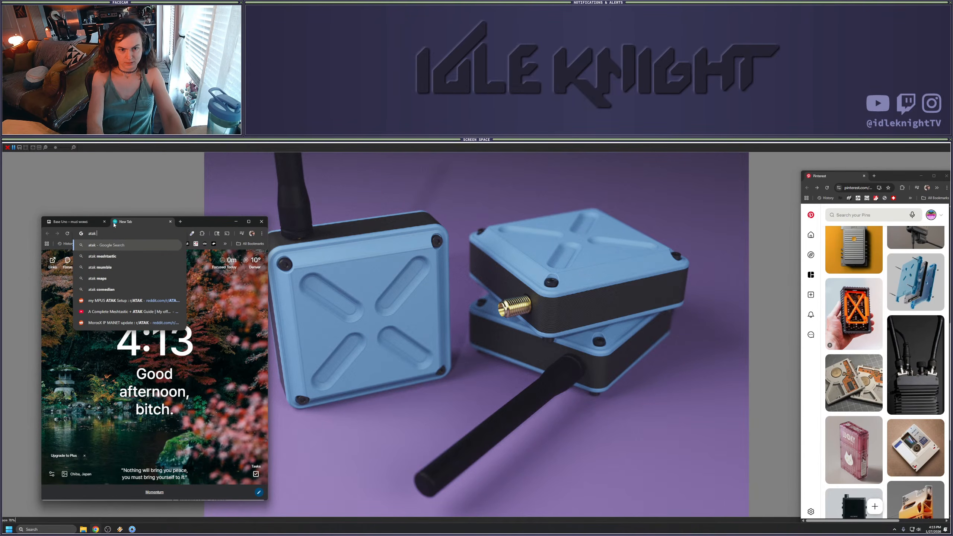
click(110, 256)
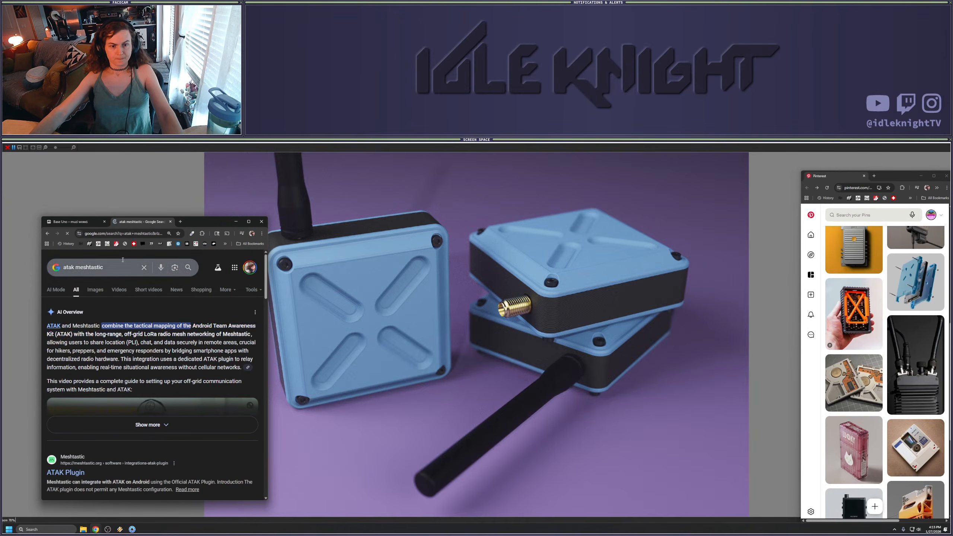
click(133, 292)
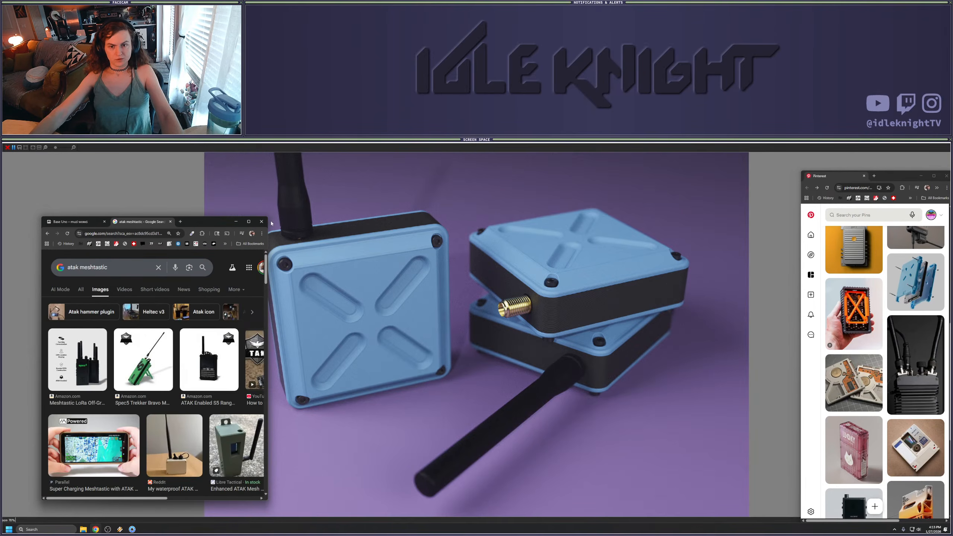
Widen the browser window and look through the ATAK Meshtastic image results
drag(269, 220, 431, 219)
scroll(317, 387, down, 5)
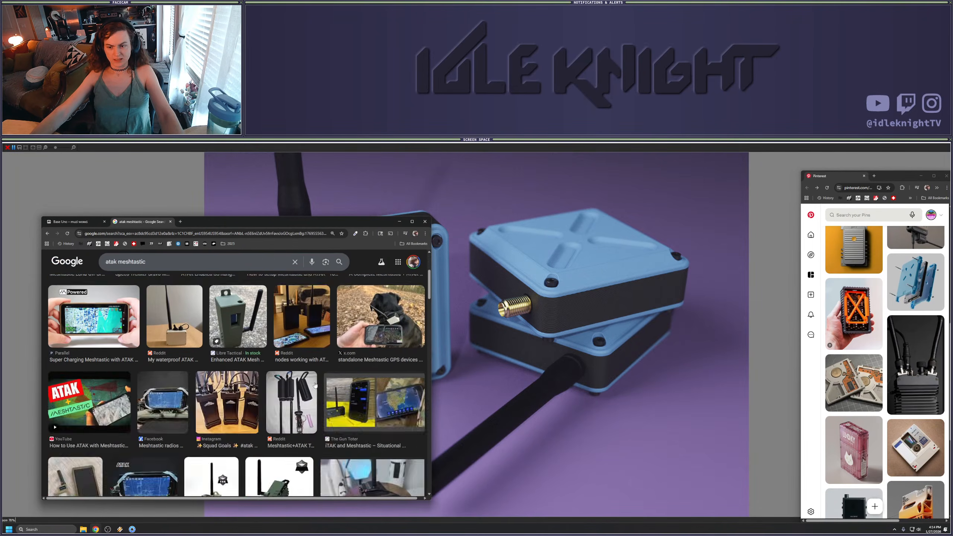
scroll(316, 387, down, 5)
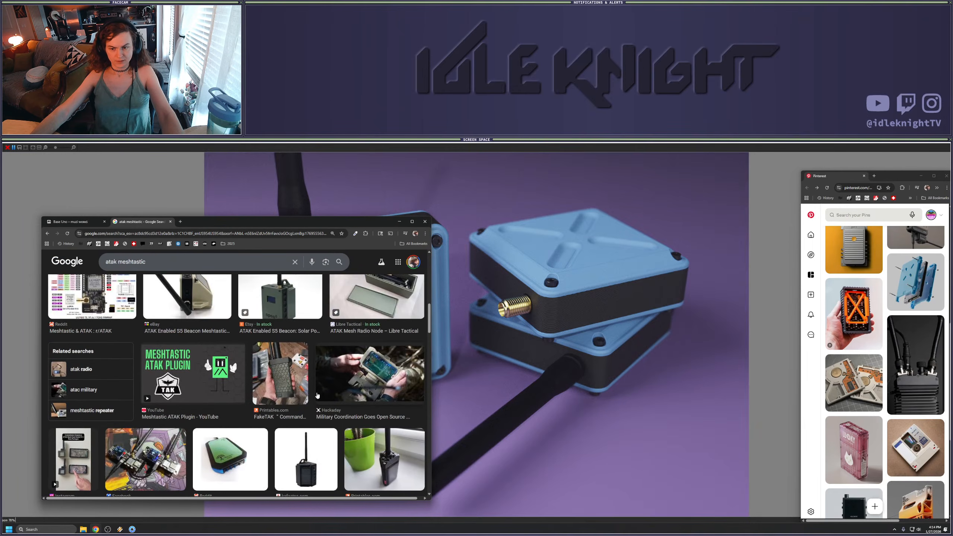
scroll(317, 395, up, 10)
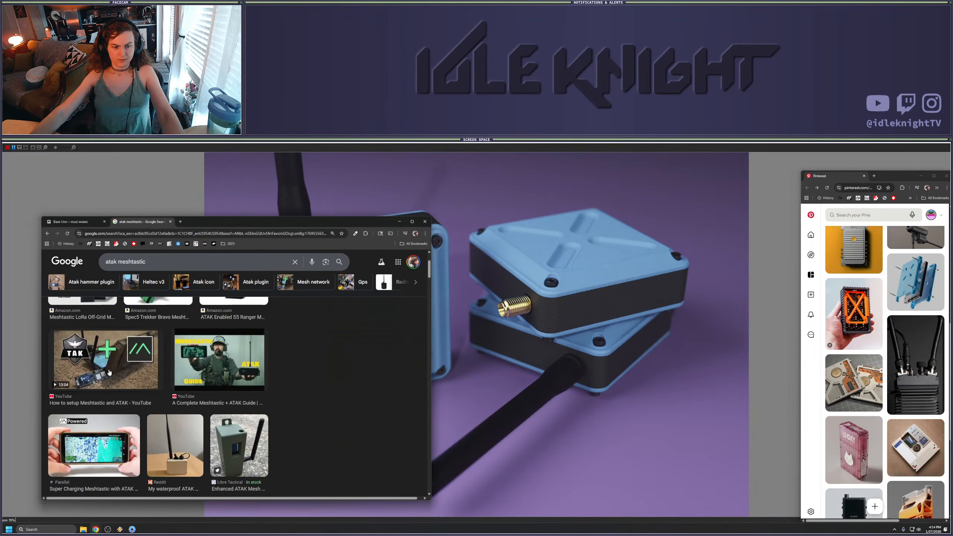
Preview the "Super Charging Meshtastic with ATAK" image and a related phone-and-device photo, browse the related images, and close the preview
click(94, 446)
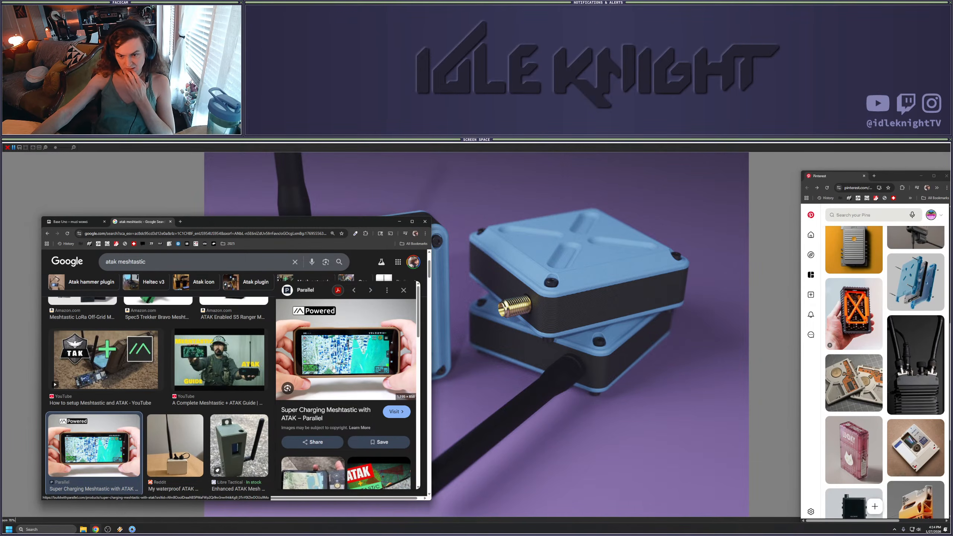
scroll(331, 366, down, 3)
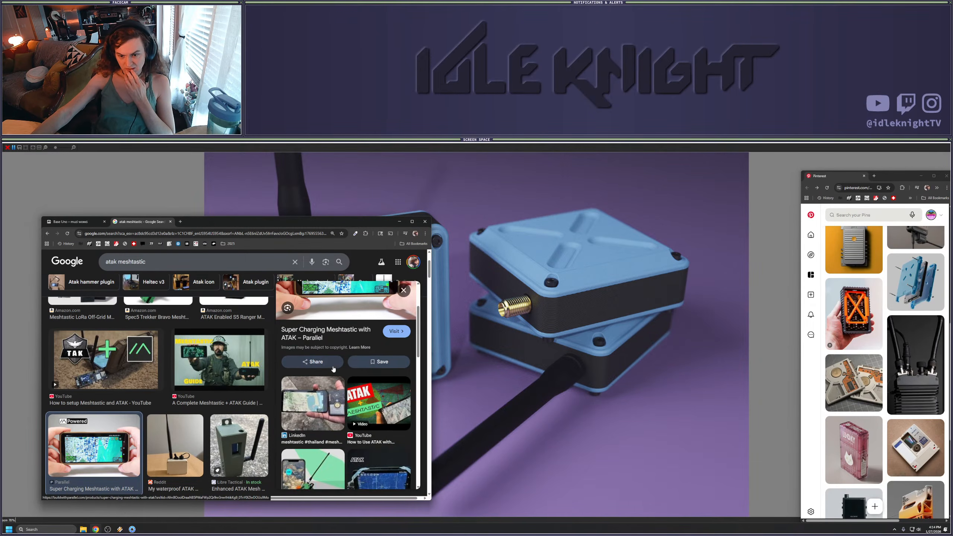
click(306, 407)
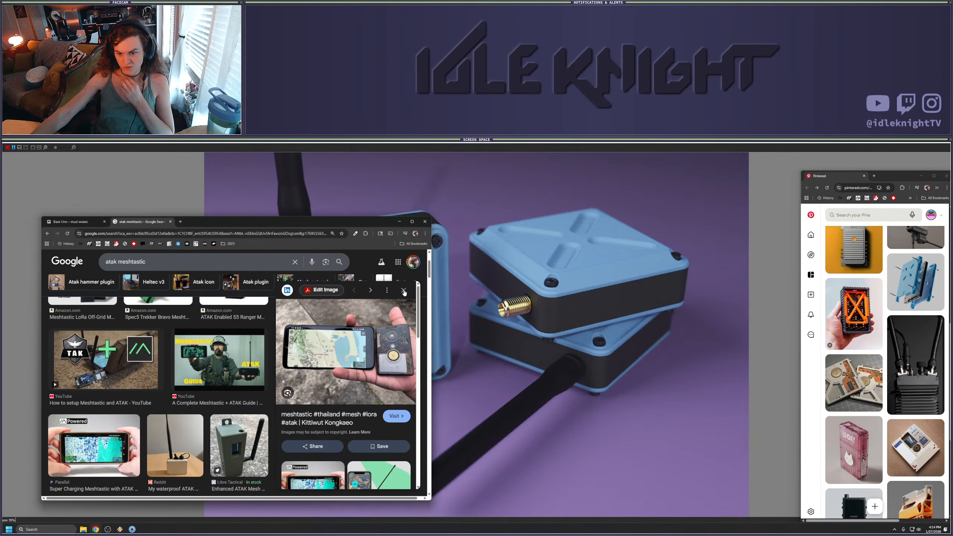
scroll(382, 375, down, 3)
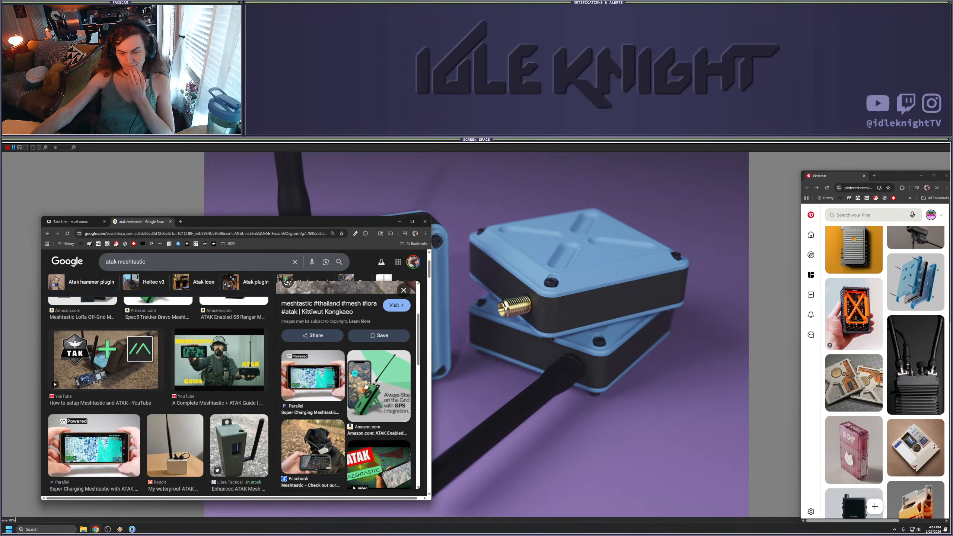
scroll(366, 386, down, 3)
scroll(349, 394, down, 2)
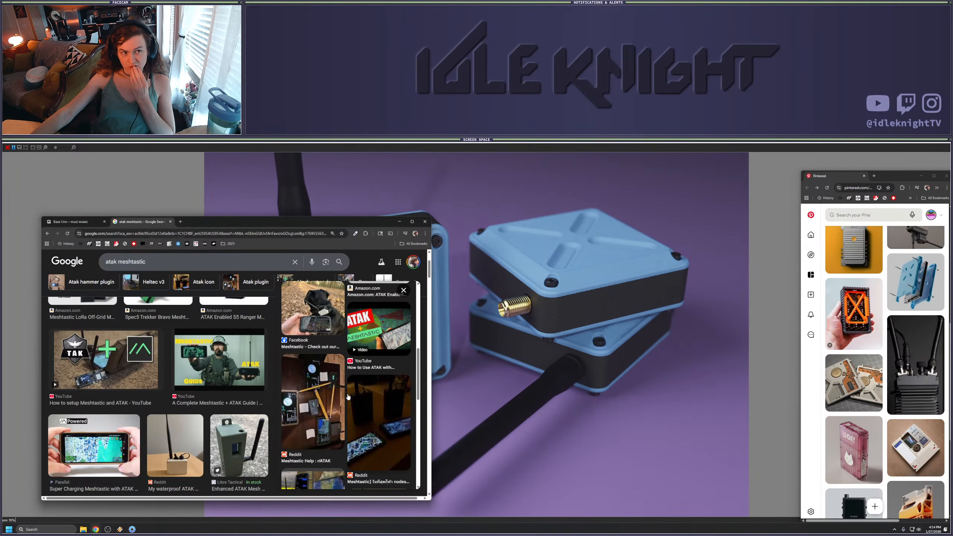
scroll(348, 397, down, 5)
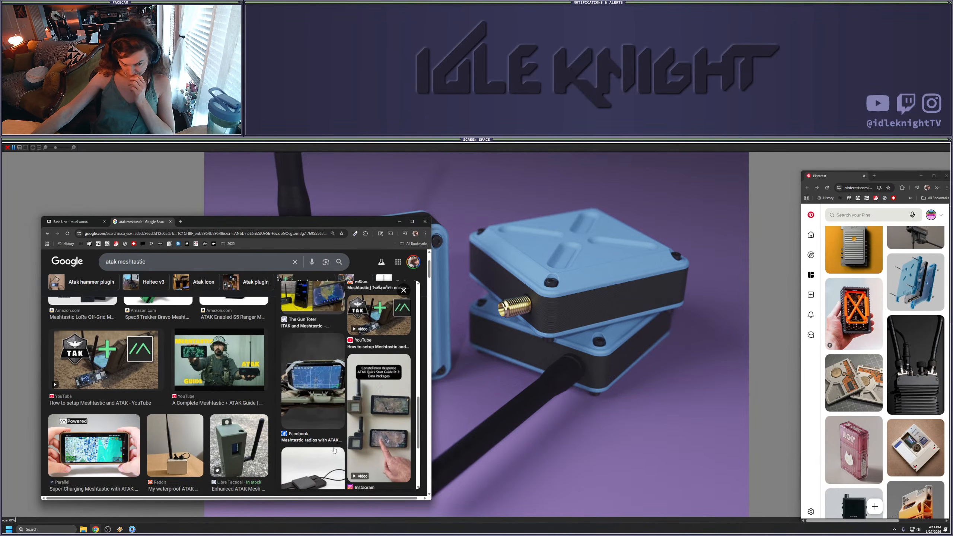
scroll(334, 450, down, 4)
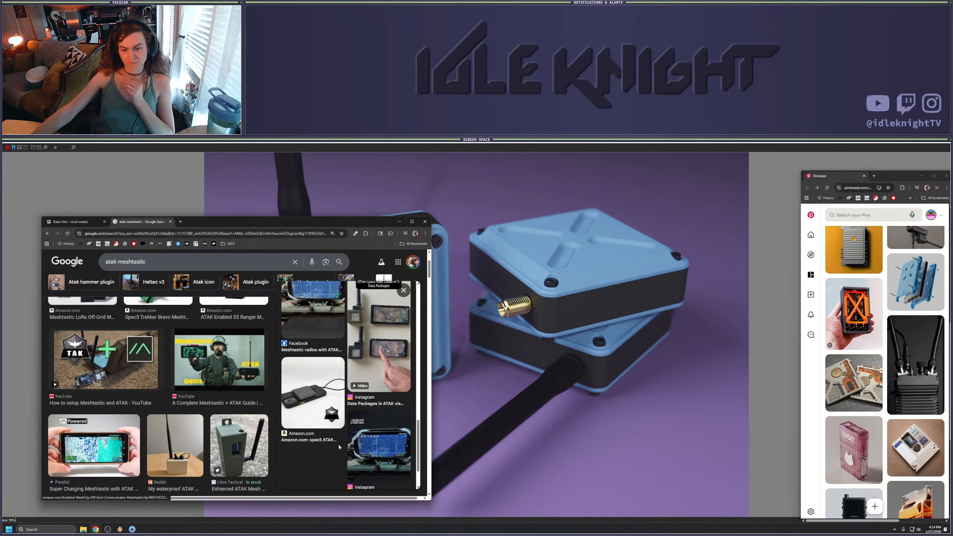
click(403, 291)
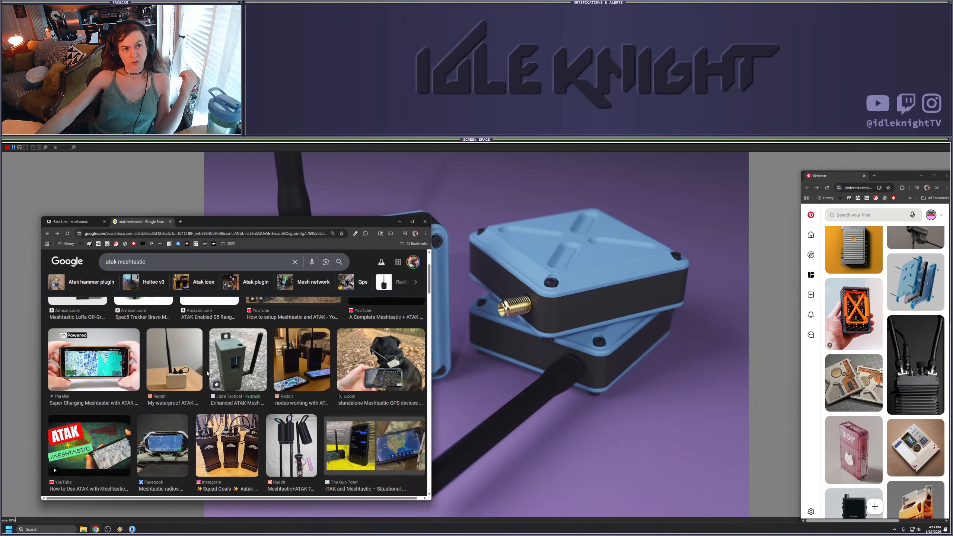
Preview the photo of the dog wearing a Meshtastic tracker, browse its related images, and open the "Data Packages in ATAK via Meshtastic" result
scroll(327, 417, down, 2)
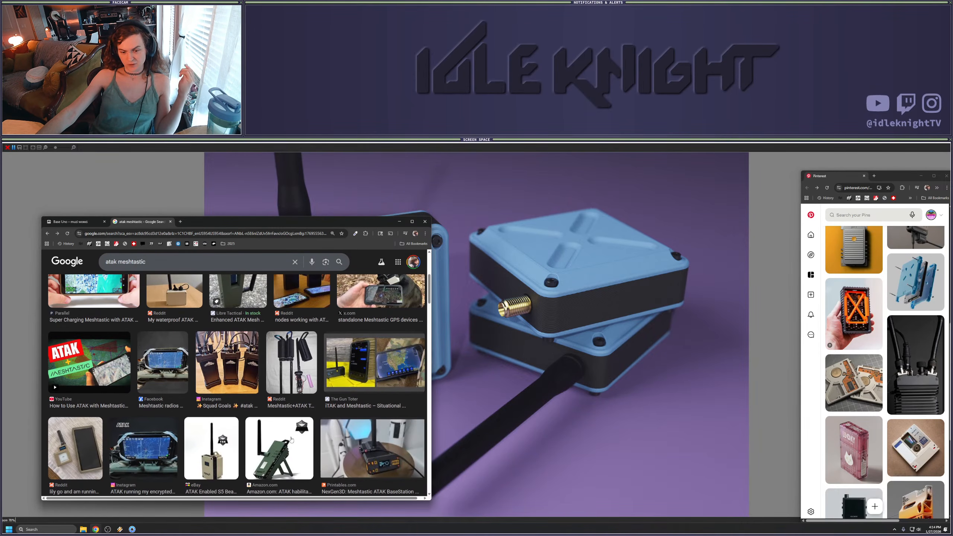
scroll(393, 375, up, 4)
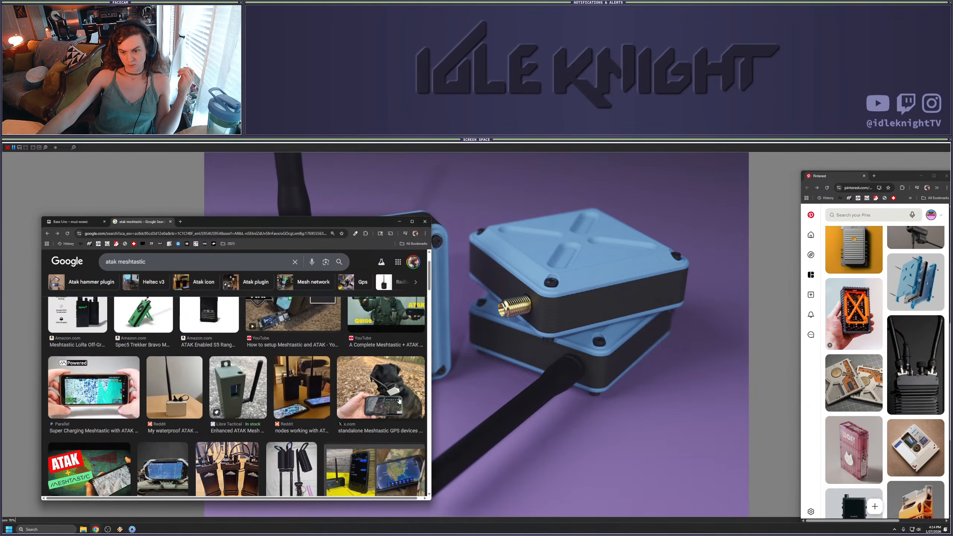
click(392, 375)
scroll(389, 377, down, 3)
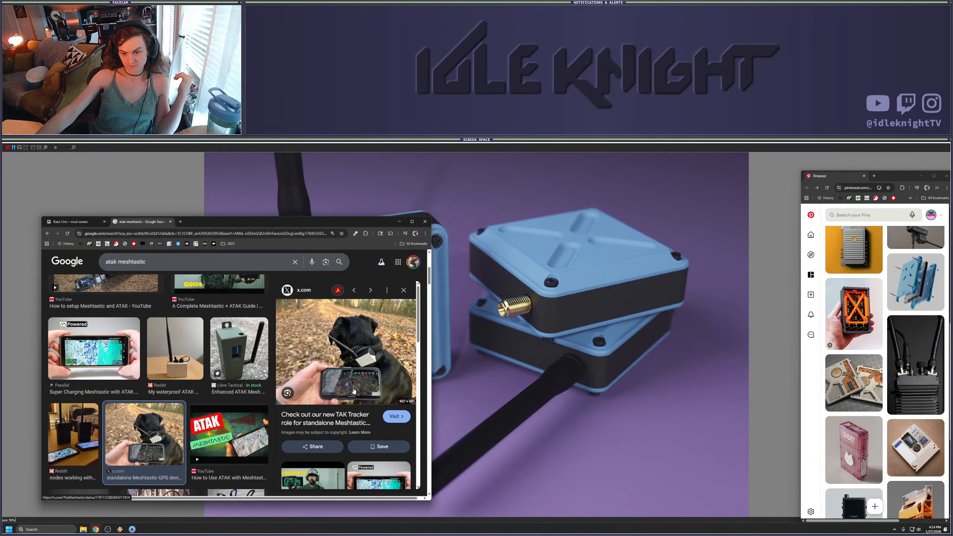
scroll(368, 410, down, 2)
scroll(369, 411, down, 1)
scroll(373, 393, down, 5)
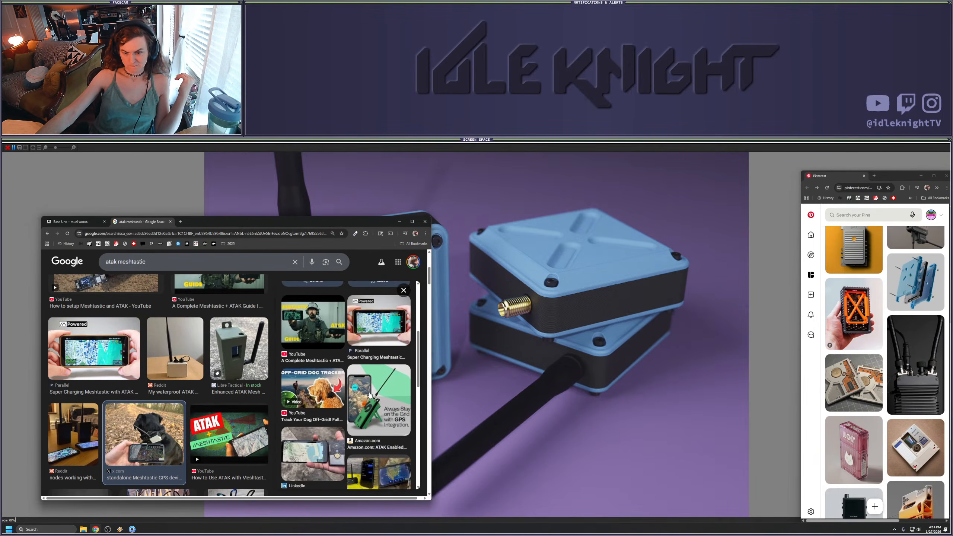
scroll(374, 409, down, 5)
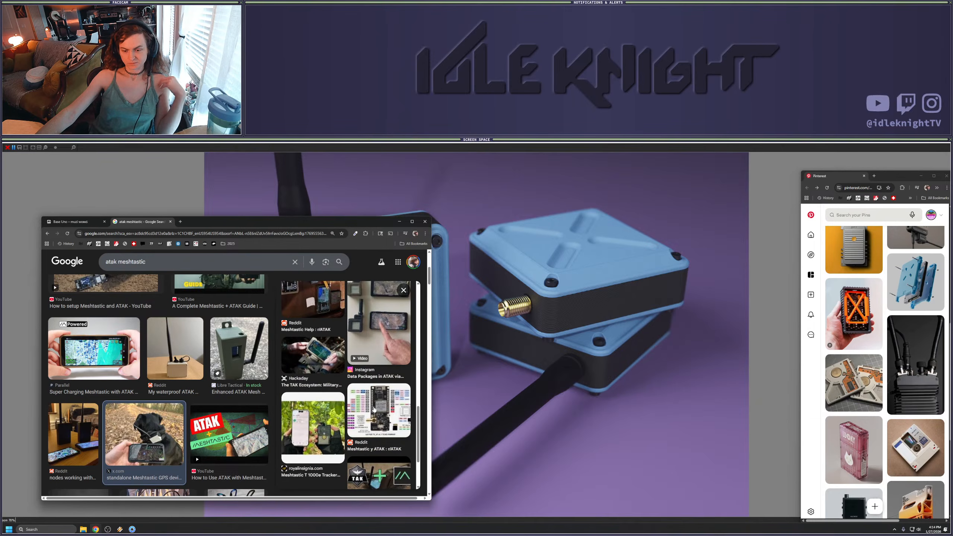
scroll(372, 413, down, 3)
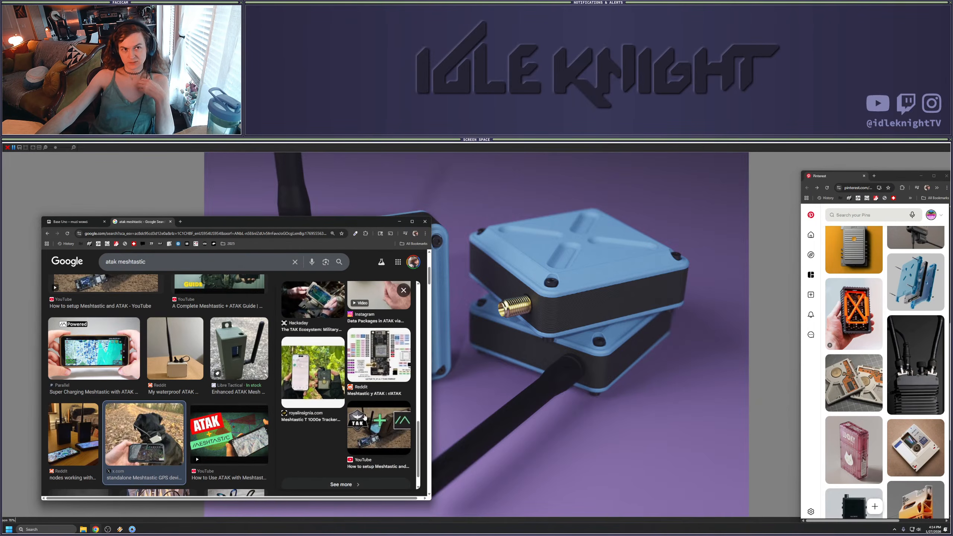
scroll(364, 414, down, 1)
scroll(363, 414, up, 5)
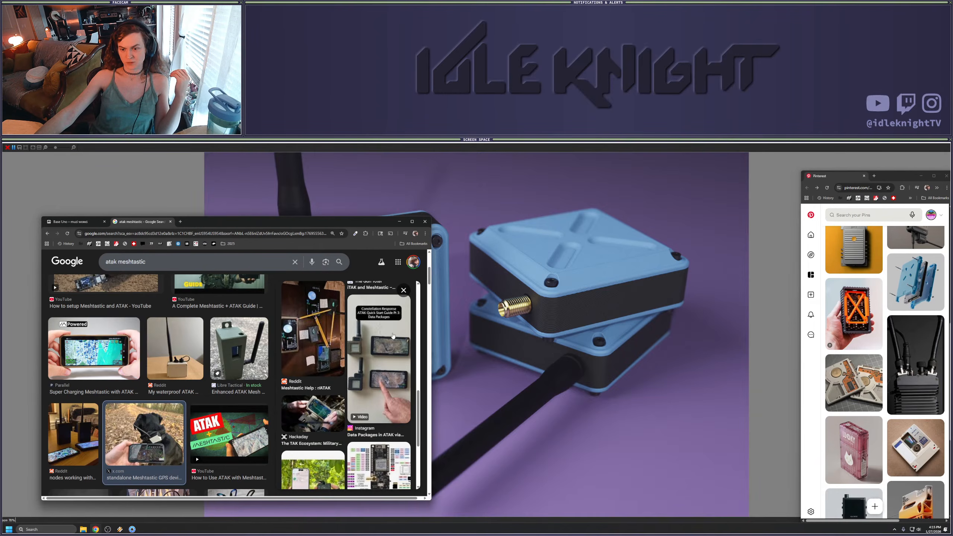
click(392, 338)
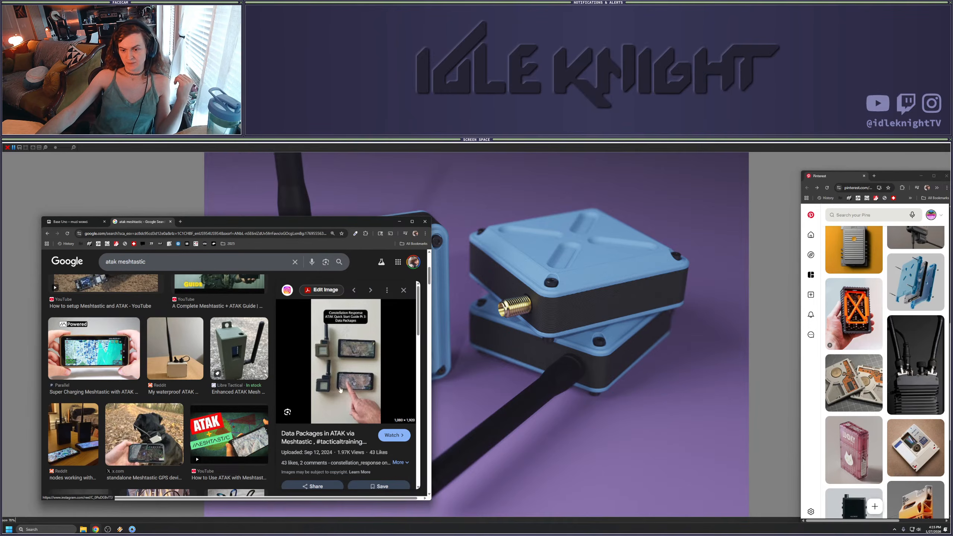
Browse the images related to the "Data Packages in ATAK via Meshtastic" result, then close the search tab and minimize the browser
scroll(340, 389, down, 8)
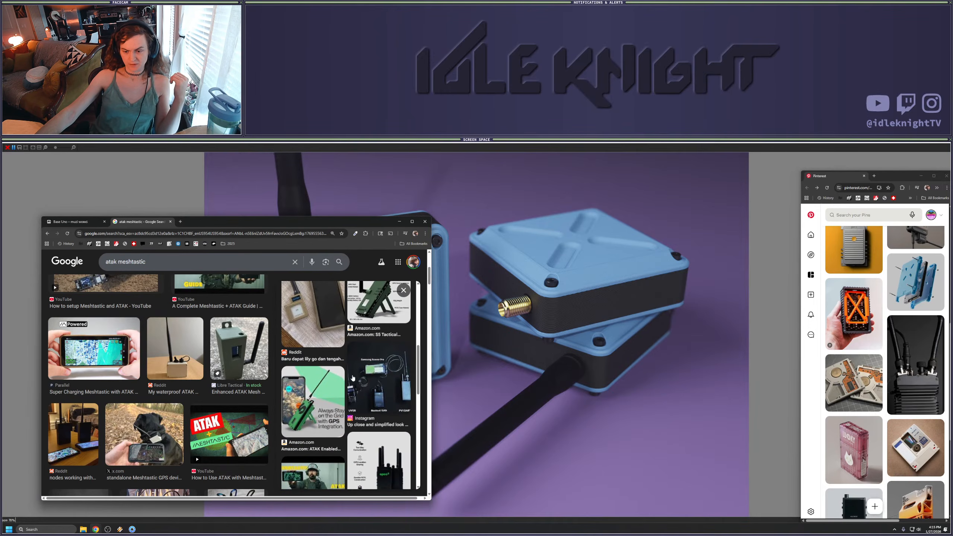
scroll(343, 387, down, 4)
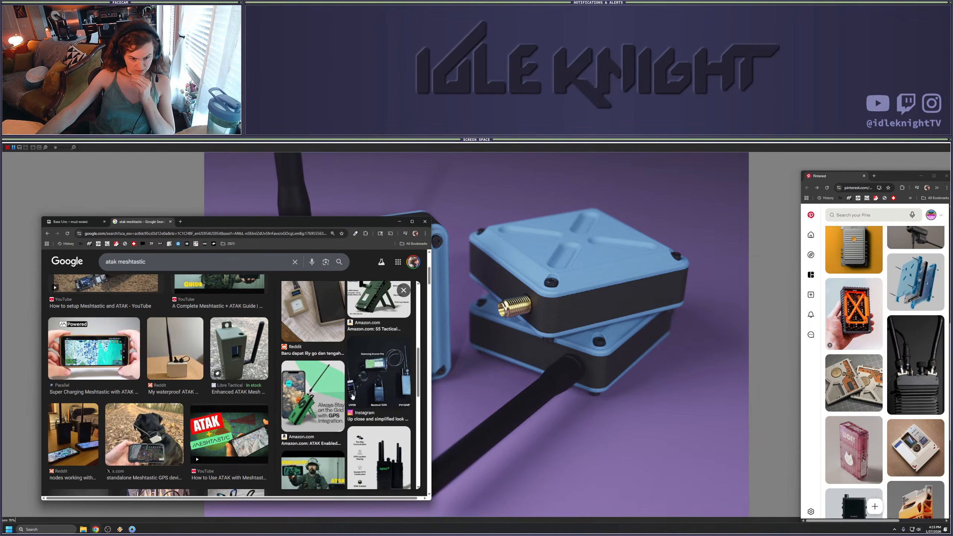
click(170, 222)
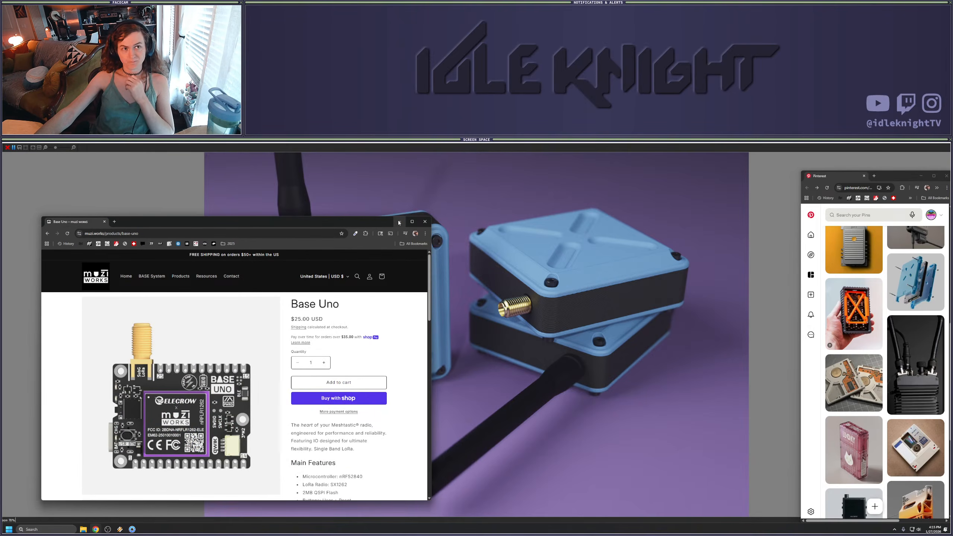
click(398, 222)
Inspect the three-node render up close and compare it with the Base Uno product page's board photo and main features
scroll(445, 321, down, 1)
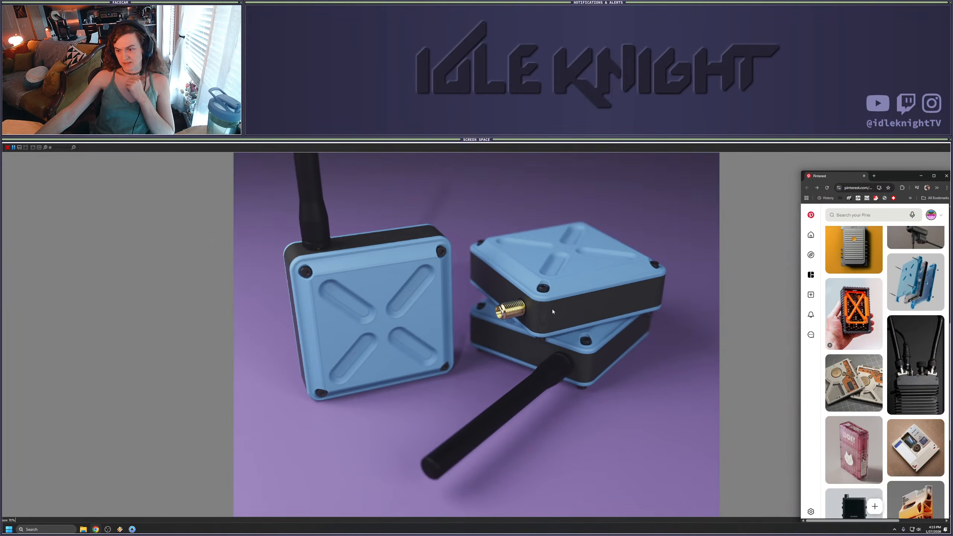
scroll(552, 312, up, 1)
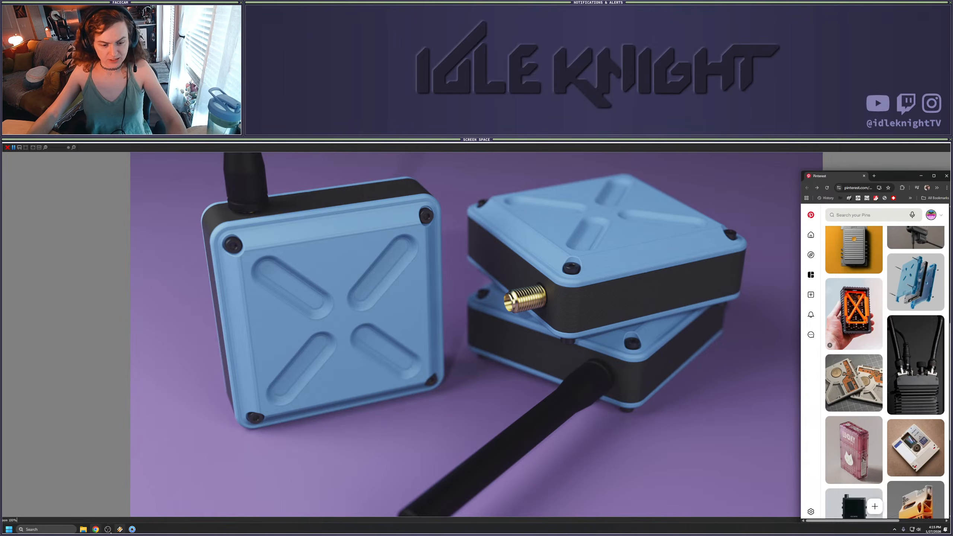
click(95, 529)
click(127, 502)
scroll(244, 392, down, 5)
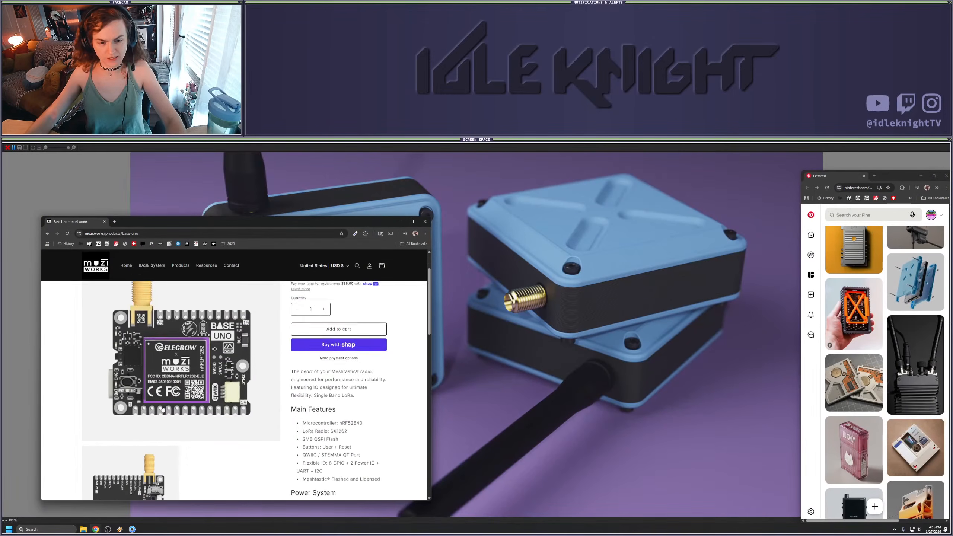
scroll(143, 373, up, 3)
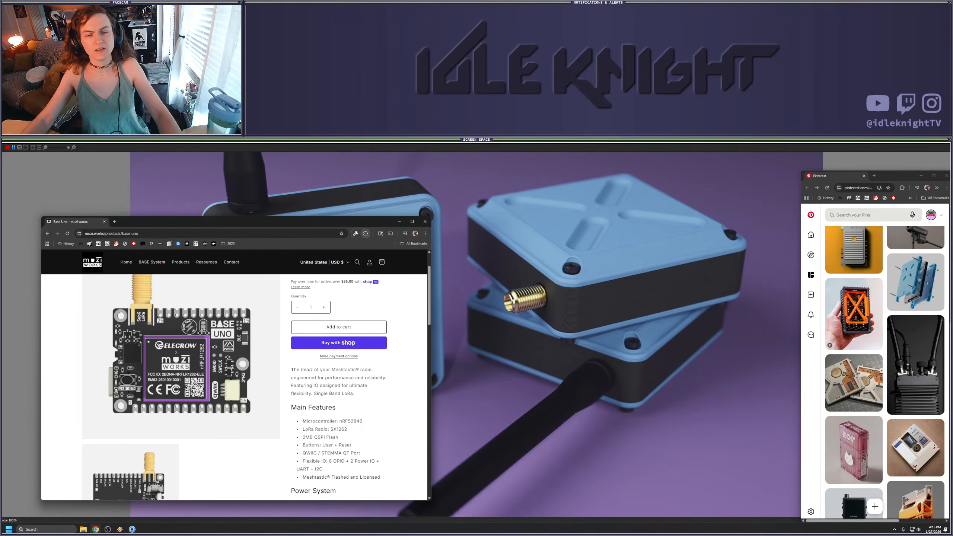
click(399, 221)
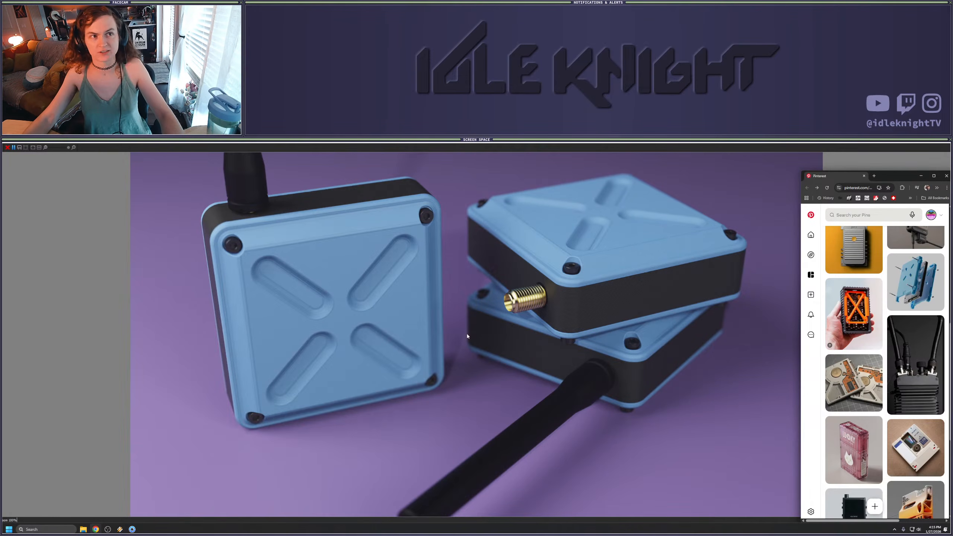
Accept the finished render, close the render output settings, and minimize KeyShot with its real-time view paused
scroll(469, 368, down, 3)
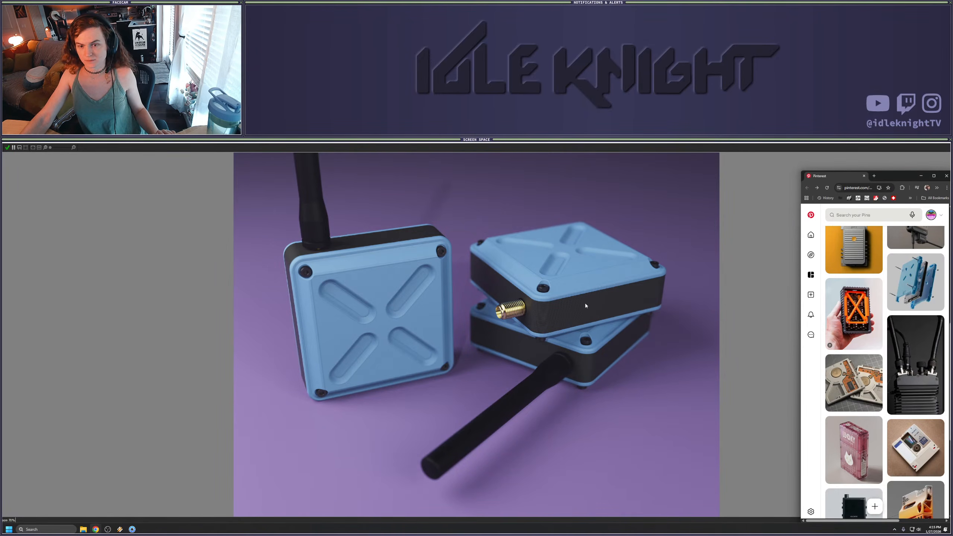
click(8, 148)
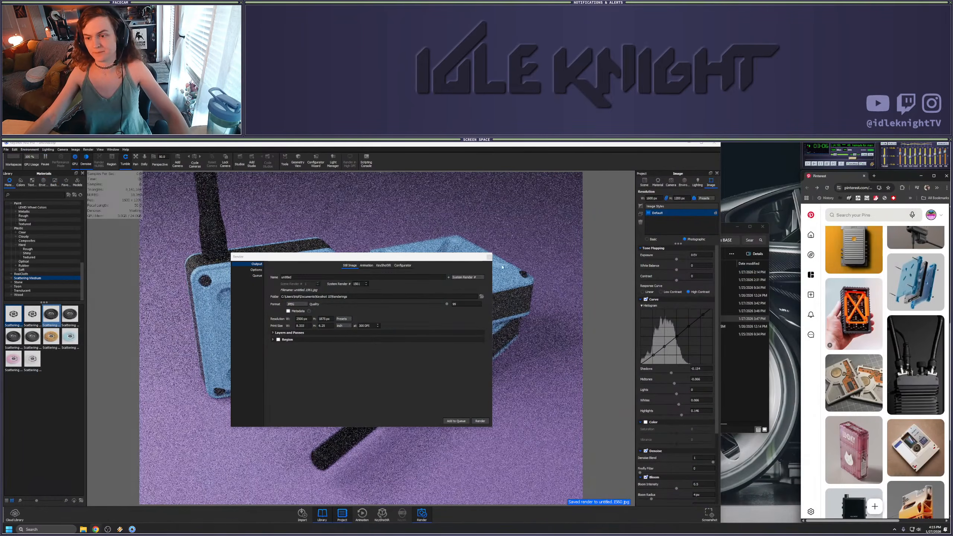
click(489, 256)
key(shift+p)
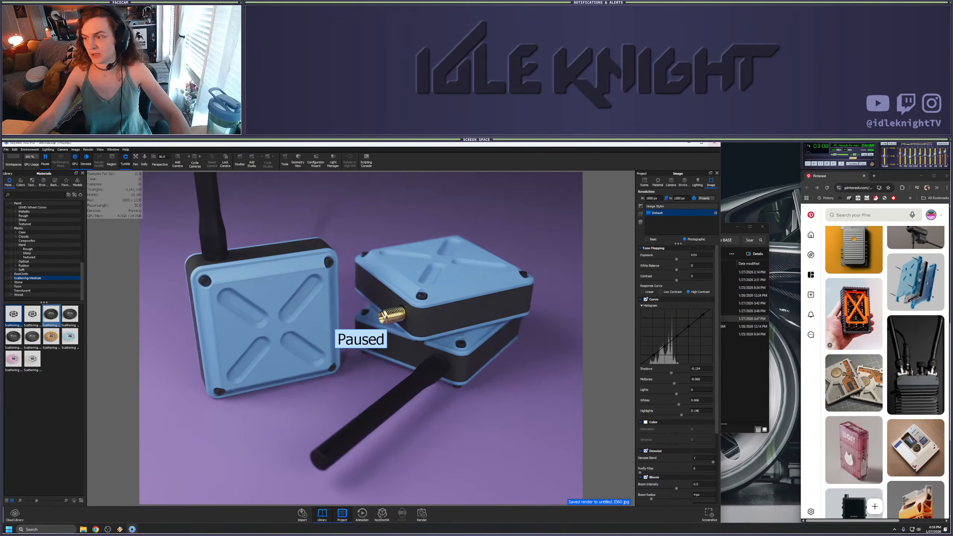
click(687, 143)
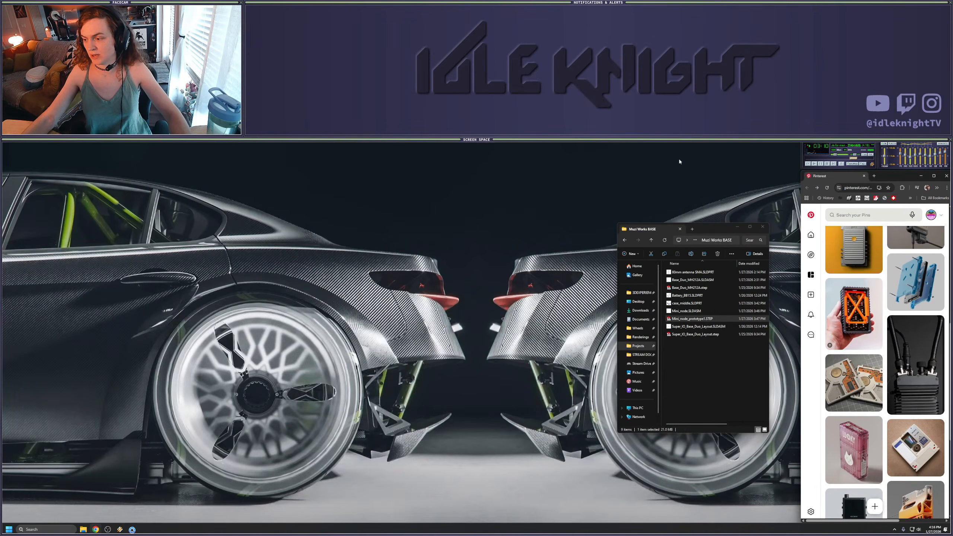
Clear the file selection in the Muzi Works BASE folder and launch SOLIDWORKS Design
click(685, 343)
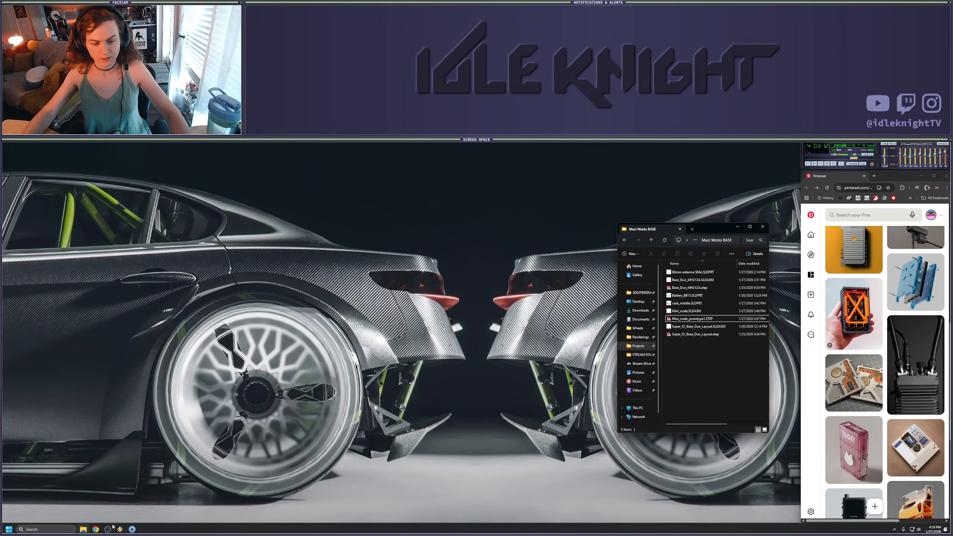
click(9, 529)
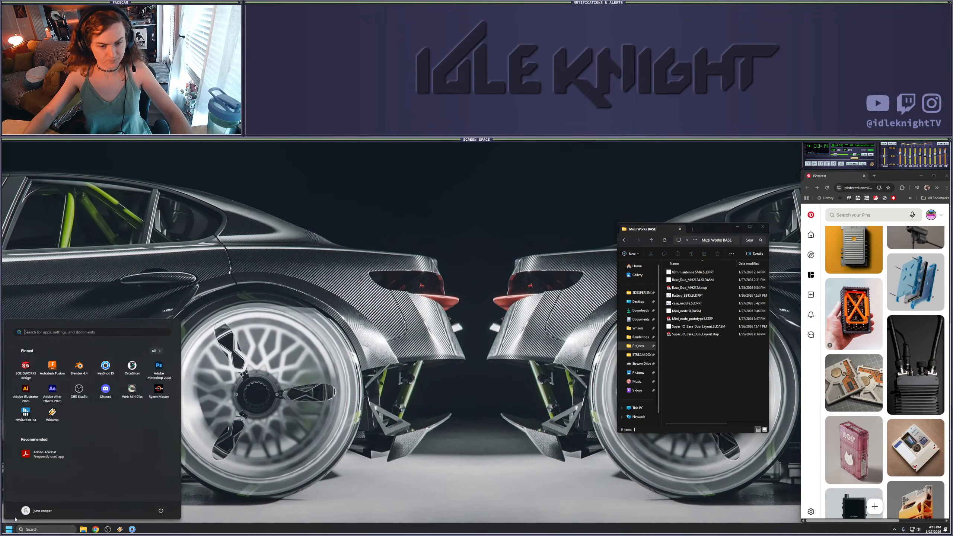
click(26, 368)
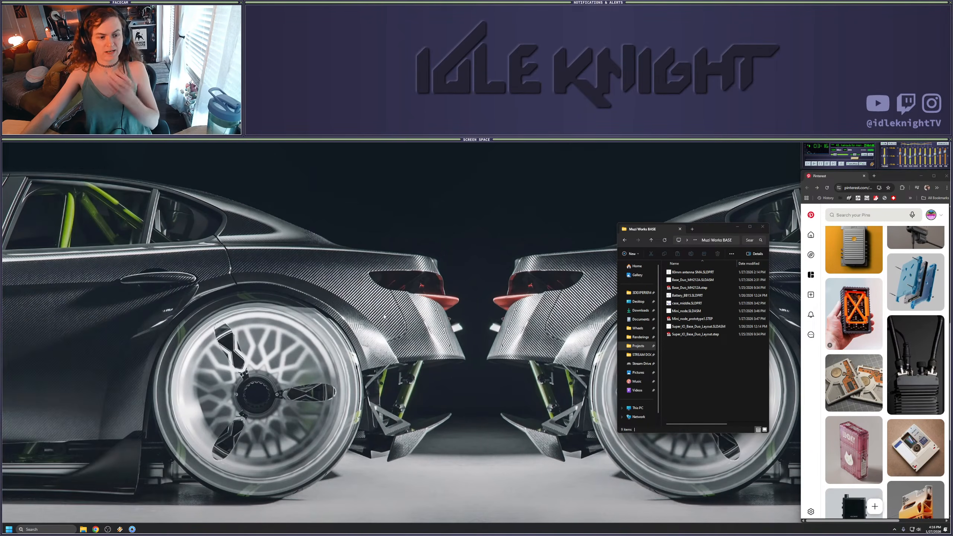
Open the Renderings folder in File Explorer and sort its images by date
click(639, 337)
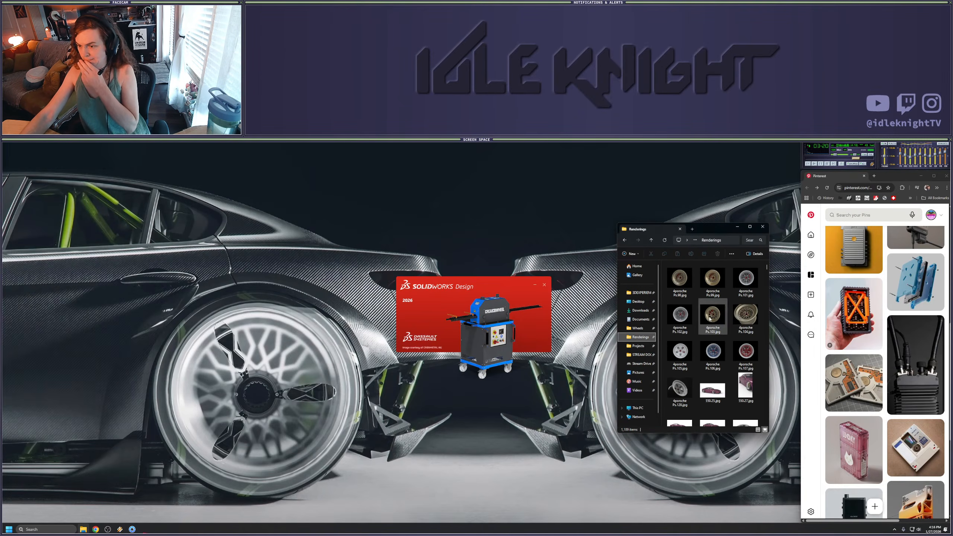
scroll(697, 311, down, 3)
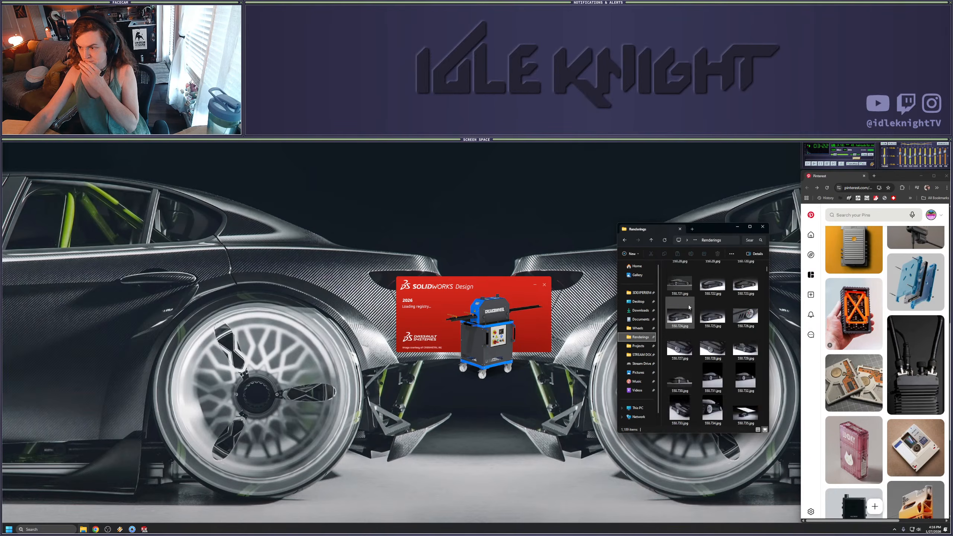
scroll(686, 309, up, 3)
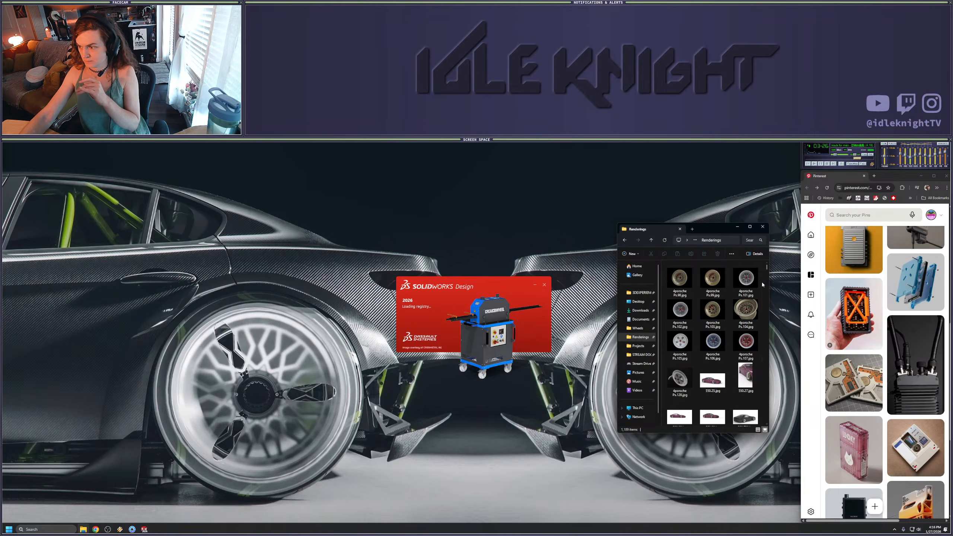
right_click(761, 282)
mouse_move(806, 293)
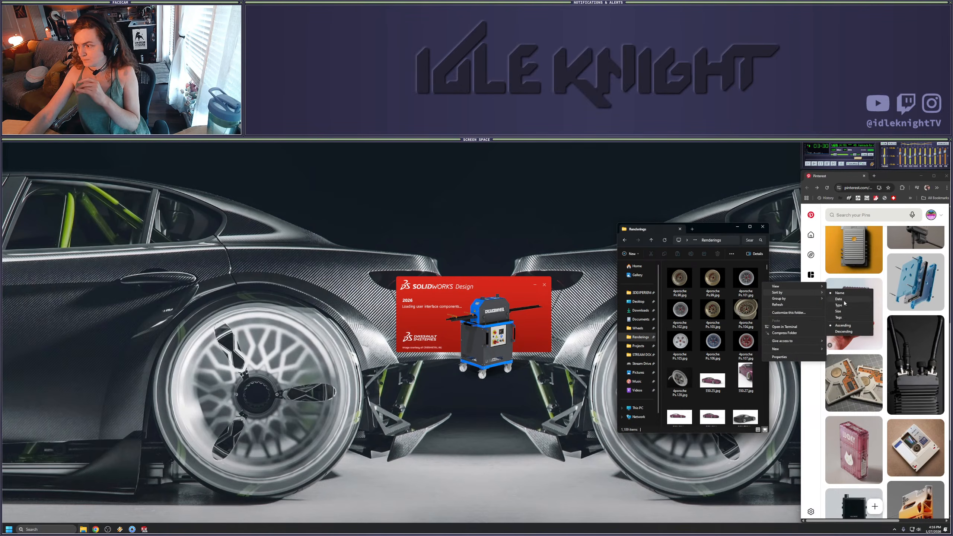
click(843, 299)
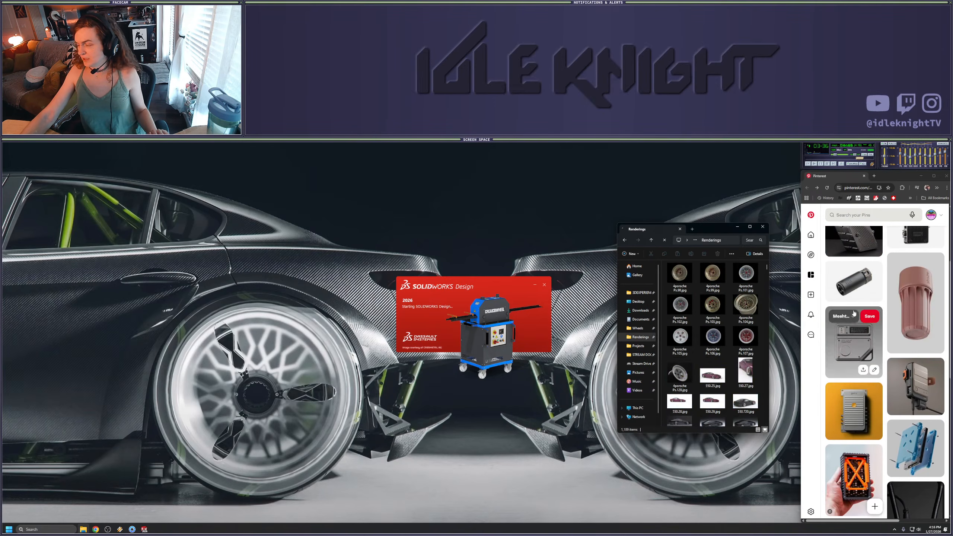
Widen the Pinterest window and look through the pins on the Meshtastic Device board
drag(801, 252, 555, 252)
scroll(724, 339, up, 5)
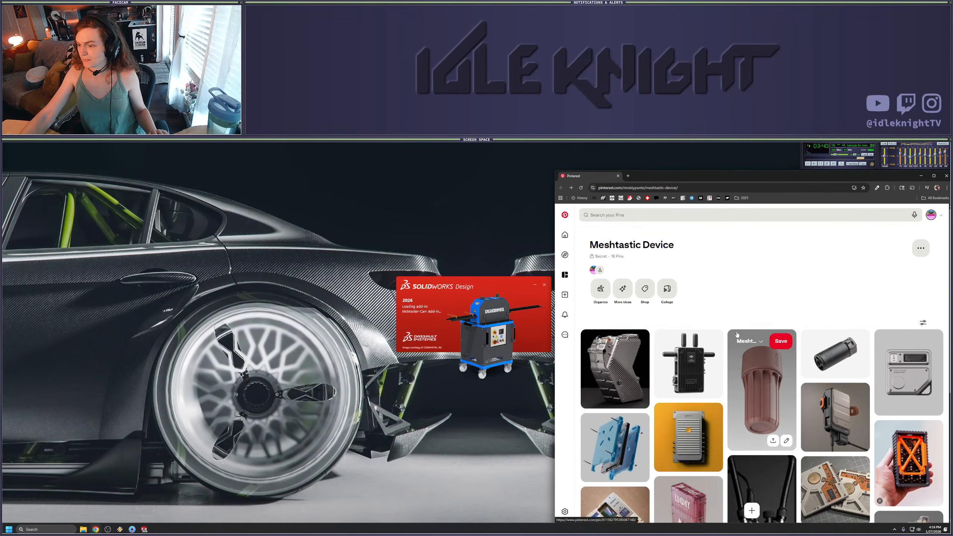
scroll(735, 338, down, 4)
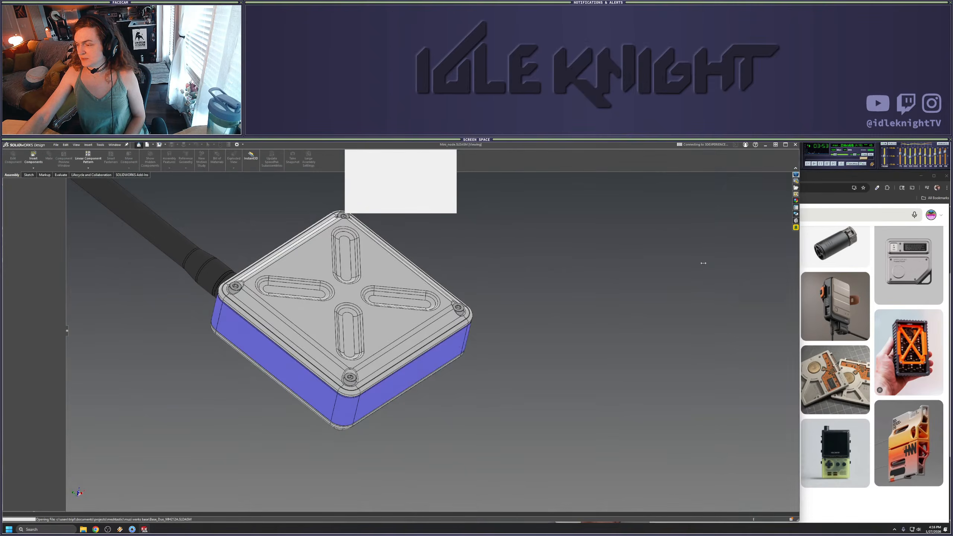
Narrow the SOLIDWORKS window and shift the Pinterest window aside to uncover the Renderings folder
drag(799, 277, 600, 282)
click(657, 178)
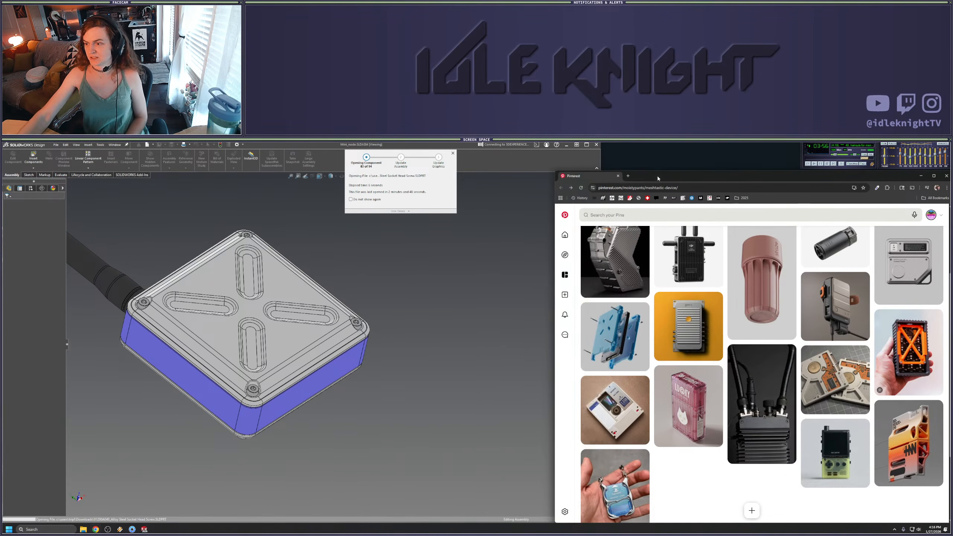
drag(657, 177, 771, 178)
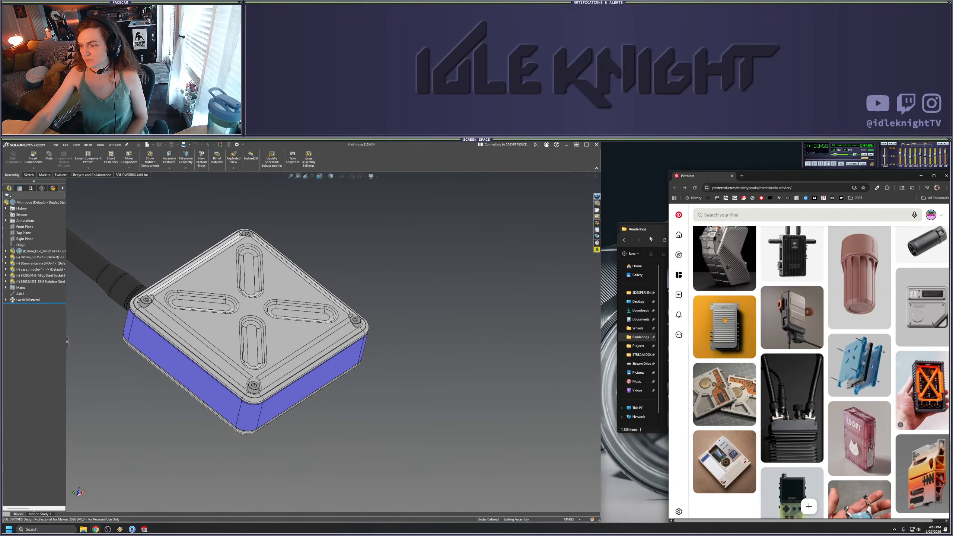
Open the newest three-node render, close the folder window, and place the narrowed image viewer between SOLIDWORKS and Pinterest
click(653, 244)
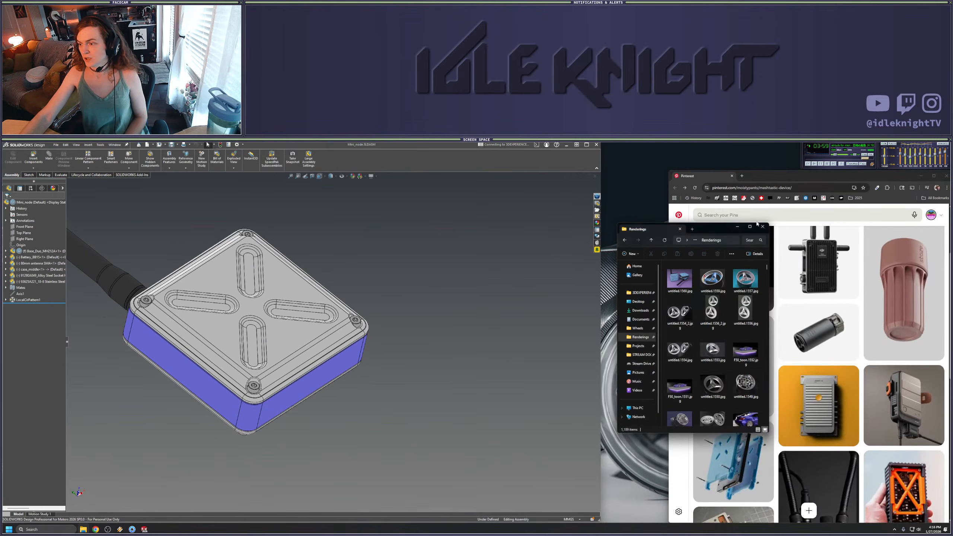
double_click(673, 279)
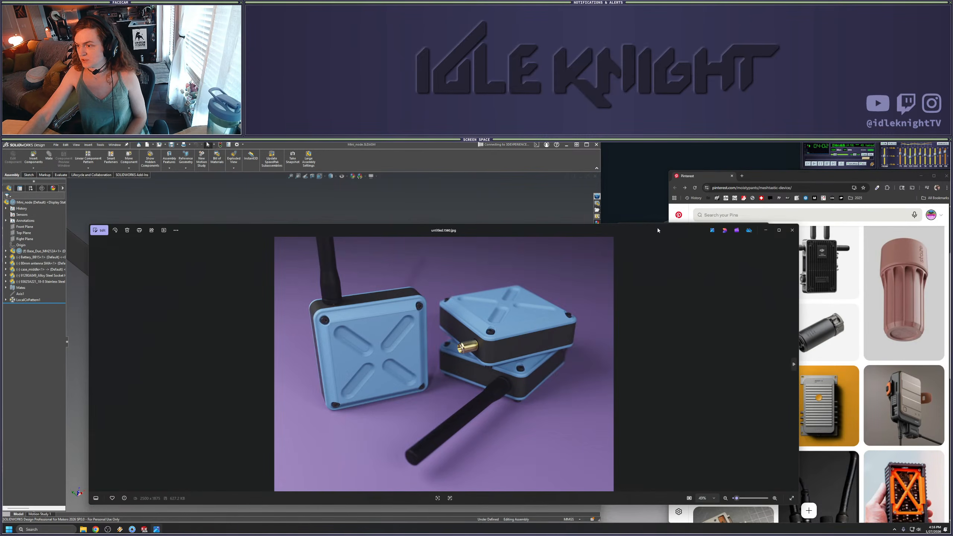
drag(658, 230, 570, 284)
click(761, 227)
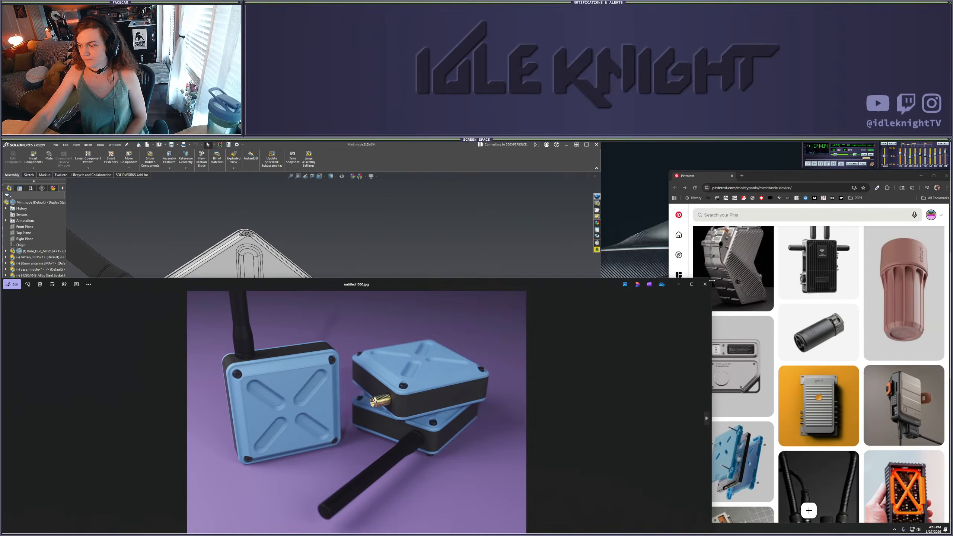
drag(710, 280, 348, 285)
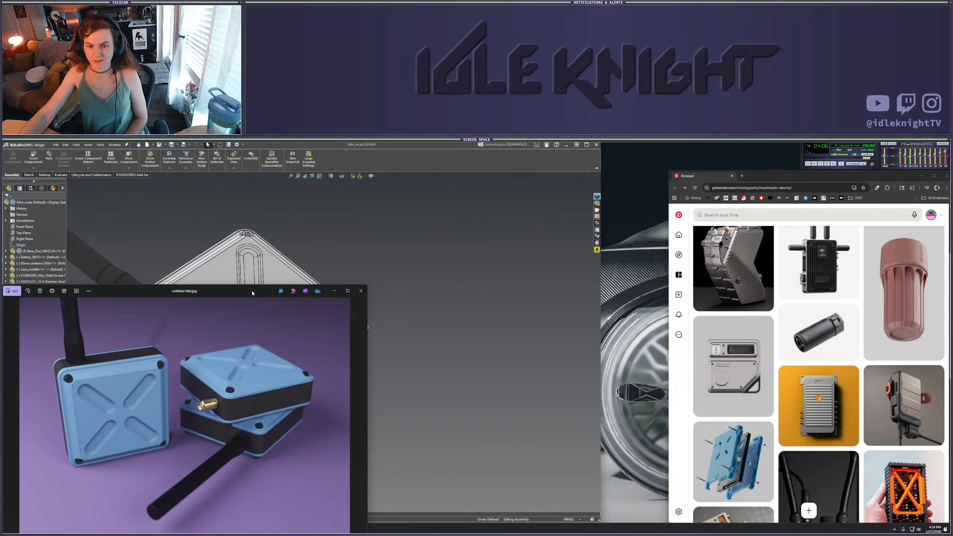
drag(234, 286, 554, 253)
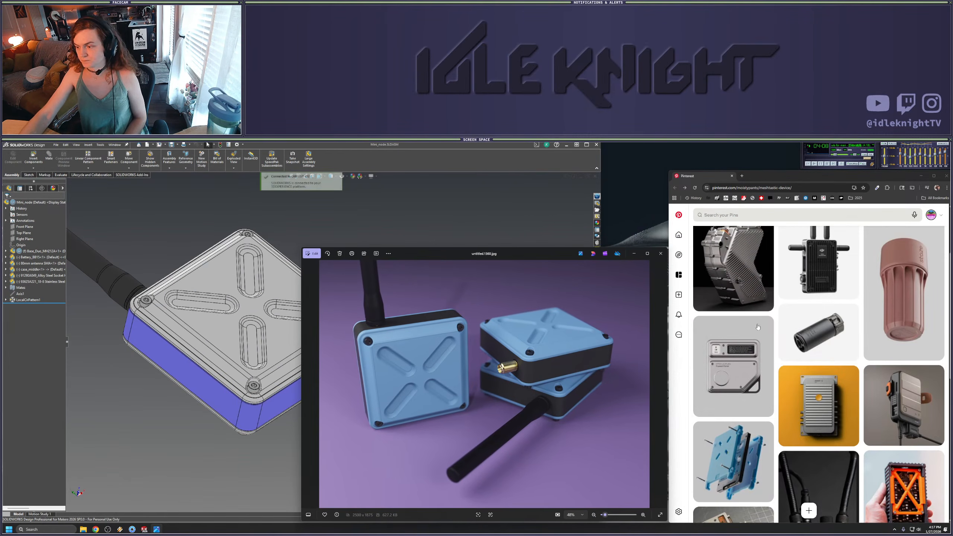
Examine the orange-braced handheld, blue SSD case and translucent game-handheld pins on the Meshtastic Device board
scroll(789, 390, down, 4)
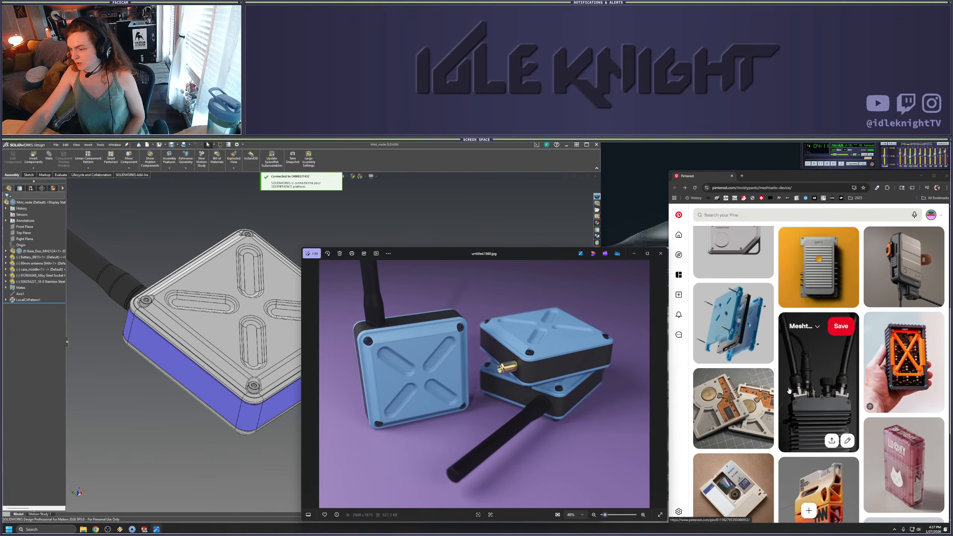
click(880, 364)
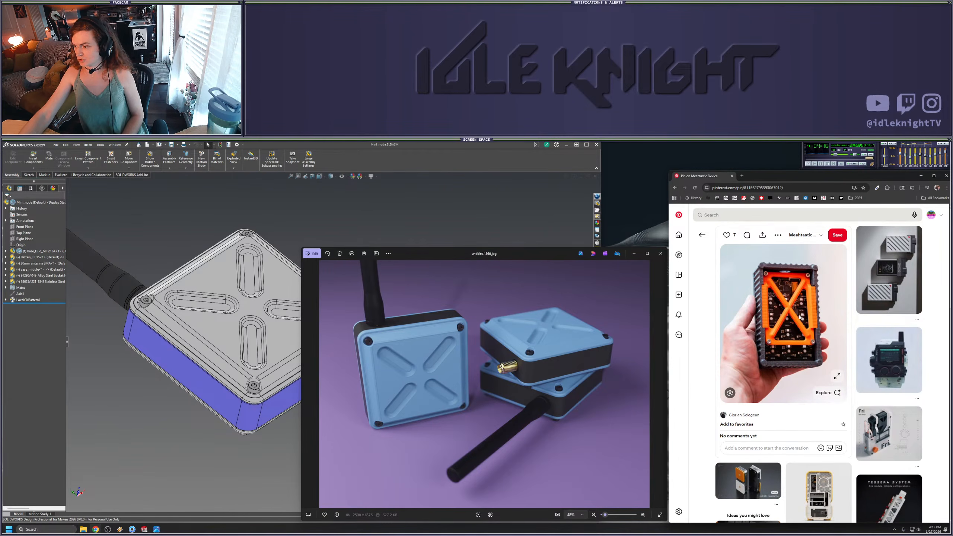
key(alt+Left)
click(732, 327)
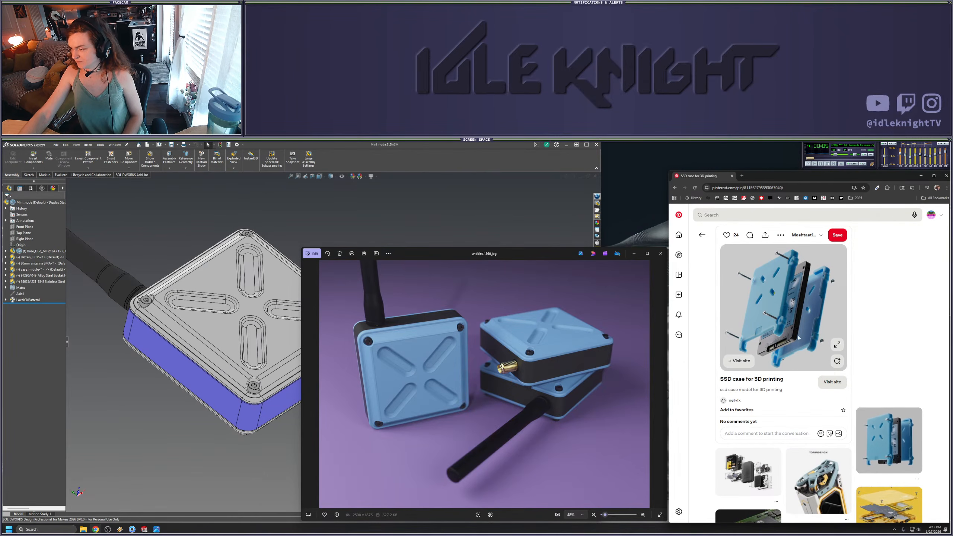
scroll(807, 330, down, 1)
key(alt+Left)
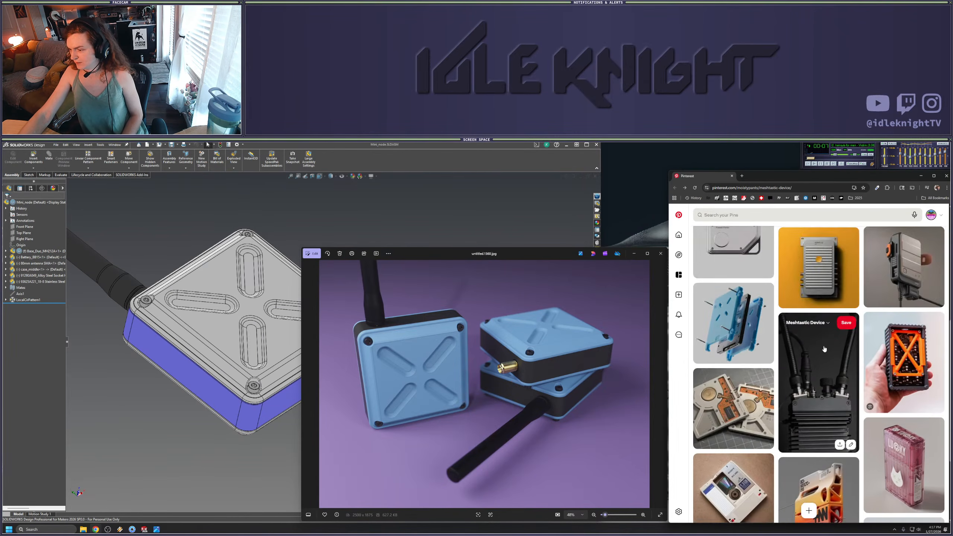
scroll(806, 372, down, 2)
scroll(816, 374, down, 3)
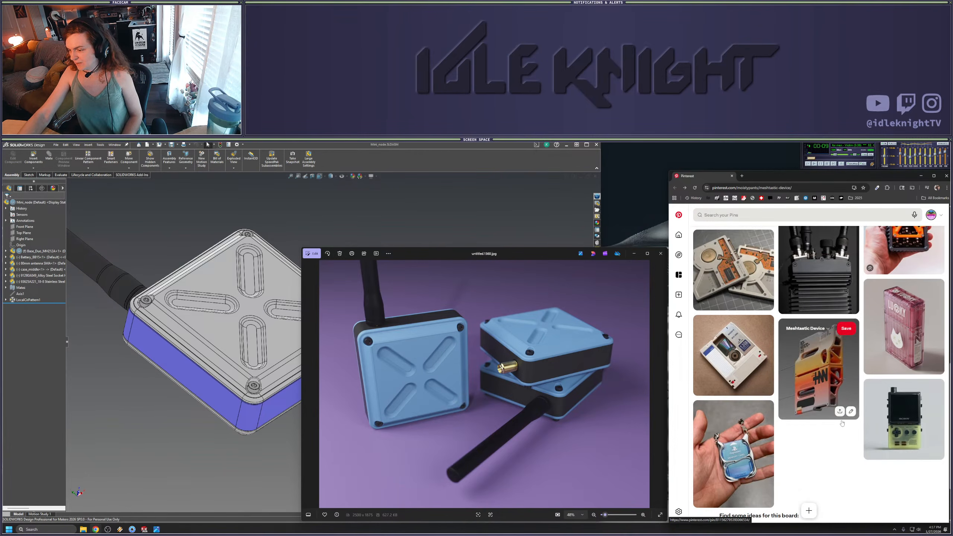
click(914, 426)
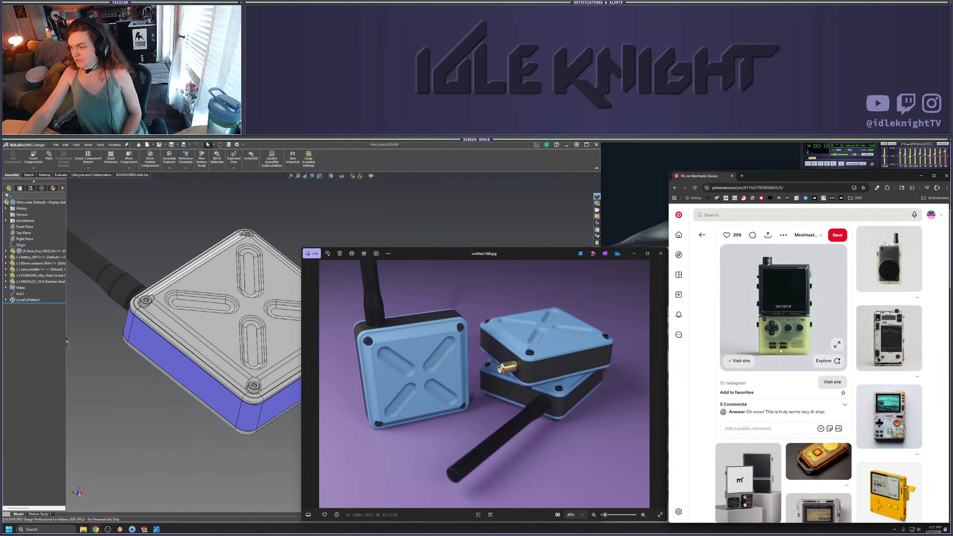
Examine the translucent game-handheld pin's details, then the PlayStation memory card pendant pin on the Meshtastic Device board
scroll(785, 347, down, 2)
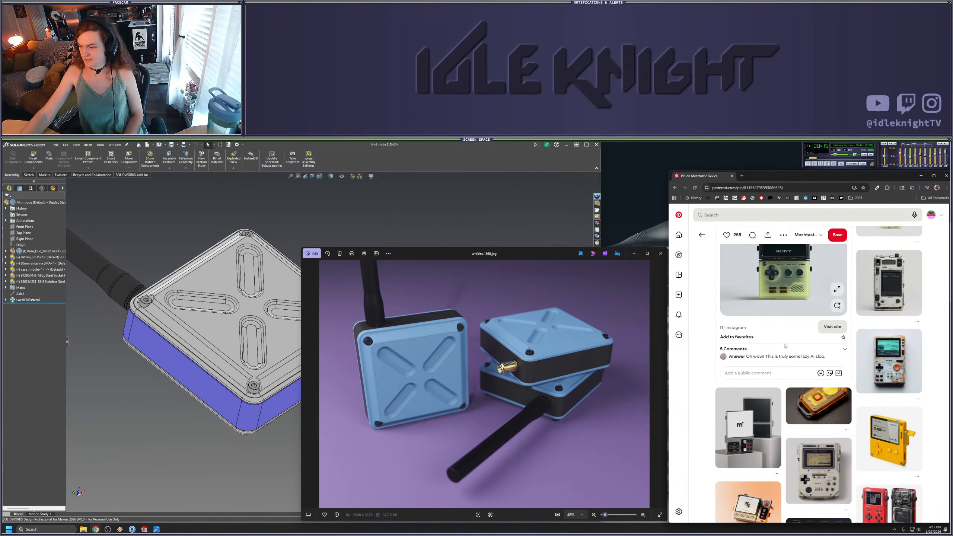
scroll(787, 358, up, 2)
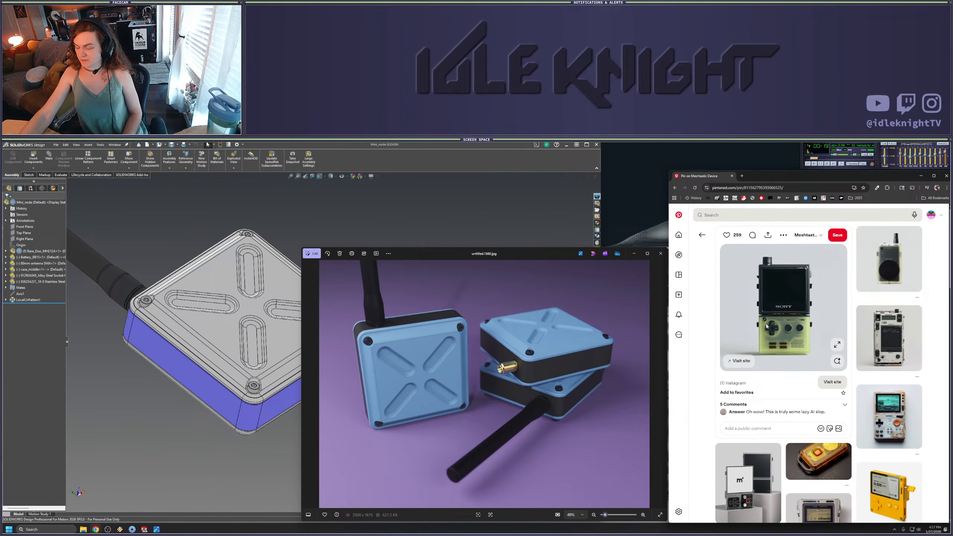
key(alt+Left)
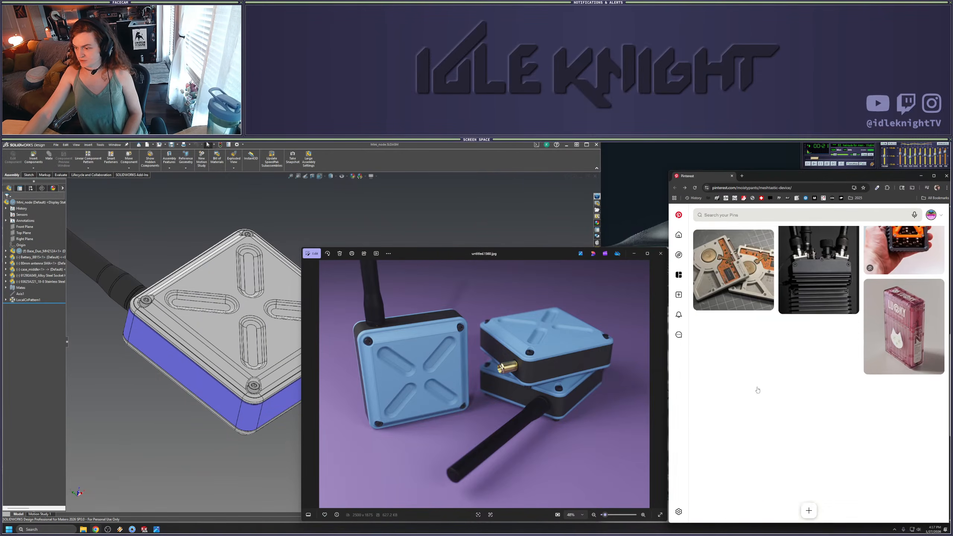
click(757, 456)
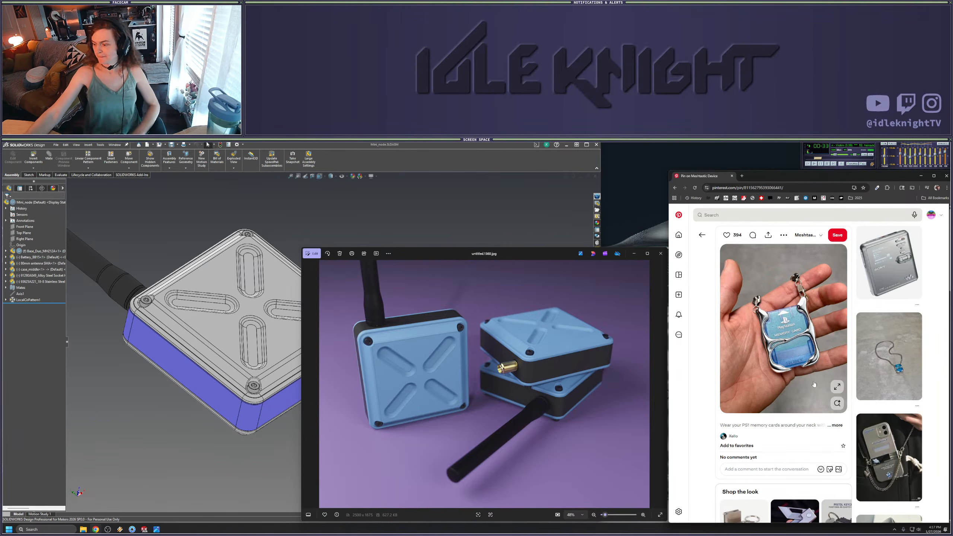
scroll(782, 349, down, 2)
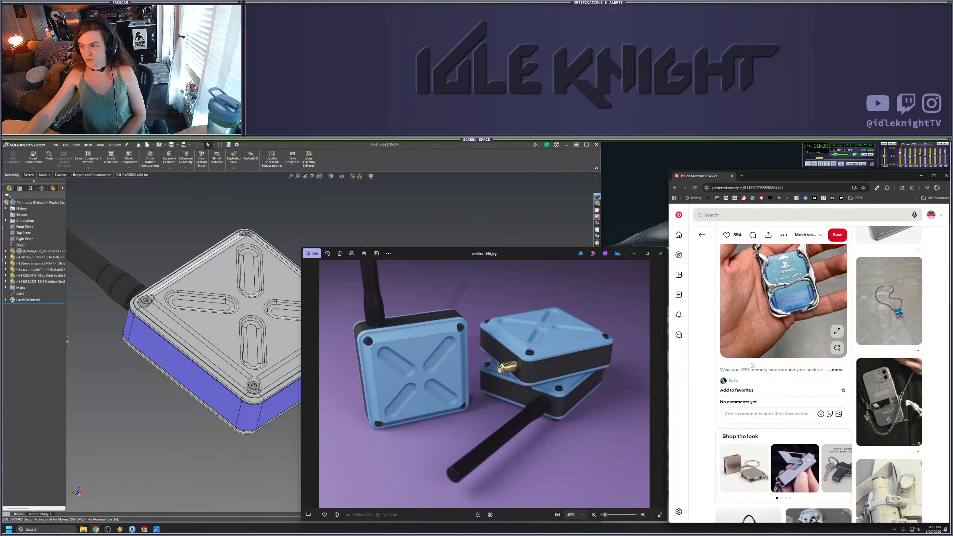
click(806, 235)
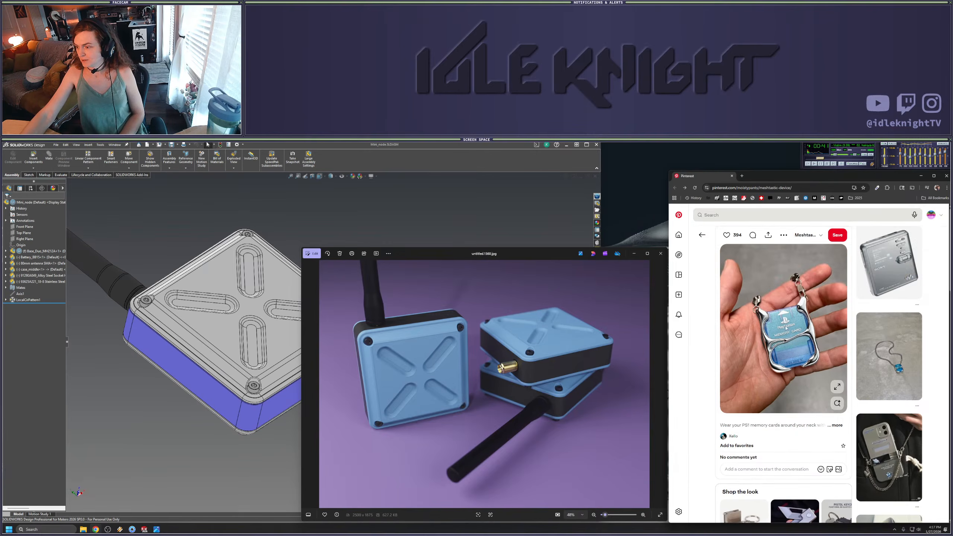
scroll(790, 357, up, 2)
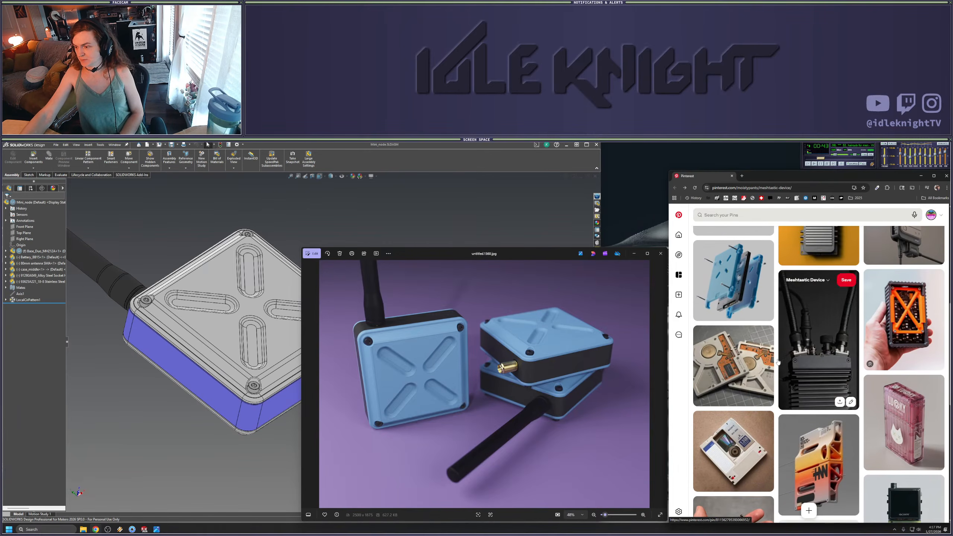
Examine the Autonomous Medical Robotics pin and look over the rest of the Meshtastic Device board
click(760, 349)
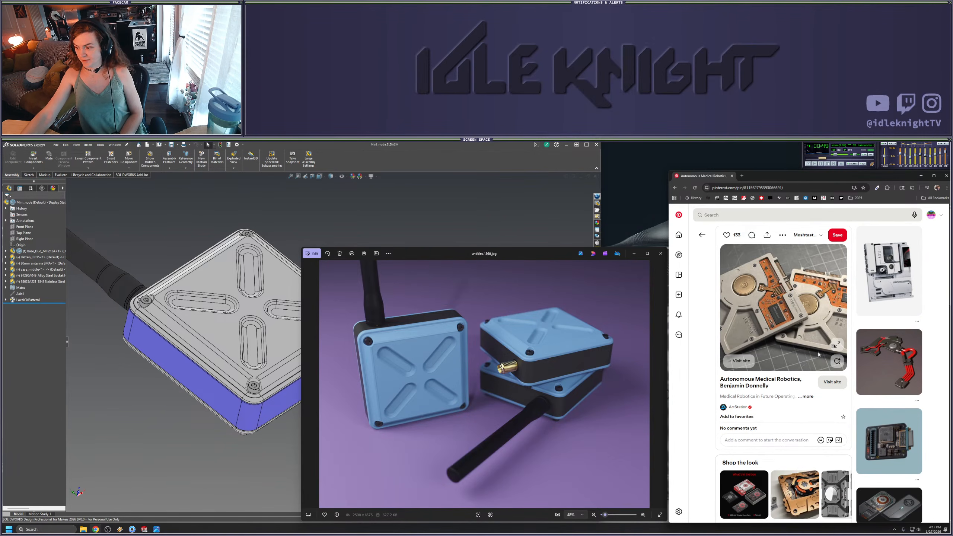
scroll(766, 346, down, 1)
key(alt+Left)
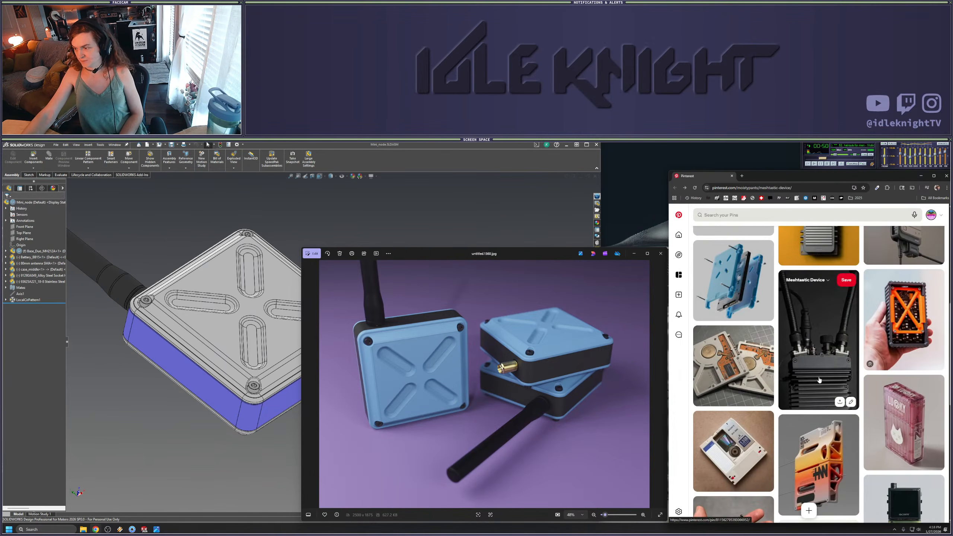
scroll(837, 383, down, 1)
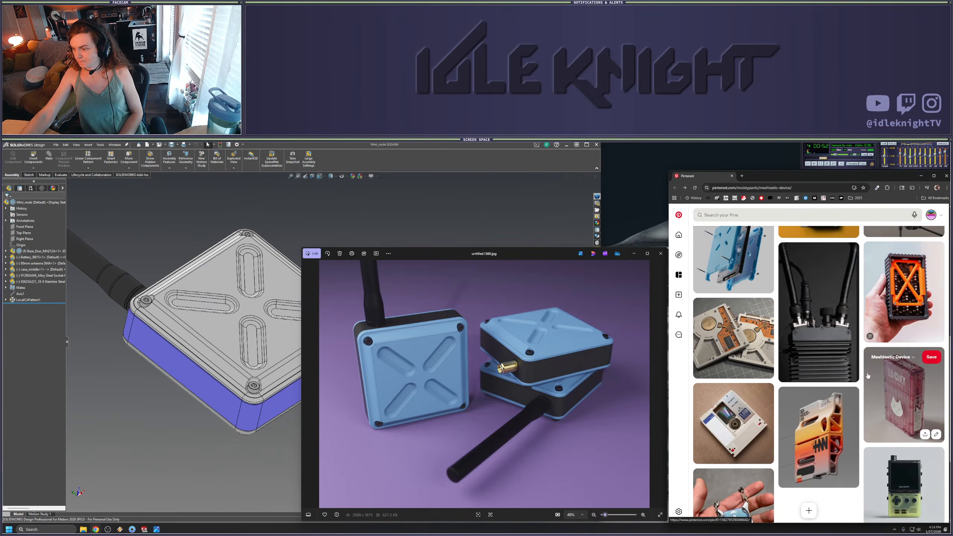
scroll(855, 364, down, 3)
scroll(851, 356, up, 6)
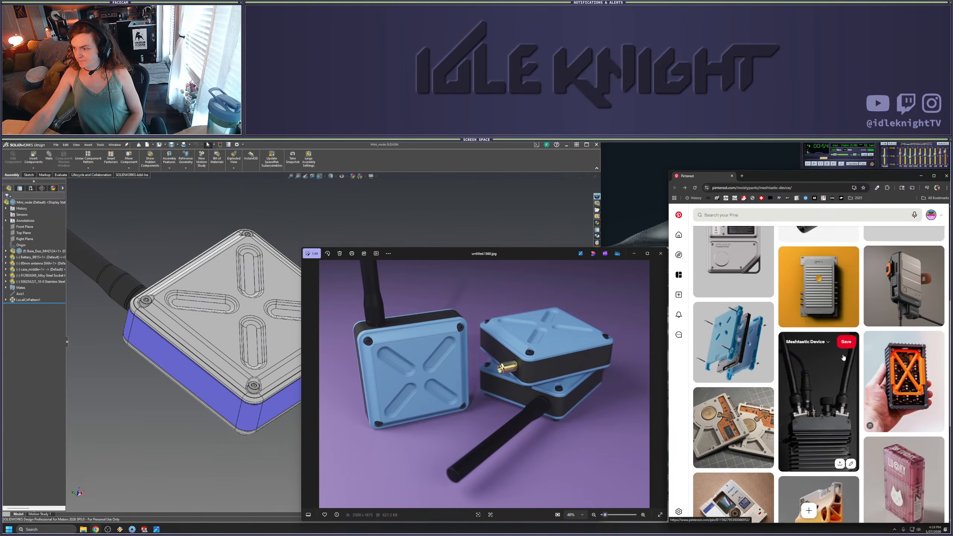
scroll(840, 356, up, 3)
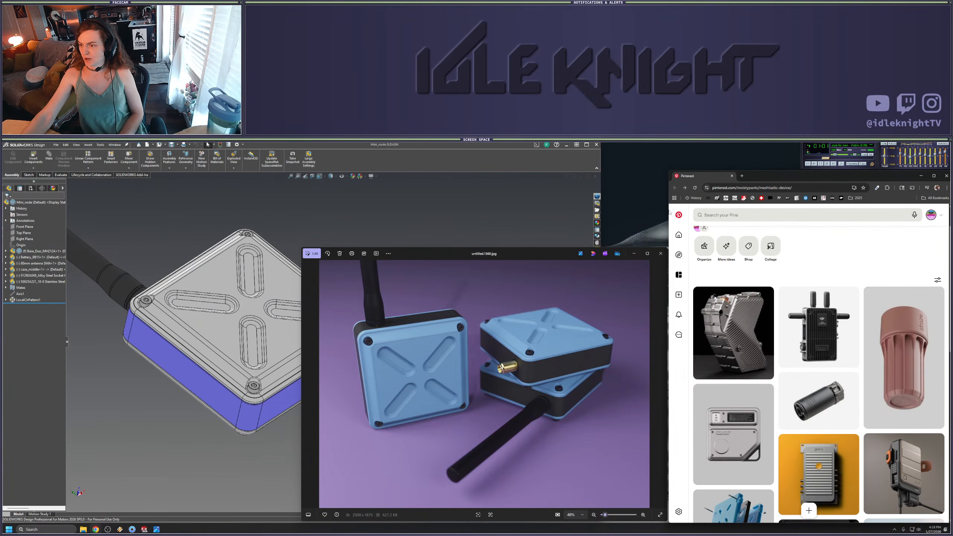
Narrow the Pinterest window, shift the render viewer beside it, and bring the SOLIDWORKS assembly to the front
drag(669, 208, 735, 208)
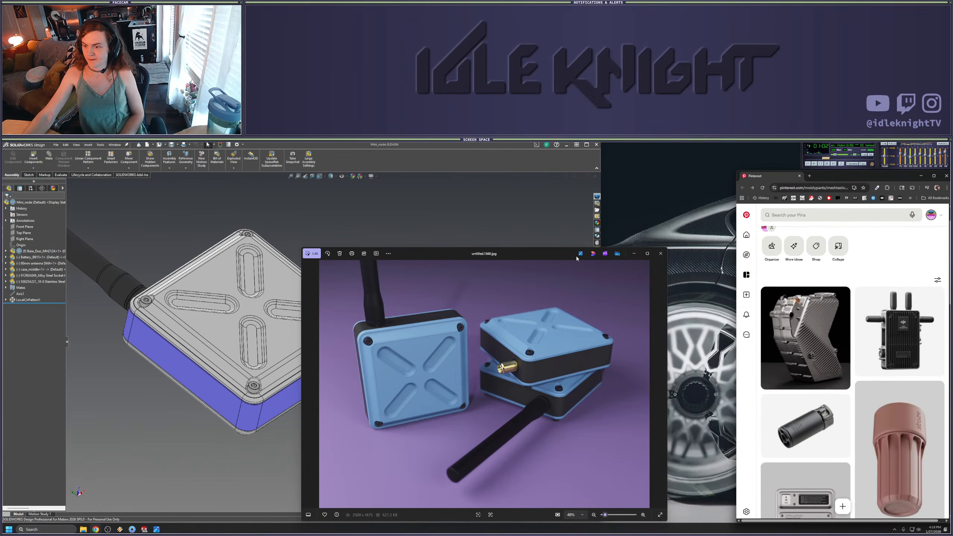
drag(551, 256, 715, 235)
click(391, 279)
scroll(391, 280, up, 3)
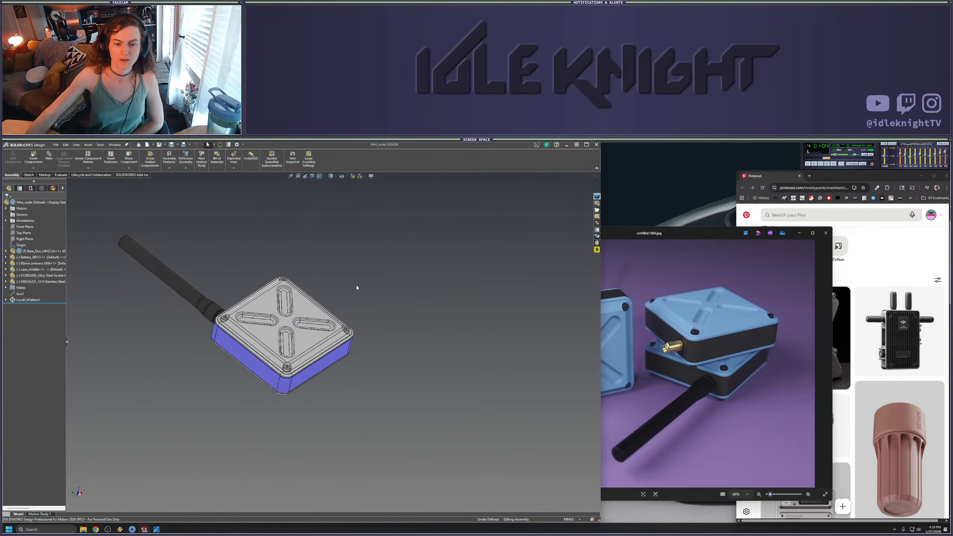
scroll(202, 266, down, 3)
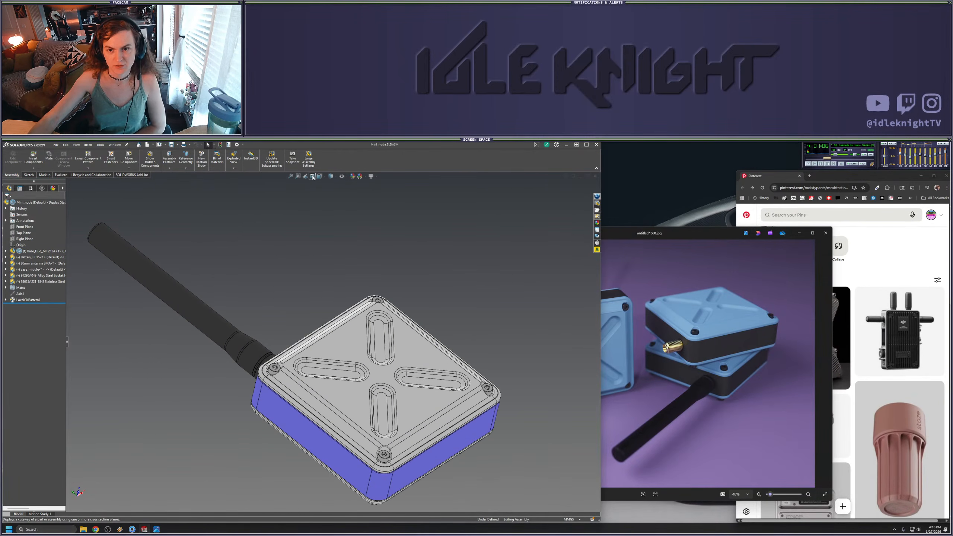
Hide the Mirror1 lid body of the case_middle part to expose the electronics inside the case
click(347, 349)
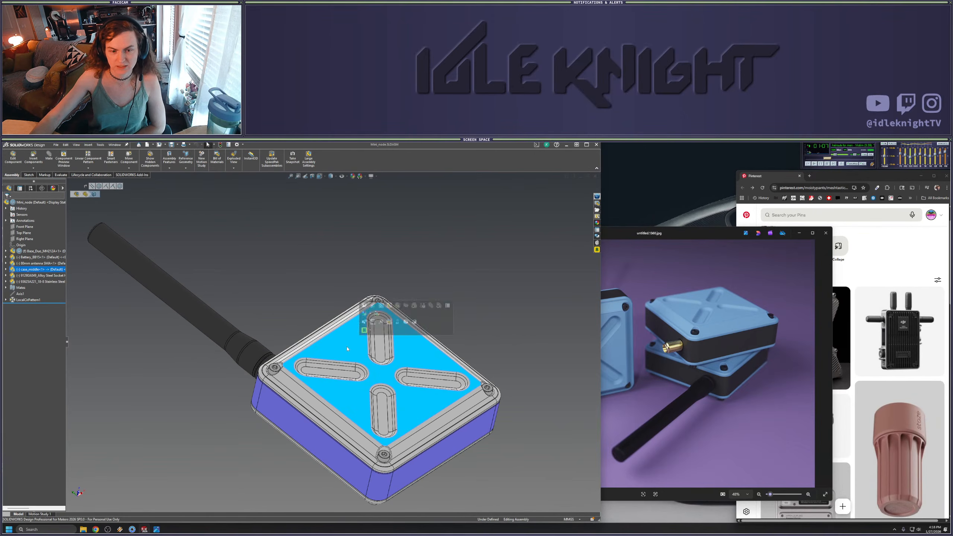
click(6, 269)
click(12, 299)
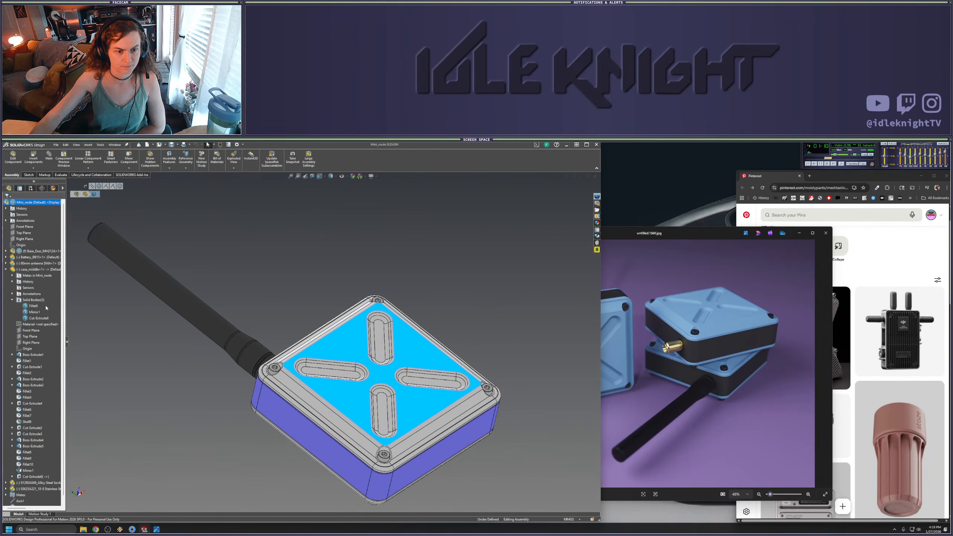
click(36, 318)
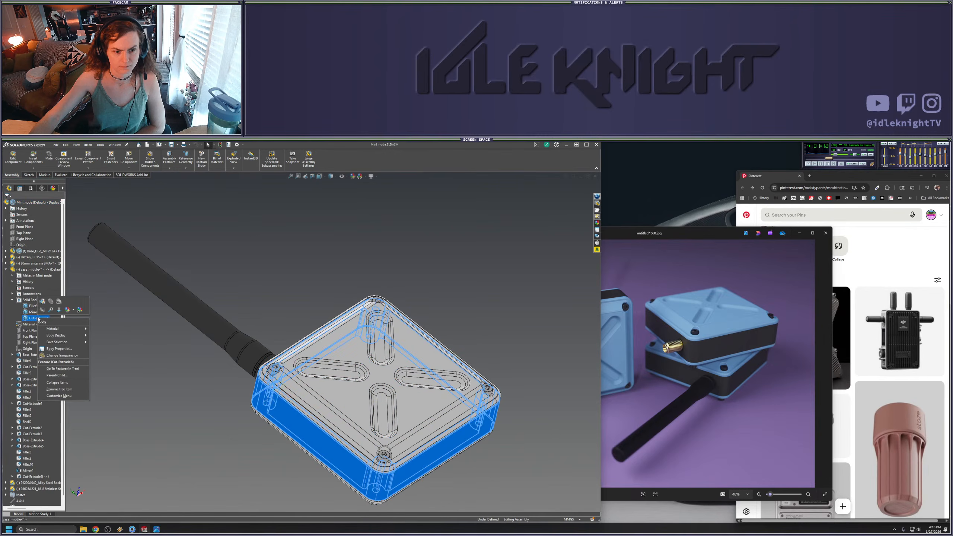
click(104, 316)
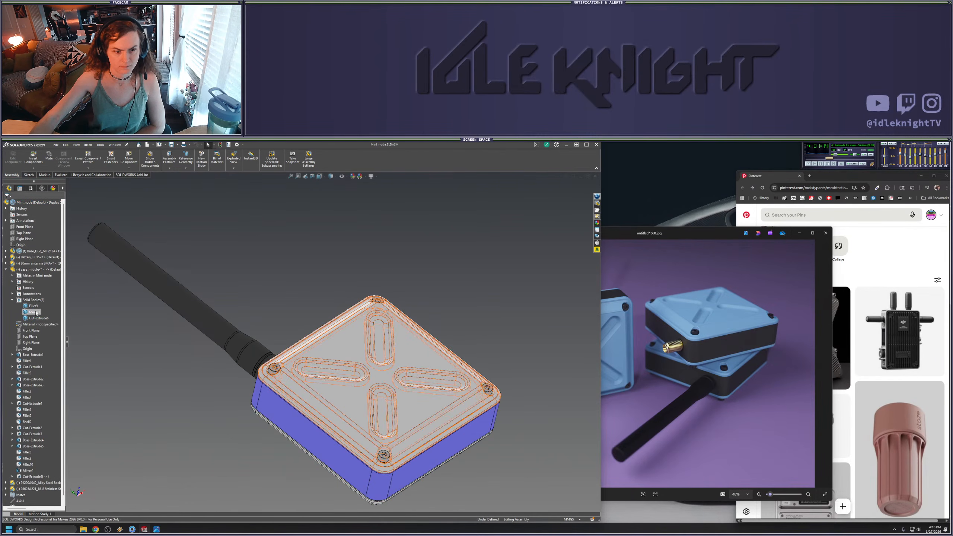
right_click(36, 312)
click(46, 304)
click(163, 383)
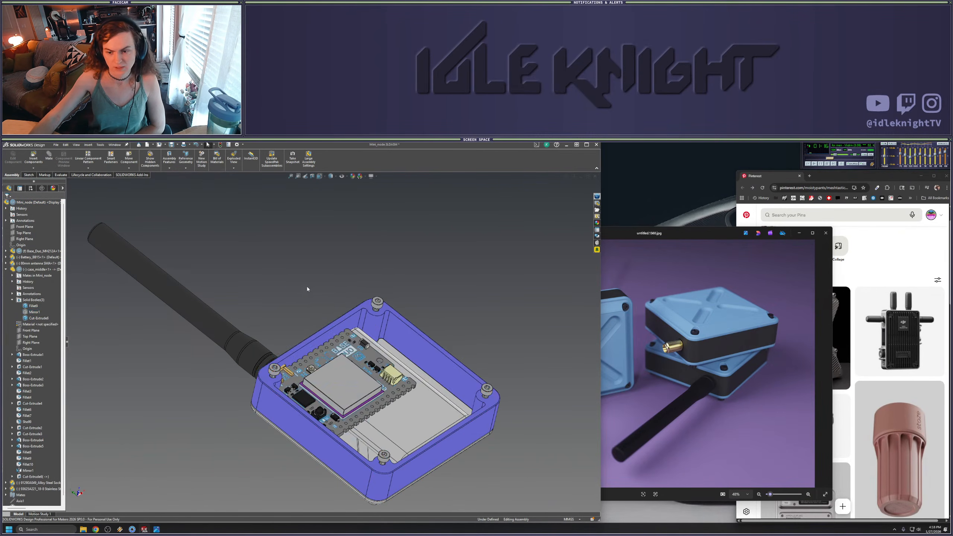
Inspect the Base Duo board, battery and free space inside the opened case from several angles
middle_drag(306, 289, 323, 377)
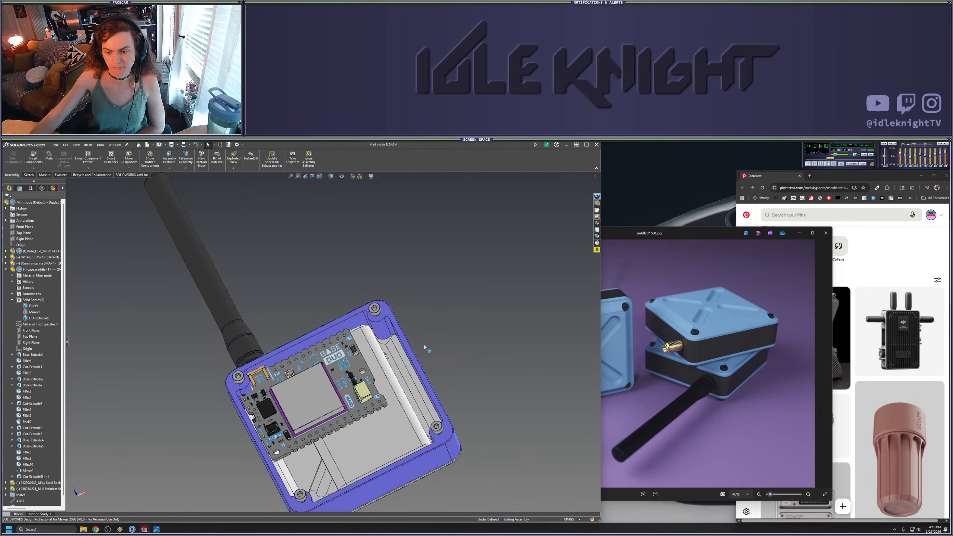
scroll(424, 348, up, 3)
middle_drag(386, 397, 435, 308)
scroll(363, 370, down, 4)
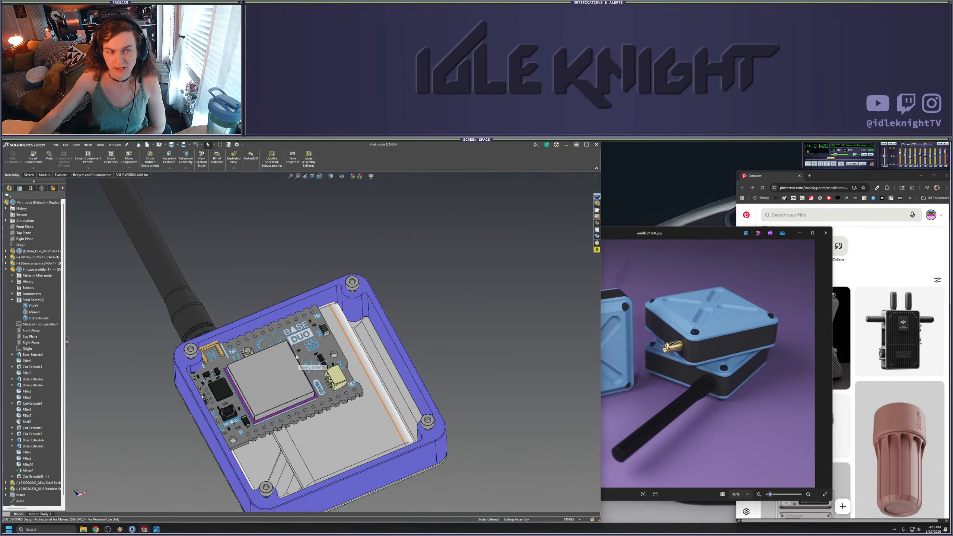
scroll(246, 400, down, 2)
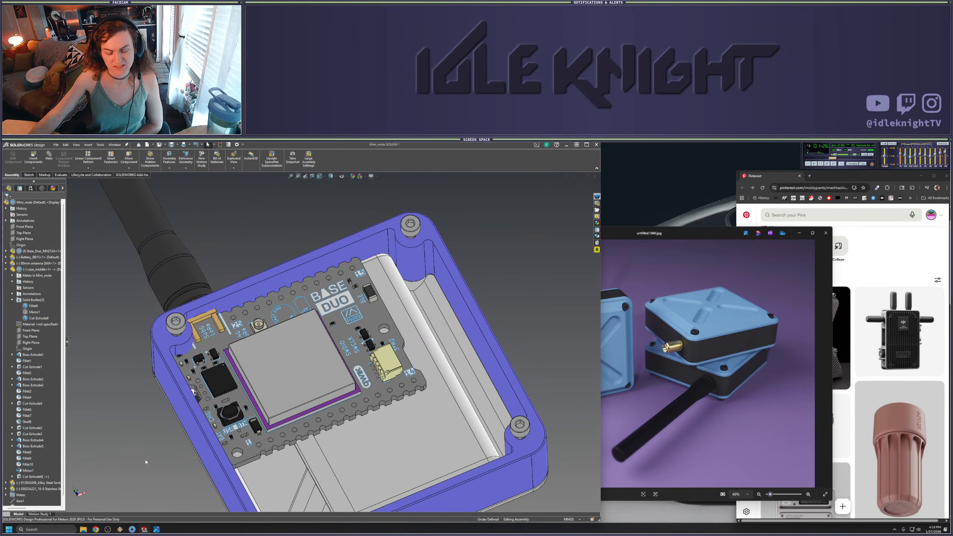
scroll(322, 359, up, 2)
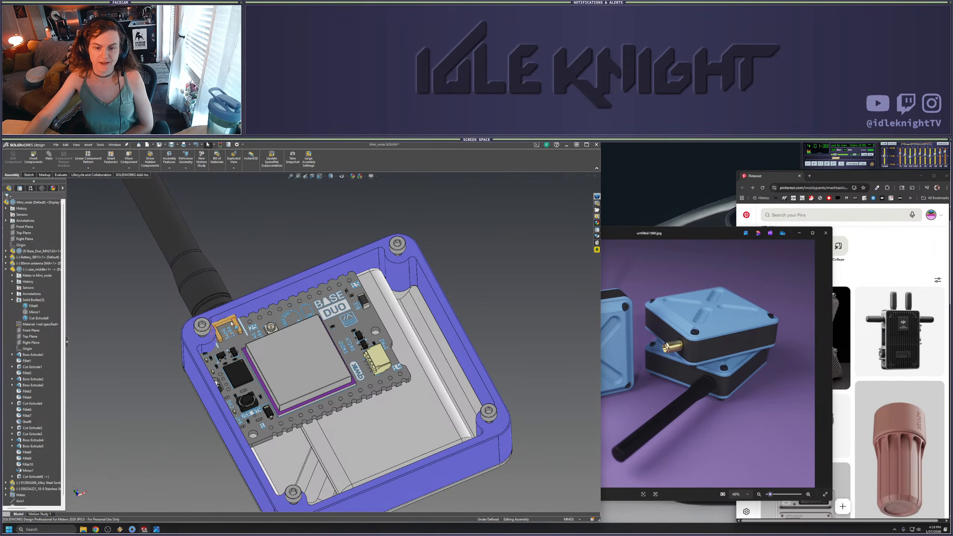
middle_drag(288, 259, 280, 332)
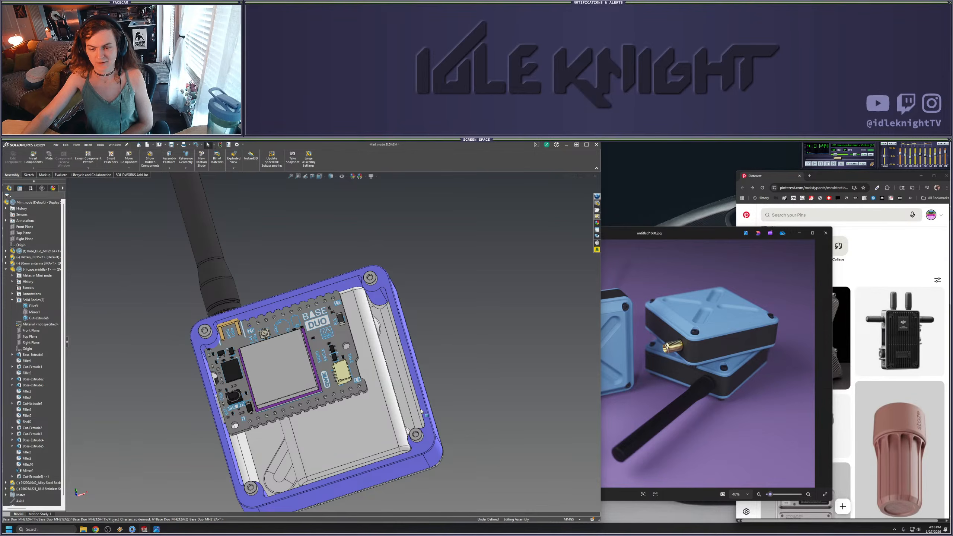
Locate the battery component beneath the Base Duo board and open it as a separate part
click(382, 413)
middle_drag(381, 413, 371, 419)
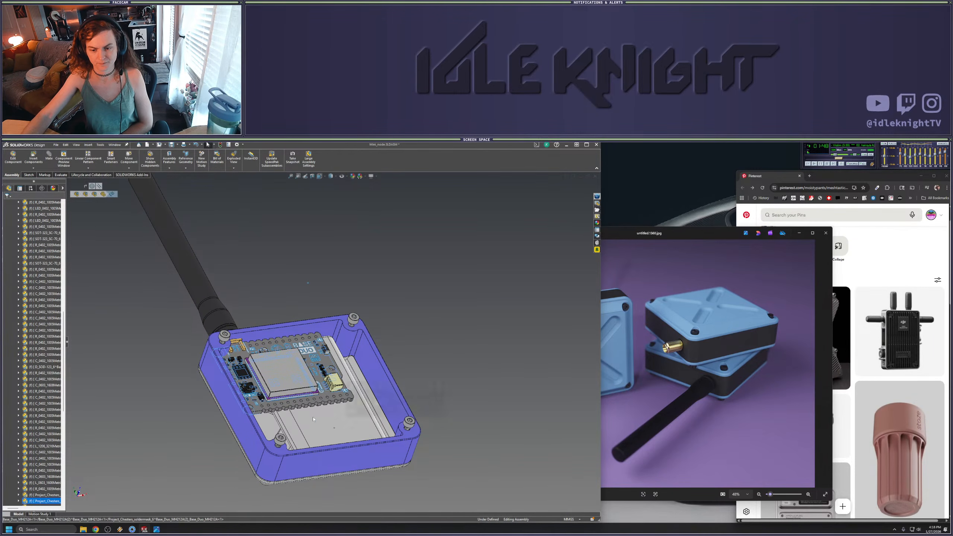
scroll(20, 313, up, 15)
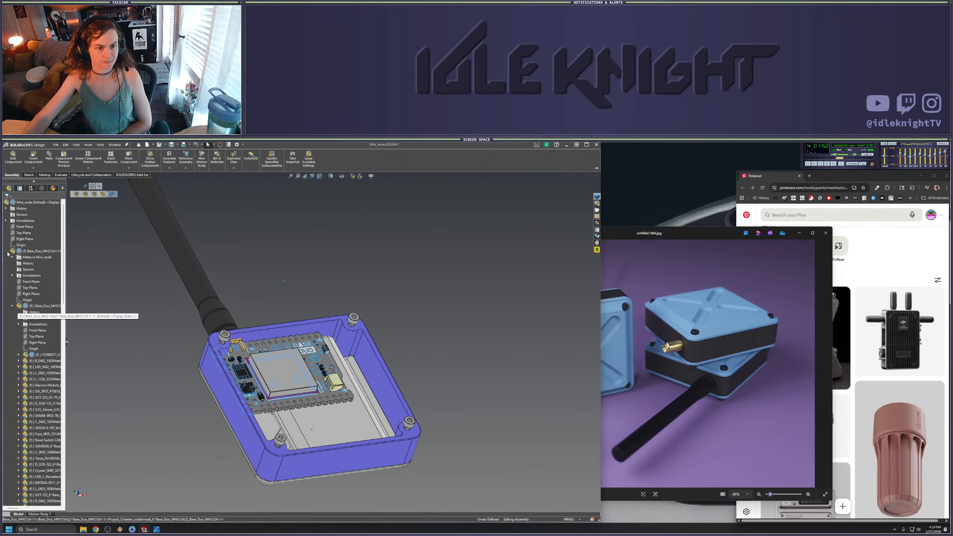
click(6, 251)
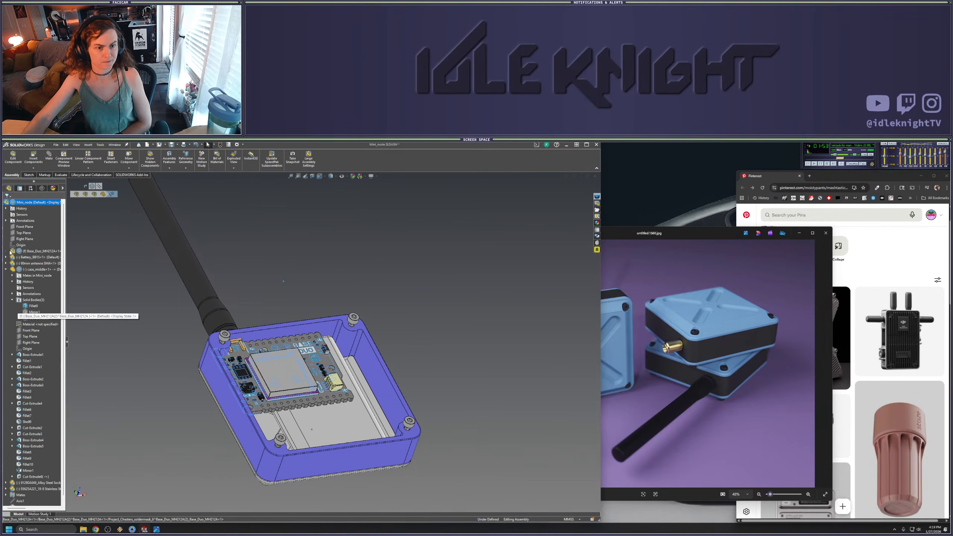
right_click(32, 259)
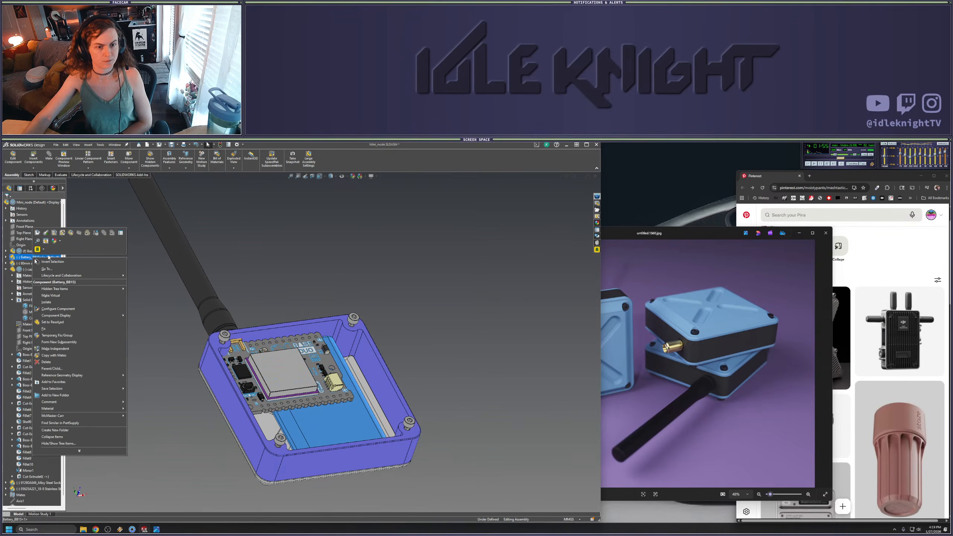
click(5, 257)
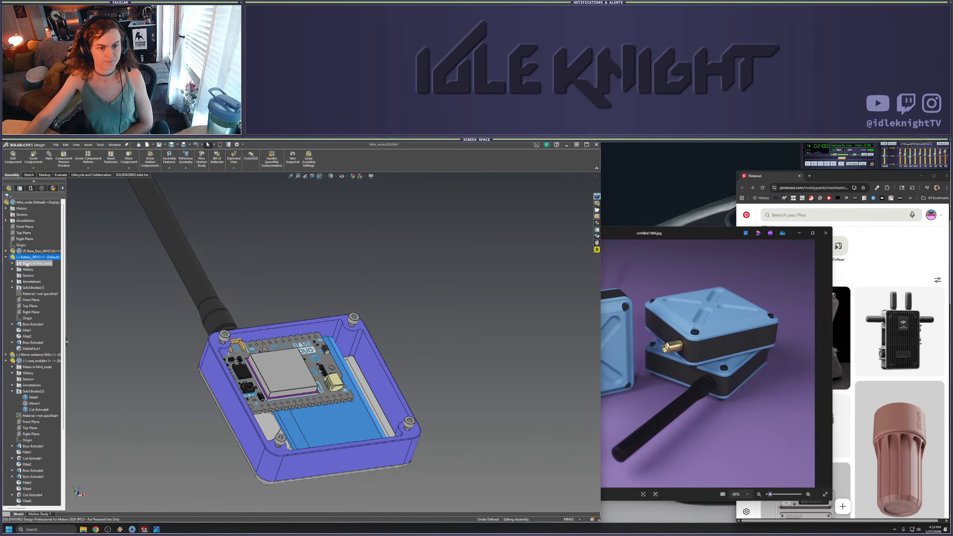
right_click(28, 259)
click(33, 232)
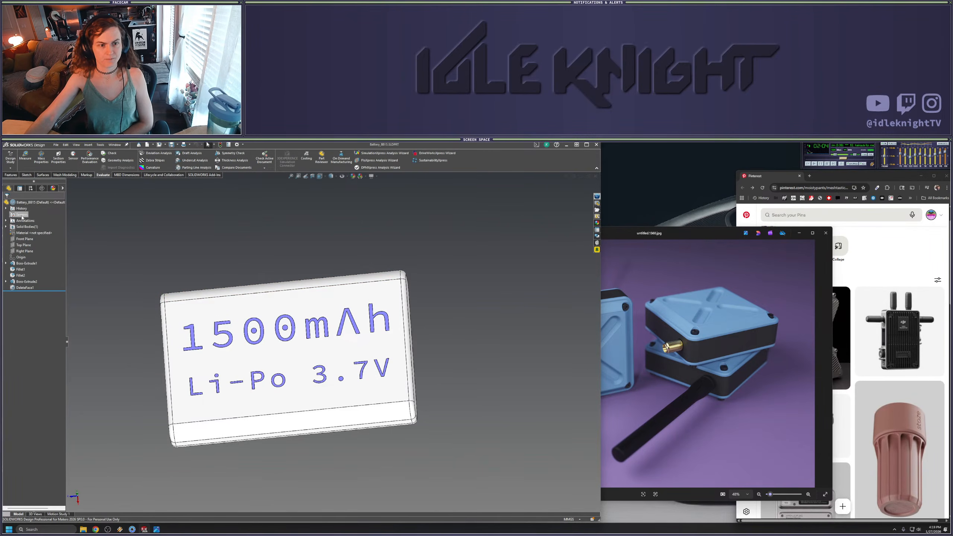
Roll the battery part back to before the text extrusion and apply a dark grey colour to the whole battery body
drag(48, 291, 40, 279)
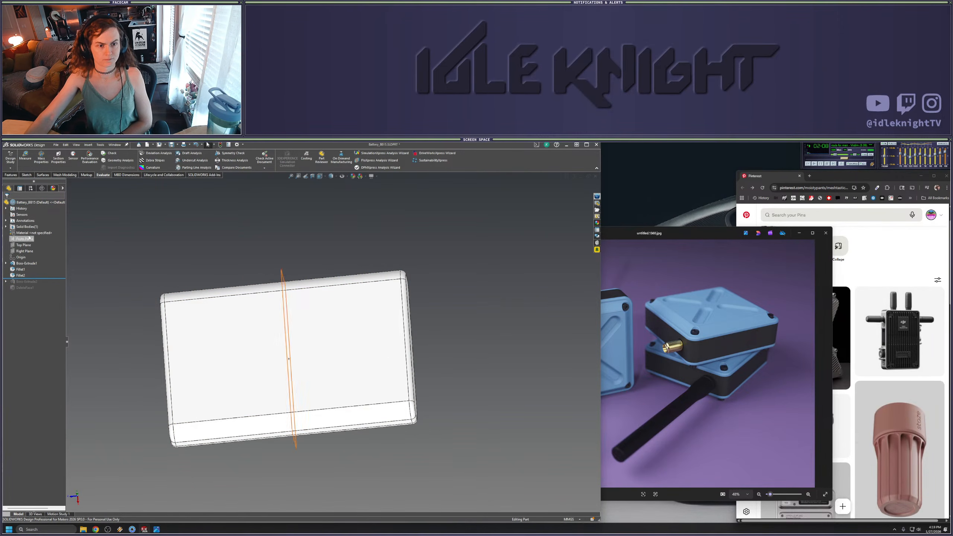
click(6, 227)
right_click(27, 232)
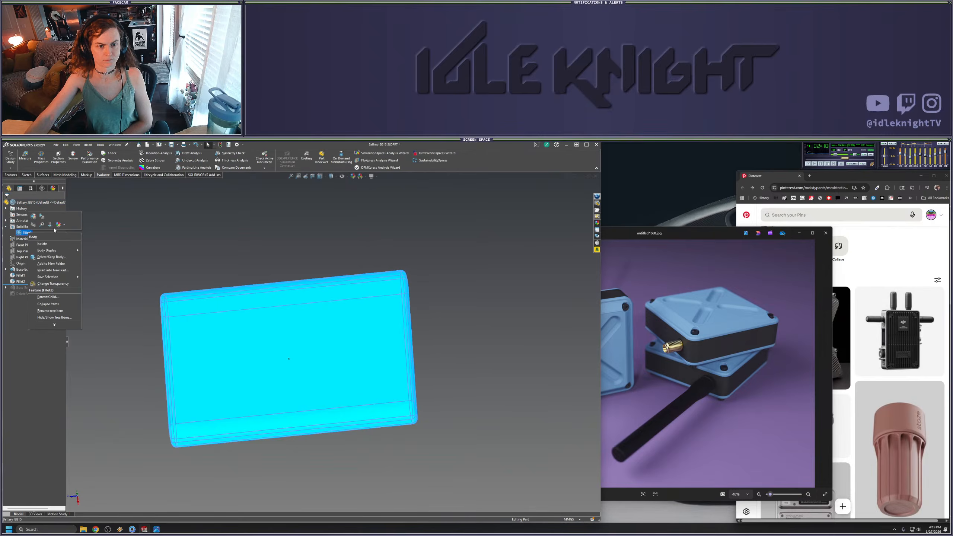
click(59, 224)
click(74, 238)
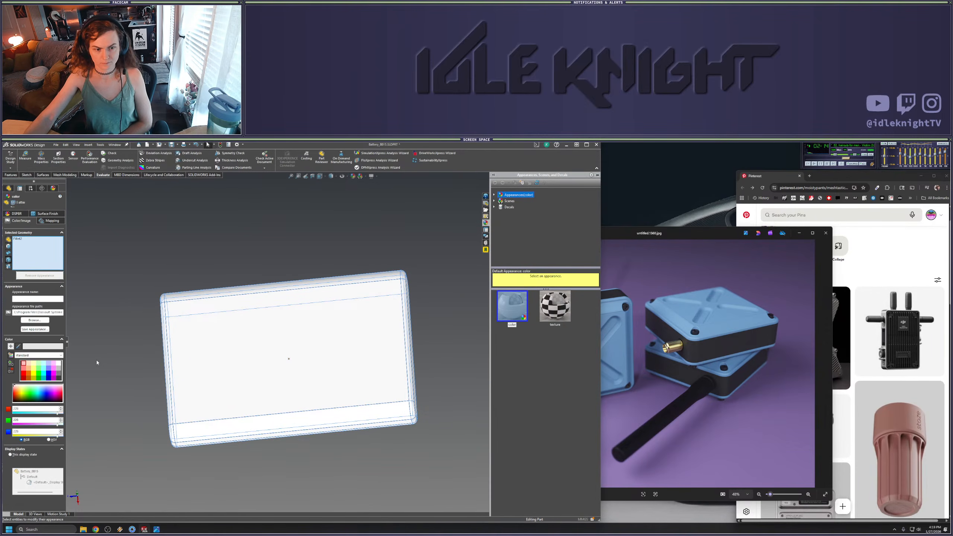
click(60, 374)
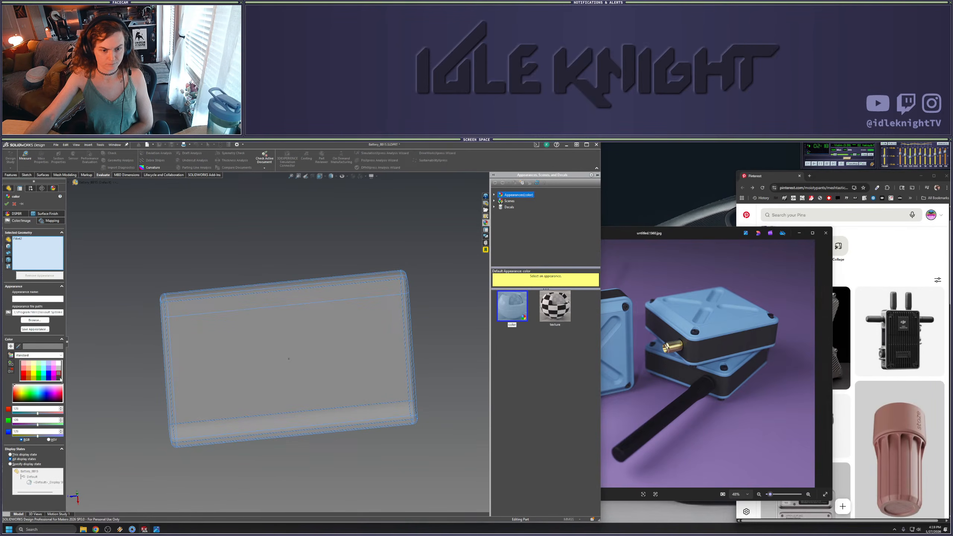
click(60, 378)
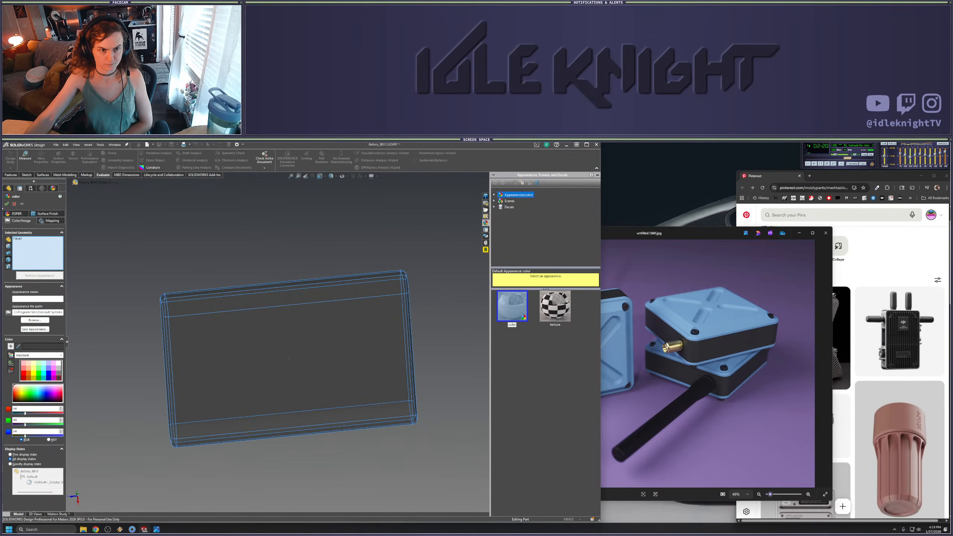
click(6, 205)
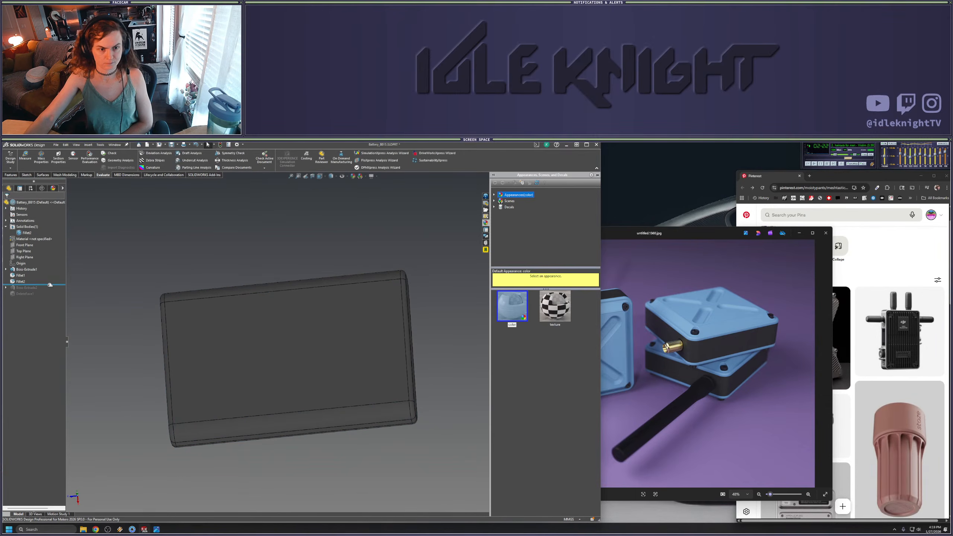
Roll the battery part forward to include its text features, save it, and return to the Mini_node assembly
drag(50, 284, 49, 297)
key(ctrl+s)
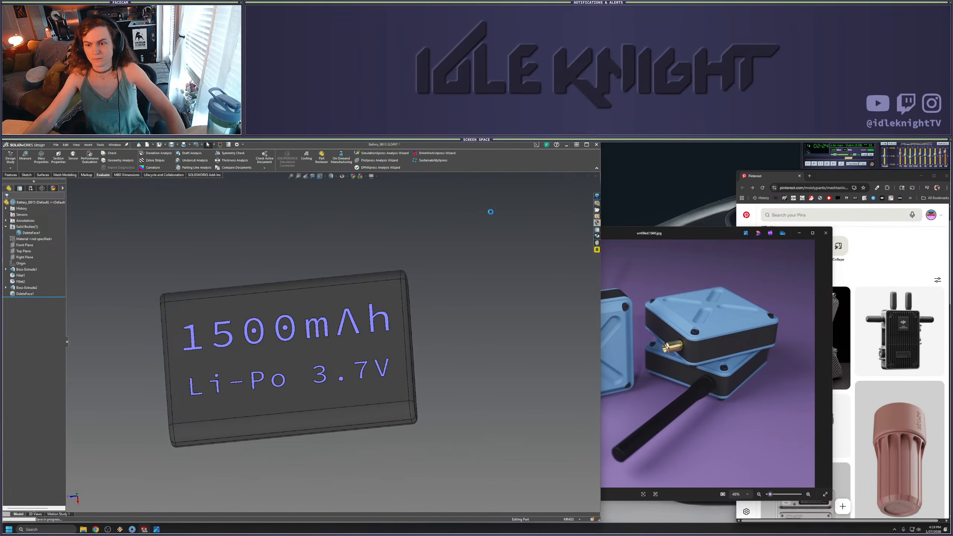
click(595, 175)
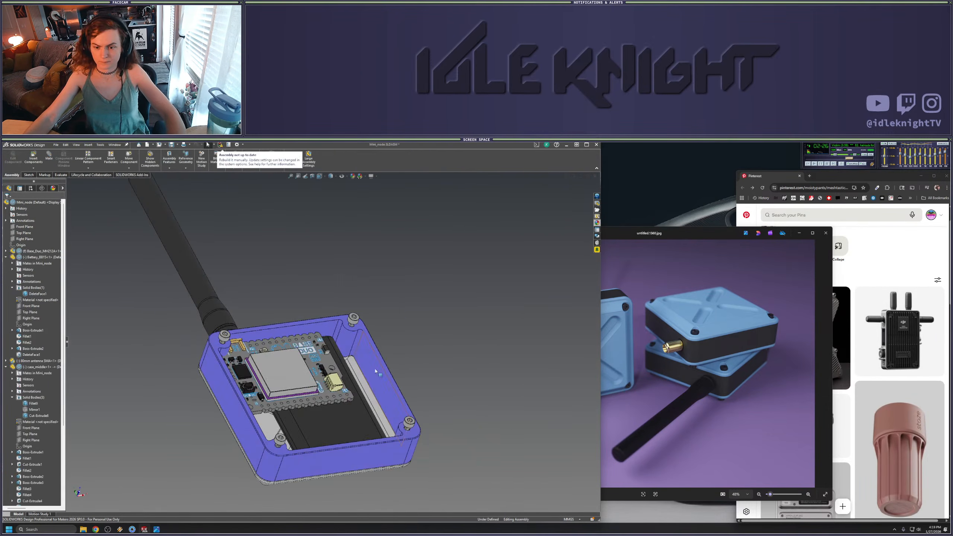
Inspect the recoloured battery and the remaining space inside the opened case from several angles
middle_drag(375, 371, 281, 400)
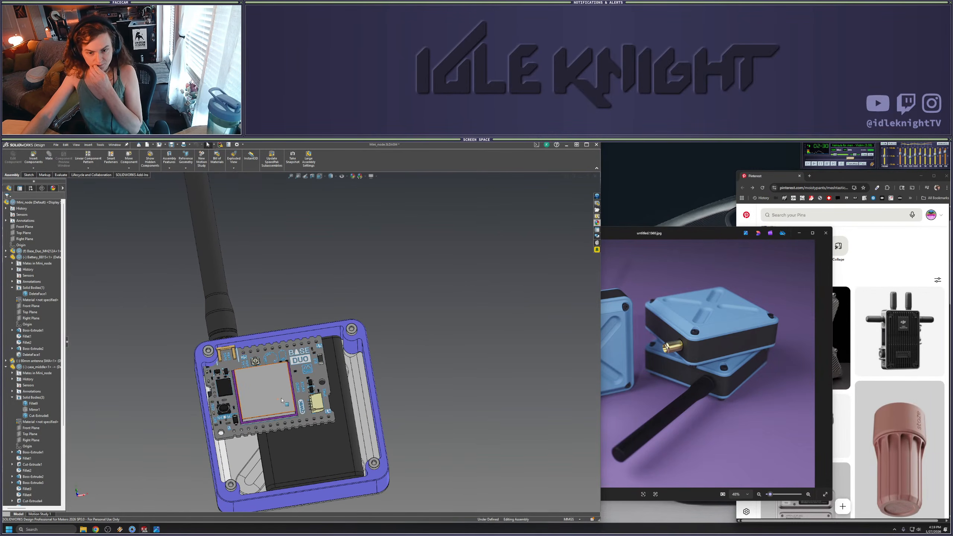
middle_drag(399, 323, 390, 413)
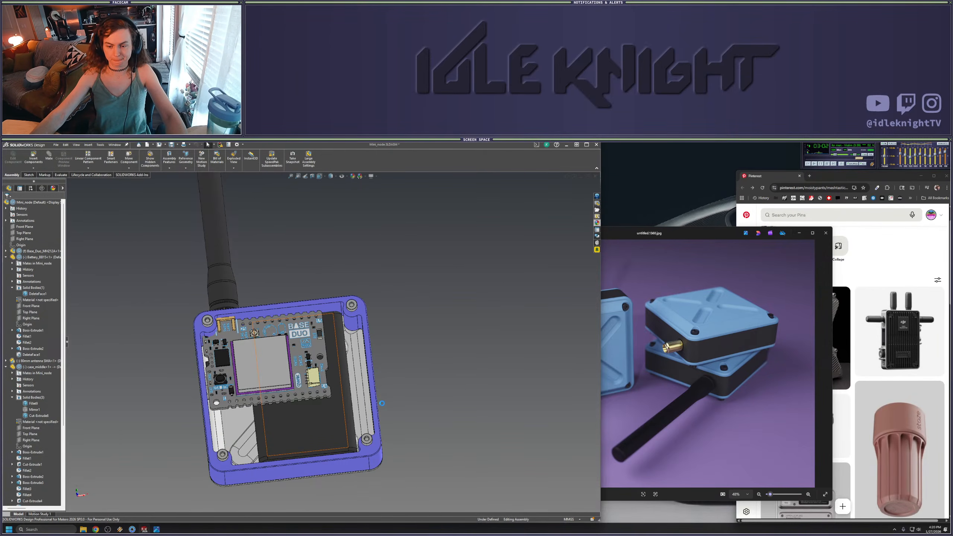
scroll(380, 340, up, 3)
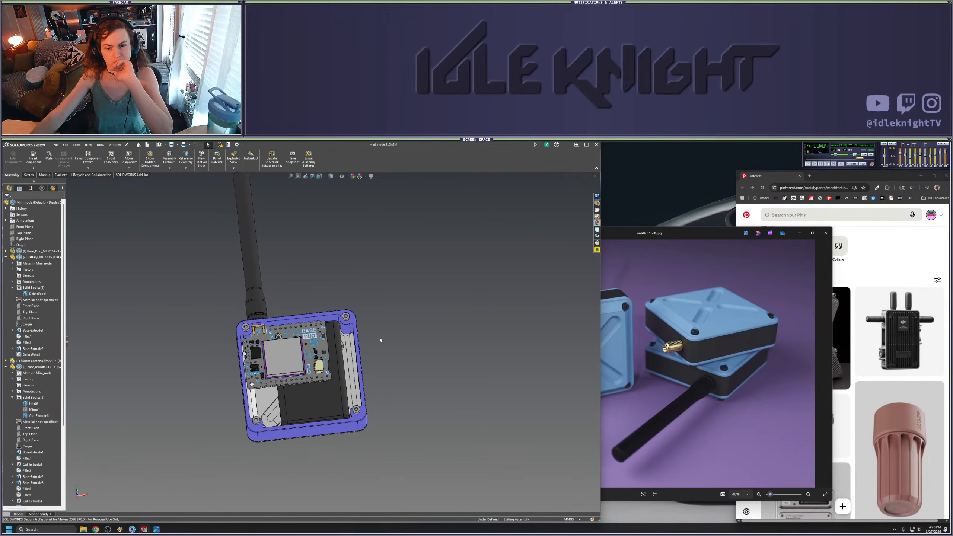
middle_drag(379, 338, 434, 346)
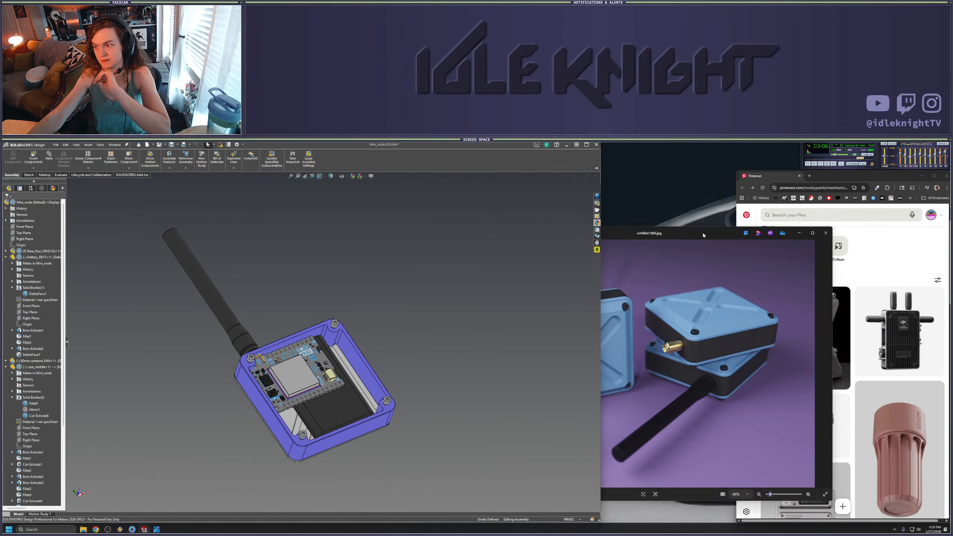
Enlarge the render viewer over the assembly and examine the antenna connector and the full three-node render
drag(703, 232, 408, 209)
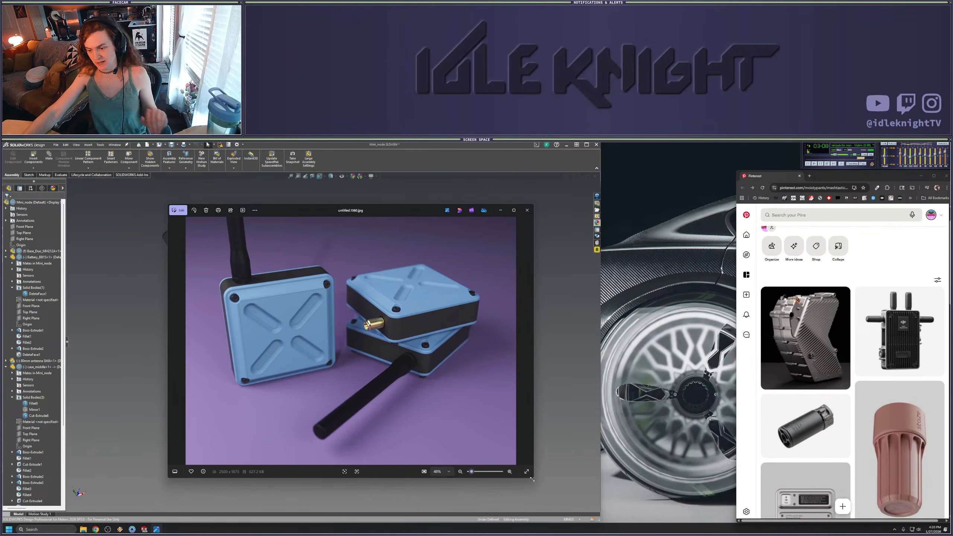
drag(532, 480, 643, 496)
scroll(431, 268, up, 8)
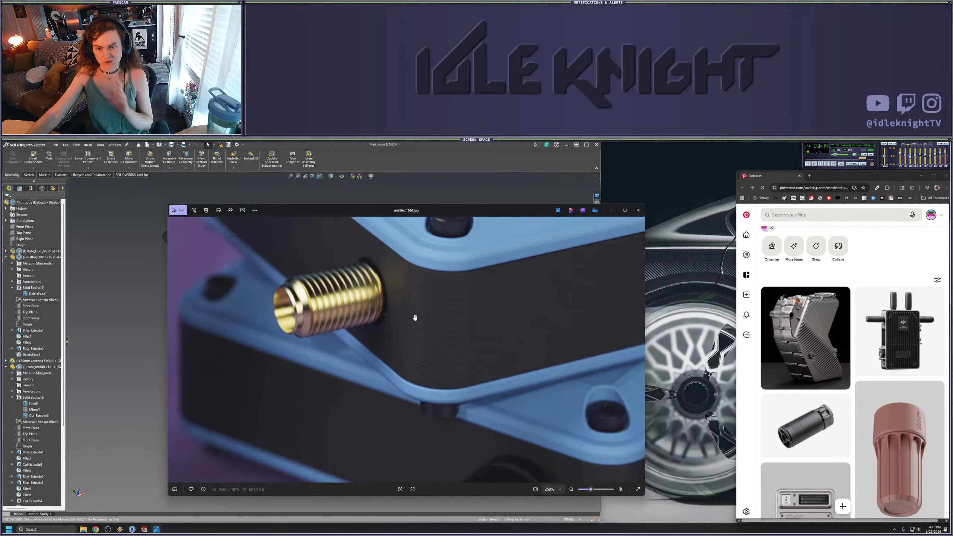
scroll(411, 335, down, 7)
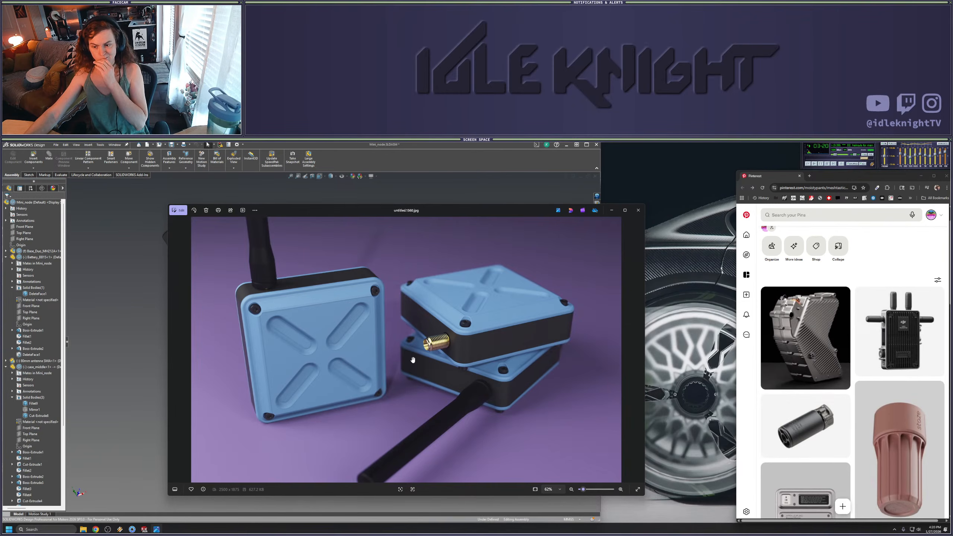
scroll(413, 360, down, 2)
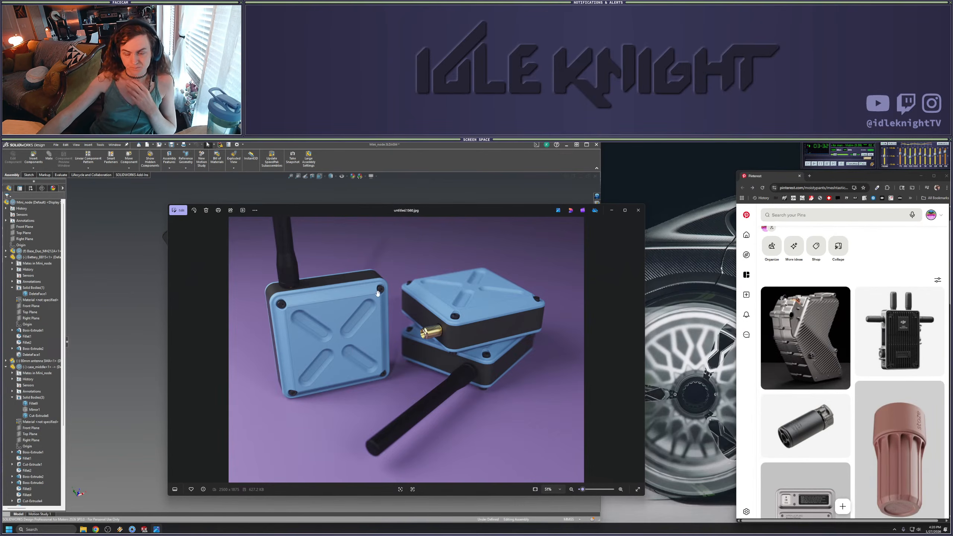
Place the render viewer between the opened assembly and the Pinterest board, and narrow it to uncover the pins
drag(518, 214, 719, 237)
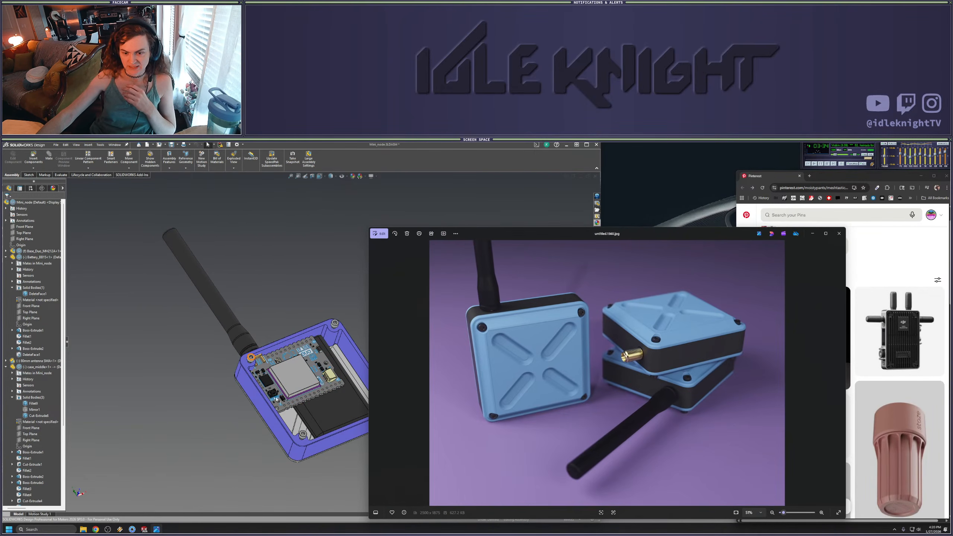
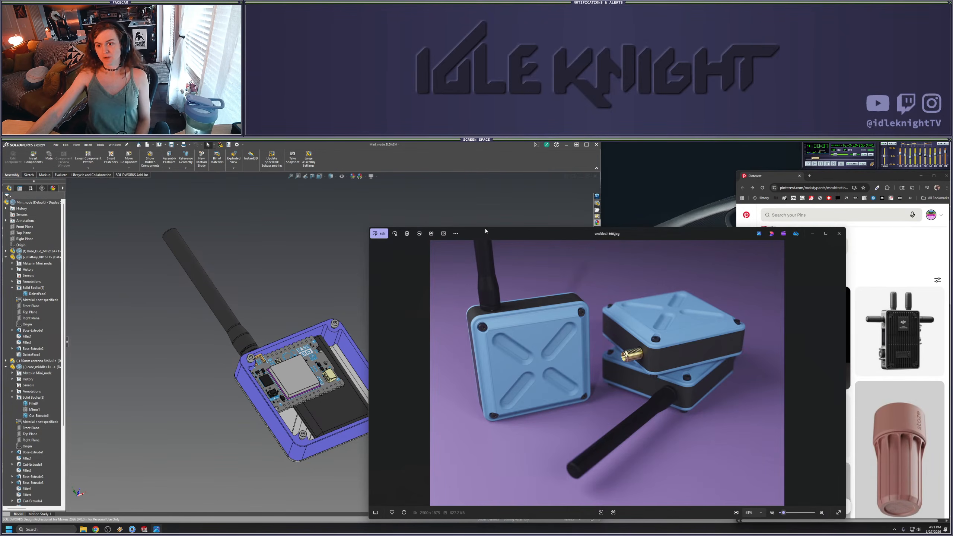
drag(480, 227, 520, 203)
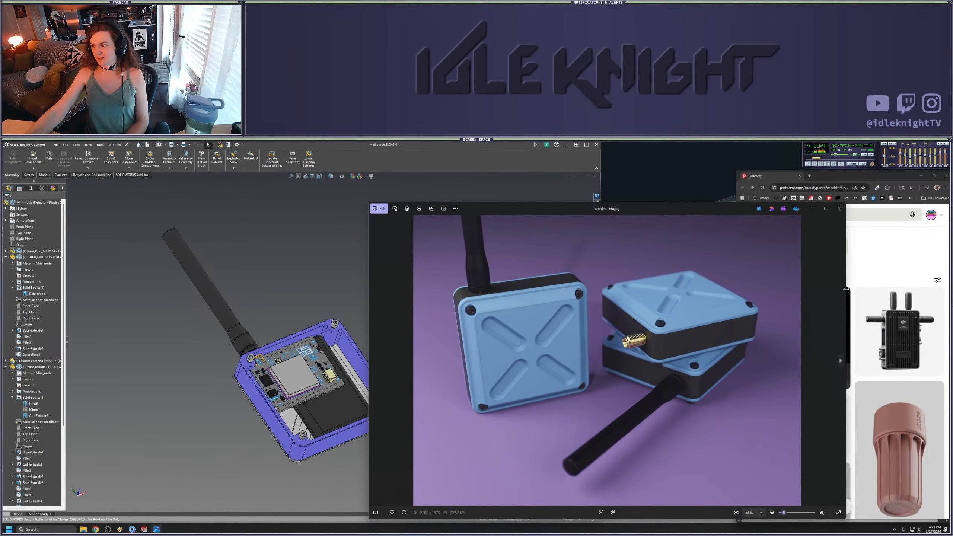
drag(845, 289, 750, 292)
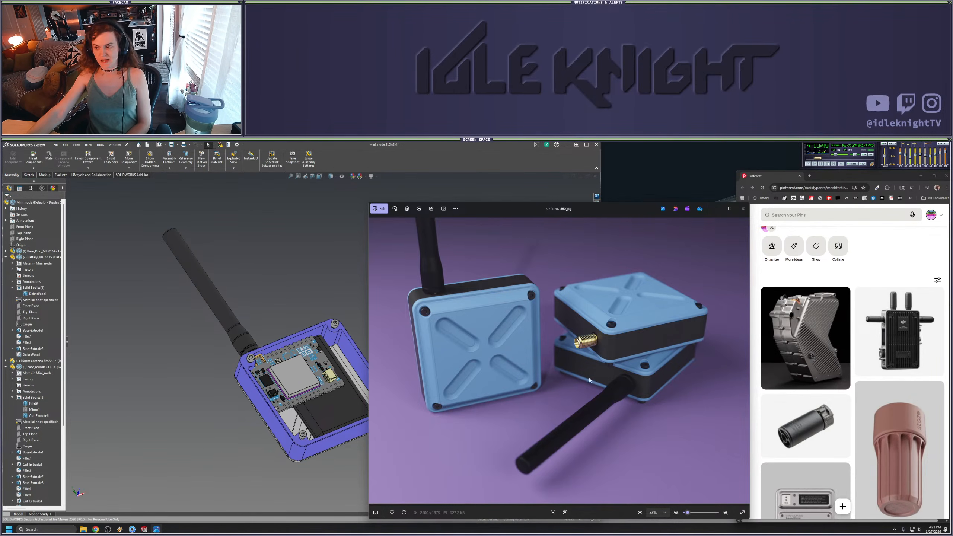
Open muzi.works/collections/all in a new browser tab and go to the Super IO product page
click(809, 176)
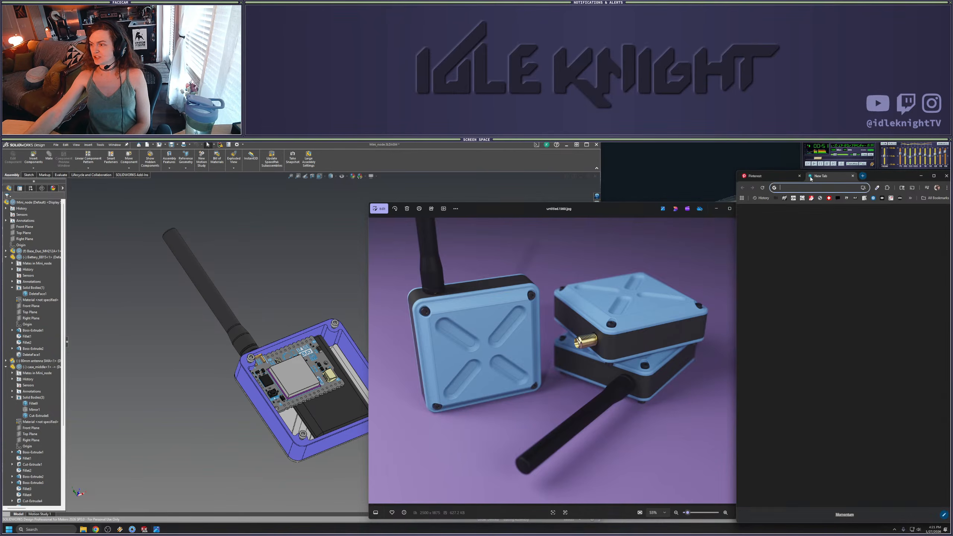
text(muzi.works/collections/all)
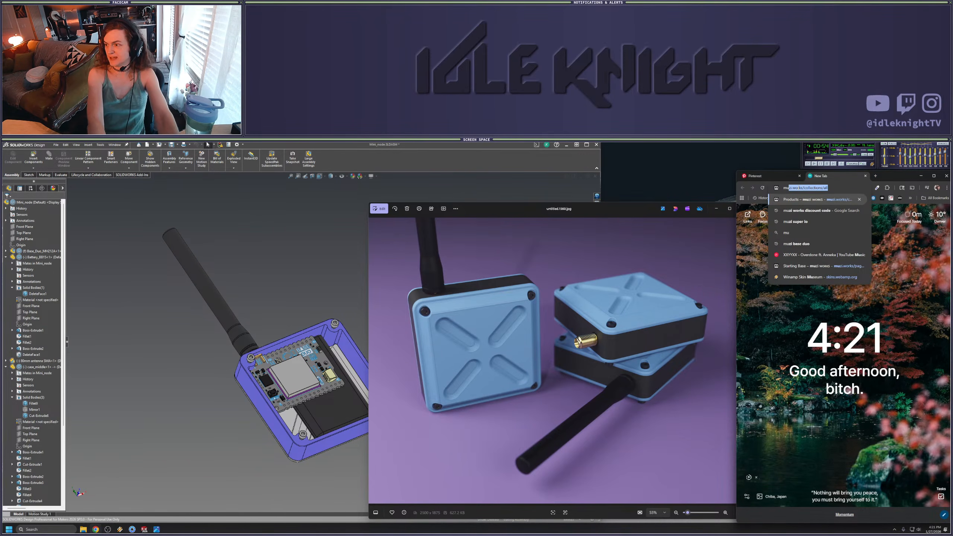
key(Return)
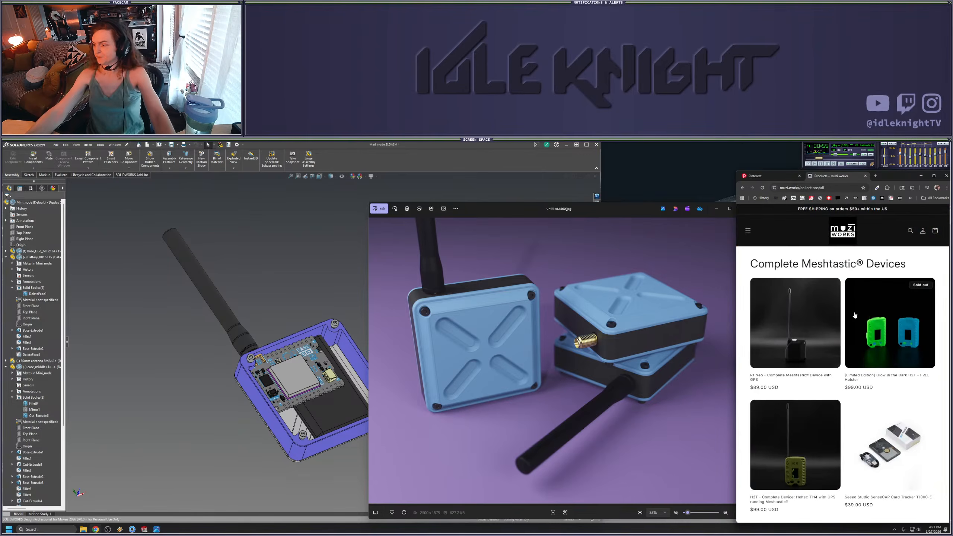
scroll(850, 379, down, 5)
scroll(851, 379, down, 10)
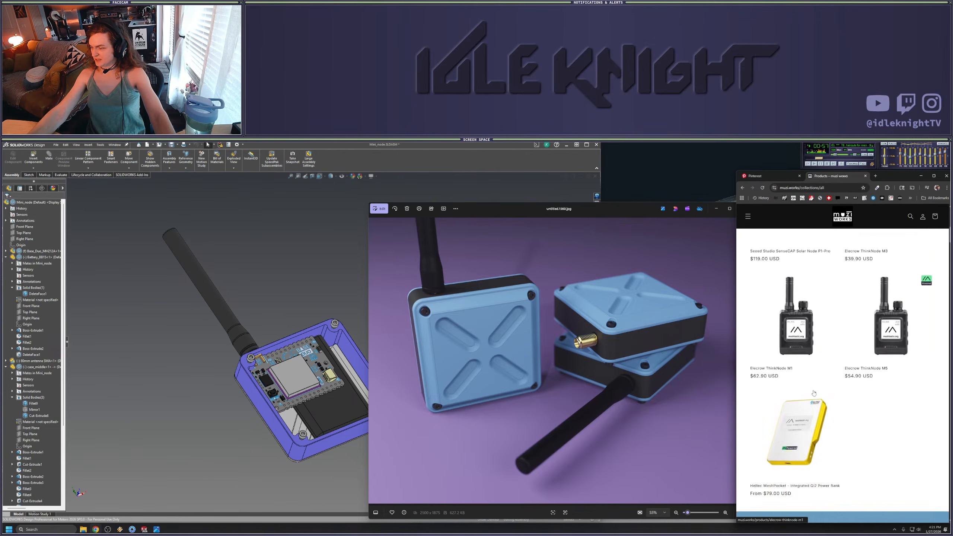
click(803, 405)
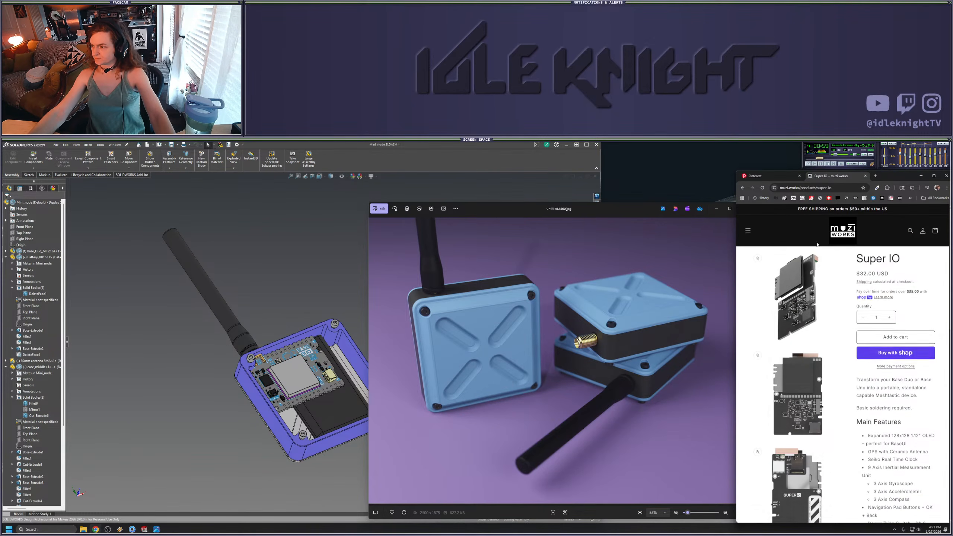
Move the Super IO page into its own wider browser window and enlarge the photo of the board's button side
drag(840, 178, 291, 164)
drag(469, 293, 738, 293)
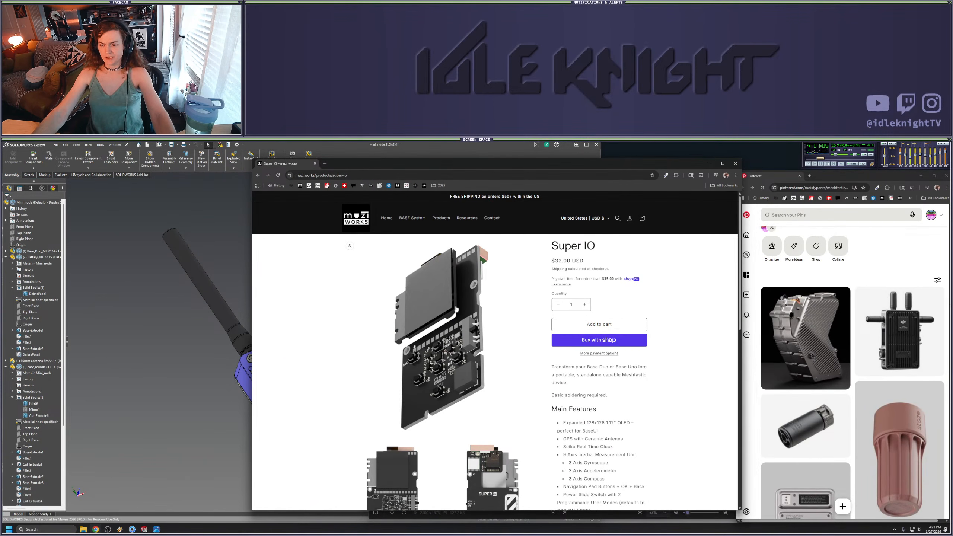
scroll(438, 376, down, 3)
click(398, 405)
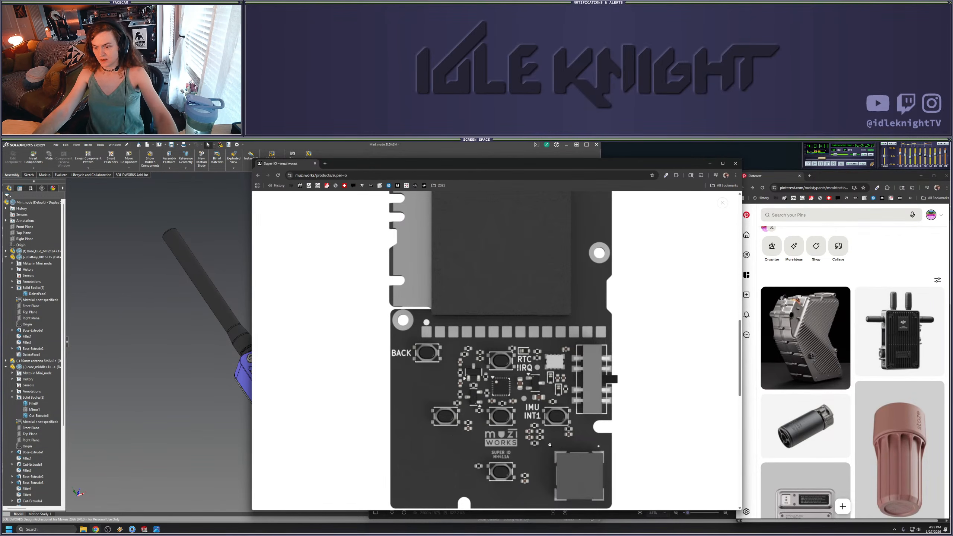
Examine the enlarged front and back photos of the Super IO board, including its mounting holes, and close the image view
scroll(477, 399, up, 2)
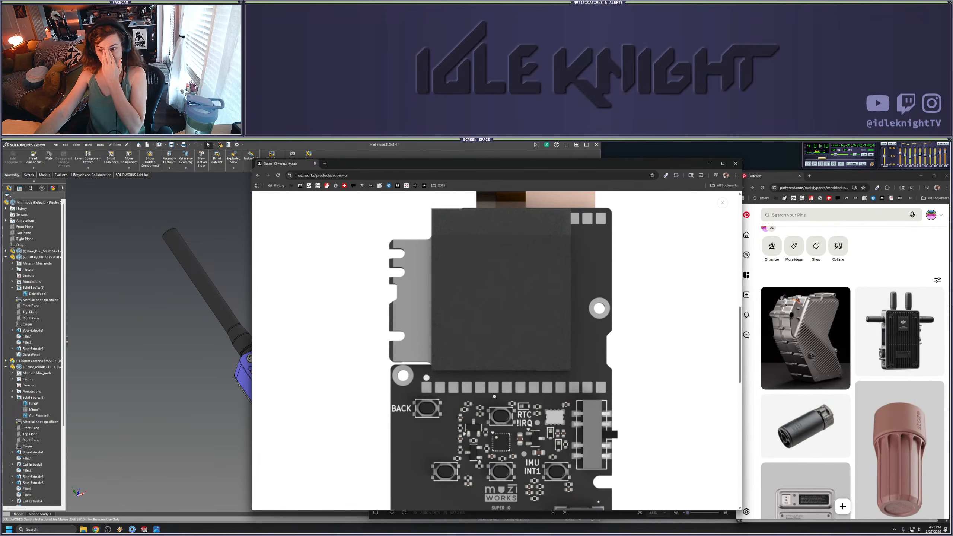
scroll(494, 396, down, 8)
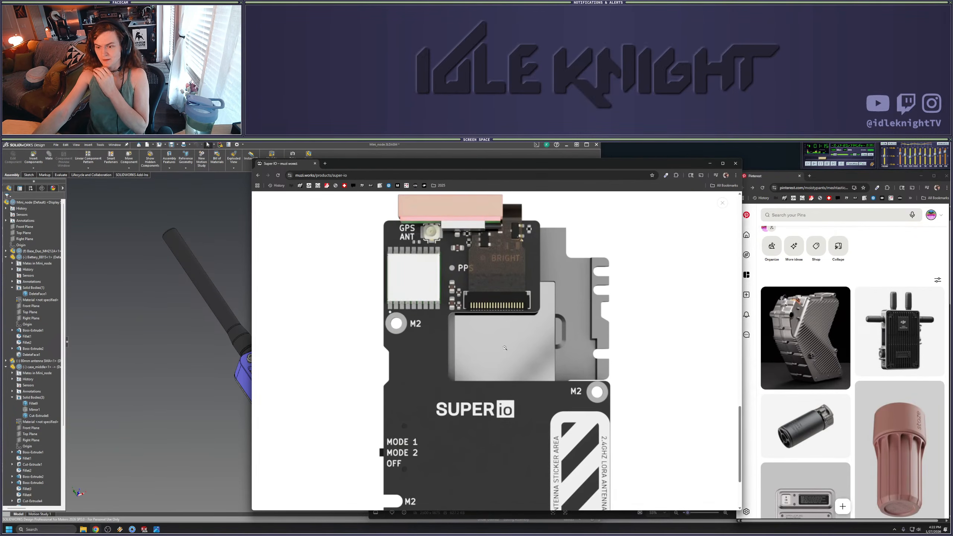
scroll(504, 347, down, 6)
click(721, 203)
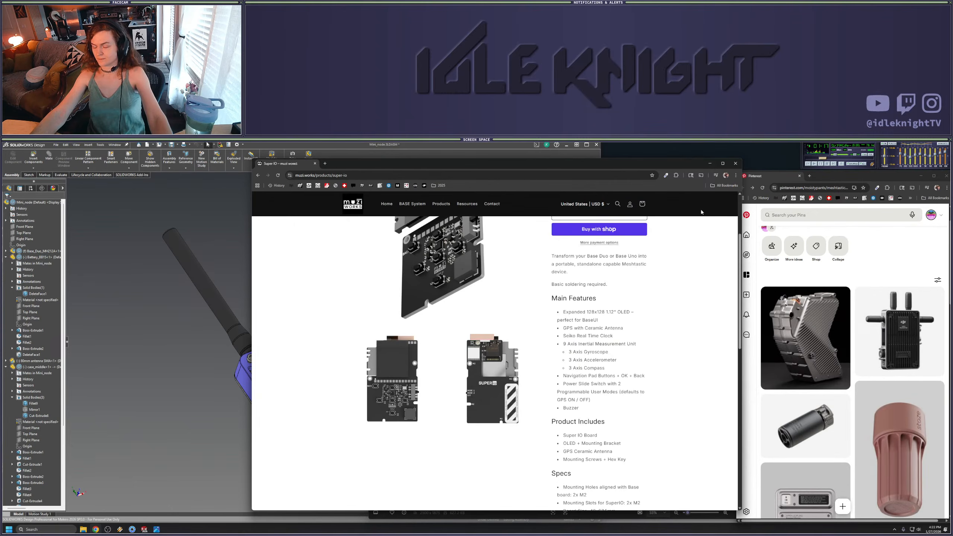
Review the Super IO's product images, main features, included parts and board specs, checking back against the mini node assembly
scroll(521, 307, up, 3)
scroll(485, 354, down, 2)
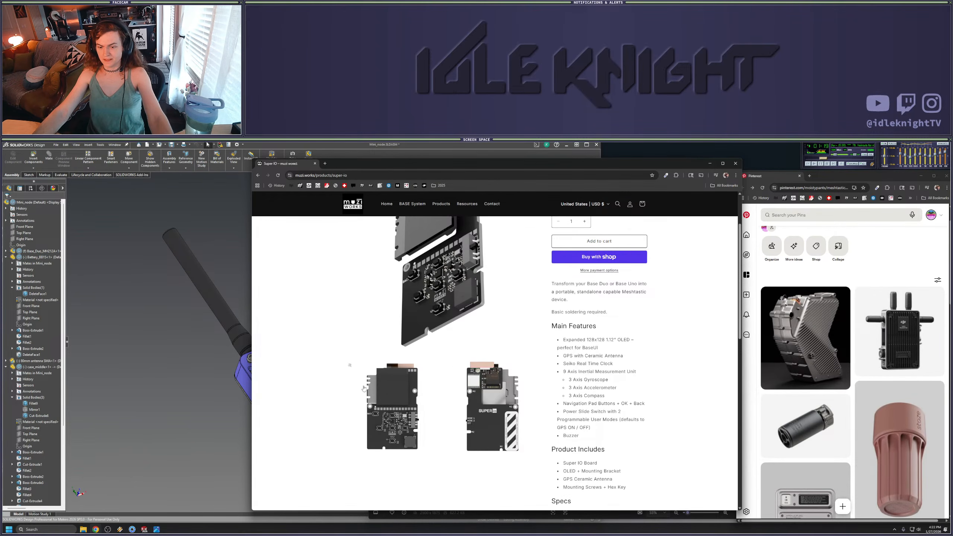
key(alt+Tab)
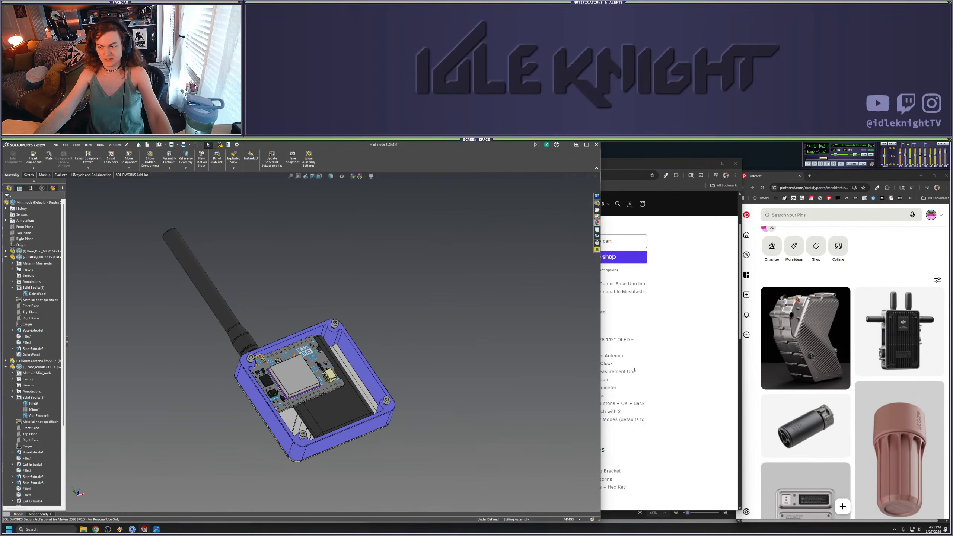
click(634, 369)
scroll(448, 289, up, 2)
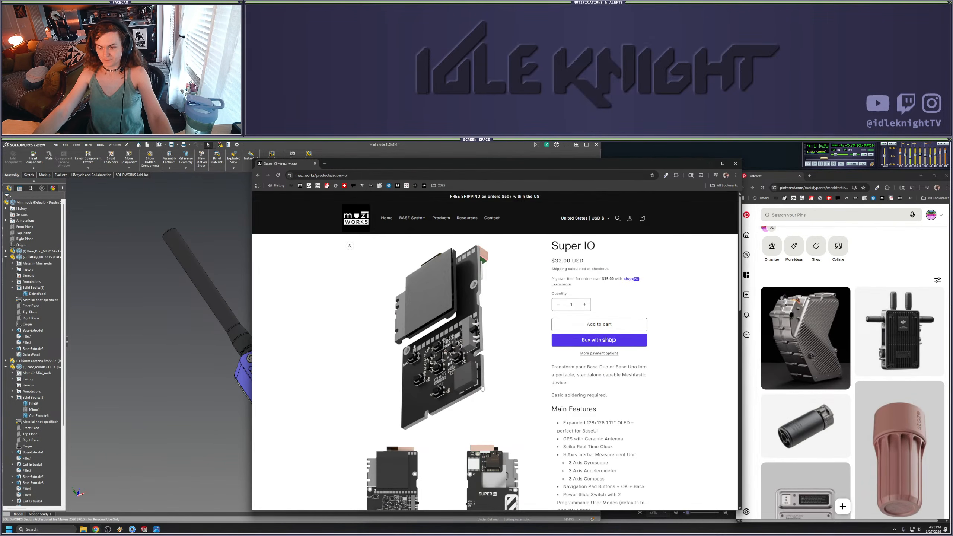
scroll(456, 379, down, 3)
scroll(445, 419, up, 1)
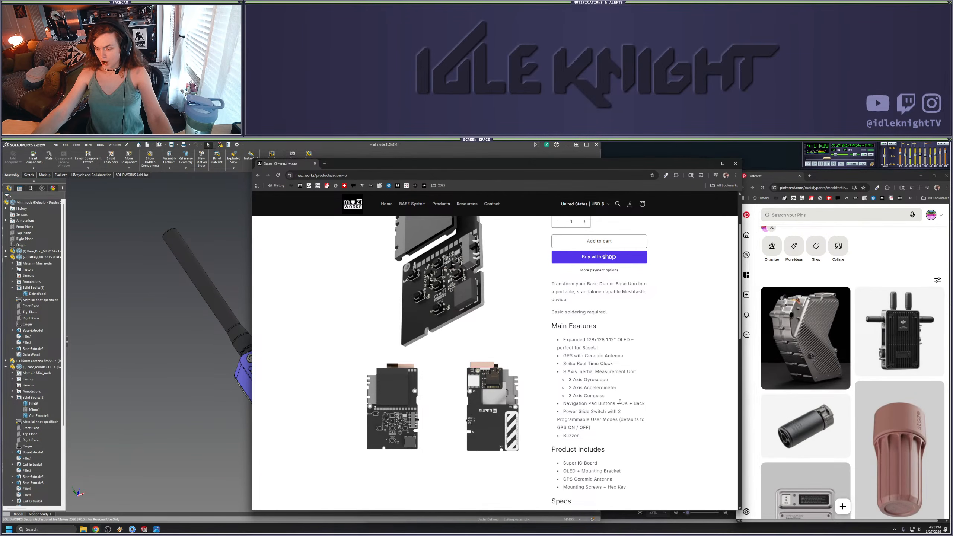
scroll(631, 392, down, 3)
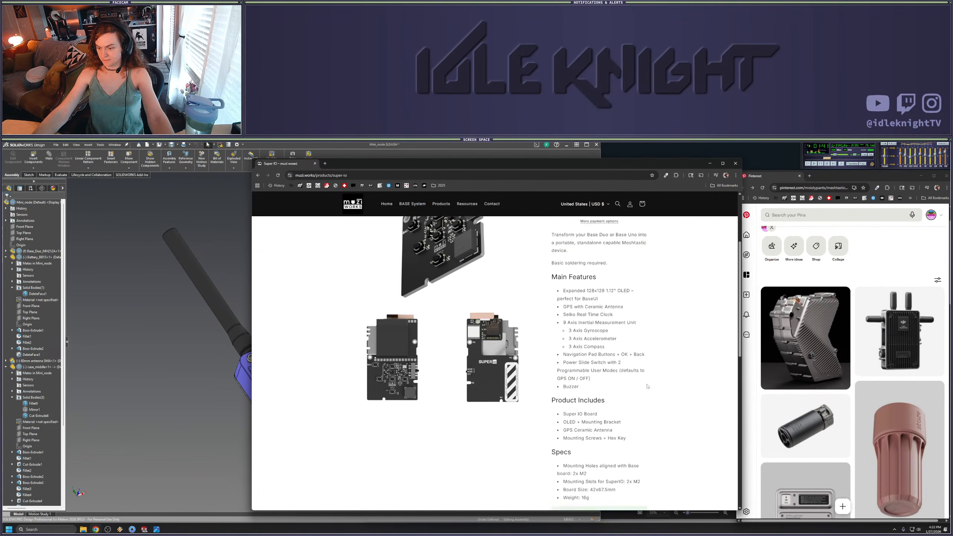
Enlarge the photo of the Super IO board's button side on its product page
scroll(483, 423, up, 3)
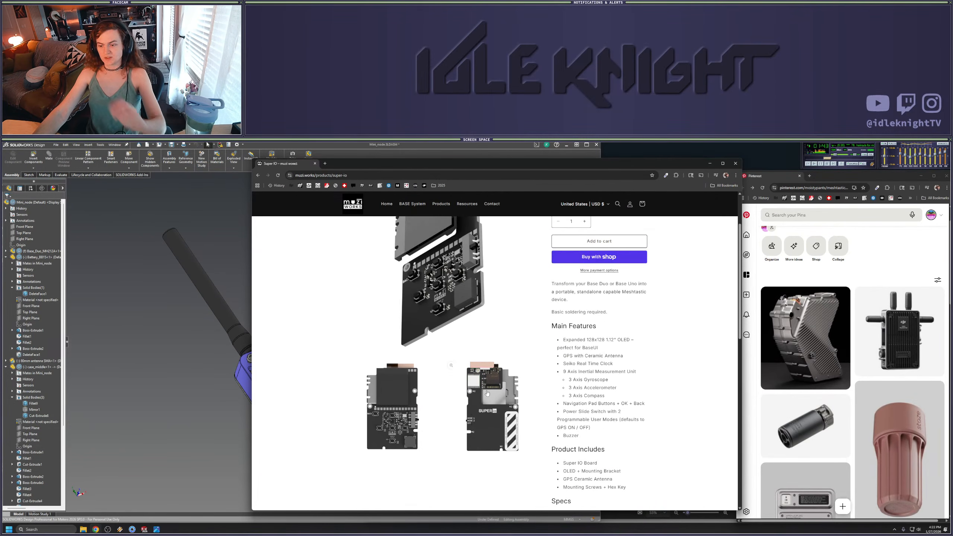
click(394, 440)
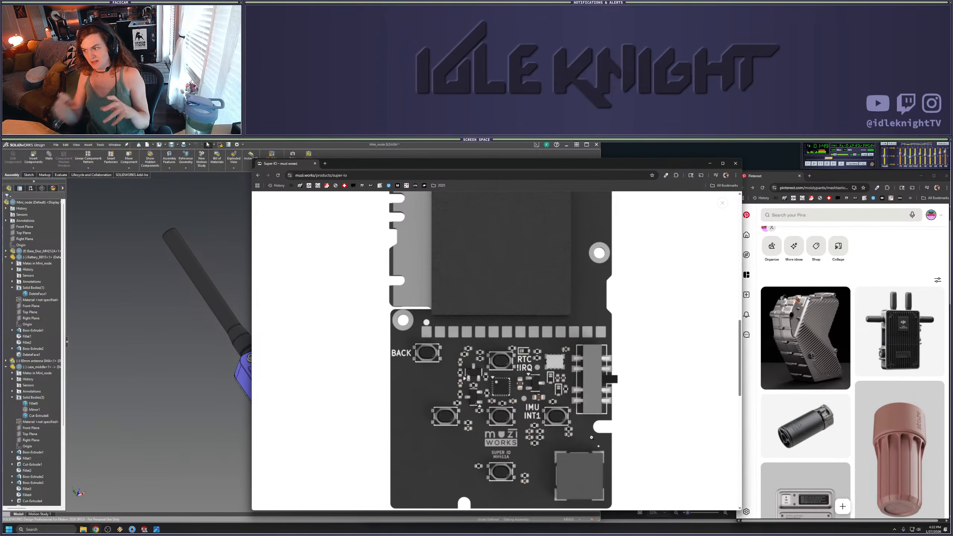
Switch to Pinterest, browse the Meshtastic Device board, and open the pin of the Sony handheld with the yellow-green keypad
click(810, 279)
scroll(824, 412, down, 1)
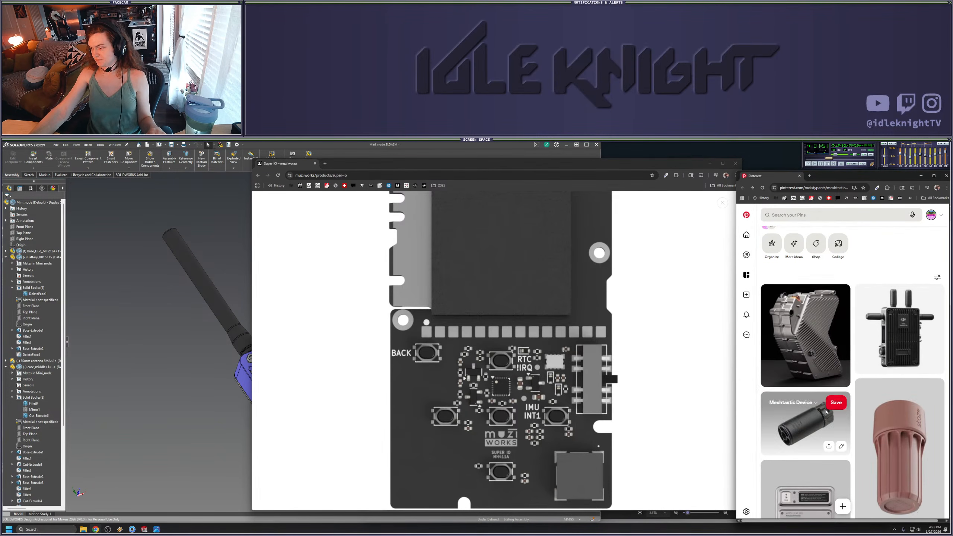
scroll(825, 411, down, 10)
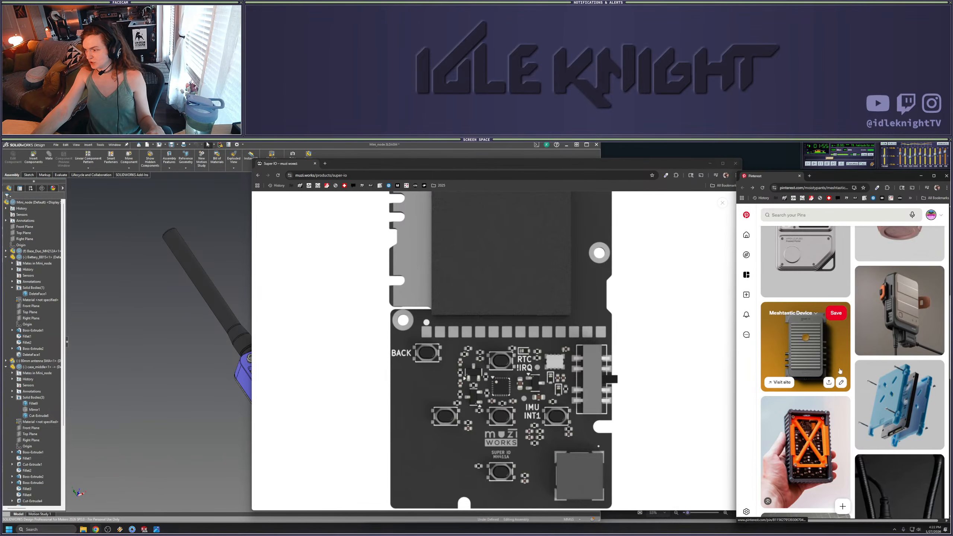
scroll(839, 376, down, 3)
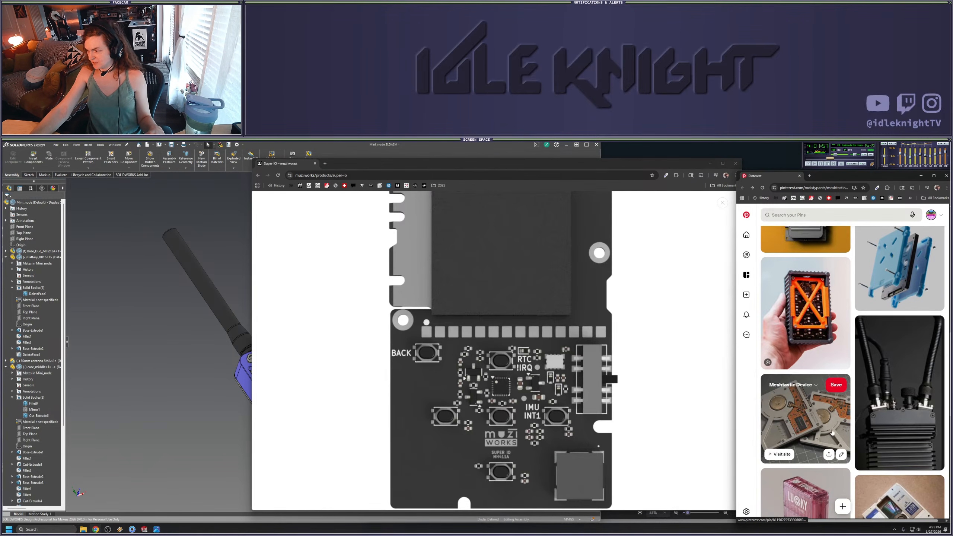
scroll(831, 432, down, 6)
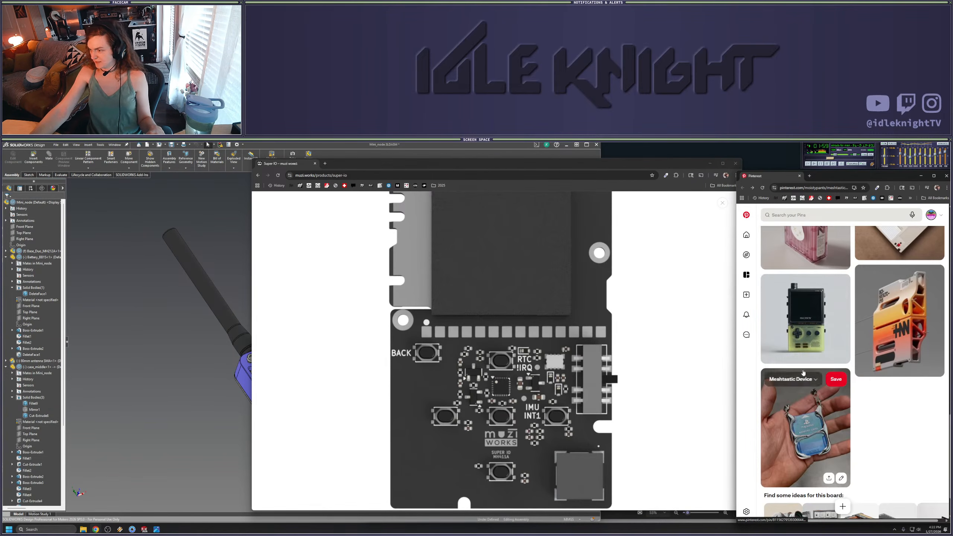
click(803, 318)
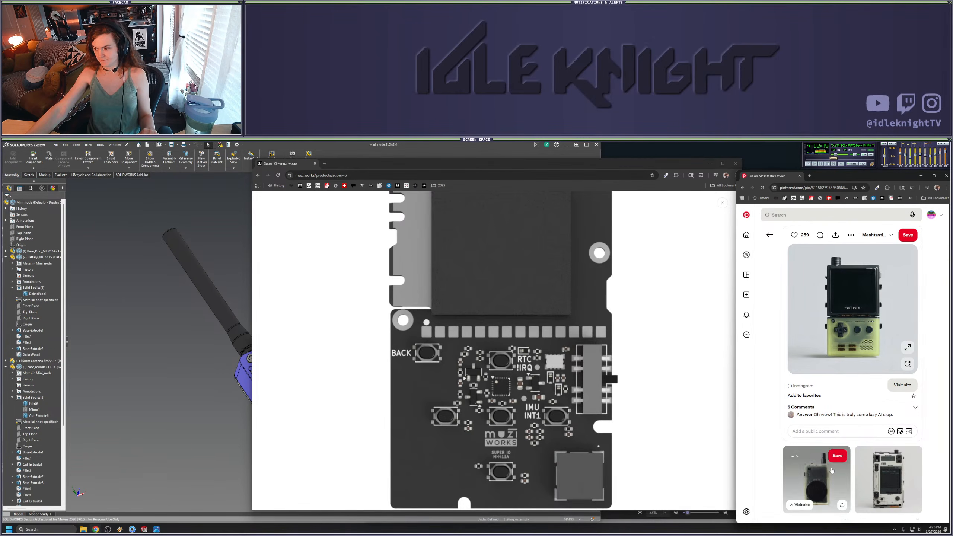
Open the related pins of the round-speaker device with an antenna and the amber pocket gadget in new tabs, and browse further related pins
right_click(829, 472)
click(851, 391)
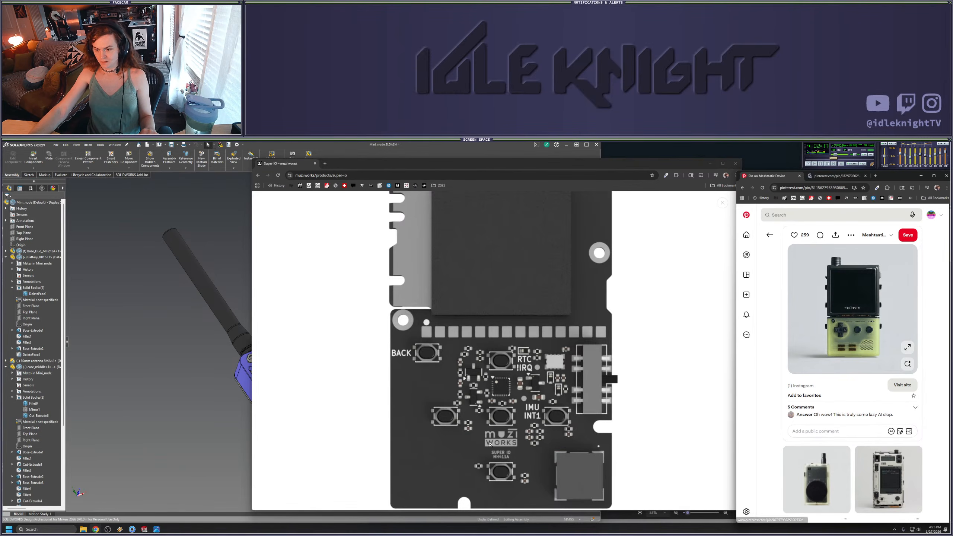
scroll(829, 460, down, 3)
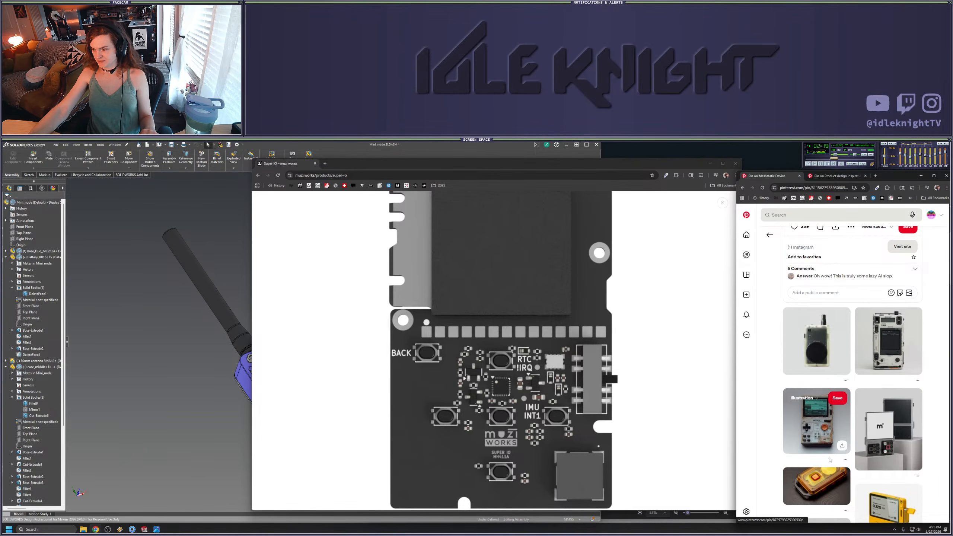
scroll(844, 449, down, 2)
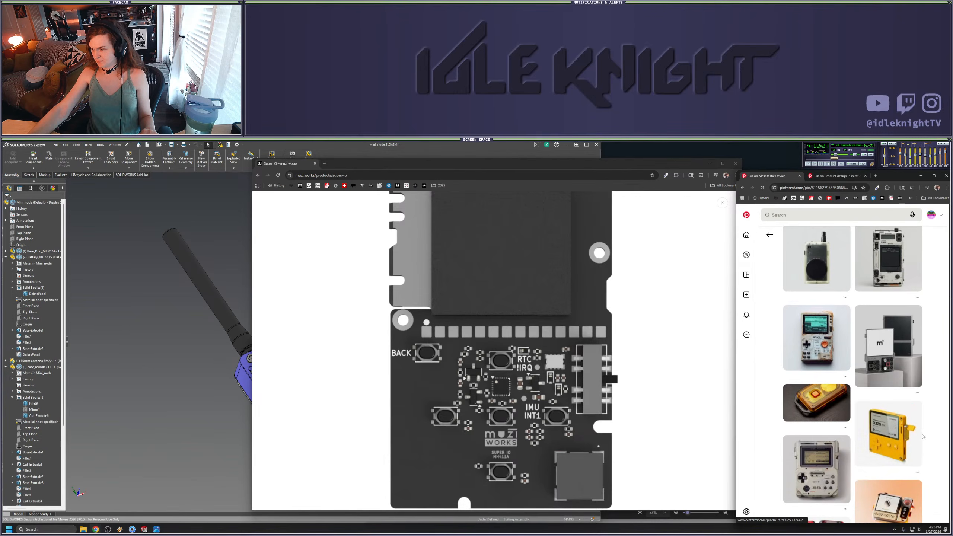
scroll(922, 437, down, 3)
right_click(816, 268)
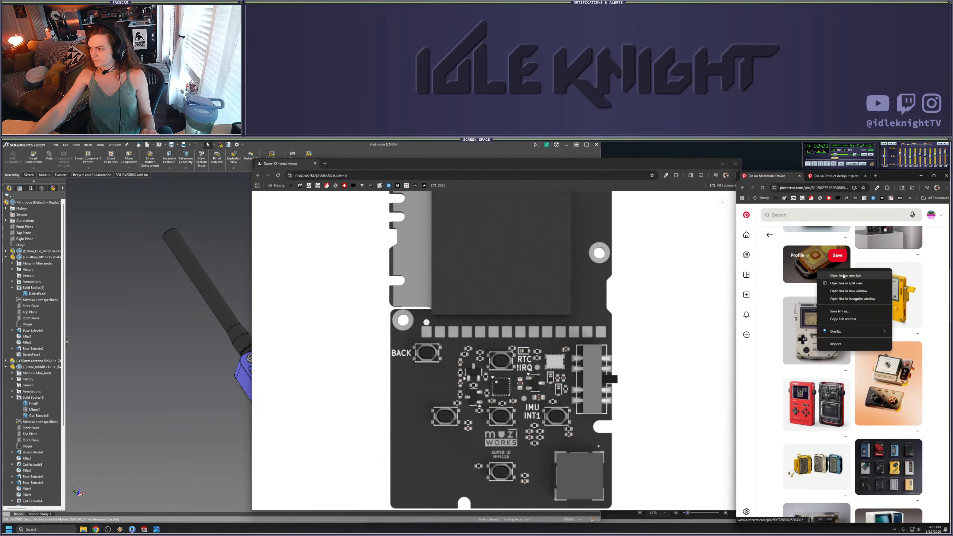
click(843, 276)
scroll(851, 438, down, 5)
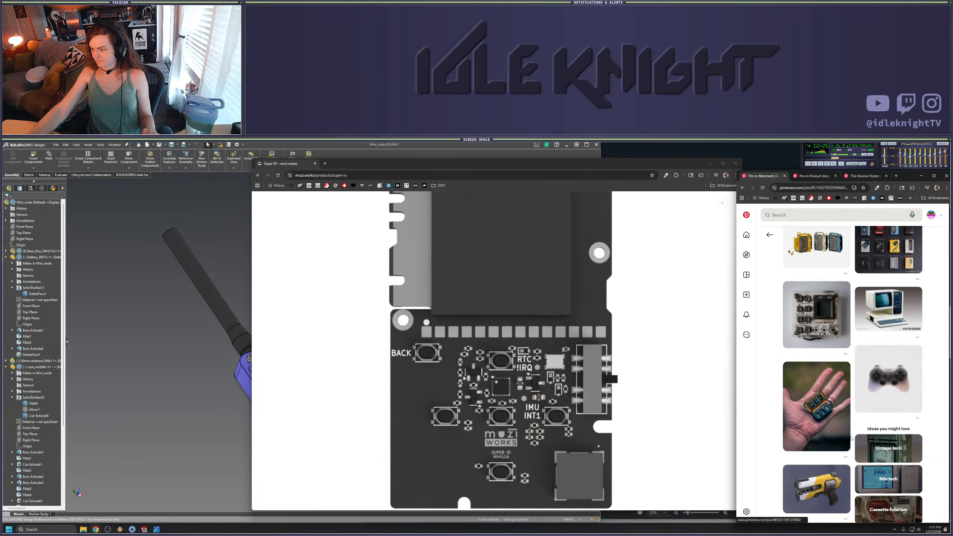
Close the enlarged photo and the Super IO page, and examine the mini node assembly's open case from different angles
click(665, 333)
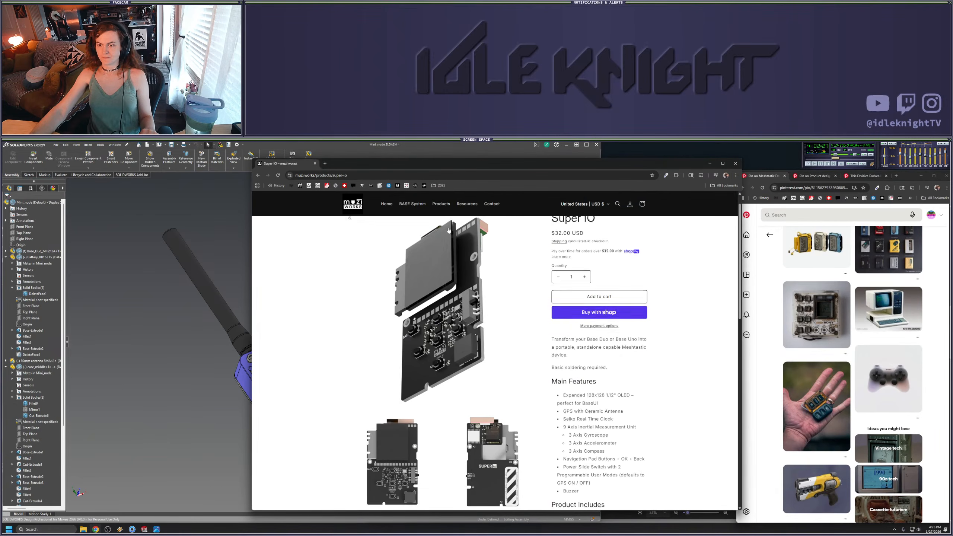
scroll(449, 230, up, 1)
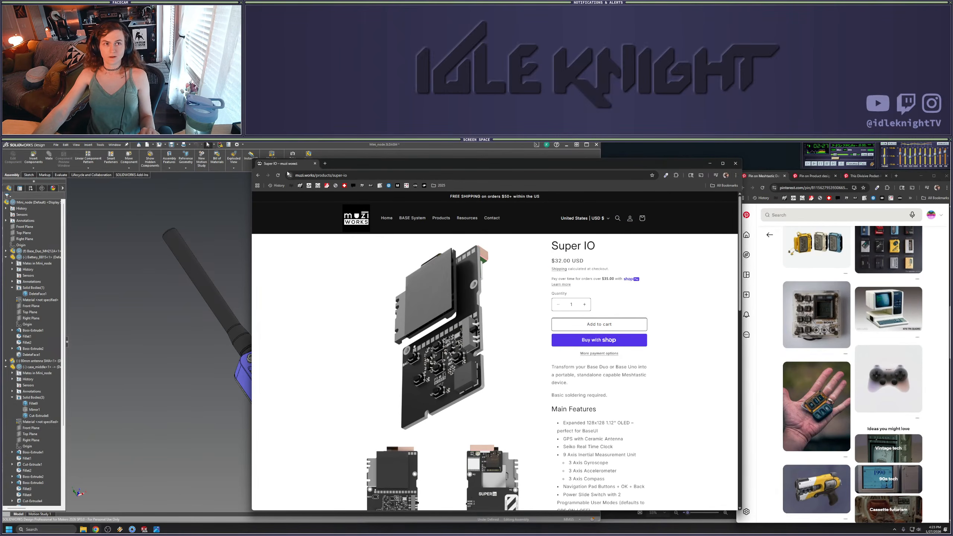
click(316, 164)
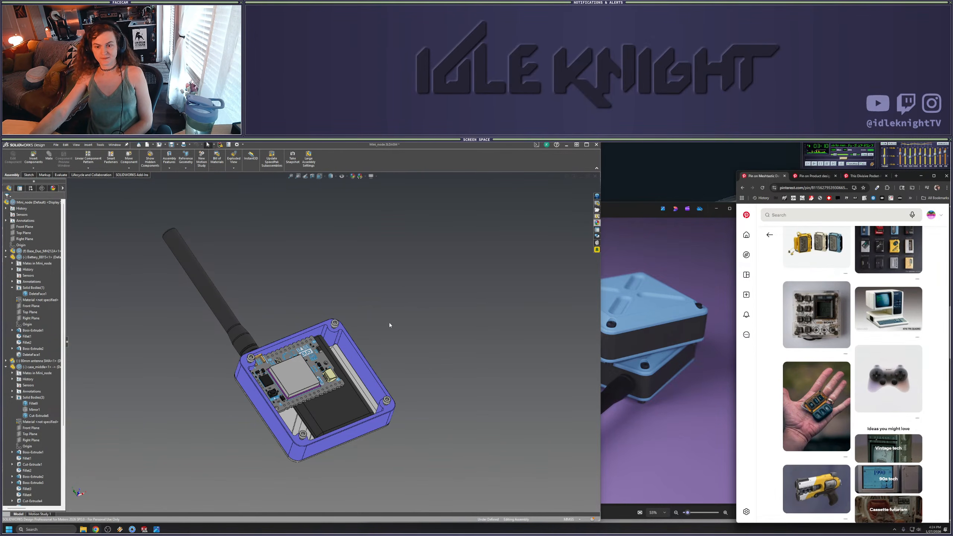
middle_drag(384, 333, 276, 287)
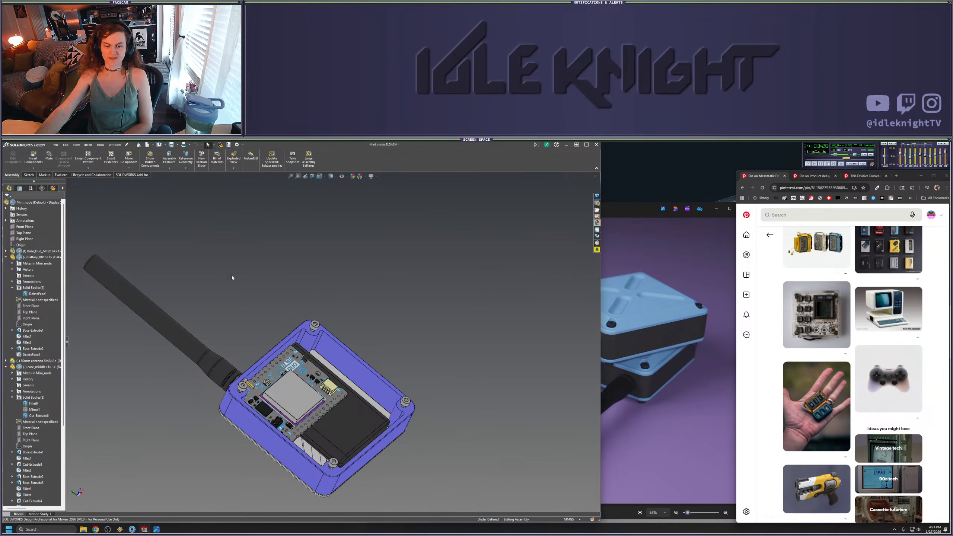
scroll(243, 327, up, 1)
middle_drag(247, 283, 237, 326)
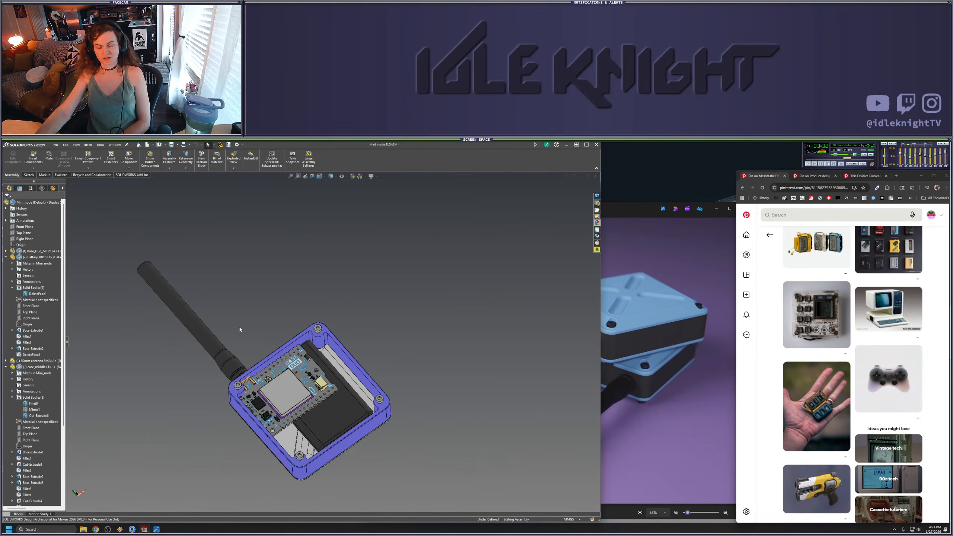